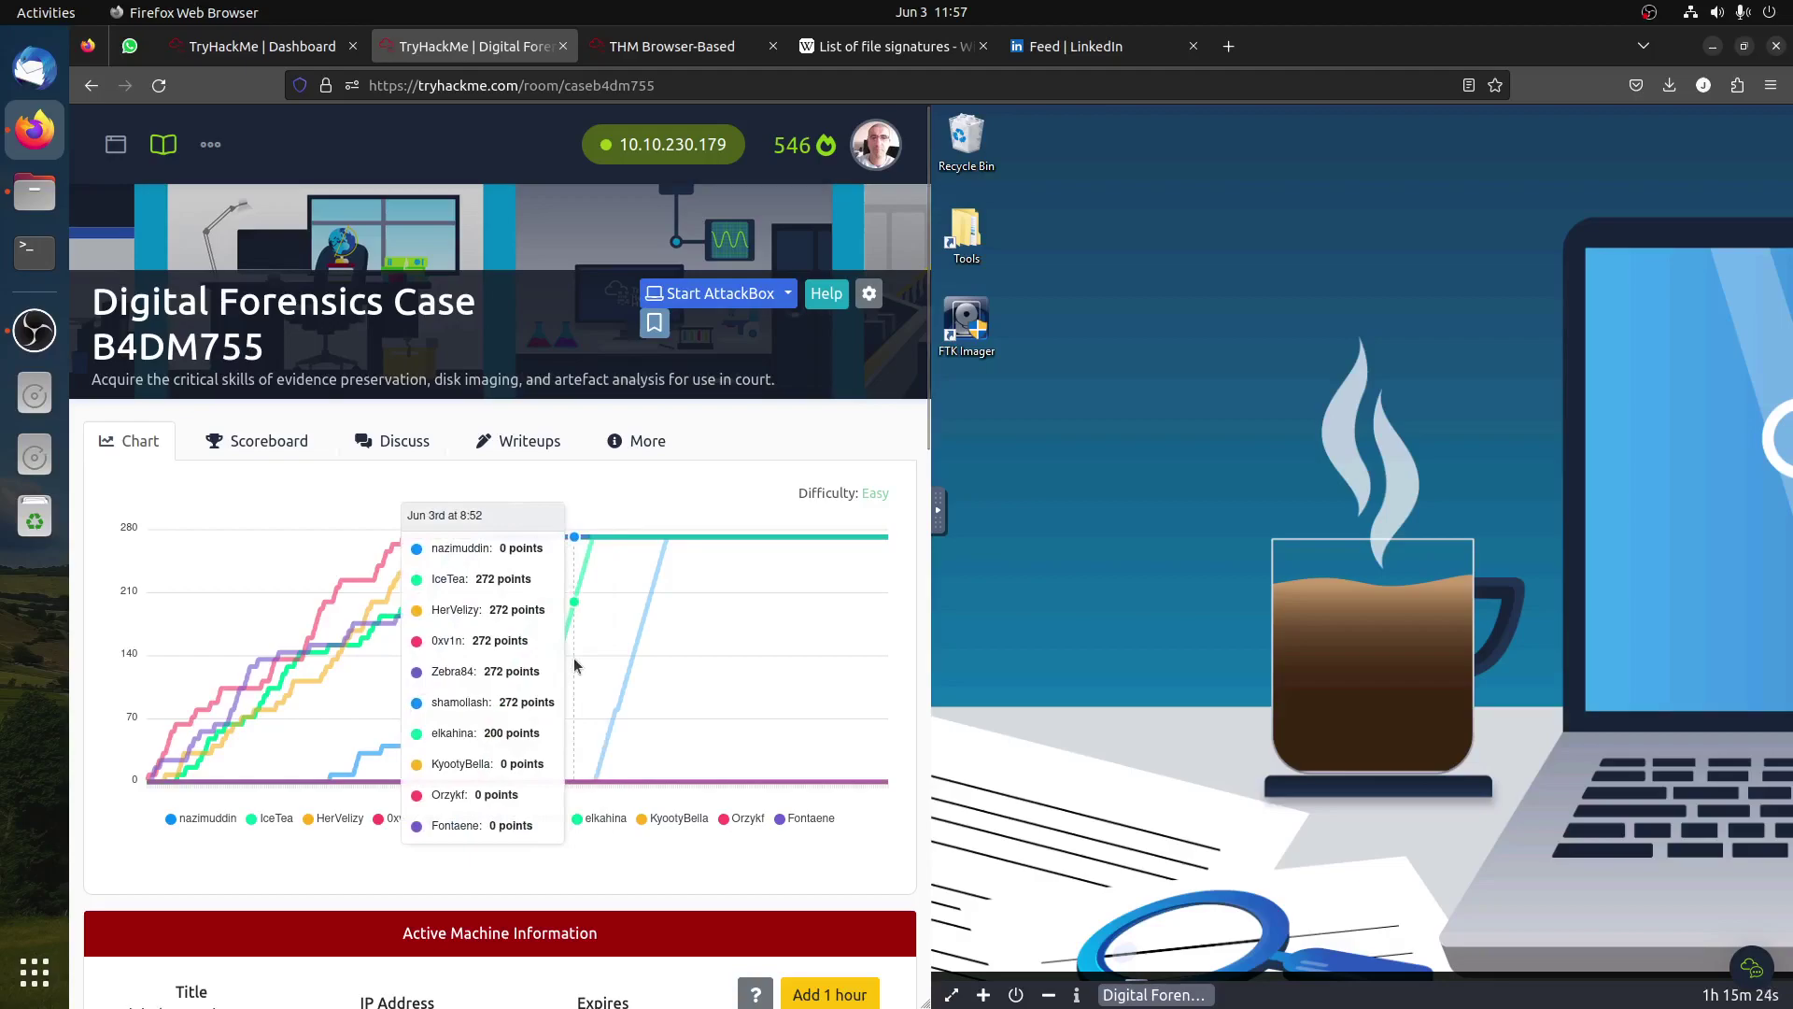
# Step: Review Task 1's FTK Imager objective and room prerequisites, then expand Task 2's case details
pyautogui.scroll(-5, 576, 665)
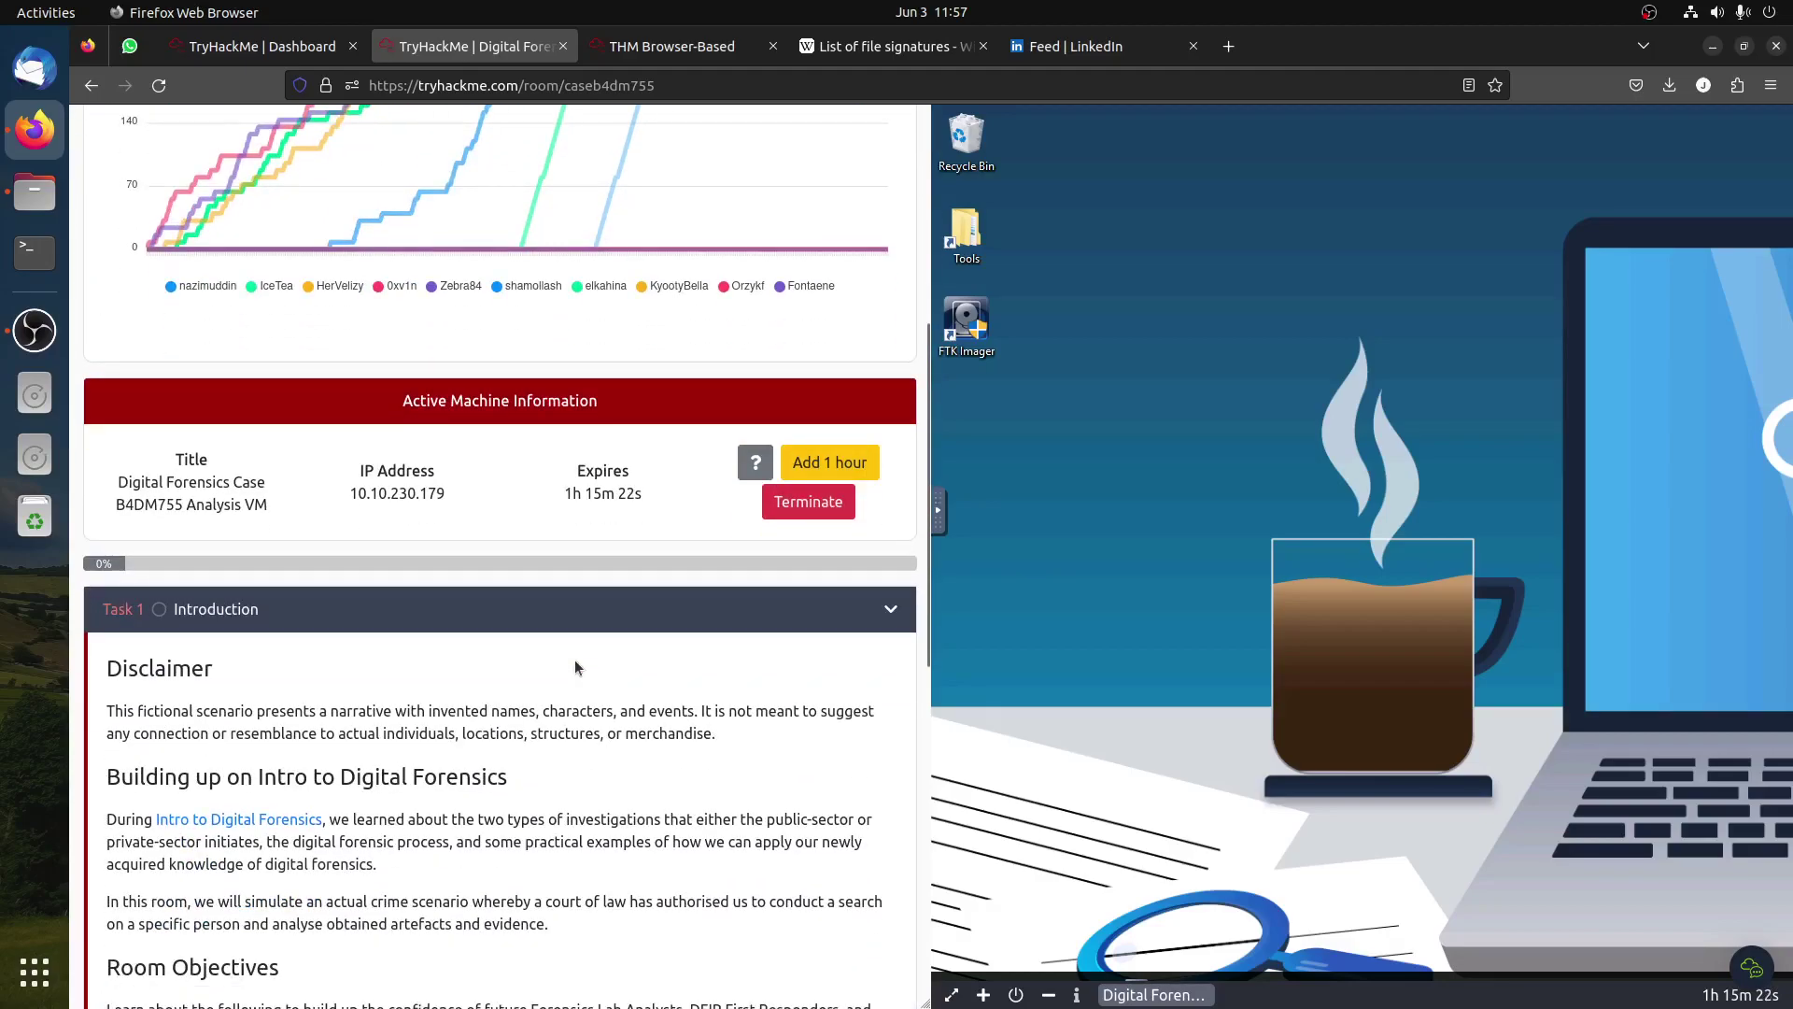
pyautogui.scroll(-4, 575, 660)
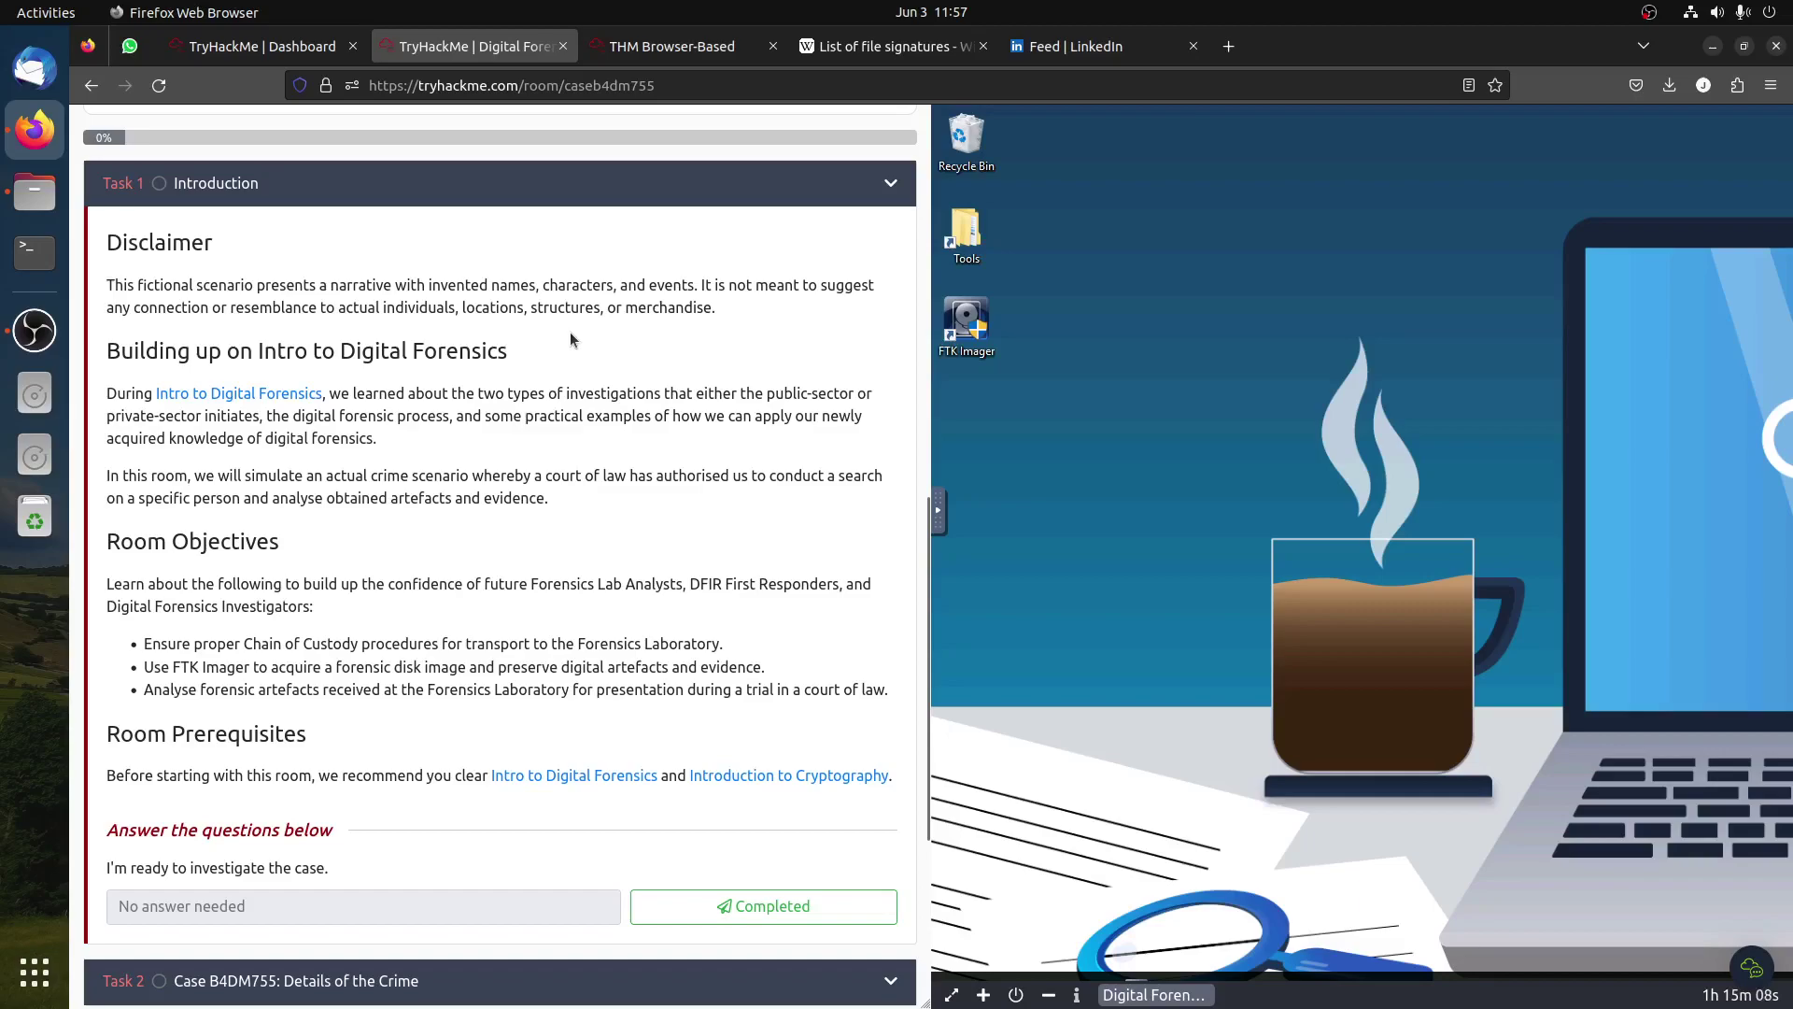
pyautogui.scroll(-1, 570, 334)
pyautogui.scroll(1, 570, 334)
pyautogui.moveTo(173, 667); pyautogui.dragTo(242, 667)
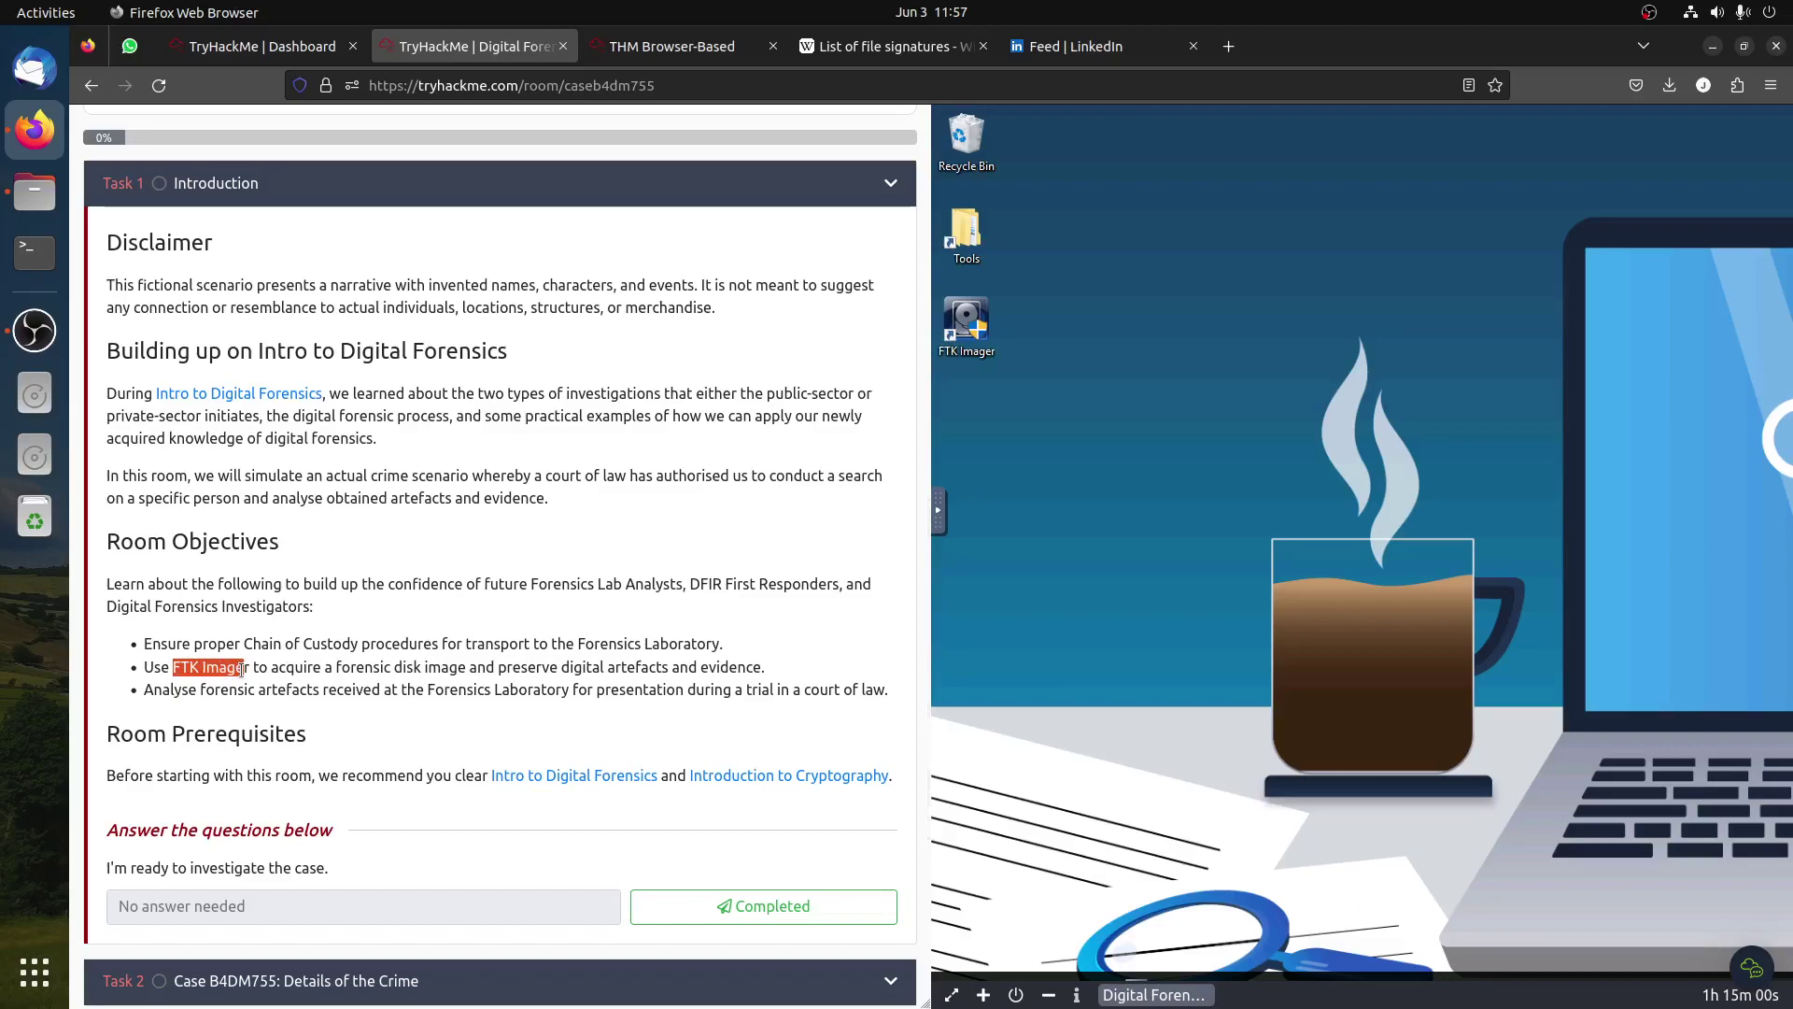
pyautogui.moveTo(106, 775); pyautogui.dragTo(895, 777)
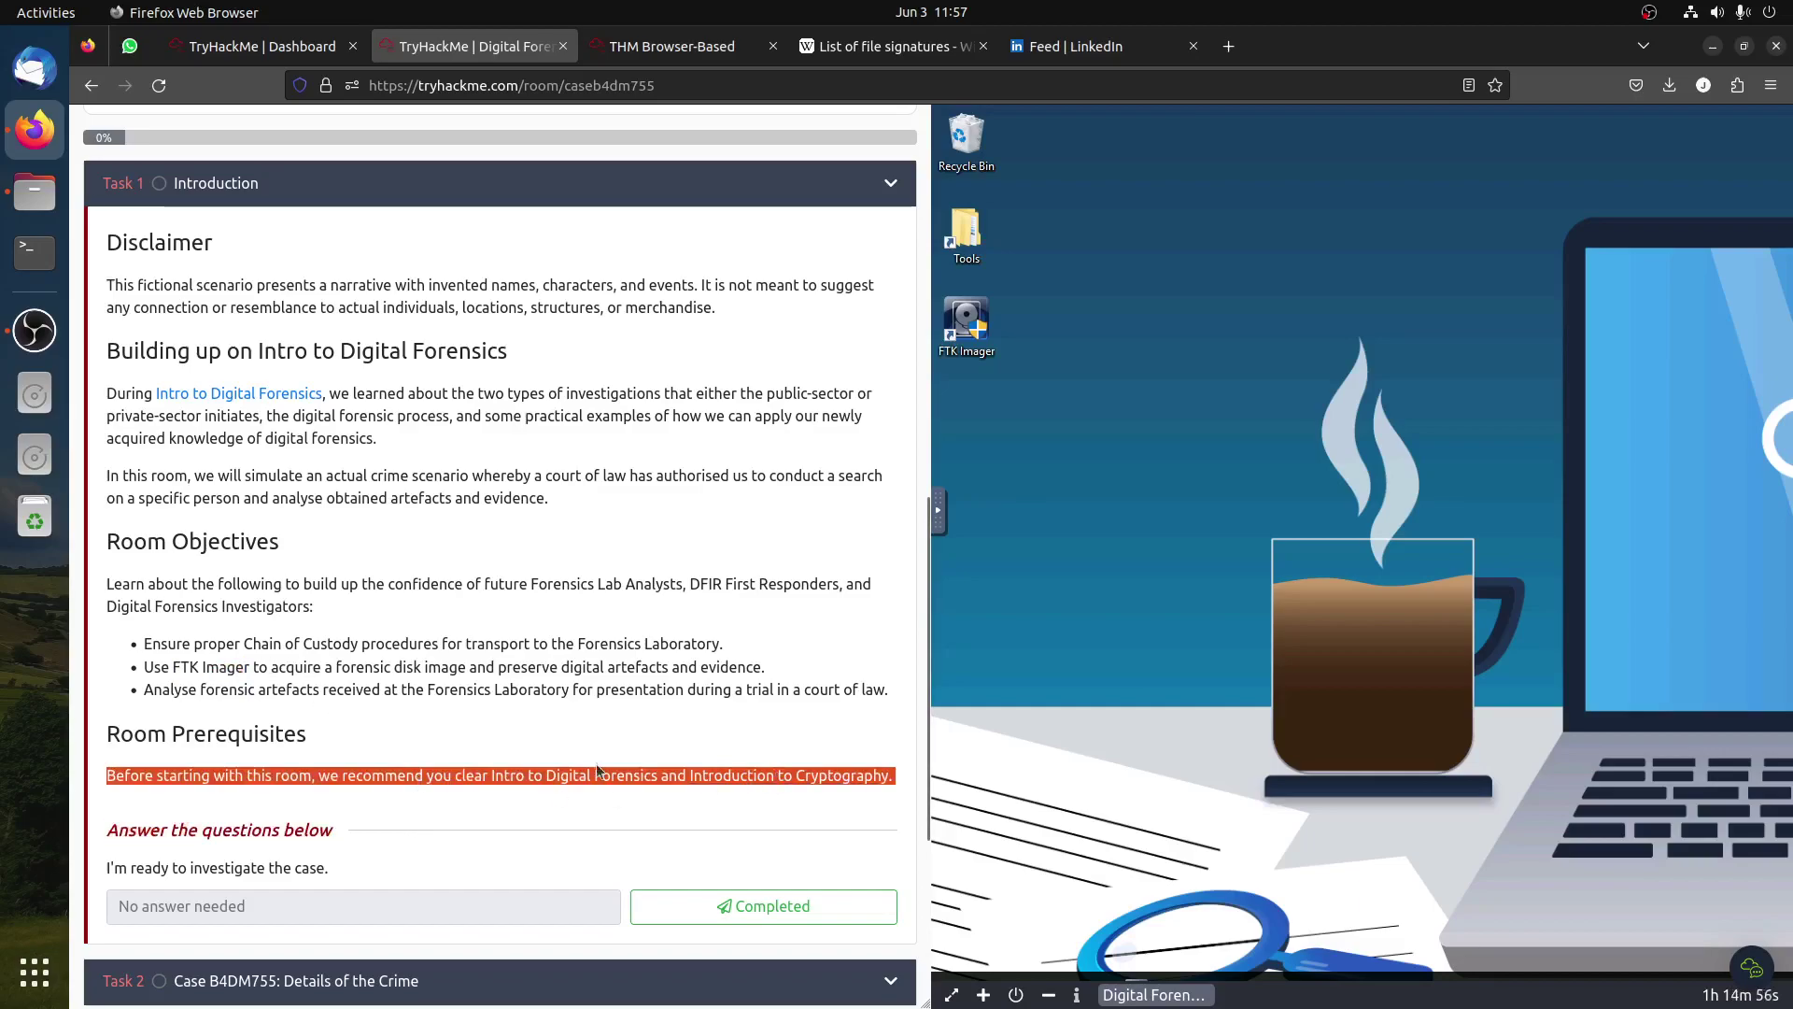
pyautogui.click(753, 909)
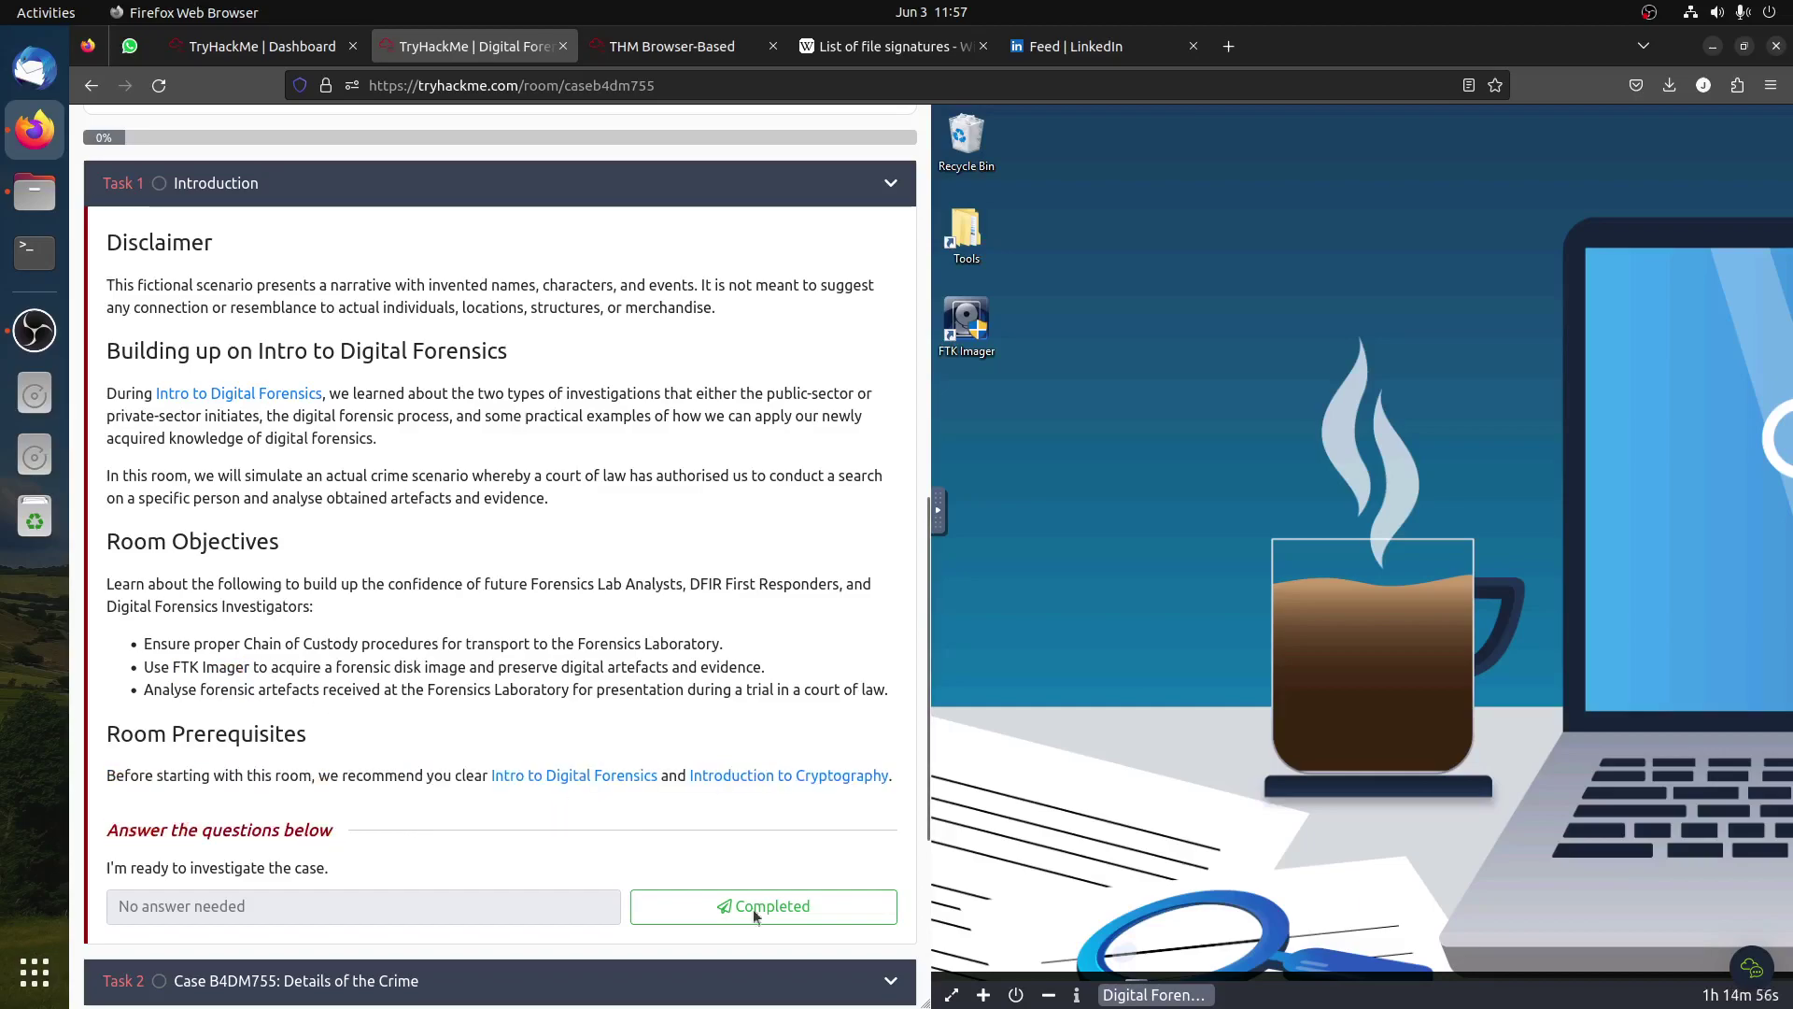
pyautogui.click(726, 992)
# Step: Read the Task 2 scenario, highlighting the case number, Metro Manila location, search authority and First Responder role
pyautogui.scroll(-6, 359, 567)
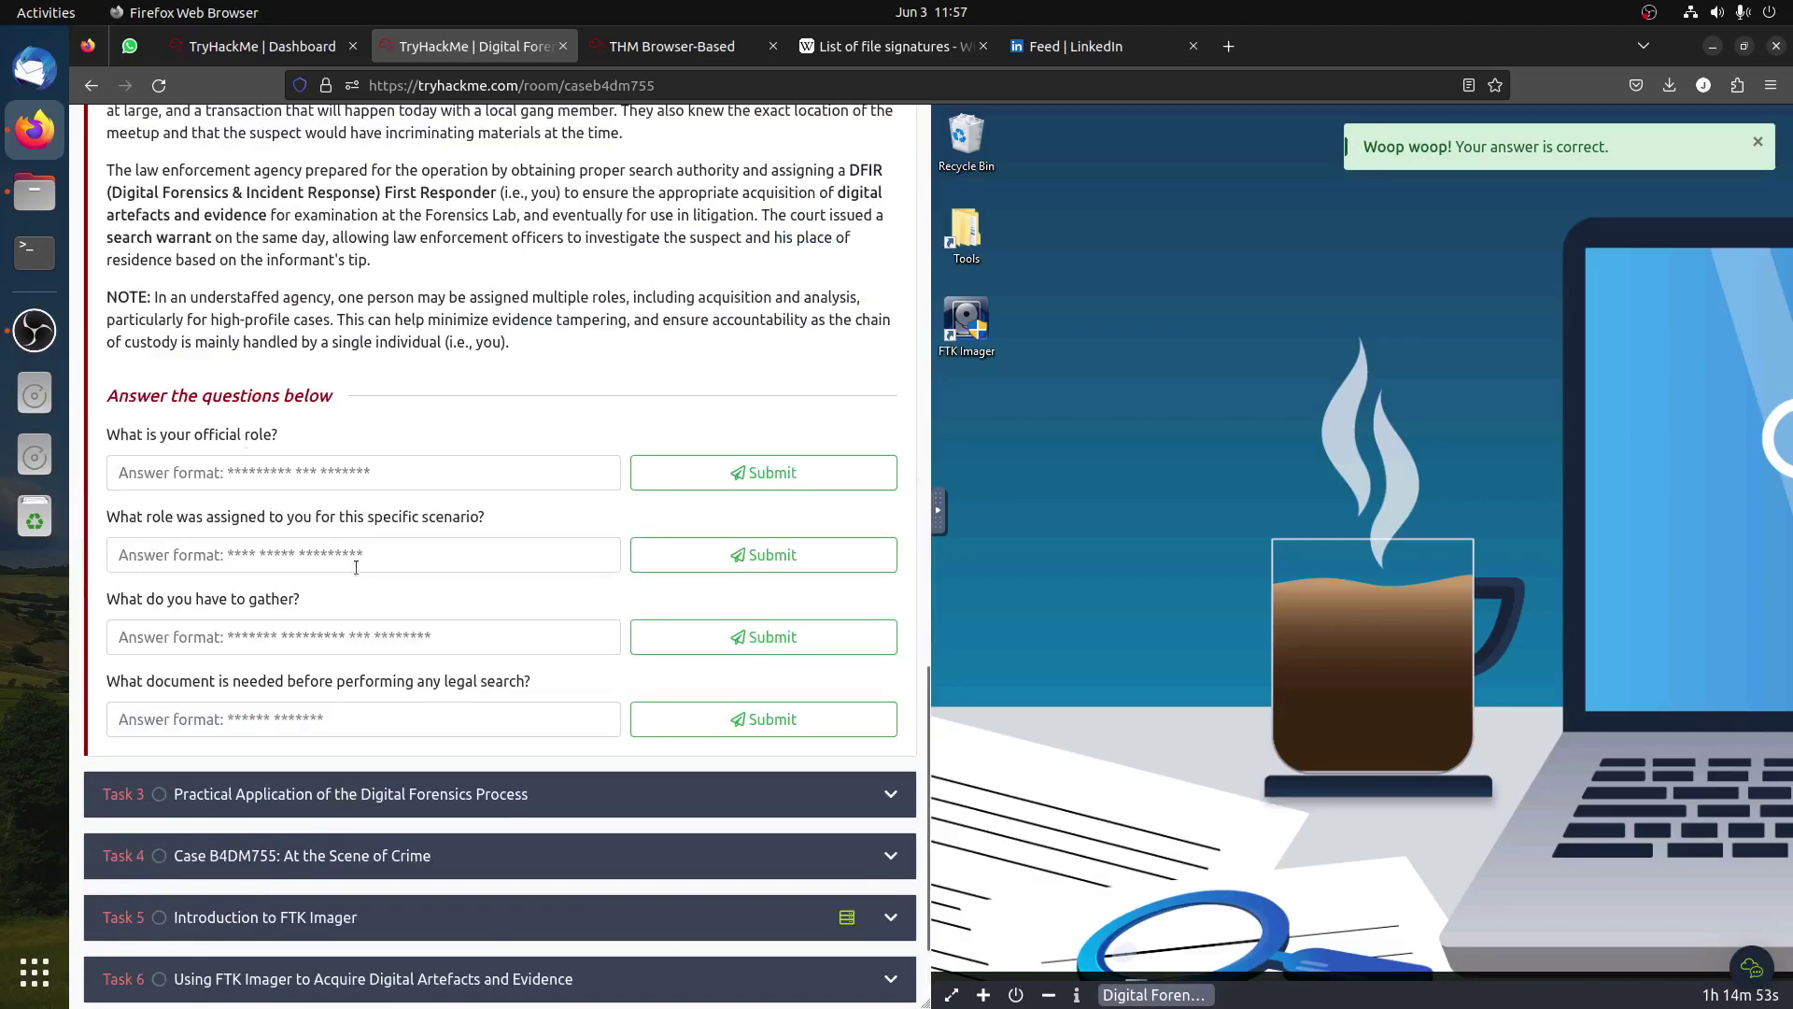
pyautogui.scroll(4, 360, 567)
pyautogui.scroll(3, 359, 567)
pyautogui.scroll(-2, 372, 553)
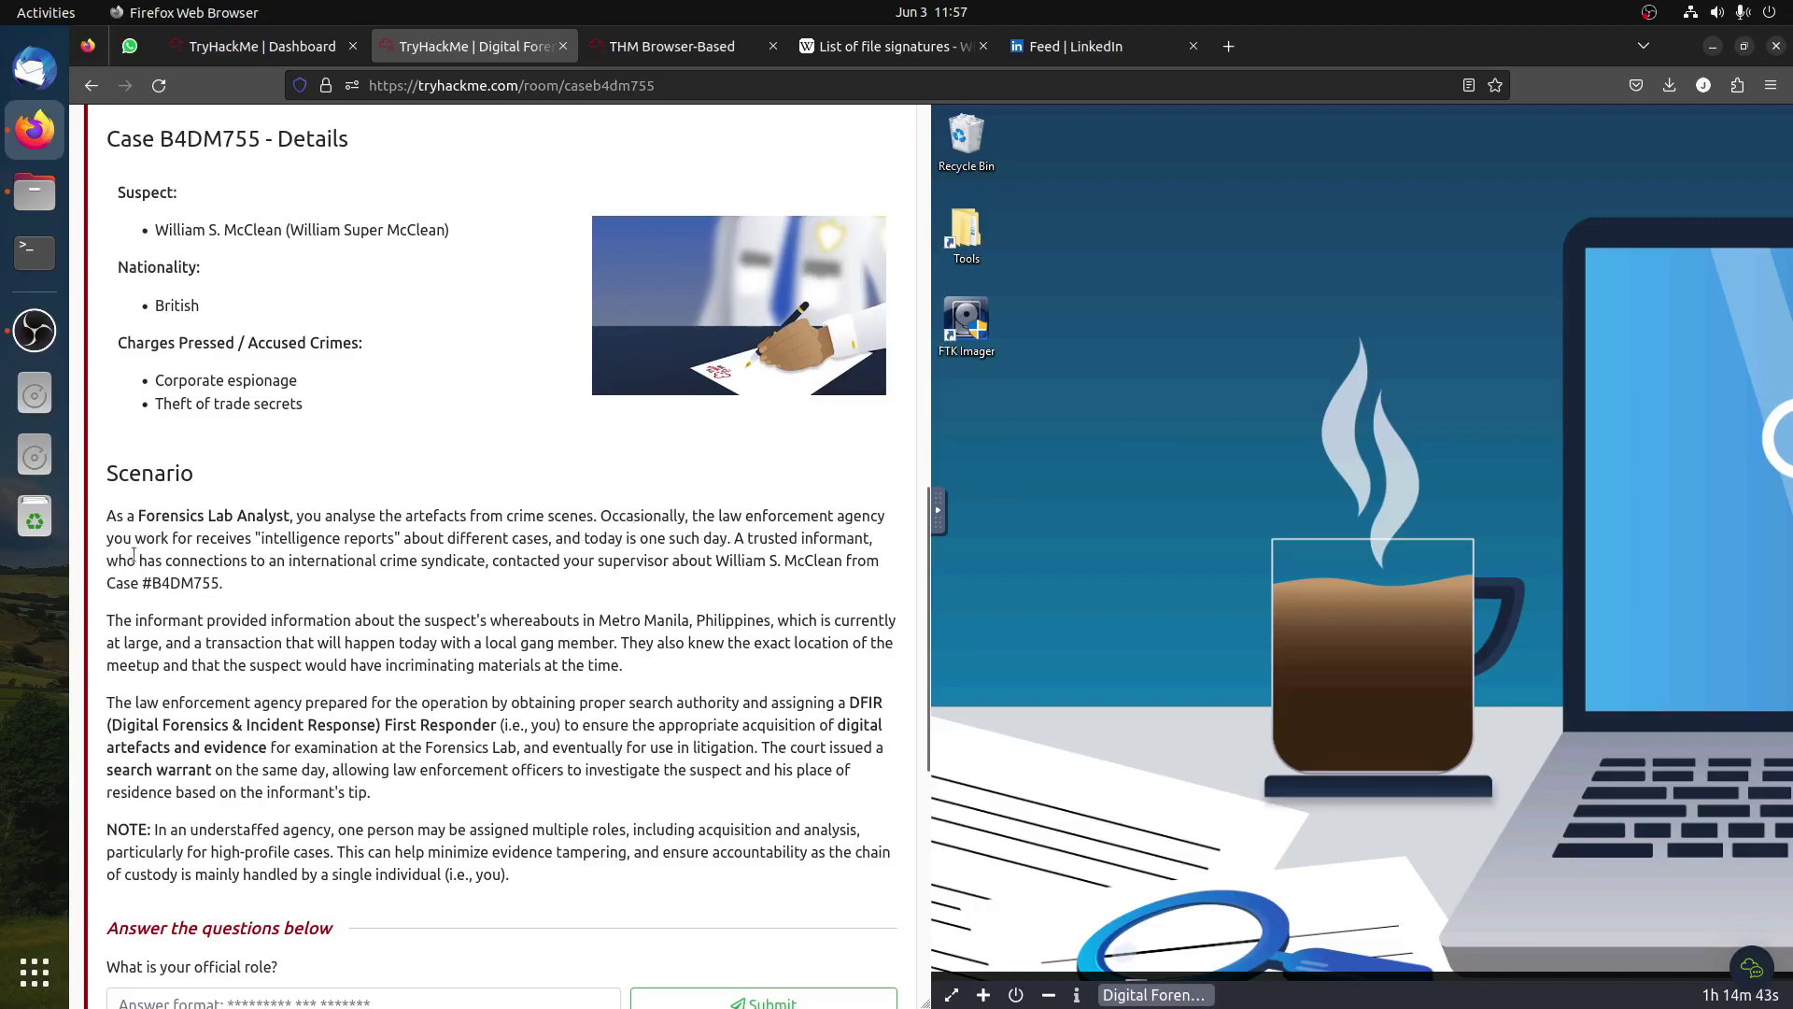
pyautogui.moveTo(107, 583); pyautogui.dragTo(205, 582)
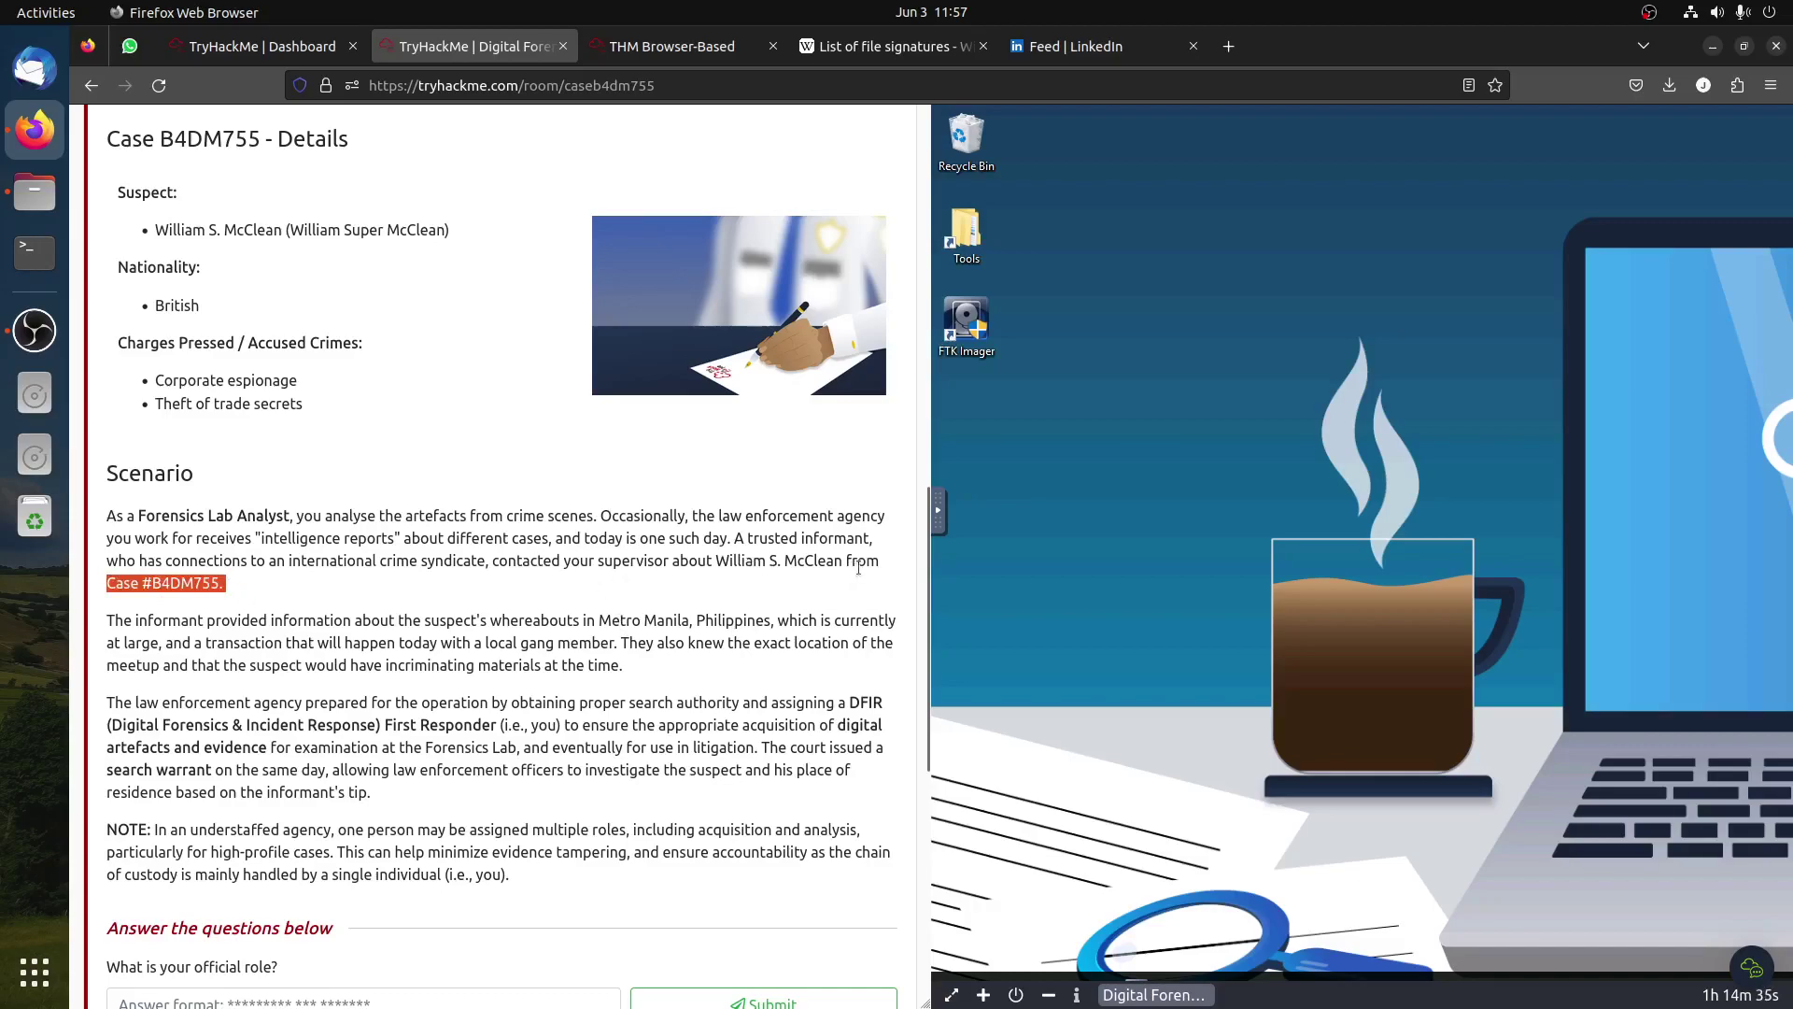
pyautogui.scroll(-3, 858, 571)
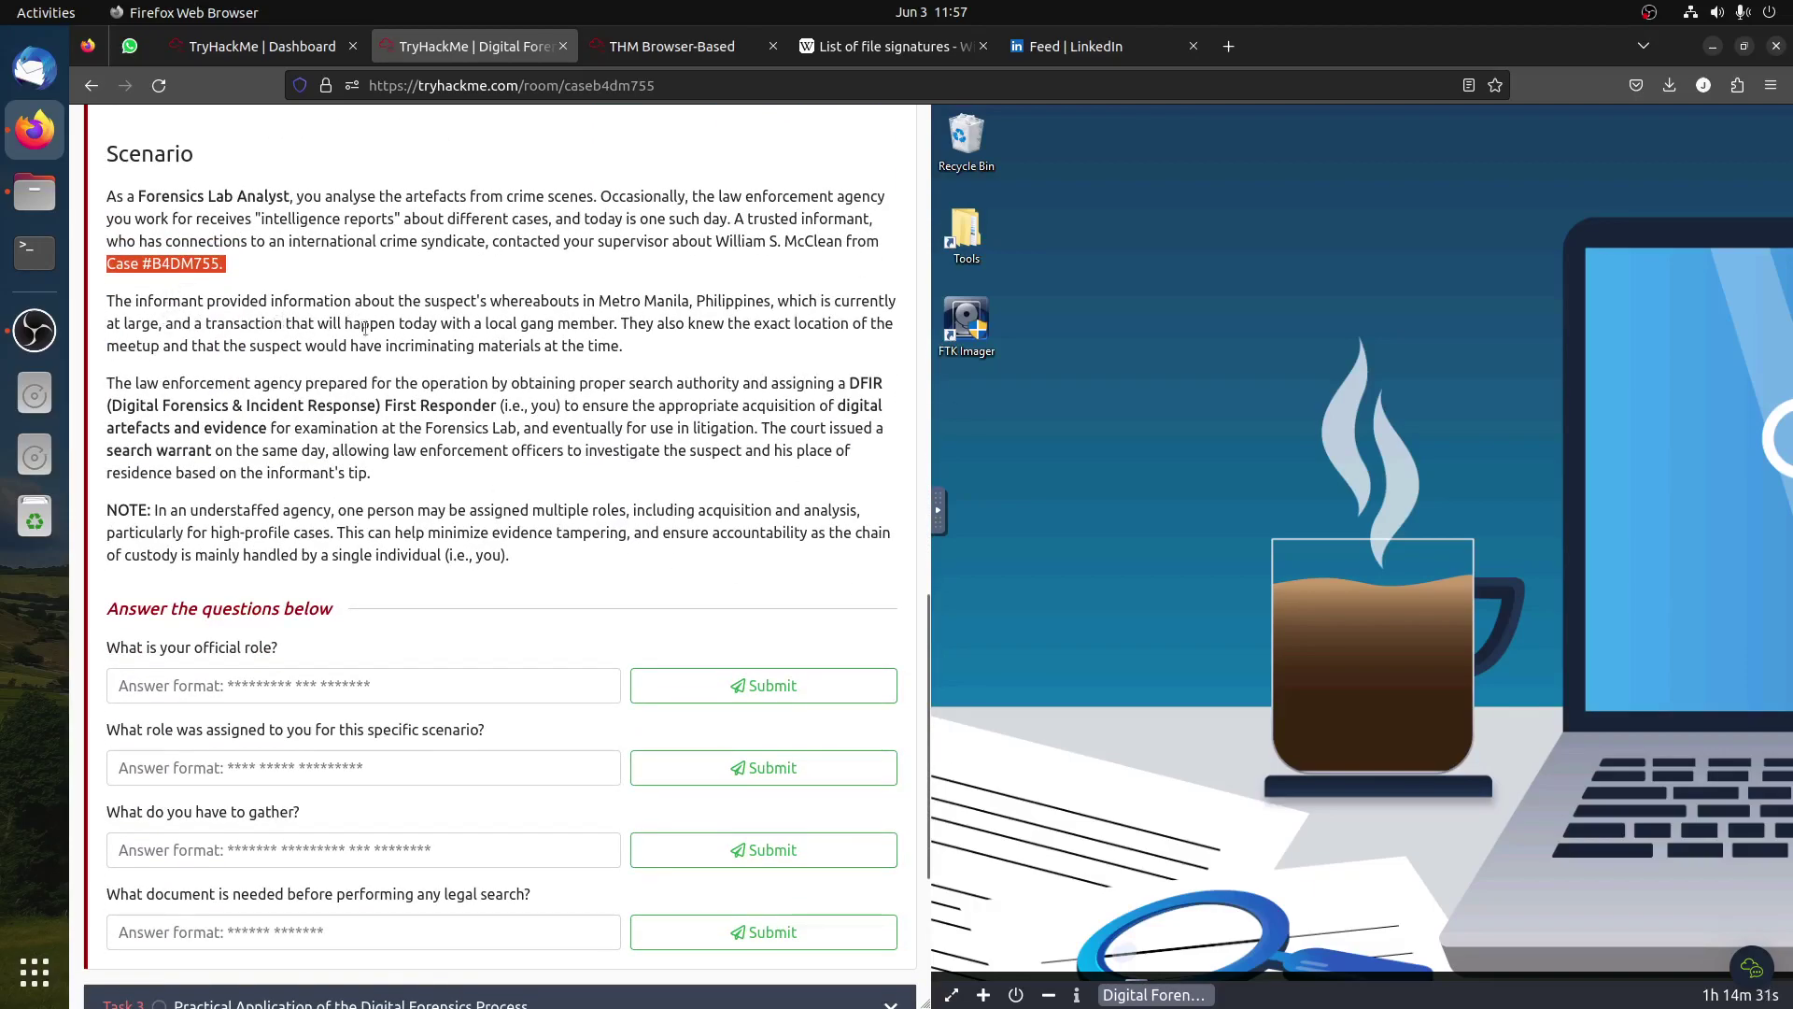
pyautogui.doubleClick(539, 301)
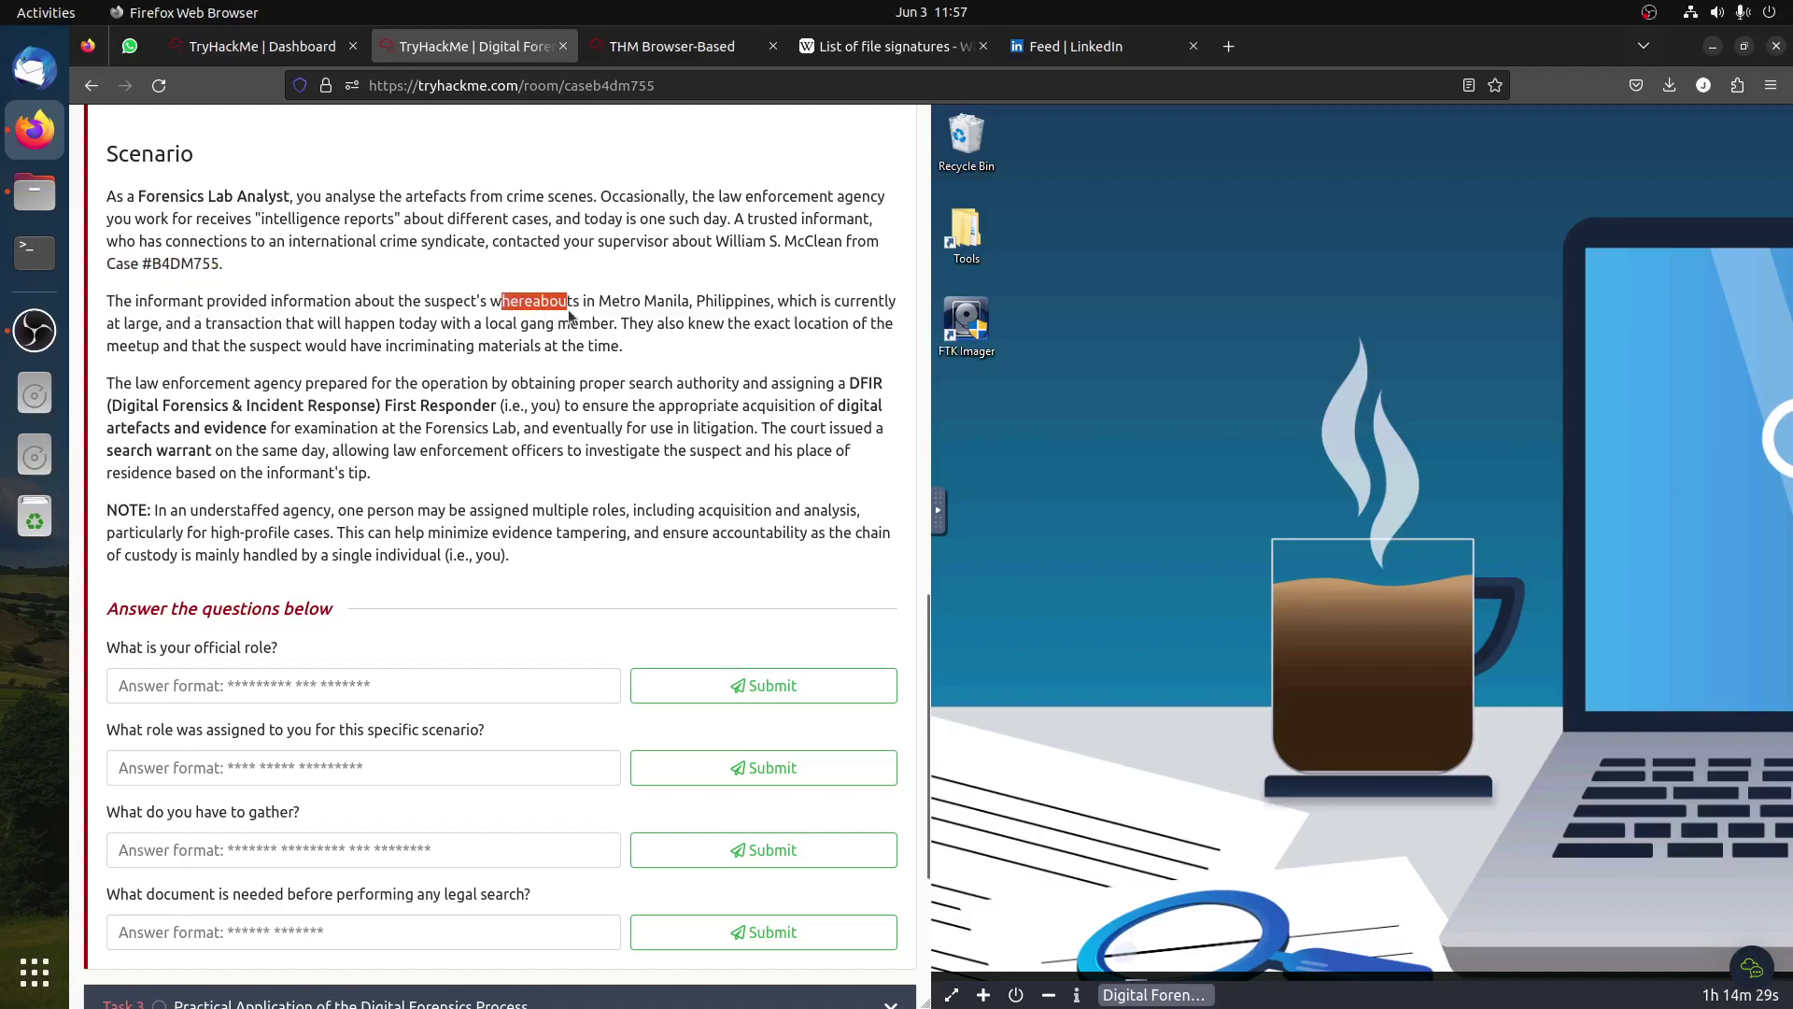
pyautogui.click(620, 299)
pyautogui.moveTo(613, 300); pyautogui.dragTo(704, 293)
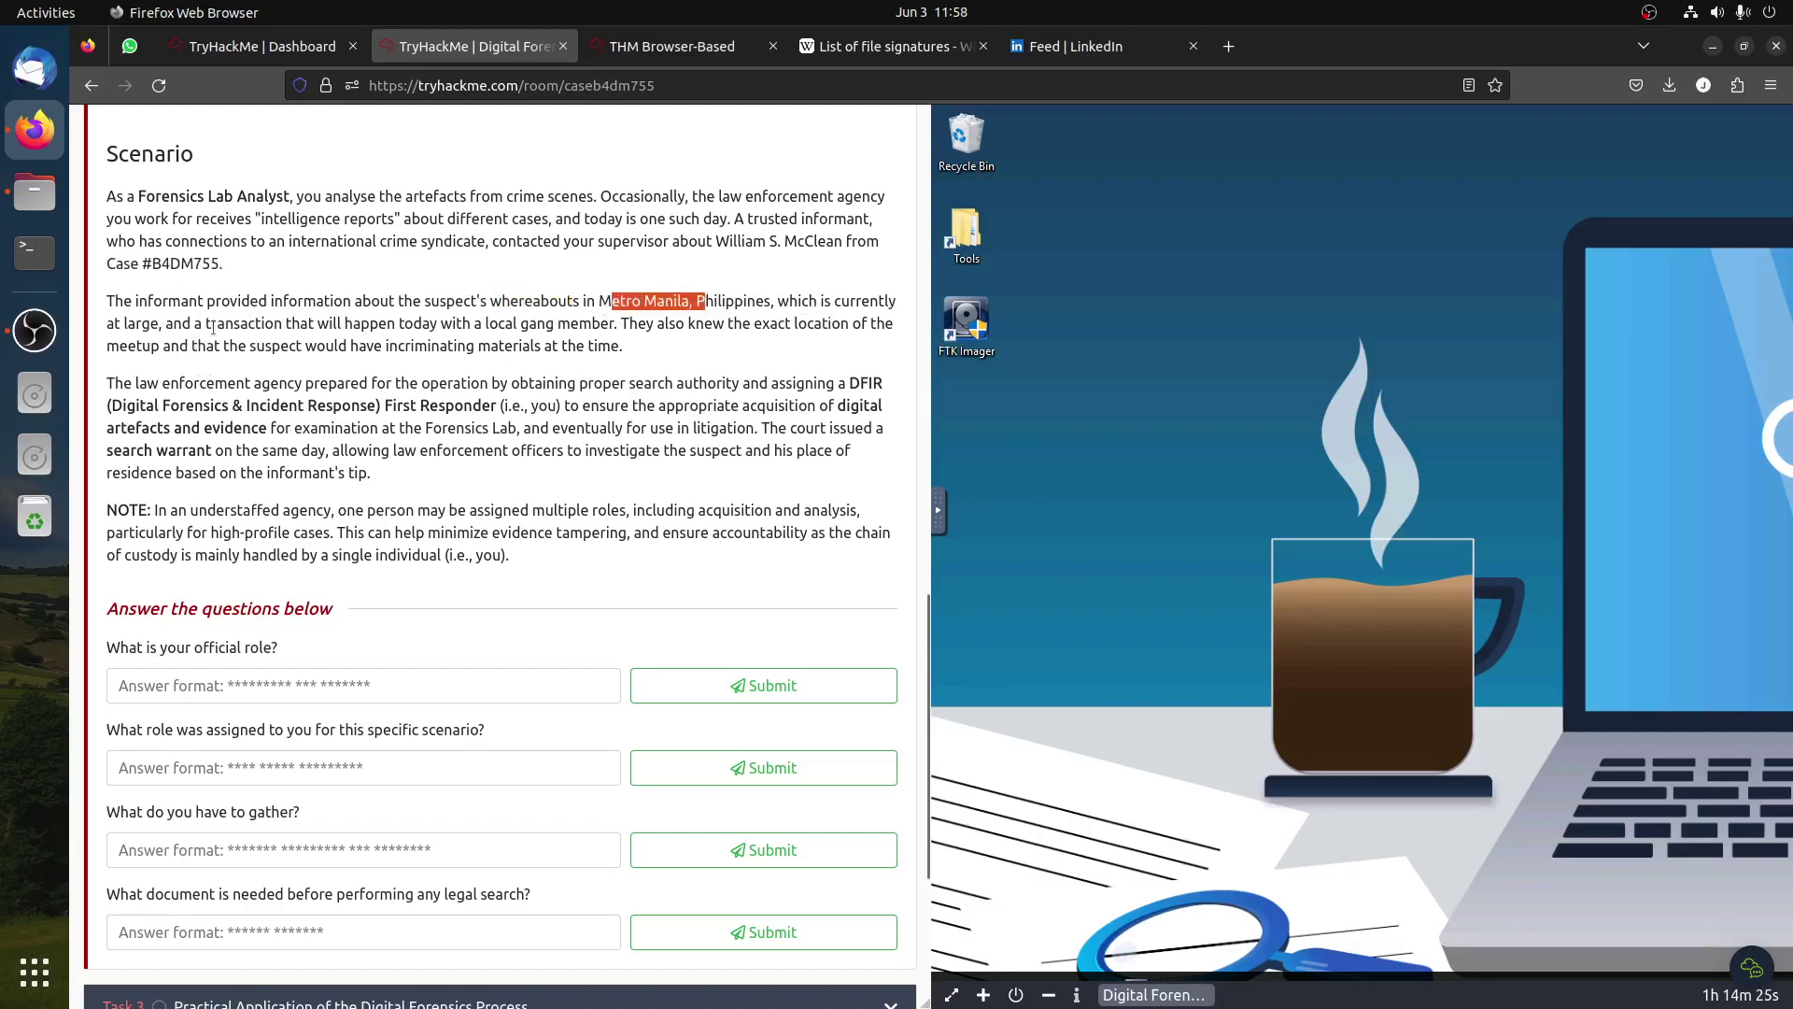
pyautogui.moveTo(213, 327); pyautogui.dragTo(764, 338)
pyautogui.click(765, 338)
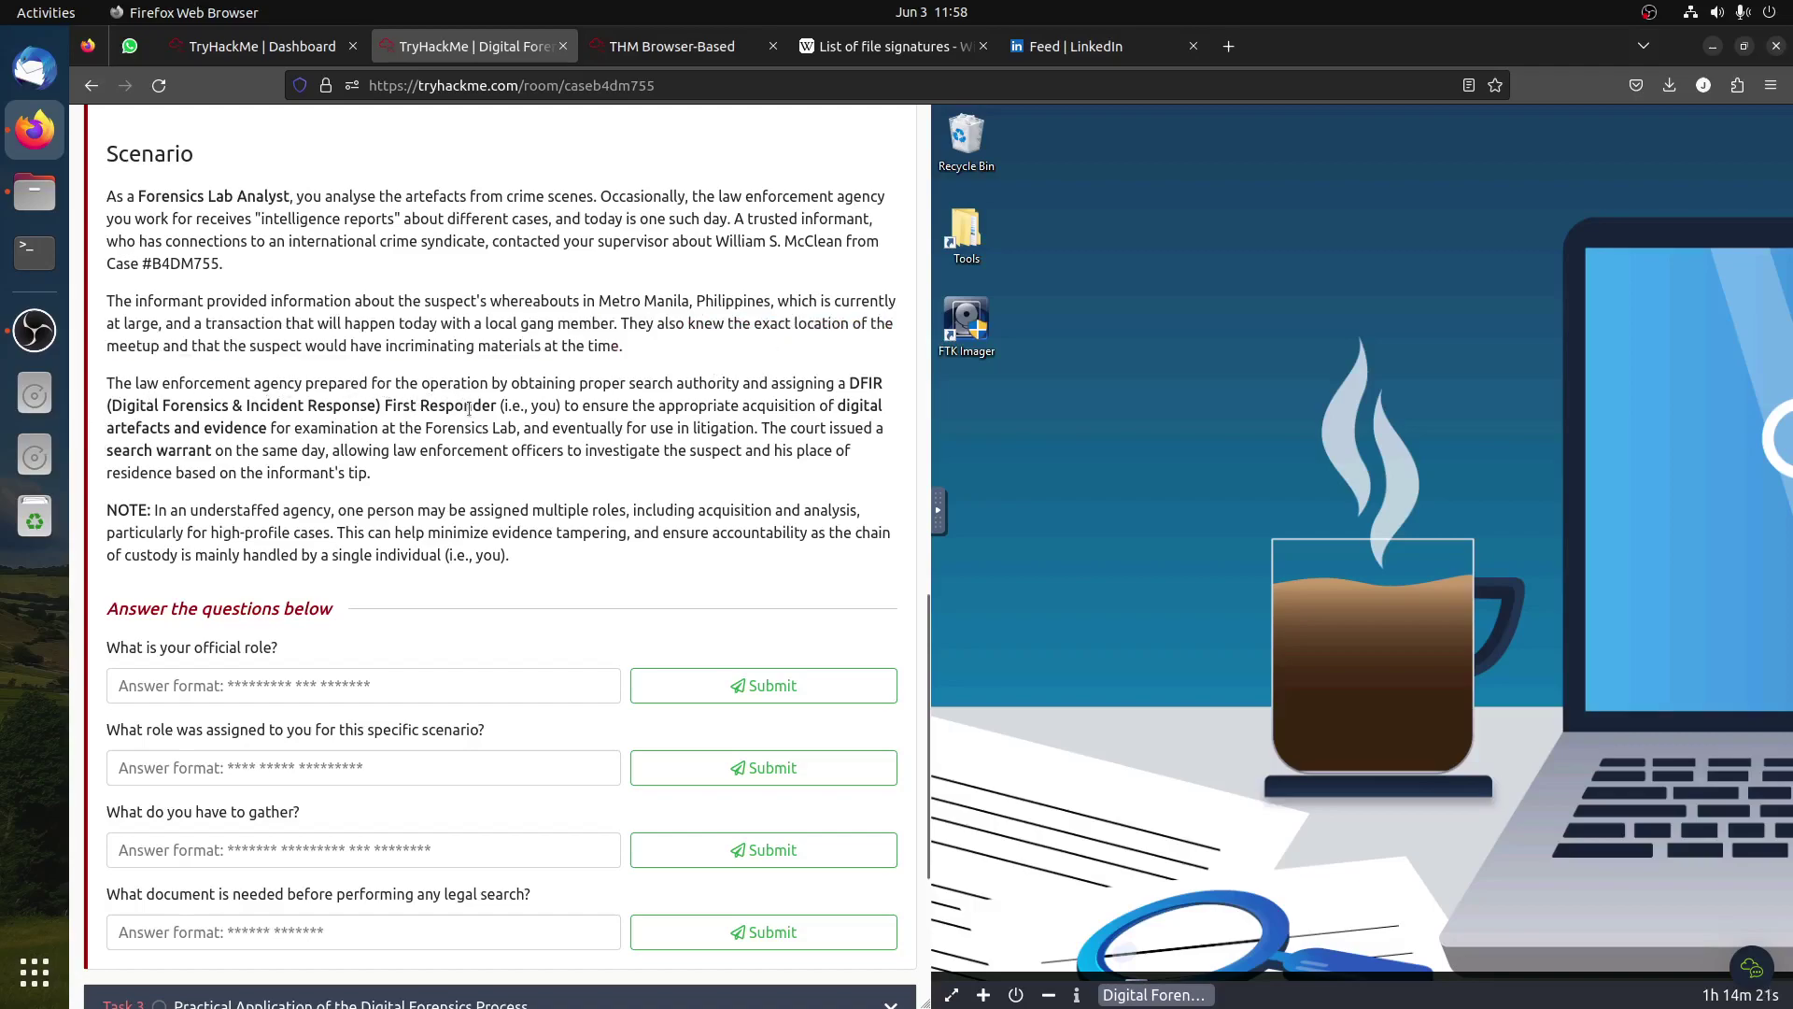
pyautogui.moveTo(603, 383); pyautogui.dragTo(547, 379)
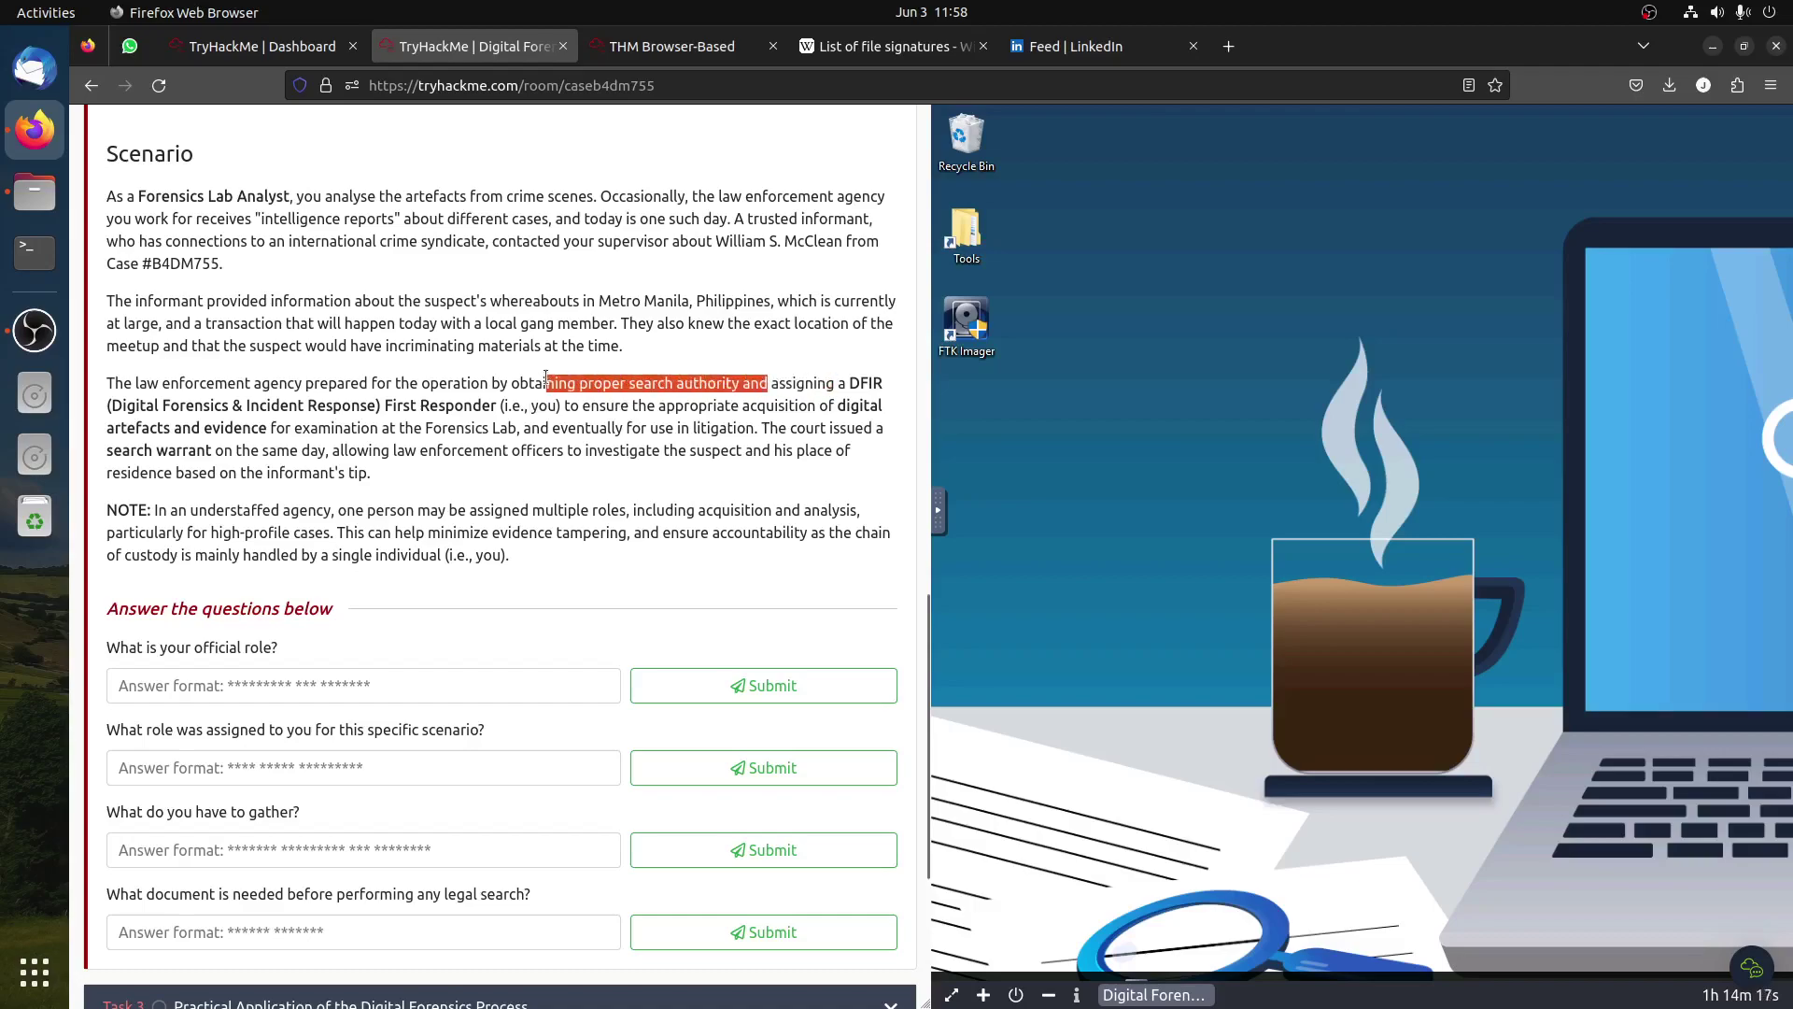
pyautogui.click(685, 424)
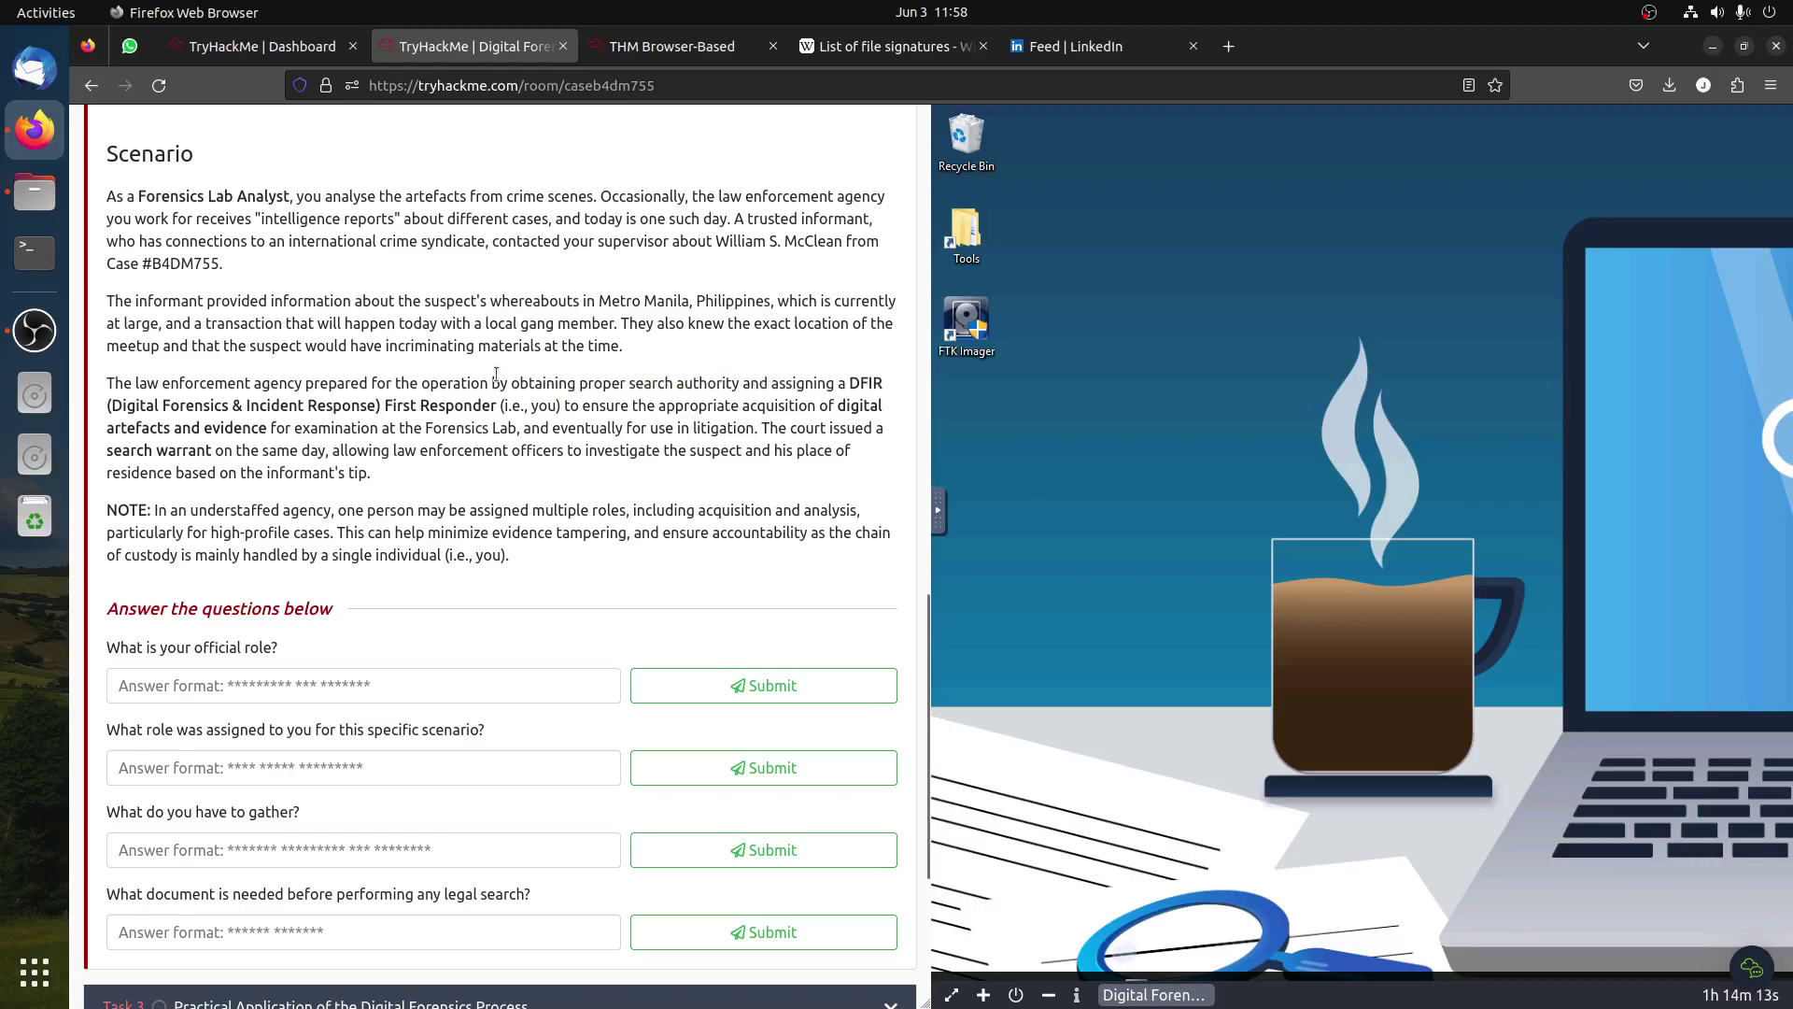
pyautogui.moveTo(397, 405); pyautogui.dragTo(512, 411)
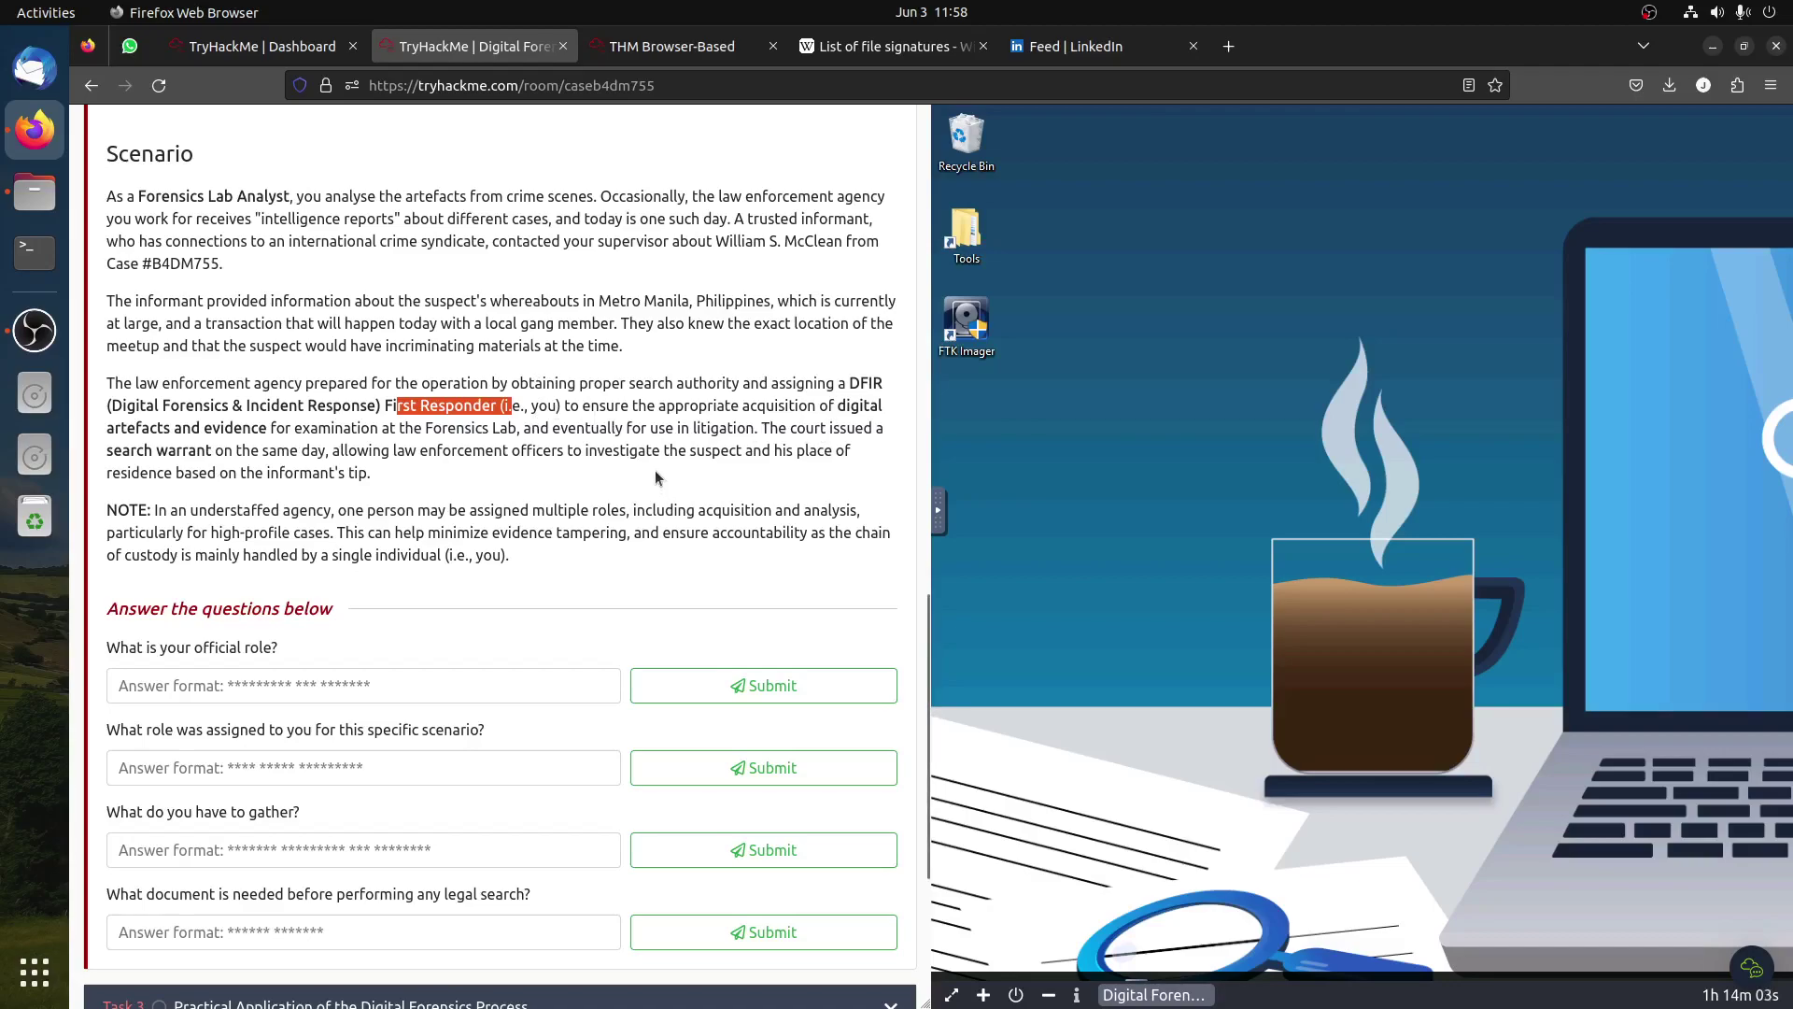
# Step: Find the 'Forensics Lab Analyst' phrase in the scenario and begin the official role answer
pyautogui.scroll(-3, 654, 471)
pyautogui.scroll(4, 654, 472)
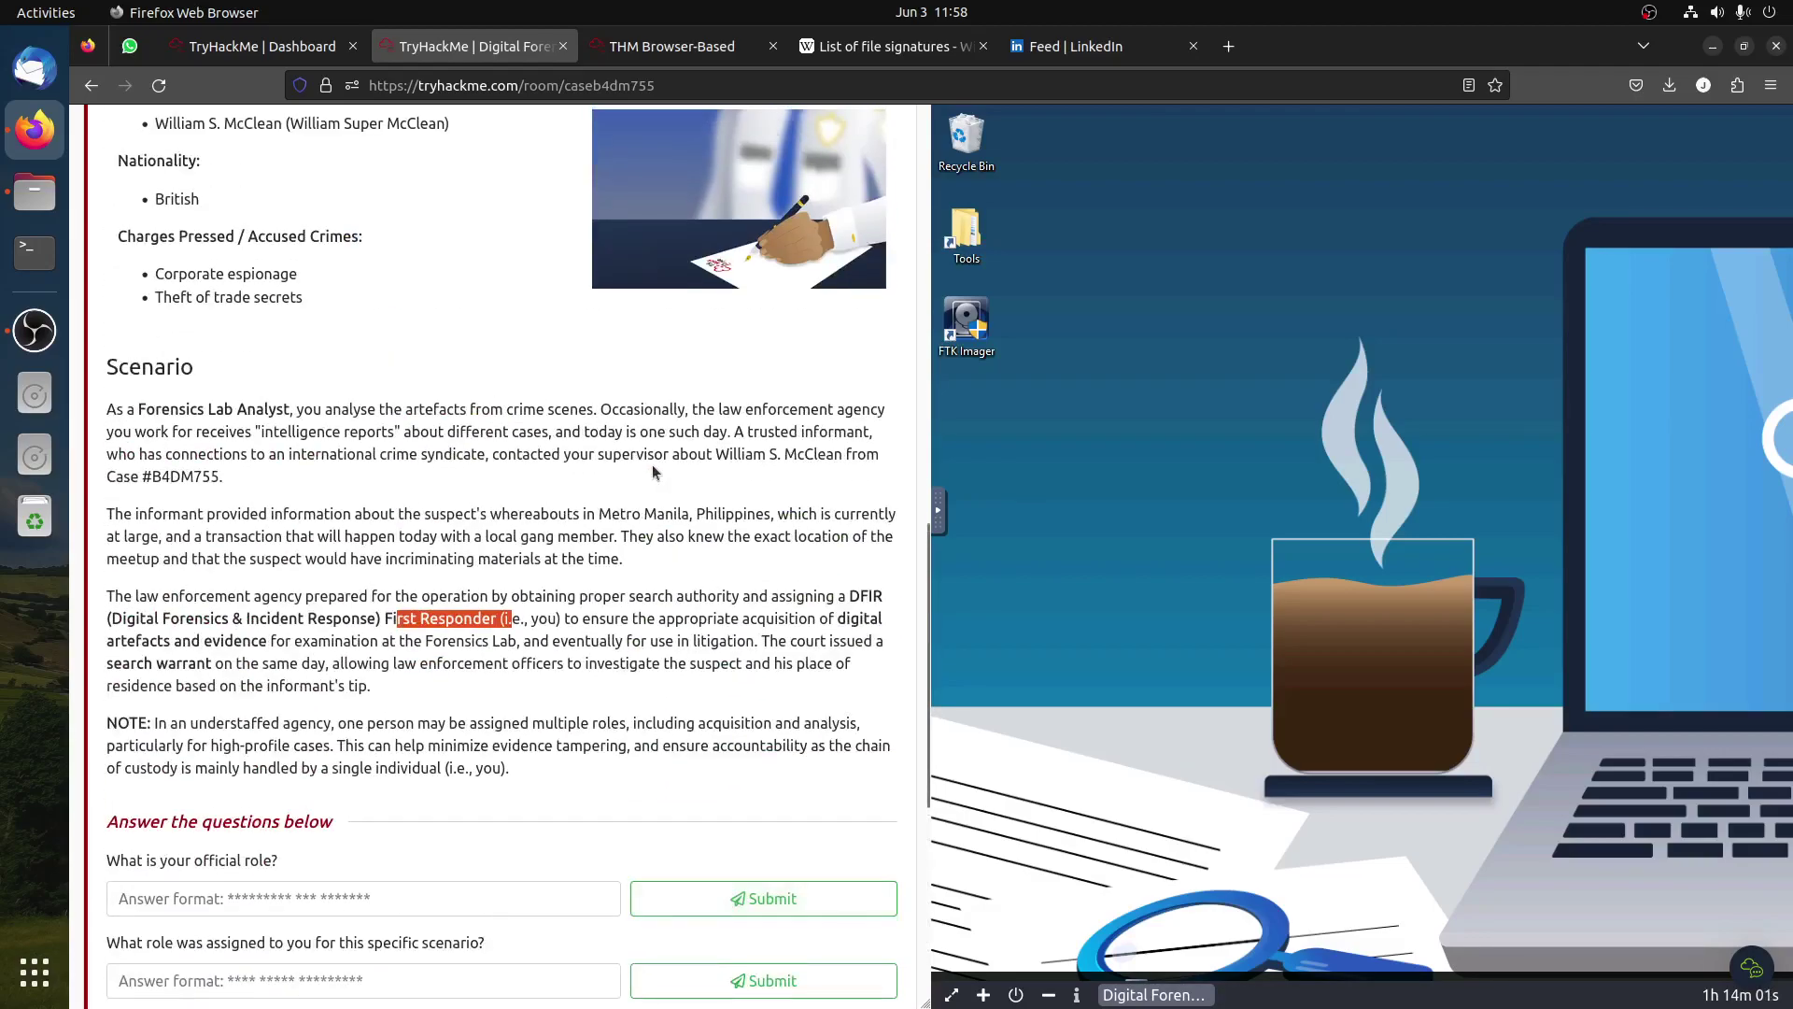
pyautogui.click(640, 464)
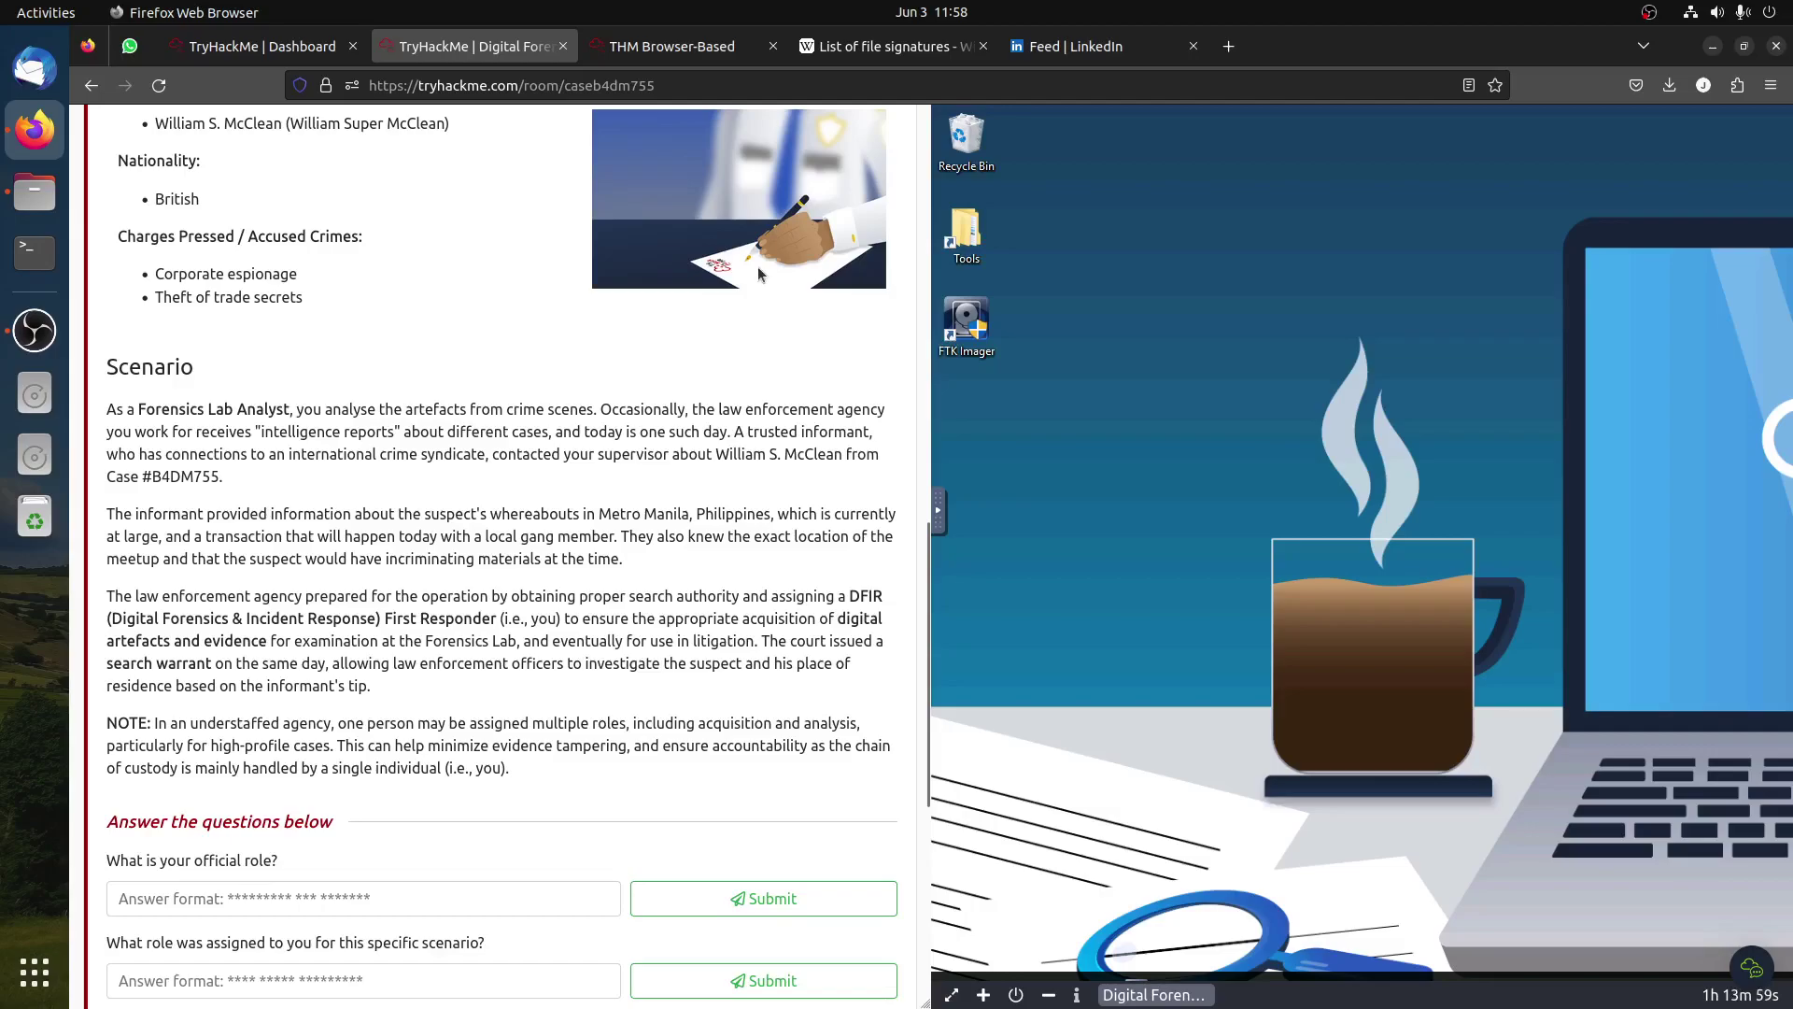
pyautogui.scroll(2, 774, 546)
pyautogui.scroll(-3, 693, 628)
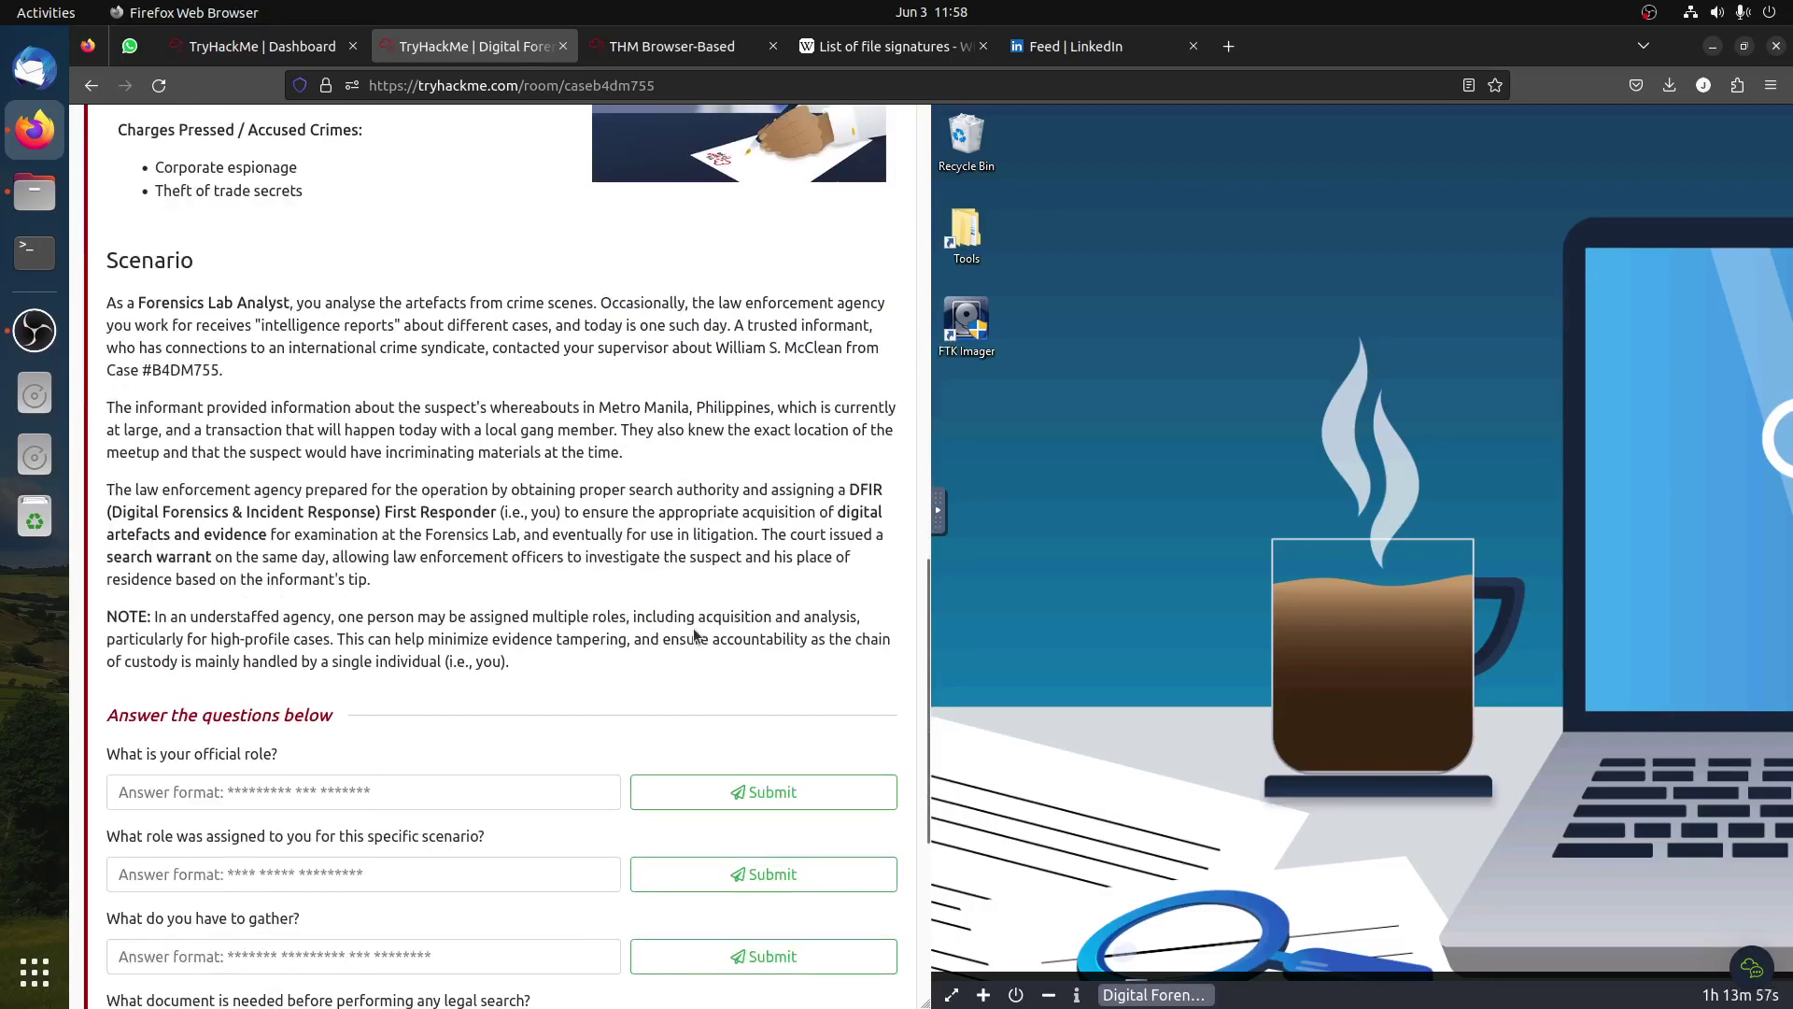
pyautogui.scroll(-3, 693, 634)
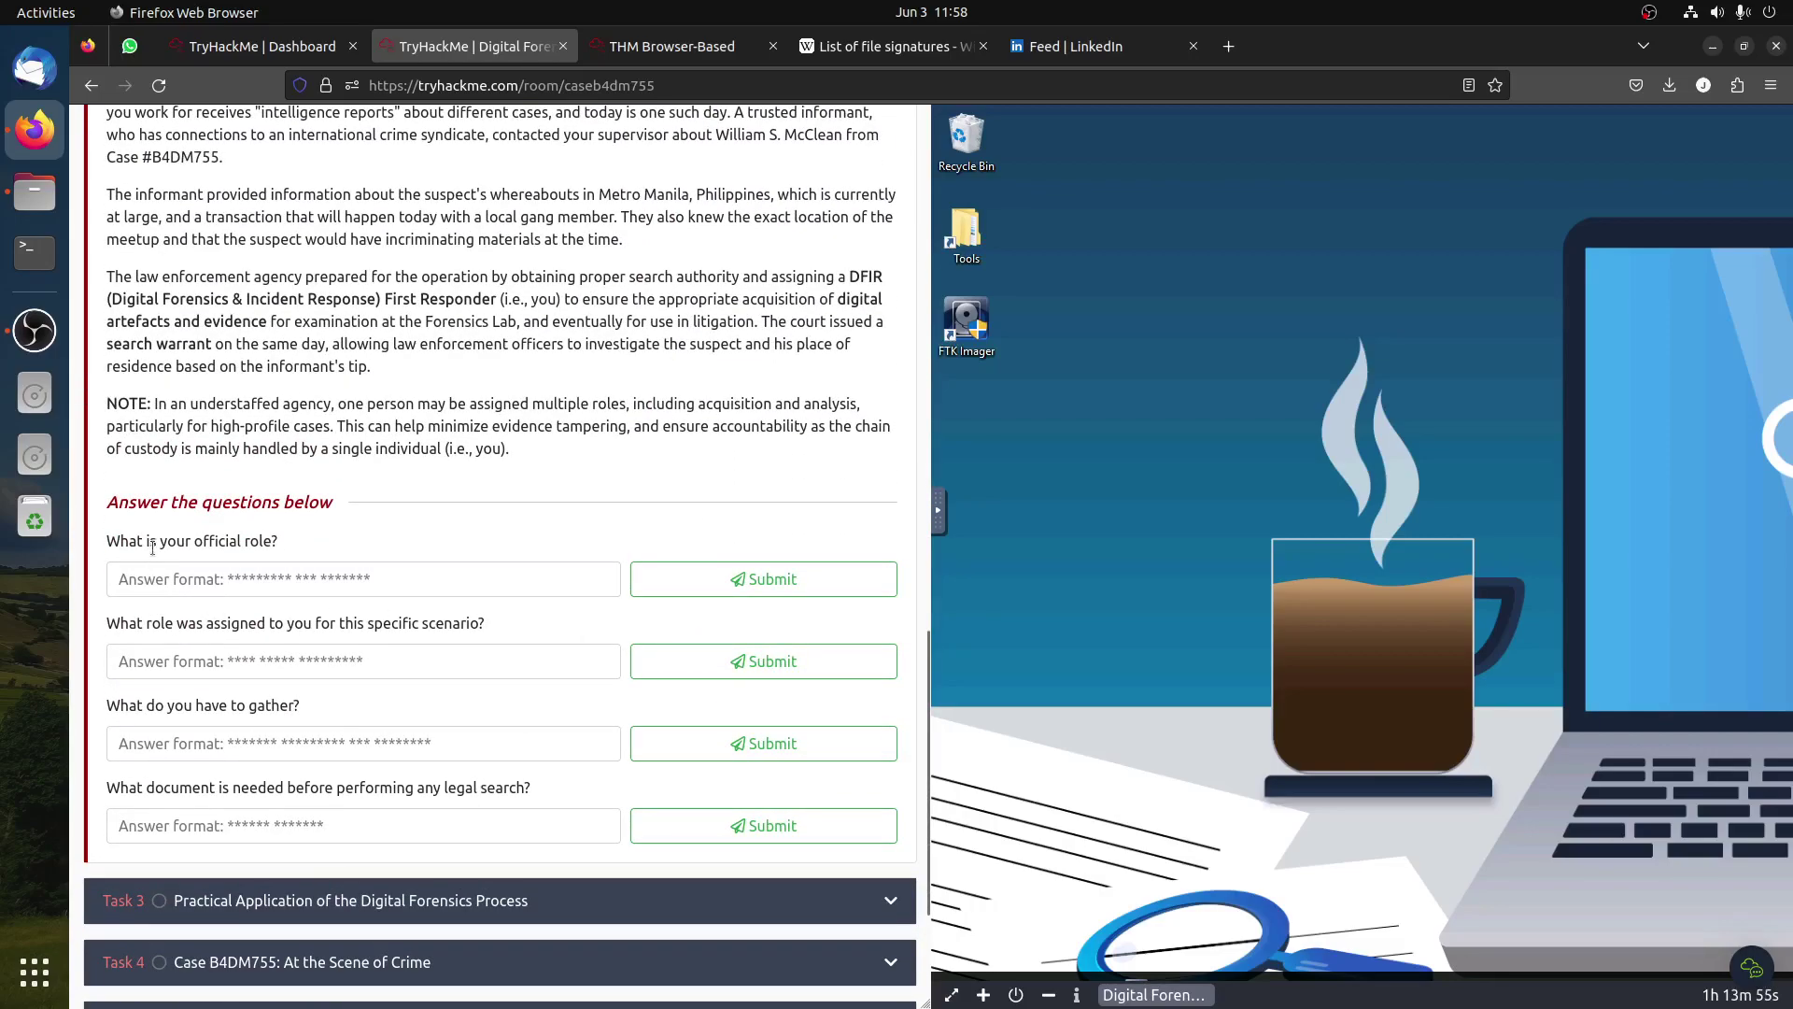
pyautogui.scroll(6, 436, 570)
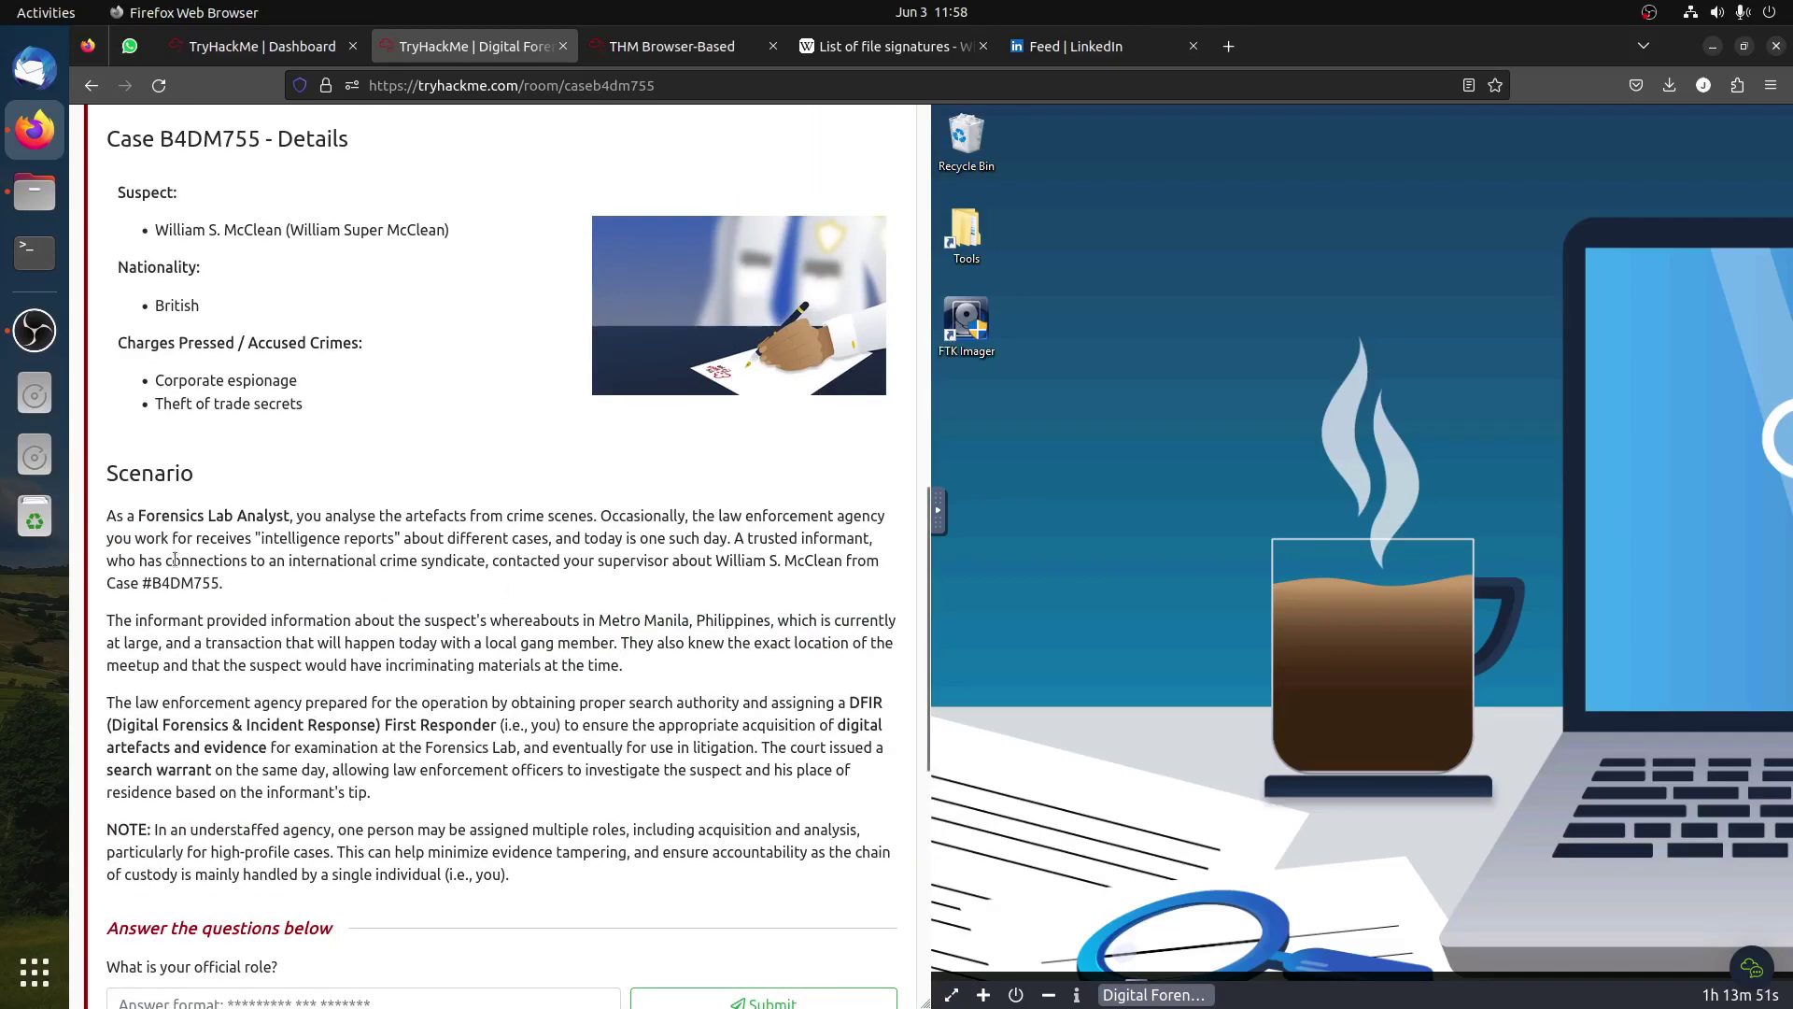
pyautogui.moveTo(138, 515); pyautogui.dragTo(288, 513)
pyautogui.hotkey('ctrl', 'c')
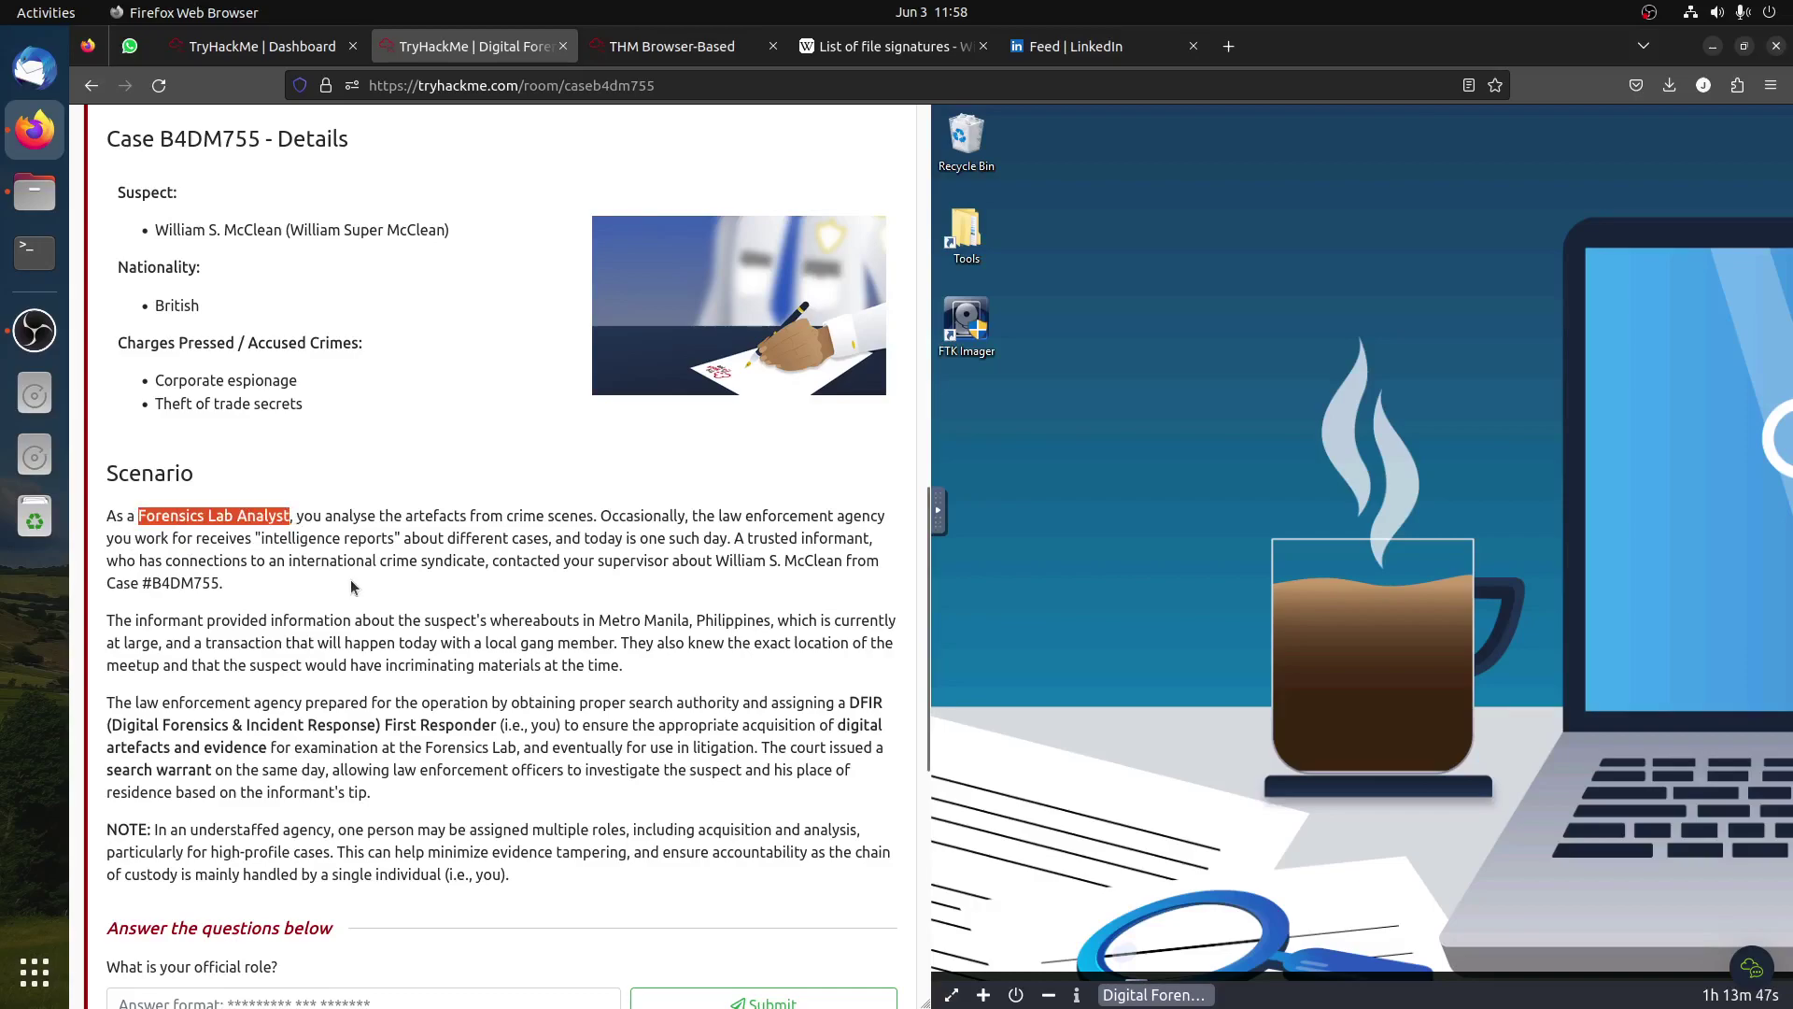
pyautogui.scroll(-10, 350, 586)
pyautogui.click(499, 373)
# Step: Submit 'Forensics Lab Analyst' as the official role and read the NOTE about multiple roles
pyautogui.hotkey('ctrl', 'v')
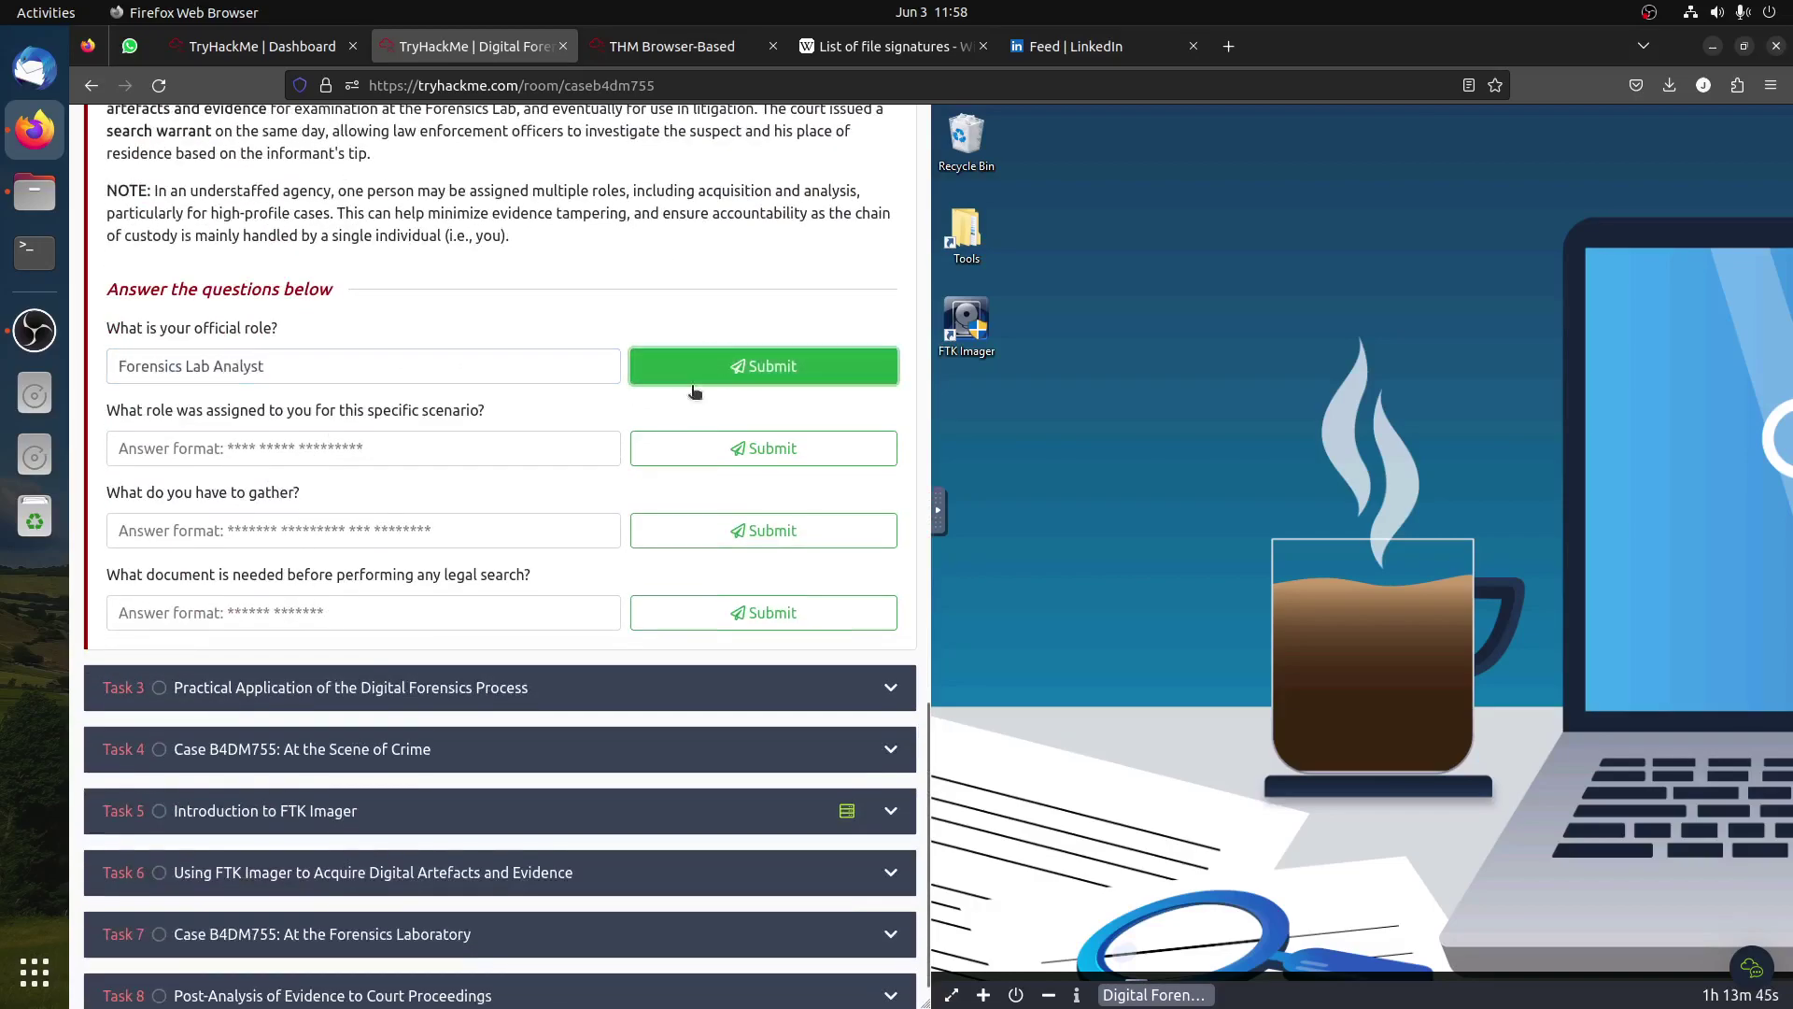
pyautogui.click(764, 366)
pyautogui.scroll(2, 403, 478)
pyautogui.tripleClick(598, 343)
pyautogui.click(344, 317)
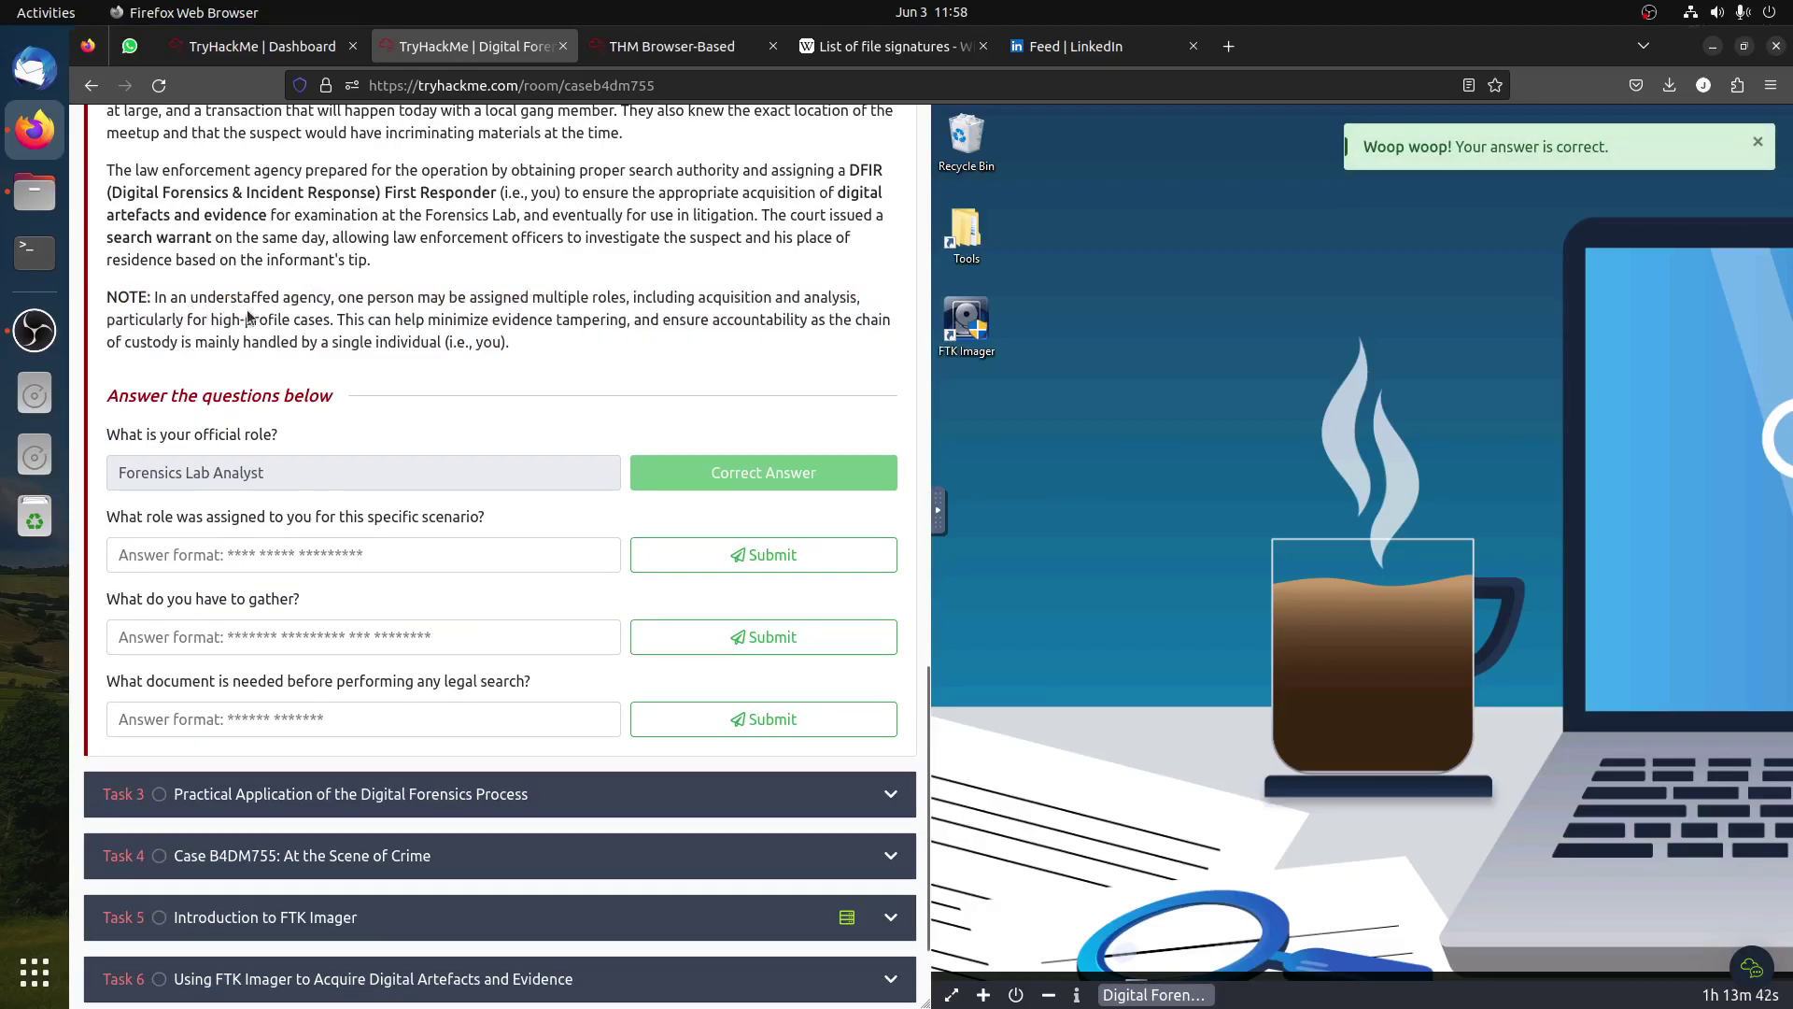
pyautogui.moveTo(324, 297); pyautogui.dragTo(263, 297)
pyautogui.moveTo(564, 298); pyautogui.dragTo(789, 319)
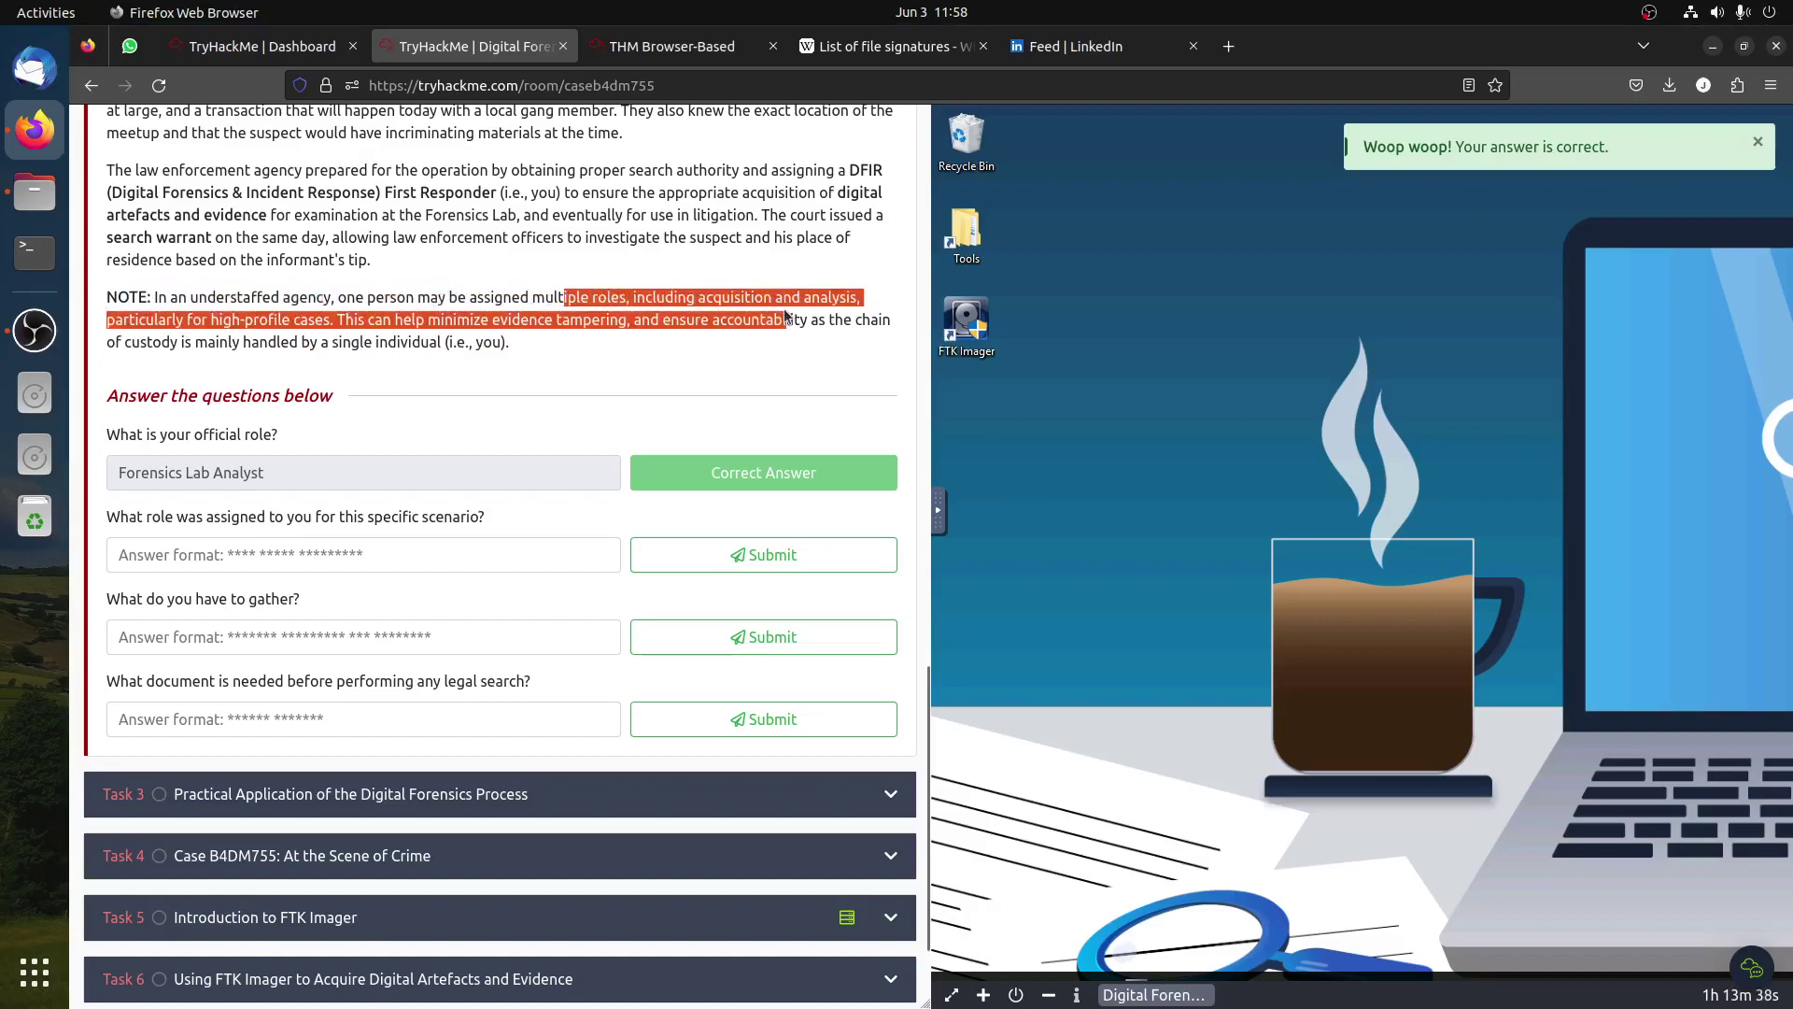
pyautogui.click(524, 323)
pyautogui.moveTo(266, 484); pyautogui.dragTo(131, 467)
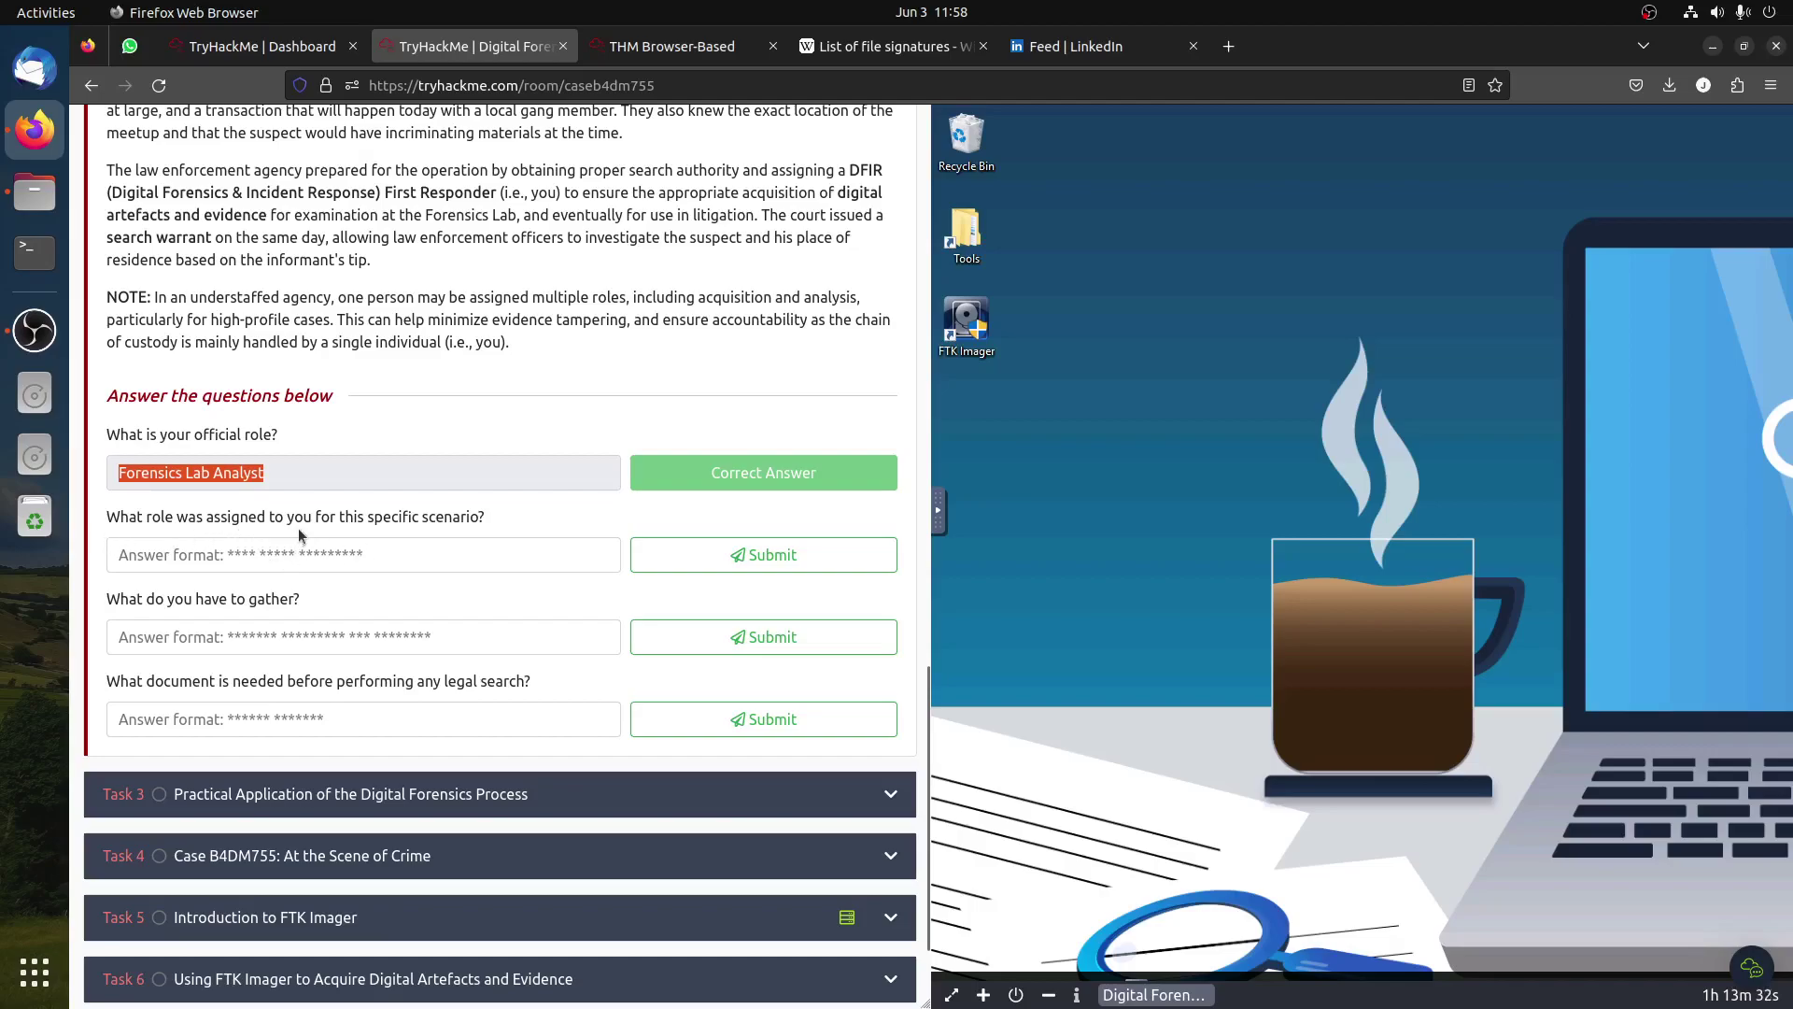
# Step: Answer the assigned role question with 'DFIR First Responder' copied from the scenario
pyautogui.scroll(5, 393, 560)
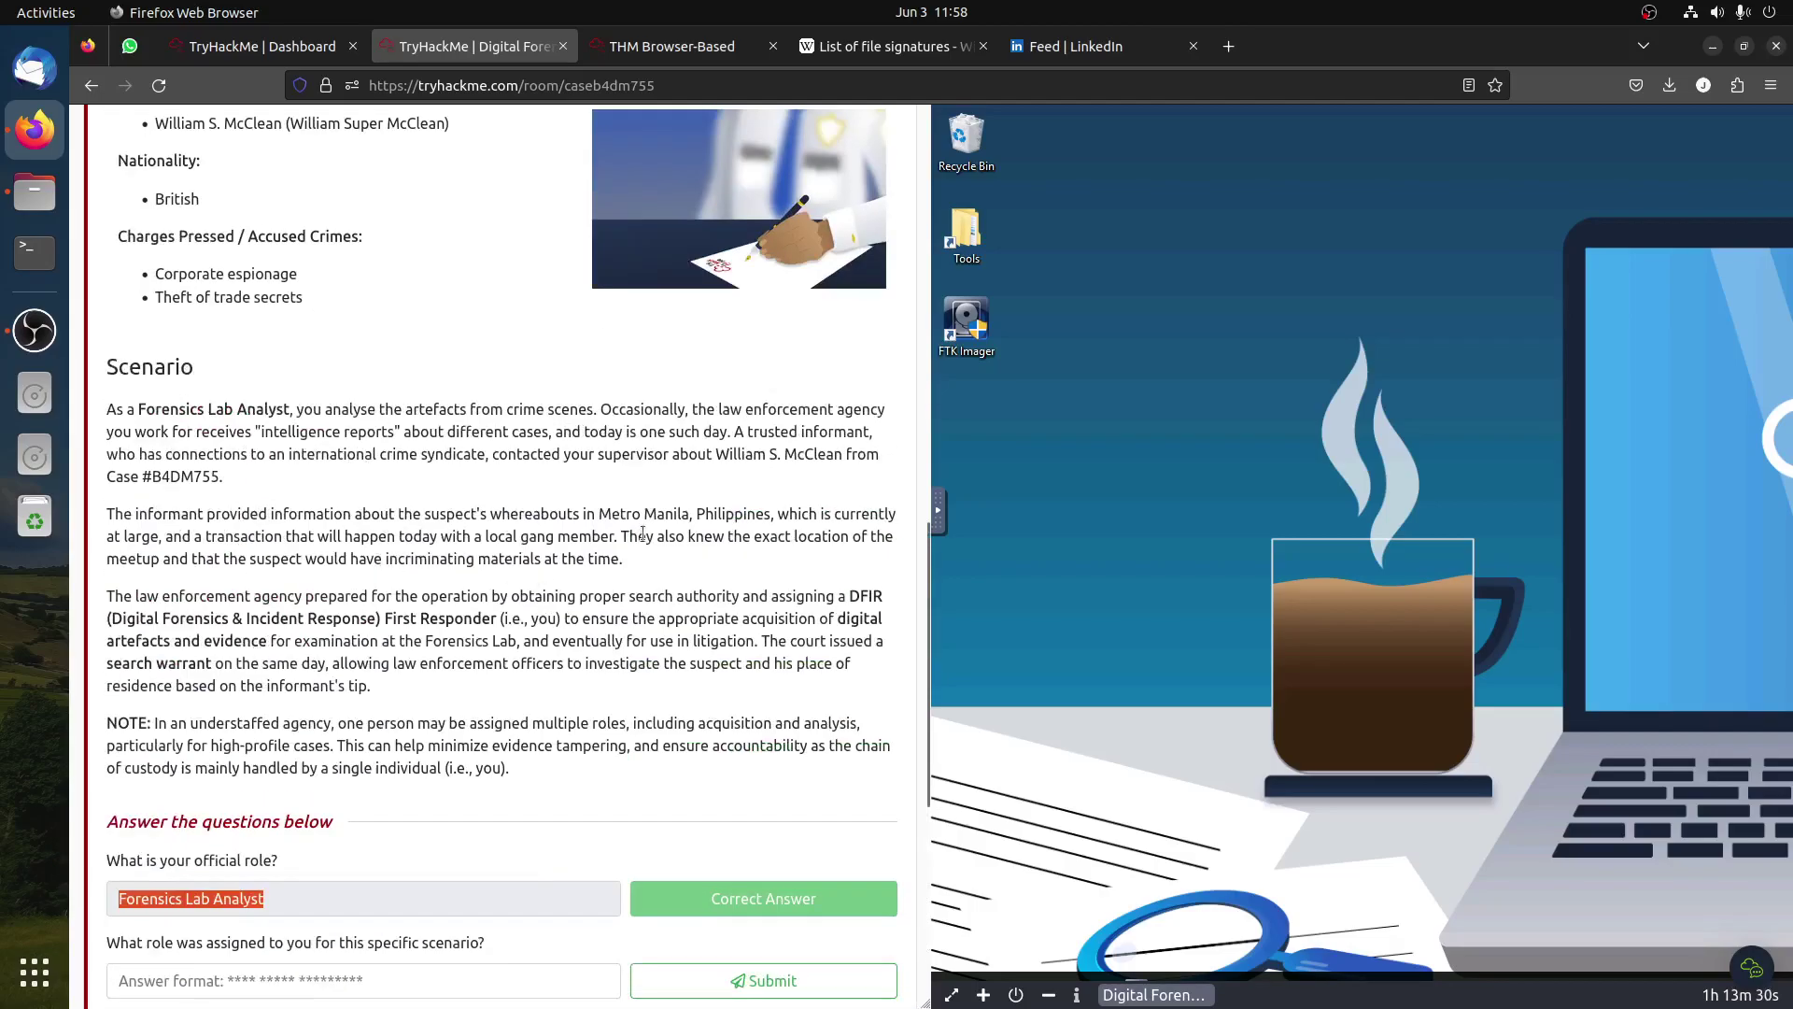
pyautogui.moveTo(849, 596); pyautogui.dragTo(868, 616)
pyautogui.click(868, 596)
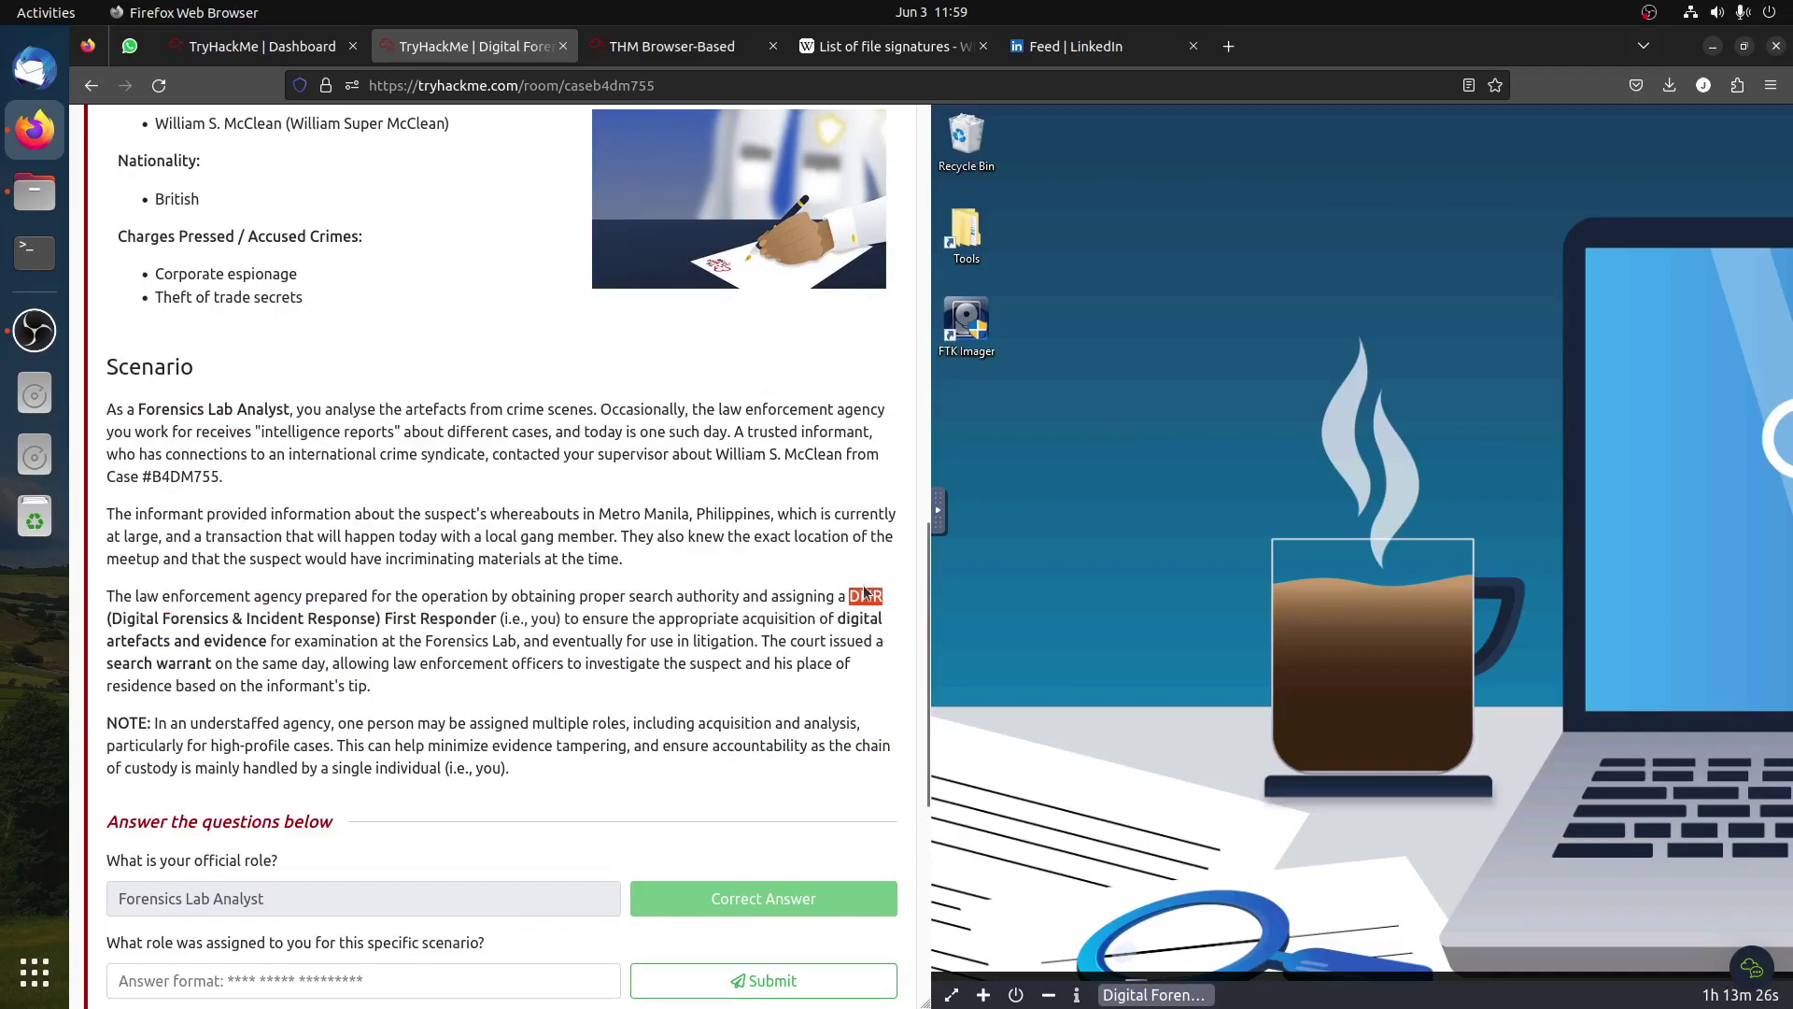
pyautogui.click(311, 972)
pyautogui.write('DFIR')
pyautogui.moveTo(386, 617); pyautogui.dragTo(496, 617)
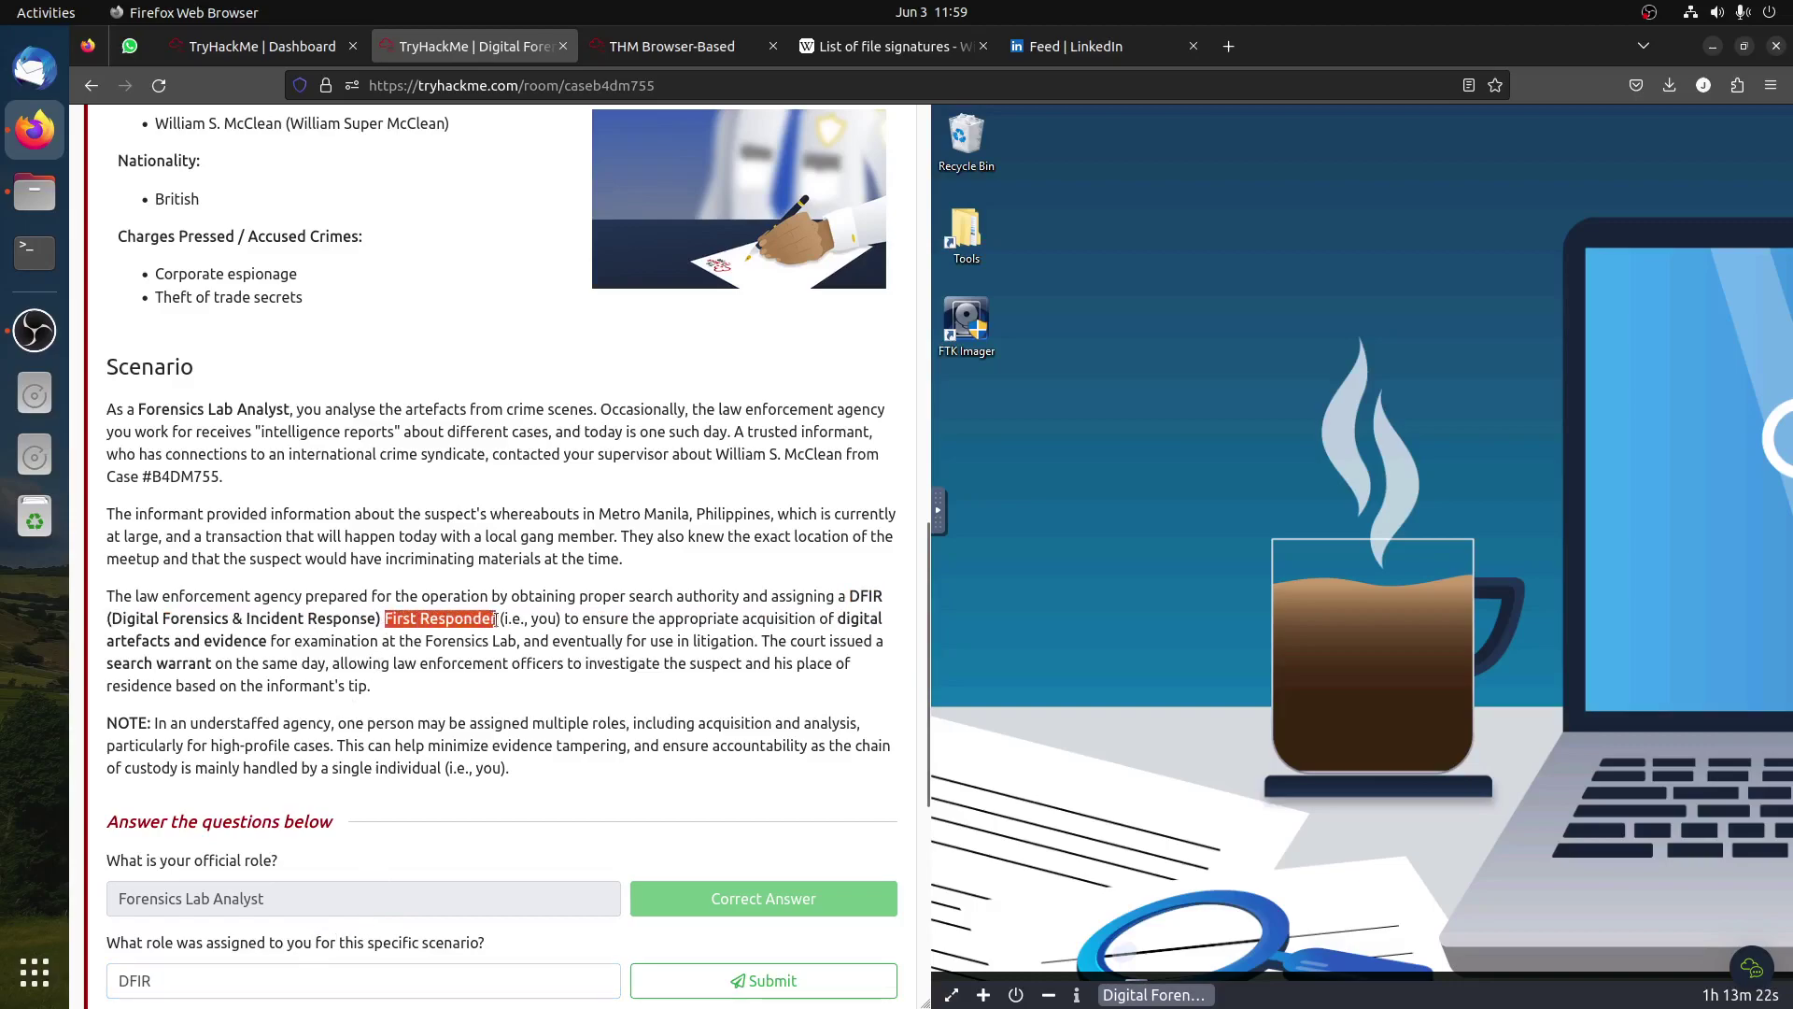
pyautogui.rightClick(496, 619)
pyautogui.click(538, 641)
pyautogui.scroll(-3, 315, 792)
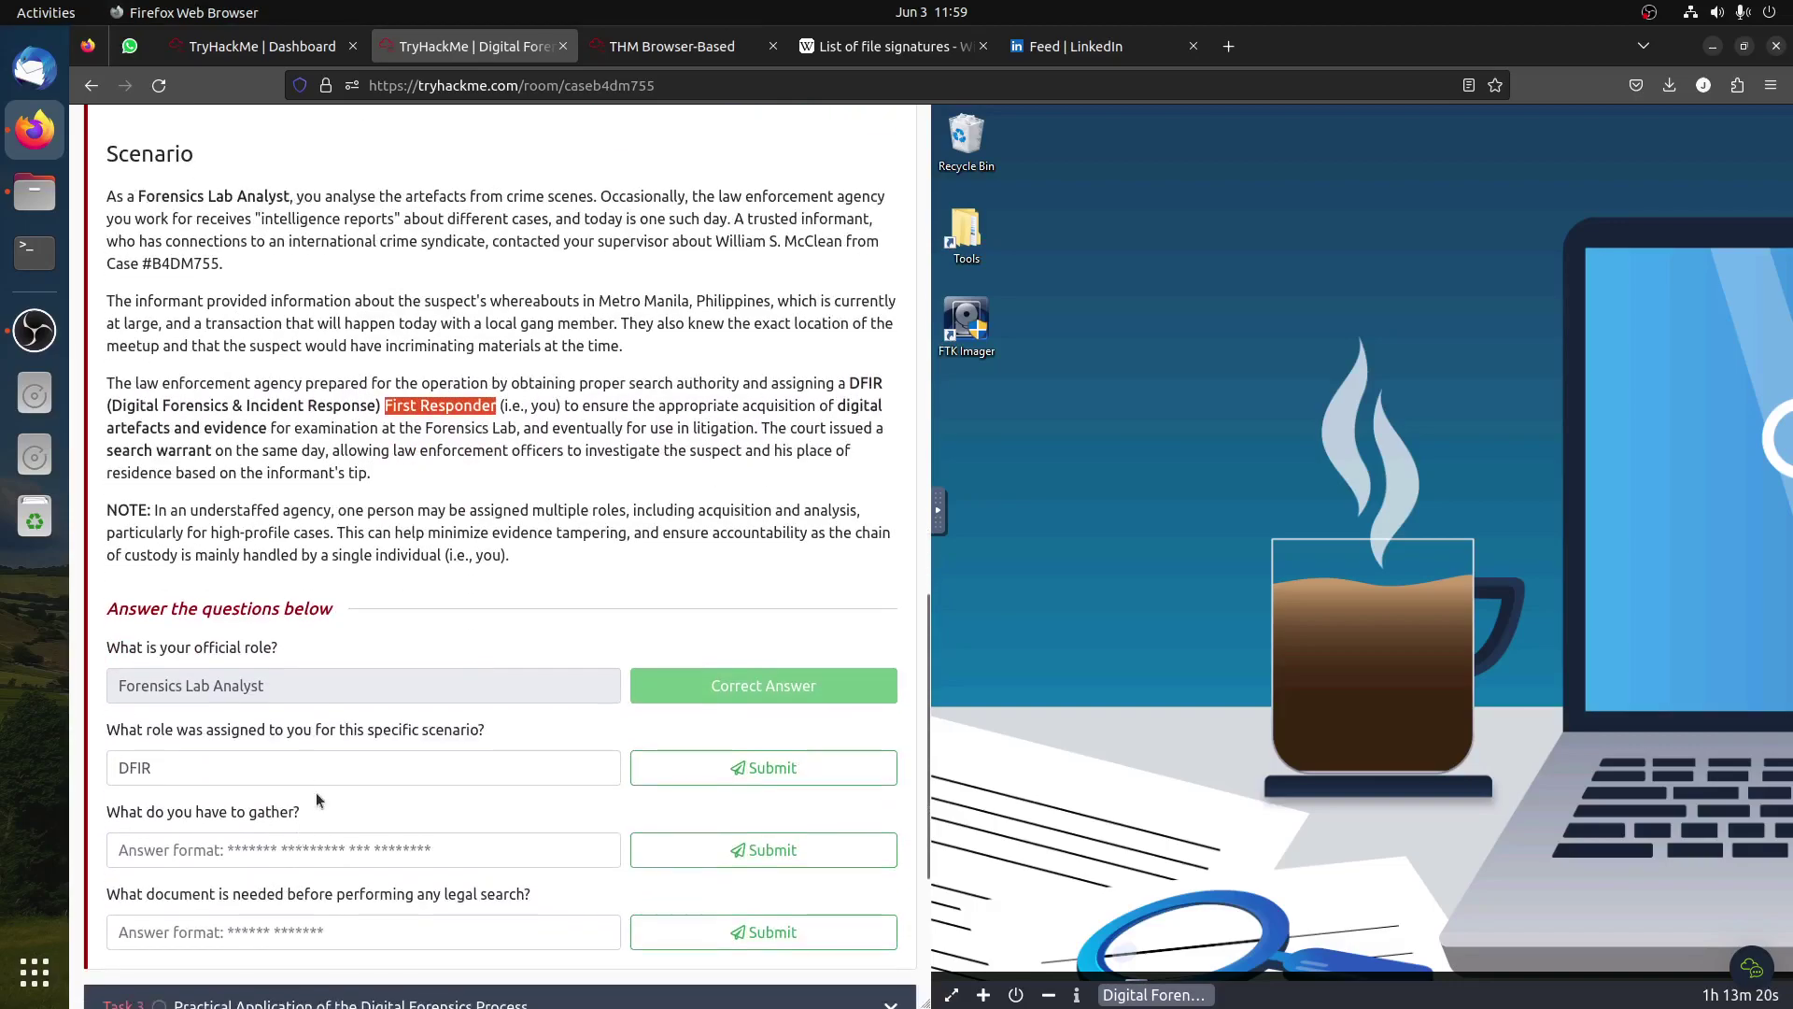
pyautogui.click(311, 767)
pyautogui.hotkey('ctrl', 'v')
pyautogui.click(152, 768)
pyautogui.click(734, 755)
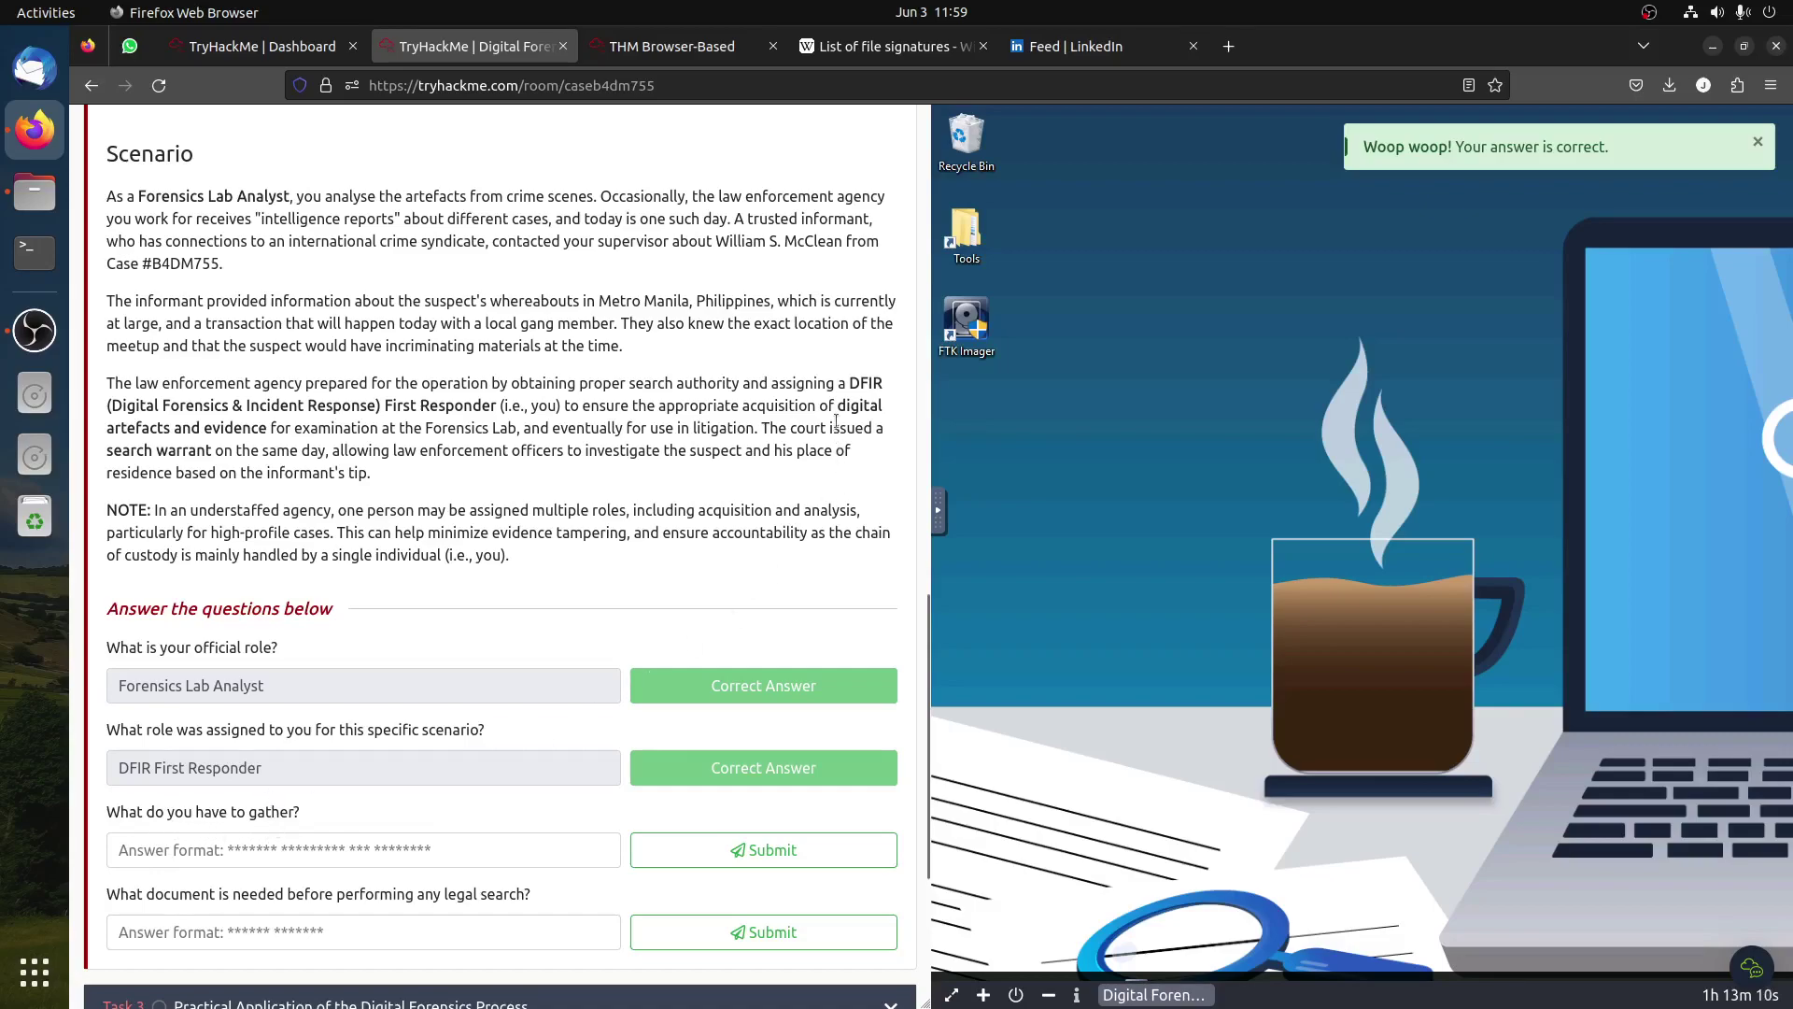
# Step: Answer the what-to-gather question with 'digital artefacts and evidence'
pyautogui.moveTo(672, 404); pyautogui.dragTo(748, 428)
pyautogui.click(895, 421)
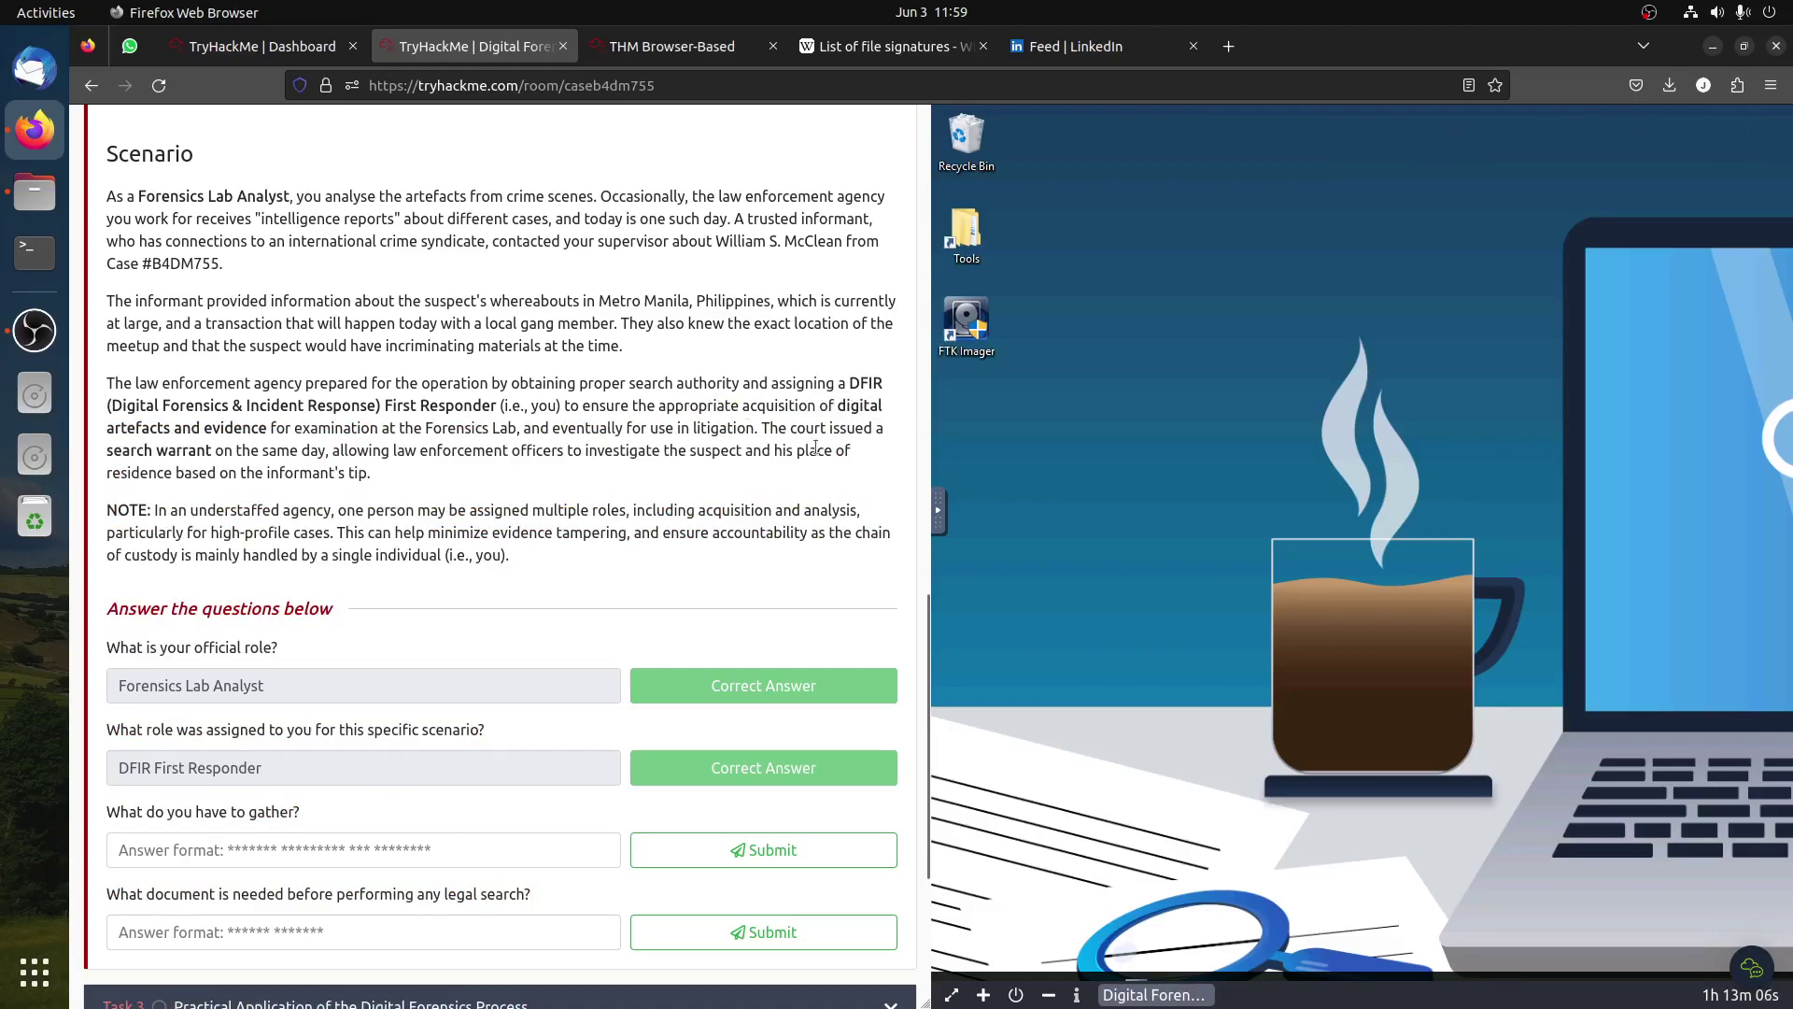
pyautogui.moveTo(838, 408); pyautogui.dragTo(267, 428)
pyautogui.rightClick(267, 427)
pyautogui.click(304, 440)
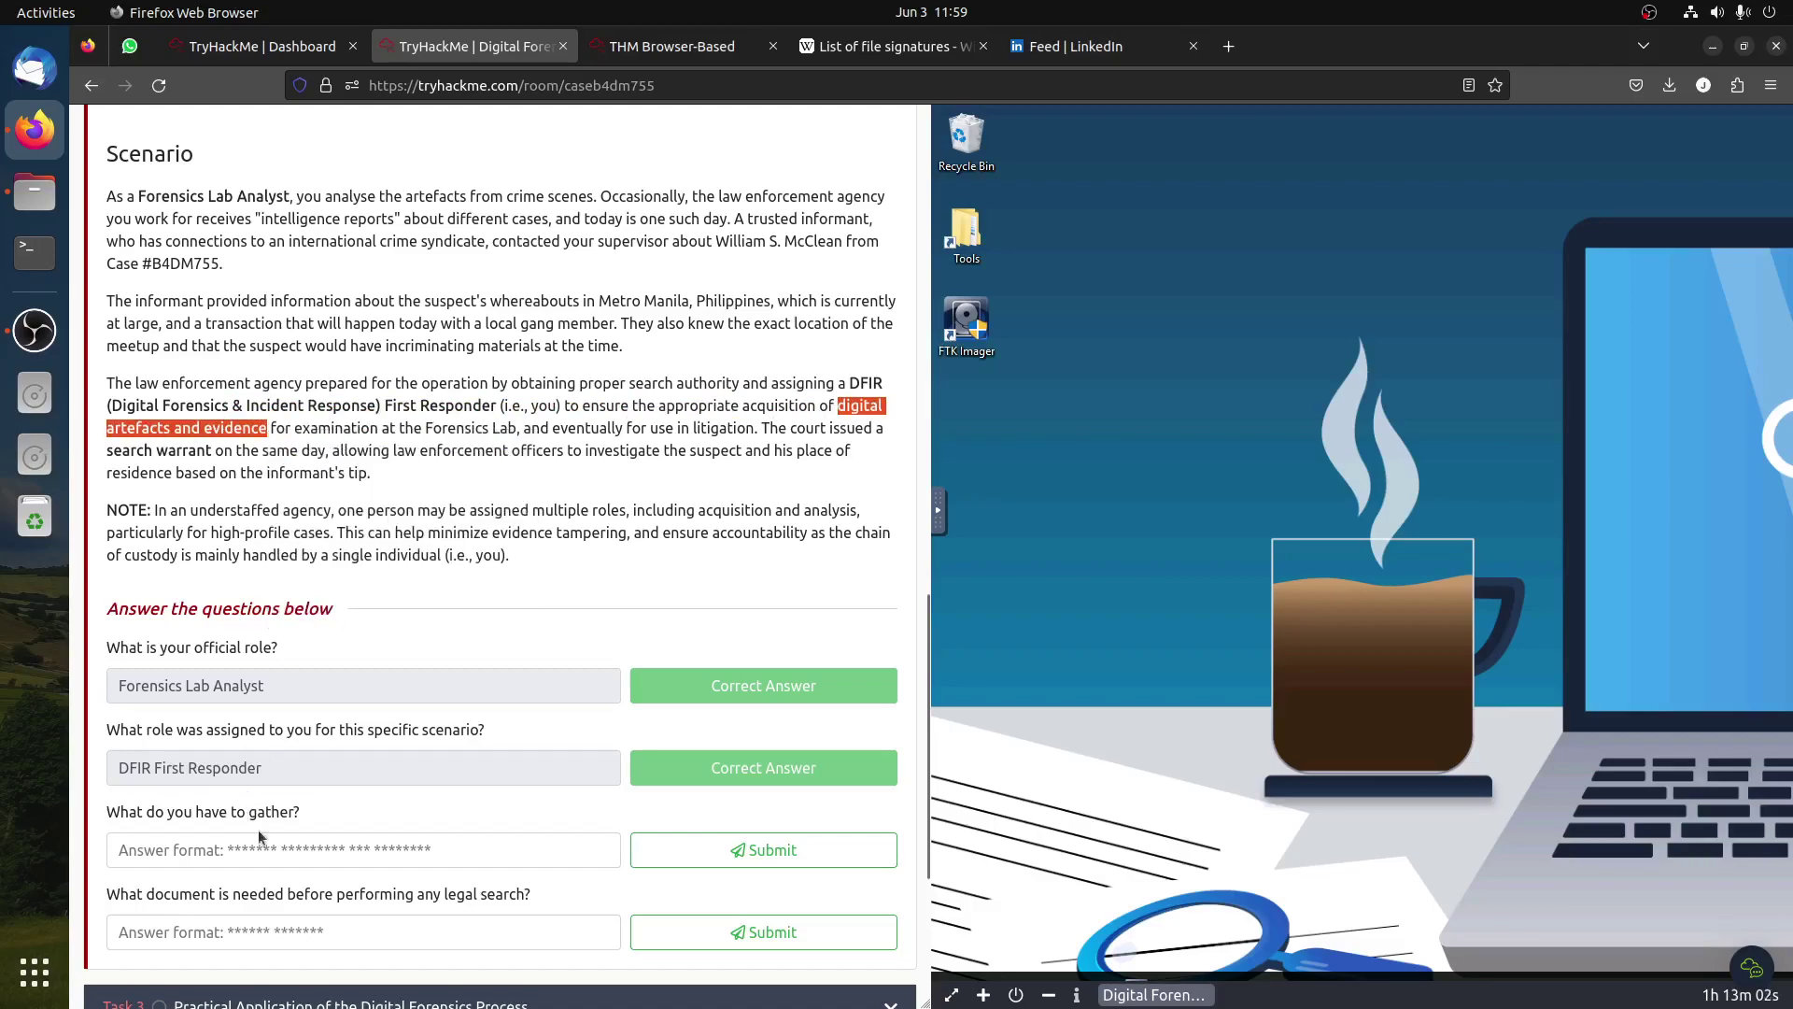
pyautogui.click(277, 846)
pyautogui.rightClick(352, 848)
pyautogui.click(467, 752)
pyautogui.press('Return')
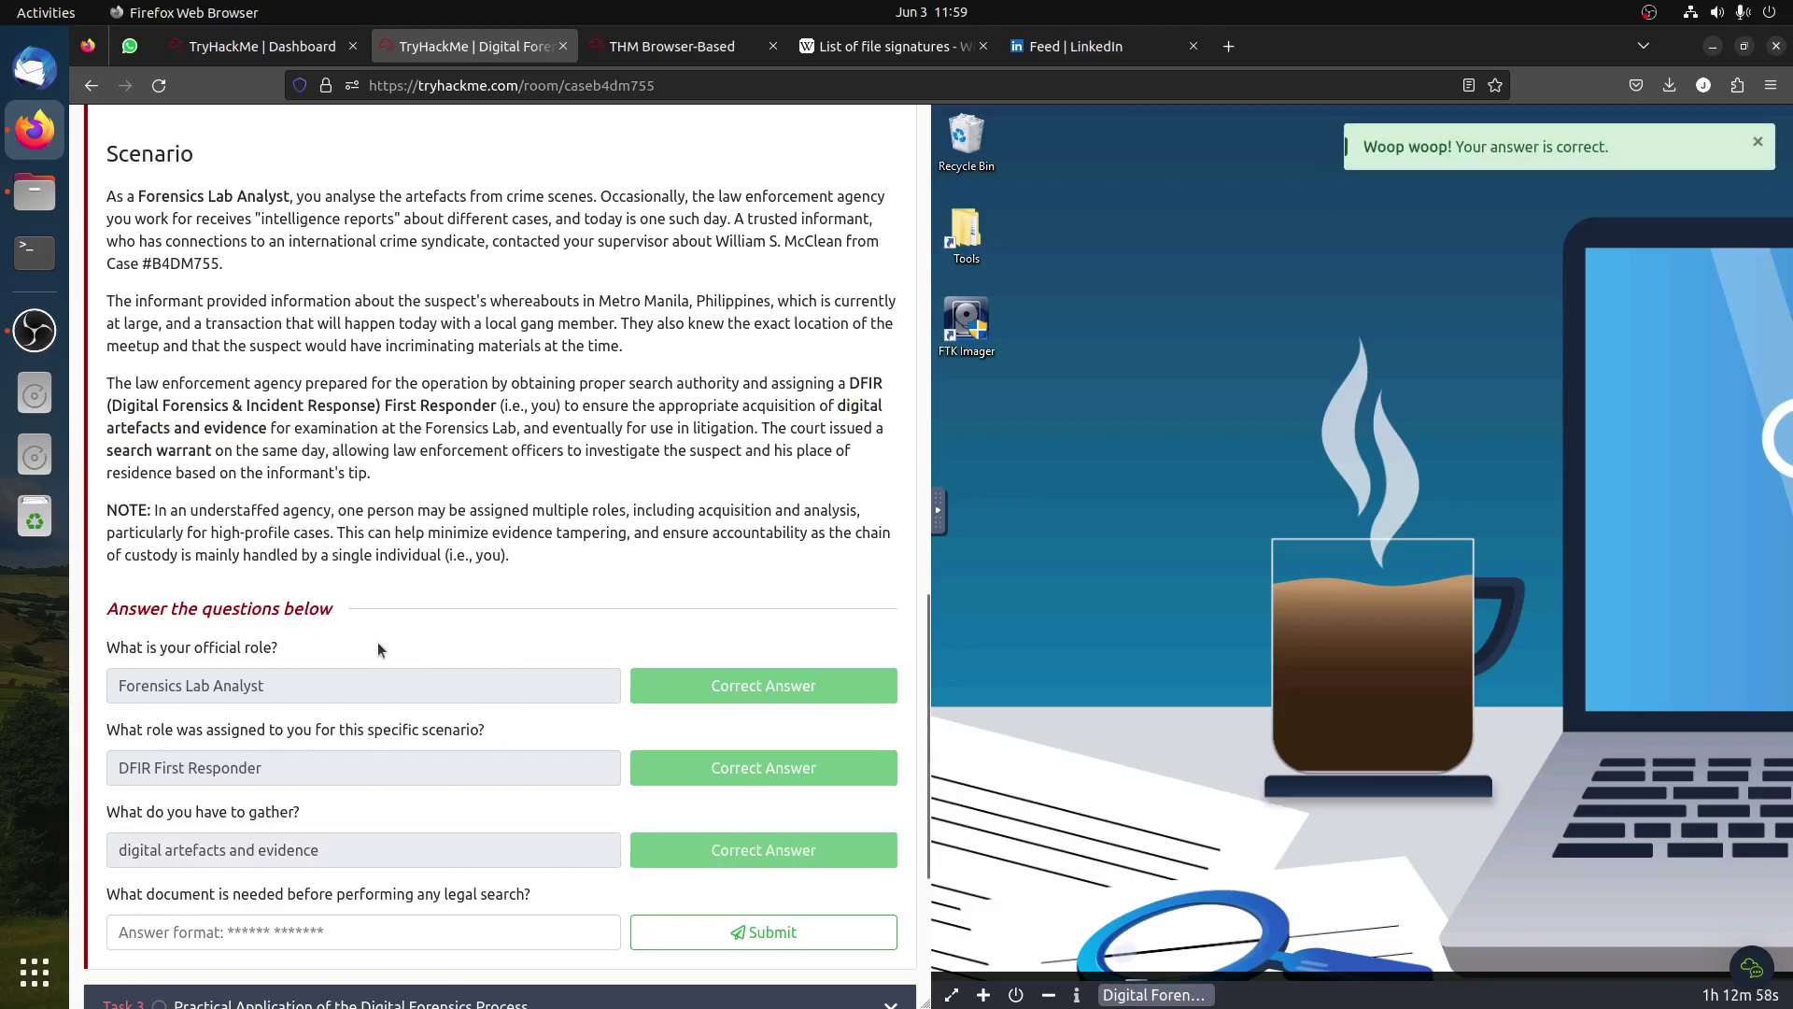
# Step: Answer the legal-search document question with 'search warrant' and open Task 3
pyautogui.scroll(-2, 280, 747)
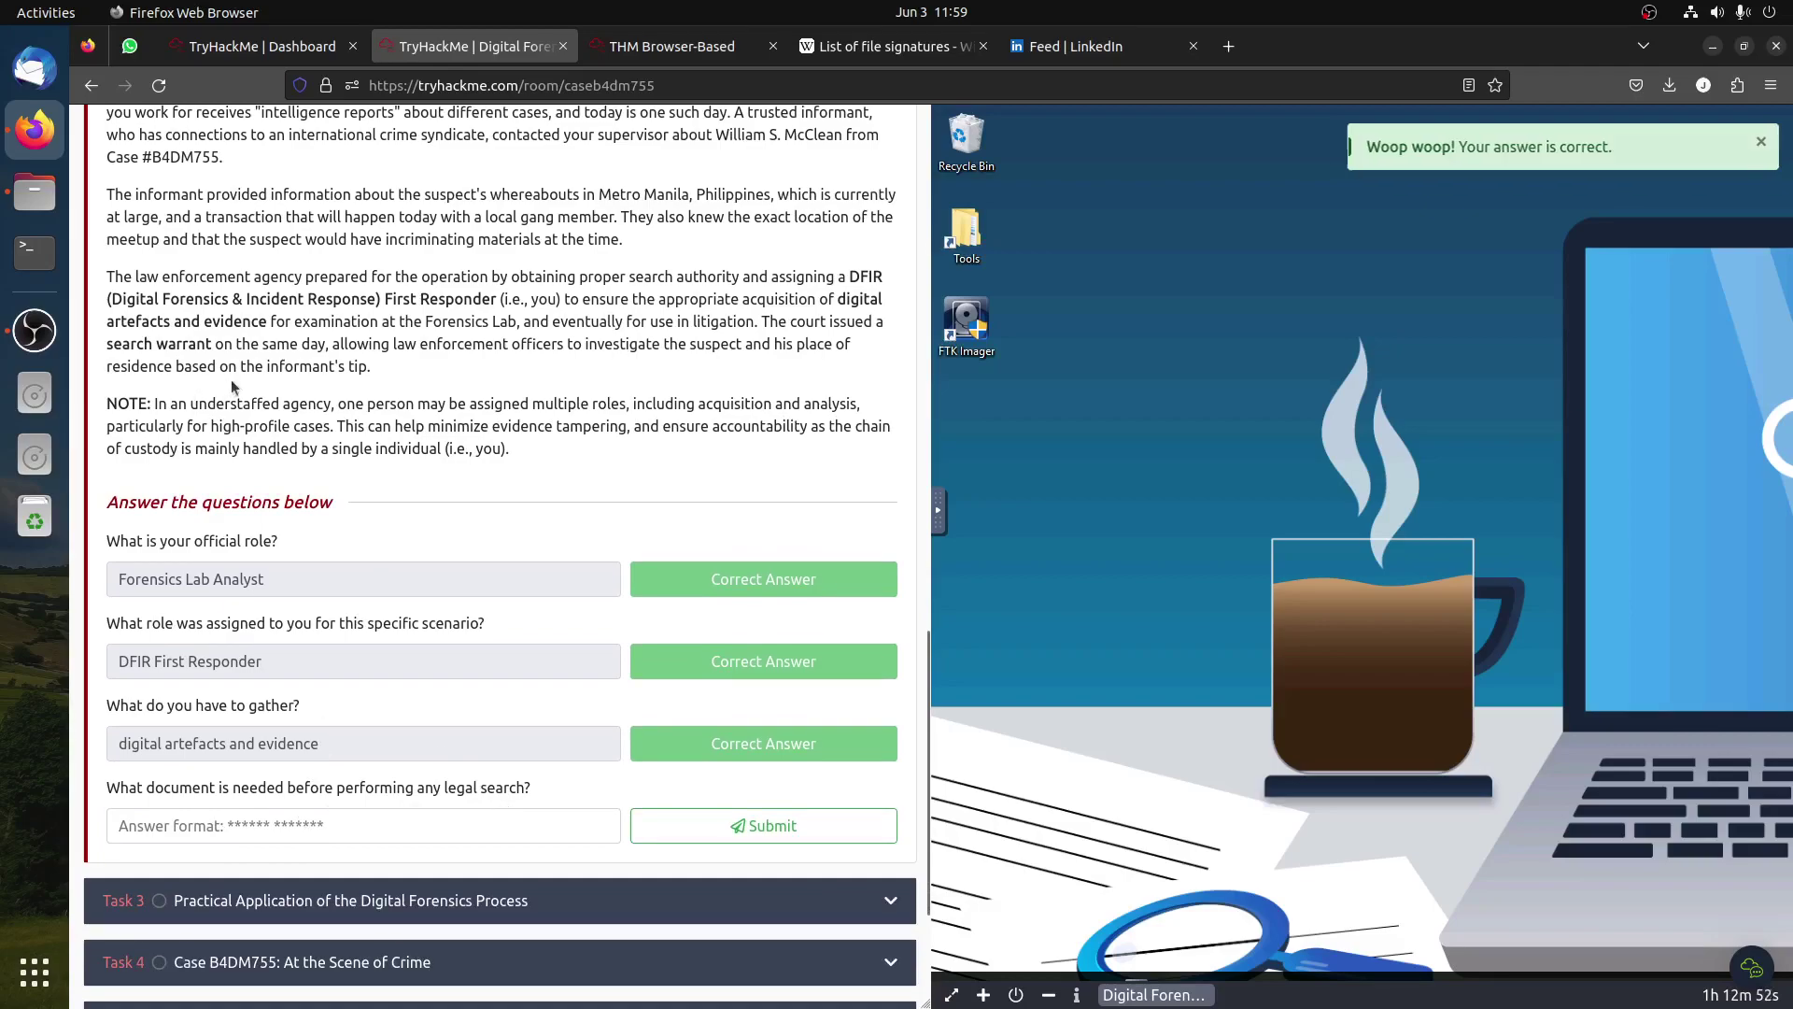
pyautogui.moveTo(213, 344); pyautogui.dragTo(105, 344)
pyautogui.rightClick(105, 344)
pyautogui.click(149, 361)
pyautogui.click(353, 834)
pyautogui.rightClick(356, 836)
pyautogui.click(452, 690)
pyautogui.click(733, 826)
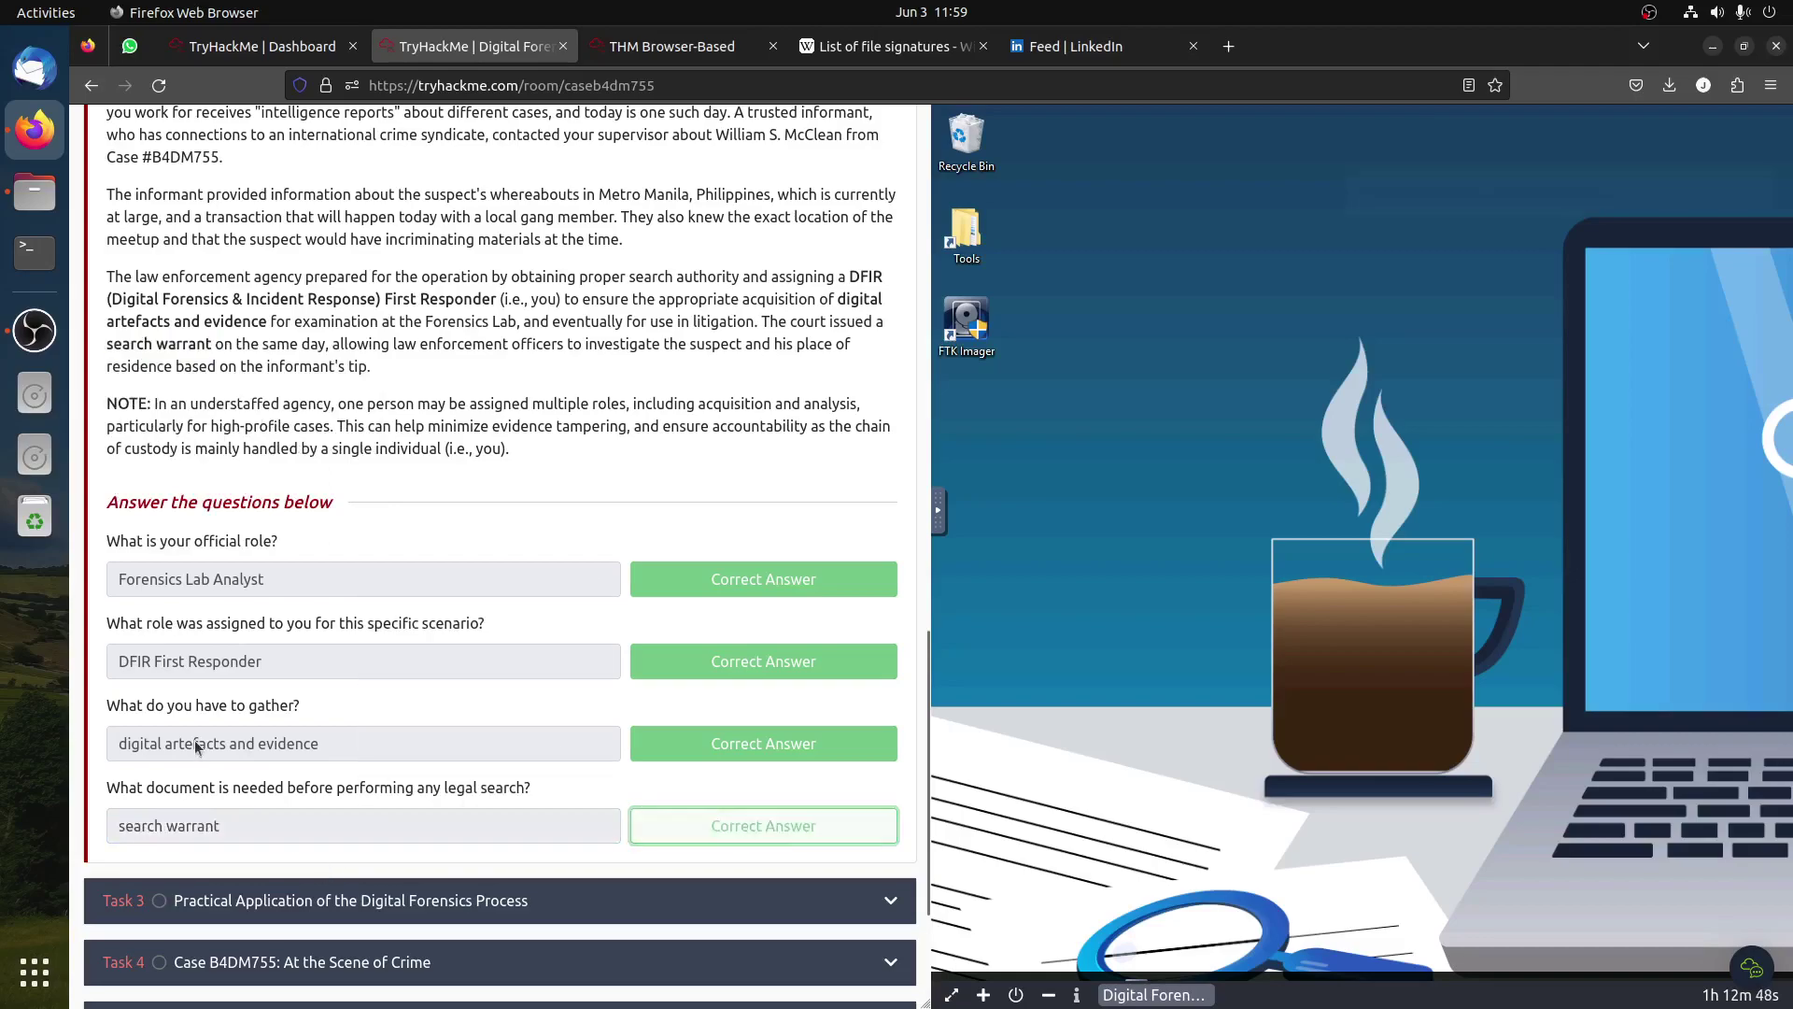
pyautogui.click(396, 900)
# Step: Read Task 3's acquisition and Chain of Custody guidelines, noting drive encryption, hashing and bag-seal-tag
pyautogui.scroll(3, 565, 683)
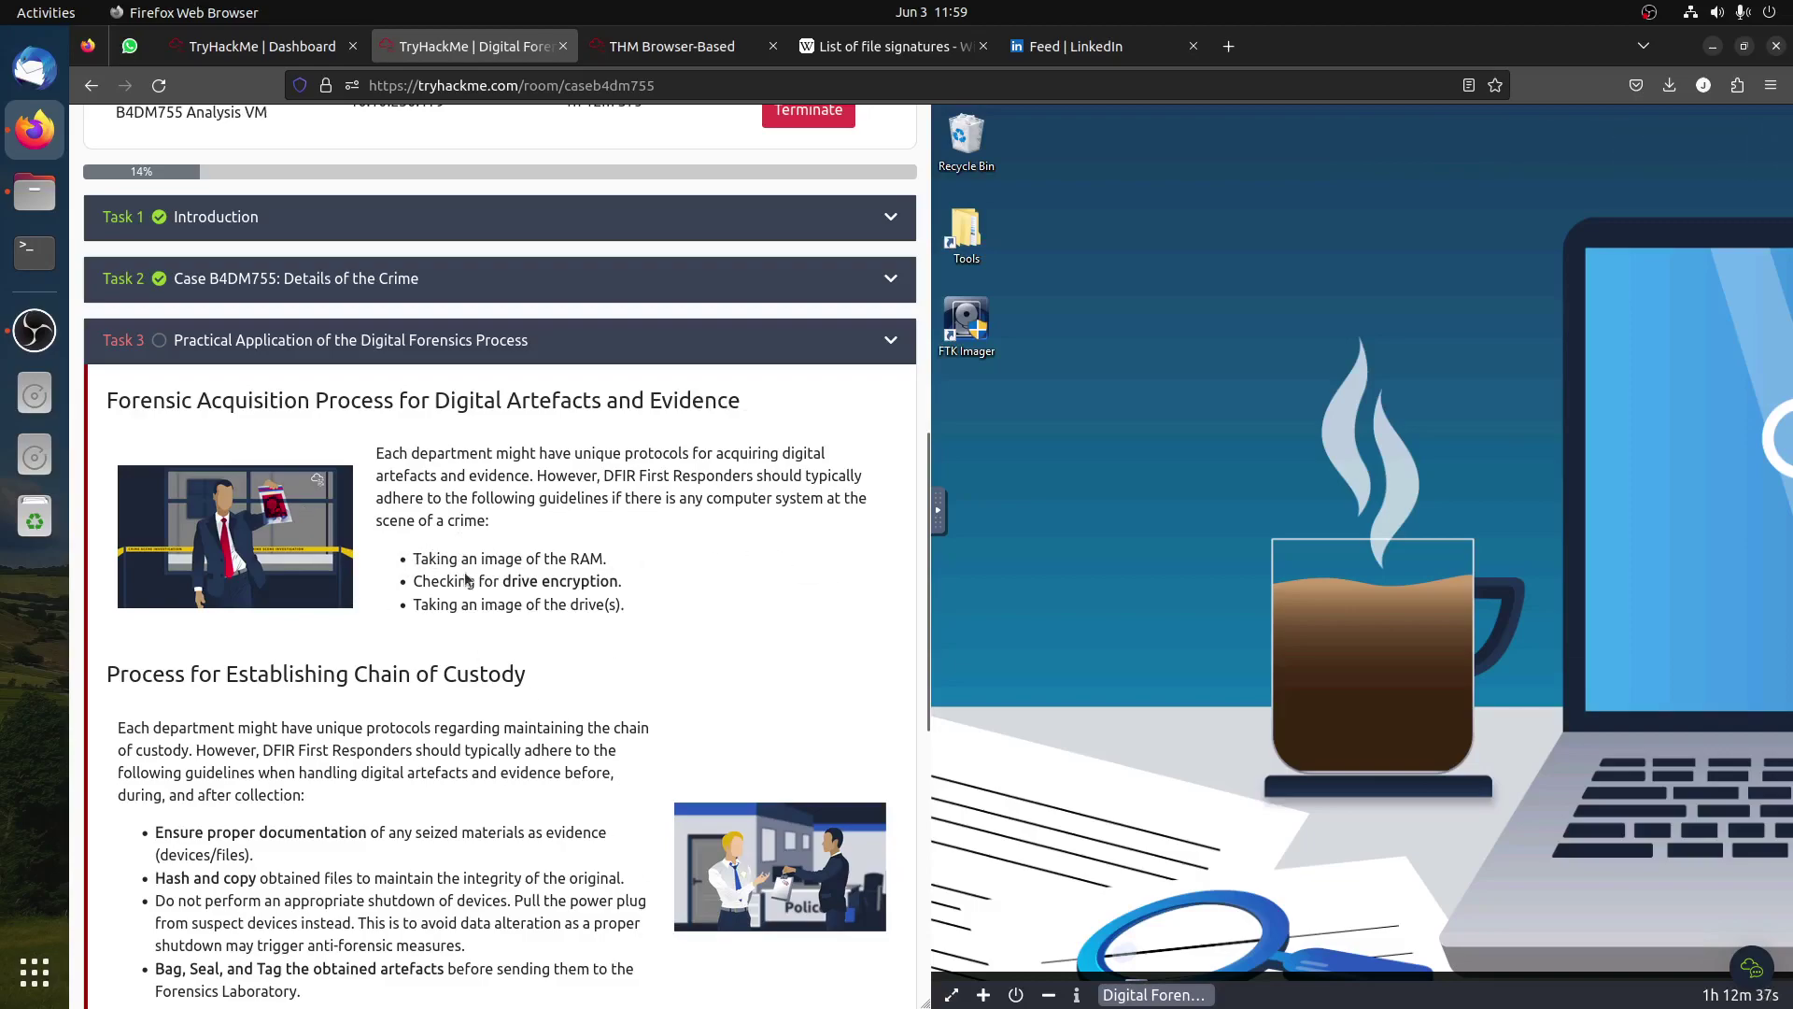
pyautogui.moveTo(581, 558); pyautogui.dragTo(609, 570)
pyautogui.moveTo(510, 581); pyautogui.dragTo(628, 581)
pyautogui.moveTo(469, 604); pyautogui.dragTo(663, 610)
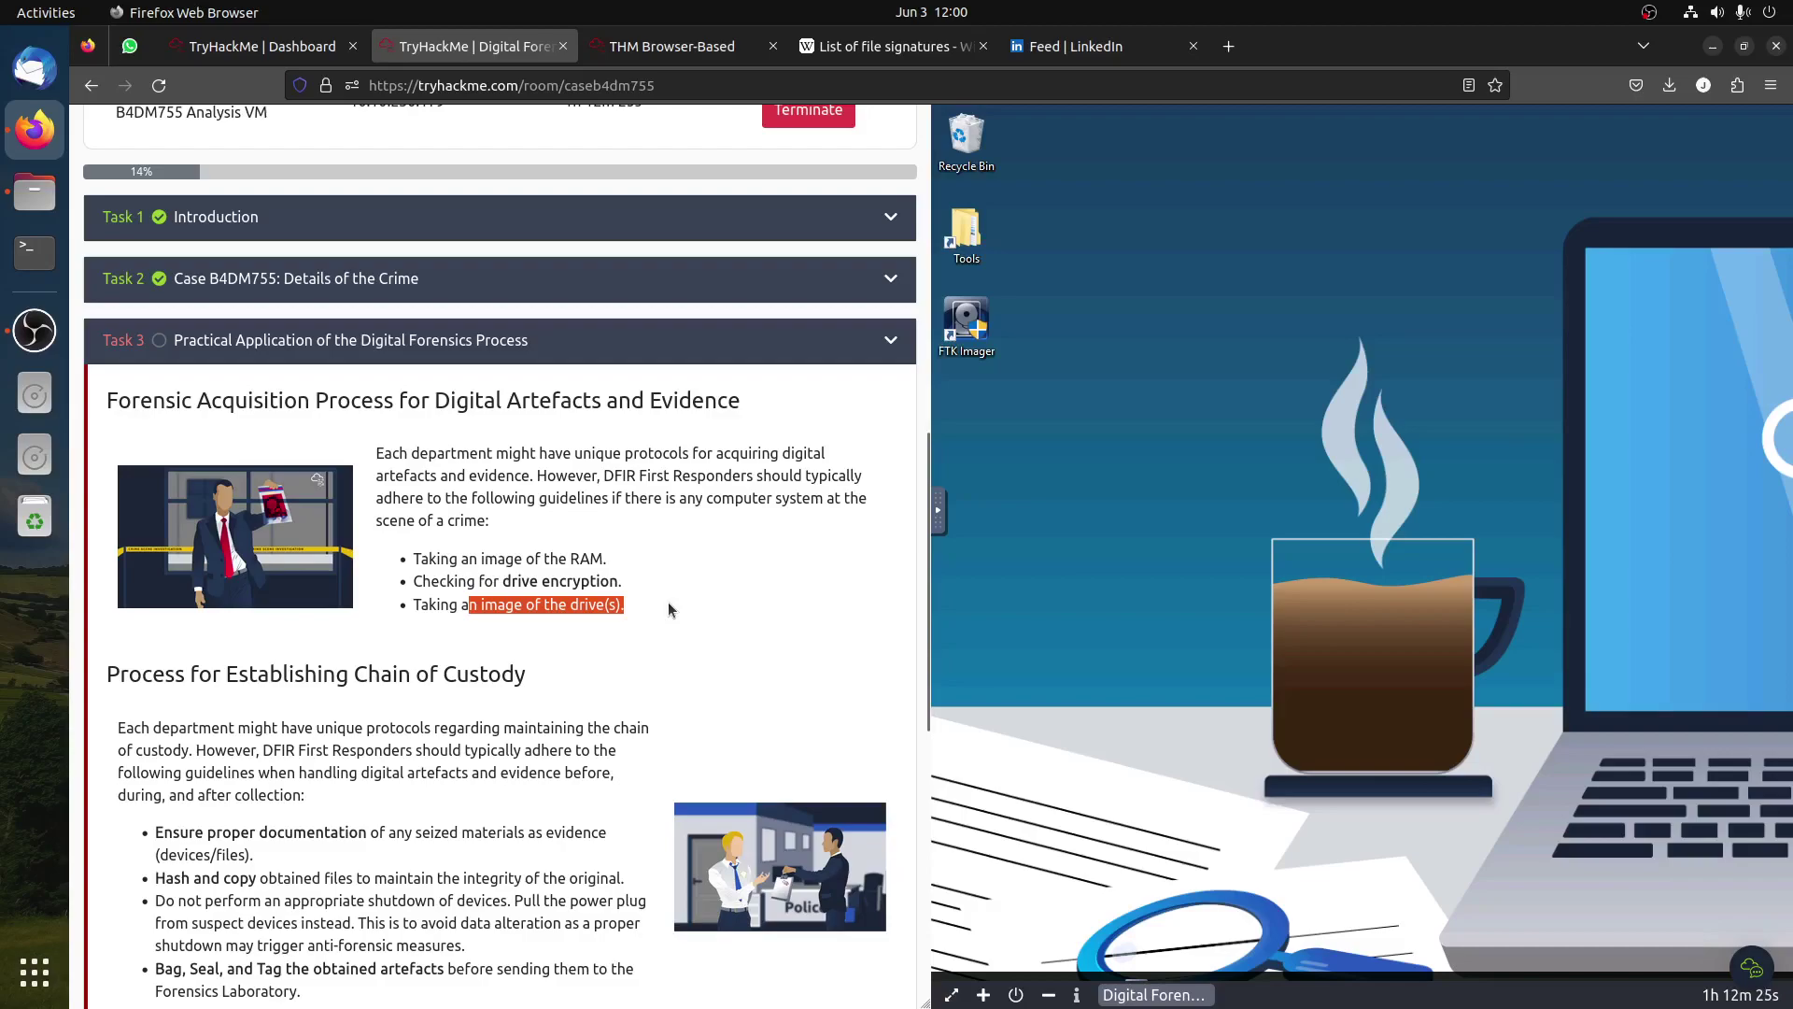
pyautogui.scroll(-3, 669, 601)
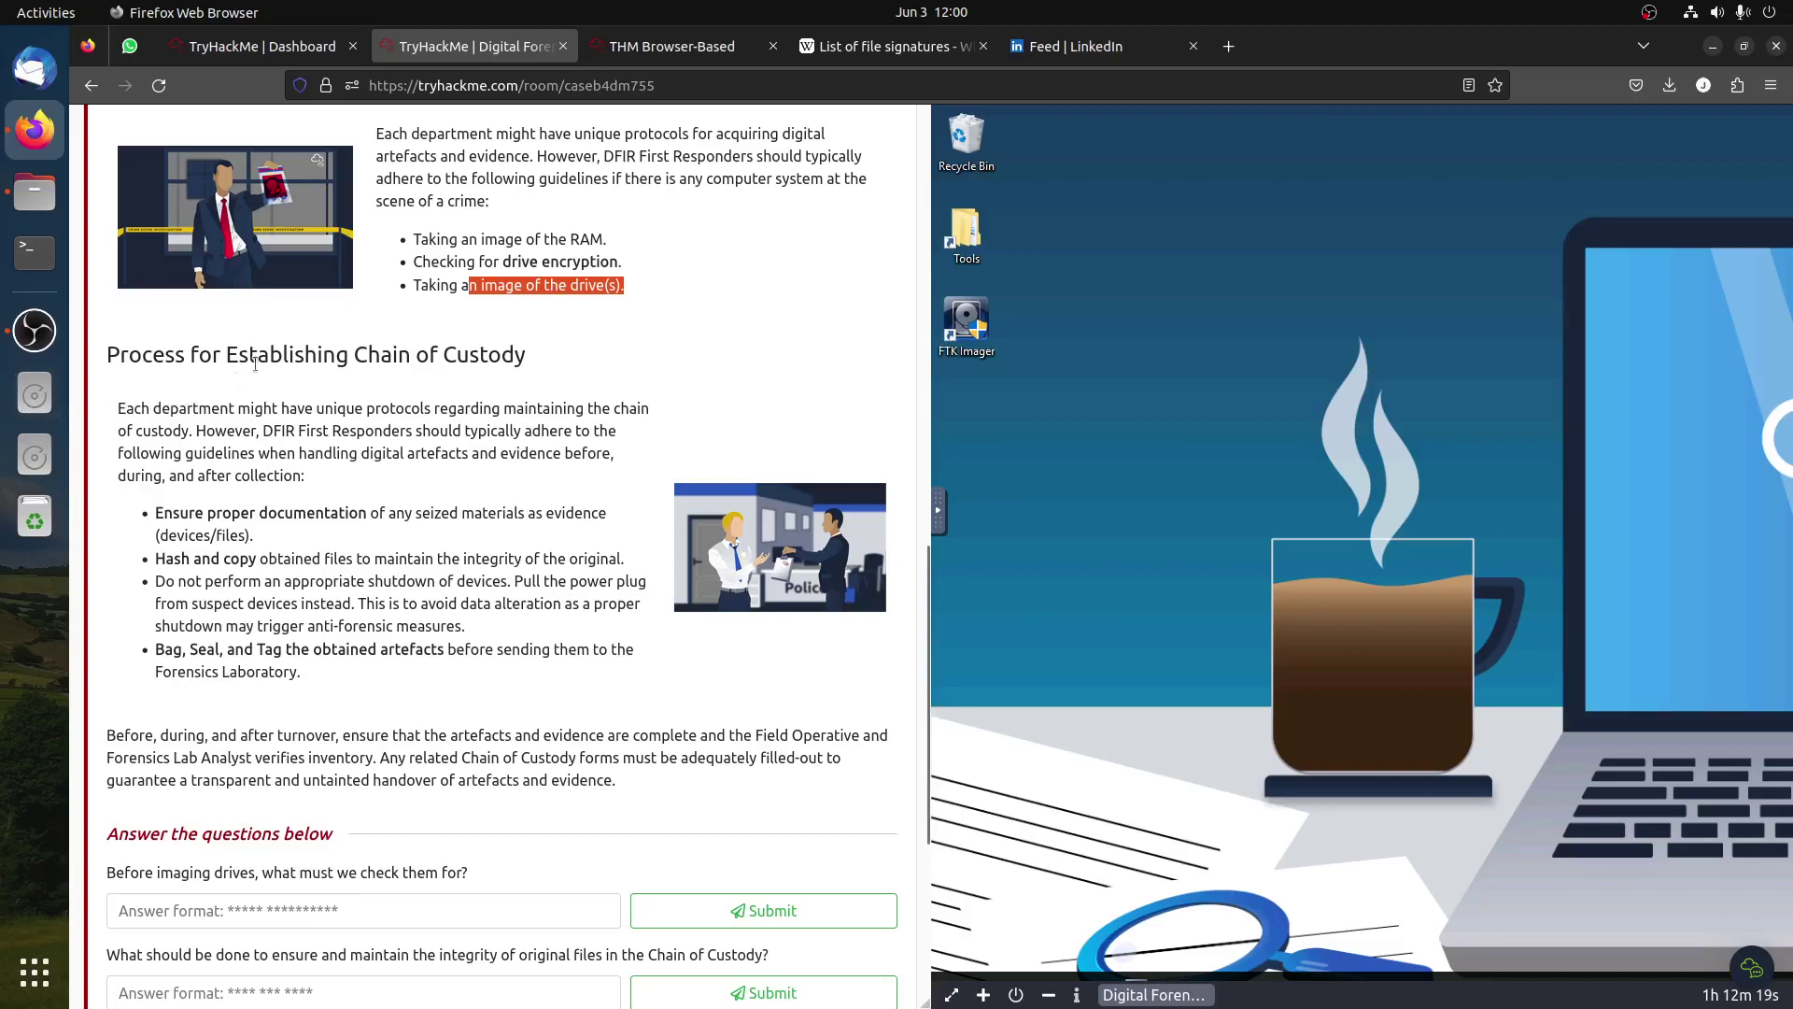
pyautogui.click(405, 356)
pyautogui.moveTo(405, 356); pyautogui.dragTo(563, 361)
pyautogui.click(562, 360)
pyautogui.moveTo(368, 515); pyautogui.dragTo(260, 562)
pyautogui.click(183, 555)
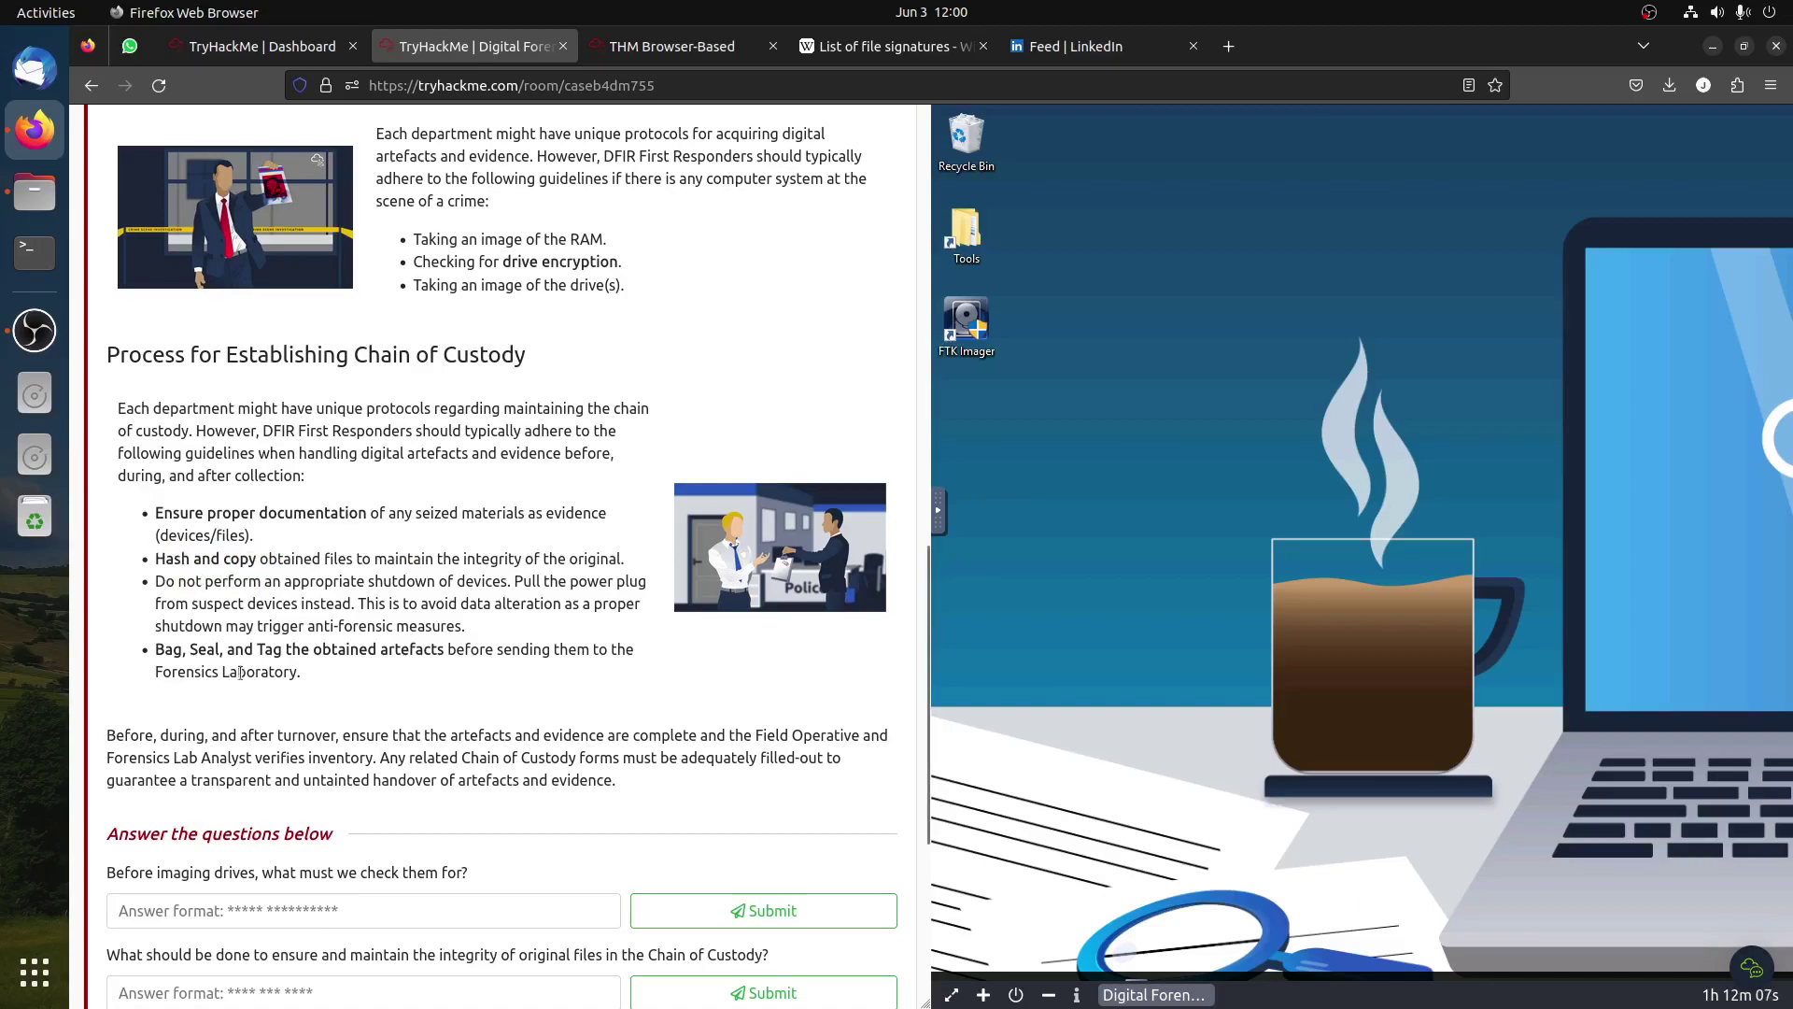
pyautogui.moveTo(152, 623); pyautogui.dragTo(459, 641)
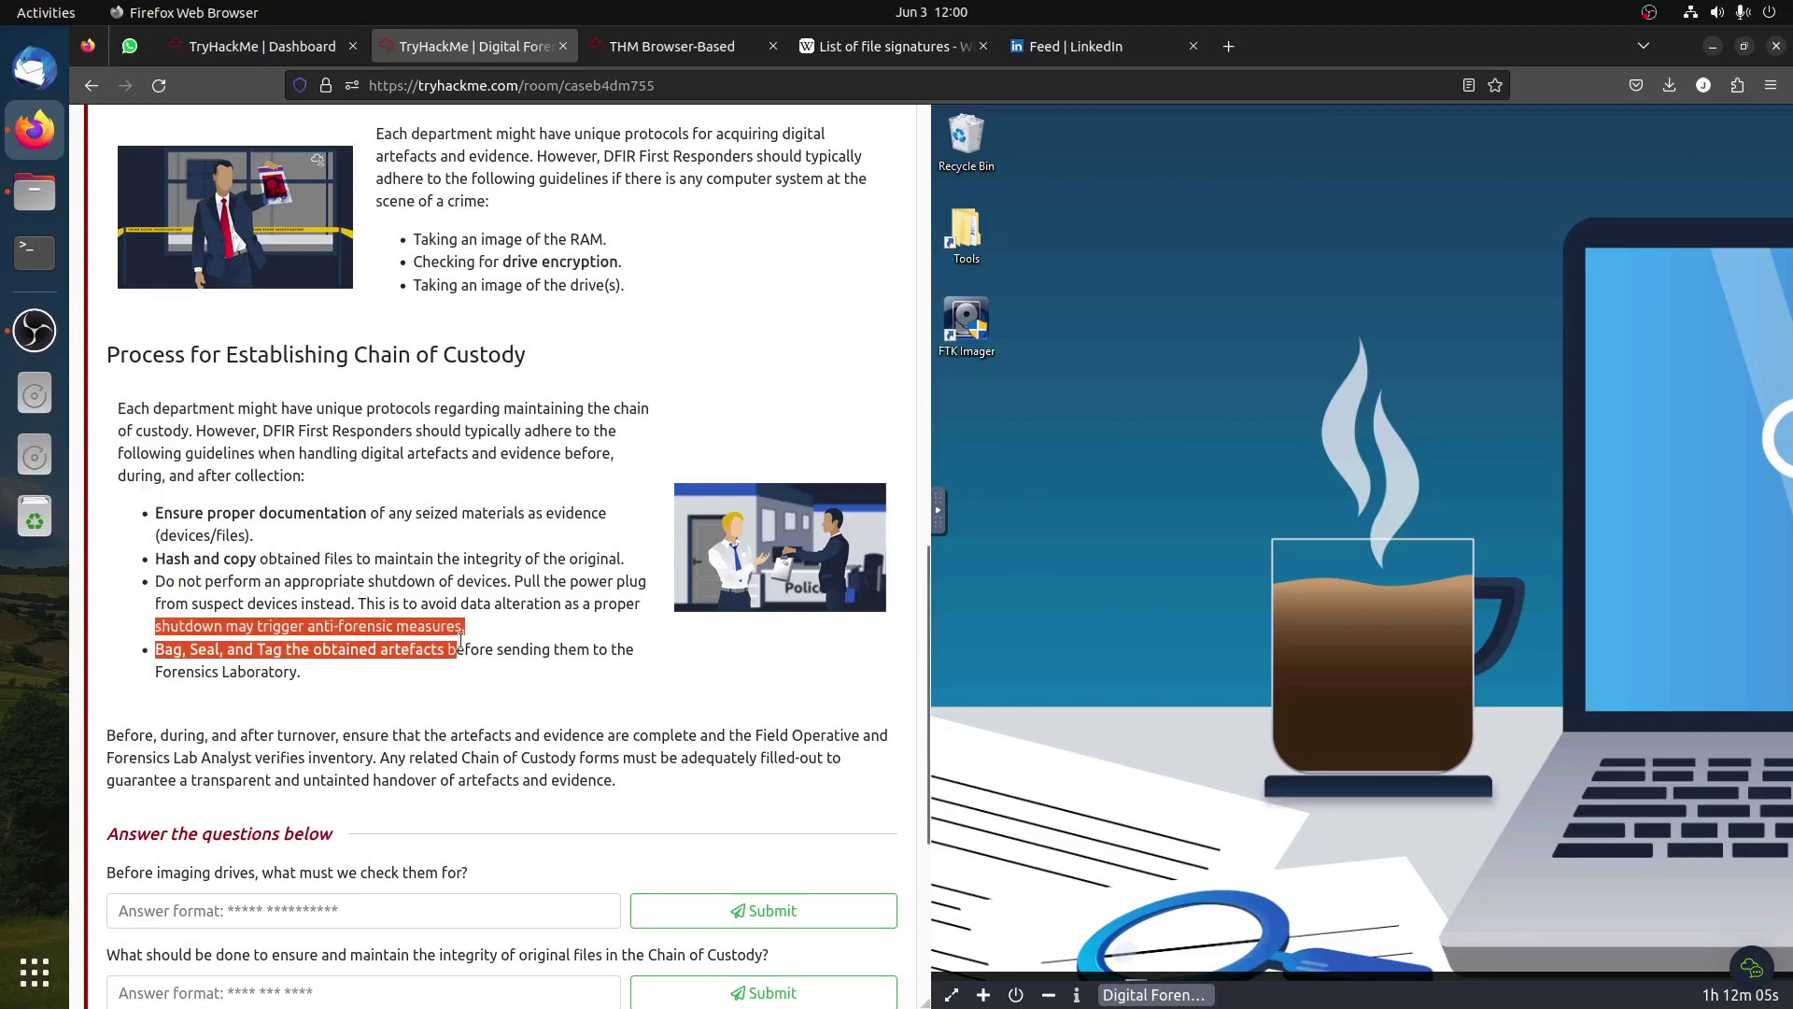
pyautogui.scroll(-3, 462, 641)
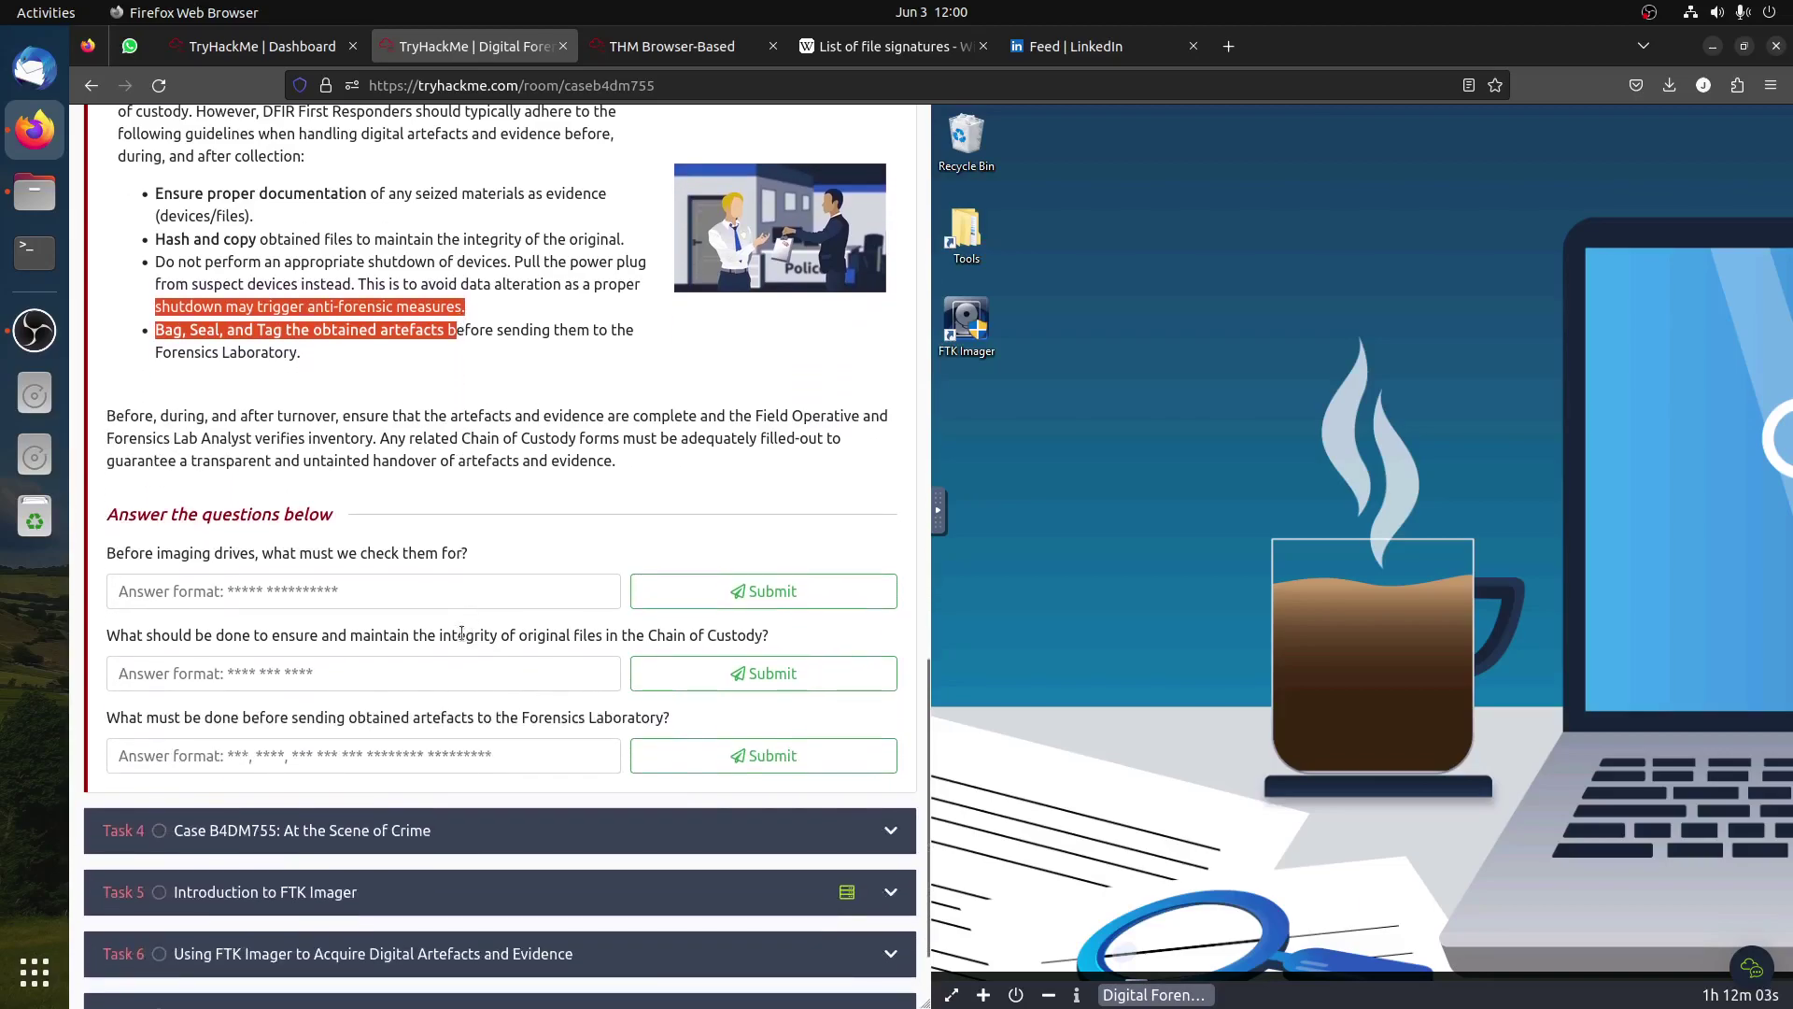
pyautogui.click(498, 436)
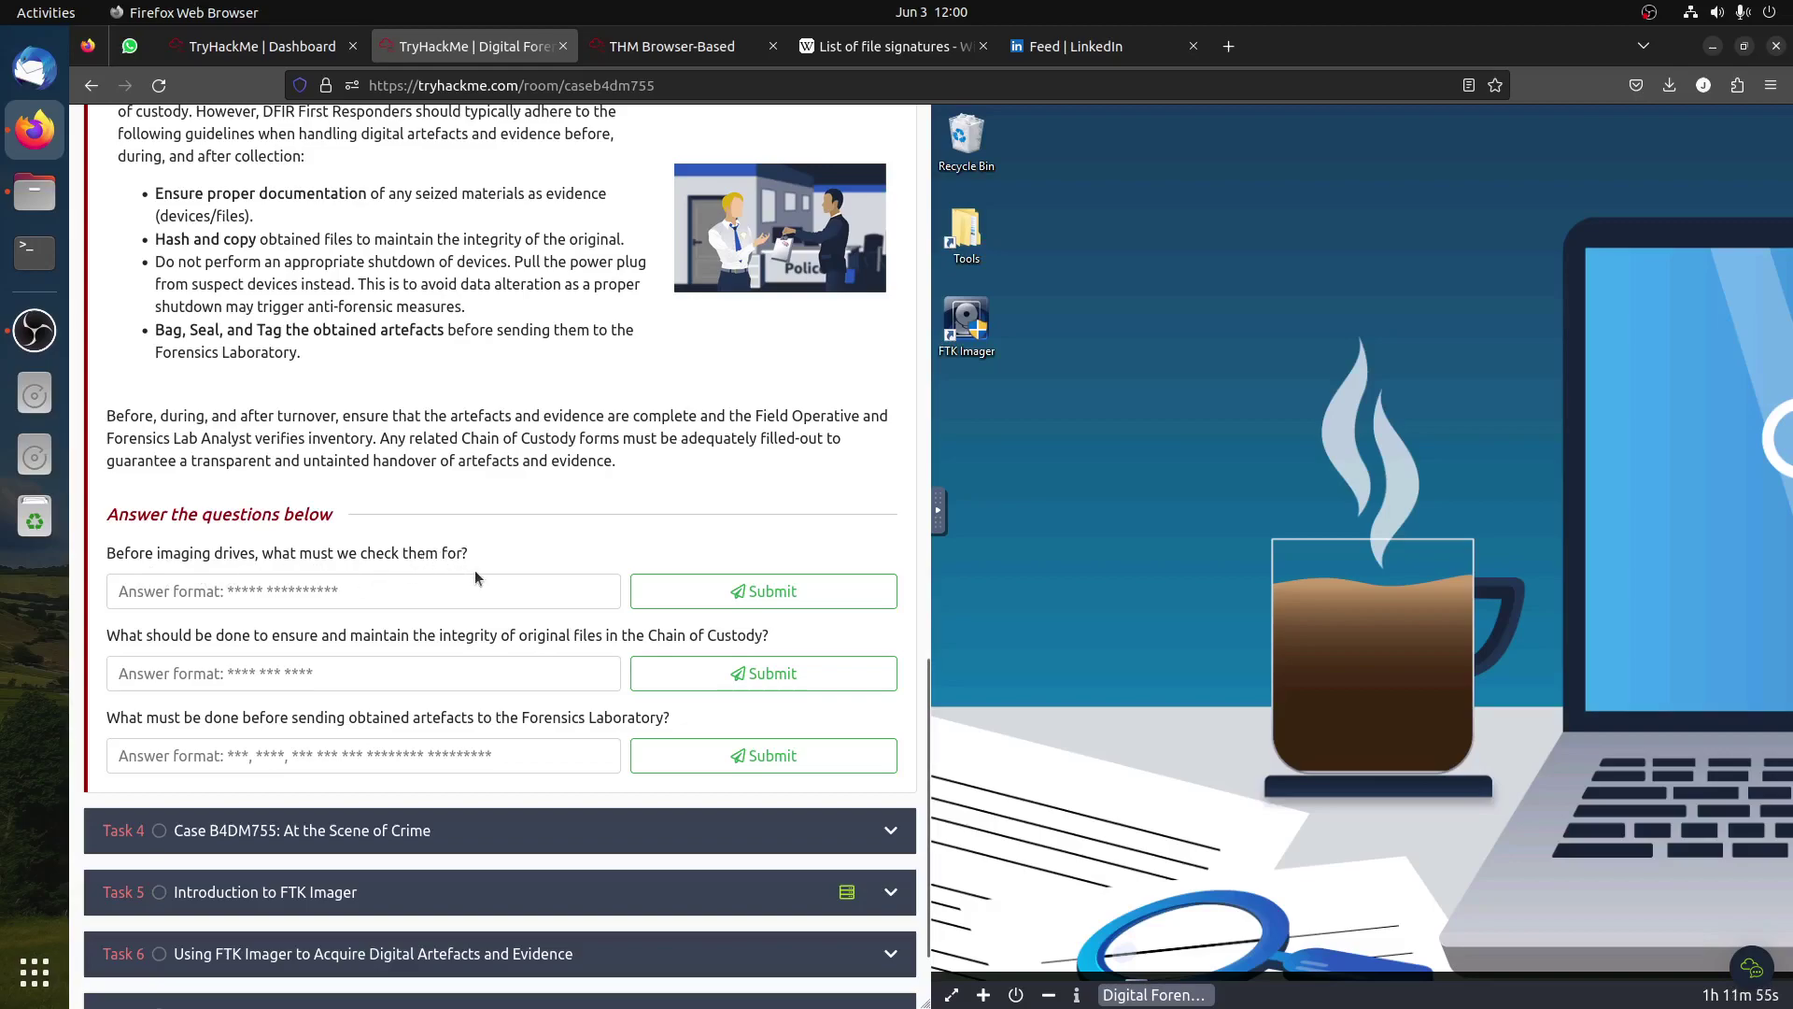
pyautogui.scroll(3, 477, 577)
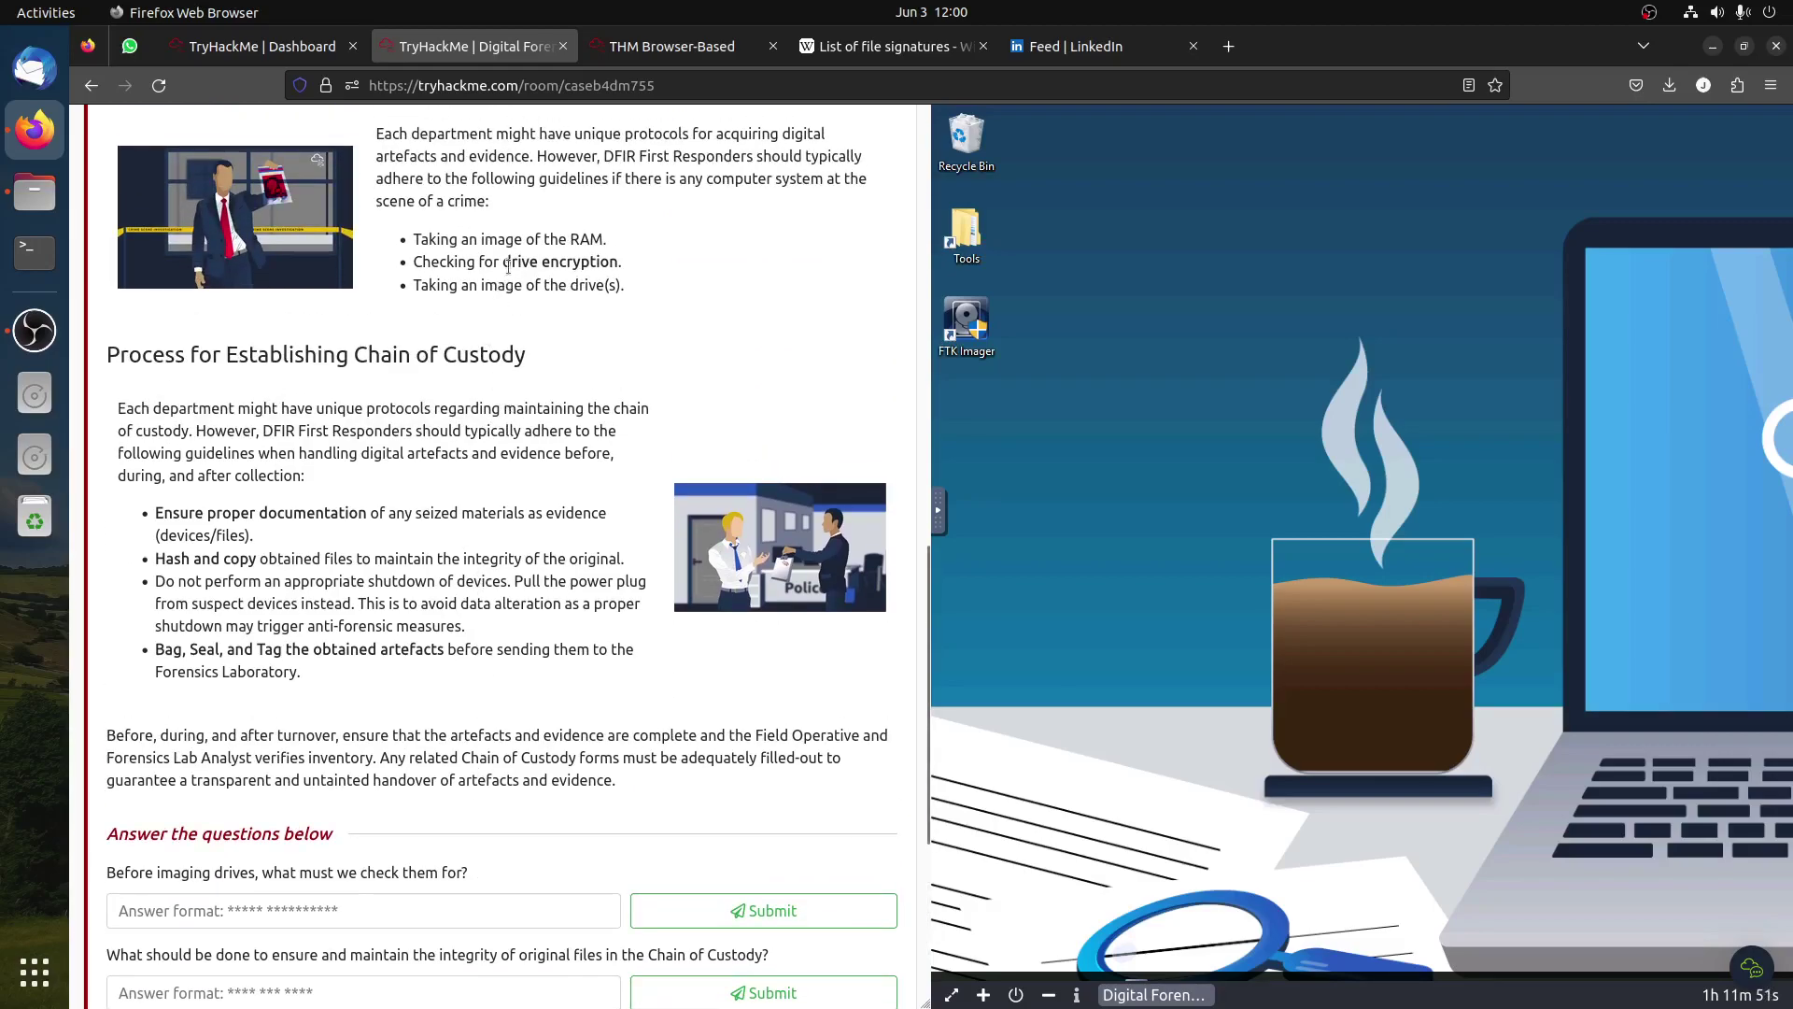
# Step: Answer the drive-check question with 'drive encryption'
pyautogui.moveTo(502, 262); pyautogui.dragTo(619, 263)
pyautogui.rightClick(620, 263)
pyautogui.click(649, 278)
pyautogui.click(388, 908)
pyautogui.hotkey('ctrl', 'v')
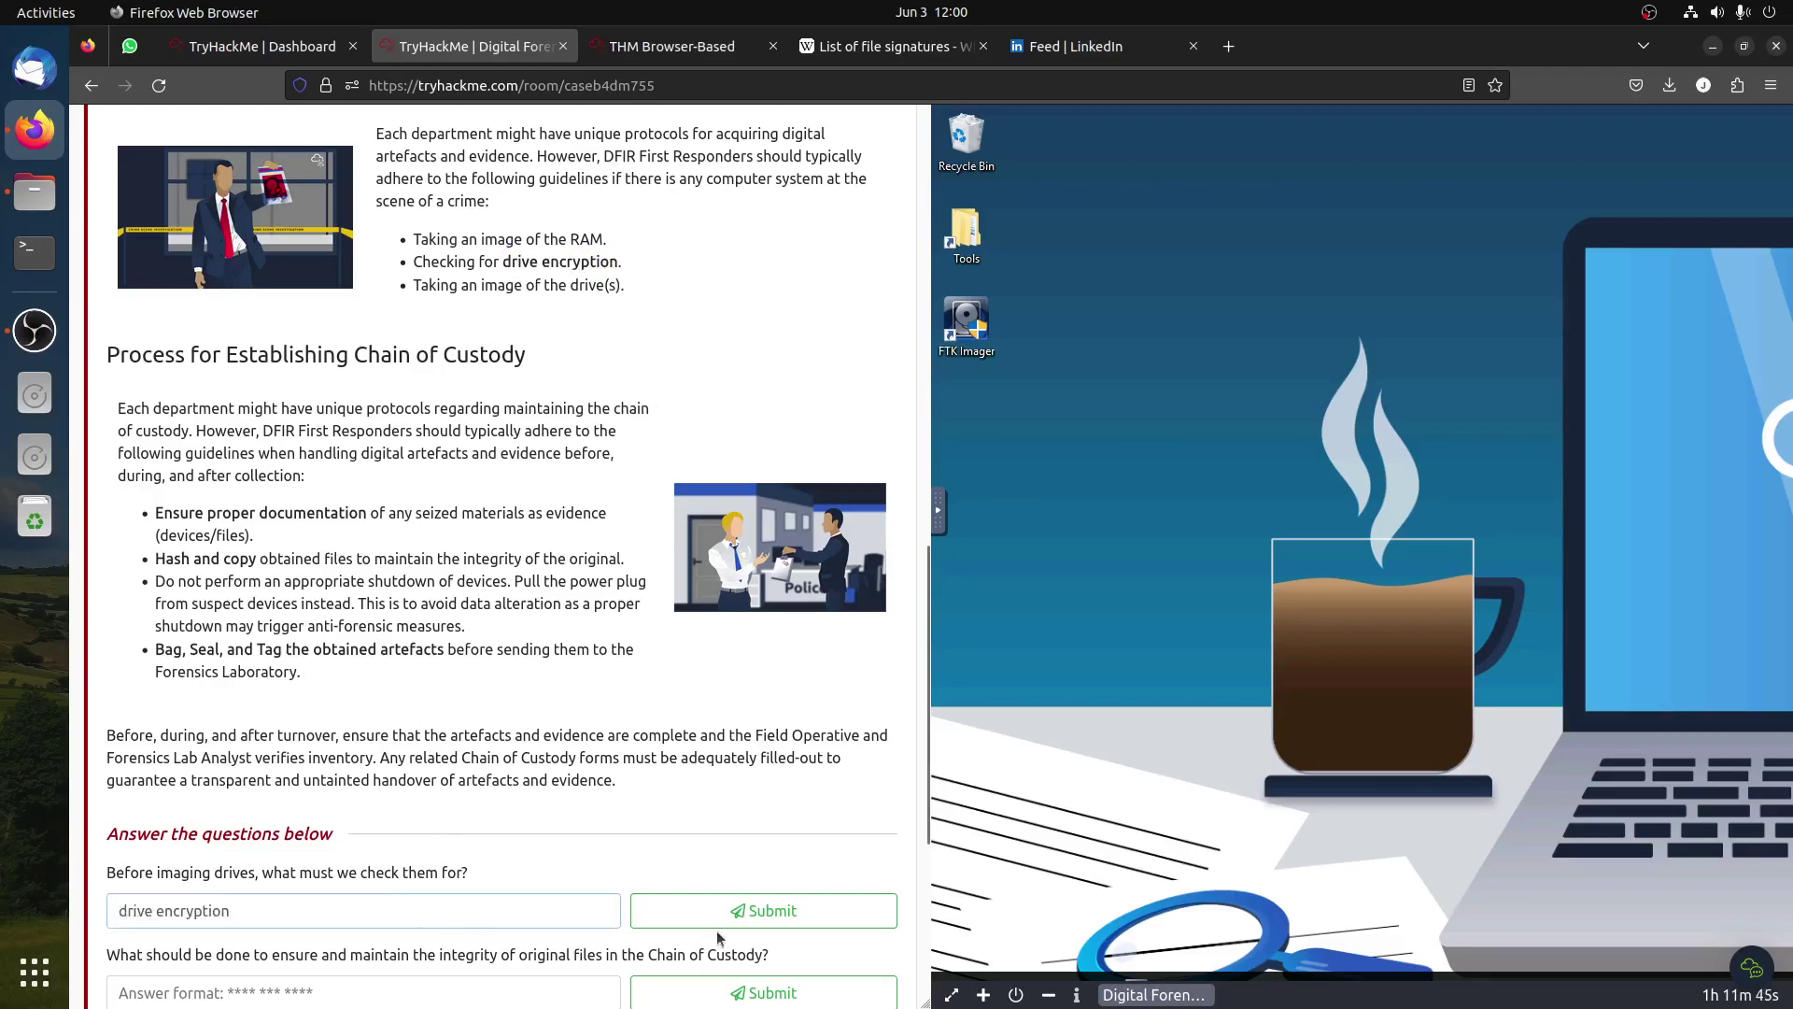
pyautogui.click(718, 910)
# Step: Answer the file-integrity question with 'Hash and copy'
pyautogui.scroll(-2, 396, 751)
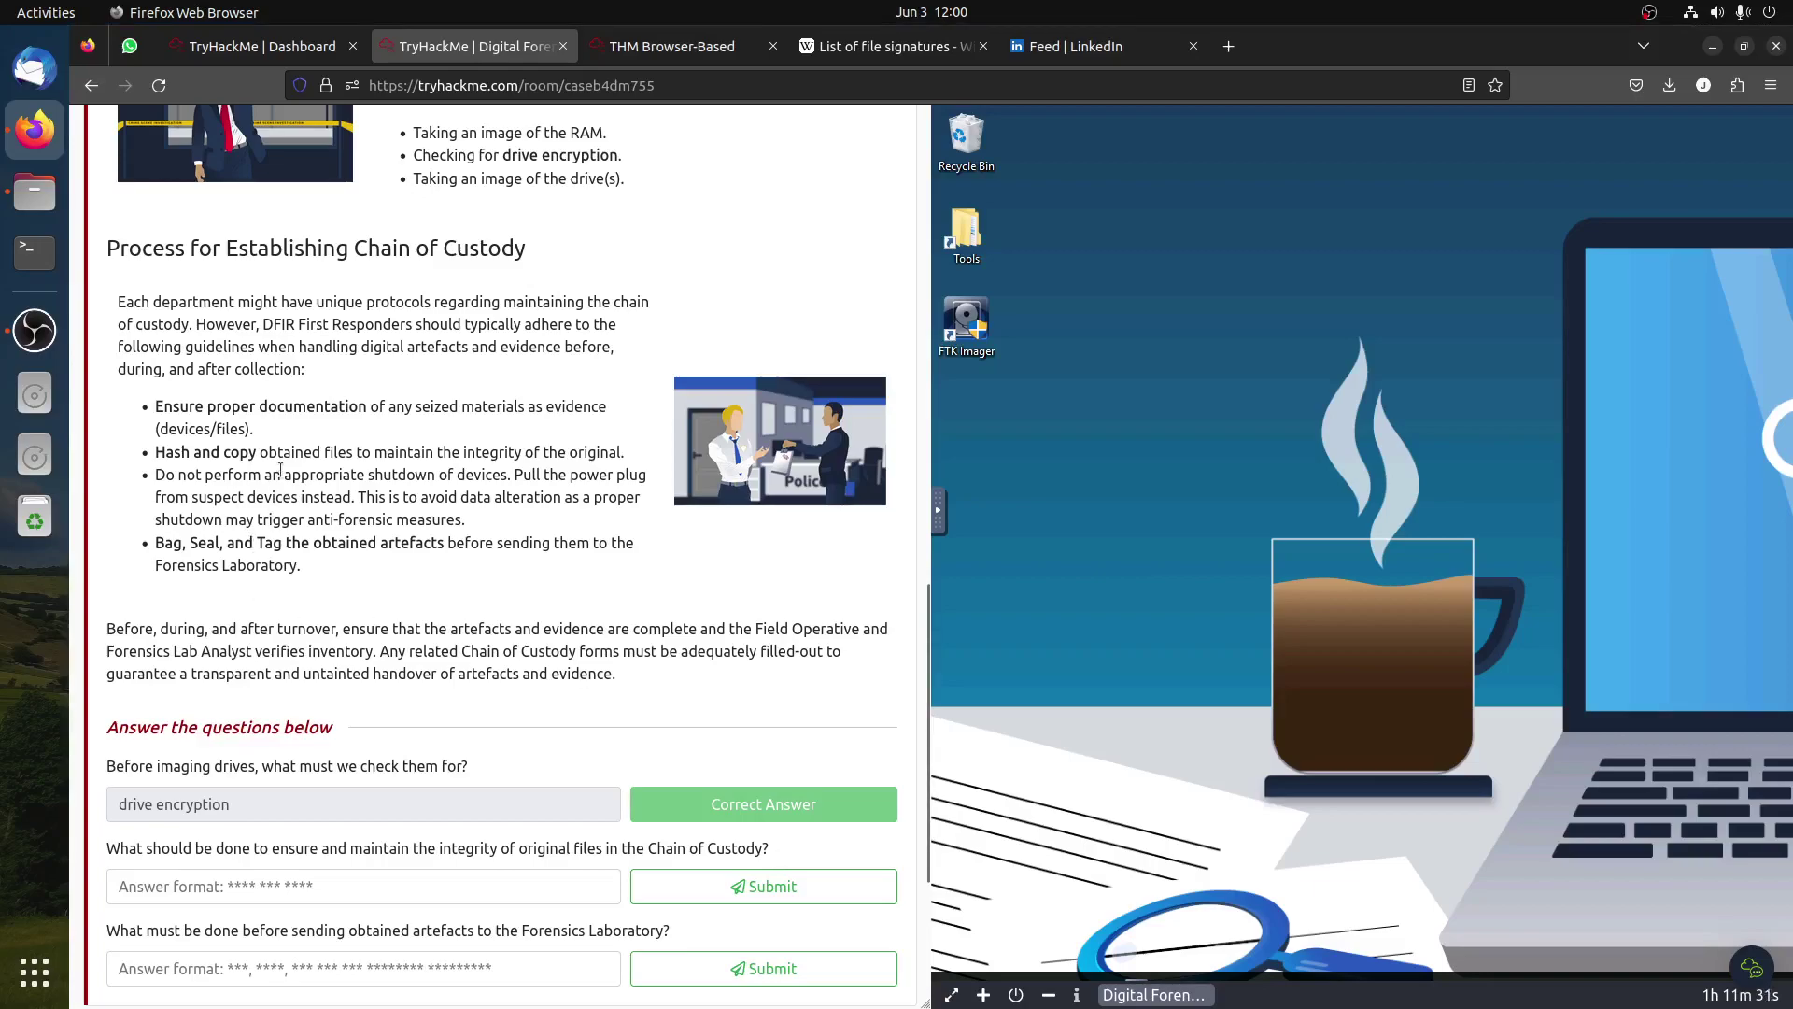
pyautogui.moveTo(255, 454); pyautogui.dragTo(136, 458)
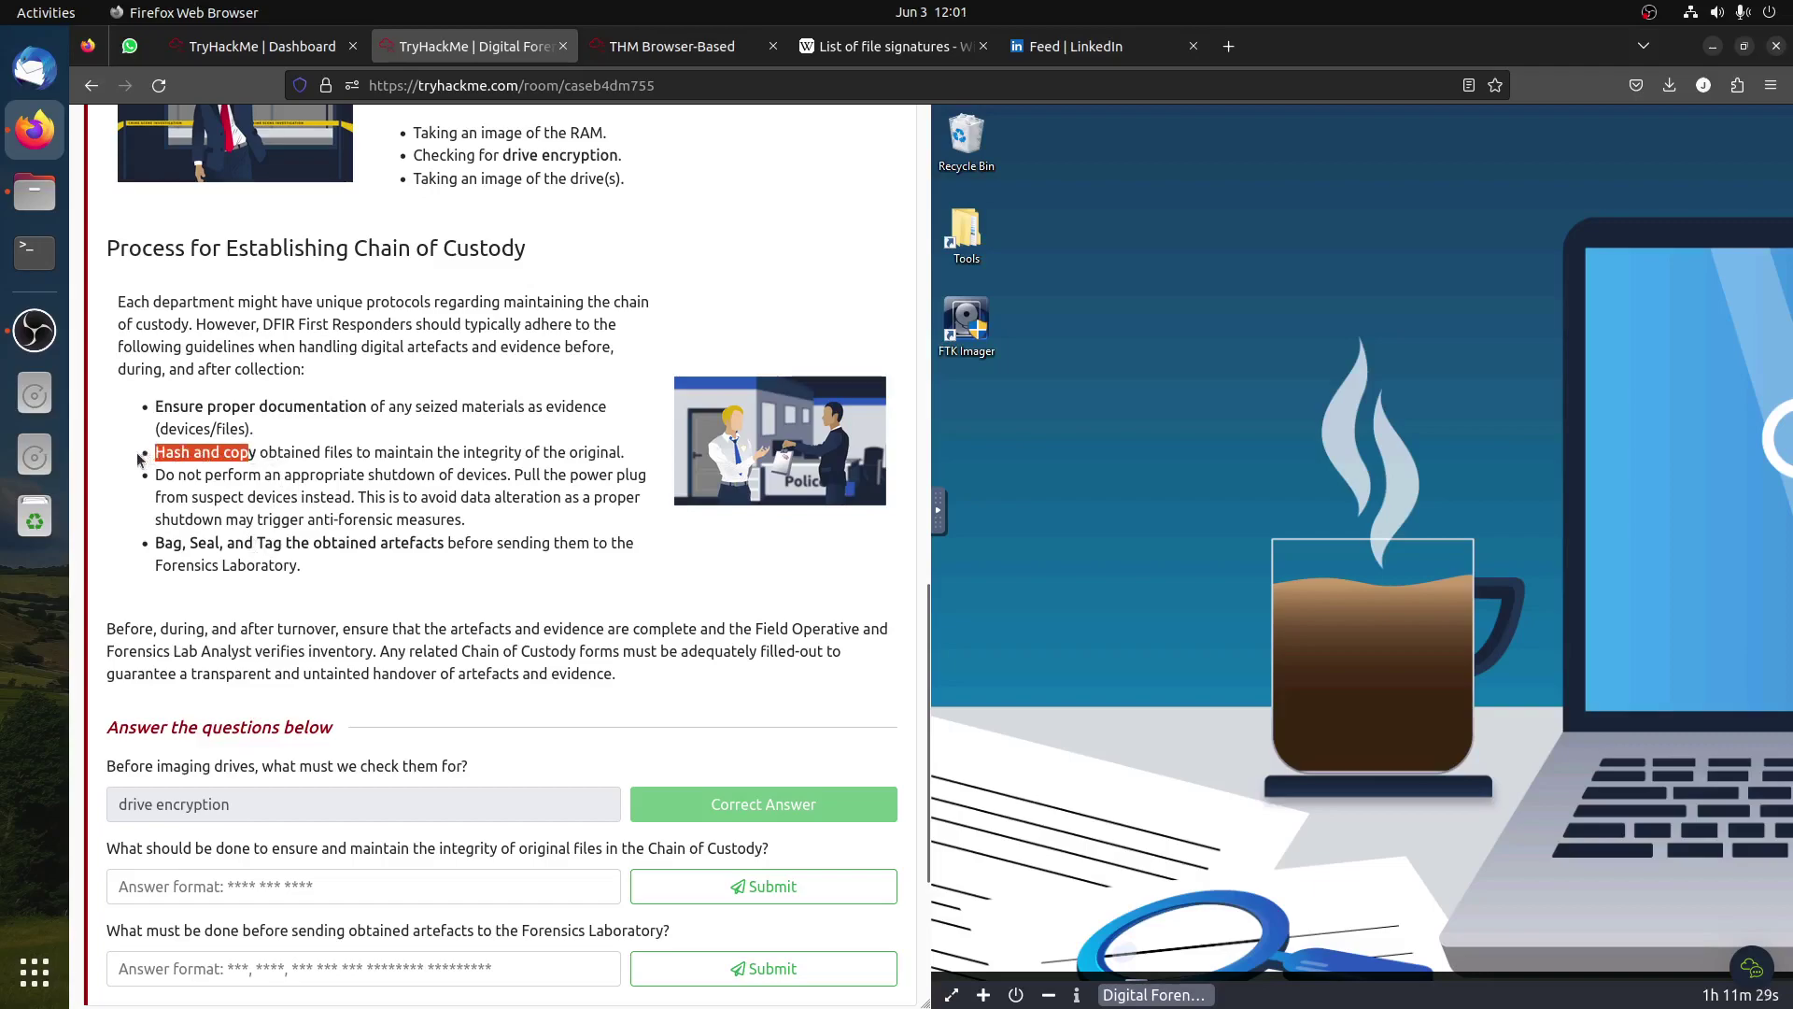
pyautogui.moveTo(256, 455); pyautogui.dragTo(155, 455)
pyautogui.click(243, 885)
pyautogui.hotkey('ctrl', 'v')
pyautogui.click(738, 886)
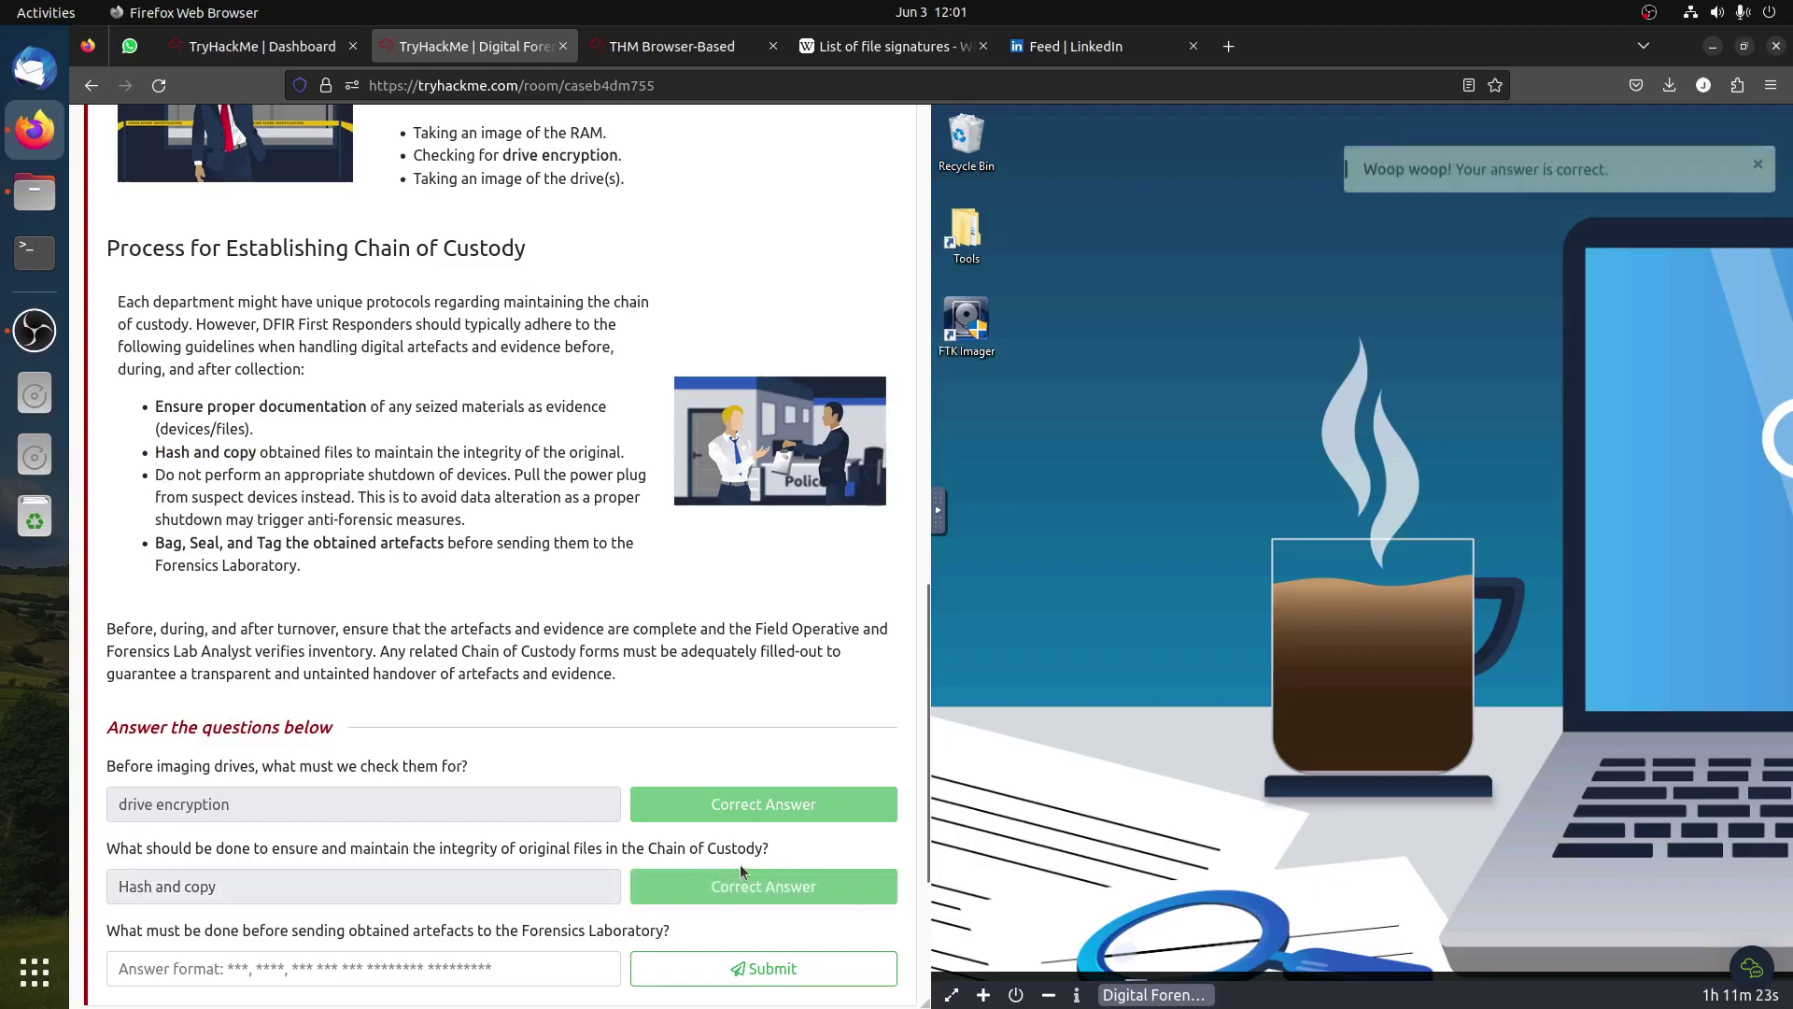
# Step: Answer the before-sending question with 'Bag, Seal, and Tag the obtained artefacts' and expand Task 4
pyautogui.scroll(-1, 740, 859)
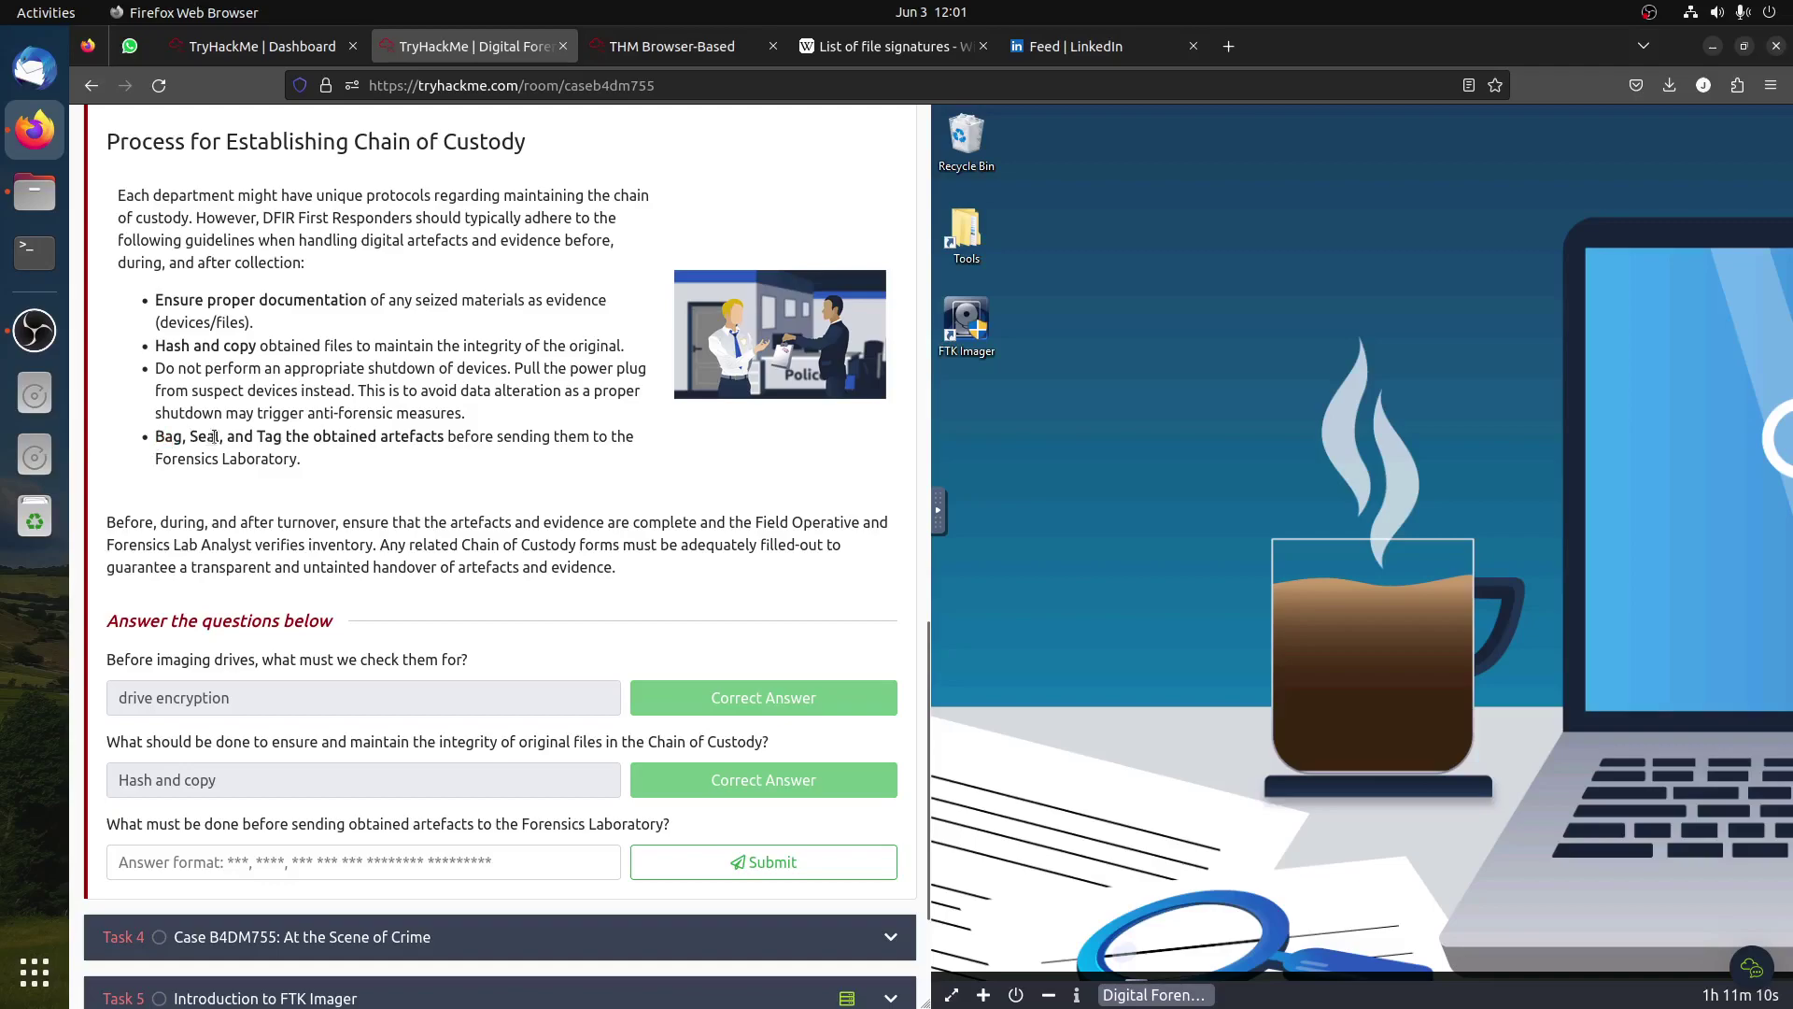
pyautogui.tripleClick(287, 433)
pyautogui.click(393, 435)
pyautogui.moveTo(446, 432); pyautogui.dragTo(156, 444)
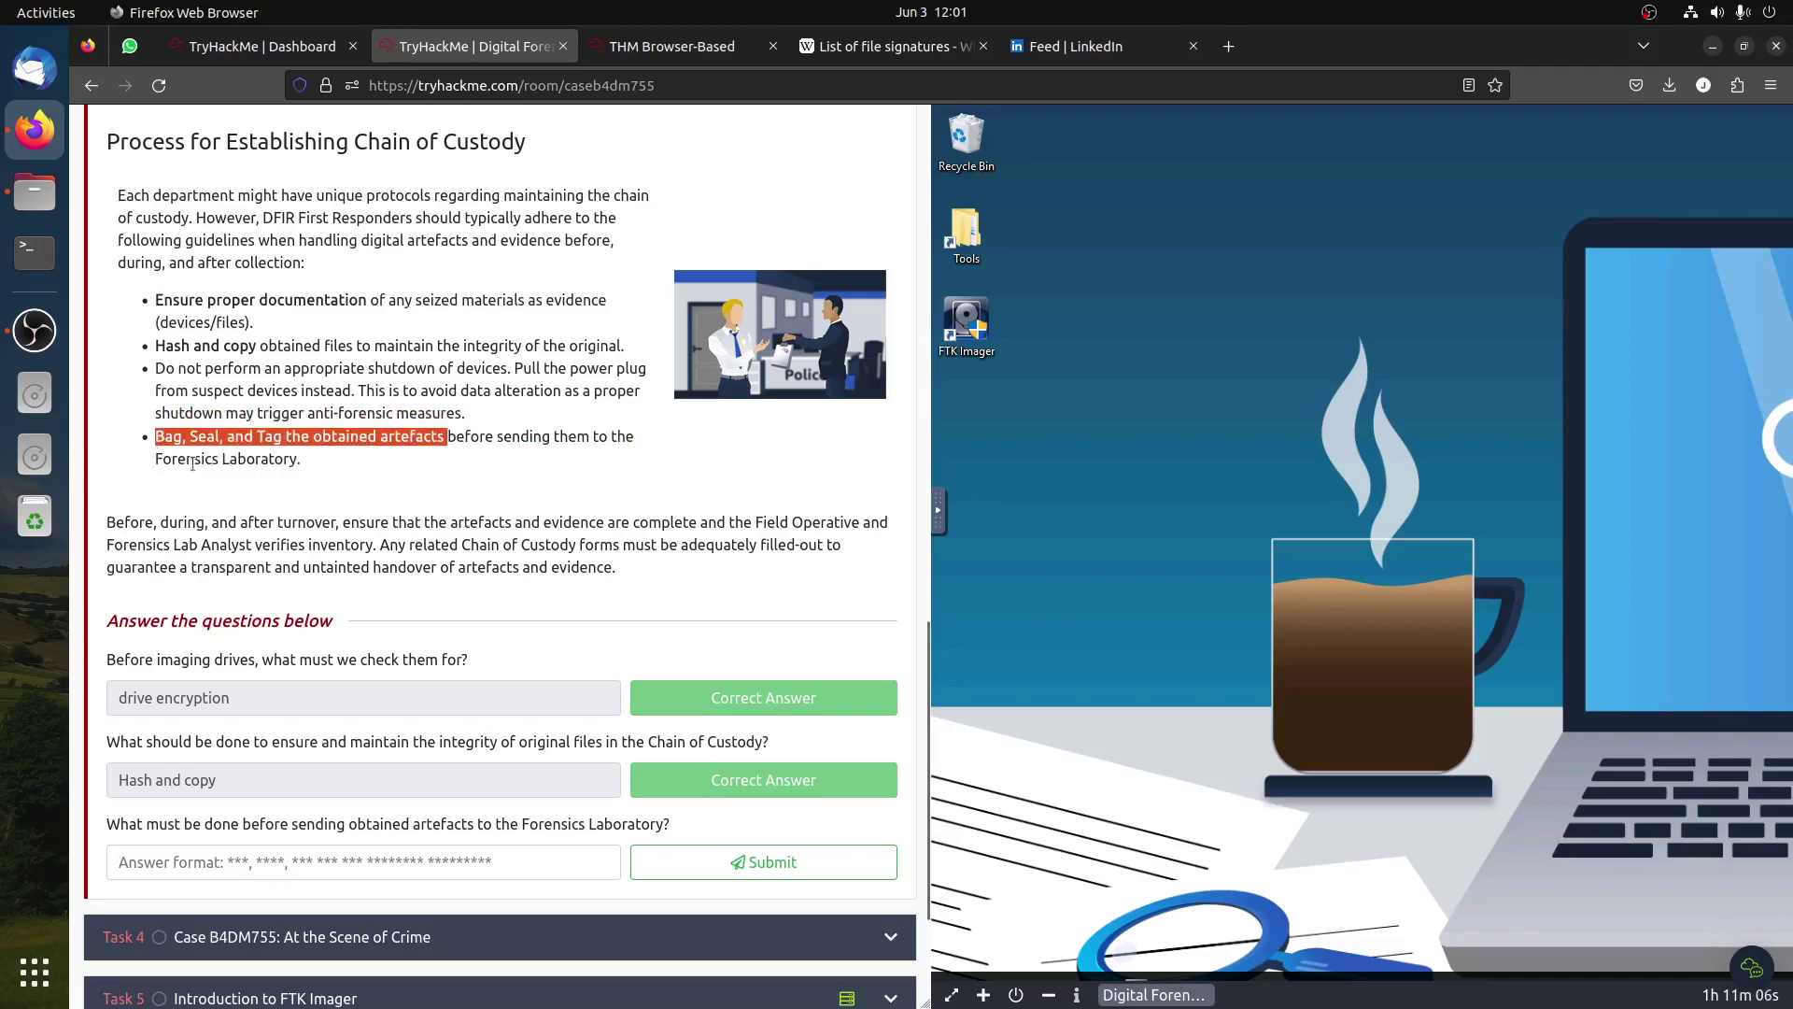
pyautogui.click(268, 852)
pyautogui.hotkey('ctrl', 'v')
pyautogui.click(658, 861)
pyautogui.scroll(-1, 657, 788)
pyautogui.scroll(-1, 654, 783)
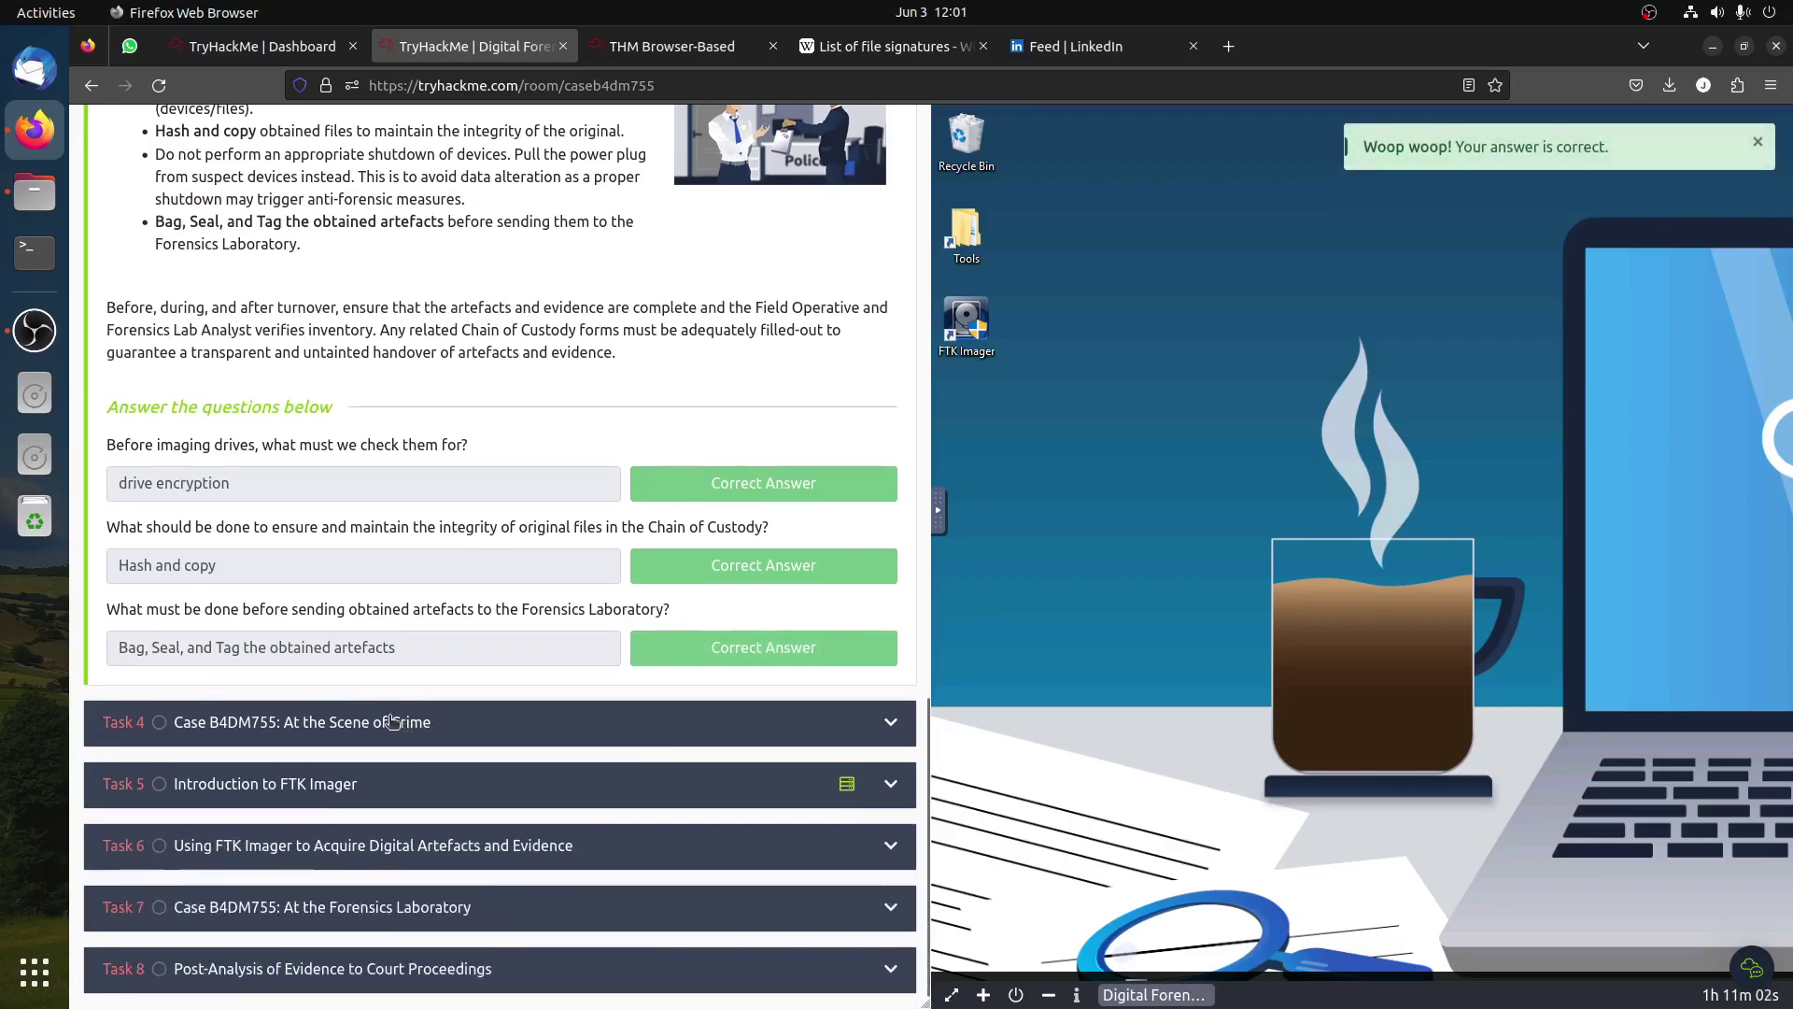
pyautogui.click(394, 721)
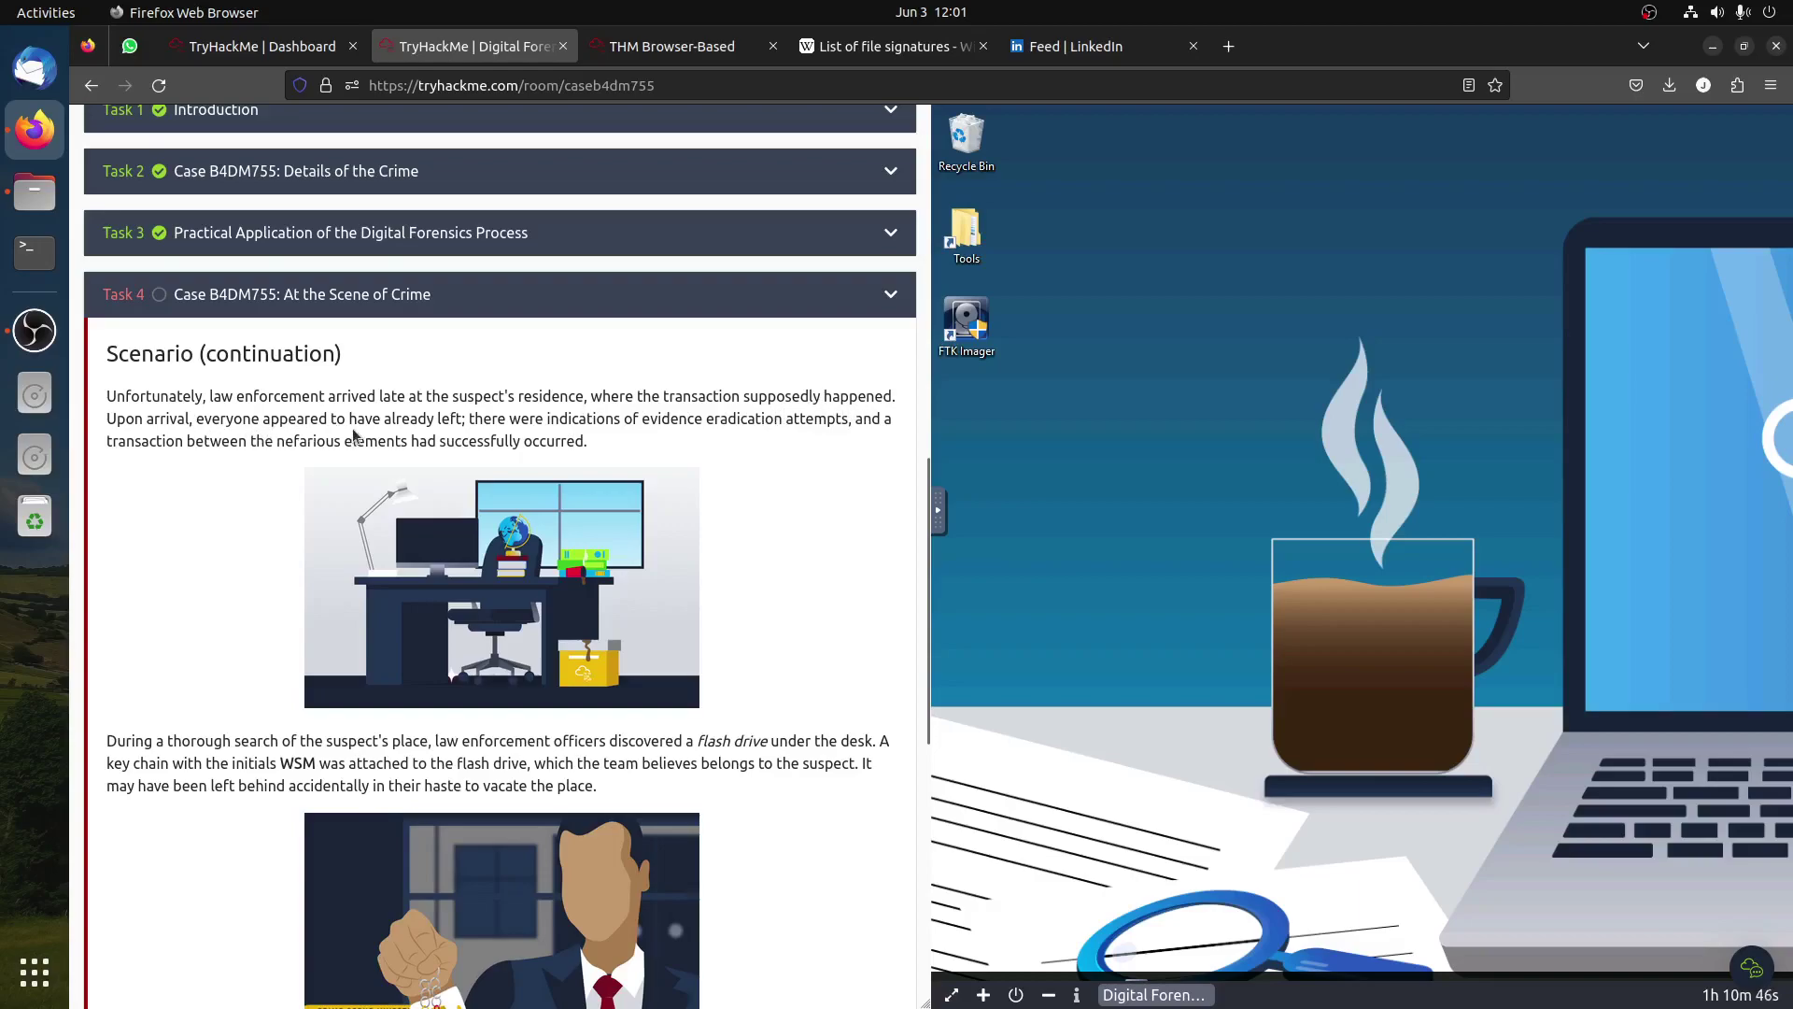
# Step: Read the Task 4 scenario about the flash drive, WSM initials and First Responder custody
pyautogui.scroll(-1, 567, 476)
pyautogui.scroll(-3, 567, 477)
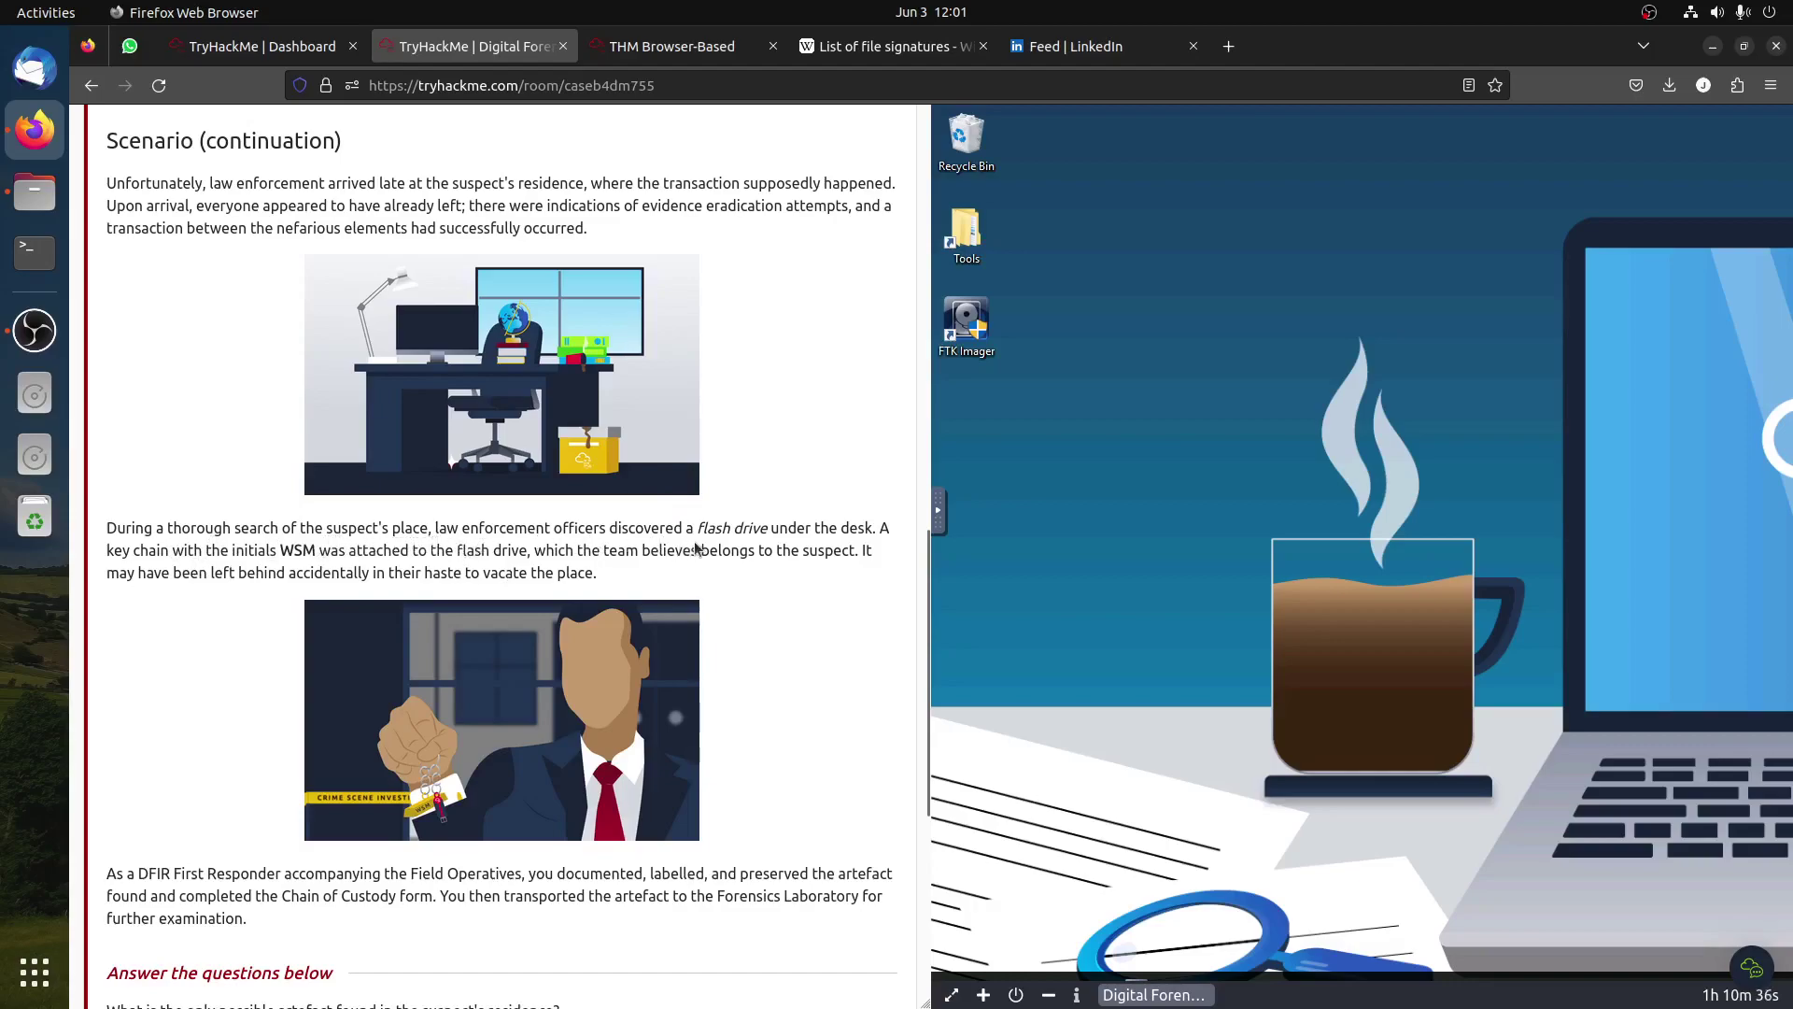
pyautogui.moveTo(701, 528)
pyautogui.mouseDown()
pyautogui.moveTo(768, 529)
pyautogui.moveTo(693, 526)
pyautogui.mouseUp()
pyautogui.moveTo(281, 551); pyautogui.dragTo(318, 551)
pyautogui.moveTo(296, 573); pyautogui.dragTo(651, 581)
pyautogui.scroll(-5, 650, 576)
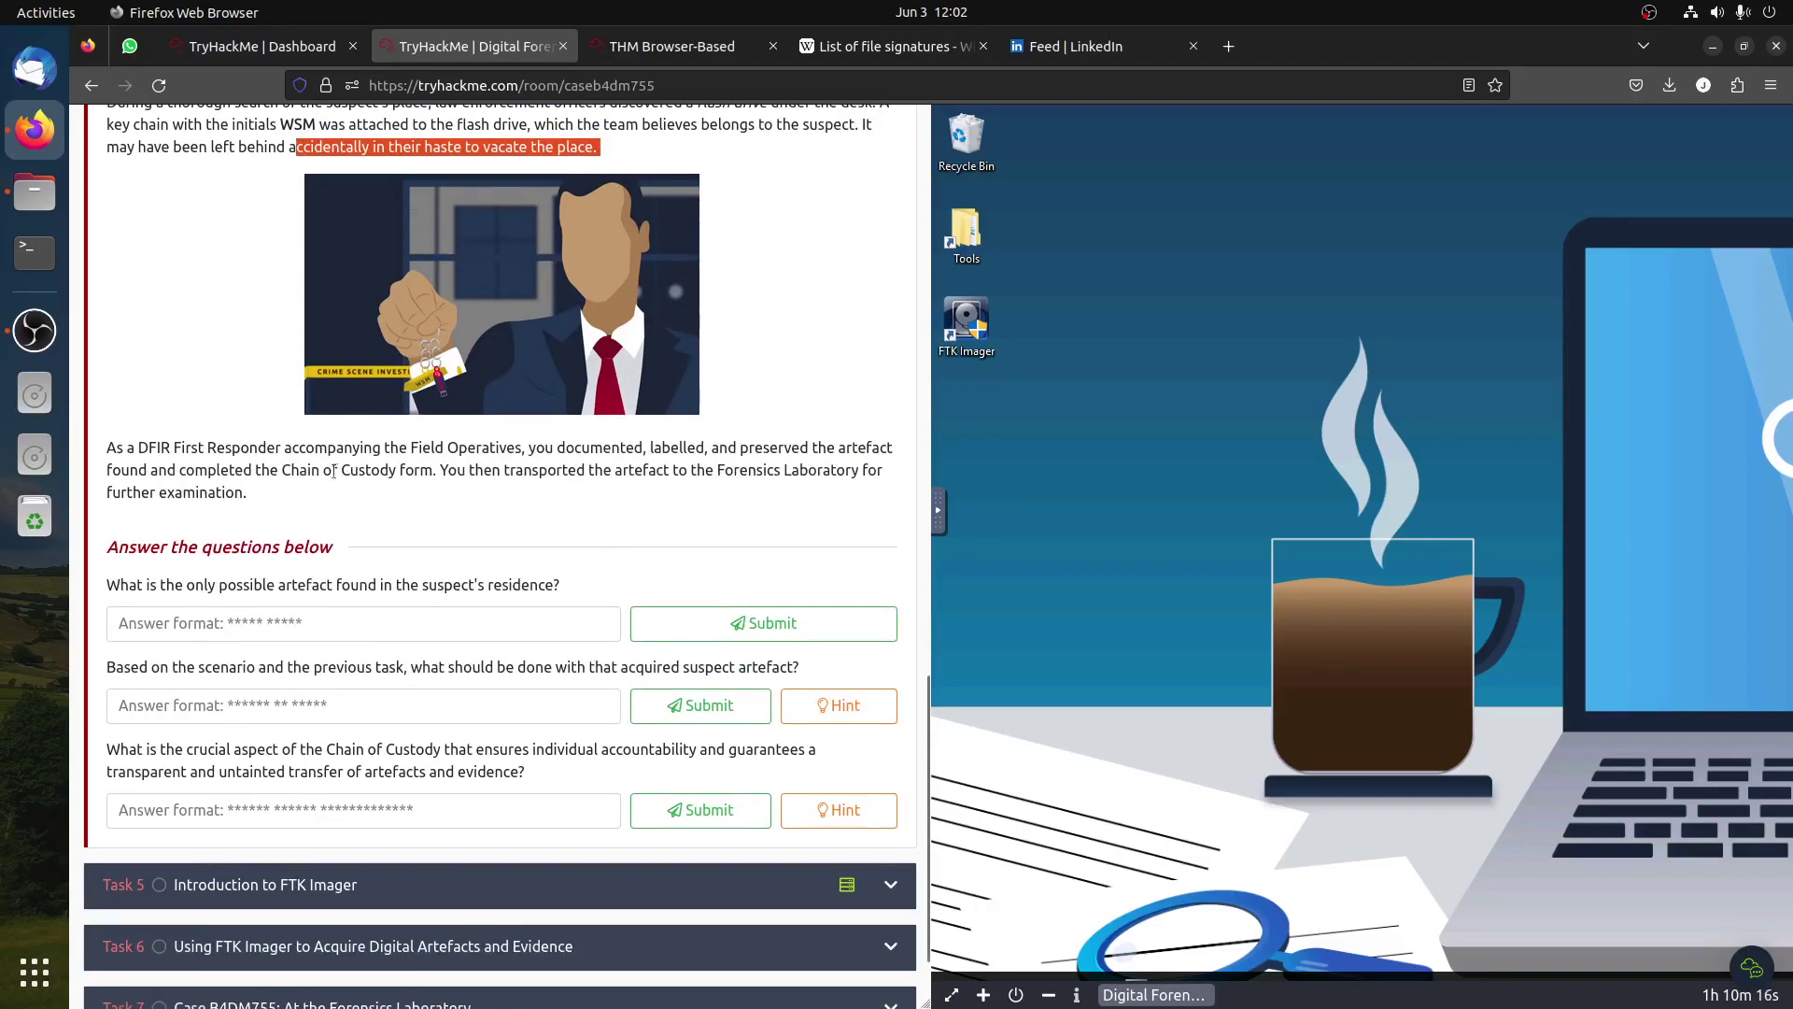
pyautogui.moveTo(174, 449); pyautogui.dragTo(406, 470)
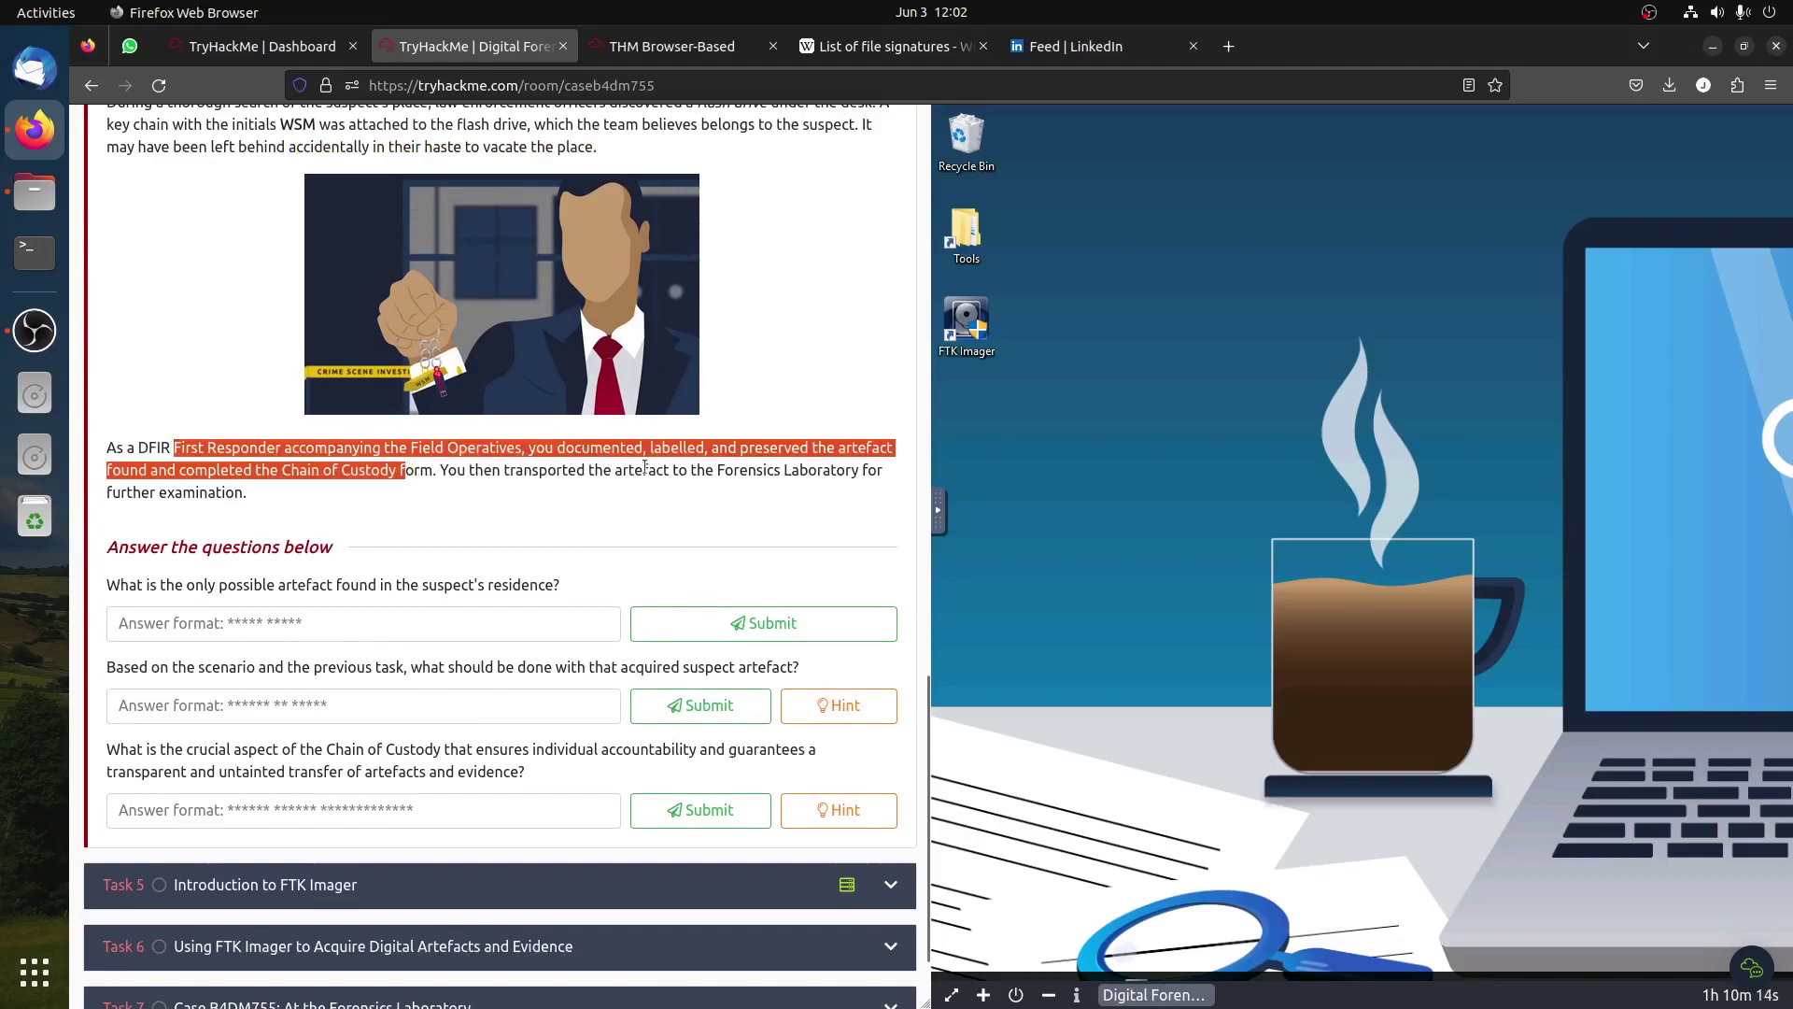
pyautogui.click(501, 496)
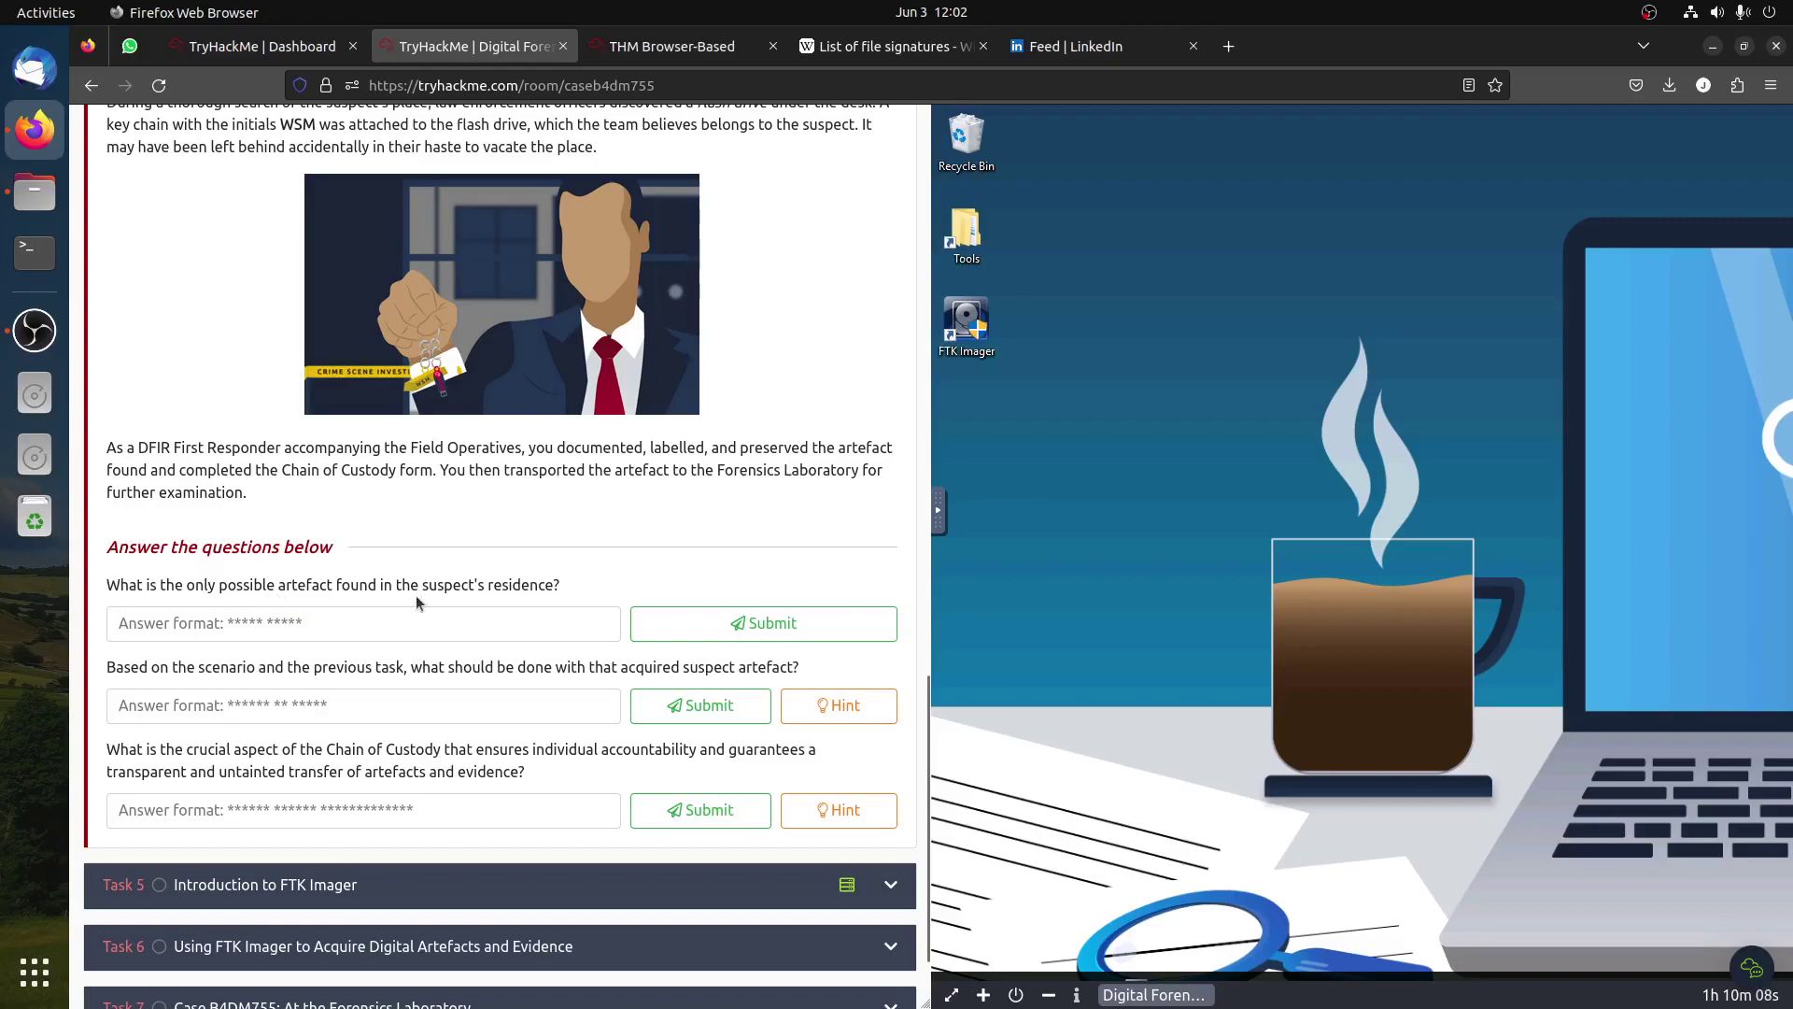
pyautogui.scroll(3, 433, 596)
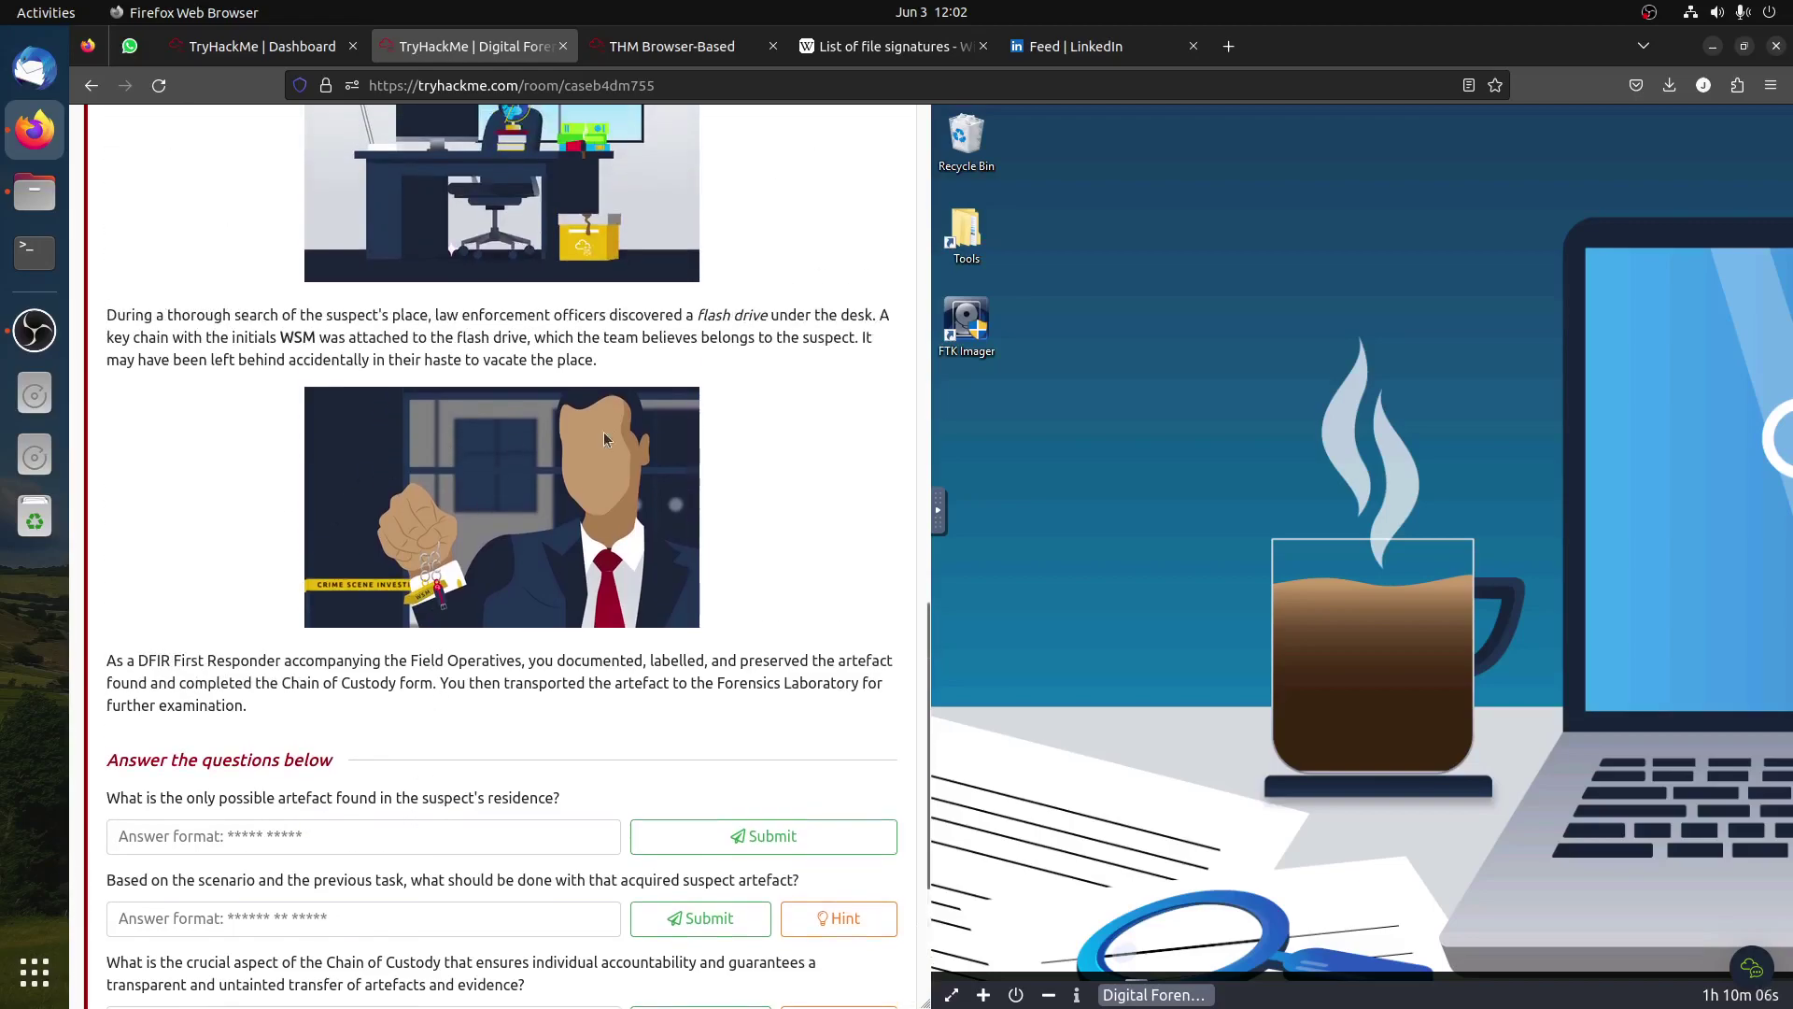
# Step: Answer the artefact-found question with 'flash drive' copied from the scenario
pyautogui.moveTo(771, 316); pyautogui.dragTo(698, 318)
pyautogui.hotkey('ctrl', 'c')
pyautogui.click(281, 836)
pyautogui.hotkey('ctrl', 'v')
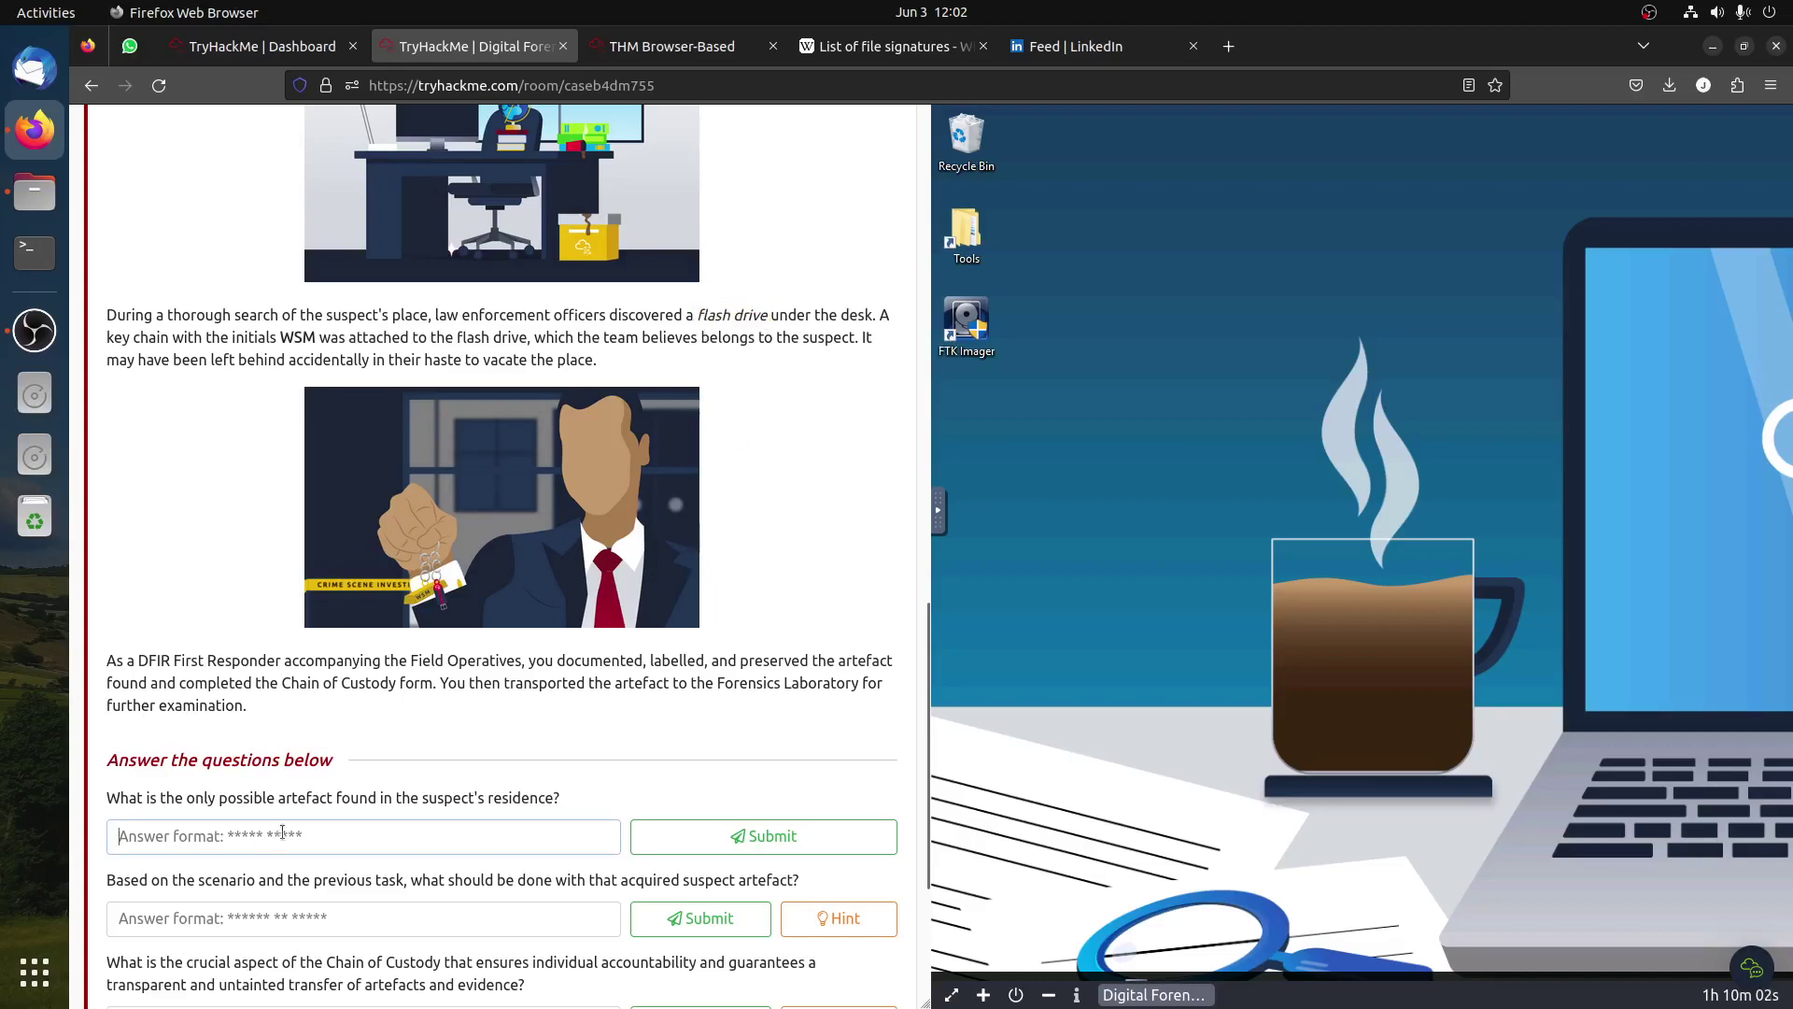
pyautogui.click(658, 836)
# Step: Check the hint for the acquired-artefact handling question and reread the question
pyautogui.scroll(-1, 624, 818)
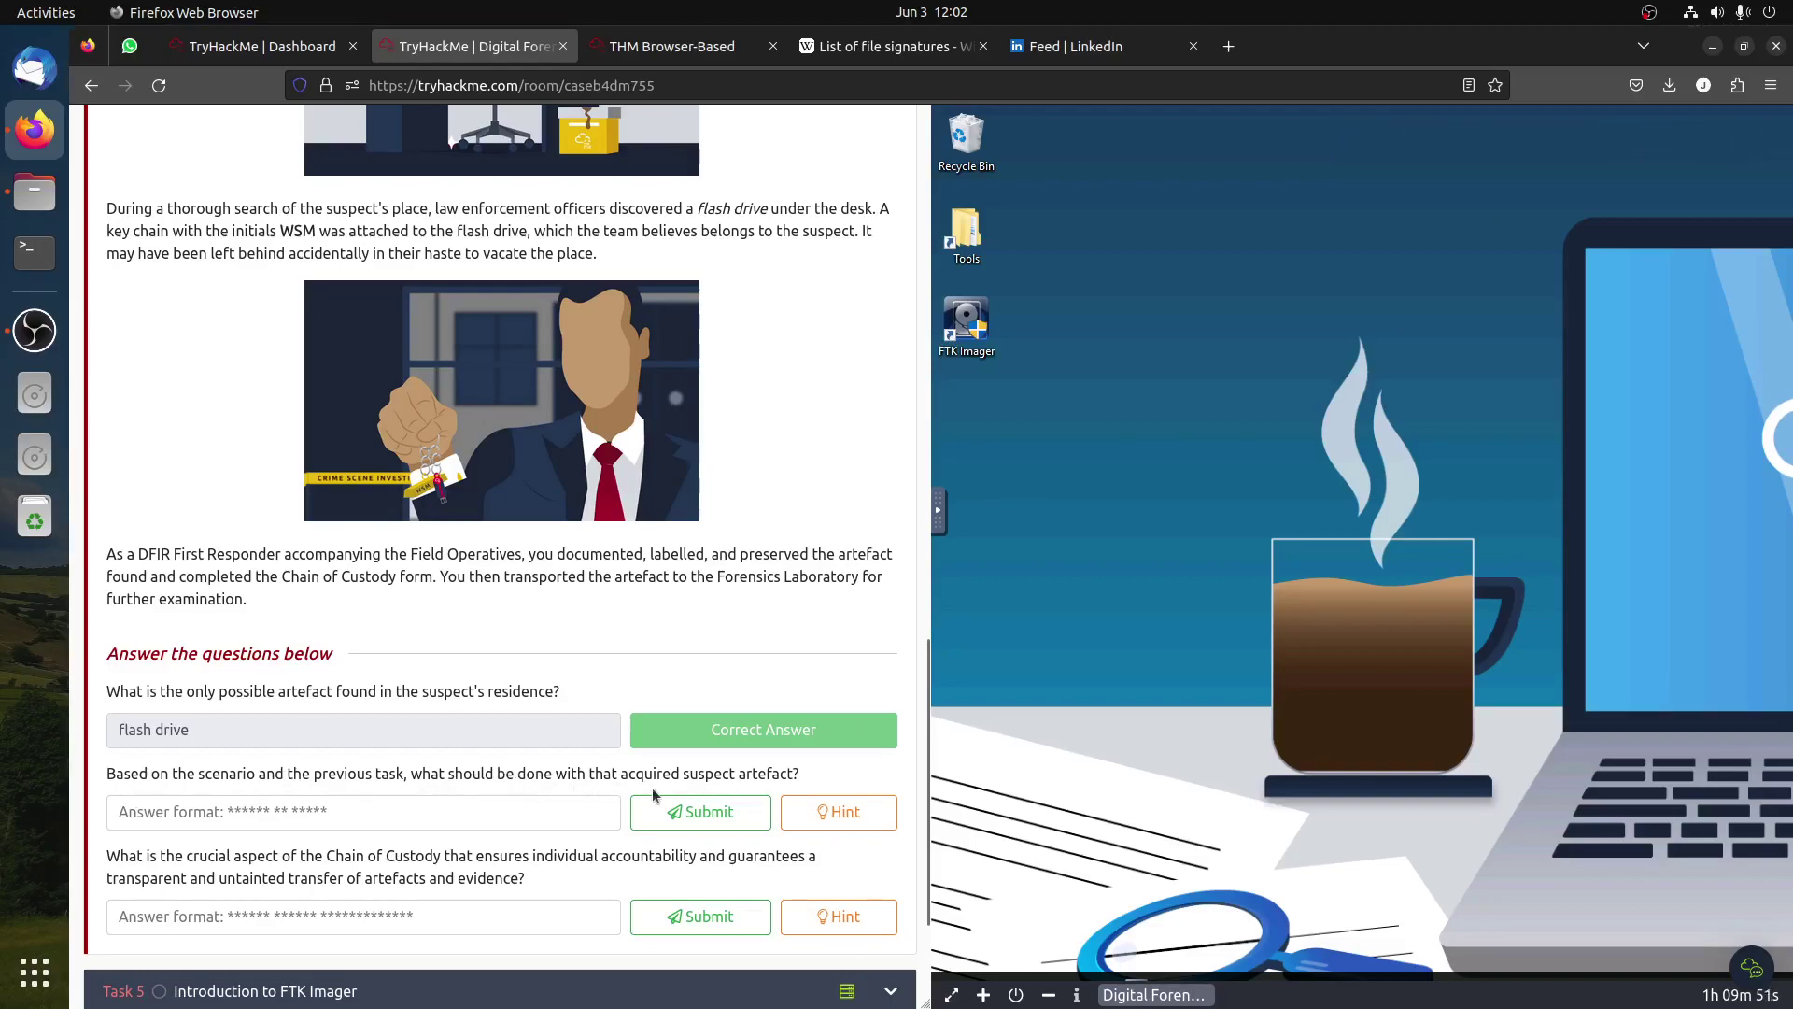
pyautogui.click(828, 812)
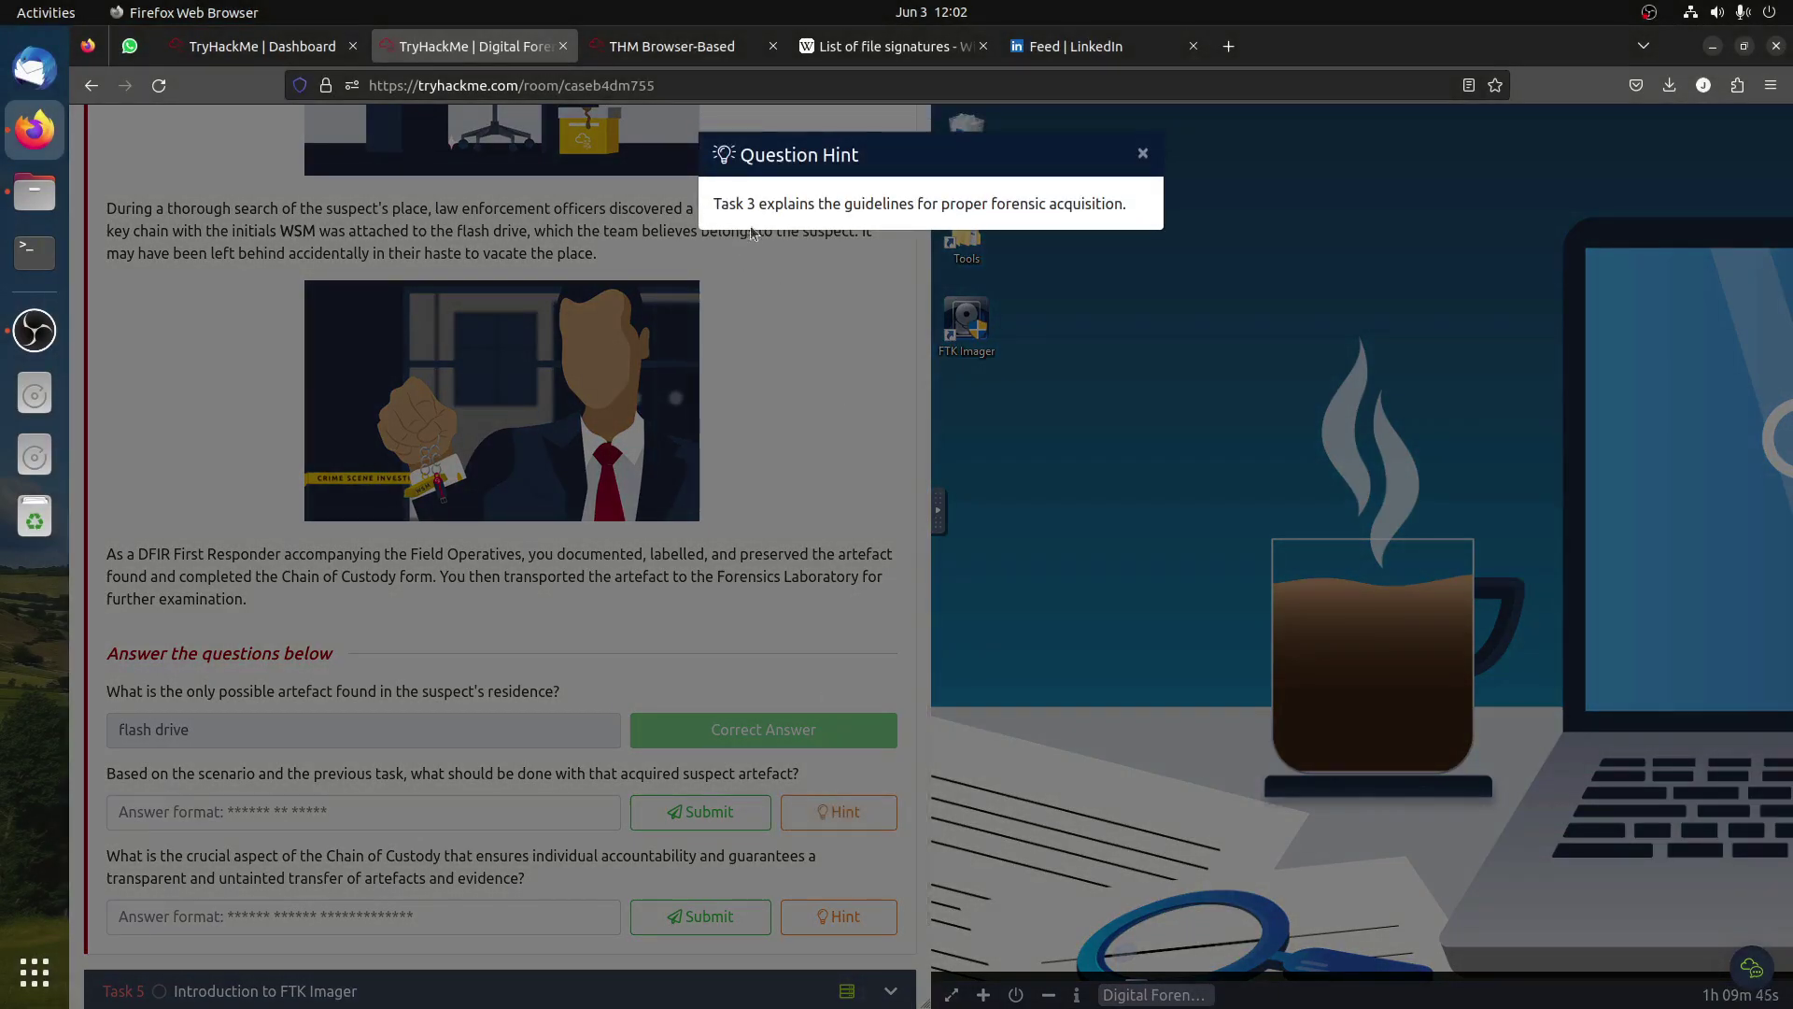
pyautogui.click(815, 288)
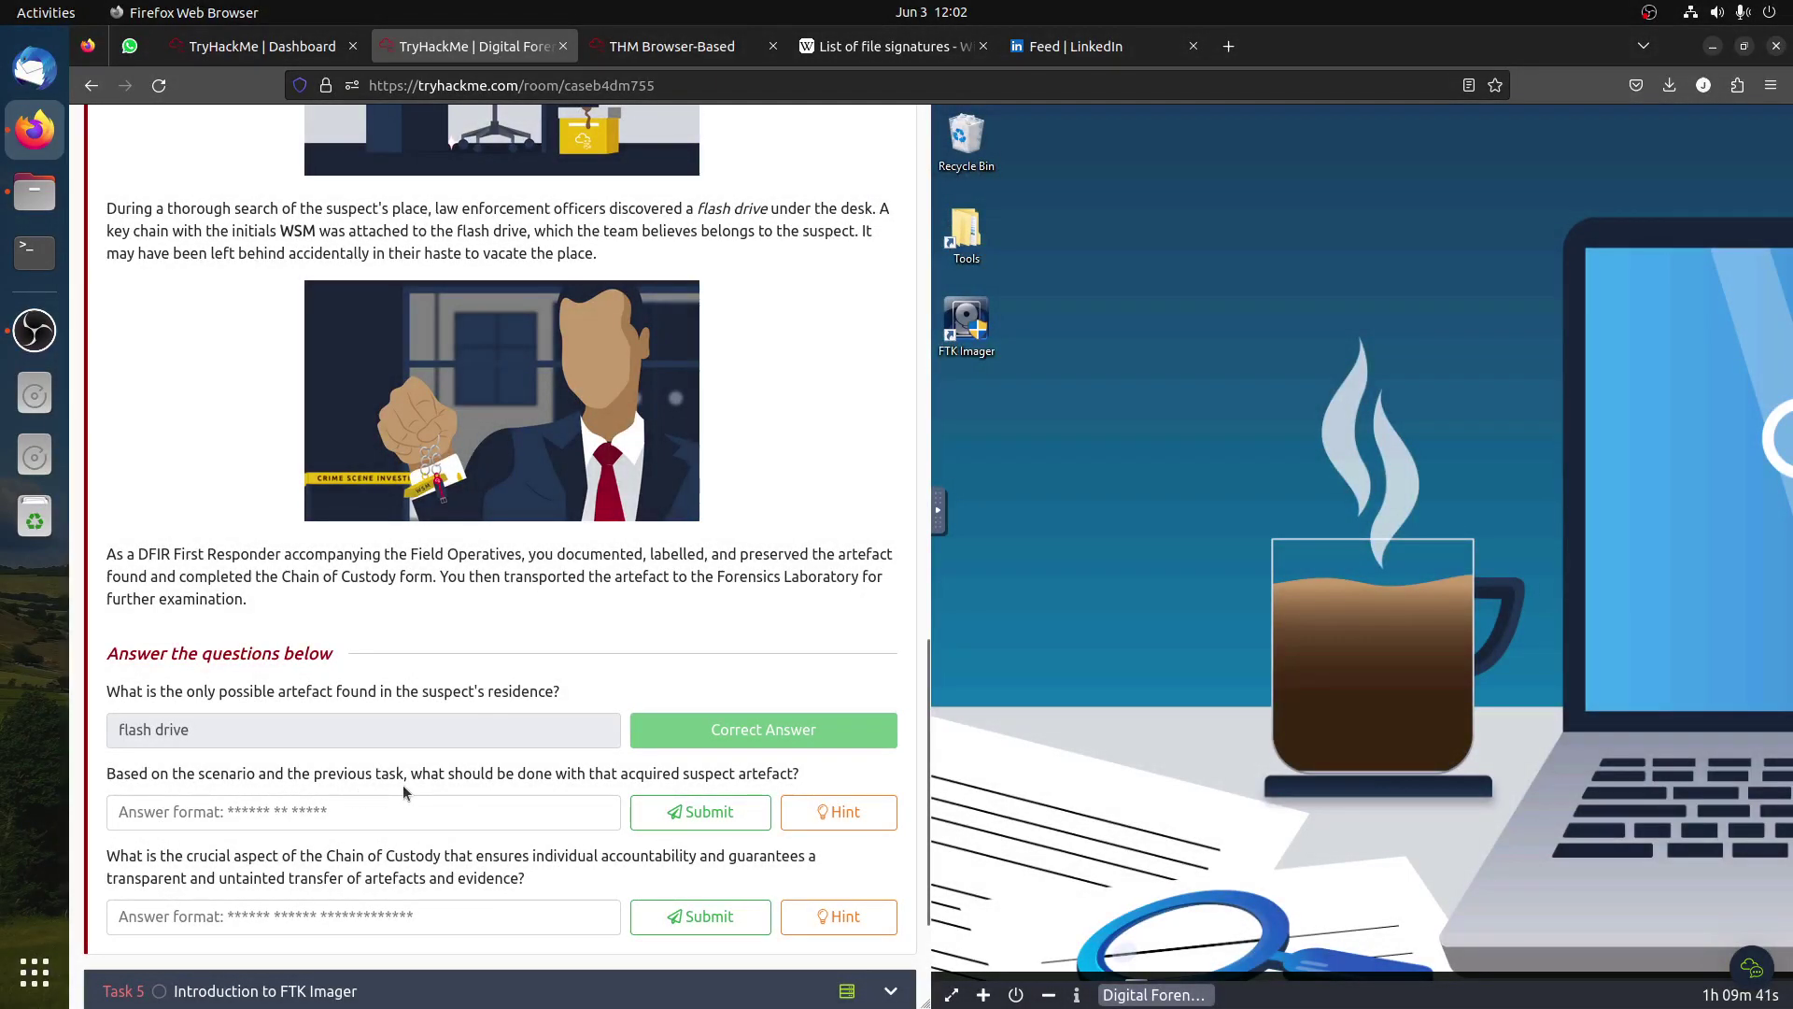
pyautogui.moveTo(799, 779); pyautogui.dragTo(622, 778)
pyautogui.click(622, 778)
pyautogui.scroll(10, 400, 588)
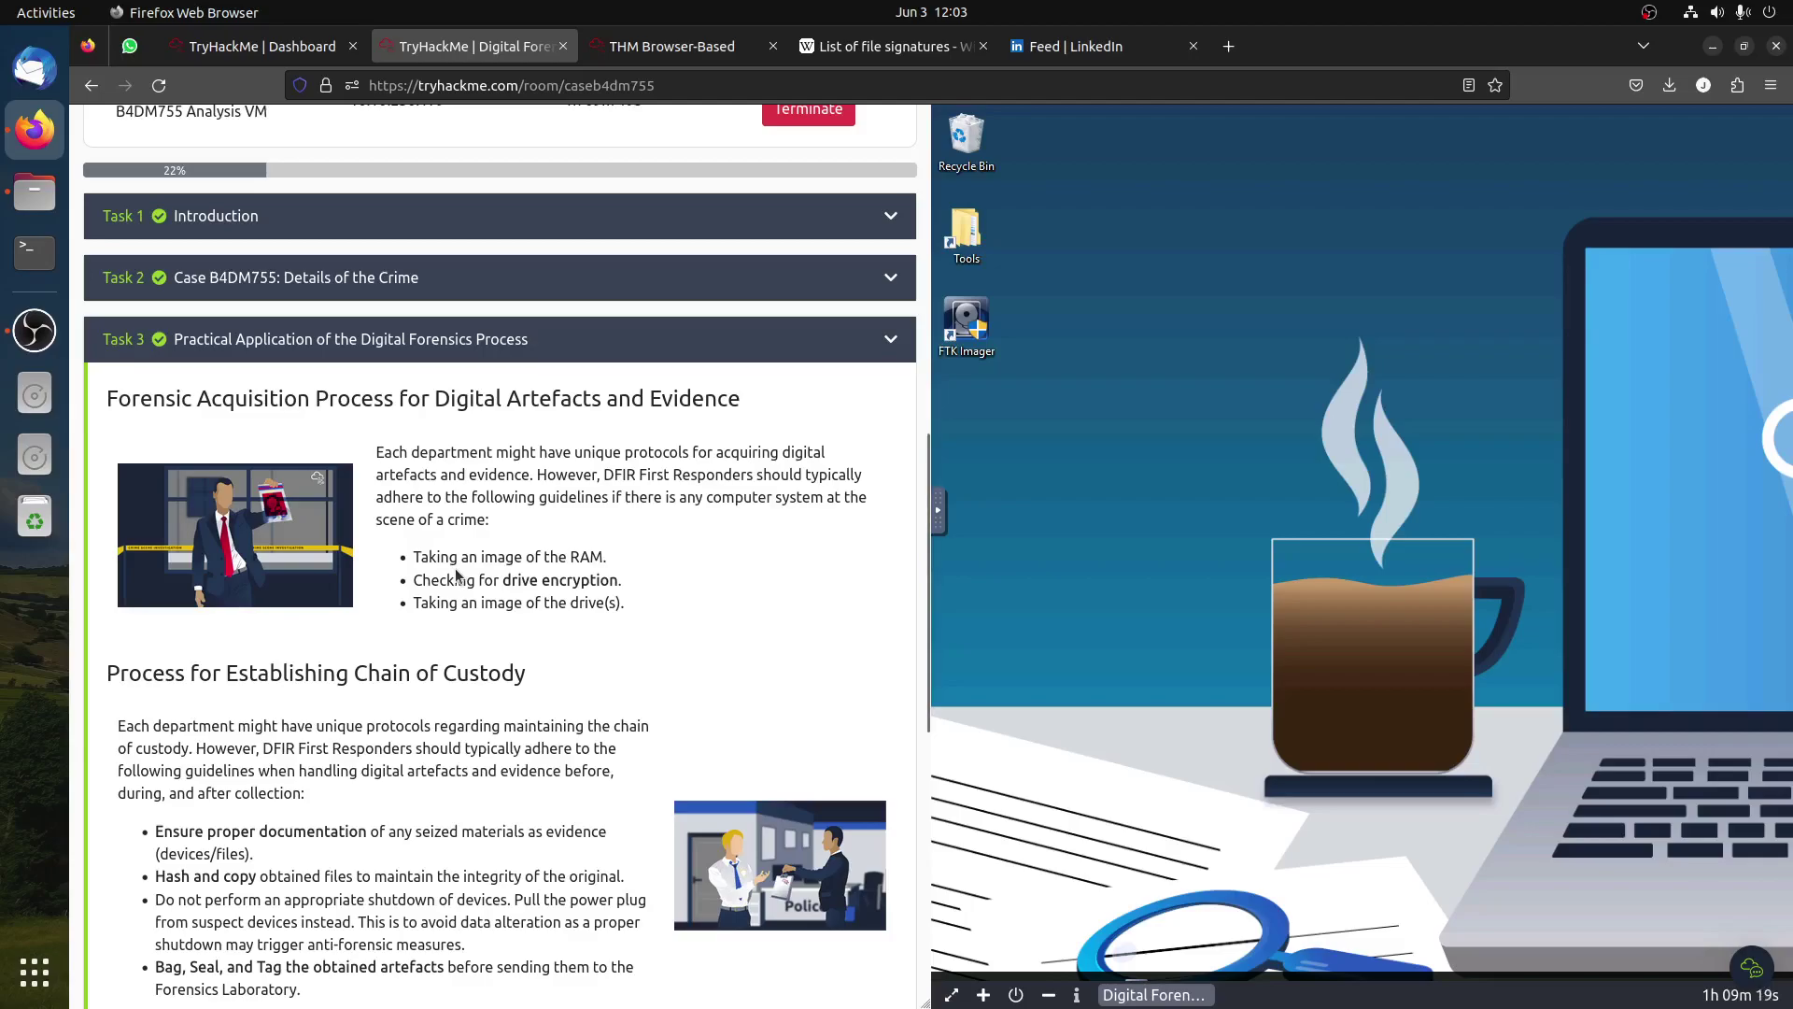
pyautogui.scroll(-8, 534, 642)
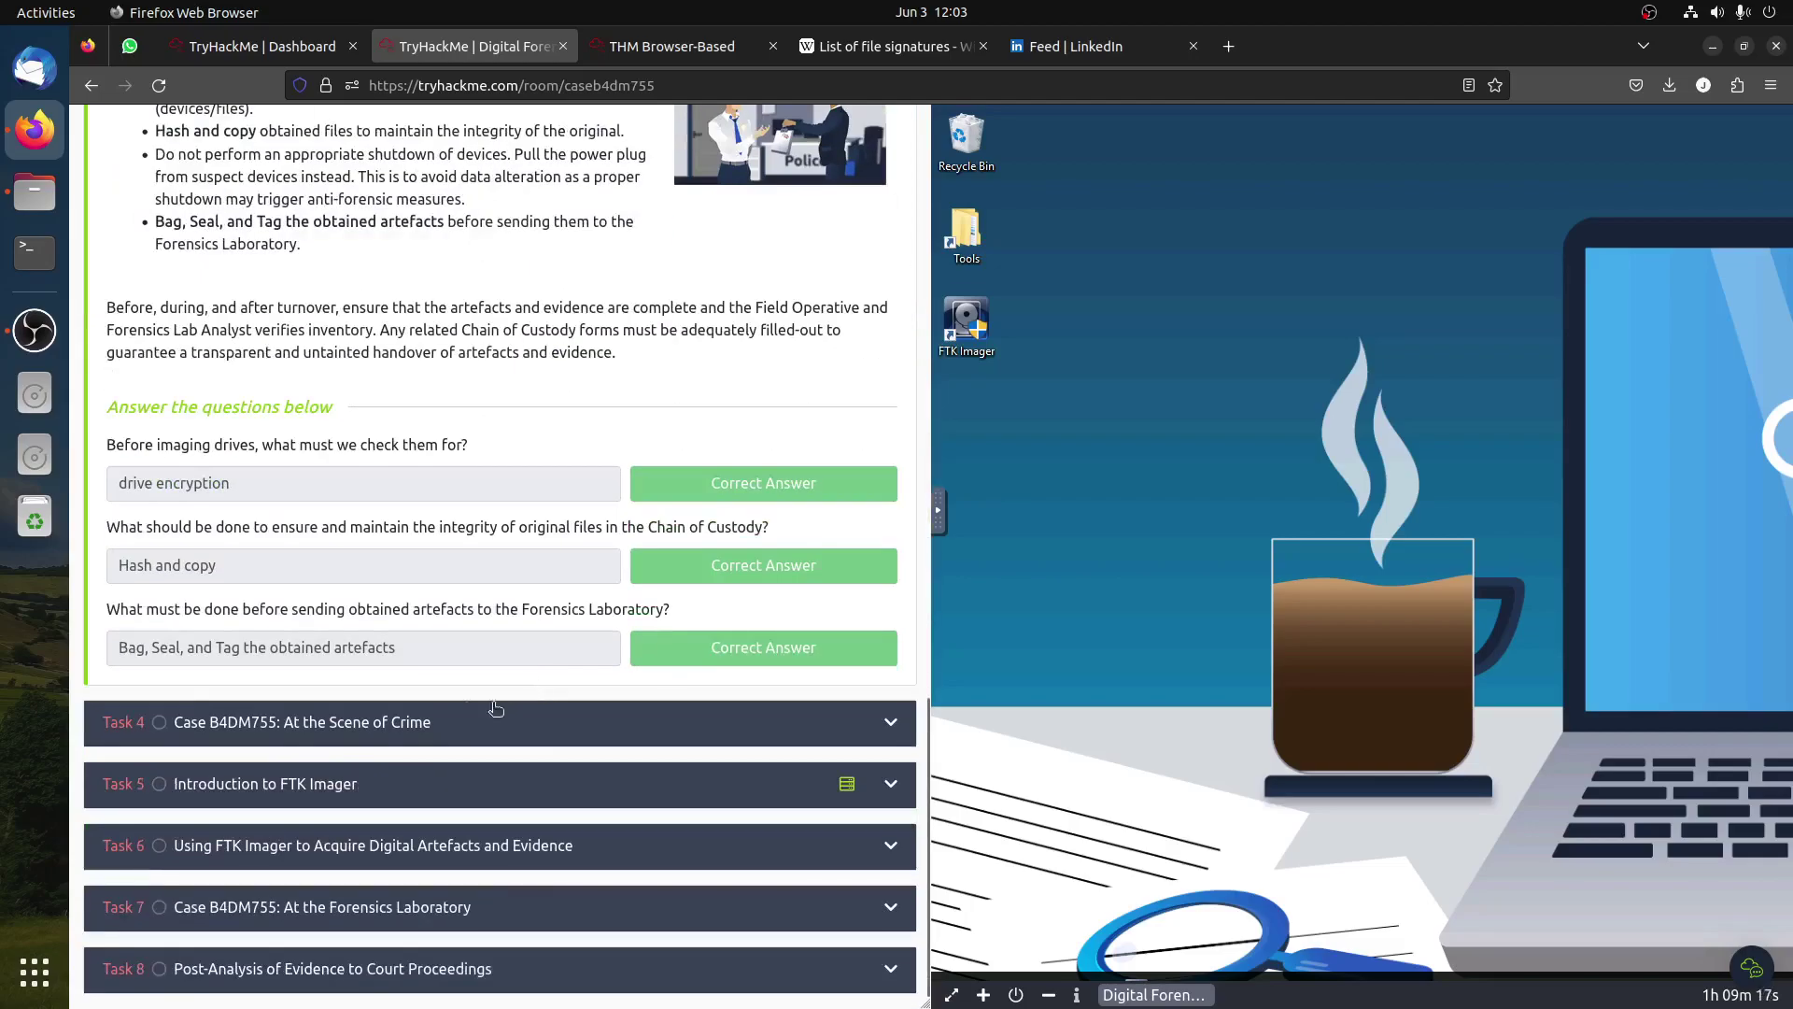
# Step: Answer the second Task 4 question with 'taking an image', then view the chain-of-custody hint
pyautogui.click(377, 722)
pyautogui.click(382, 715)
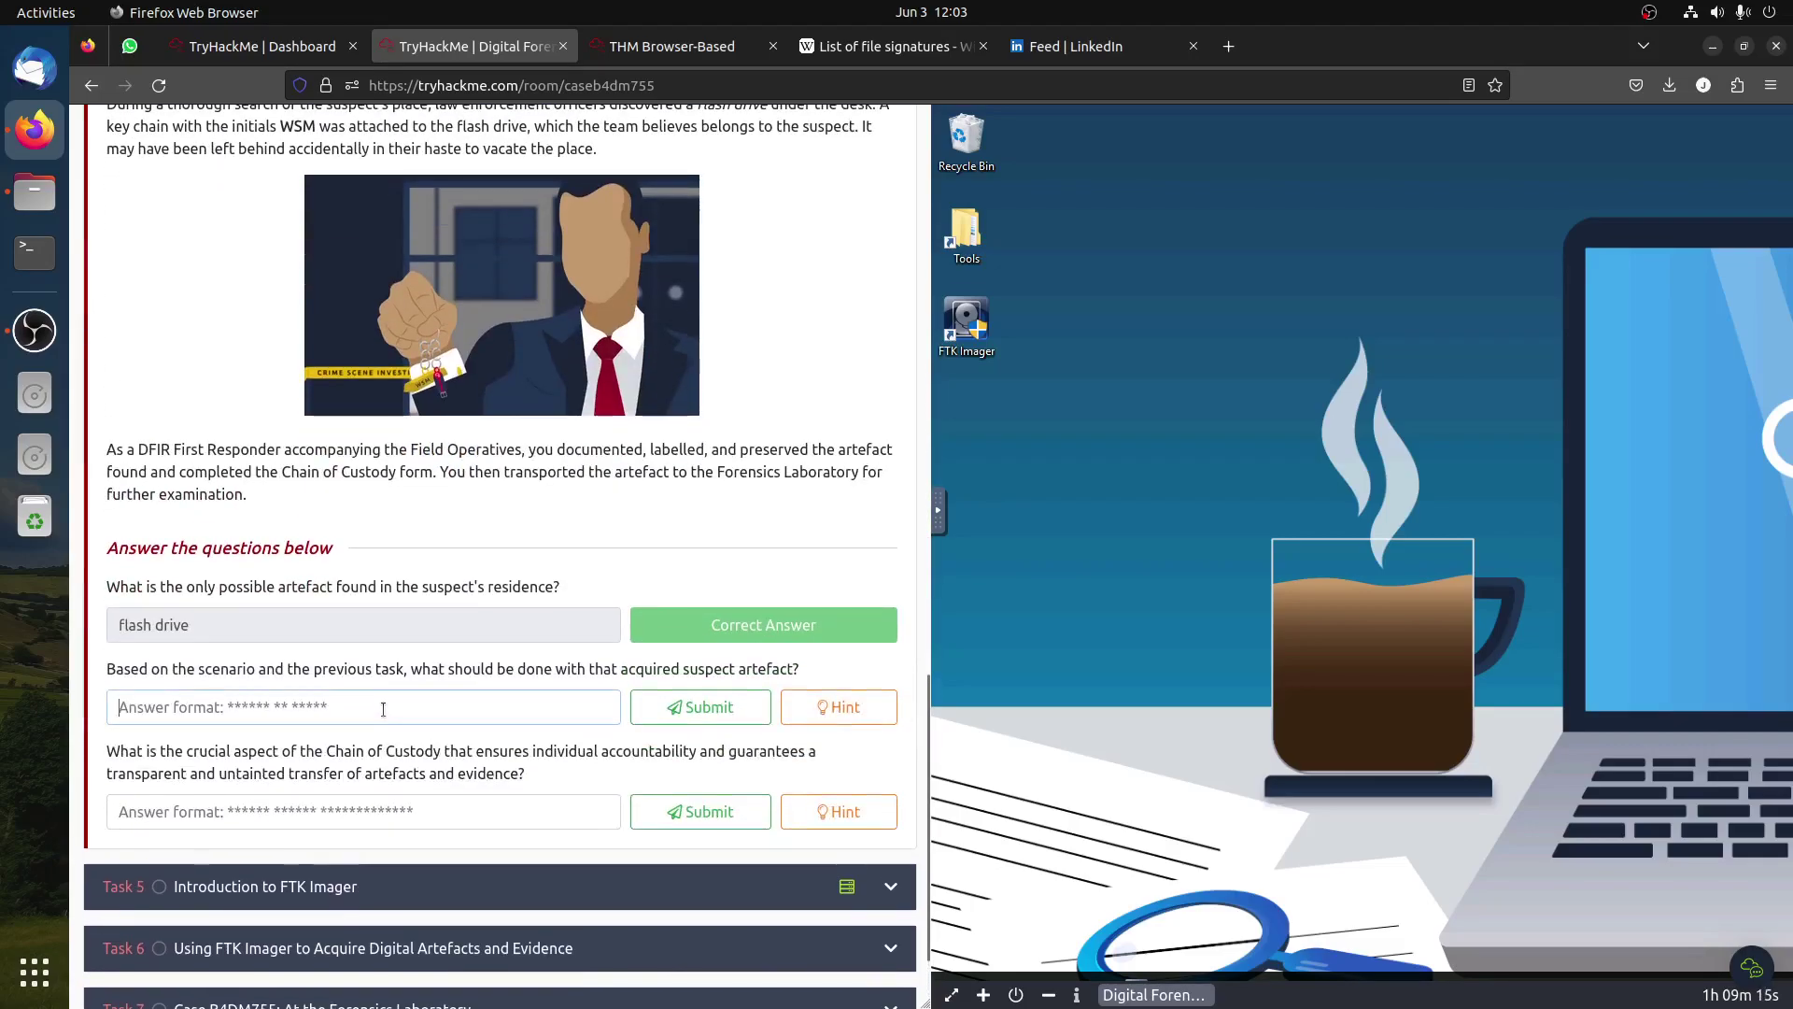
pyautogui.write('taking ')
pyautogui.write('an image')
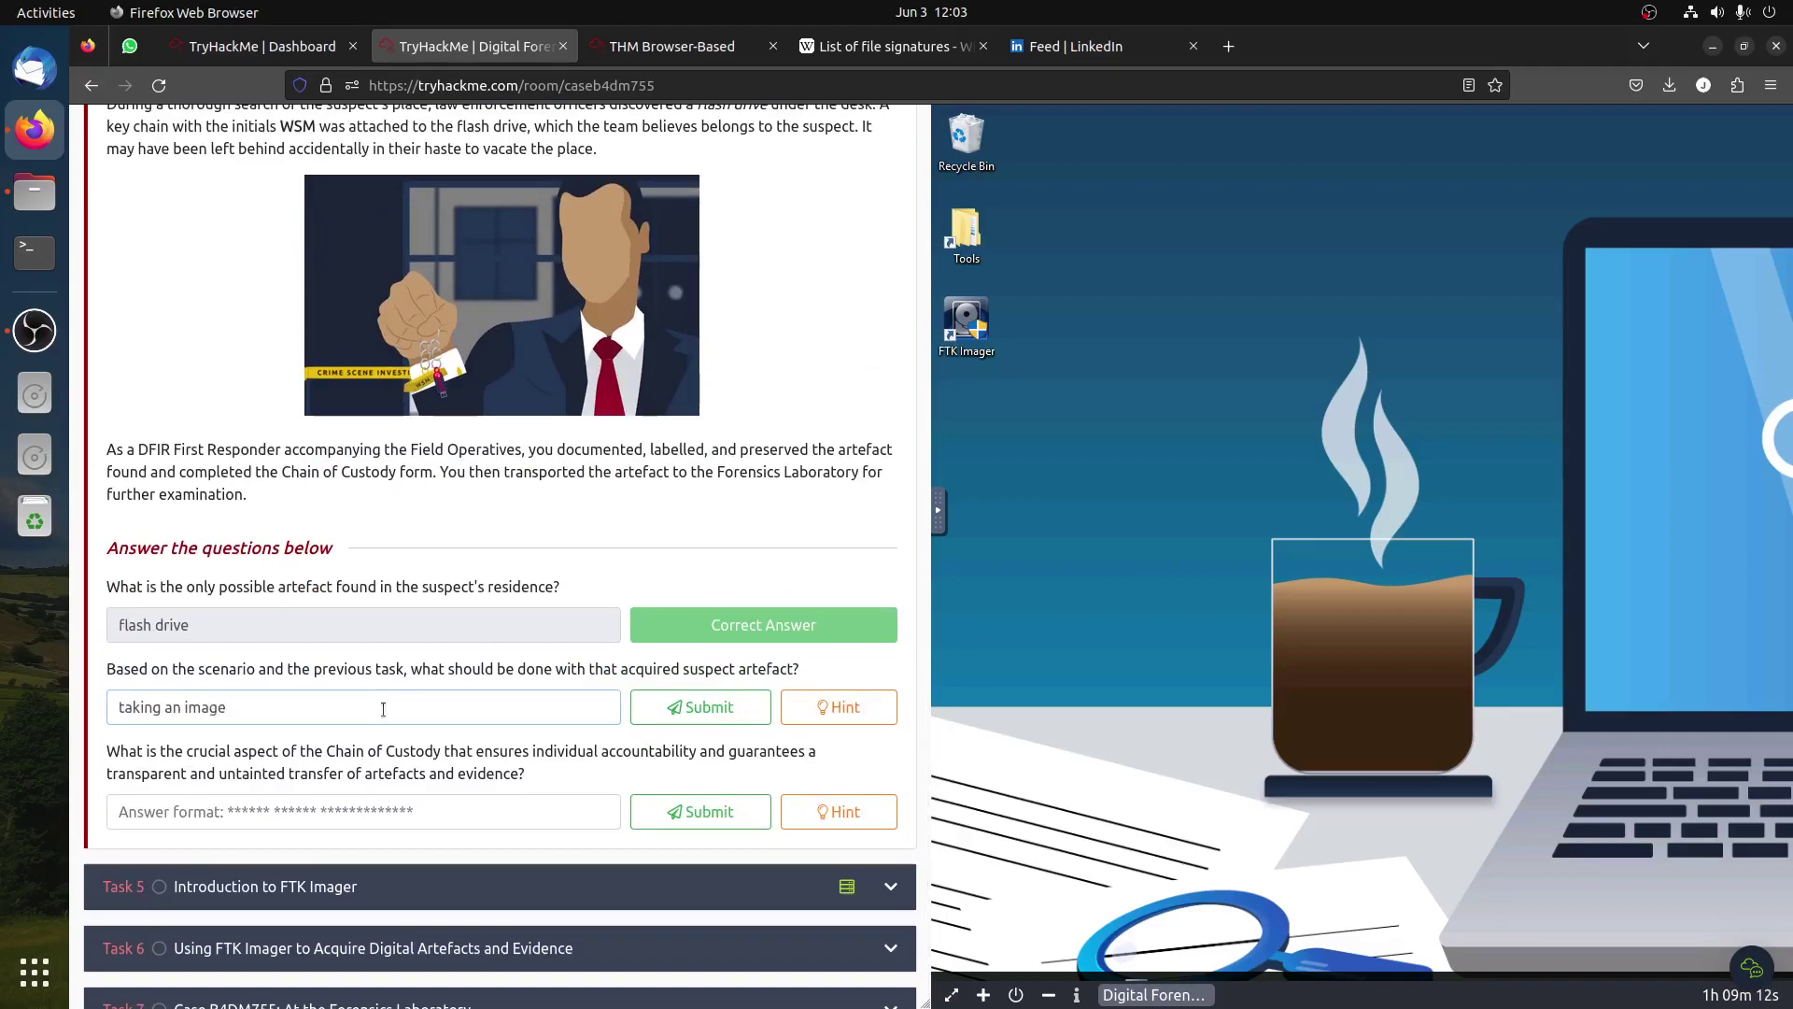
pyautogui.click(715, 707)
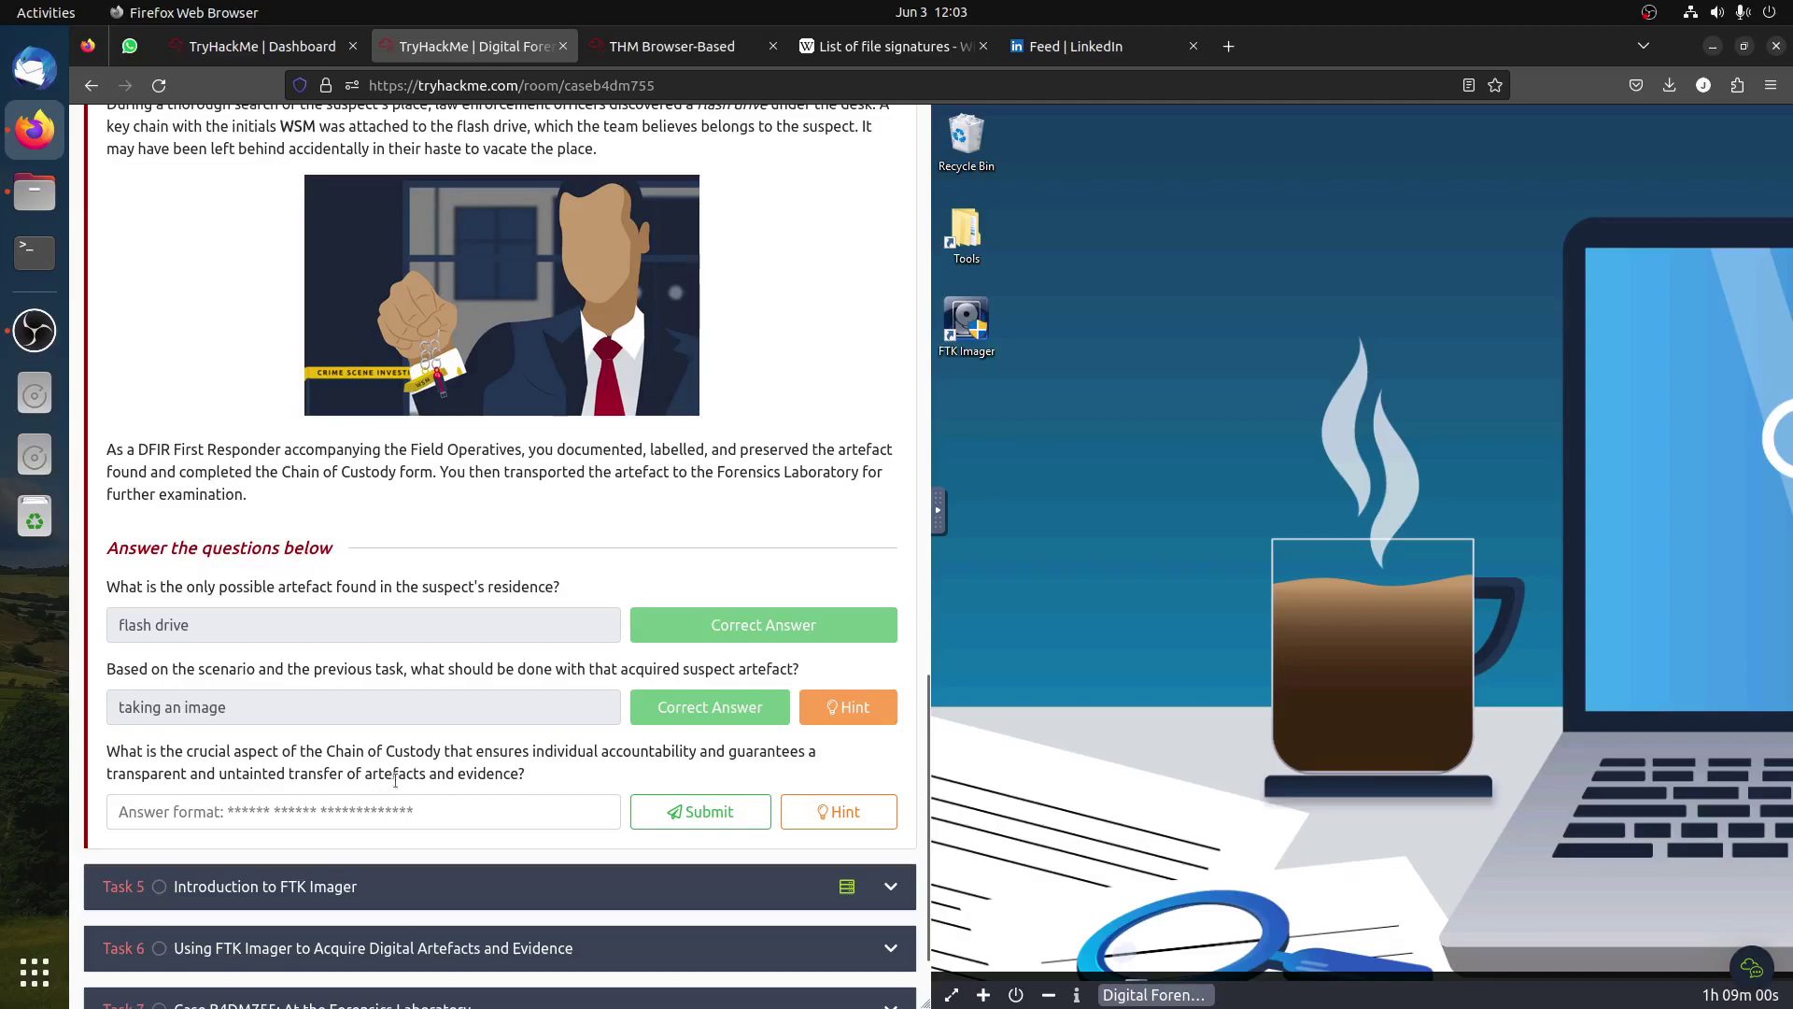
pyautogui.click(831, 807)
# Step: Copy the phrase 'Ensure proper documentation' from Task 3's custody guidelines
pyautogui.click(731, 495)
pyautogui.scroll(5, 731, 505)
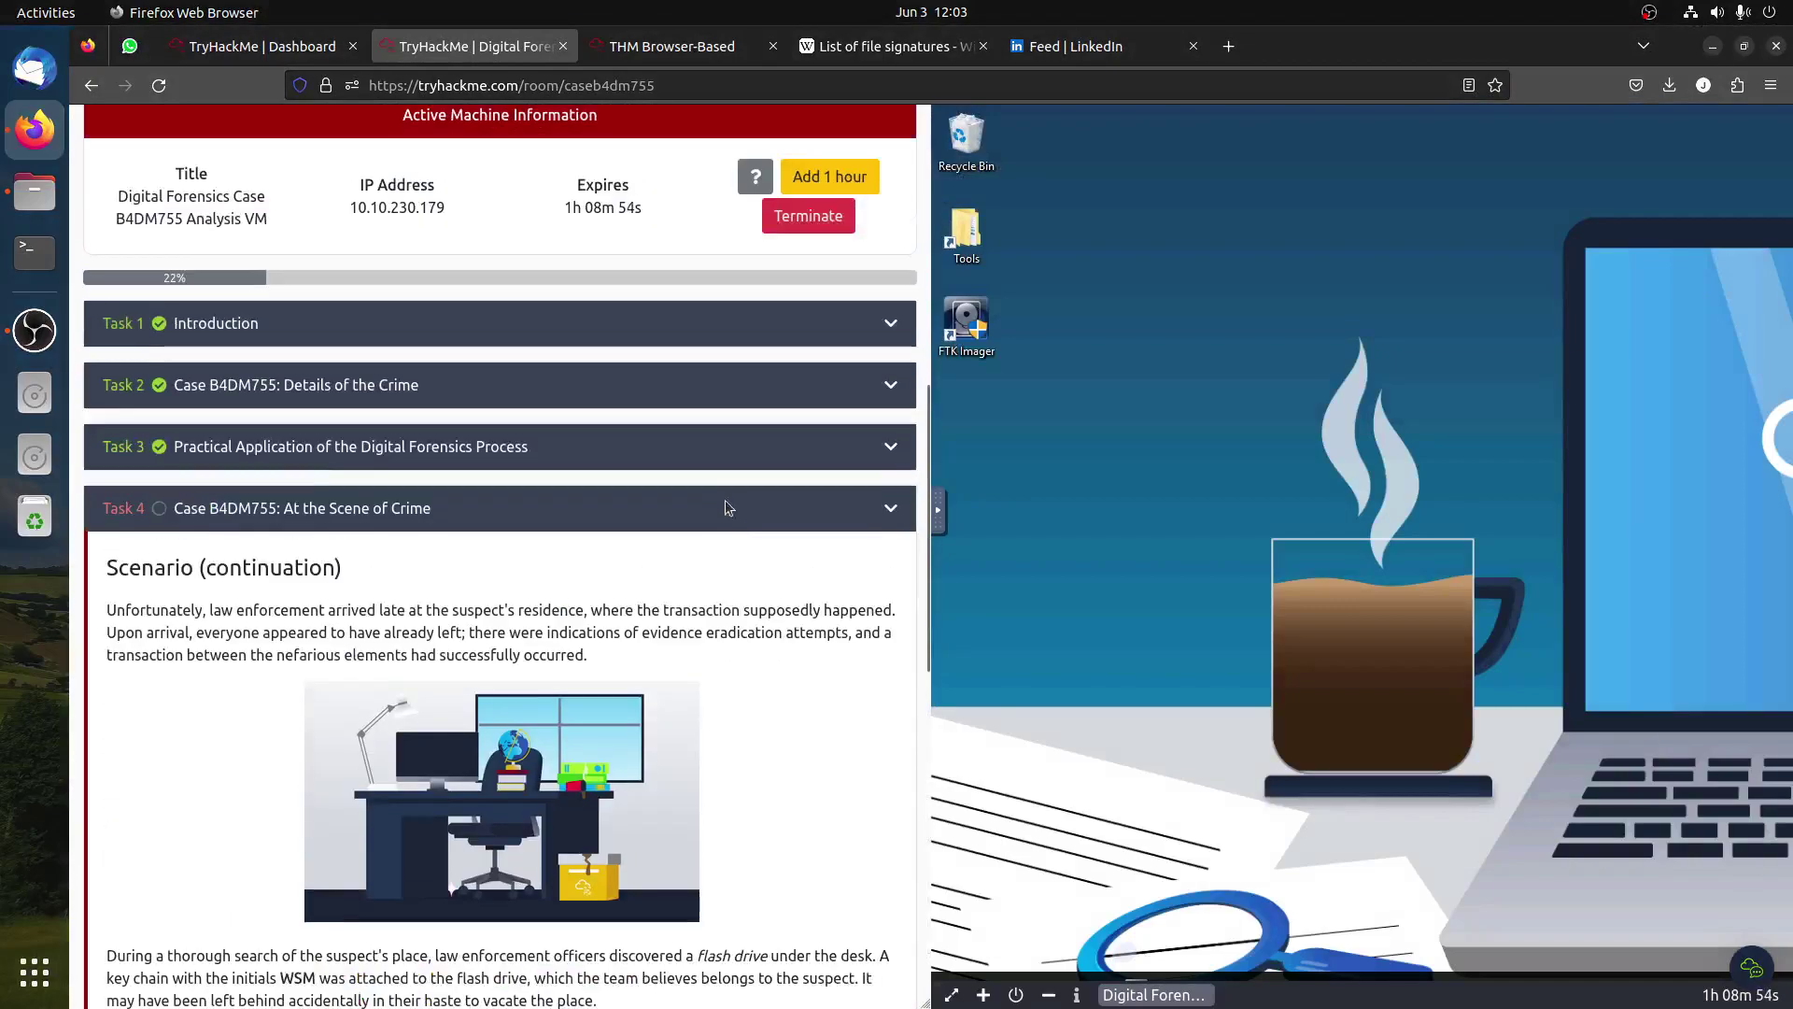
pyautogui.click(345, 447)
pyautogui.scroll(-3, 732, 611)
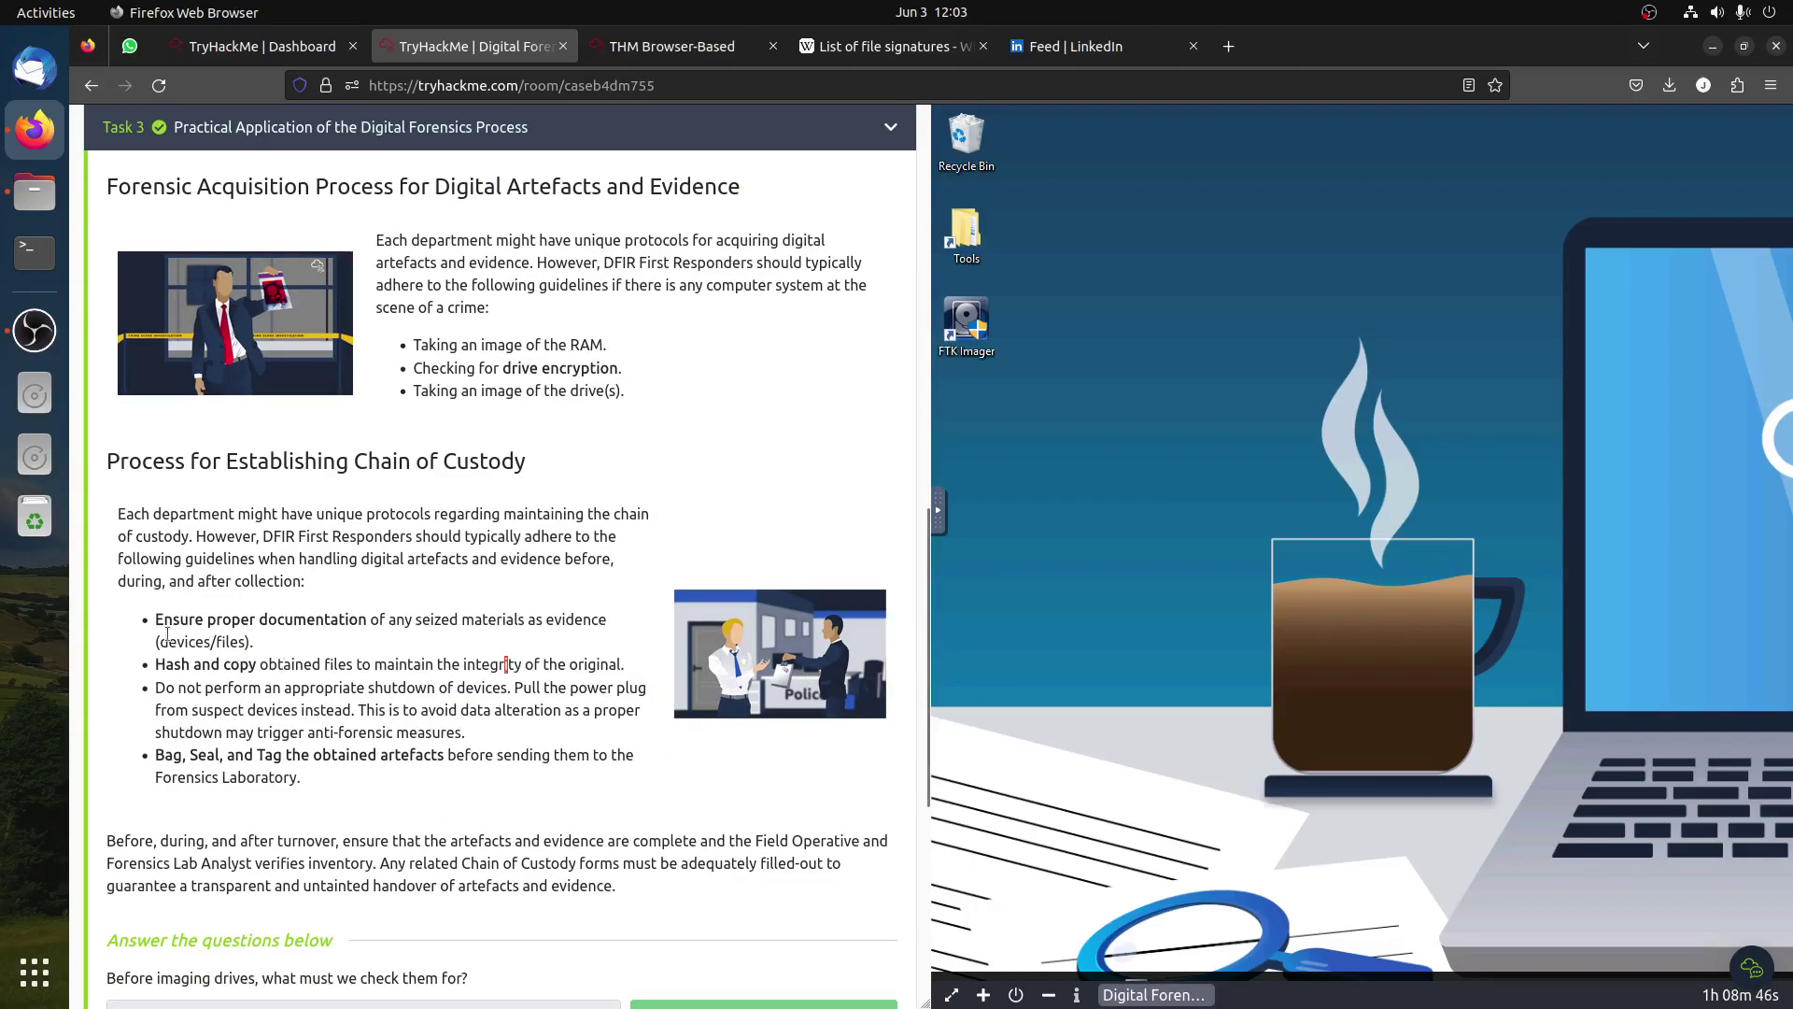
pyautogui.moveTo(155, 620); pyautogui.dragTo(362, 622)
pyautogui.rightClick(365, 620)
pyautogui.click(411, 632)
# Step: Submit 'Ensure proper documentation' as the answer to Task 4's third question
pyautogui.scroll(-7, 504, 710)
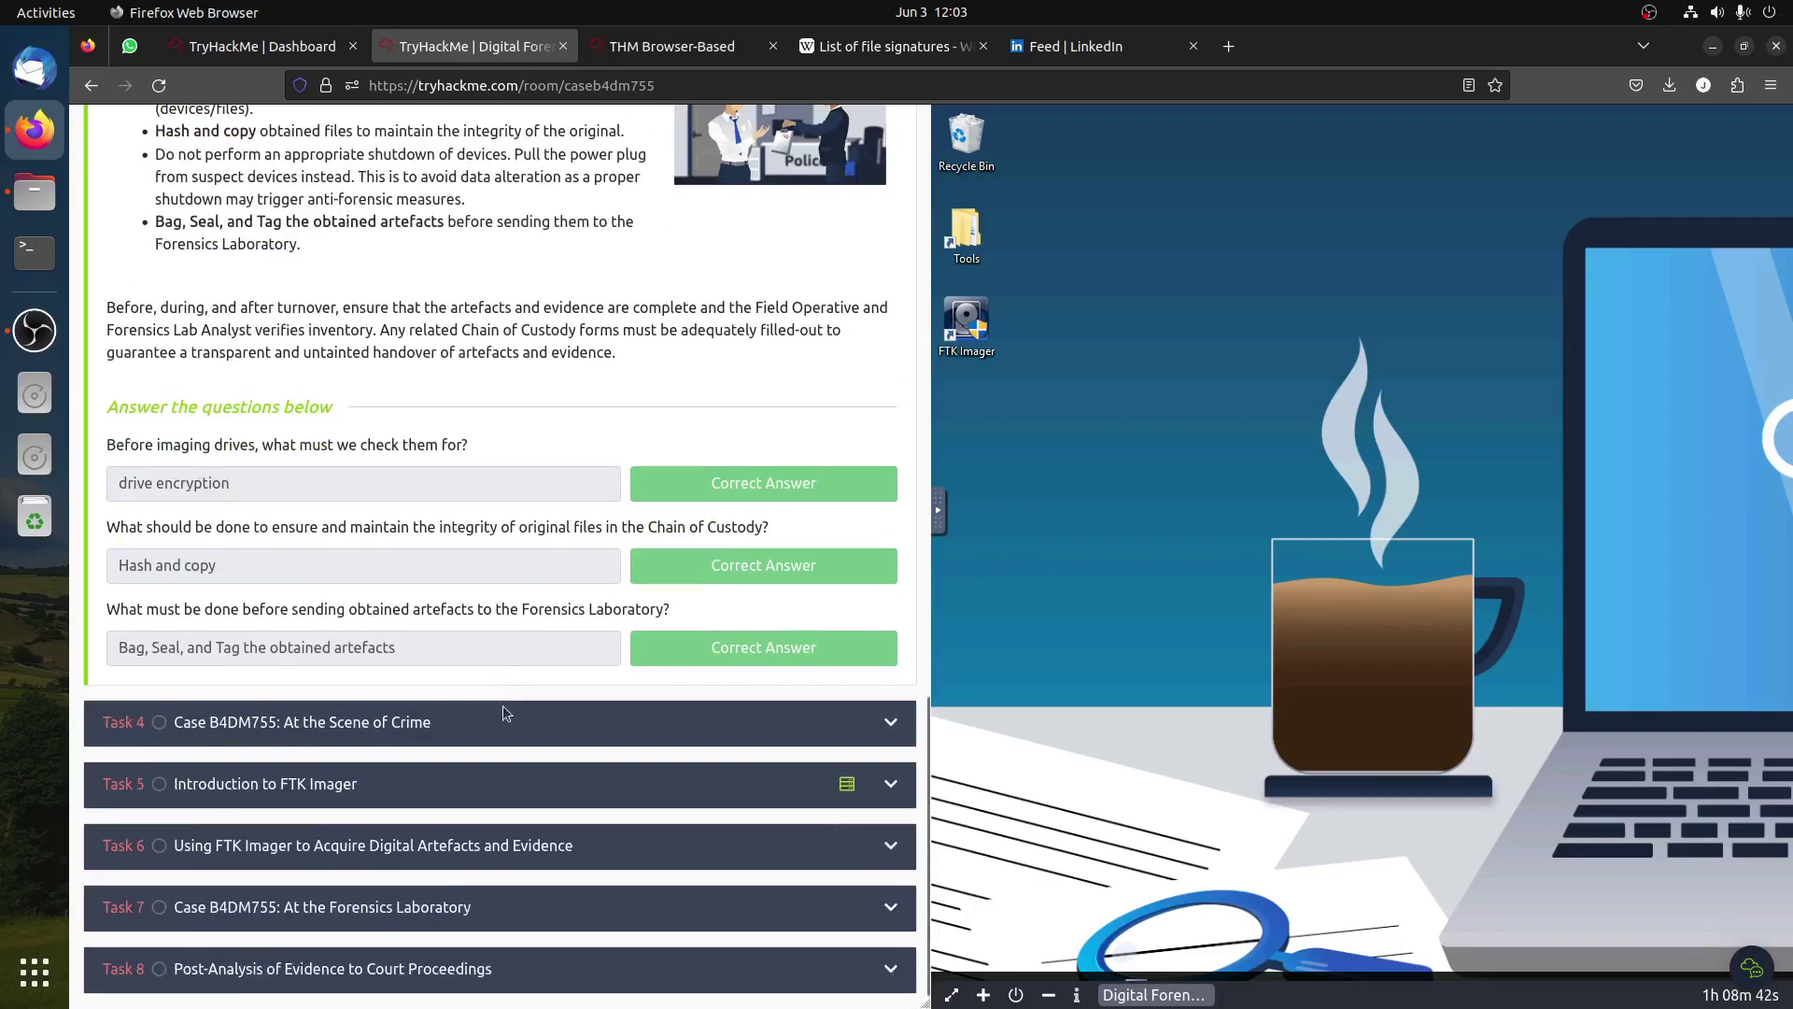
pyautogui.click(392, 725)
pyautogui.click(393, 824)
pyautogui.hotkey('ctrl', 'v')
pyautogui.click(672, 826)
pyautogui.click(457, 899)
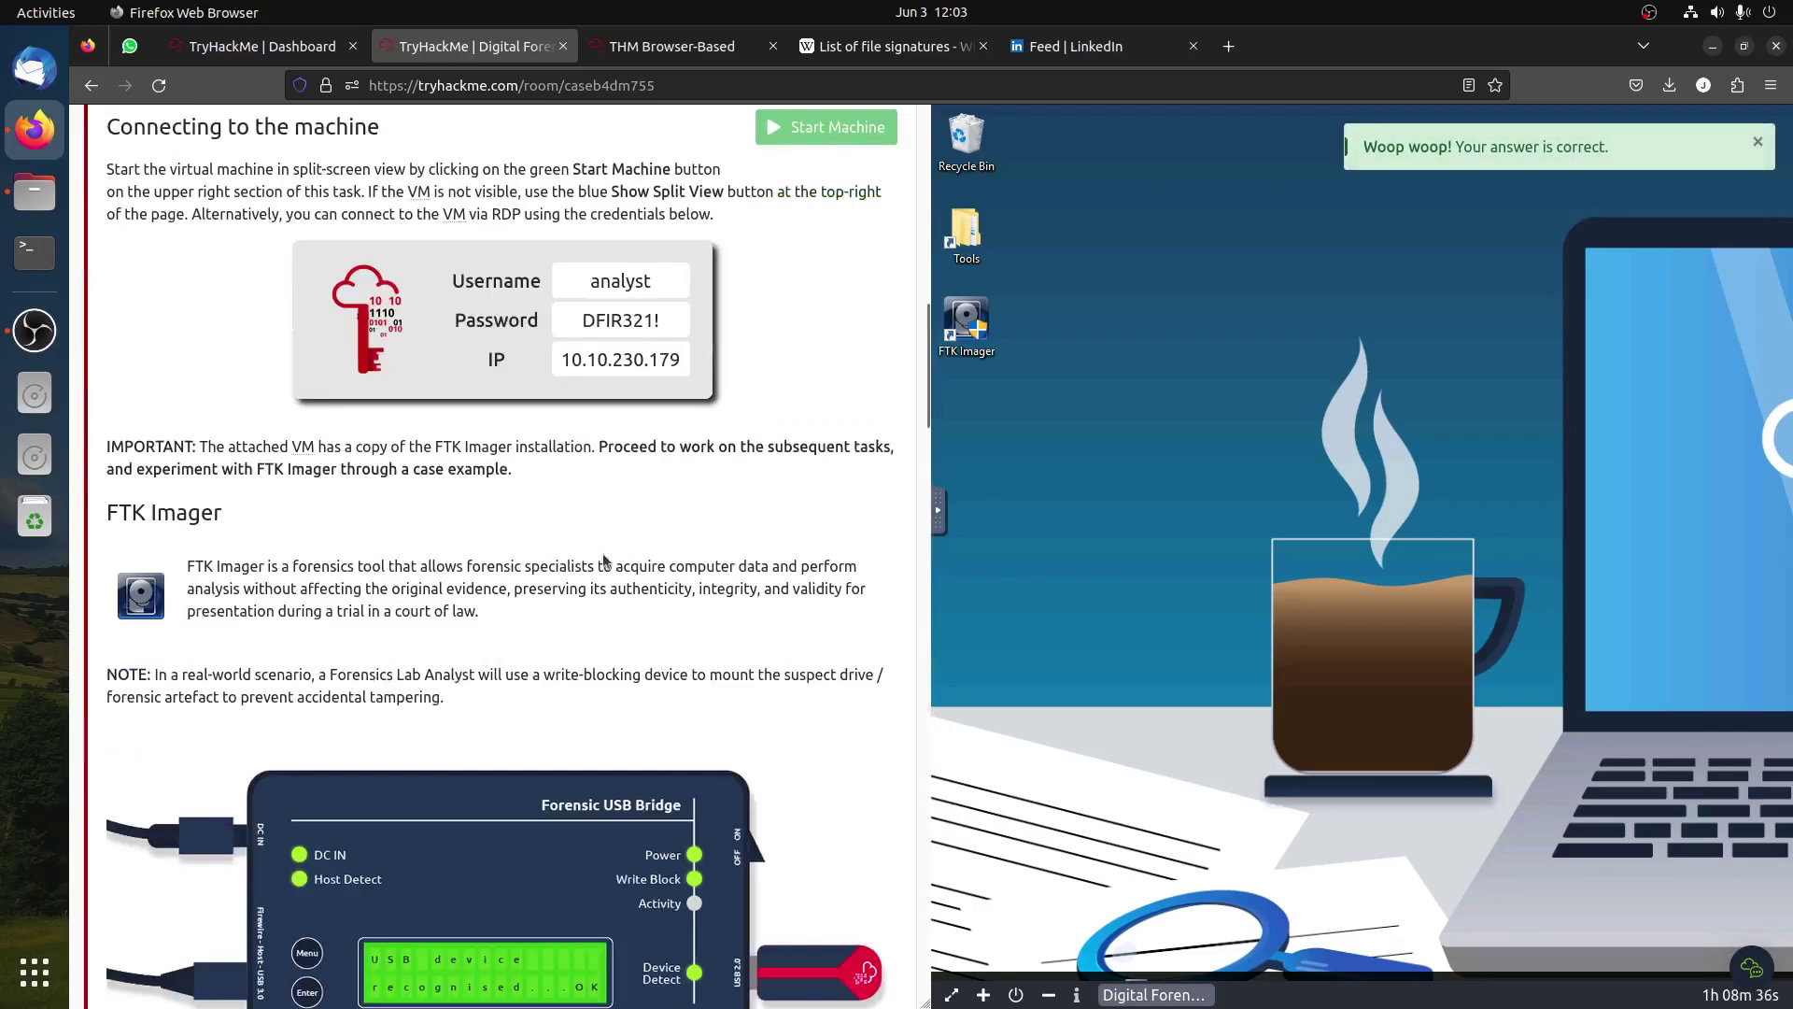
pyautogui.scroll(-2, 603, 564)
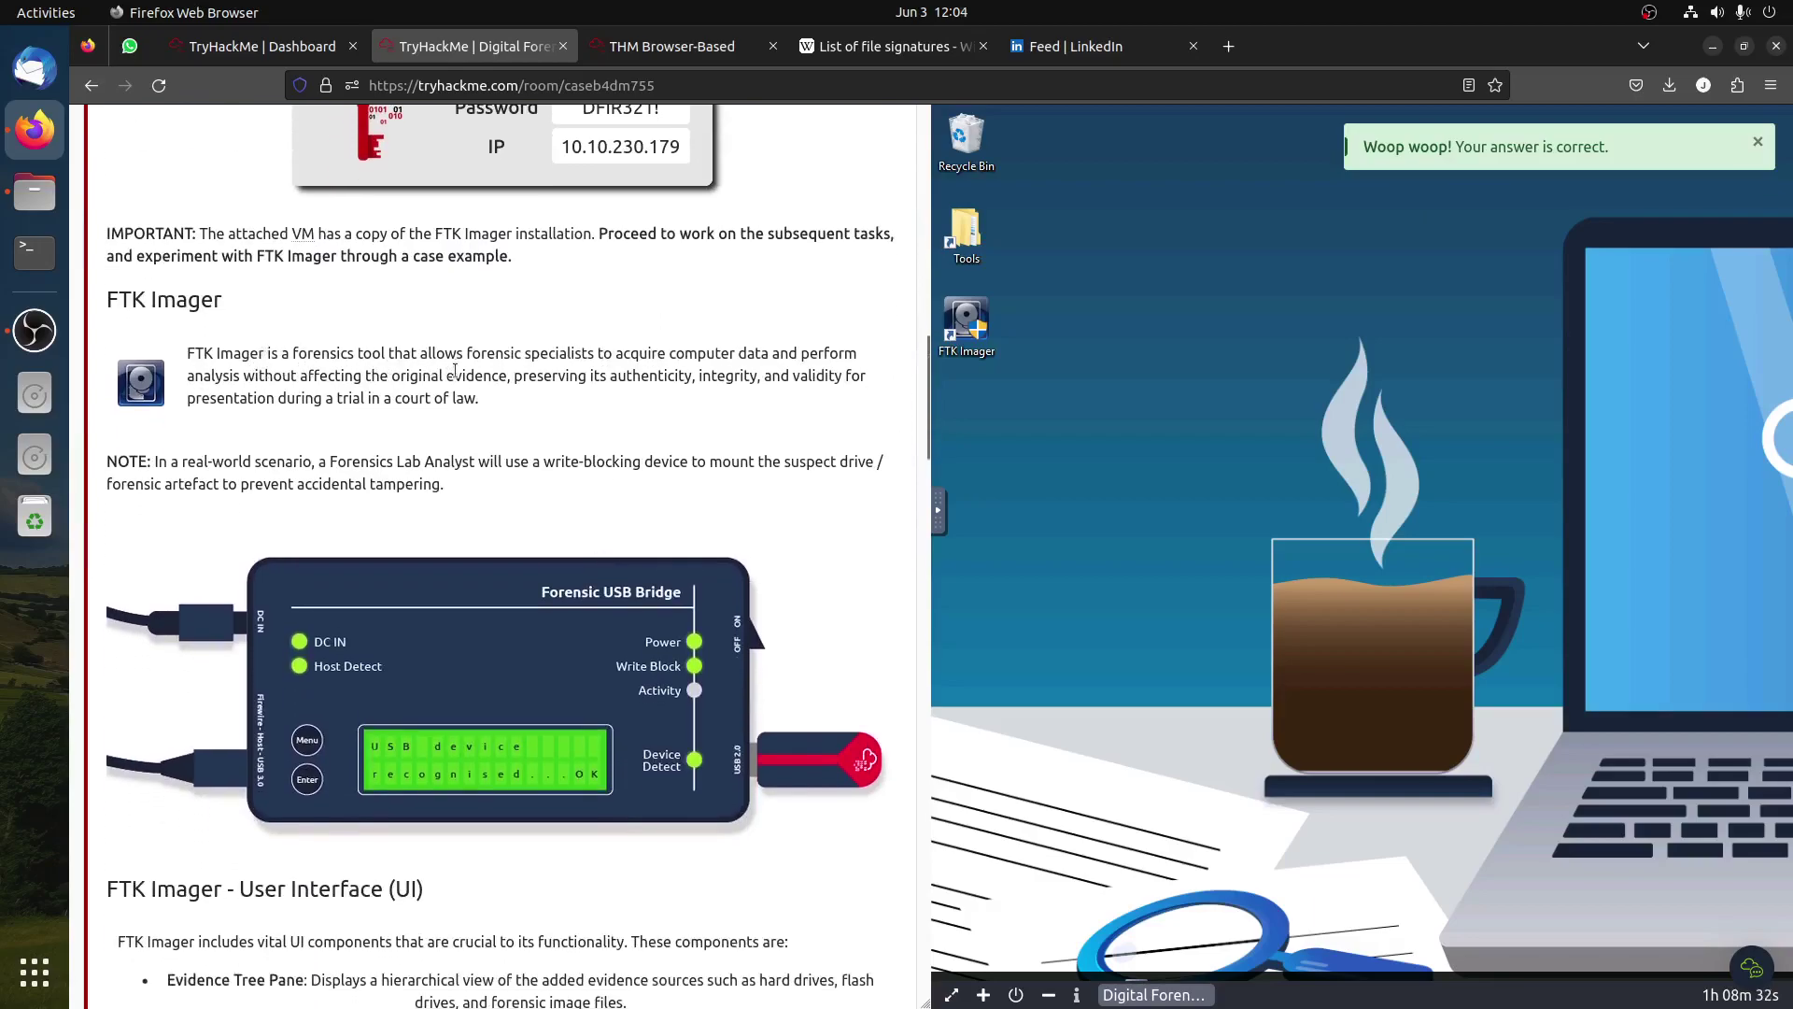
pyautogui.moveTo(155, 462); pyautogui.dragTo(566, 498)
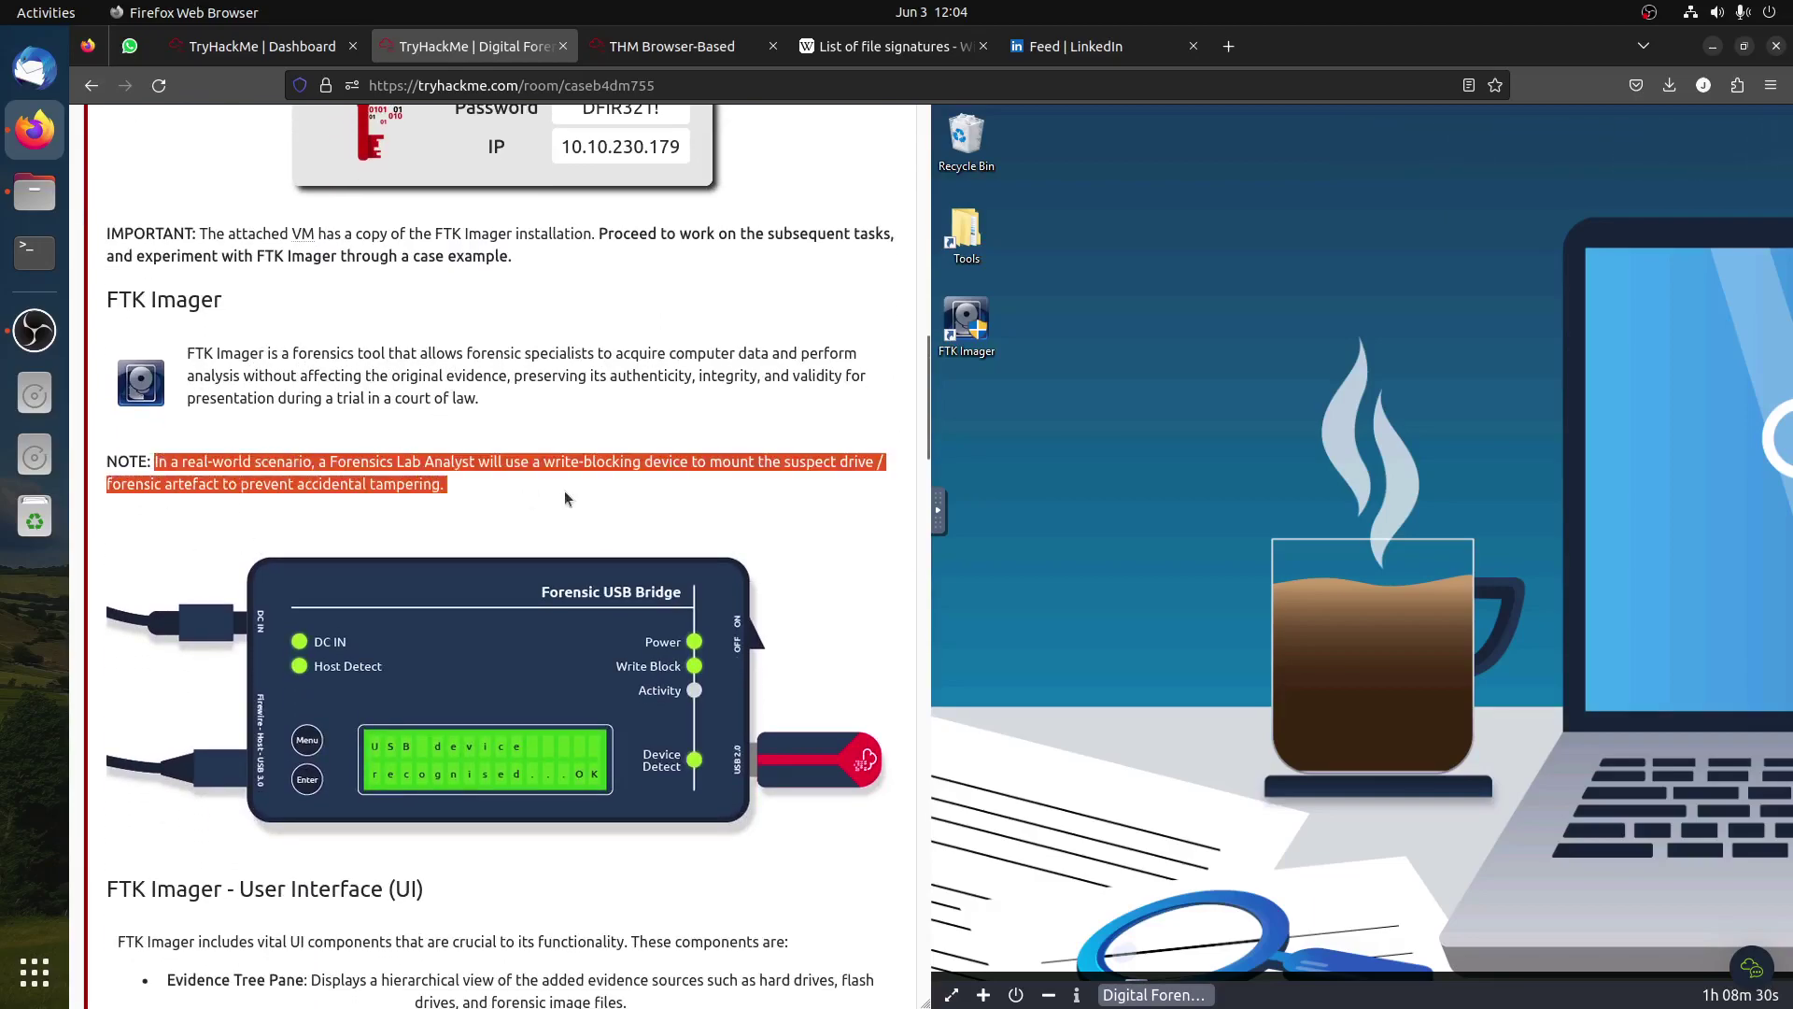
pyautogui.click(566, 498)
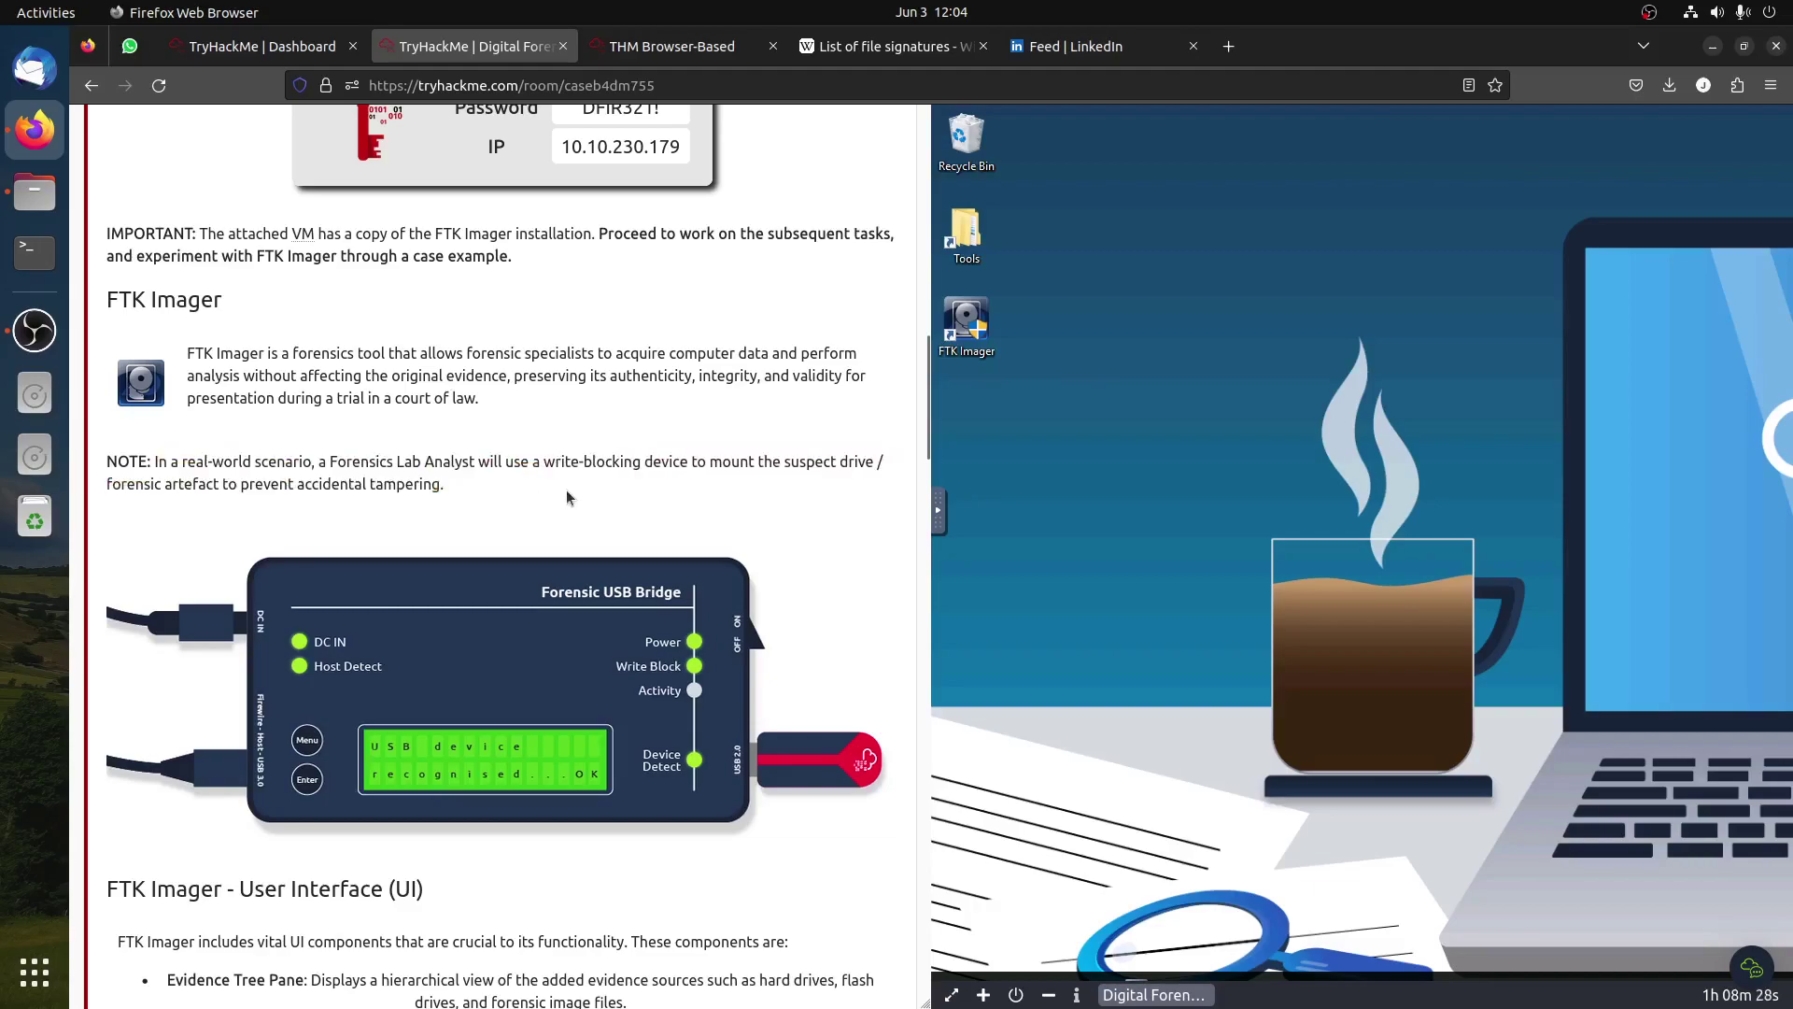
pyautogui.moveTo(555, 463); pyautogui.dragTo(697, 469)
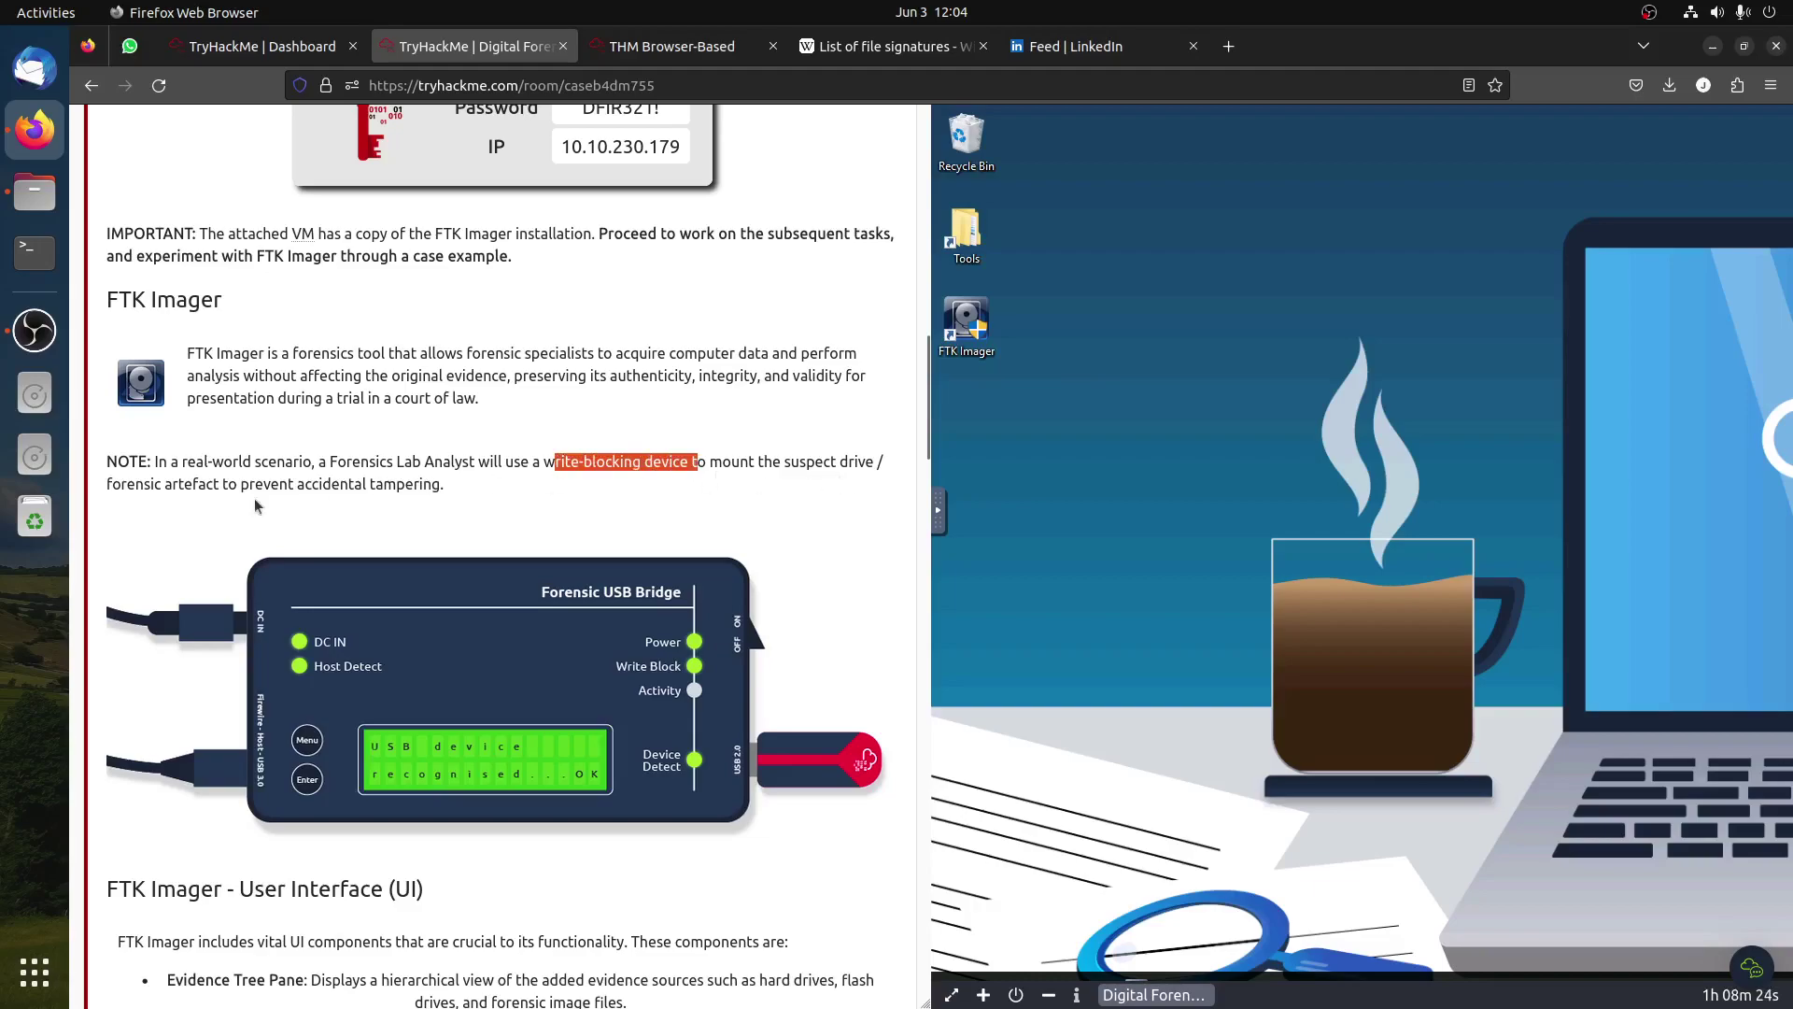
pyautogui.moveTo(297, 484); pyautogui.dragTo(478, 483)
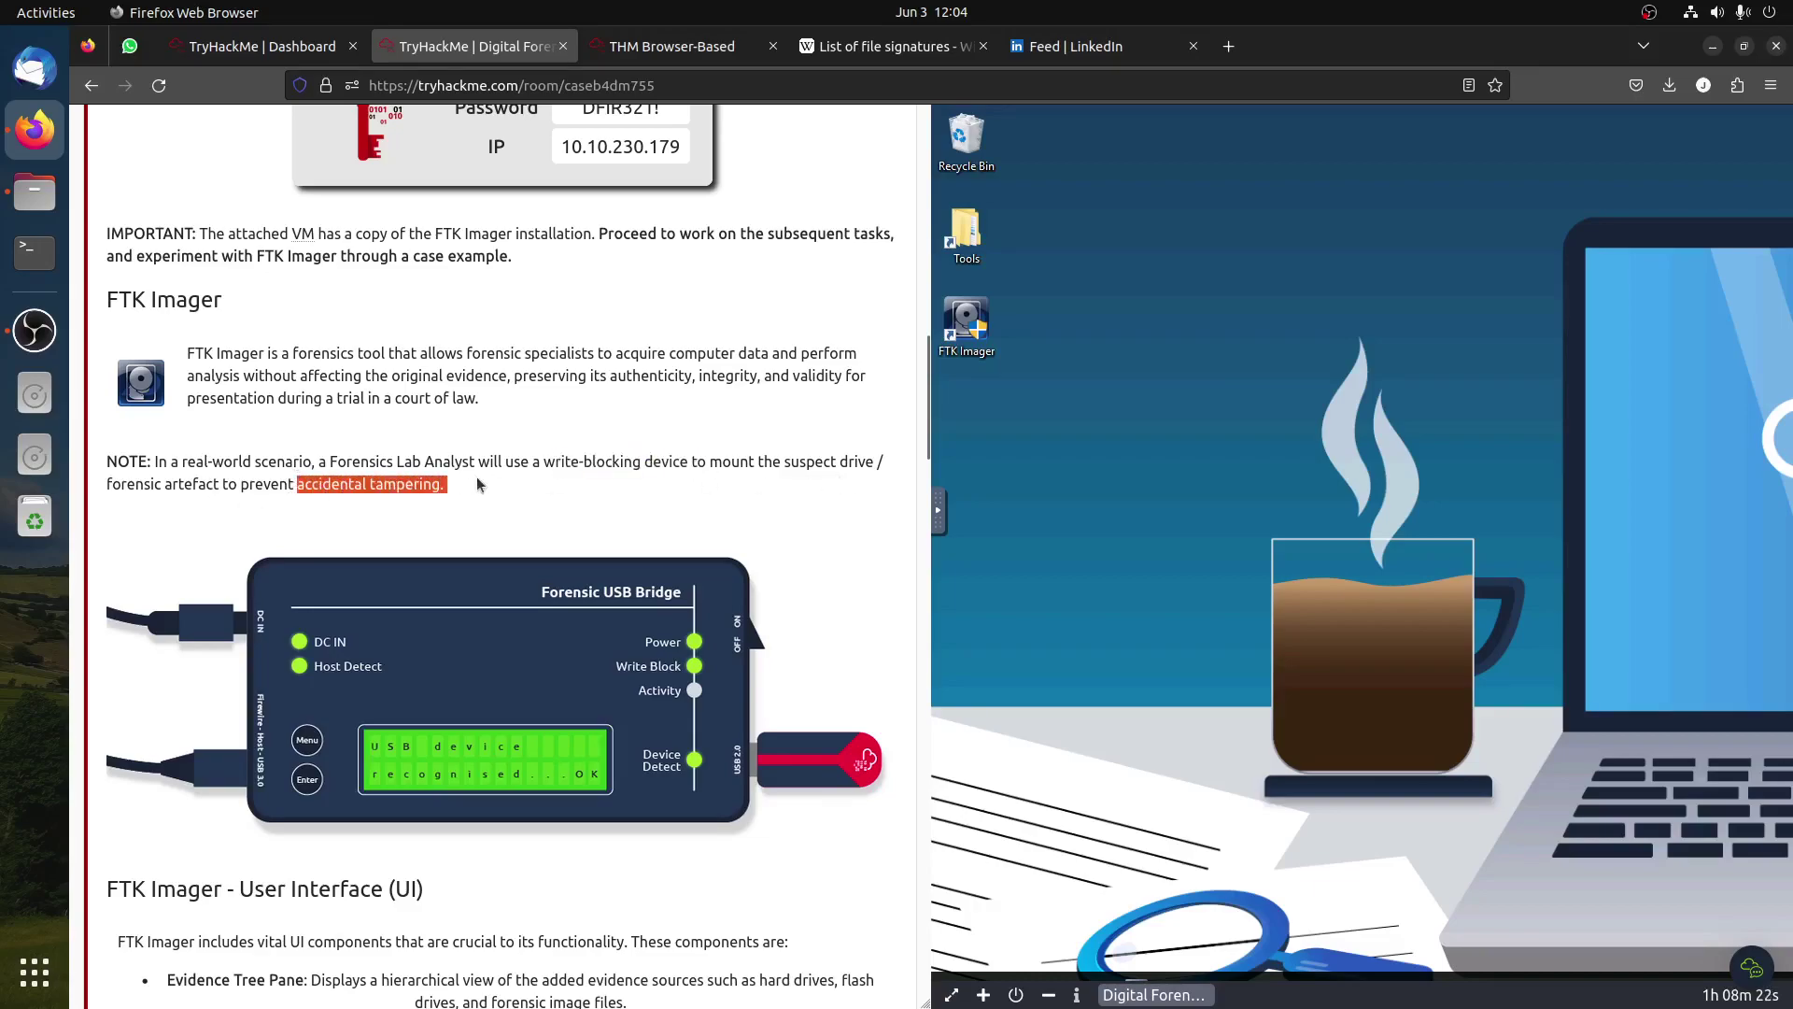
pyautogui.scroll(-5, 579, 542)
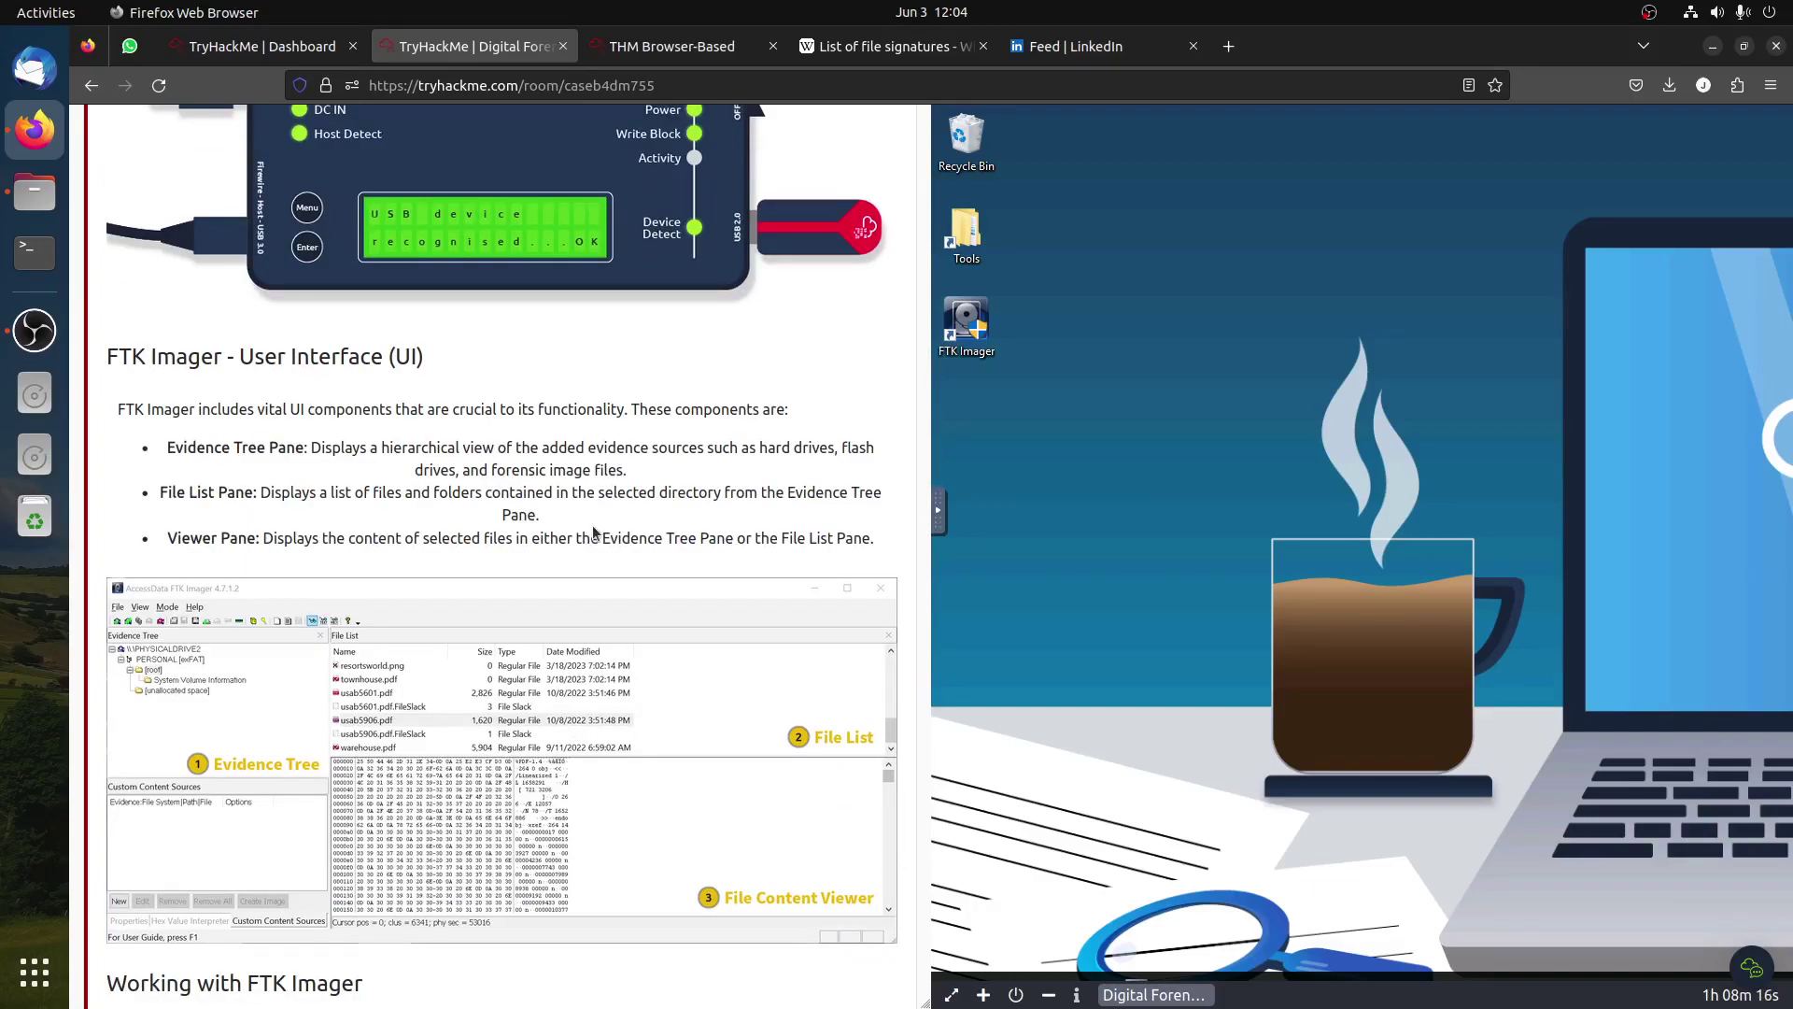
pyautogui.scroll(-1, 594, 531)
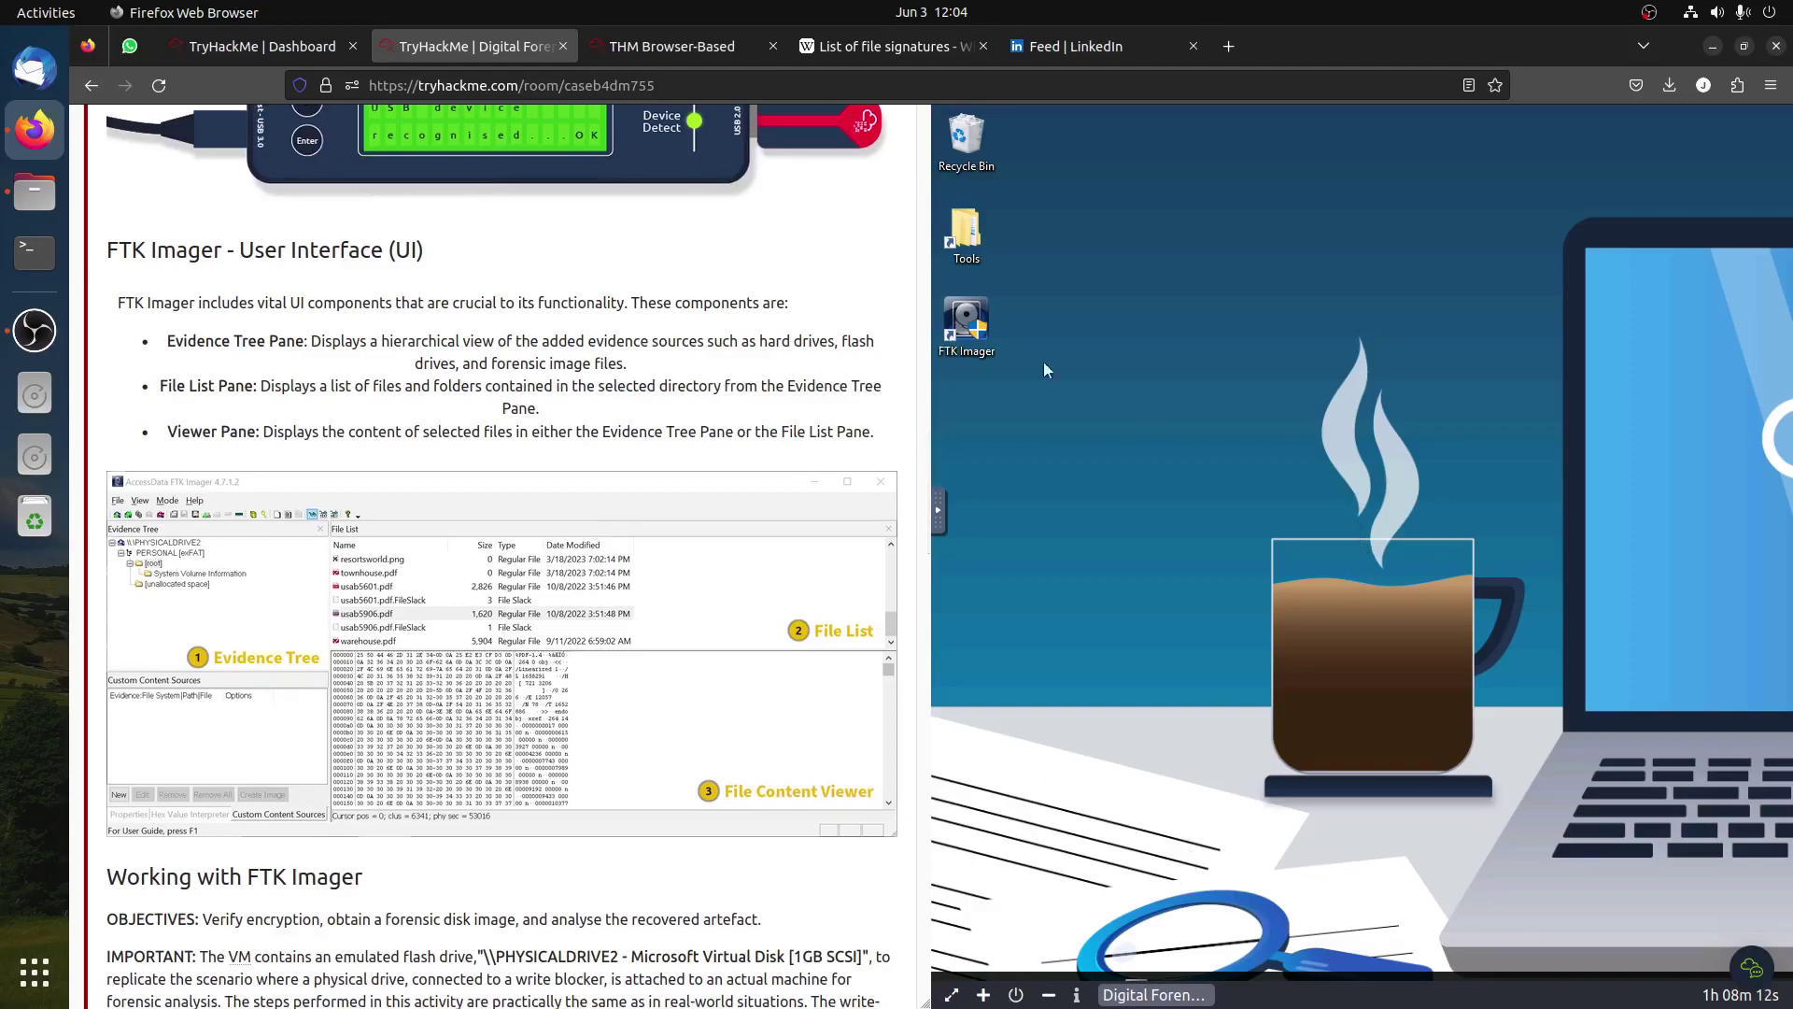
# Step: Launch FTK Imager on the VM with admin rights and mark the start-the-VM question Completed
pyautogui.doubleClick(975, 316)
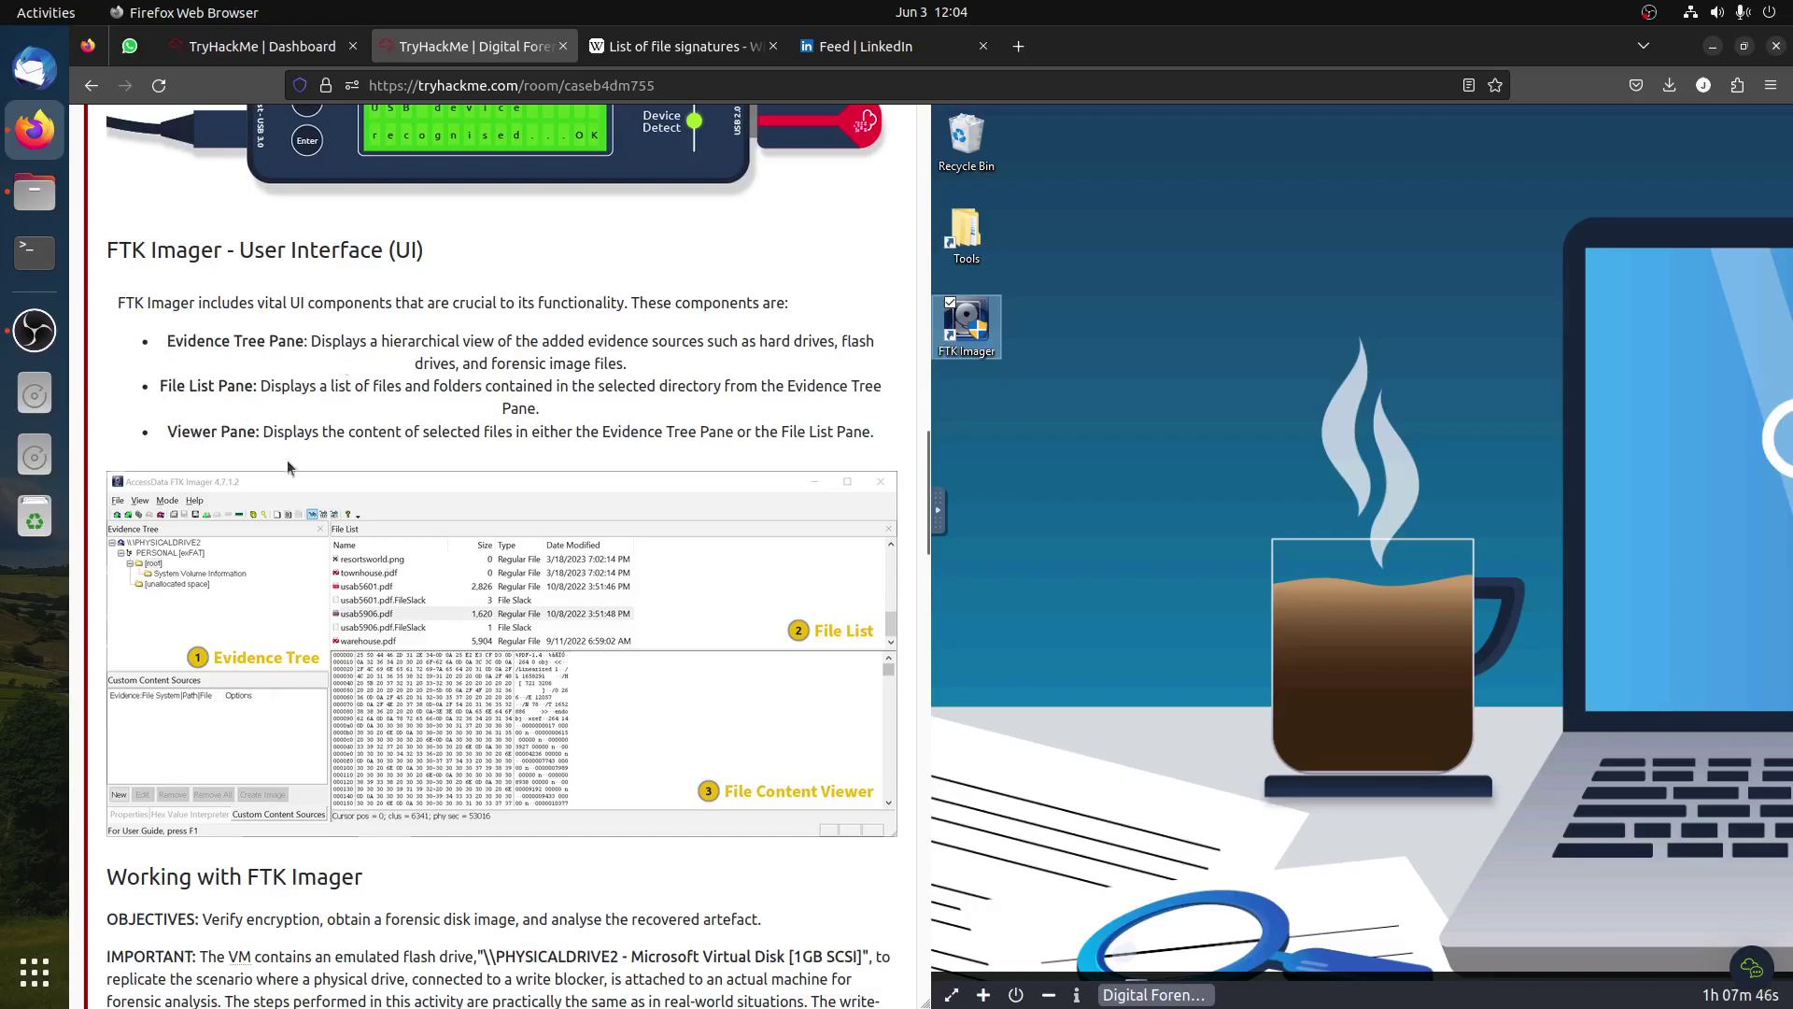
pyautogui.scroll(-5, 356, 488)
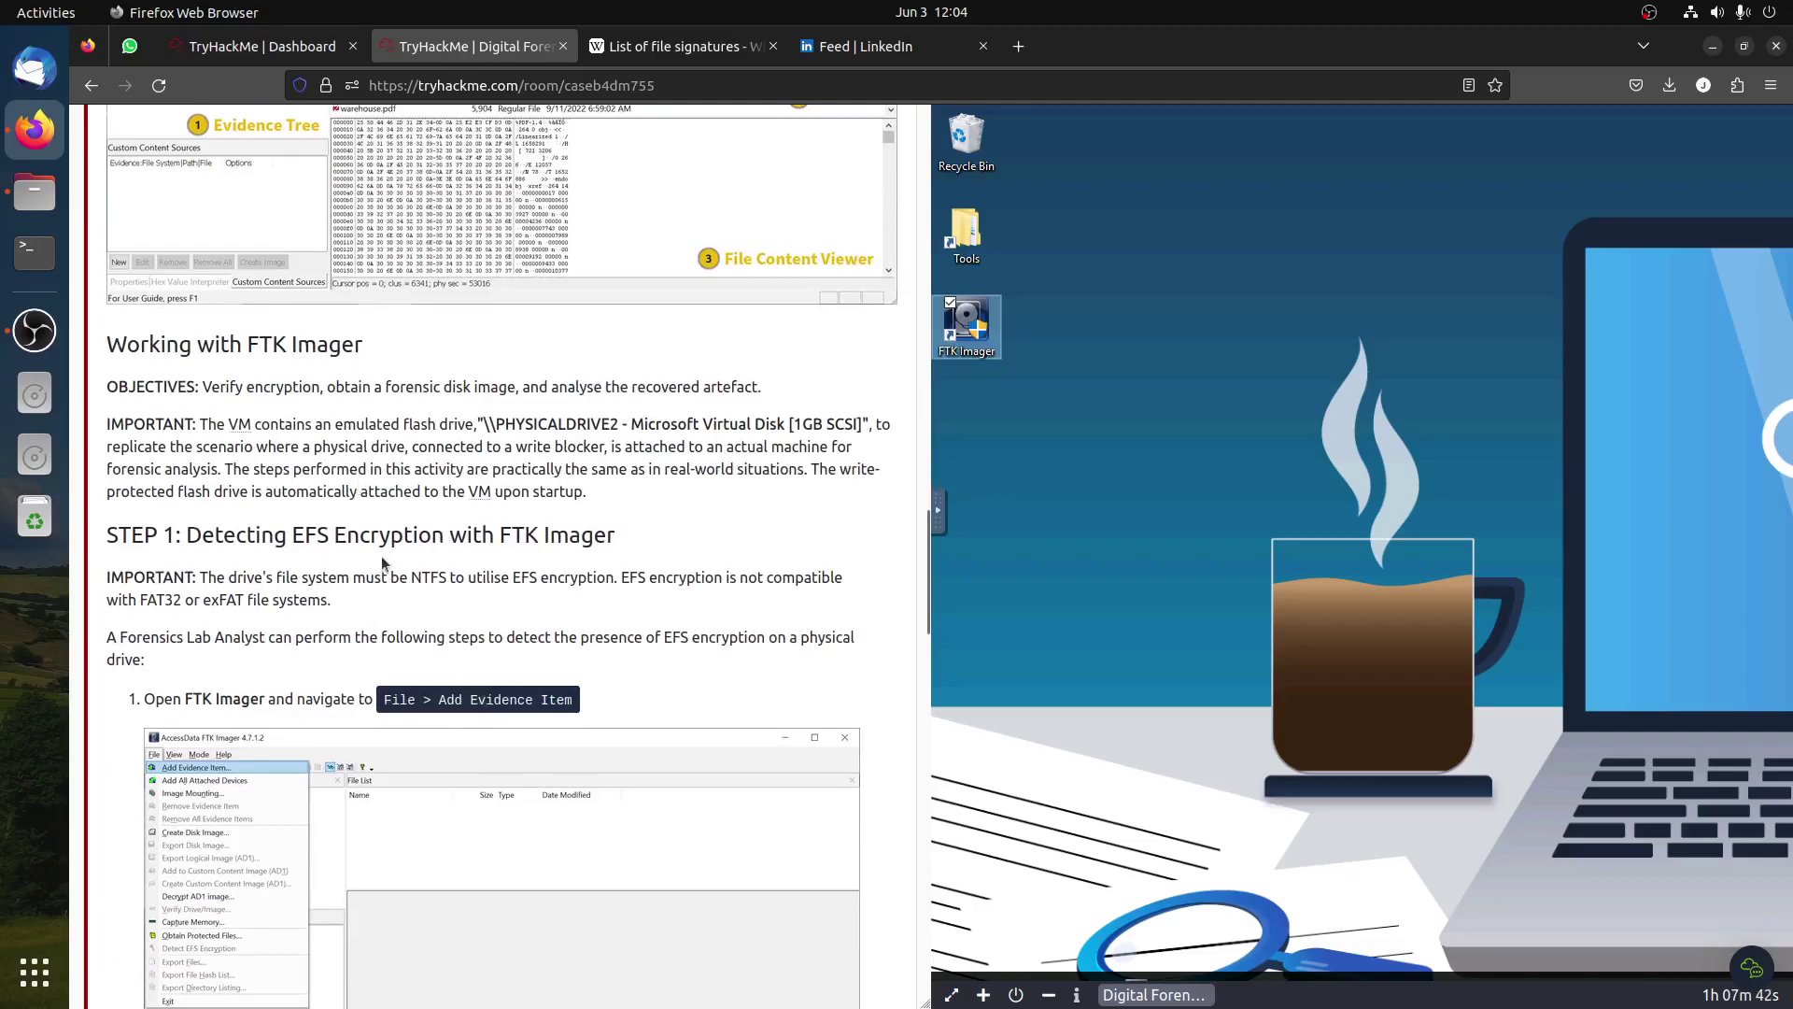
pyautogui.scroll(-20, 381, 562)
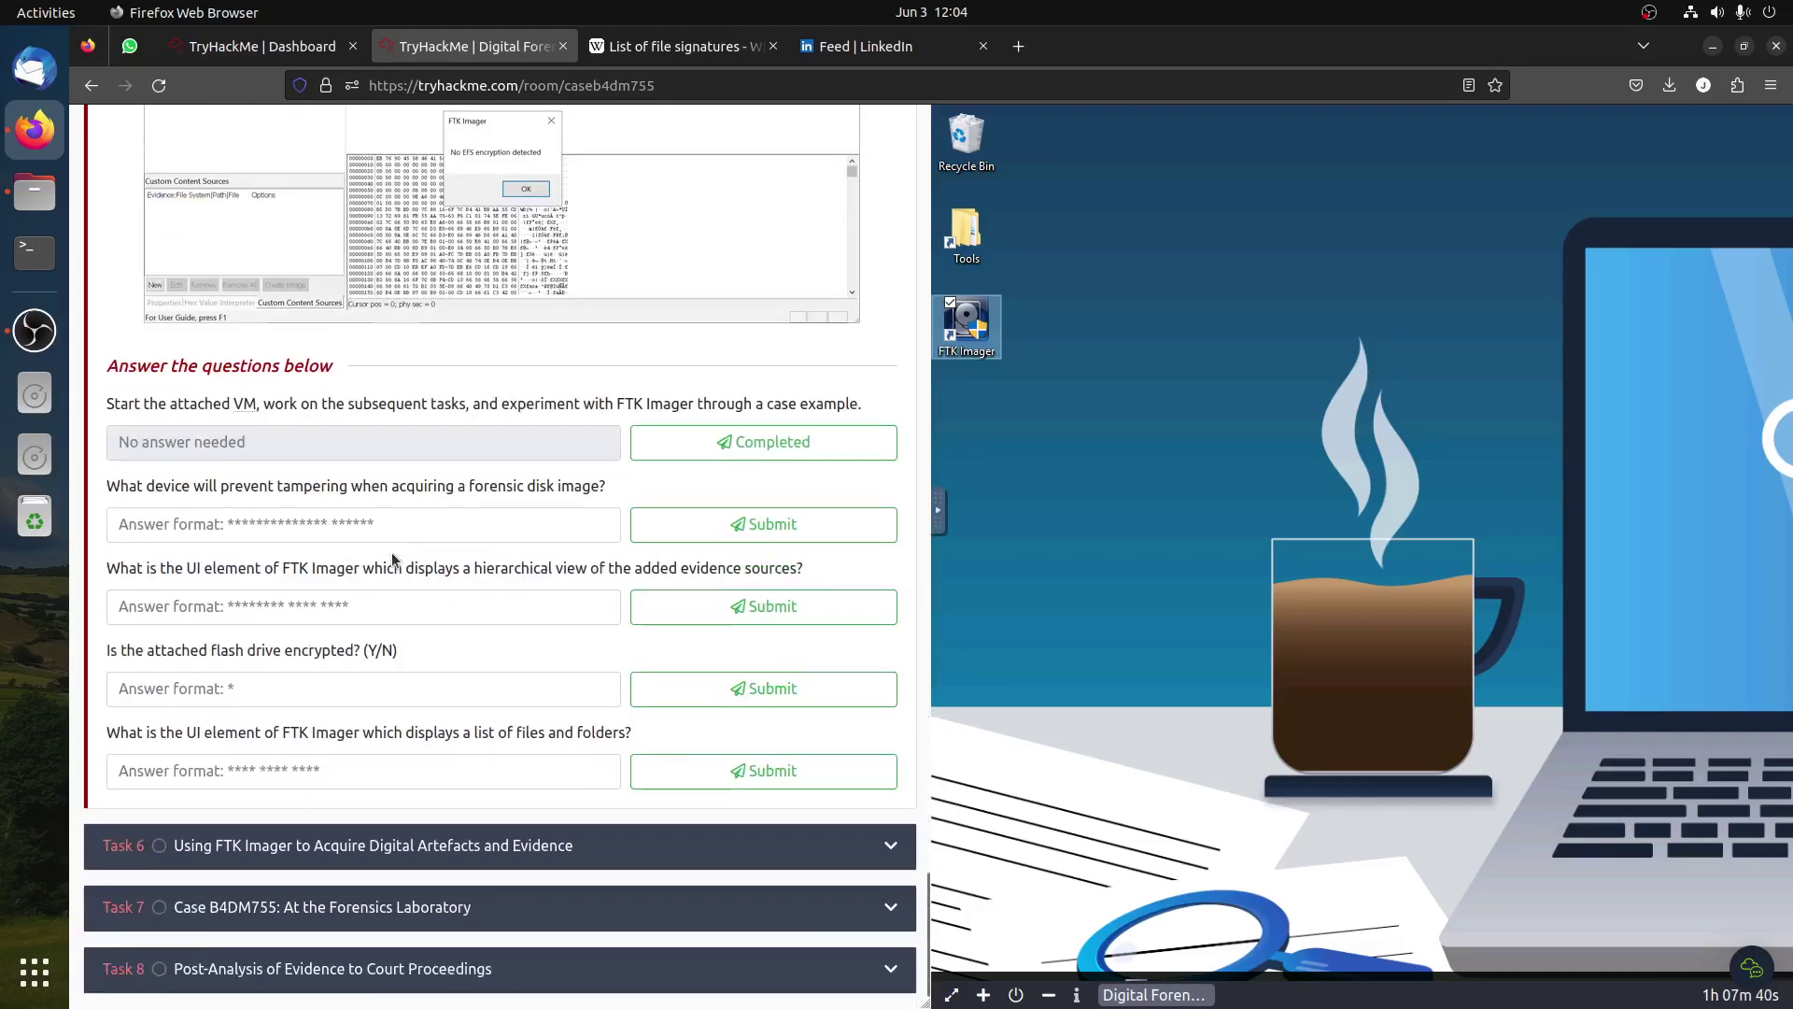
pyautogui.click(763, 442)
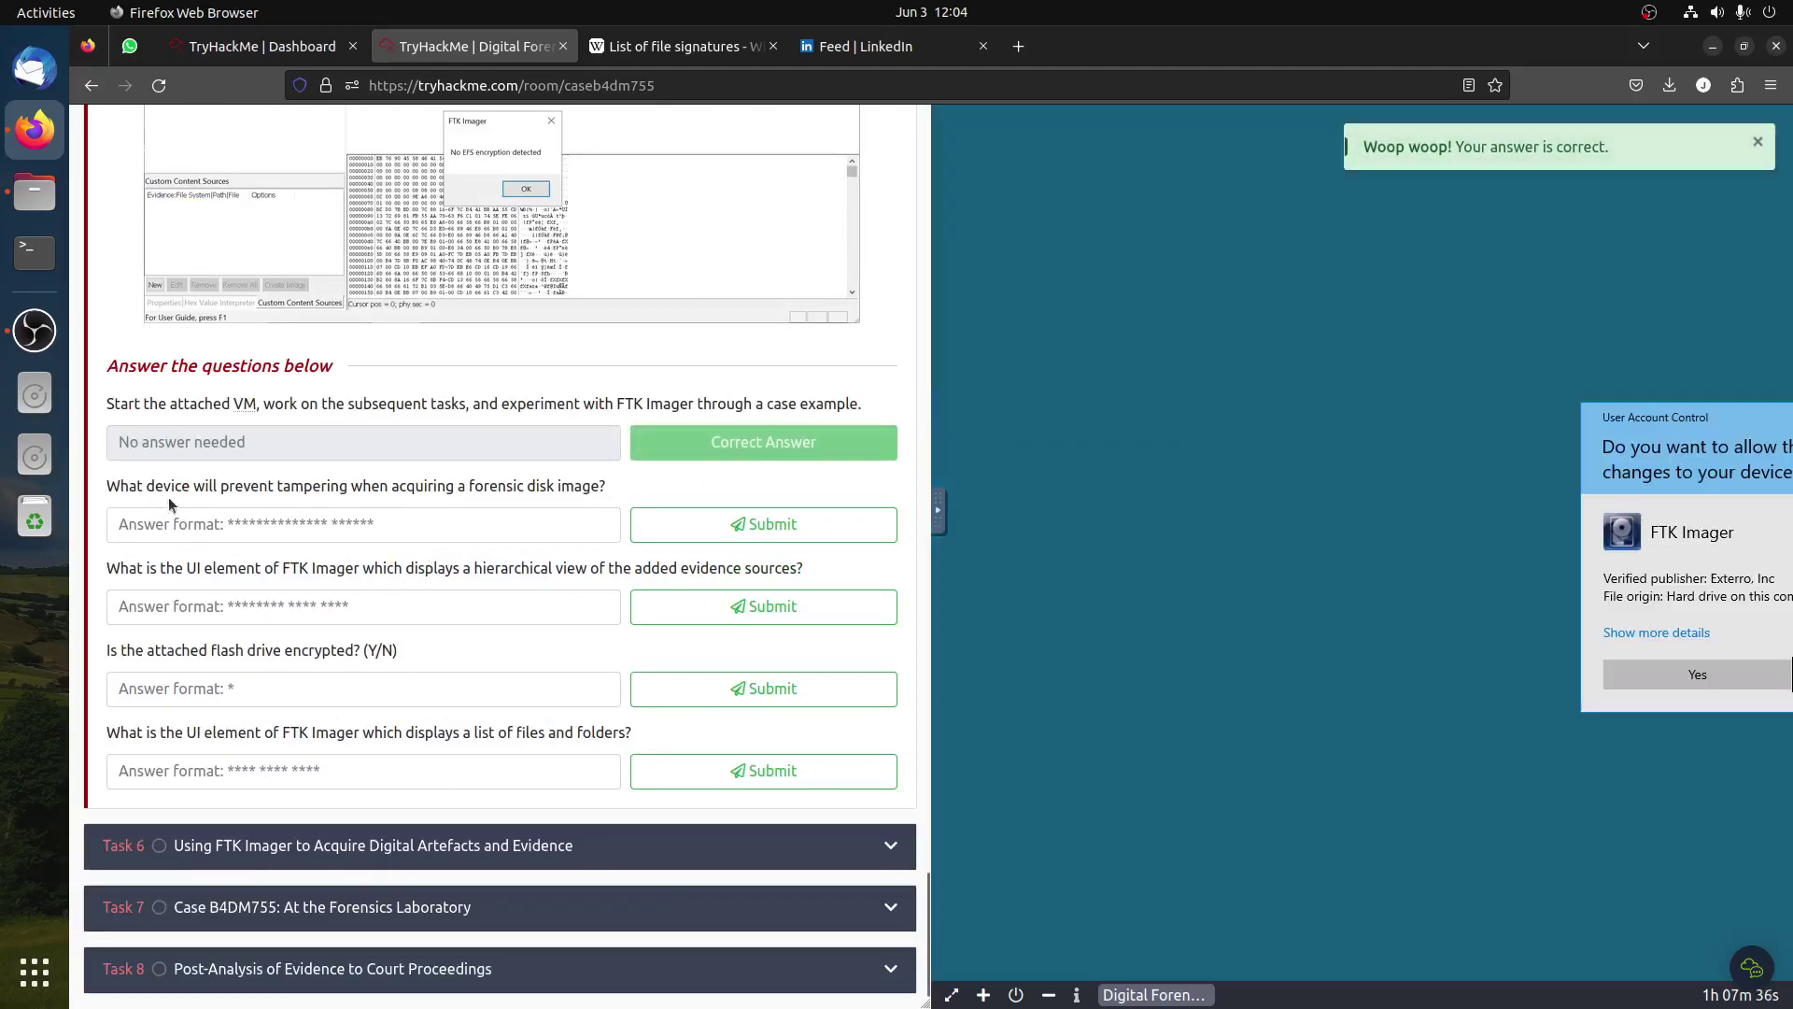
pyautogui.click(1668, 675)
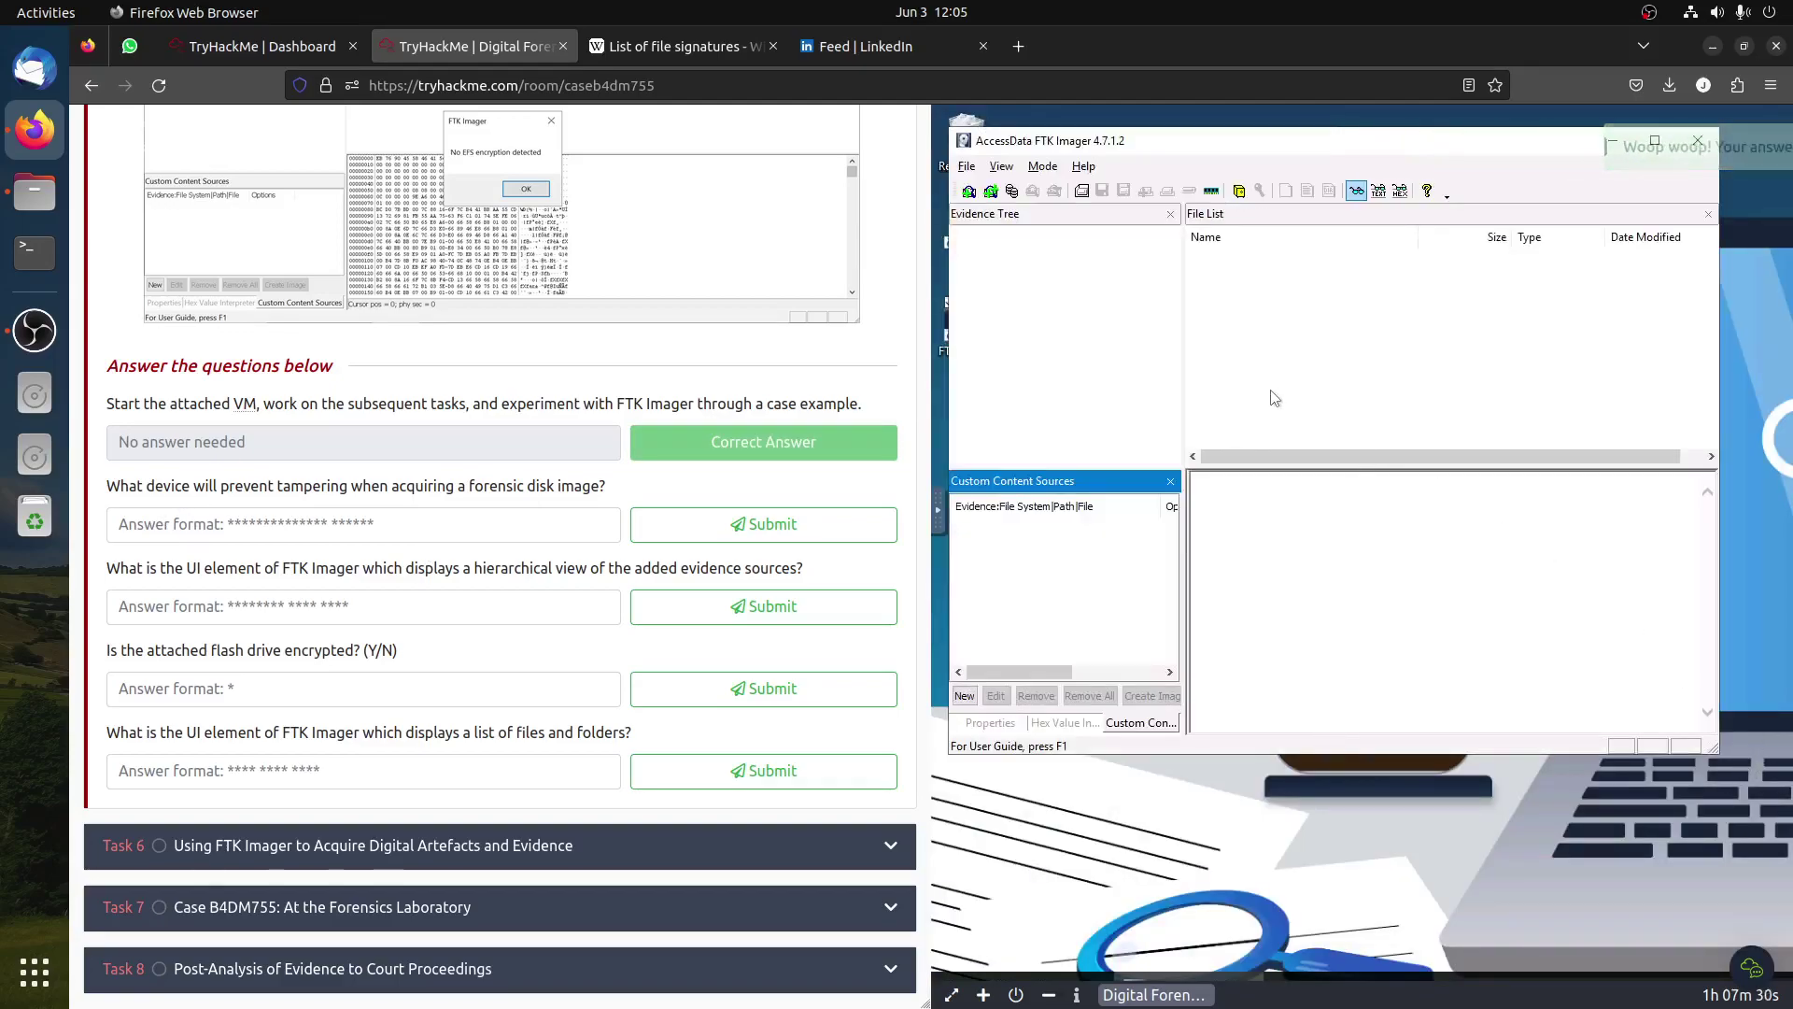
# Step: Add the Microsoft Virtual Disk (PHYSICALDRIVE2) as a Physical Drive evidence item
pyautogui.scroll(15, 696, 397)
pyautogui.scroll(10, 672, 308)
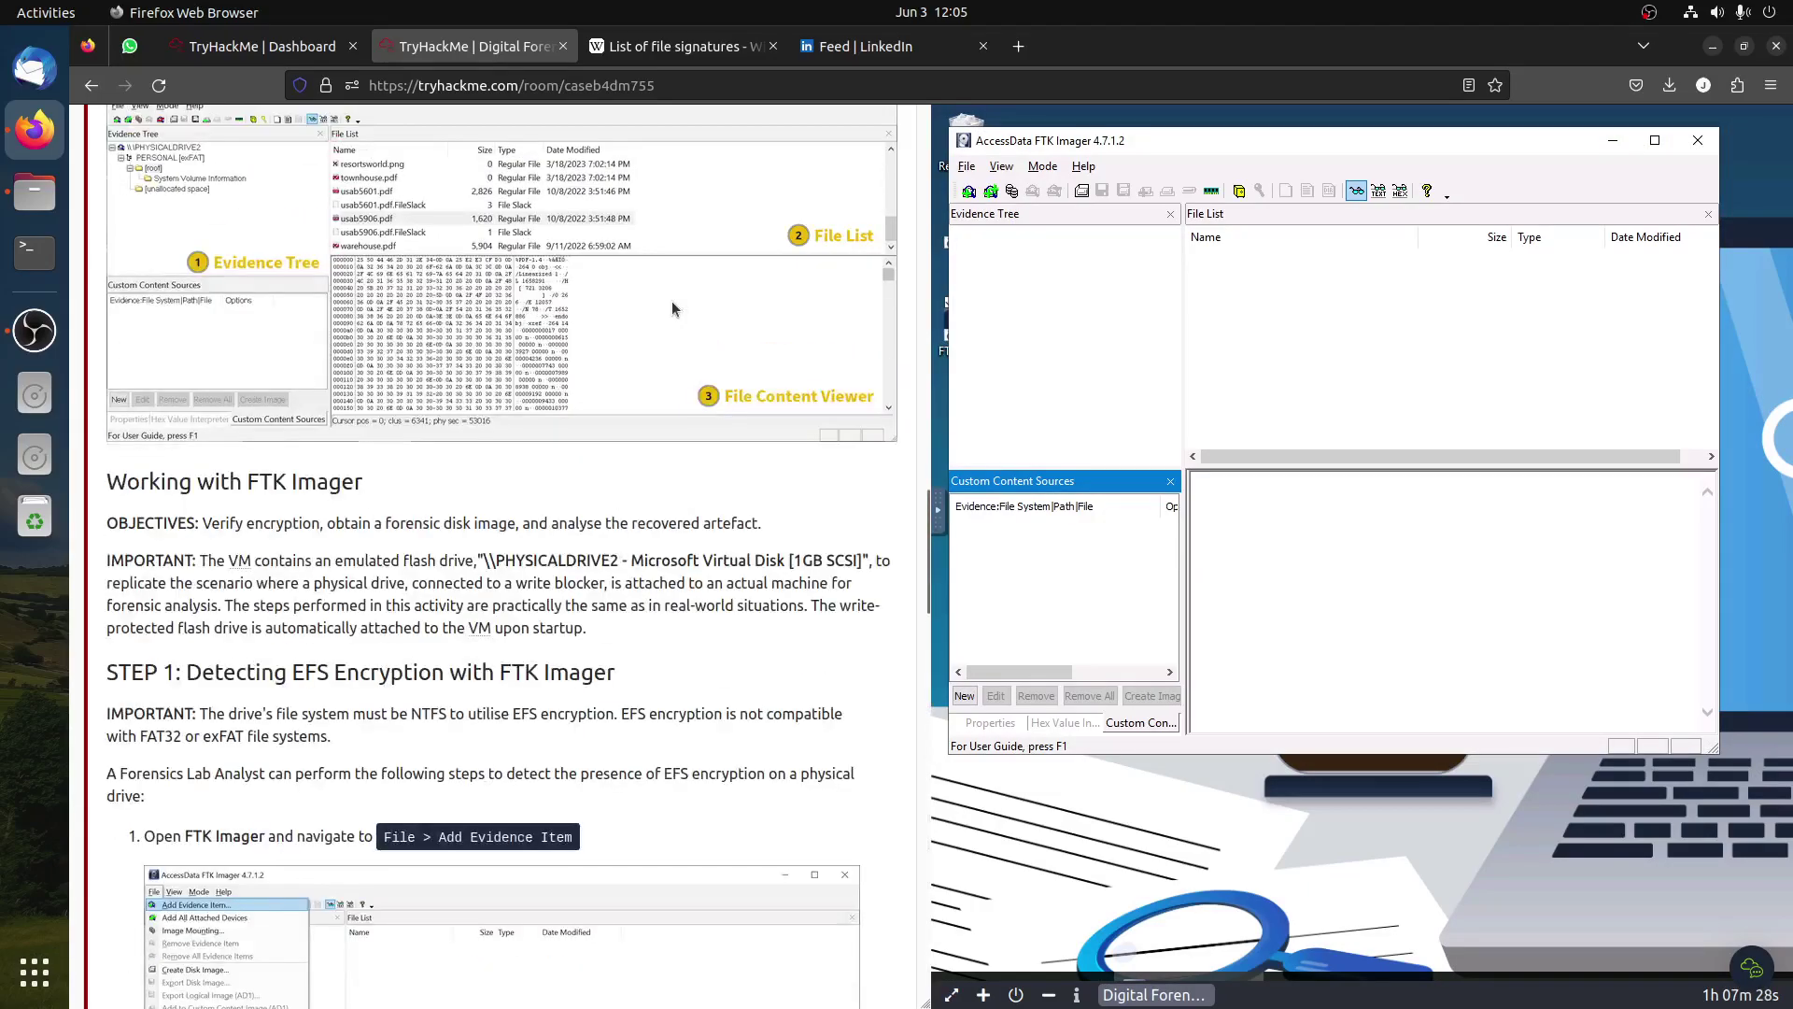
pyautogui.scroll(-6, 677, 316)
pyautogui.scroll(-4, 678, 320)
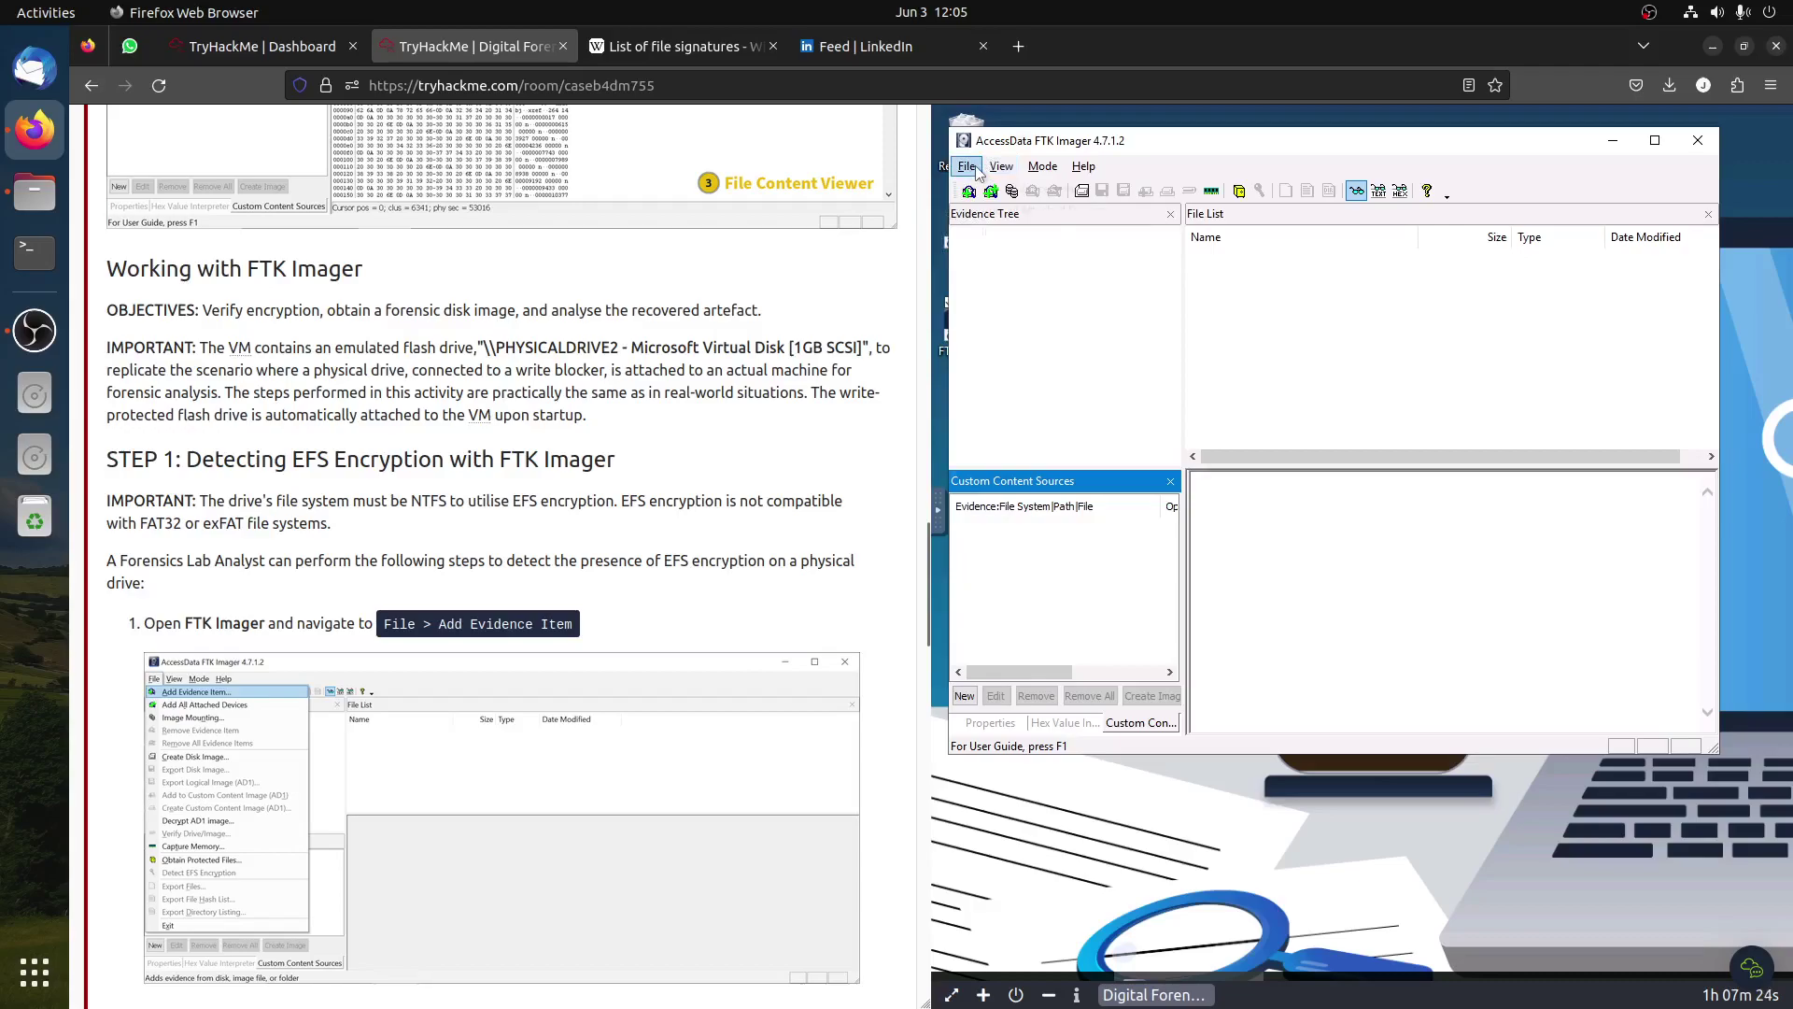
pyautogui.click(975, 166)
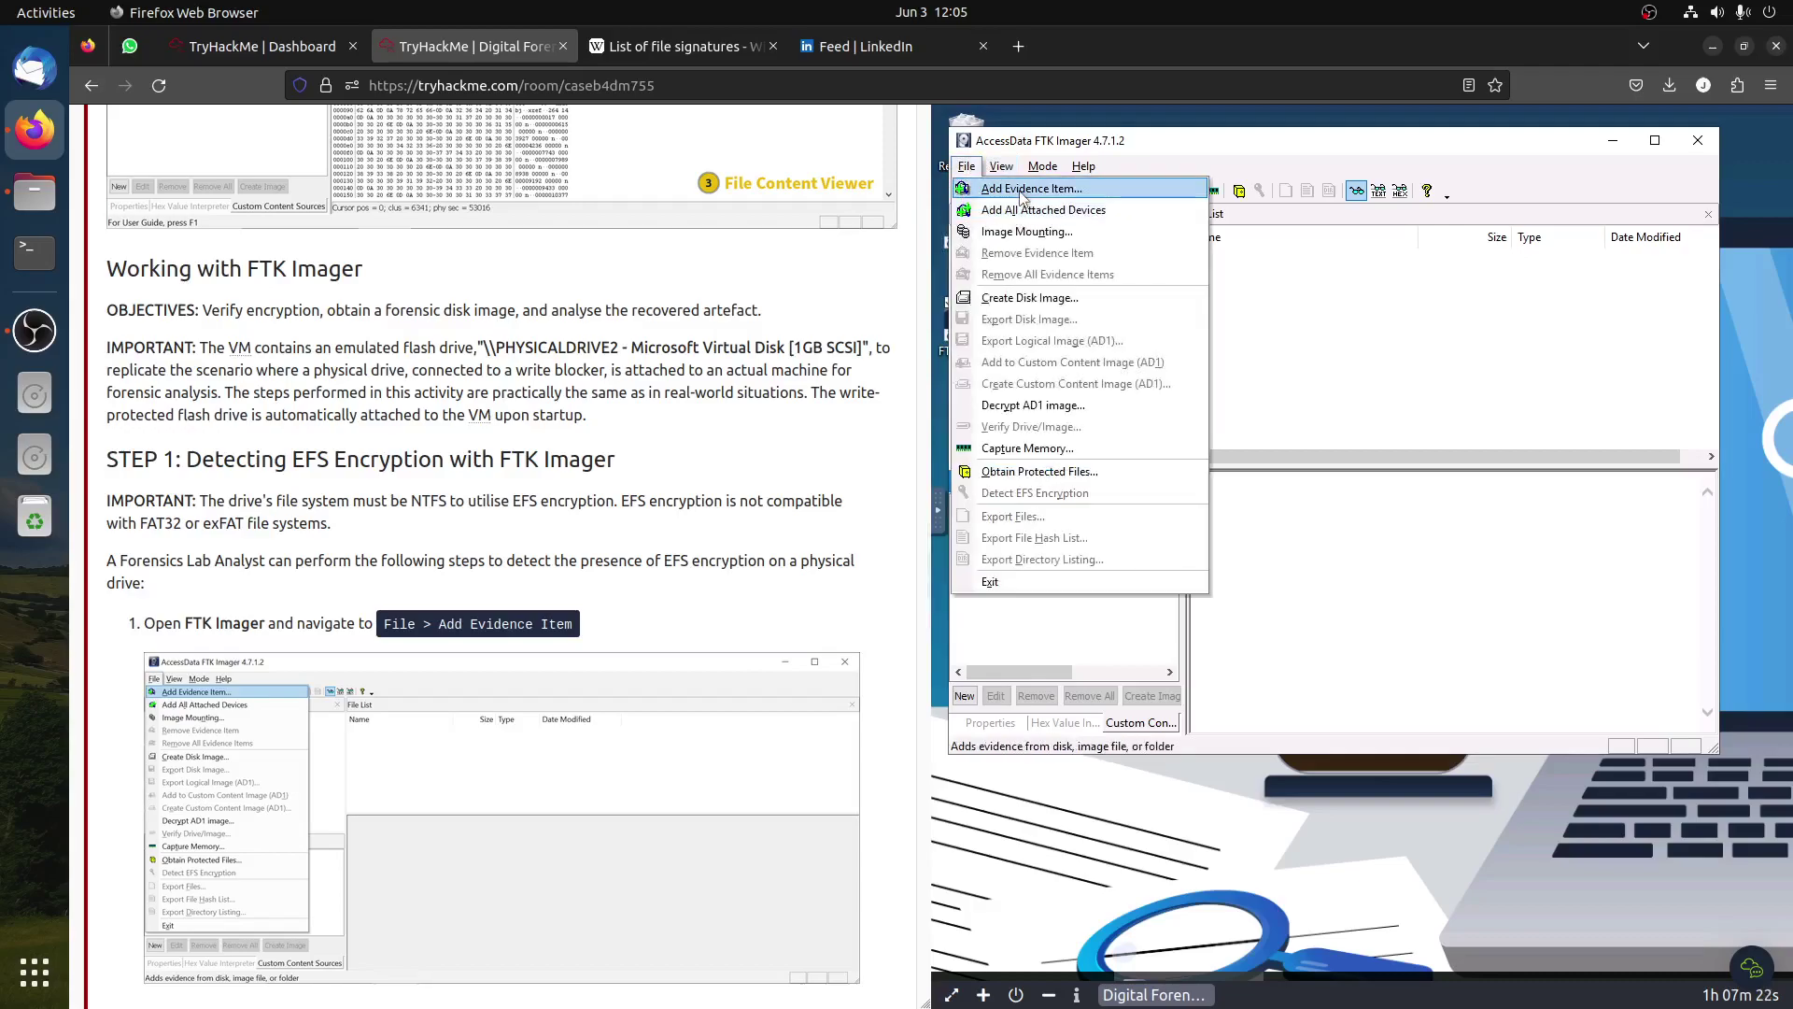
pyautogui.click(1022, 189)
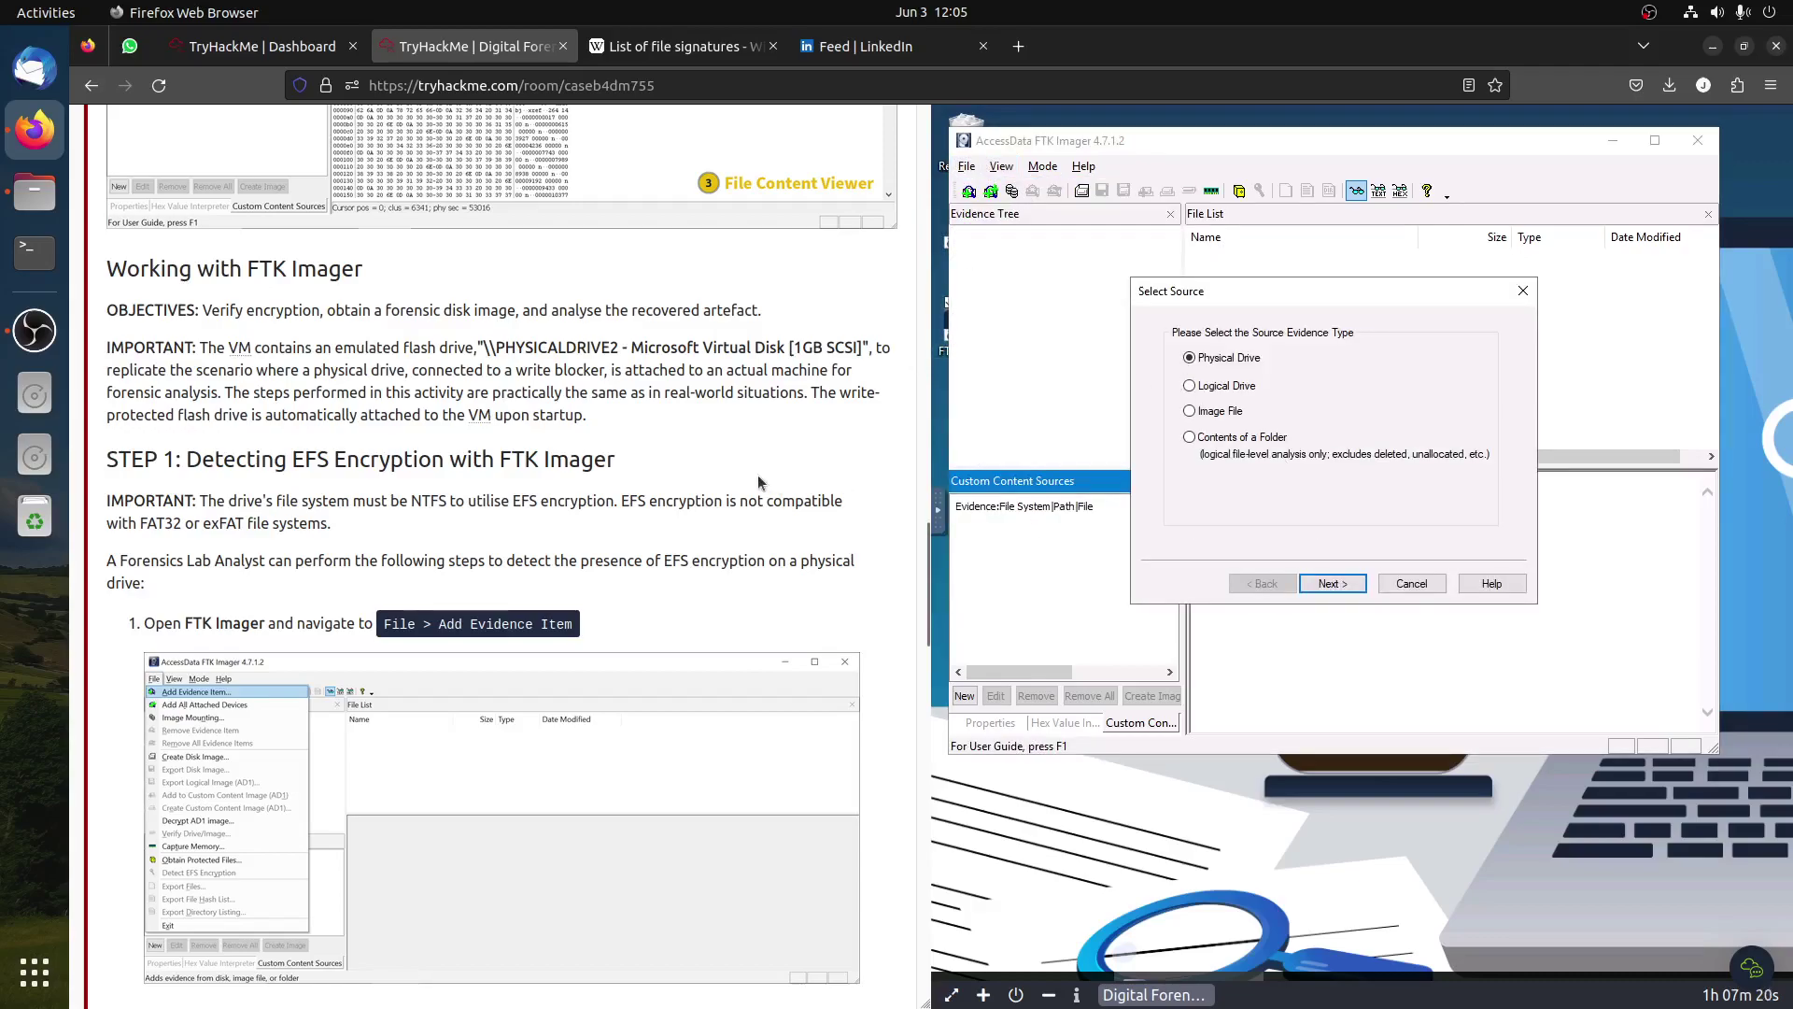
pyautogui.scroll(-10, 752, 467)
pyautogui.scroll(4, 753, 467)
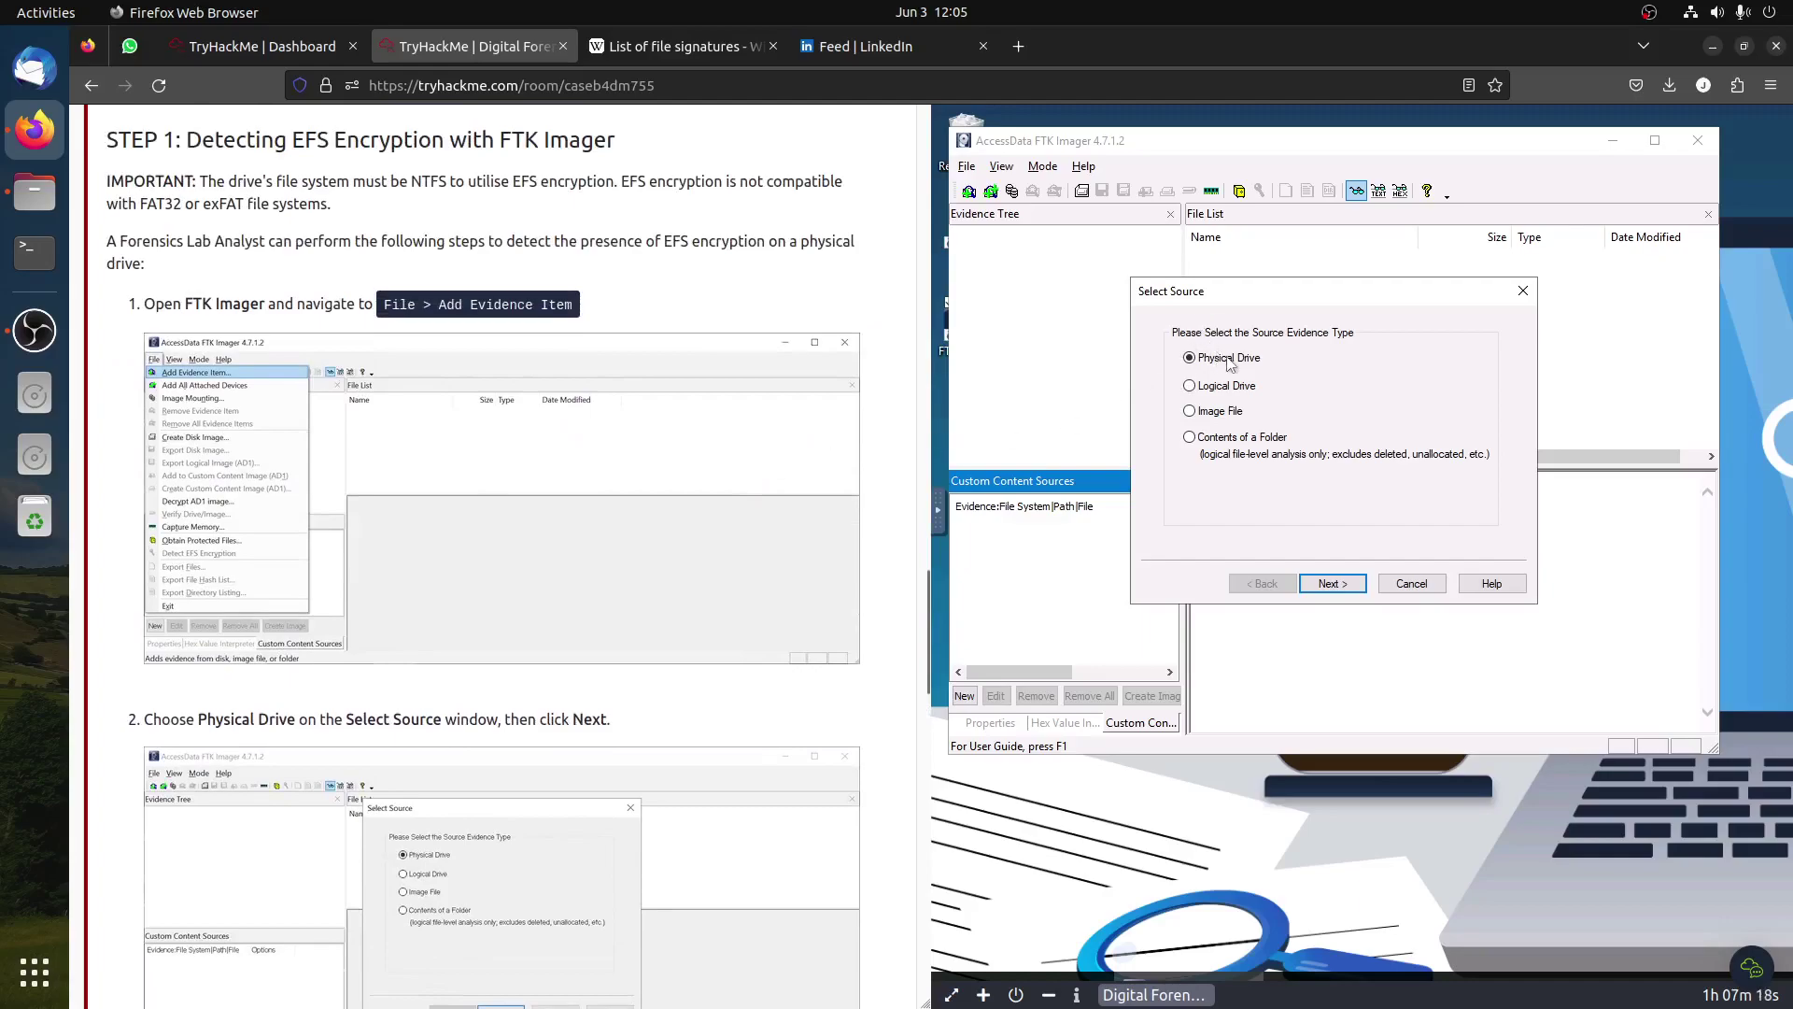
pyautogui.click(1332, 582)
pyautogui.scroll(-3, 841, 523)
pyautogui.click(1294, 393)
pyautogui.click(1306, 437)
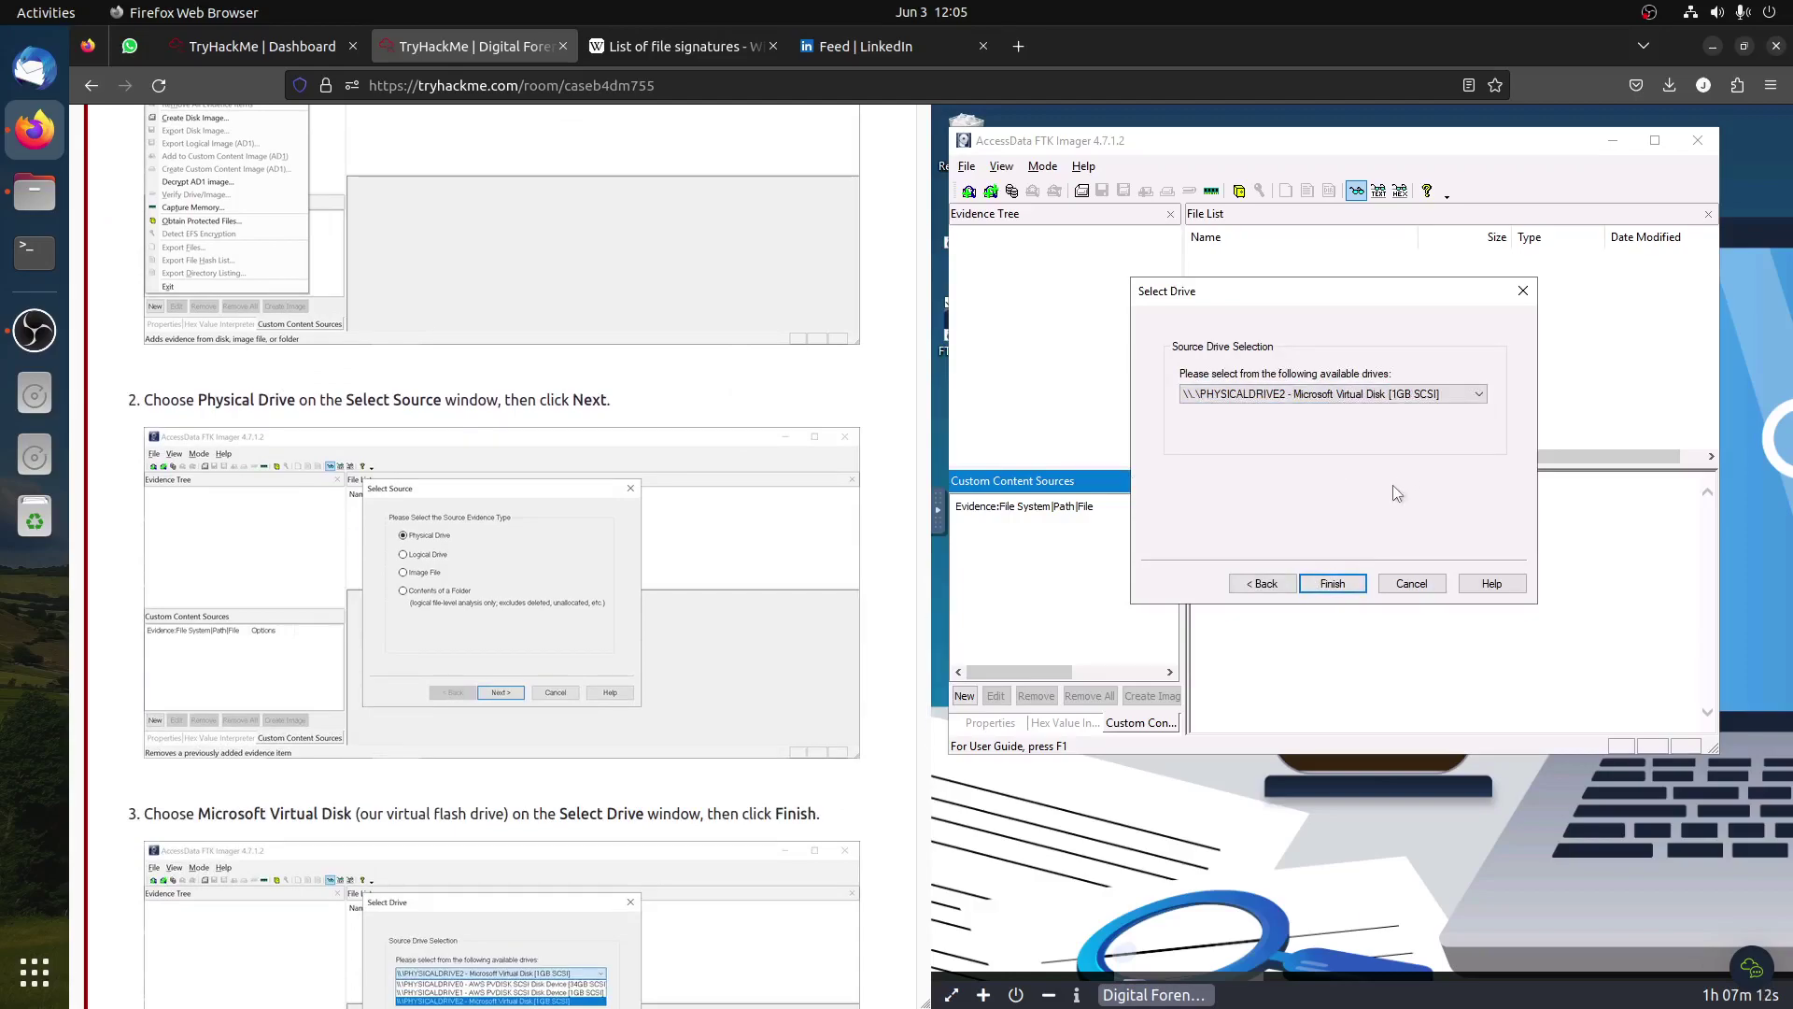
pyautogui.scroll(-5, 779, 534)
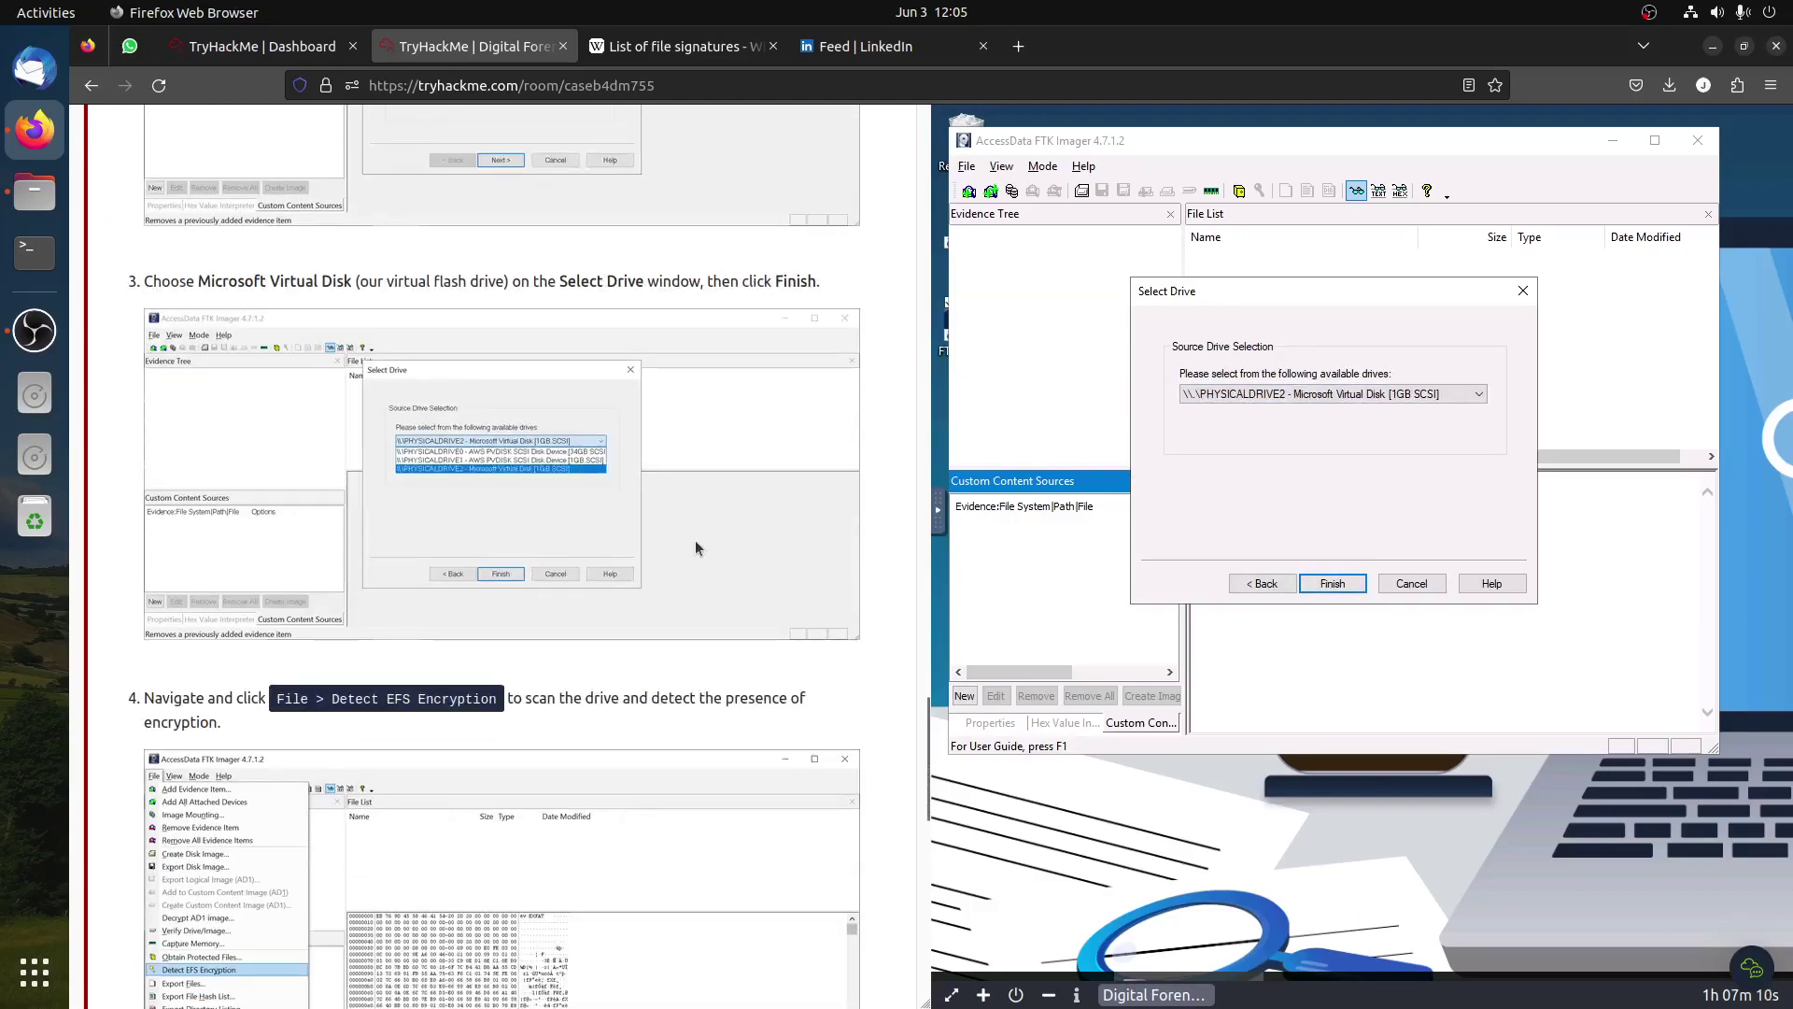
pyautogui.click(1327, 585)
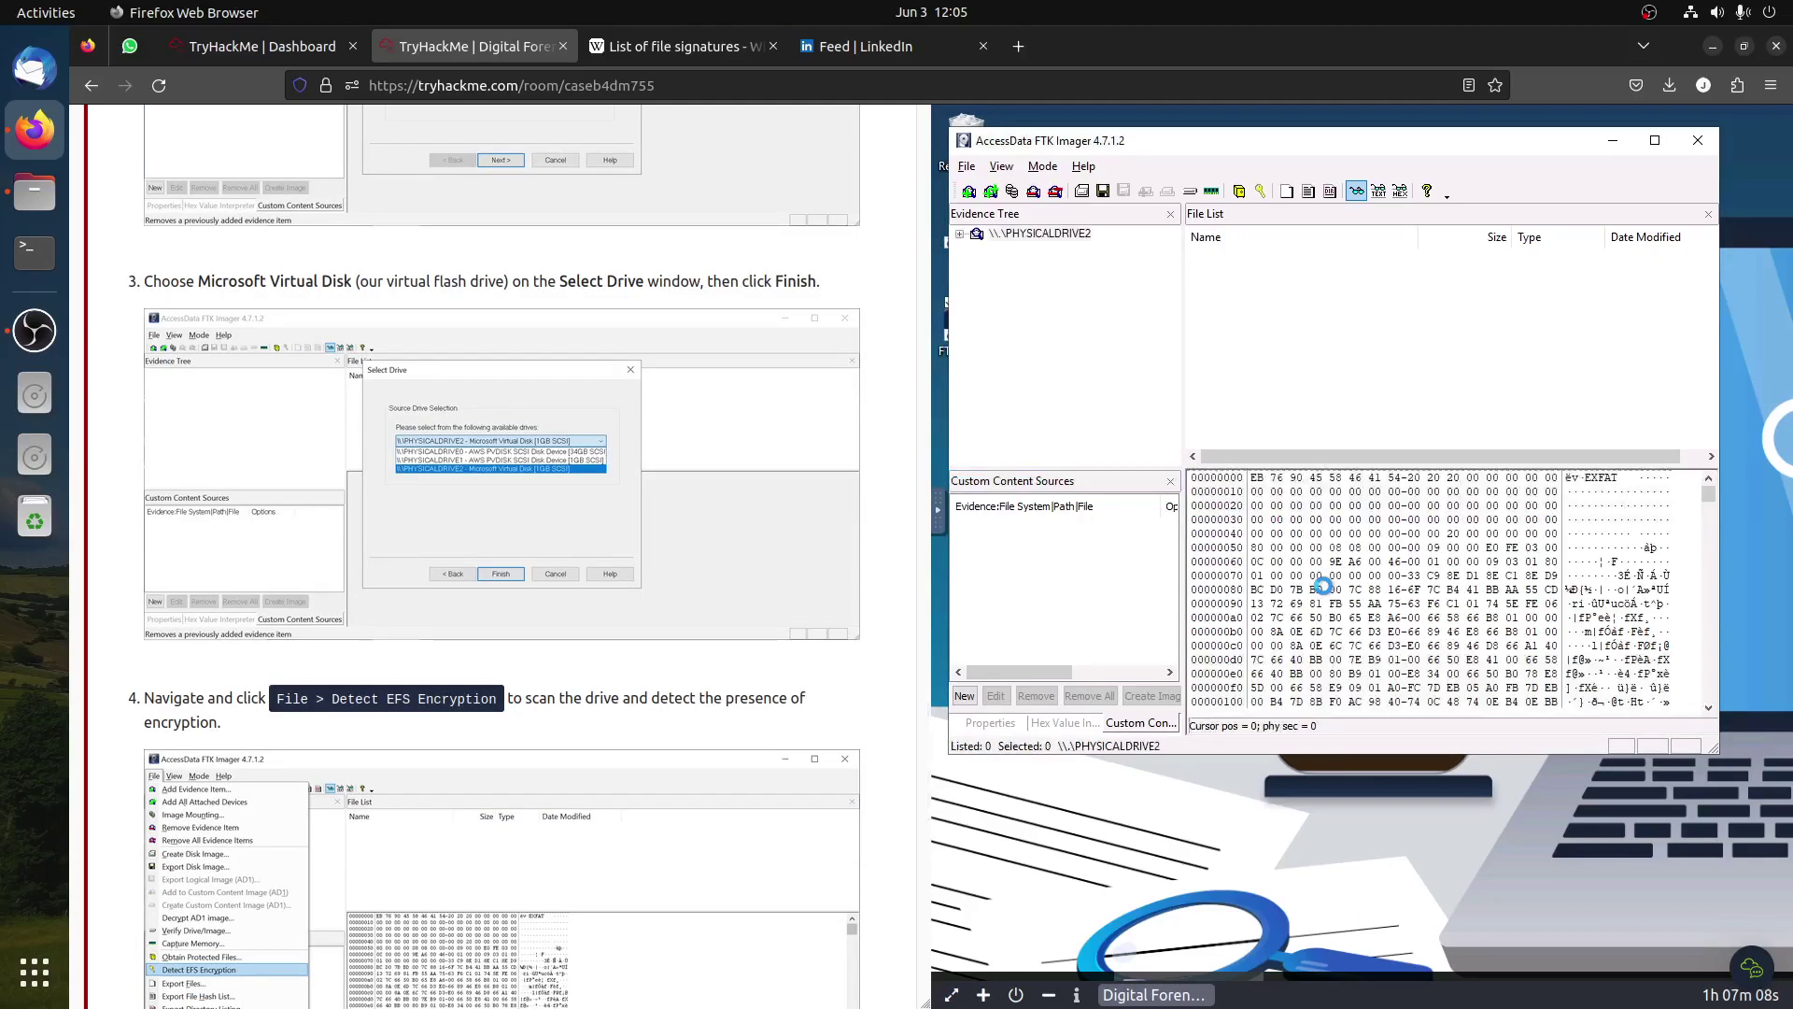
# Step: Expand PERSONAL [exFAT] root and preview autorun.ico.FileSlack, condominium.pdf and dailytasks.txt
pyautogui.click(959, 233)
pyautogui.click(977, 249)
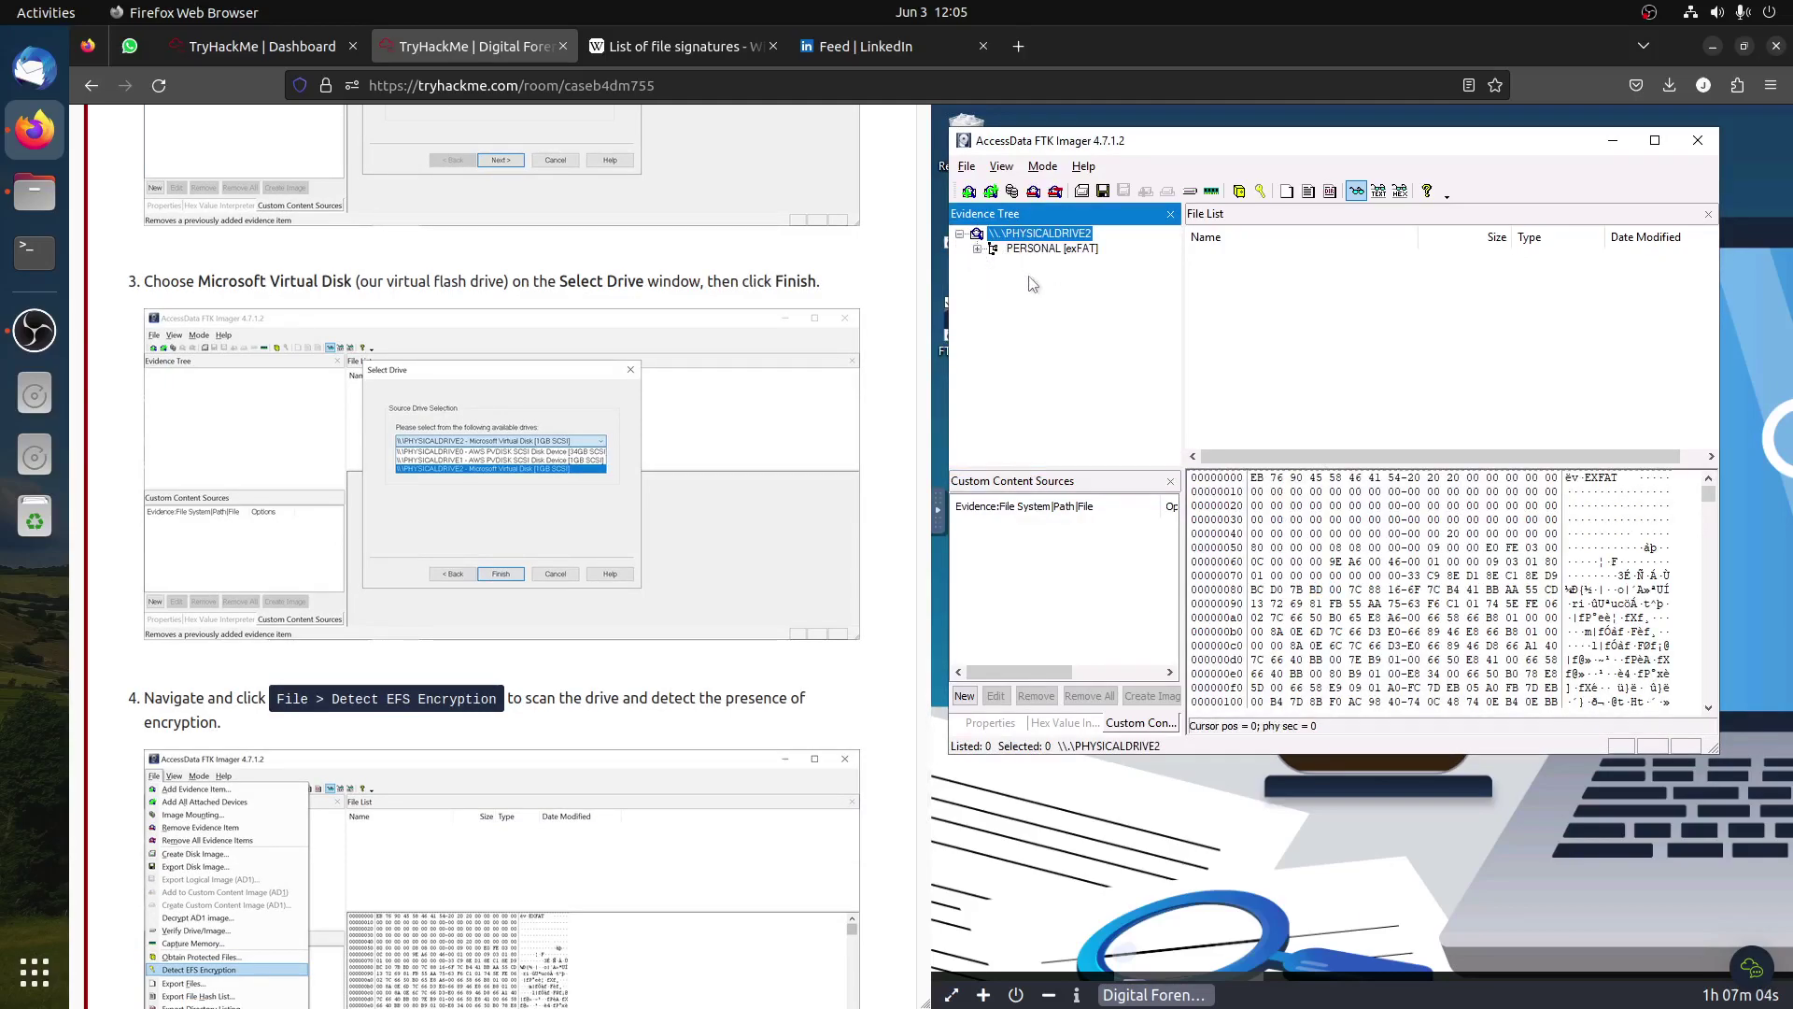
pyautogui.click(1035, 263)
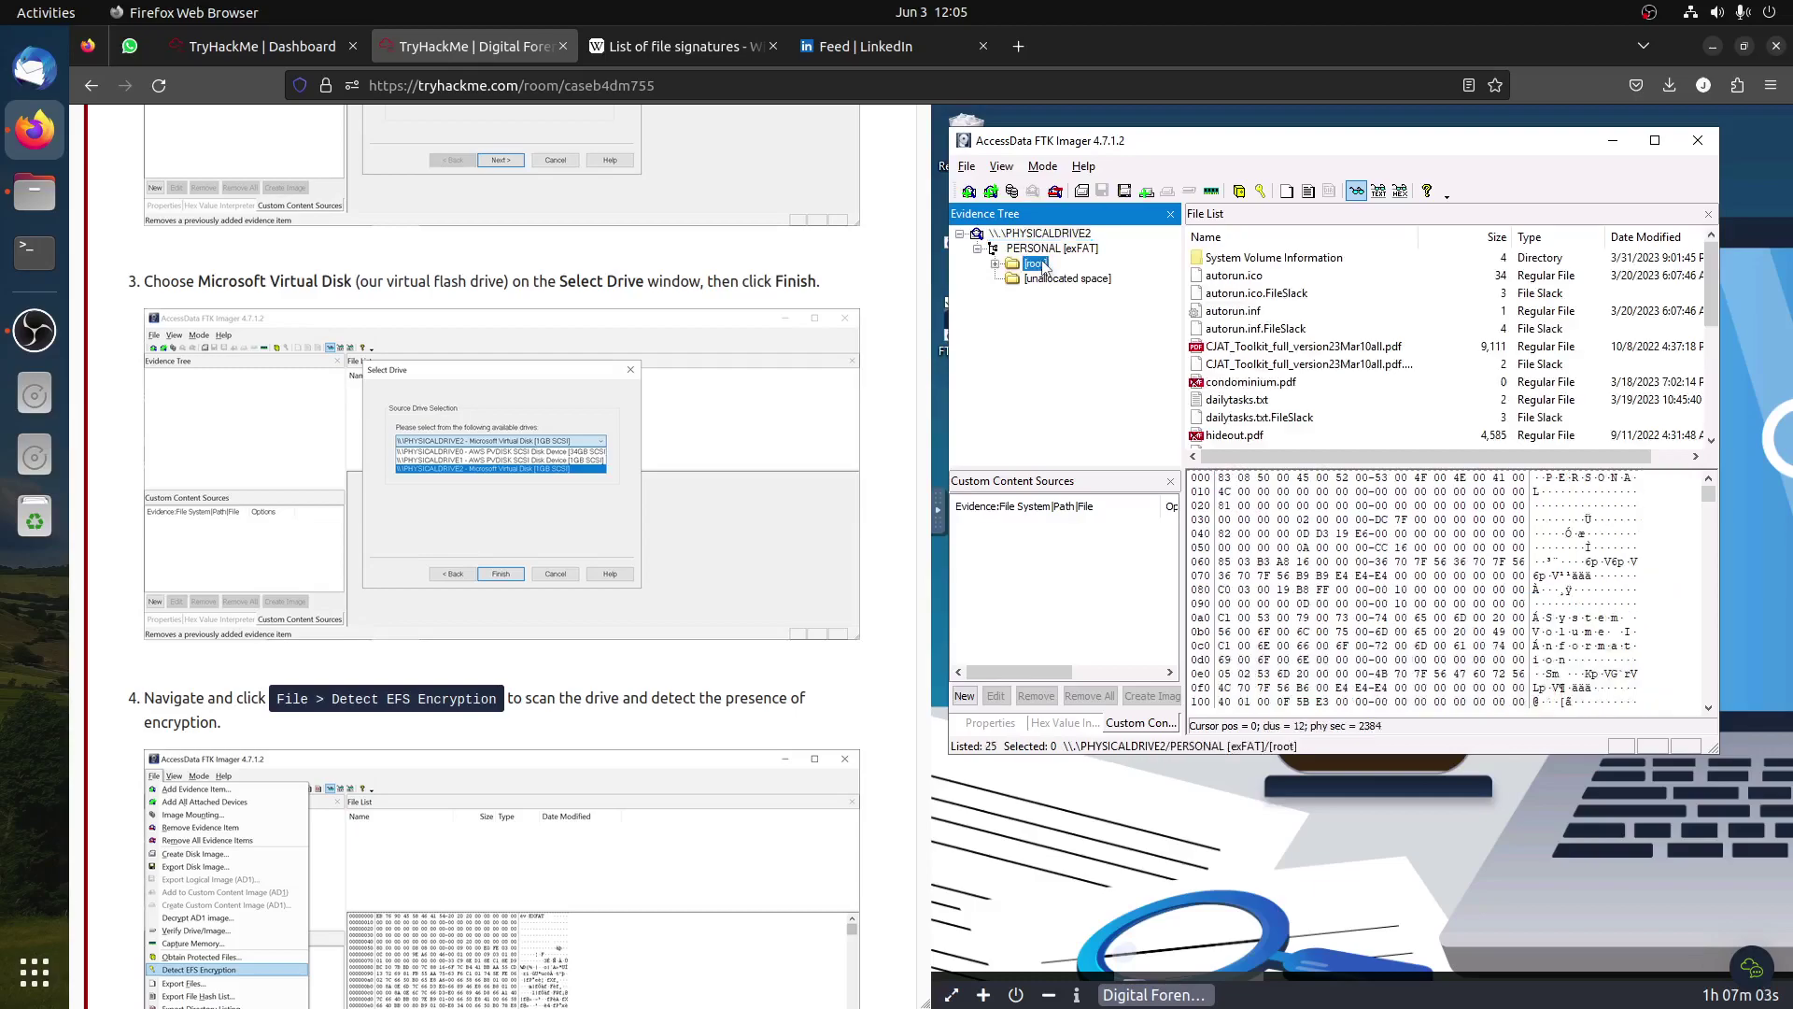
pyautogui.click(1273, 295)
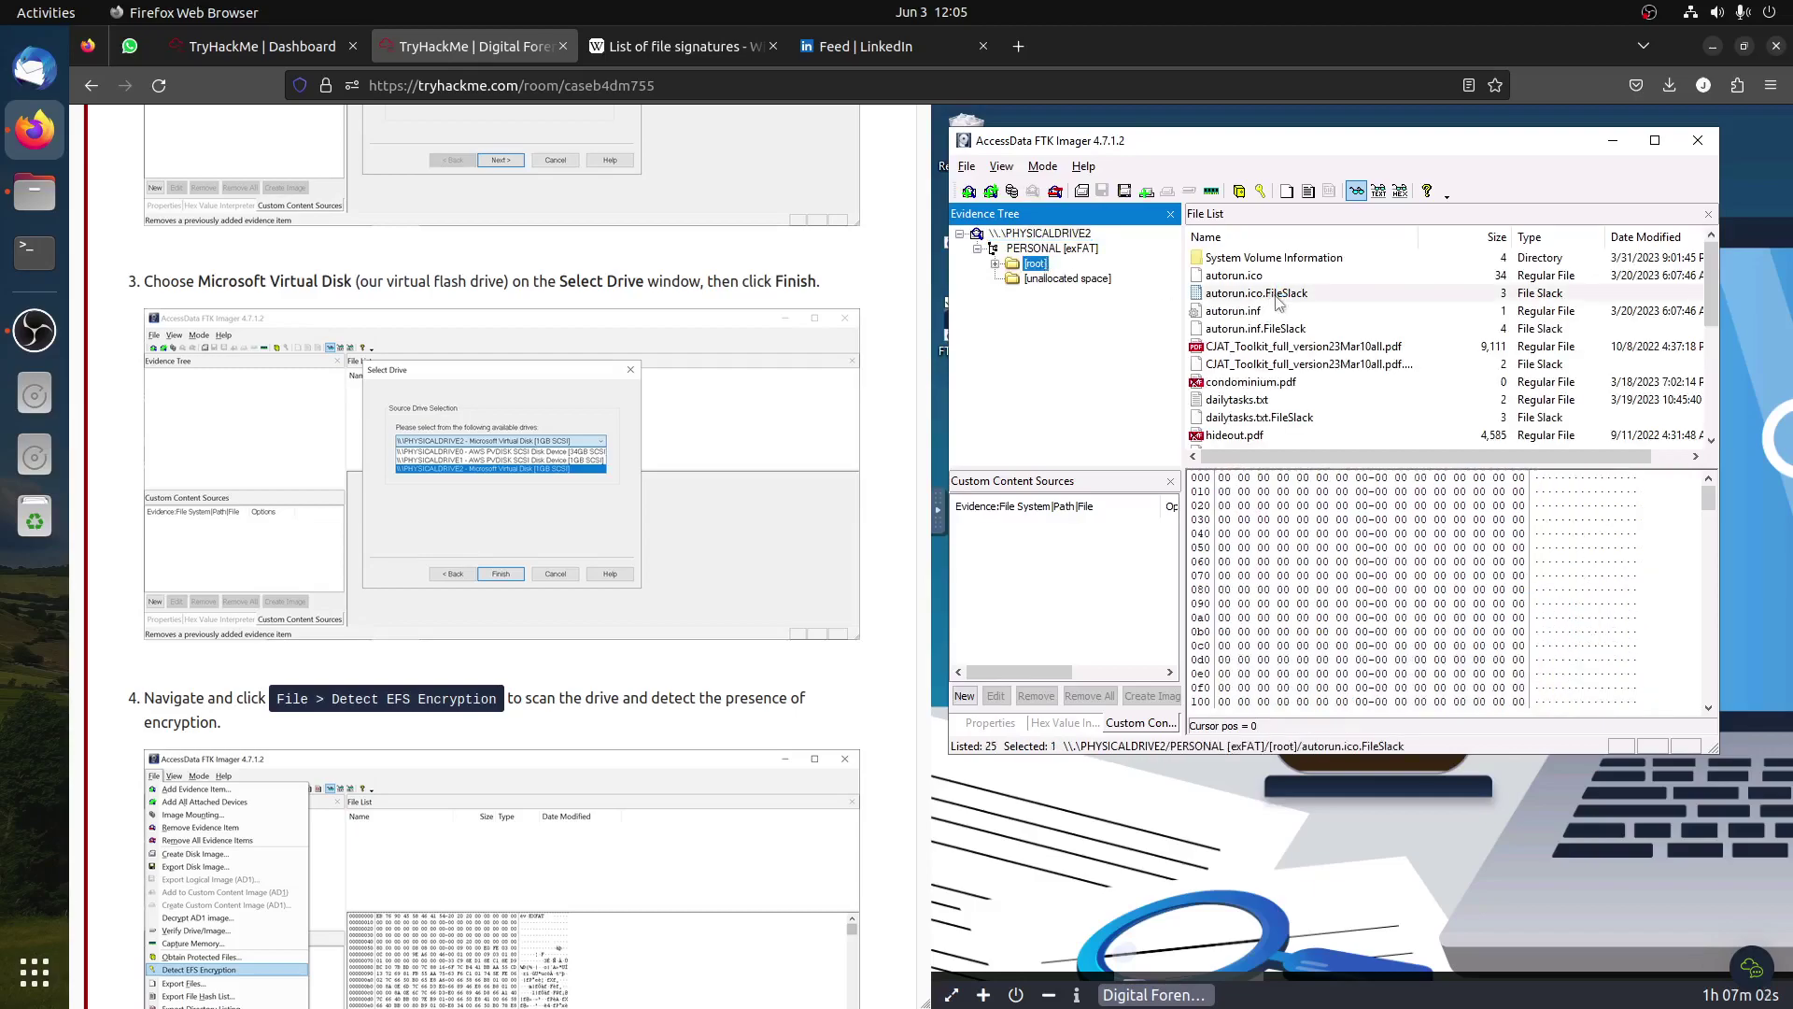
pyautogui.click(1295, 388)
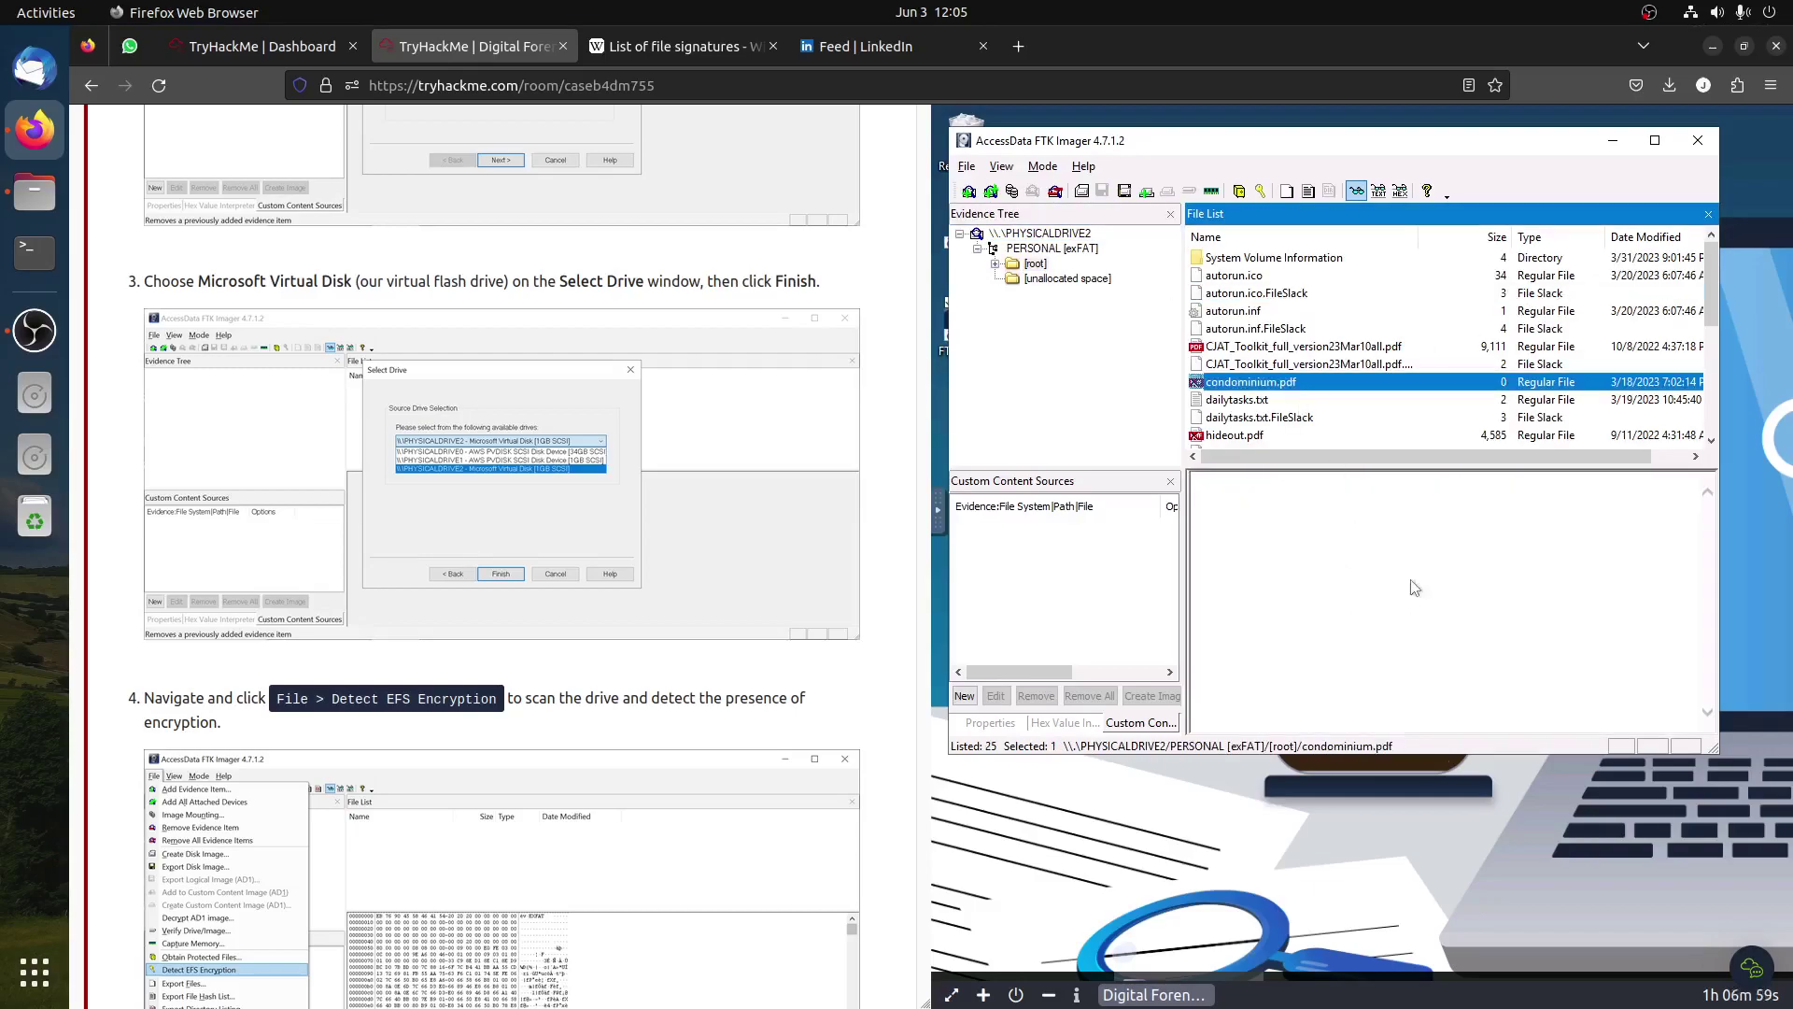
pyautogui.click(1258, 404)
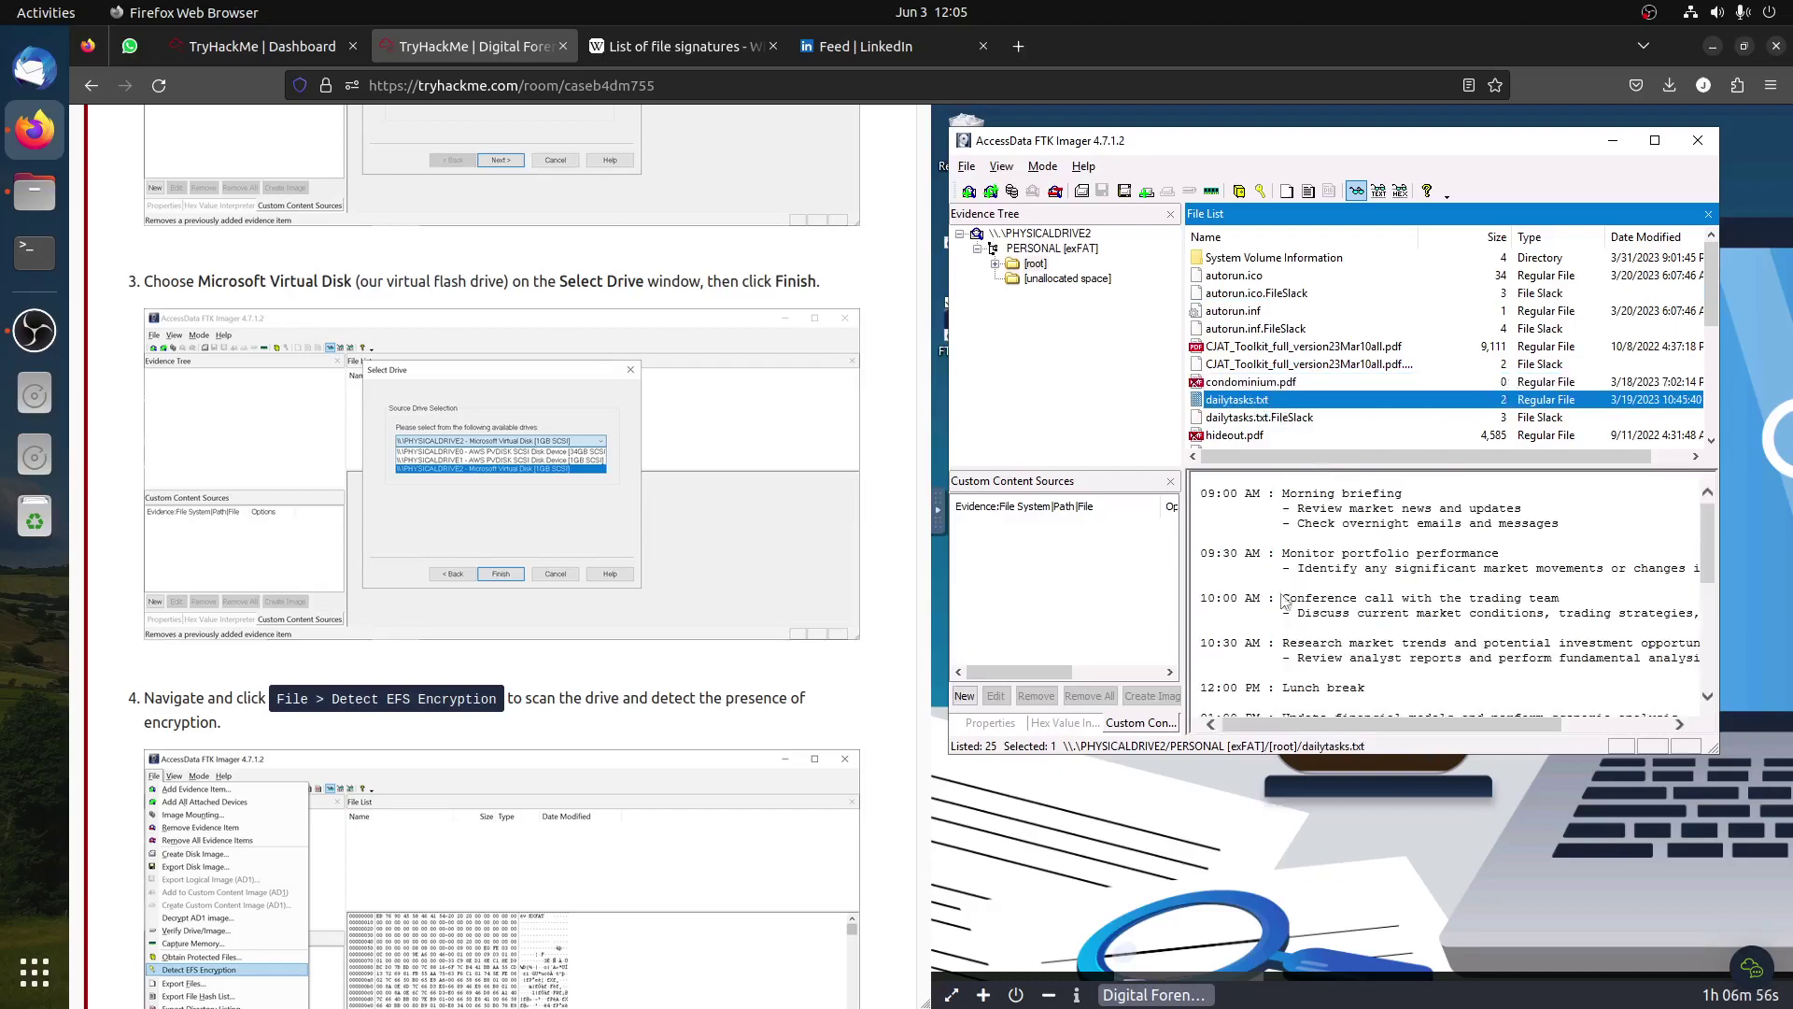
pyautogui.scroll(-6, 1397, 572)
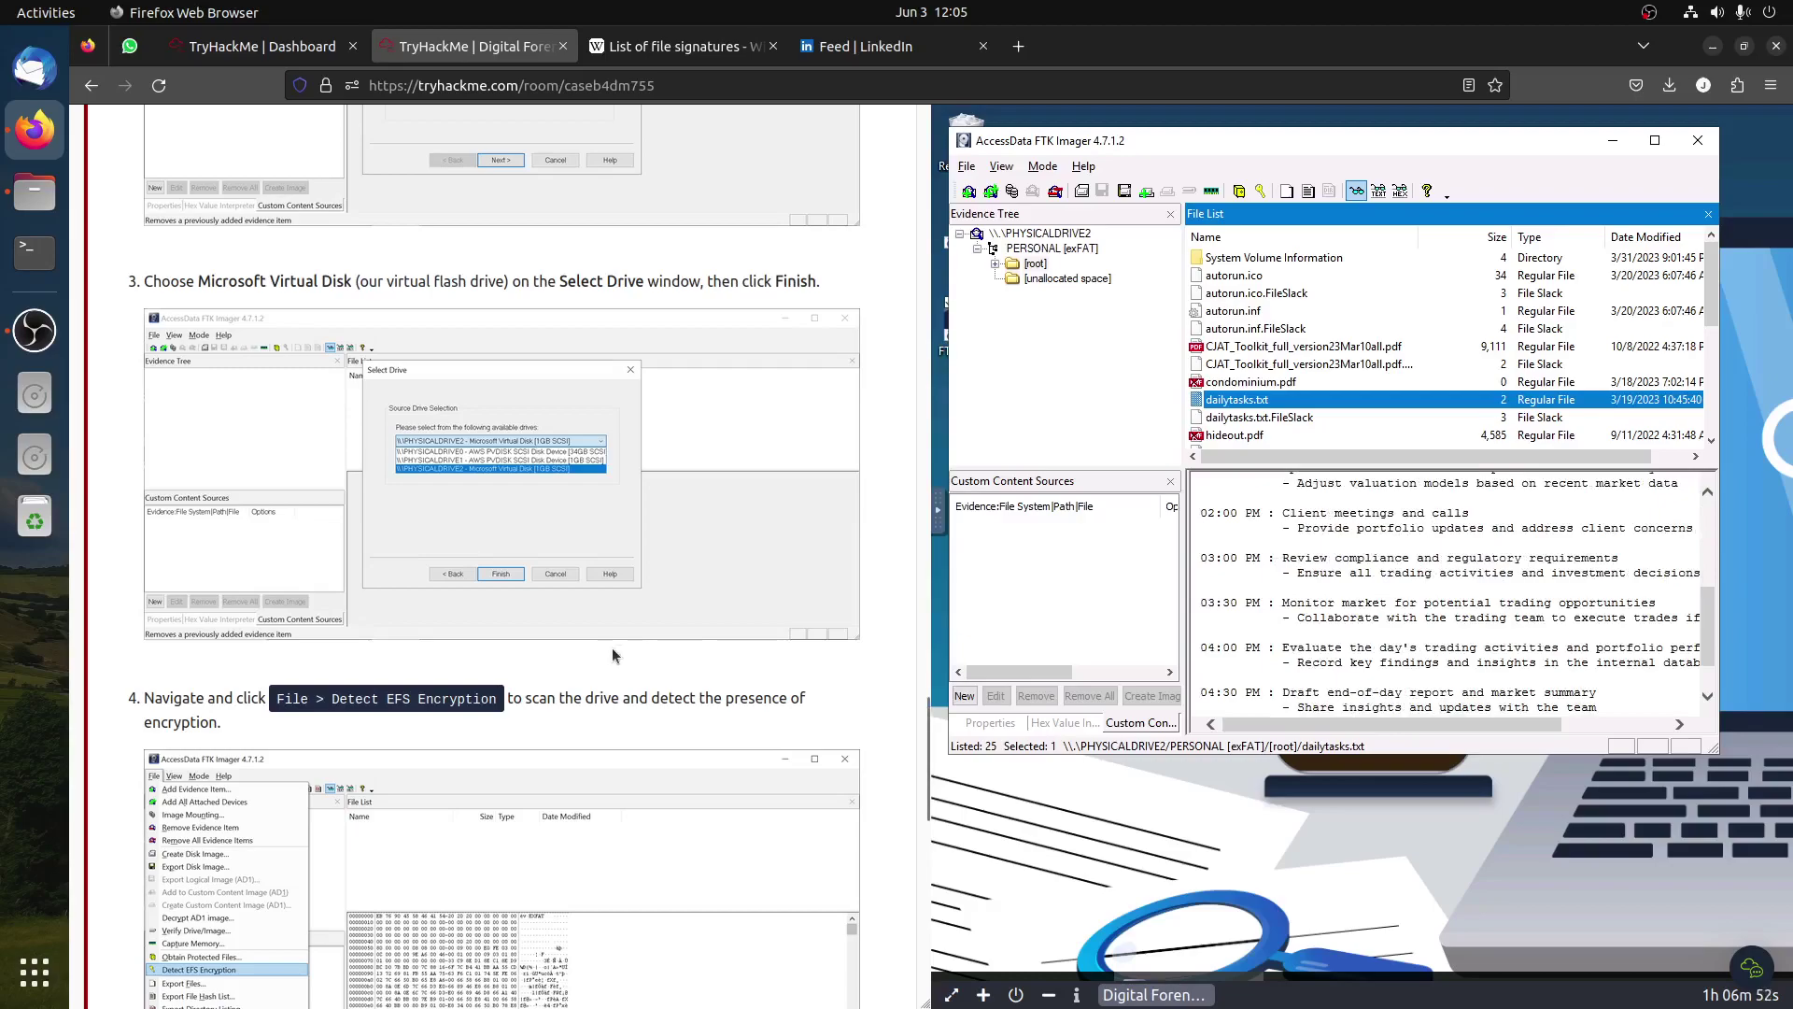
pyautogui.scroll(-3, 619, 465)
pyautogui.click(966, 167)
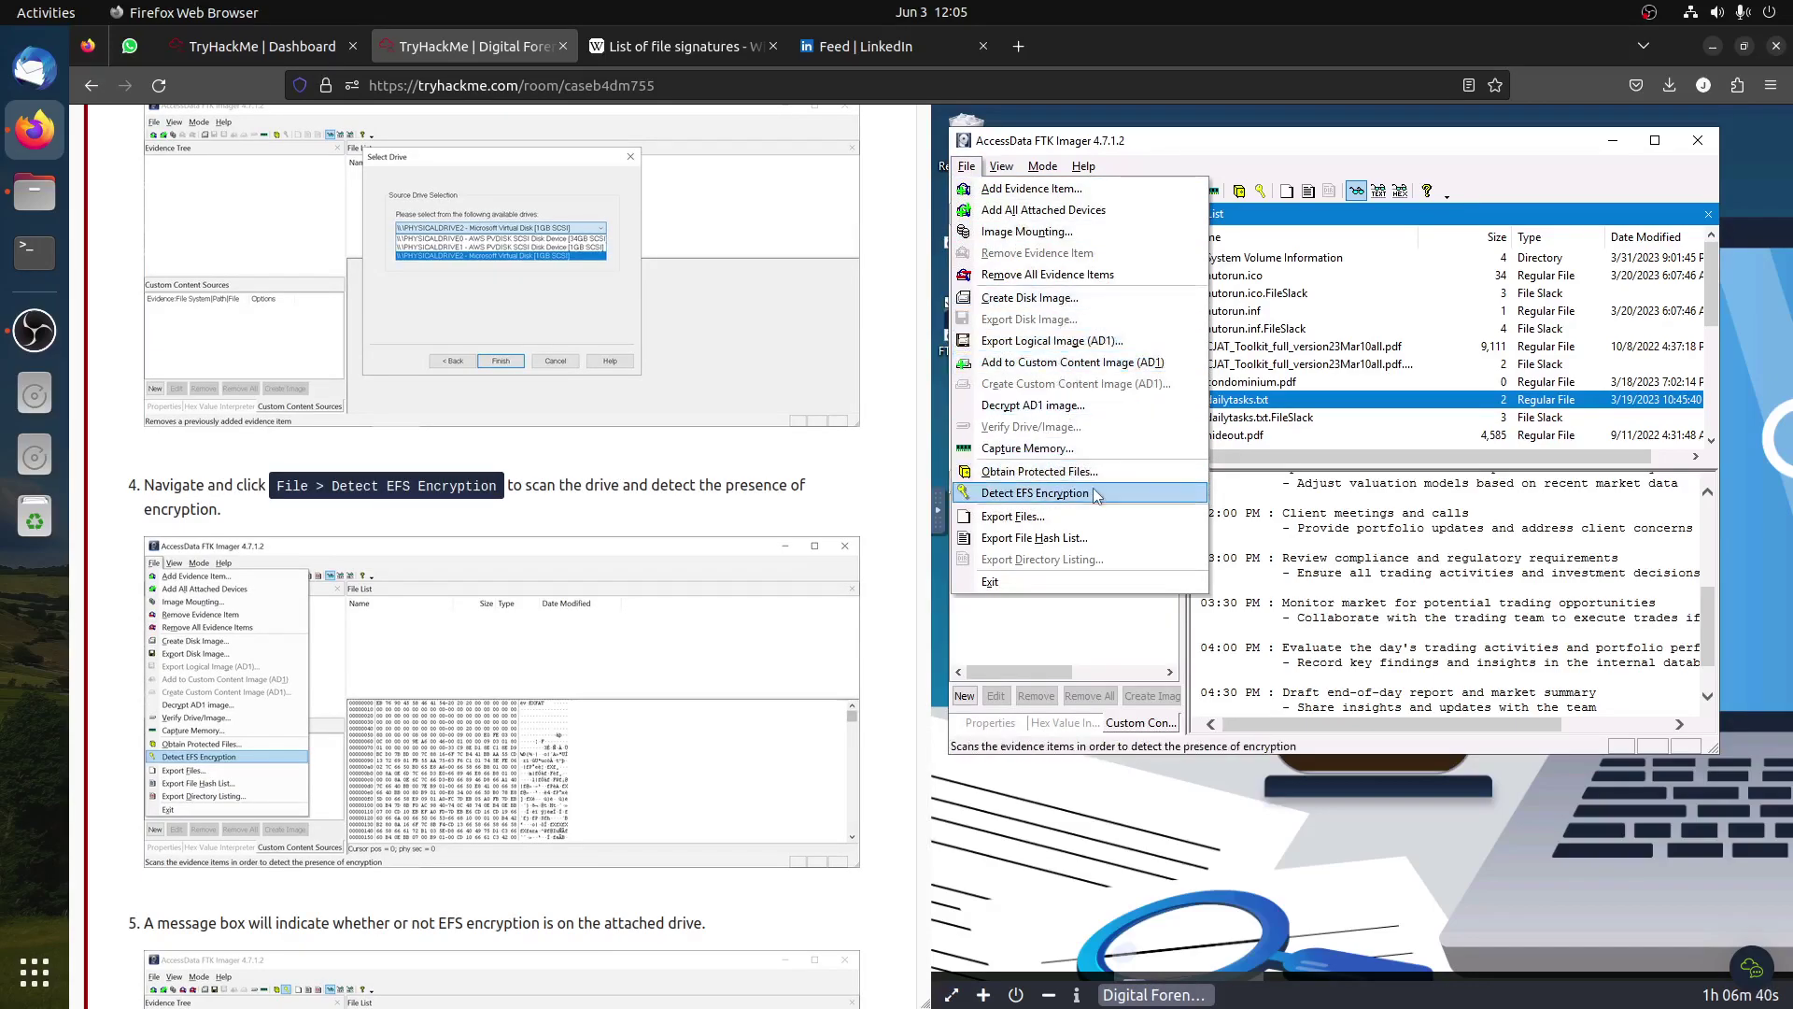
# Step: Run Detect EFS Encryption (none found), then select 'write-blocking device' in Task 5's note
pyautogui.click(1035, 494)
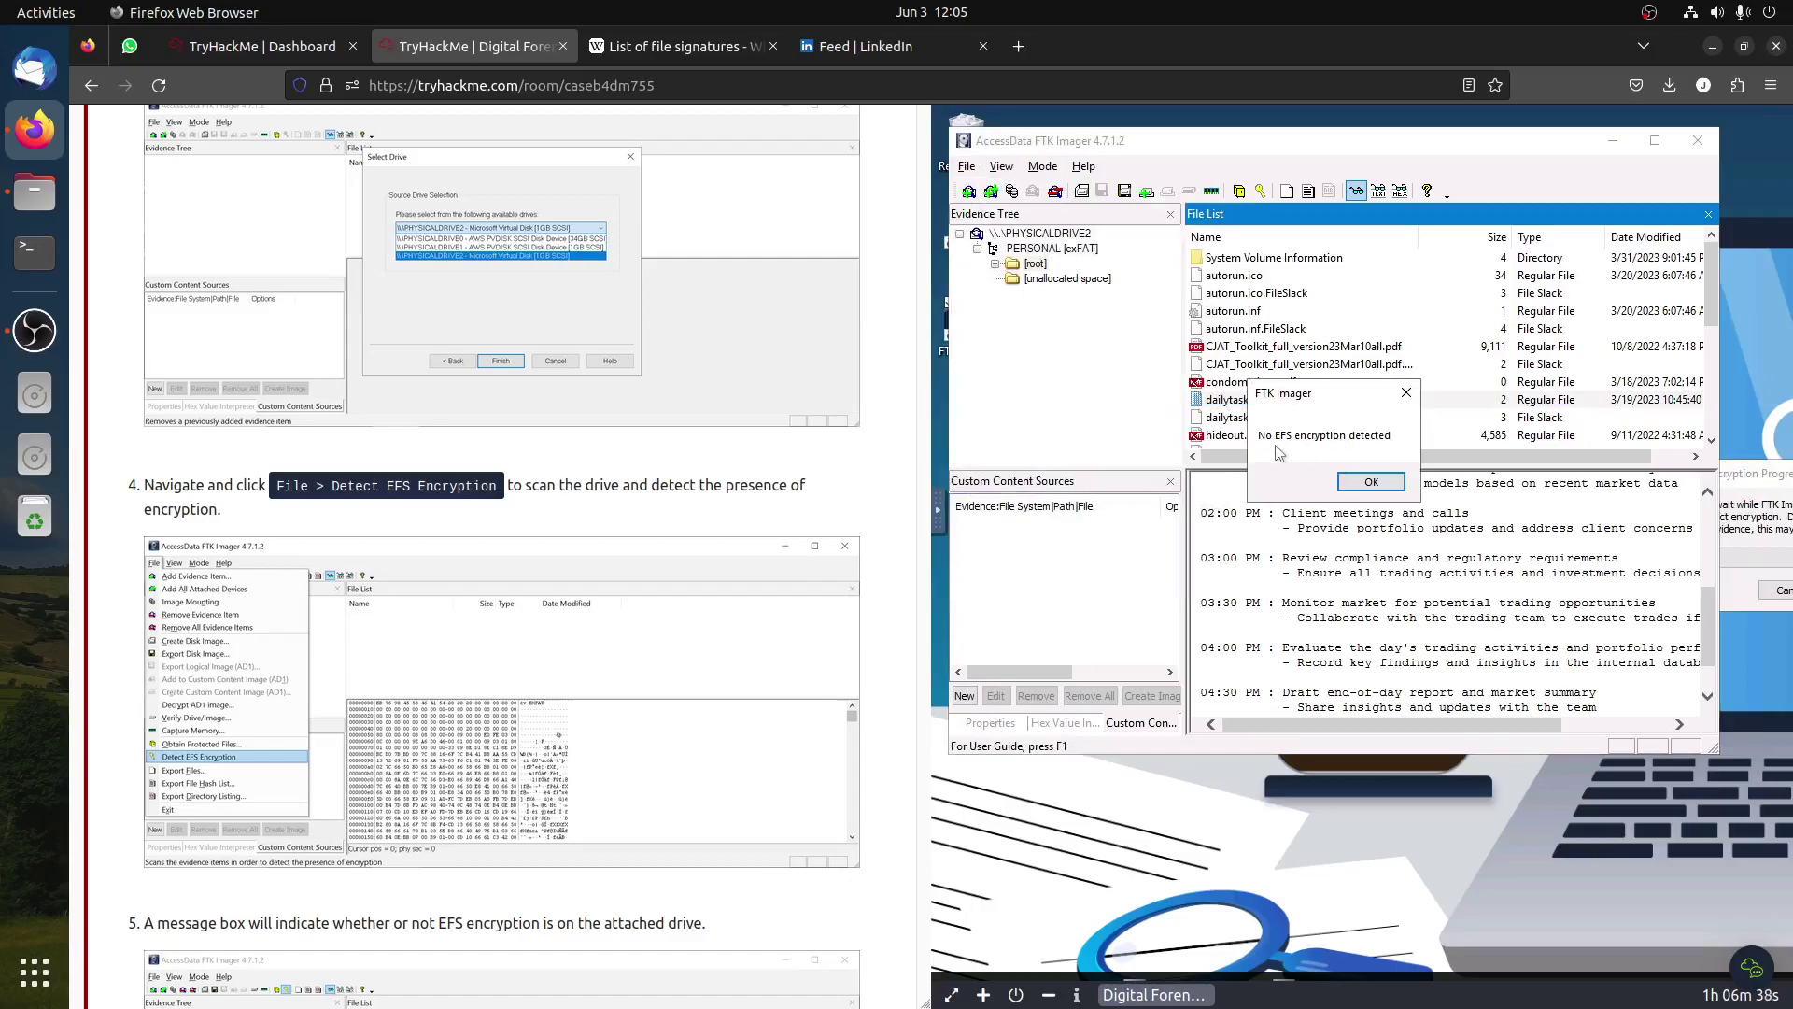
pyautogui.click(1372, 482)
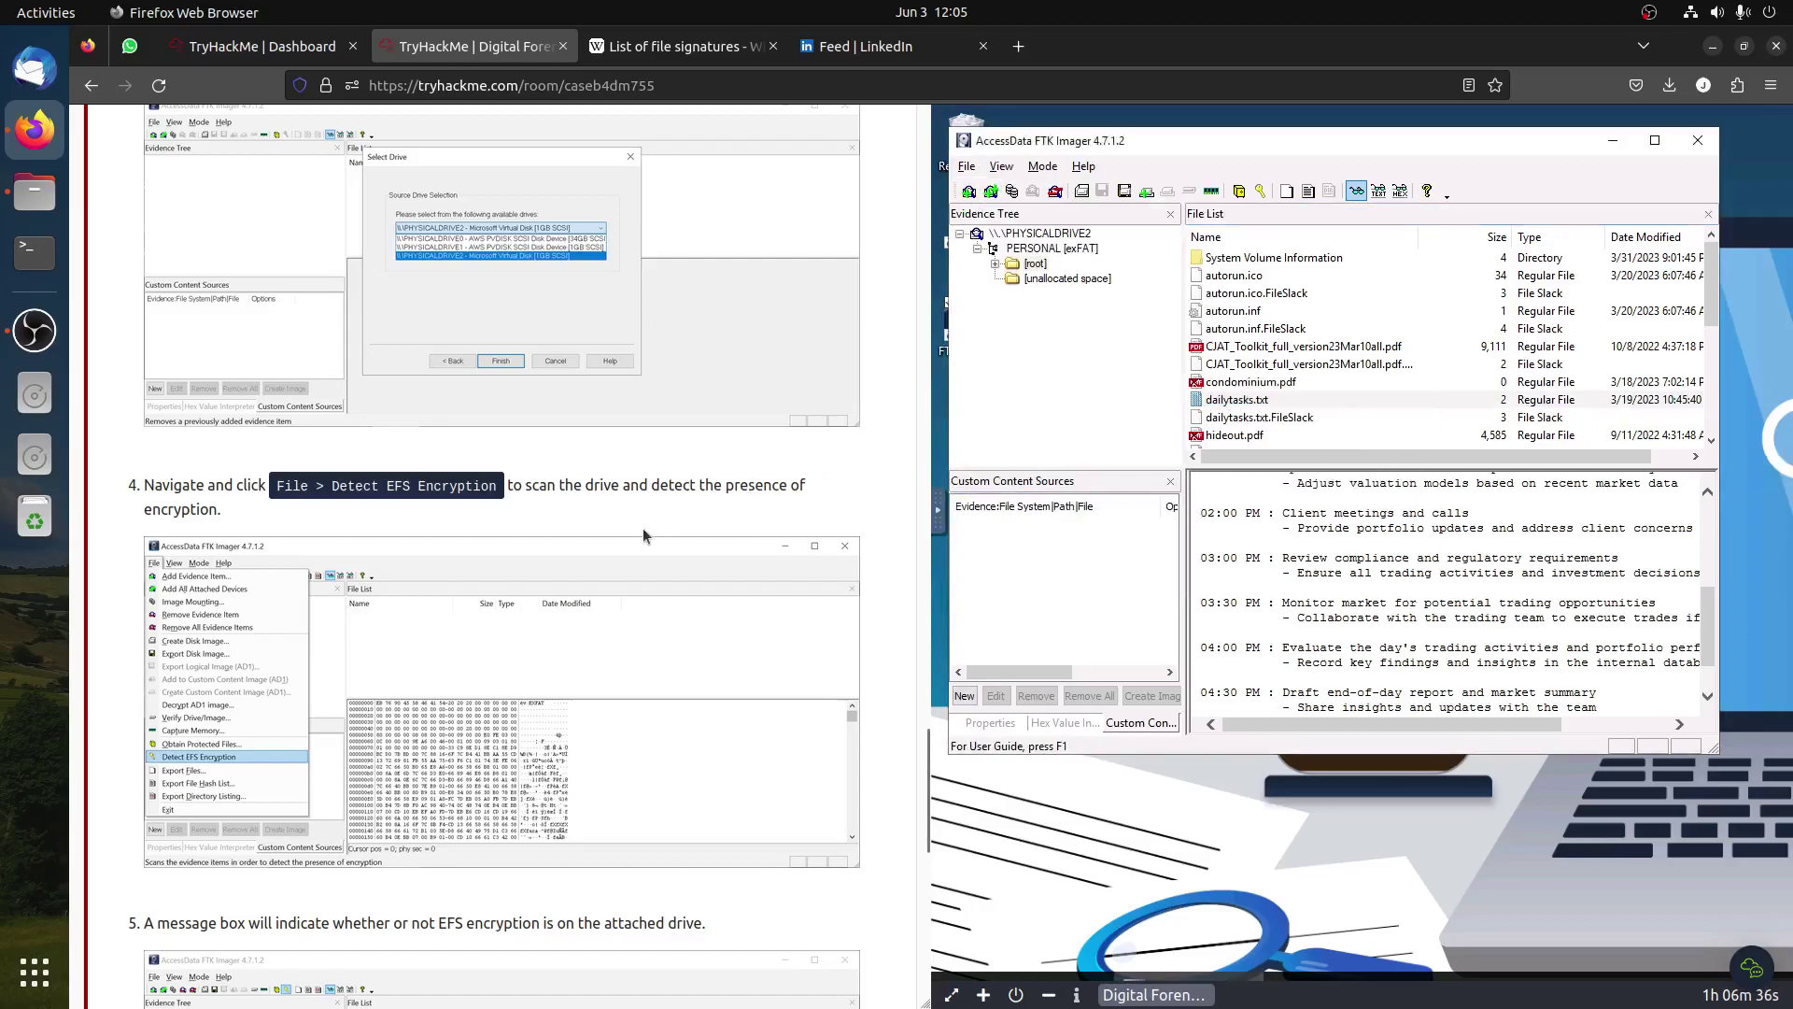
pyautogui.scroll(-7, 607, 539)
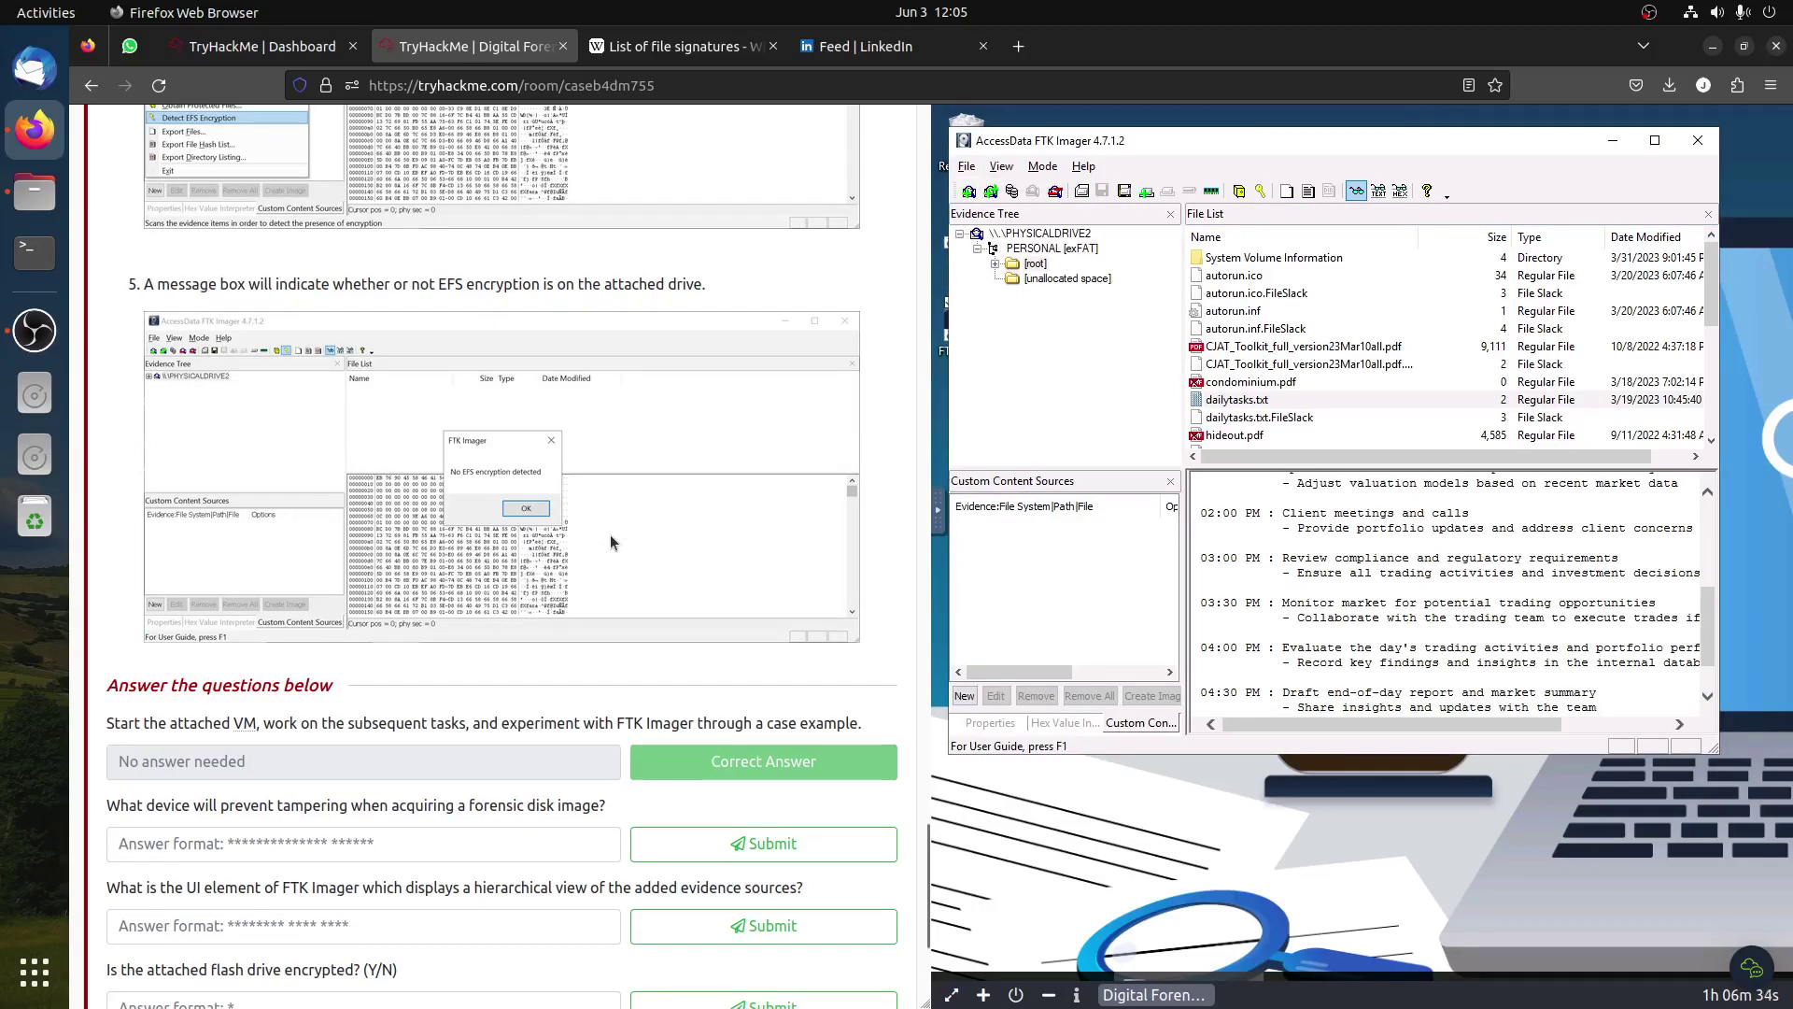
pyautogui.scroll(-1, 579, 828)
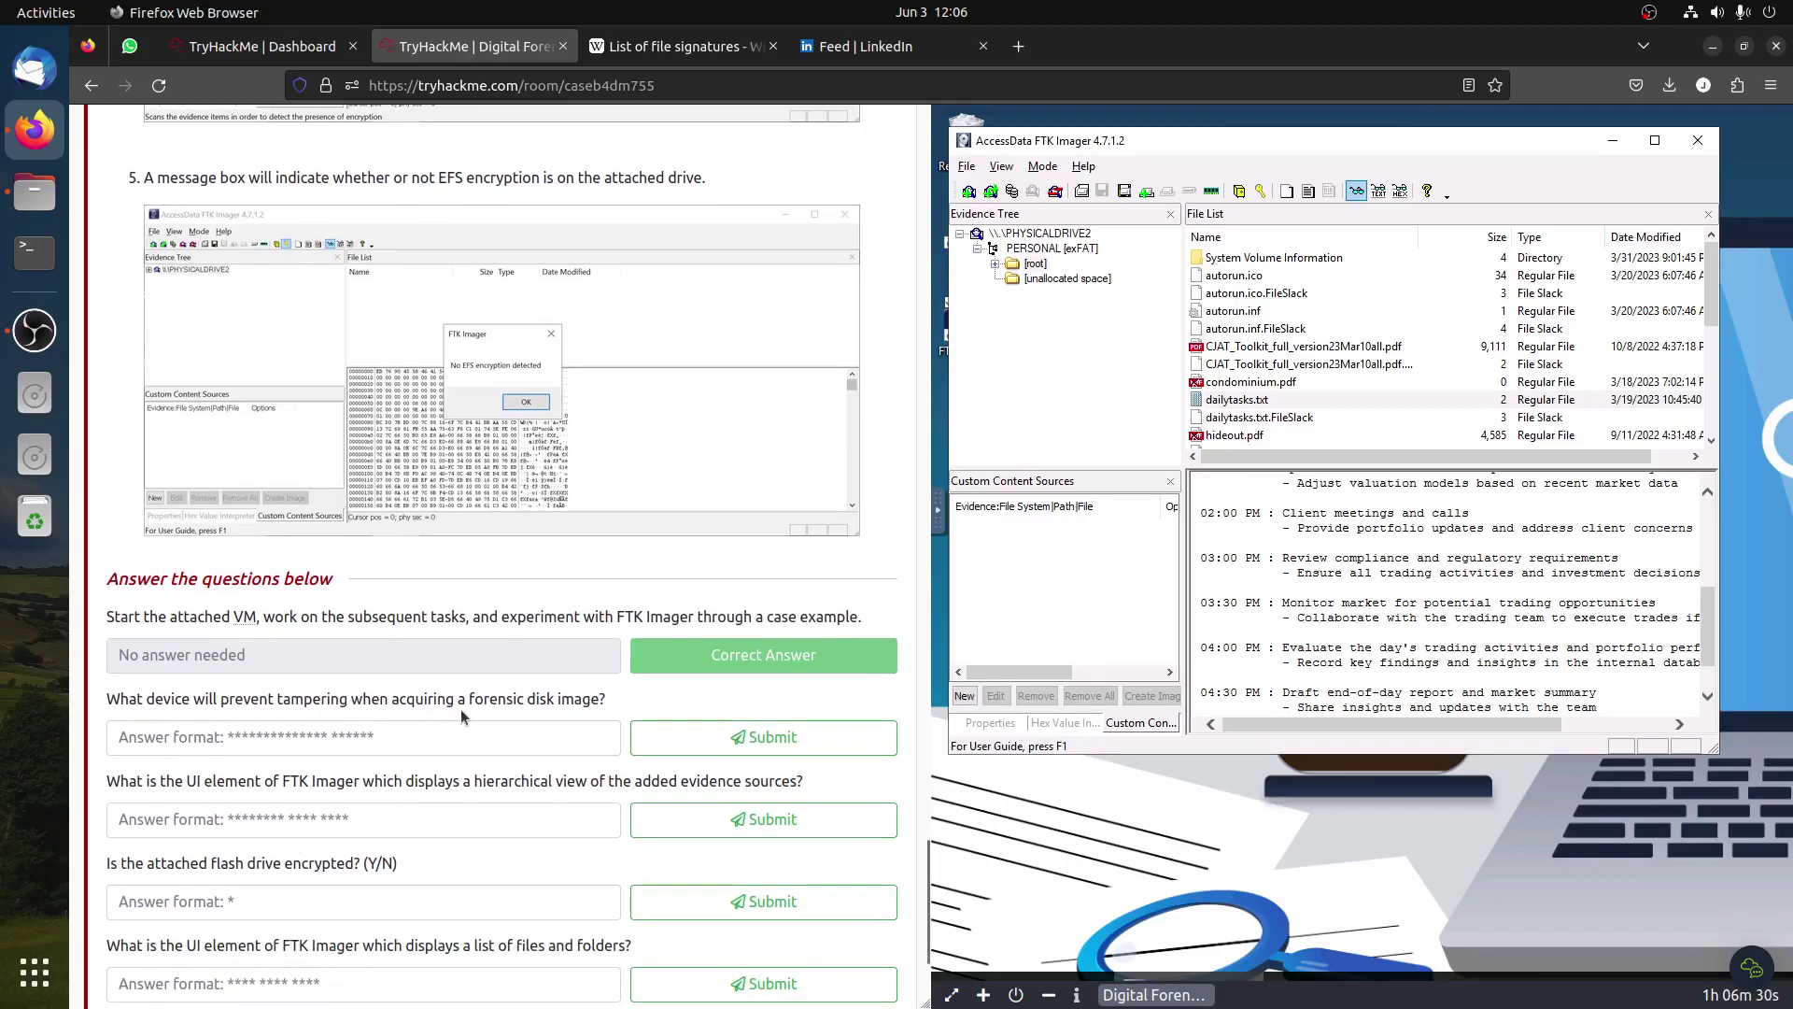
pyautogui.scroll(20, 467, 712)
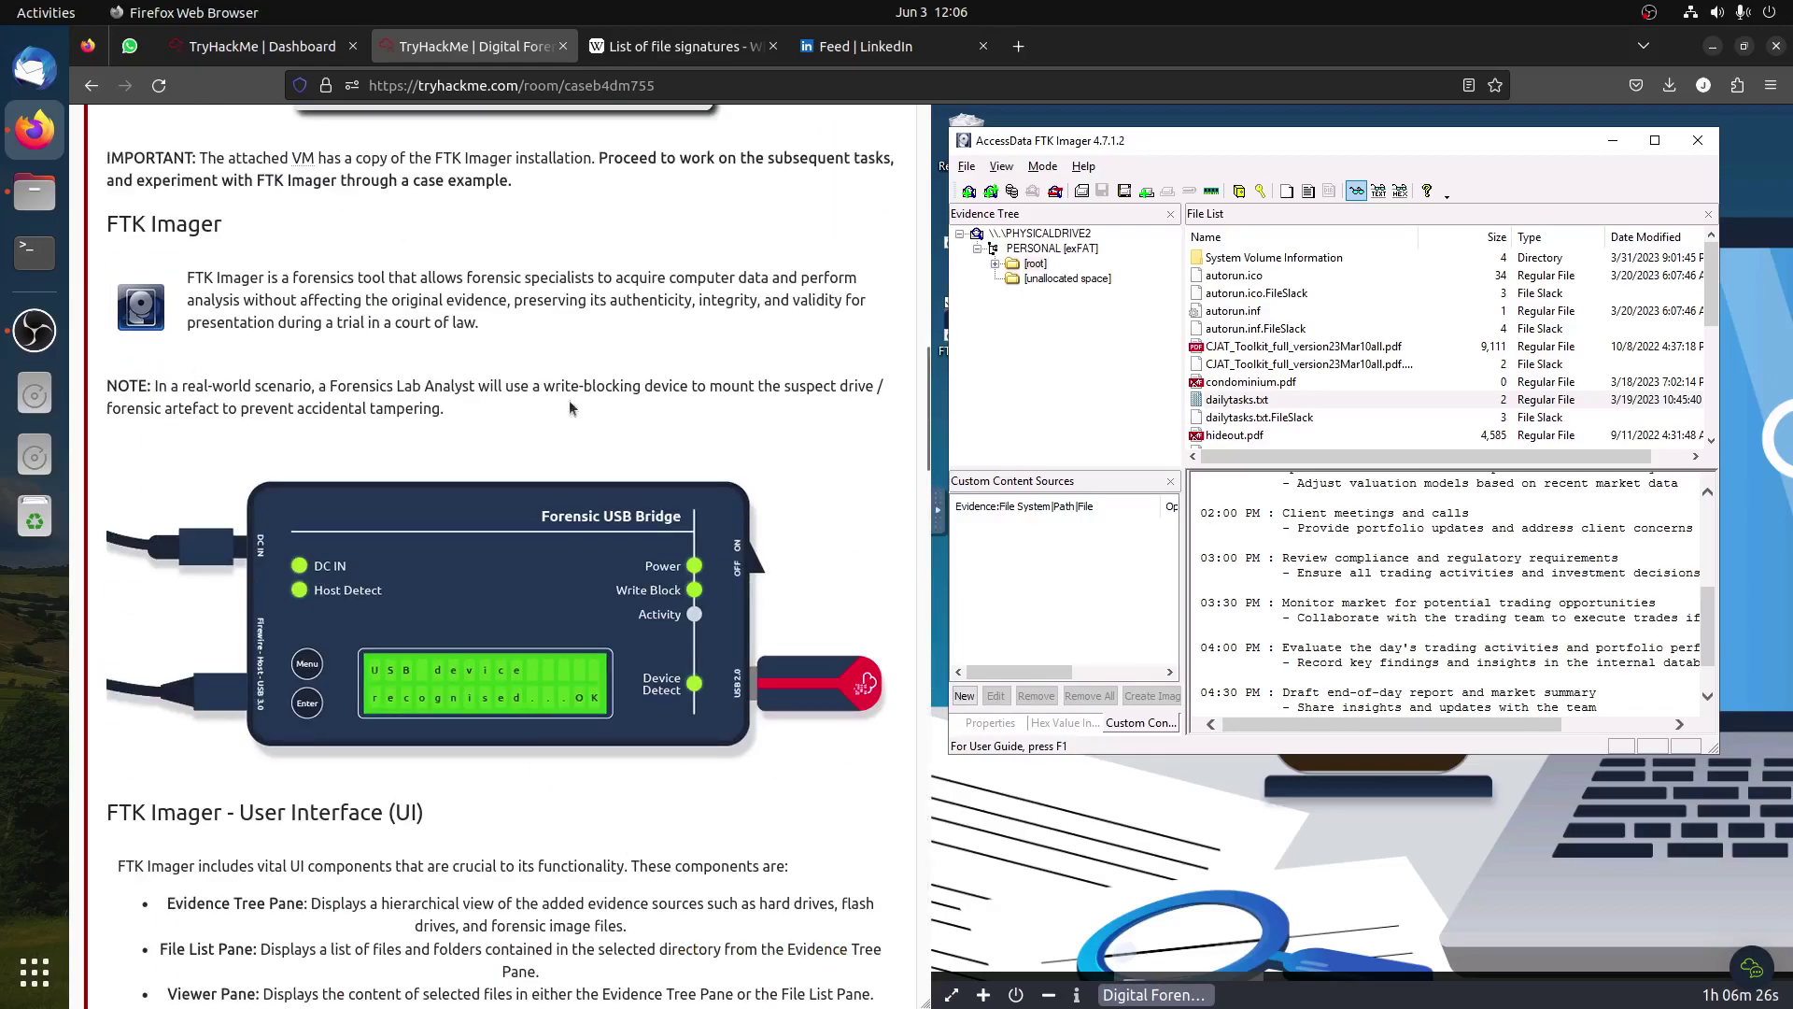
pyautogui.moveTo(542, 387); pyautogui.dragTo(681, 383)
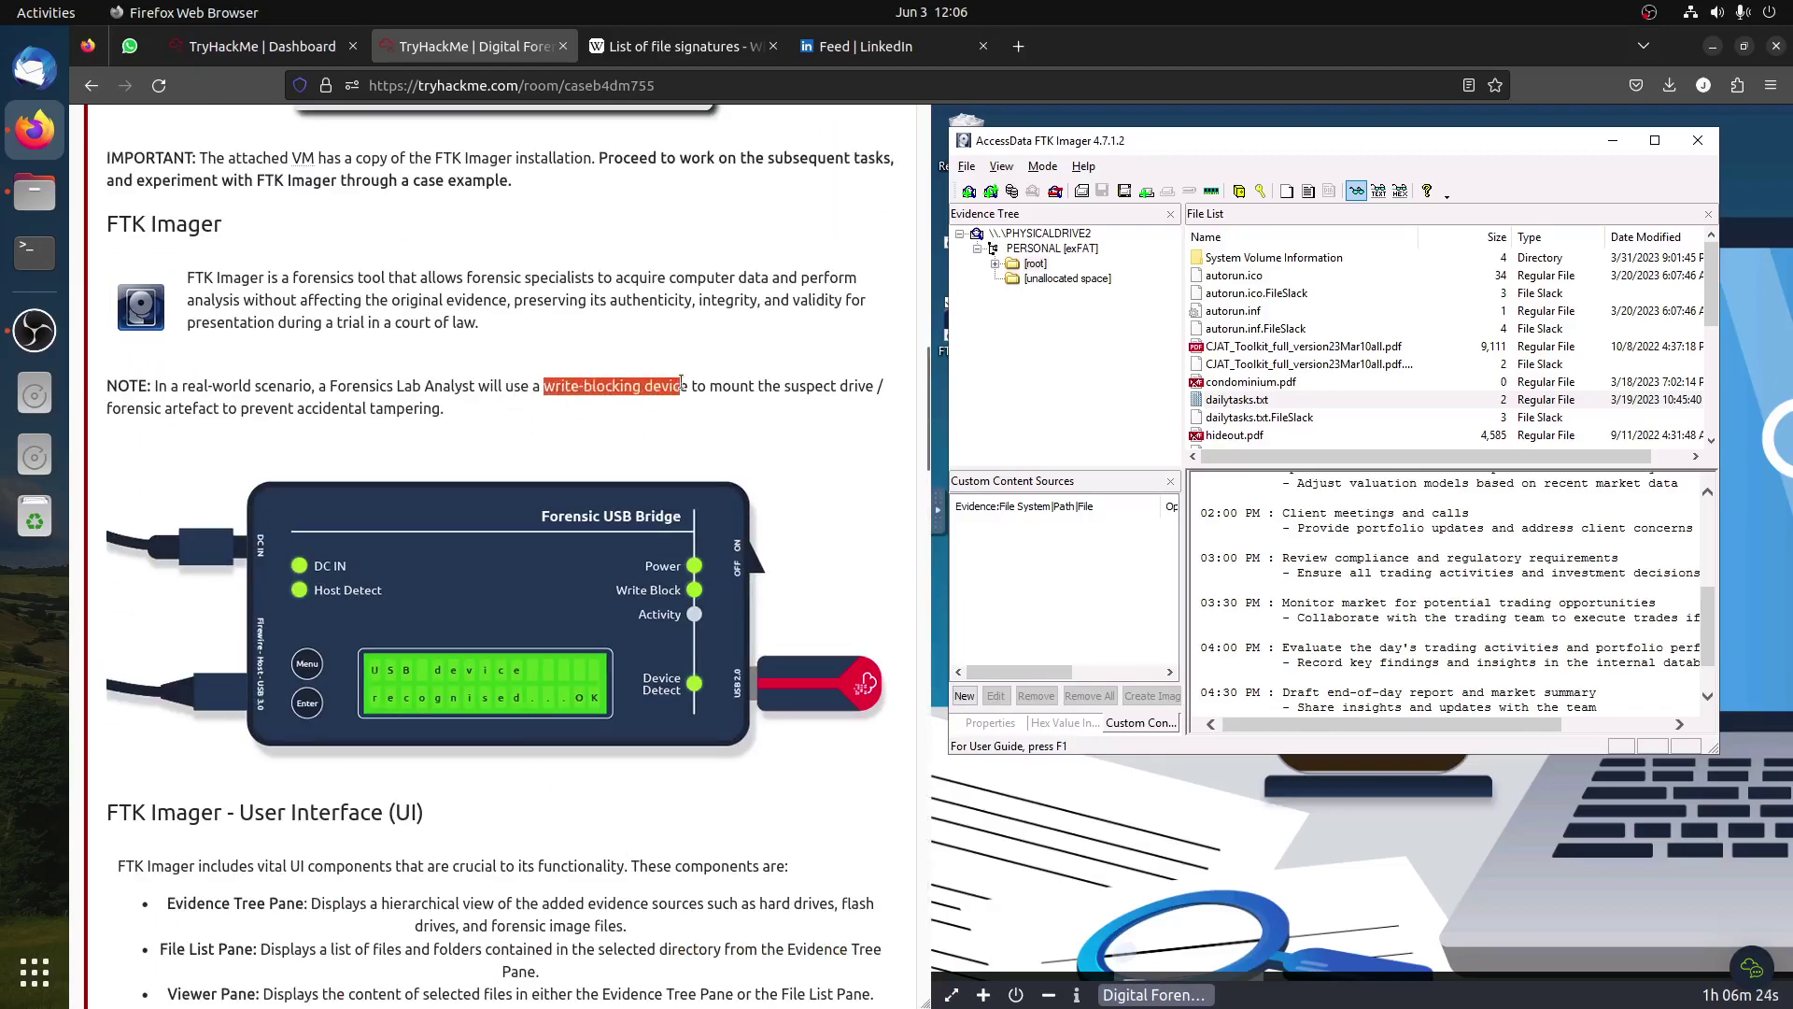
# Step: Submit 'write-blocking device' as the answer to the tampering question
pyautogui.rightClick(685, 385)
pyautogui.click(745, 400)
pyautogui.scroll(-15, 673, 544)
pyautogui.scroll(-10, 628, 558)
pyautogui.click(364, 523)
pyautogui.hotkey('ctrl', 'v')
pyautogui.click(705, 526)
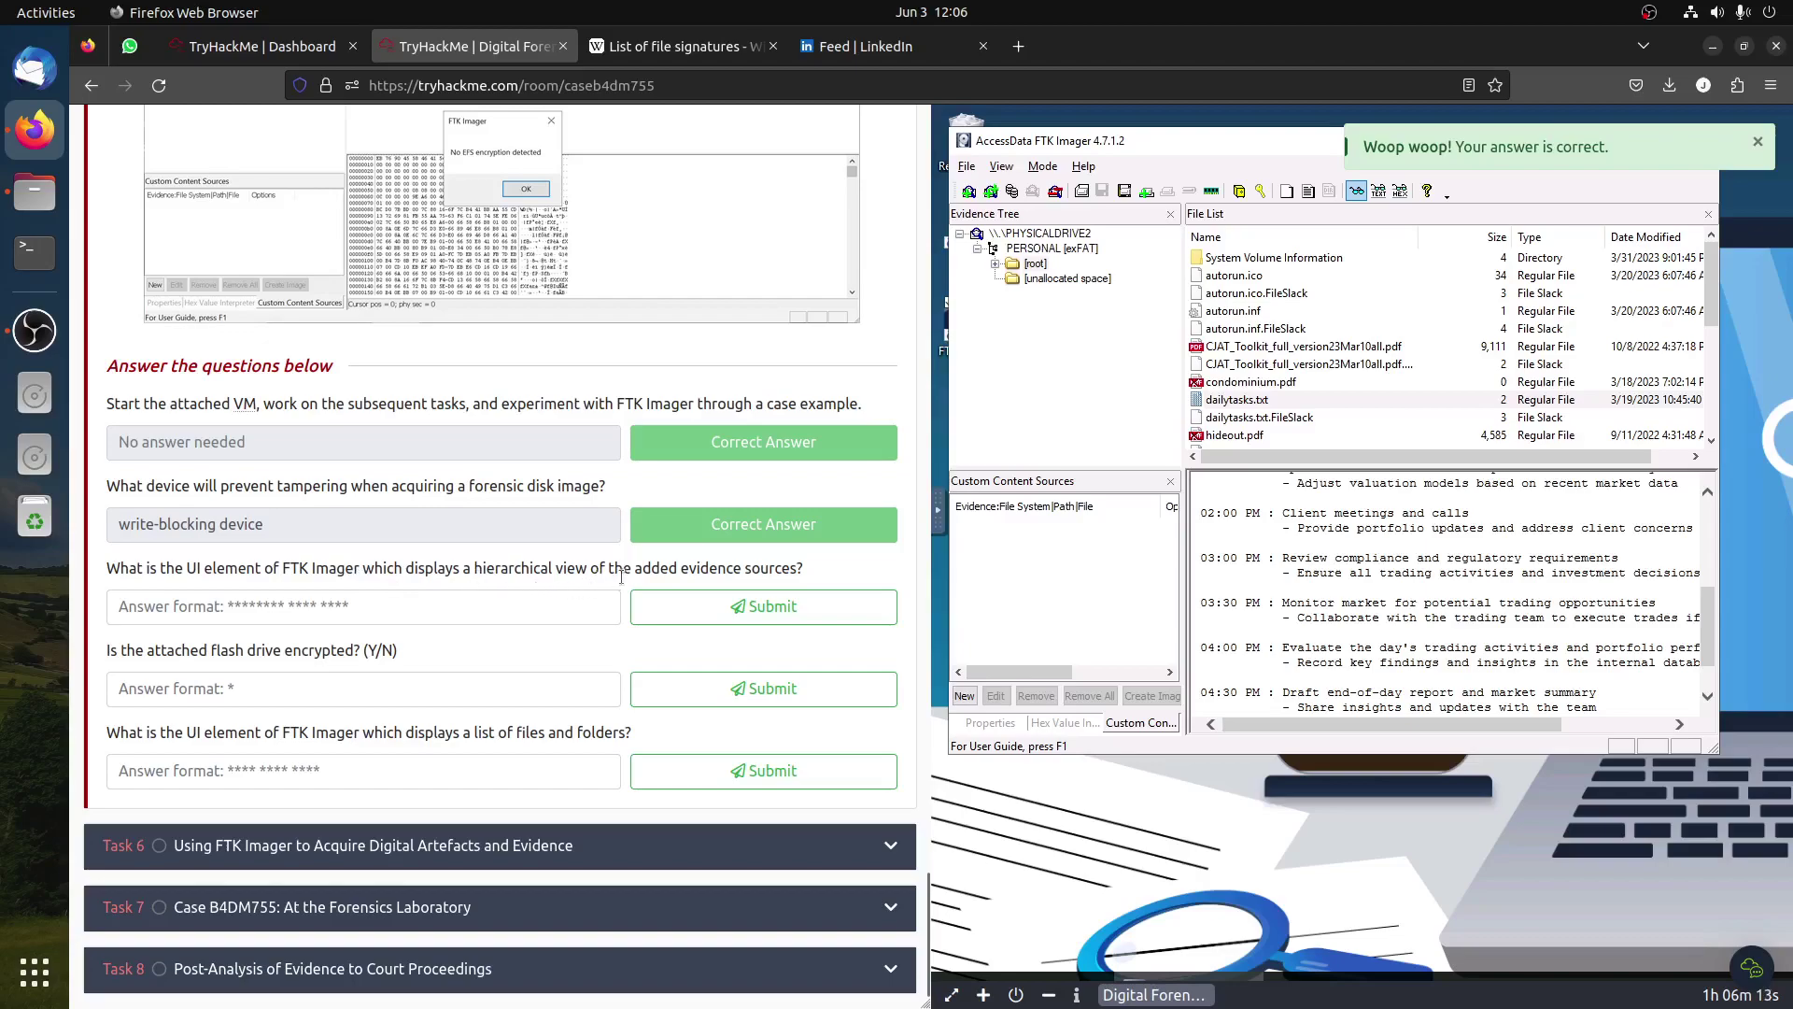
# Step: Copy 'Evidence Tree Pane' from the tutorial and submit it for the hierarchical-view question
pyautogui.moveTo(822, 571); pyautogui.dragTo(525, 540)
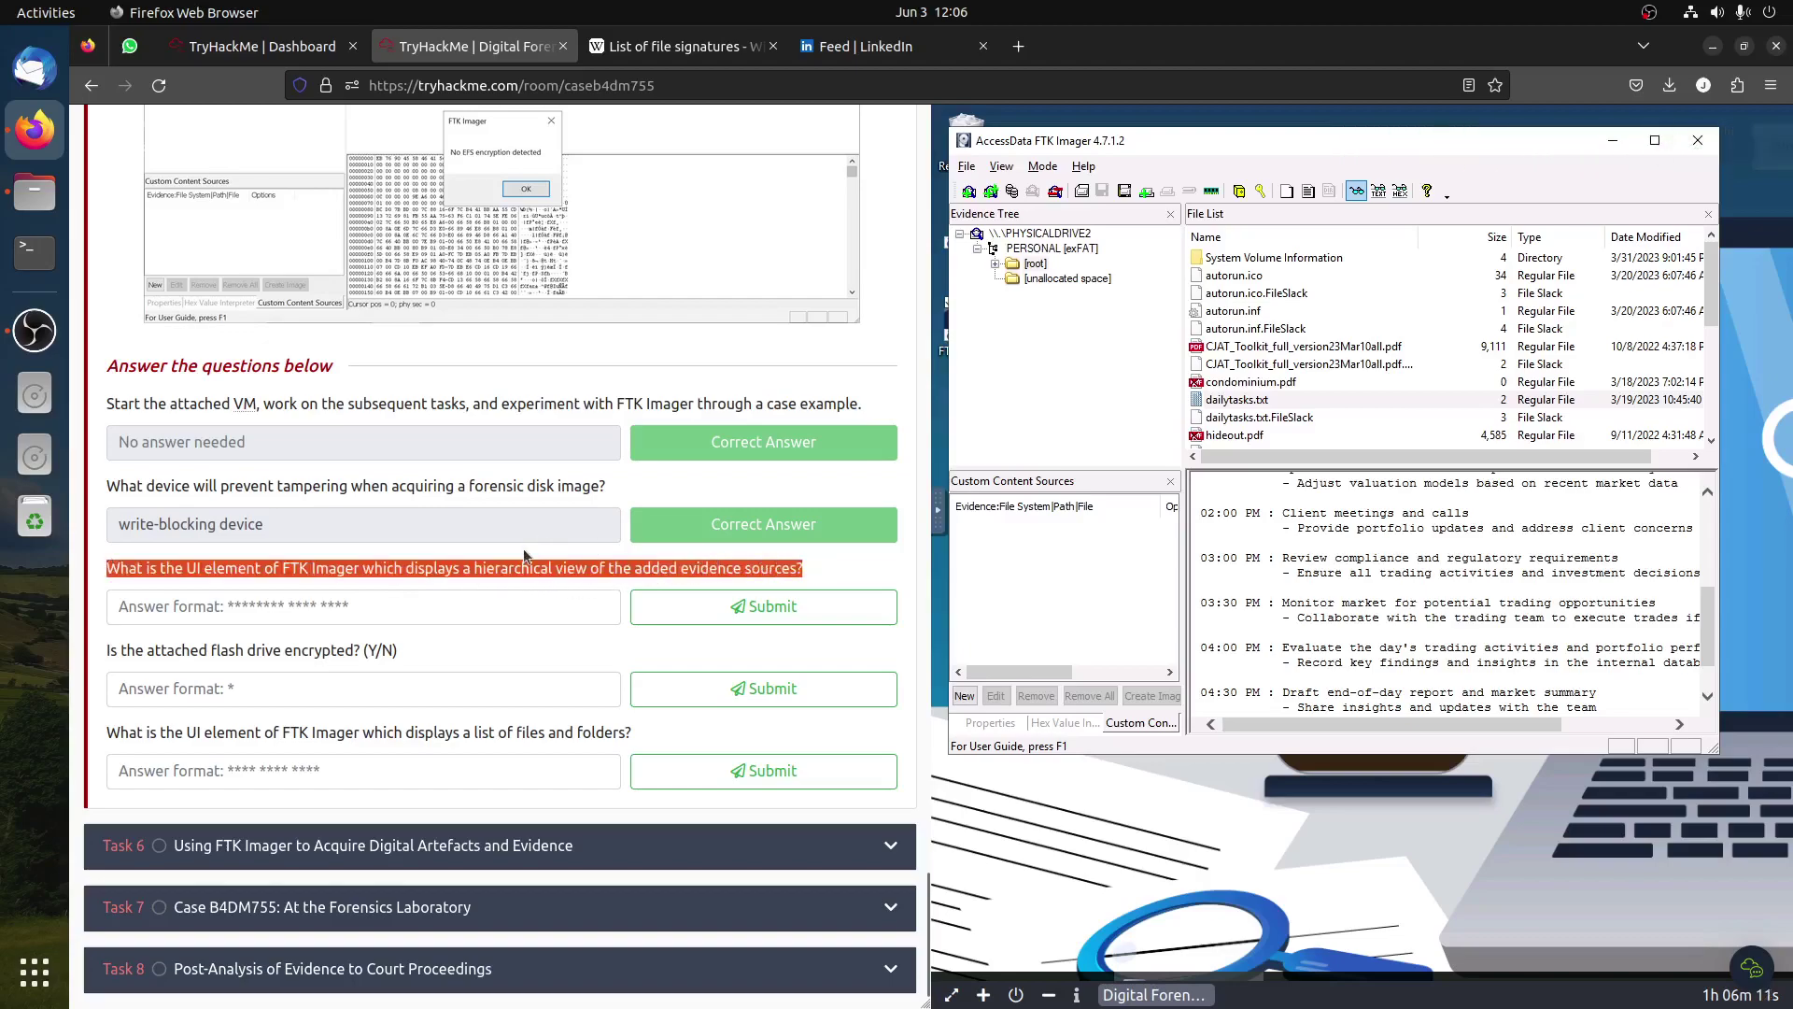
pyautogui.click(523, 548)
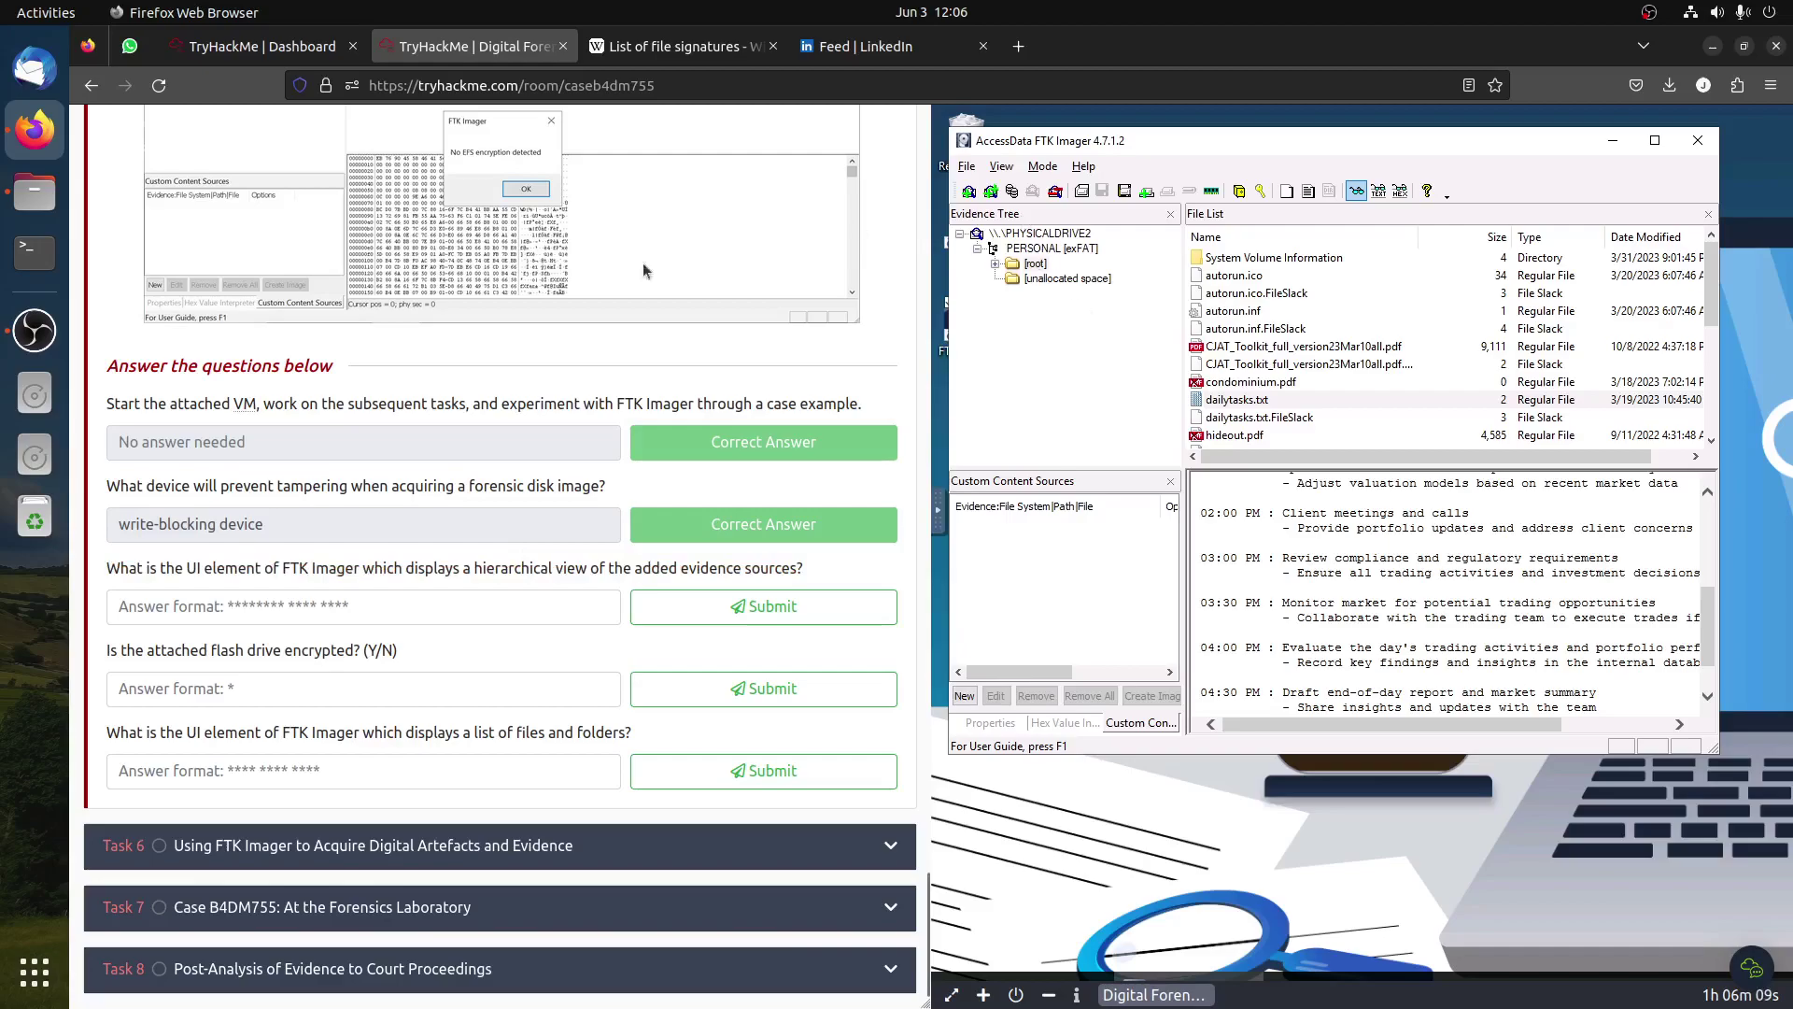
pyautogui.scroll(10, 392, 587)
pyautogui.scroll(7, 392, 587)
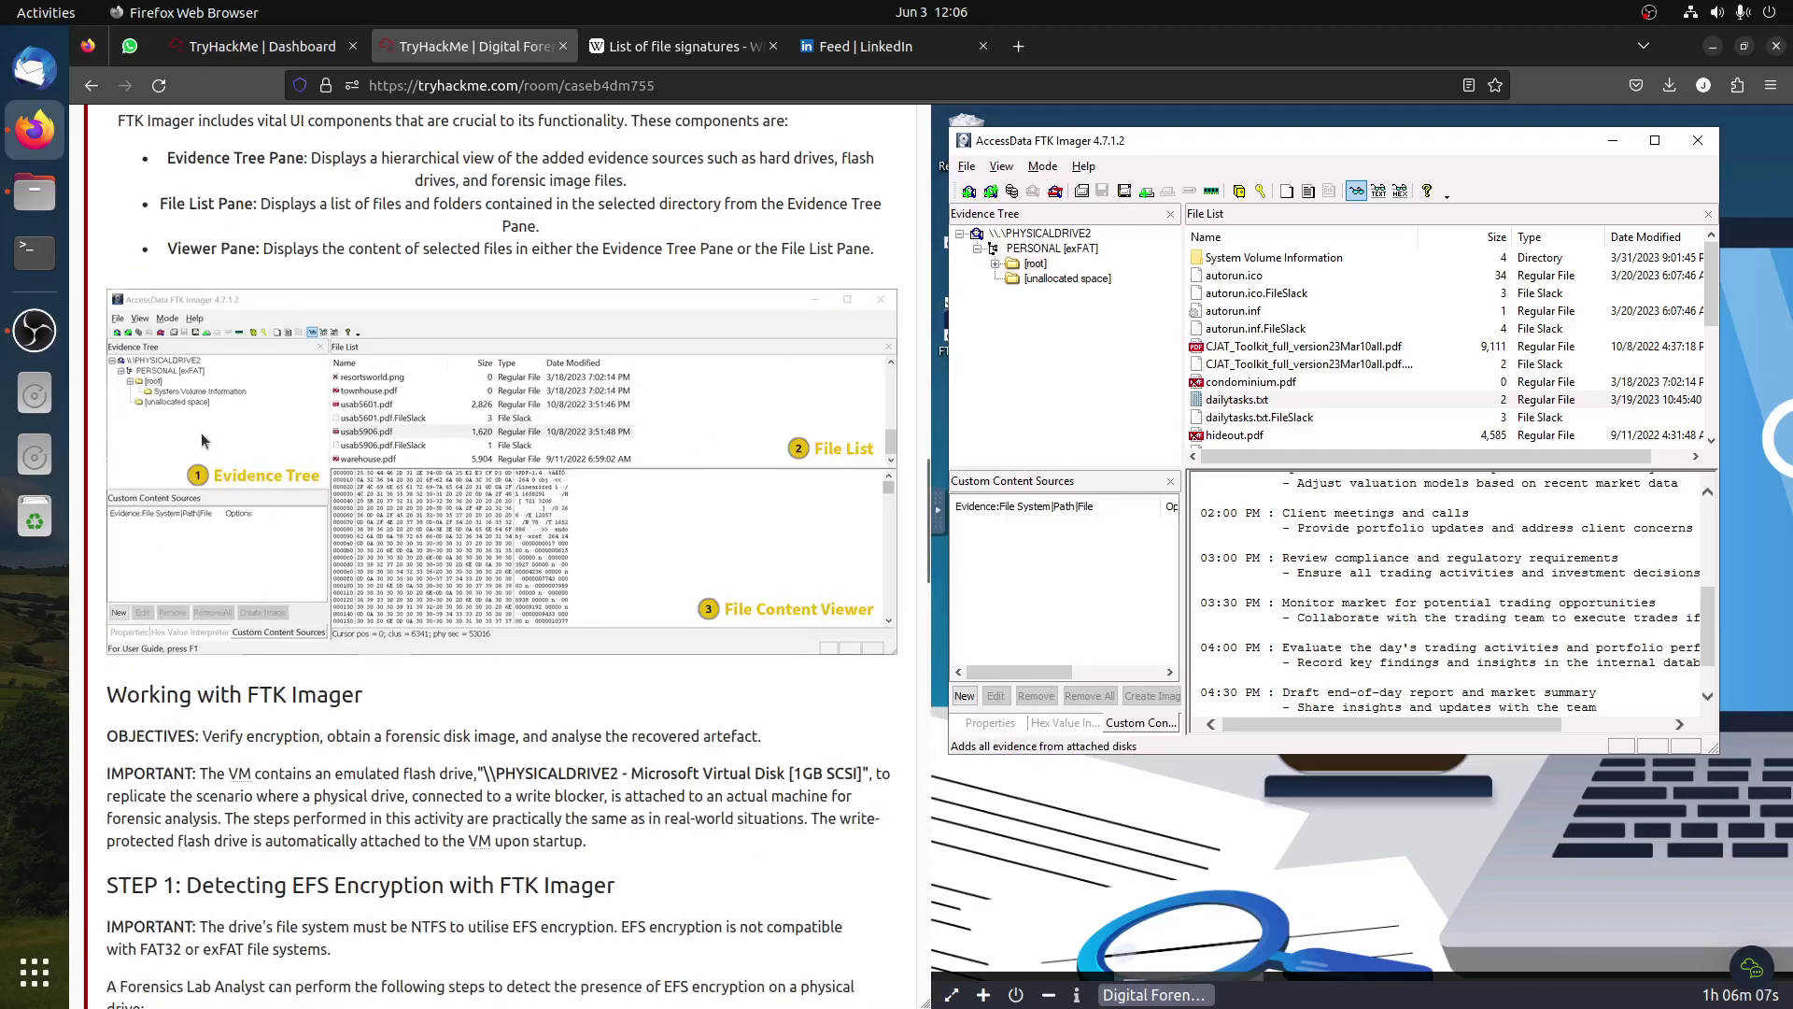
pyautogui.scroll(5, 308, 538)
pyautogui.moveTo(168, 579); pyautogui.dragTo(305, 589)
pyautogui.rightClick(305, 584)
pyautogui.click(369, 602)
pyautogui.scroll(-20, 479, 667)
pyautogui.scroll(-7, 456, 671)
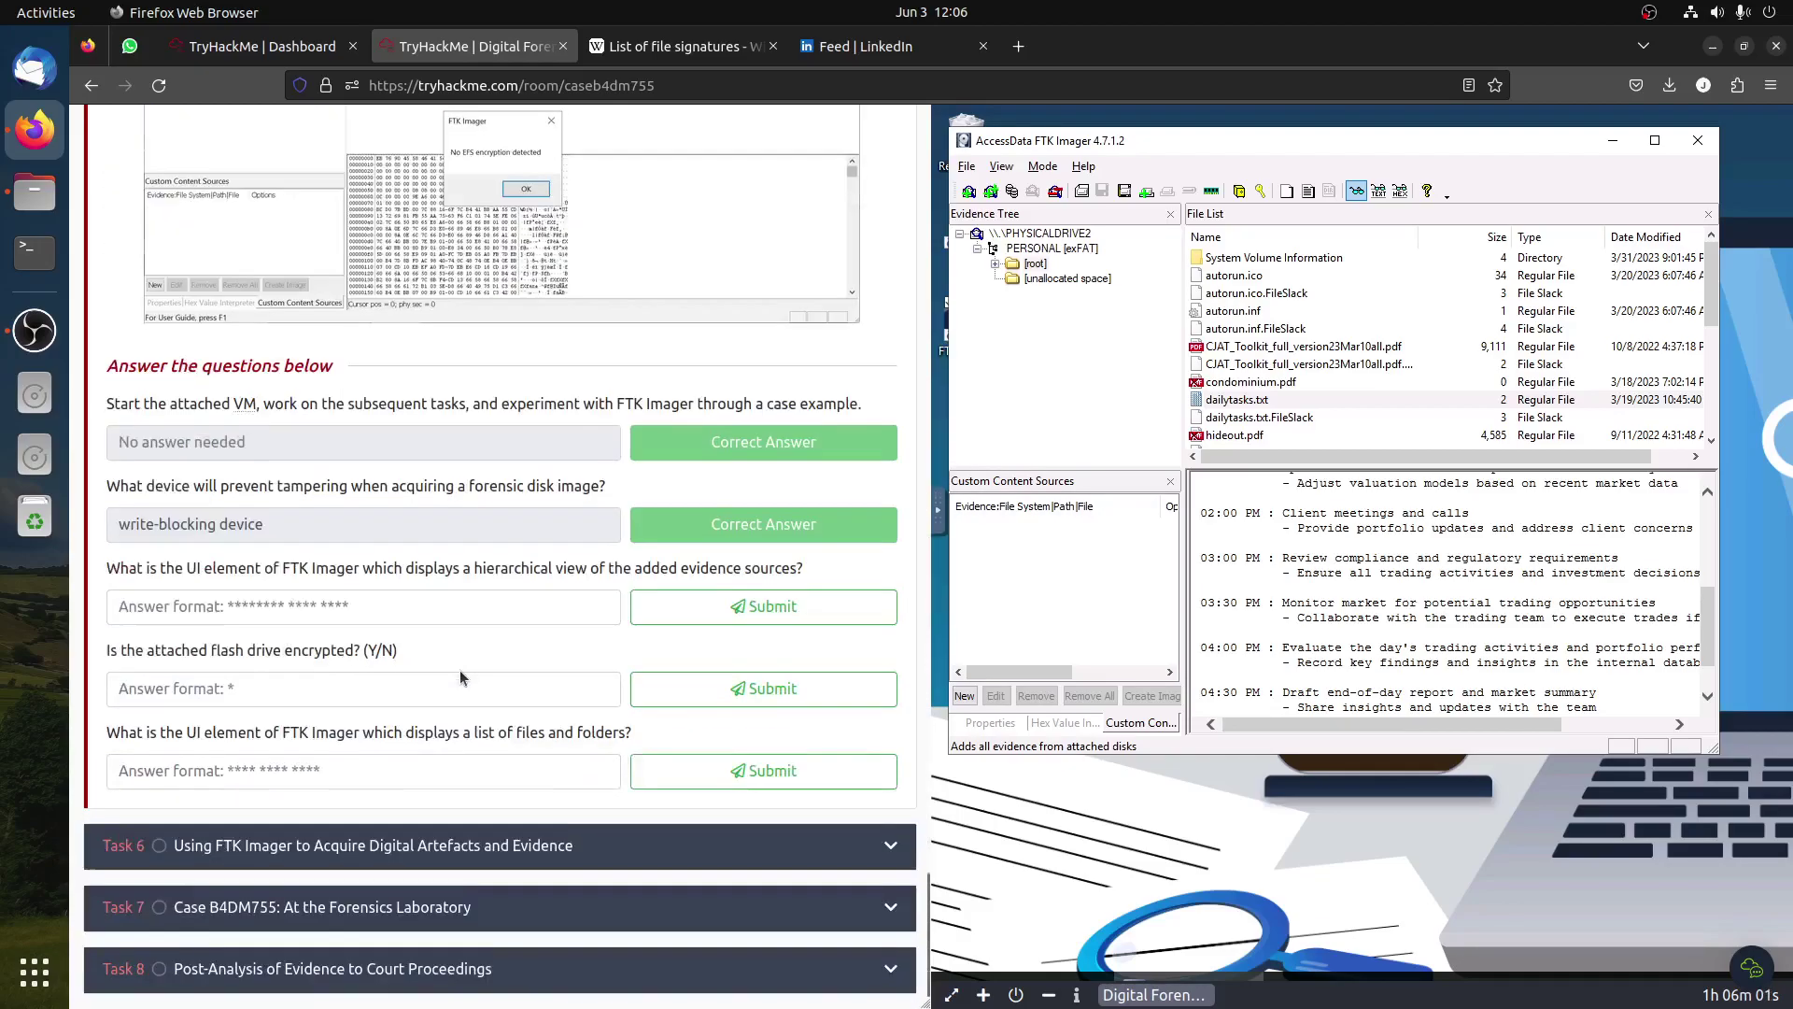
pyautogui.click(391, 618)
pyautogui.hotkey('ctrl', 'v')
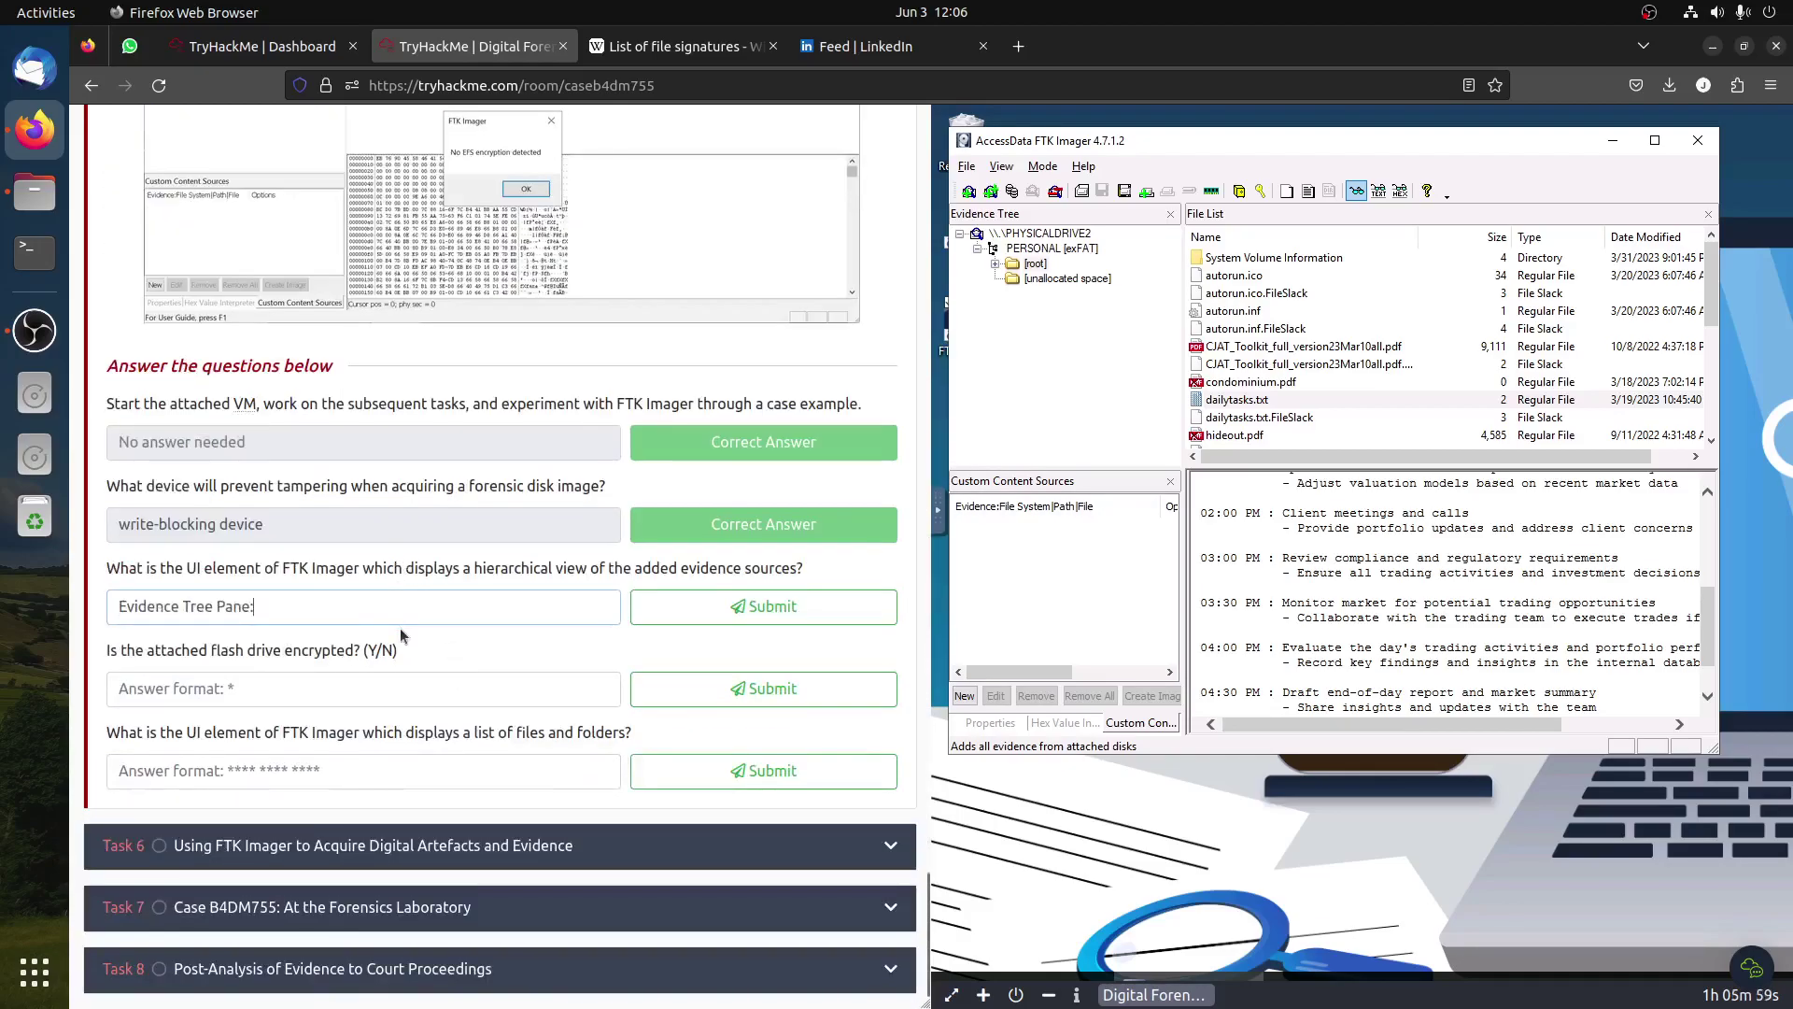
pyautogui.click(763, 606)
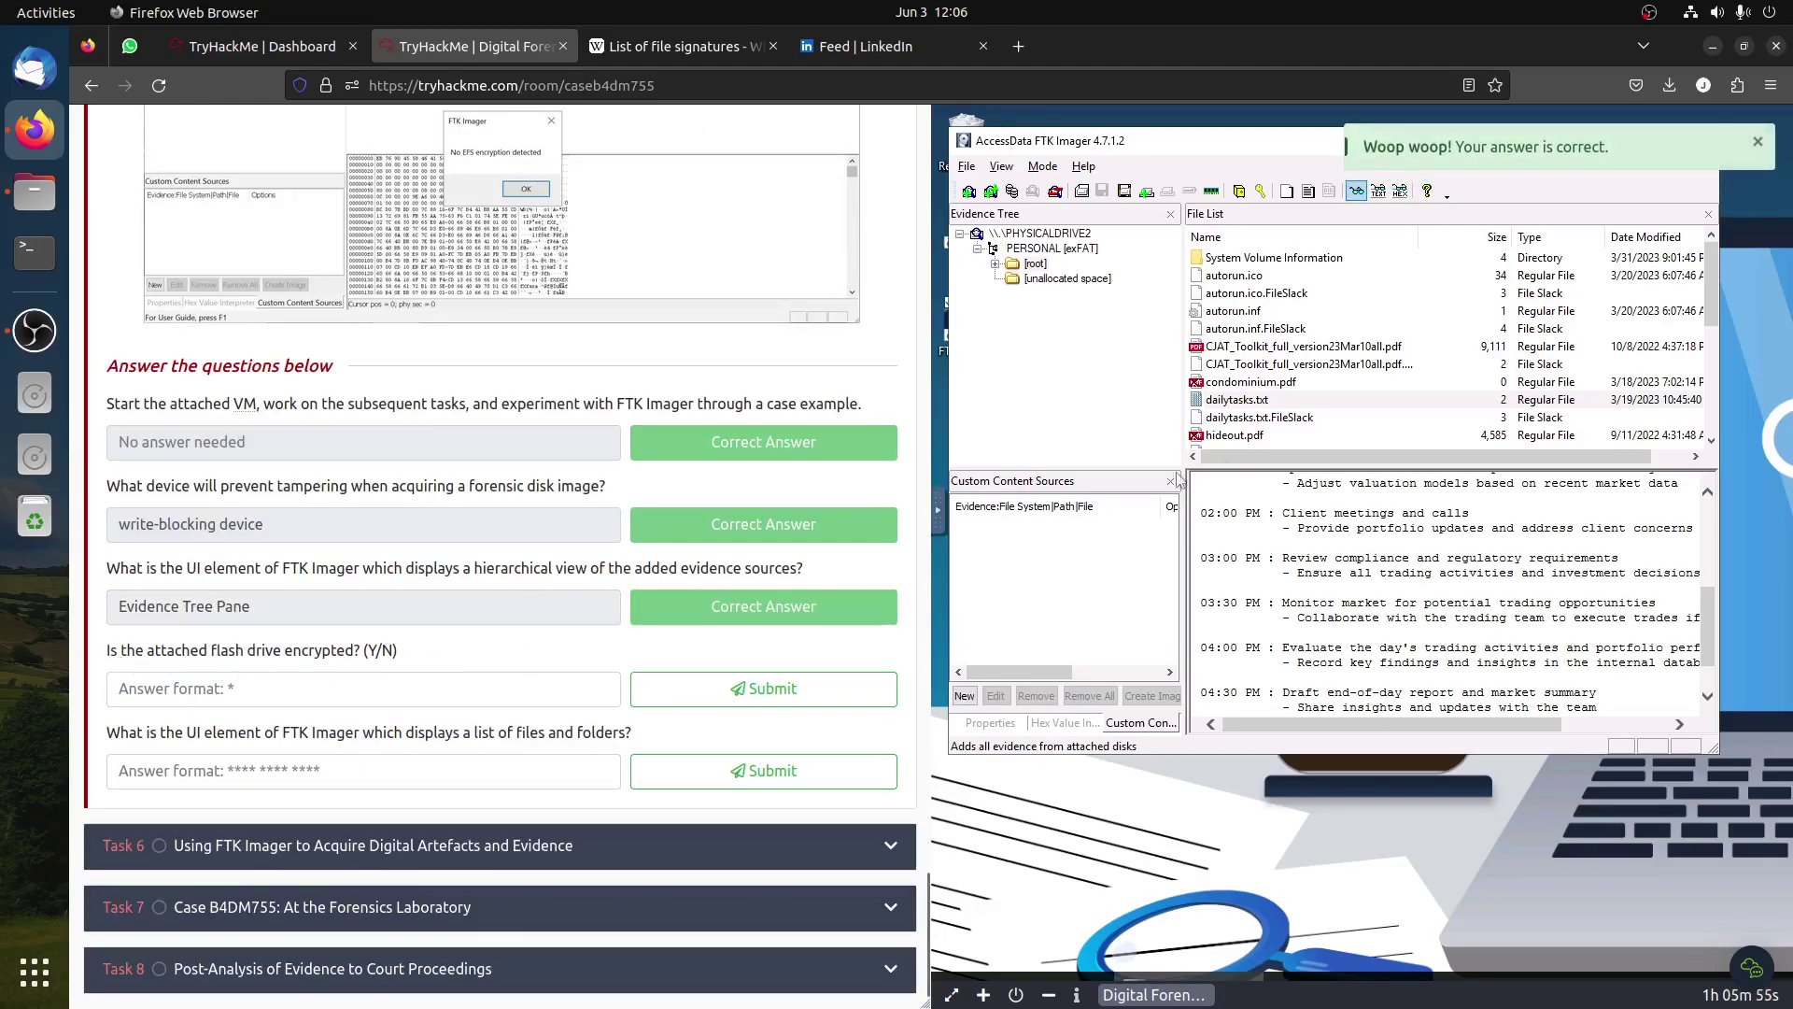
# Step: Answer N to the encryption question, then inspect root entries like autorun.inf
pyautogui.click(449, 691)
pyautogui.write('N')
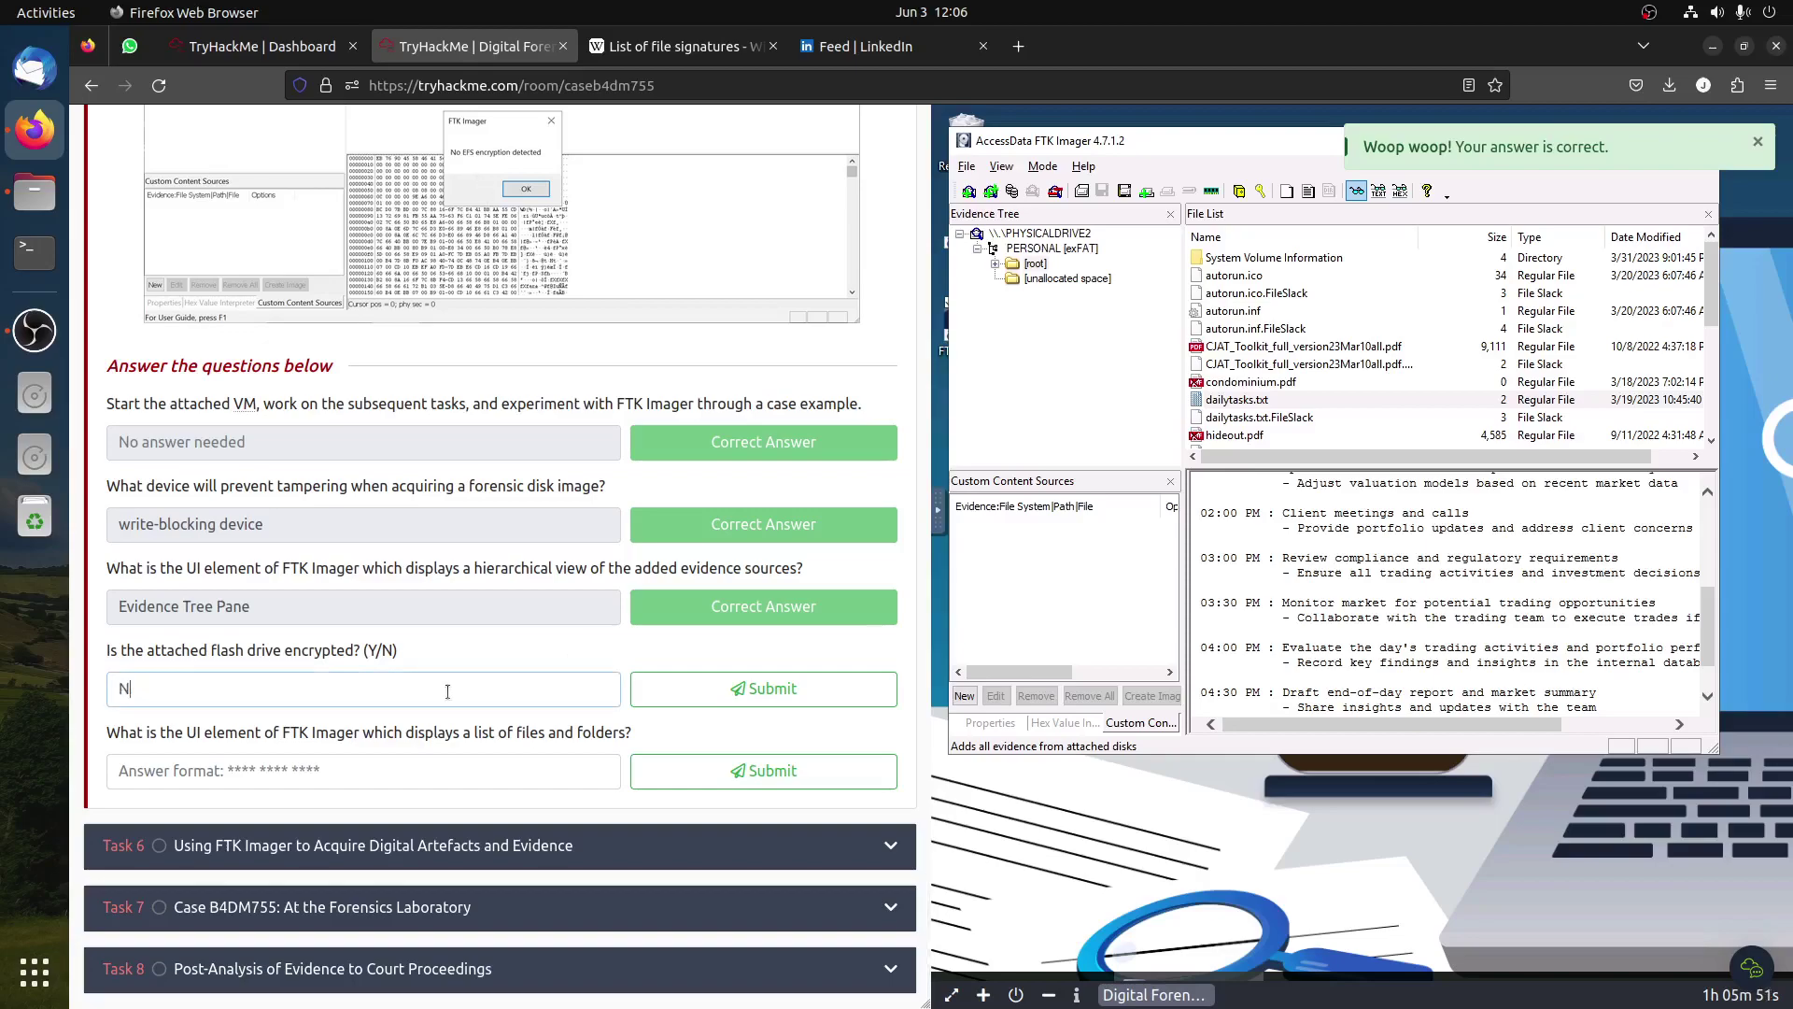
pyautogui.click(821, 682)
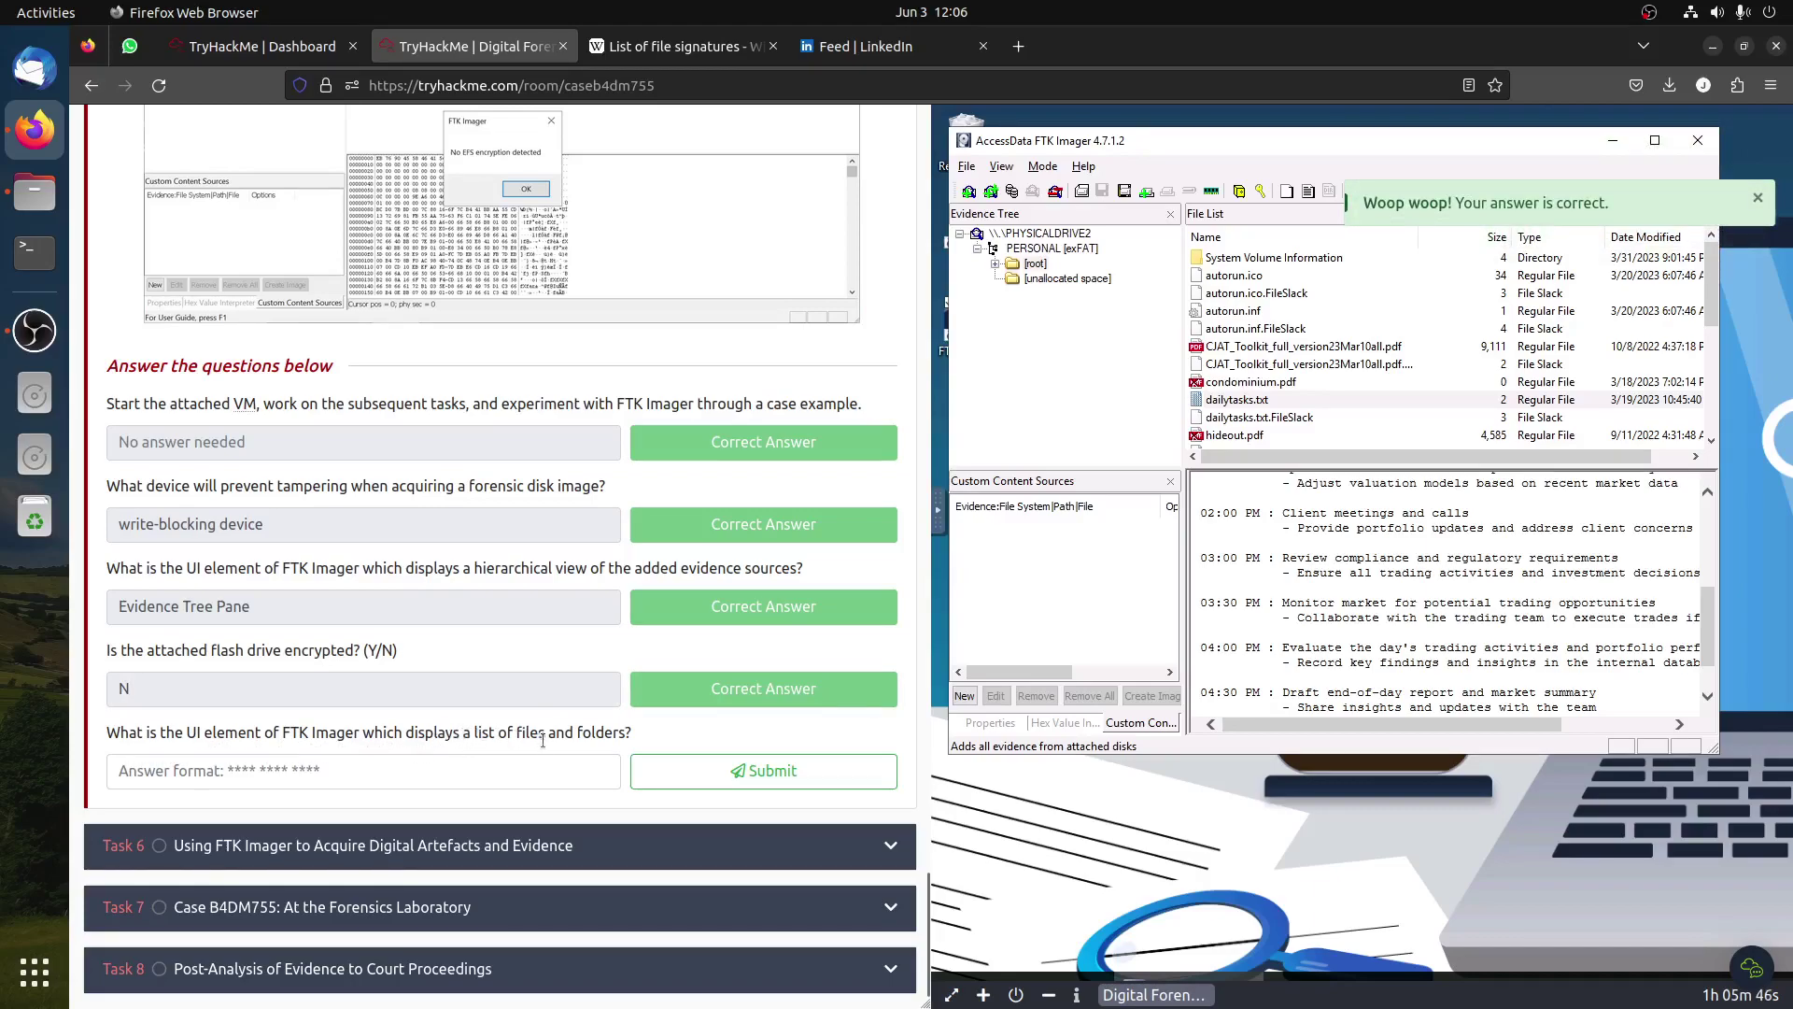
pyautogui.moveTo(629, 732); pyautogui.dragTo(434, 733)
pyautogui.click(1283, 345)
pyautogui.click(1286, 310)
# Step: Copy the phrase 'File List Pane' from the tutorial text
pyautogui.click(1290, 291)
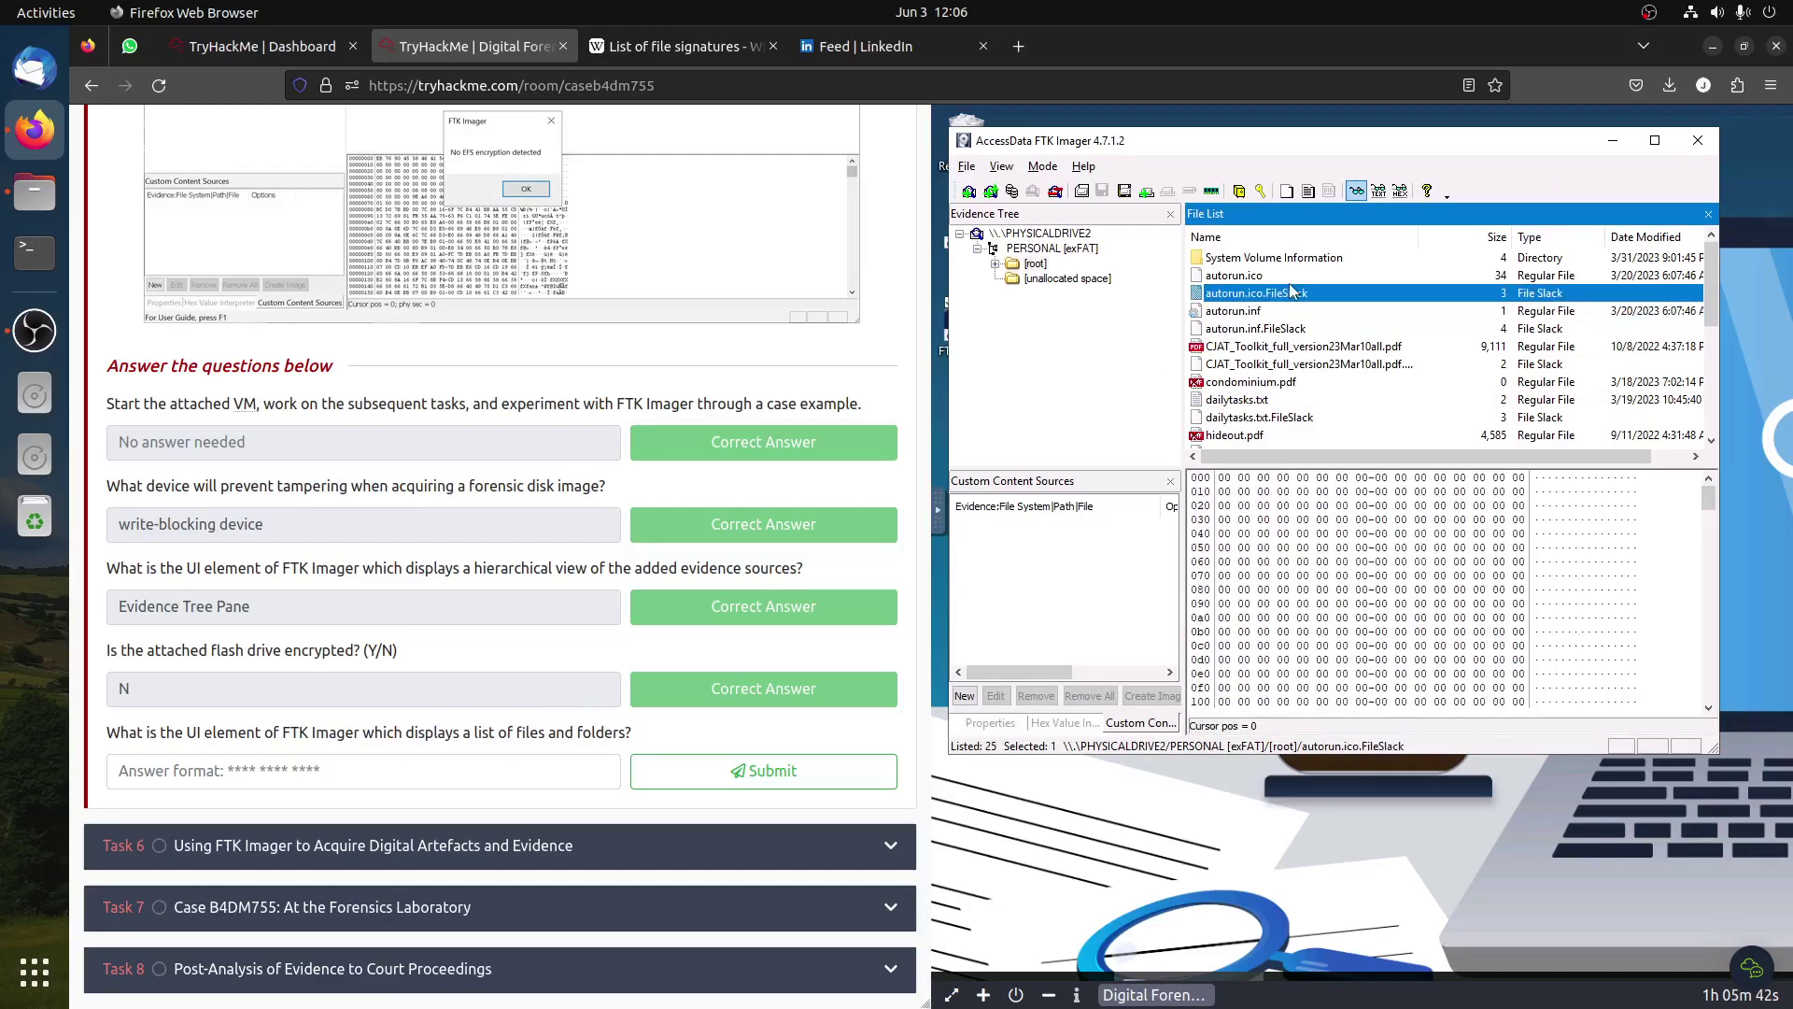
pyautogui.scroll(15, 530, 485)
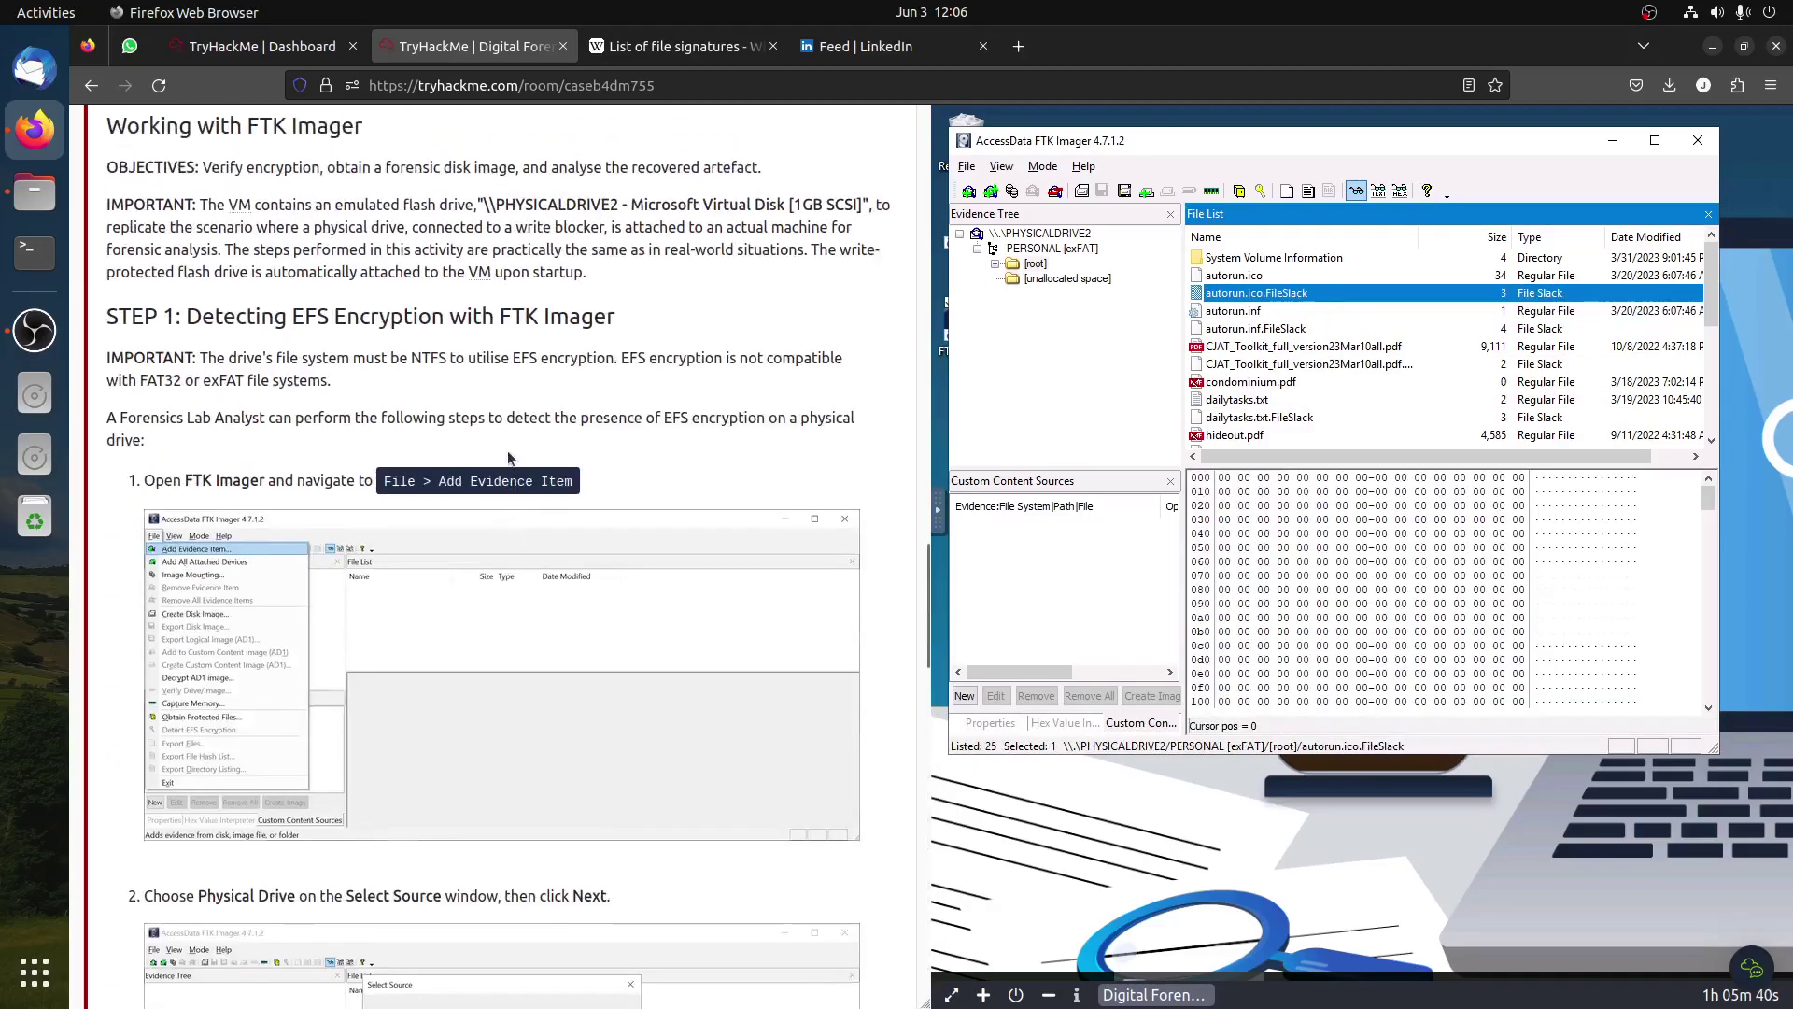
pyautogui.scroll(-2, 530, 486)
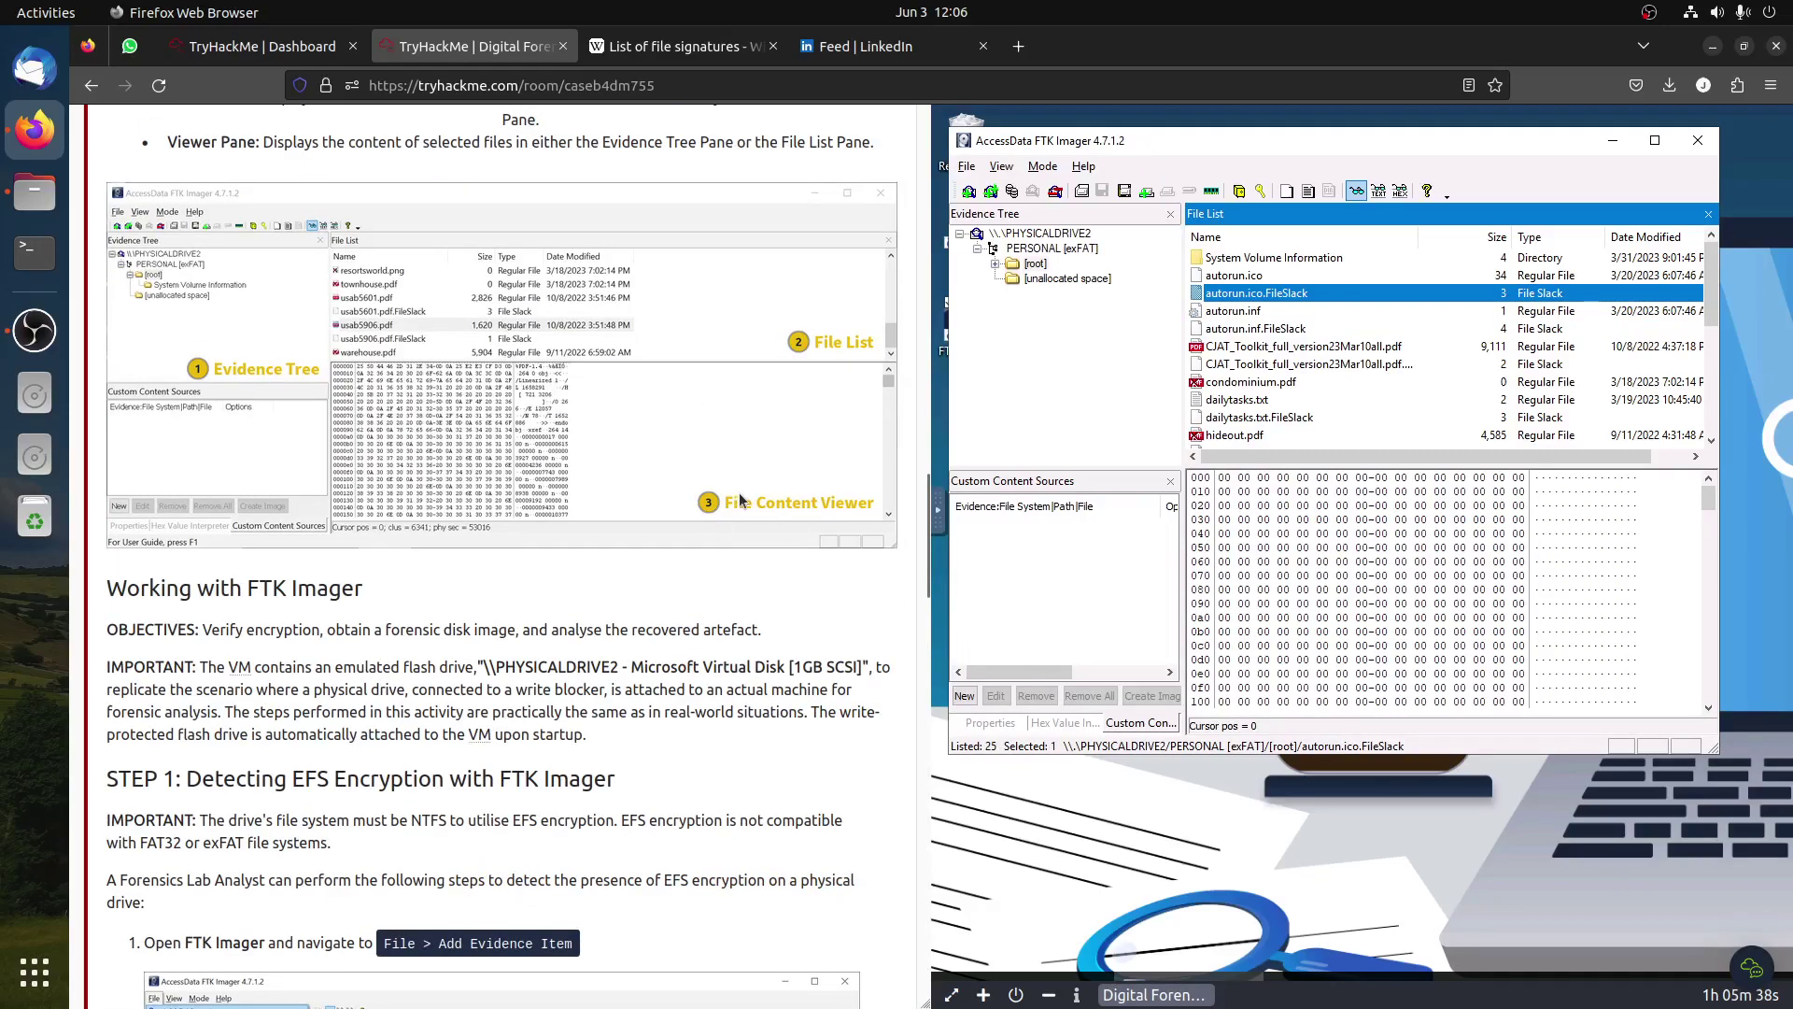
pyautogui.scroll(2, 740, 515)
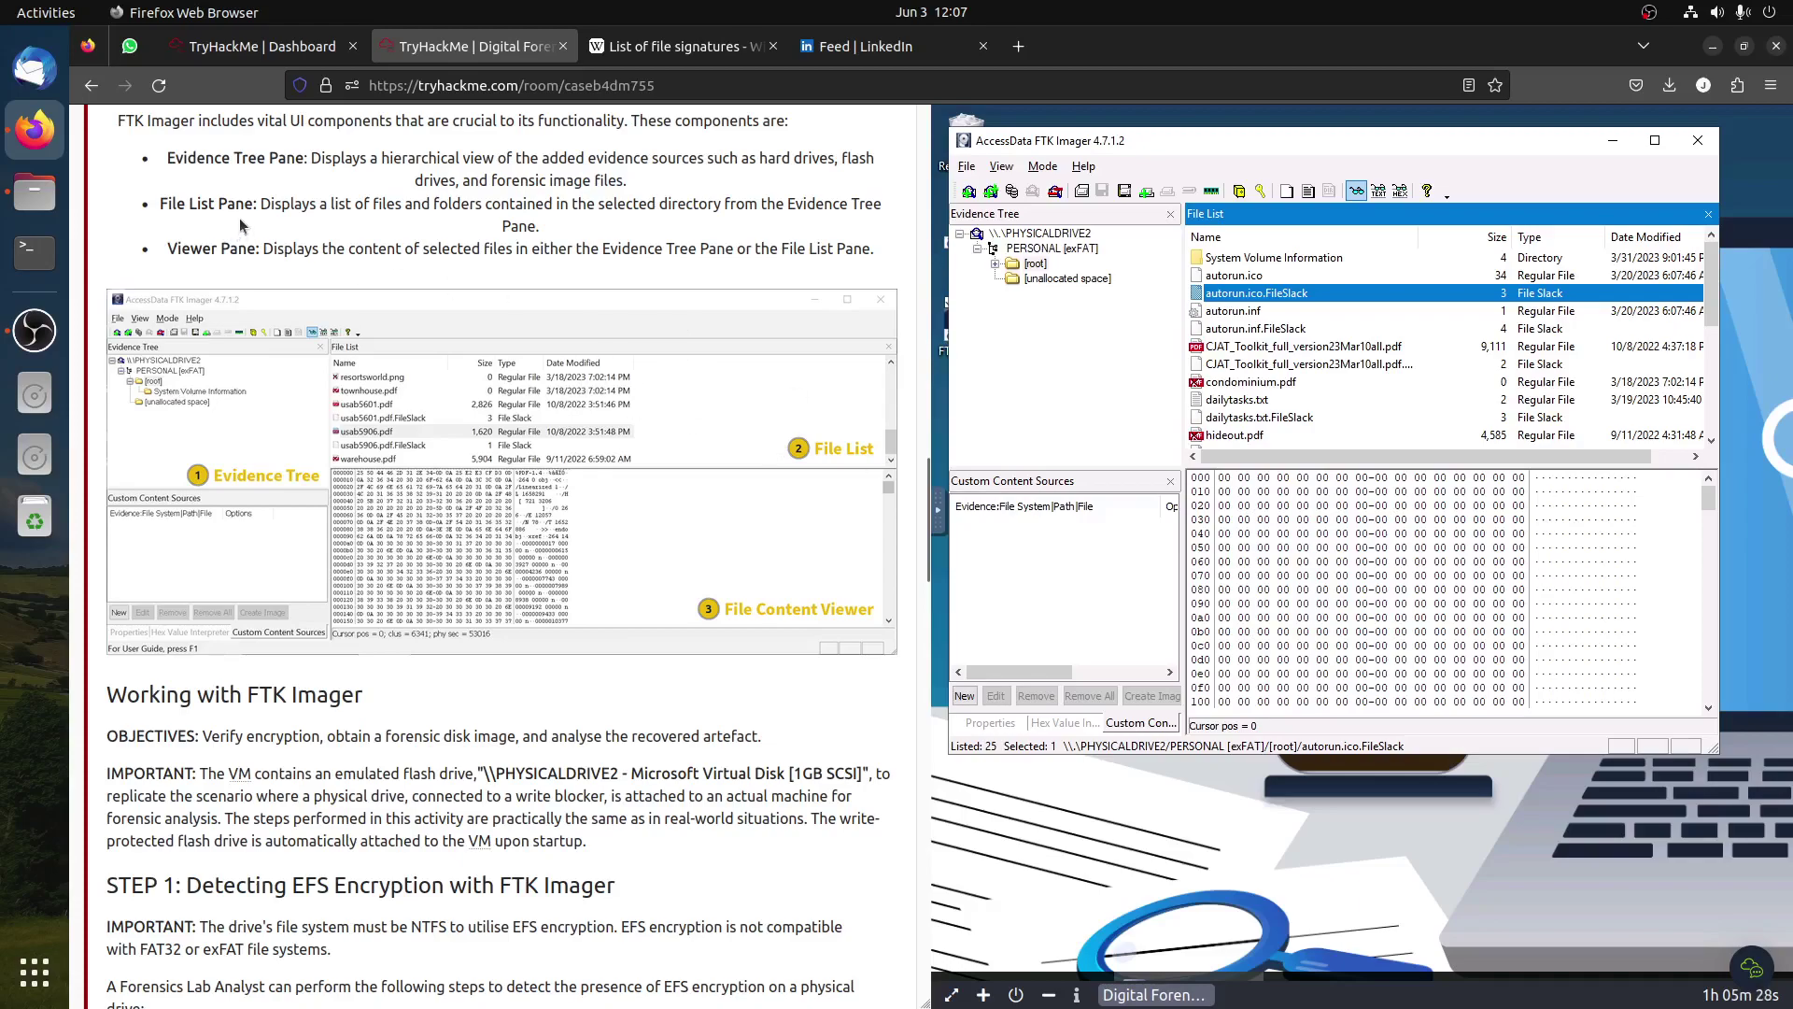
pyautogui.moveTo(249, 203); pyautogui.dragTo(159, 205)
pyautogui.rightClick(158, 206)
pyautogui.click(224, 227)
# Step: Submit 'File List Pane' as Task 5's last answer and scroll to Task 6
pyautogui.click(1324, 312)
pyautogui.scroll(-15, 624, 439)
pyautogui.scroll(-10, 530, 461)
pyautogui.click(374, 771)
pyautogui.hotkey('ctrl', 'v')
pyautogui.click(707, 780)
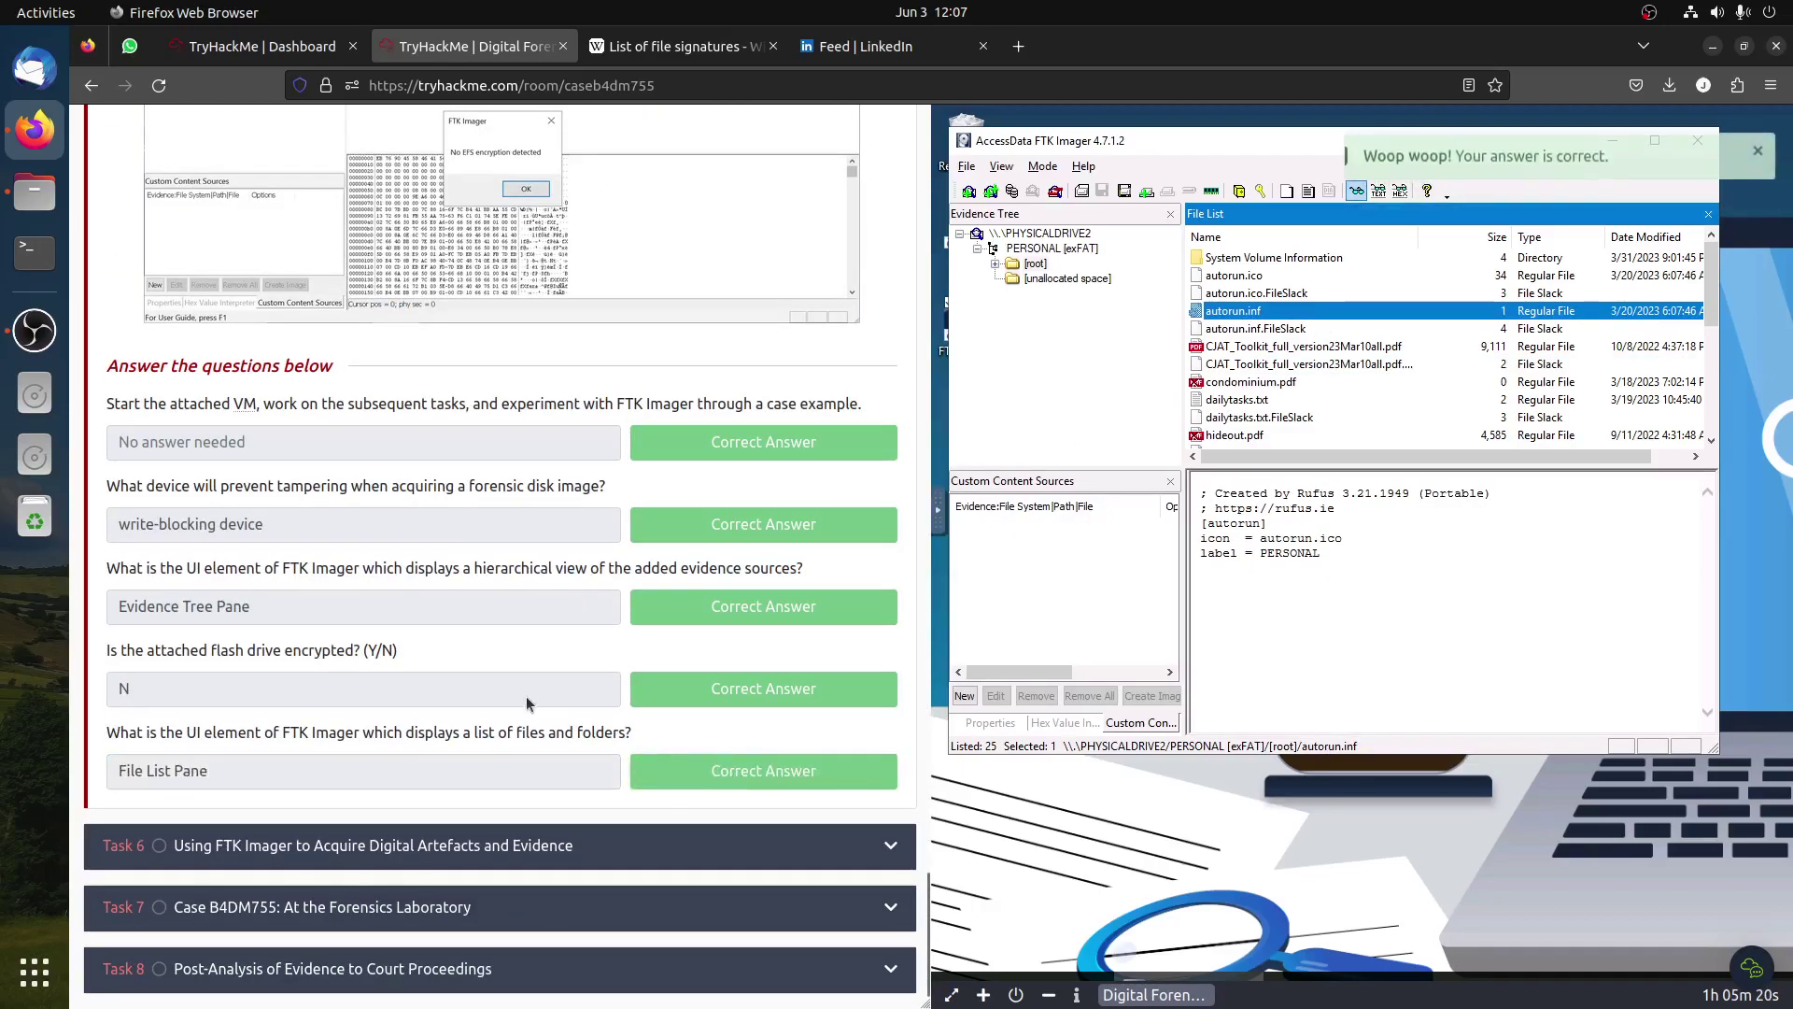
pyautogui.scroll(20, 581, 770)
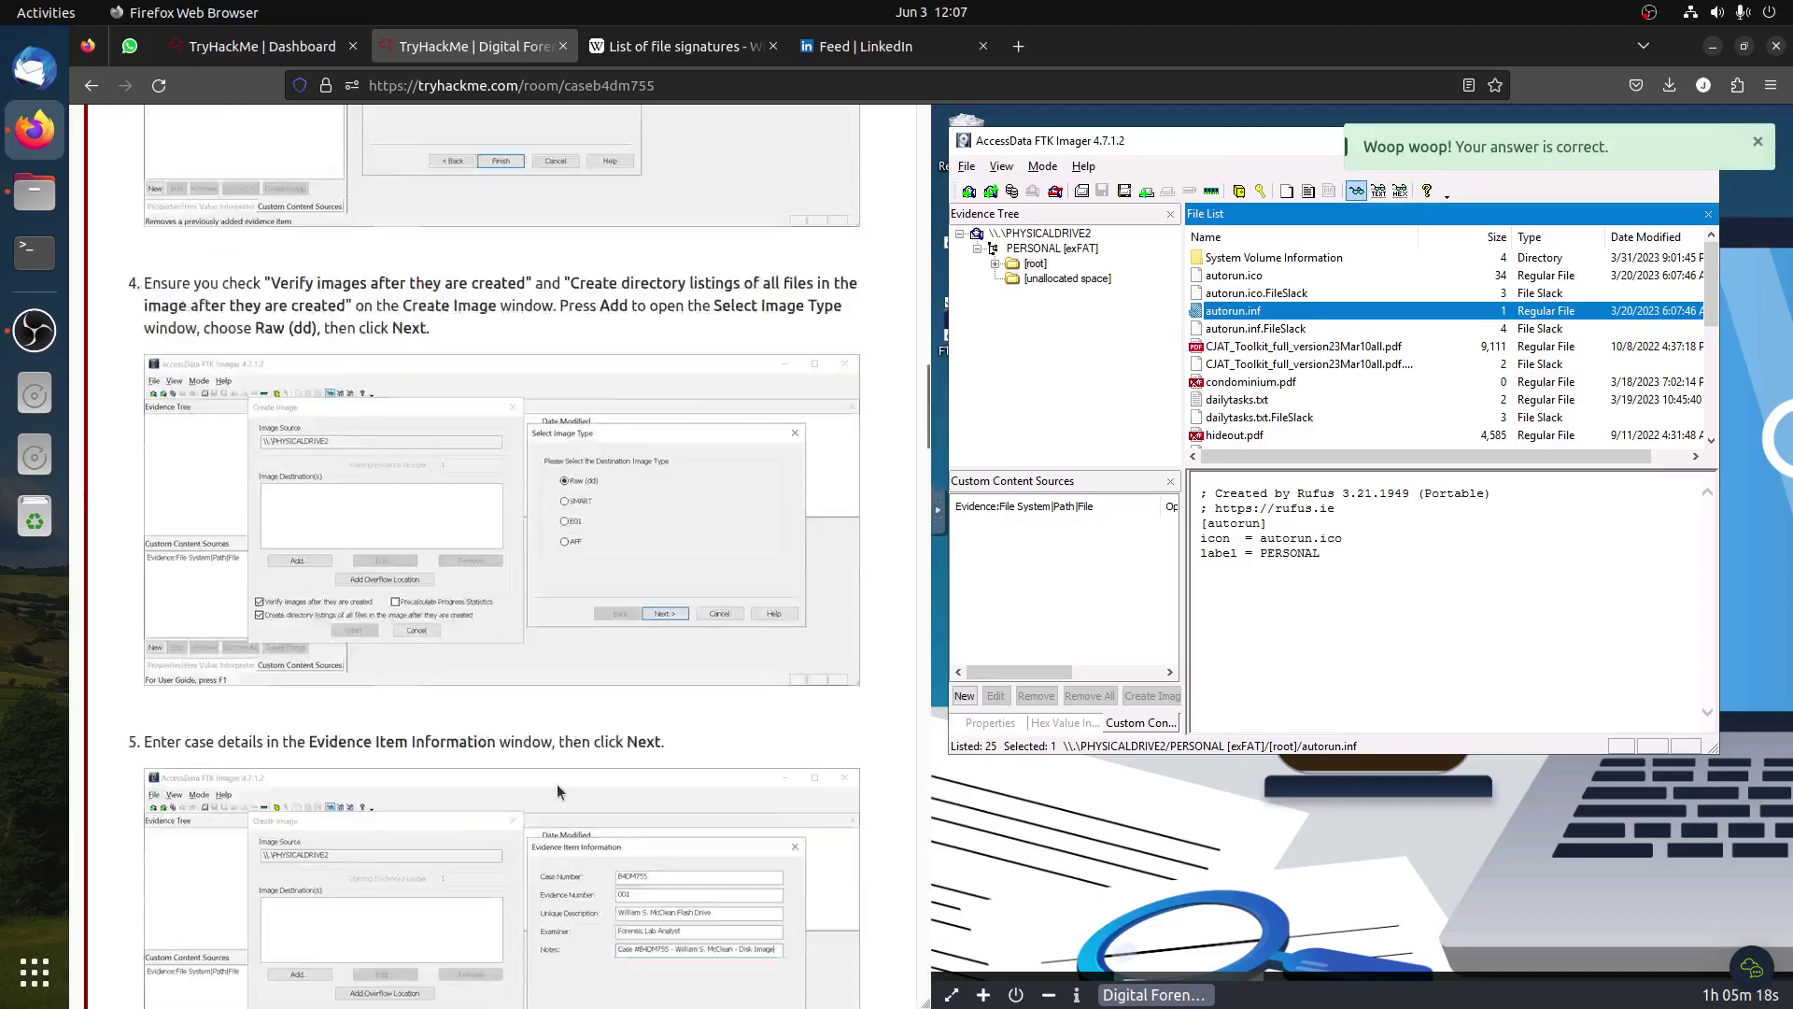
pyautogui.scroll(-7, 558, 789)
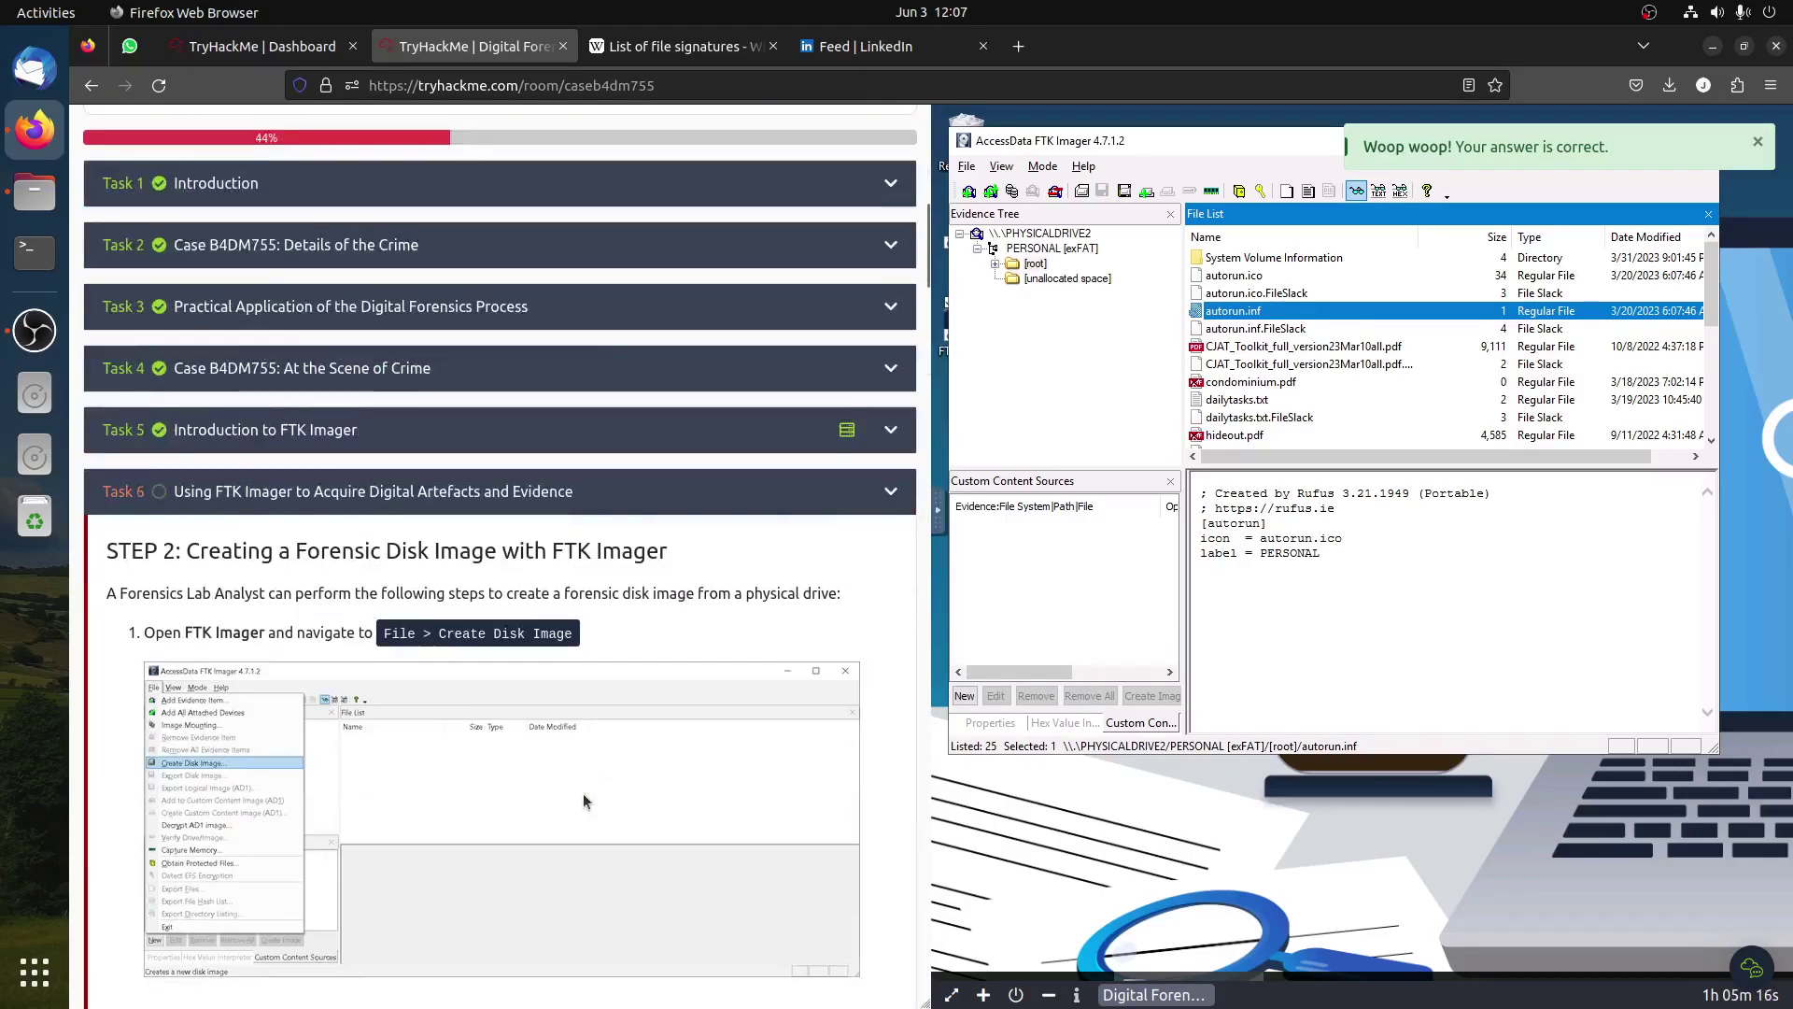
# Step: Start Create Disk Image in FTK Imager while reading Task 6 Step 2
pyautogui.moveTo(199, 552); pyautogui.dragTo(781, 567)
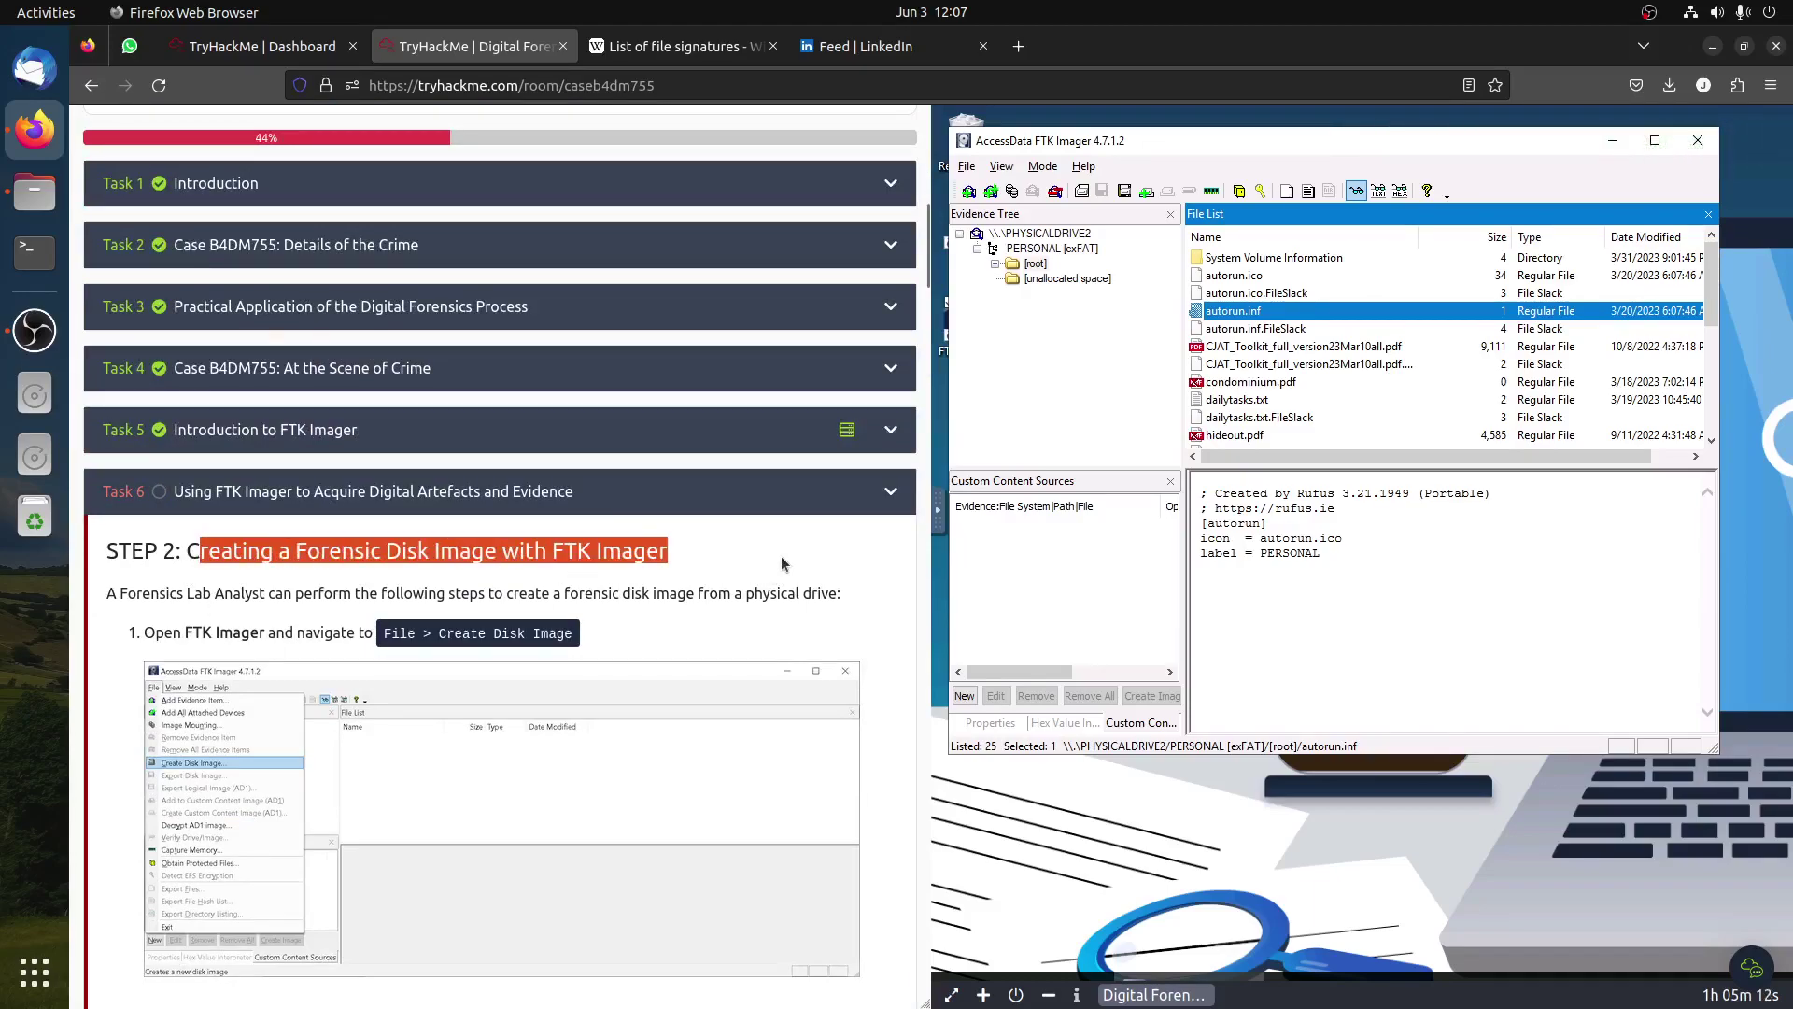
pyautogui.scroll(1, 782, 564)
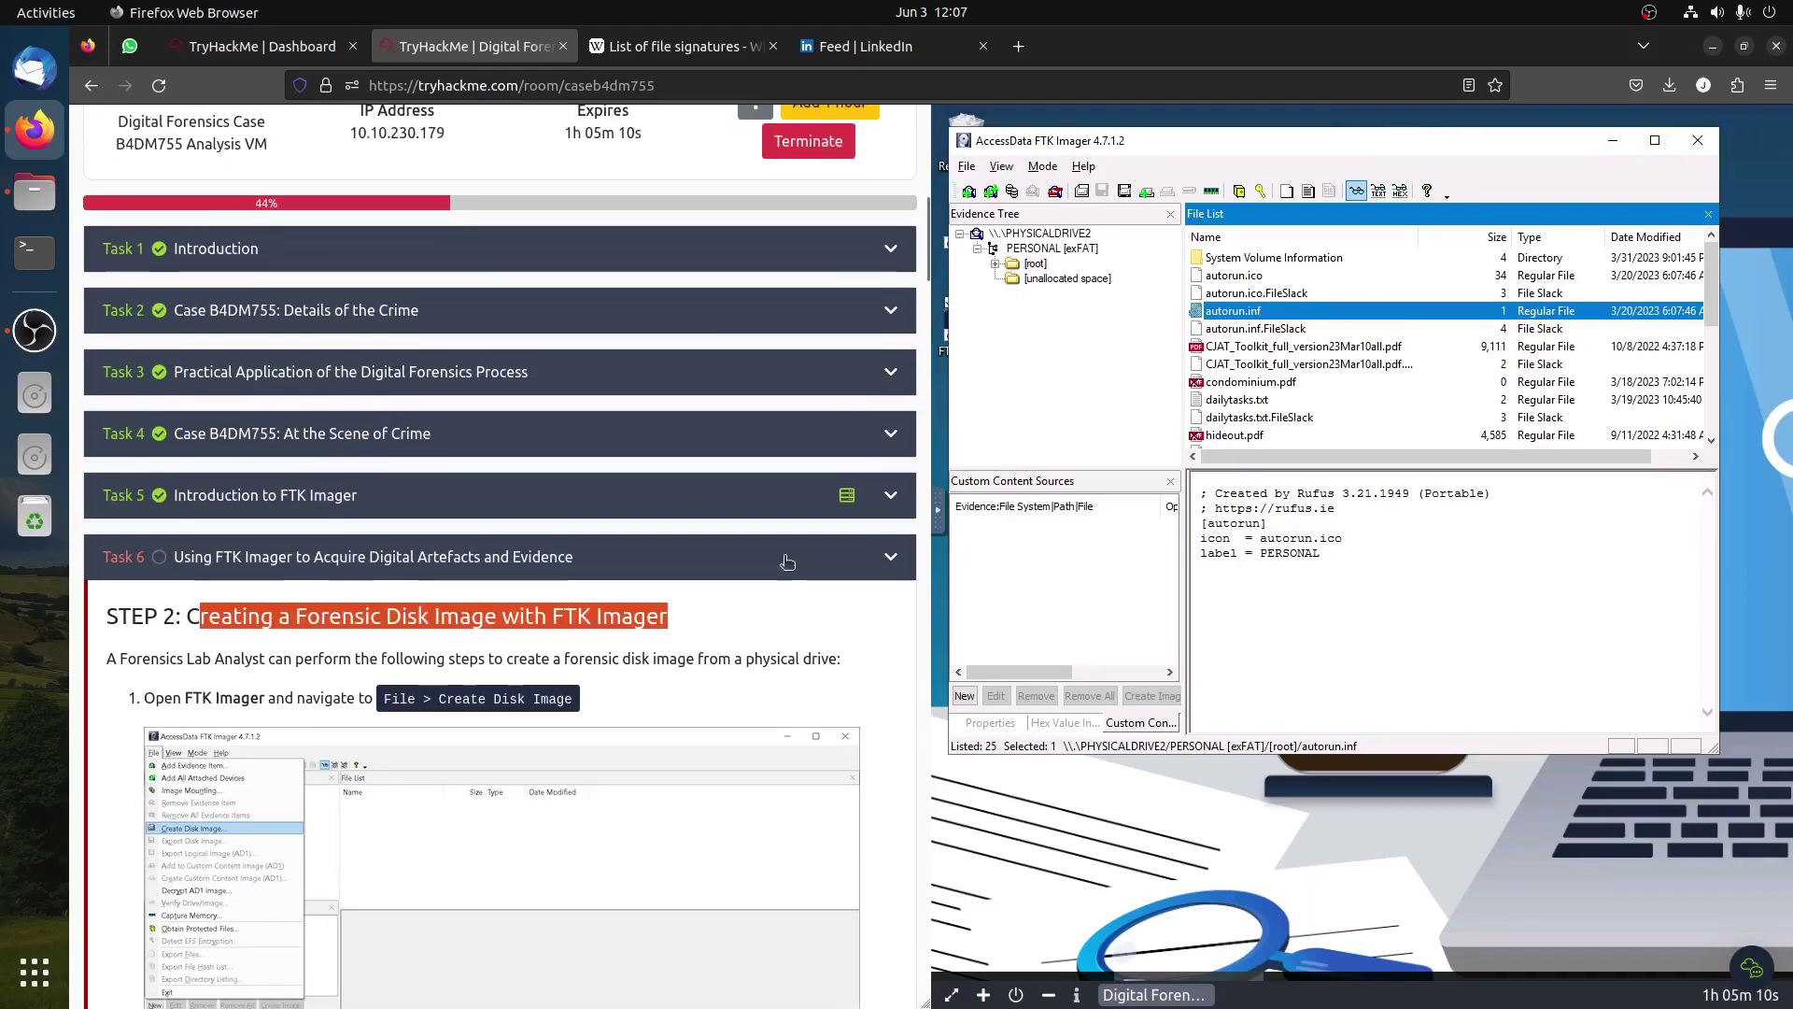
pyautogui.click(798, 350)
pyautogui.scroll(-6, 798, 351)
pyautogui.click(967, 165)
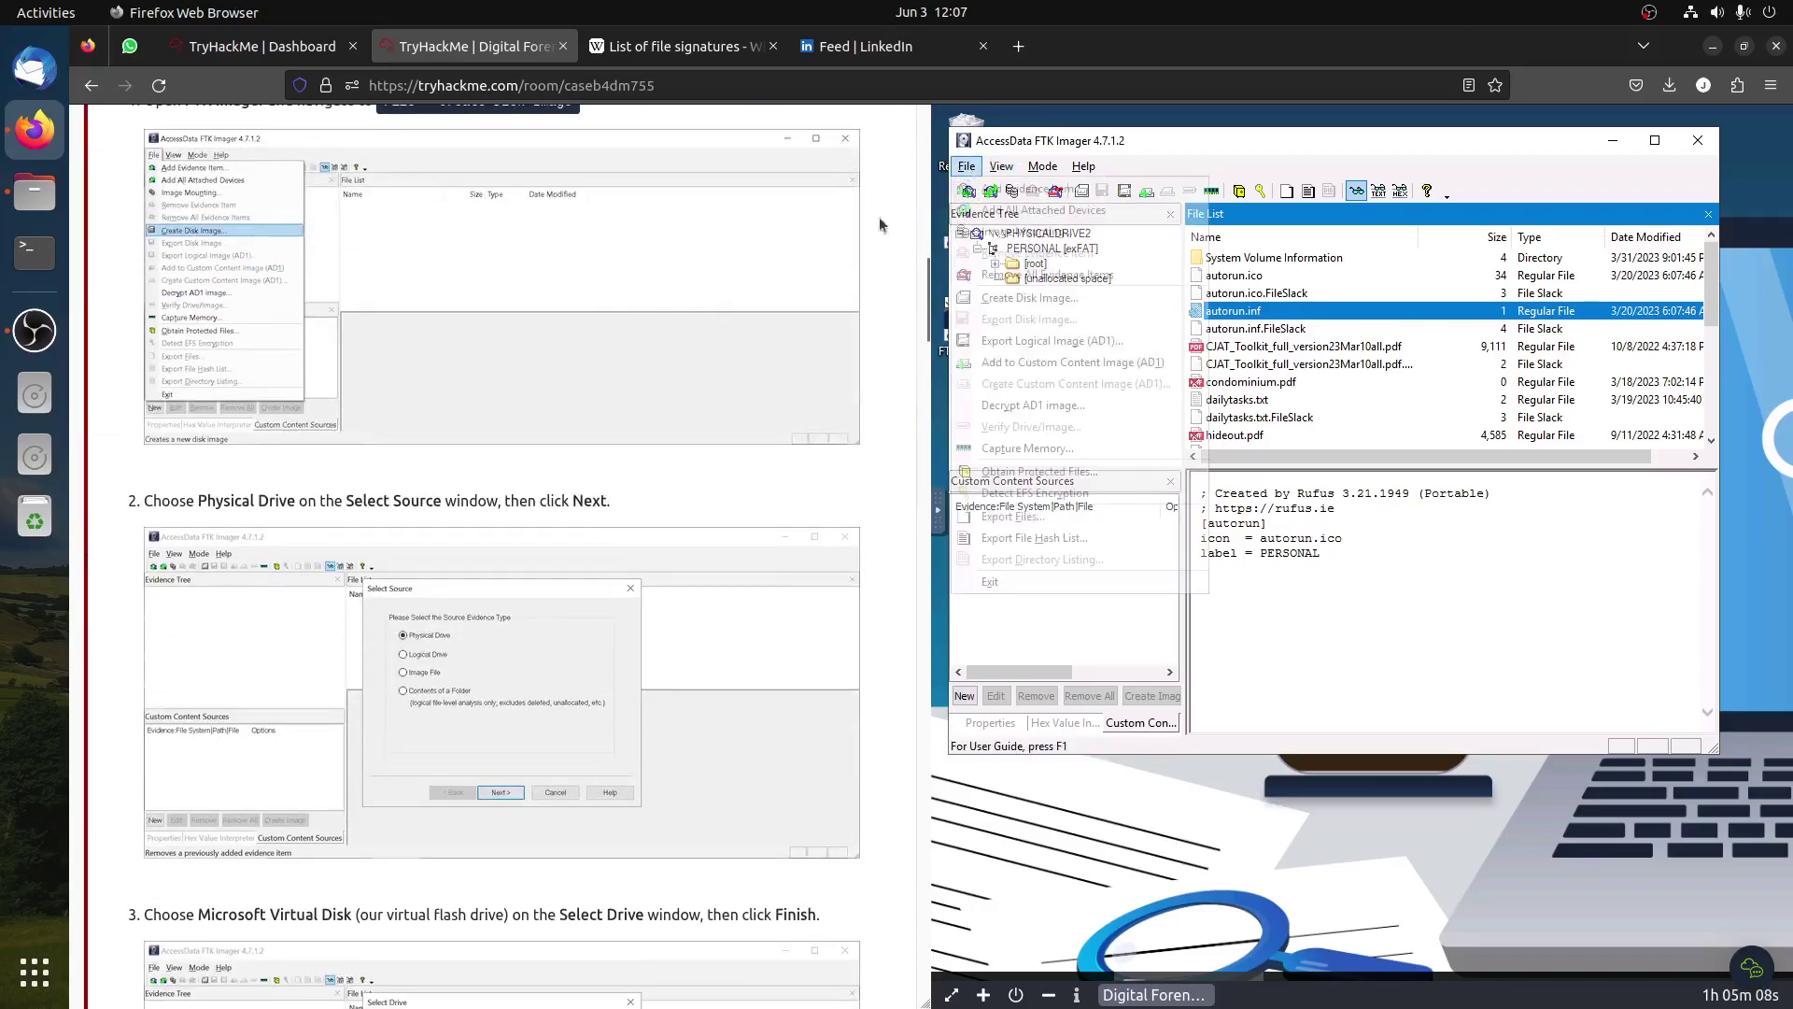
pyautogui.scroll(5, 688, 336)
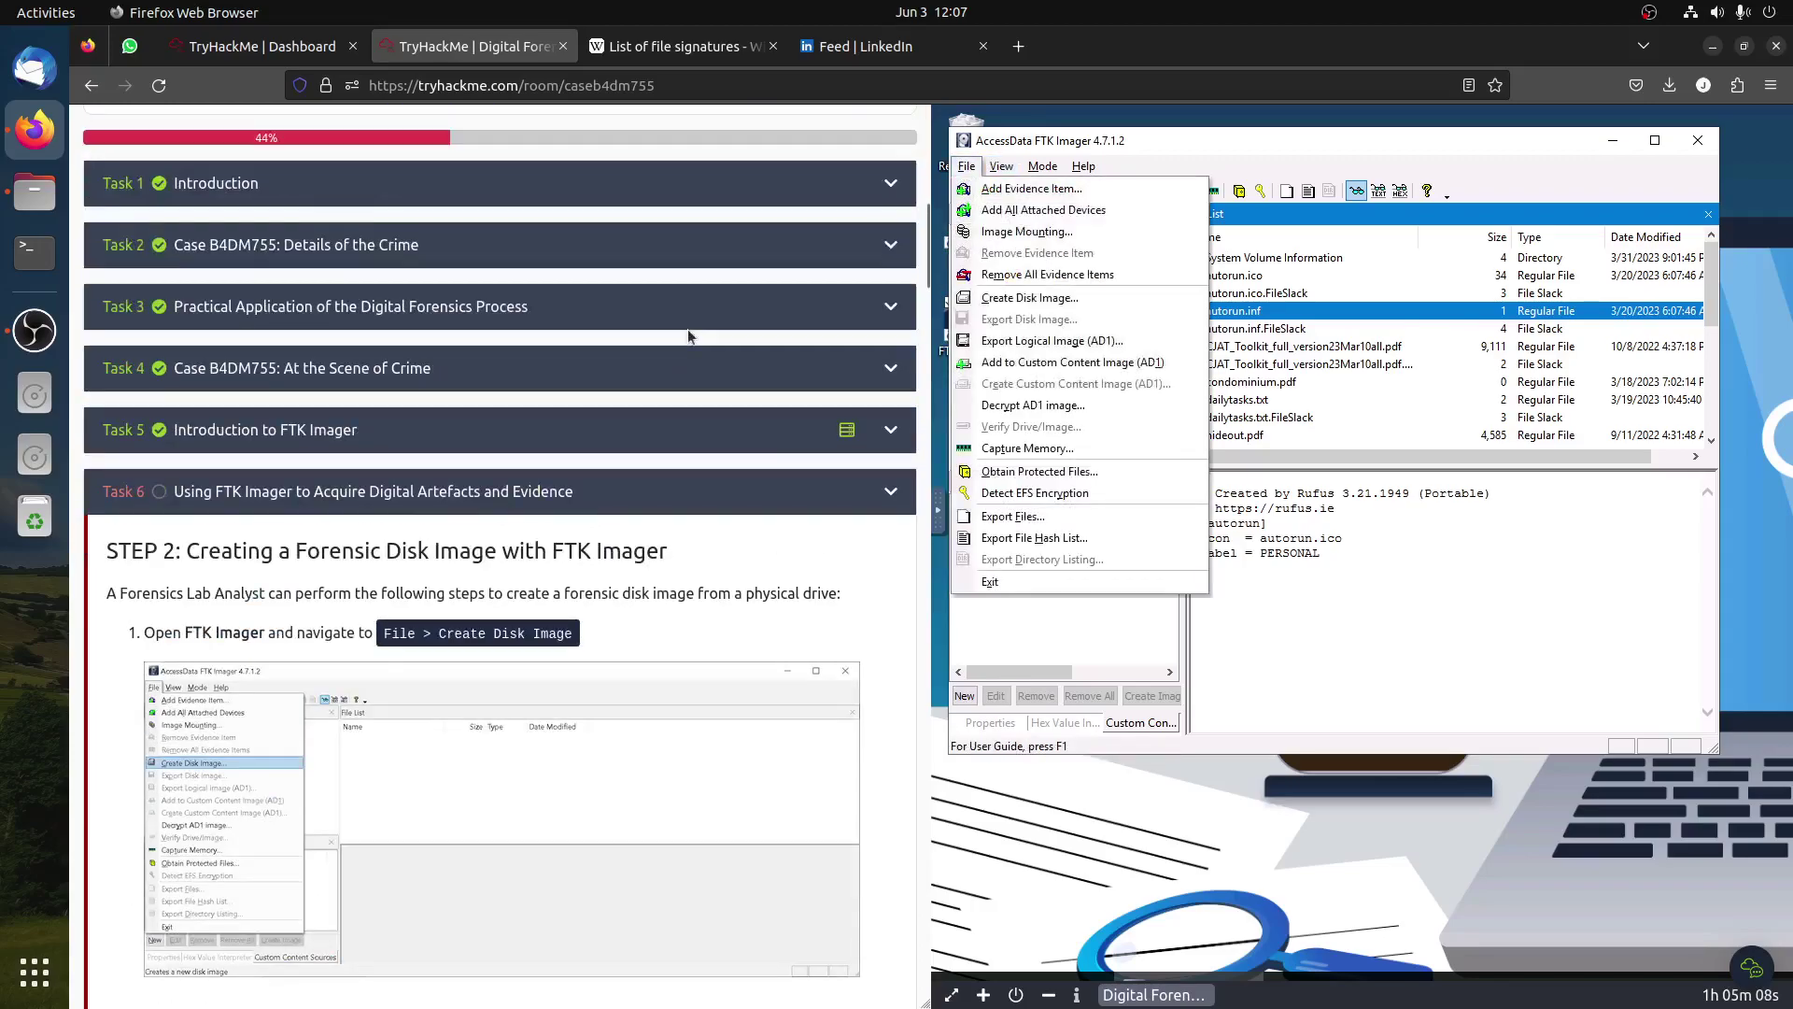
pyautogui.click(1057, 299)
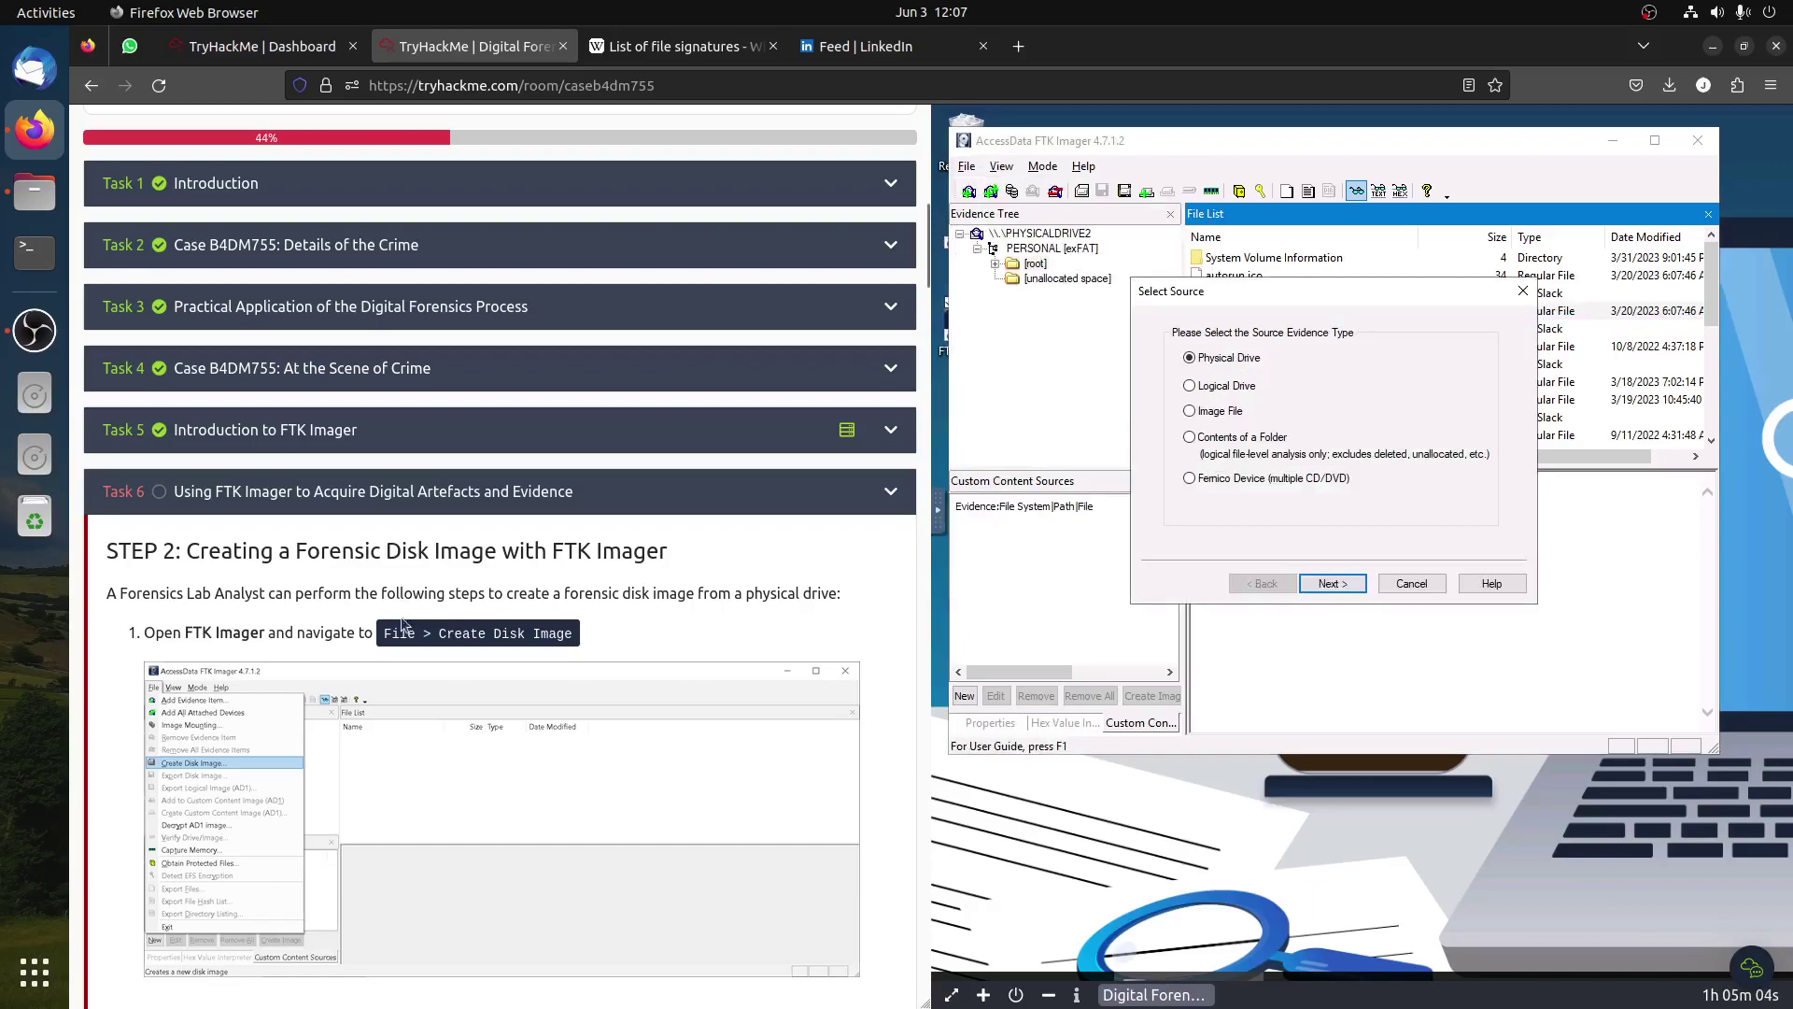
# Step: Choose Physical Drive PHYSICALDRIVE2 (Microsoft Virtual Disk) as the image source
pyautogui.scroll(-5, 431, 663)
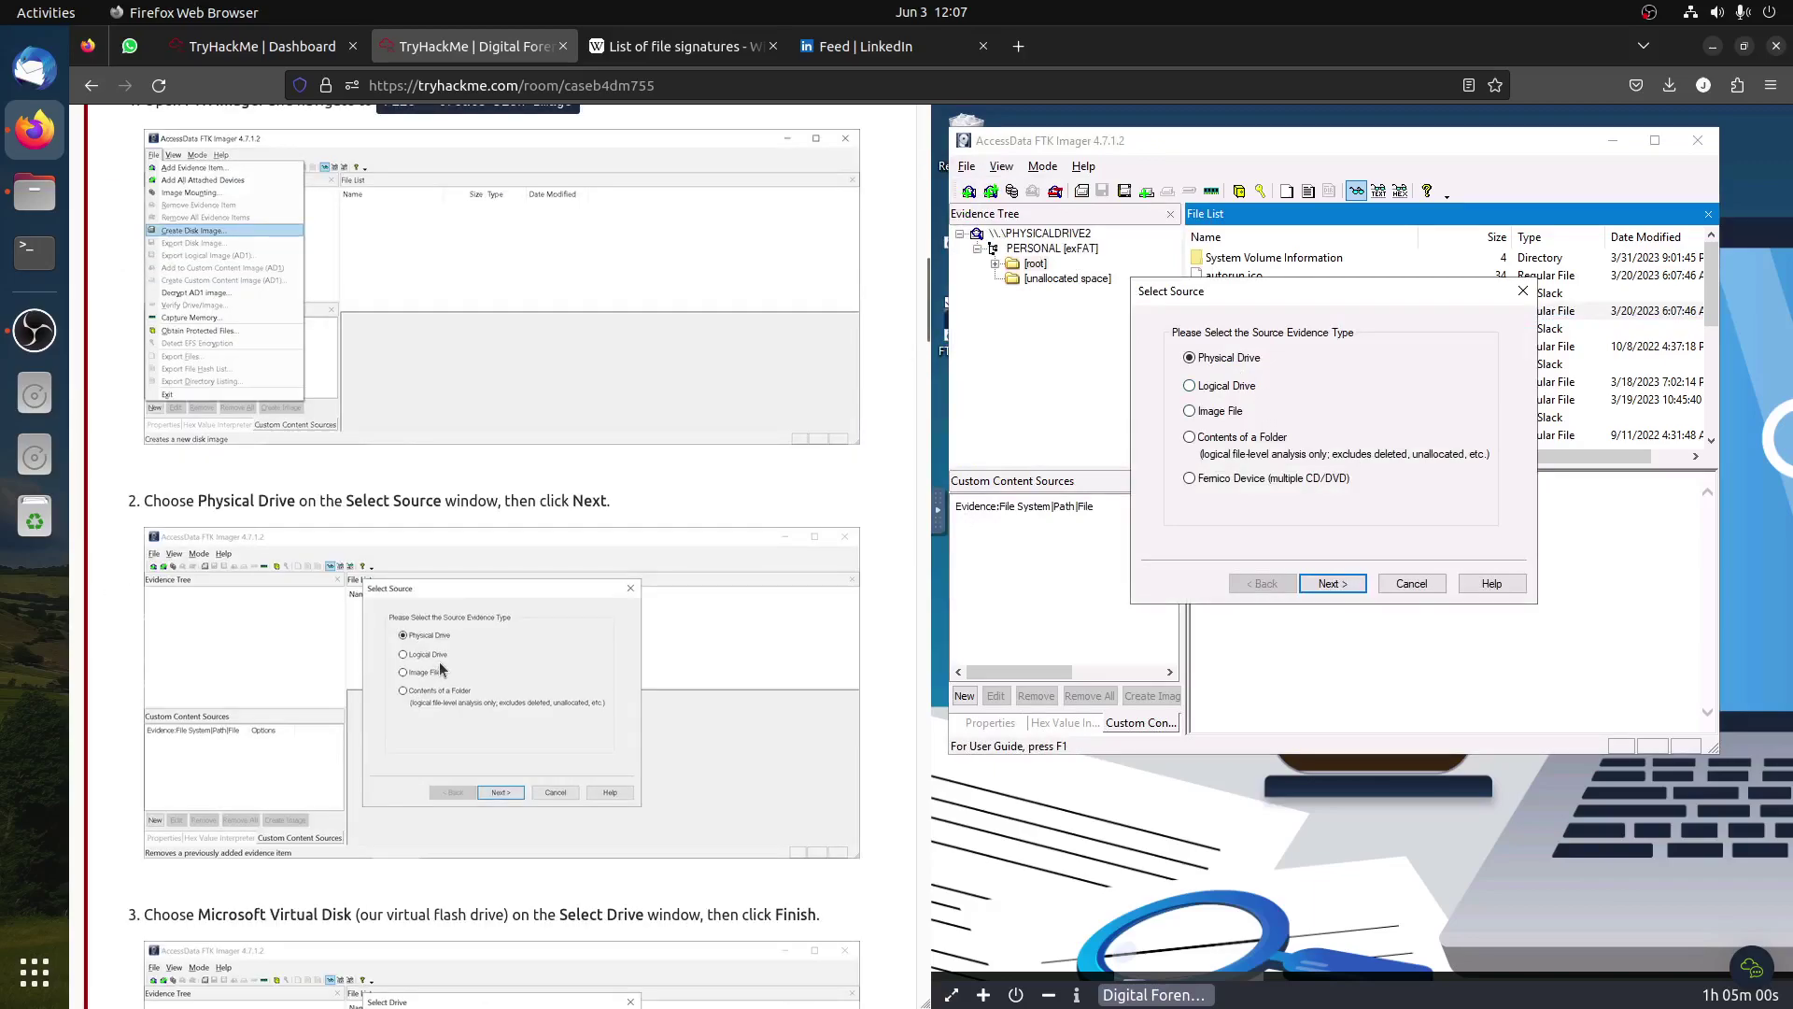
pyautogui.scroll(7, 523, 616)
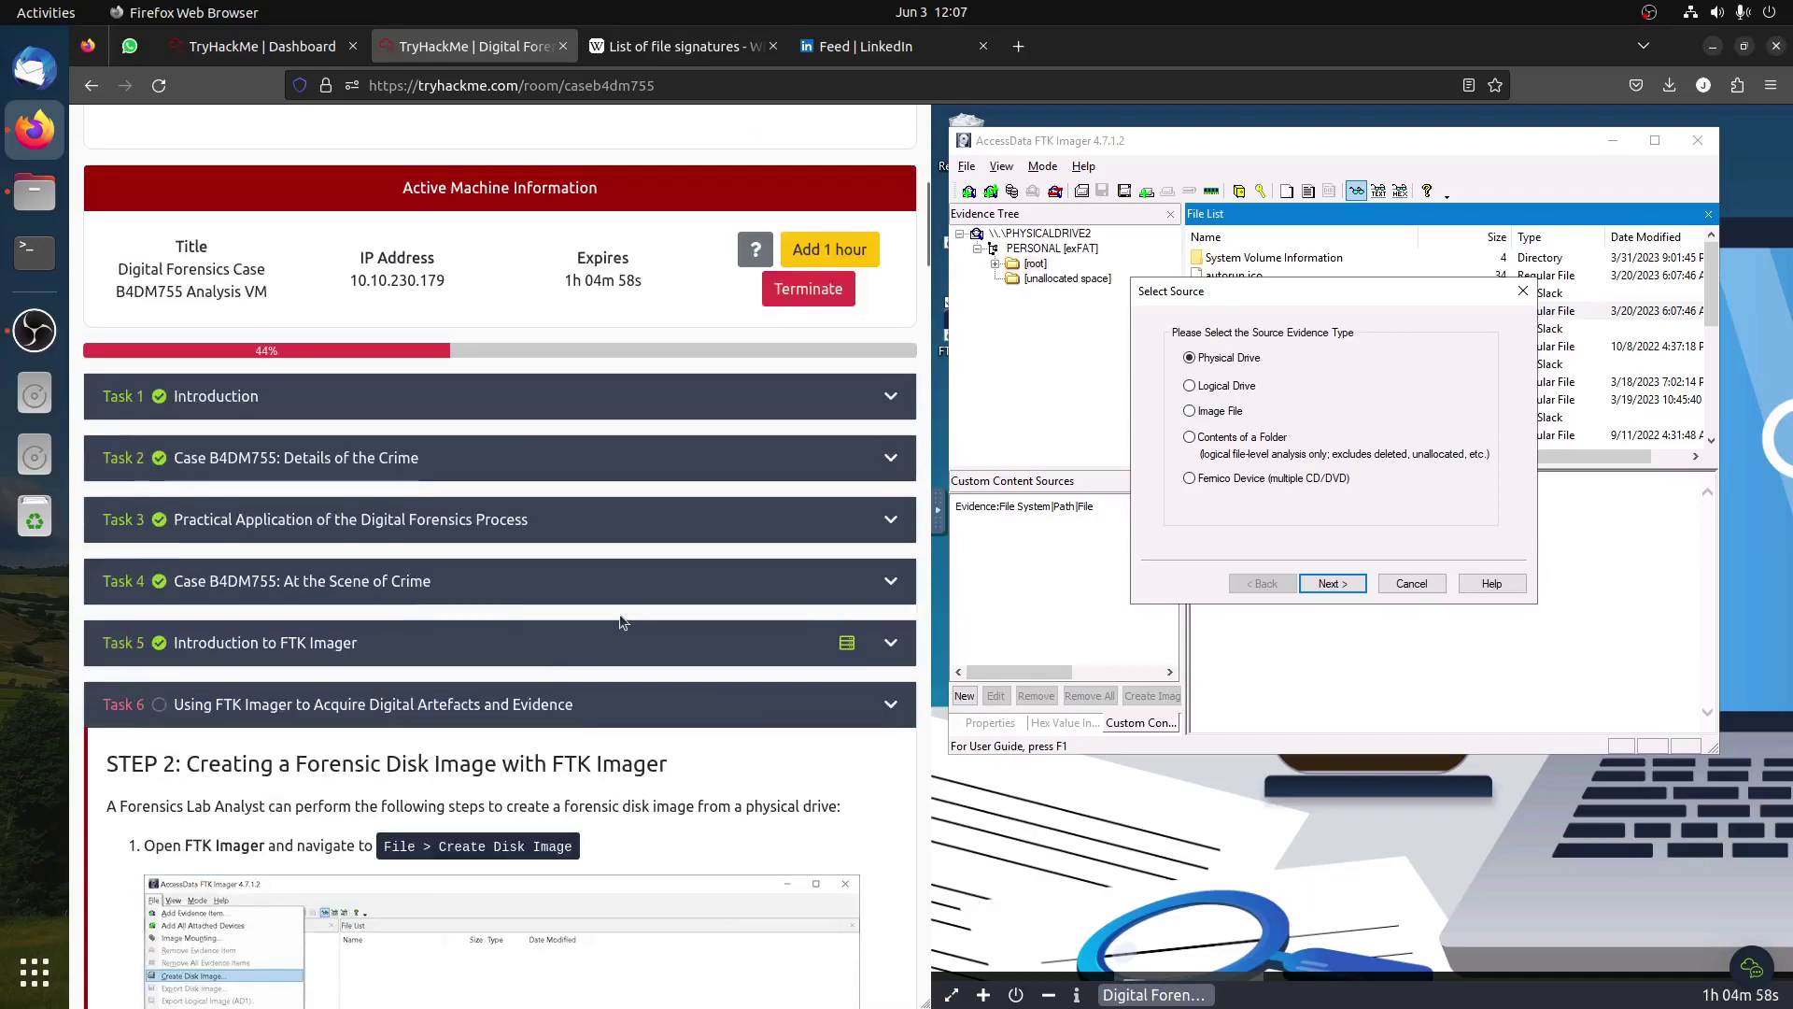
pyautogui.scroll(-10, 622, 622)
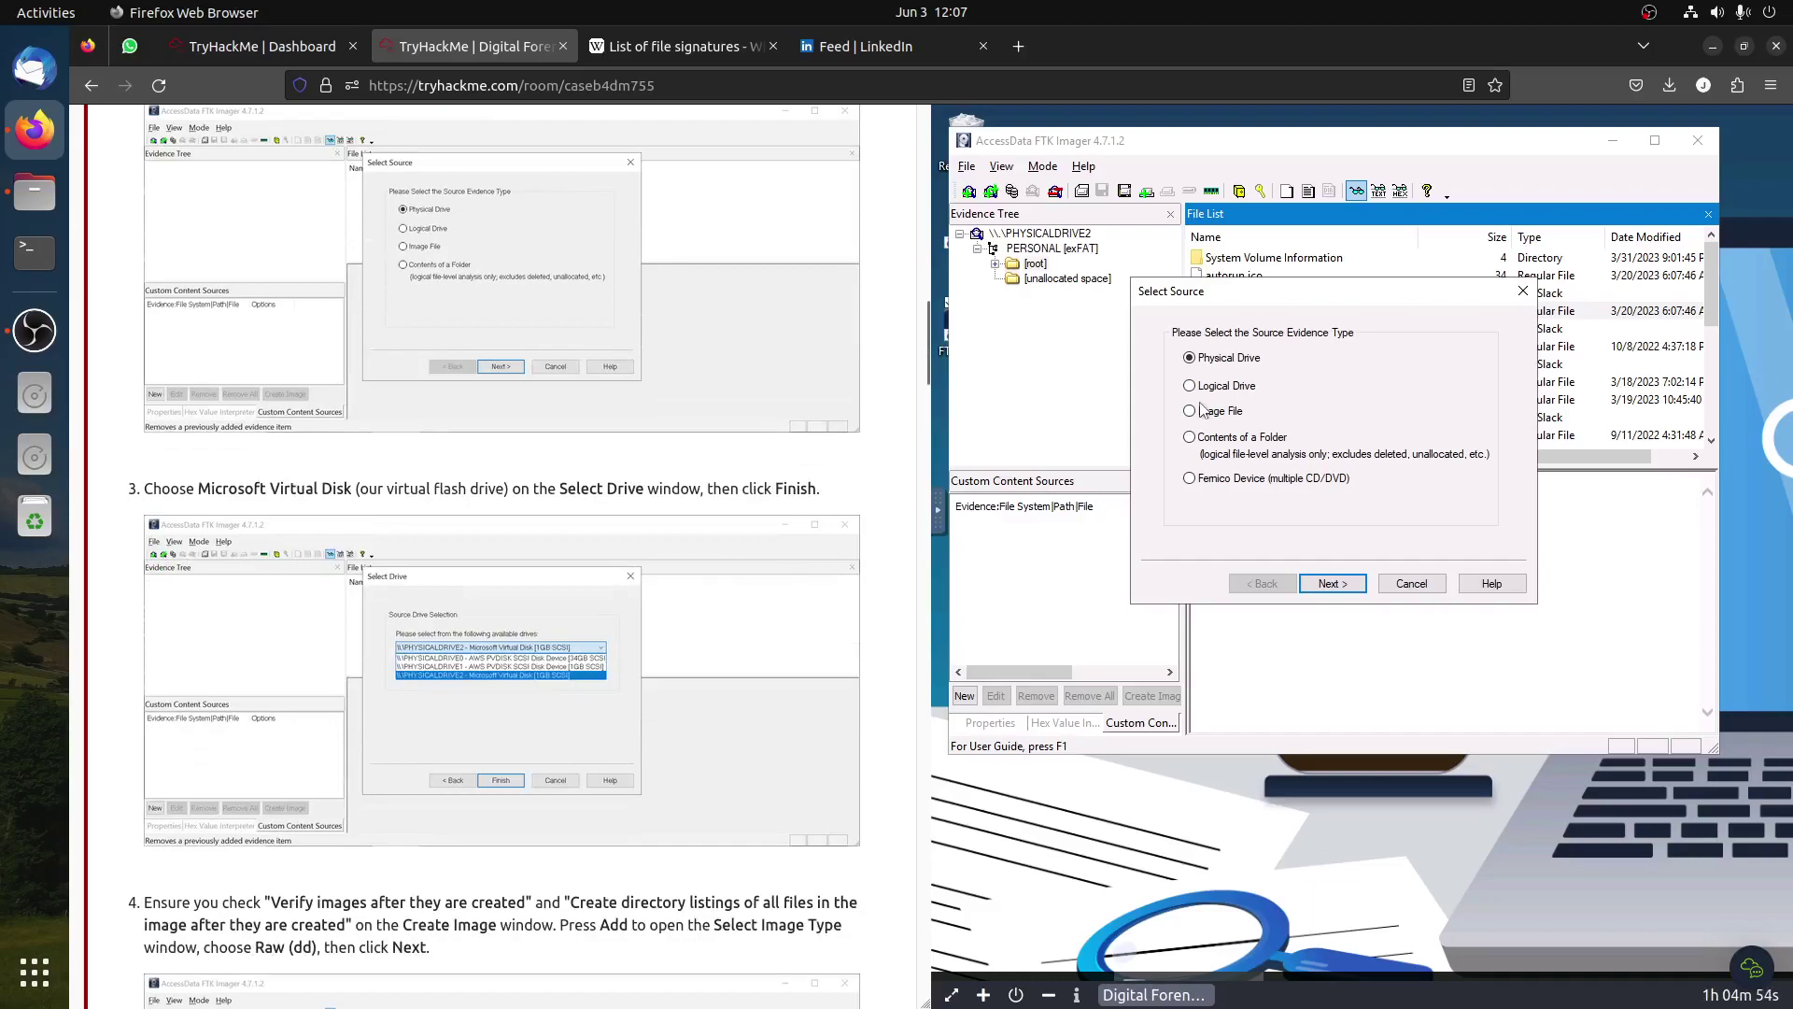
pyautogui.click(1318, 592)
pyautogui.click(1289, 396)
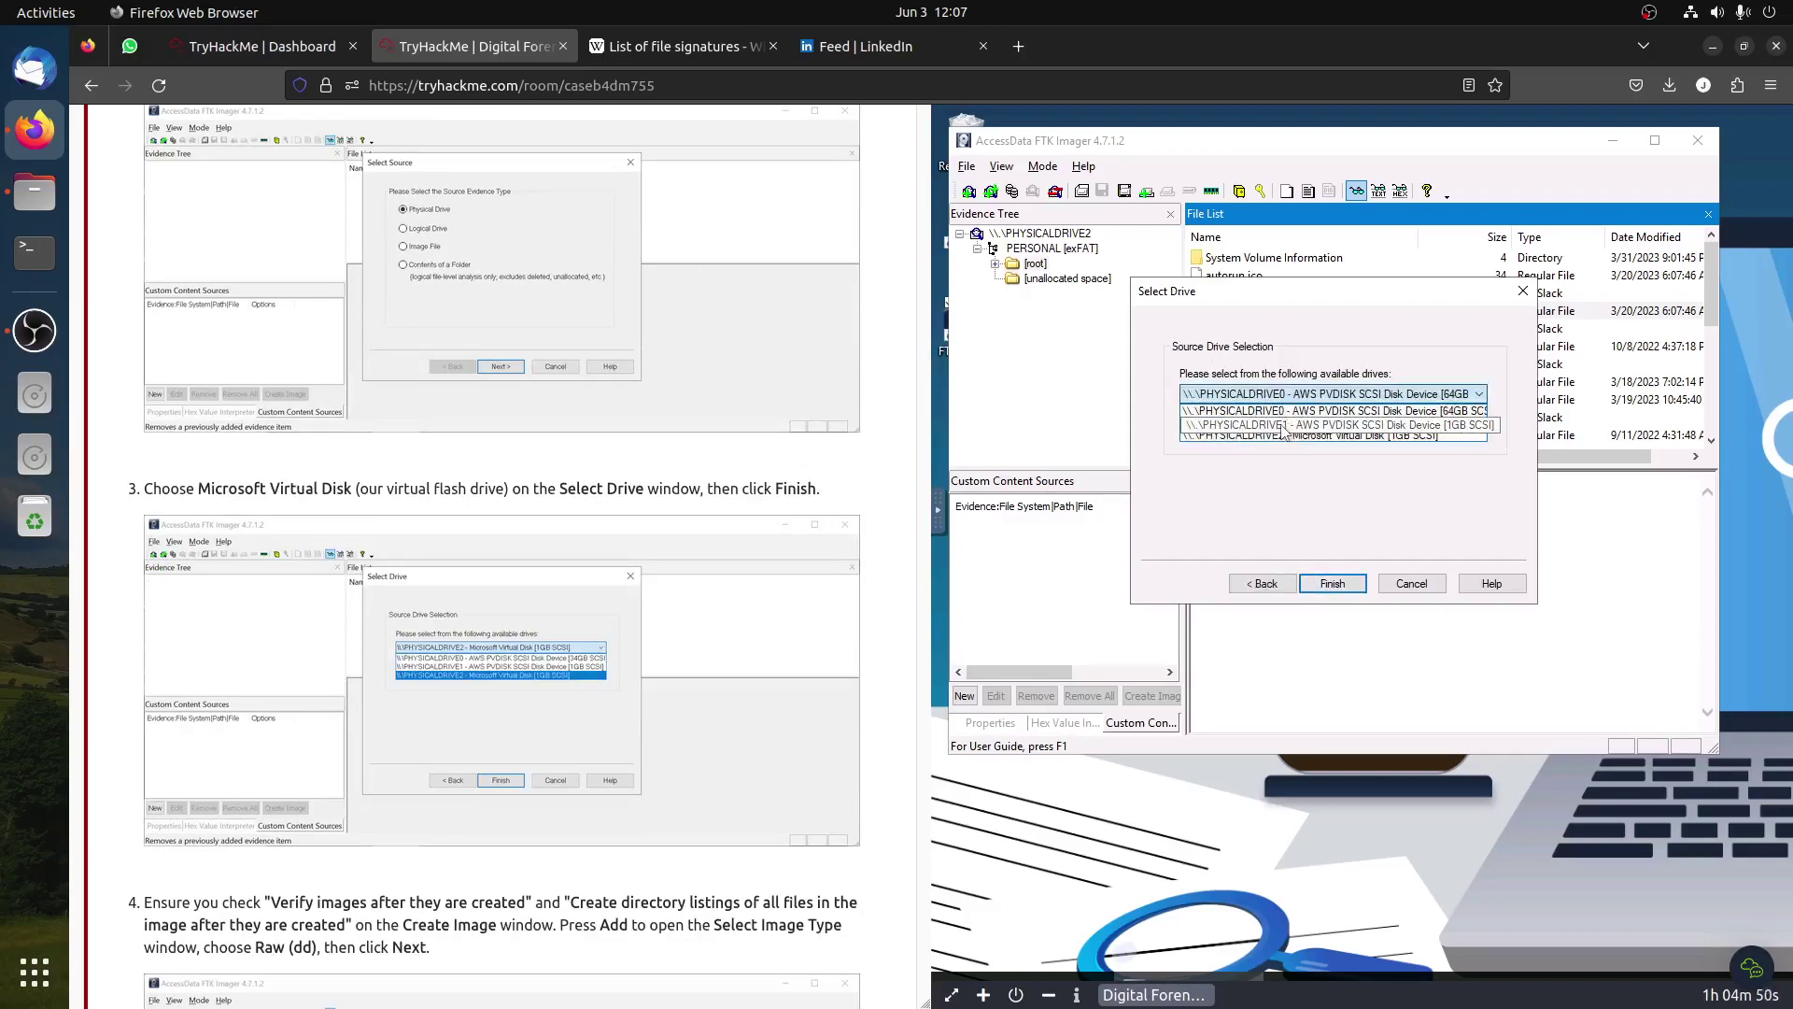
pyautogui.click(1287, 435)
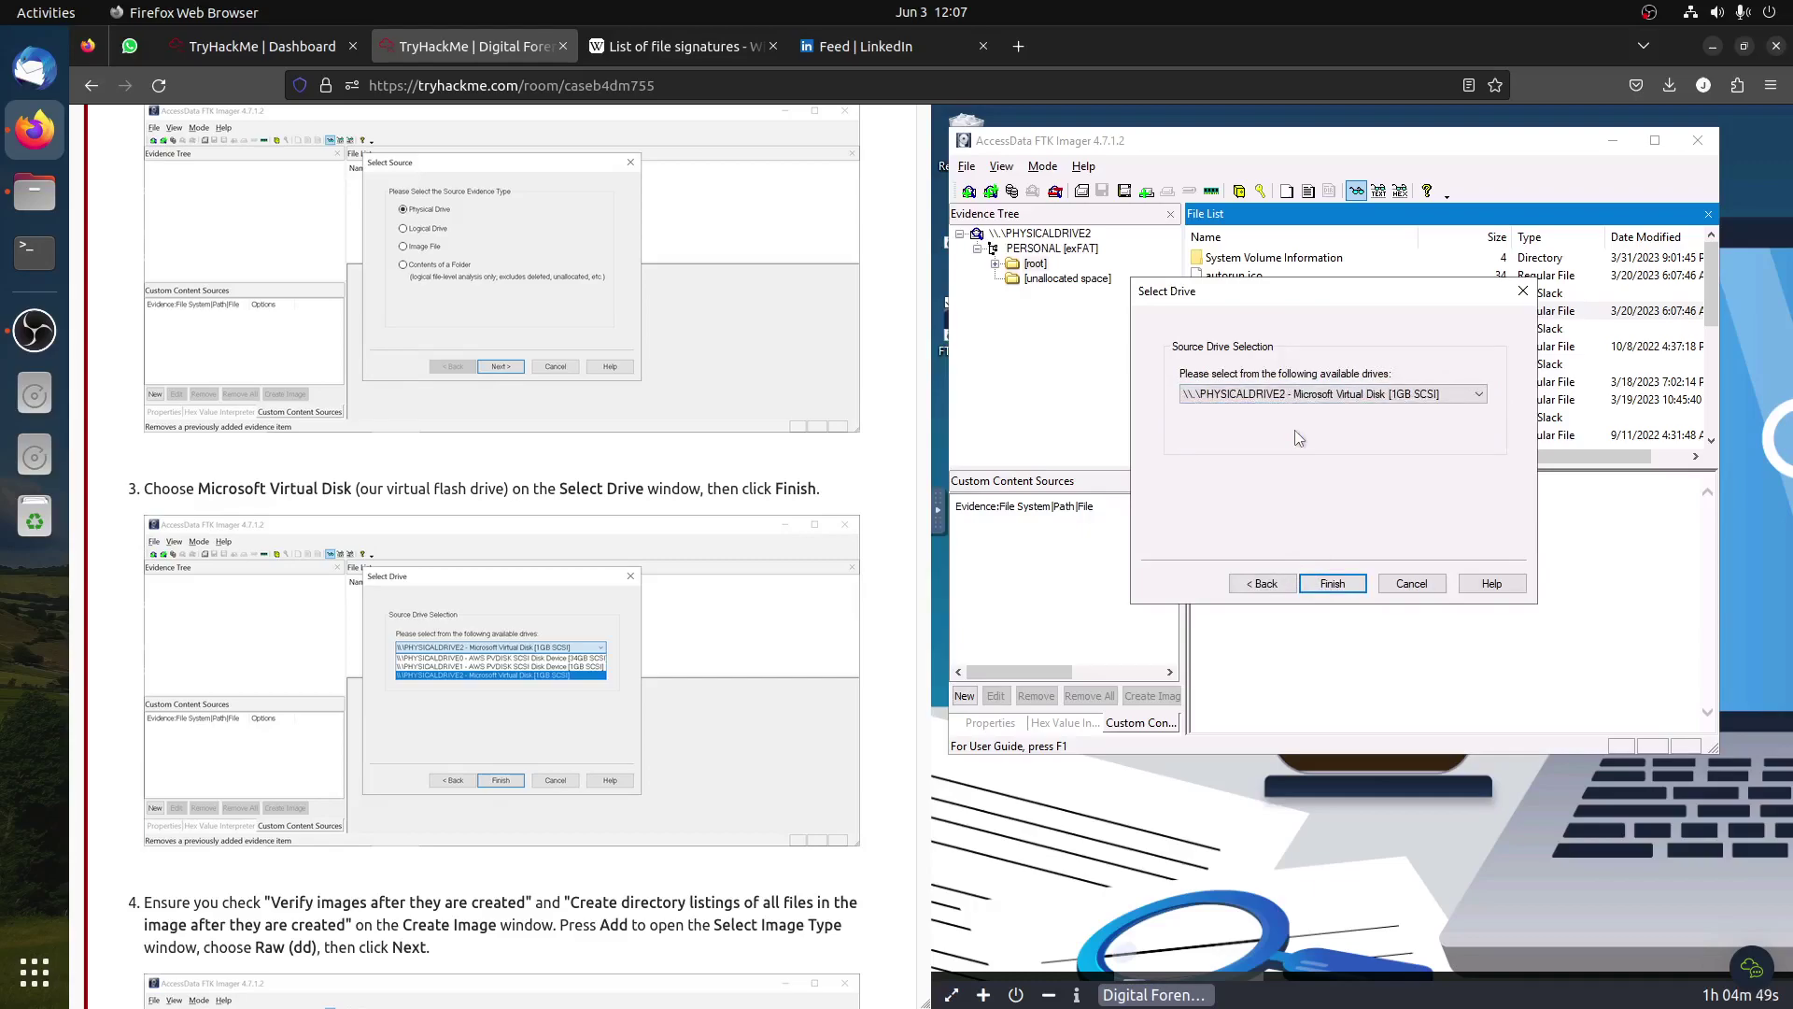
pyautogui.click(1331, 583)
pyautogui.scroll(-5, 558, 527)
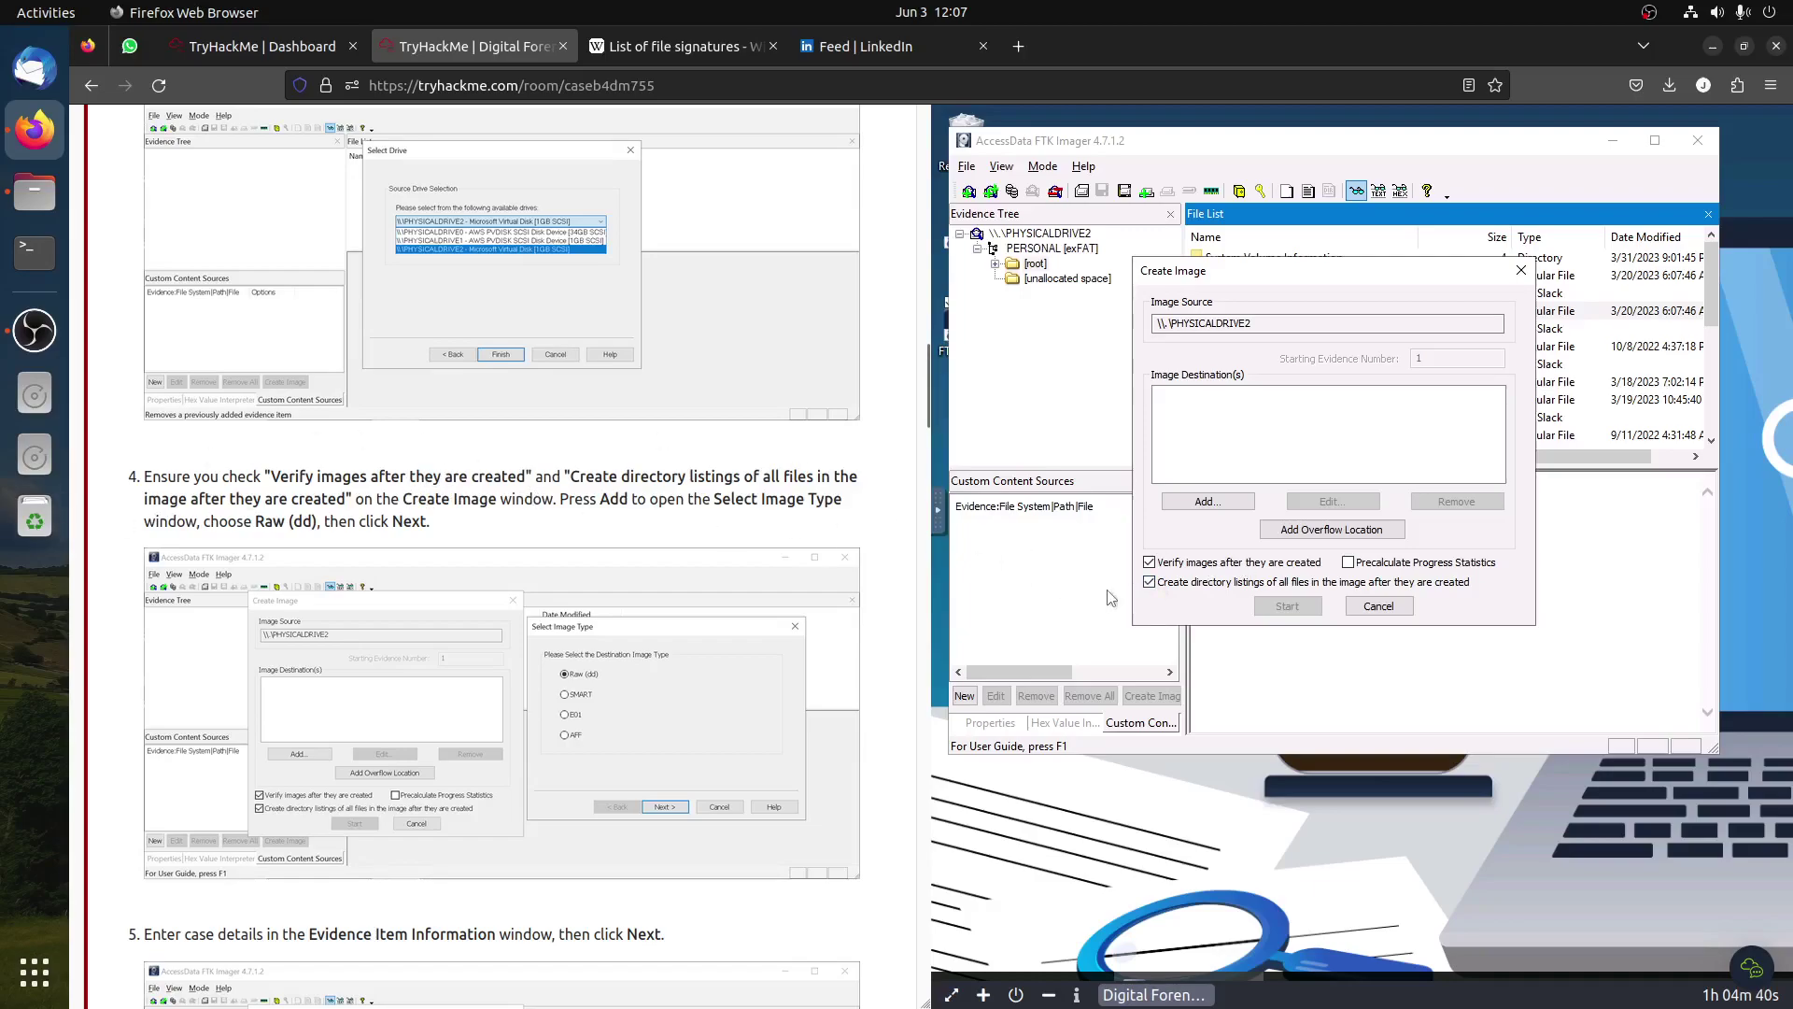
# Step: Keep image verification and directory listings checked, add a destination, and choose Raw (dd)
pyautogui.click(1150, 582)
pyautogui.click(1150, 562)
pyautogui.click(1150, 582)
pyautogui.click(1150, 562)
pyautogui.moveTo(346, 499); pyautogui.dragTo(598, 461)
pyautogui.click(600, 467)
pyautogui.scroll(-5, 601, 467)
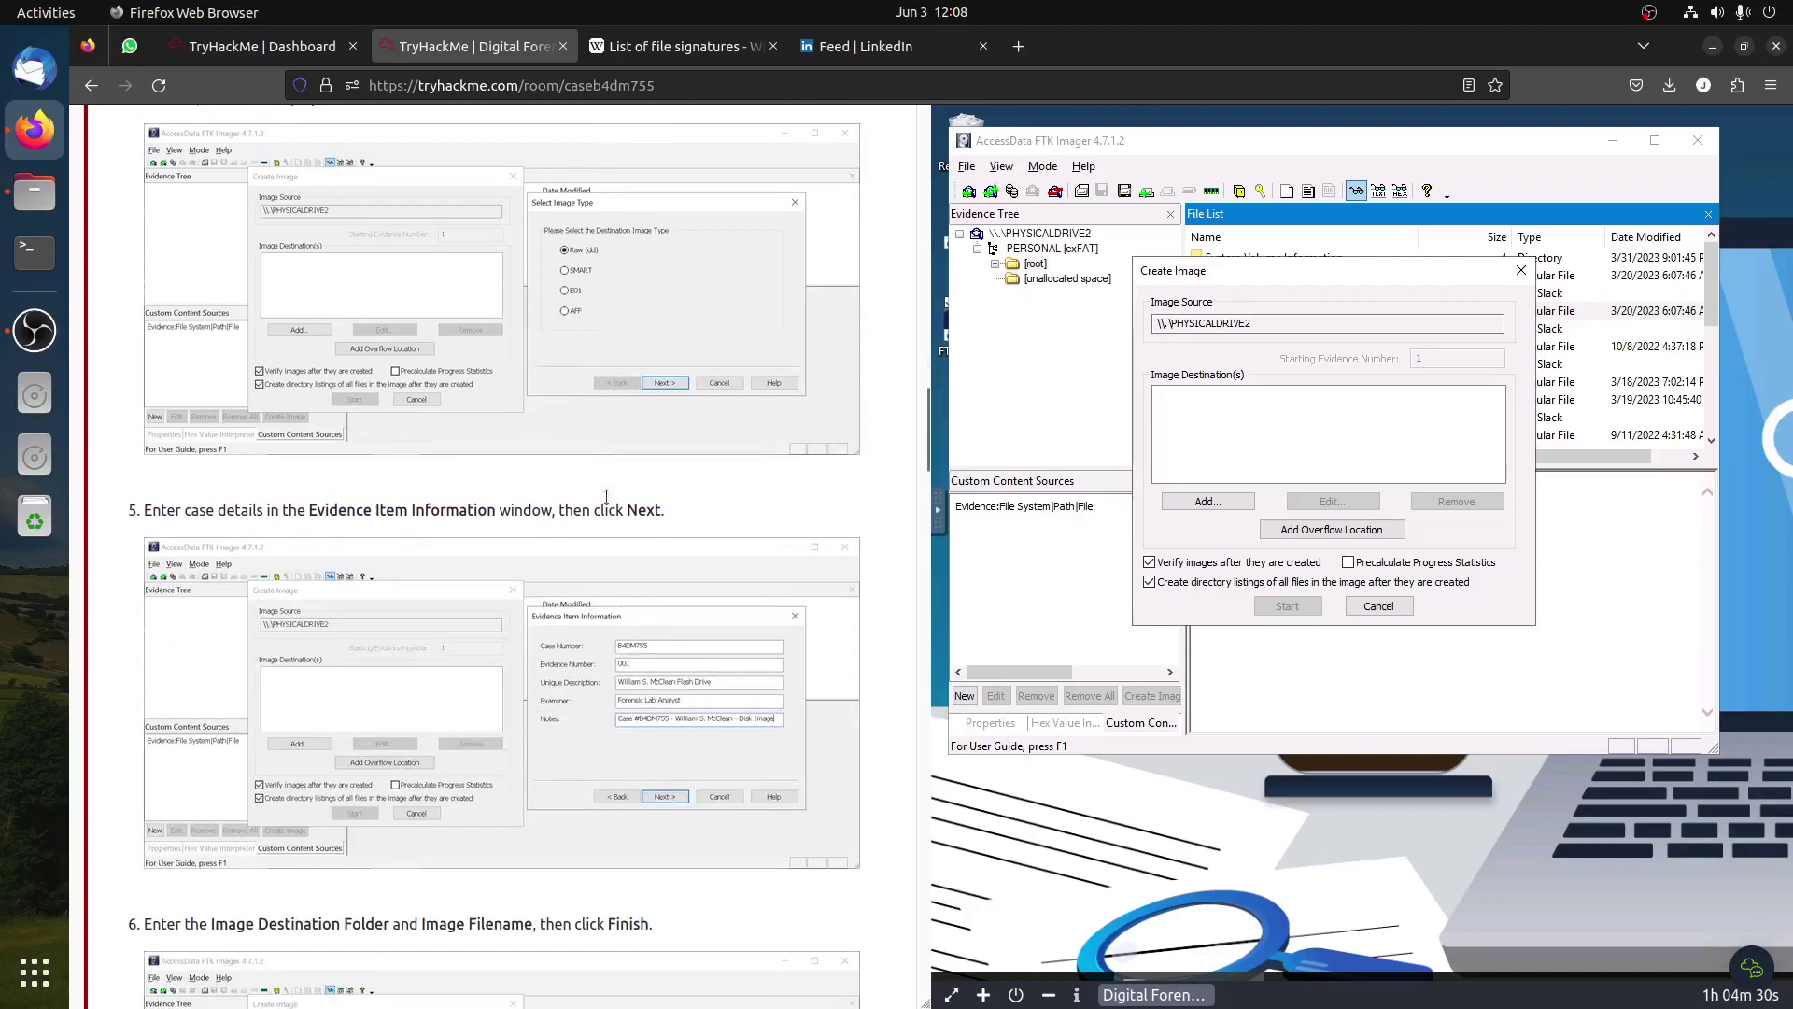
pyautogui.click(1217, 502)
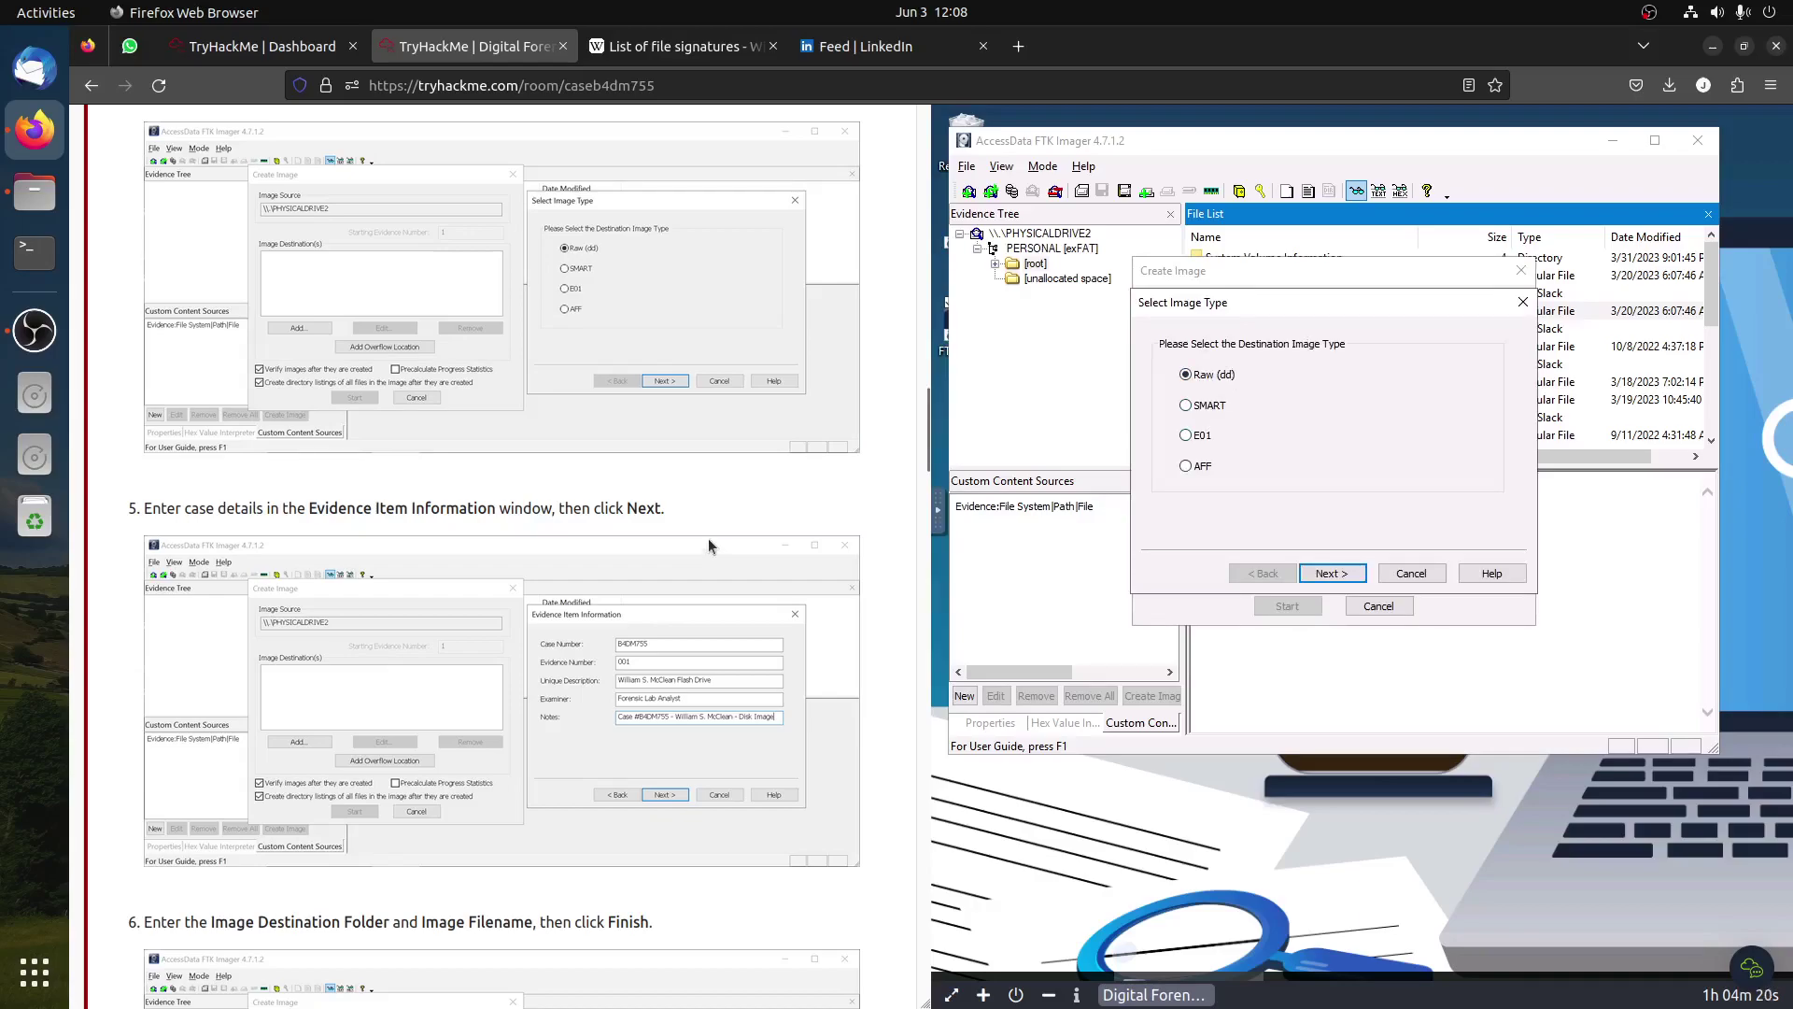
pyautogui.click(1347, 576)
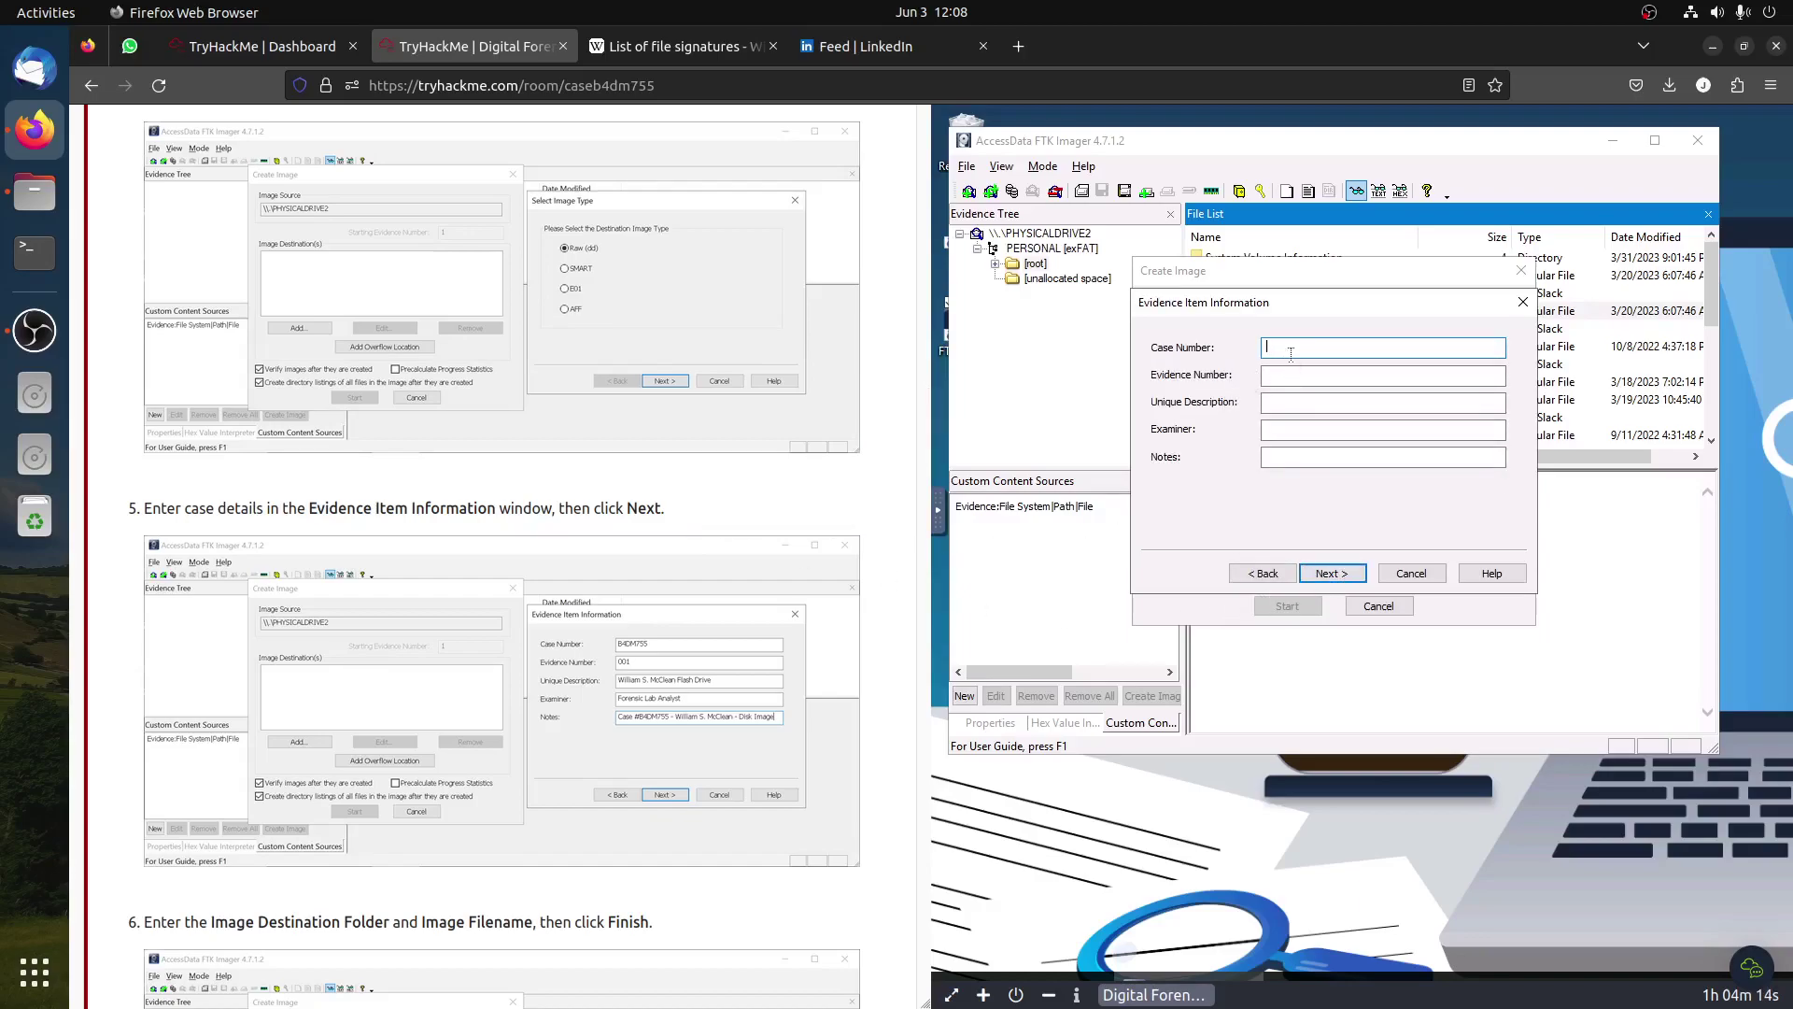
# Step: Enter case number B4DM755, evidence number 001, the flash-drive description, examiner and case notes
pyautogui.write('B4DM755')
pyautogui.press('Tab')
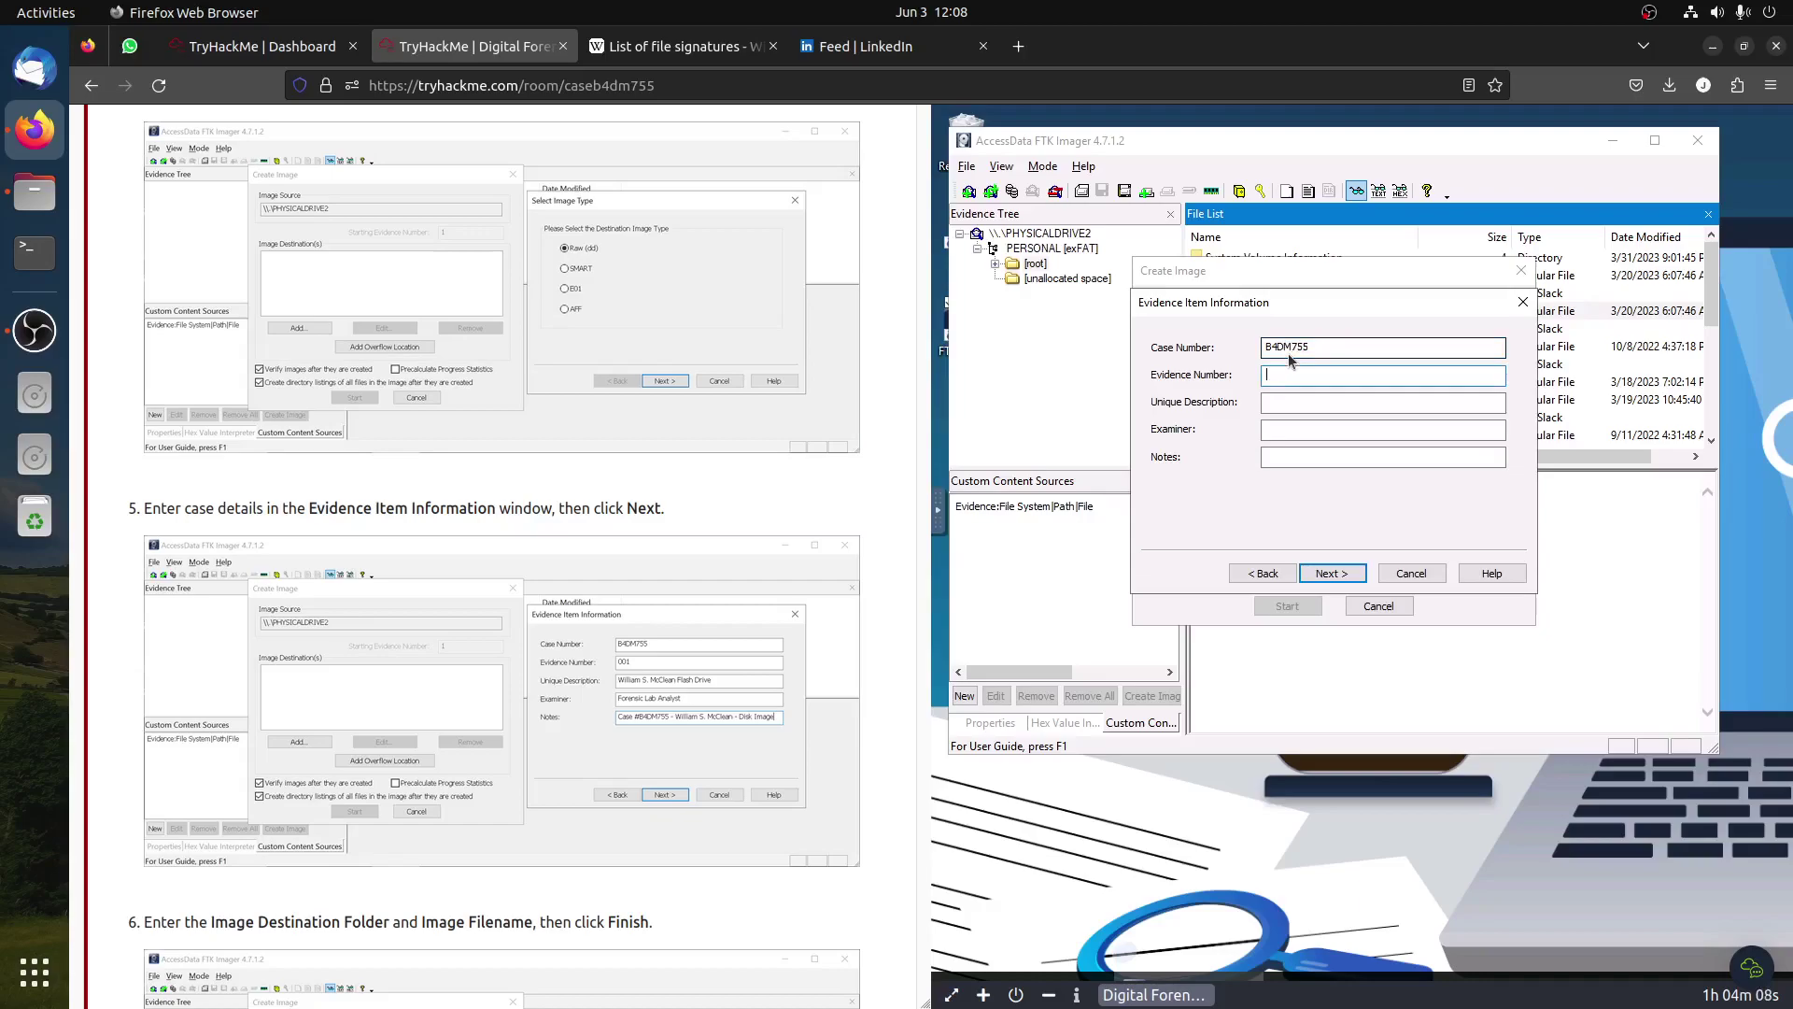
pyautogui.write('001')
pyautogui.press('Tab')
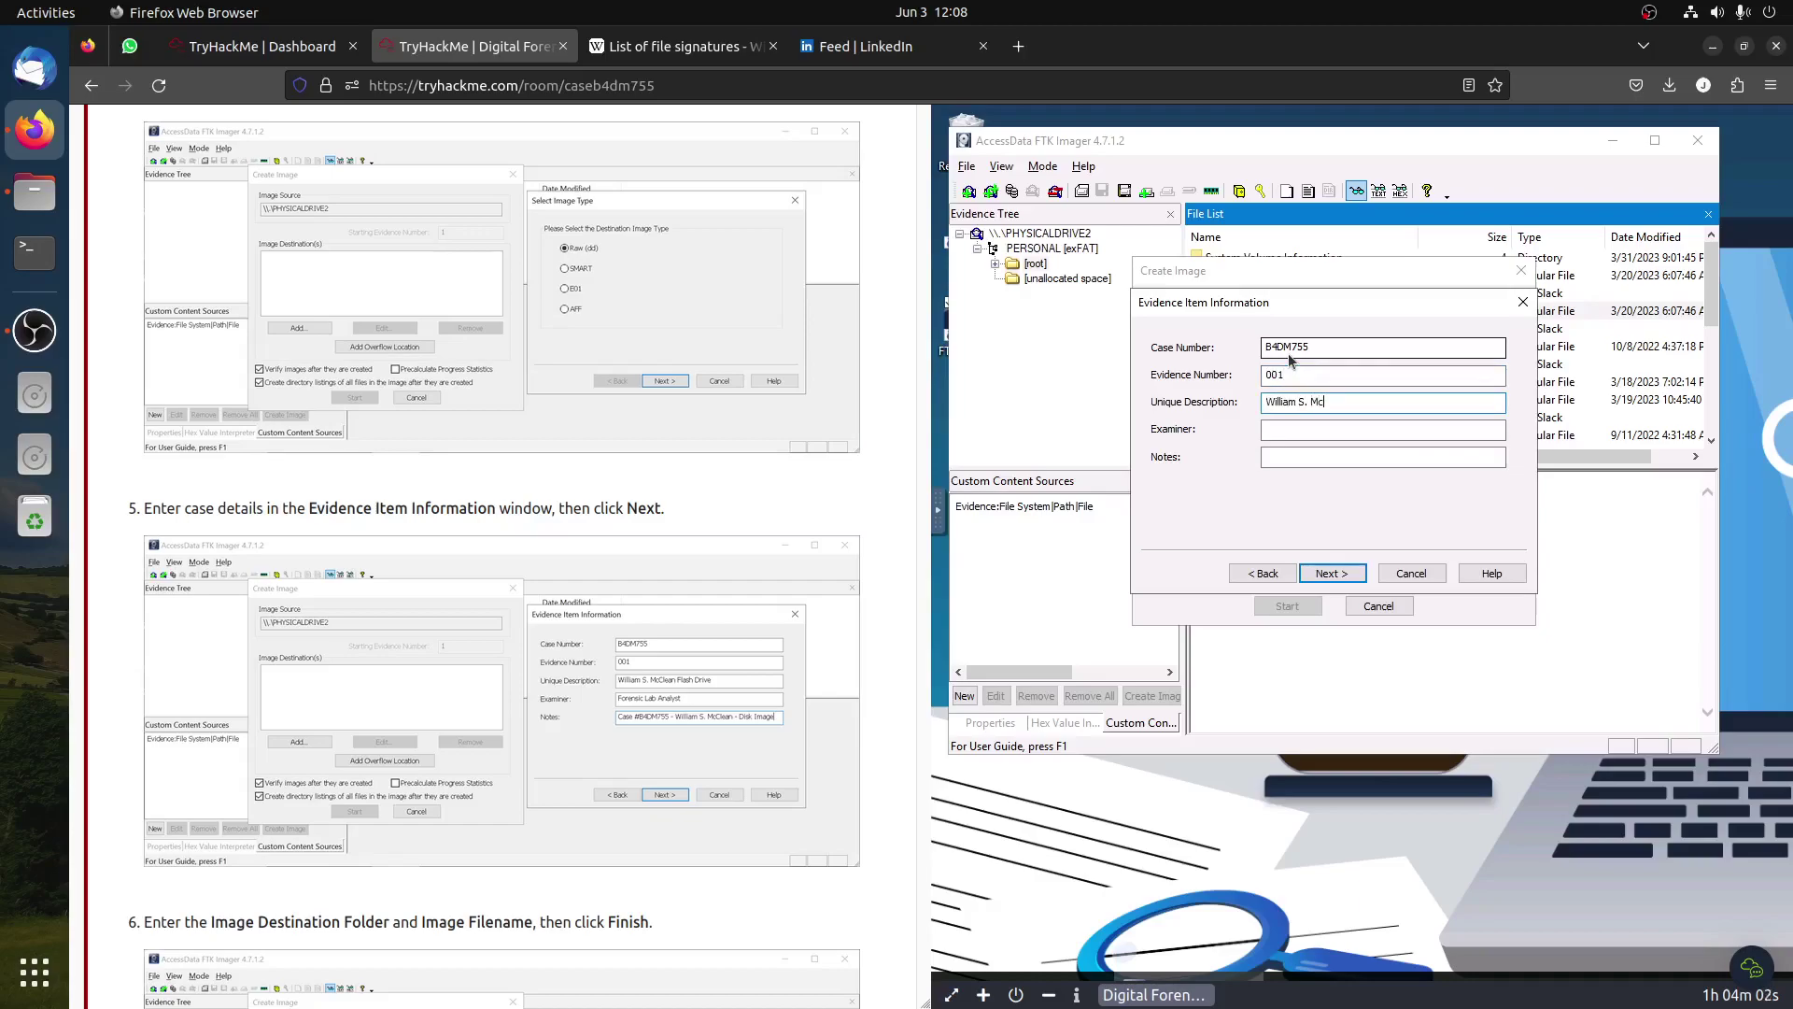
pyautogui.write('William S. Mclean Flash Drive')
pyautogui.press('Tab')
pyautogui.write('F')
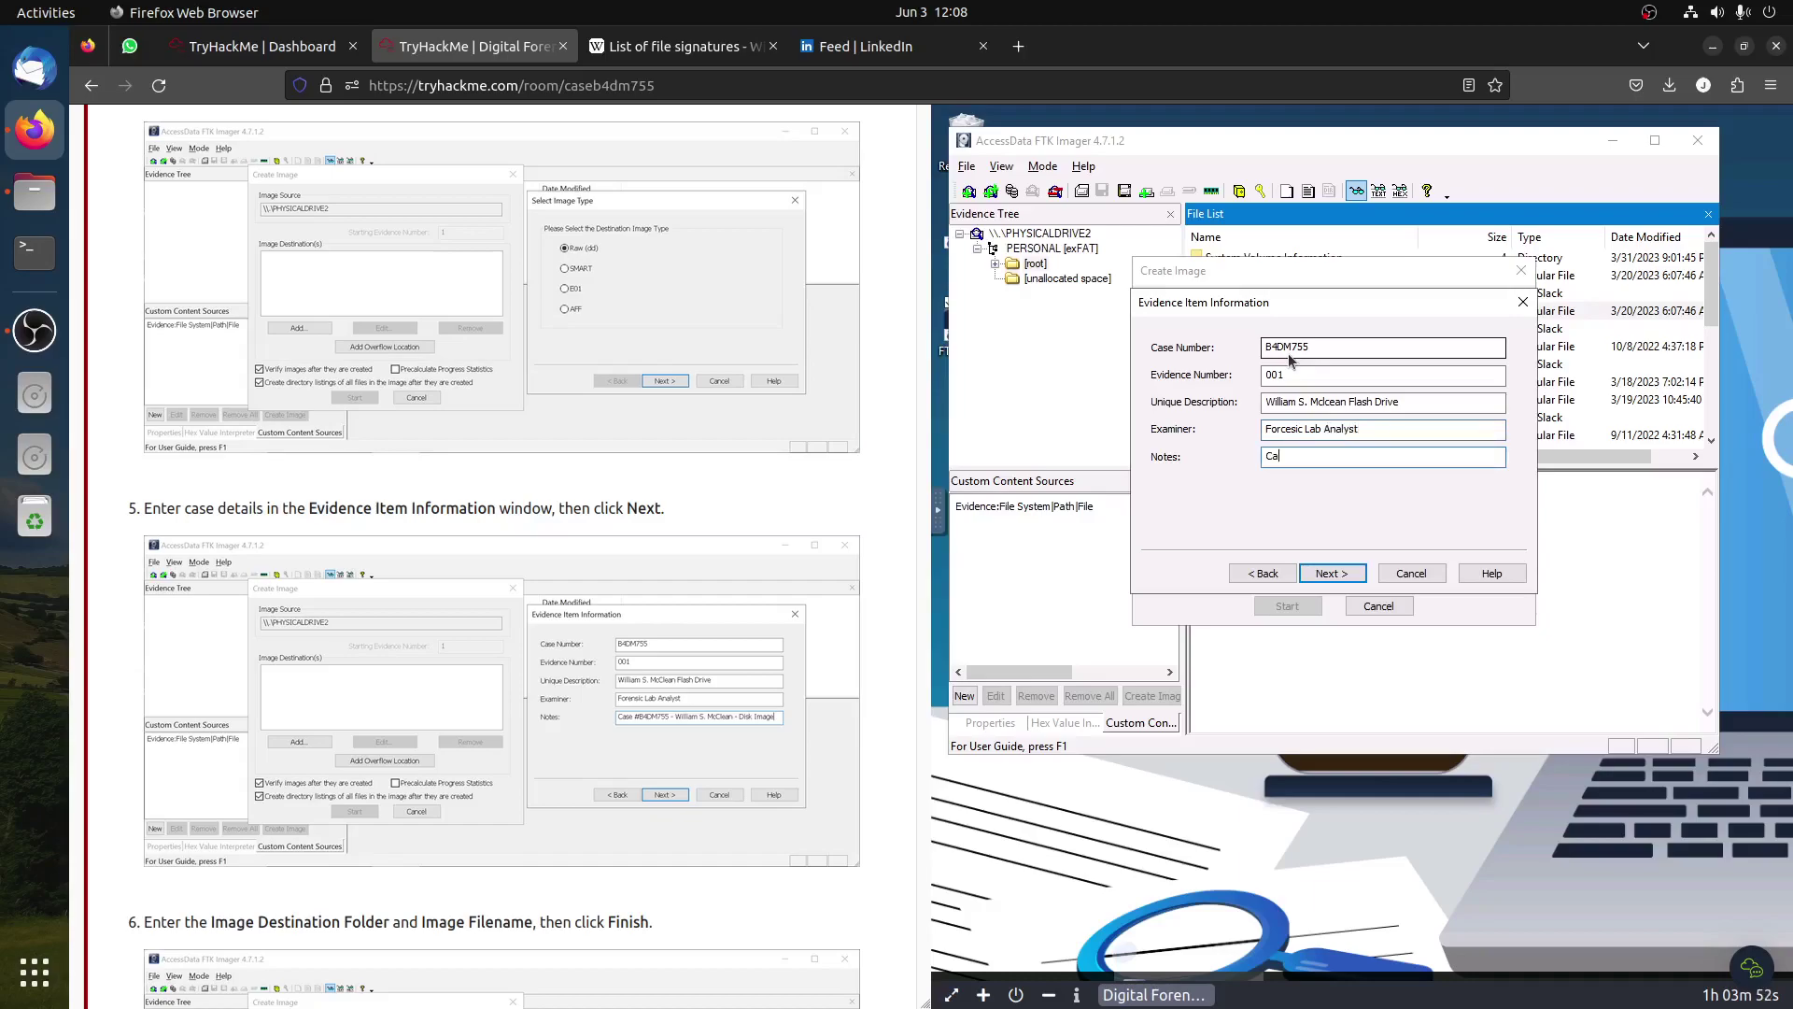
pyautogui.write('Case #')
pyautogui.write('S. McClean - Disk Image')
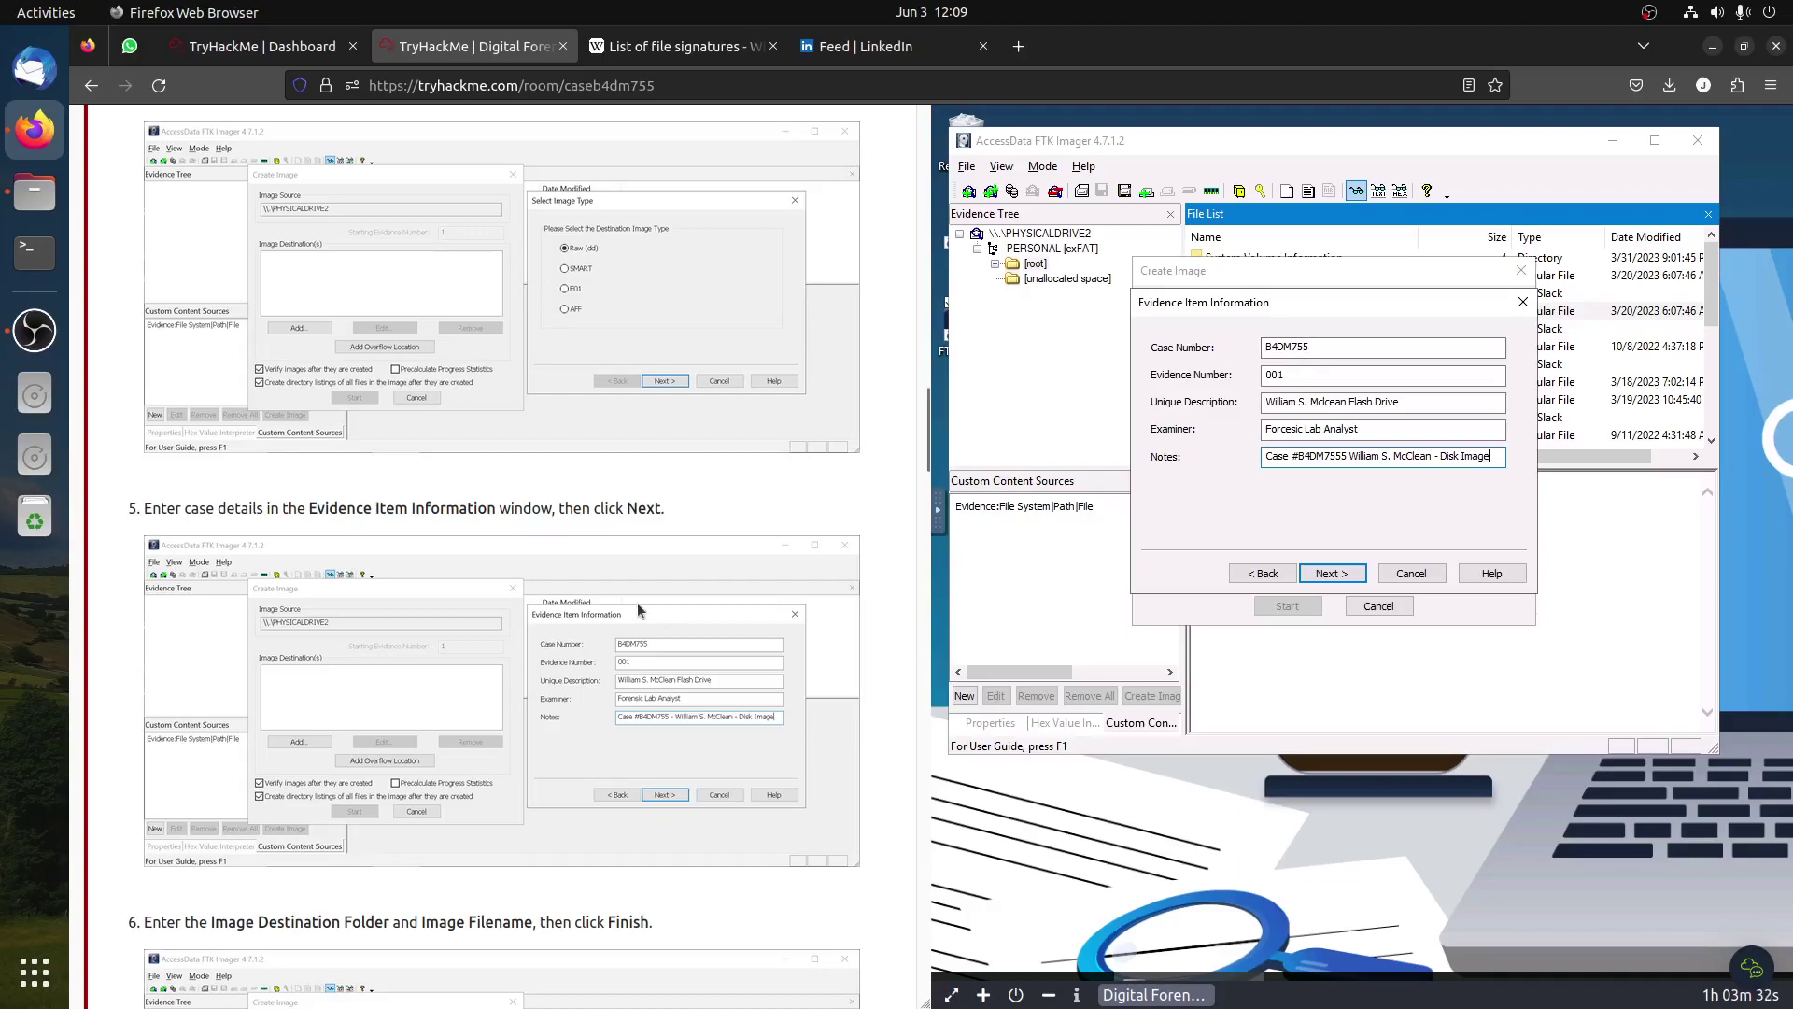
pyautogui.scroll(-3, 642, 614)
# Step: Create a new THM folder on the Desktop as the image destination folder
pyautogui.click(1327, 574)
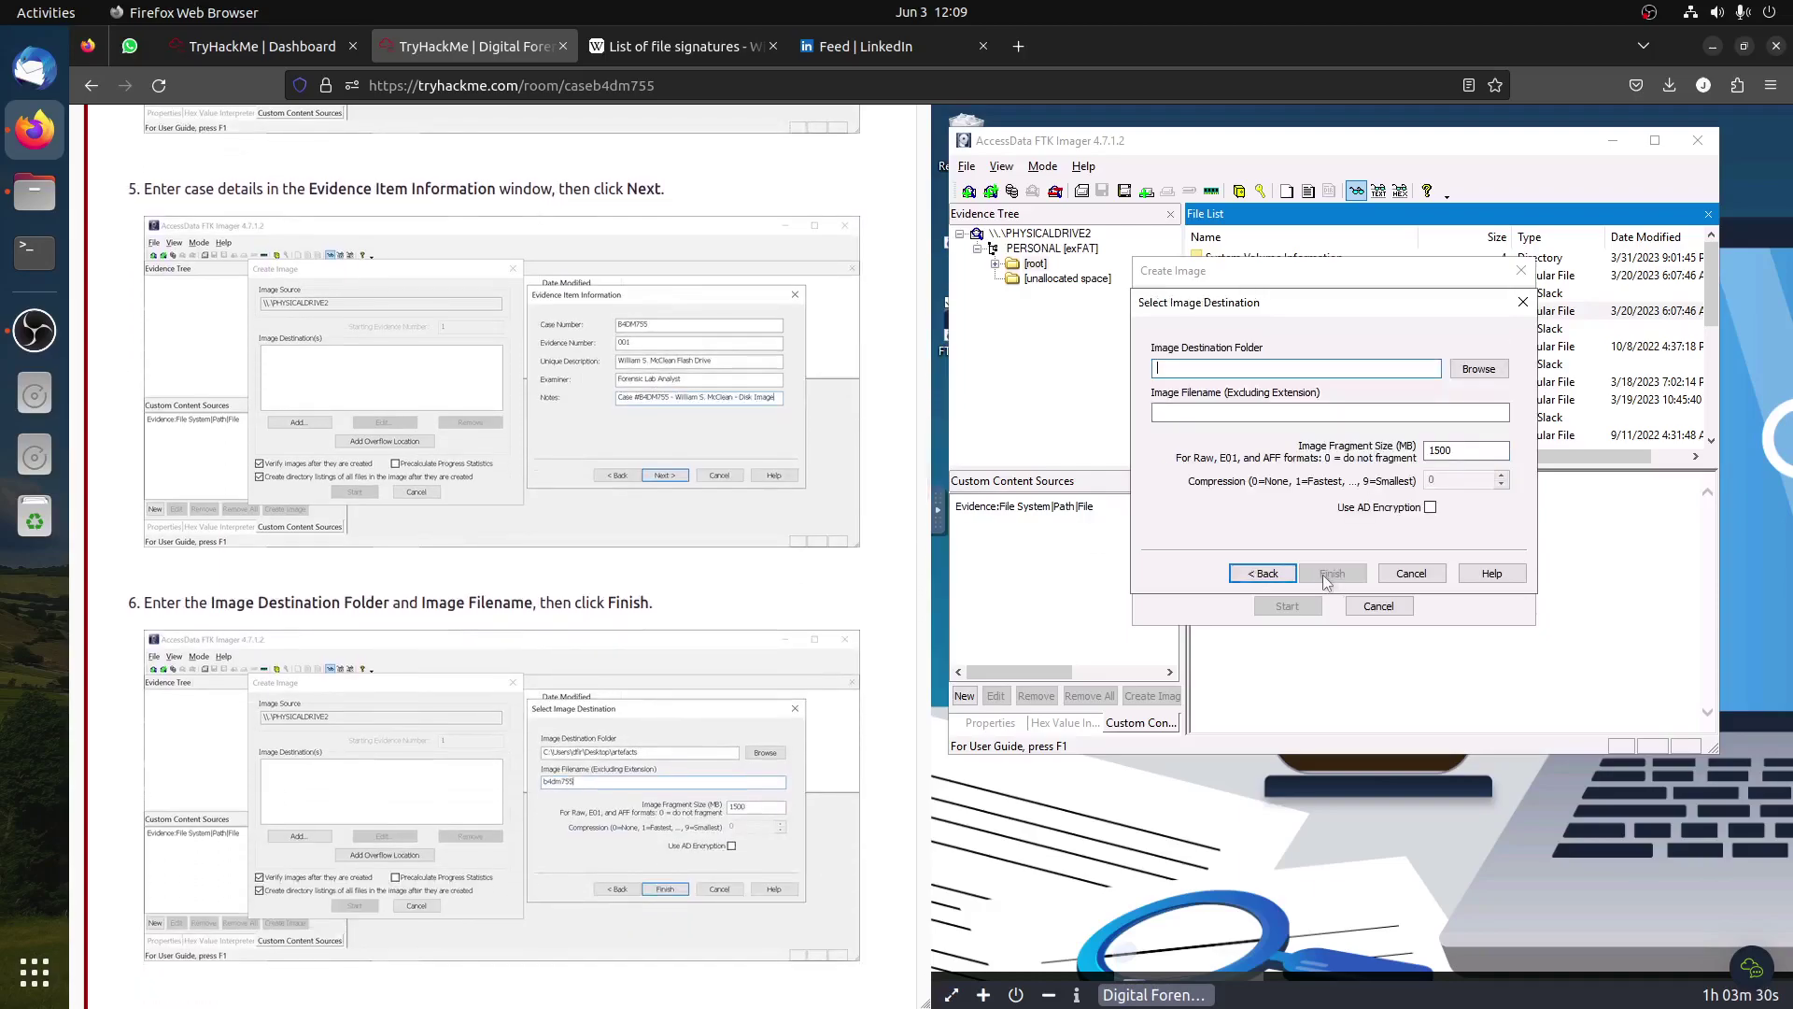
pyautogui.click(1479, 370)
pyautogui.click(1238, 379)
pyautogui.click(1248, 573)
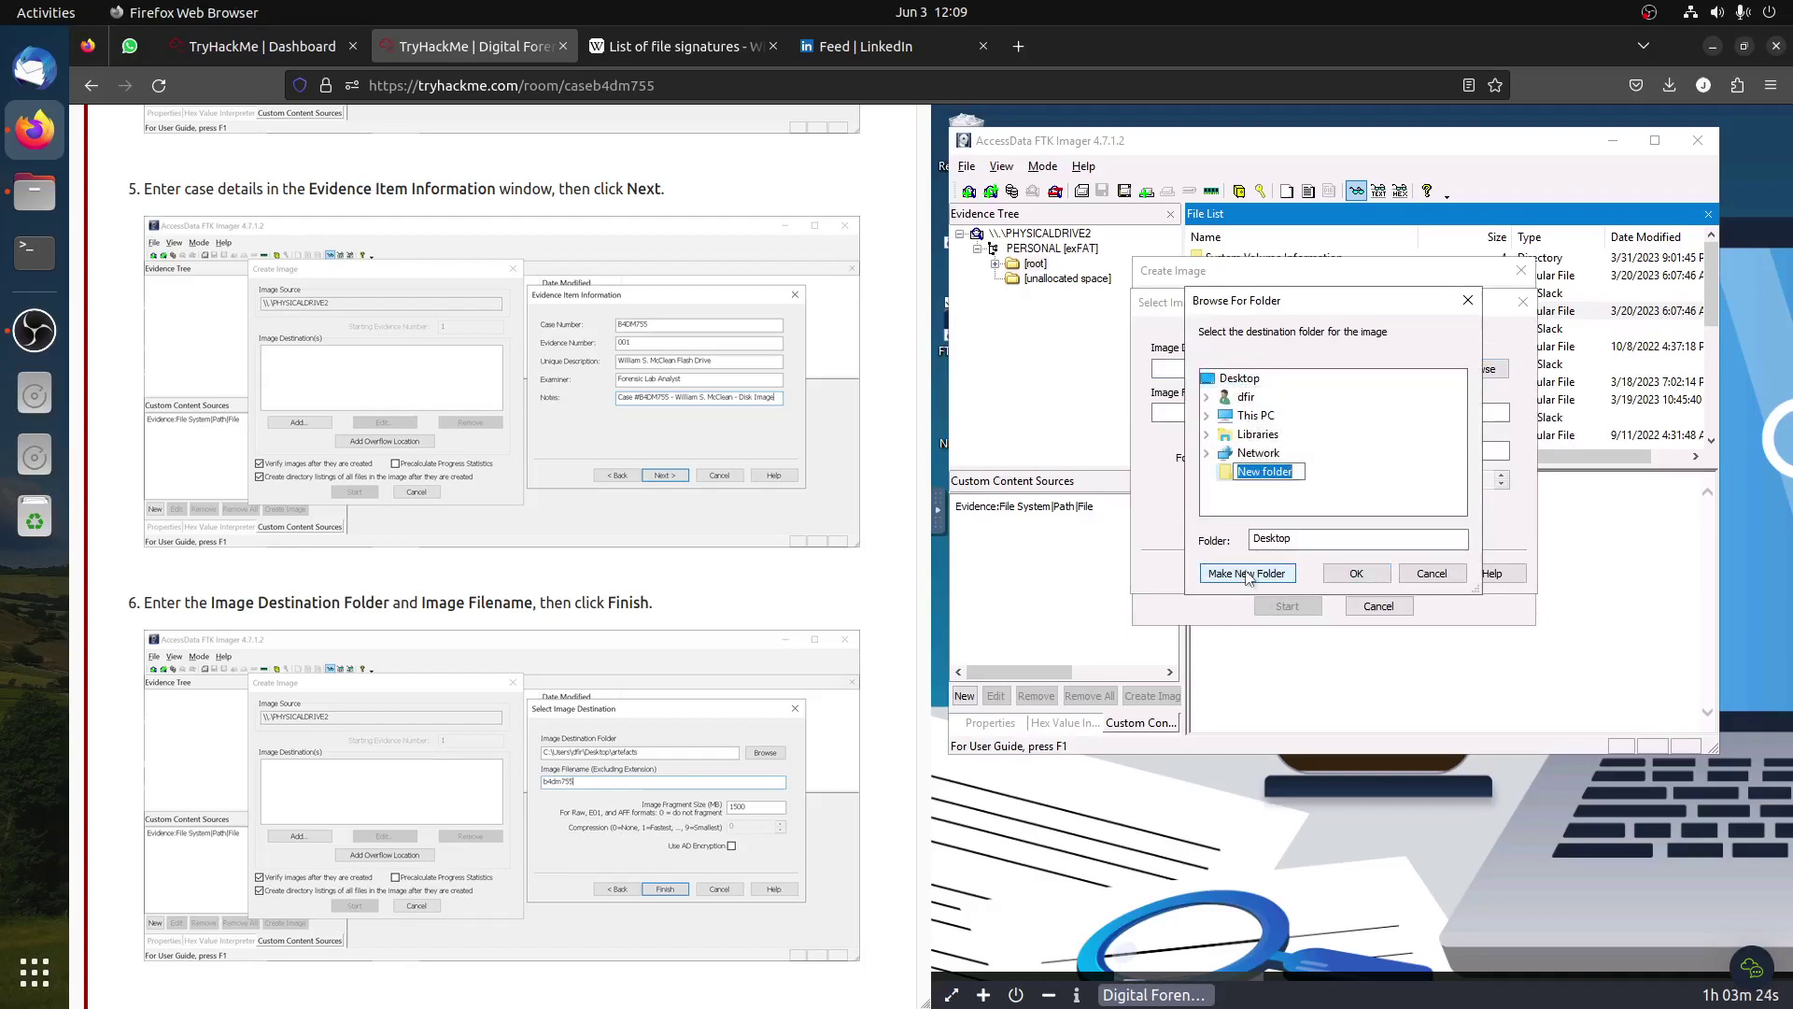
pyautogui.click(1289, 470)
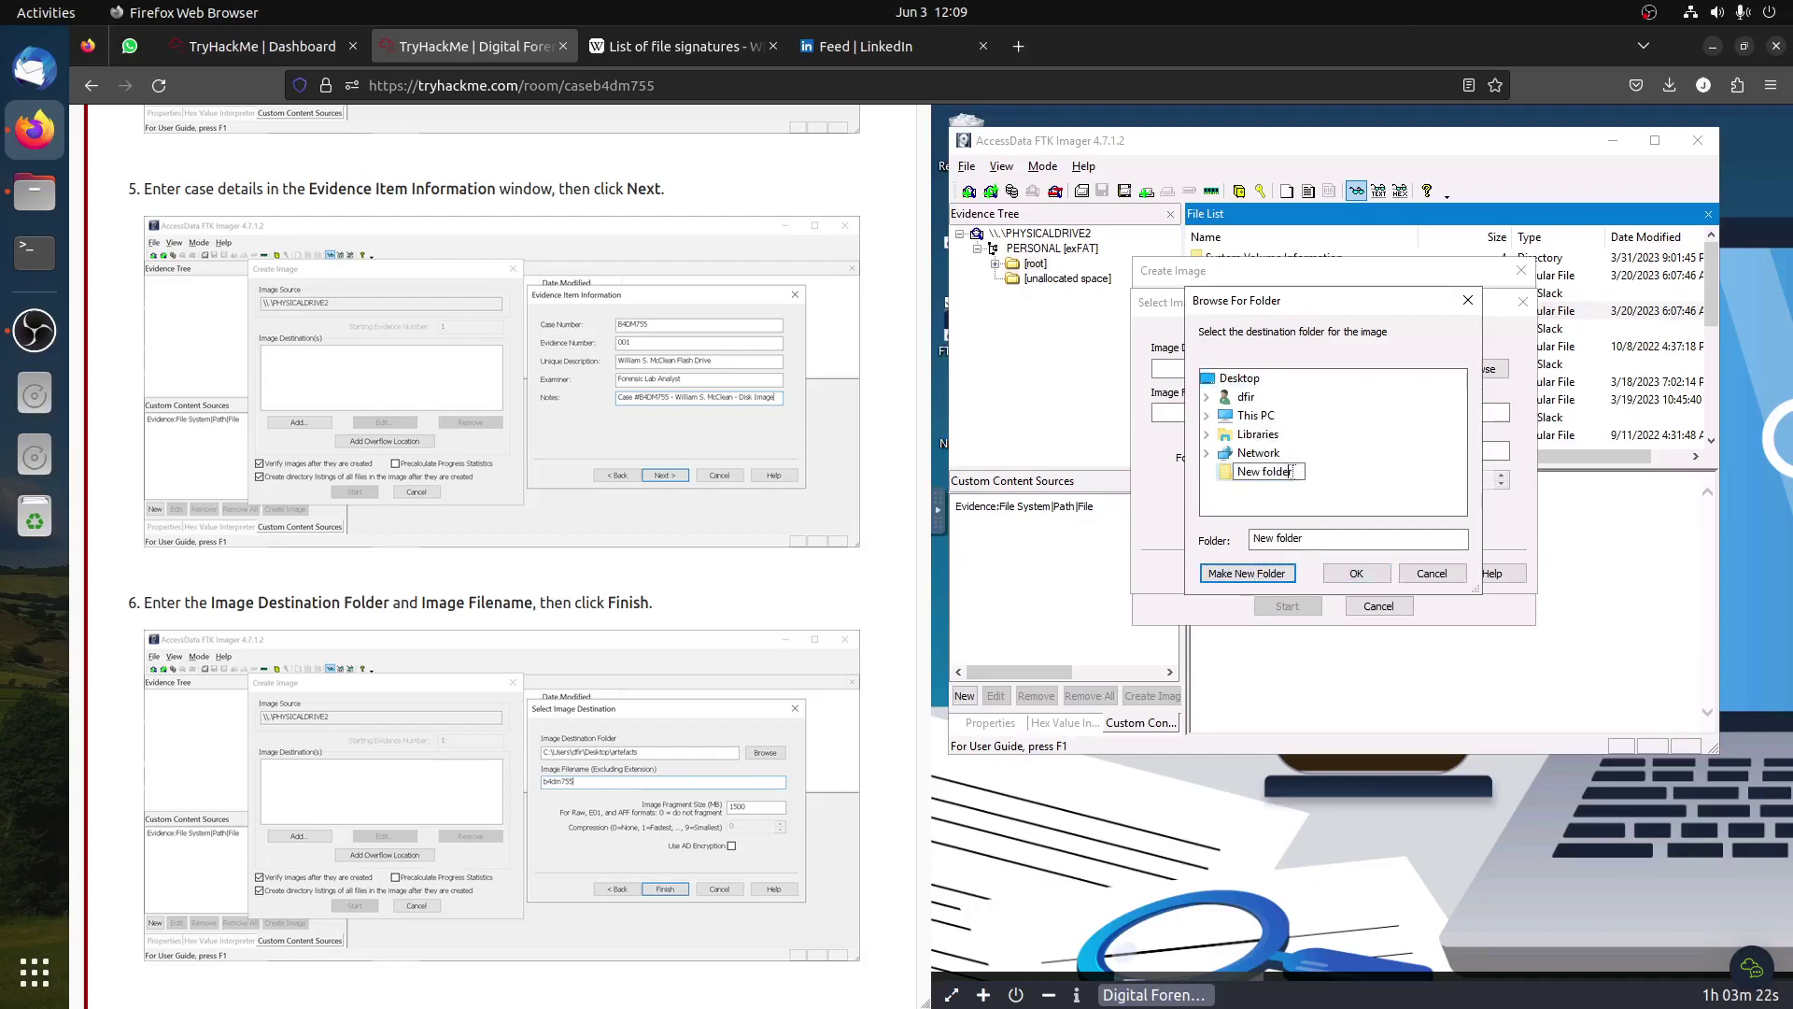
pyautogui.moveTo(1291, 472); pyautogui.dragTo(1196, 458)
pyautogui.write('THM')
pyautogui.press('Return')
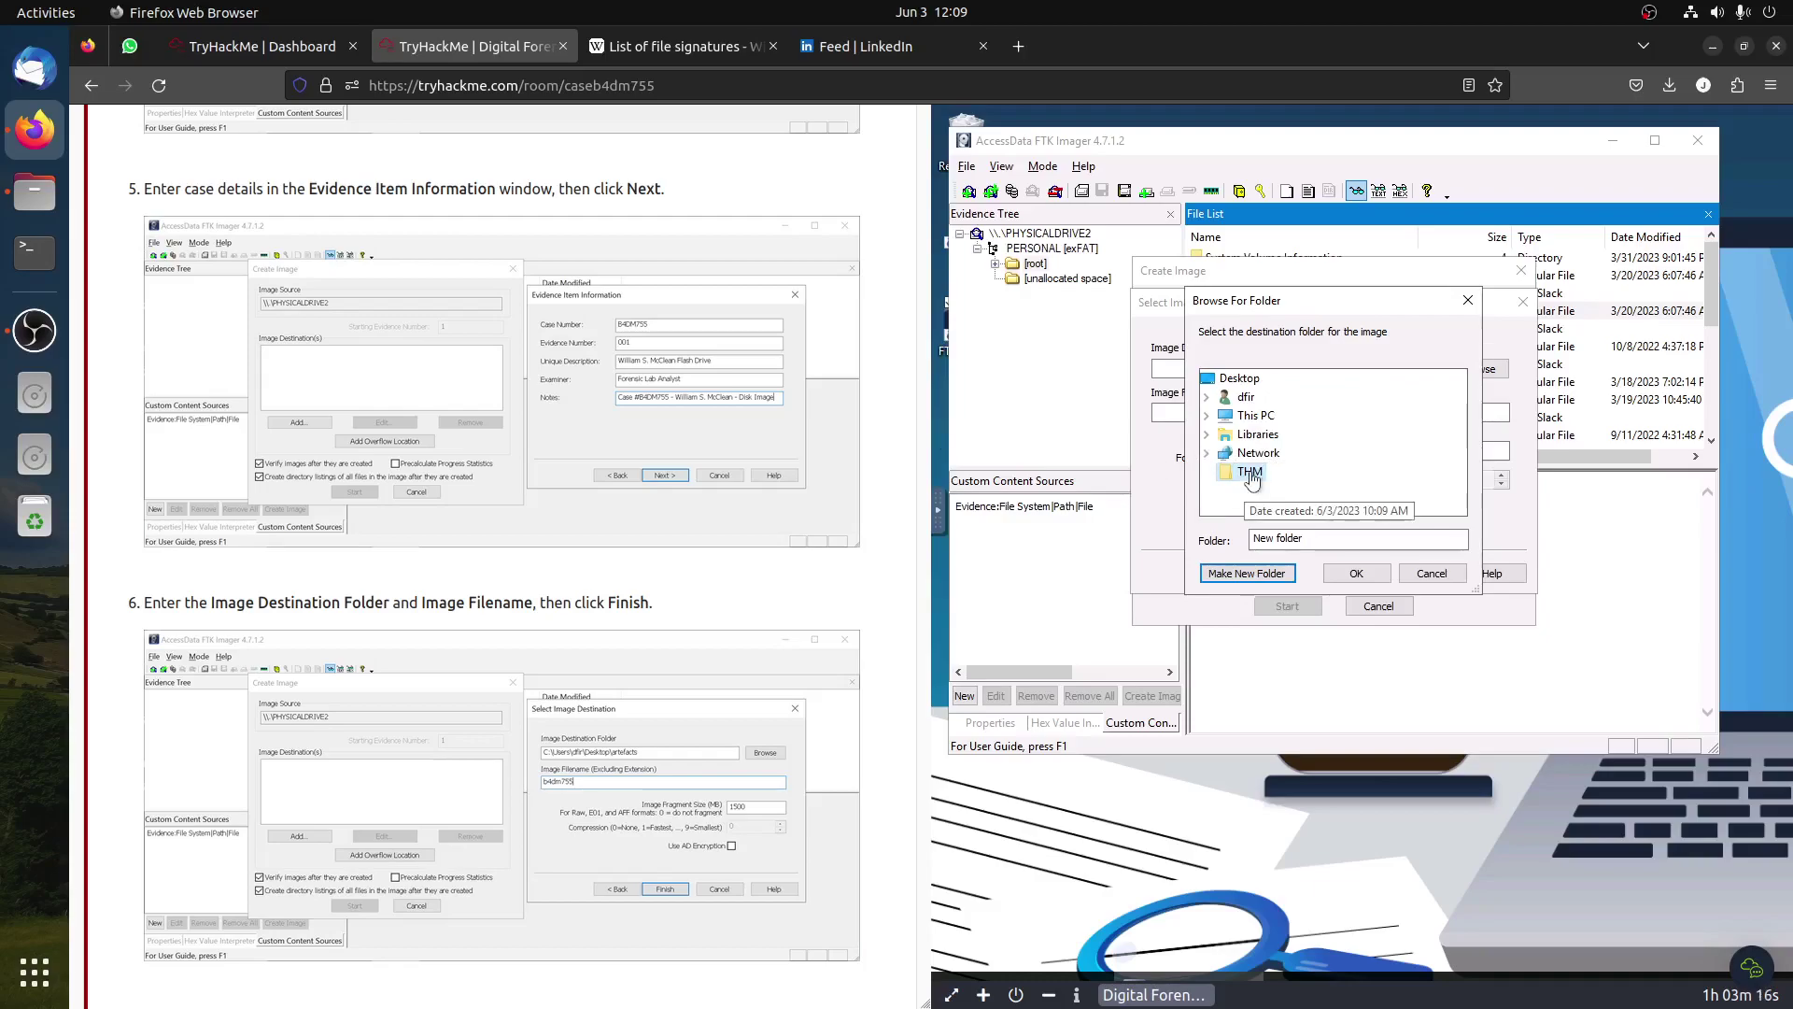
pyautogui.click(1354, 574)
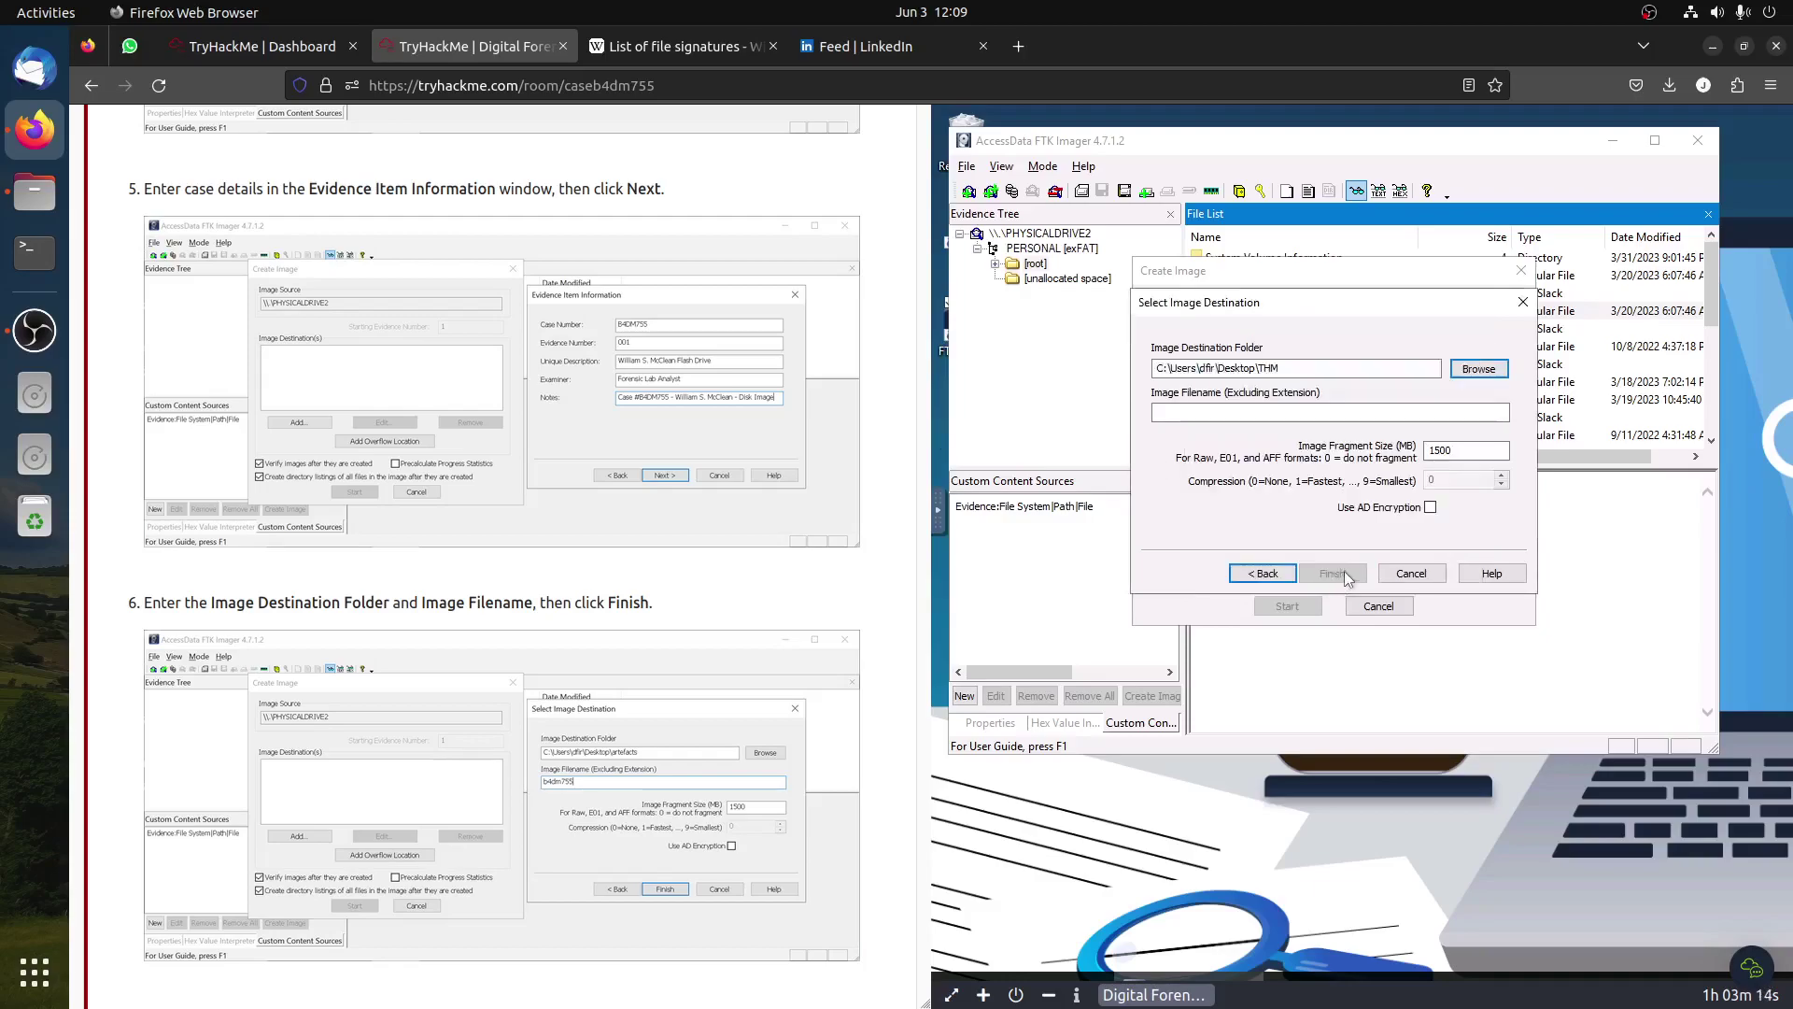
# Step: Name the image file b4dm755 and finish adding the destination
pyautogui.click(1213, 414)
pyautogui.scroll(2, 502, 561)
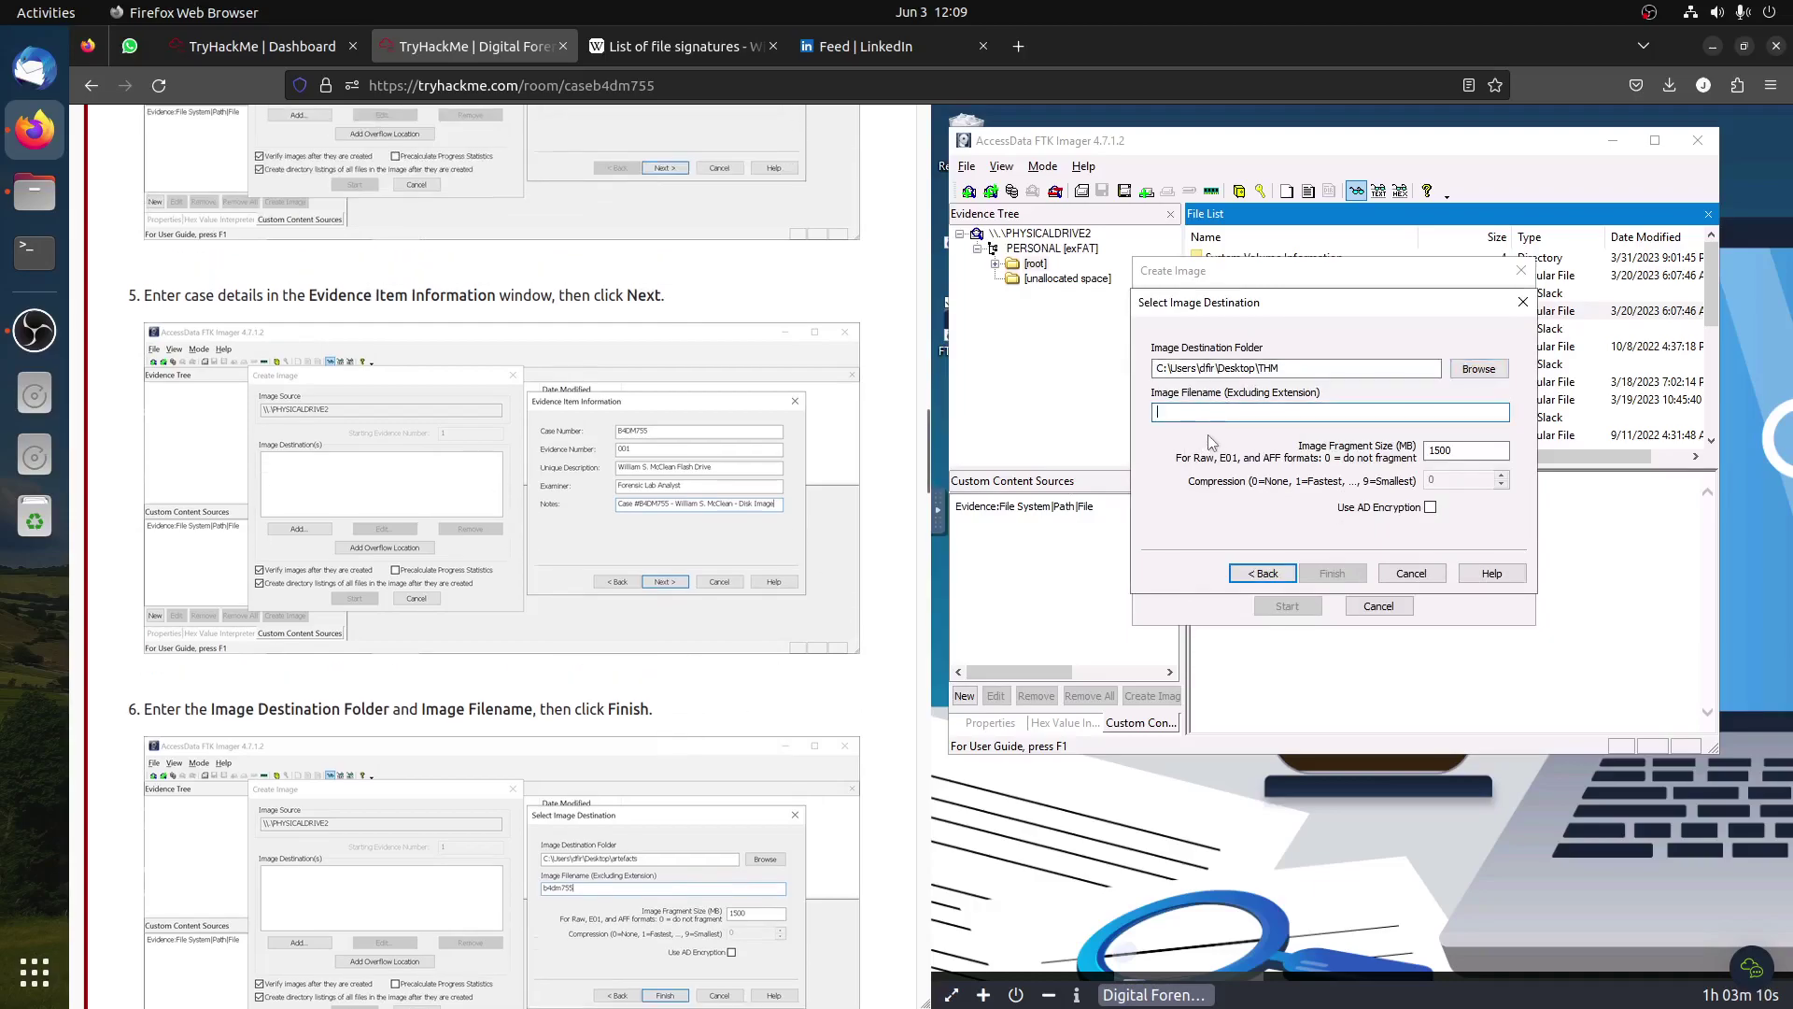
pyautogui.write('b4')
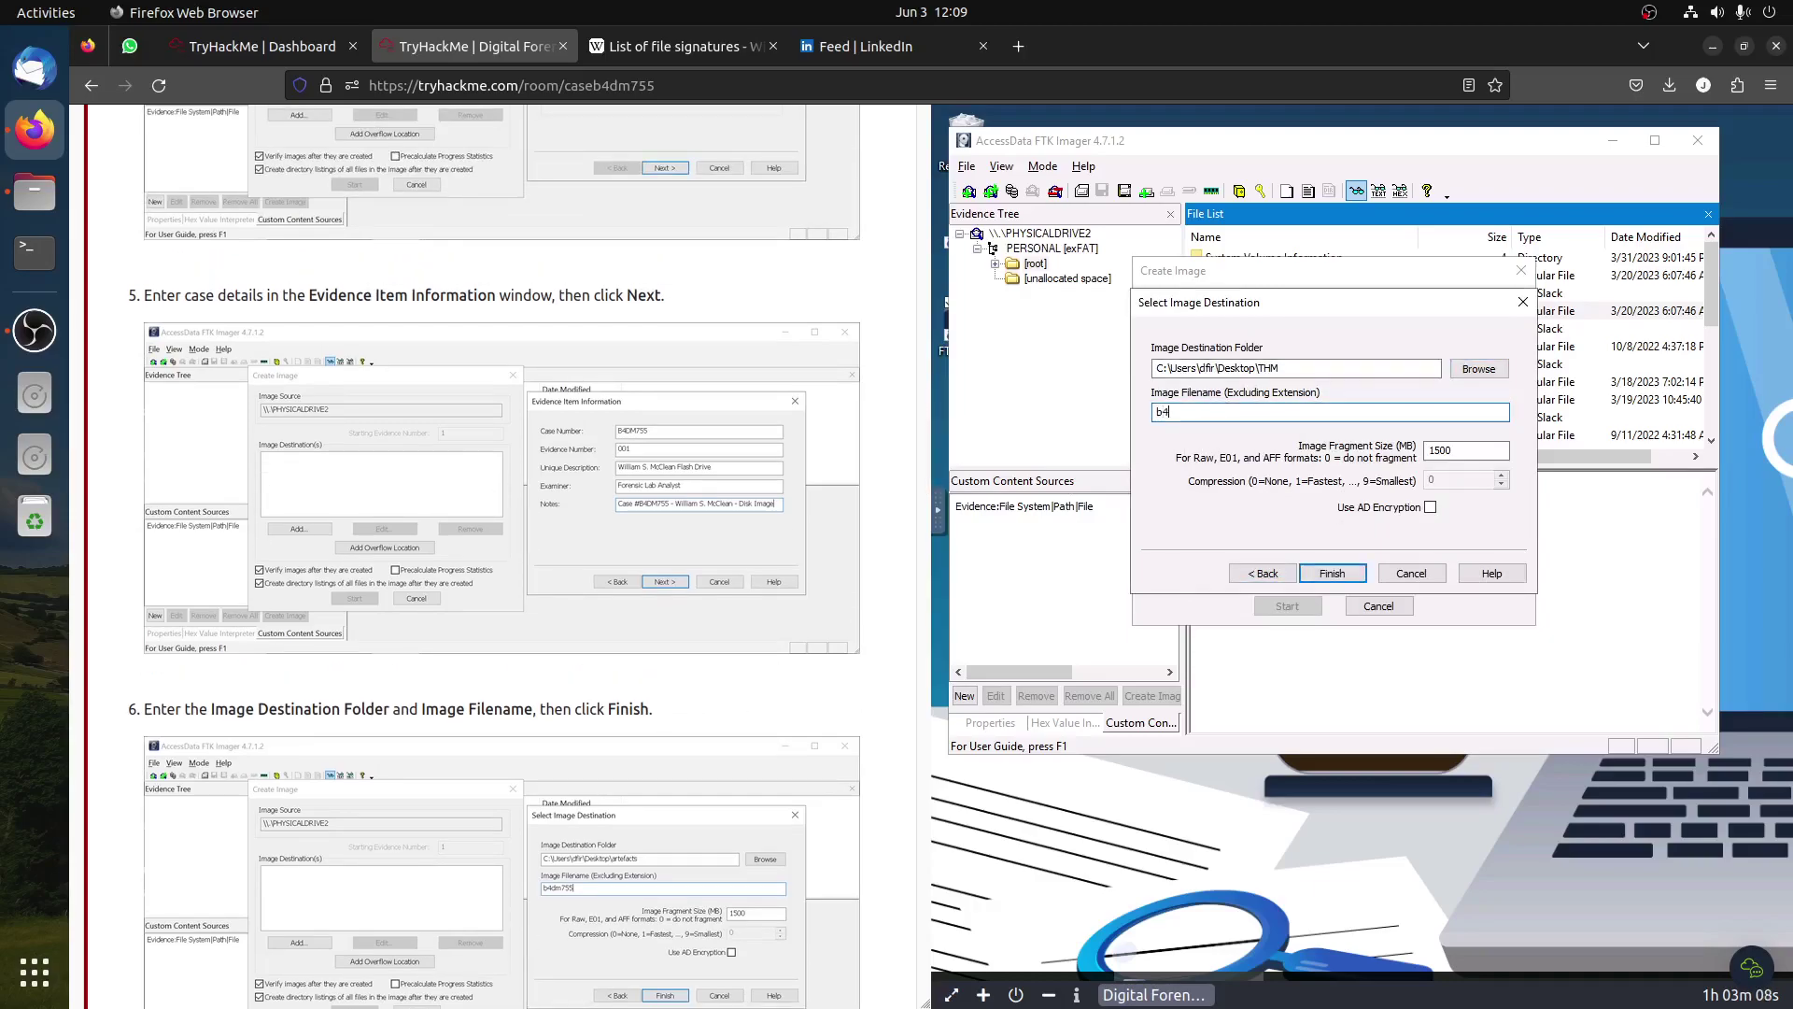
pyautogui.write('dm755')
pyautogui.click(1346, 572)
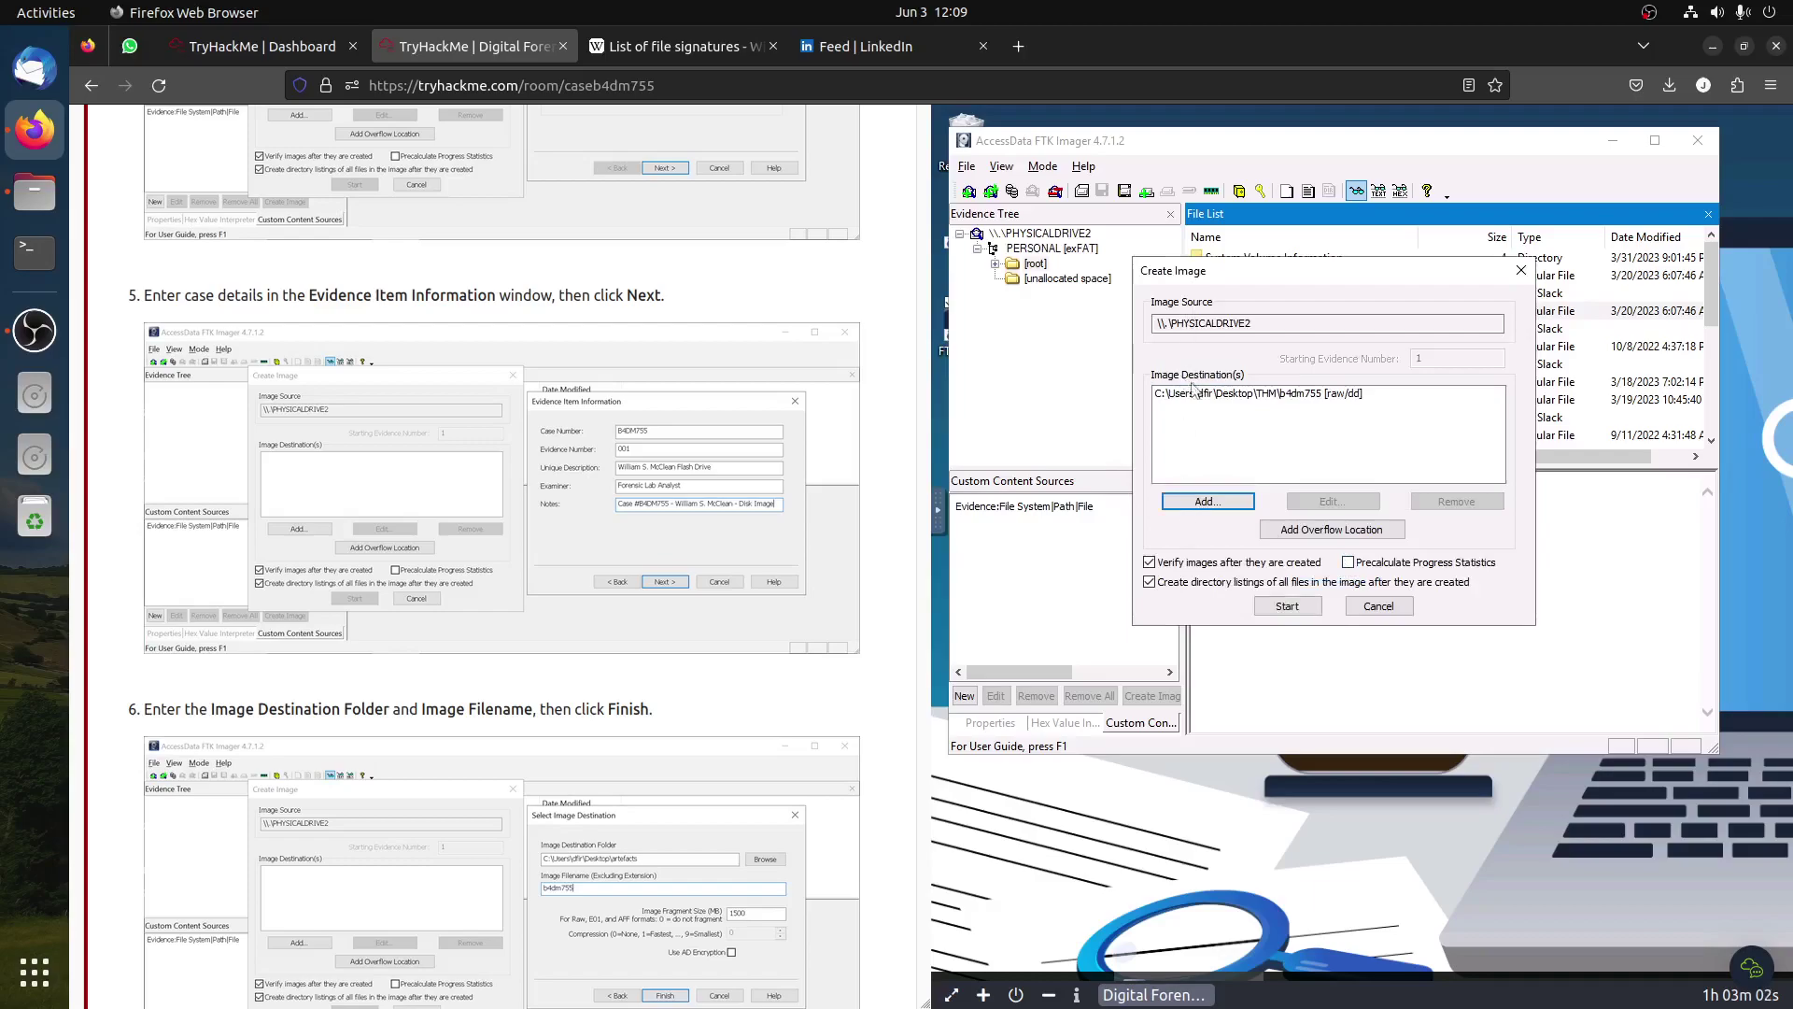
# Step: Build the b4dm755 image and review verify results showing matching MD5 and SHA1 hashes
pyautogui.click(1287, 606)
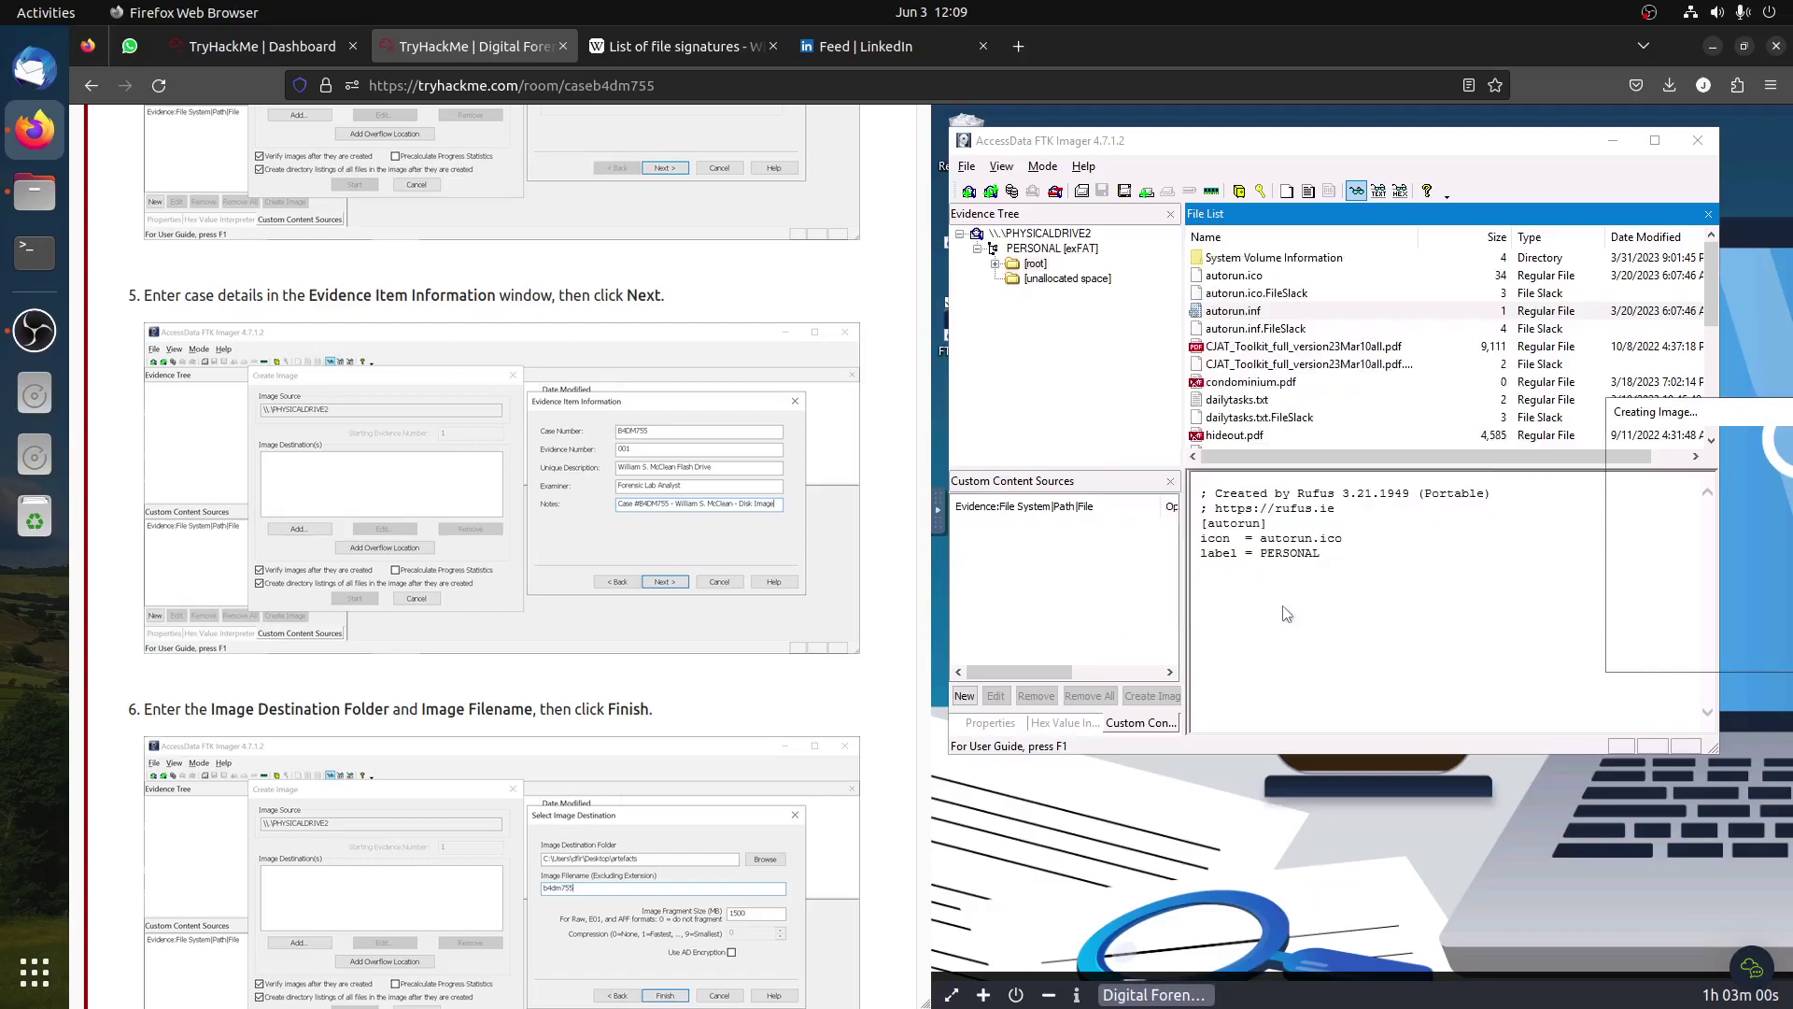
pyautogui.moveTo(1738, 411); pyautogui.dragTo(1306, 504)
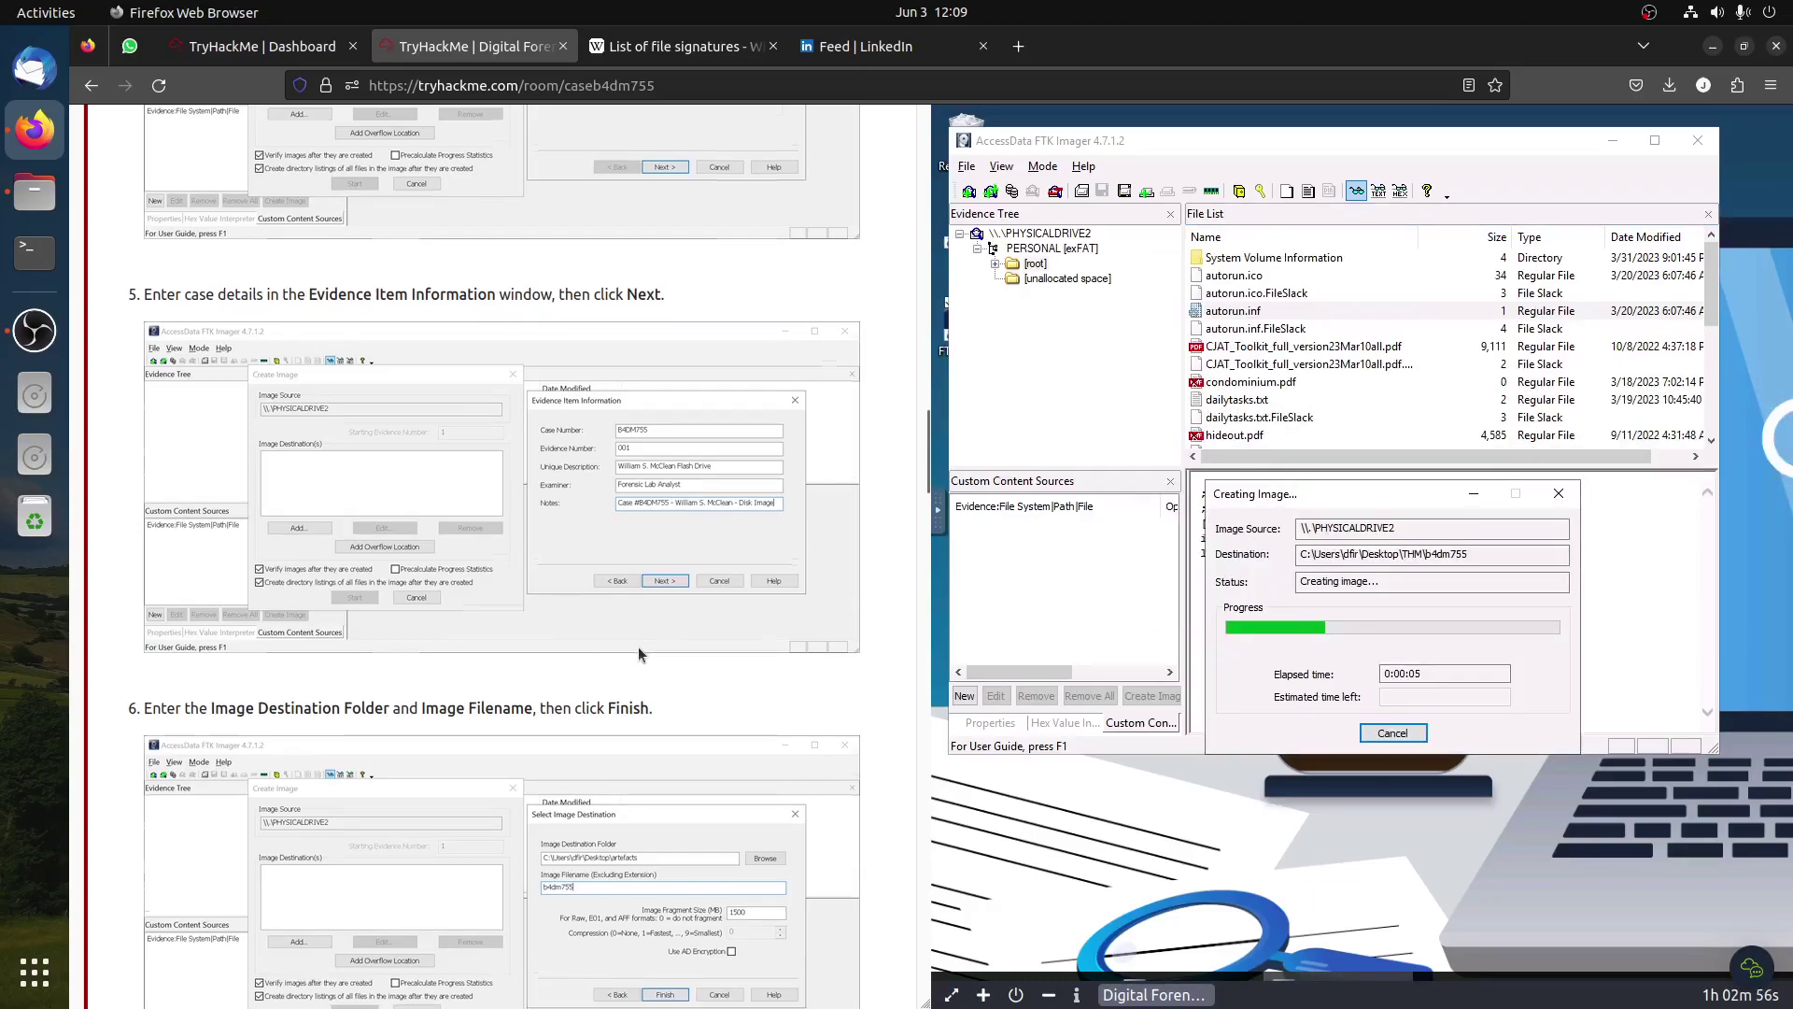
pyautogui.scroll(-5, 637, 646)
pyautogui.scroll(-8, 647, 624)
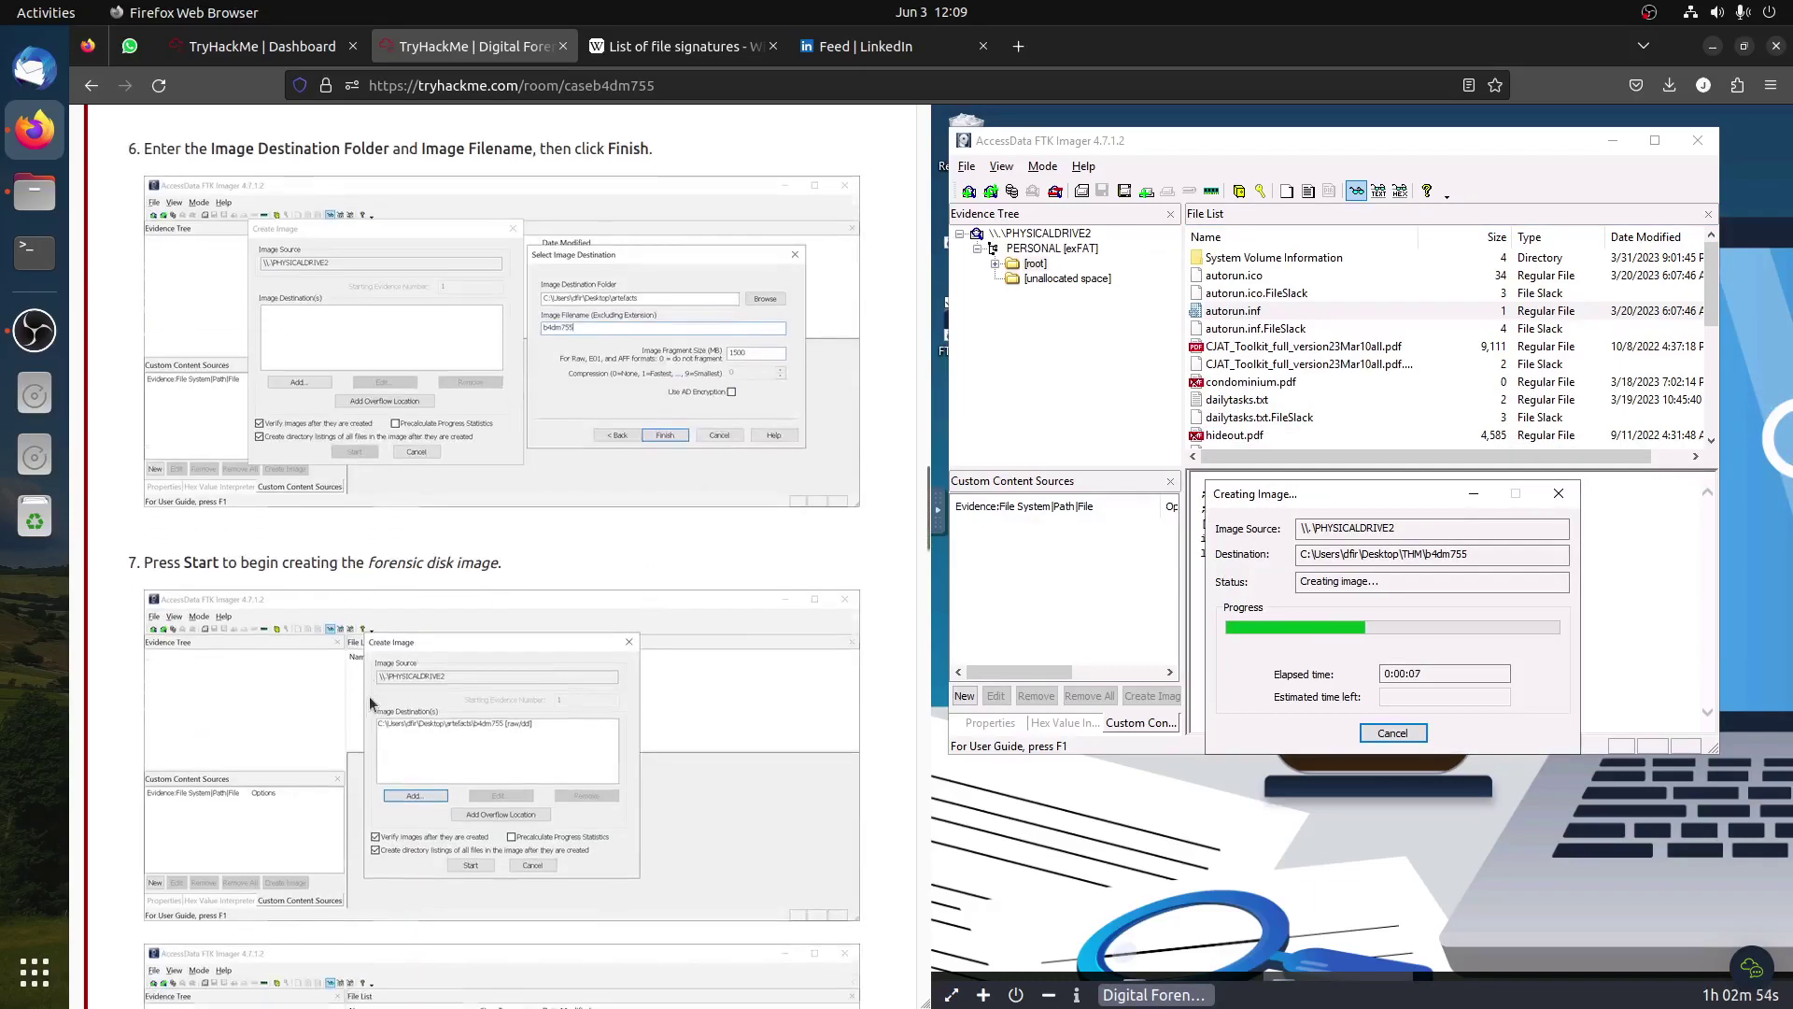
pyautogui.scroll(-1, 467, 671)
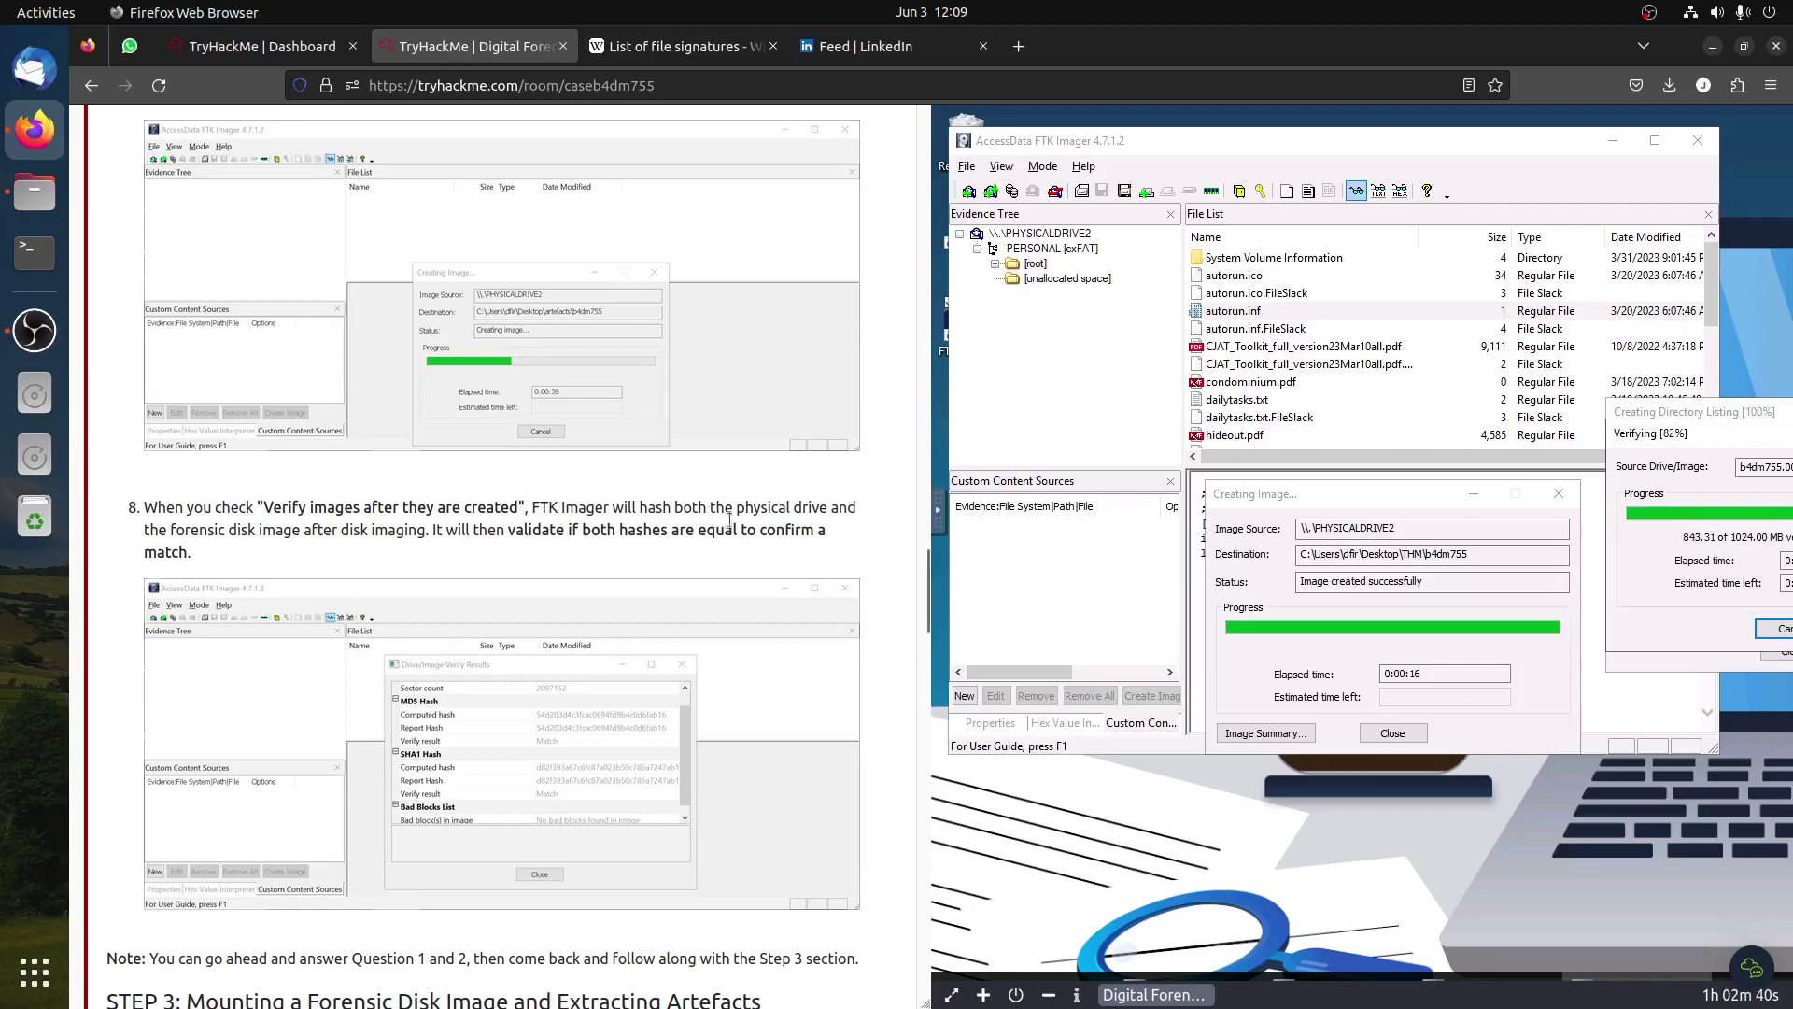
pyautogui.scroll(-8, 753, 506)
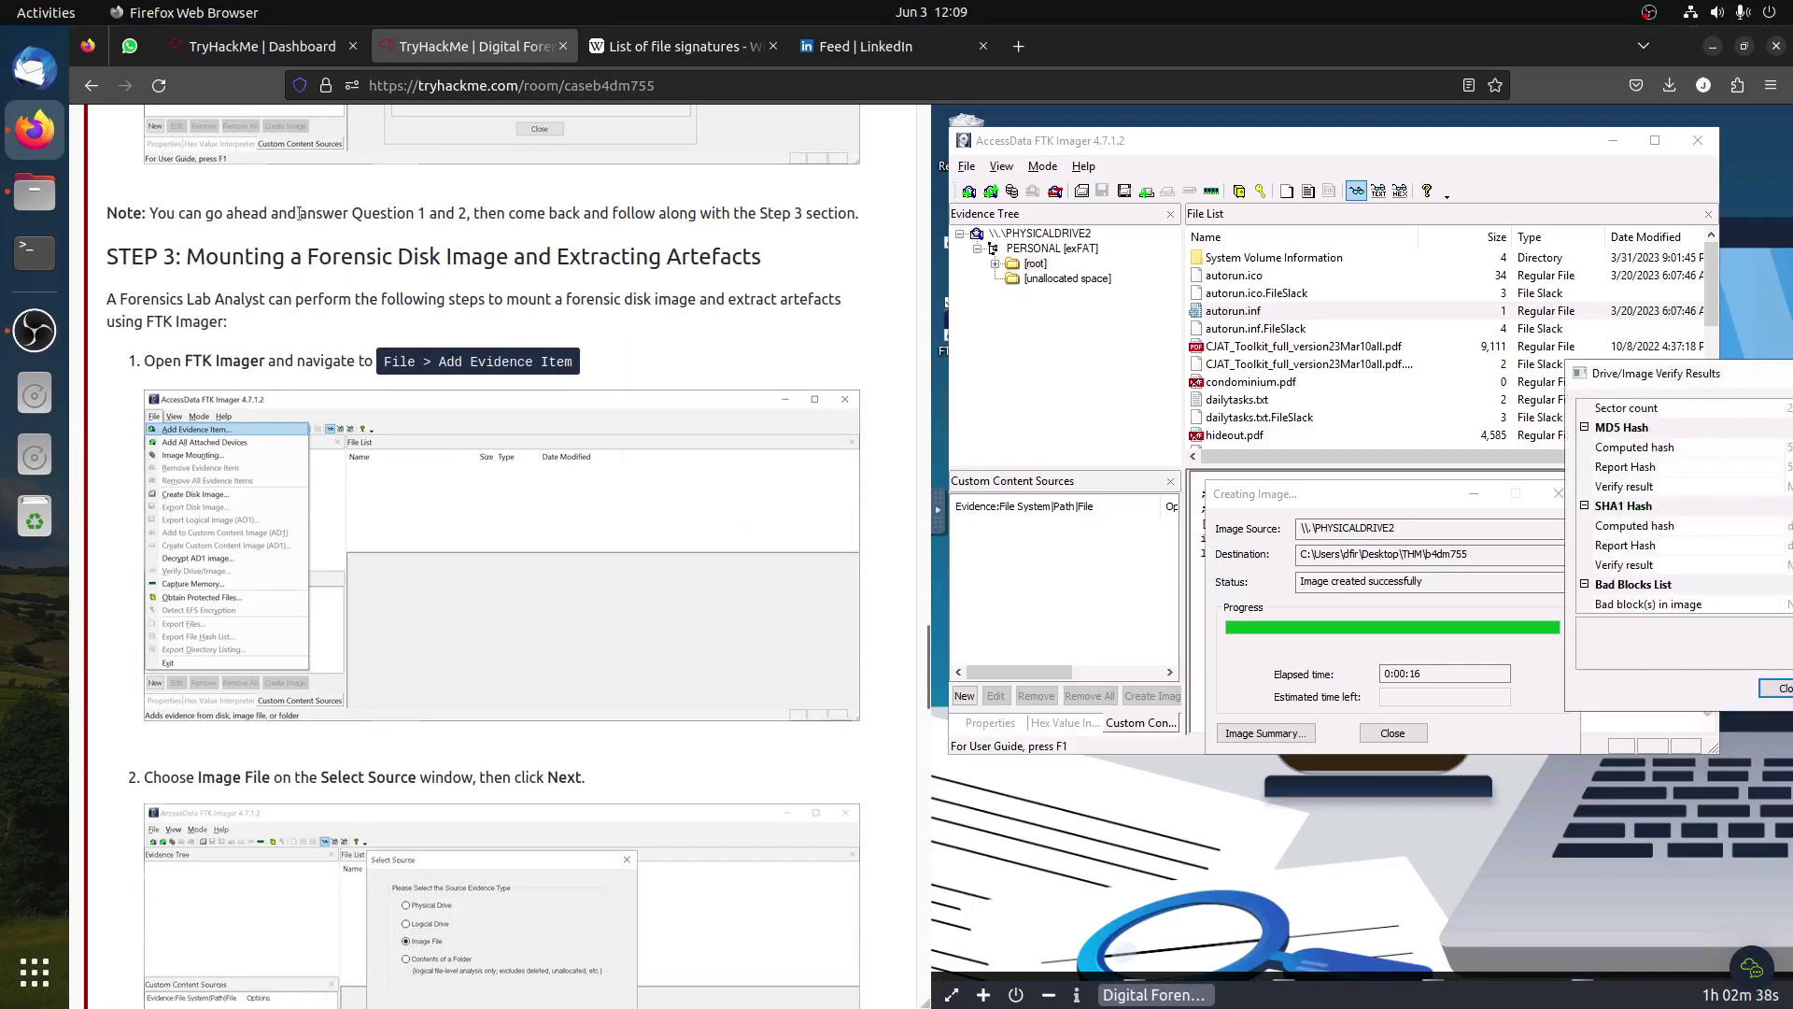
pyautogui.scroll(-20, 523, 738)
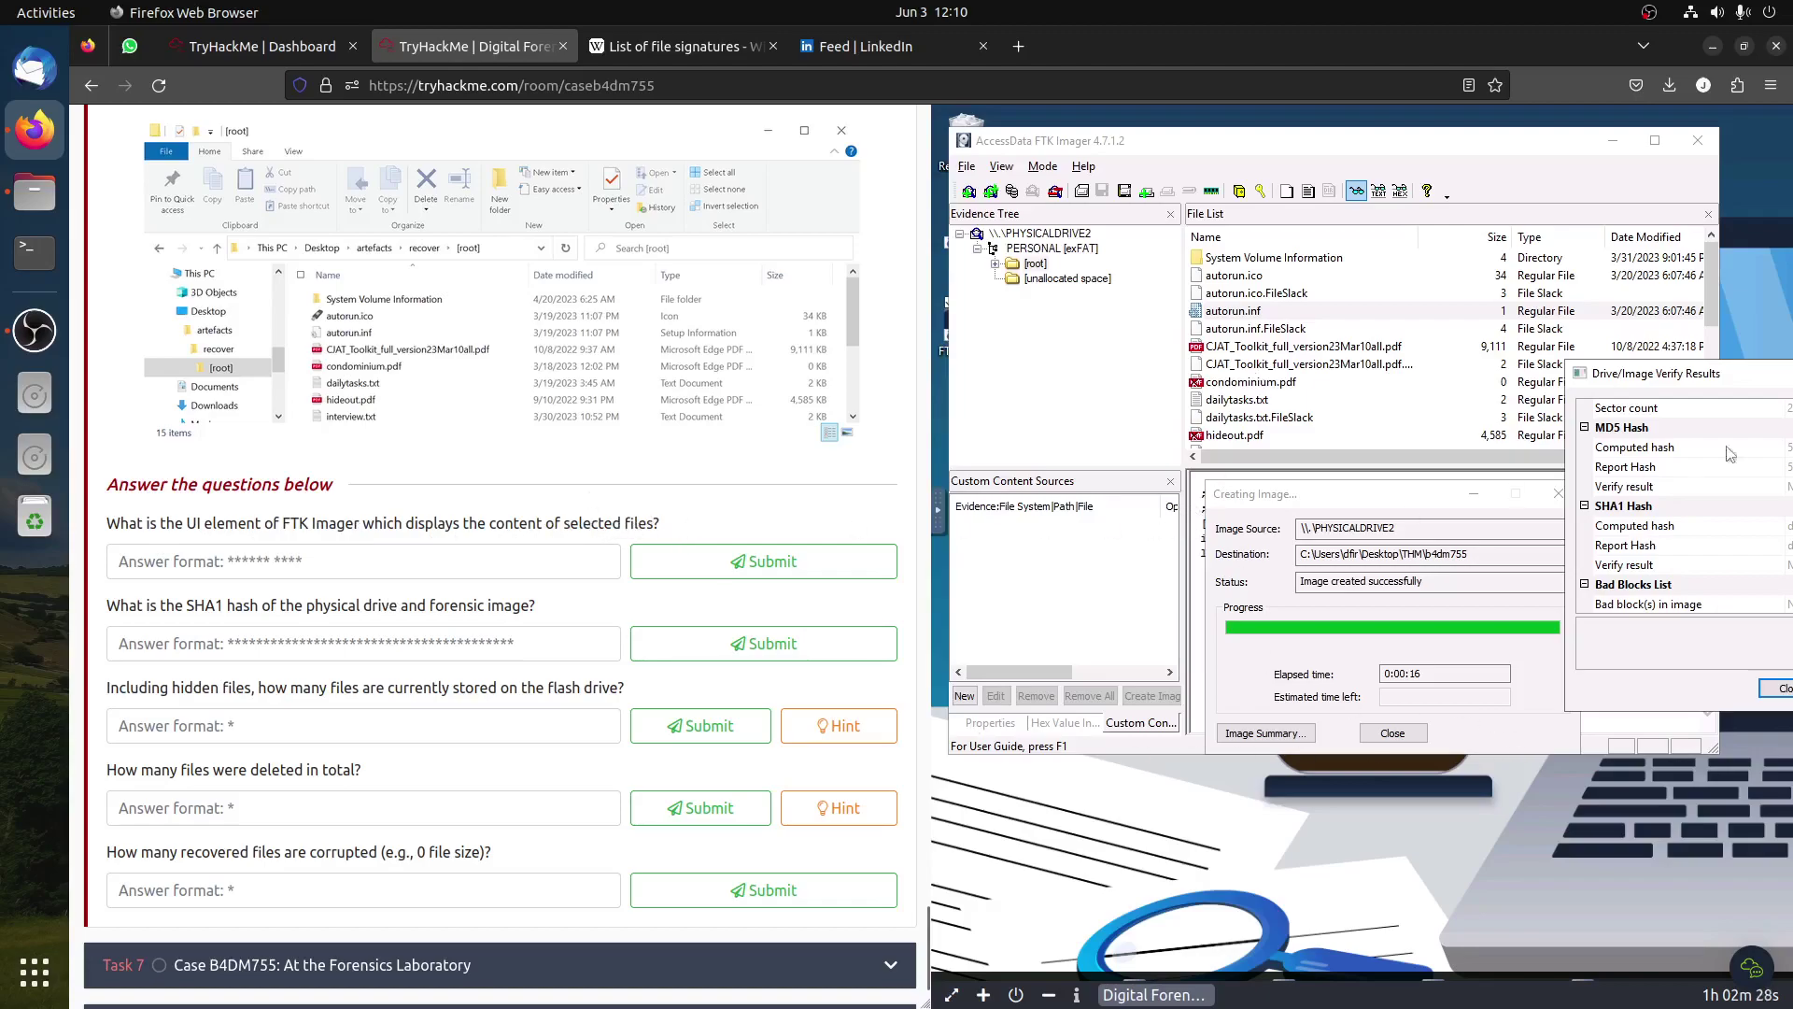
pyautogui.moveTo(1756, 382); pyautogui.dragTo(1311, 422)
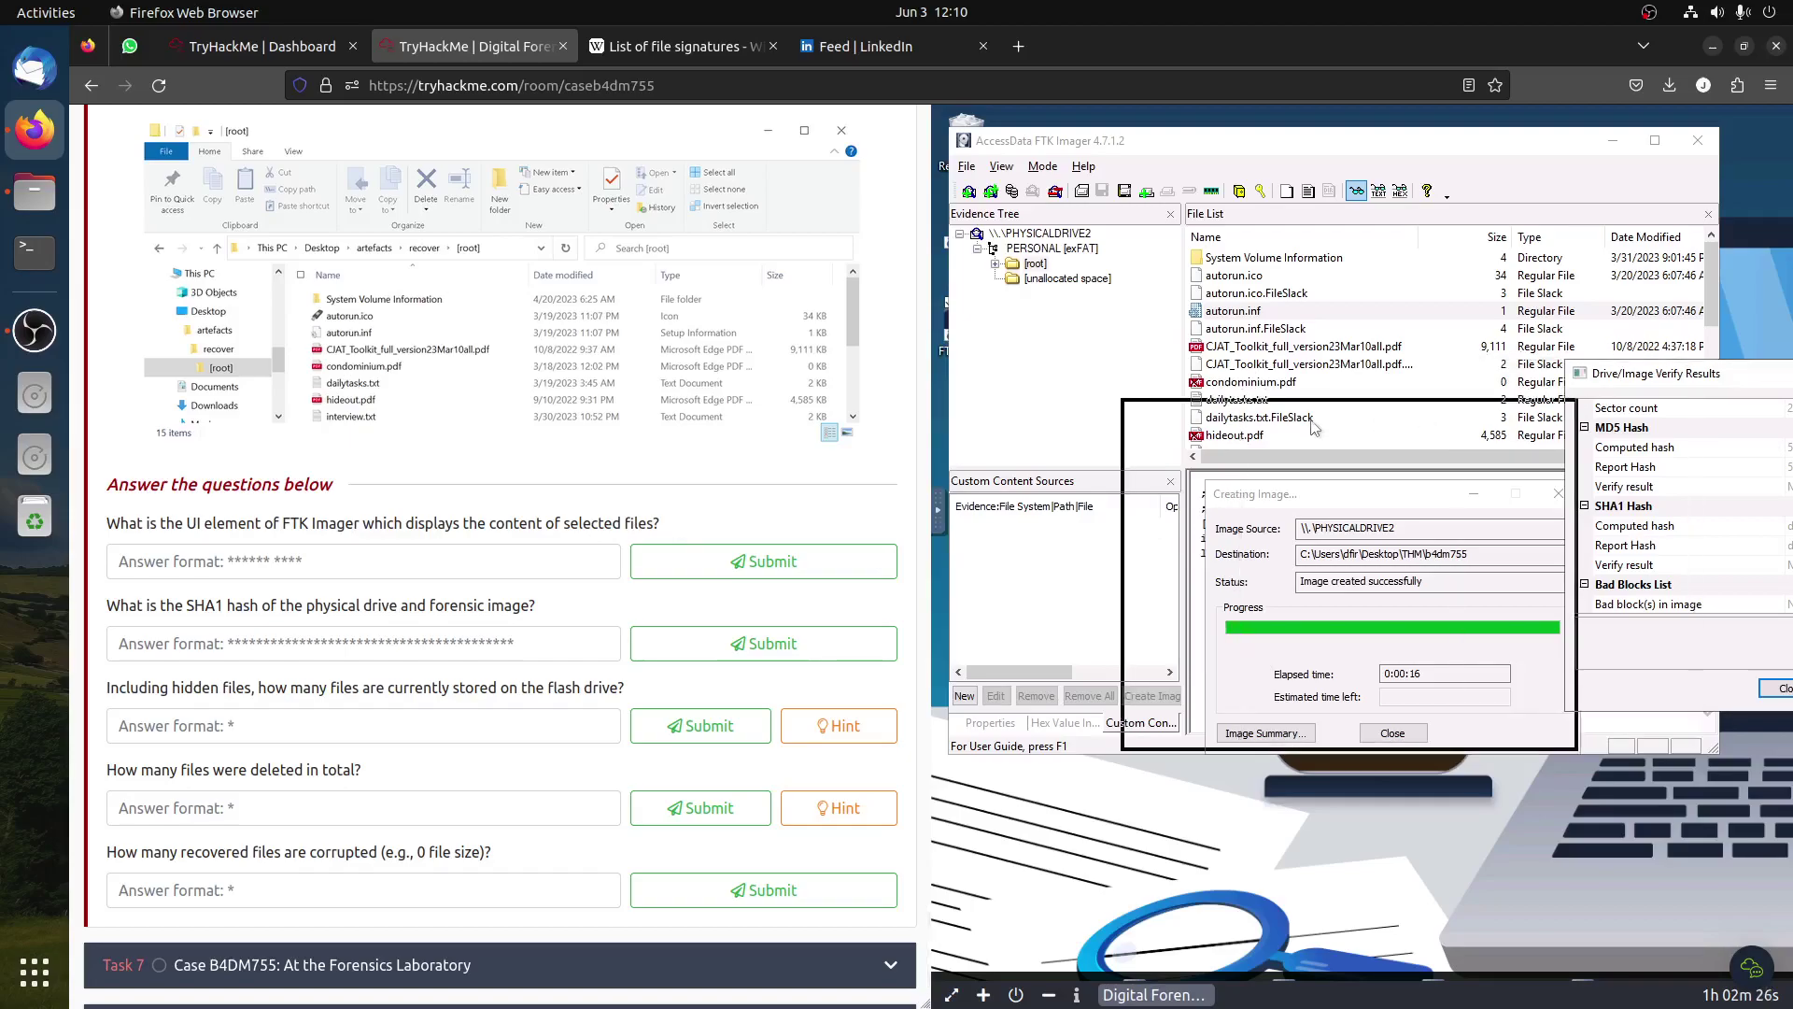
pyautogui.scroll(8, 489, 459)
pyautogui.scroll(20, 489, 458)
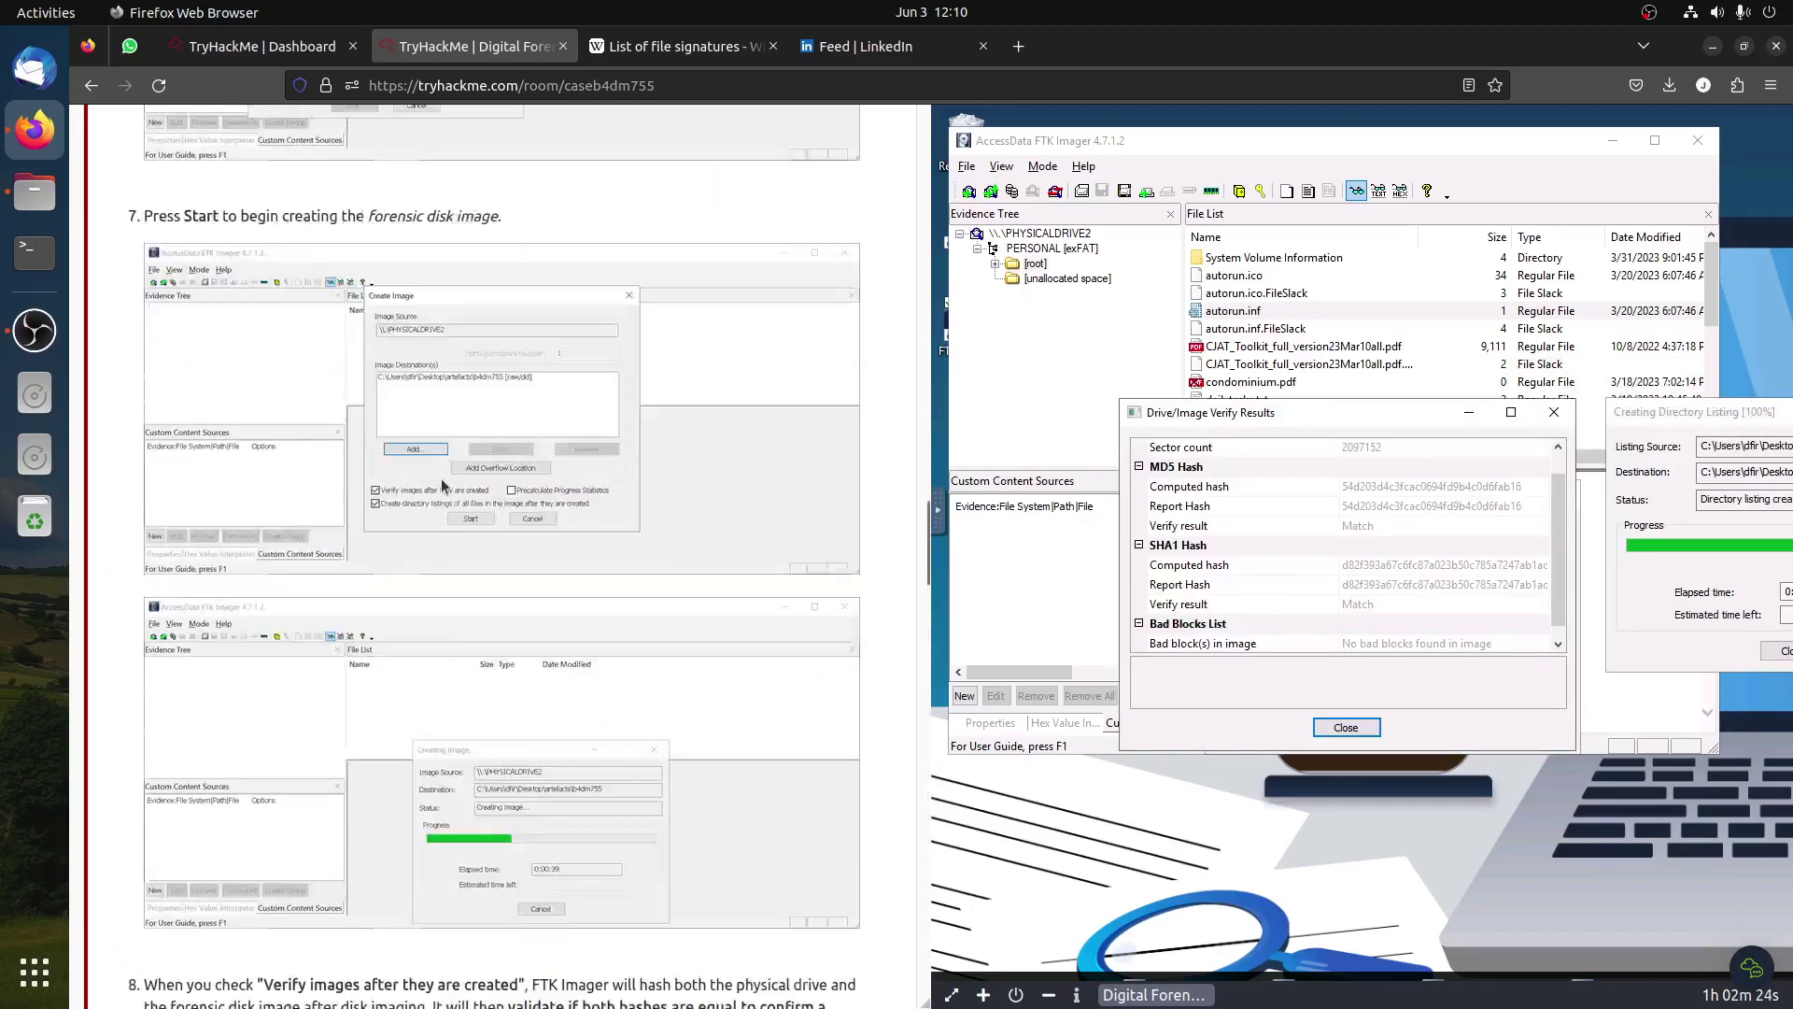
pyautogui.scroll(15, 442, 479)
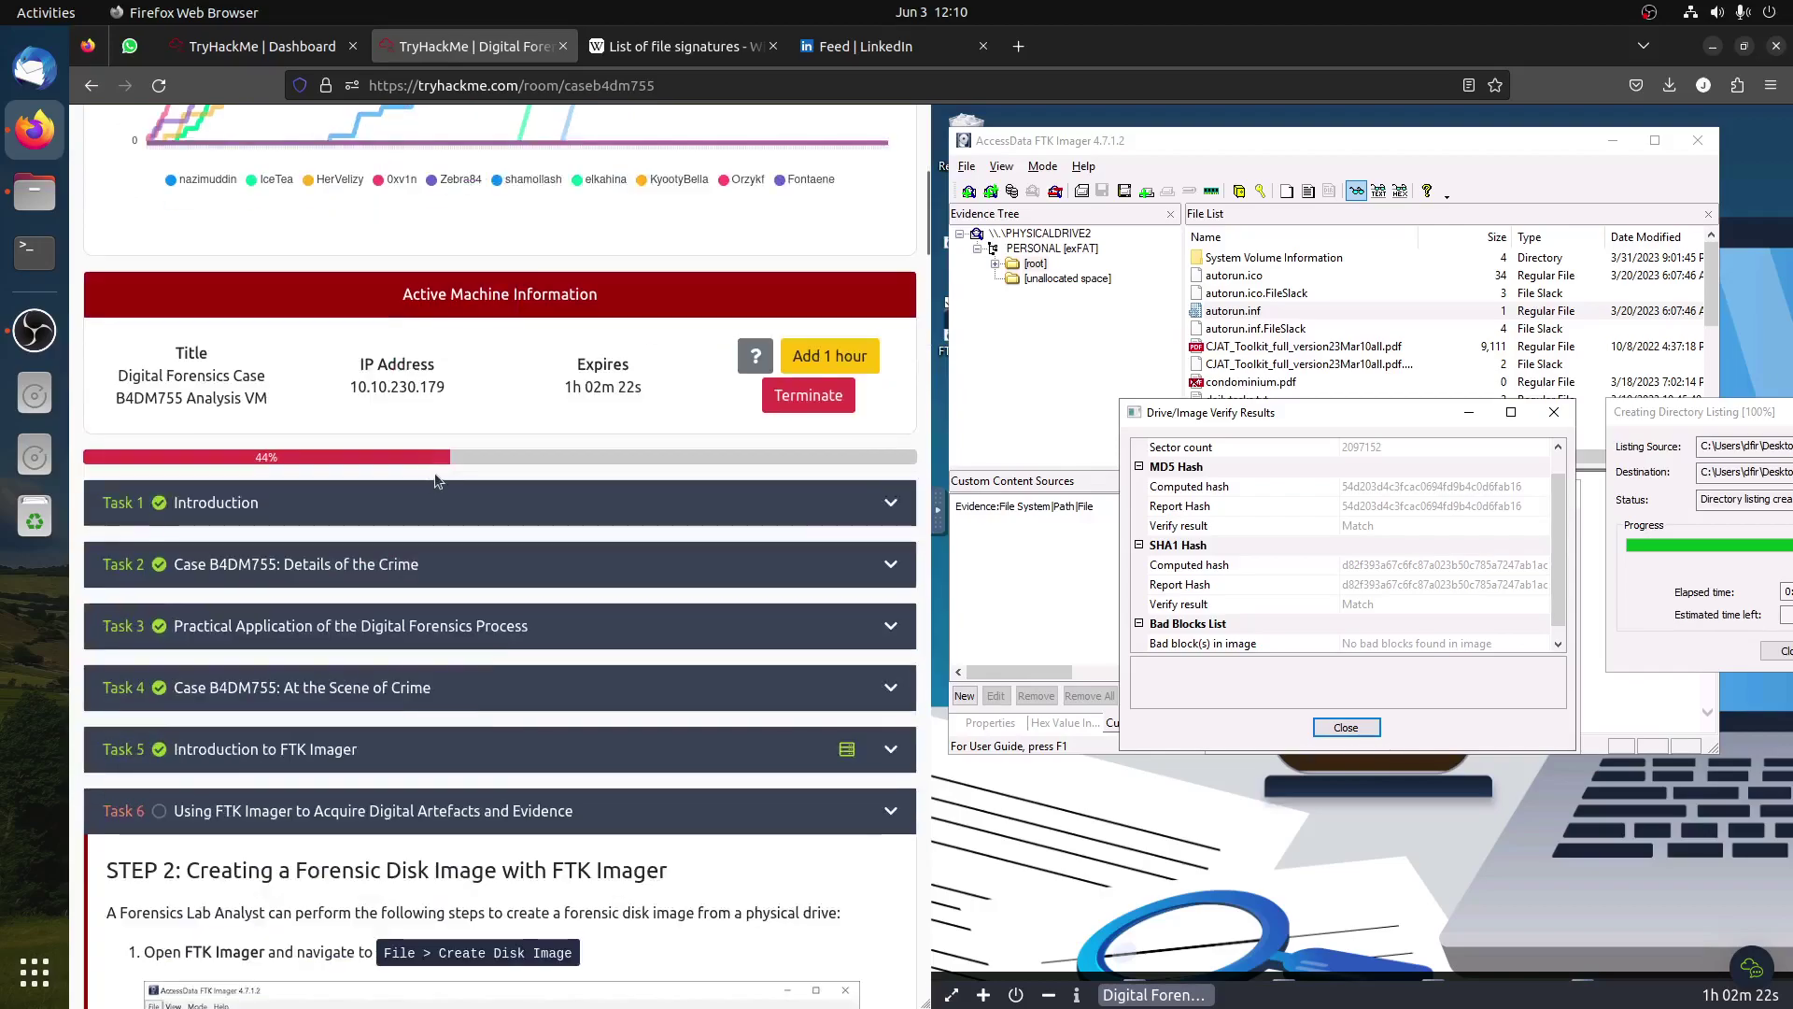
# Step: Answer the first question with 'Viewer Pane', copied from the Introduction to FTK Imager article
pyautogui.click(339, 750)
pyautogui.scroll(-10, 727, 822)
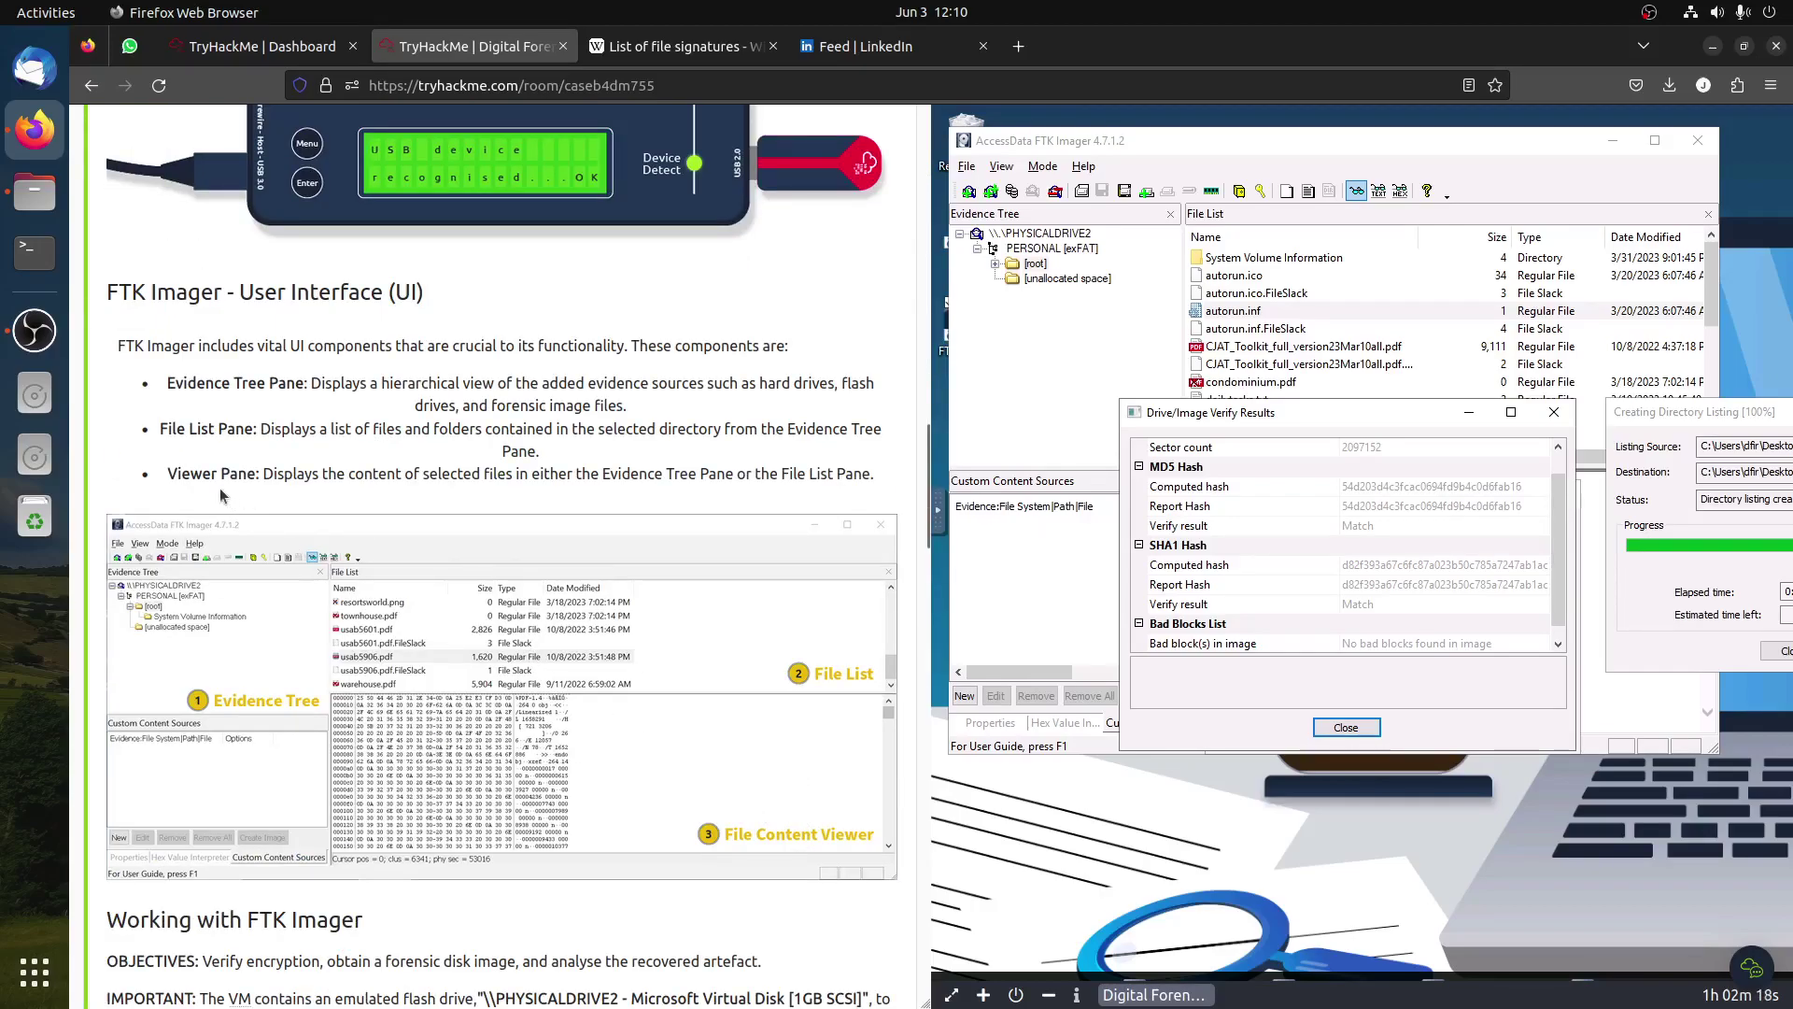
pyautogui.moveTo(252, 472); pyautogui.dragTo(174, 472)
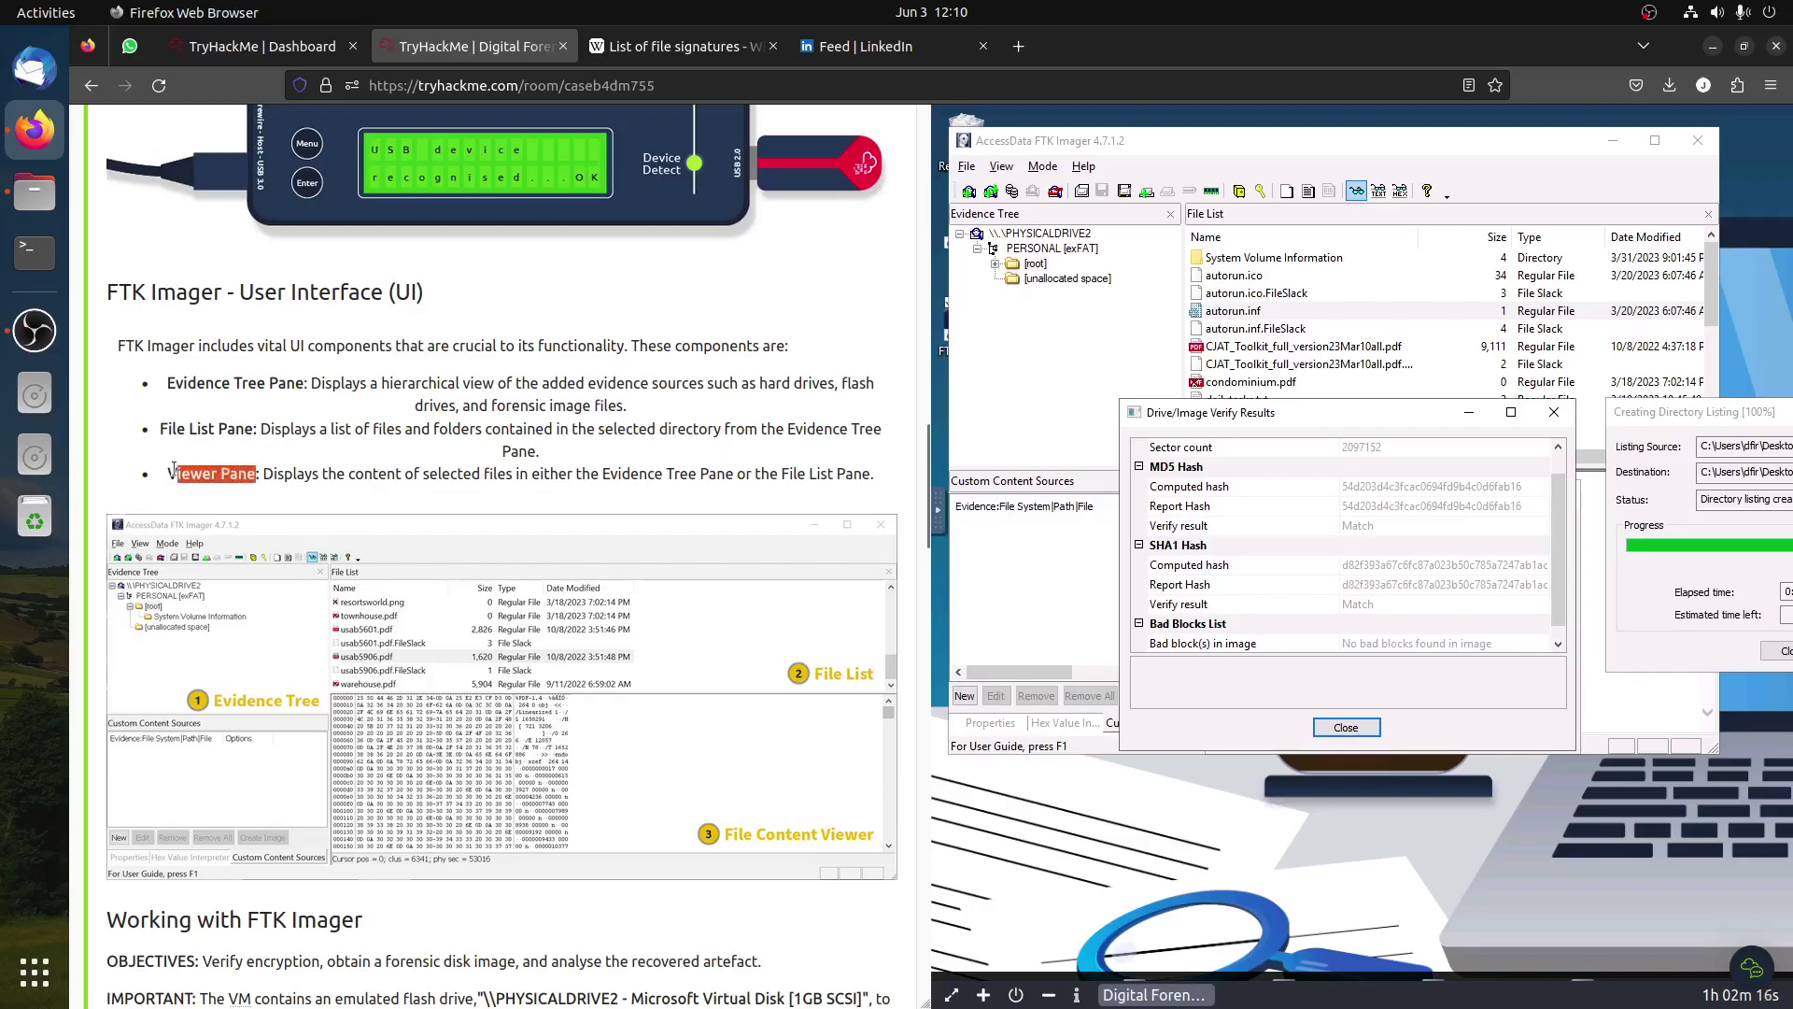
pyautogui.rightClick(180, 461)
pyautogui.click(224, 482)
pyautogui.scroll(-10, 513, 496)
pyautogui.scroll(-10, 513, 497)
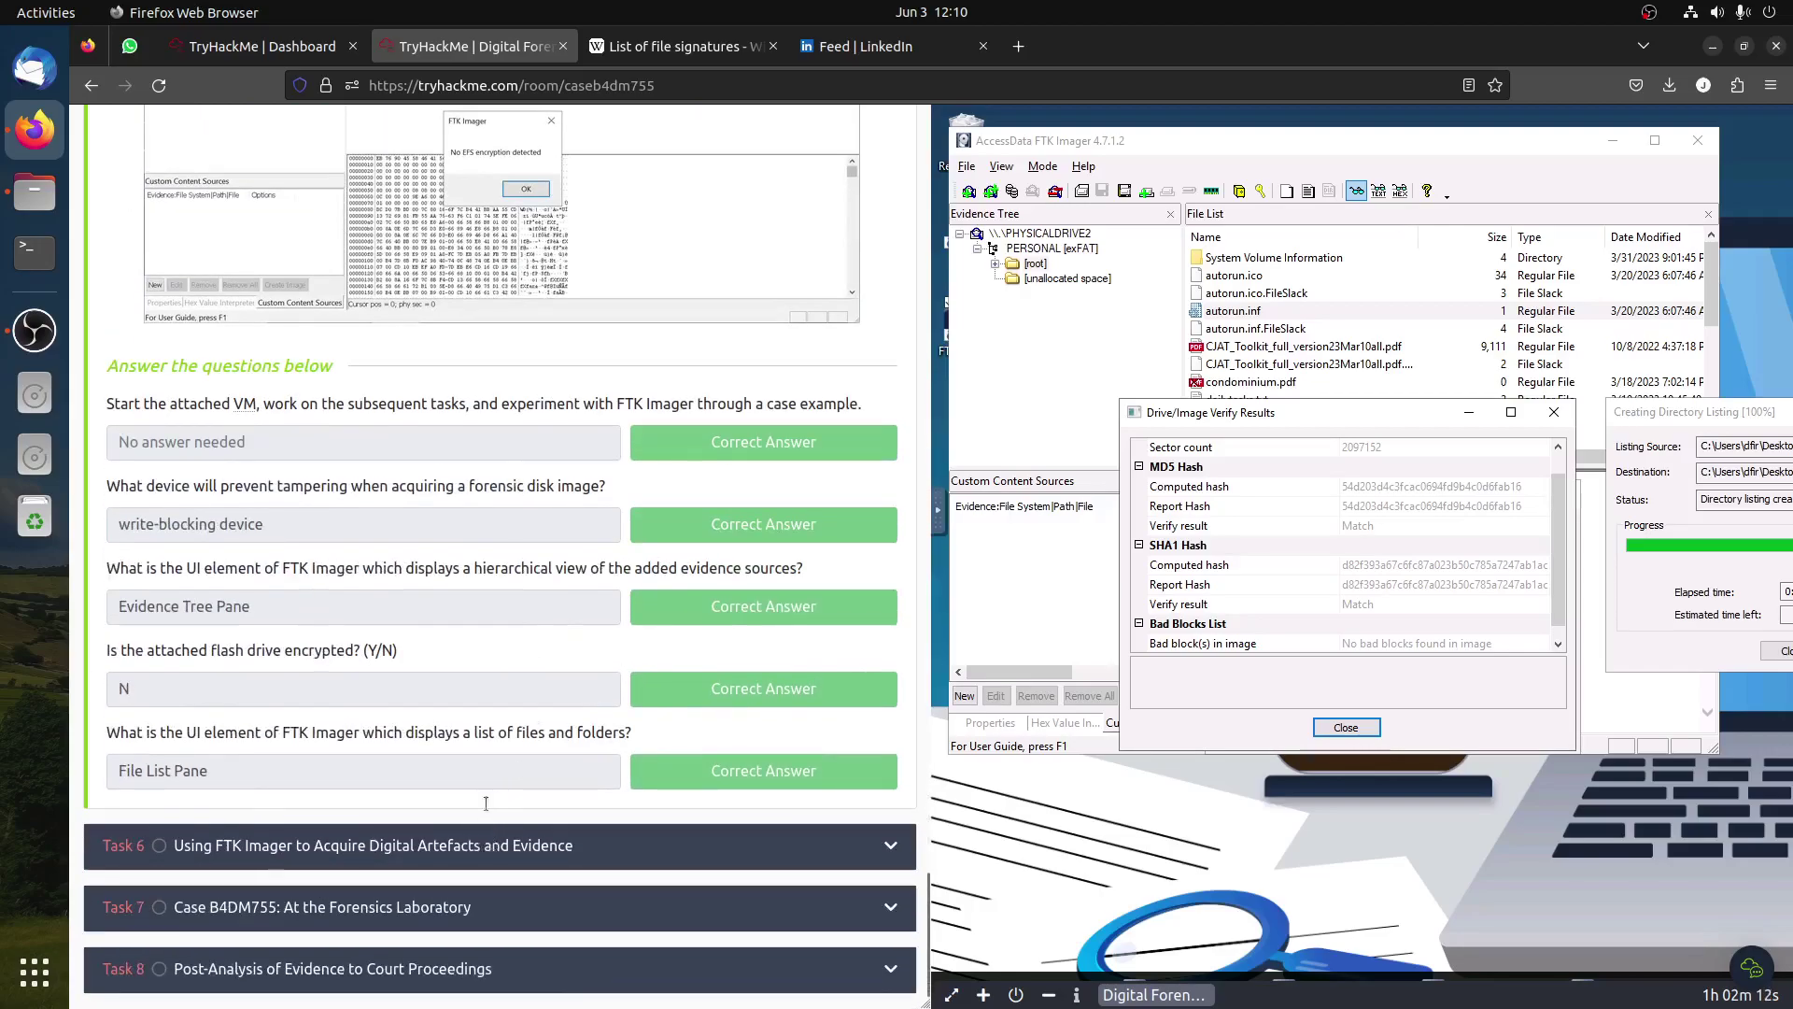
pyautogui.click(483, 830)
pyautogui.scroll(-15, 549, 732)
pyautogui.scroll(-10, 409, 609)
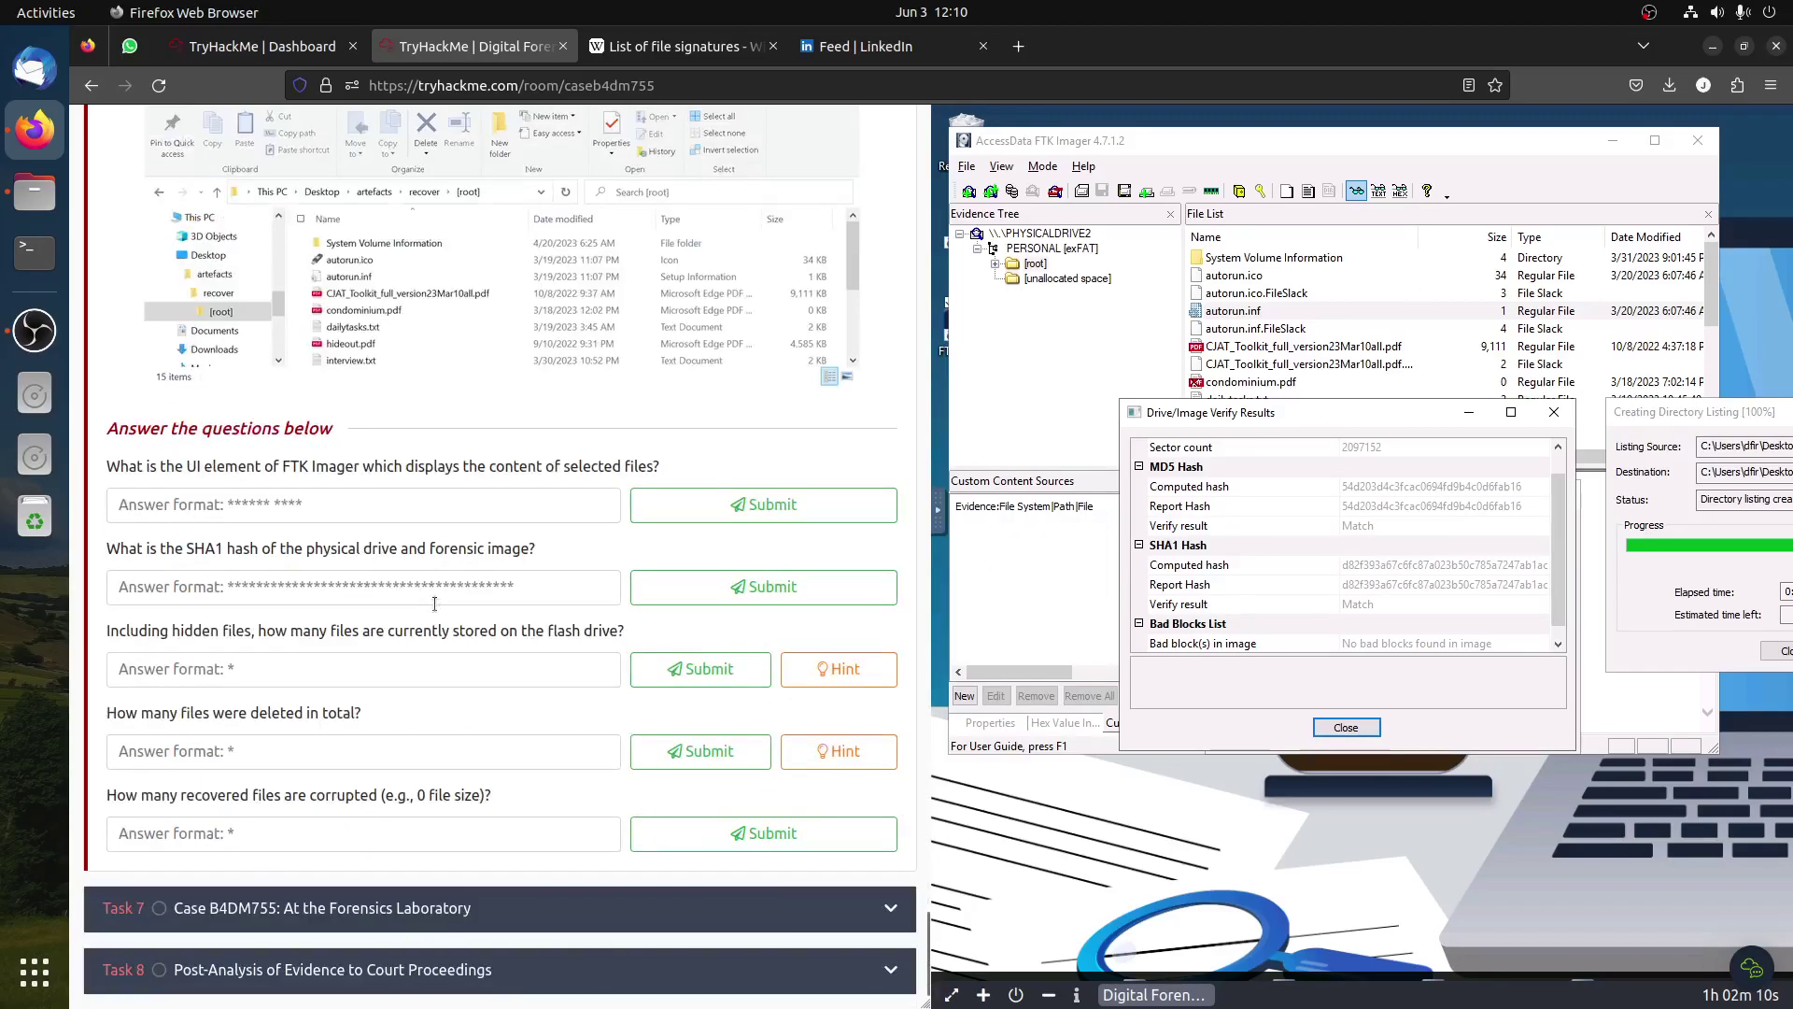
pyautogui.click(341, 509)
pyautogui.hotkey('ctrl', 'v')
pyautogui.click(691, 507)
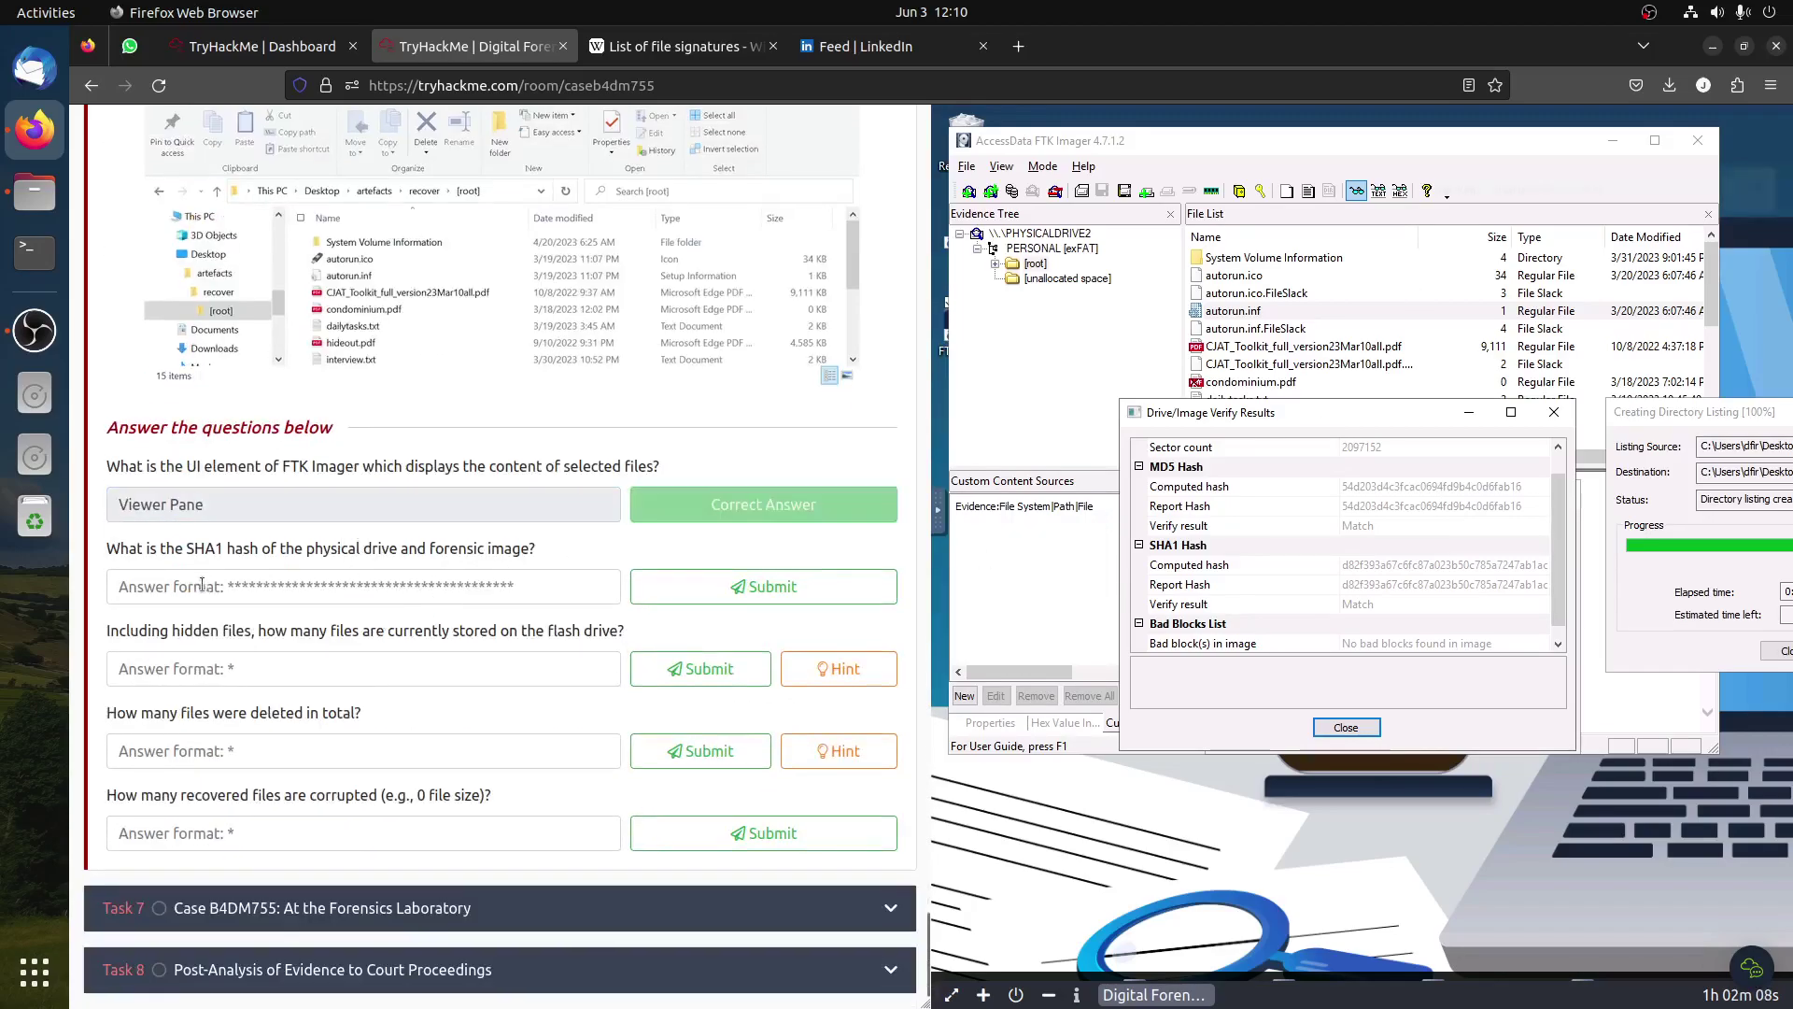
# Step: Submit the image's SHA1 computed hash for question 2, then close the verify and creation windows
pyautogui.click(1365, 572)
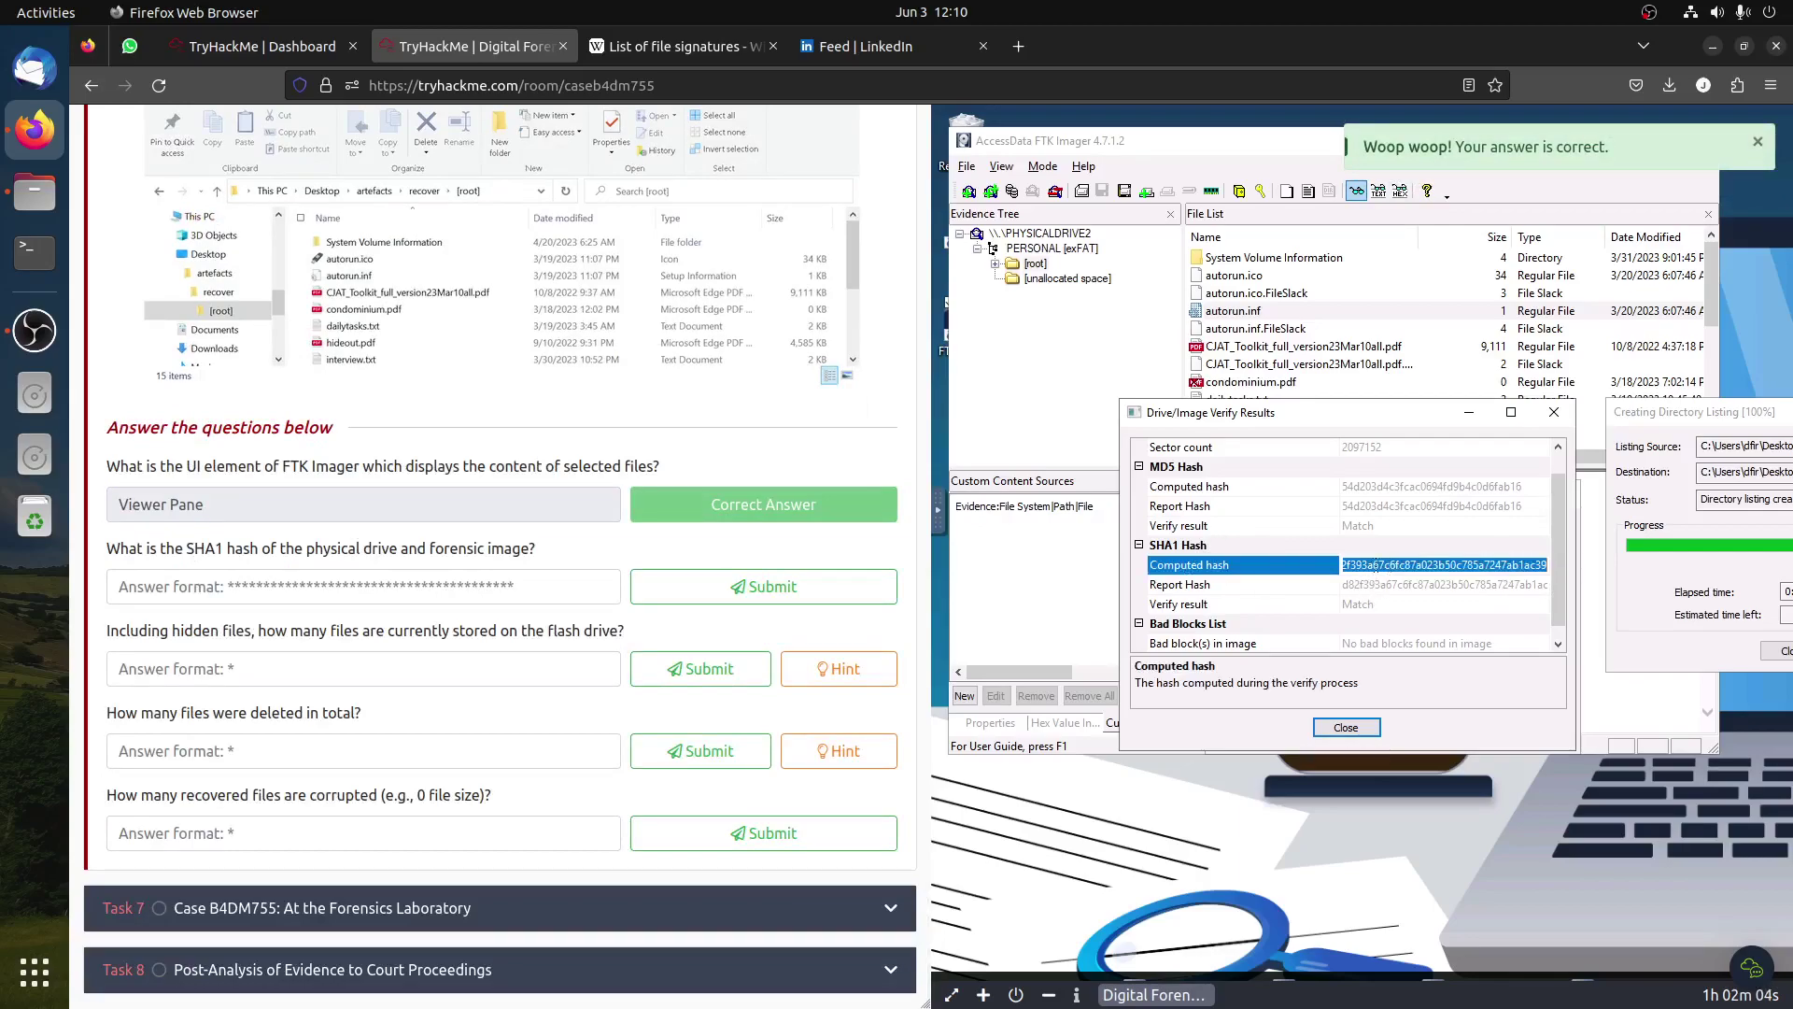
pyautogui.click(1375, 564)
pyautogui.doubleClick(1375, 564)
pyautogui.hotkey('ctrl', 'c')
pyautogui.click(551, 590)
pyautogui.hotkey('ctrl', 'v')
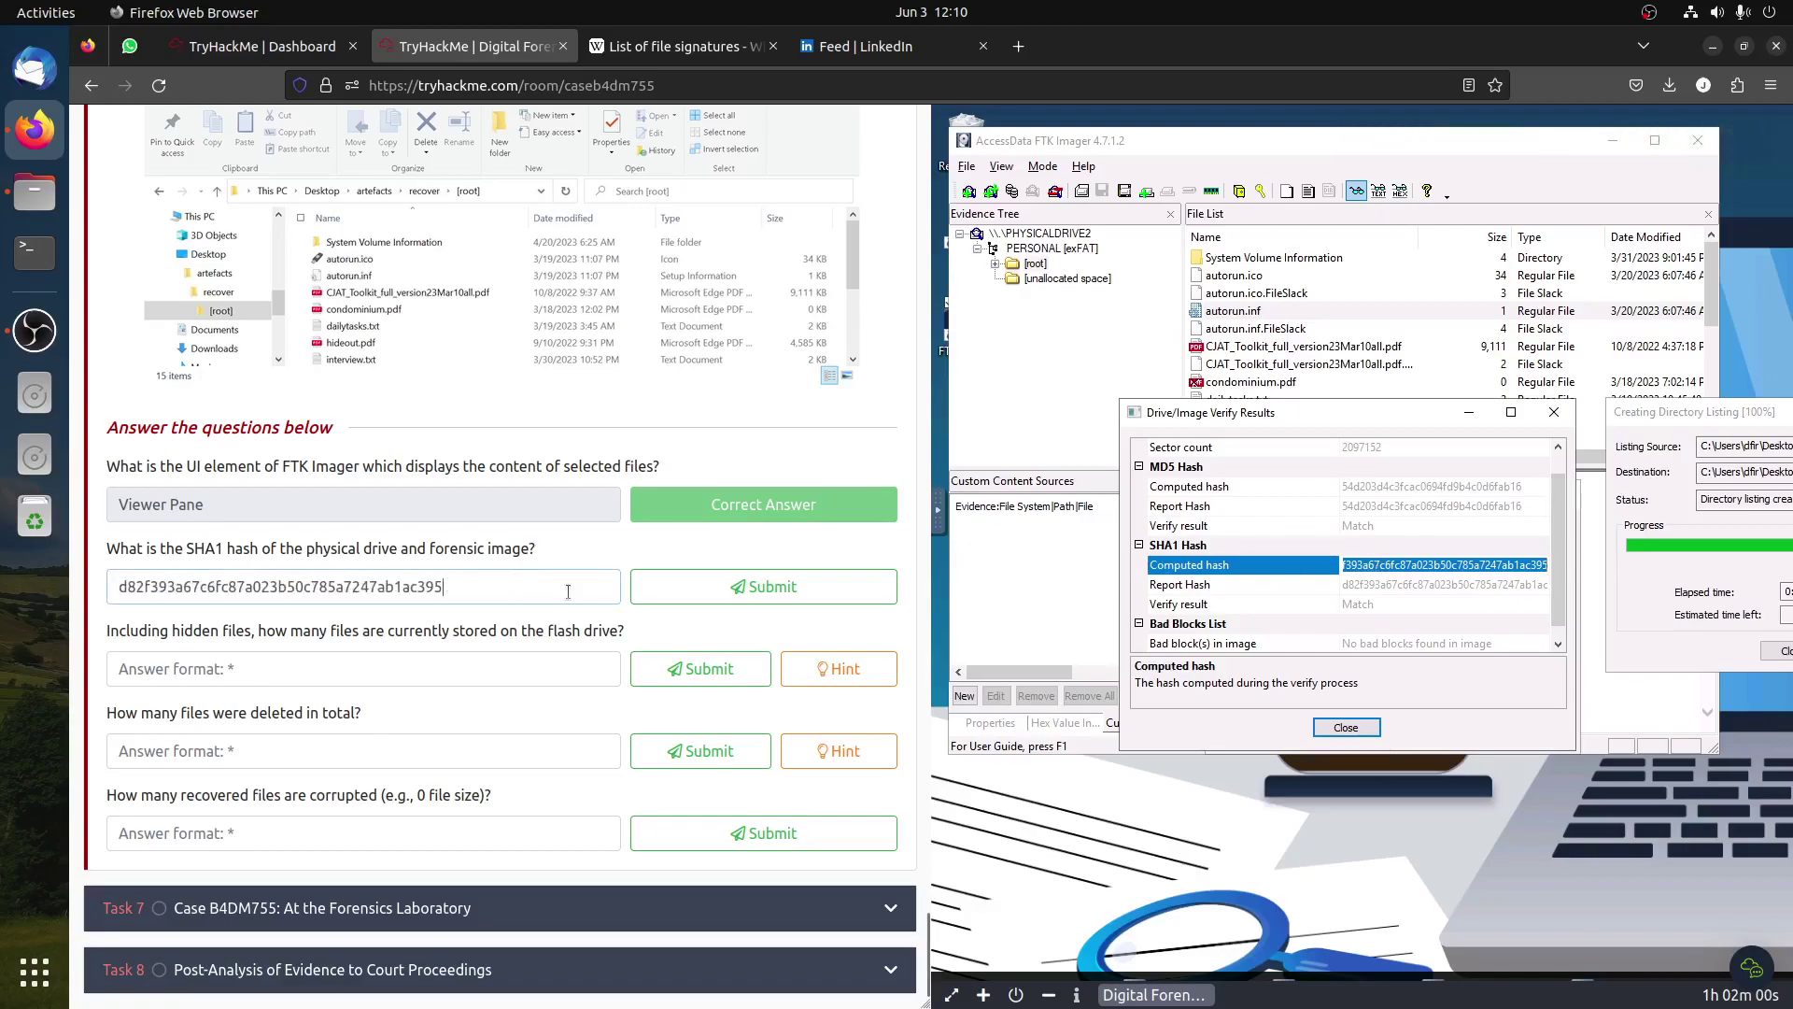
pyautogui.click(708, 586)
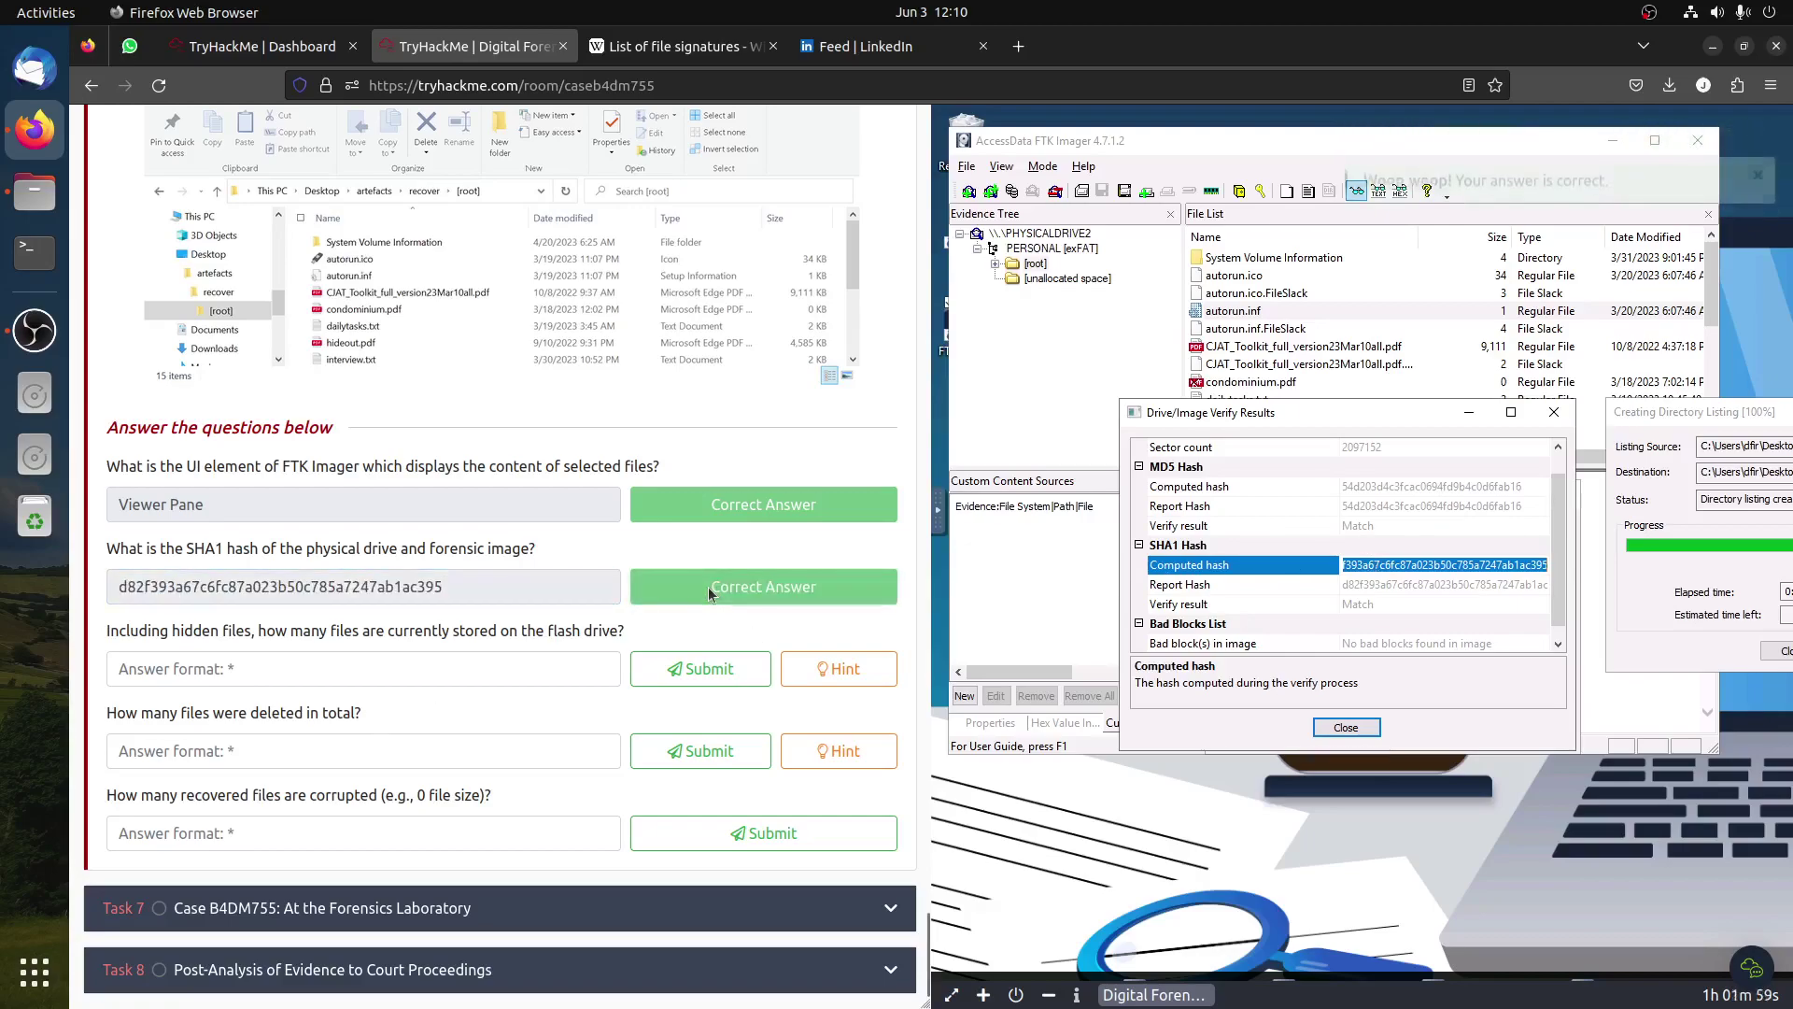
pyautogui.click(1347, 730)
pyautogui.click(1390, 734)
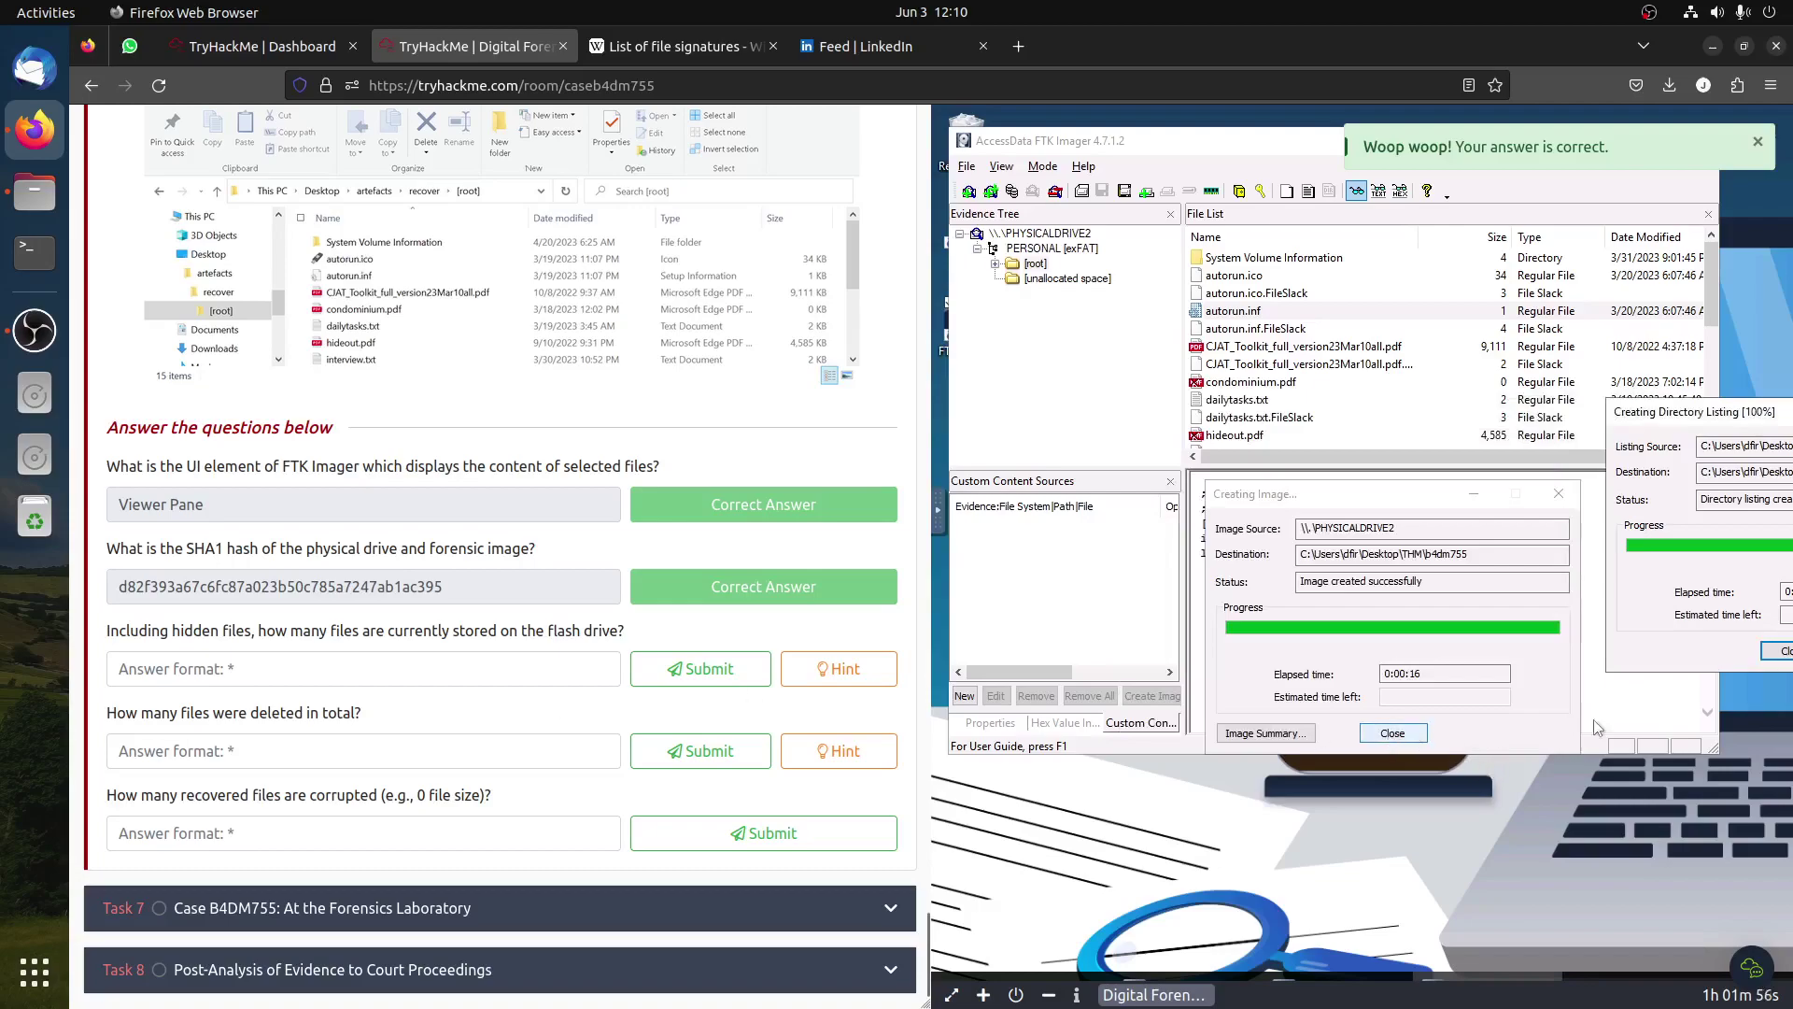
# Step: Close the Directory Listing and start adding an Image File evidence item
pyautogui.click(1772, 653)
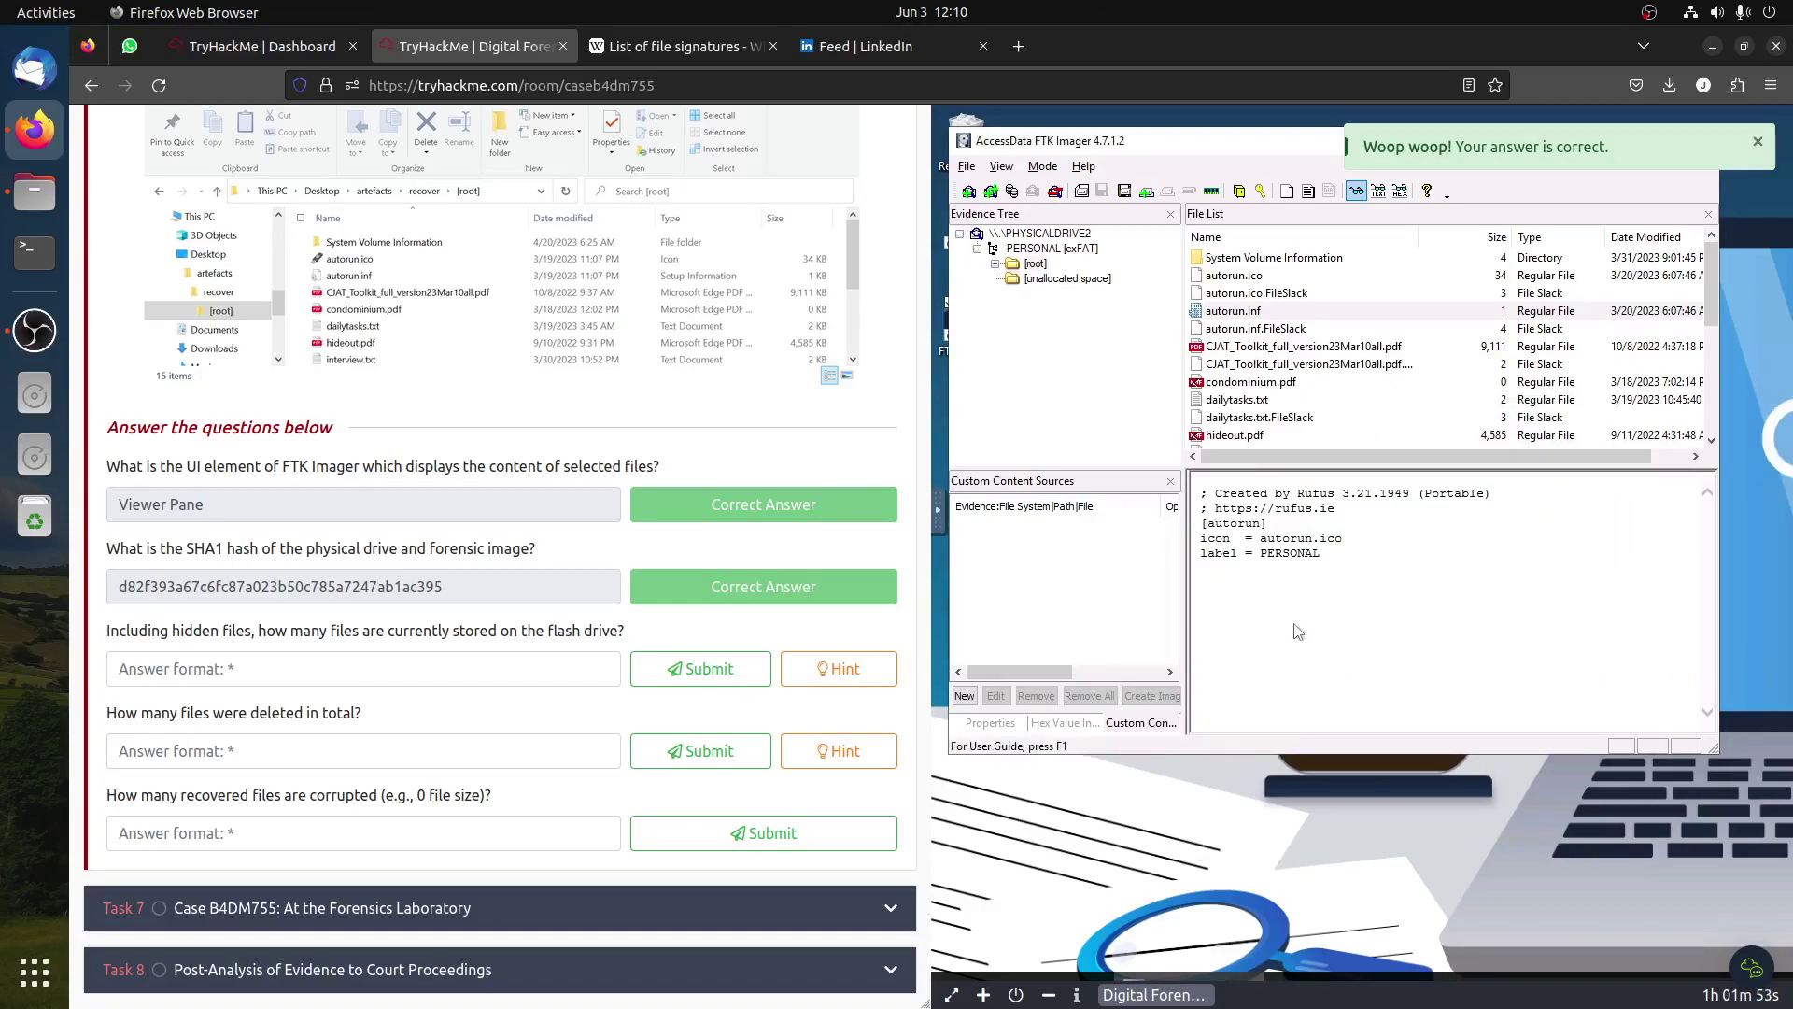
pyautogui.scroll(15, 675, 541)
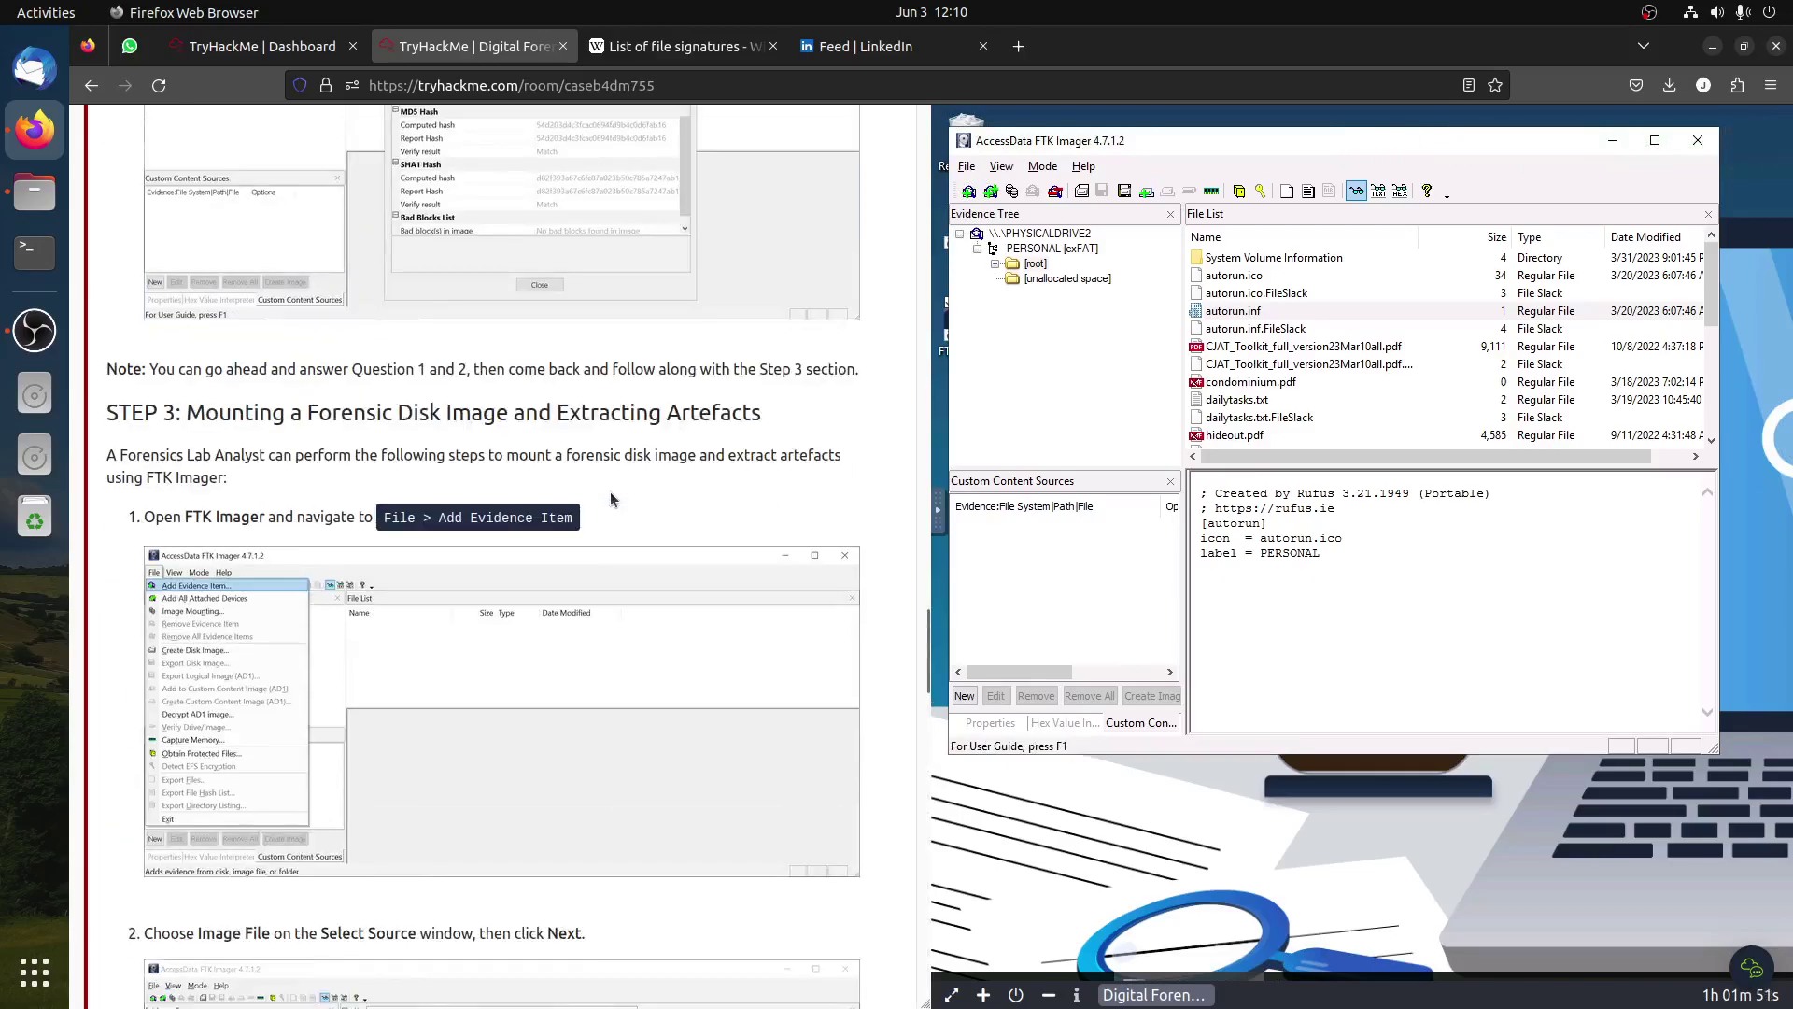
pyautogui.click(968, 168)
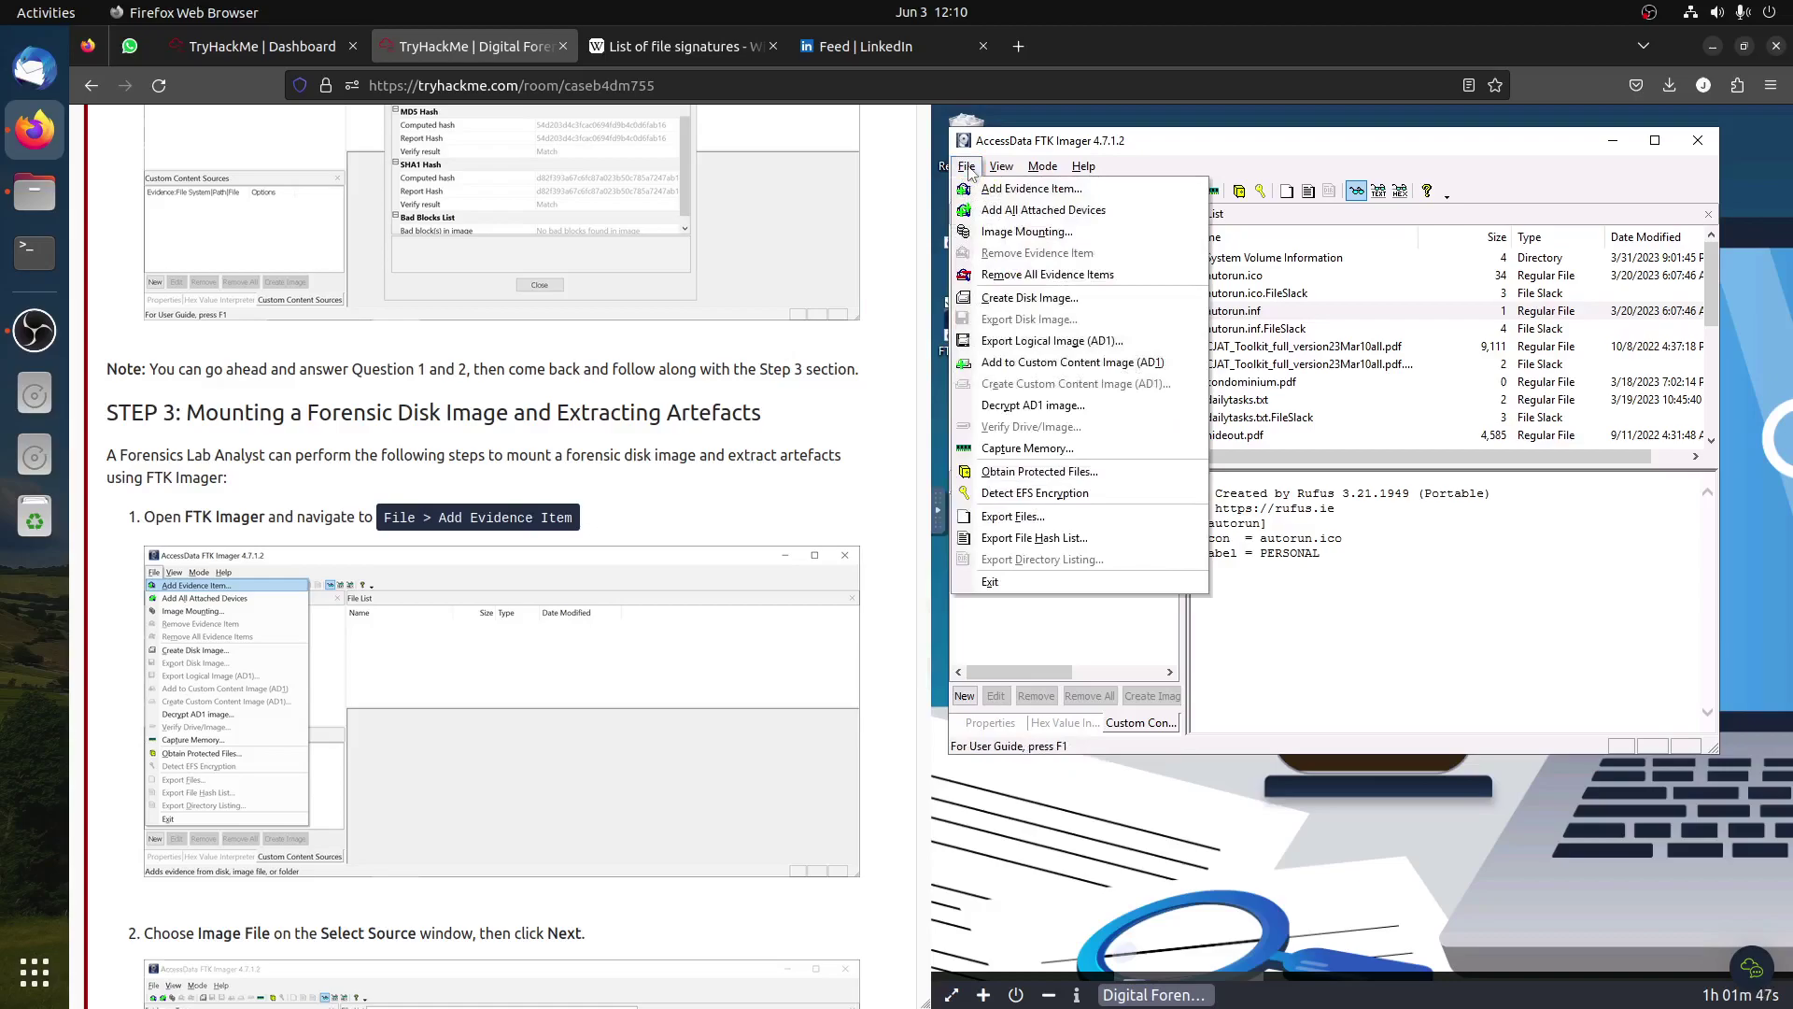
pyautogui.click(1016, 191)
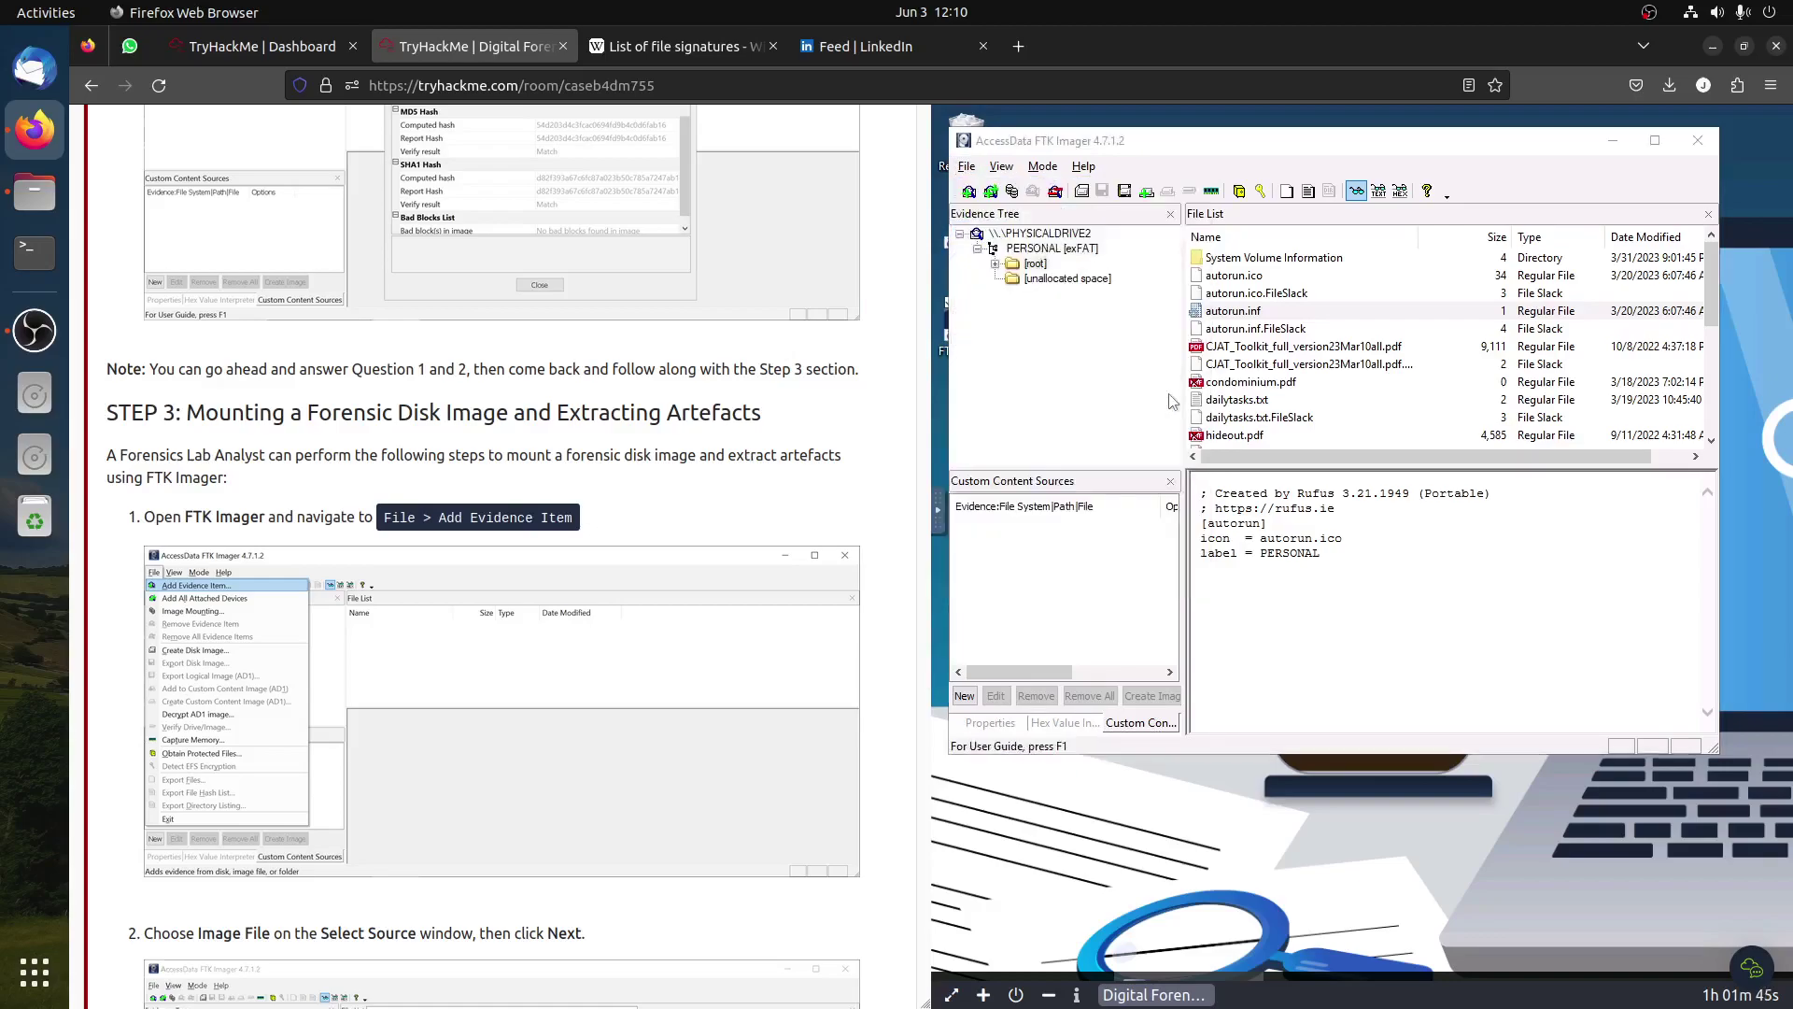
pyautogui.click(1223, 416)
pyautogui.scroll(-8, 483, 560)
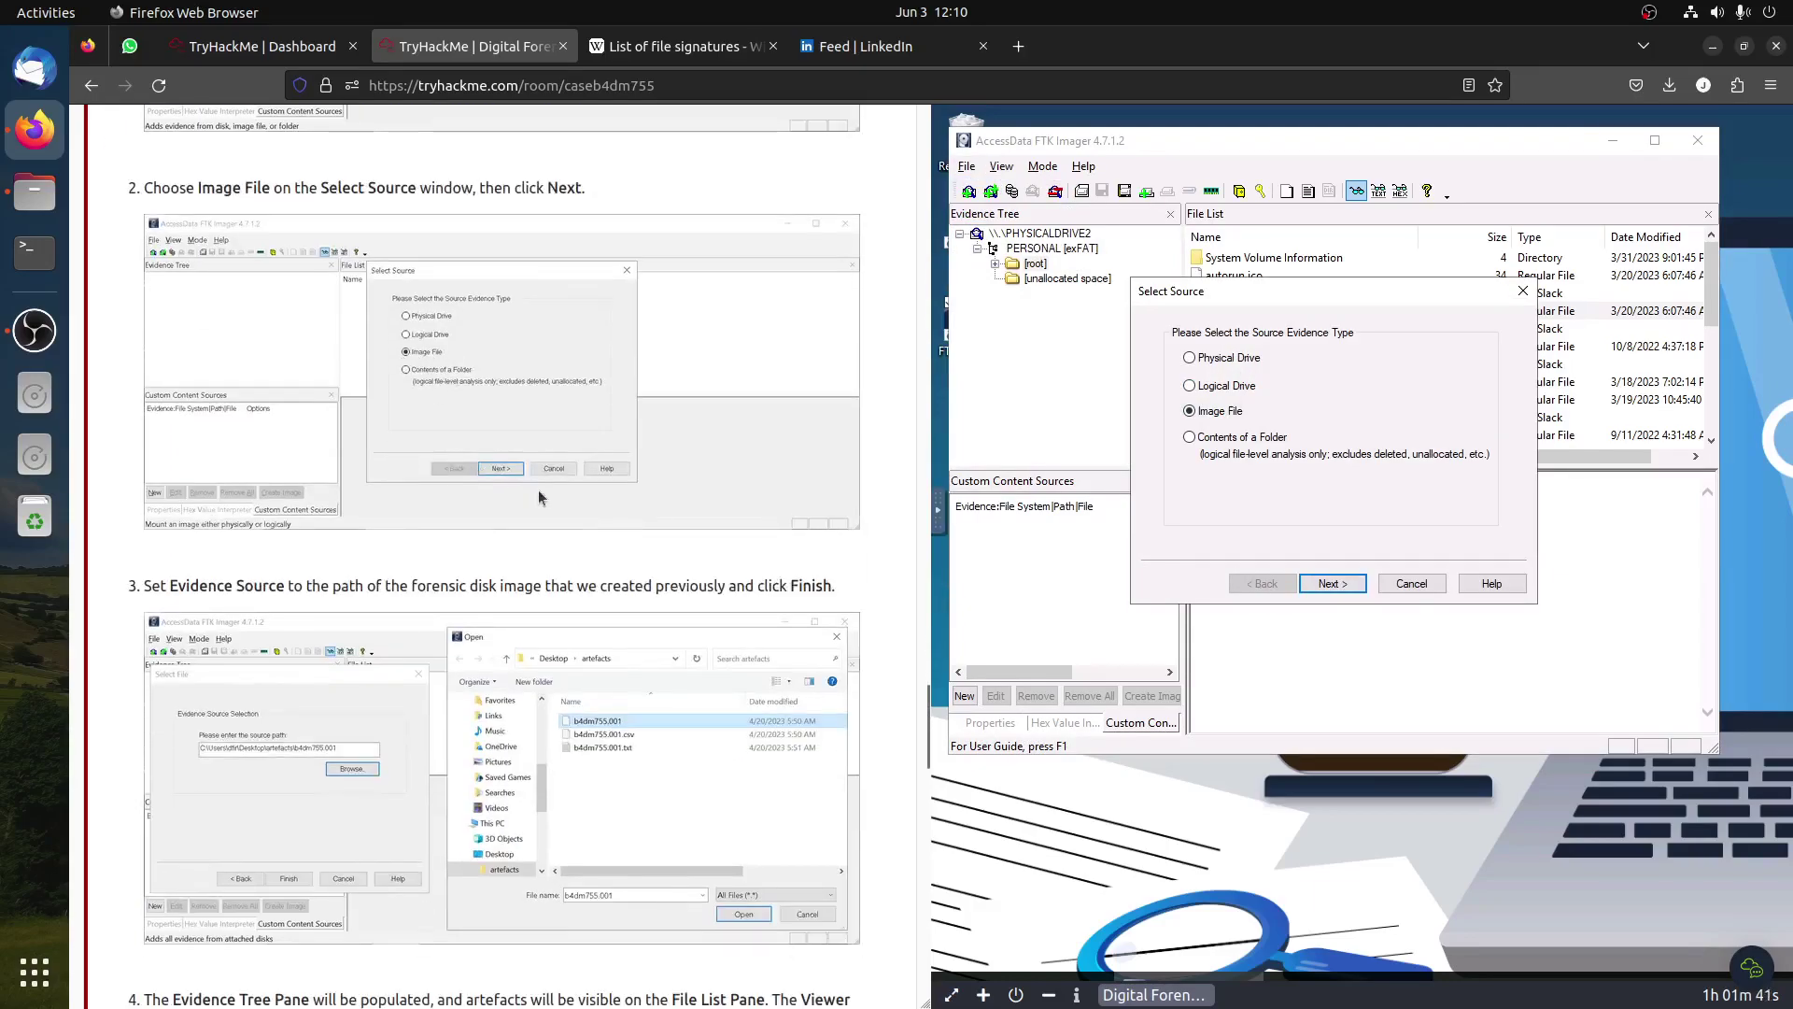
pyautogui.scroll(-2, 538, 496)
pyautogui.click(1335, 585)
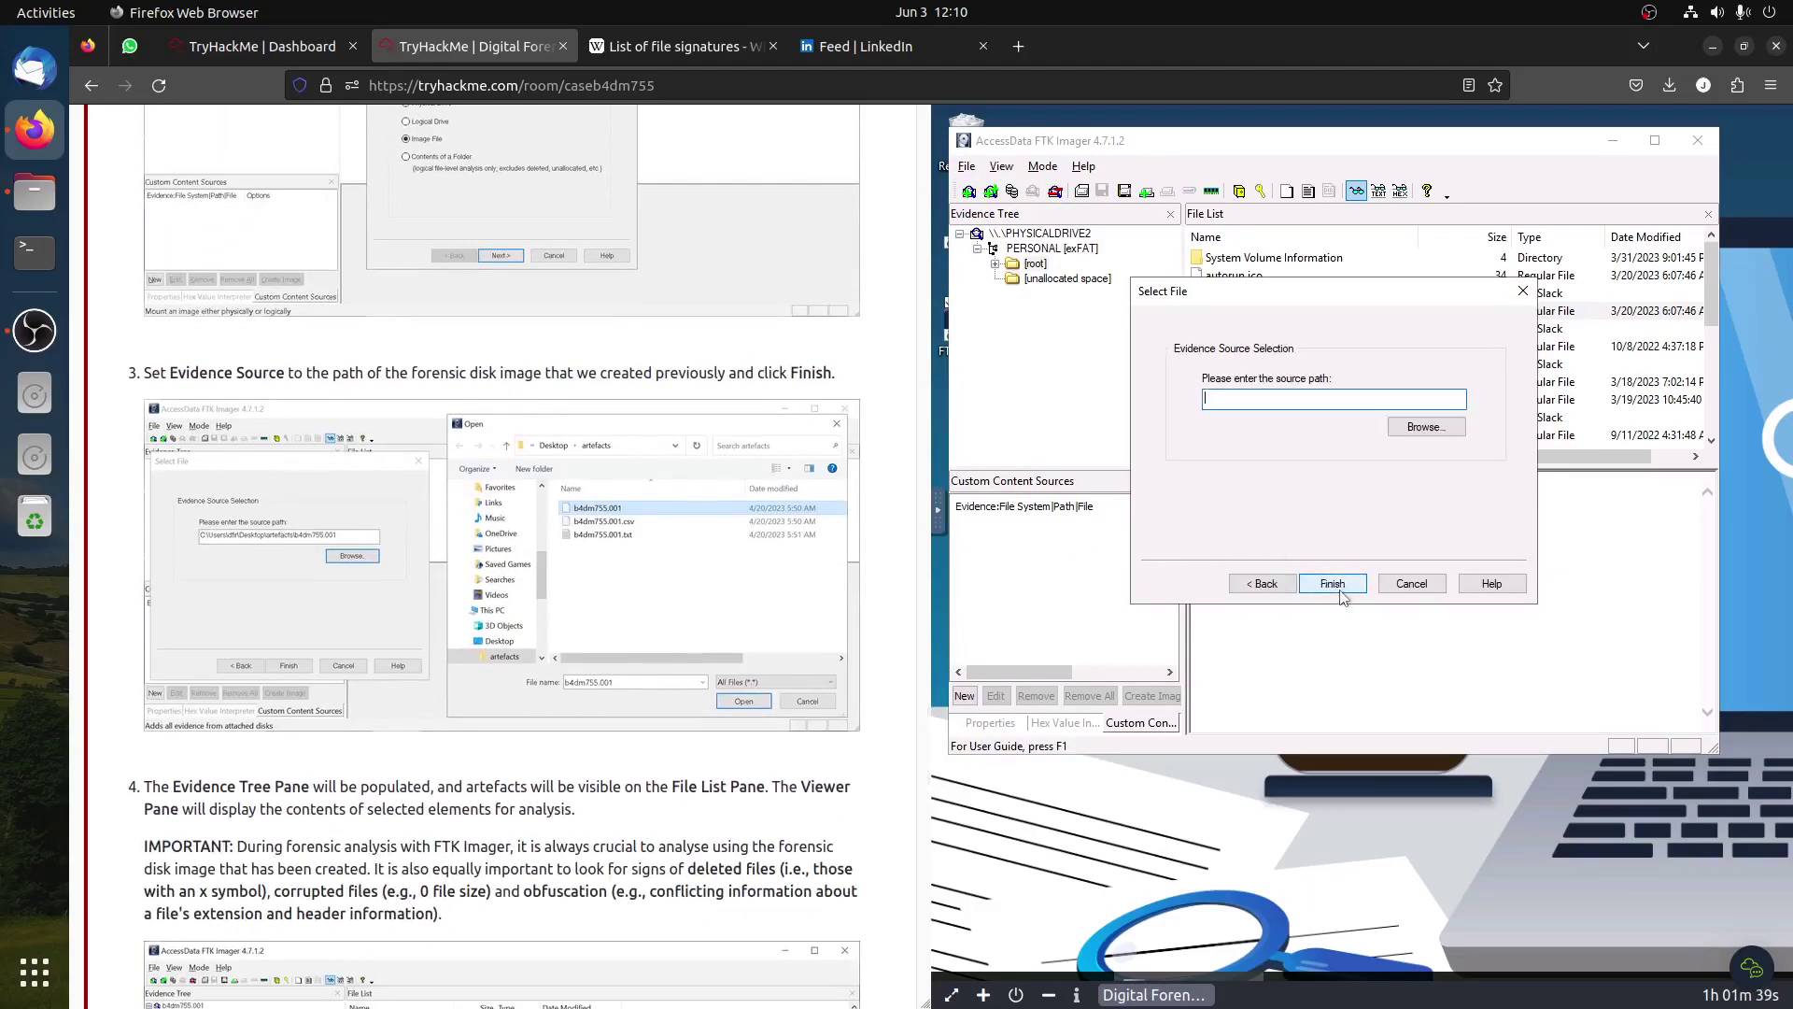
# Step: Browse to THM\b4dm755.001 as the image source and finish adding it
pyautogui.click(1417, 432)
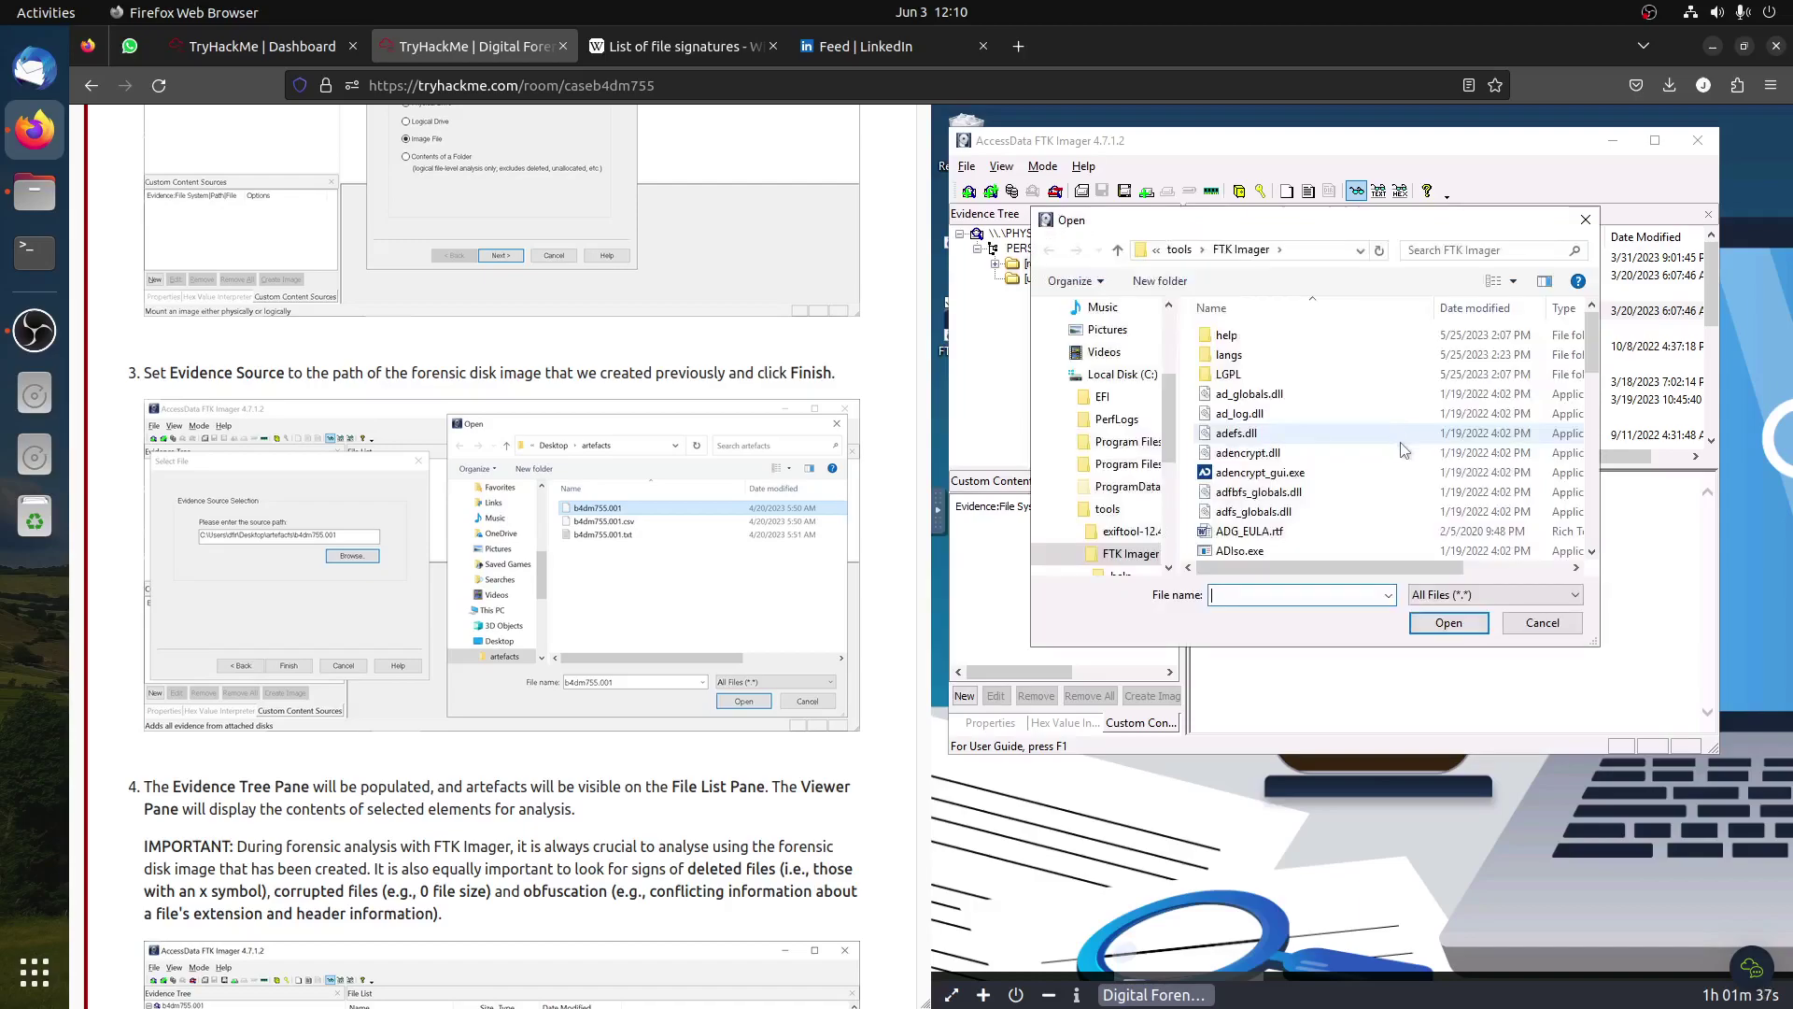
pyautogui.click(1057, 376)
pyautogui.click(1048, 419)
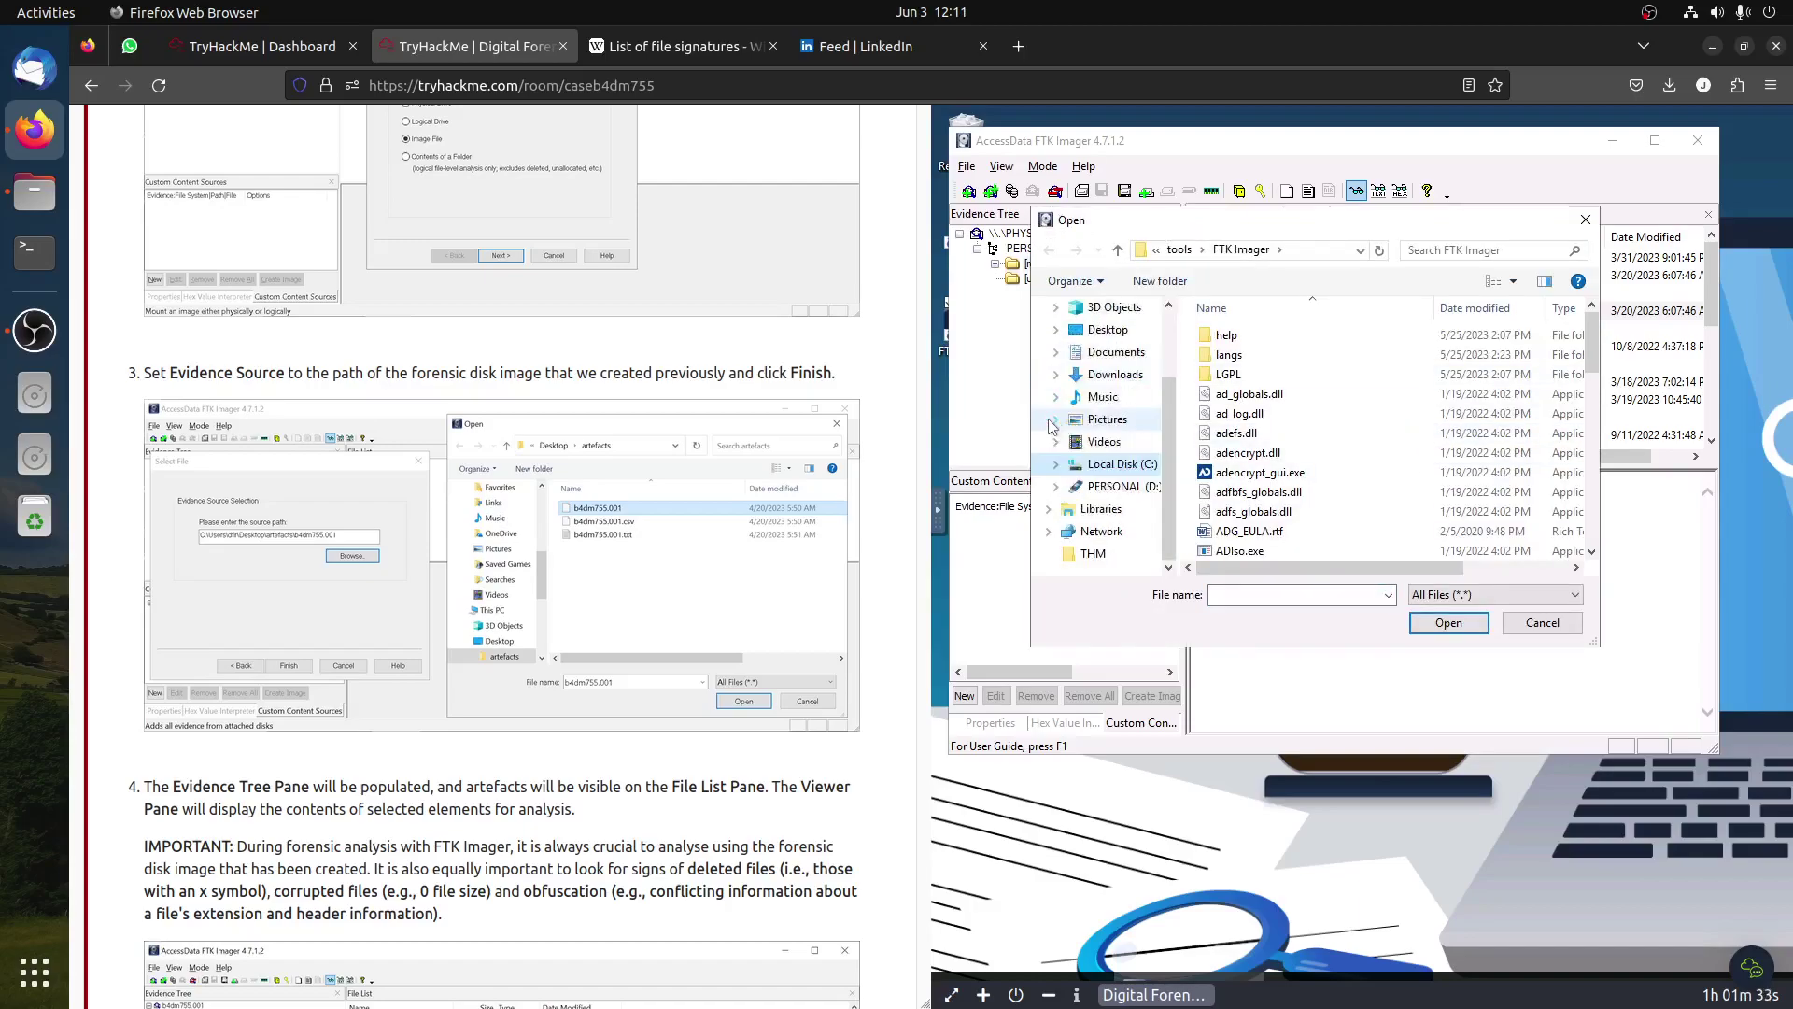
pyautogui.click(1090, 561)
pyautogui.click(1284, 341)
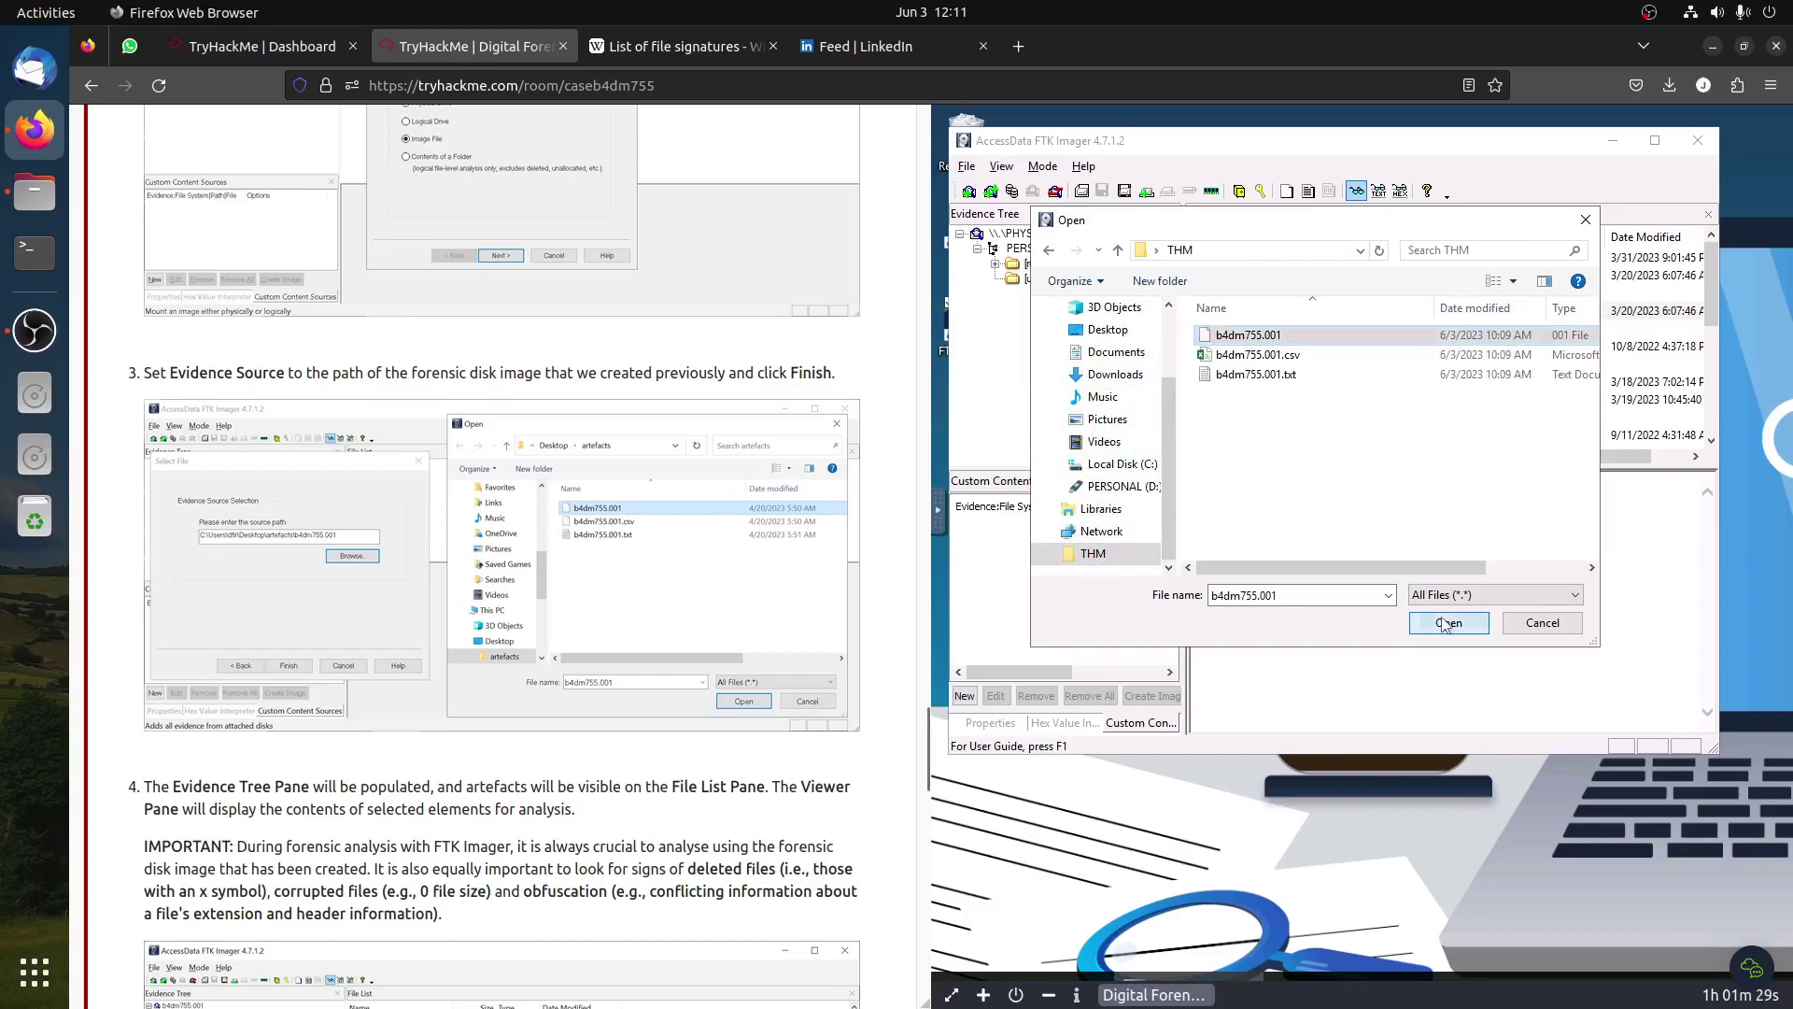
pyautogui.click(1447, 624)
pyautogui.click(1333, 583)
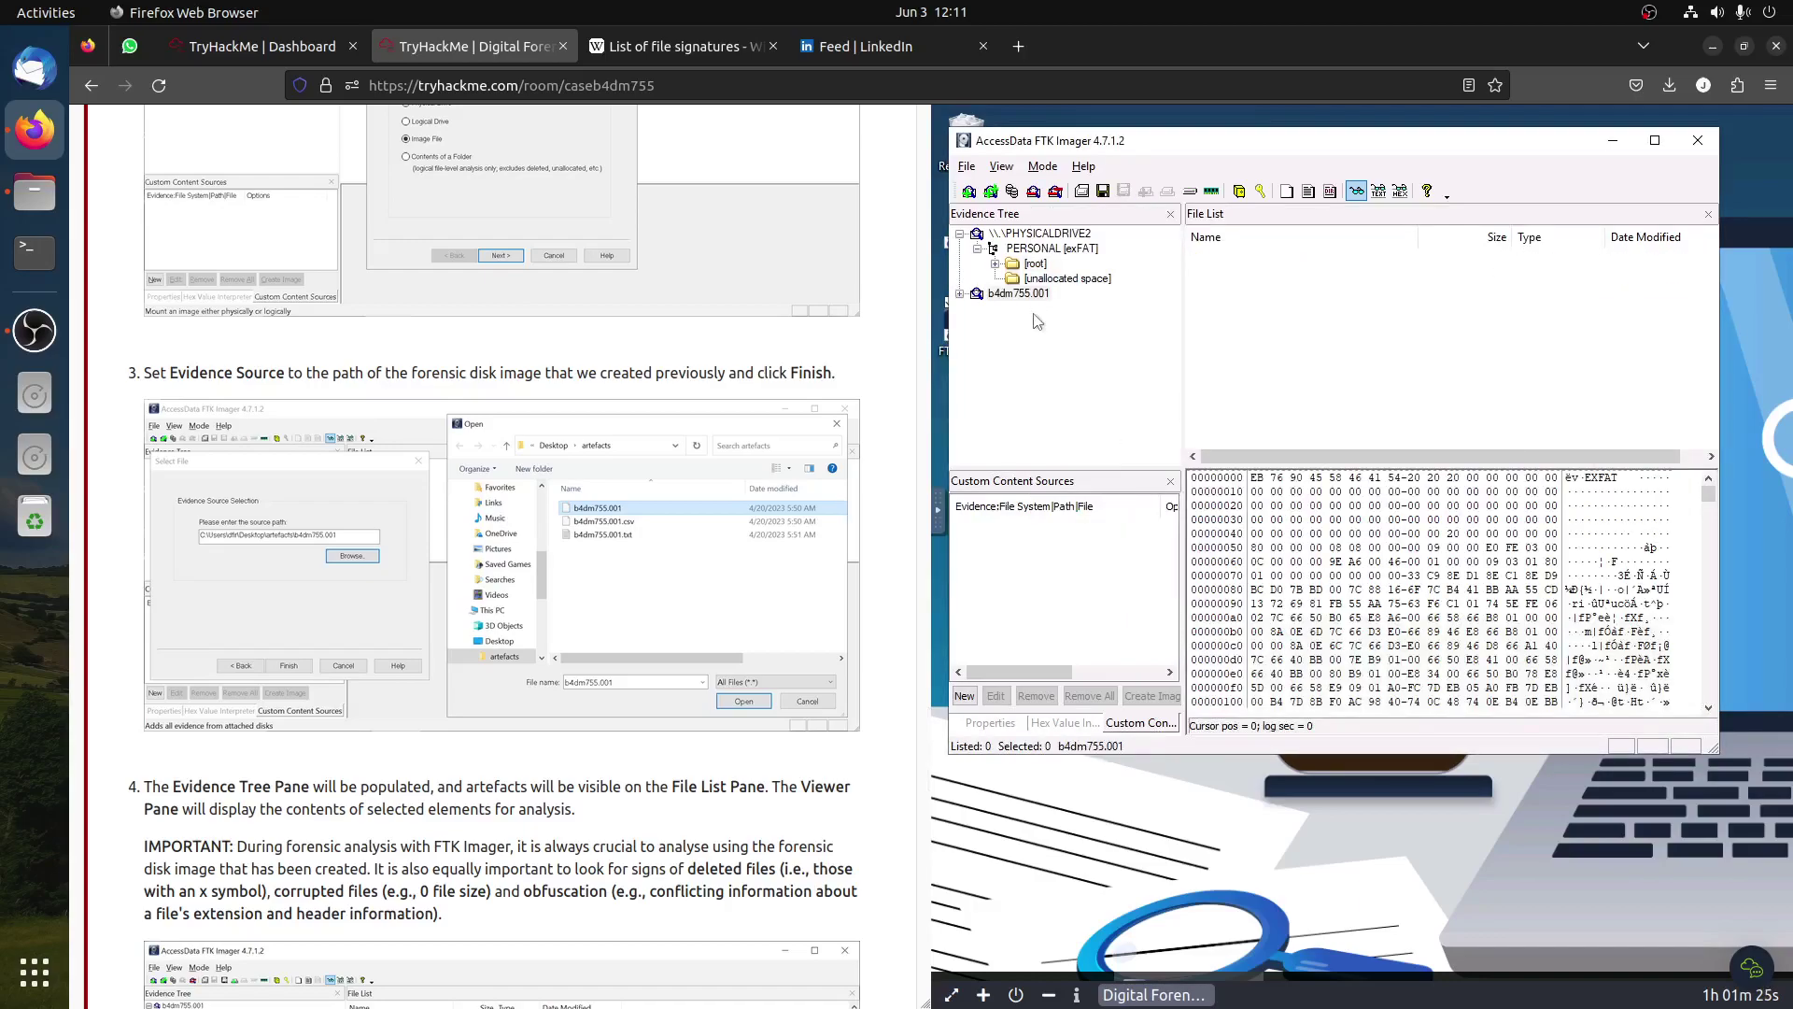
# Step: Expand b4dm755.001's PERSONAL [exFAT] partition and list its [root] files
pyautogui.click(1009, 295)
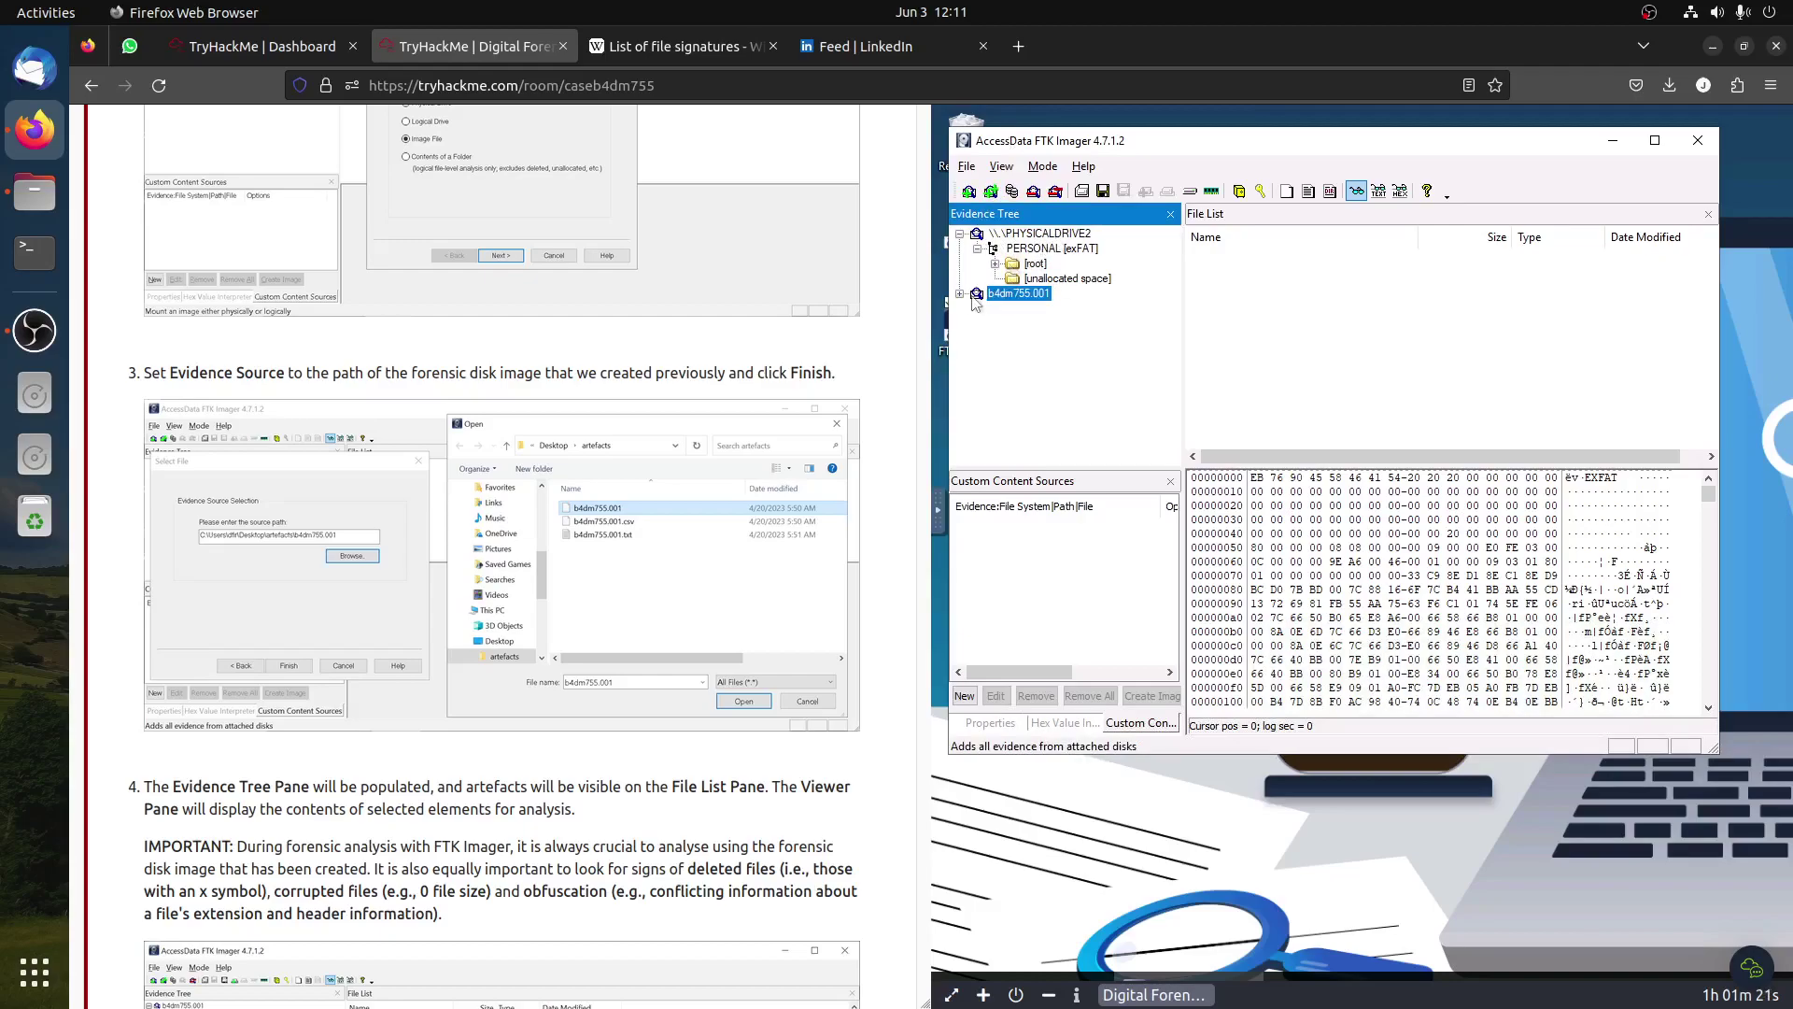
pyautogui.click(959, 294)
pyautogui.click(1036, 309)
pyautogui.click(978, 309)
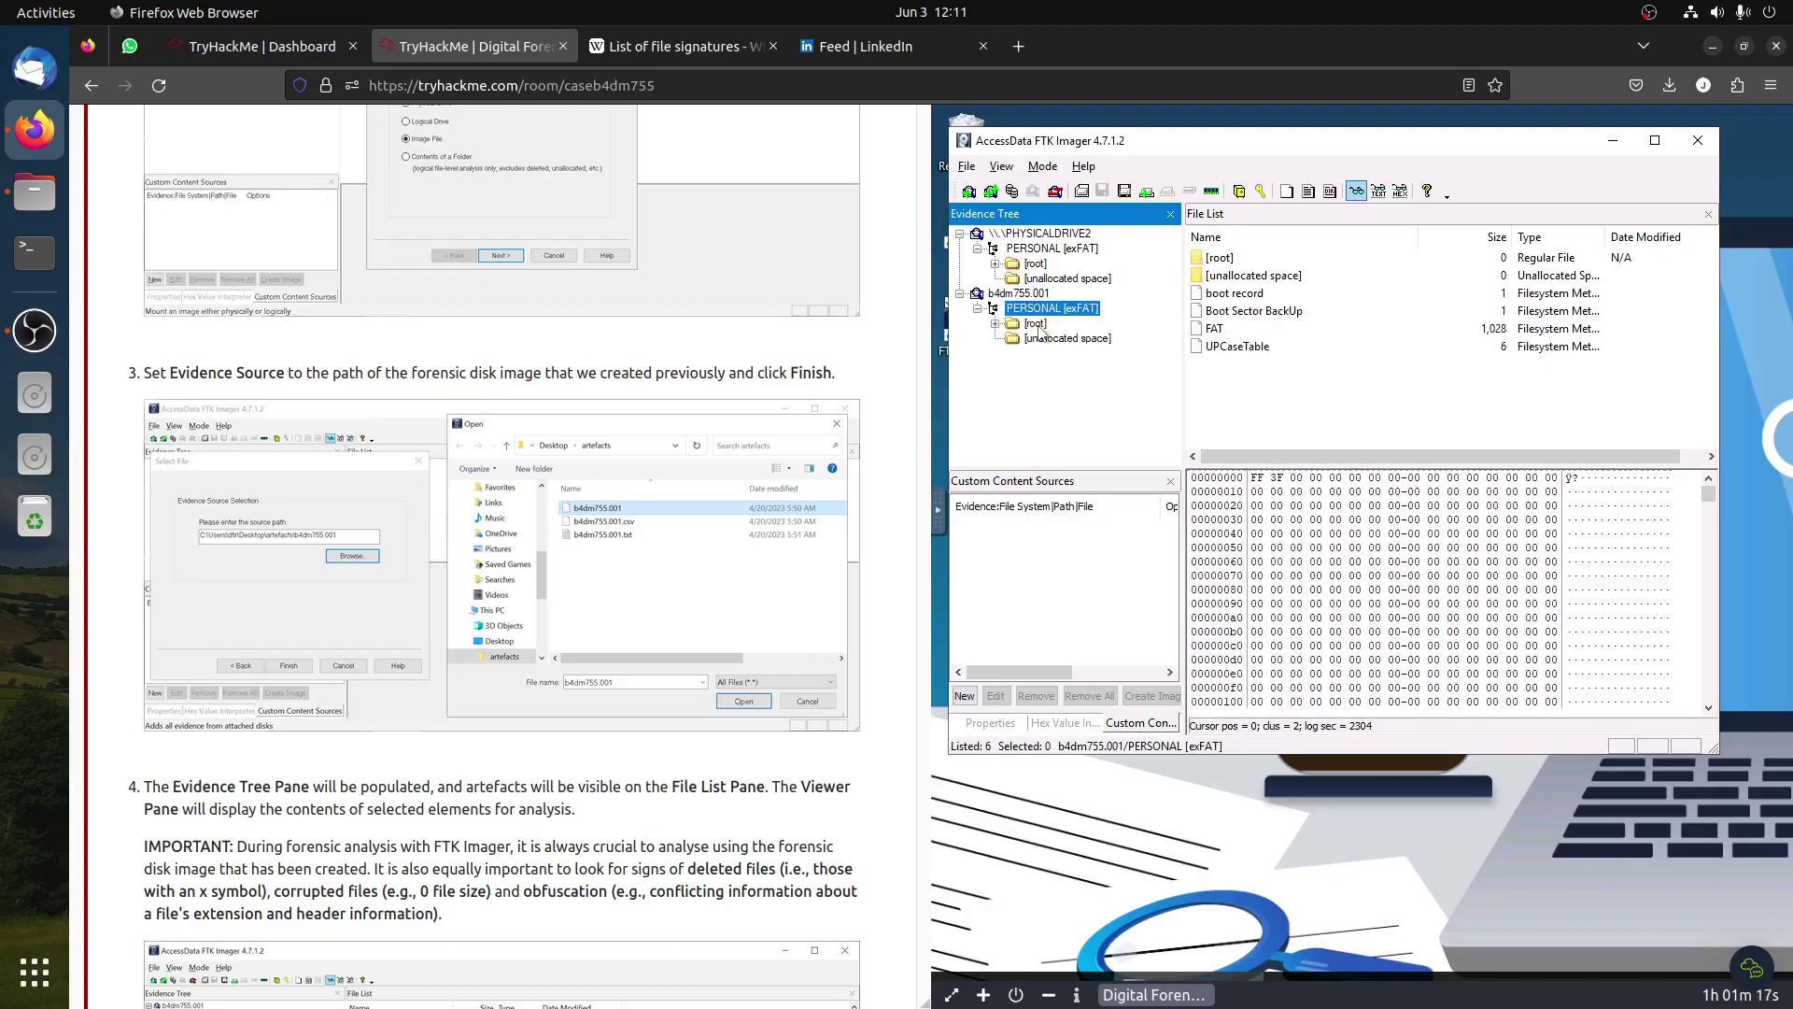
pyautogui.click(1037, 324)
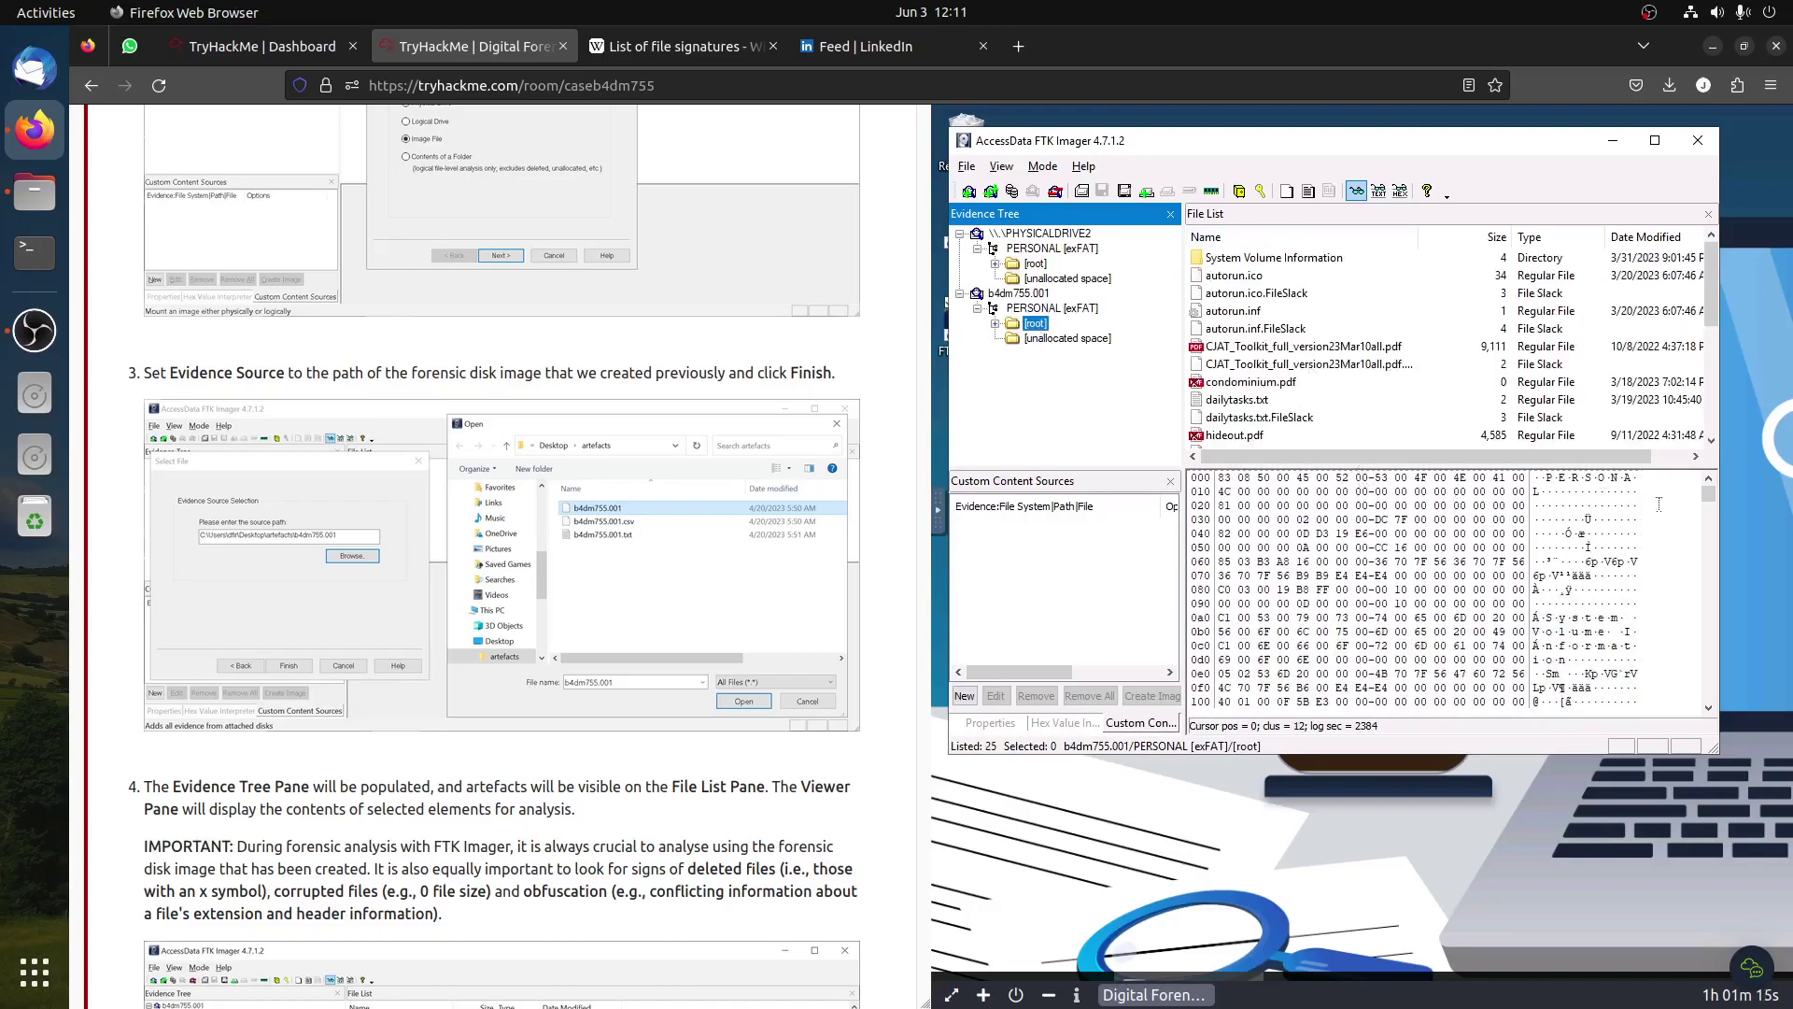
# Step: Enlarge the window and File List pane, then inspect townhouse.pdf and resortsworld.png
pyautogui.moveTo(1717, 755); pyautogui.dragTo(1630, 813)
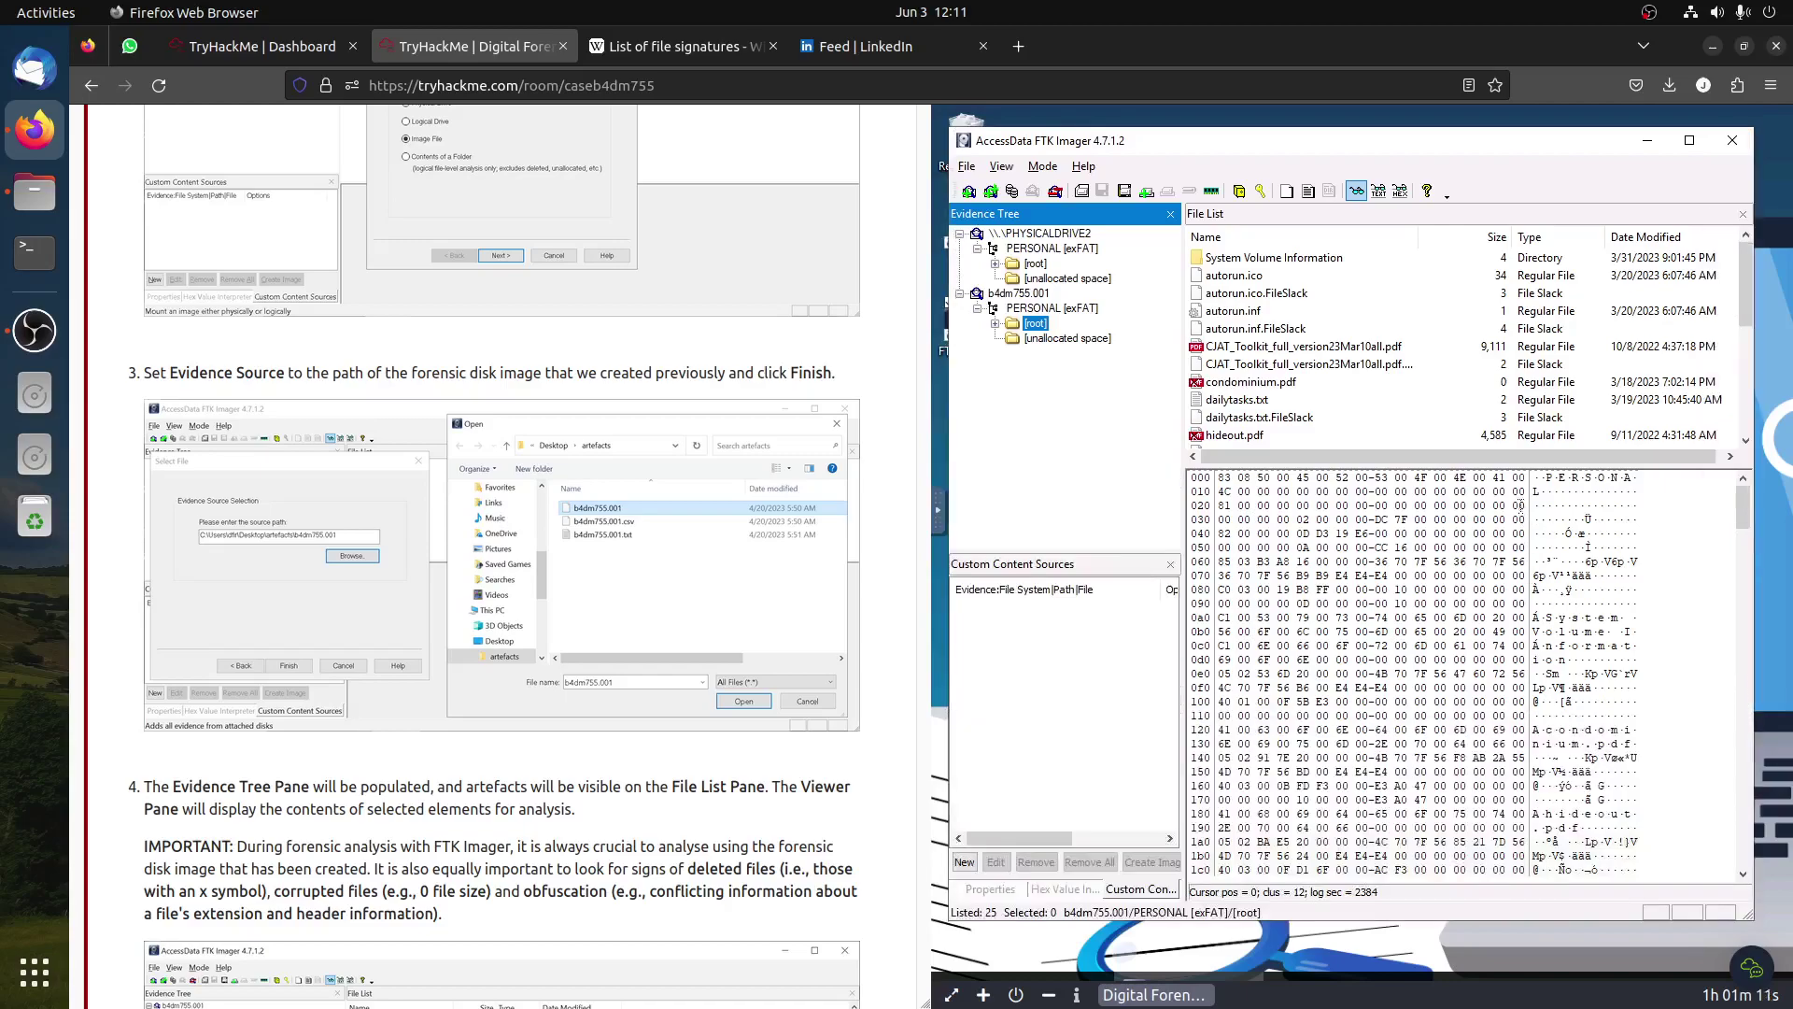
pyautogui.moveTo(1499, 467); pyautogui.dragTo(1524, 589)
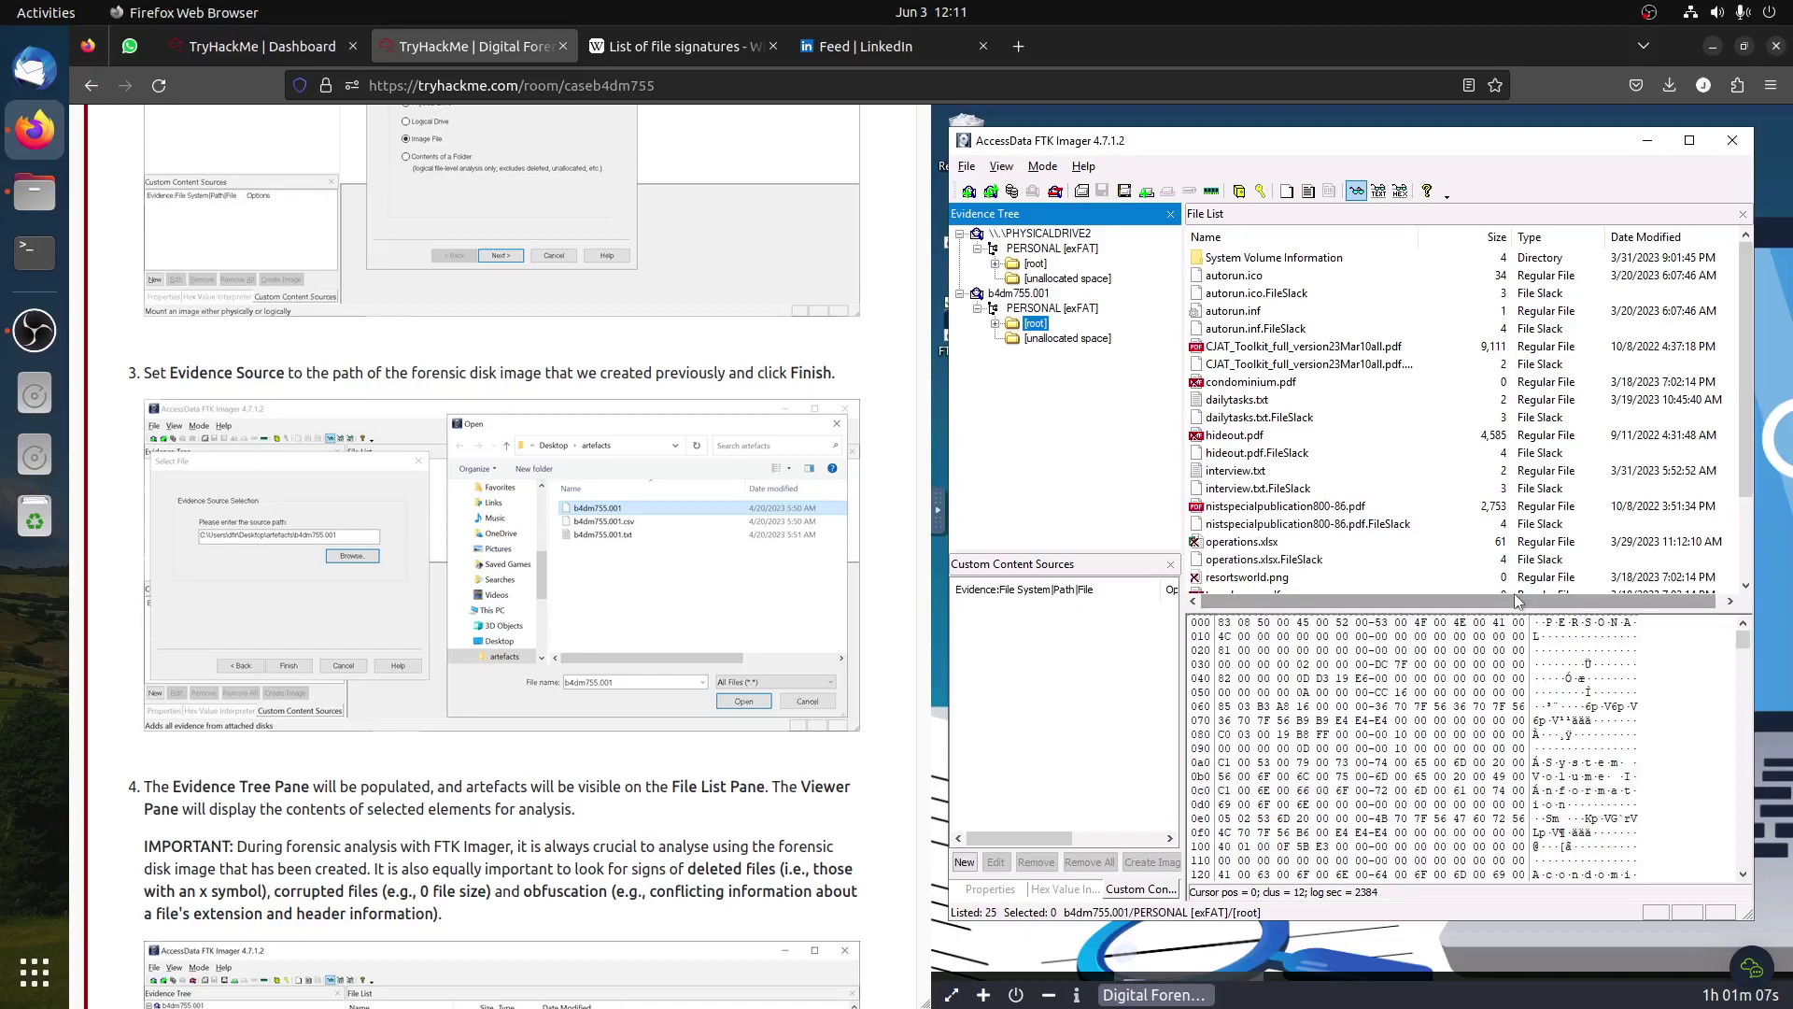
pyautogui.scroll(-2, 1326, 474)
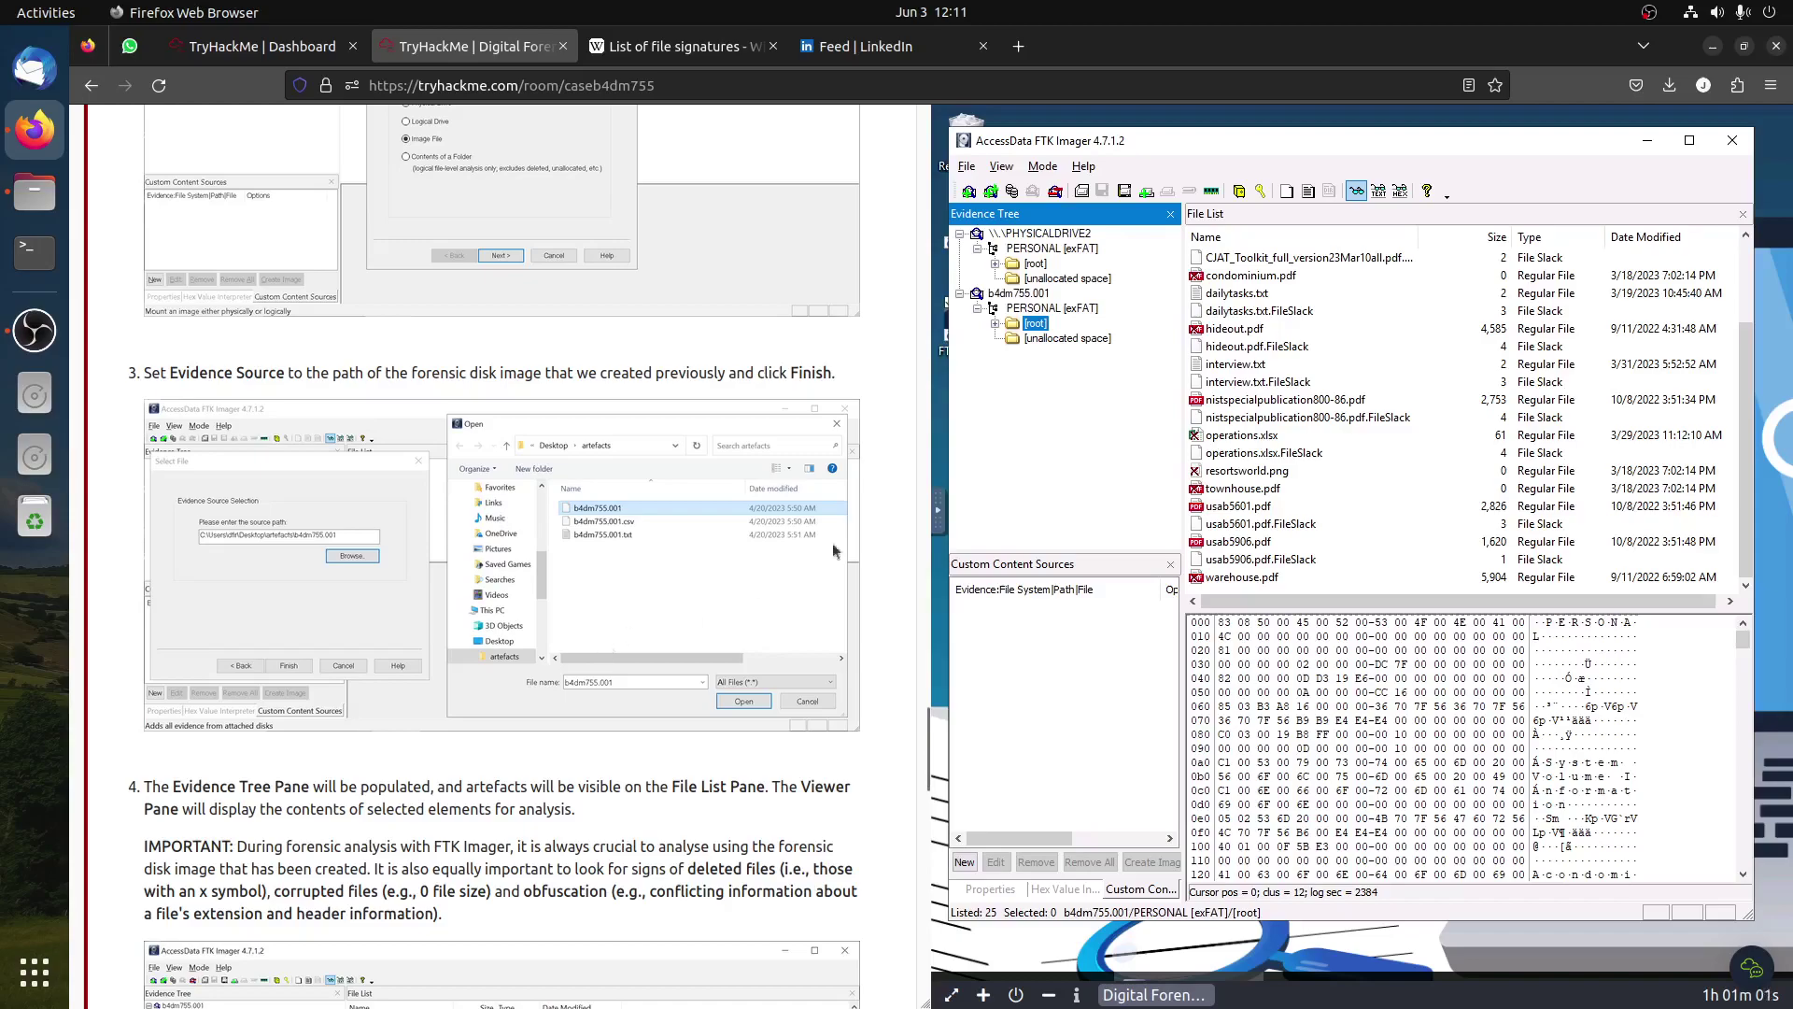
pyautogui.scroll(2, 1371, 516)
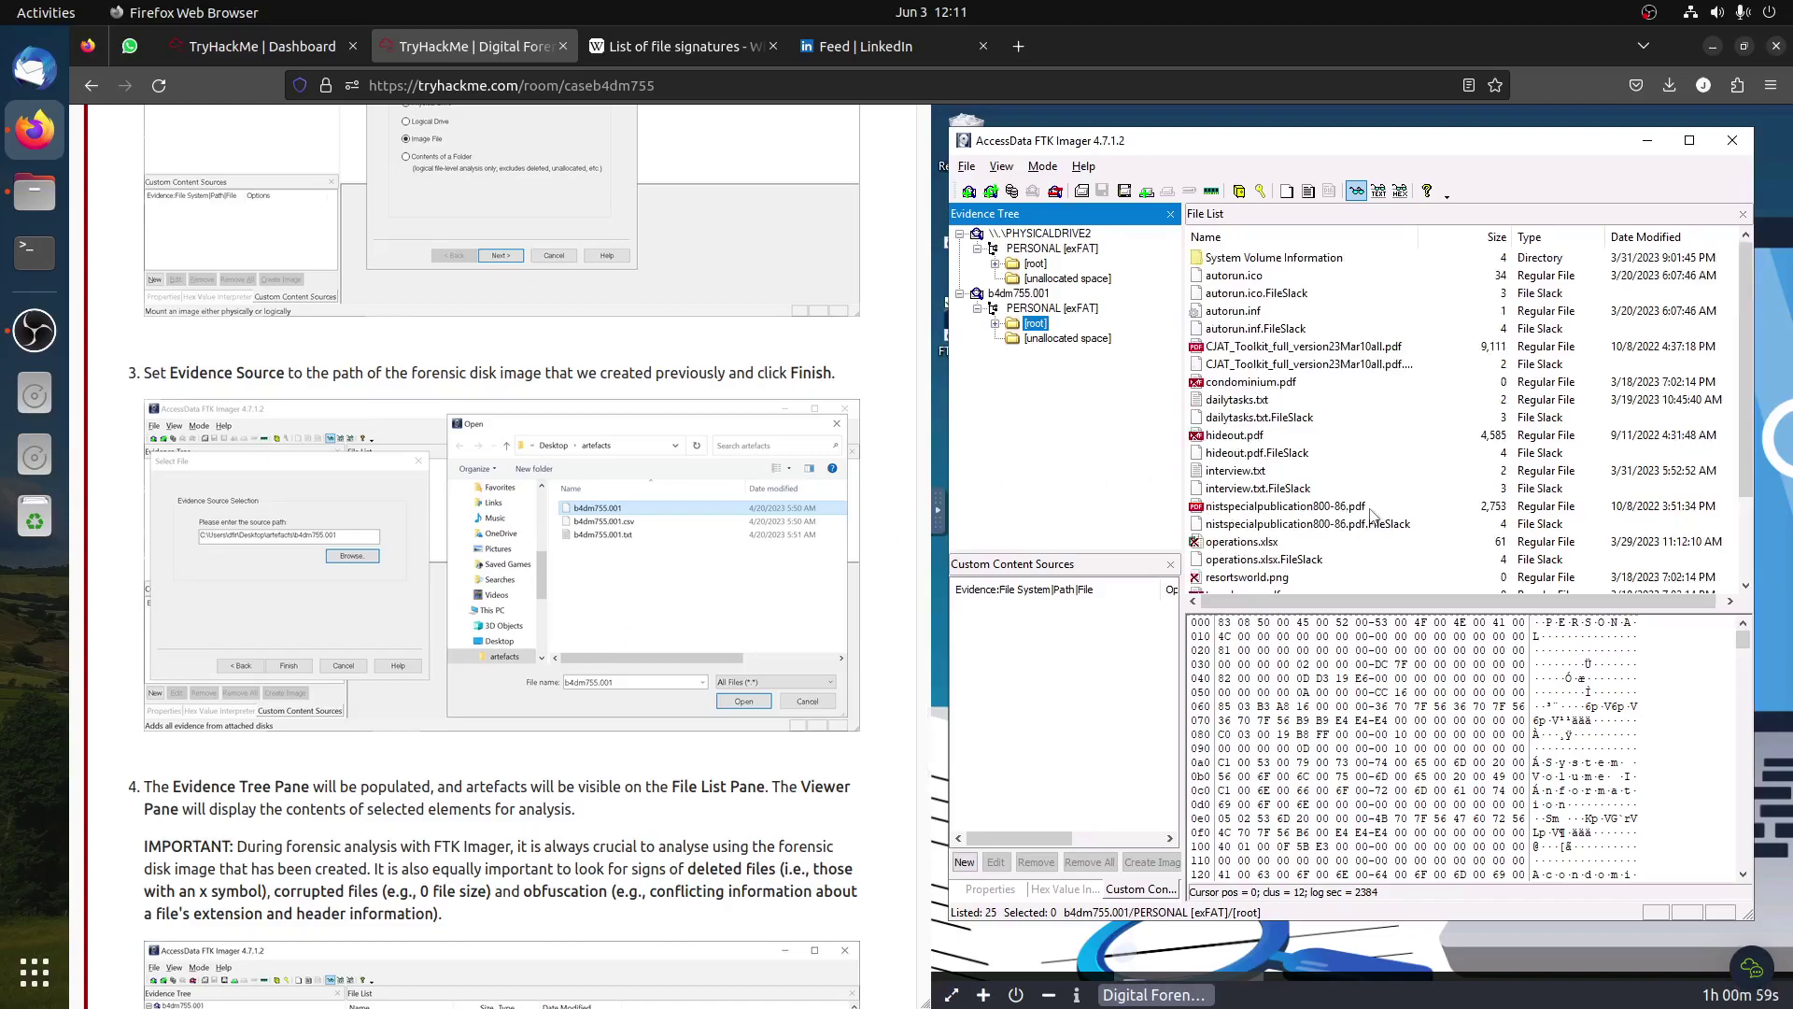
pyautogui.scroll(-2, 1371, 516)
pyautogui.scroll(-3, 384, 747)
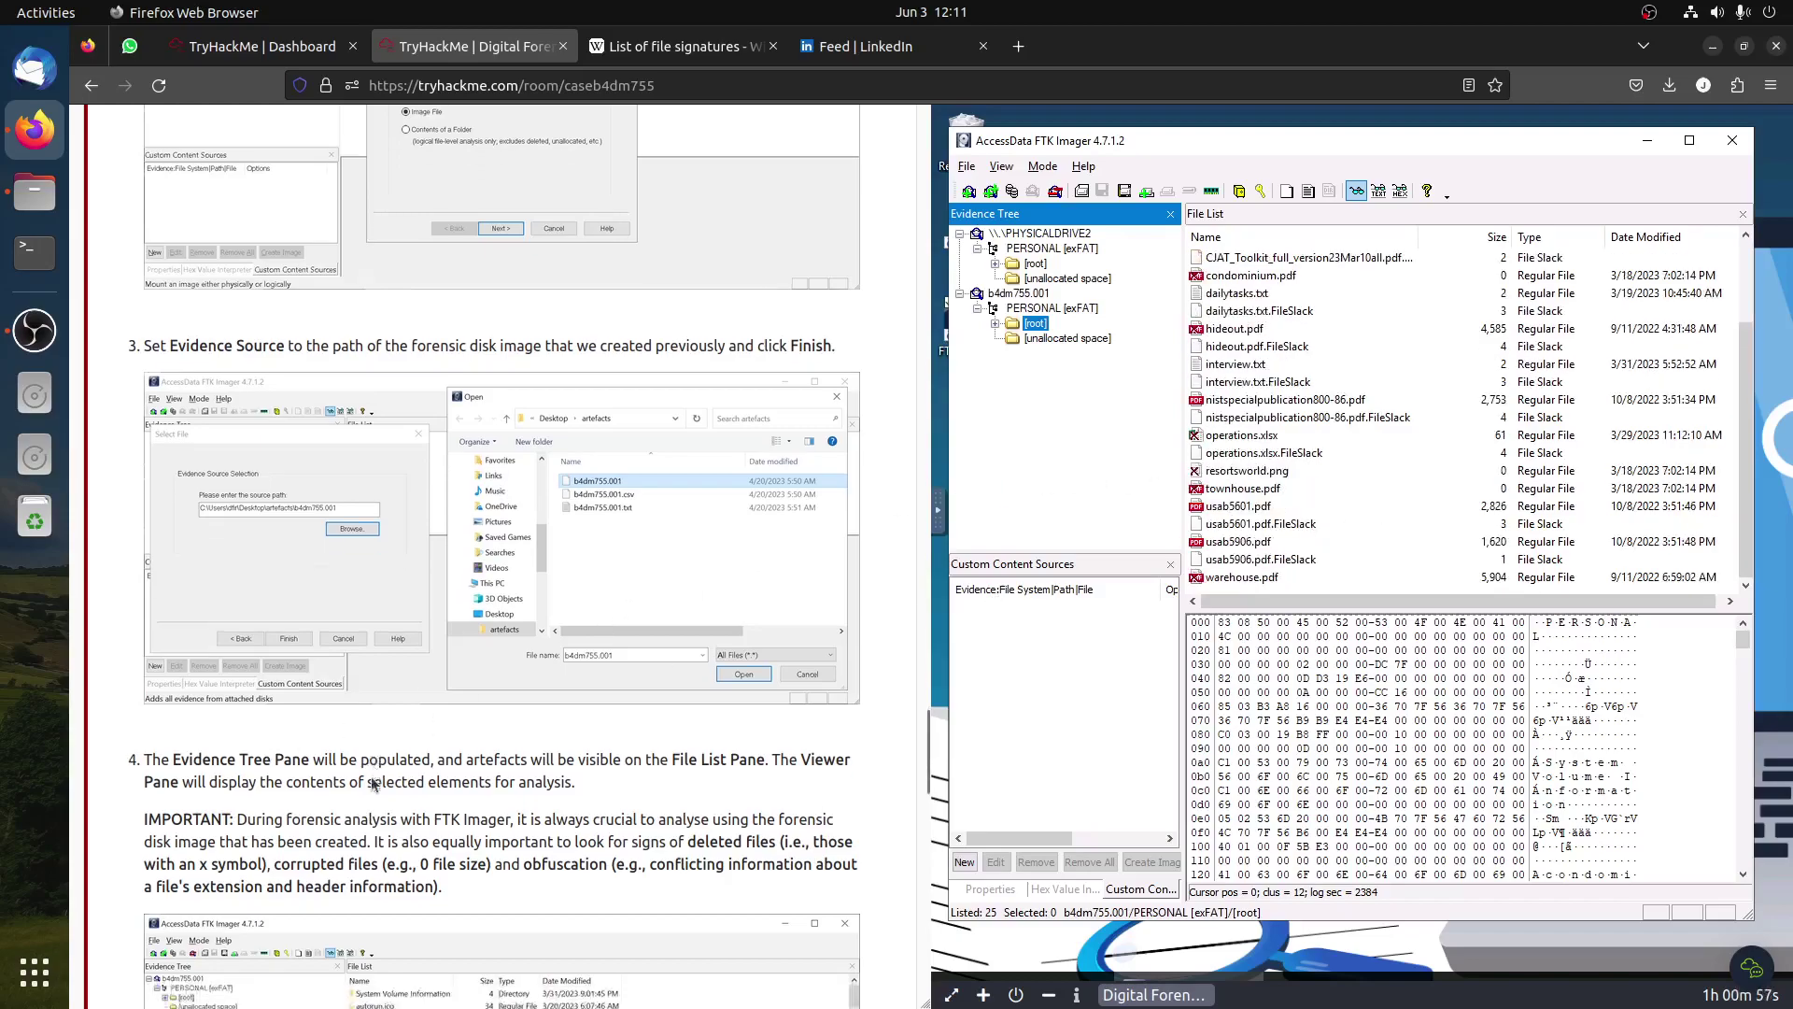
pyautogui.scroll(-4, 384, 747)
pyautogui.scroll(3, 406, 735)
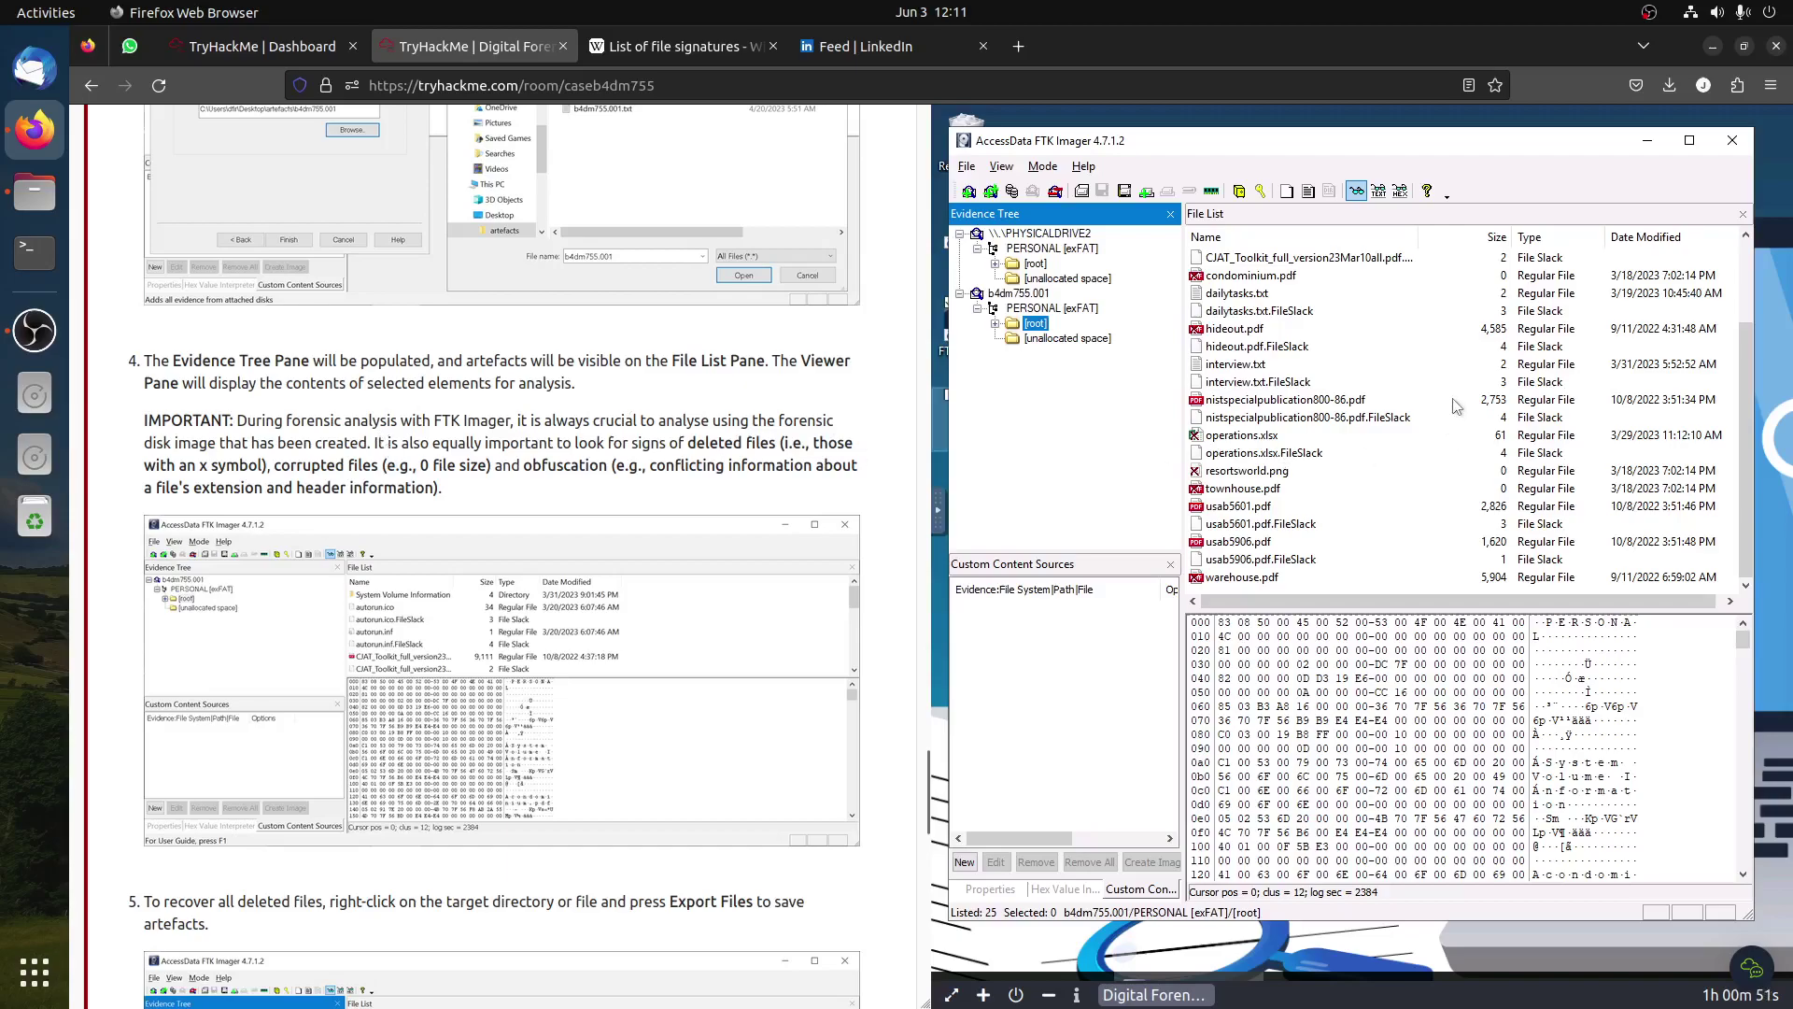
pyautogui.click(1507, 488)
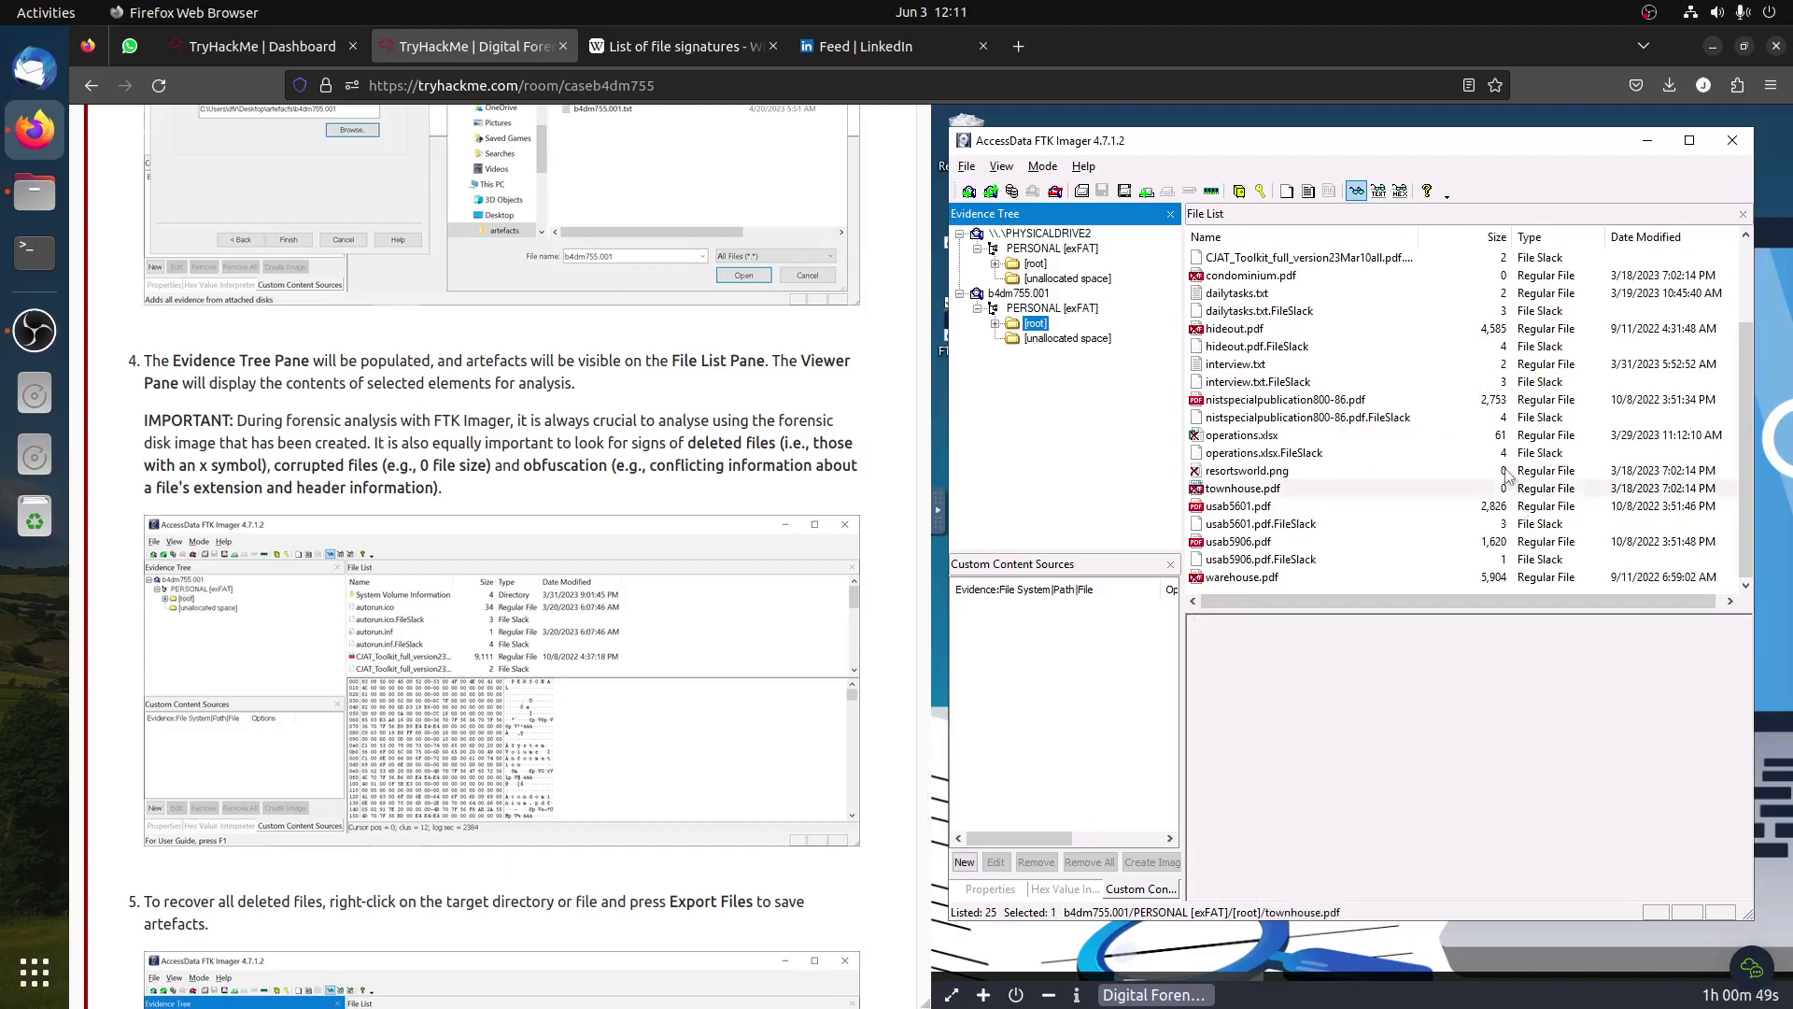
pyautogui.click(1508, 474)
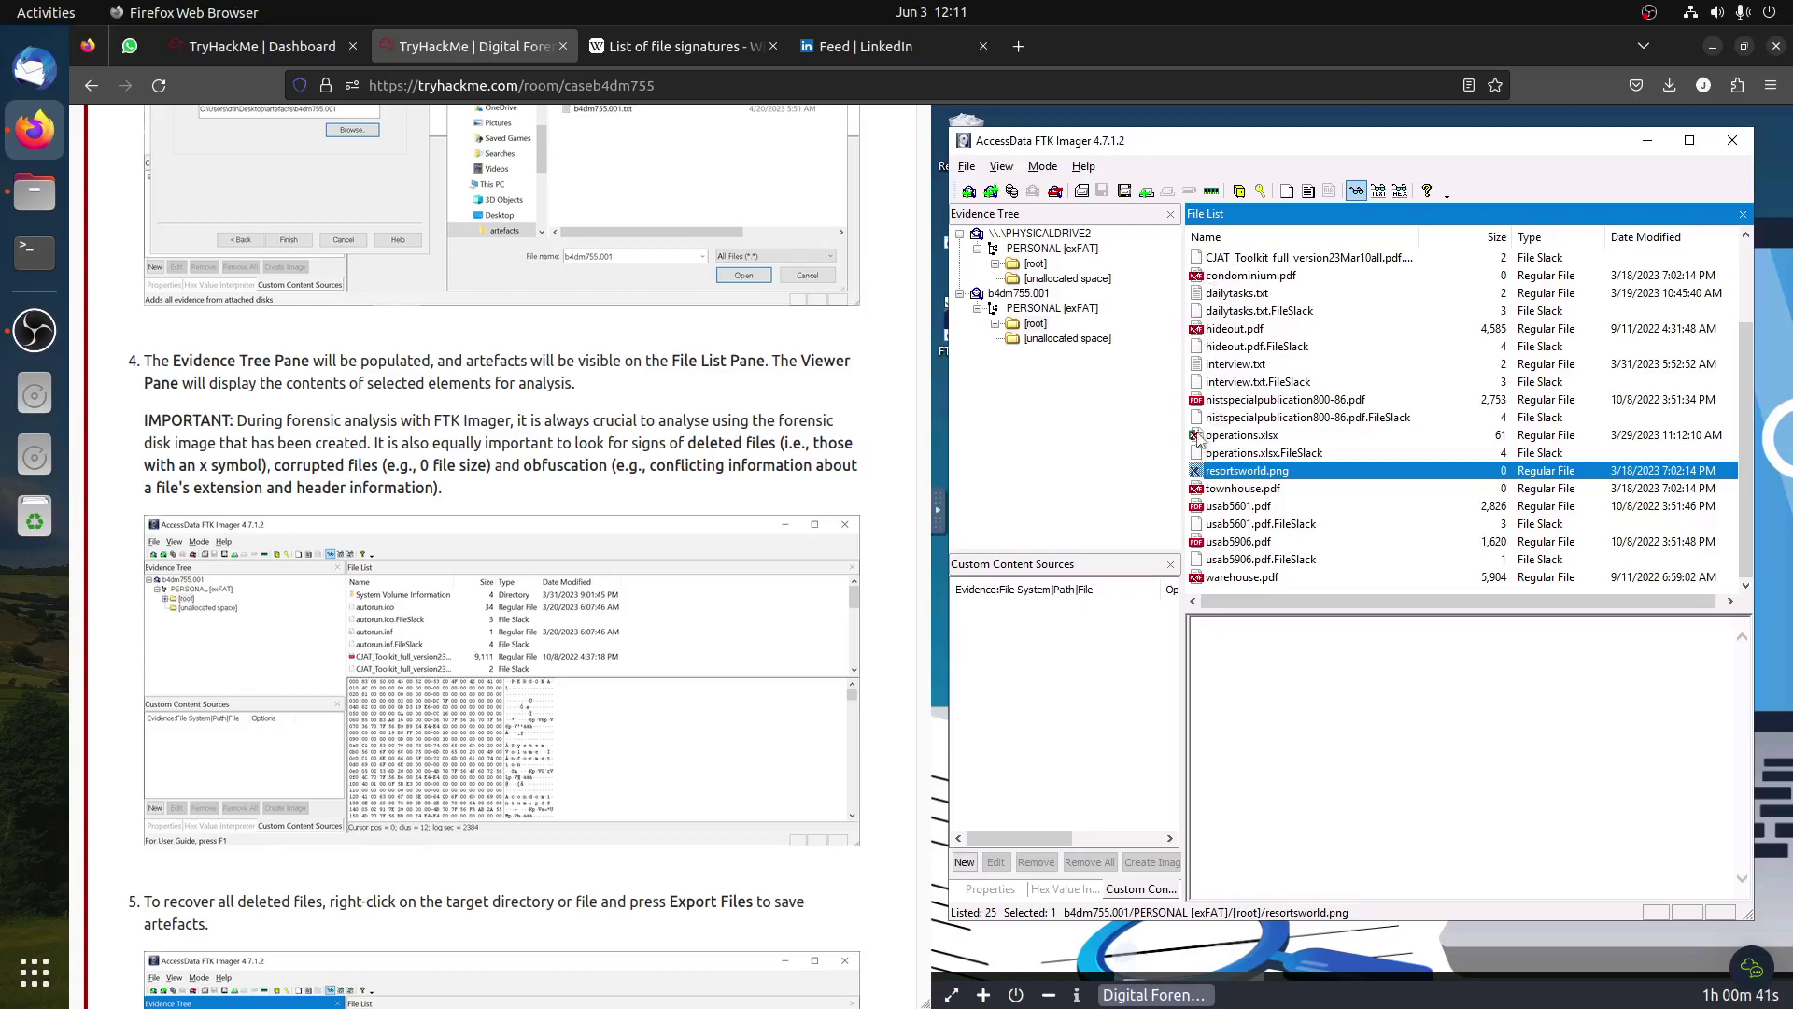
# Step: View operations.xlsx's raw hex, then scroll the tutorial past the IMPORTANT note to step 5, Export Files
pyautogui.click(1265, 439)
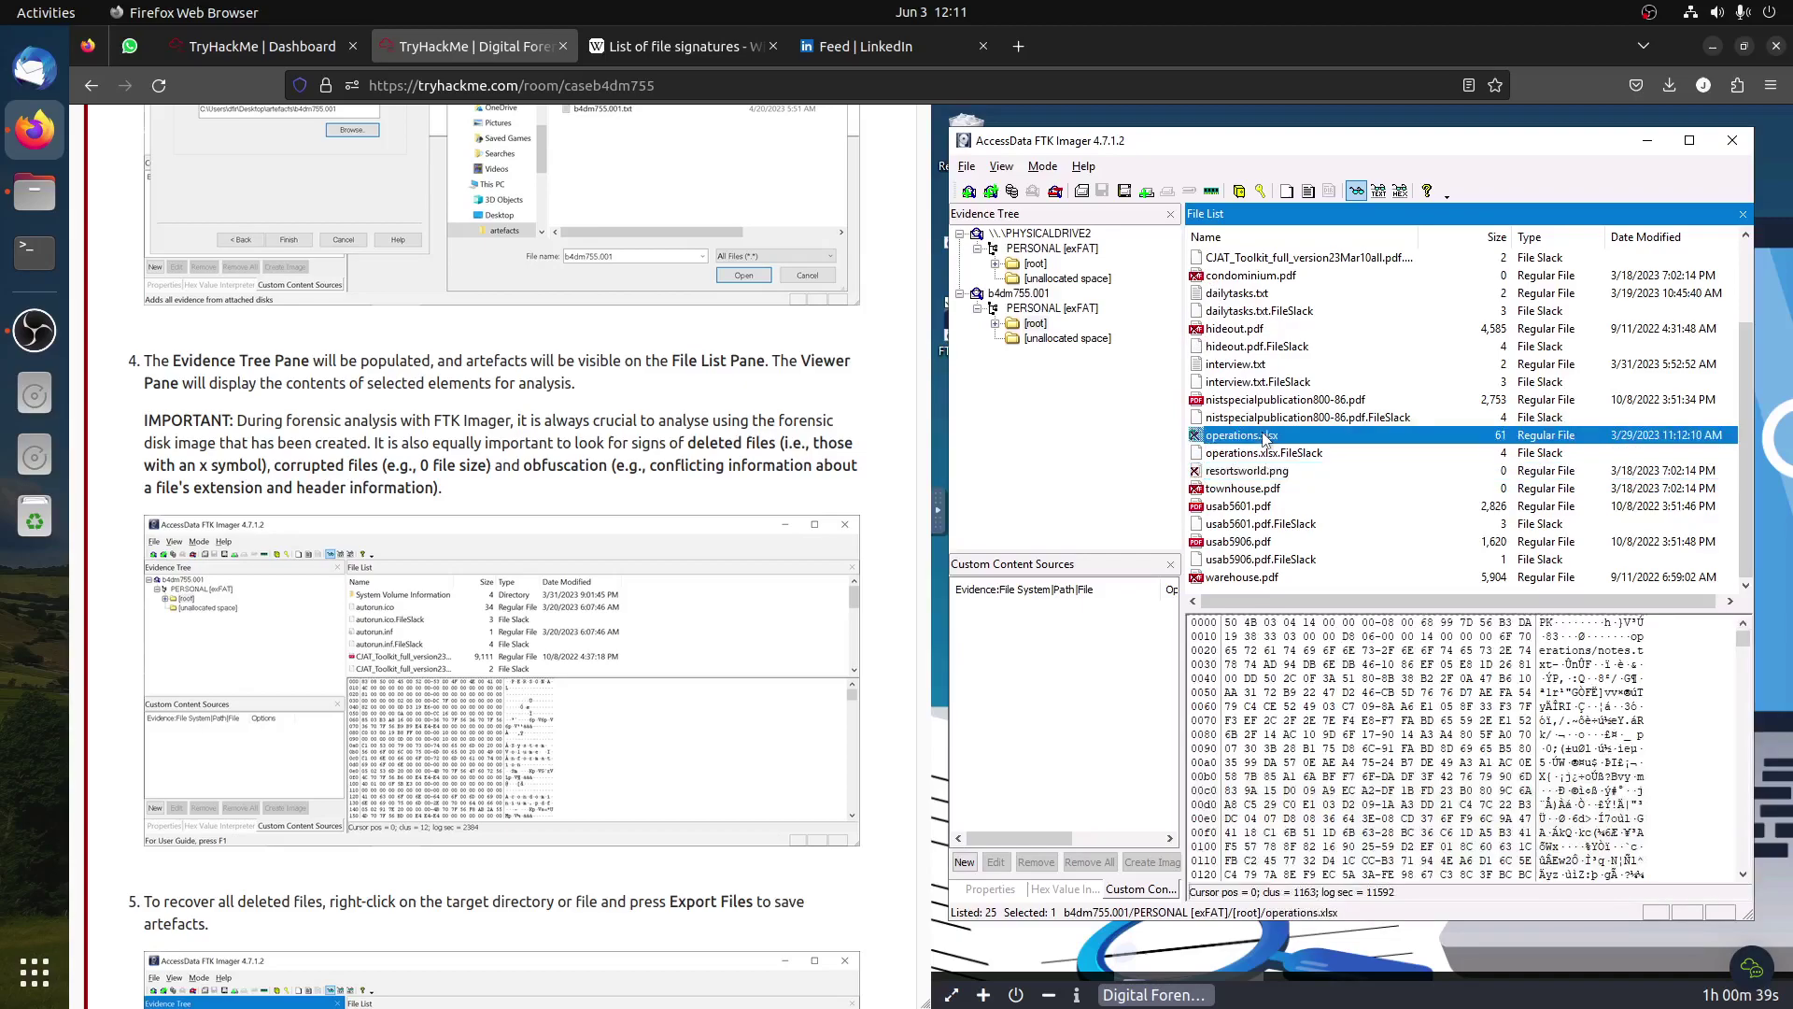
pyautogui.scroll(-3, 358, 616)
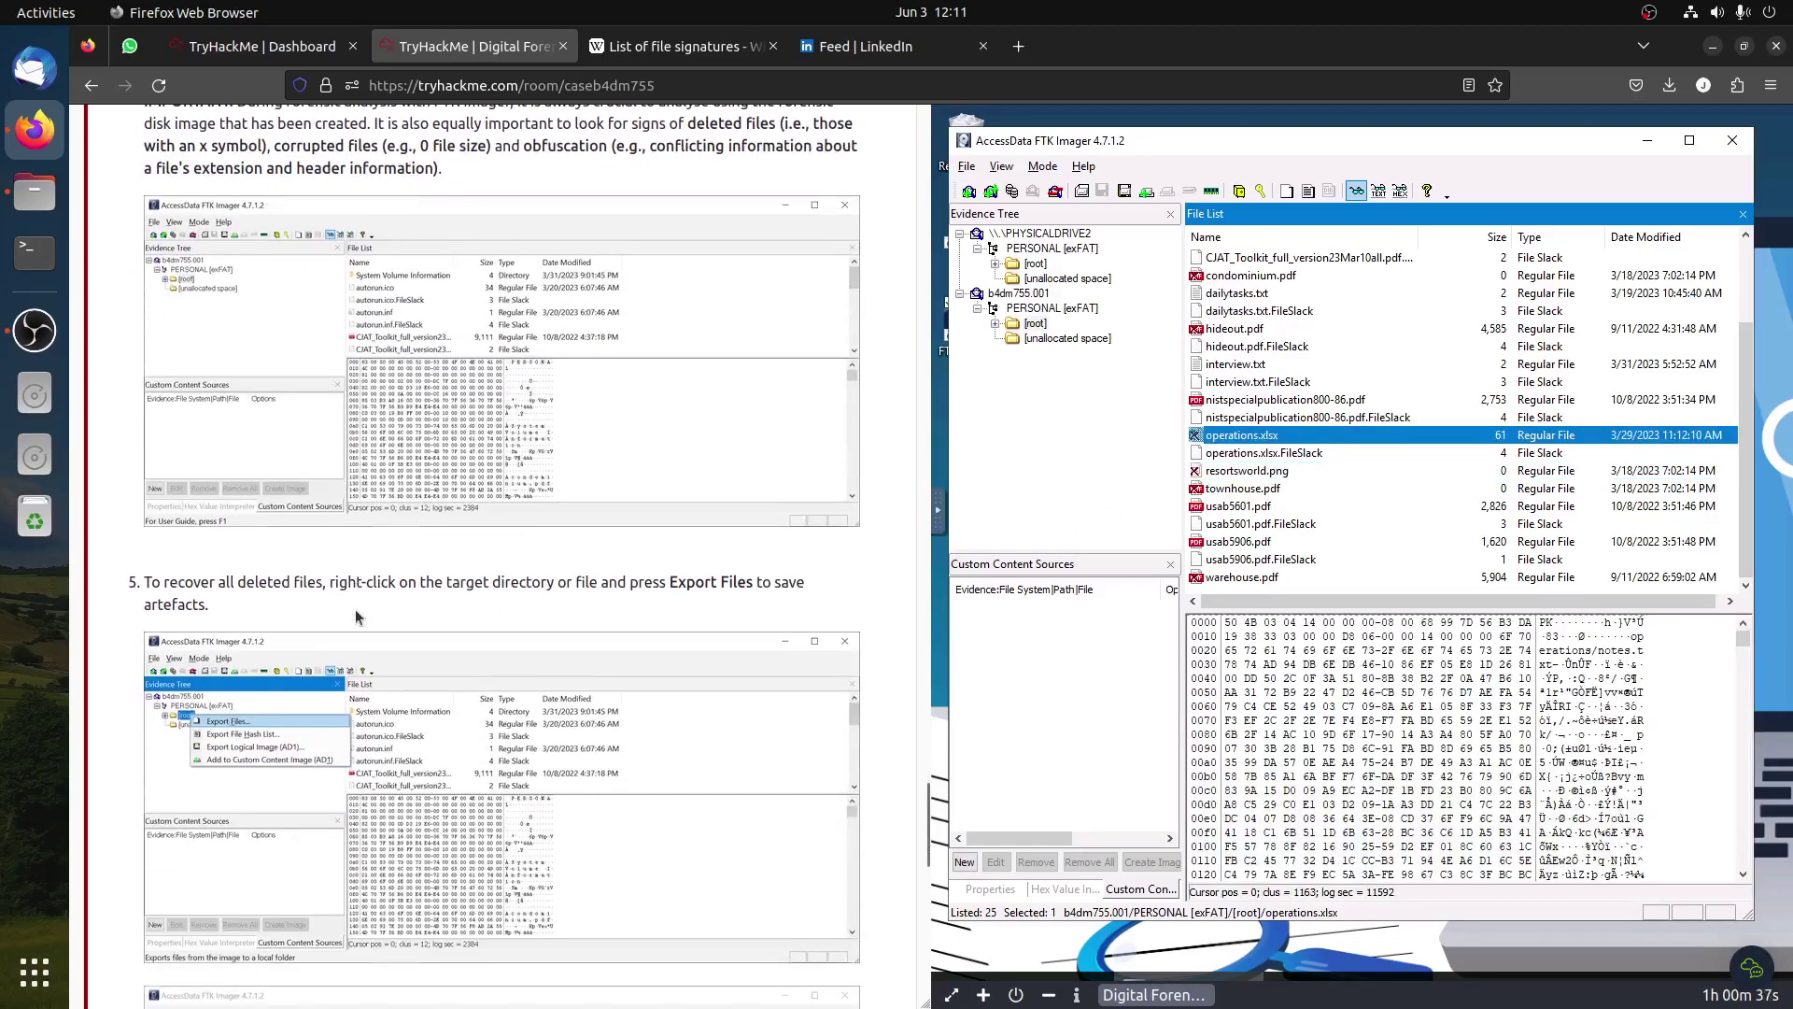
pyautogui.scroll(3, 355, 609)
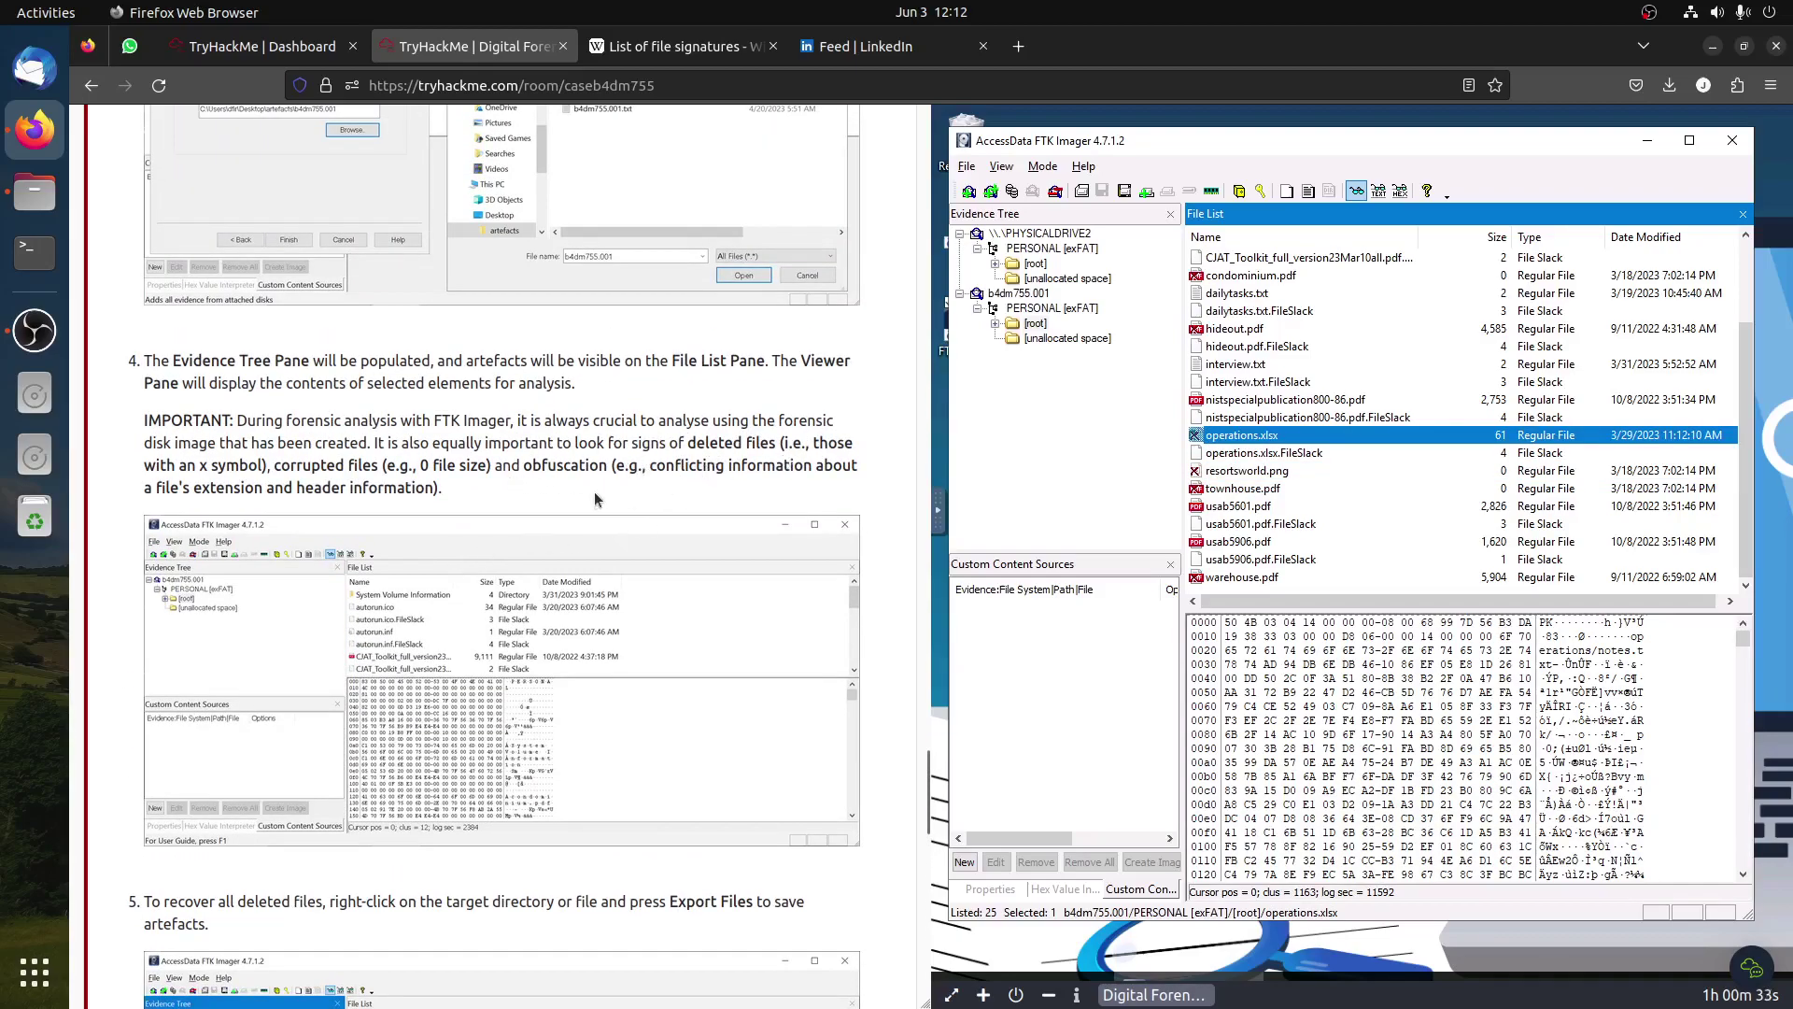
pyautogui.moveTo(523, 464); pyautogui.dragTo(625, 471)
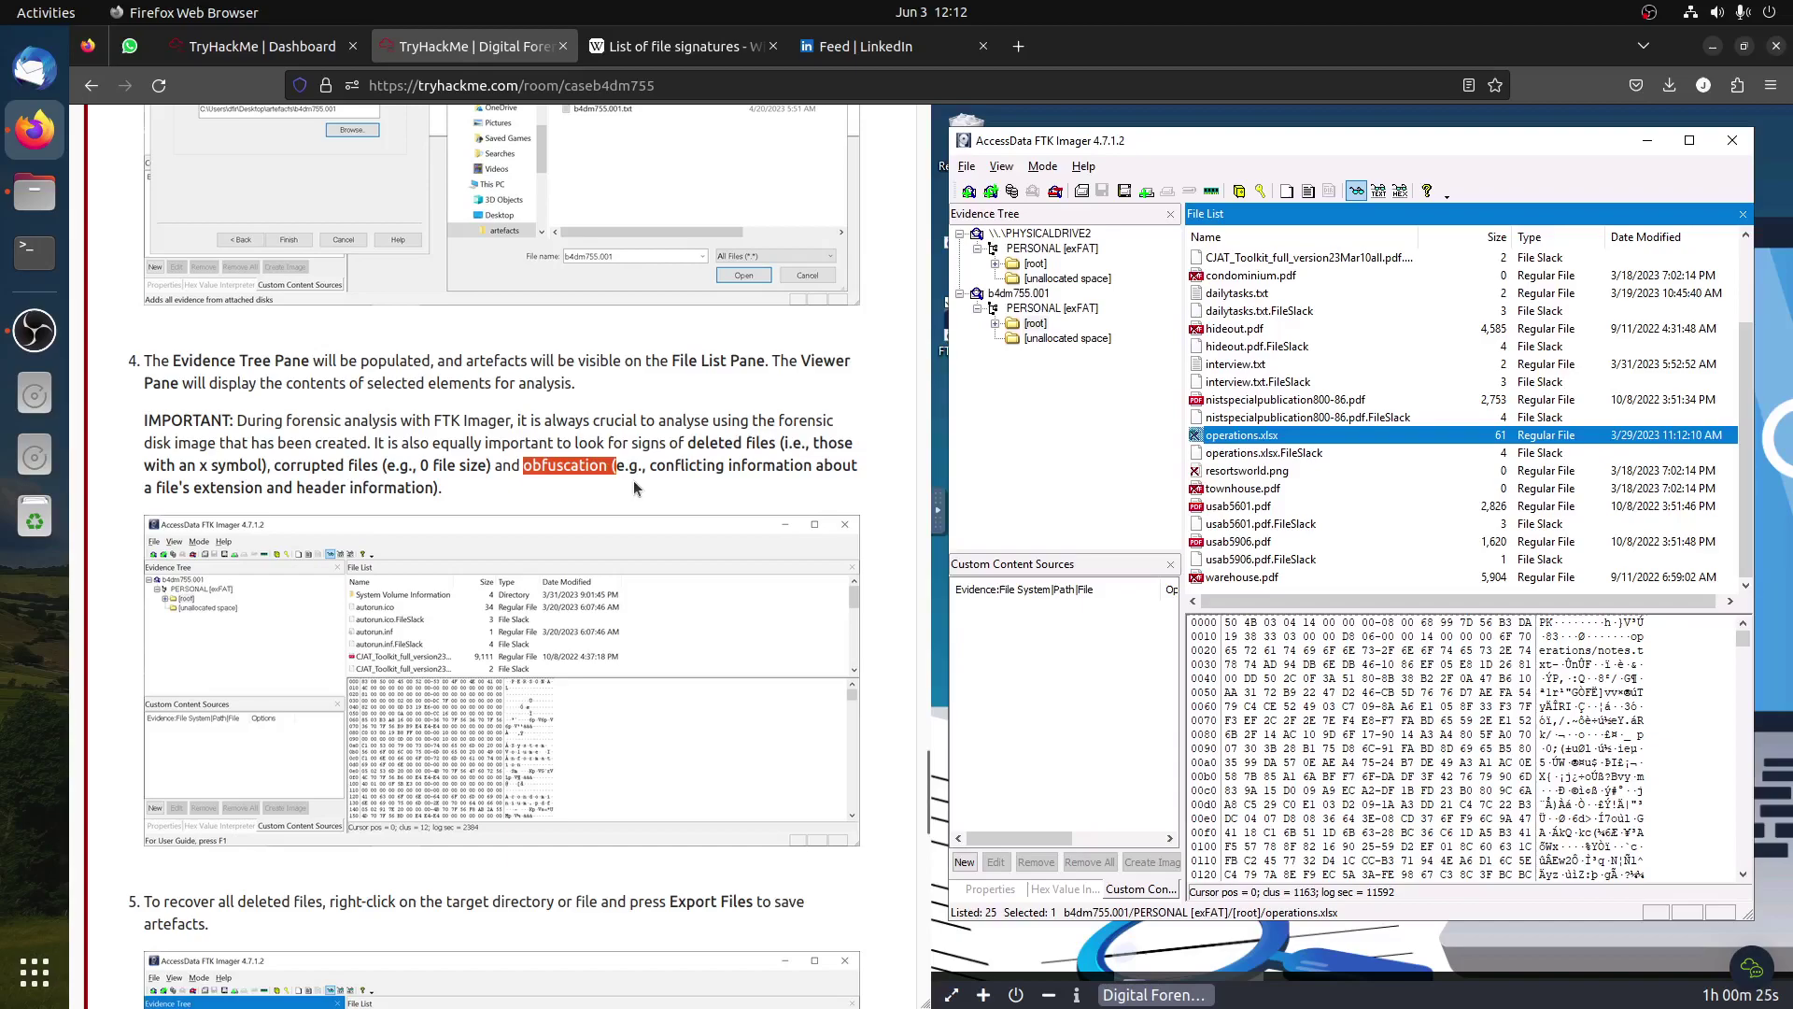
pyautogui.scroll(-3, 633, 481)
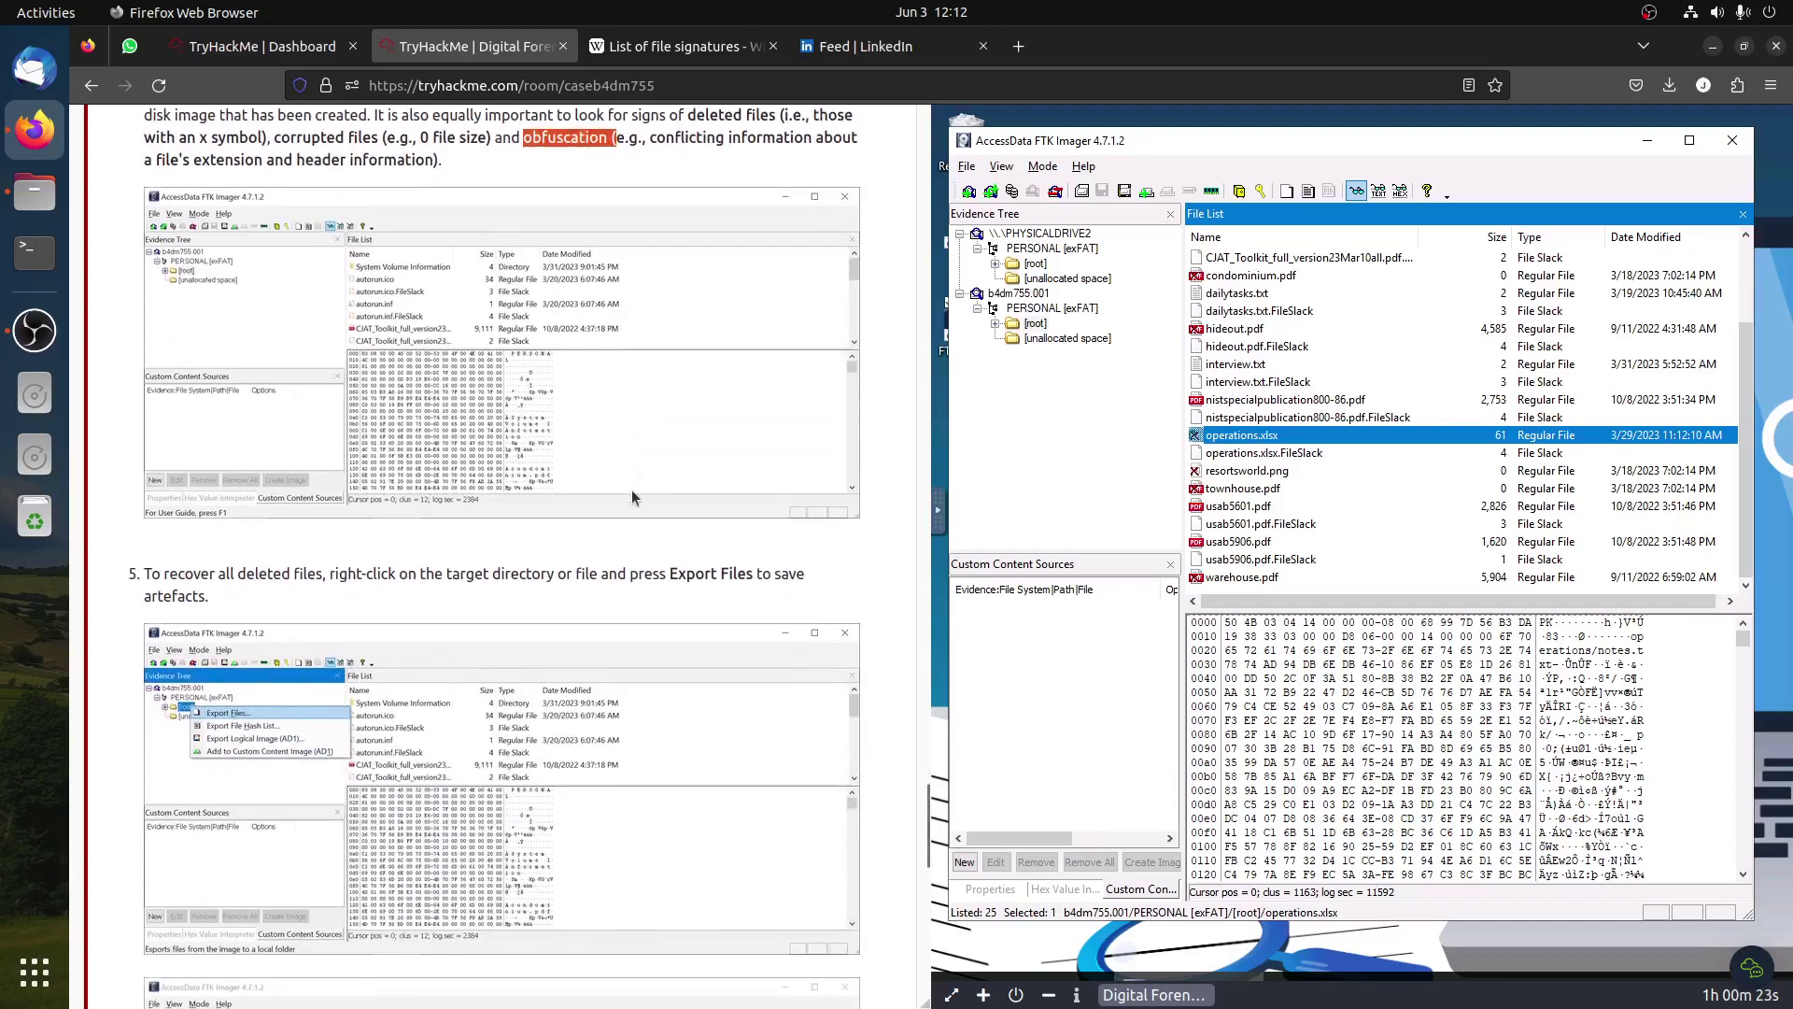
pyautogui.scroll(-2, 632, 489)
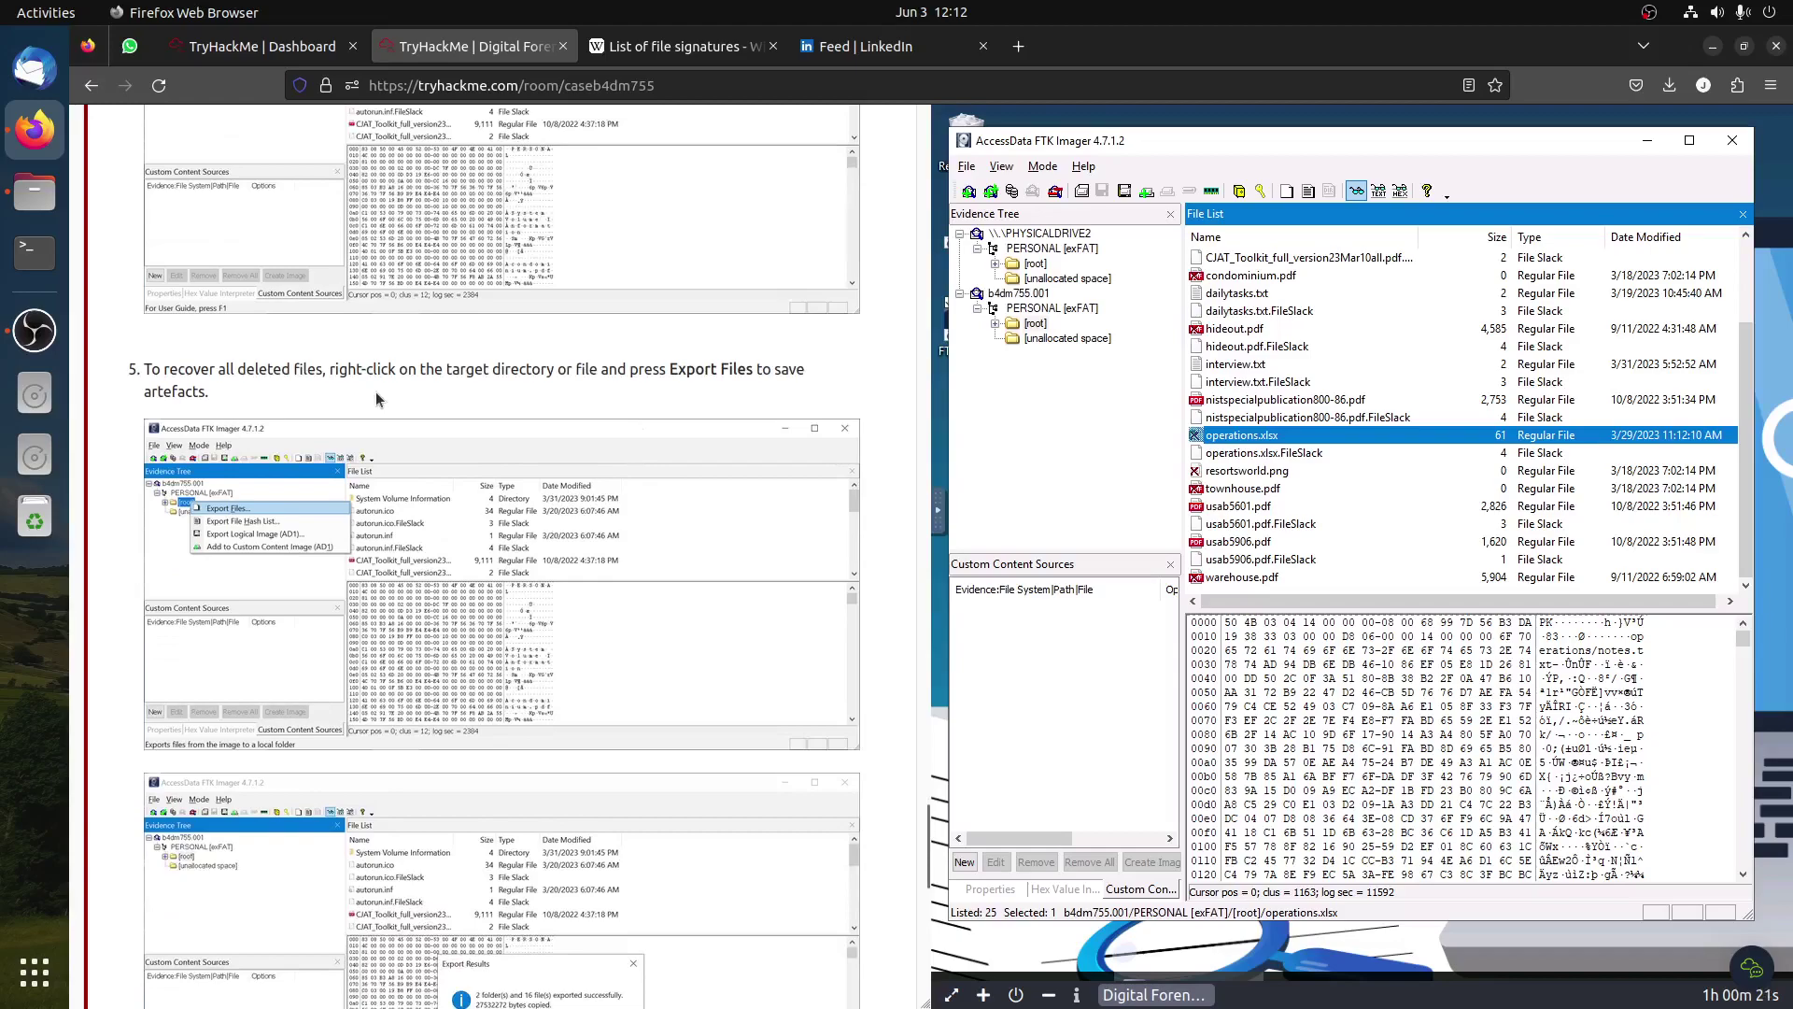
# Step: Export [root]'s files into a new 'THMAll file' folder, exporting 2 folders and 16 files
pyautogui.click(1034, 323)
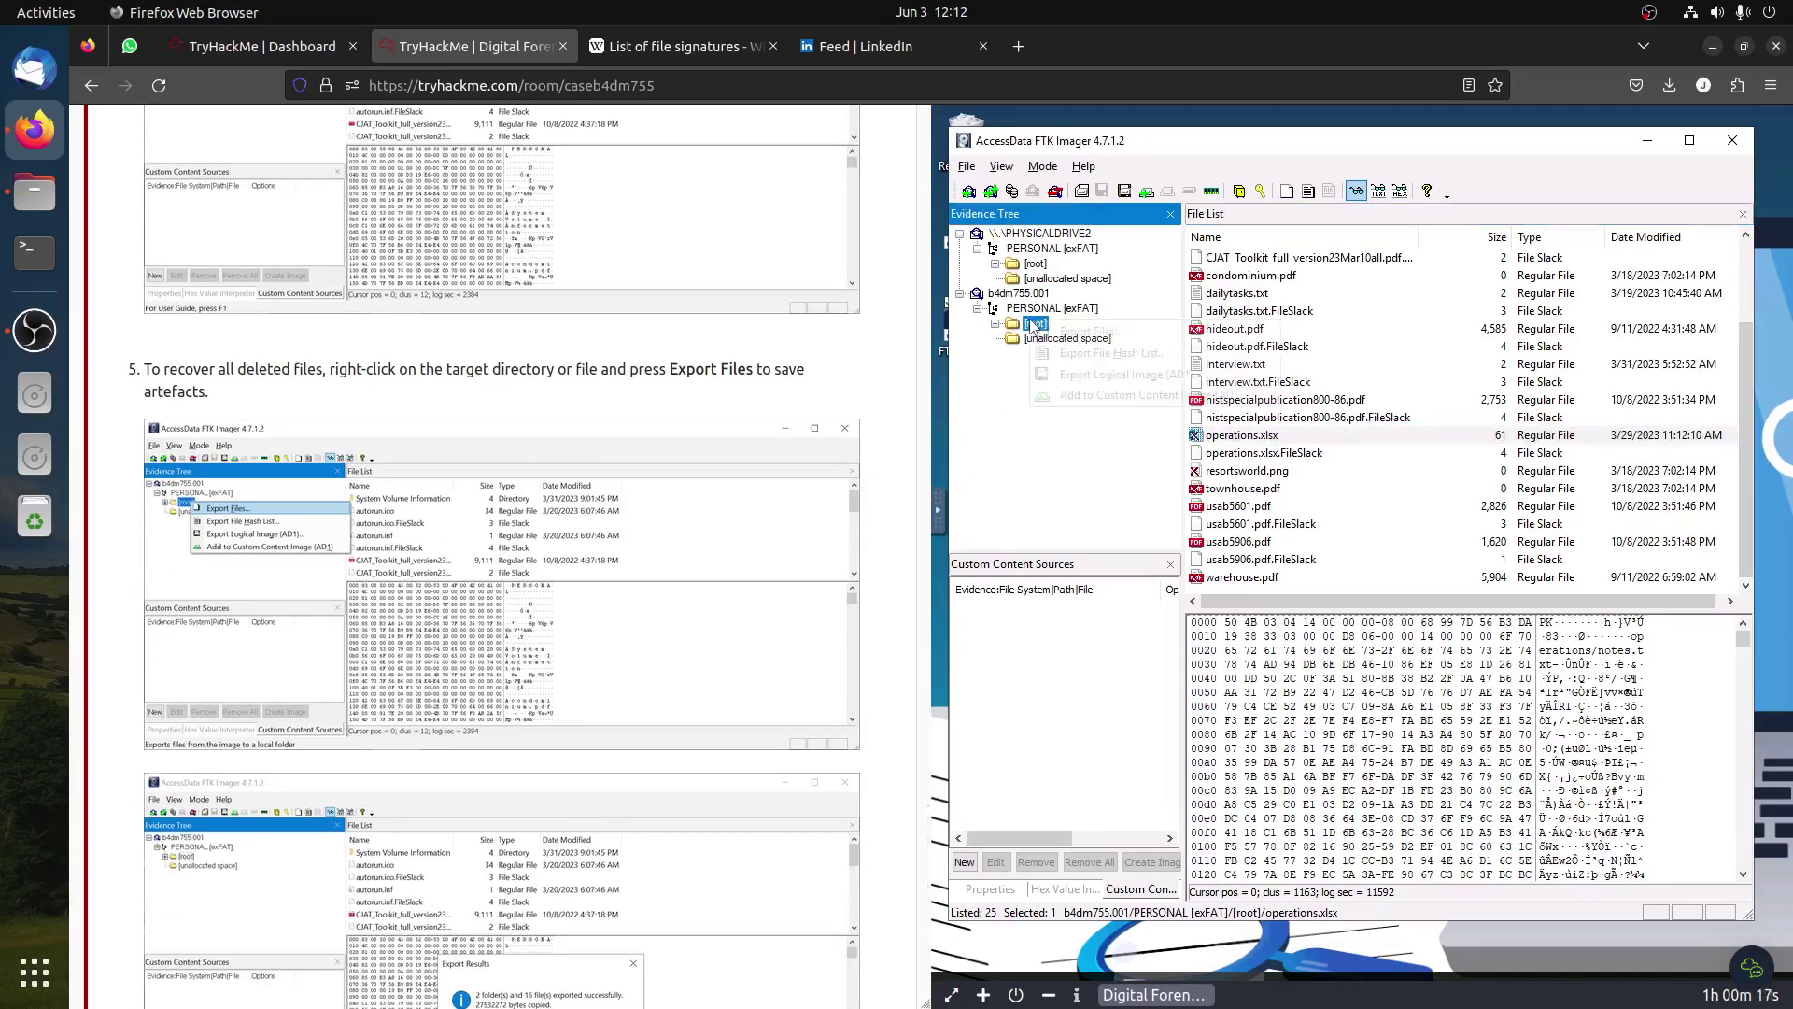
pyautogui.rightClick(1034, 323)
pyautogui.click(1090, 338)
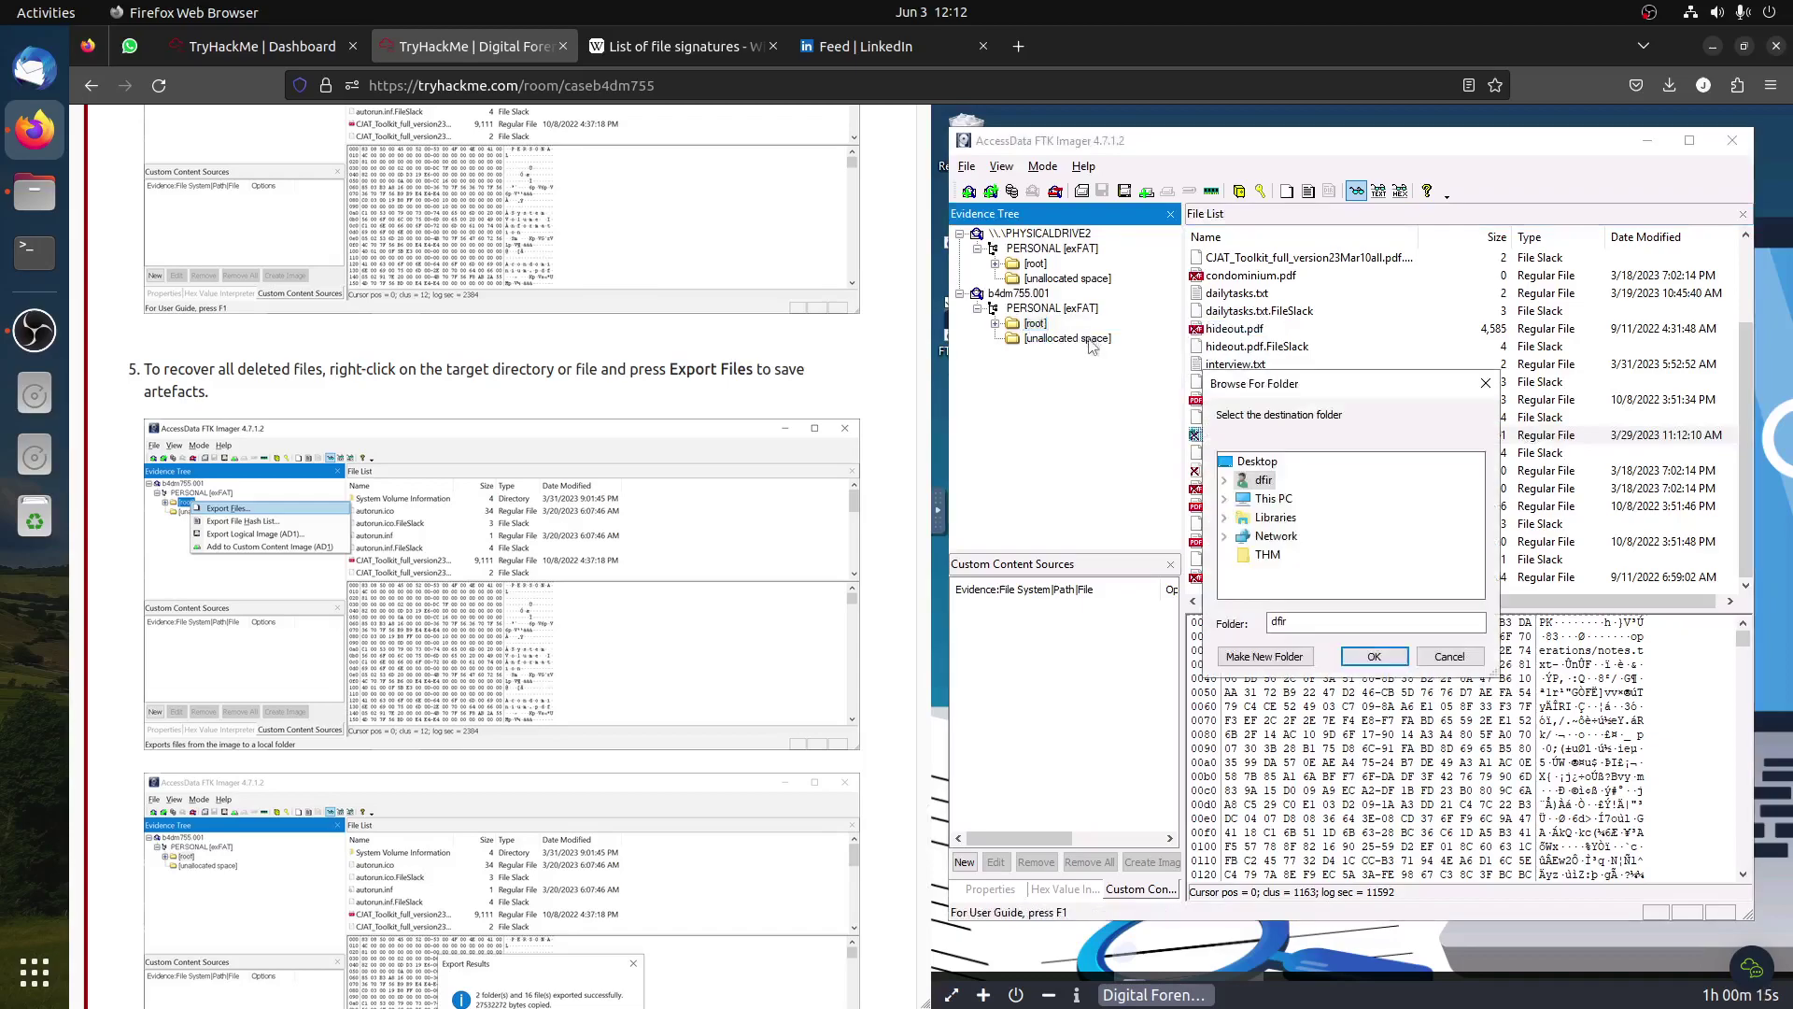
pyautogui.click(1270, 658)
pyautogui.doubleClick(1315, 573)
pyautogui.press('BackSpace')
pyautogui.press('BackSpace')
pyautogui.press('BackSpace')
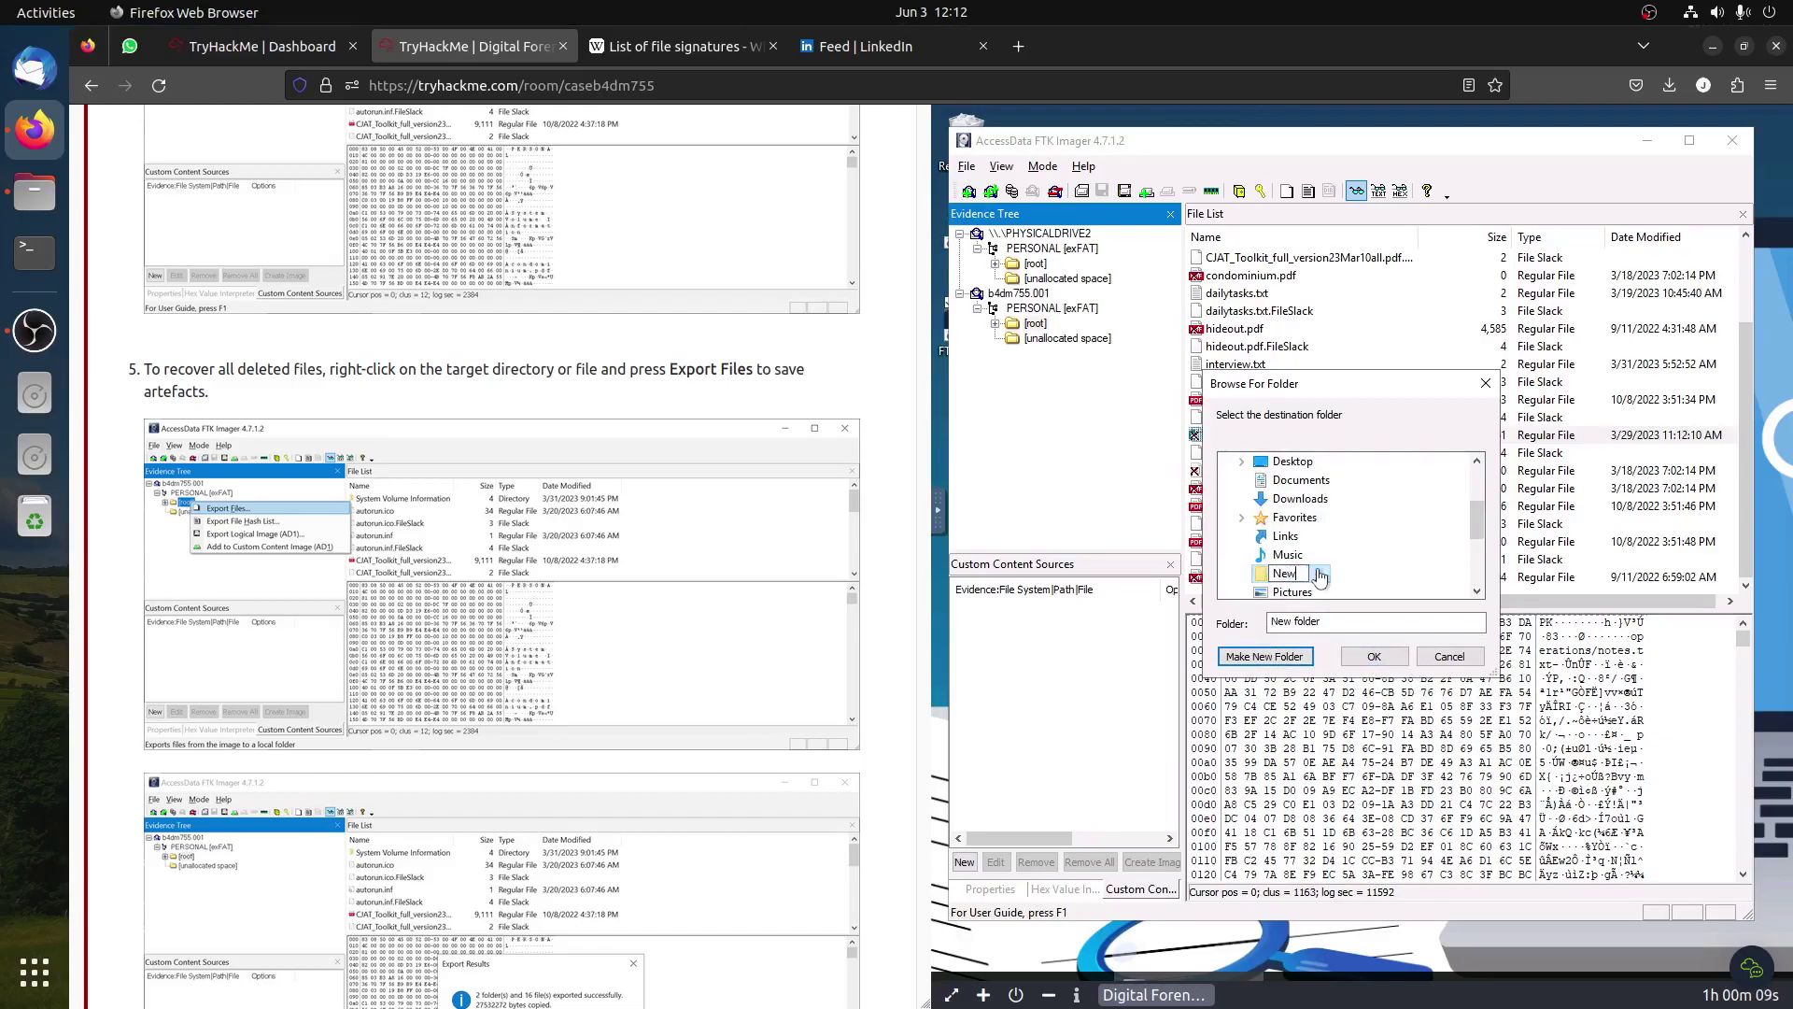
pyautogui.write('THMAll file')
pyautogui.press('Return')
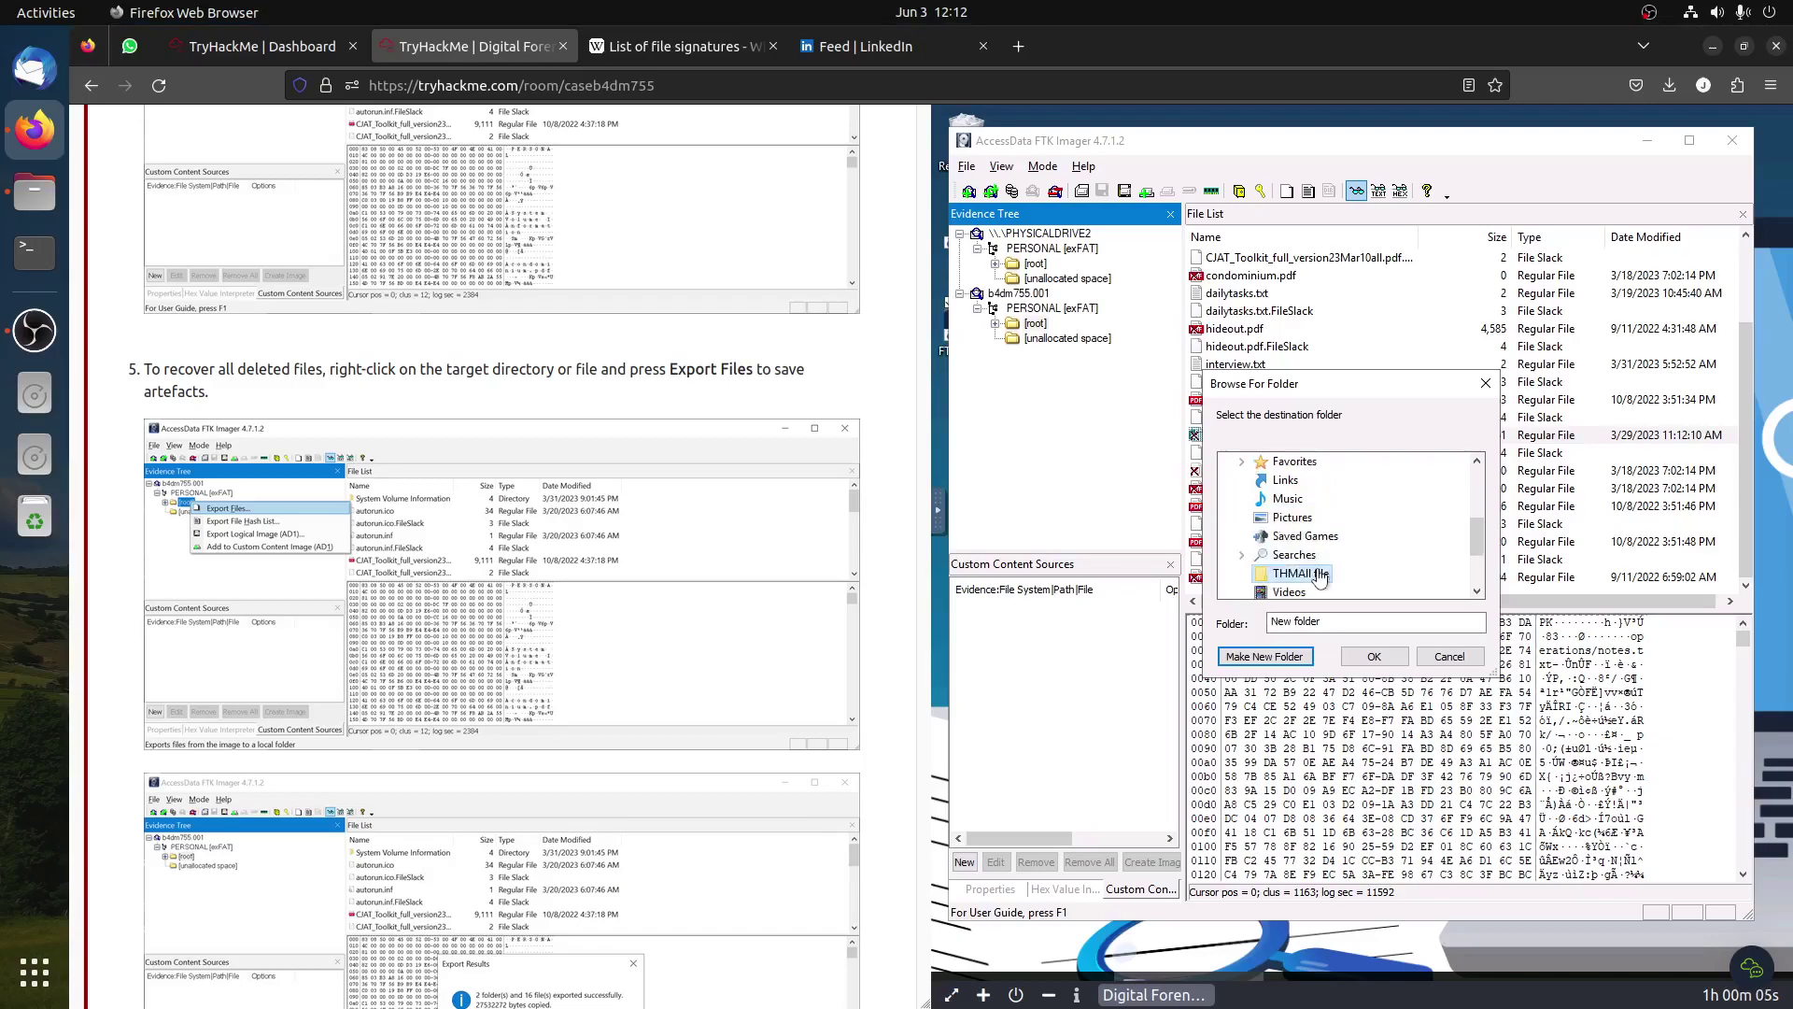
pyautogui.click(1374, 656)
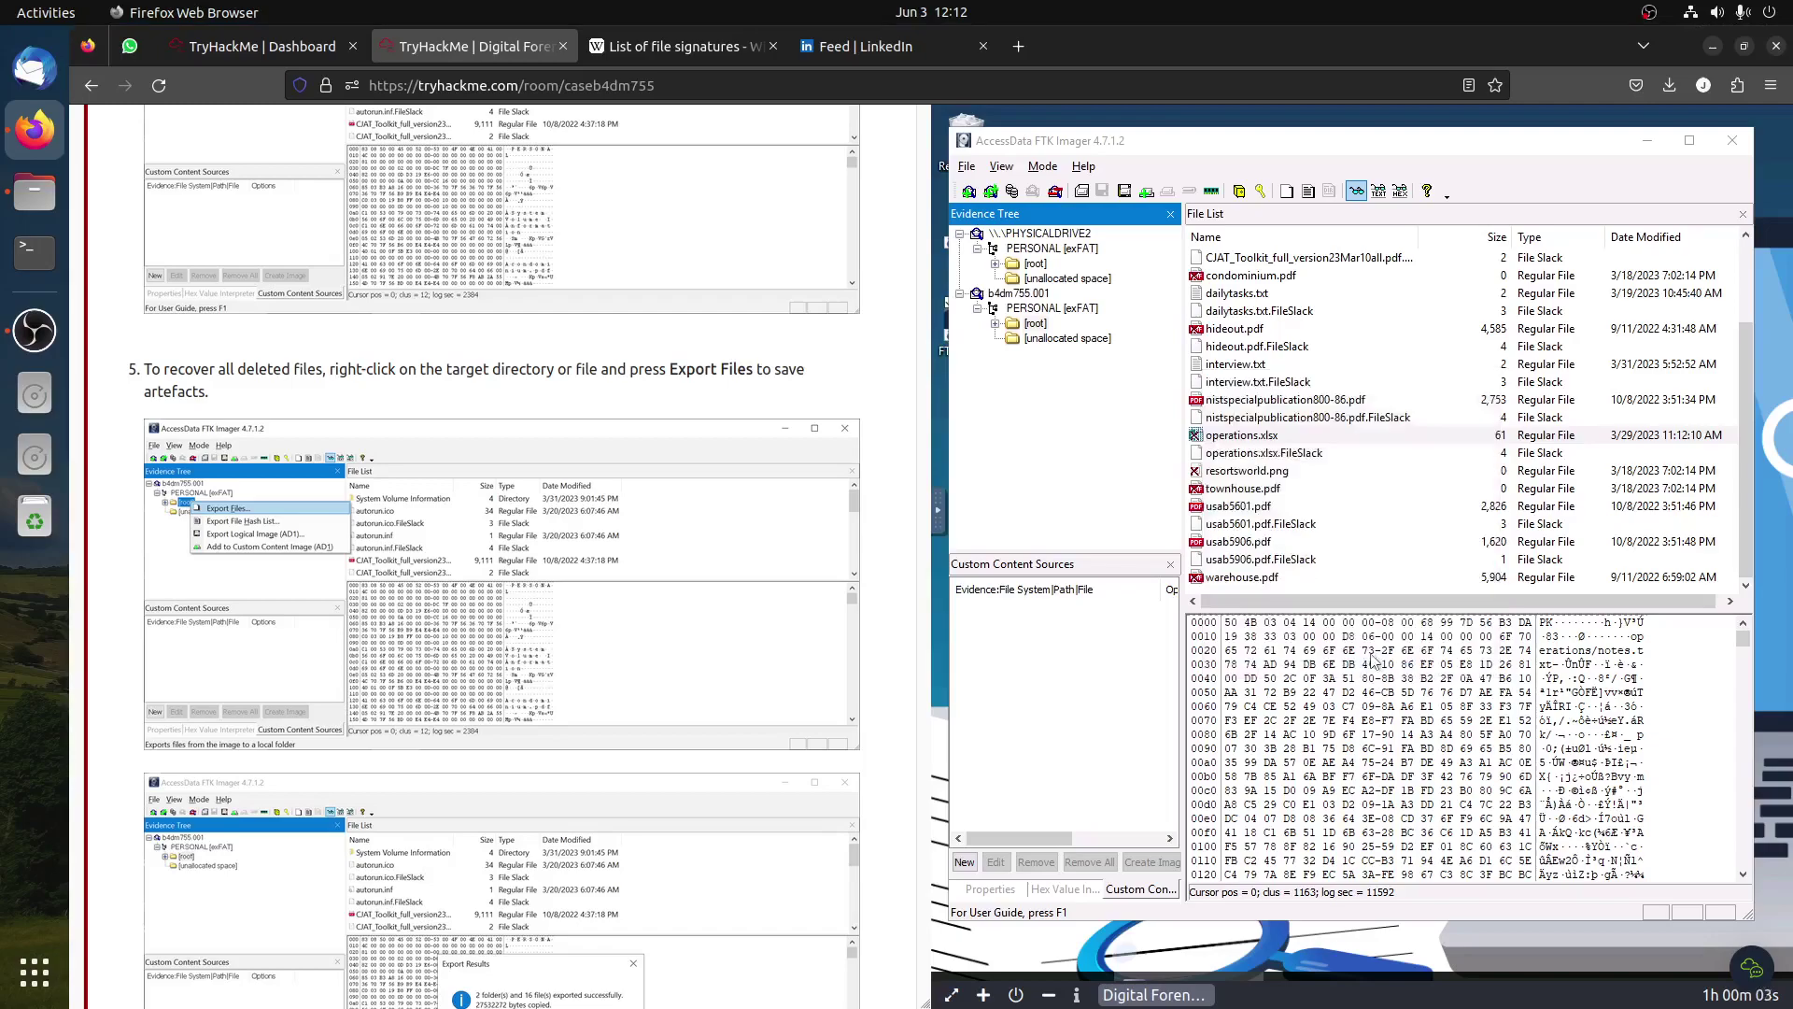
pyautogui.moveTo(1719, 491); pyautogui.dragTo(1067, 497)
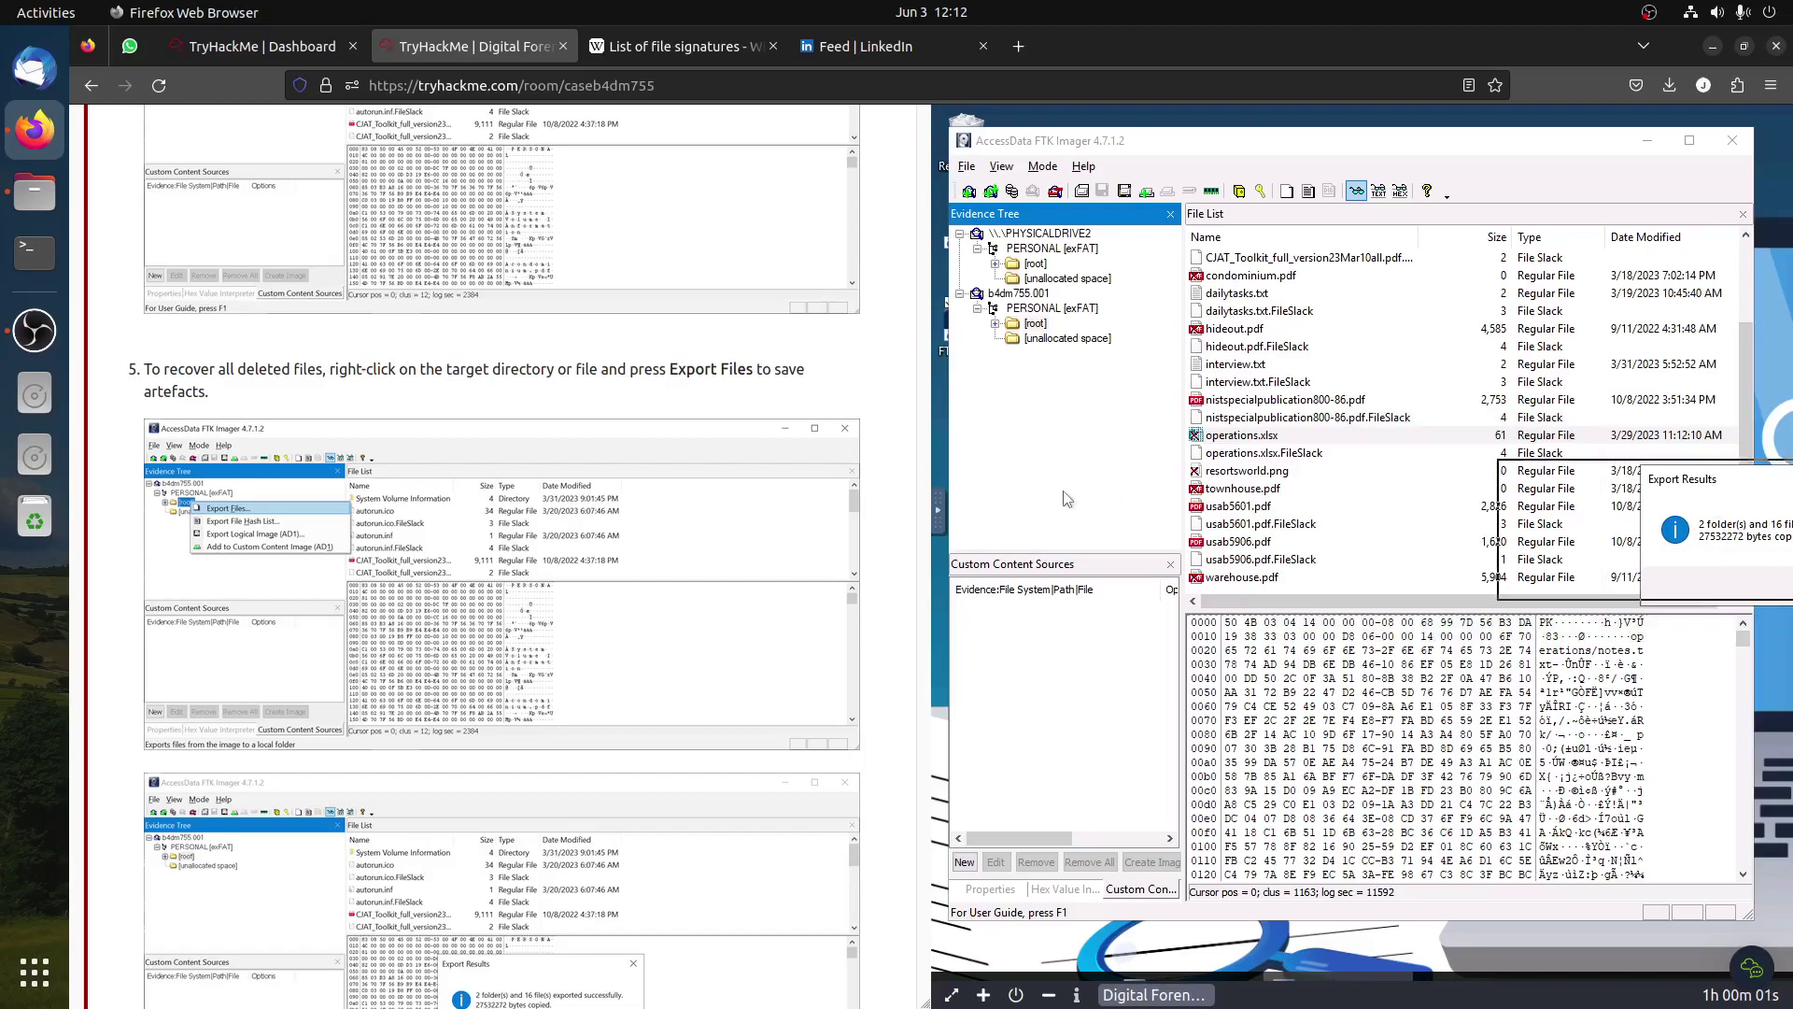
pyautogui.click(1268, 601)
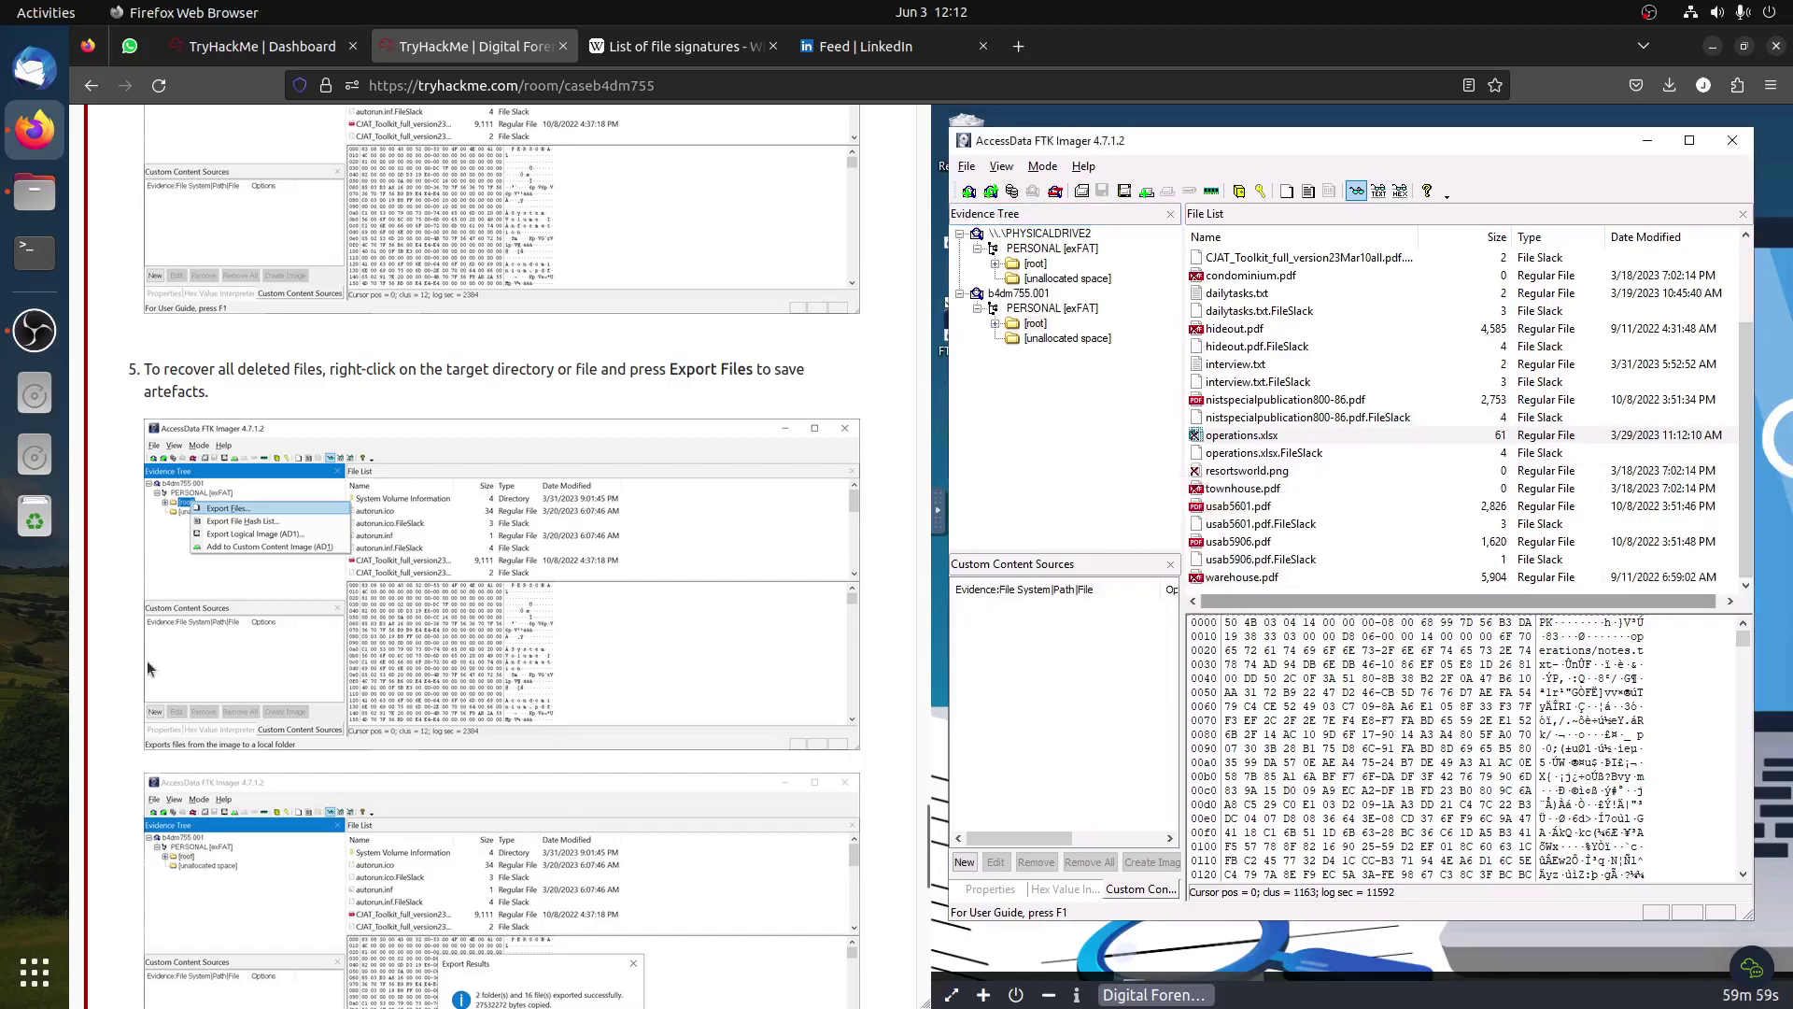
pyautogui.scroll(-5, 227, 676)
pyautogui.scroll(-5, 308, 701)
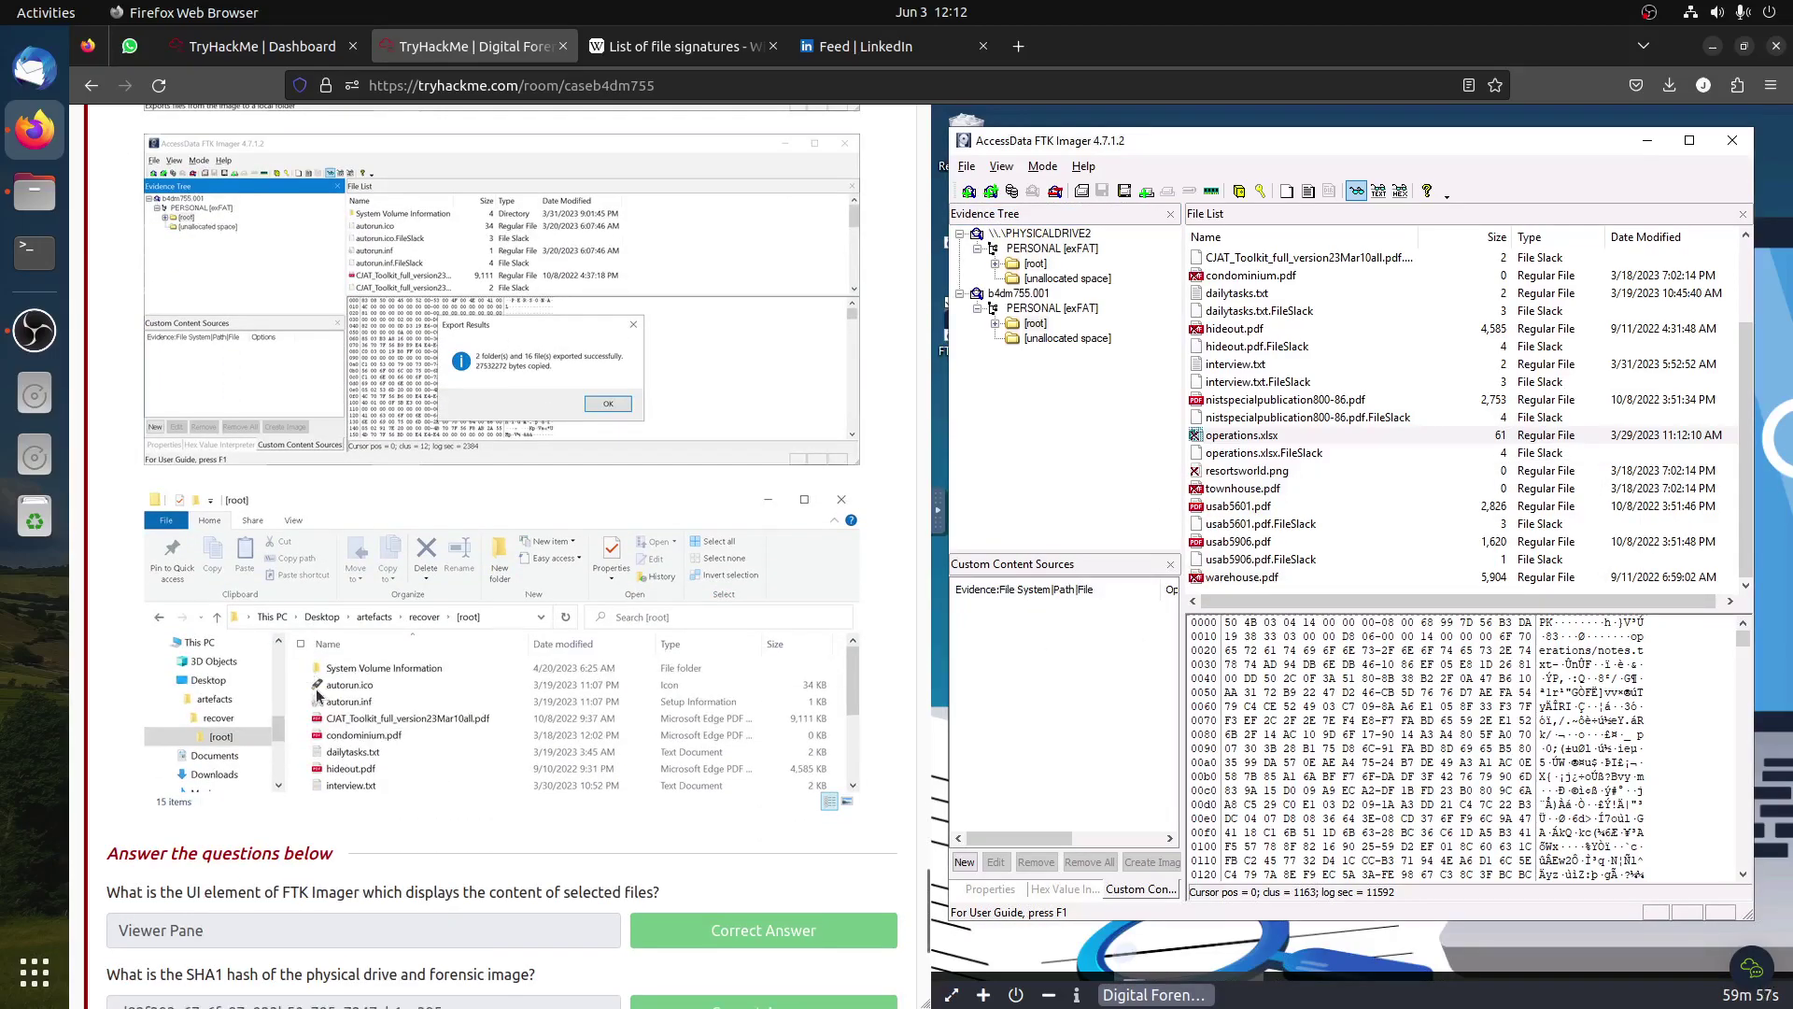
# Step: Scroll to 'Answer the questions below', then minimize and restore FTK Imager
pyautogui.scroll(-3, 329, 679)
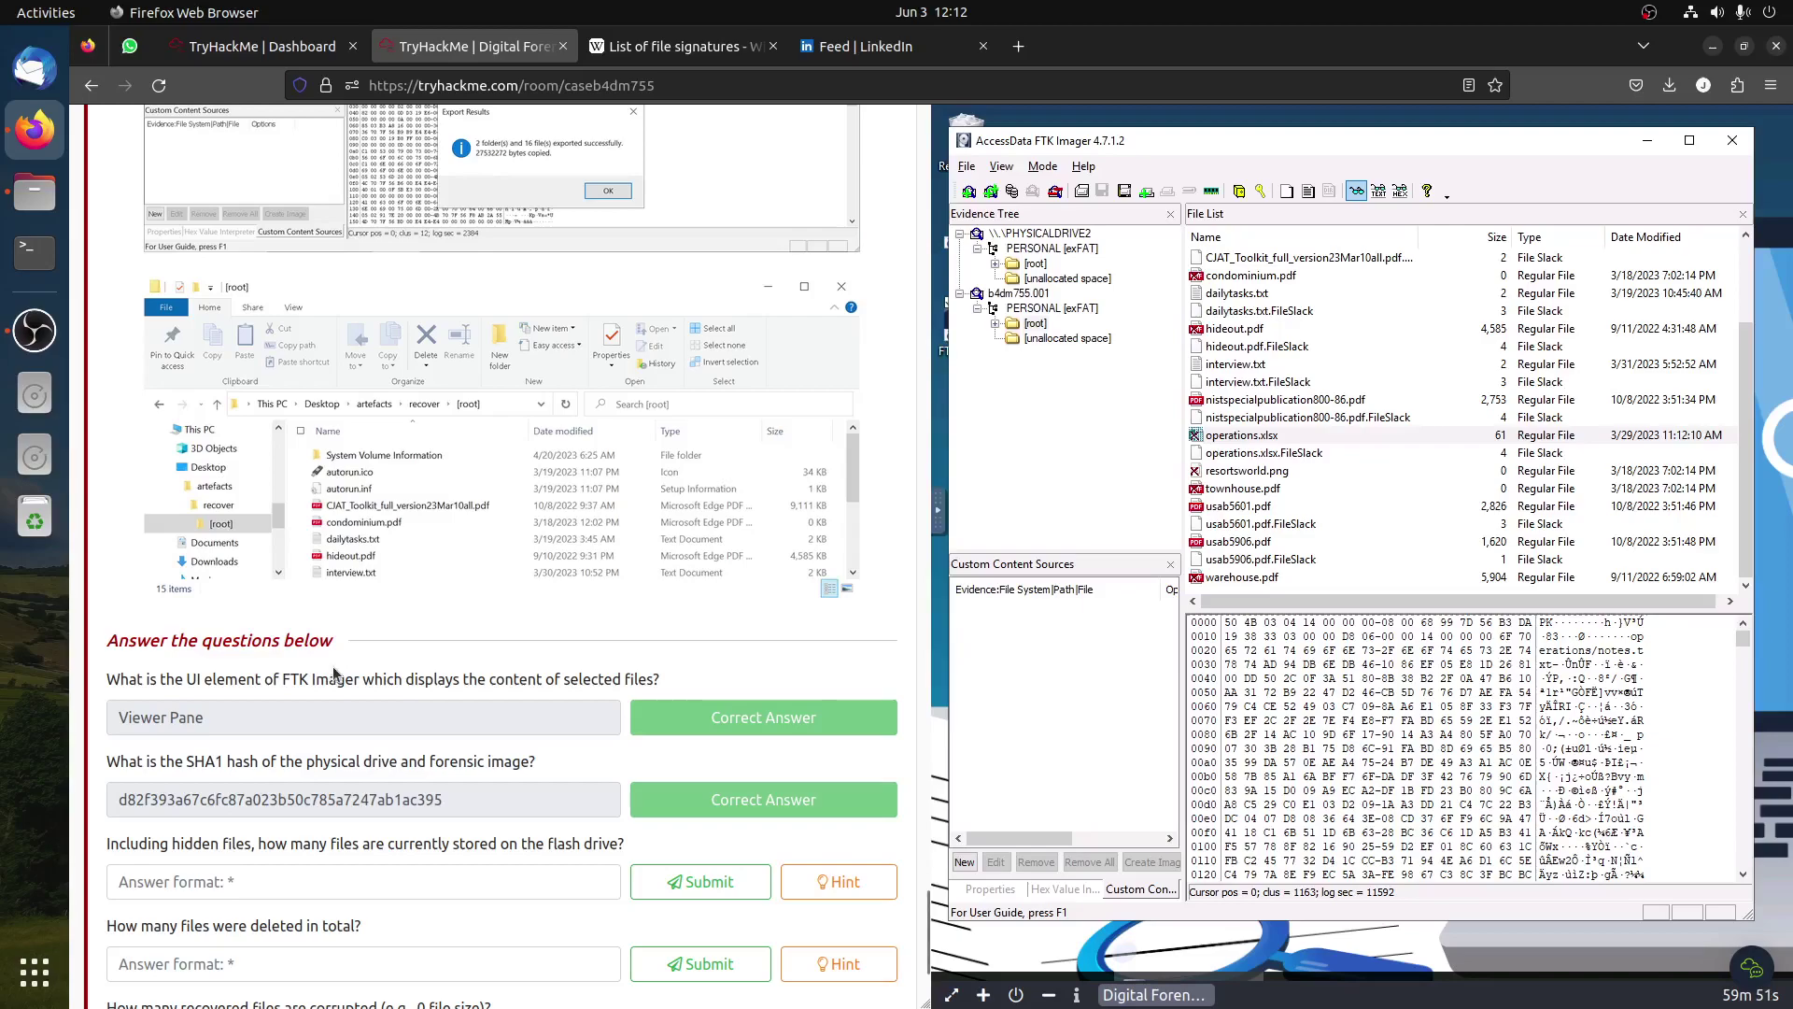
pyautogui.click(1647, 141)
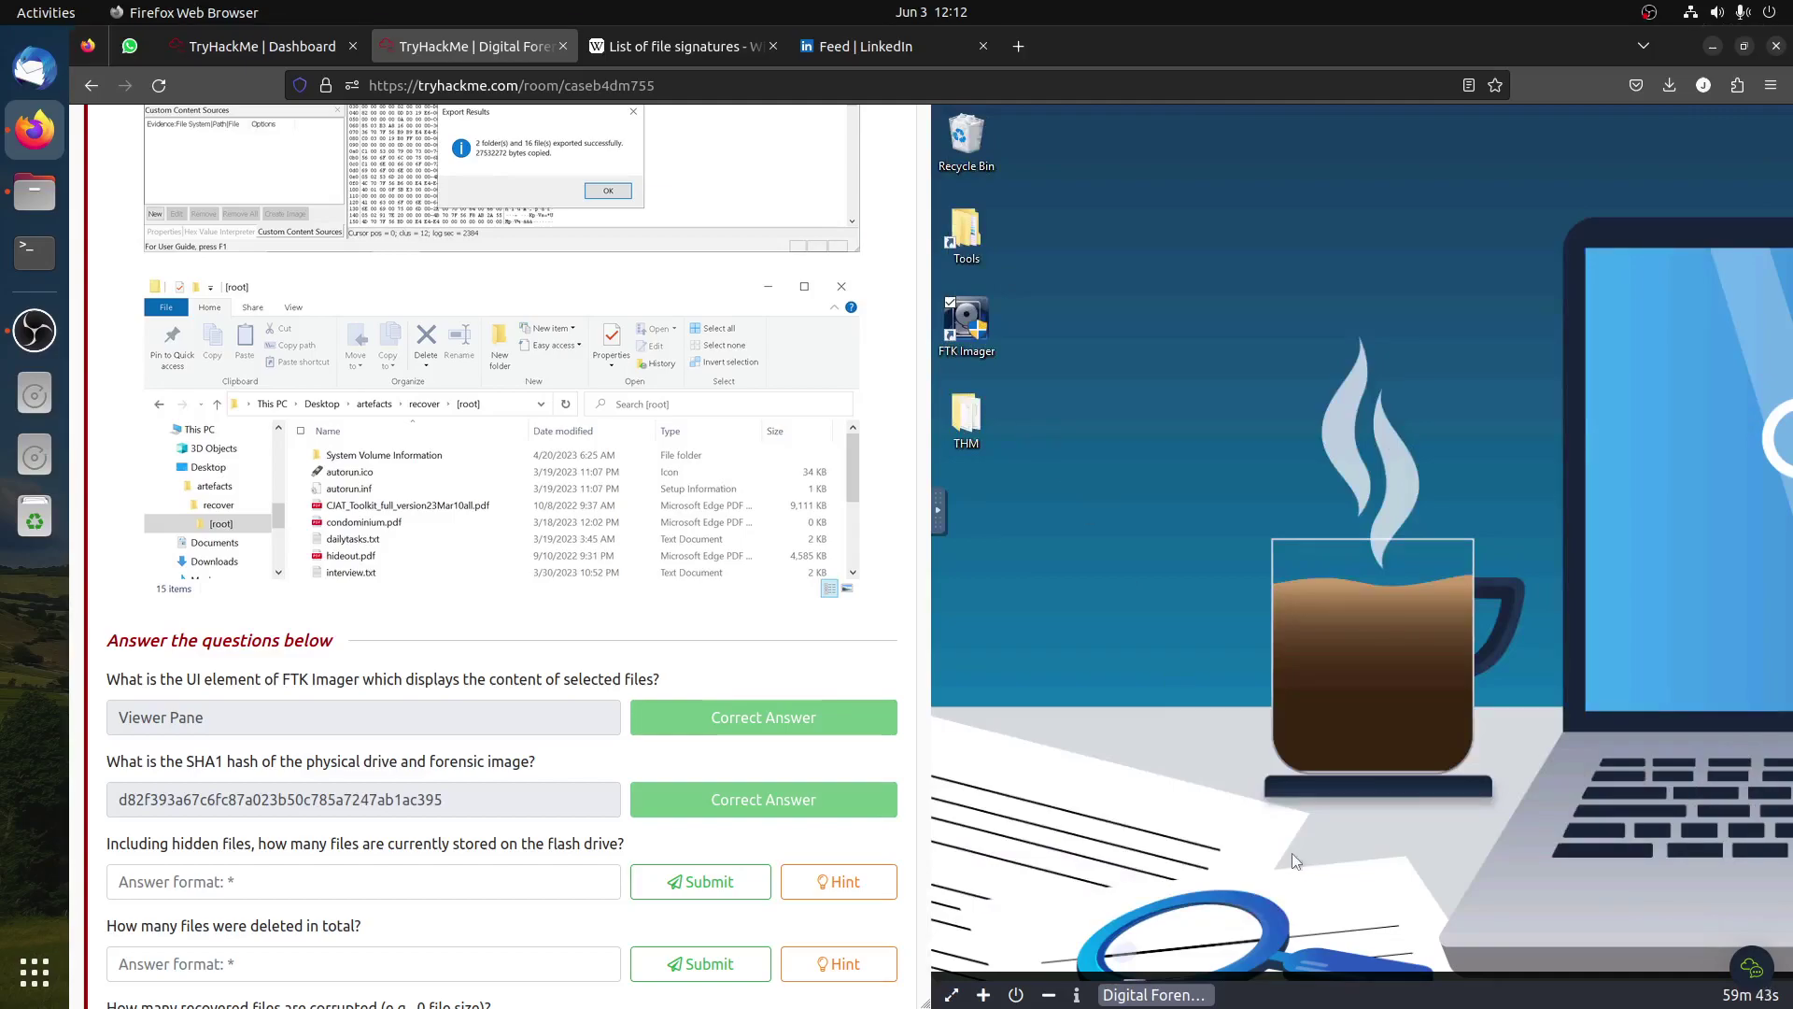
pyautogui.moveTo(1165, 999)
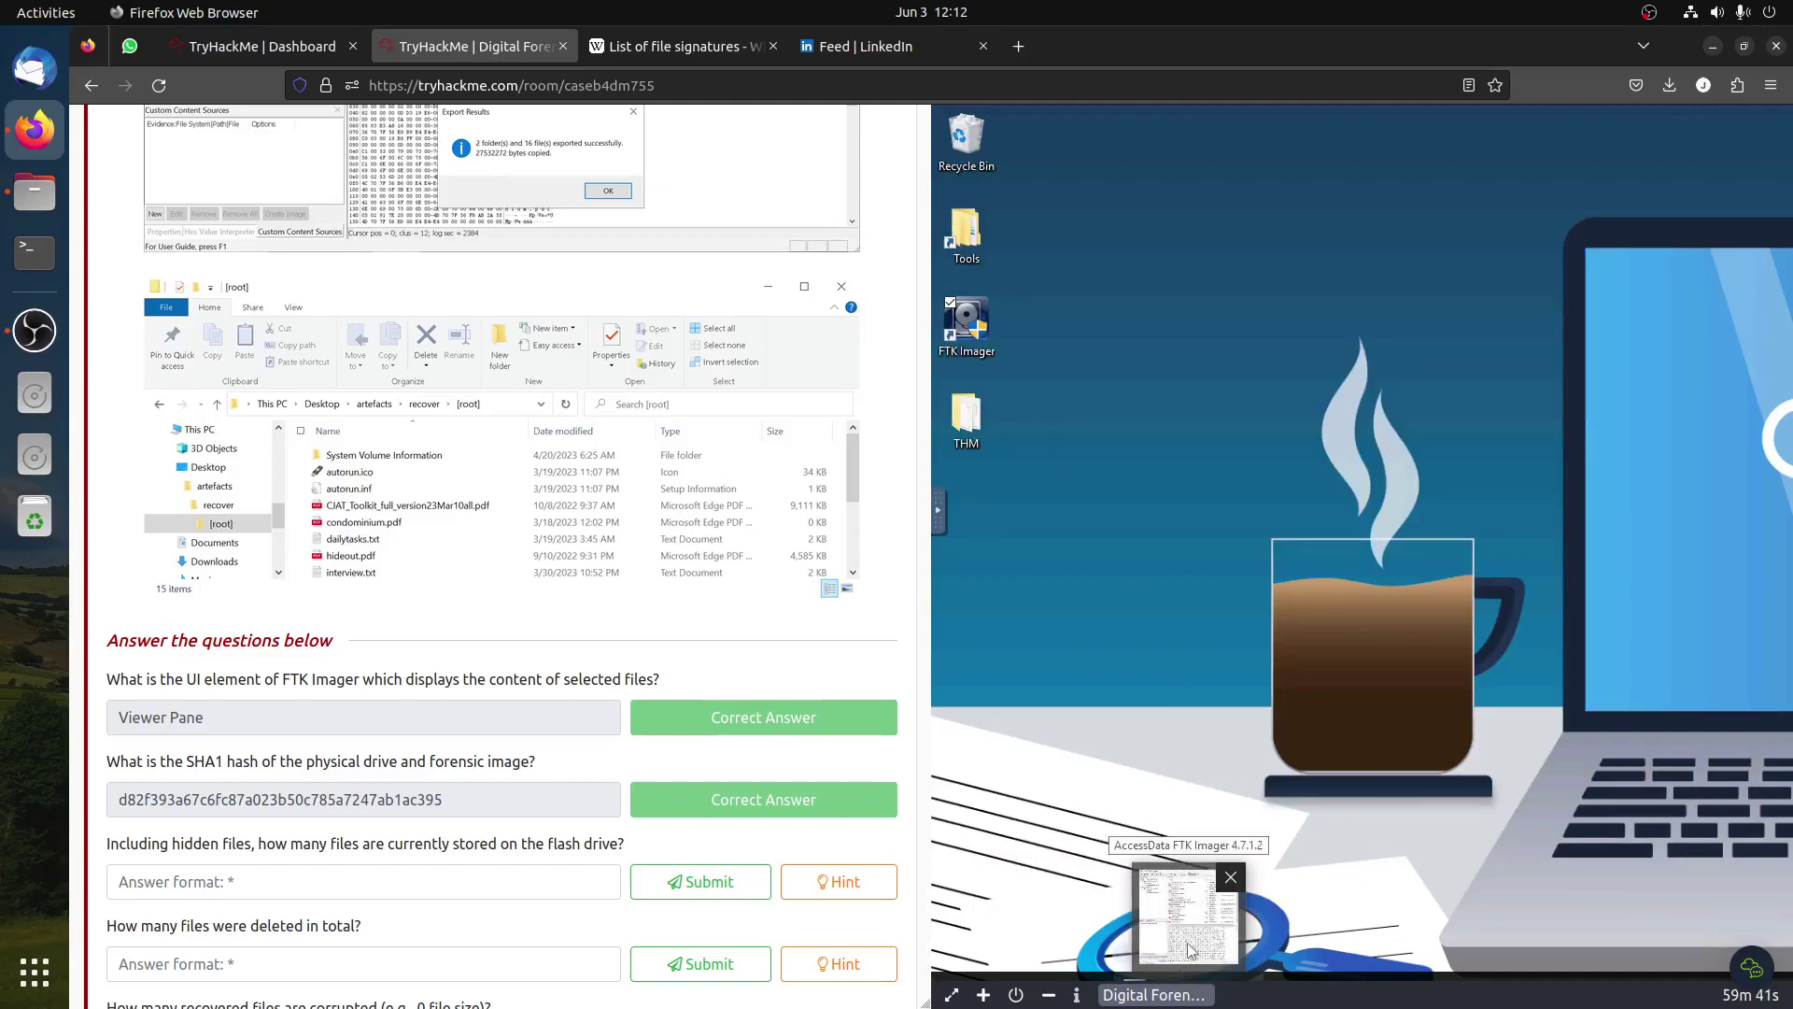
pyautogui.click(1189, 950)
# Step: Re-export [root]'s files into a new THMLAllfiles folder, dismiss the results, and minimize FTK Imager
pyautogui.click(1034, 324)
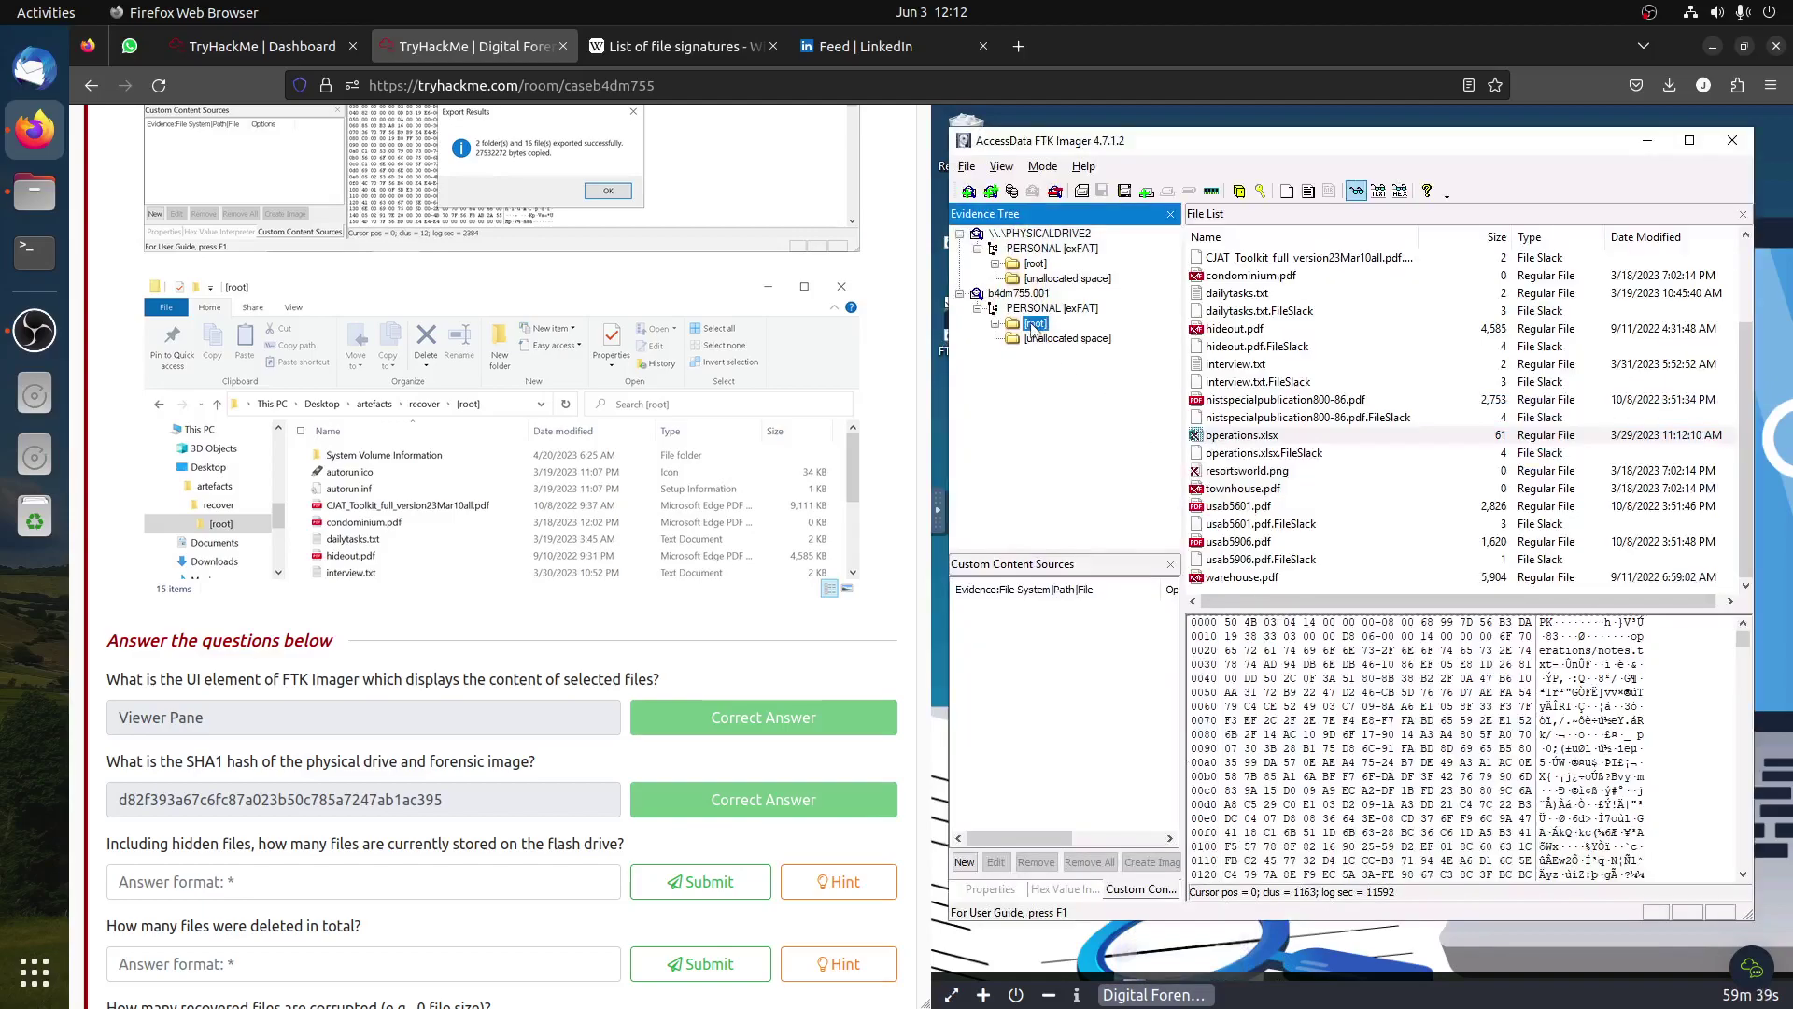
pyautogui.rightClick(1034, 327)
pyautogui.click(1083, 343)
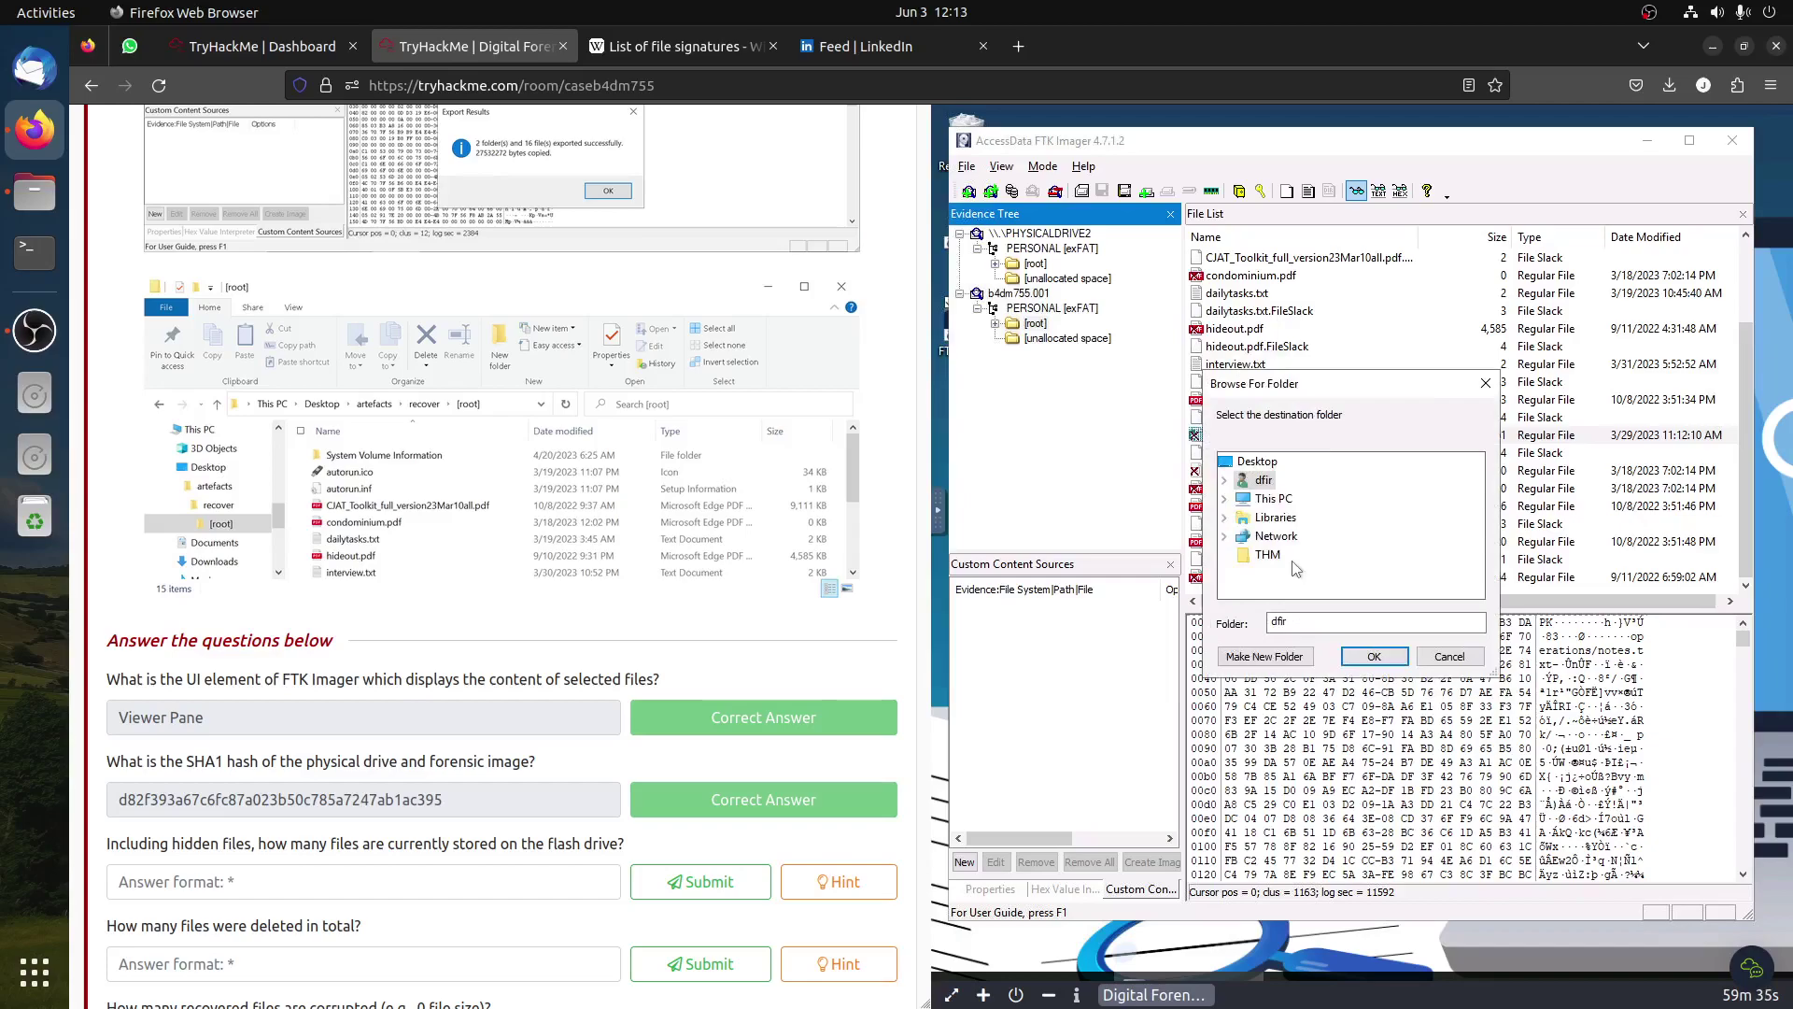
pyautogui.click(1262, 658)
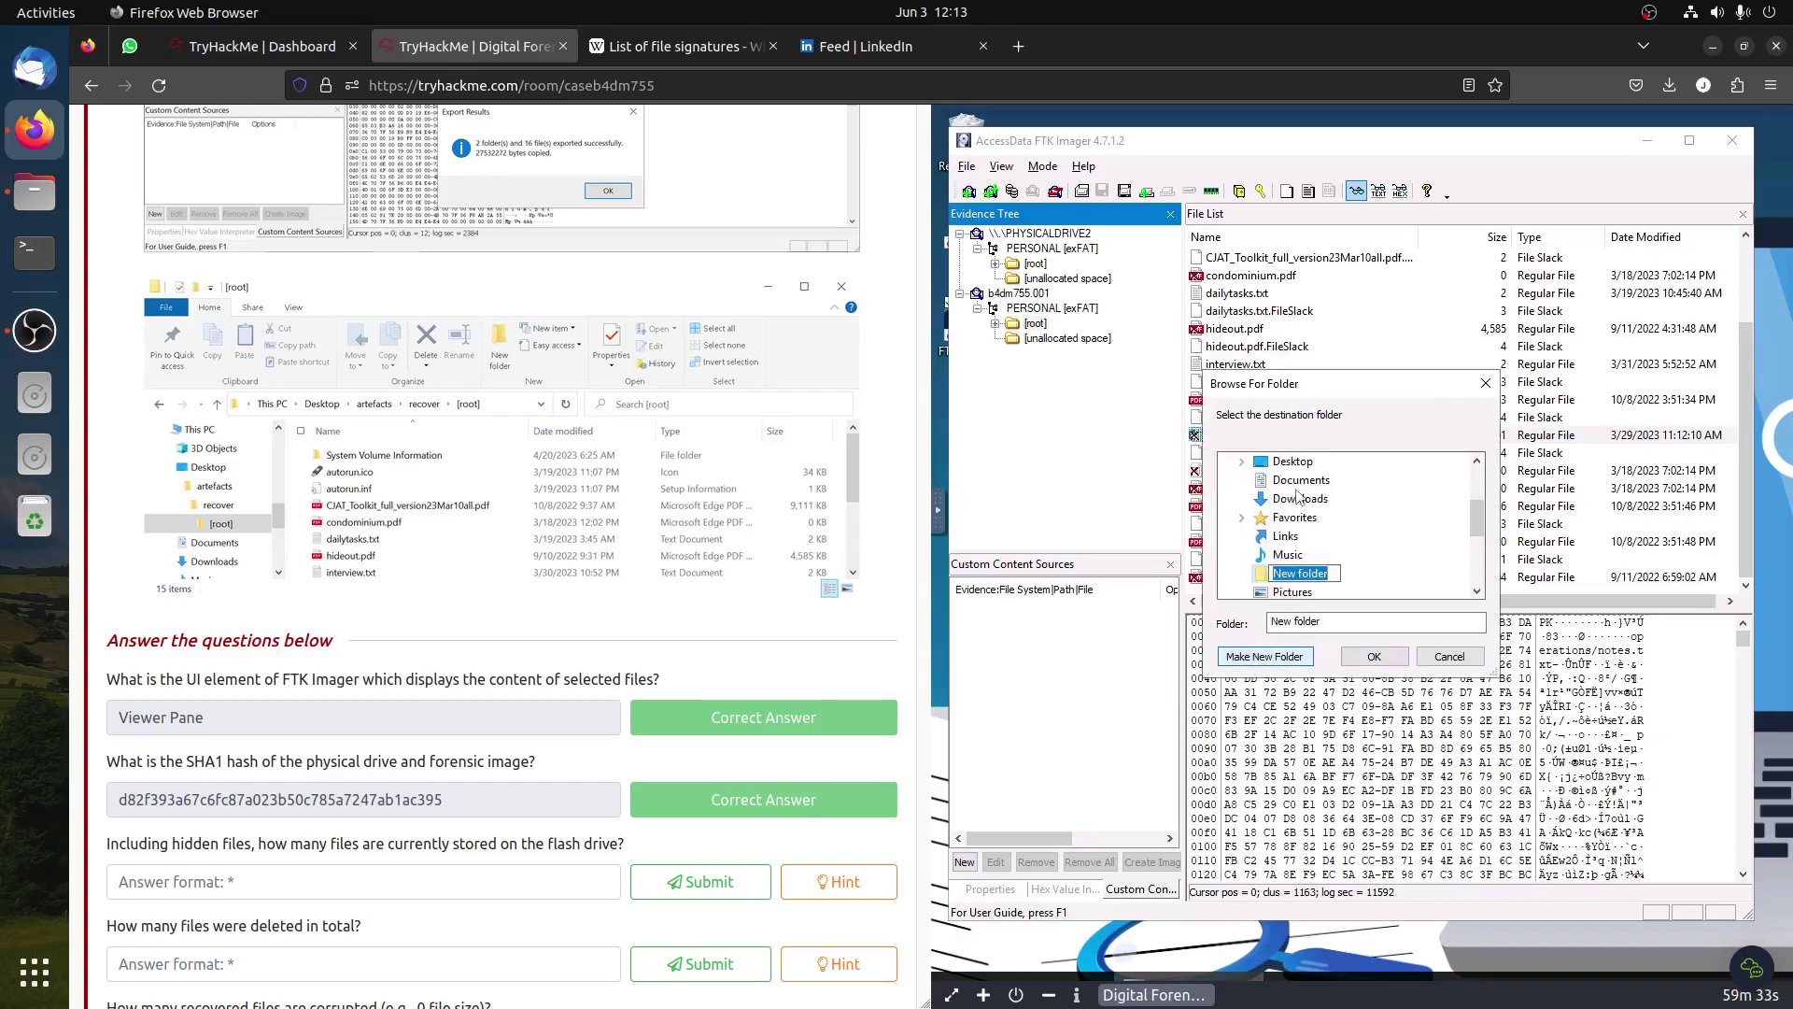
pyautogui.click(1317, 573)
pyautogui.hotkey('ctrl', 'a')
pyautogui.write('THMLHfiles')
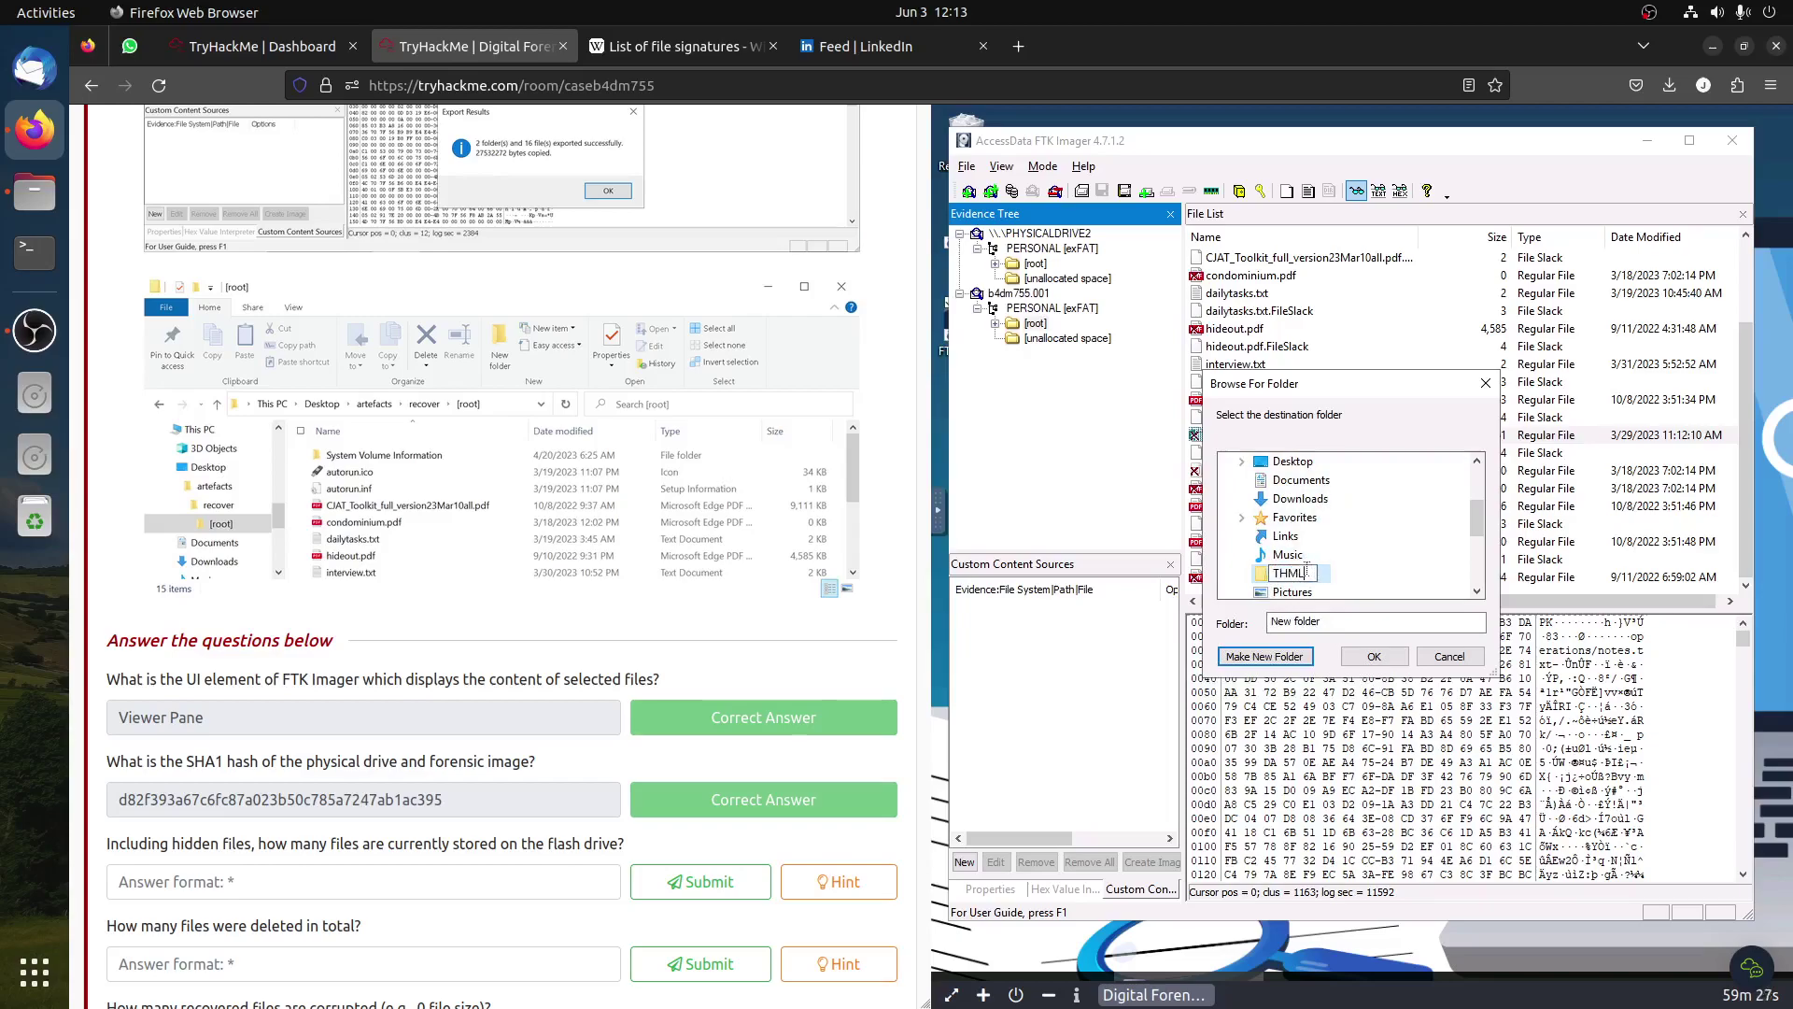
pyautogui.press('Return')
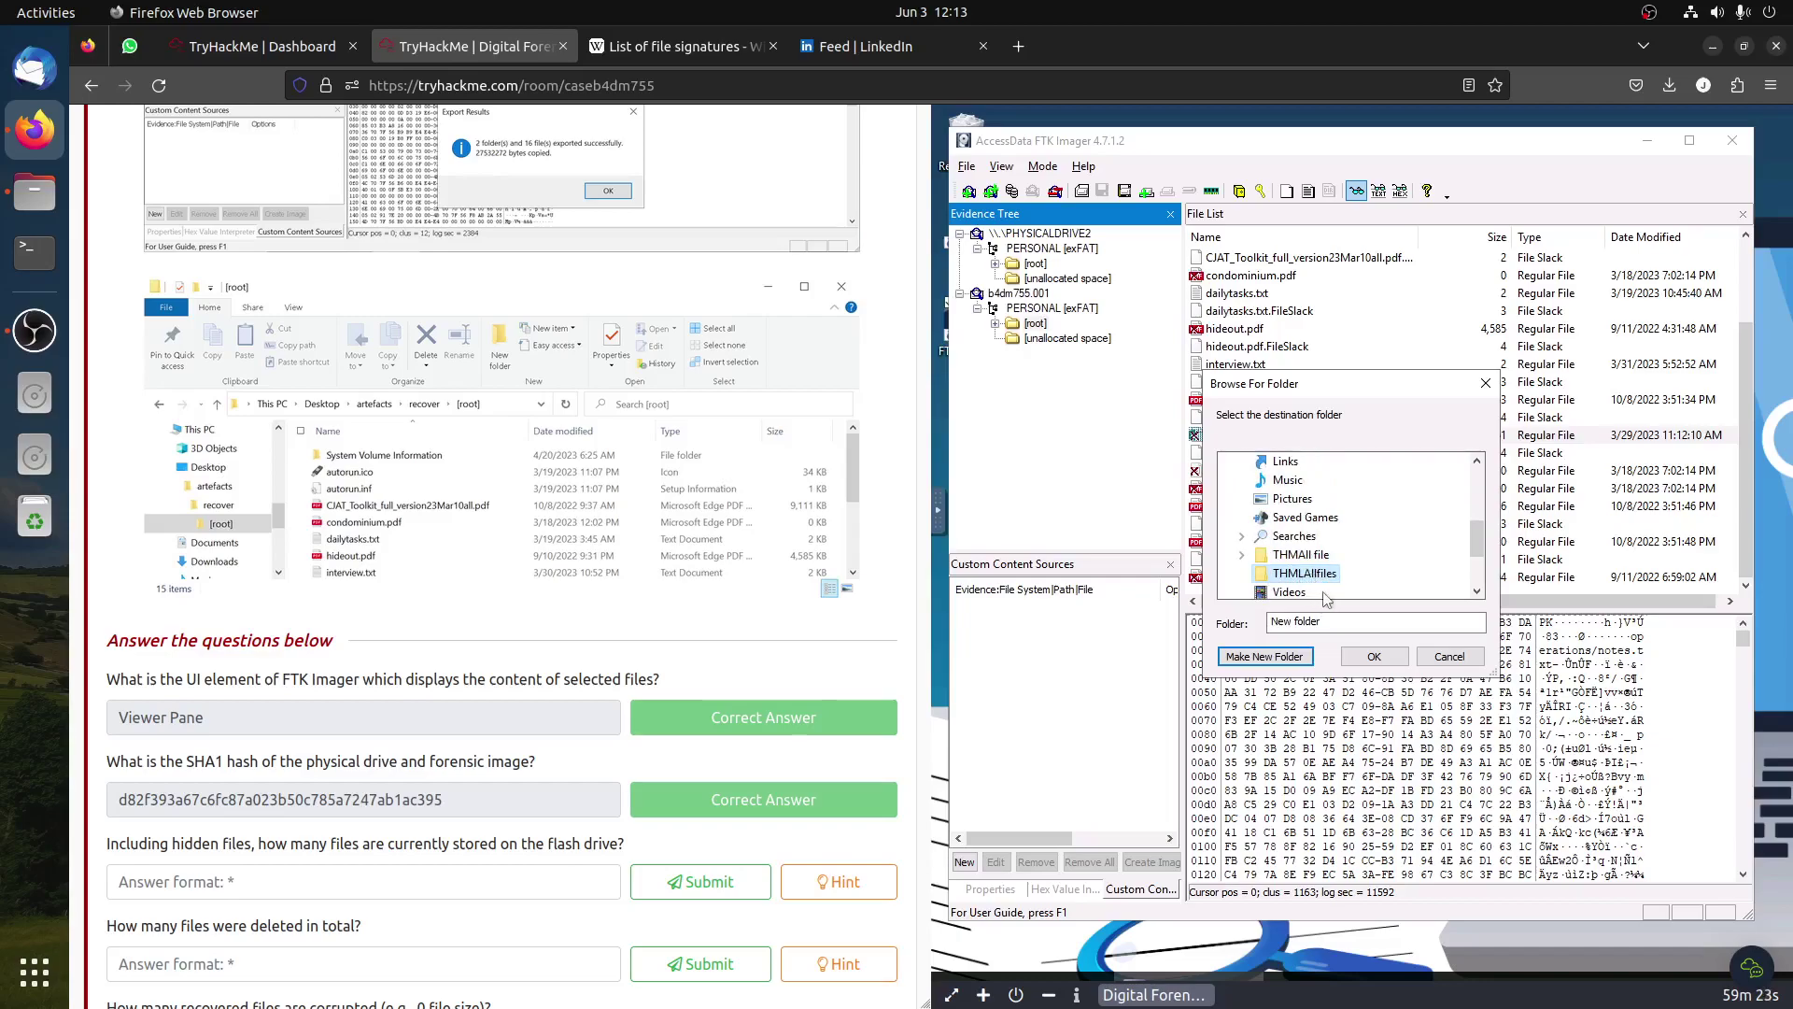
pyautogui.click(1369, 658)
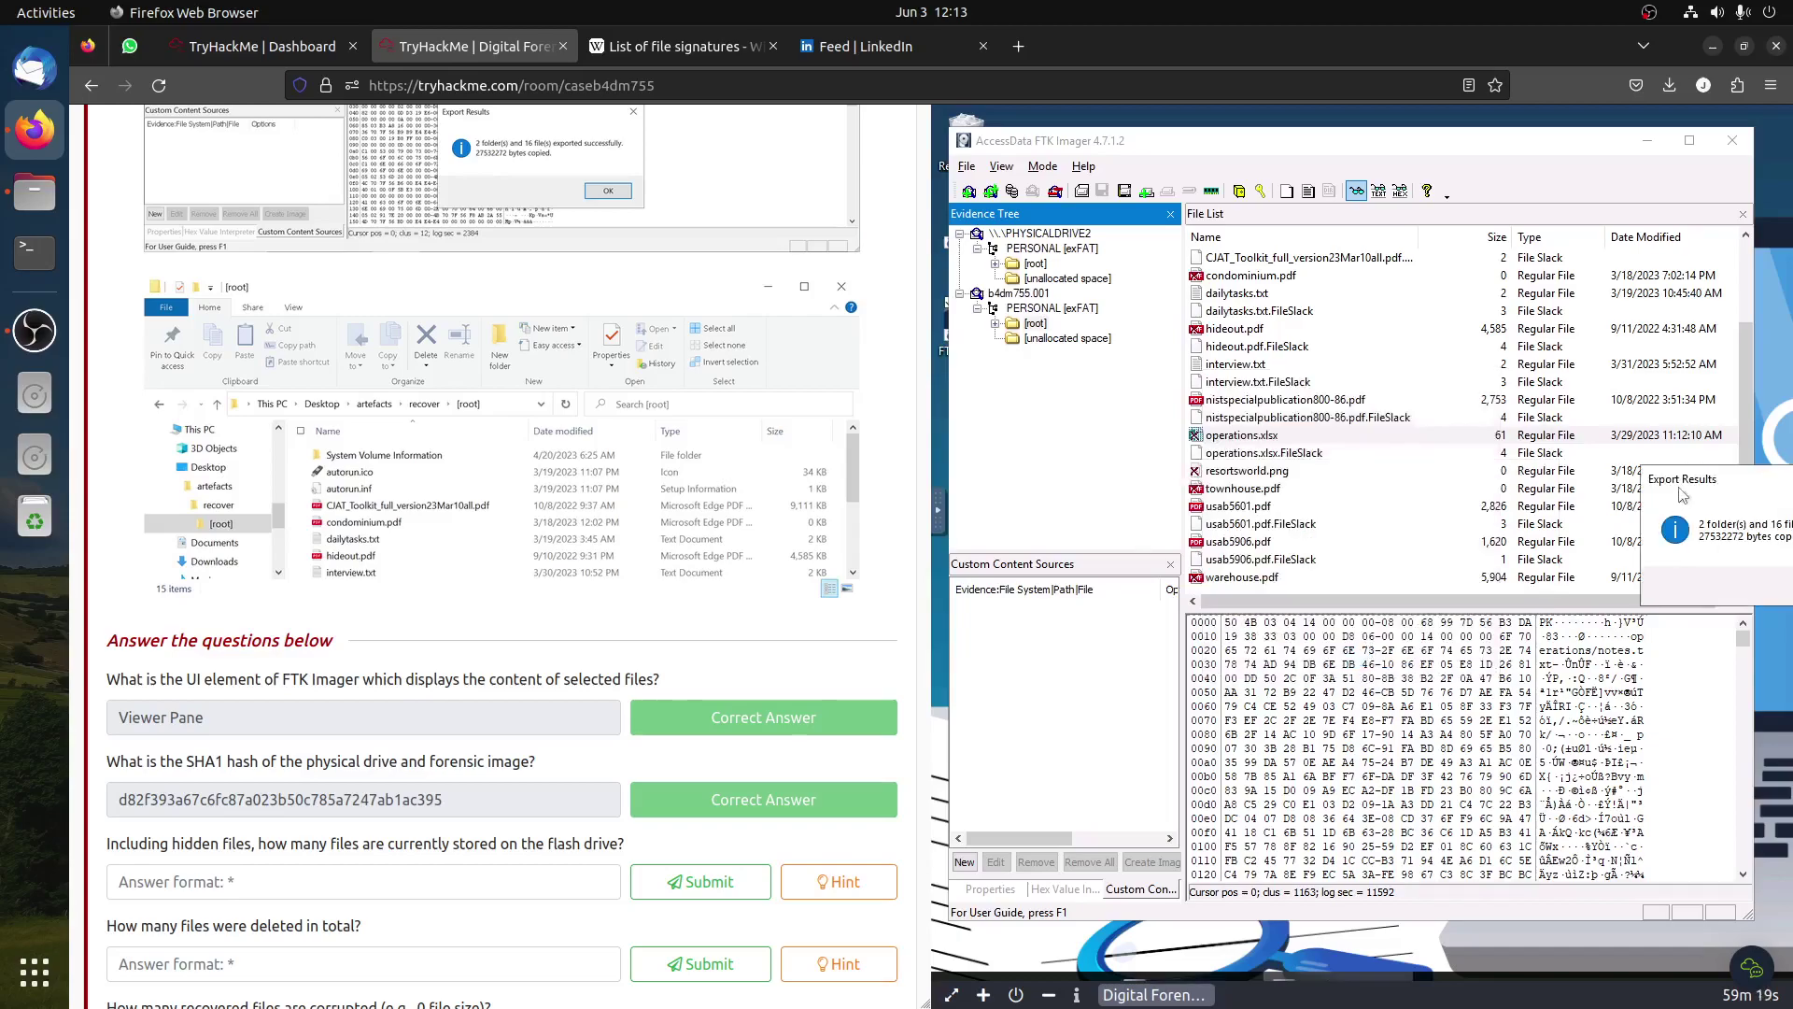
pyautogui.moveTo(1682, 479); pyautogui.dragTo(1298, 480)
pyautogui.click(1501, 606)
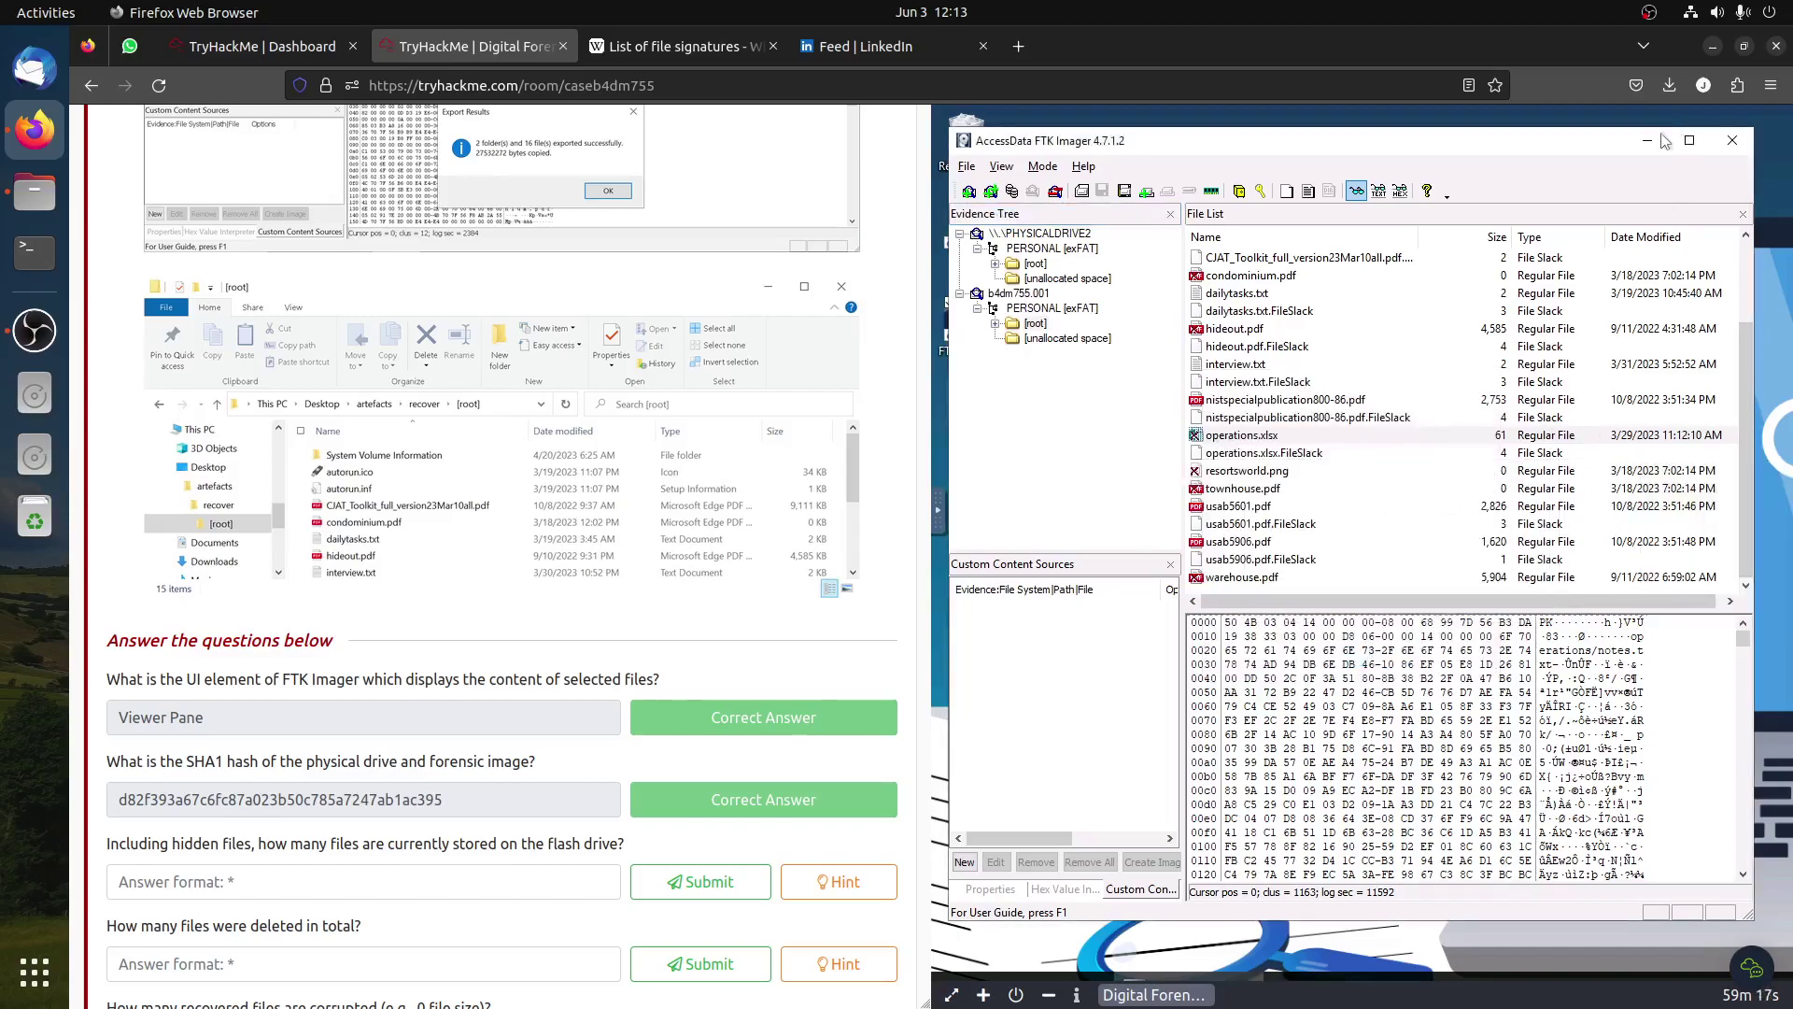
pyautogui.click(1647, 140)
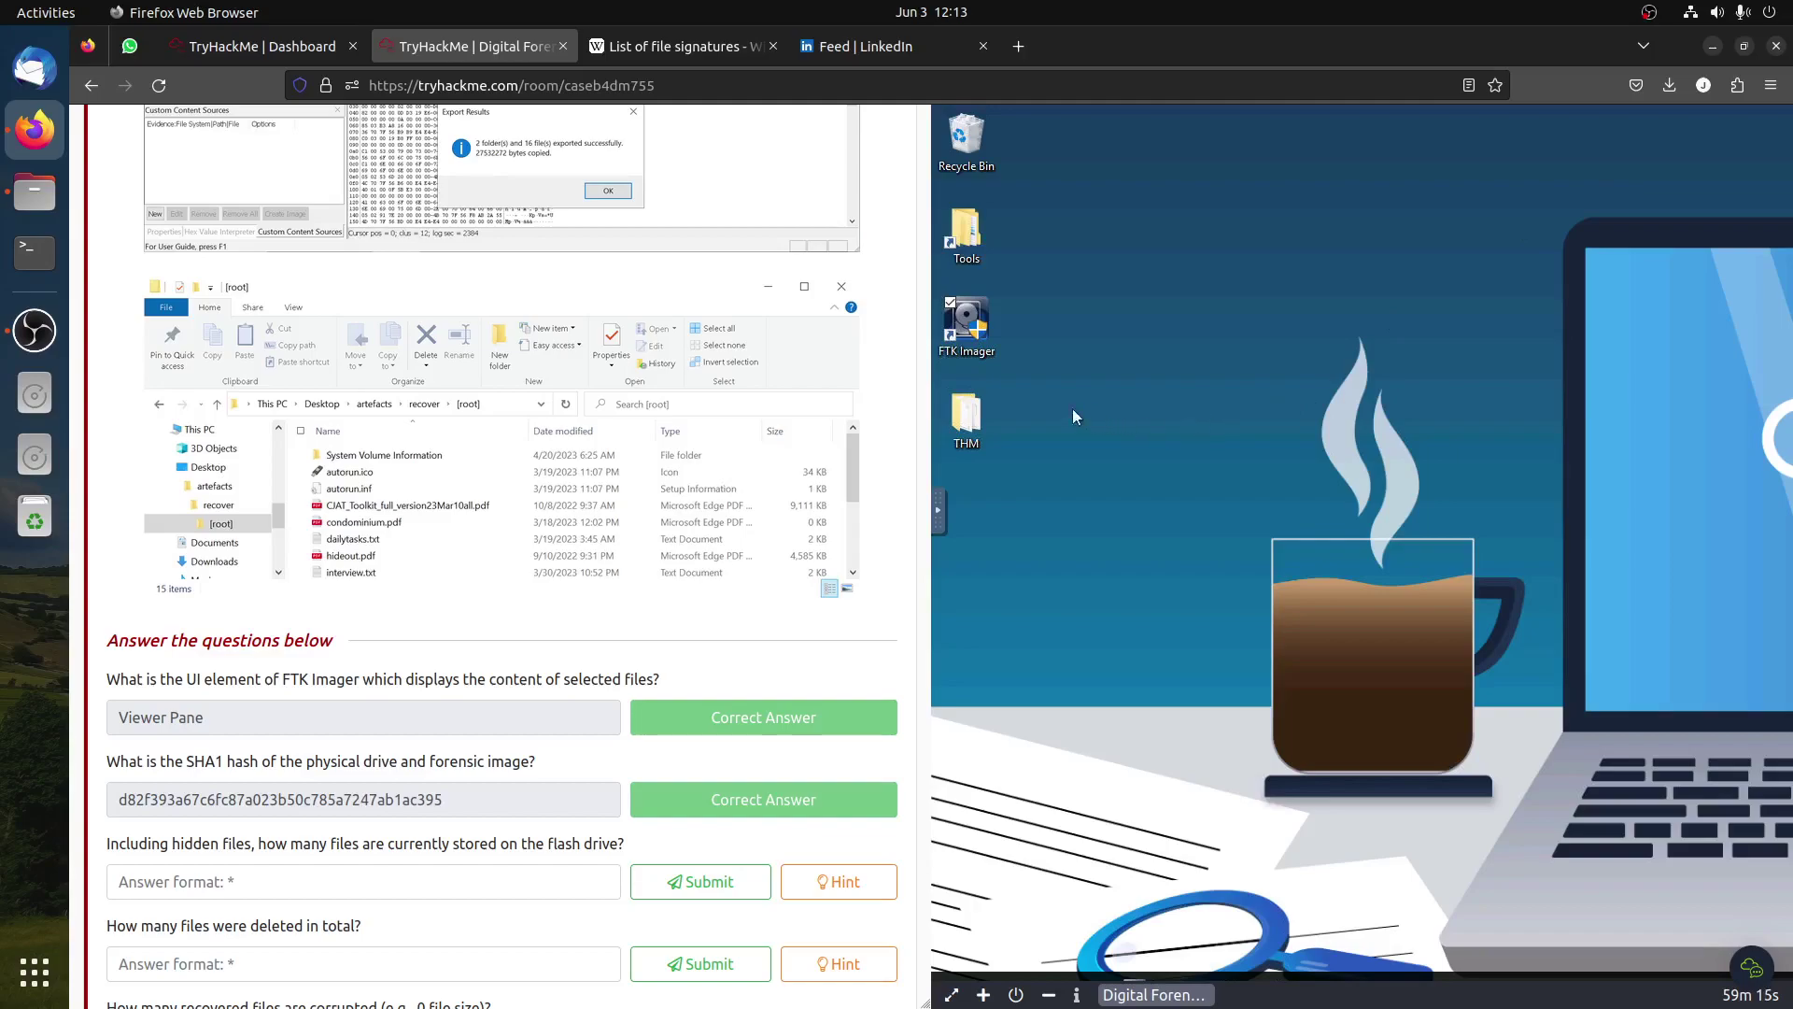
# Step: Select the THM desktop folder, reload the remote machine's display, and restore the FTK Imager window
pyautogui.click(966, 425)
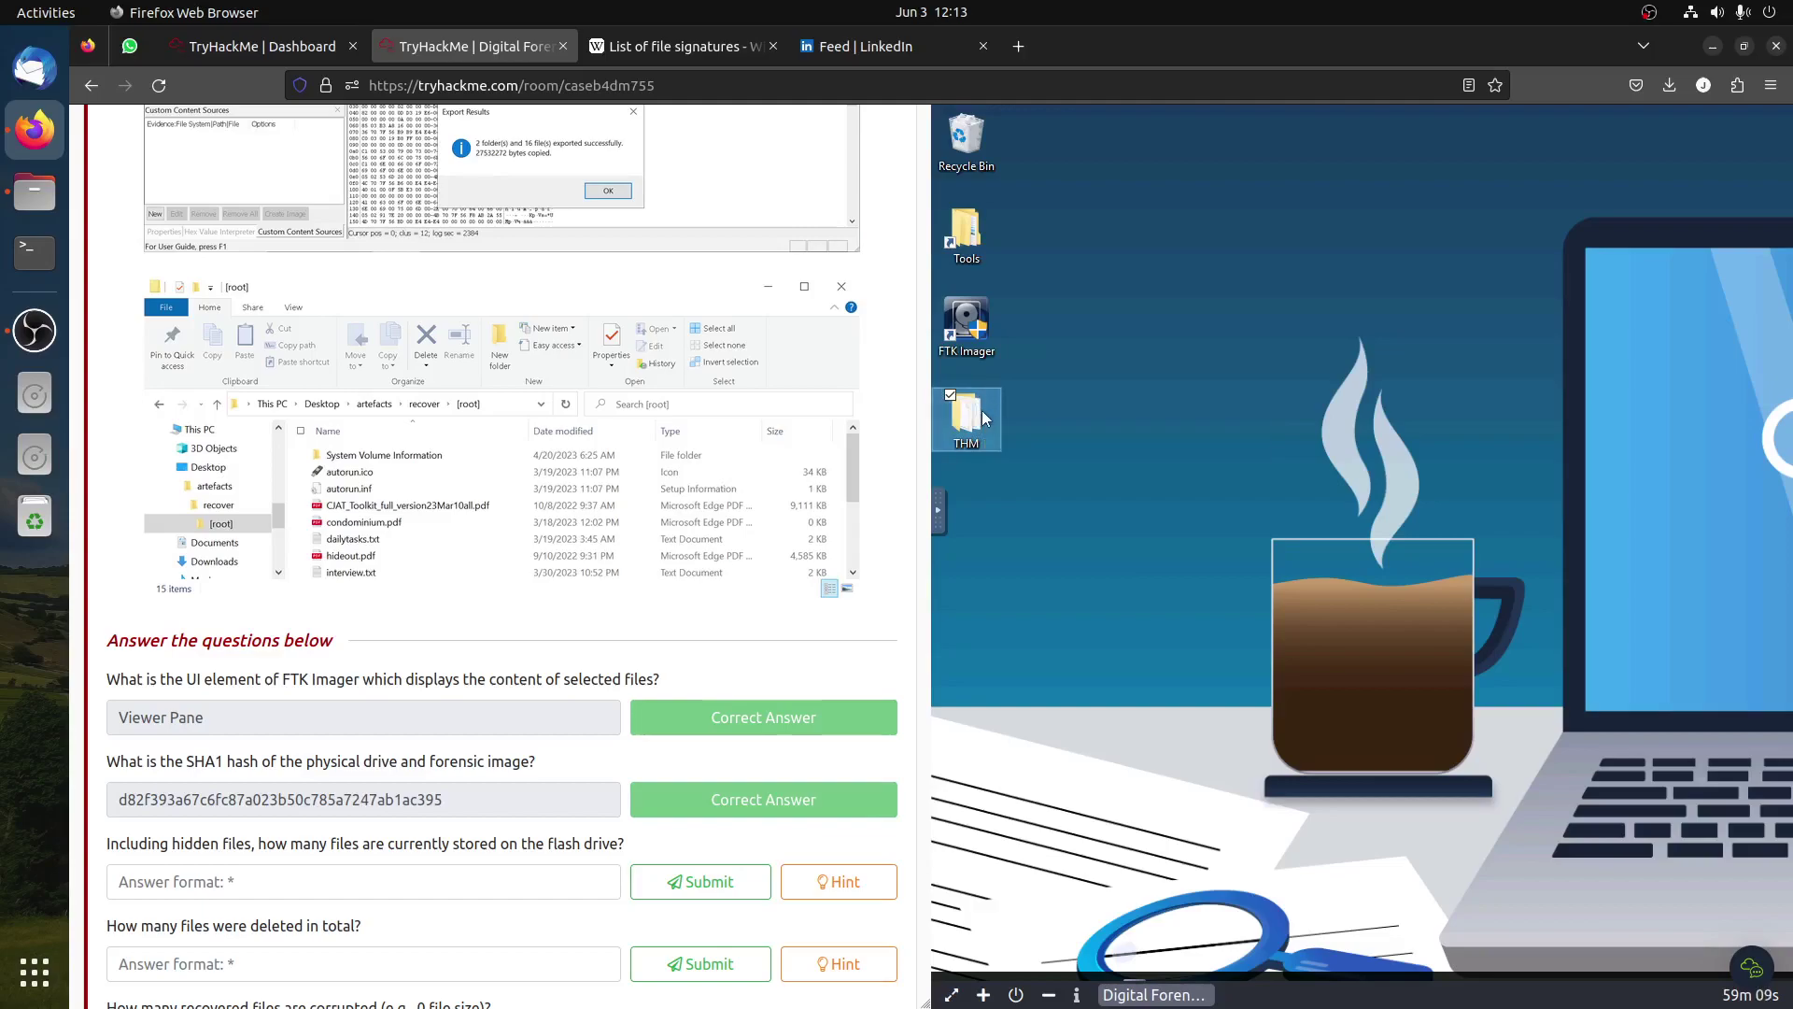
pyautogui.click(1068, 506)
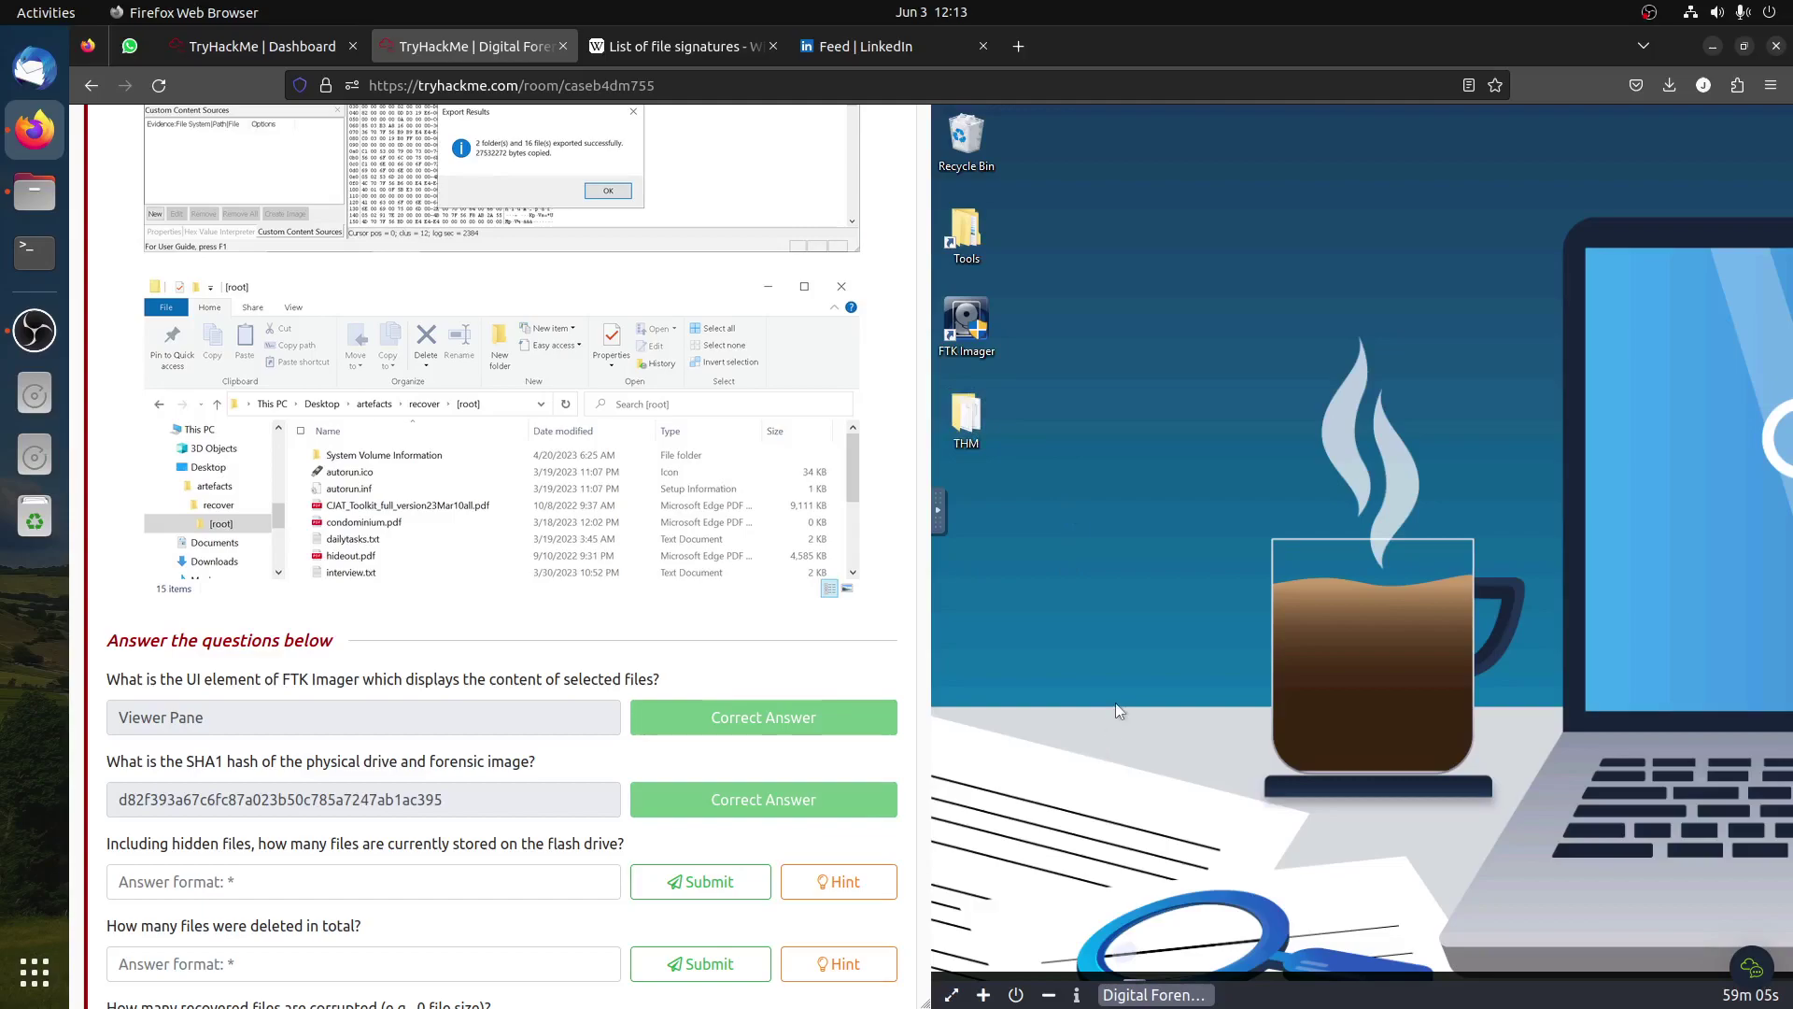
pyautogui.click(960, 411)
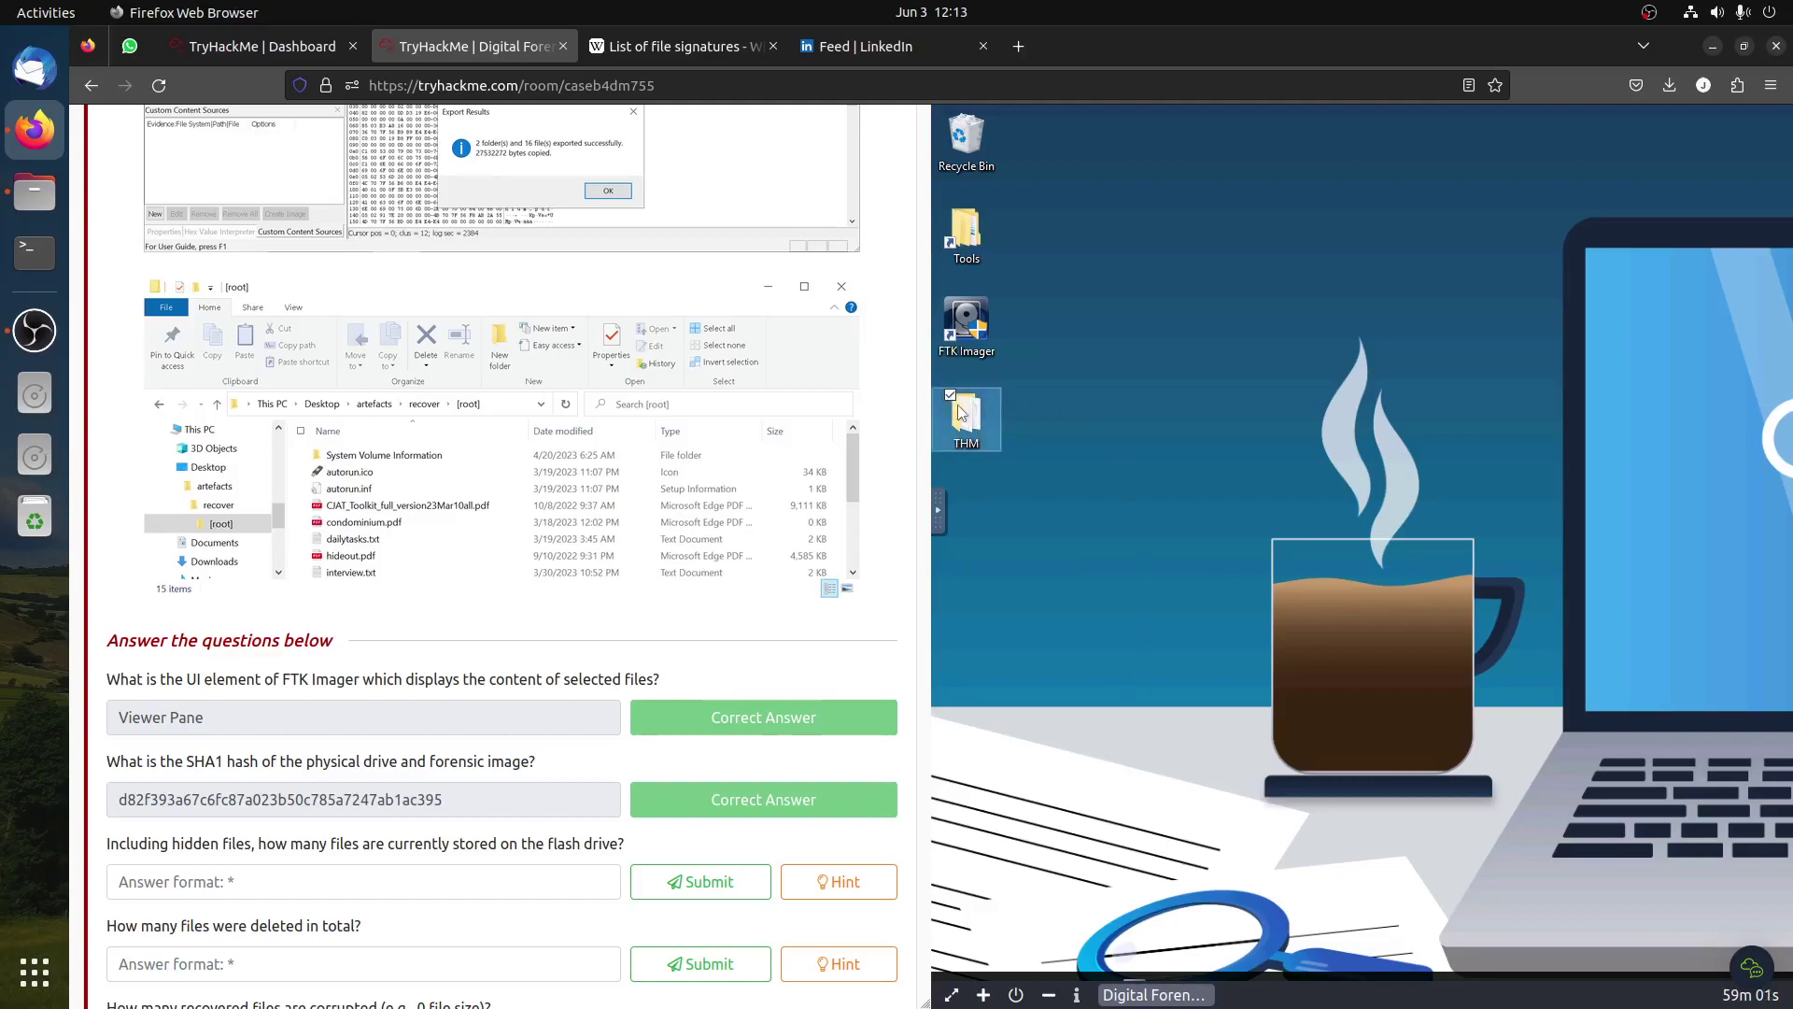
pyautogui.click(1164, 998)
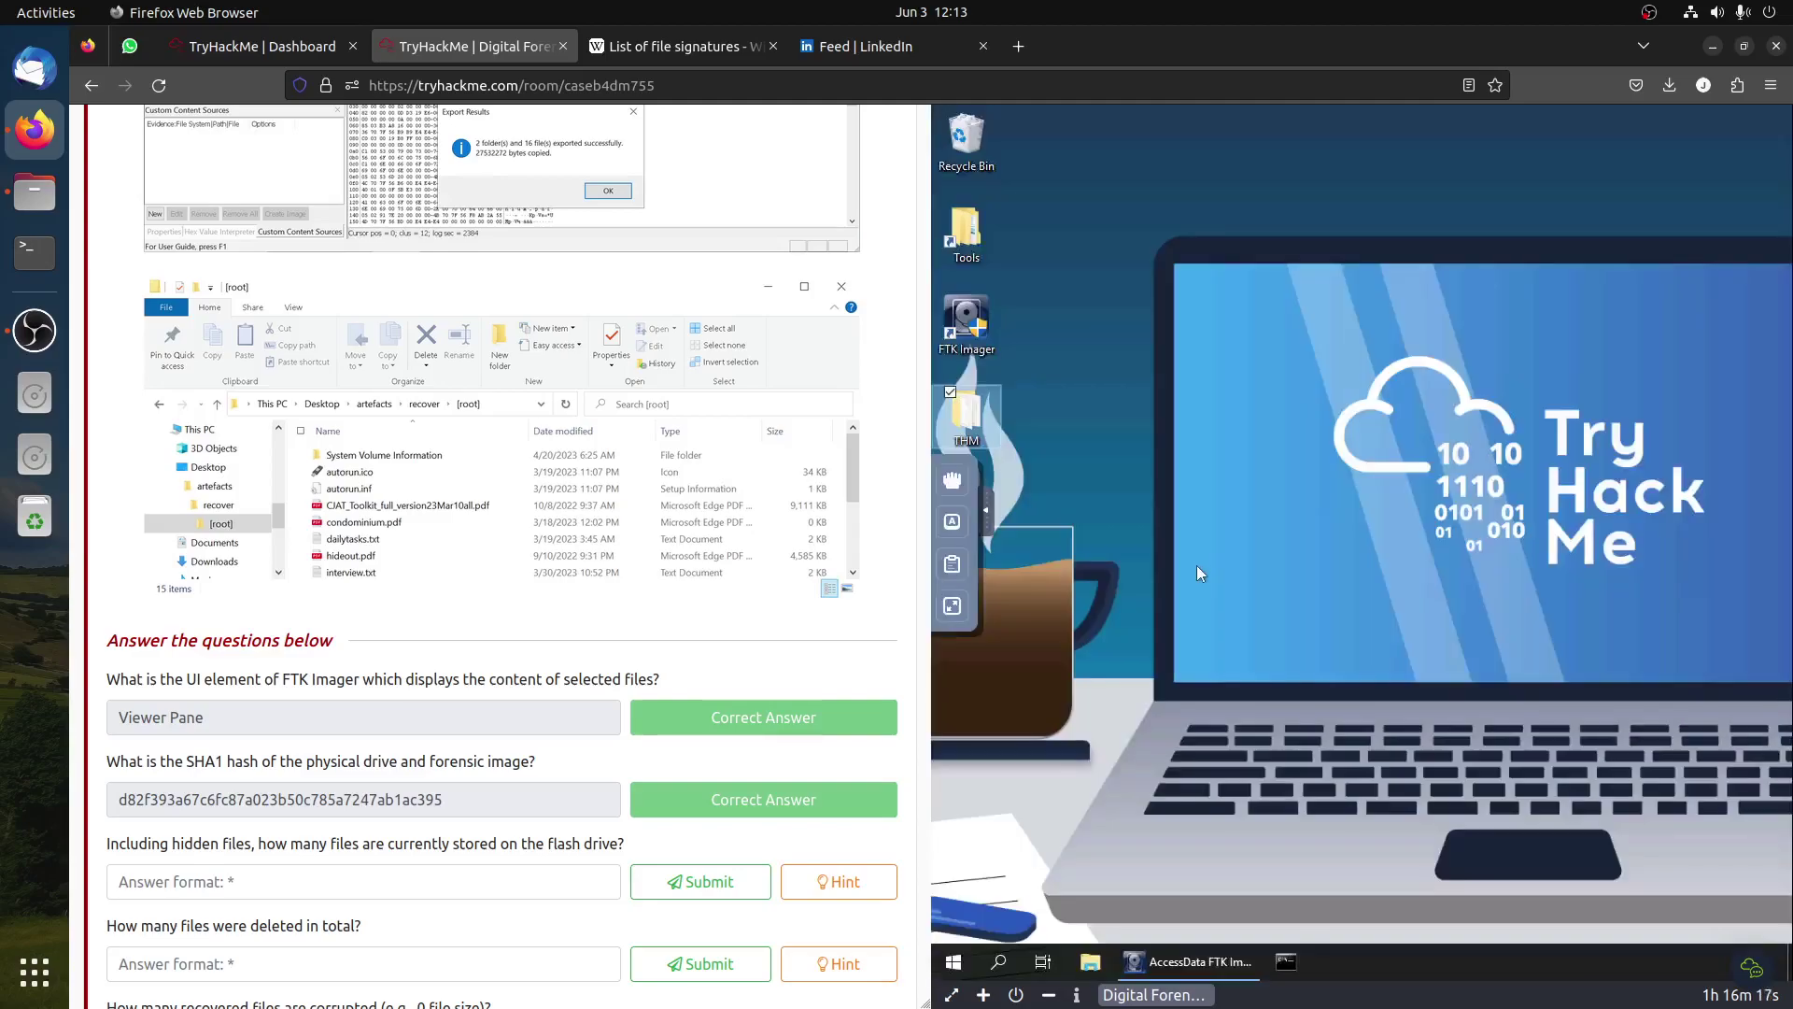
pyautogui.click(1179, 967)
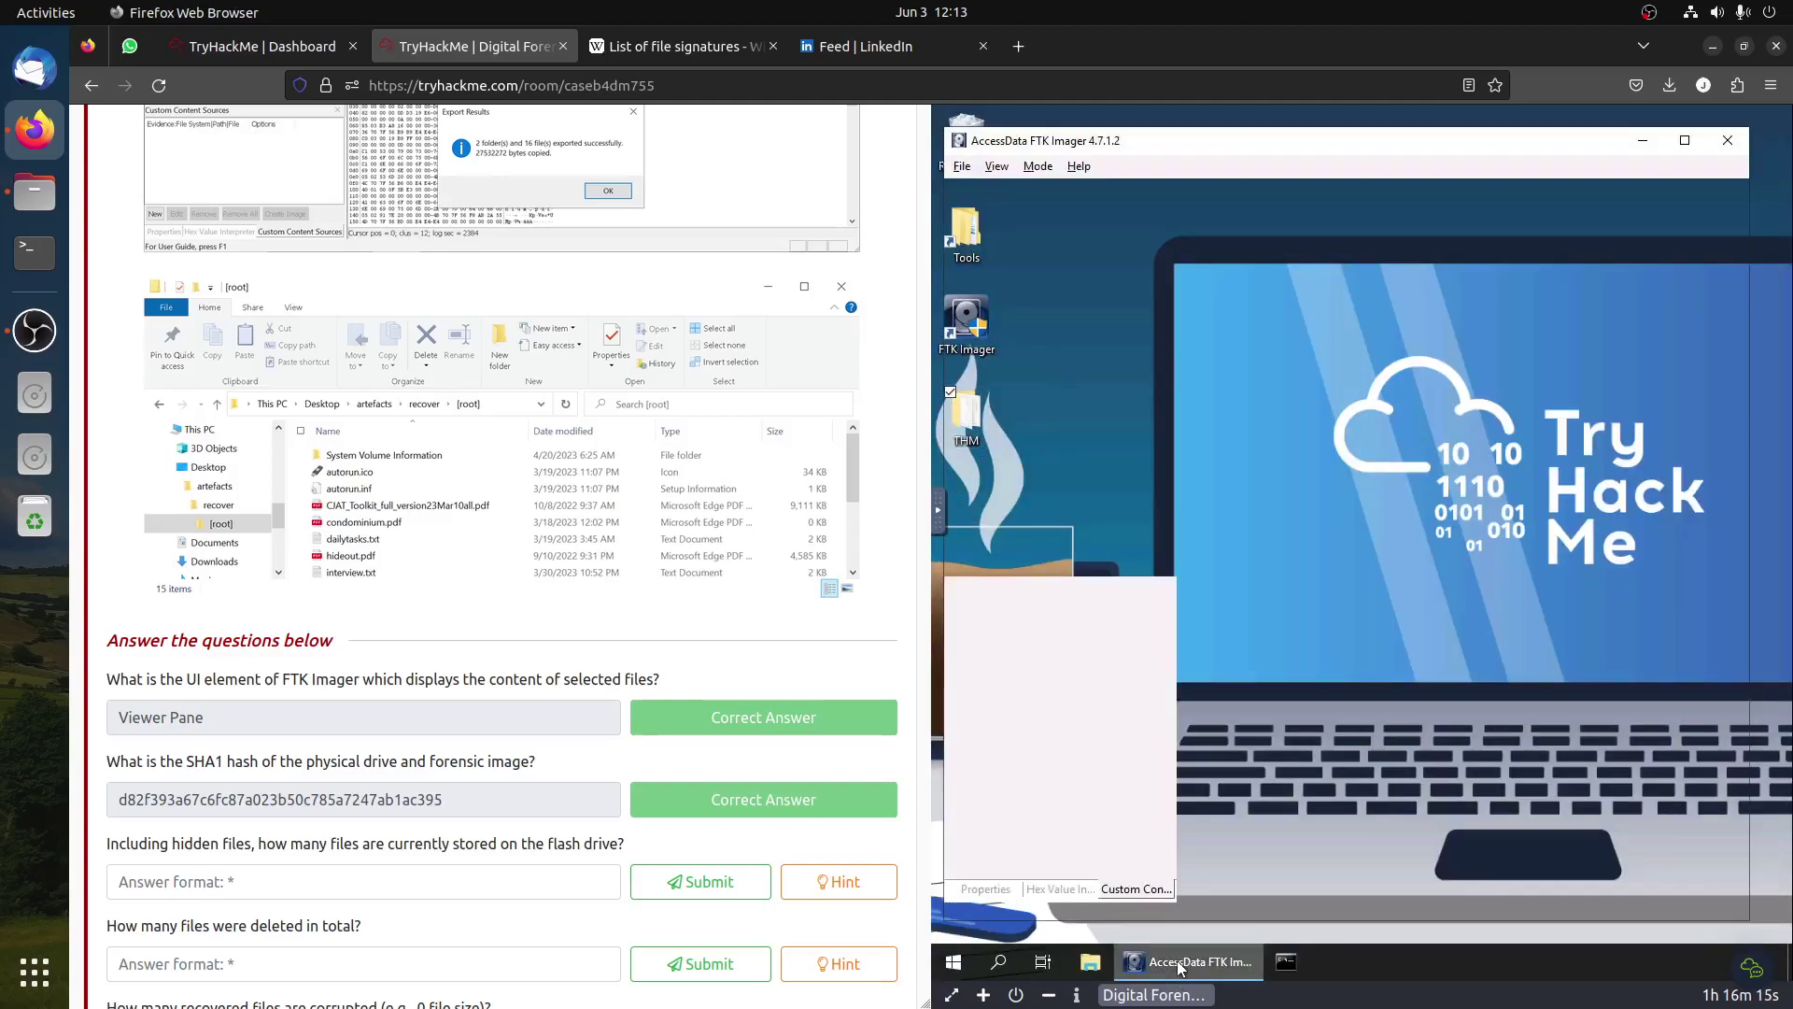
# Step: Browse Desktop > dfir > THMLAllfiles in File Explorer and open [root], listing its 15 items
pyautogui.click(1086, 973)
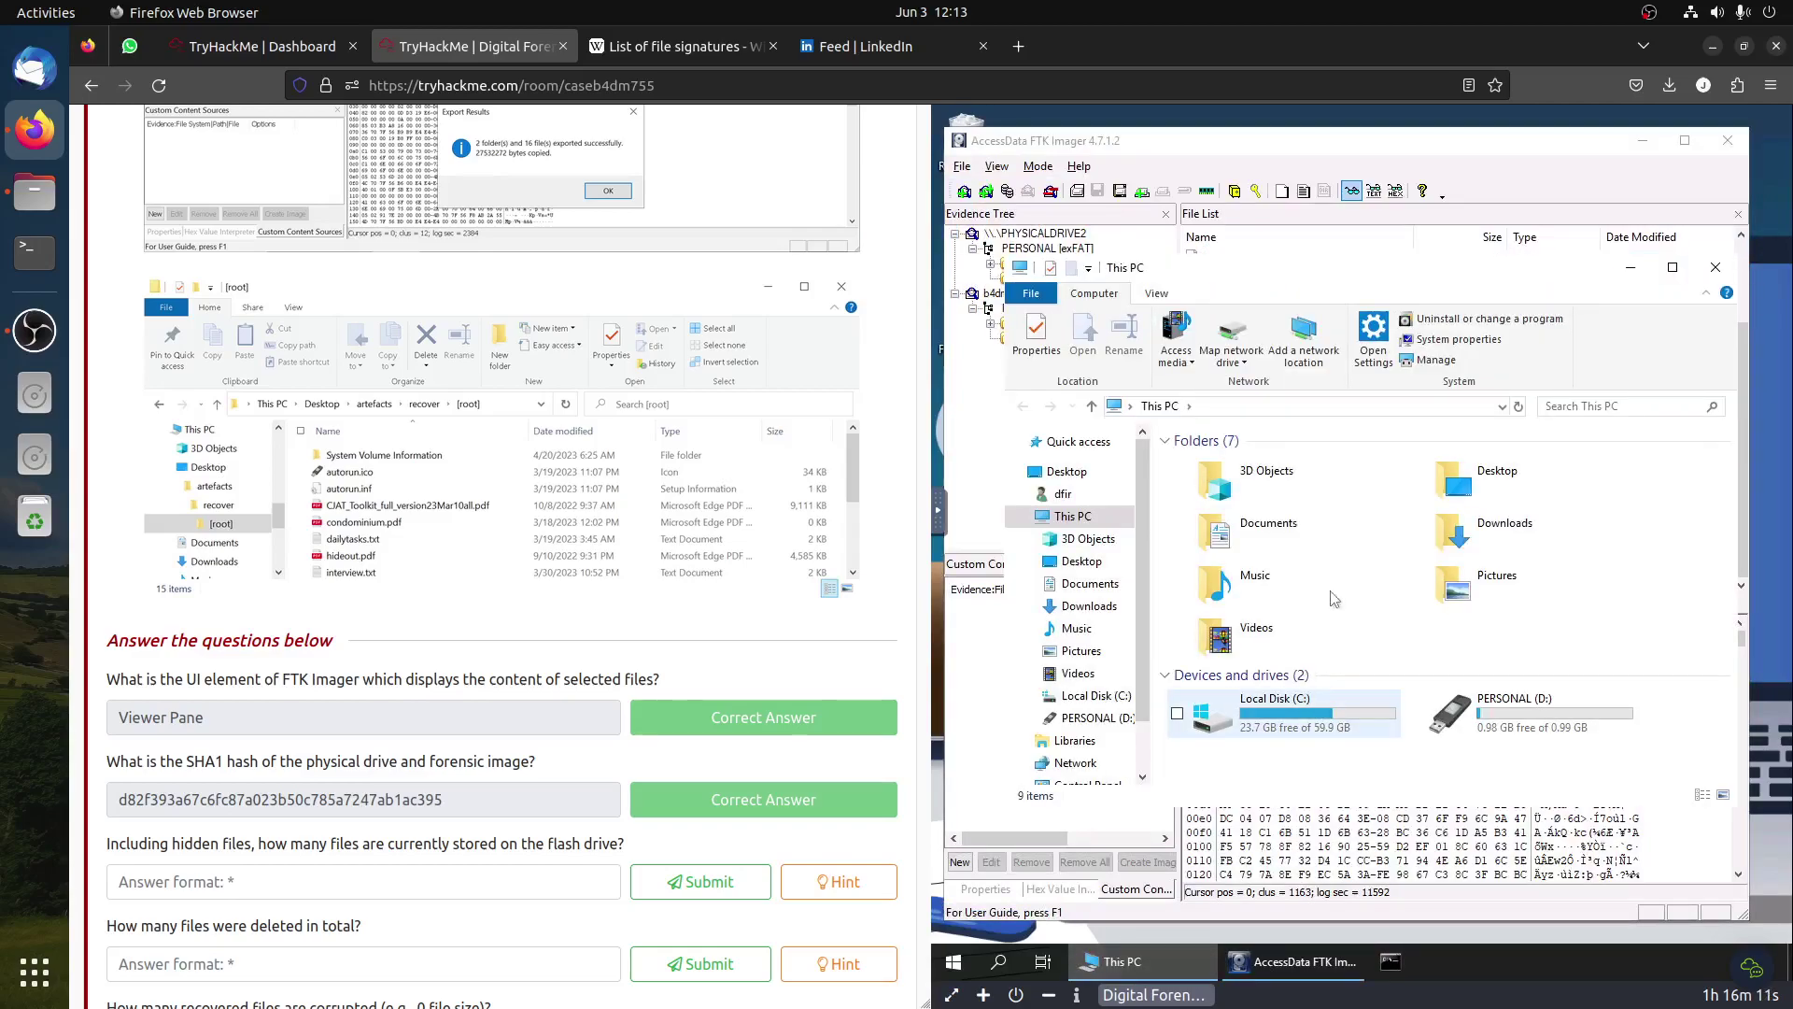
pyautogui.click(1066, 471)
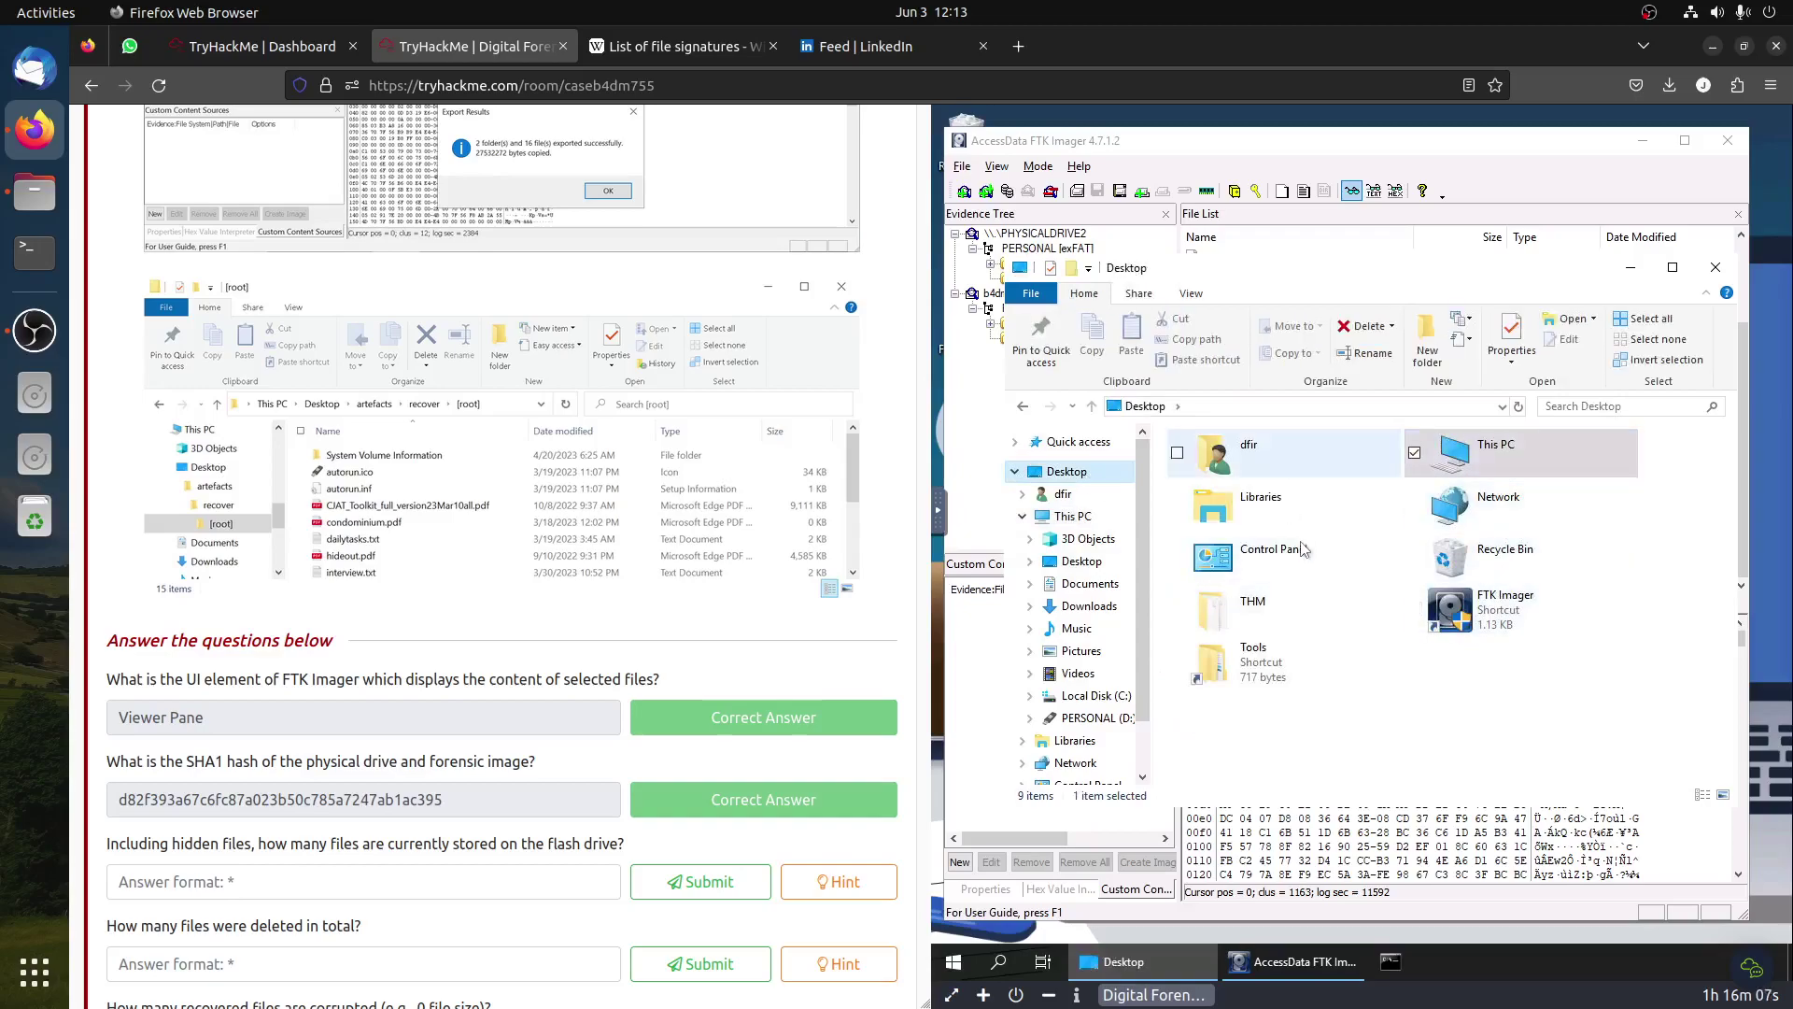
pyautogui.scroll(-2, 1084, 728)
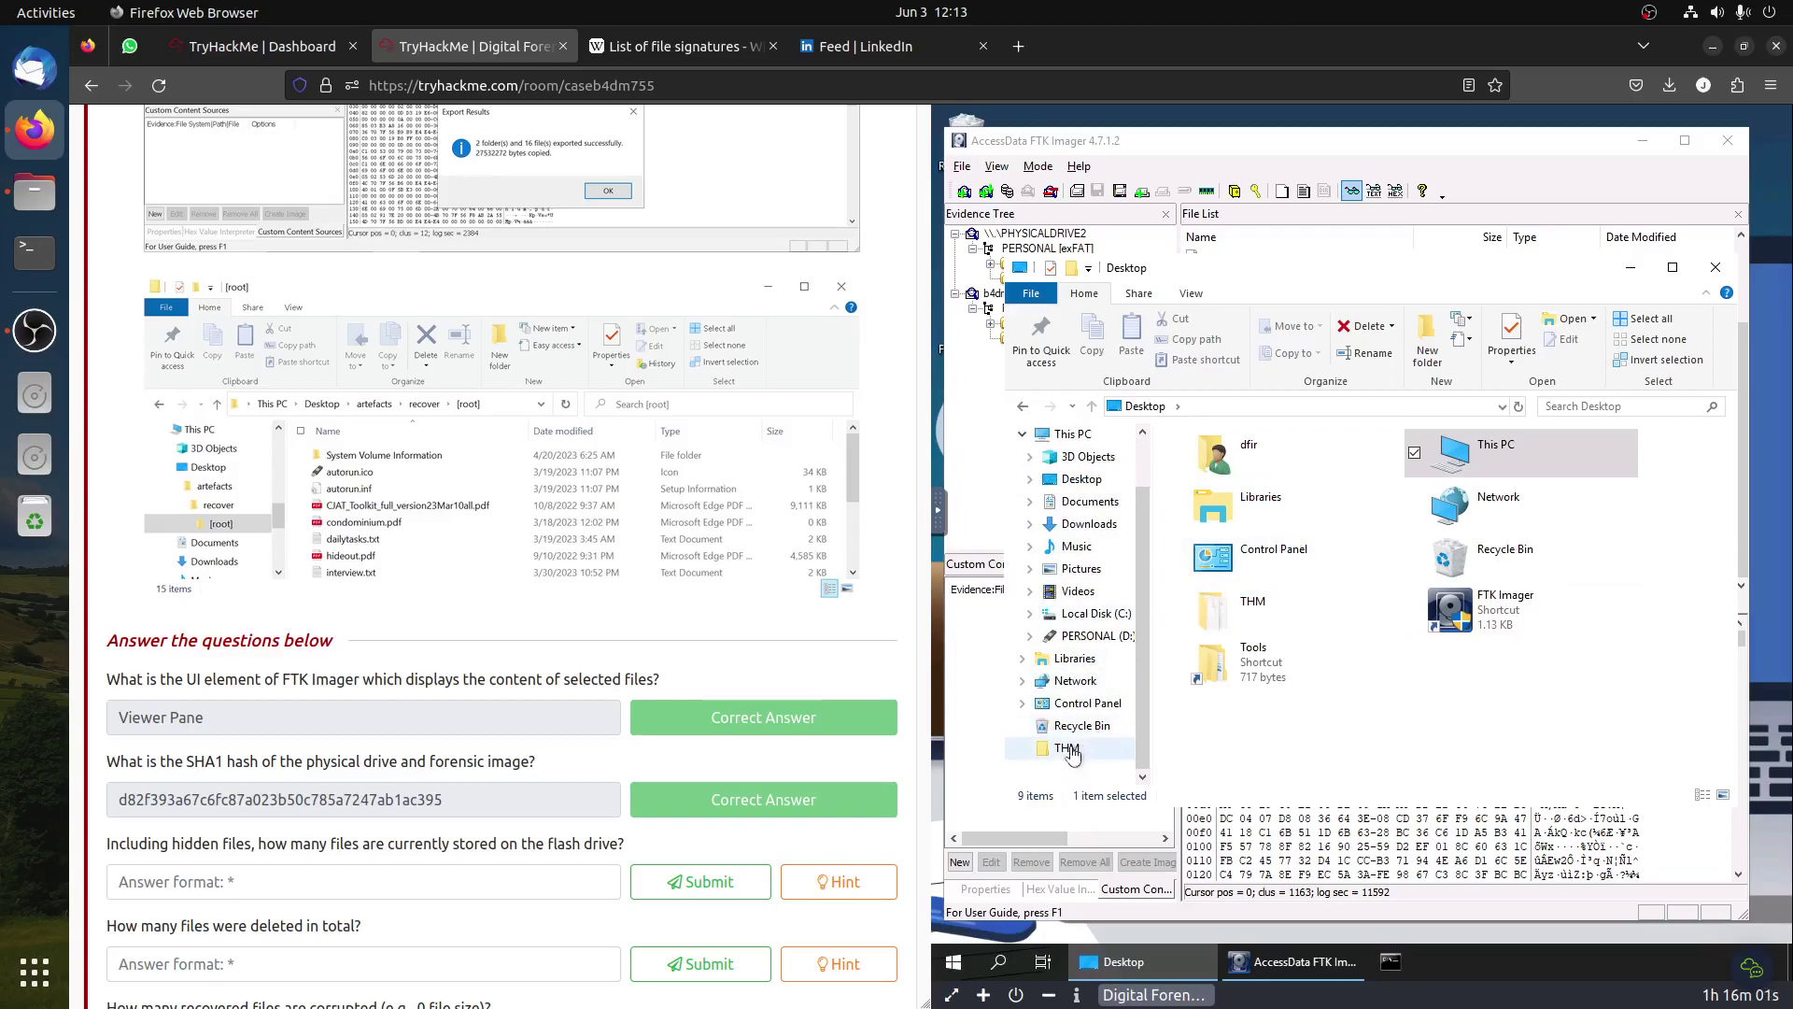
pyautogui.scroll(2, 1085, 696)
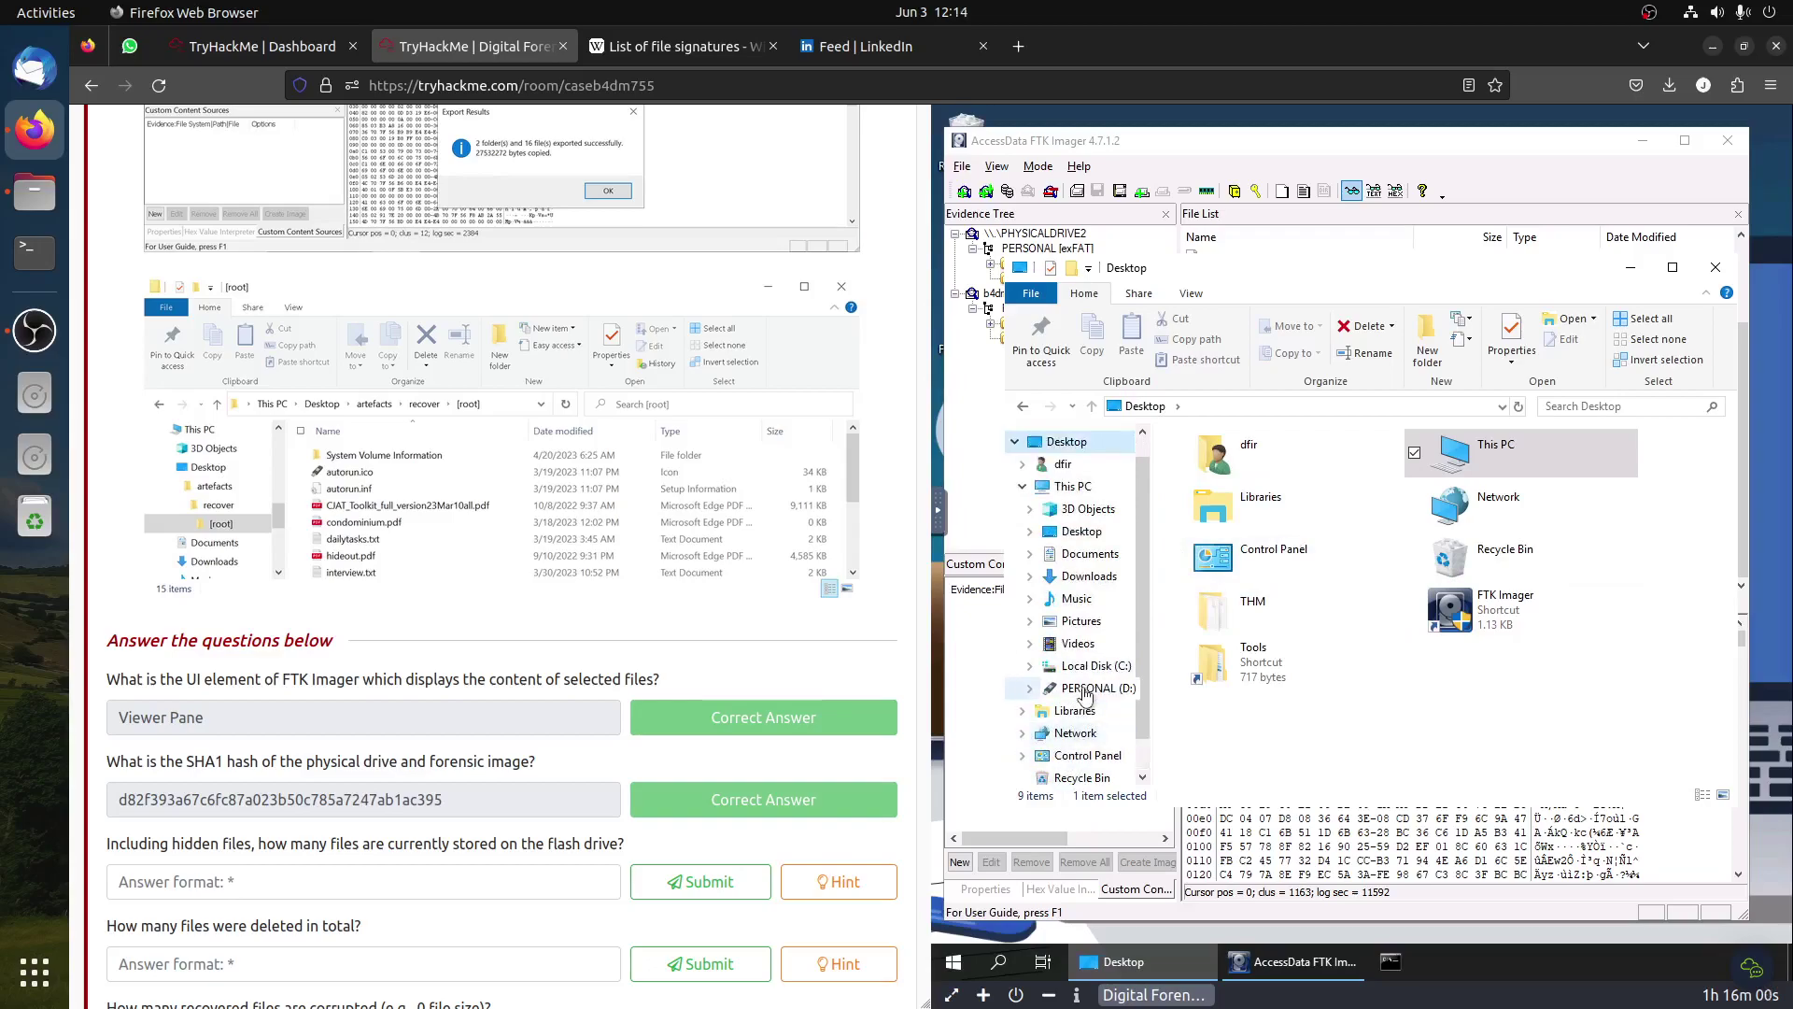
pyautogui.click(1022, 464)
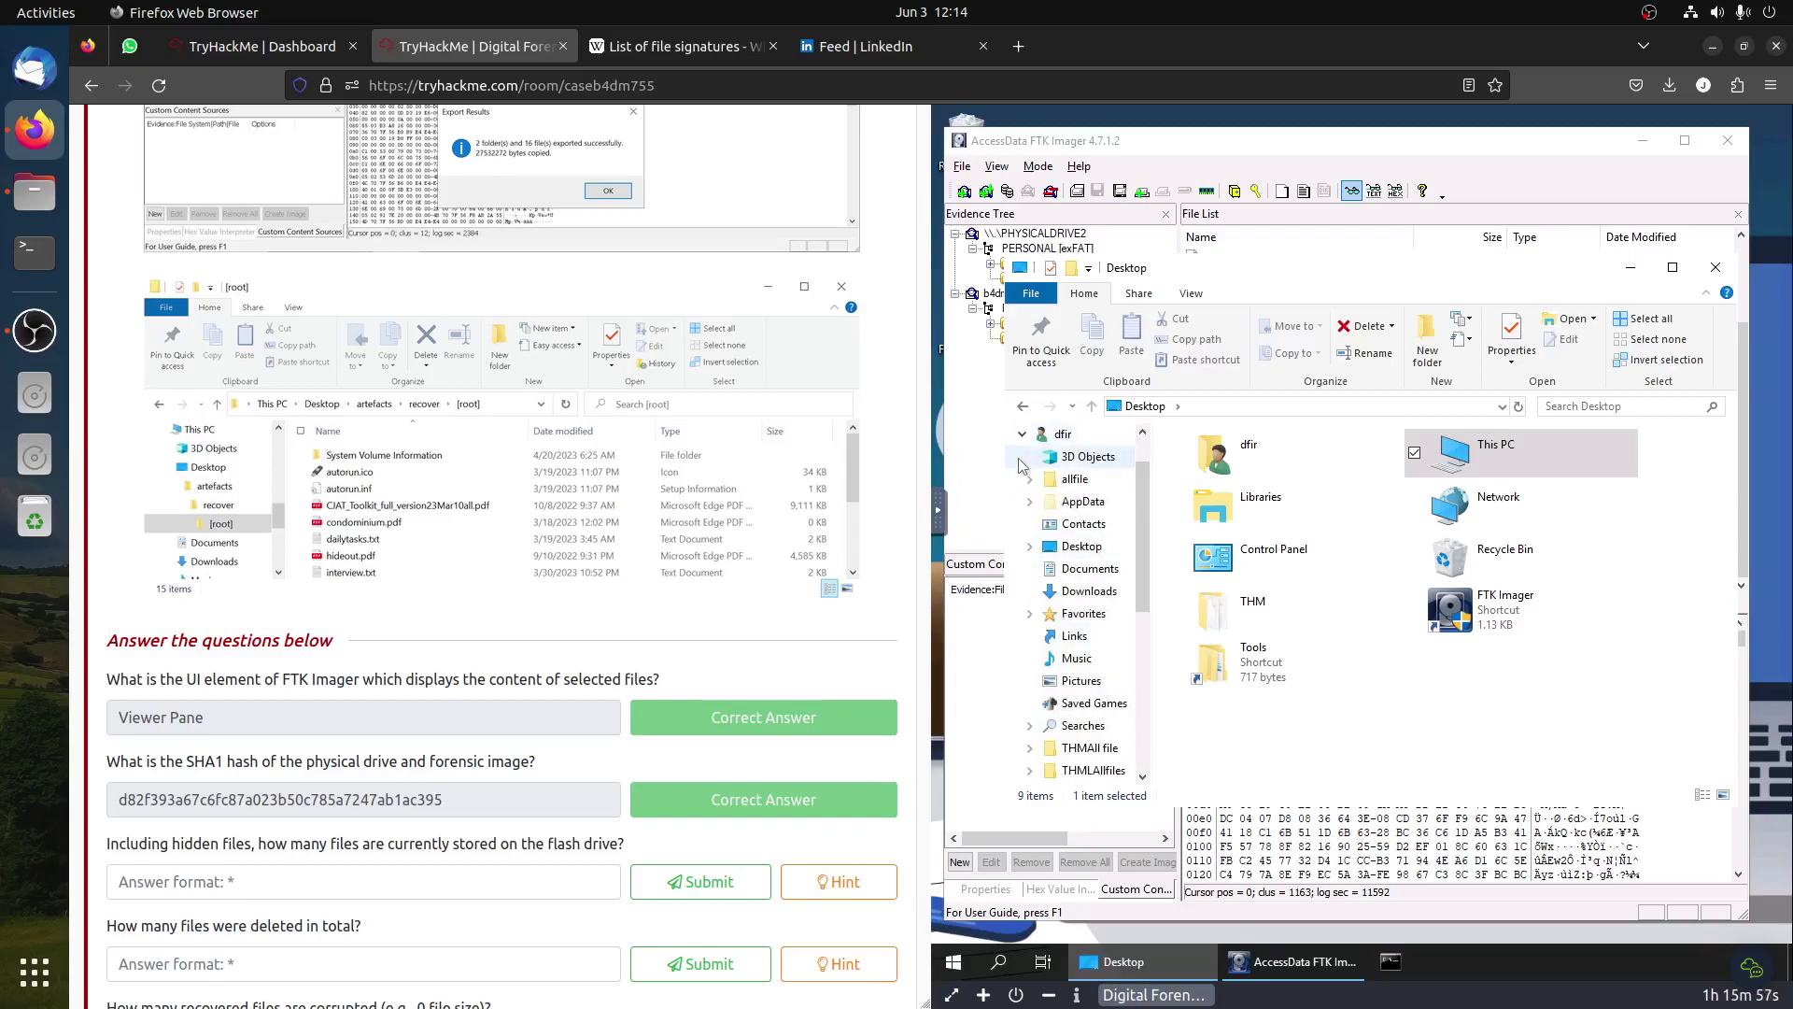
pyautogui.click(1091, 481)
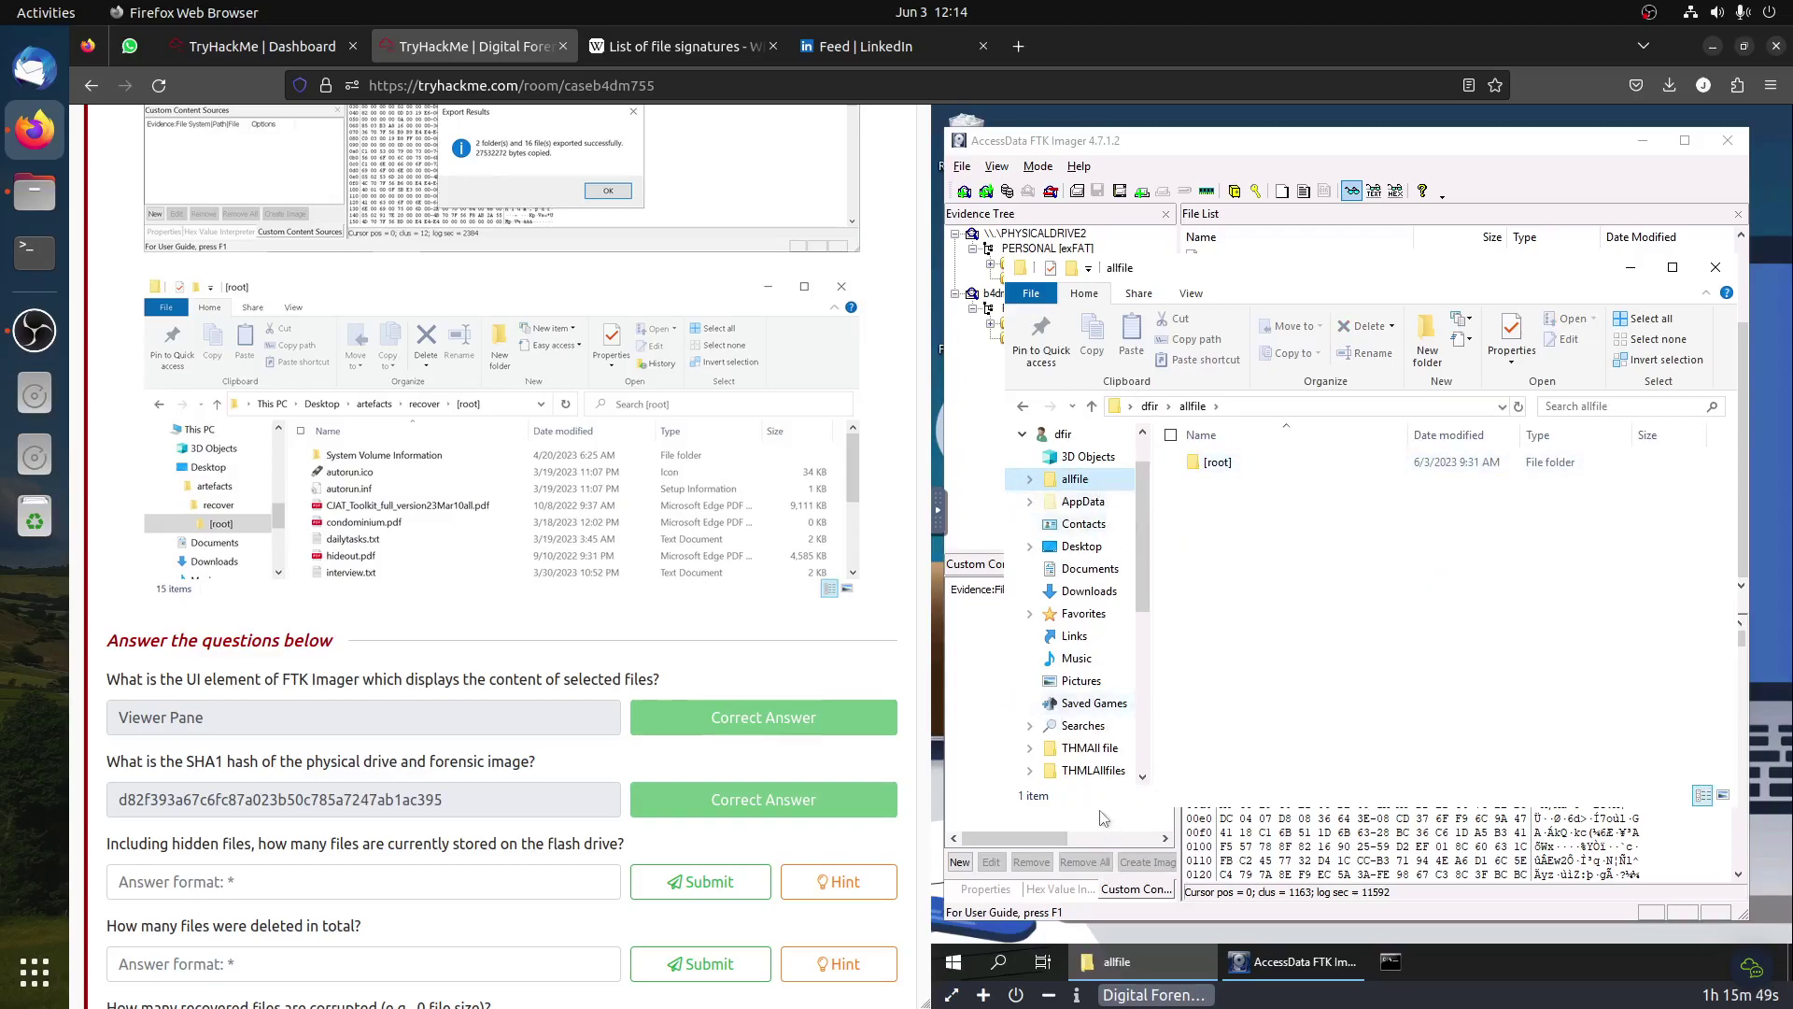
pyautogui.click(1093, 772)
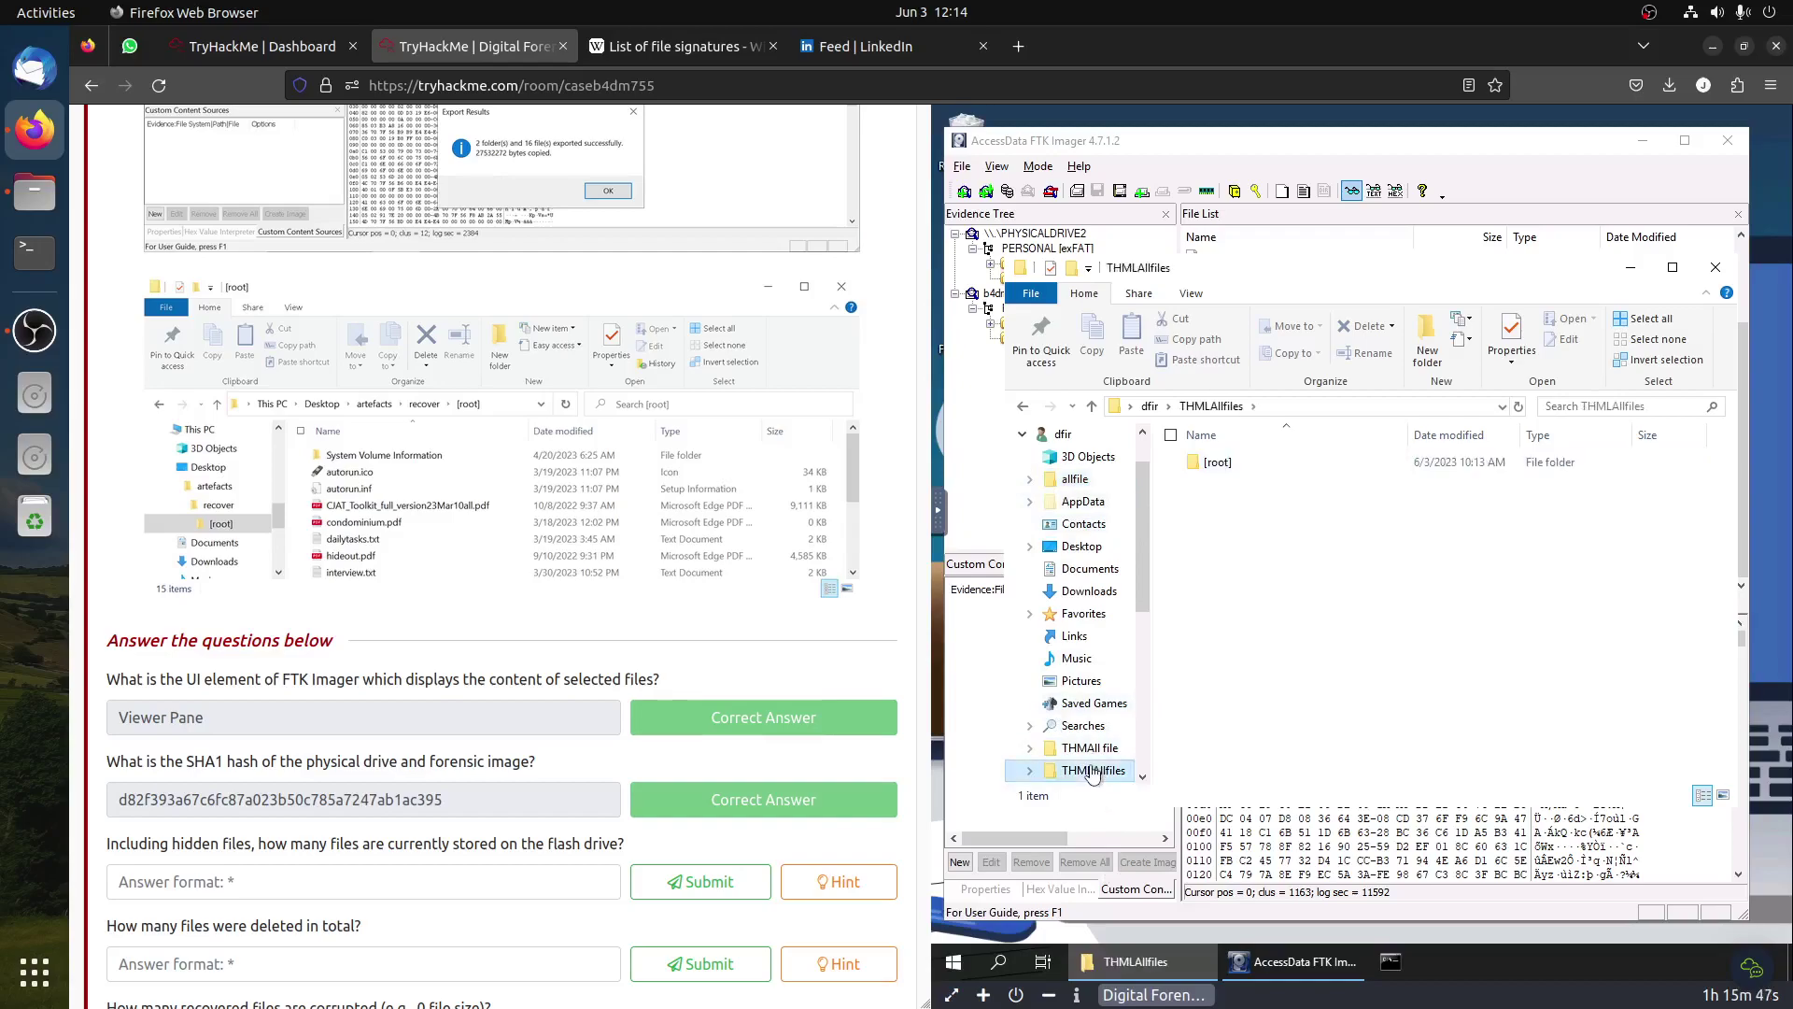
pyautogui.doubleClick(1214, 463)
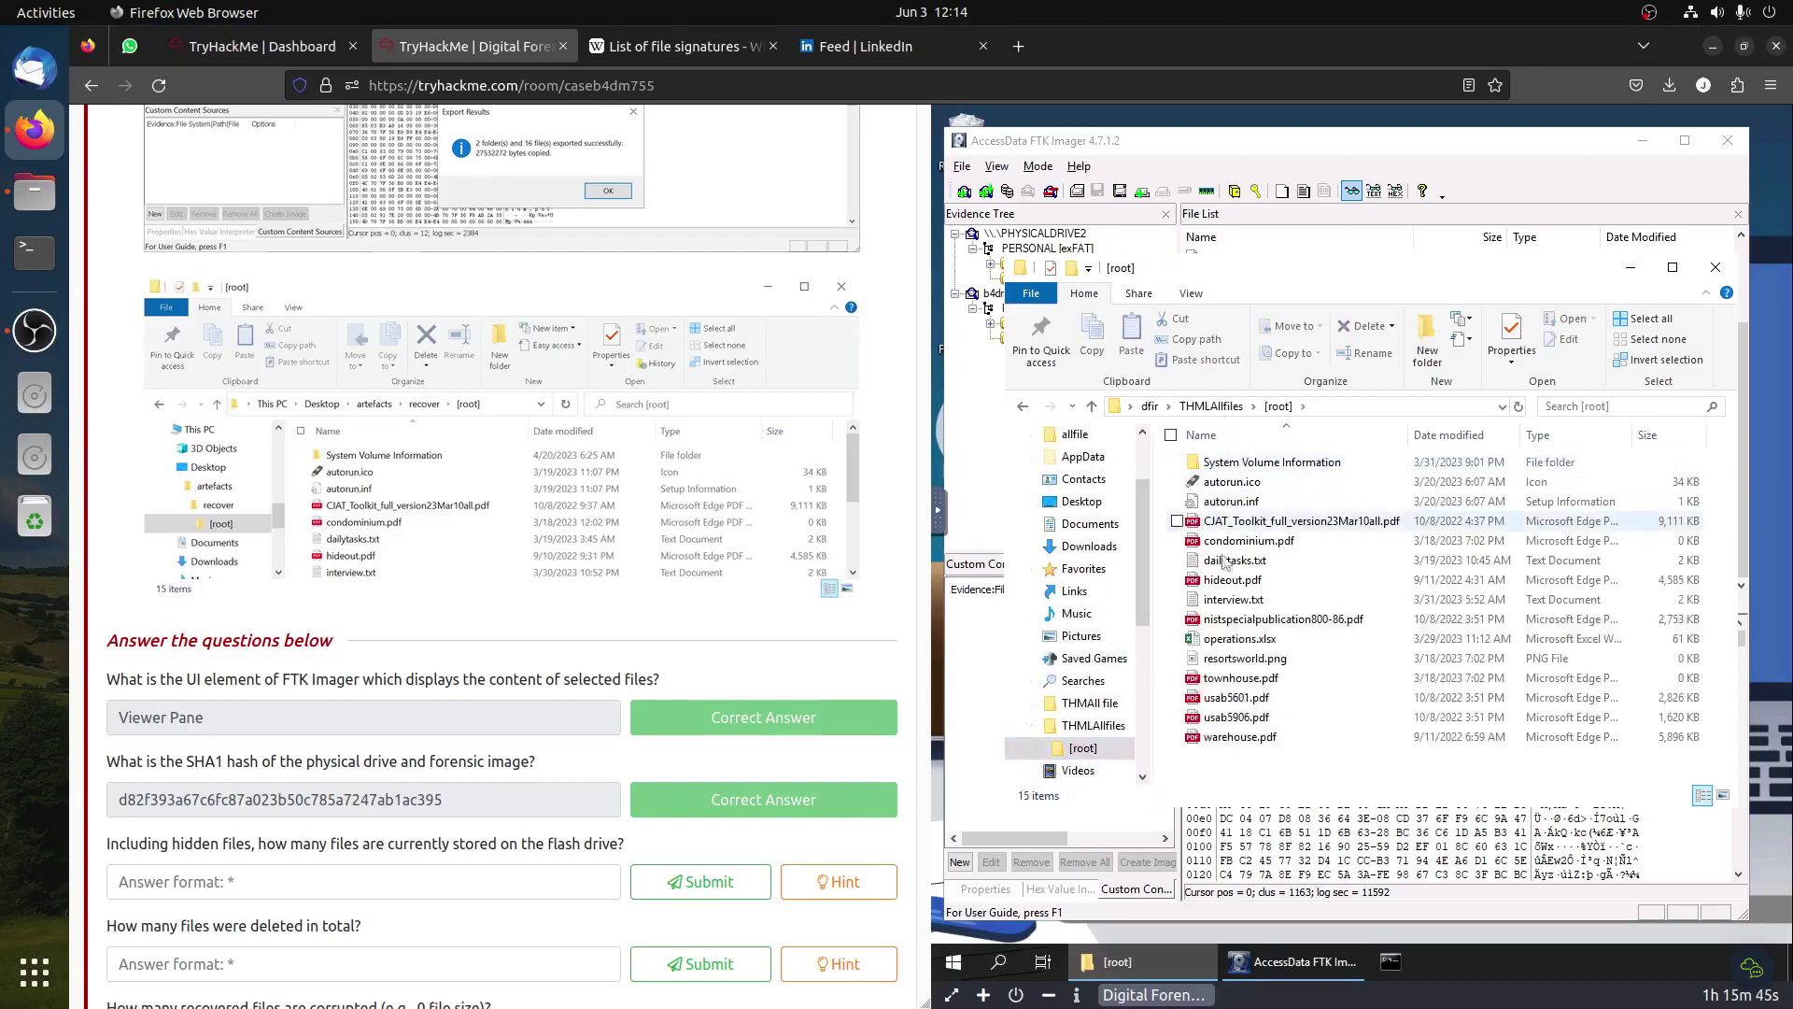
pyautogui.scroll(-2, 501, 703)
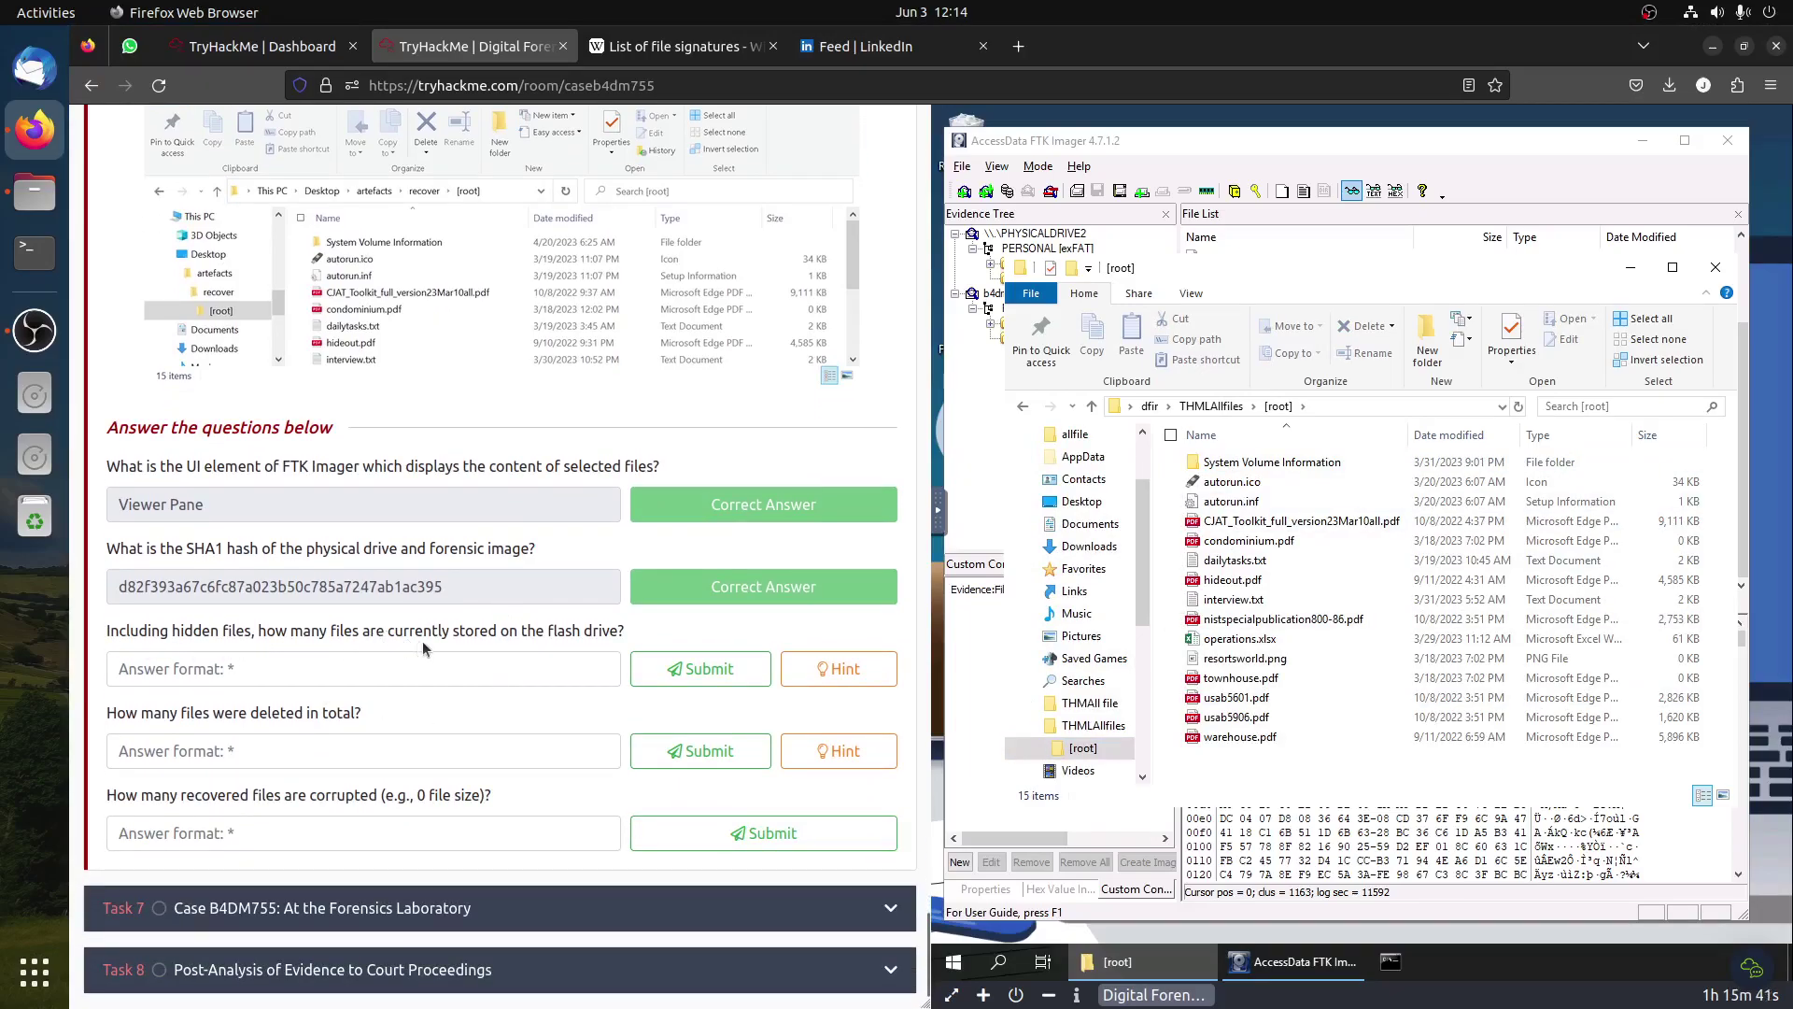
# Step: Read the hint for the file-count question, then close it
pyautogui.click(839, 669)
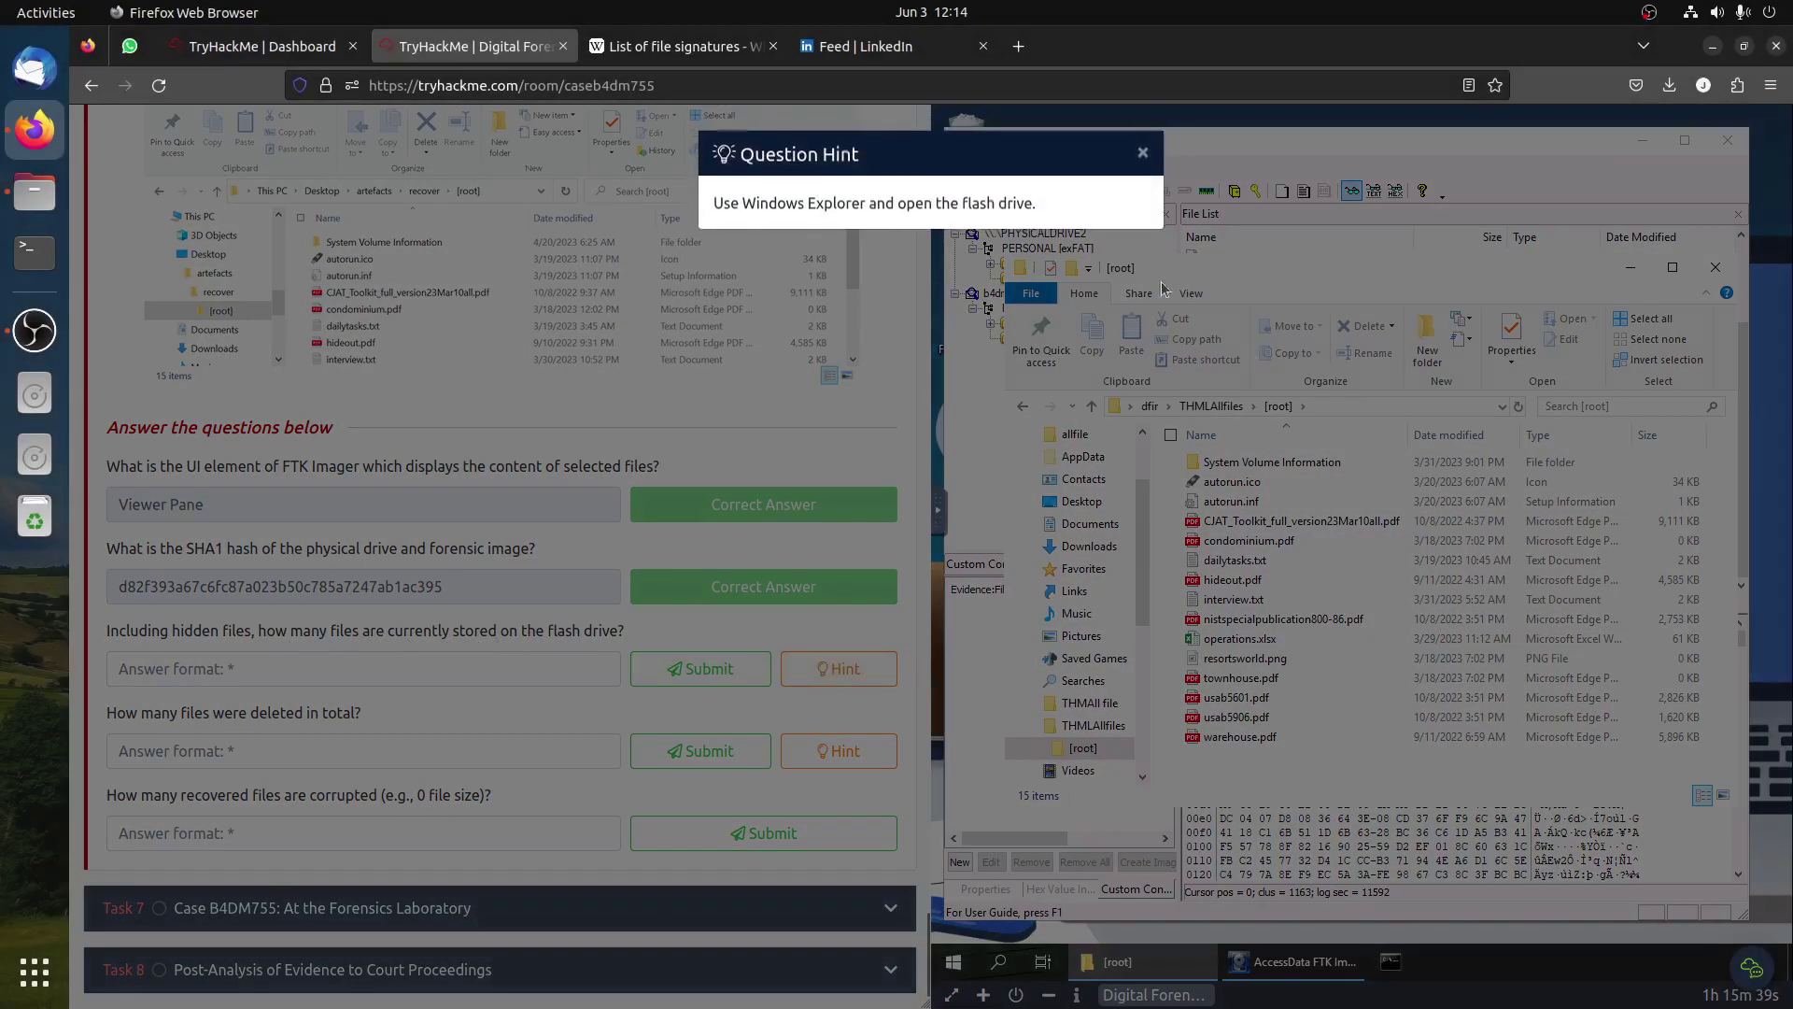
pyautogui.moveTo(837, 205); pyautogui.dragTo(967, 206)
pyautogui.click(513, 438)
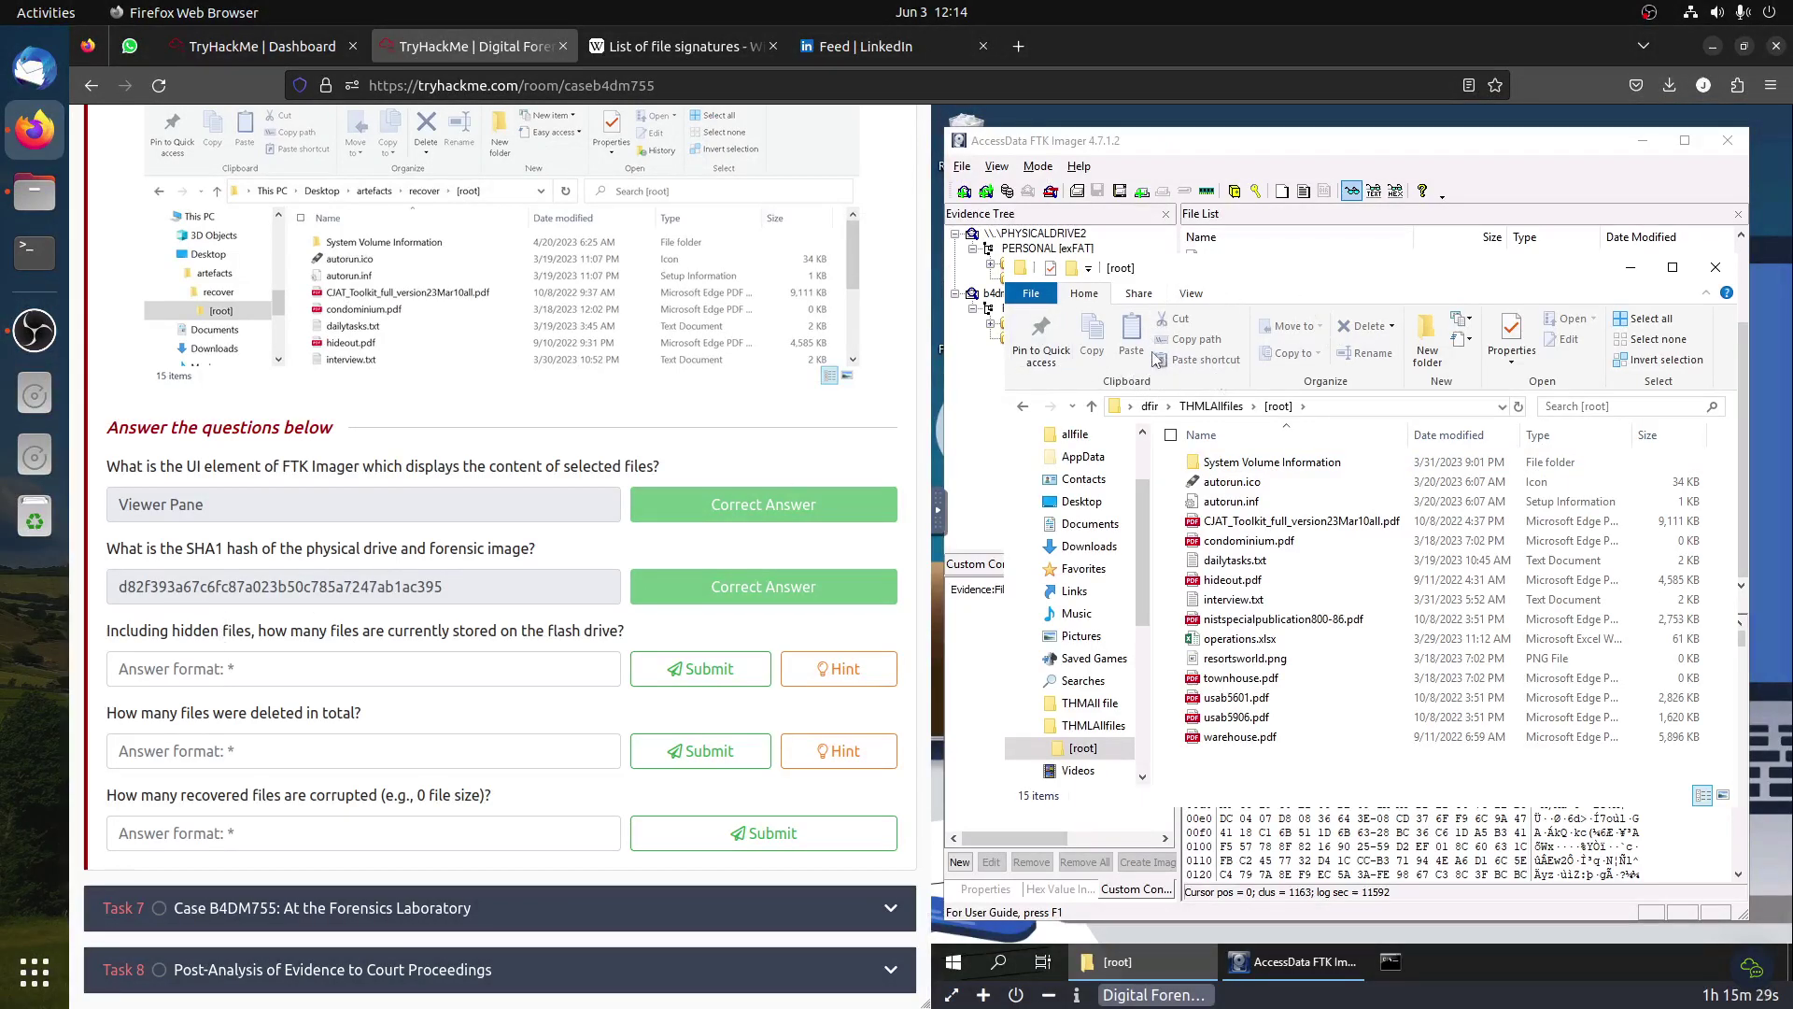
# Step: Confirm hidden items are shown, then count the exported files from warehouse.pdf up to interview.txt
pyautogui.click(1199, 296)
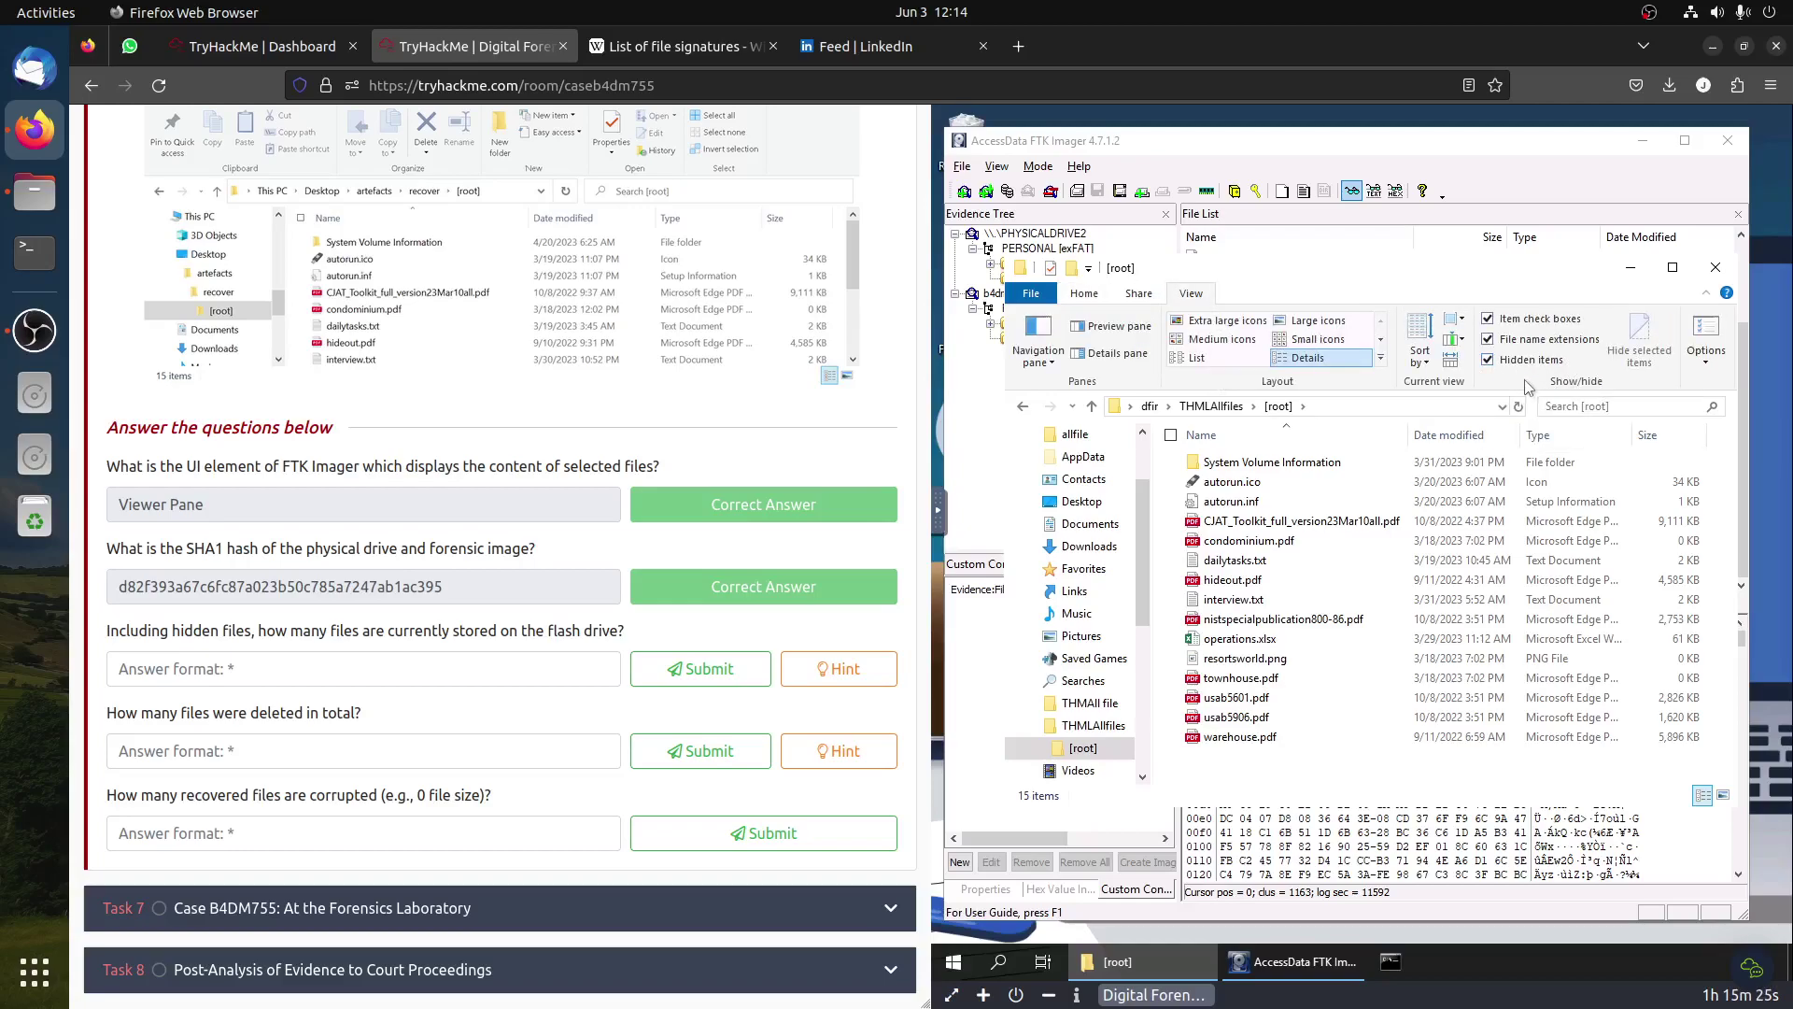
pyautogui.click(1259, 740)
pyautogui.click(1256, 698)
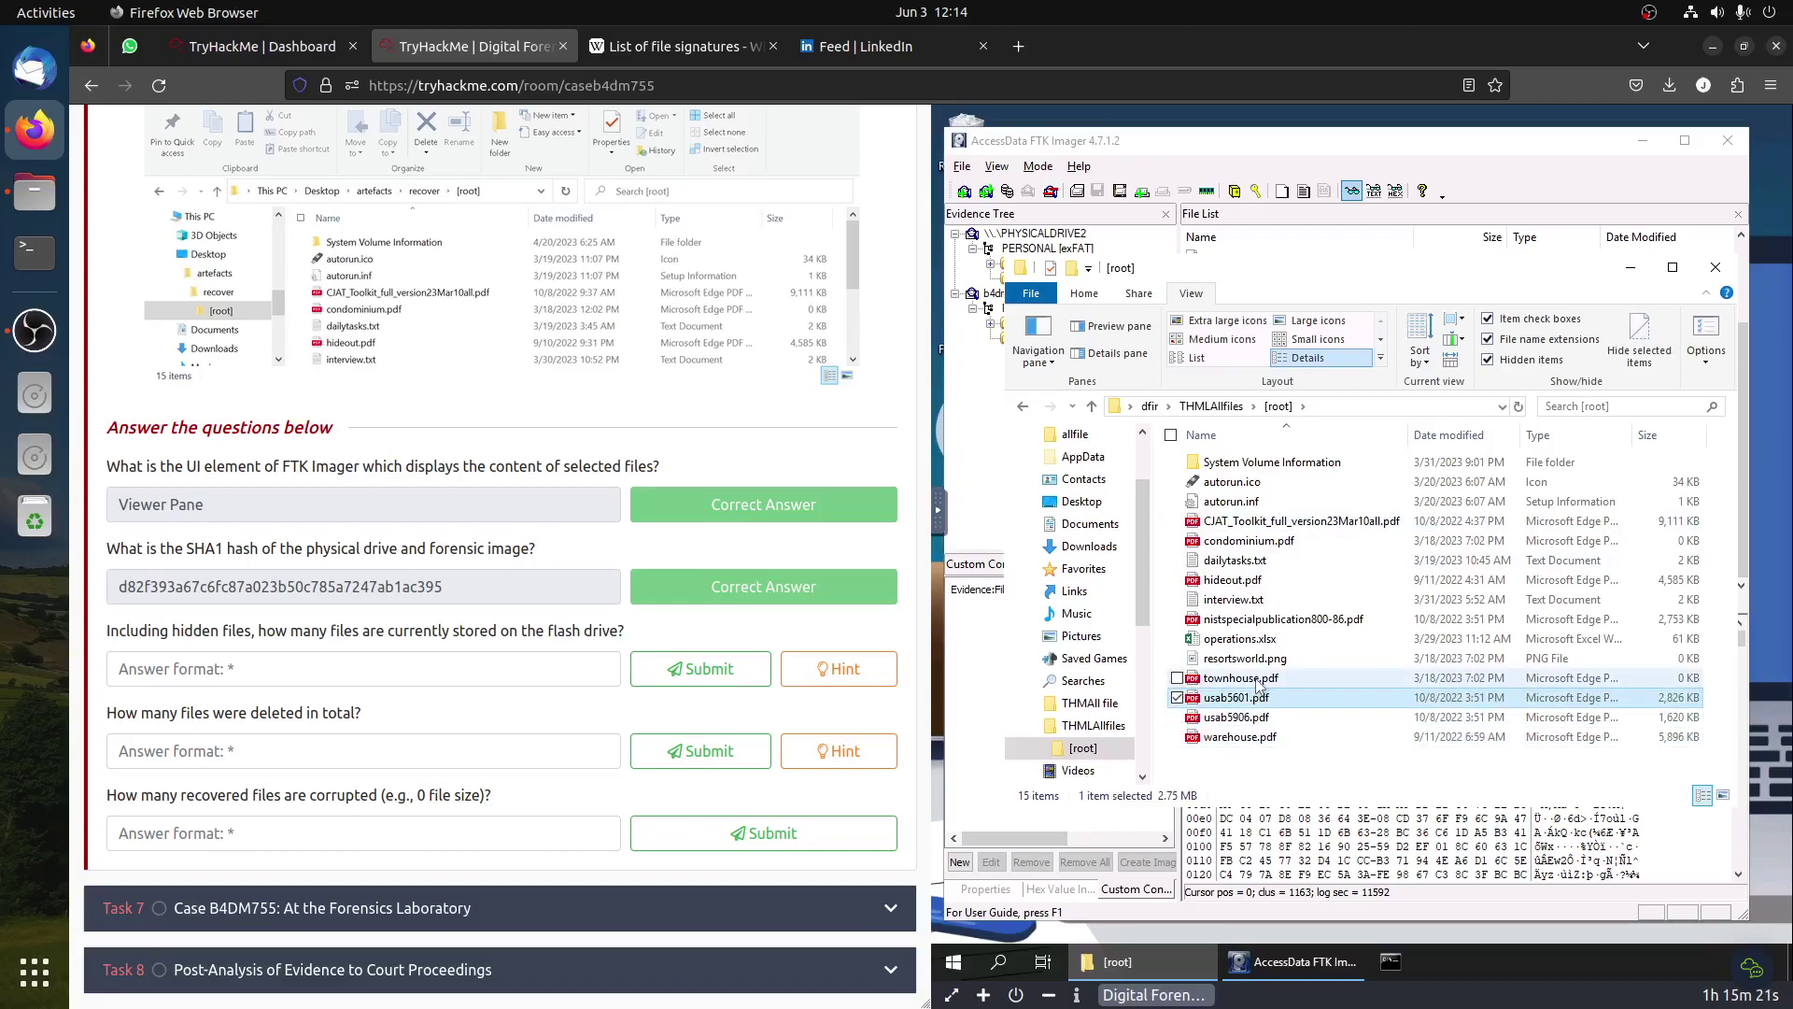
pyautogui.click(1258, 681)
pyautogui.click(1256, 661)
pyautogui.click(1256, 640)
pyautogui.click(1253, 621)
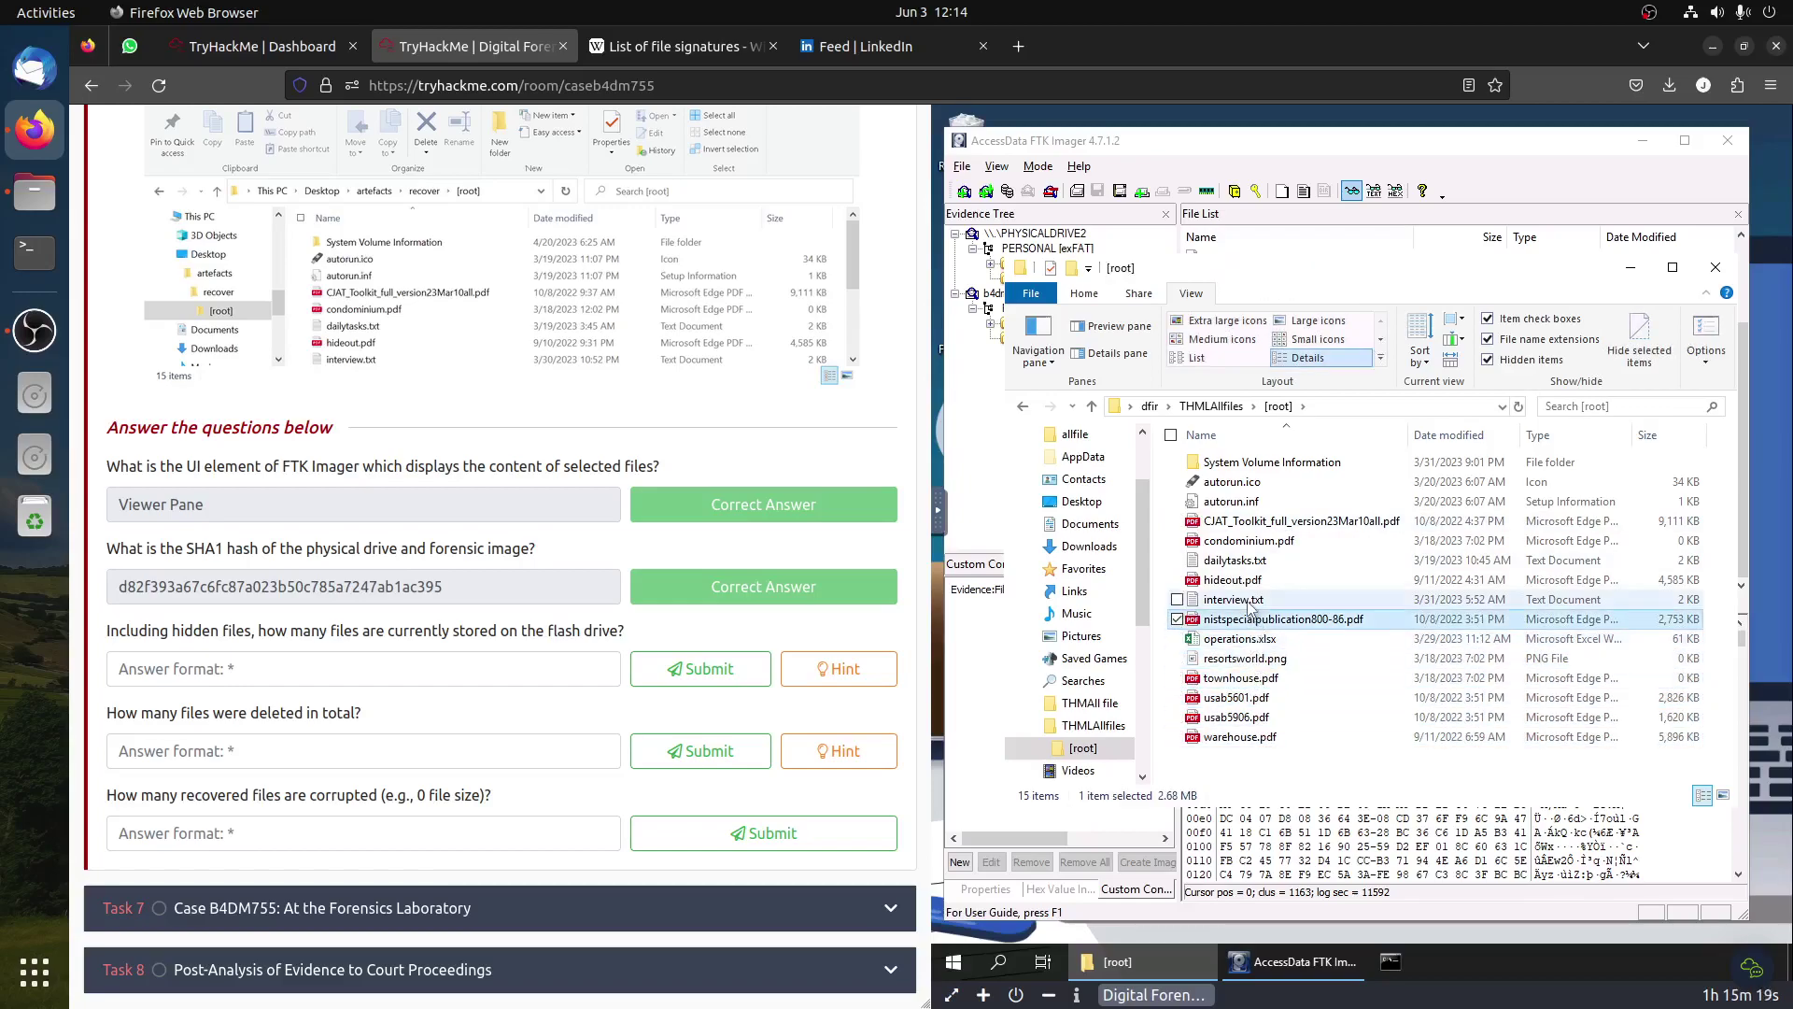
pyautogui.click(1250, 602)
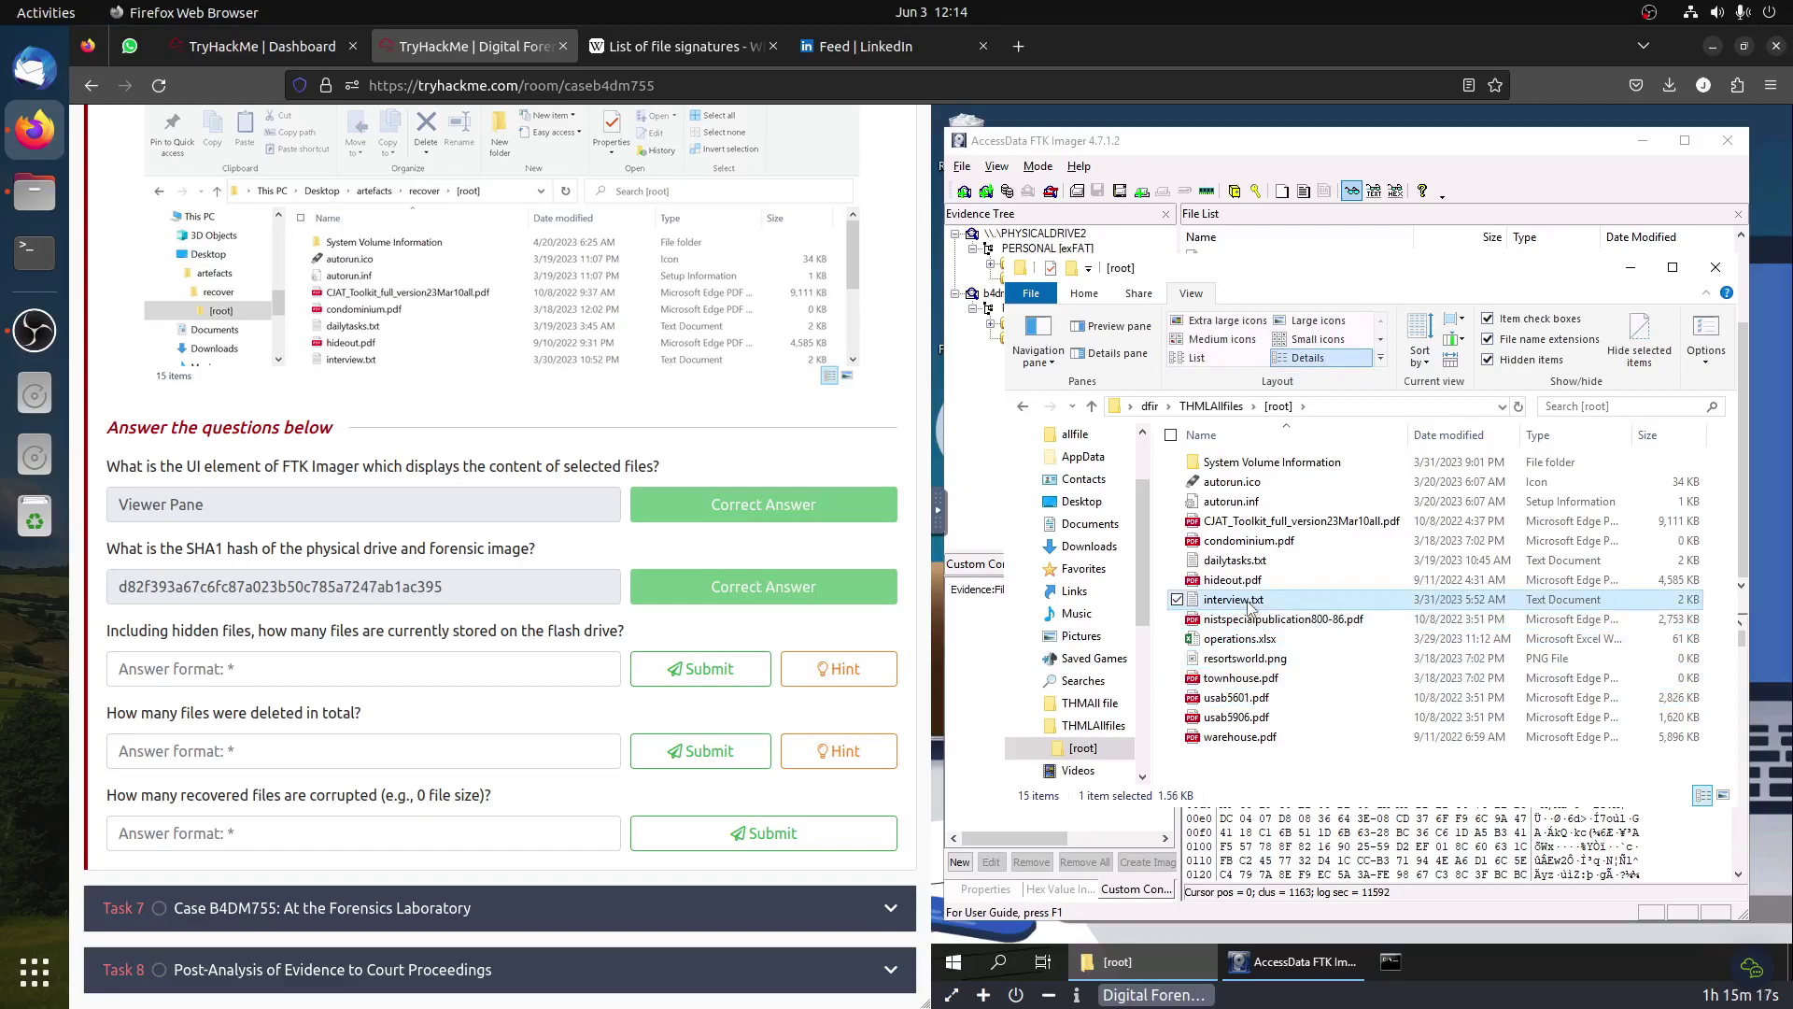
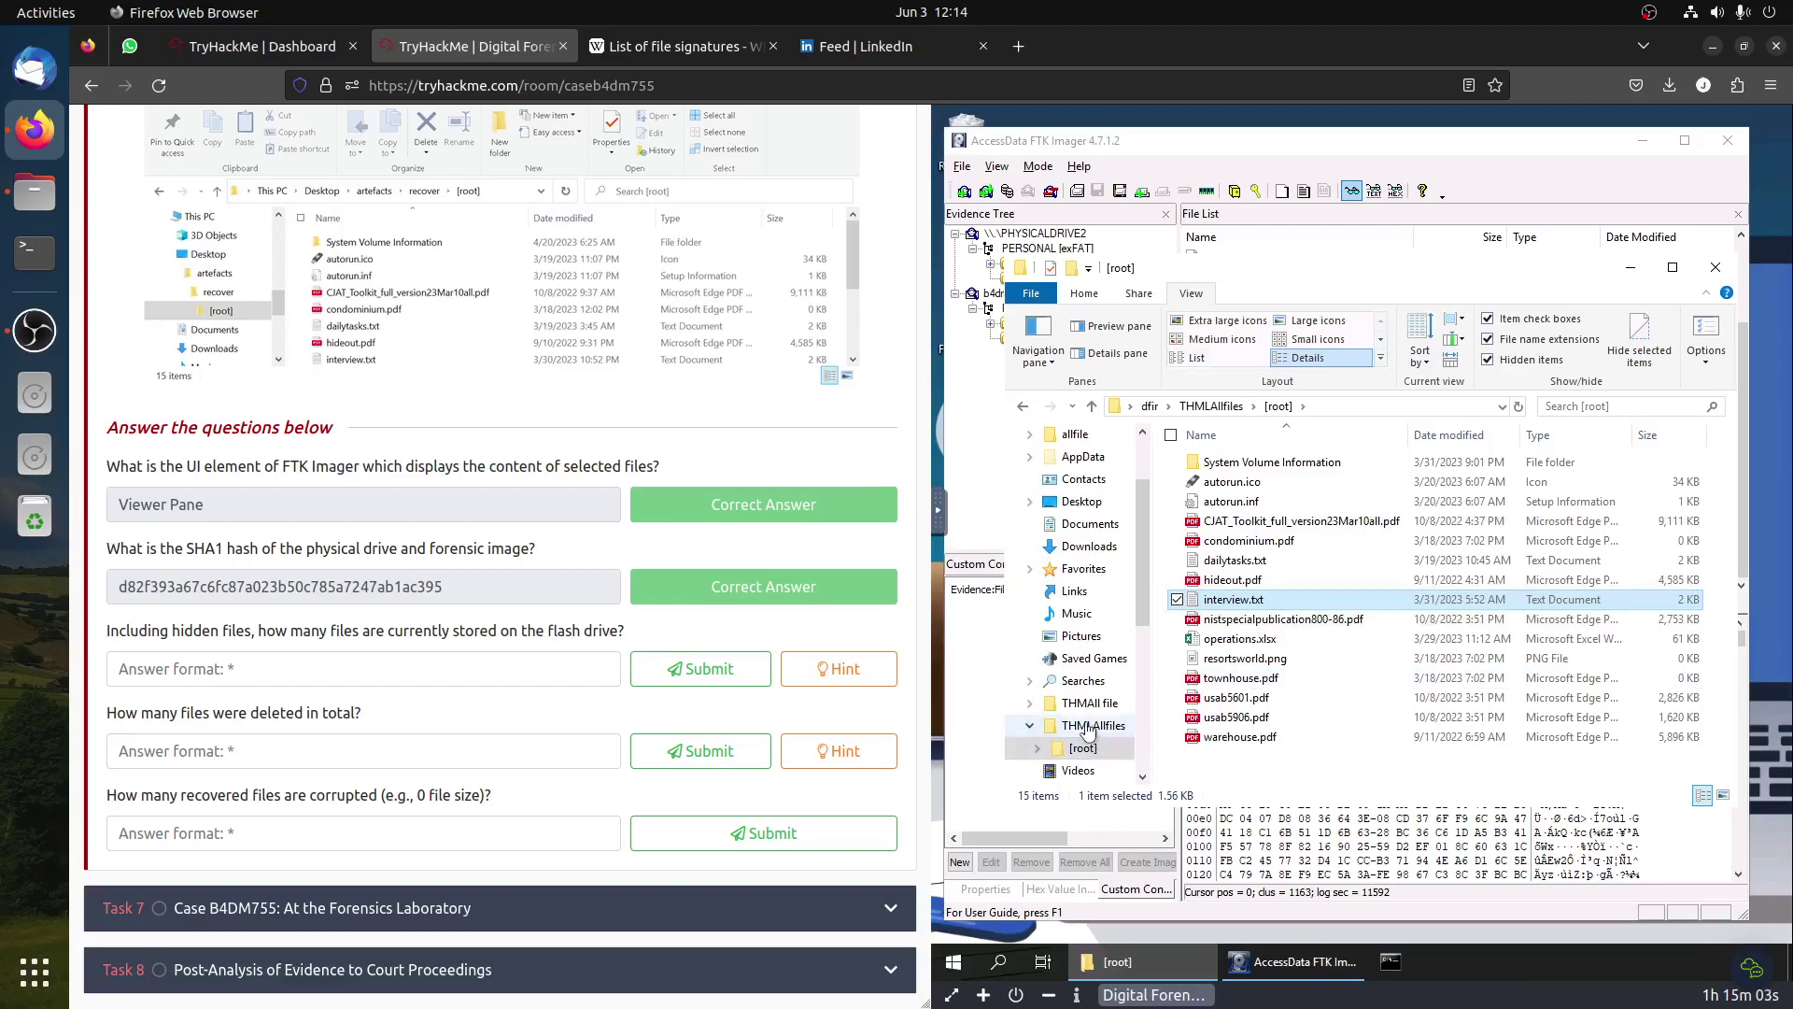
# Step: Browse File Explorer from AppData and Desktop to the PERSONAL (D:) drive
pyautogui.scroll(-1, 1088, 723)
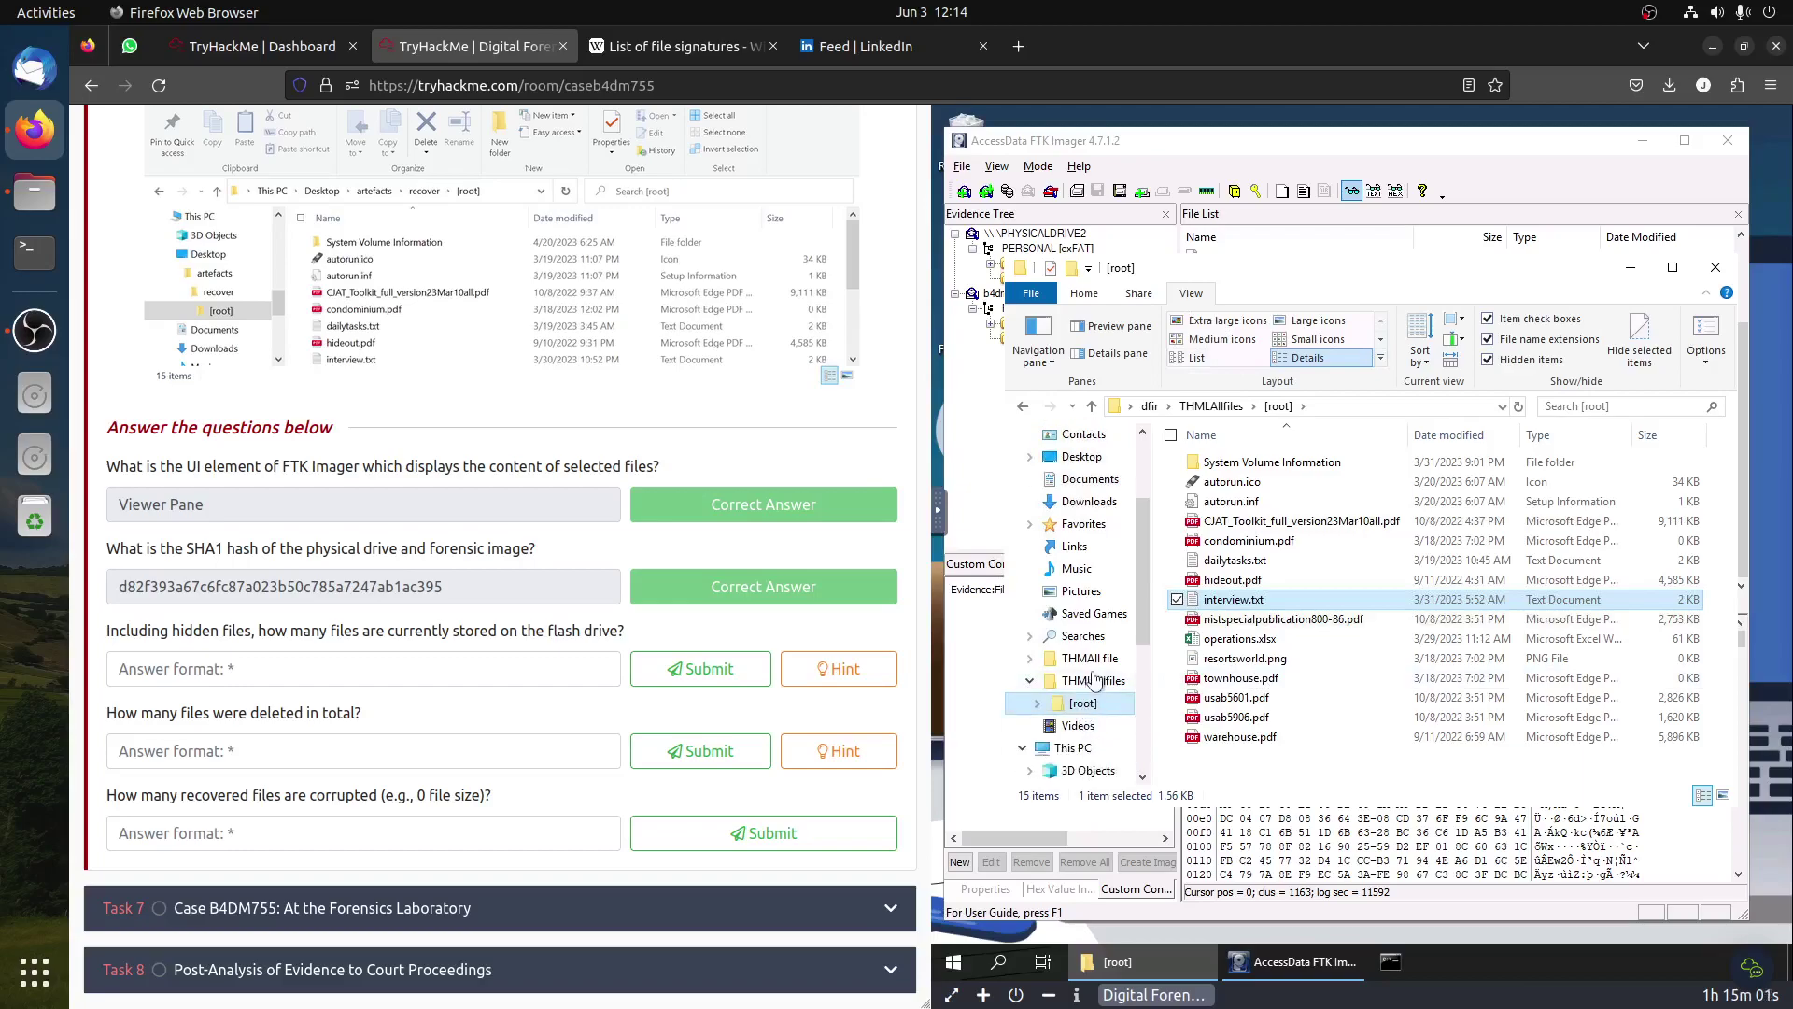
pyautogui.scroll(3, 1098, 670)
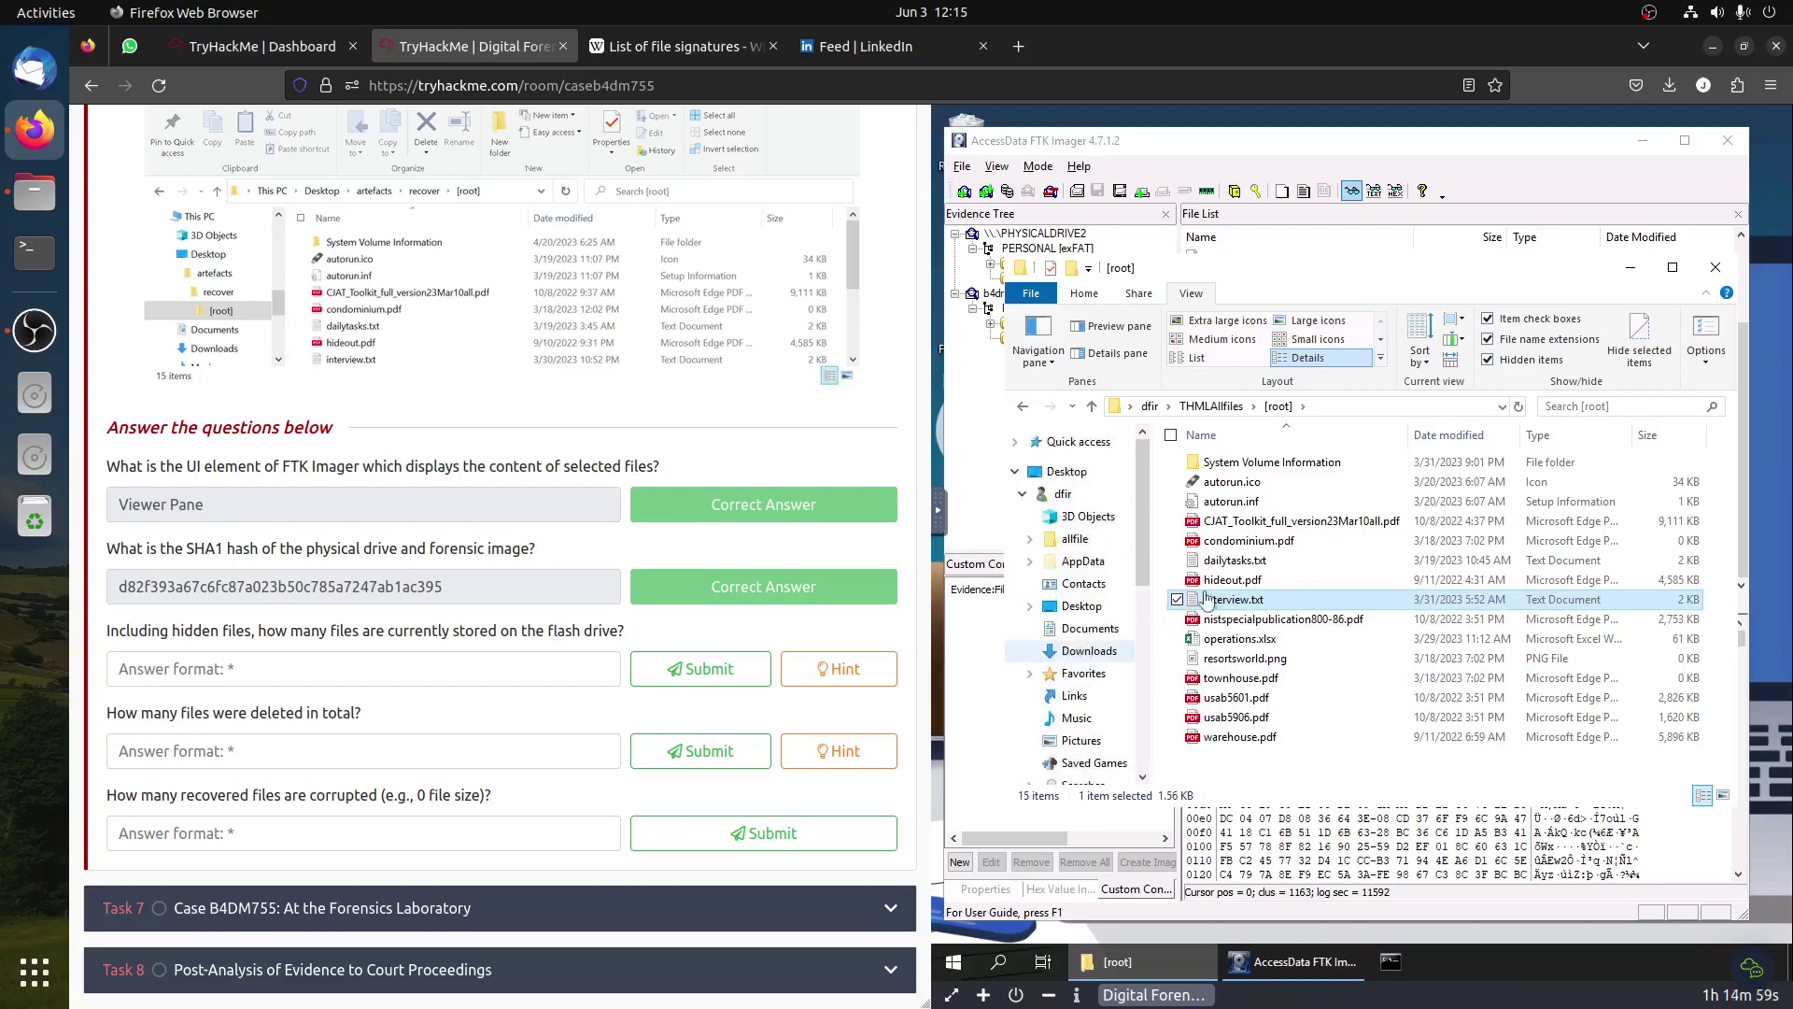
pyautogui.click(1086, 561)
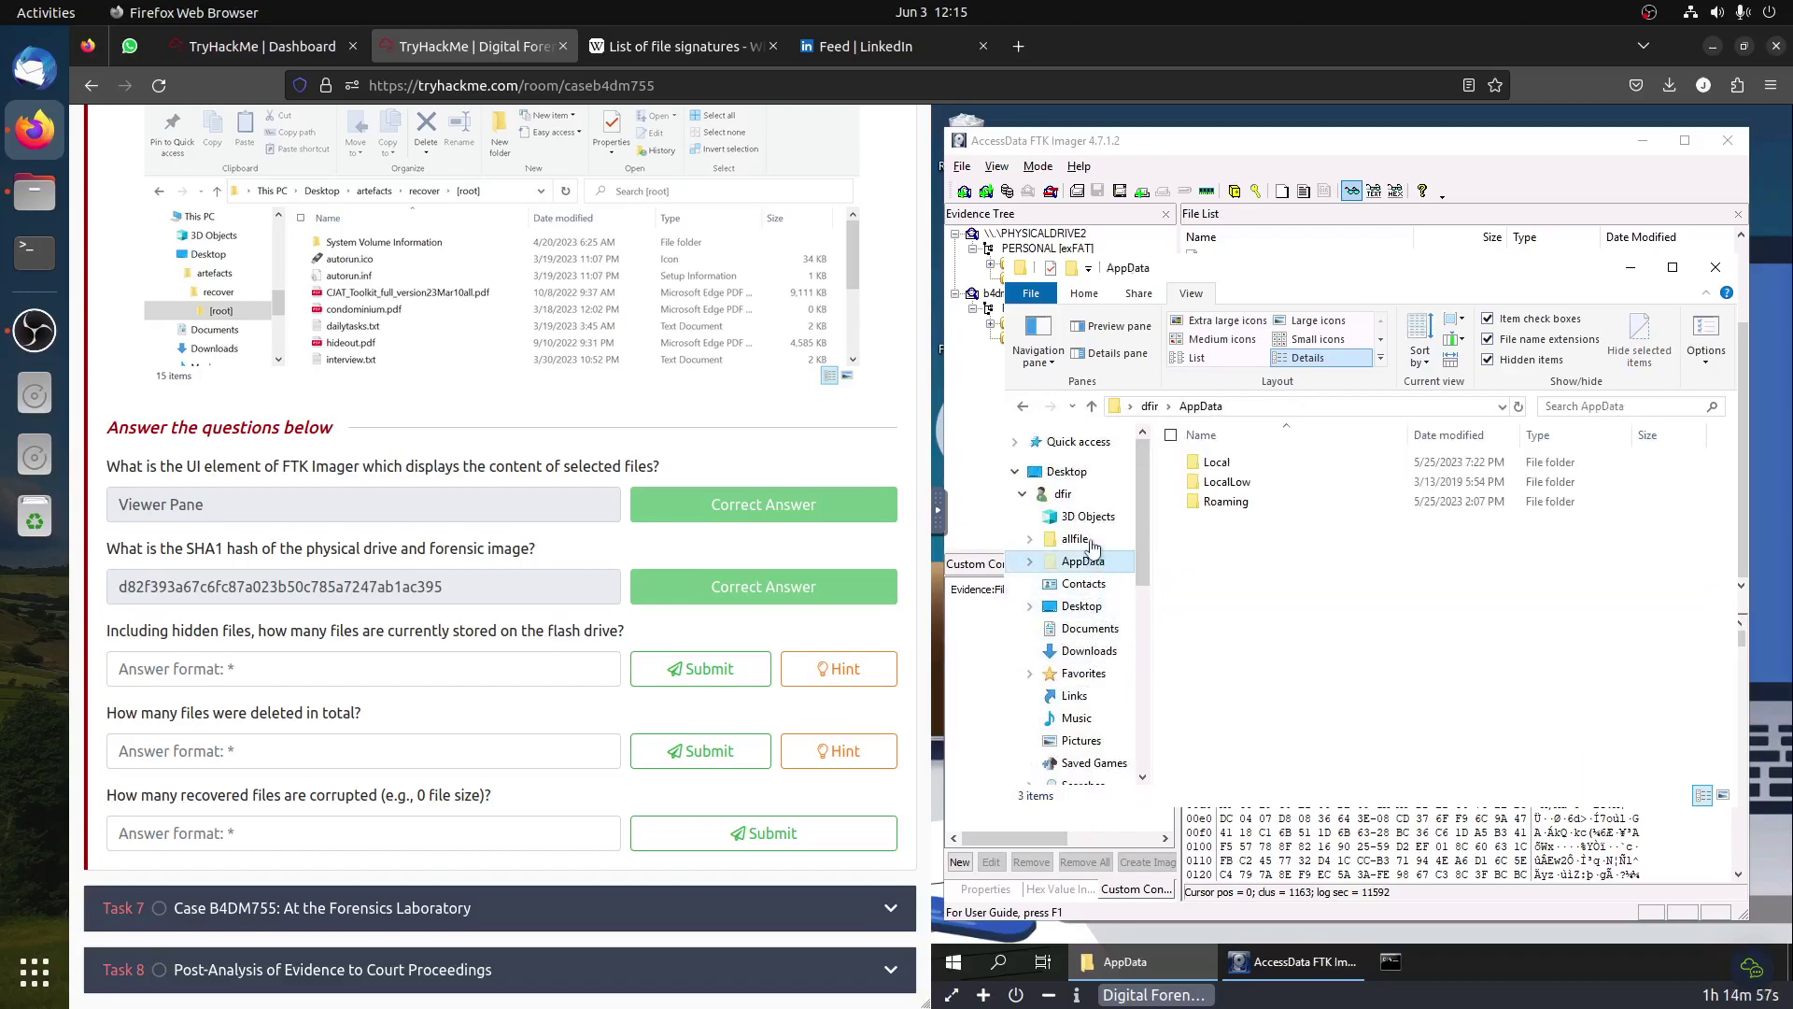
pyautogui.click(1082, 605)
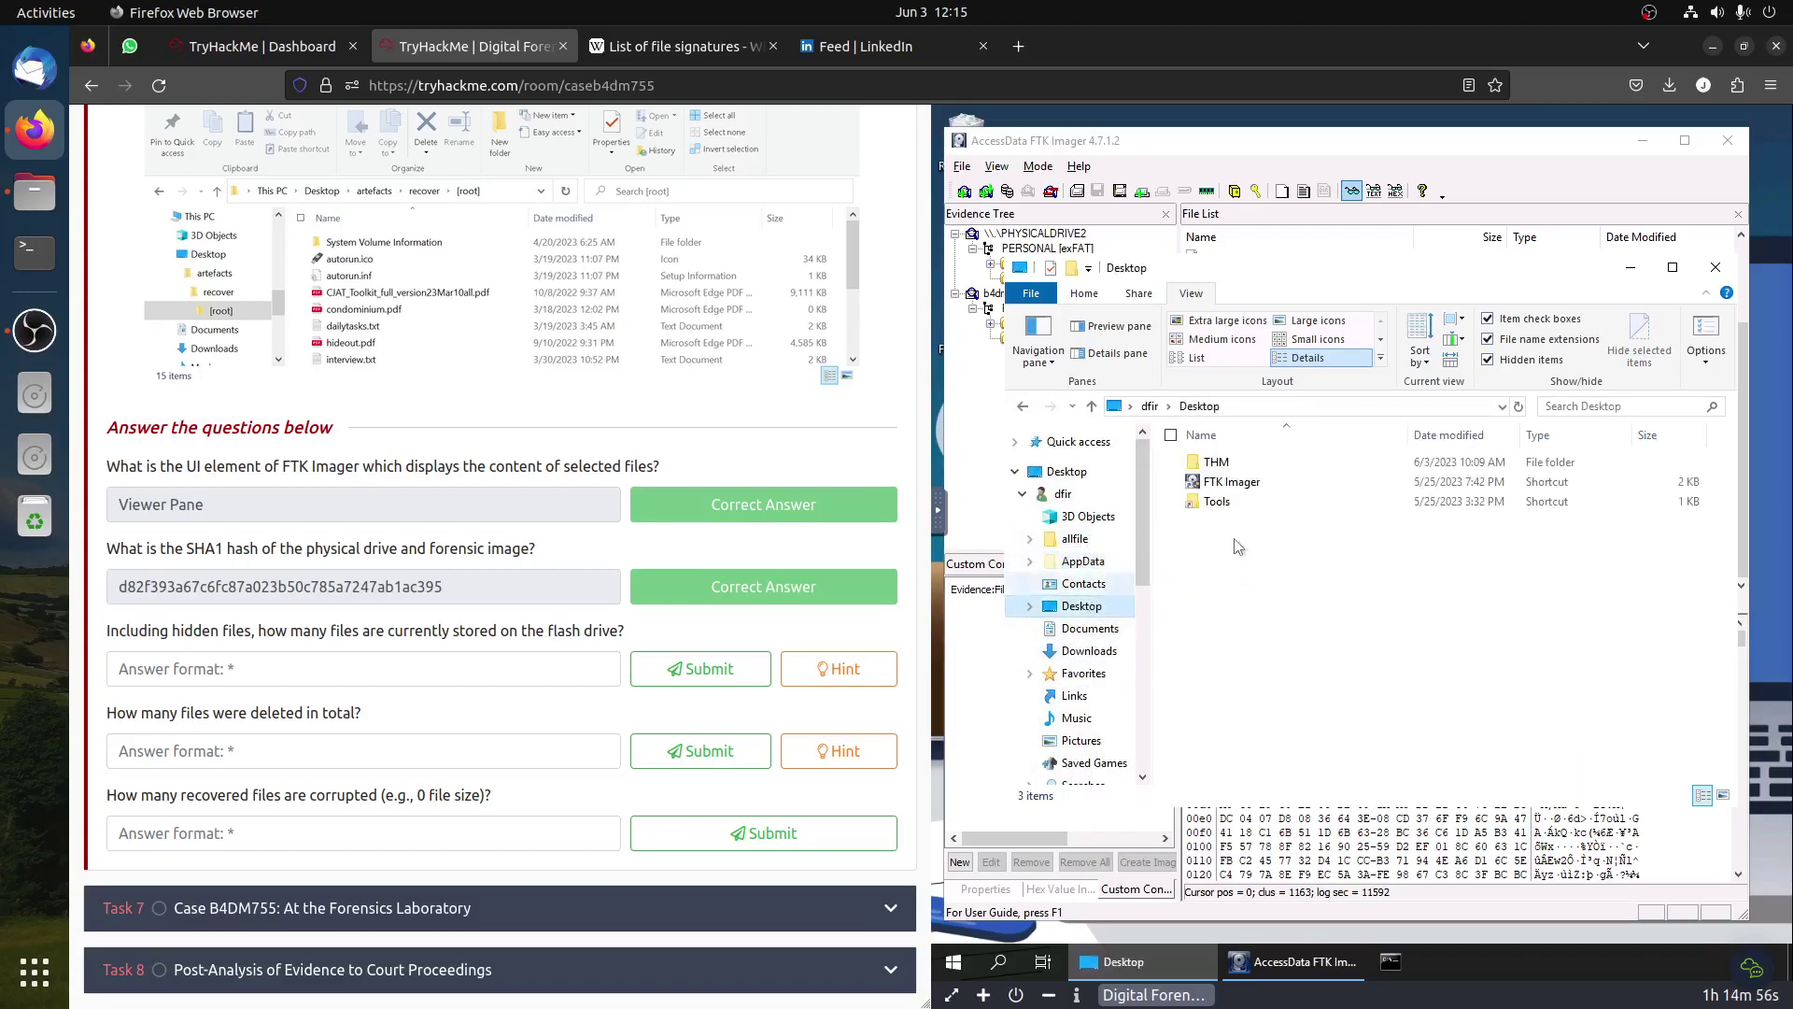
pyautogui.doubleClick(1217, 462)
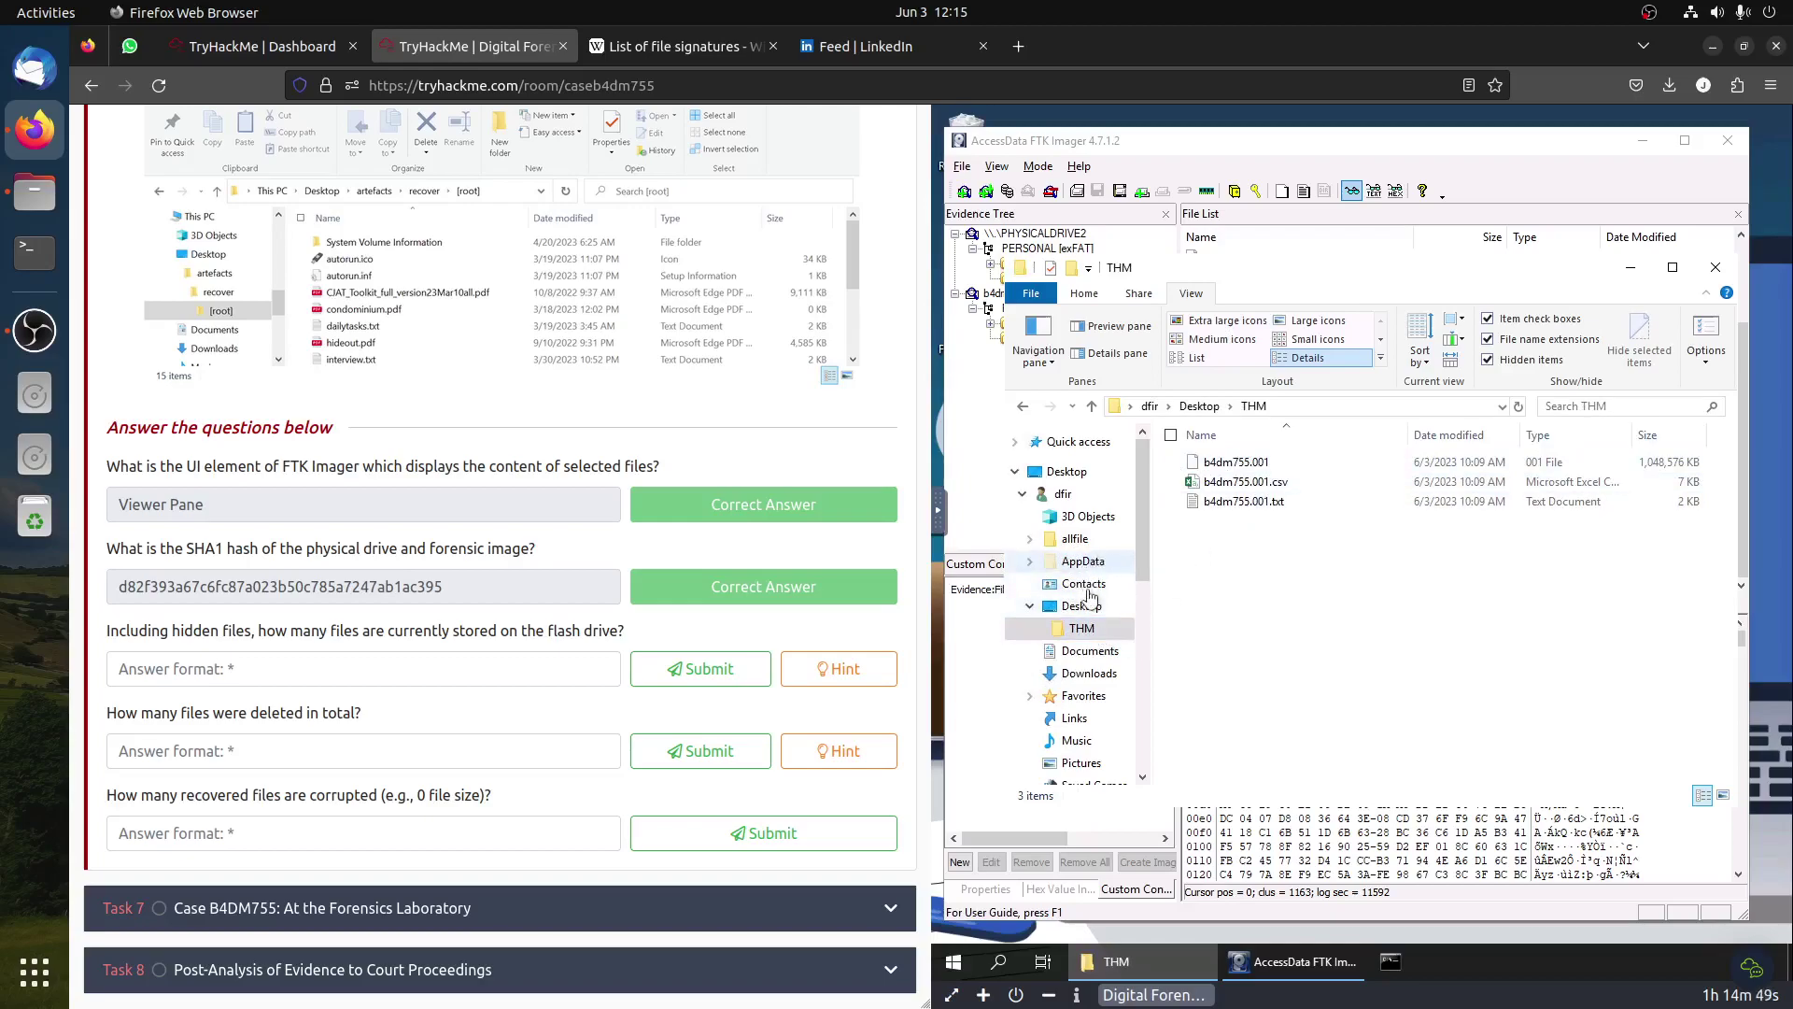
pyautogui.scroll(-2, 1091, 598)
pyautogui.scroll(-2, 1090, 595)
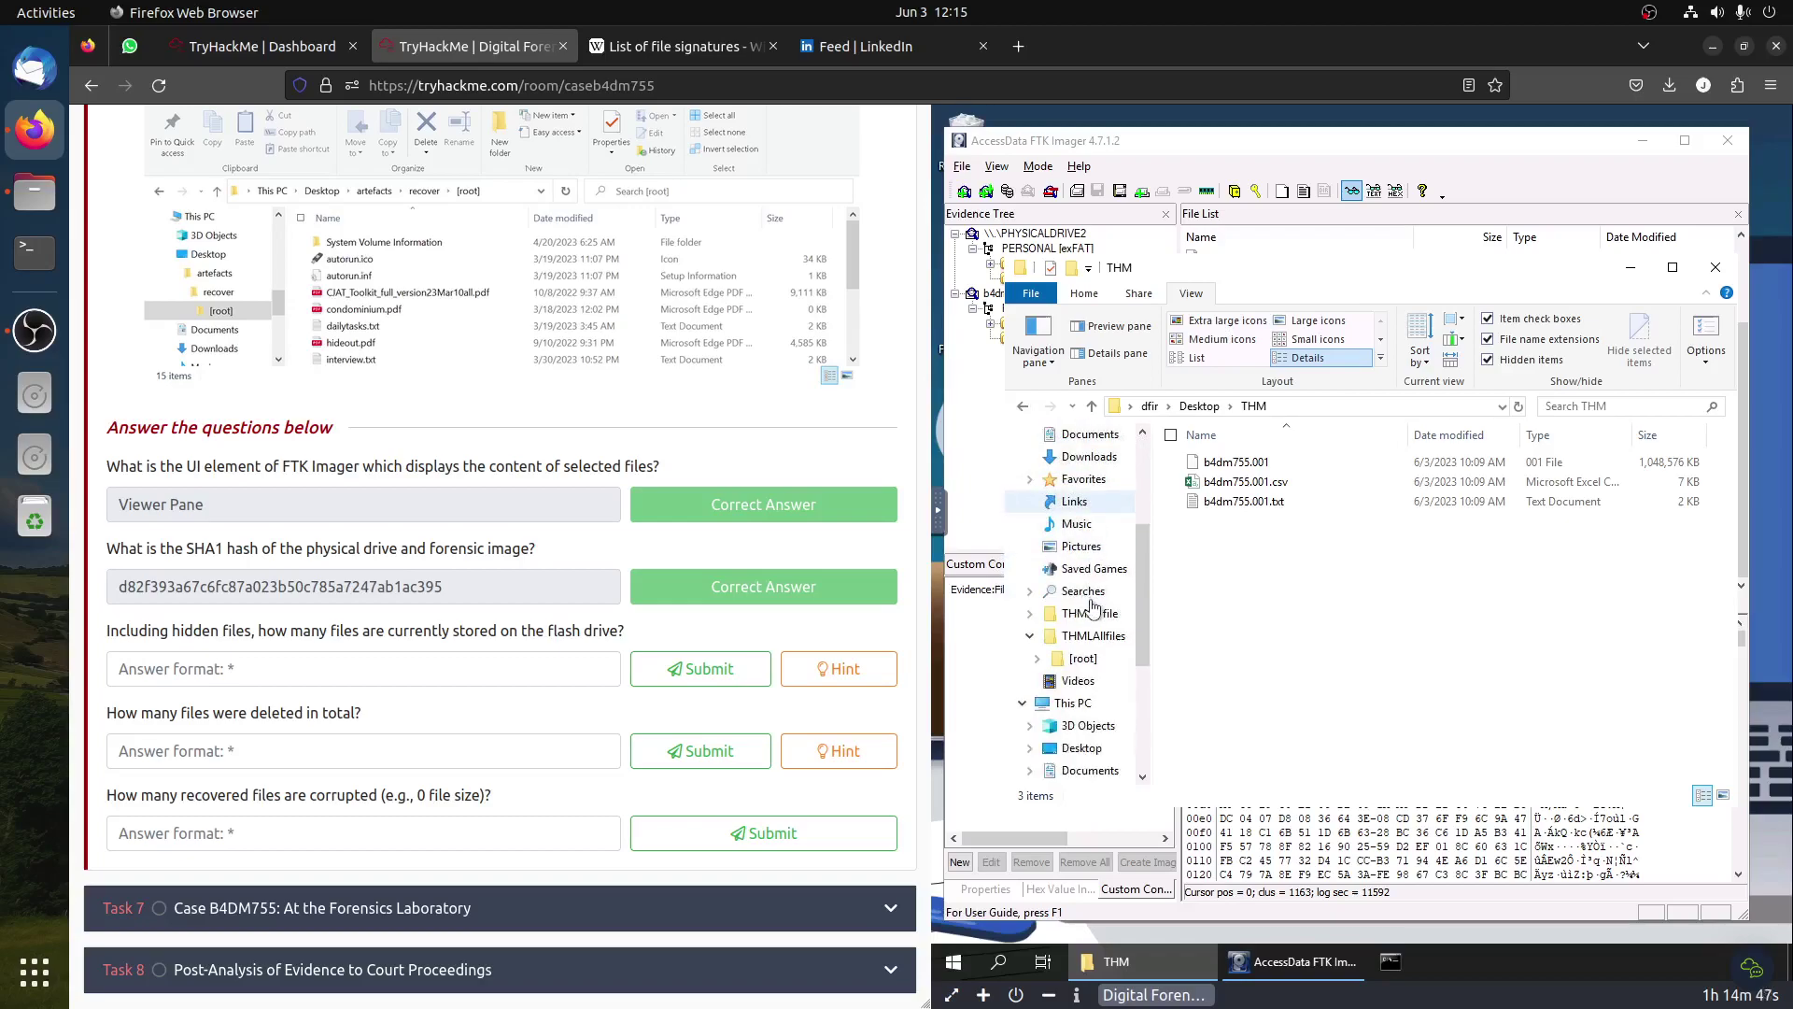
pyautogui.scroll(-3, 1095, 605)
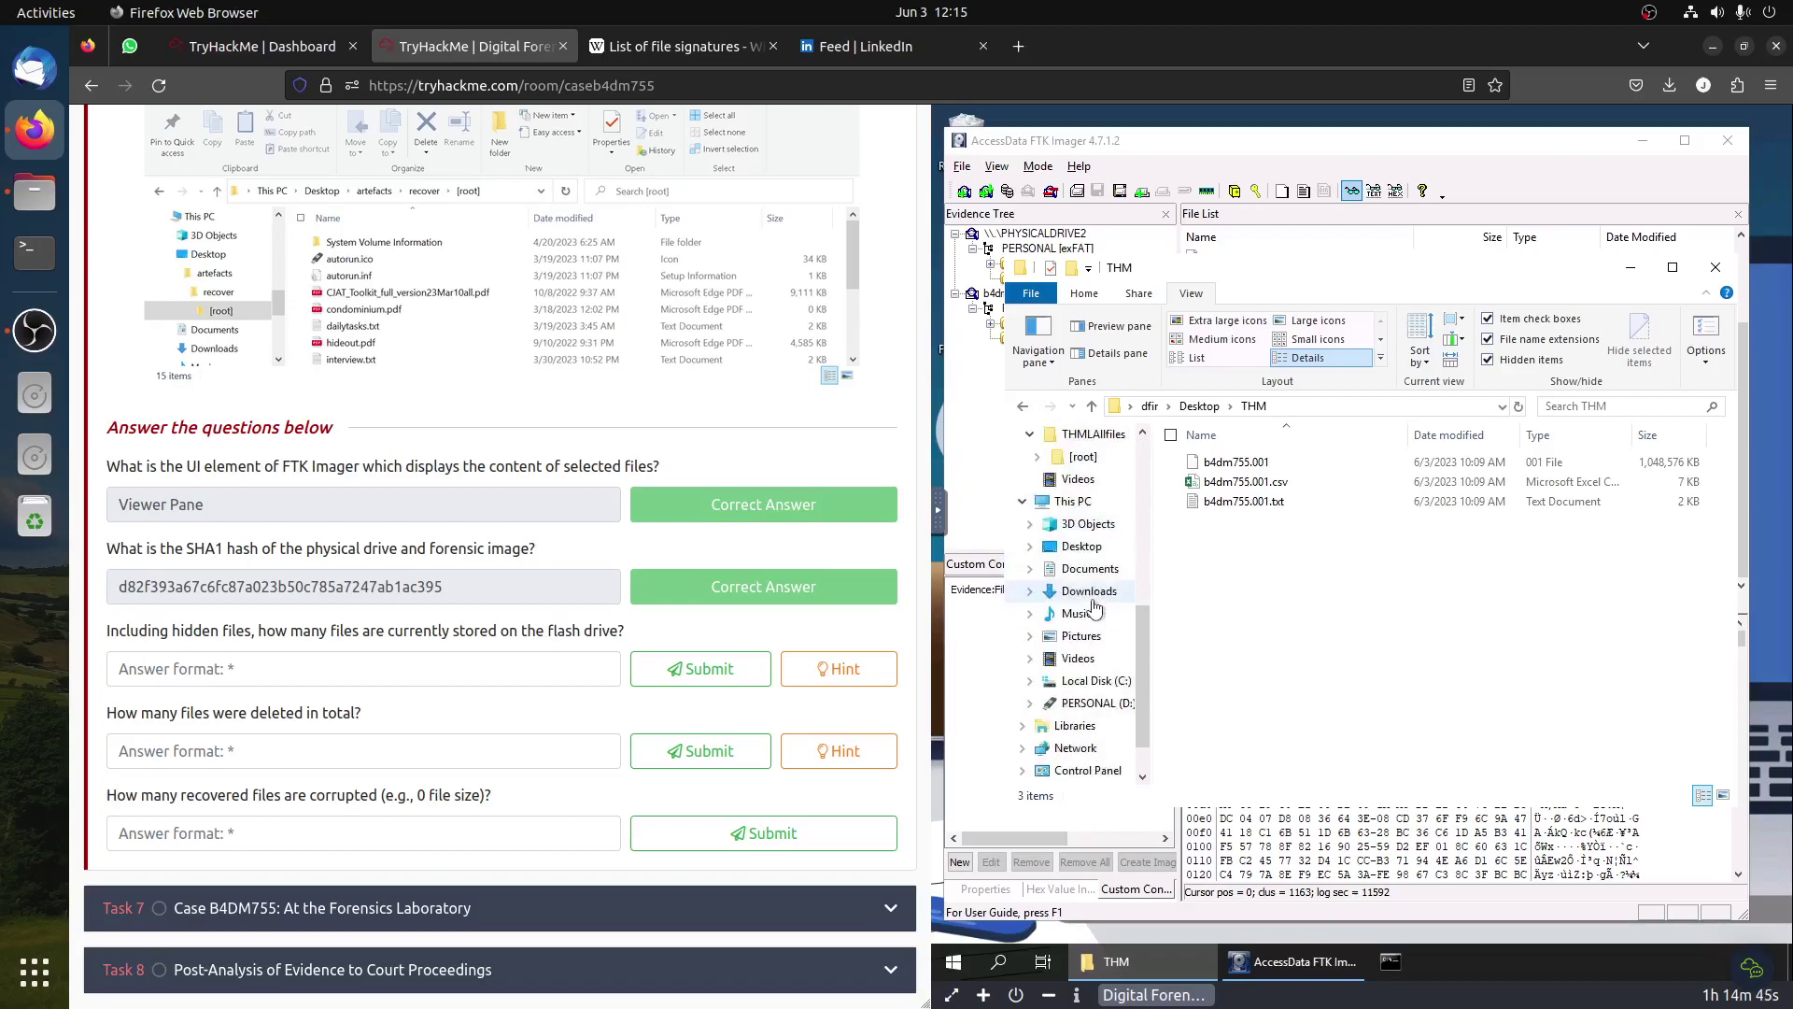
pyautogui.click(1084, 706)
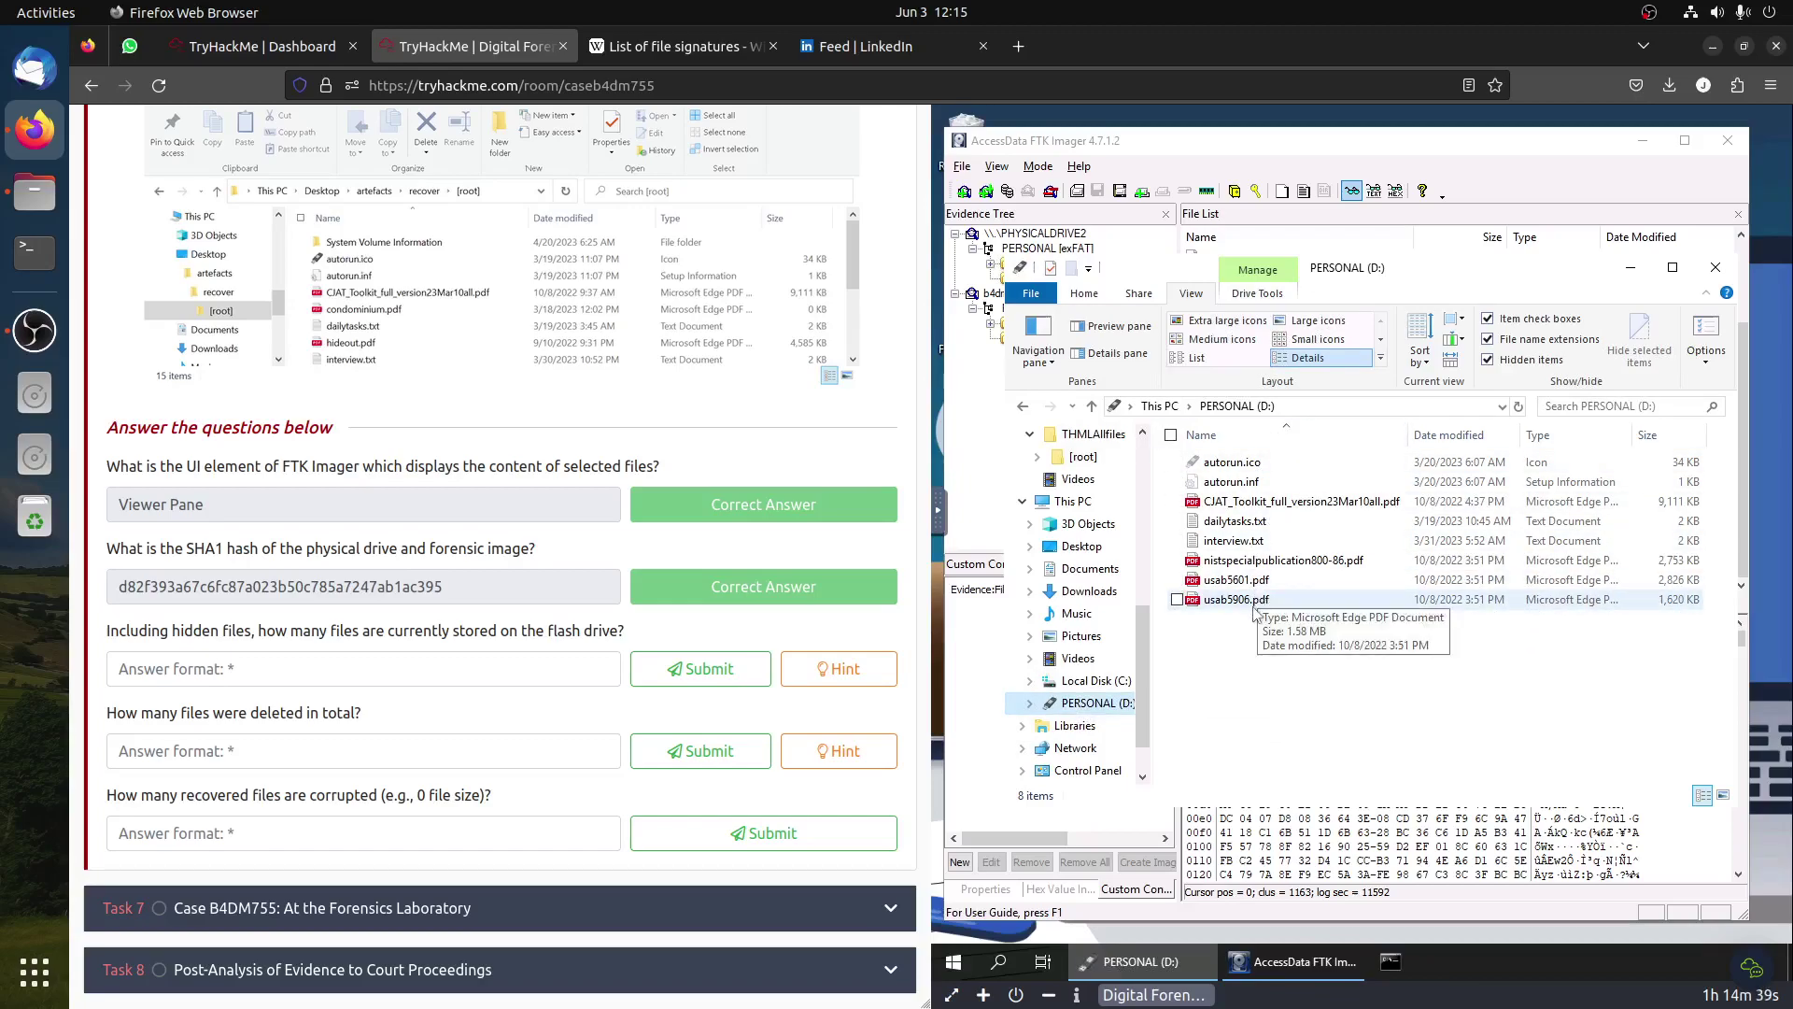
# Step: Count the drive's 8 files from usab5906.pdf up to autorun.ico
pyautogui.click(1231, 599)
pyautogui.click(1233, 579)
pyautogui.click(1233, 560)
pyautogui.click(1233, 540)
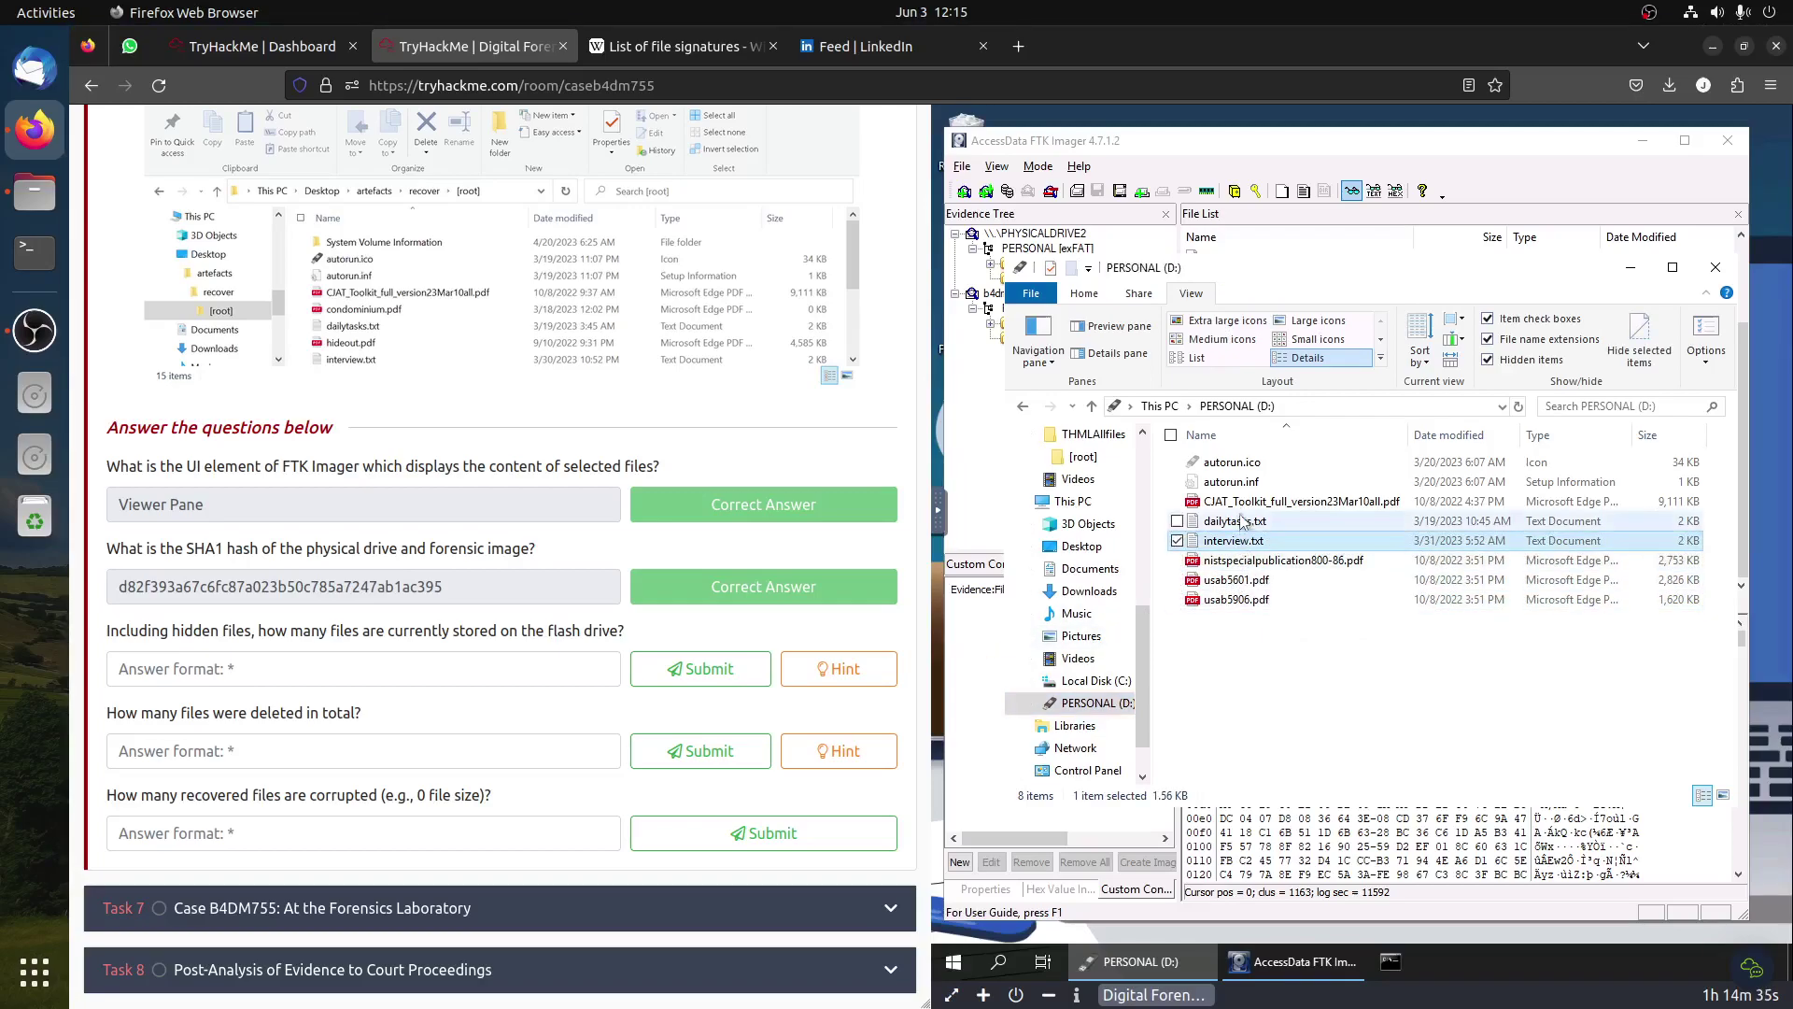
pyautogui.click(1238, 520)
pyautogui.click(1242, 501)
pyautogui.click(1233, 481)
pyautogui.click(1232, 461)
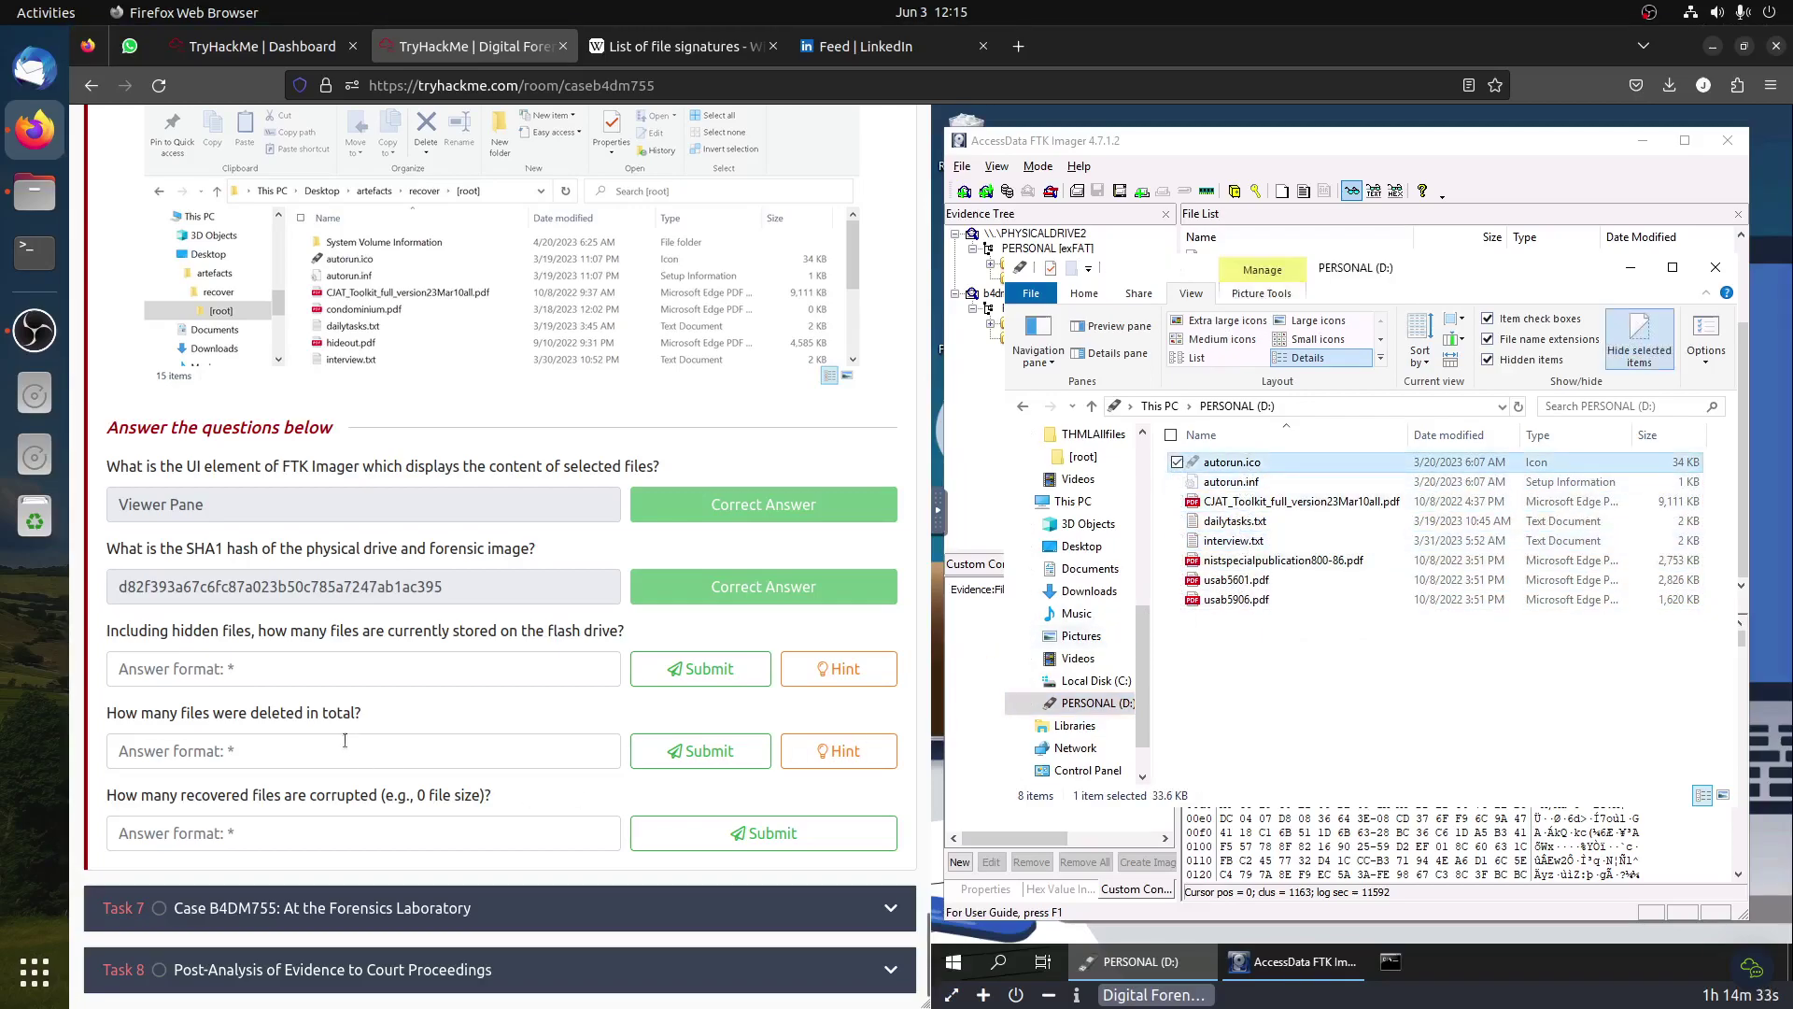
# Step: Answer the flash-drive file count question with 8
pyautogui.click(273, 666)
pyautogui.write('8')
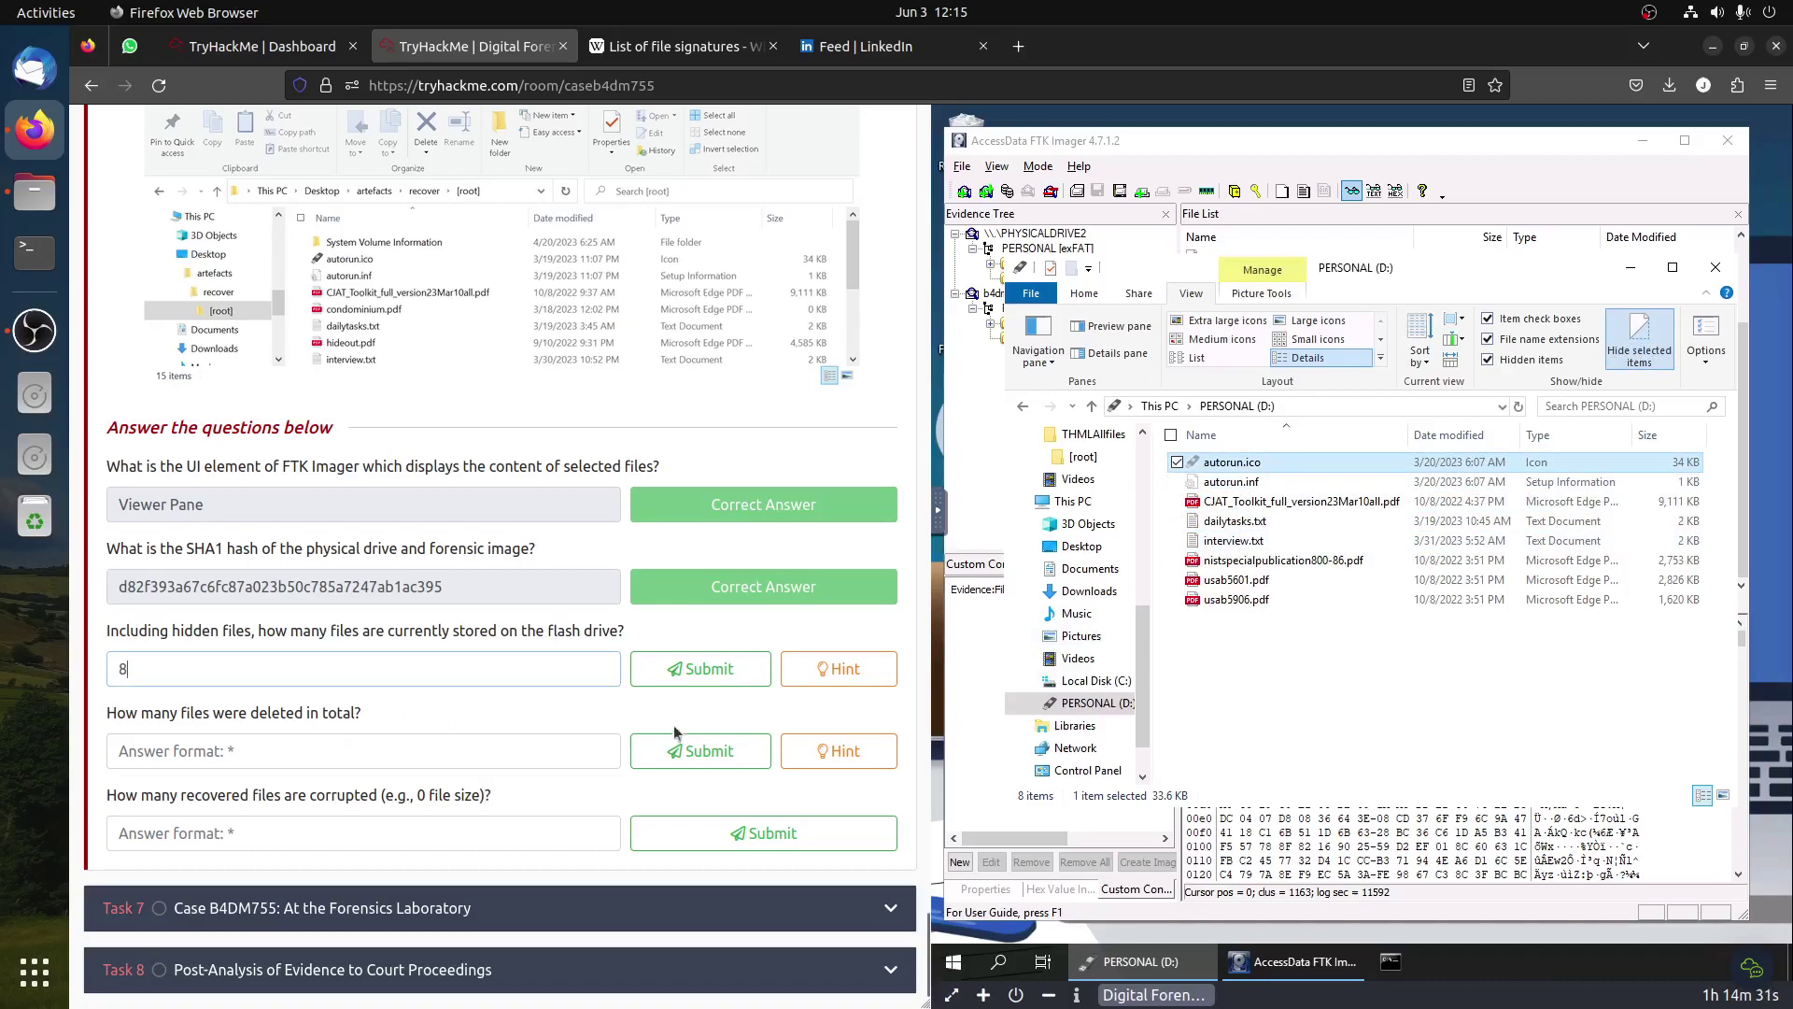
pyautogui.click(697, 674)
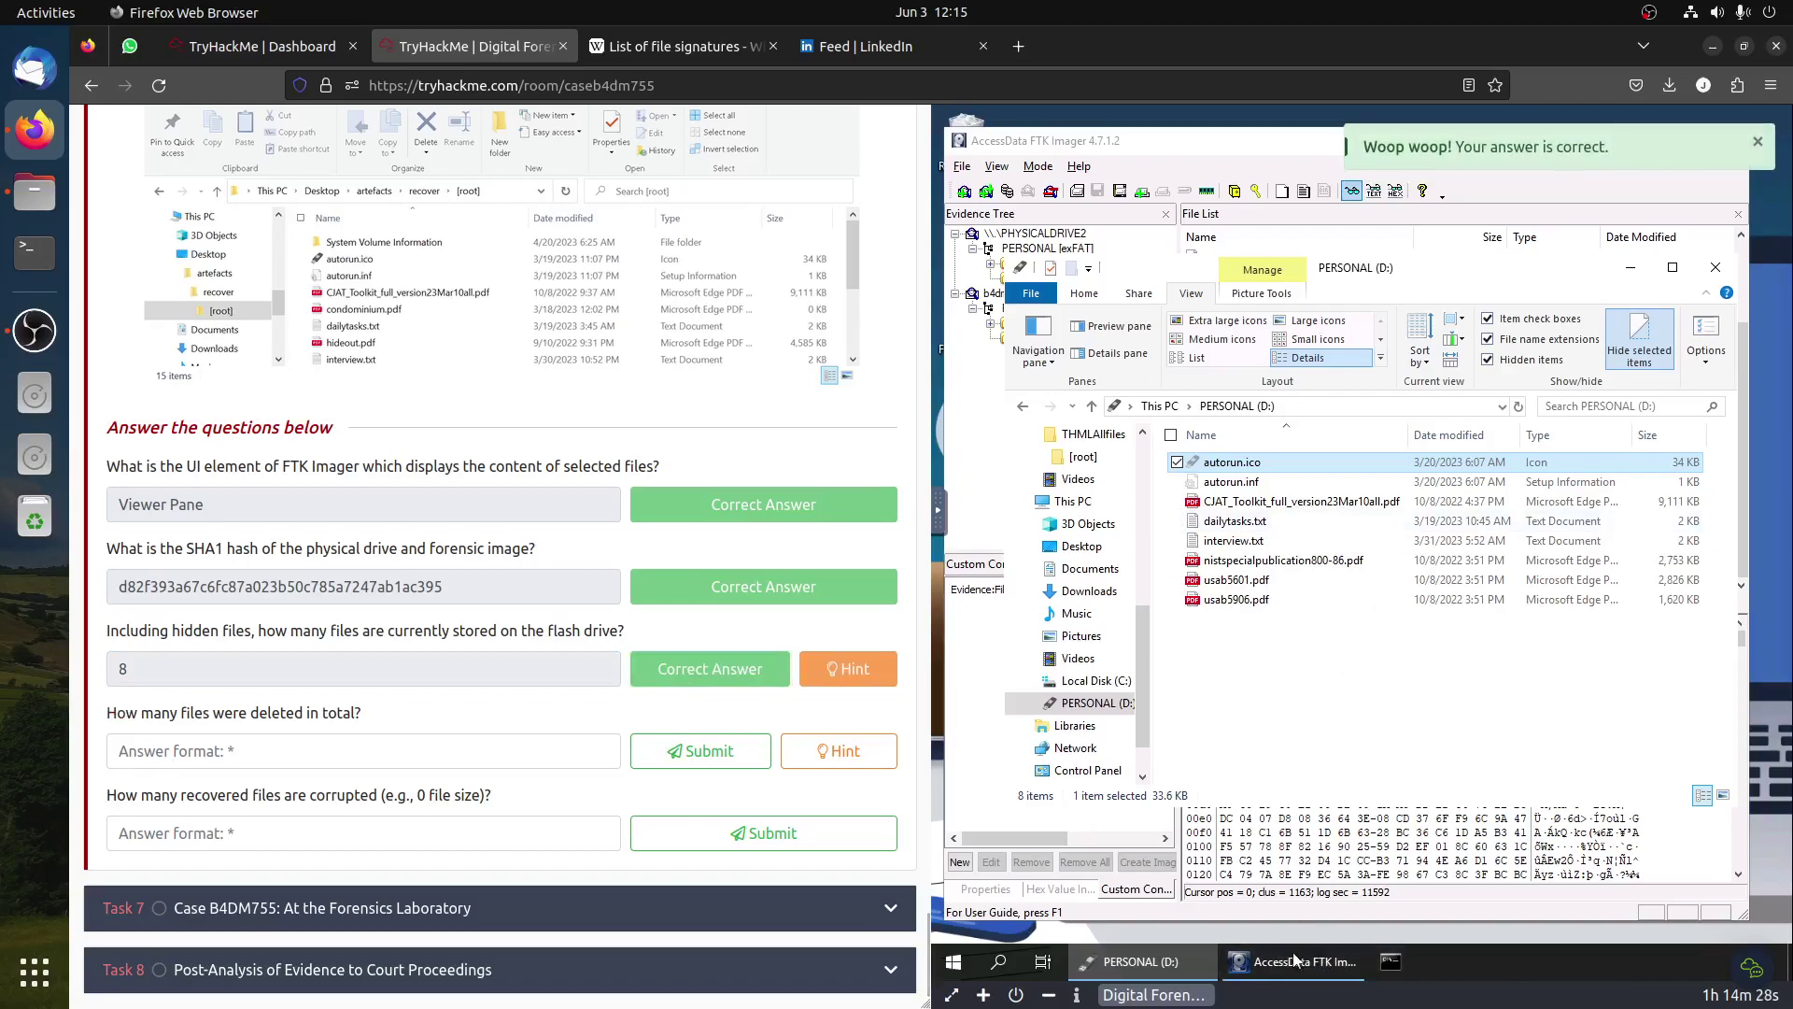
# Step: In FTK Imager, inspect the deleted entries condominium.pdf, hideout.pdf, operations.xlsx, resortsworld.png, townhouse.pdf and warehouse.pdf
pyautogui.moveTo(1299, 962)
pyautogui.click(1300, 883)
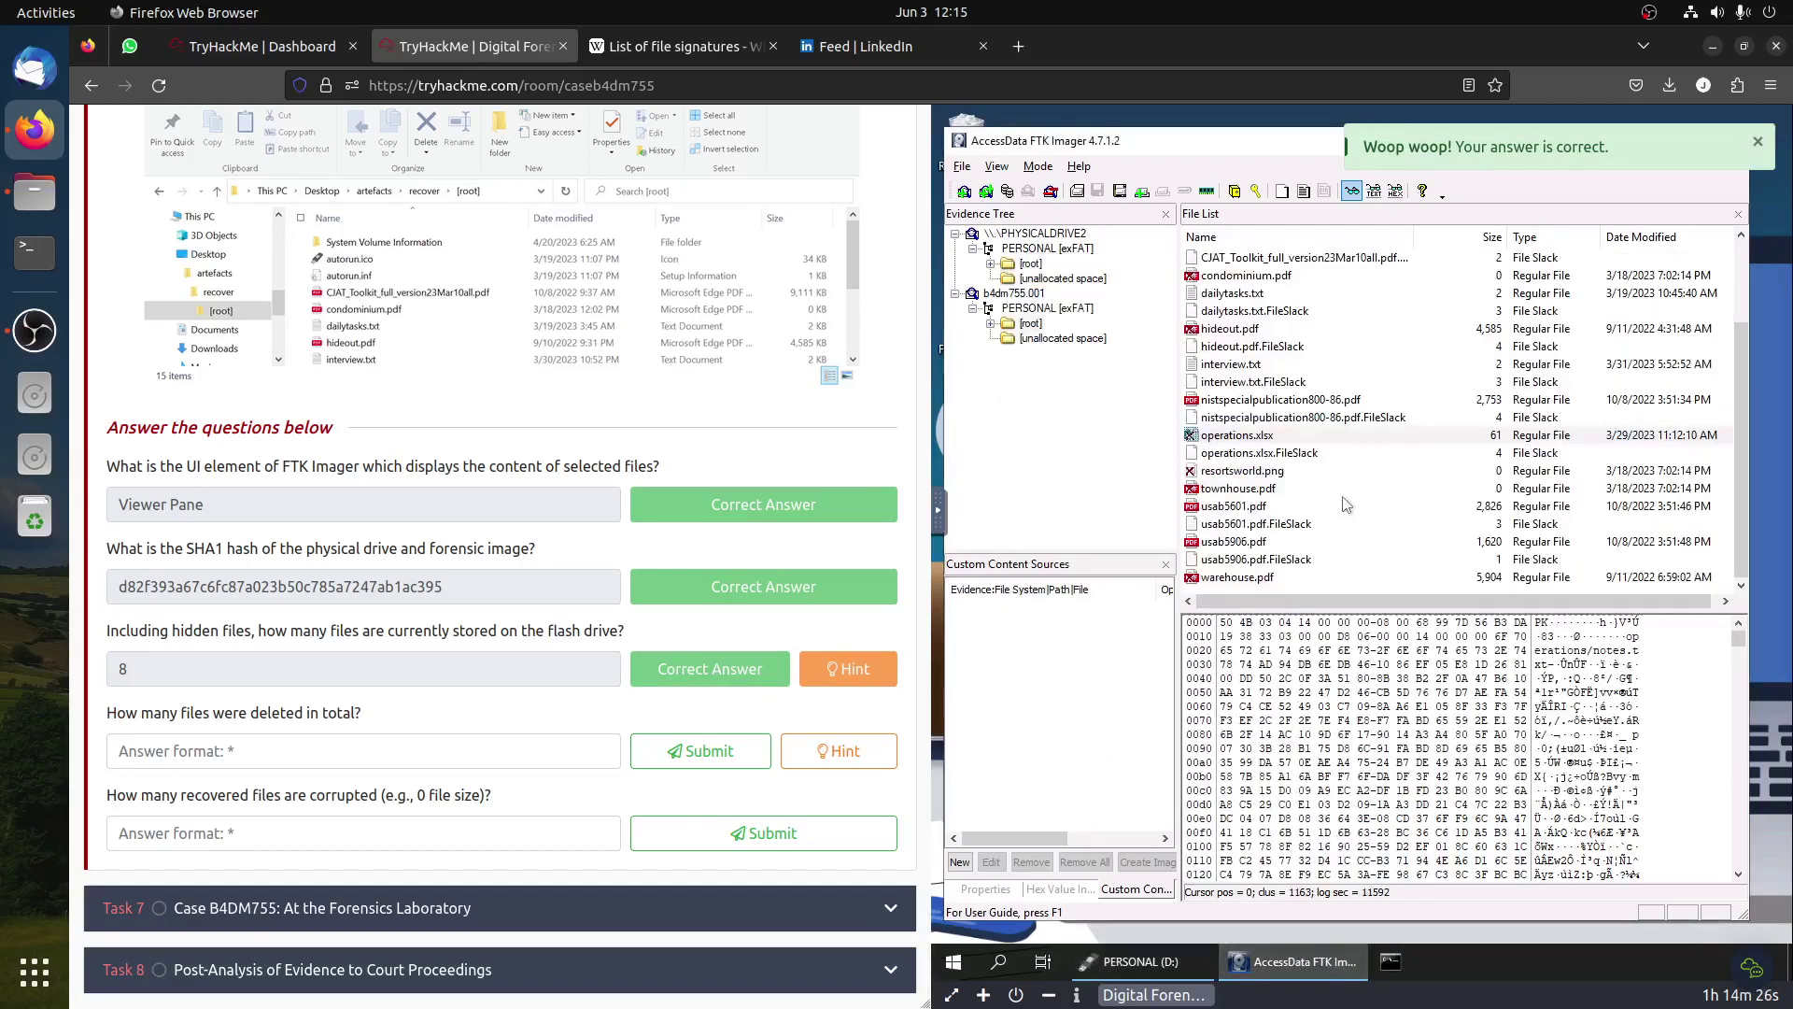
pyautogui.scroll(2, 1348, 500)
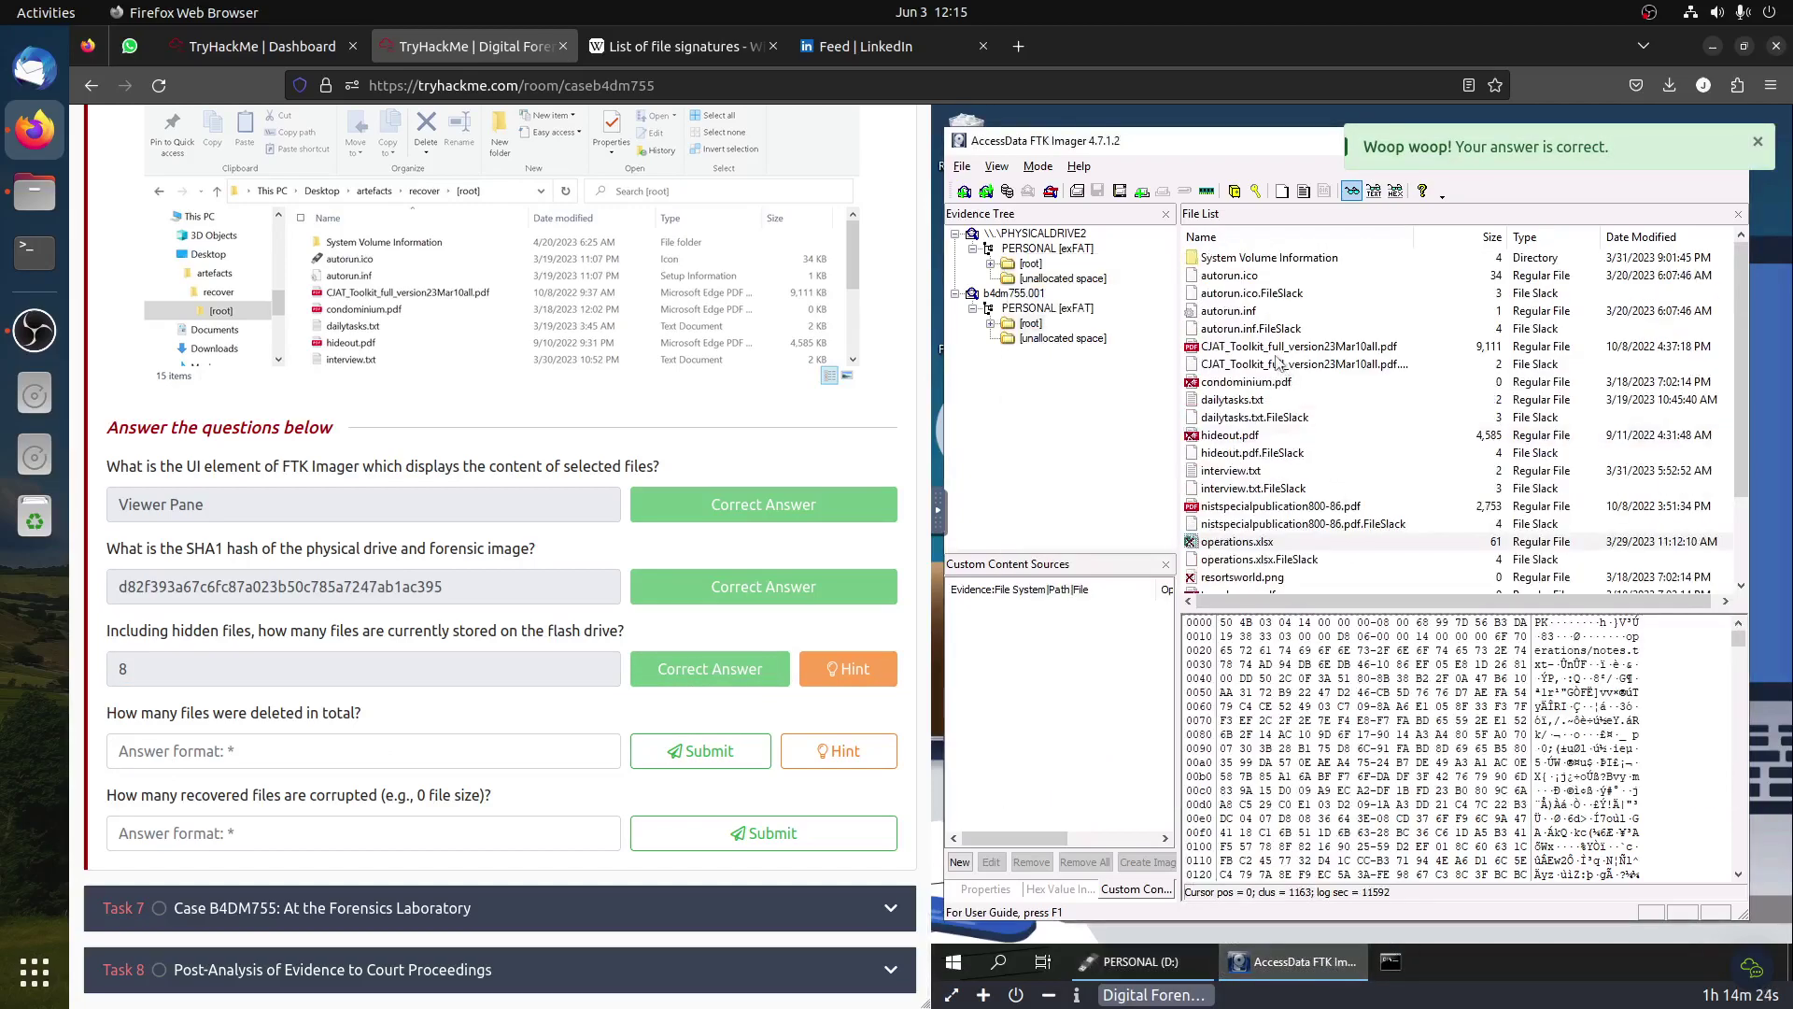
pyautogui.click(1229, 384)
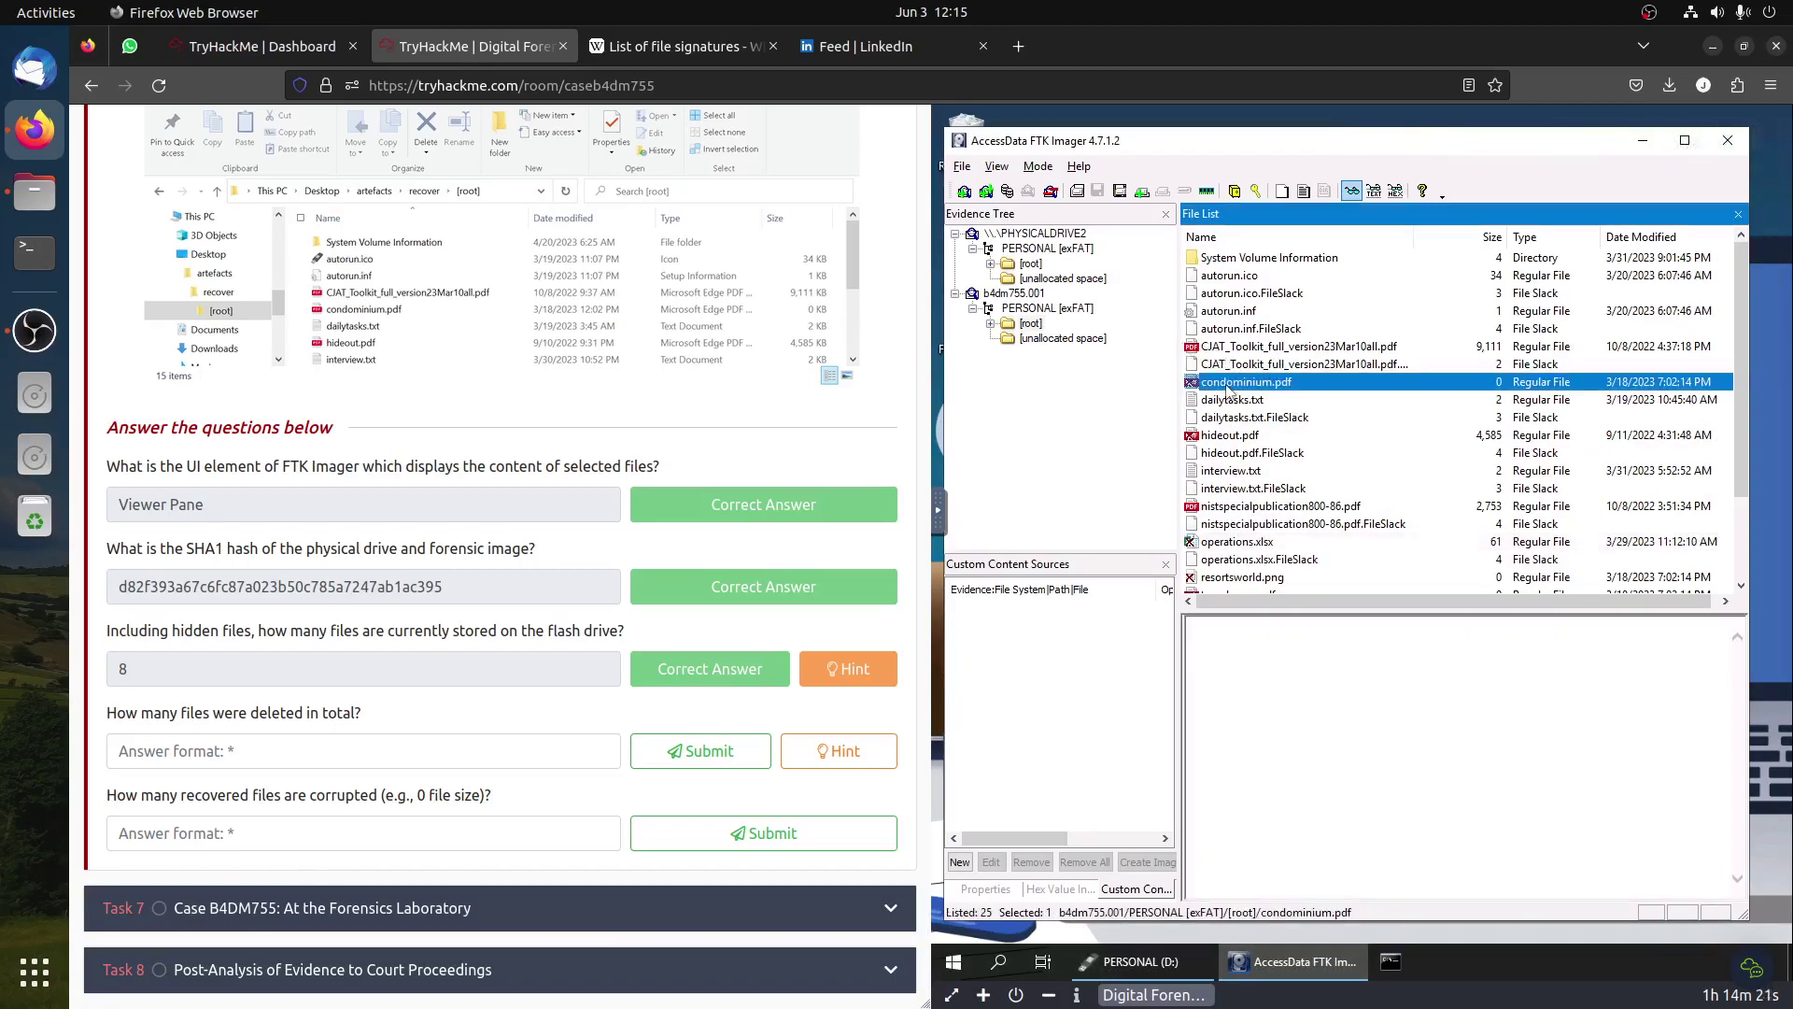
pyautogui.click(1233, 437)
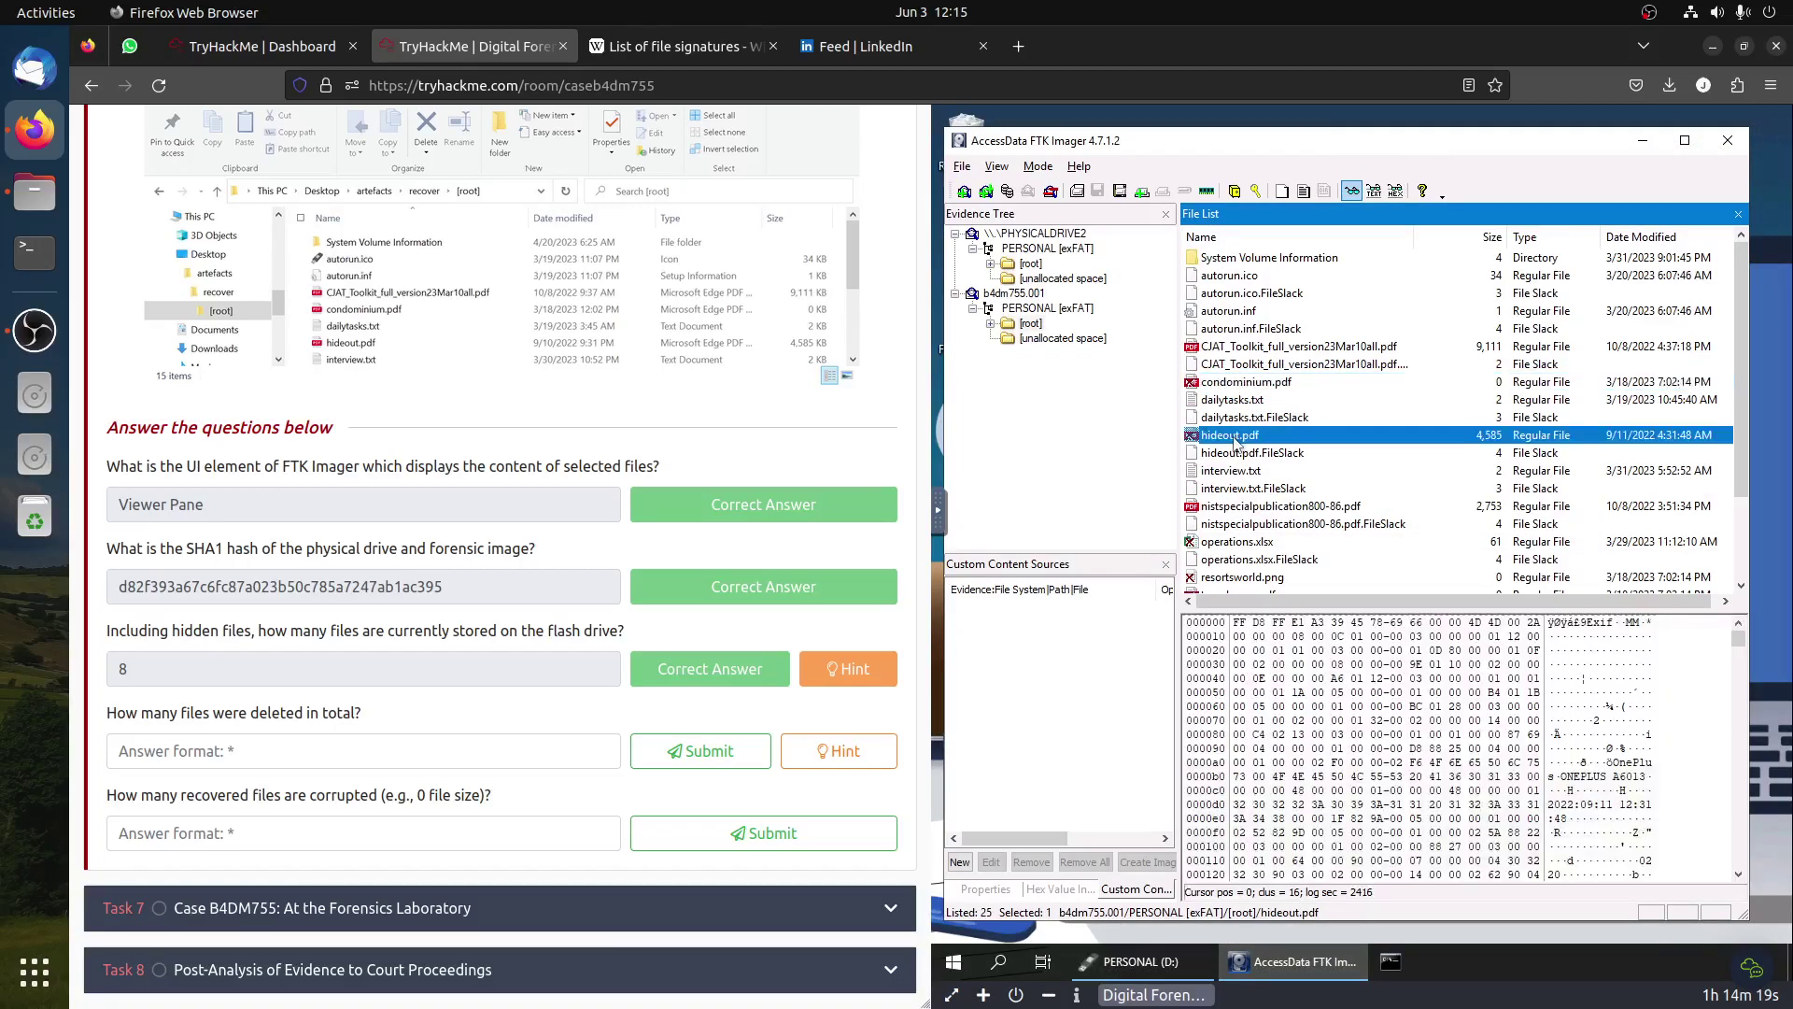
pyautogui.click(1242, 541)
pyautogui.scroll(-1, 1246, 546)
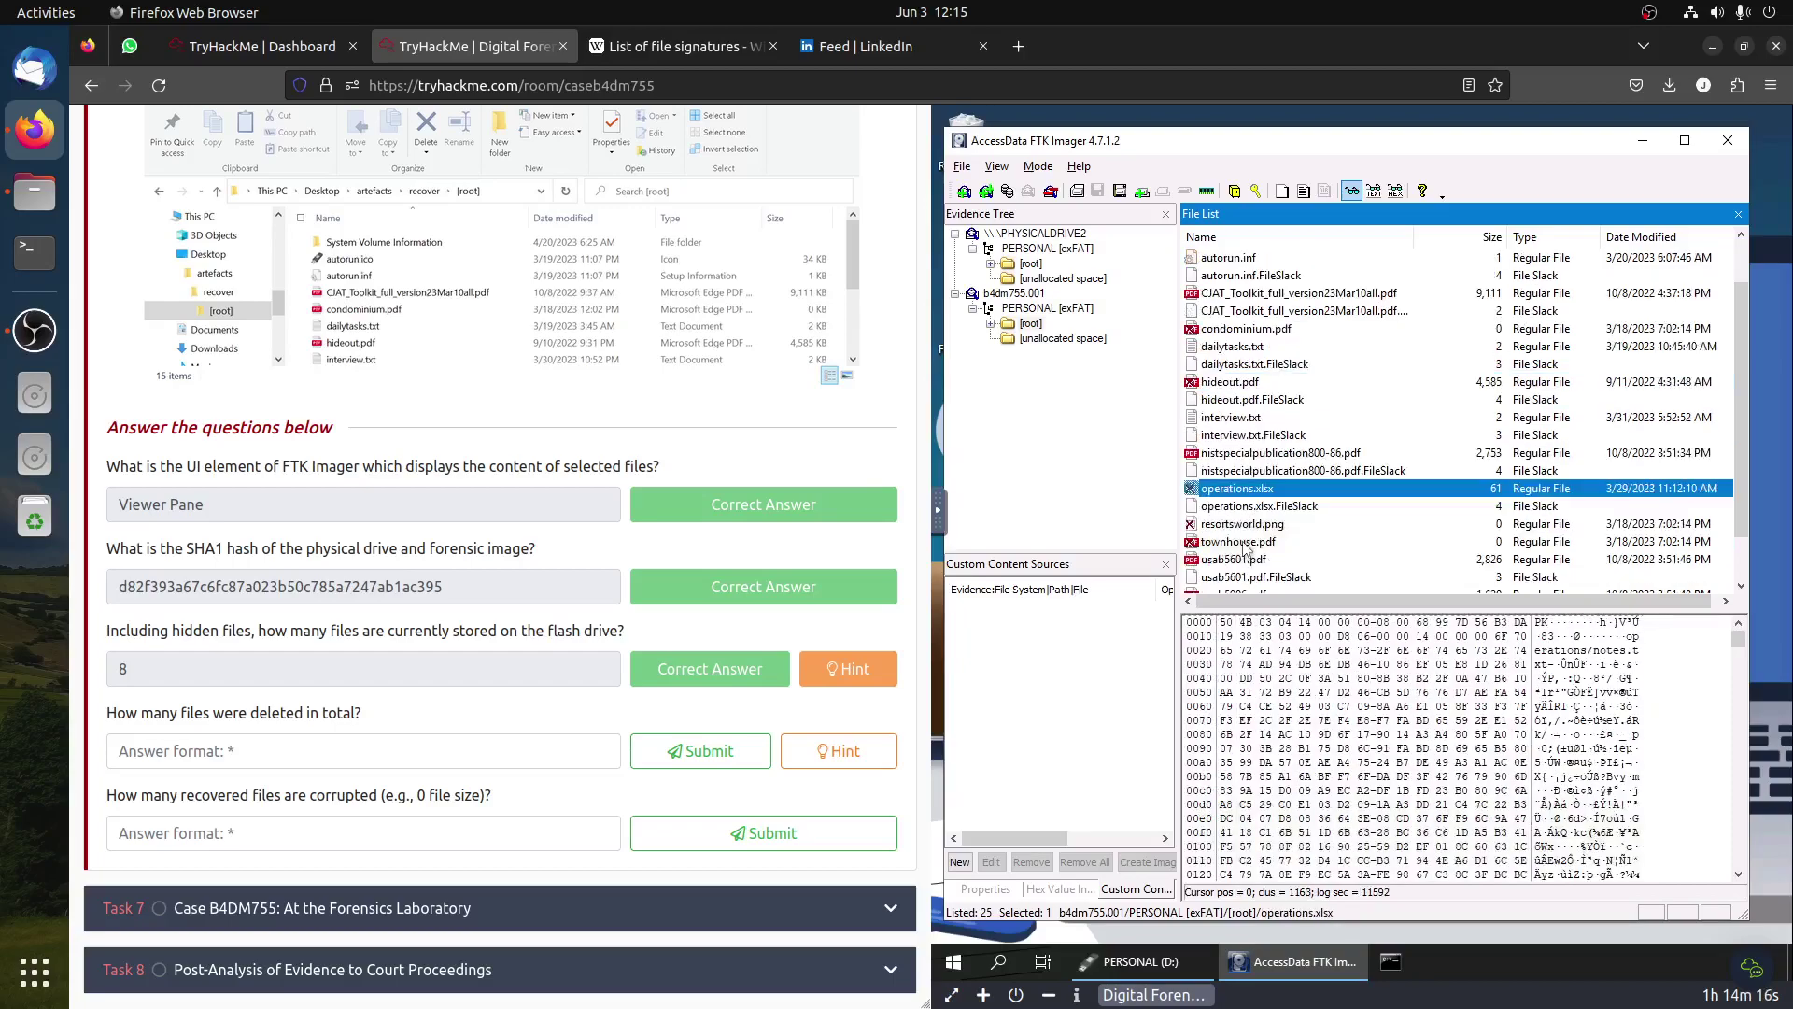
pyautogui.click(1234, 526)
pyautogui.click(1234, 543)
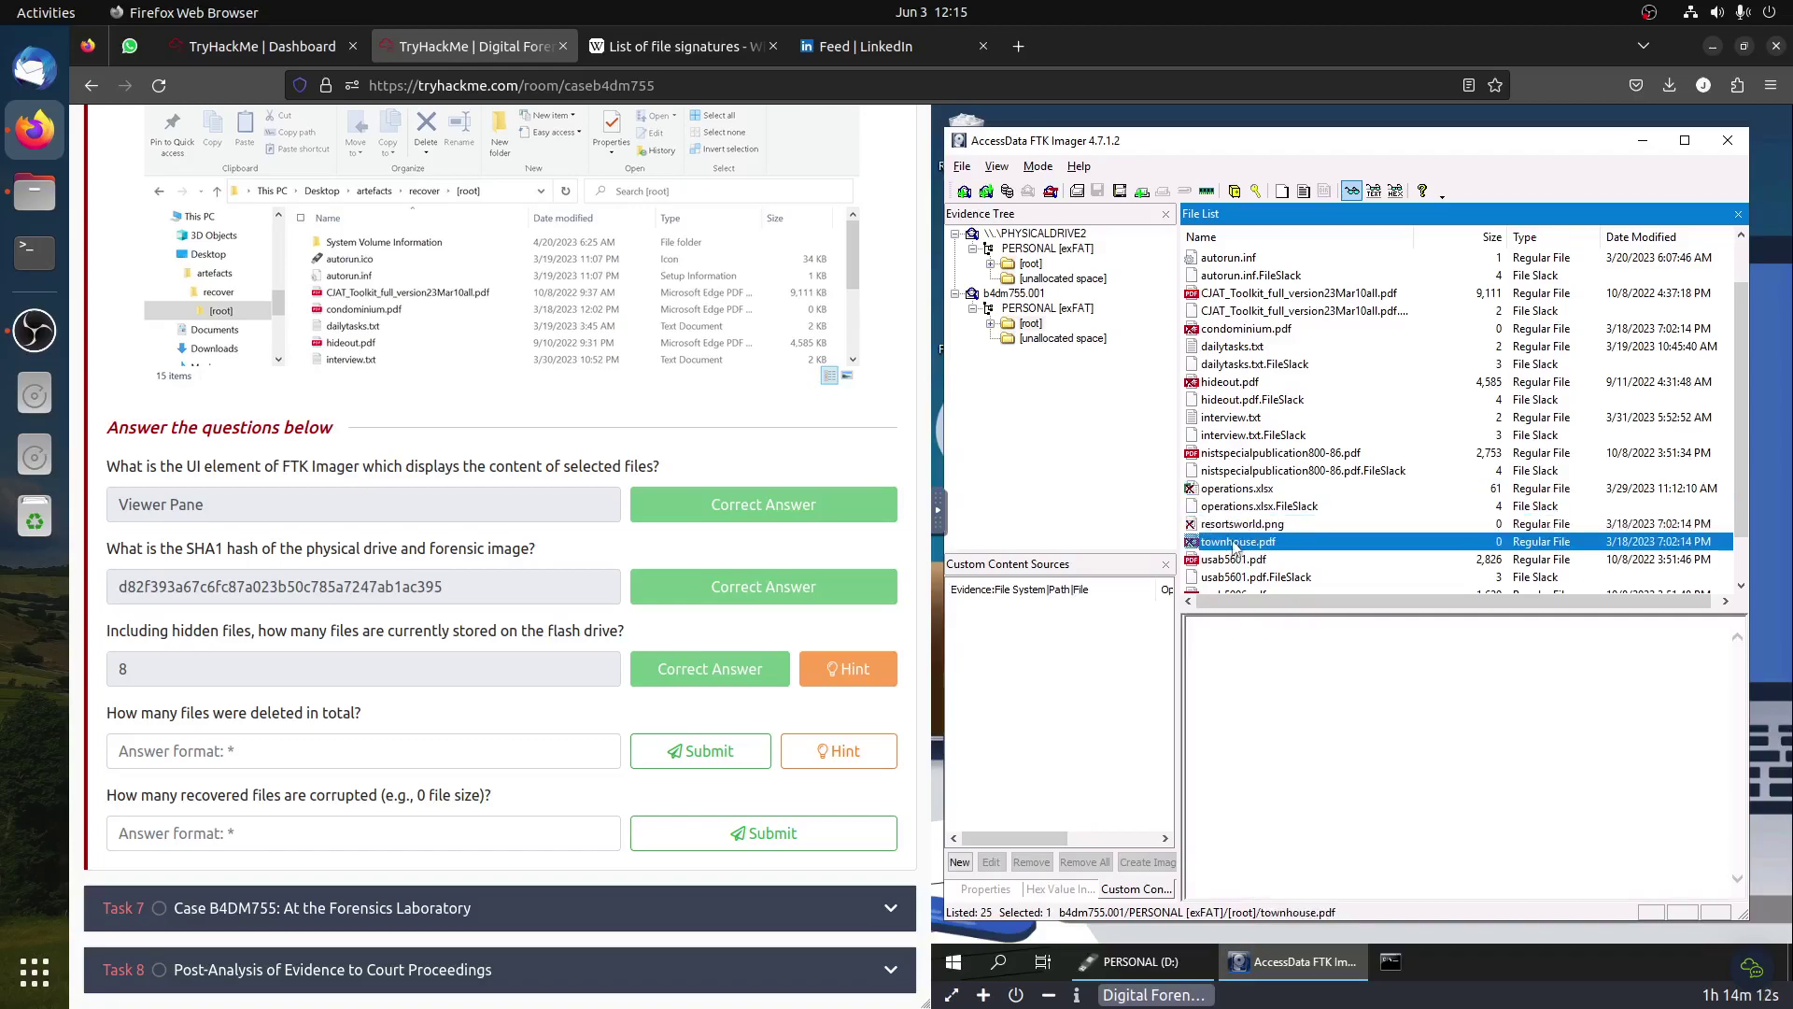
pyautogui.scroll(-1, 1309, 542)
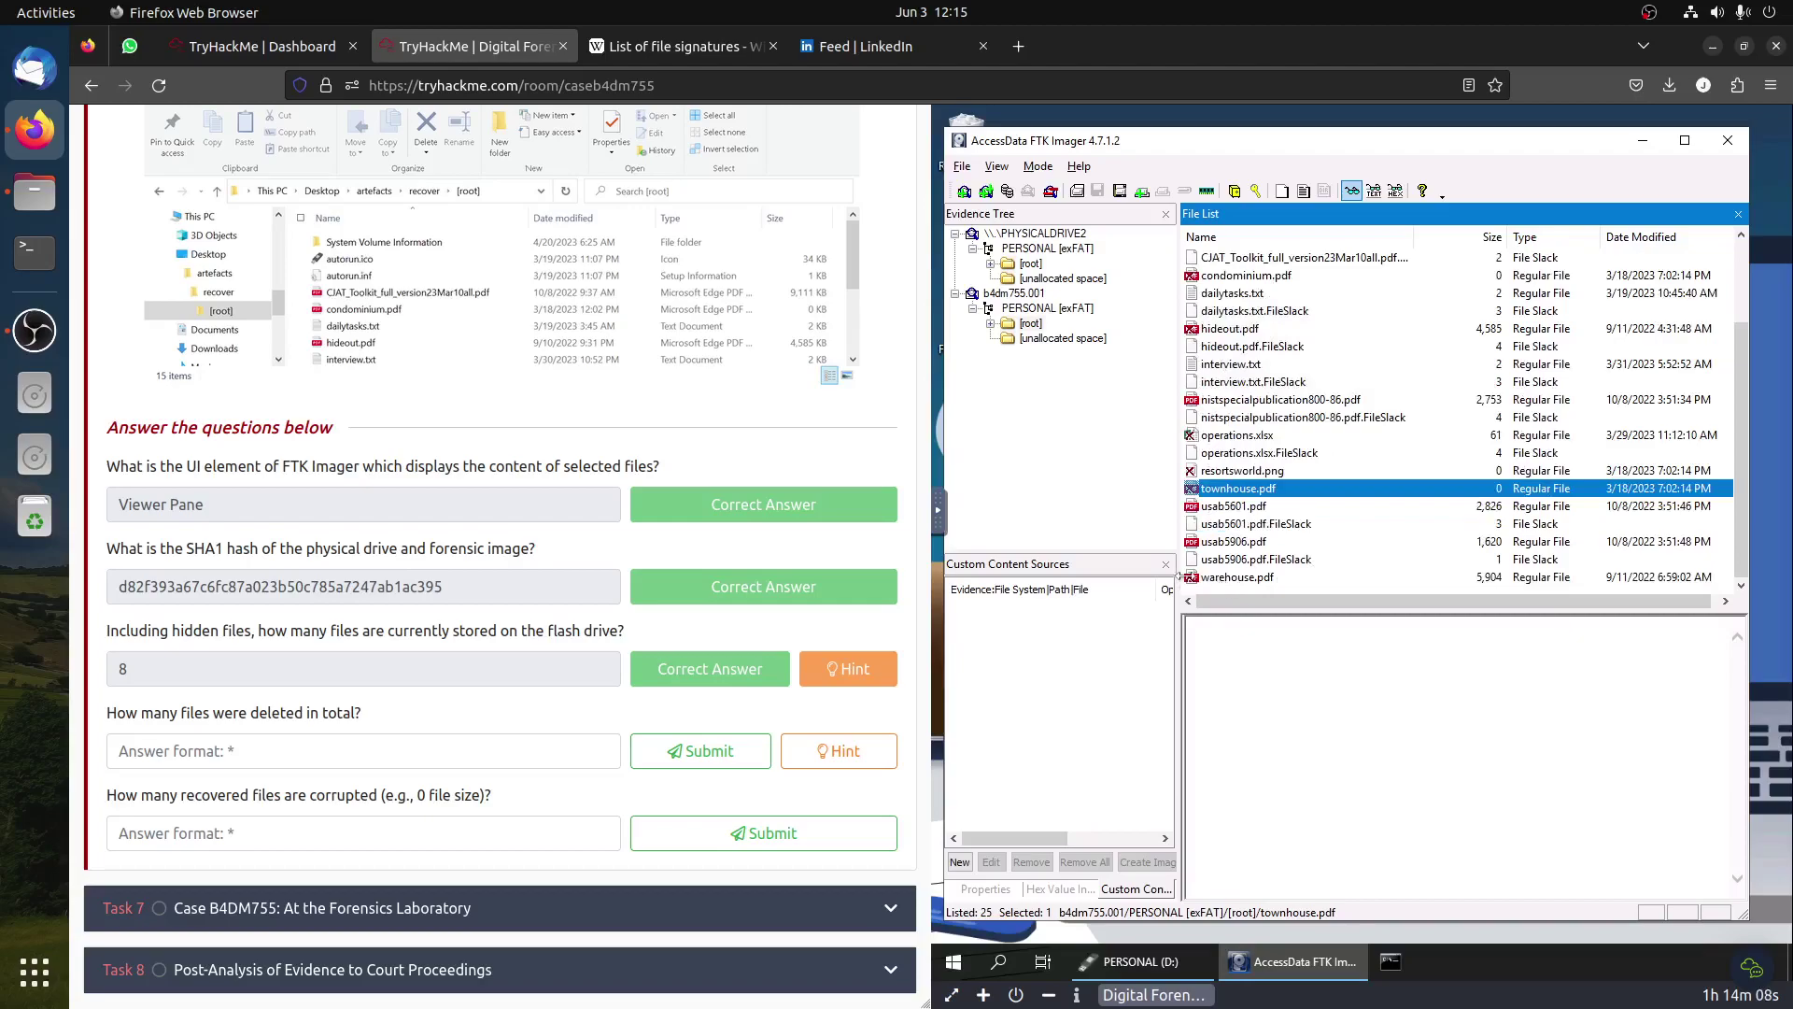
pyautogui.click(1236, 579)
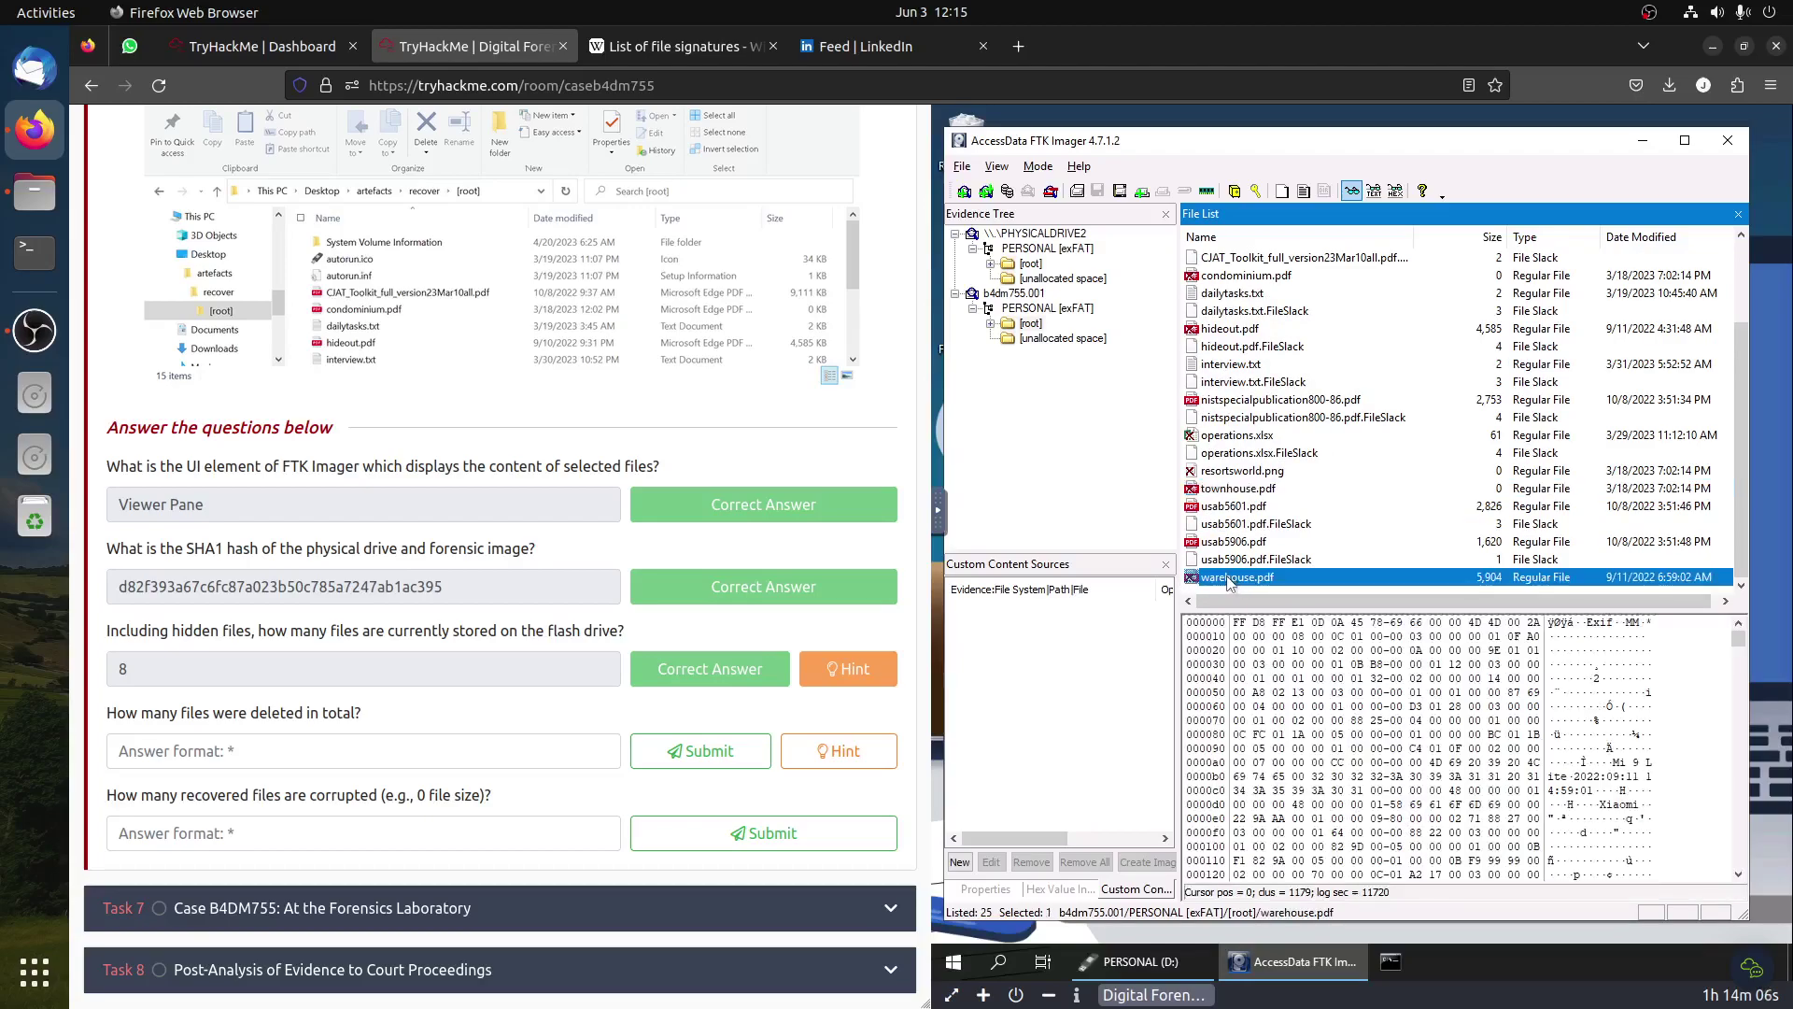
# Step: Answer the deleted-files question with 6 and show the next question's hint
pyautogui.click(201, 738)
pyautogui.write('6')
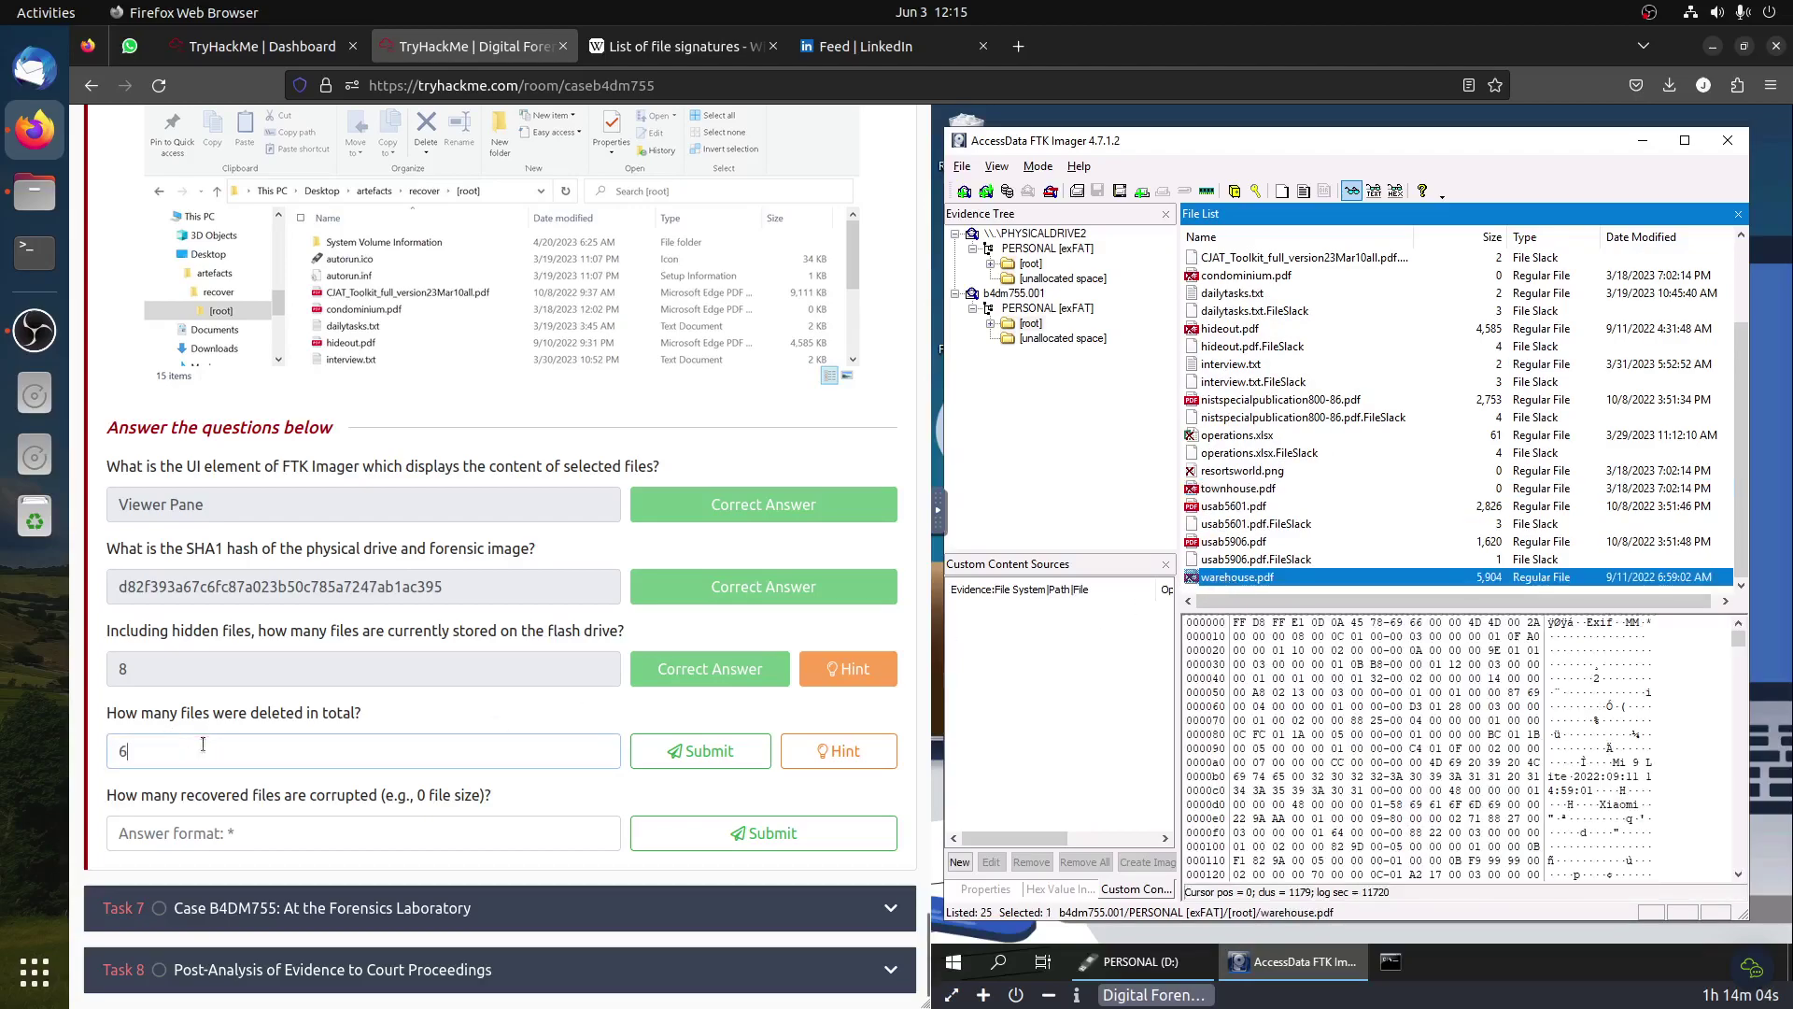
pyautogui.click(698, 750)
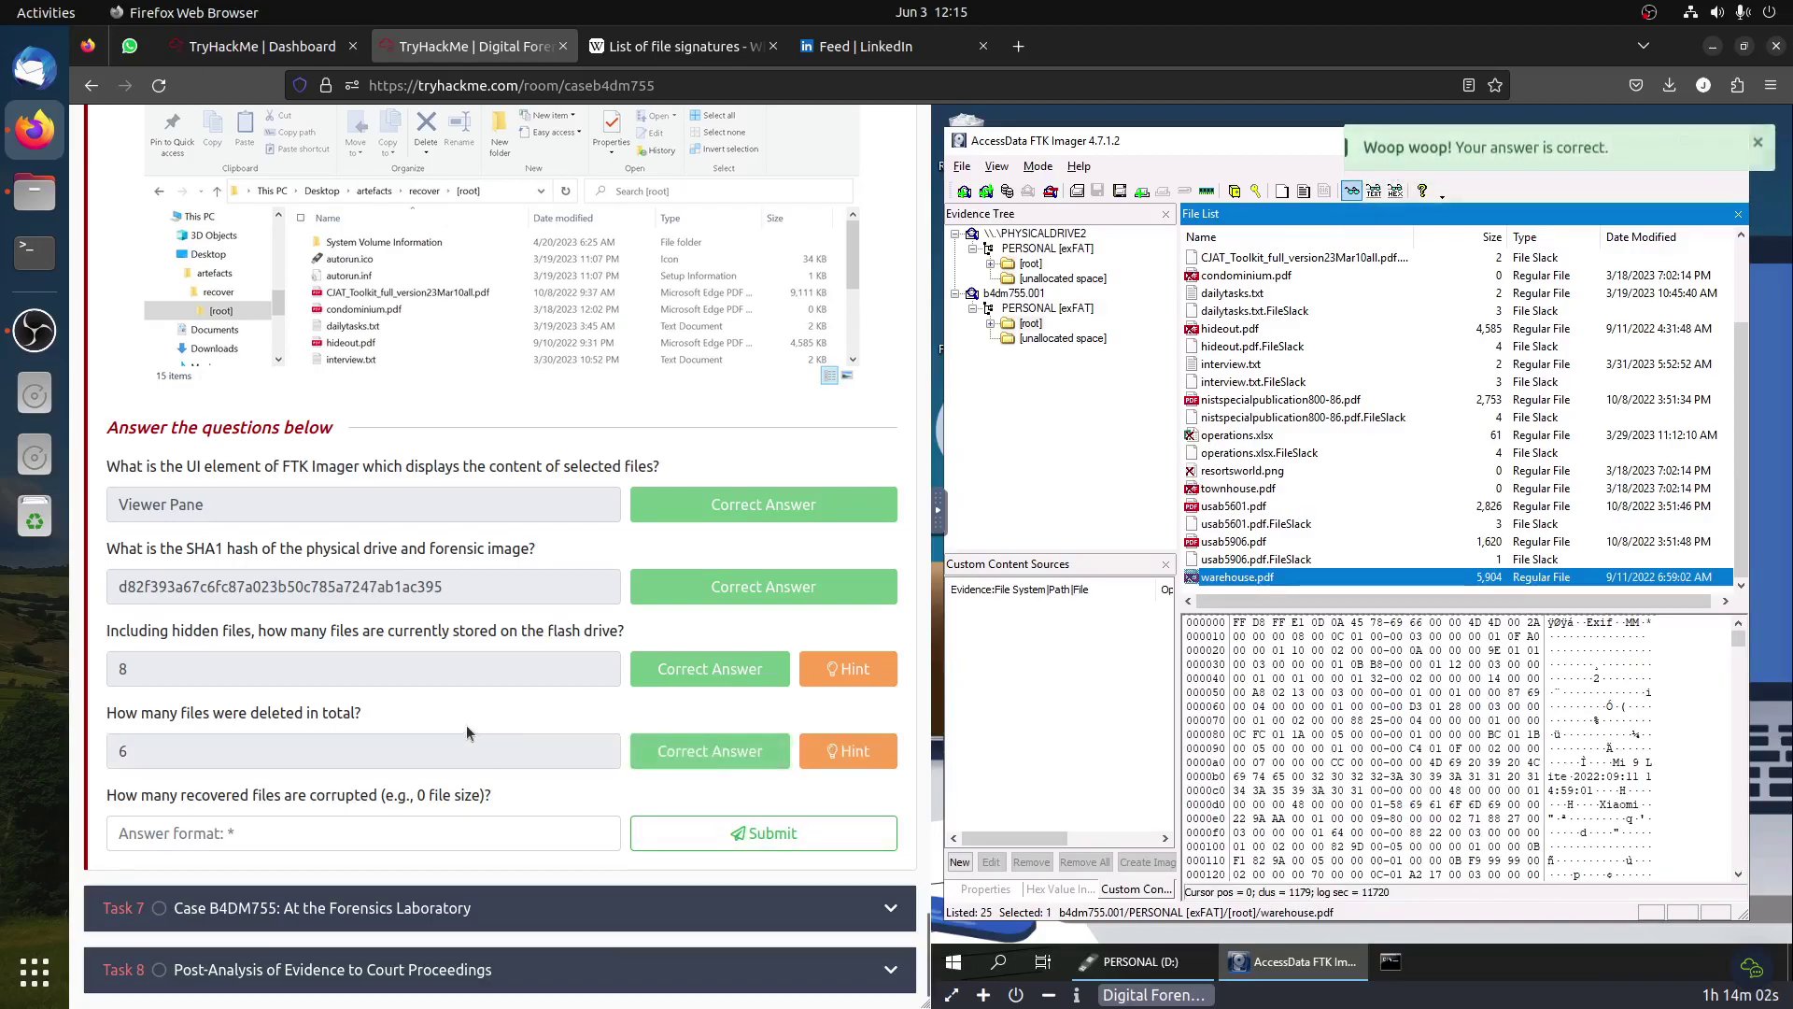
pyautogui.click(848, 750)
# Step: Read the corrupted-files hint, then close it
pyautogui.moveTo(1053, 204); pyautogui.dragTo(1096, 208)
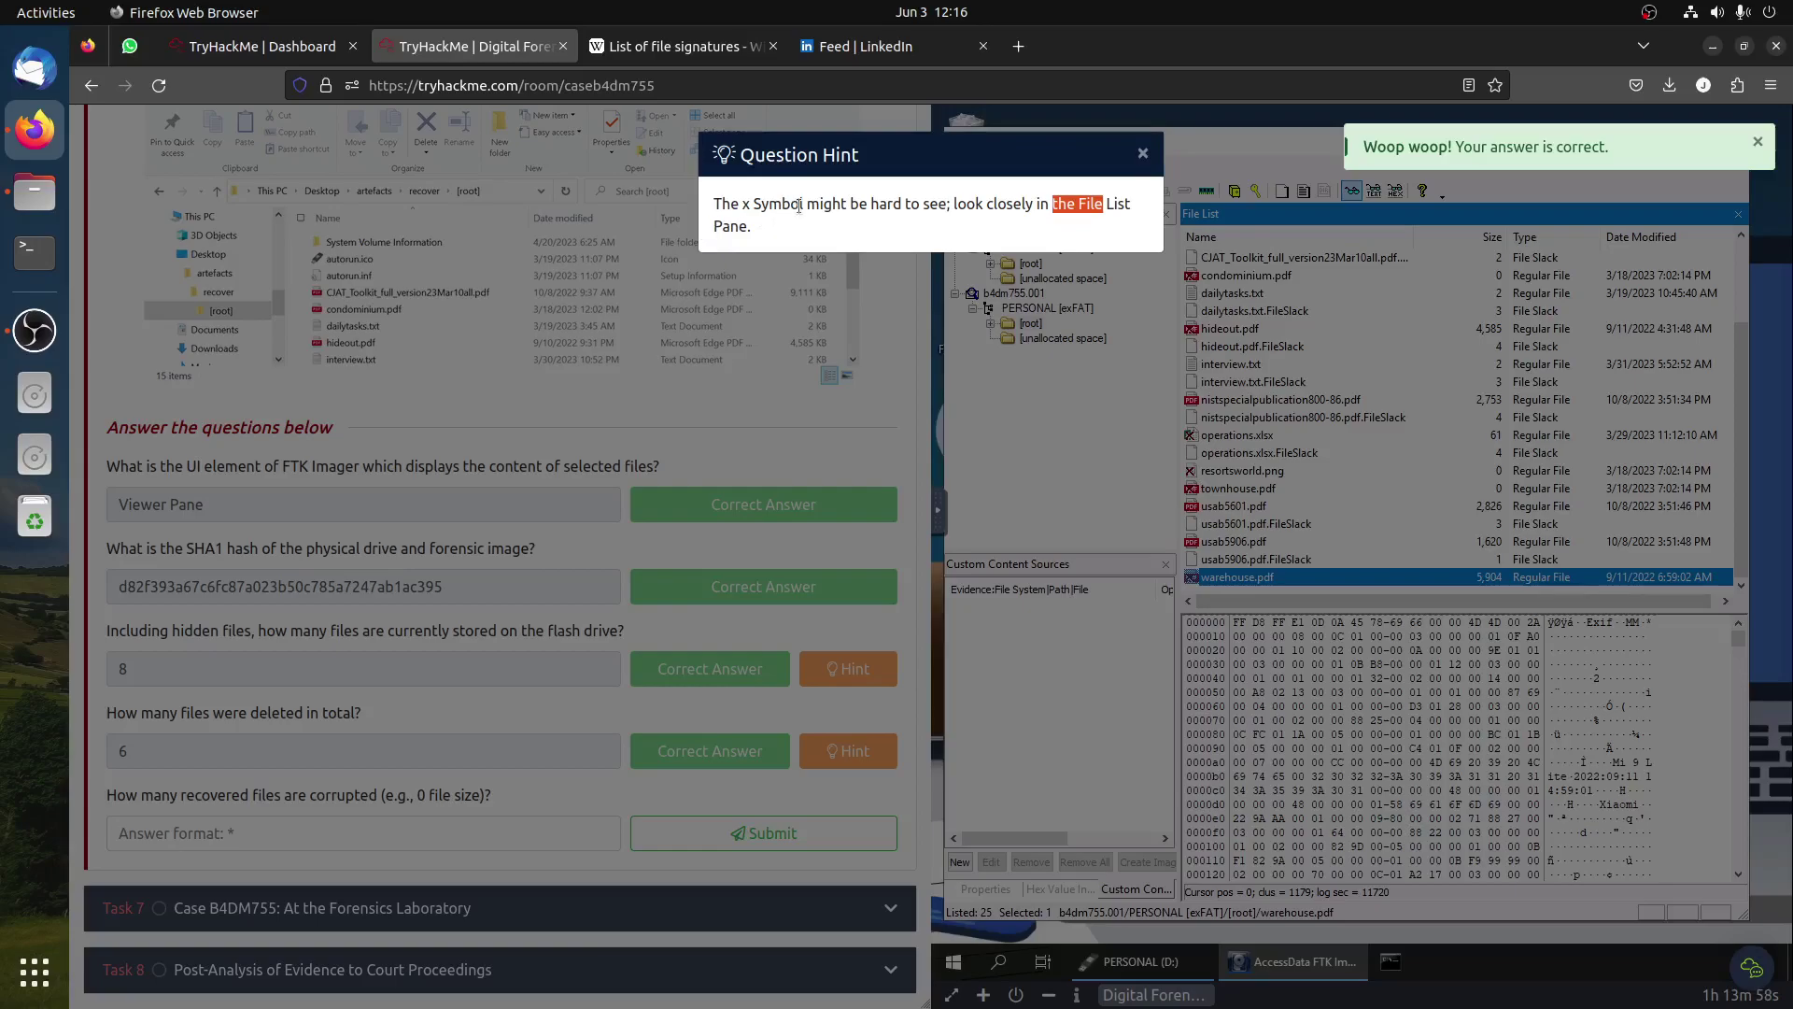
pyautogui.moveTo(756, 204); pyautogui.dragTo(714, 204)
pyautogui.click(504, 474)
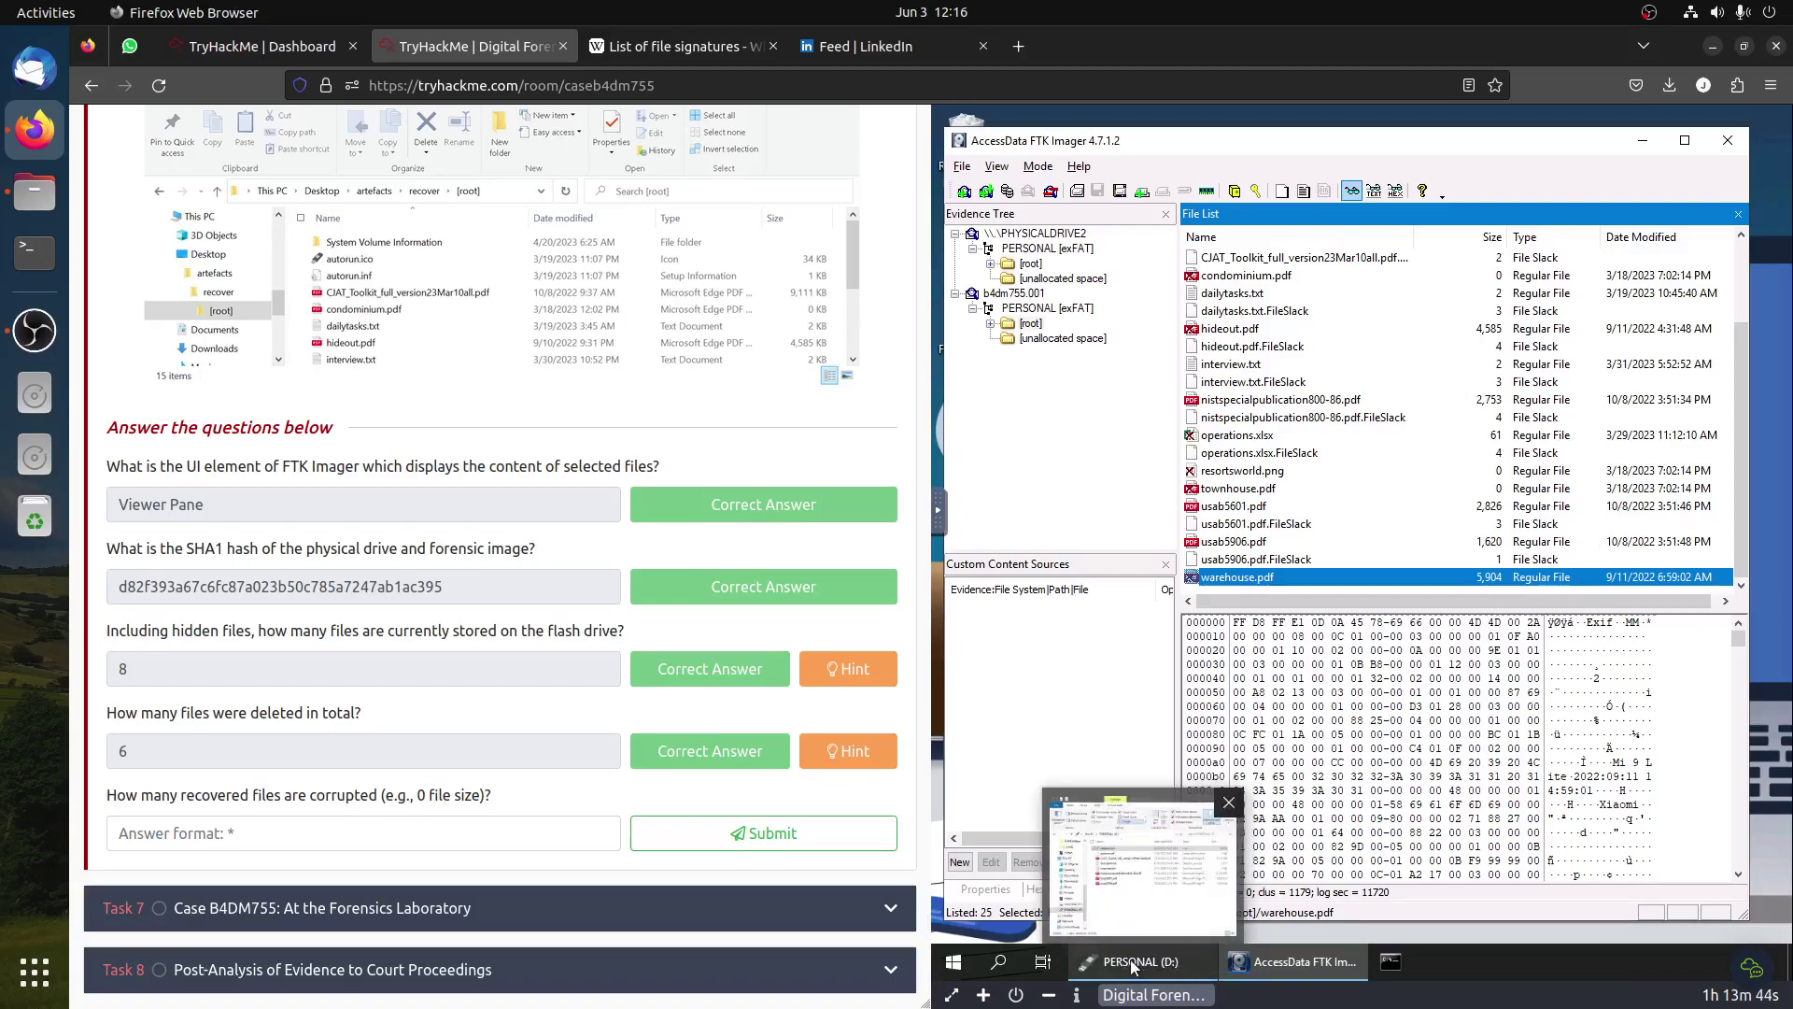
# Step: Open THM > THMAll file > [root] and pick out the zero-byte files such as townhouse.pdf and condominium.pdf
pyautogui.click(1129, 960)
pyautogui.scroll(-1, 1065, 724)
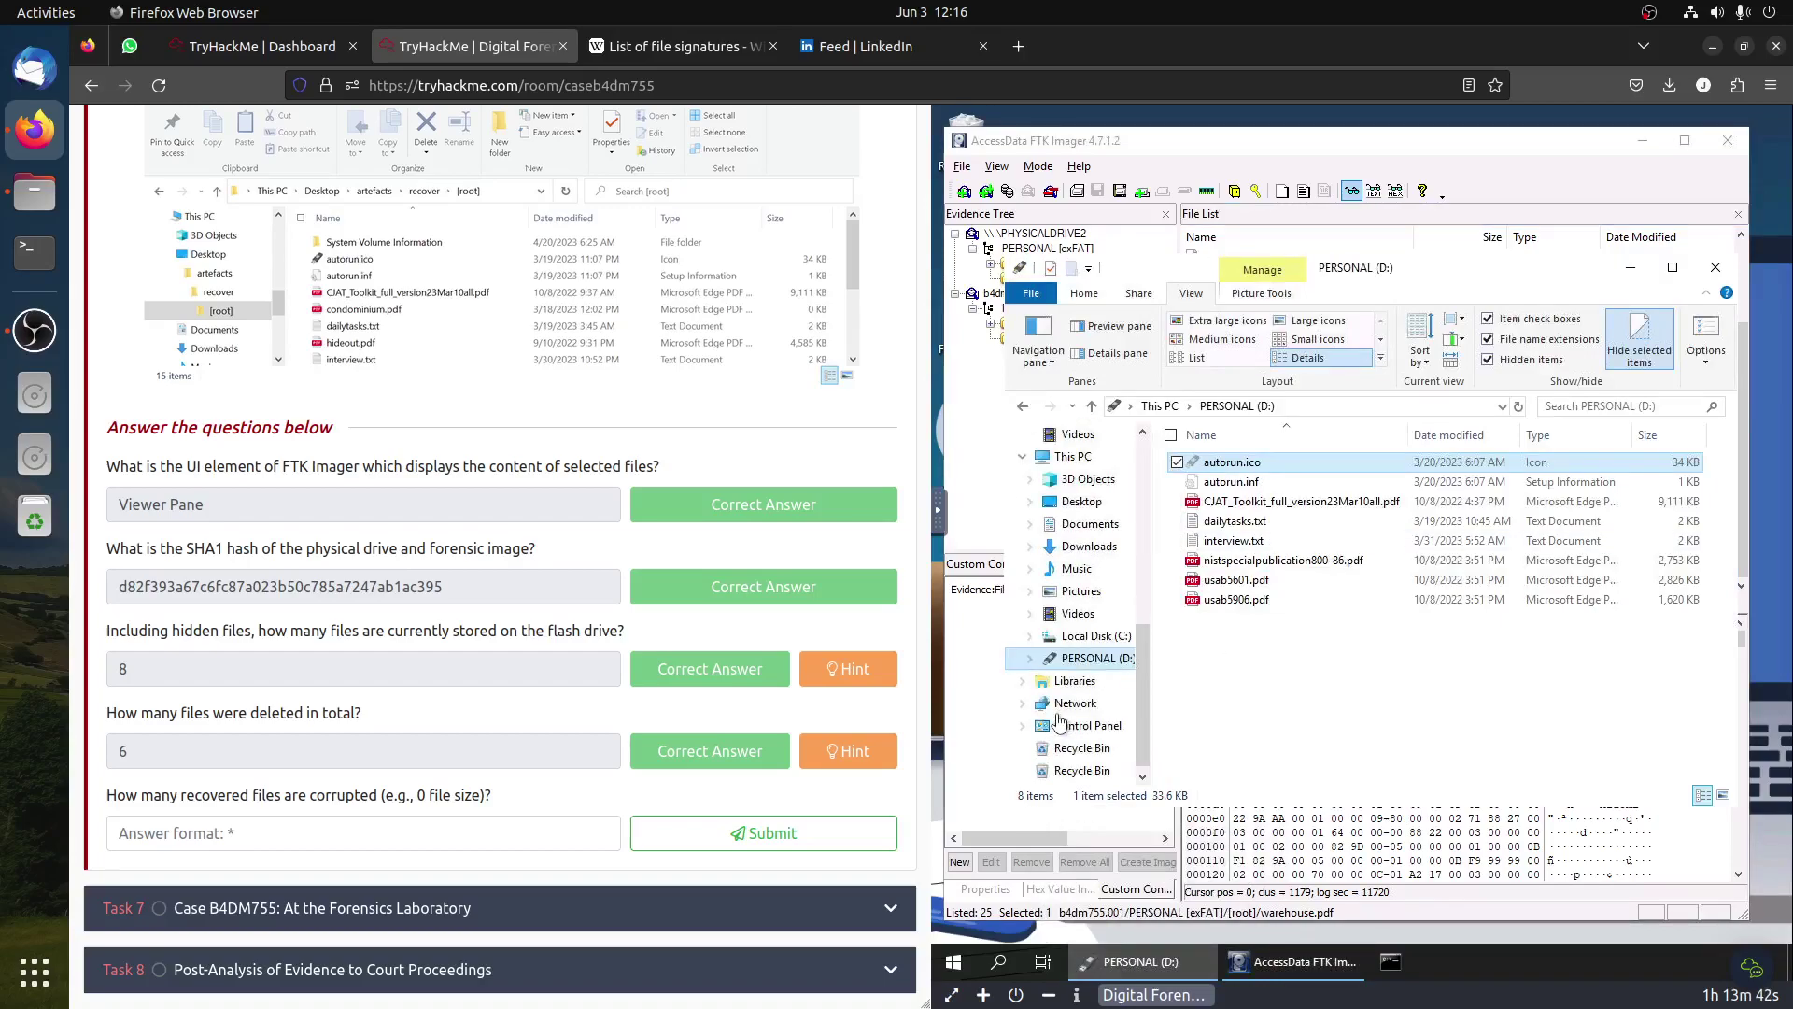
pyautogui.click(1067, 749)
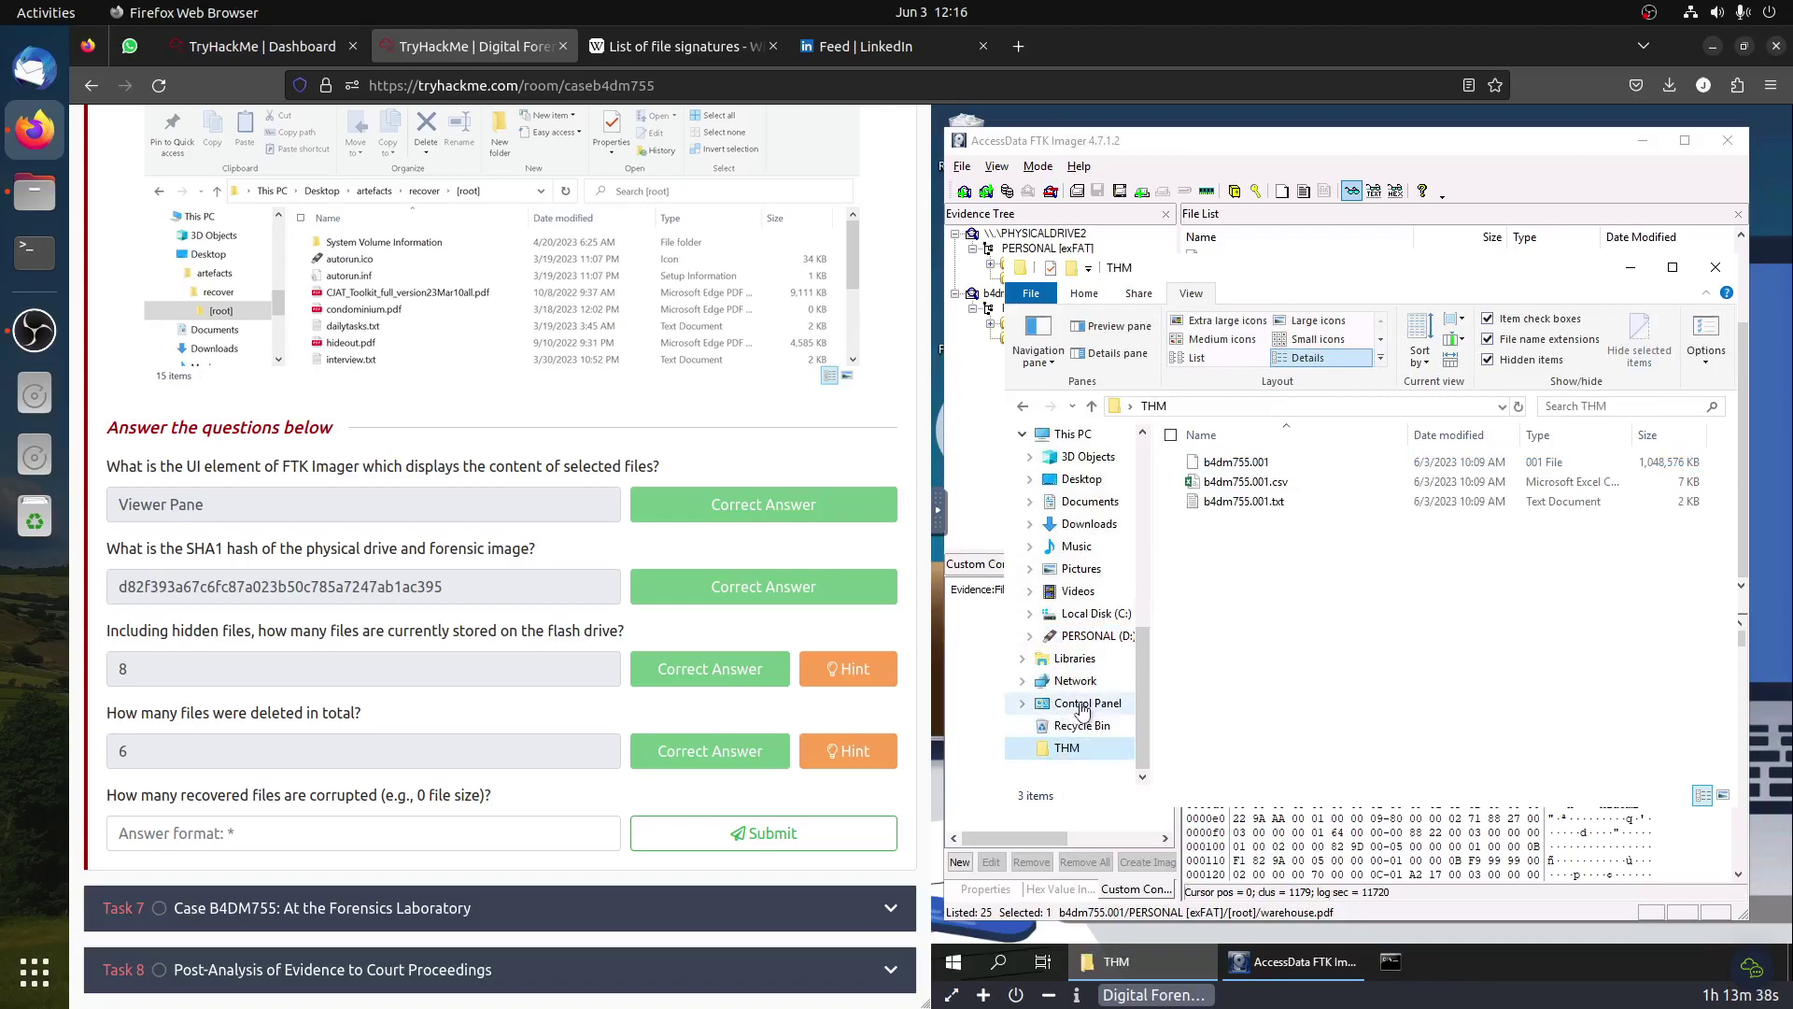
pyautogui.scroll(4, 1084, 705)
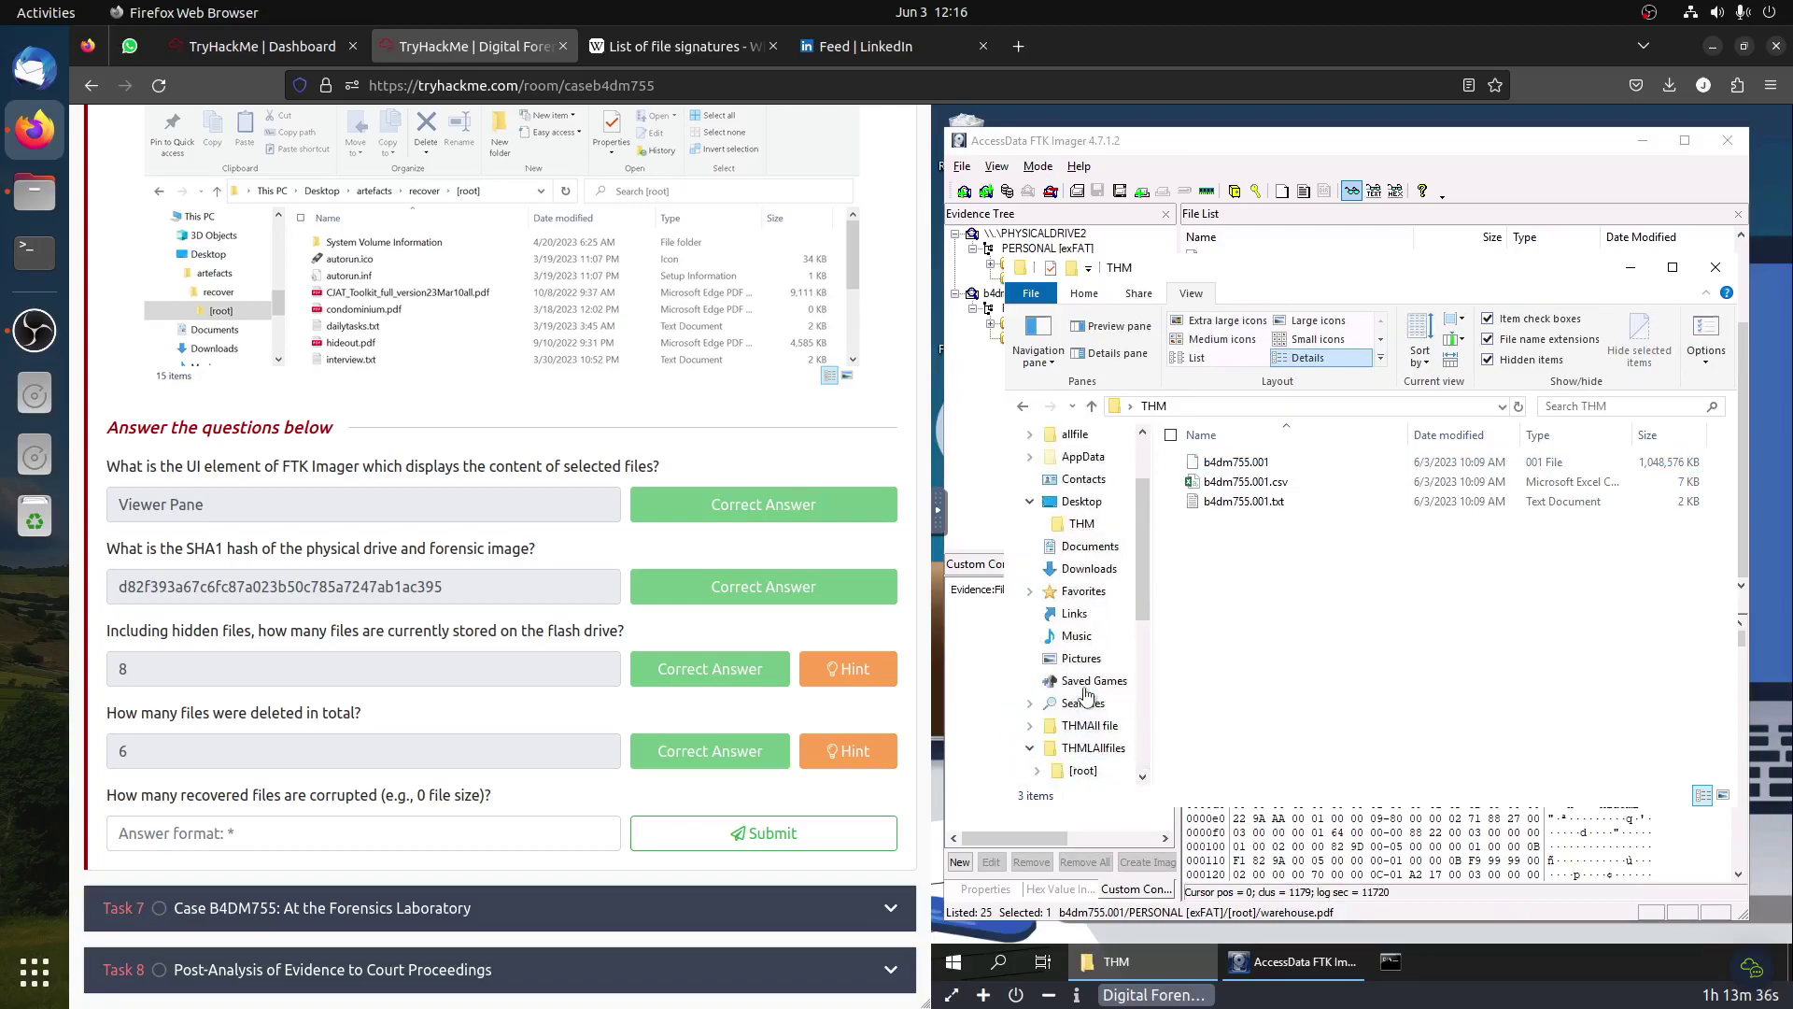
pyautogui.scroll(-1, 1086, 701)
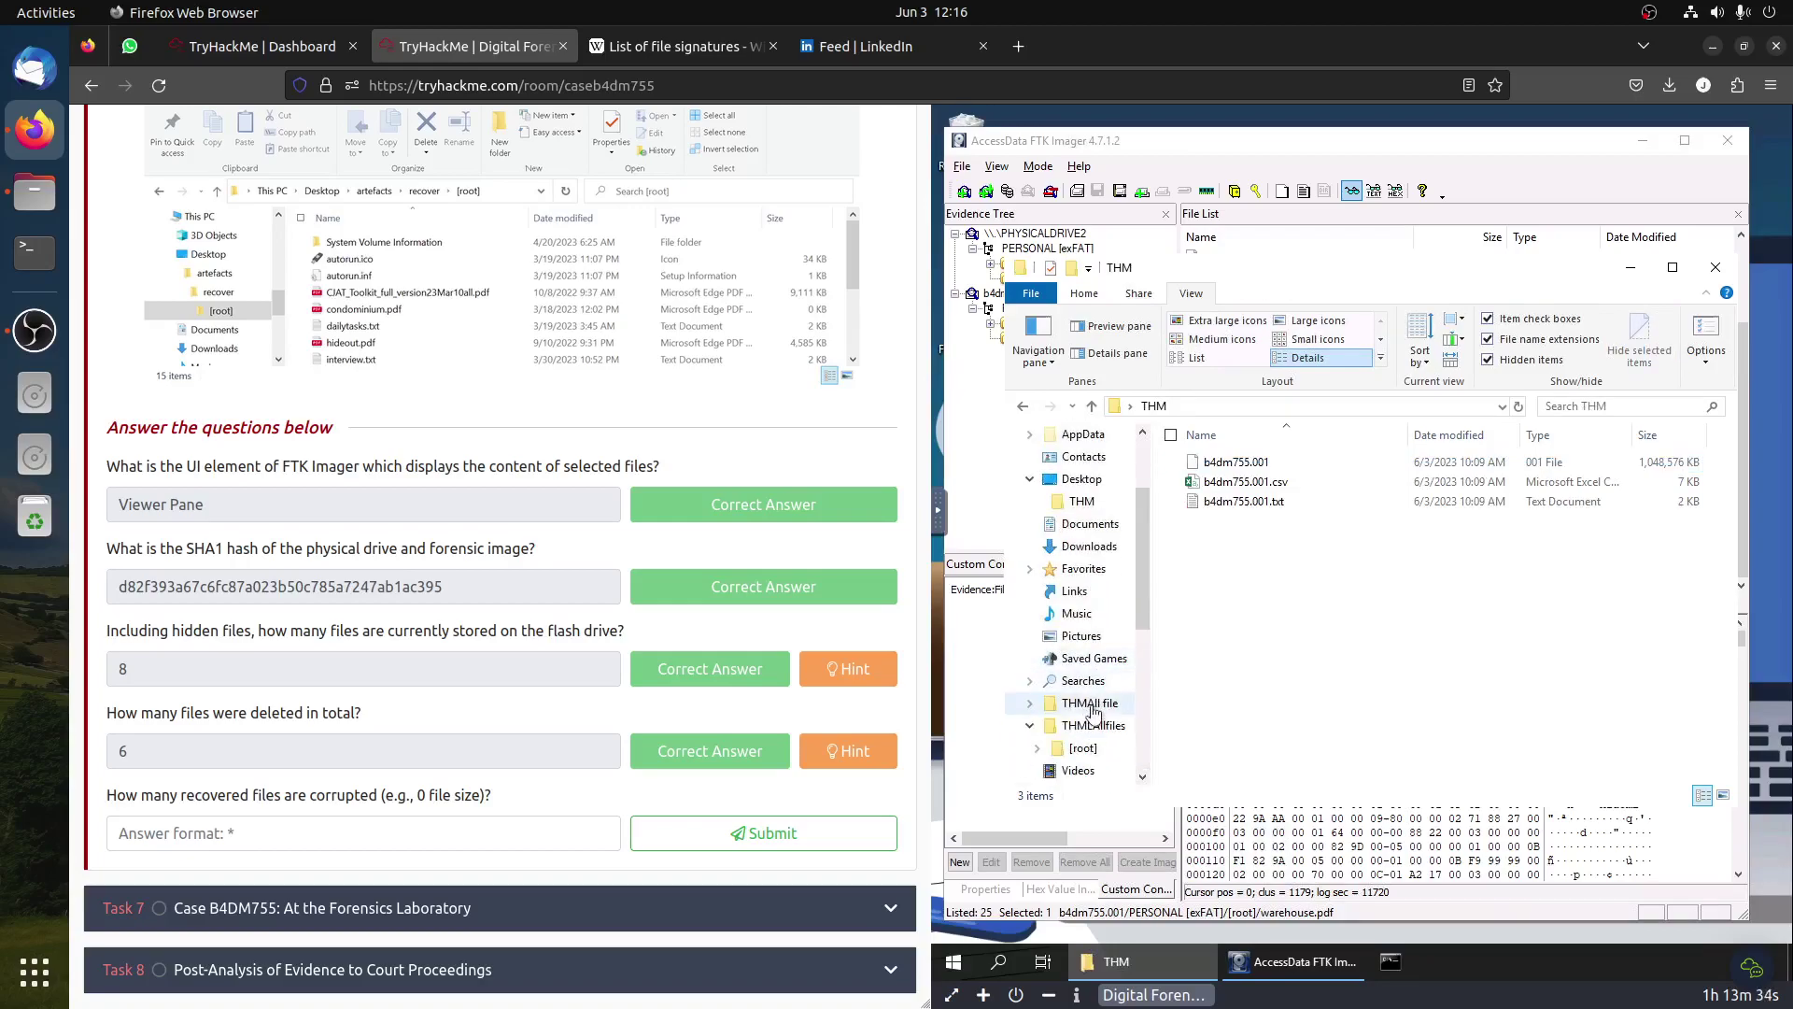
pyautogui.click(1089, 703)
pyautogui.doubleClick(1208, 467)
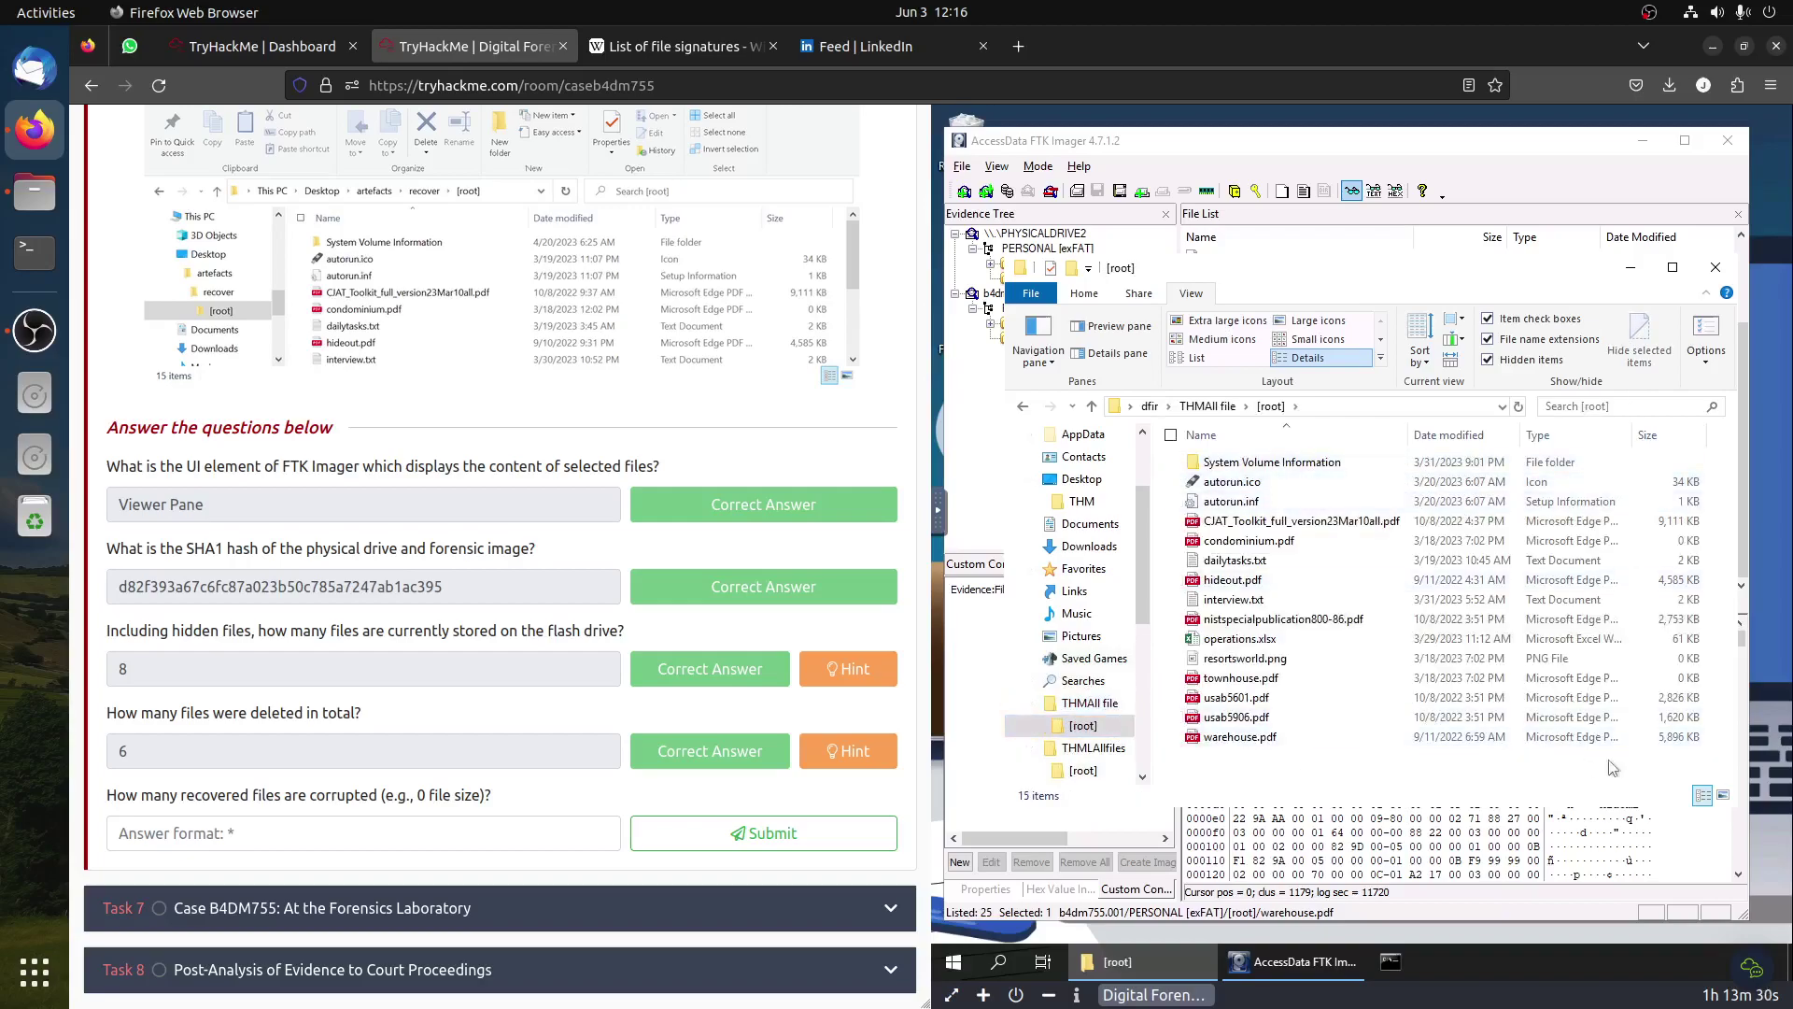
pyautogui.click(1696, 678)
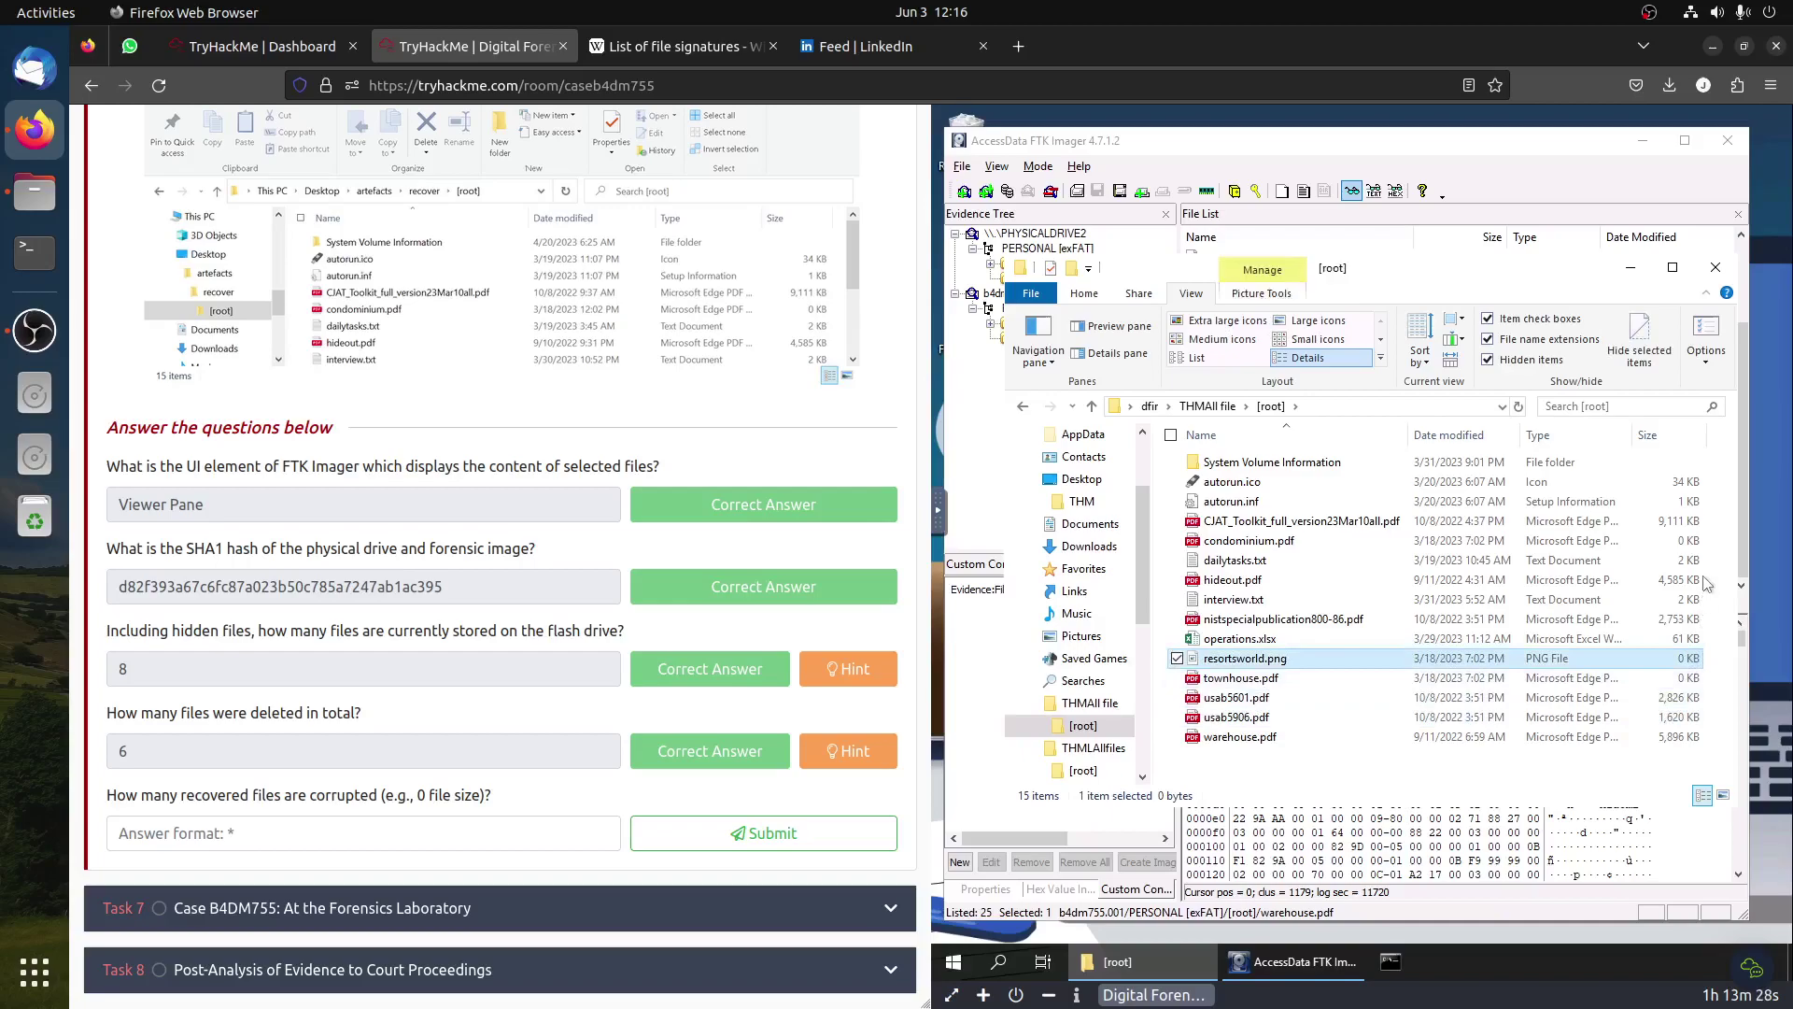
pyautogui.click(1681, 542)
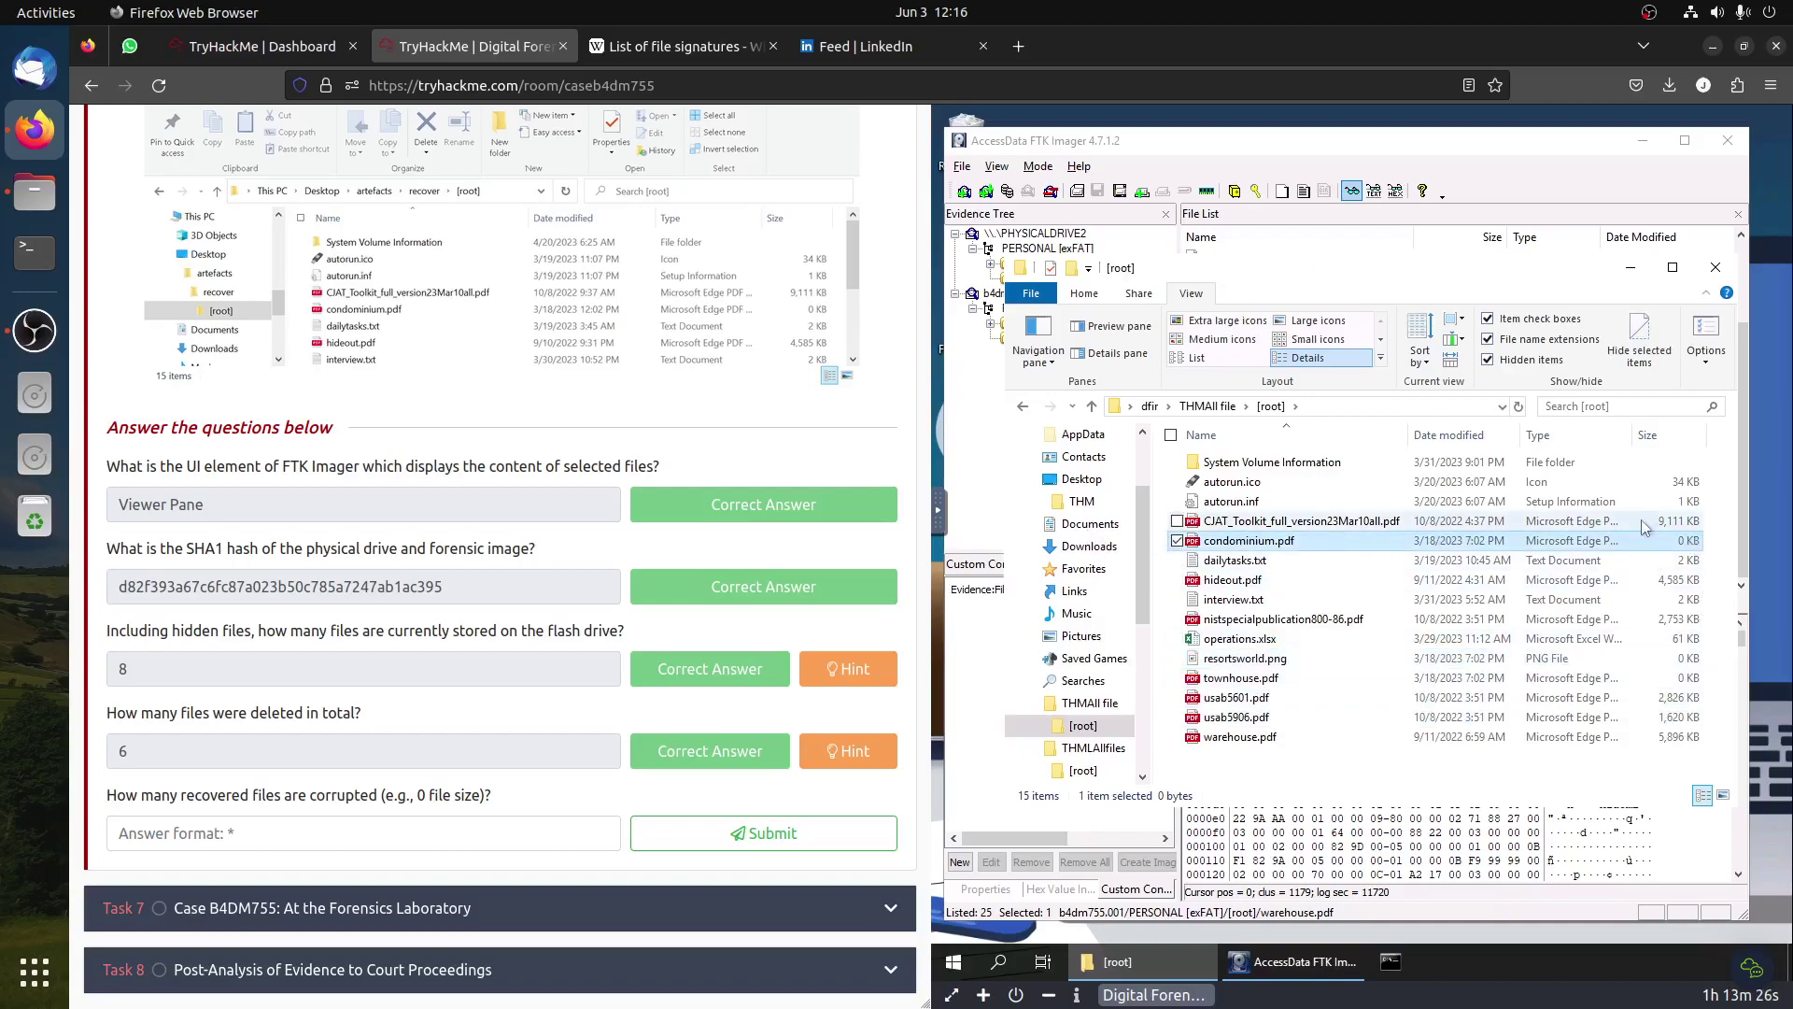
# Step: Answer the corrupted-files question with 3 and expand Task 7
pyautogui.click(242, 831)
pyautogui.write('3')
pyautogui.press('Return')
pyautogui.click(379, 904)
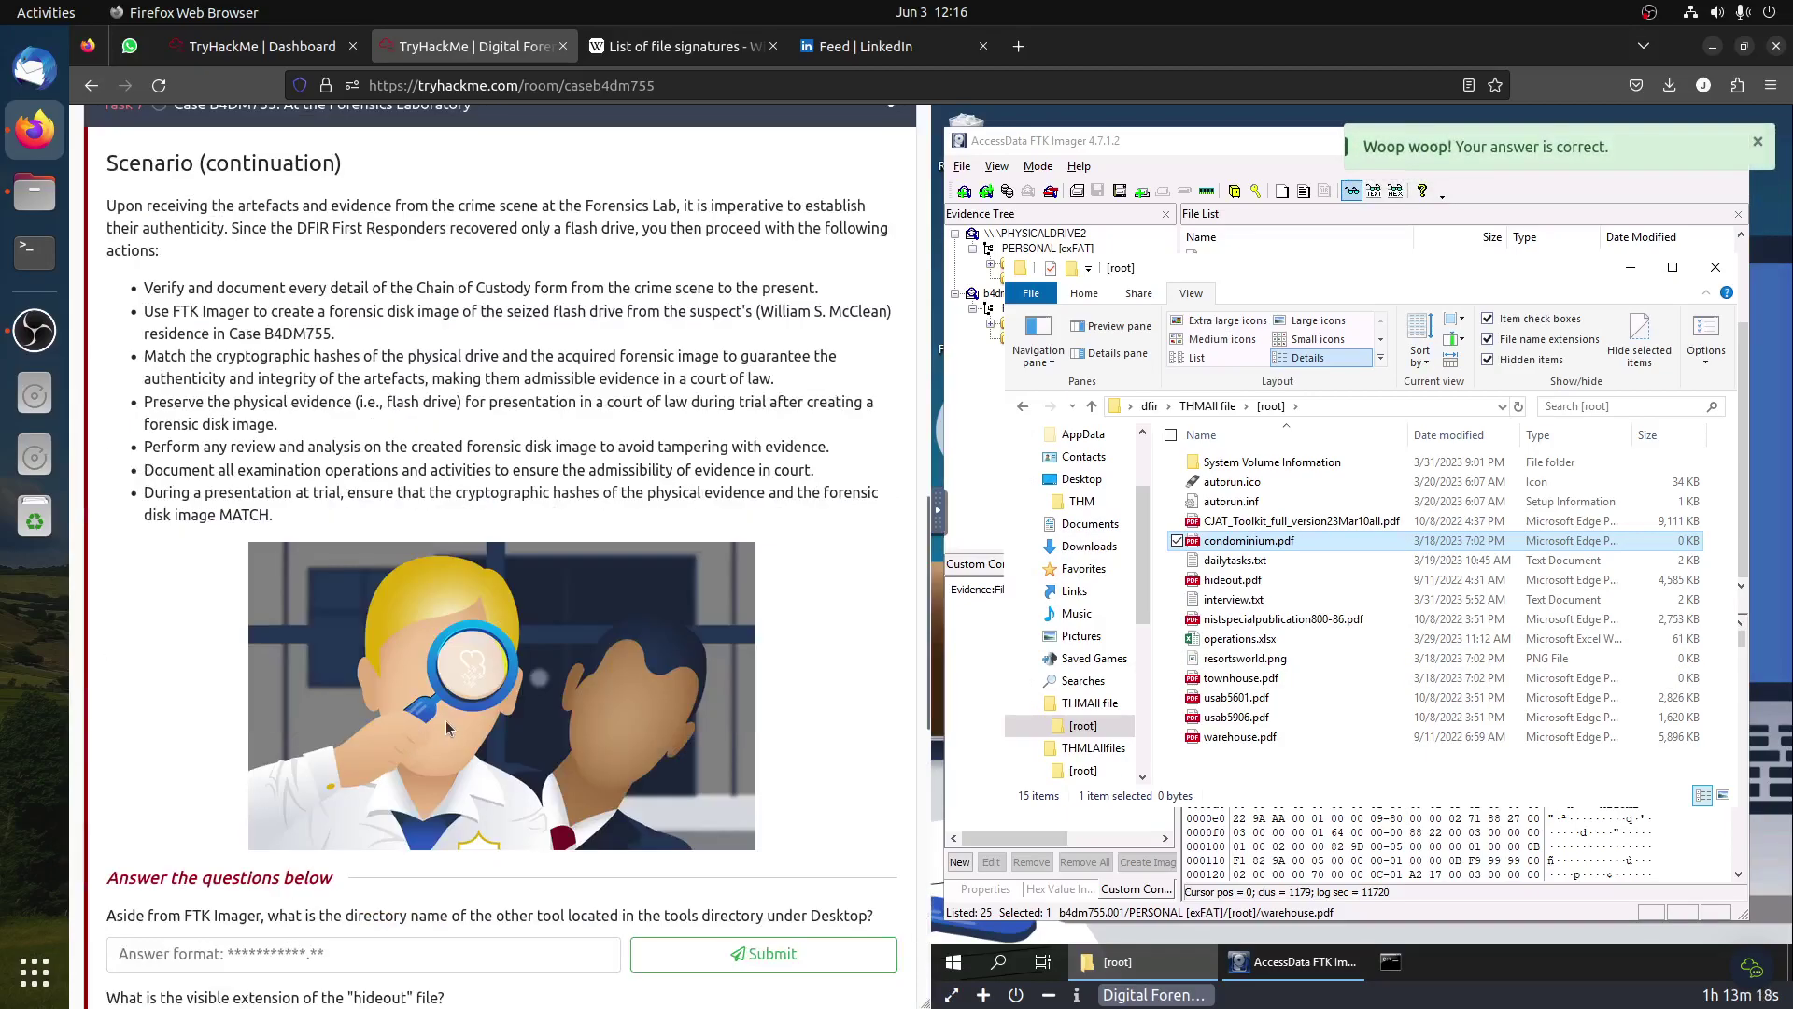
# Step: Read the Task 7 scenario on cryptographic hashes and review-and-analysis, then minimize FTK Imager
pyautogui.scroll(-8, 498, 703)
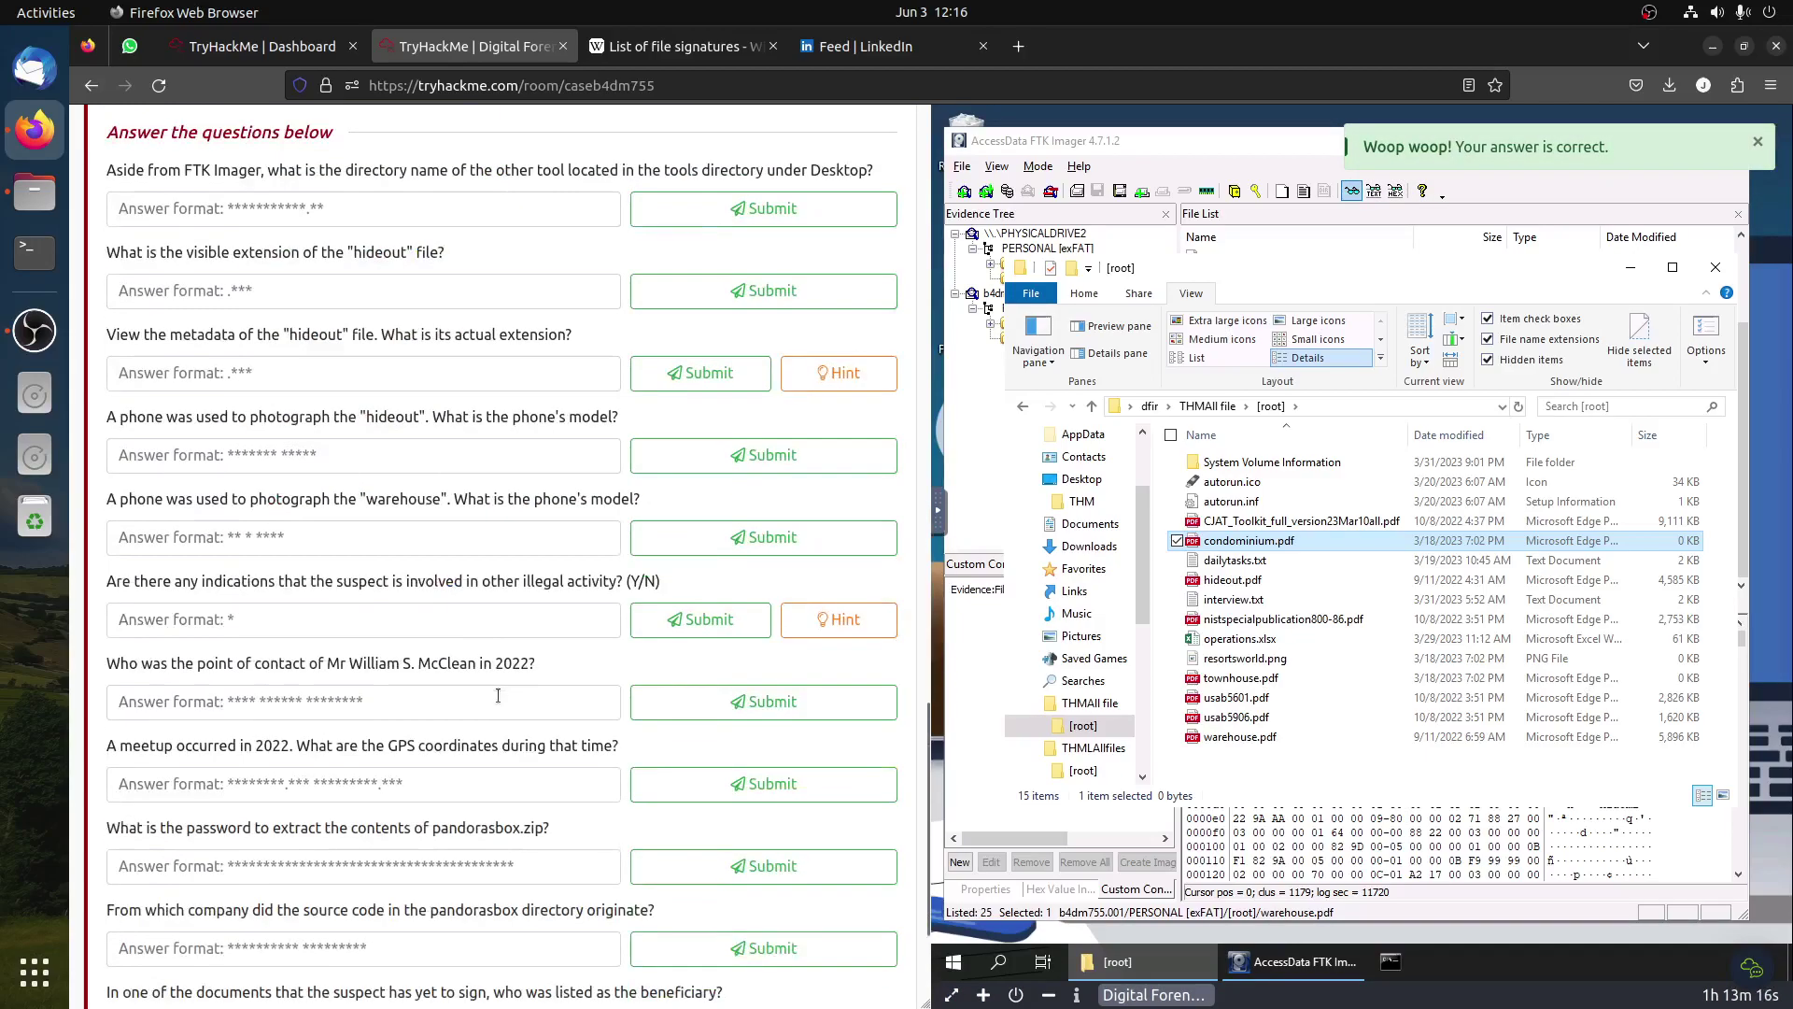
pyautogui.scroll(10, 502, 691)
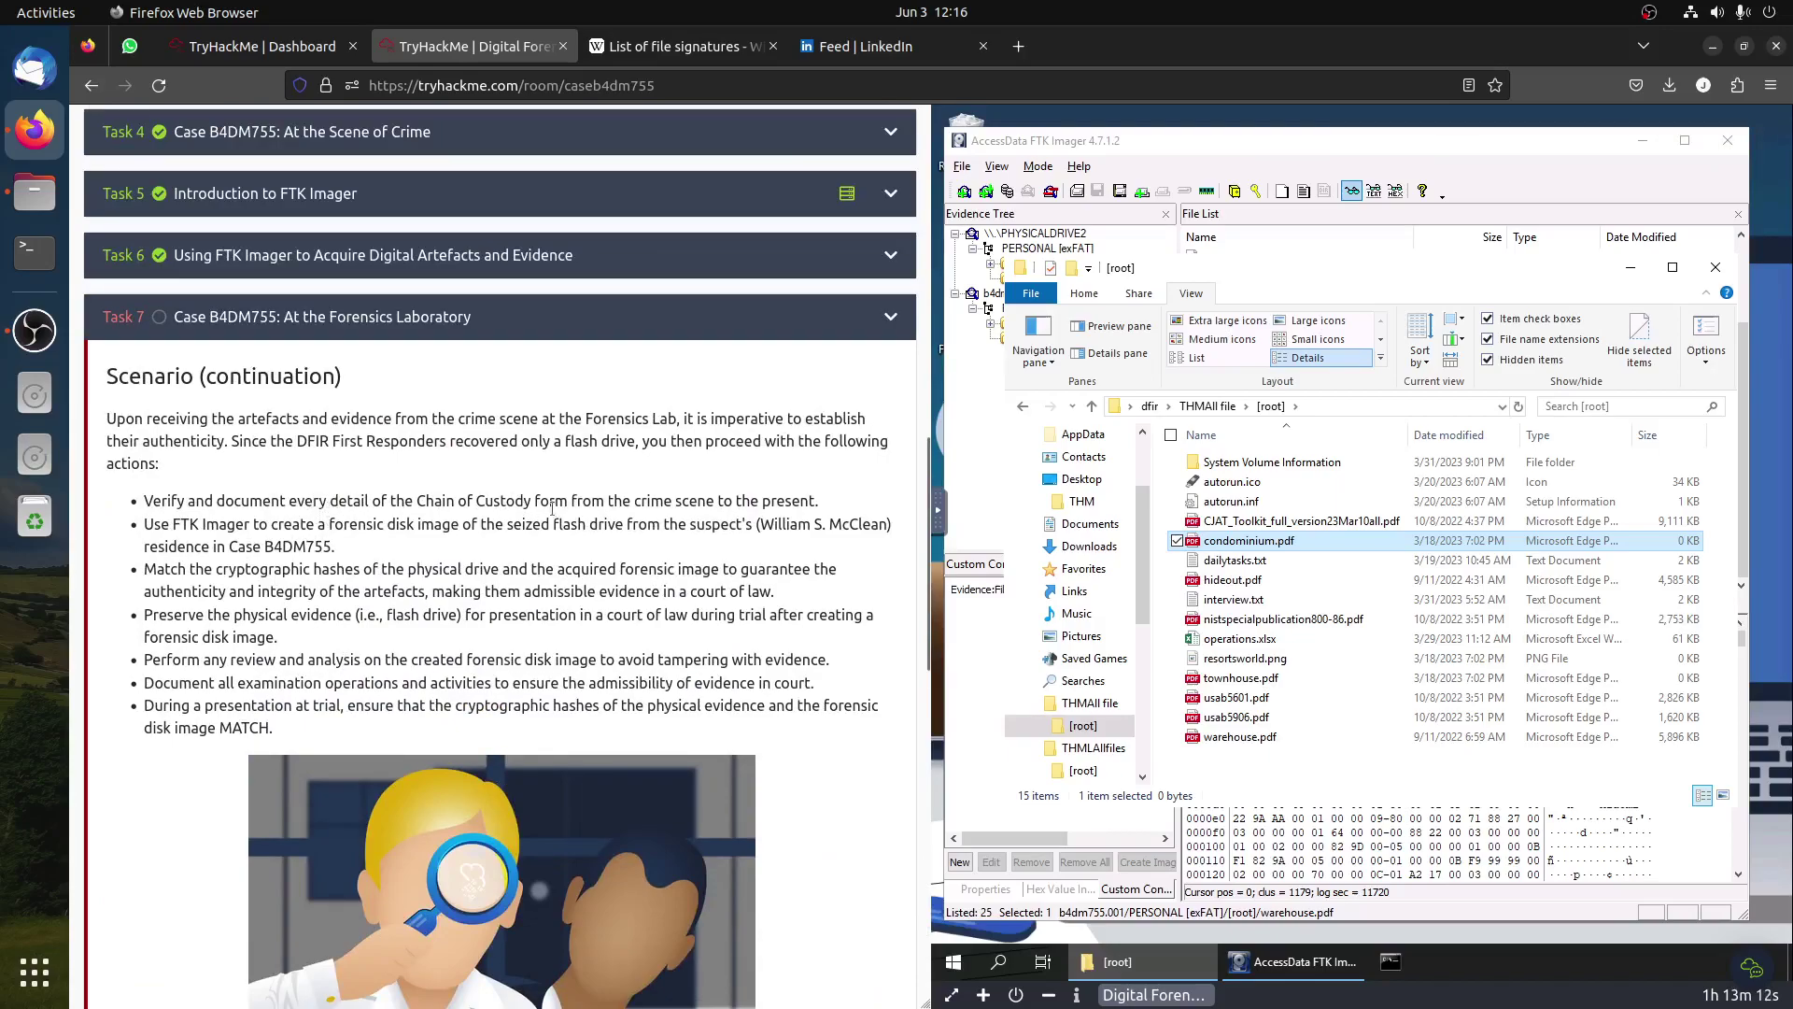
pyautogui.moveTo(189, 571); pyautogui.dragTo(464, 572)
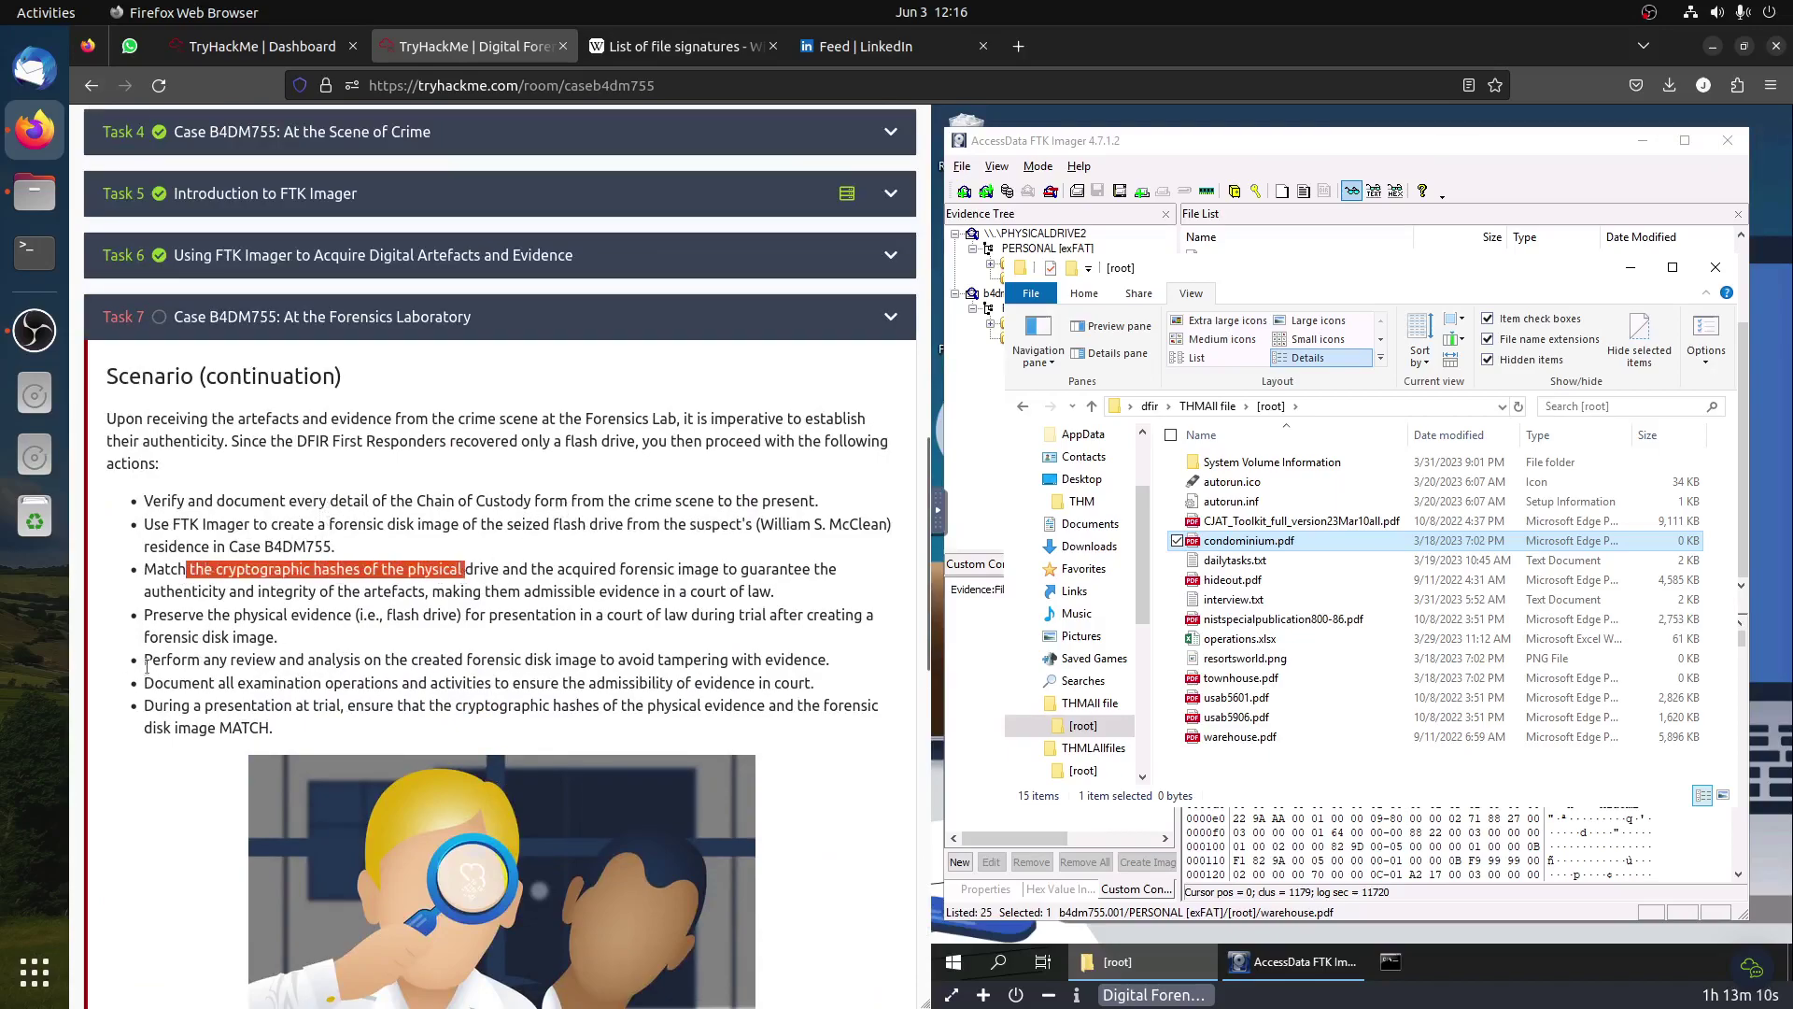
pyautogui.moveTo(148, 661); pyautogui.dragTo(468, 659)
pyautogui.scroll(-3, 468, 657)
pyautogui.moveTo(393, 288); pyautogui.dragTo(530, 565)
pyautogui.scroll(-3, 534, 569)
pyautogui.click(386, 638)
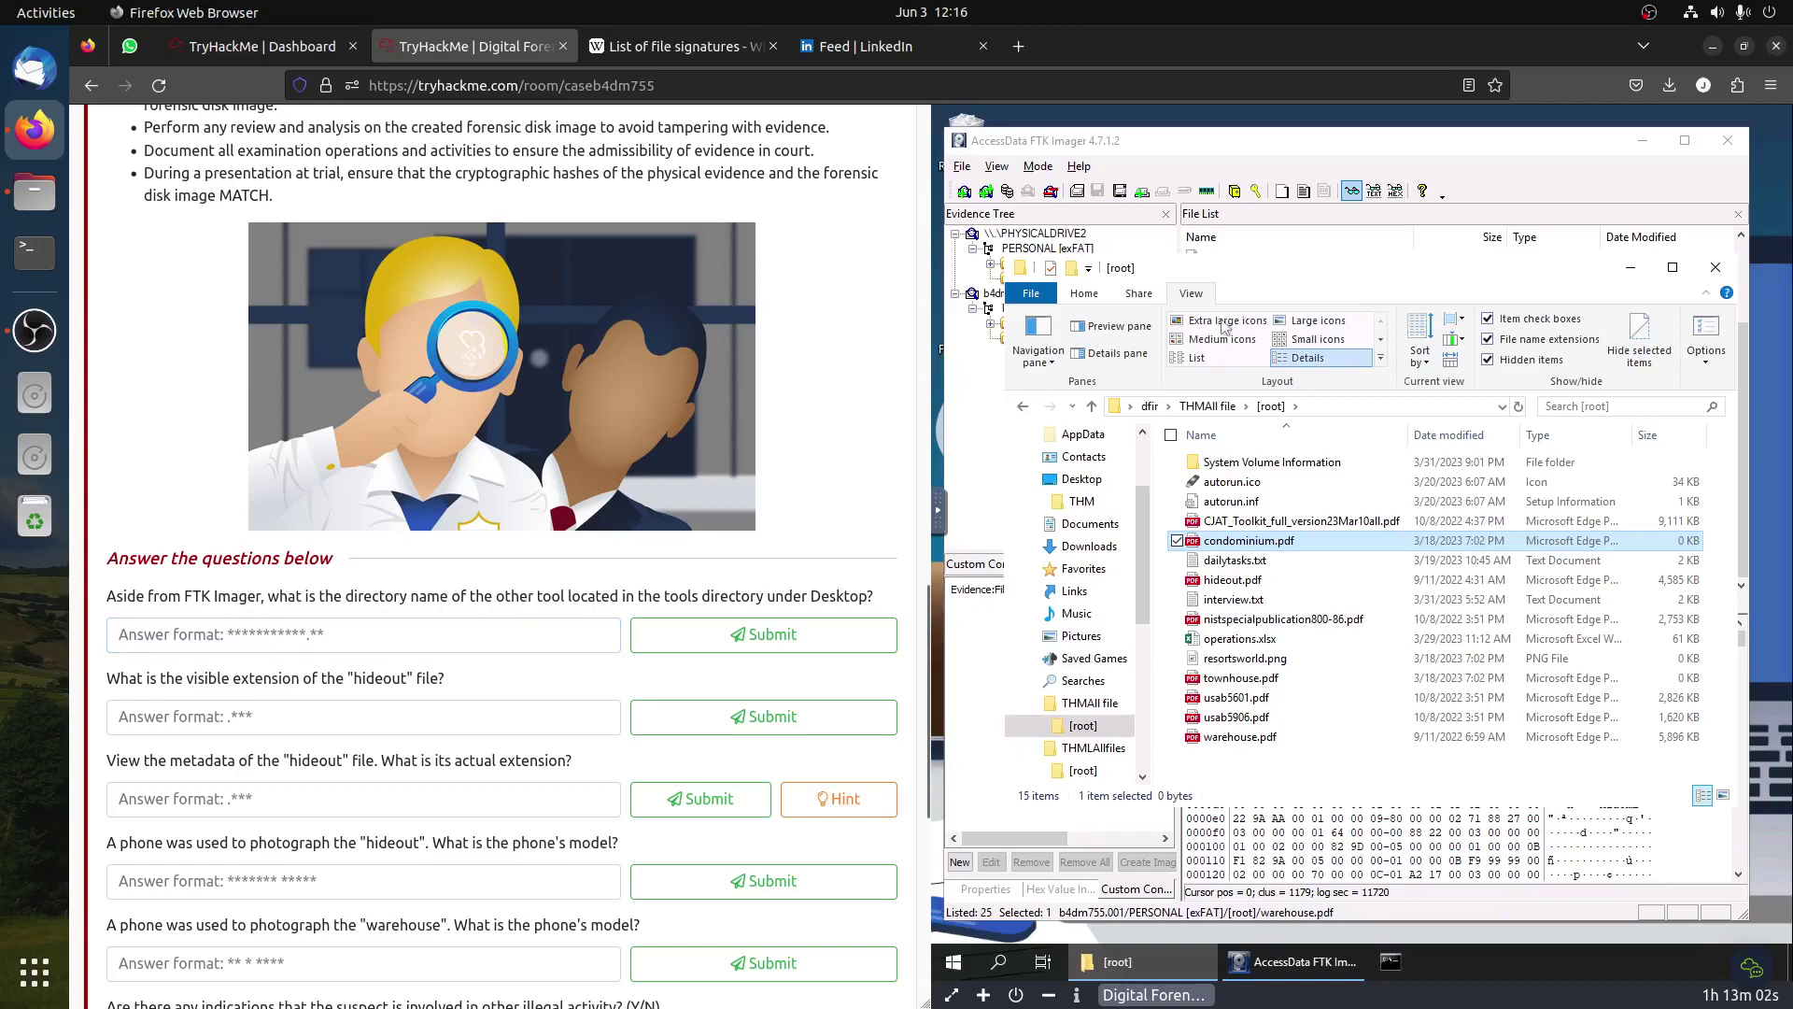
pyautogui.click(1643, 142)
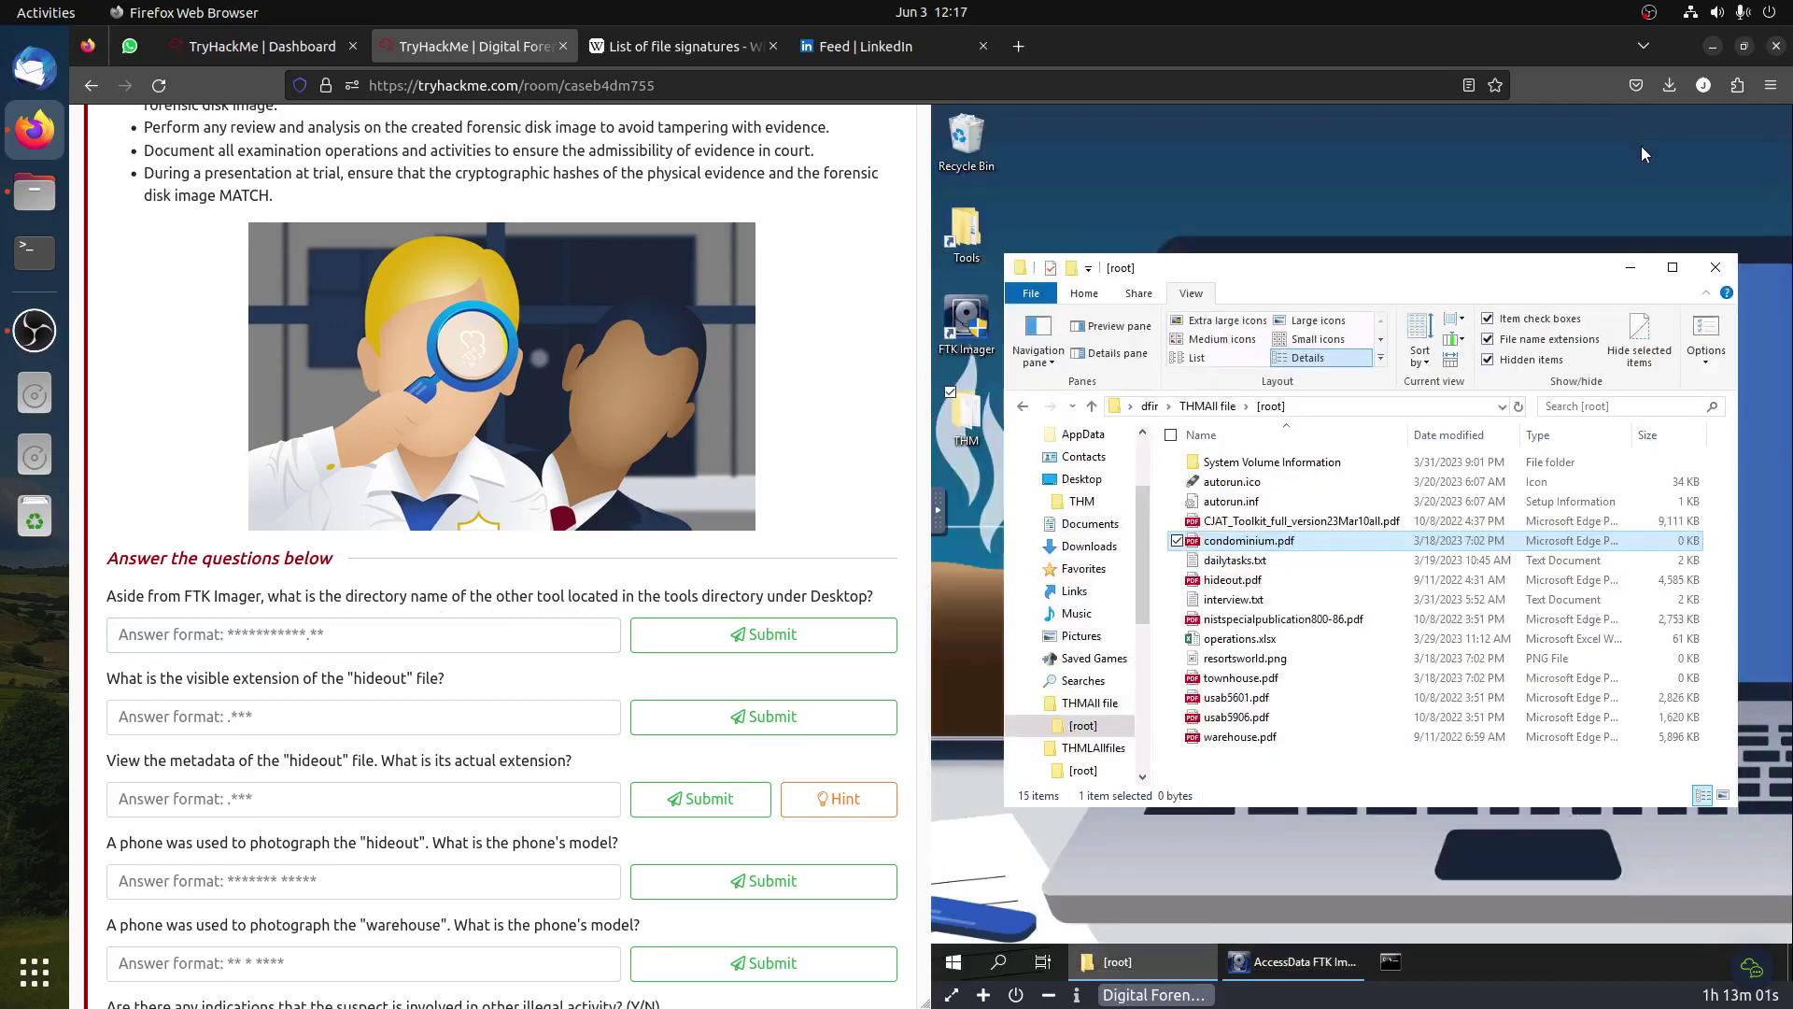
# Step: Find exiftool-12.47 in the desktop Tools folder and submit it as the other tool's directory name
pyautogui.click(1642, 268)
pyautogui.doubleClick(972, 236)
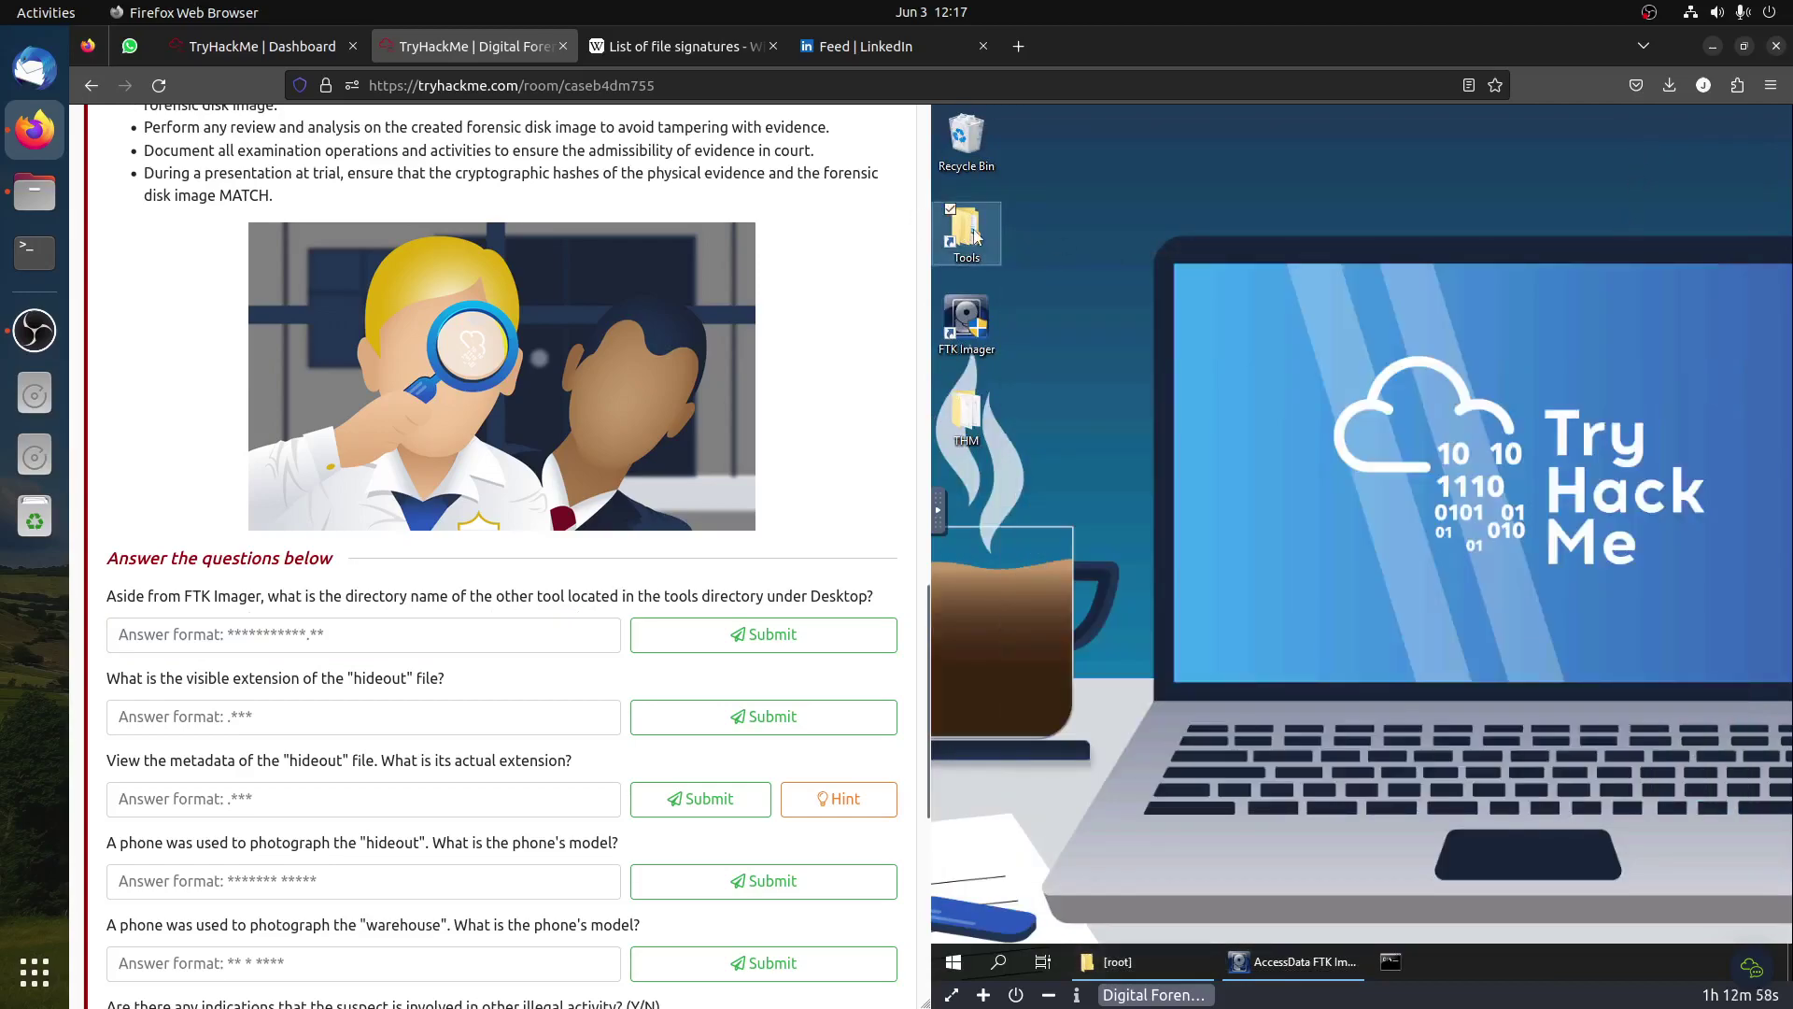
pyautogui.click(1281, 492)
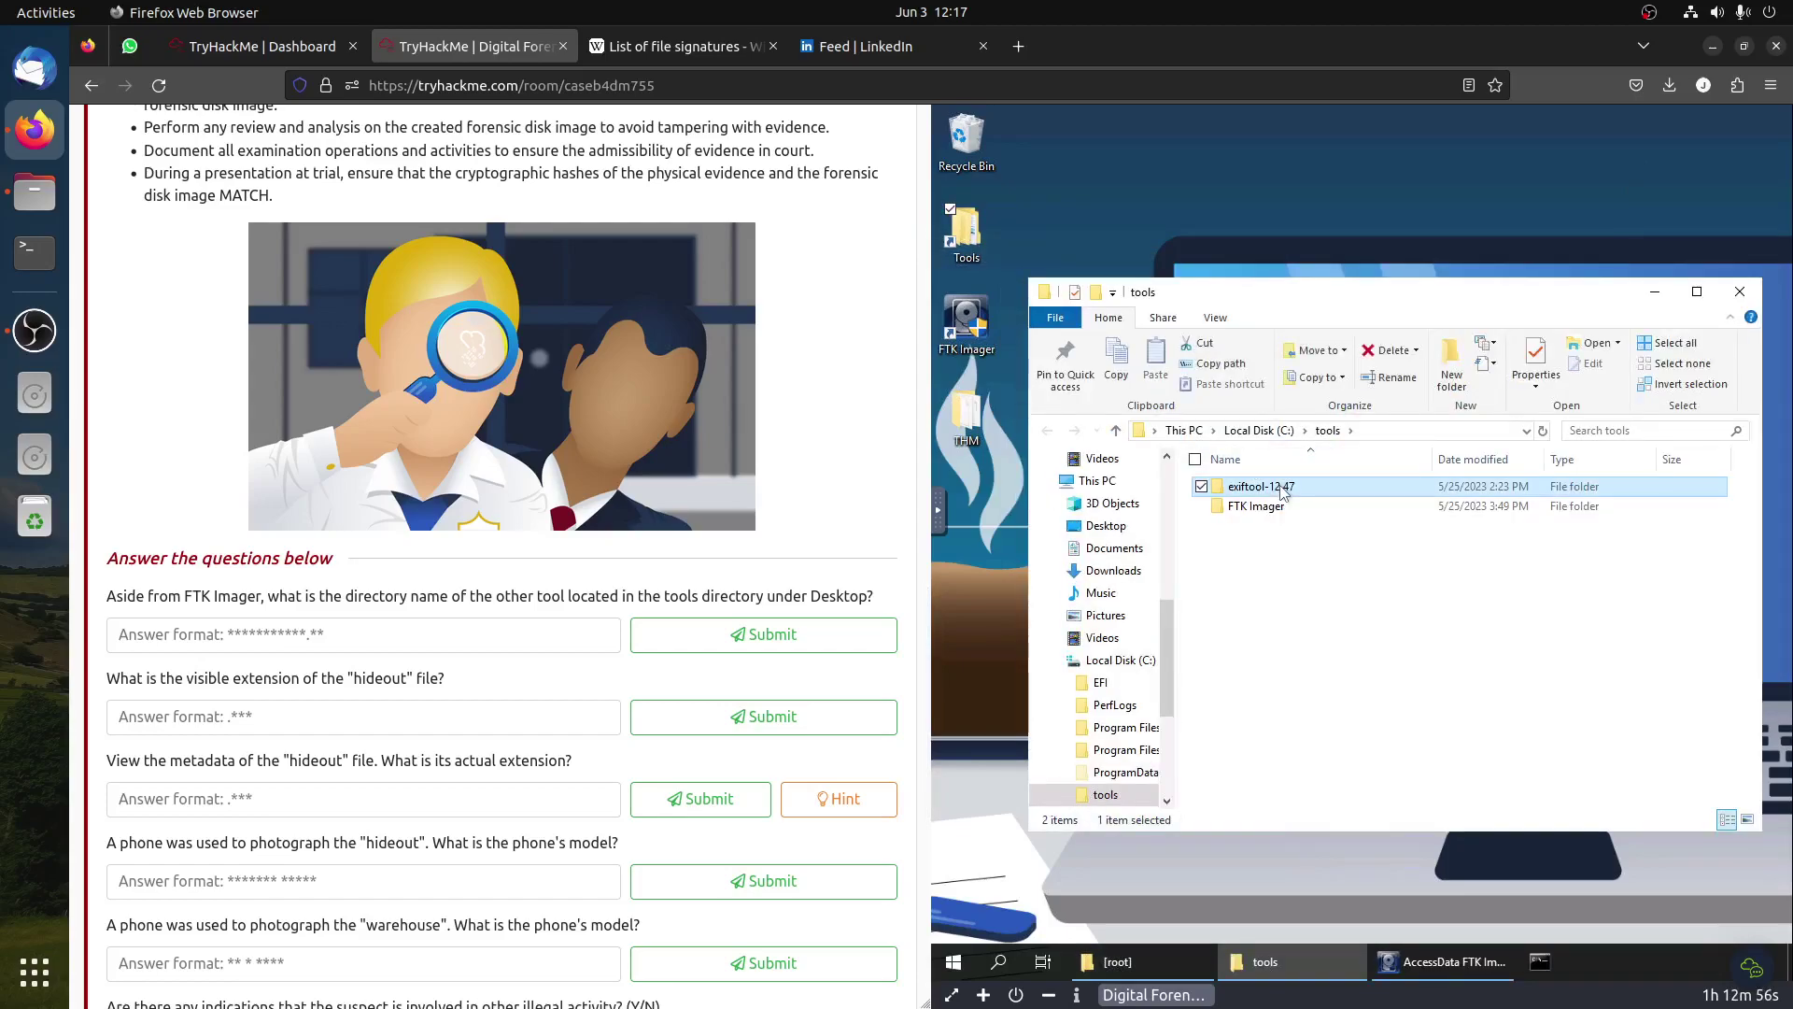
pyautogui.click(319, 632)
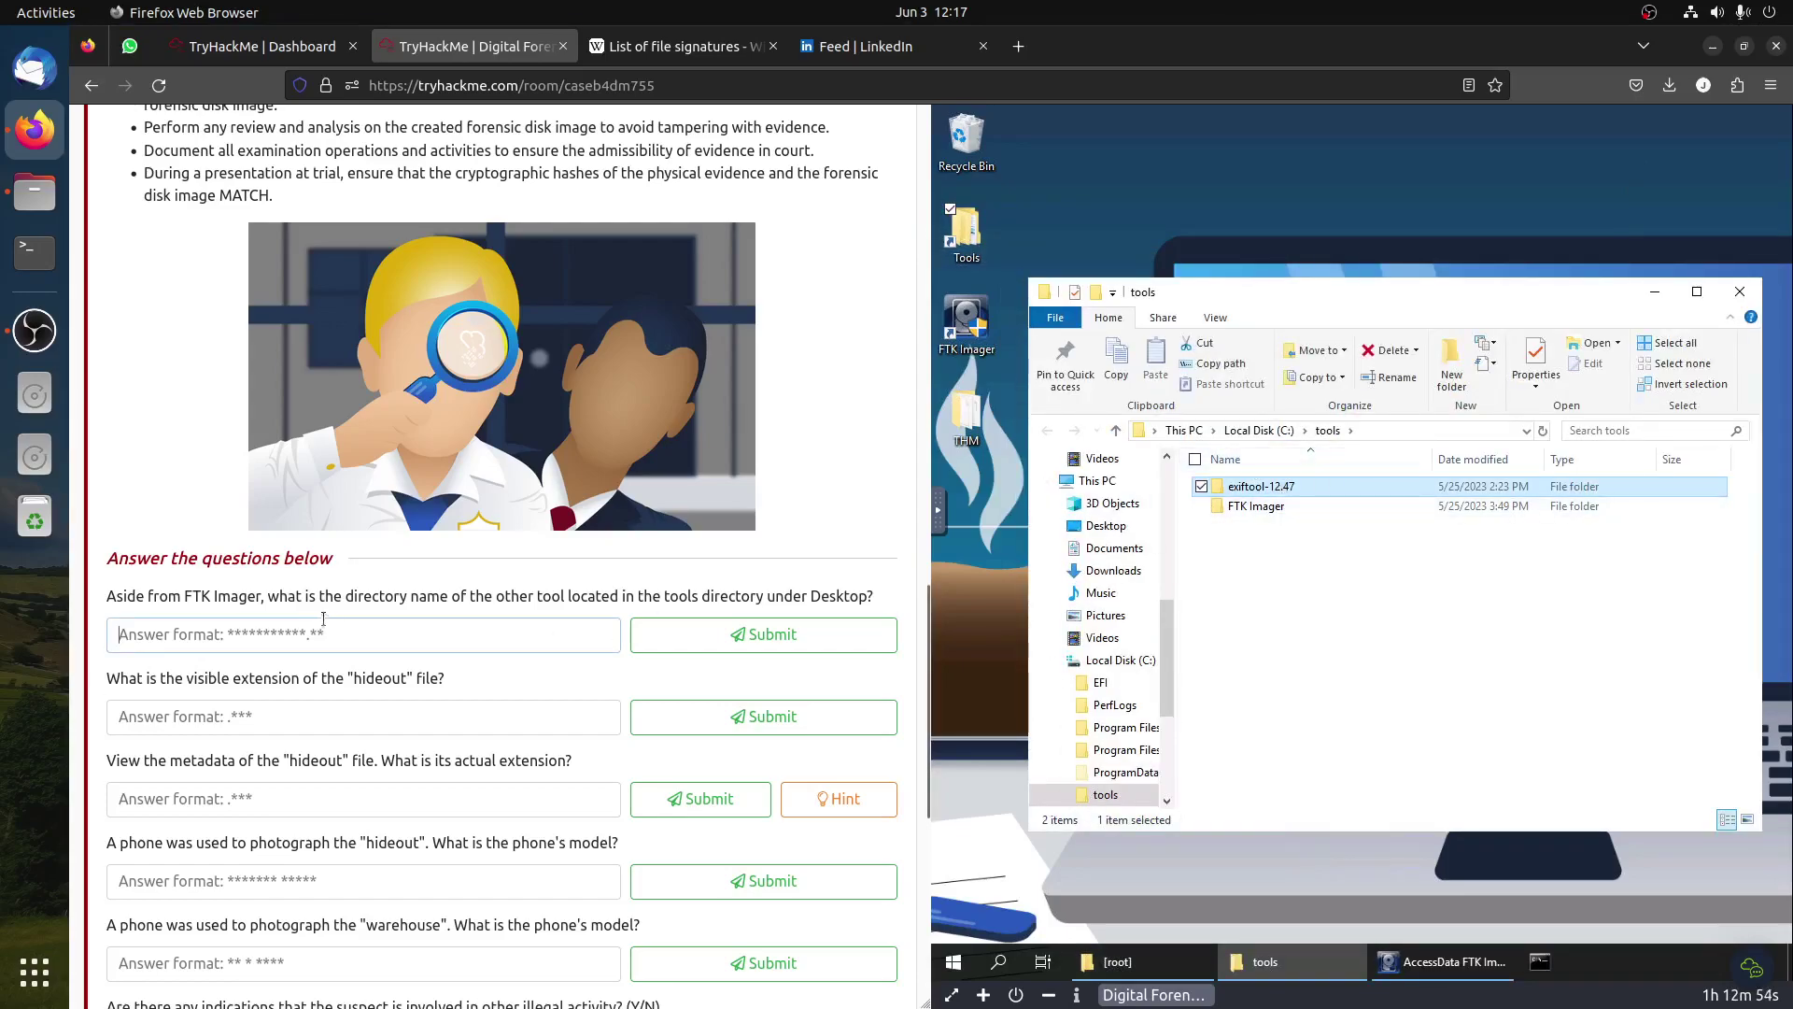
pyautogui.write('exi')
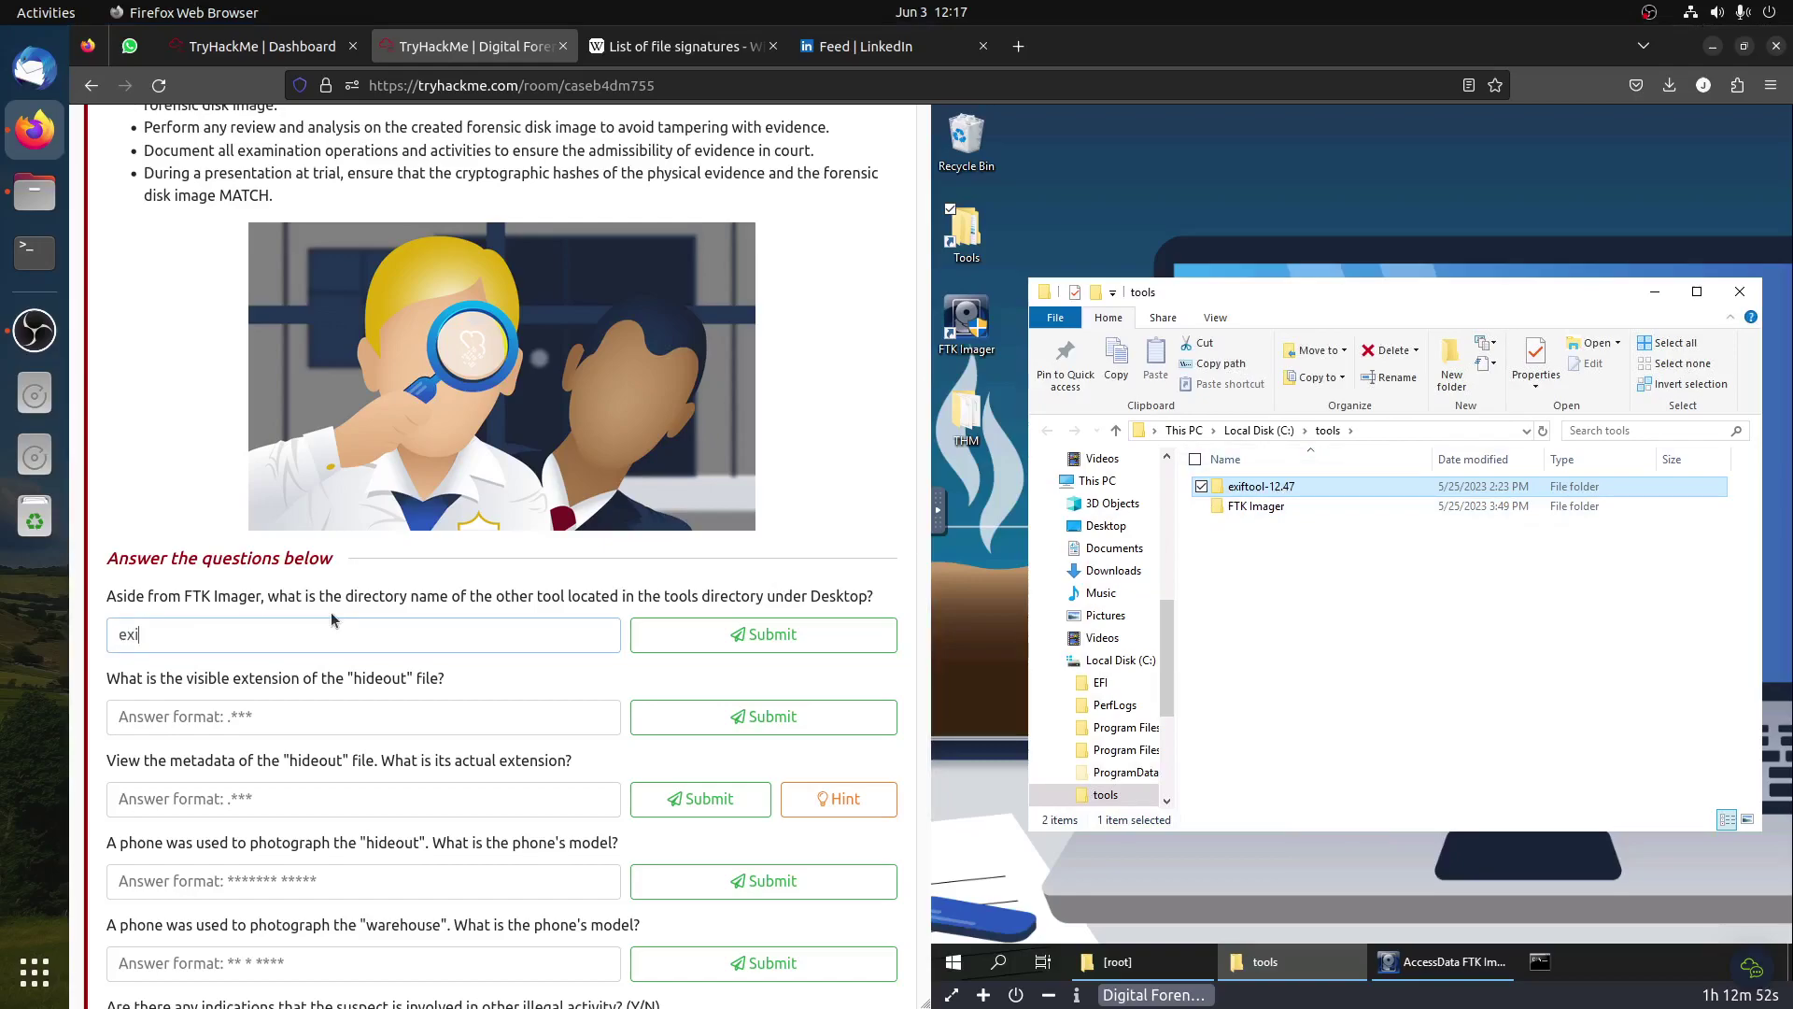
pyautogui.write('ftool-12.47')
pyautogui.click(769, 624)
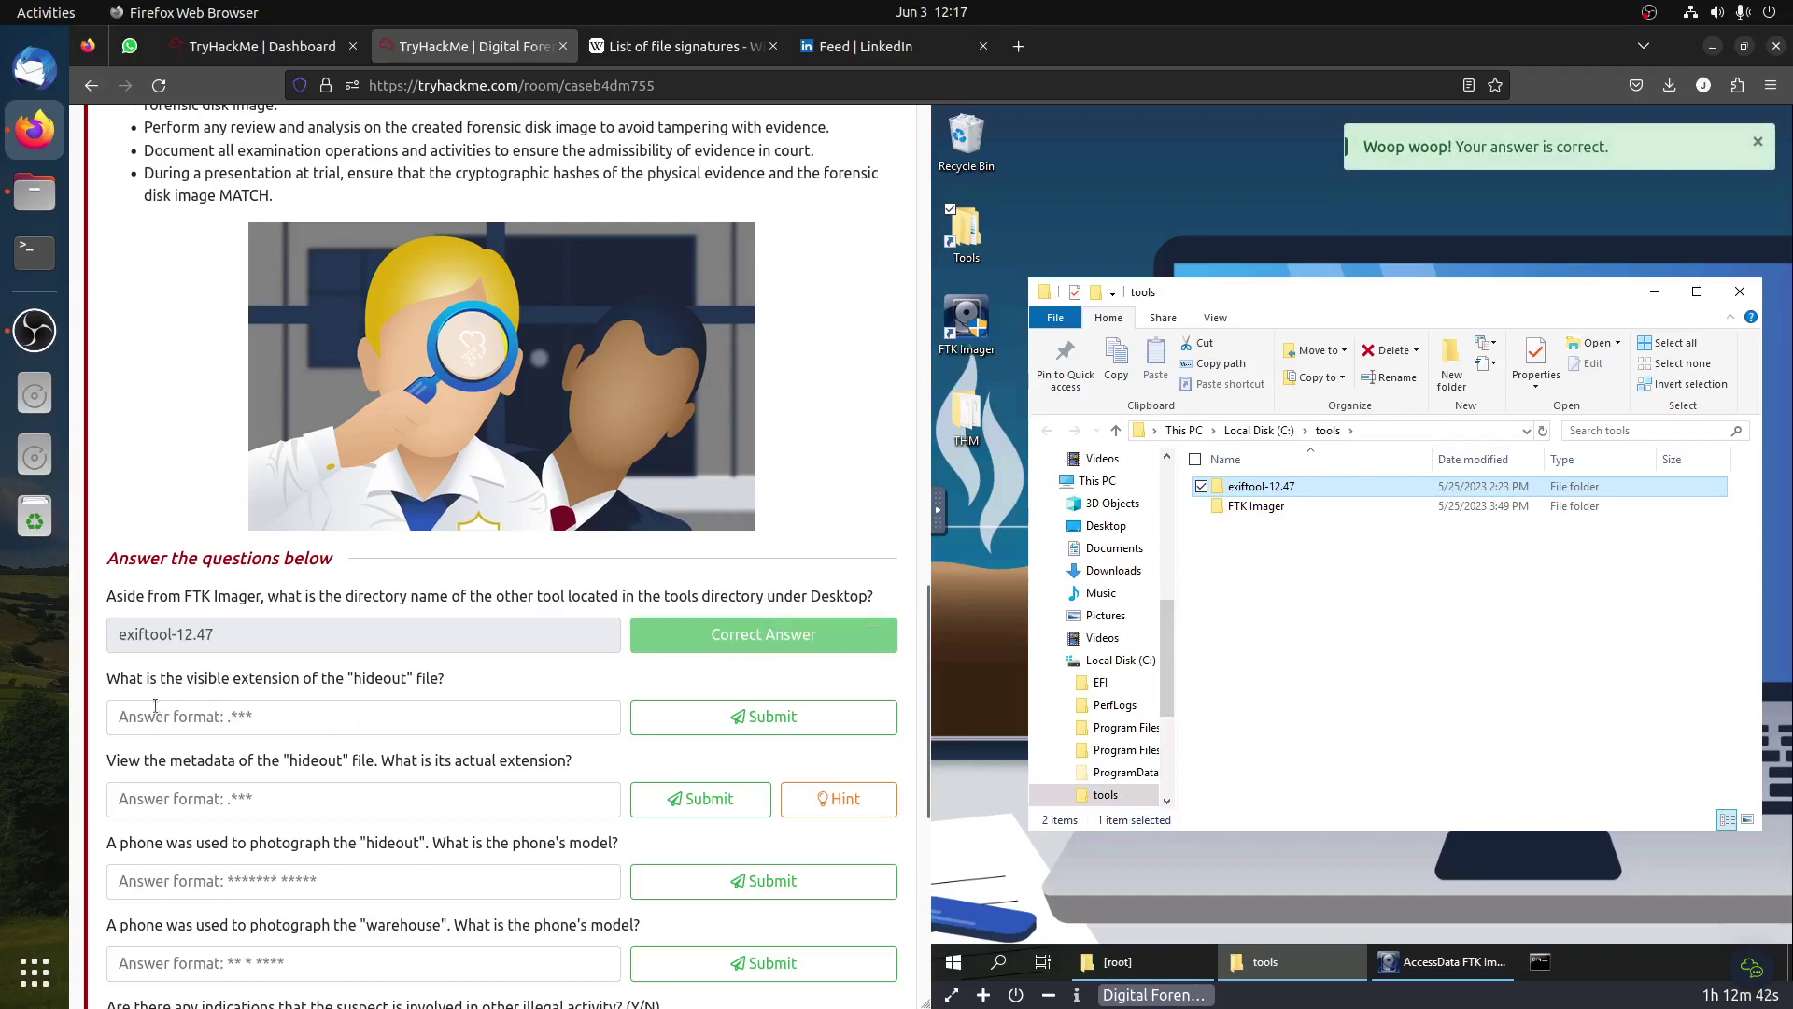
# Step: Read the visible-extension question and view hideout.pdf's bytes in FTK Imager
pyautogui.tripleClick(435, 679)
pyautogui.click(1551, 626)
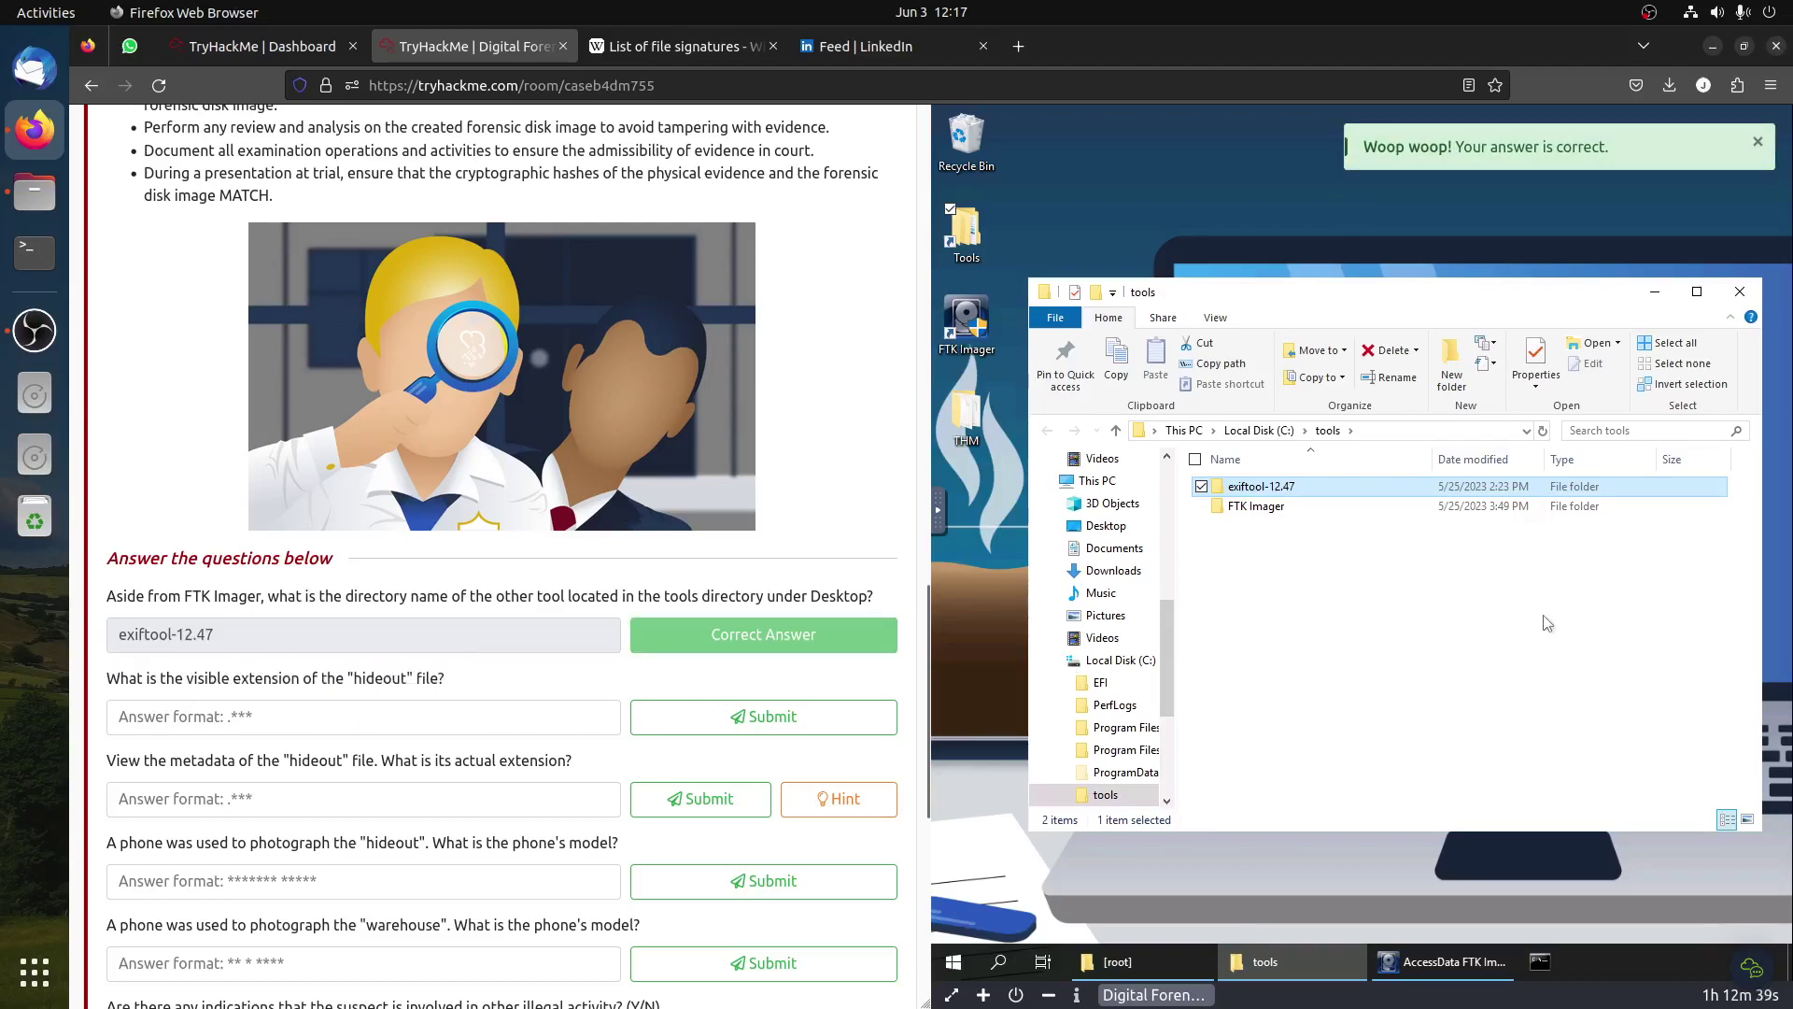
pyautogui.click(1448, 963)
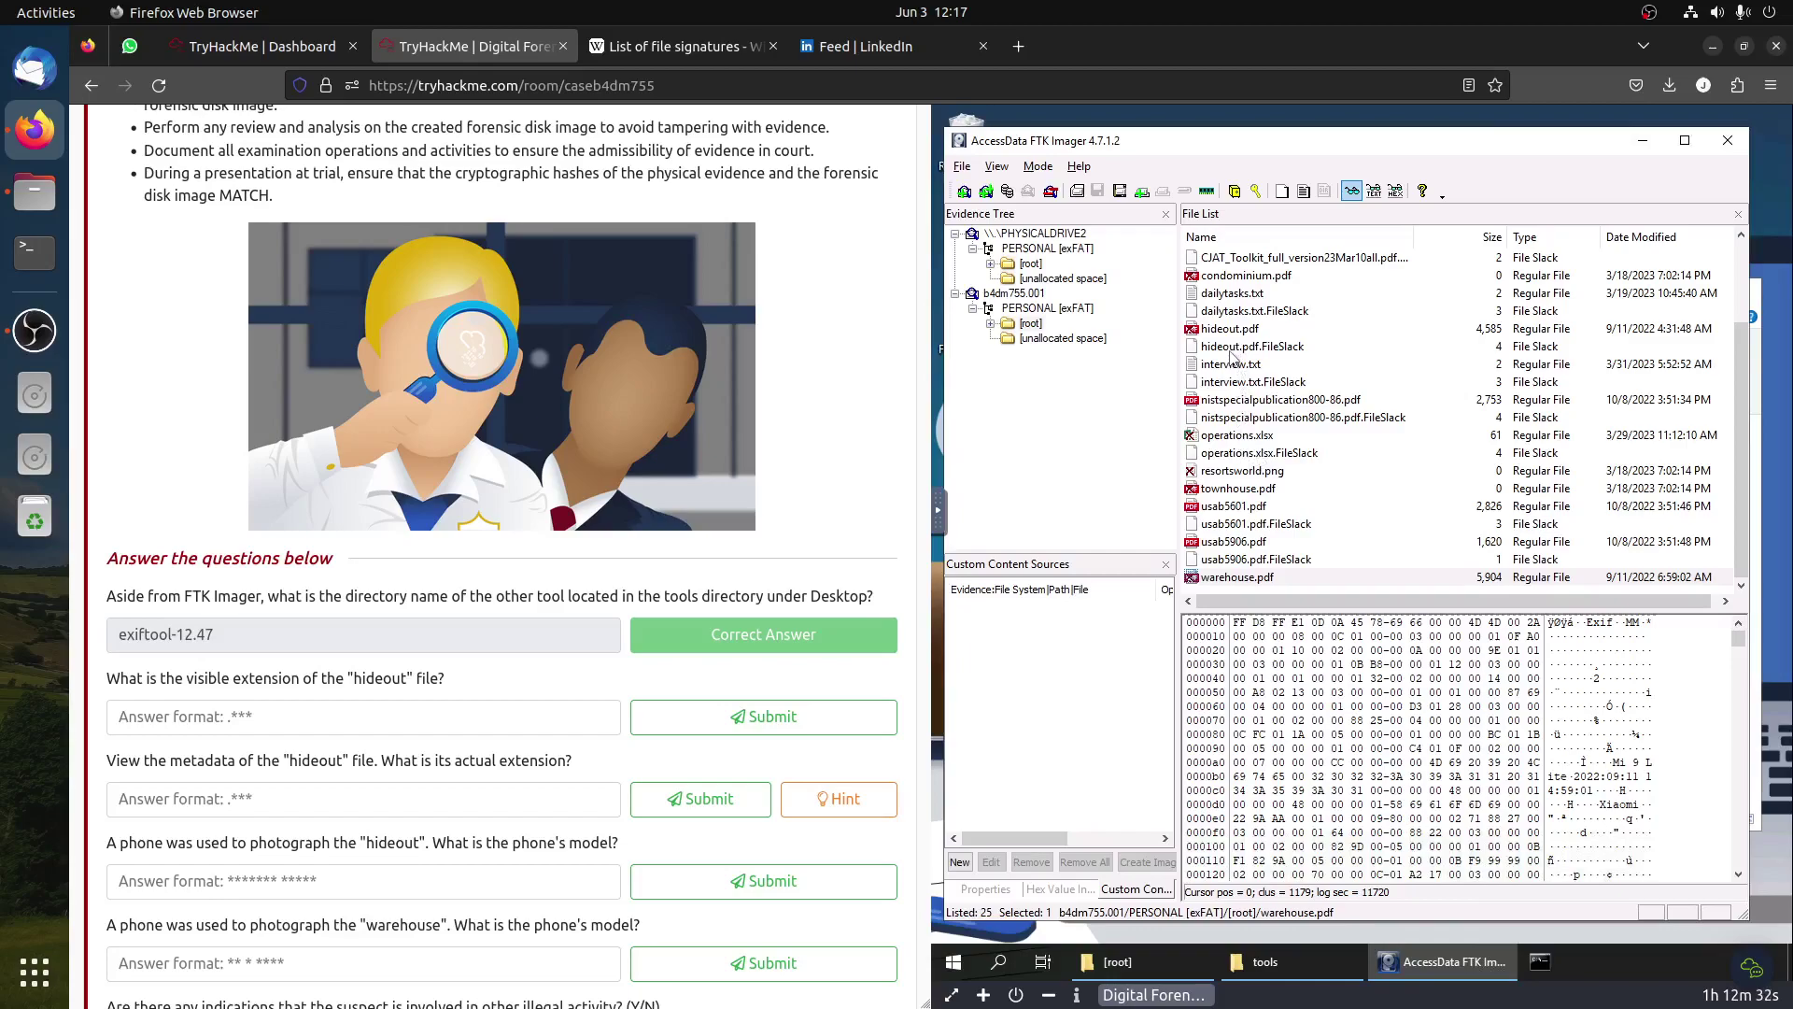
pyautogui.click(1235, 347)
pyautogui.click(1237, 330)
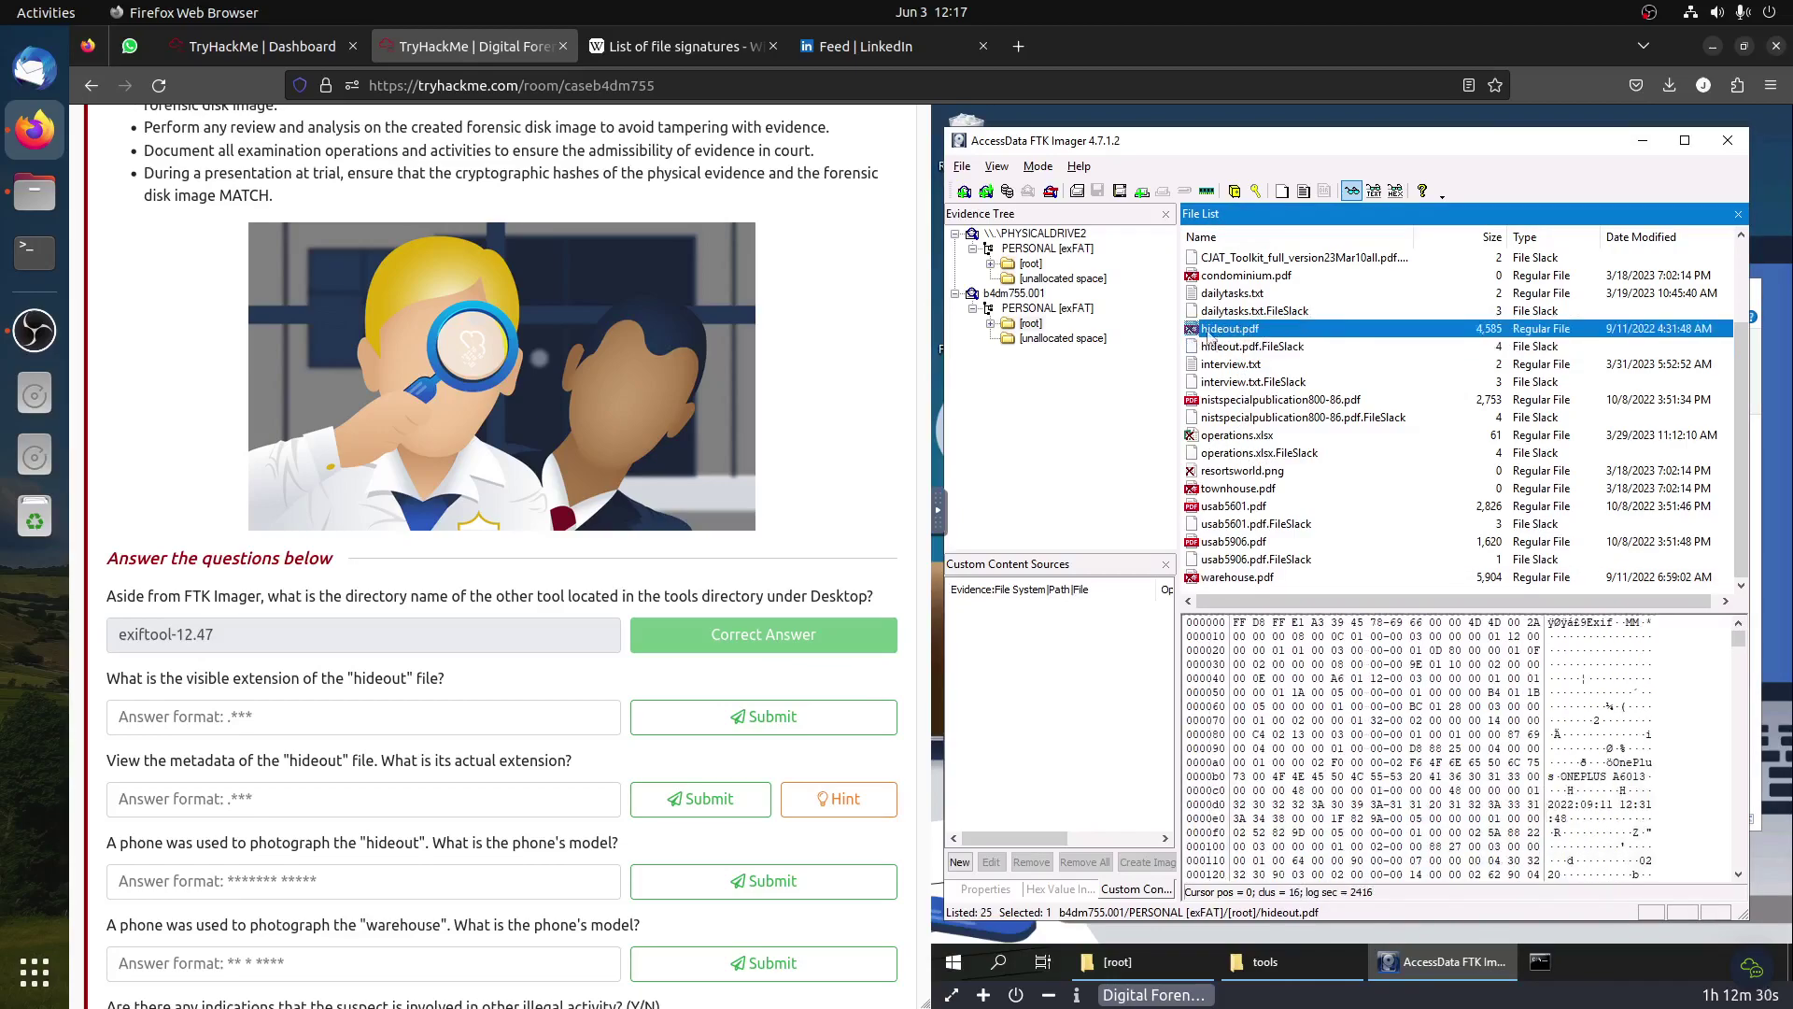
# Step: Answer the visible-extension question with .pdf
pyautogui.click(295, 717)
pyautogui.write('.pdf')
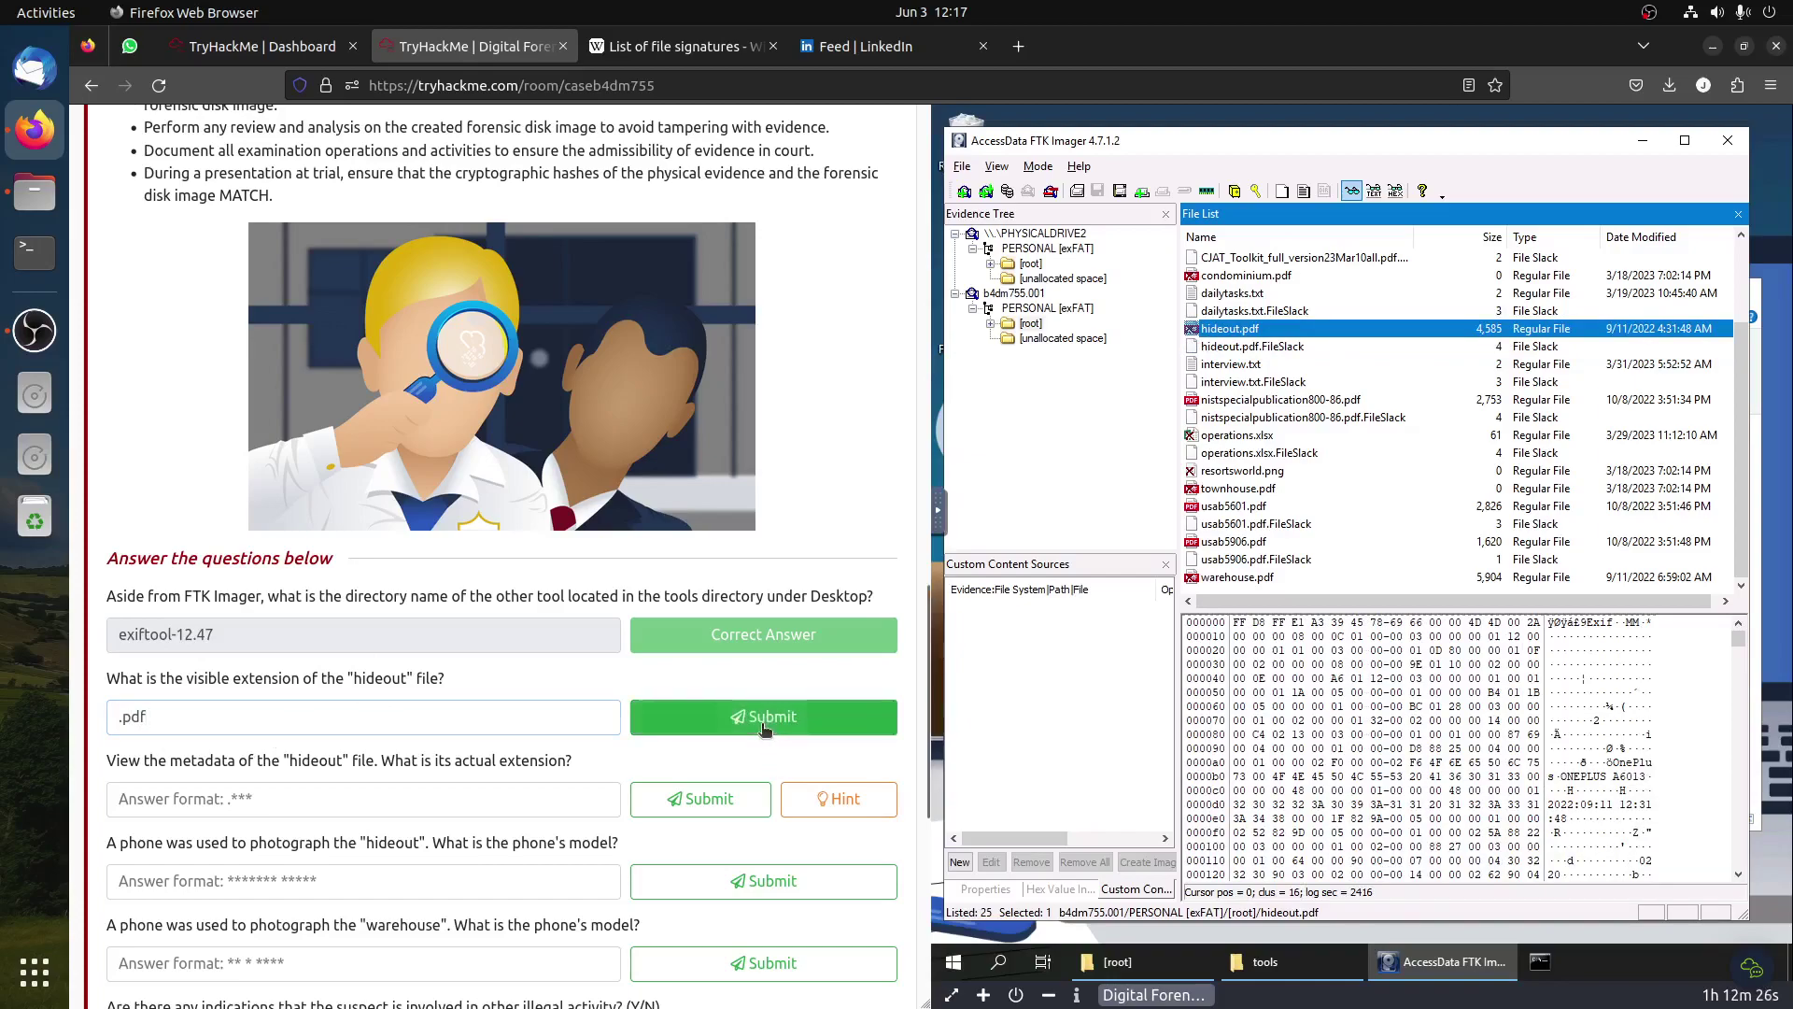
pyautogui.click(763, 726)
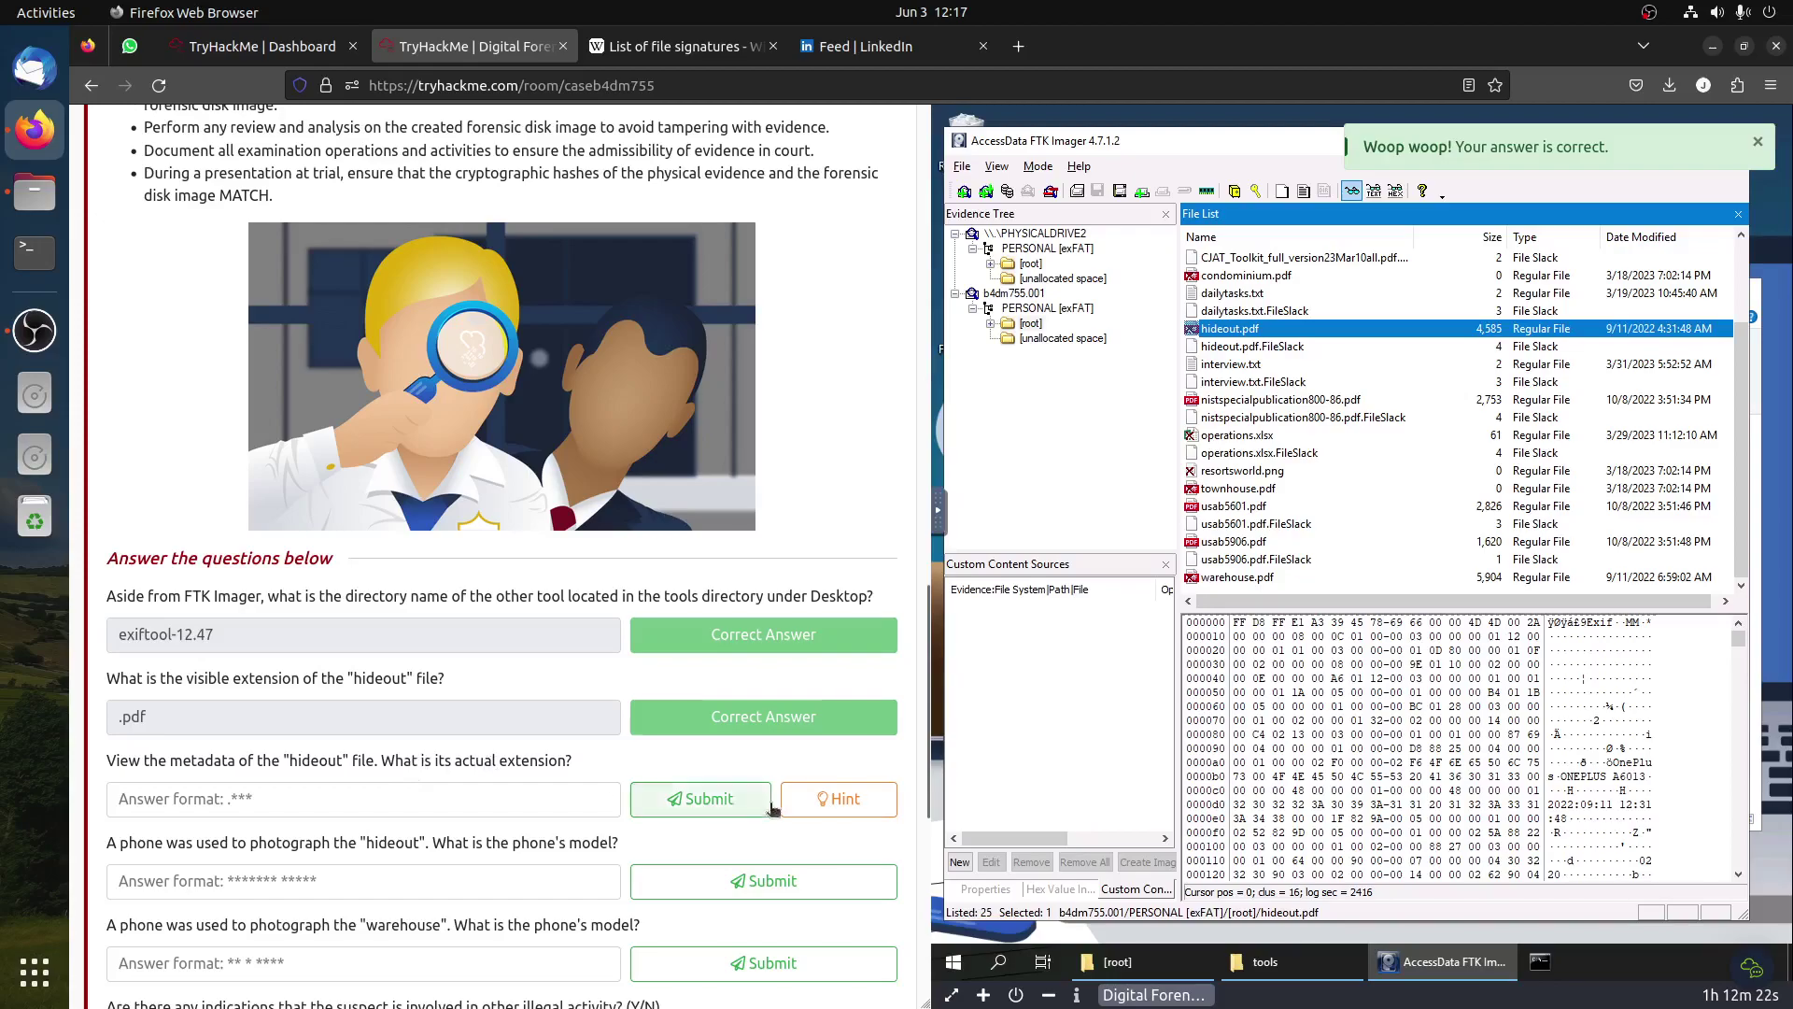
# Step: Read the actual-extension hint, then open a Command Prompt
pyautogui.click(841, 804)
pyautogui.moveTo(717, 205); pyautogui.dragTo(915, 206)
pyautogui.click(949, 204)
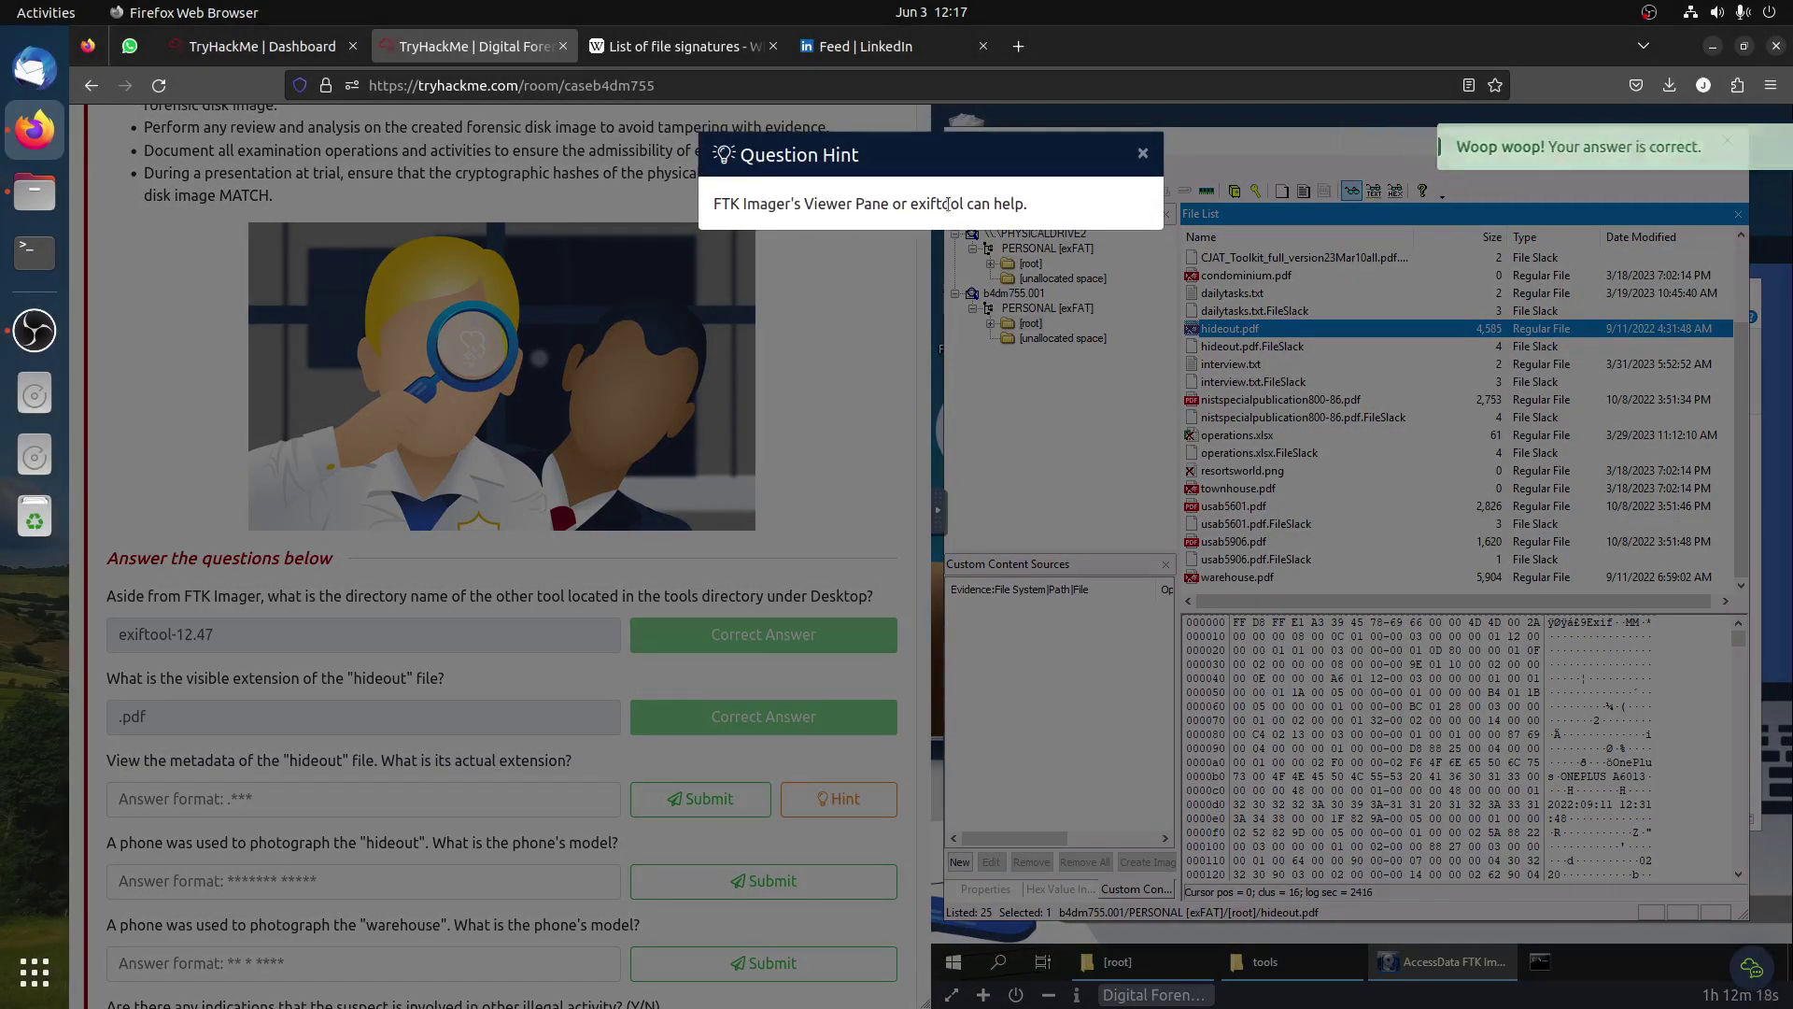
pyautogui.click(848, 311)
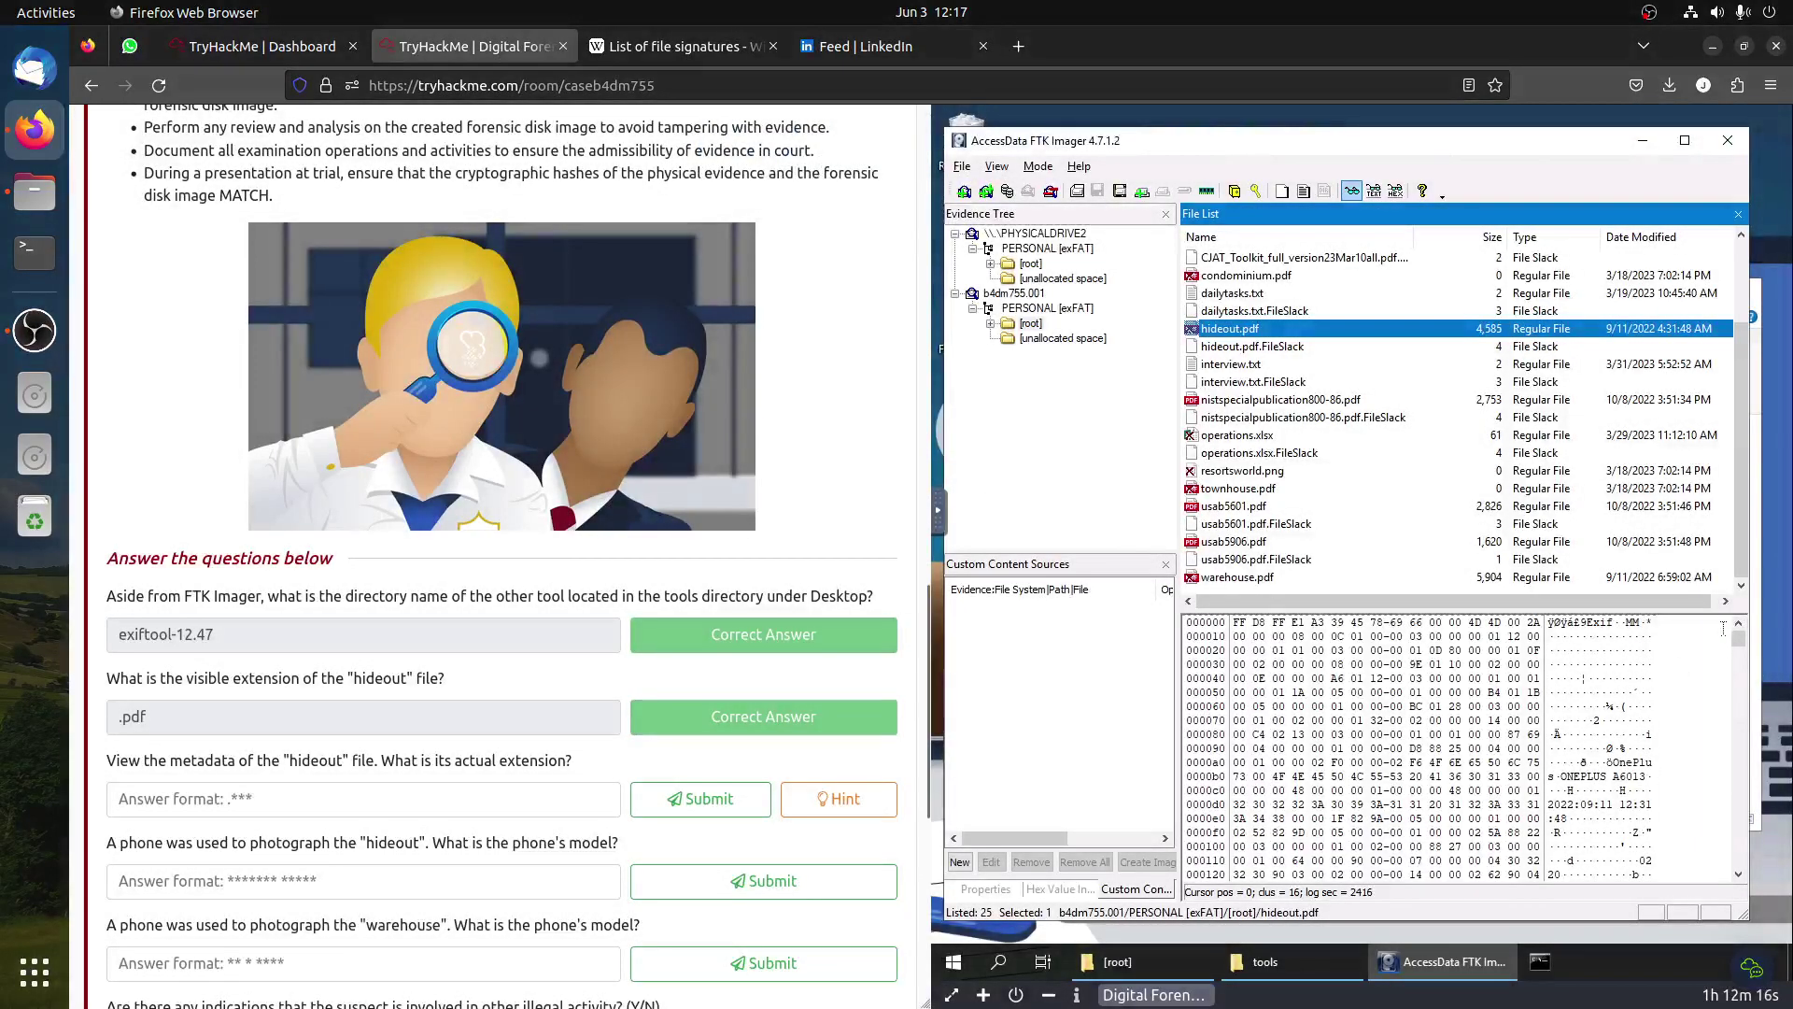
pyautogui.click(1539, 964)
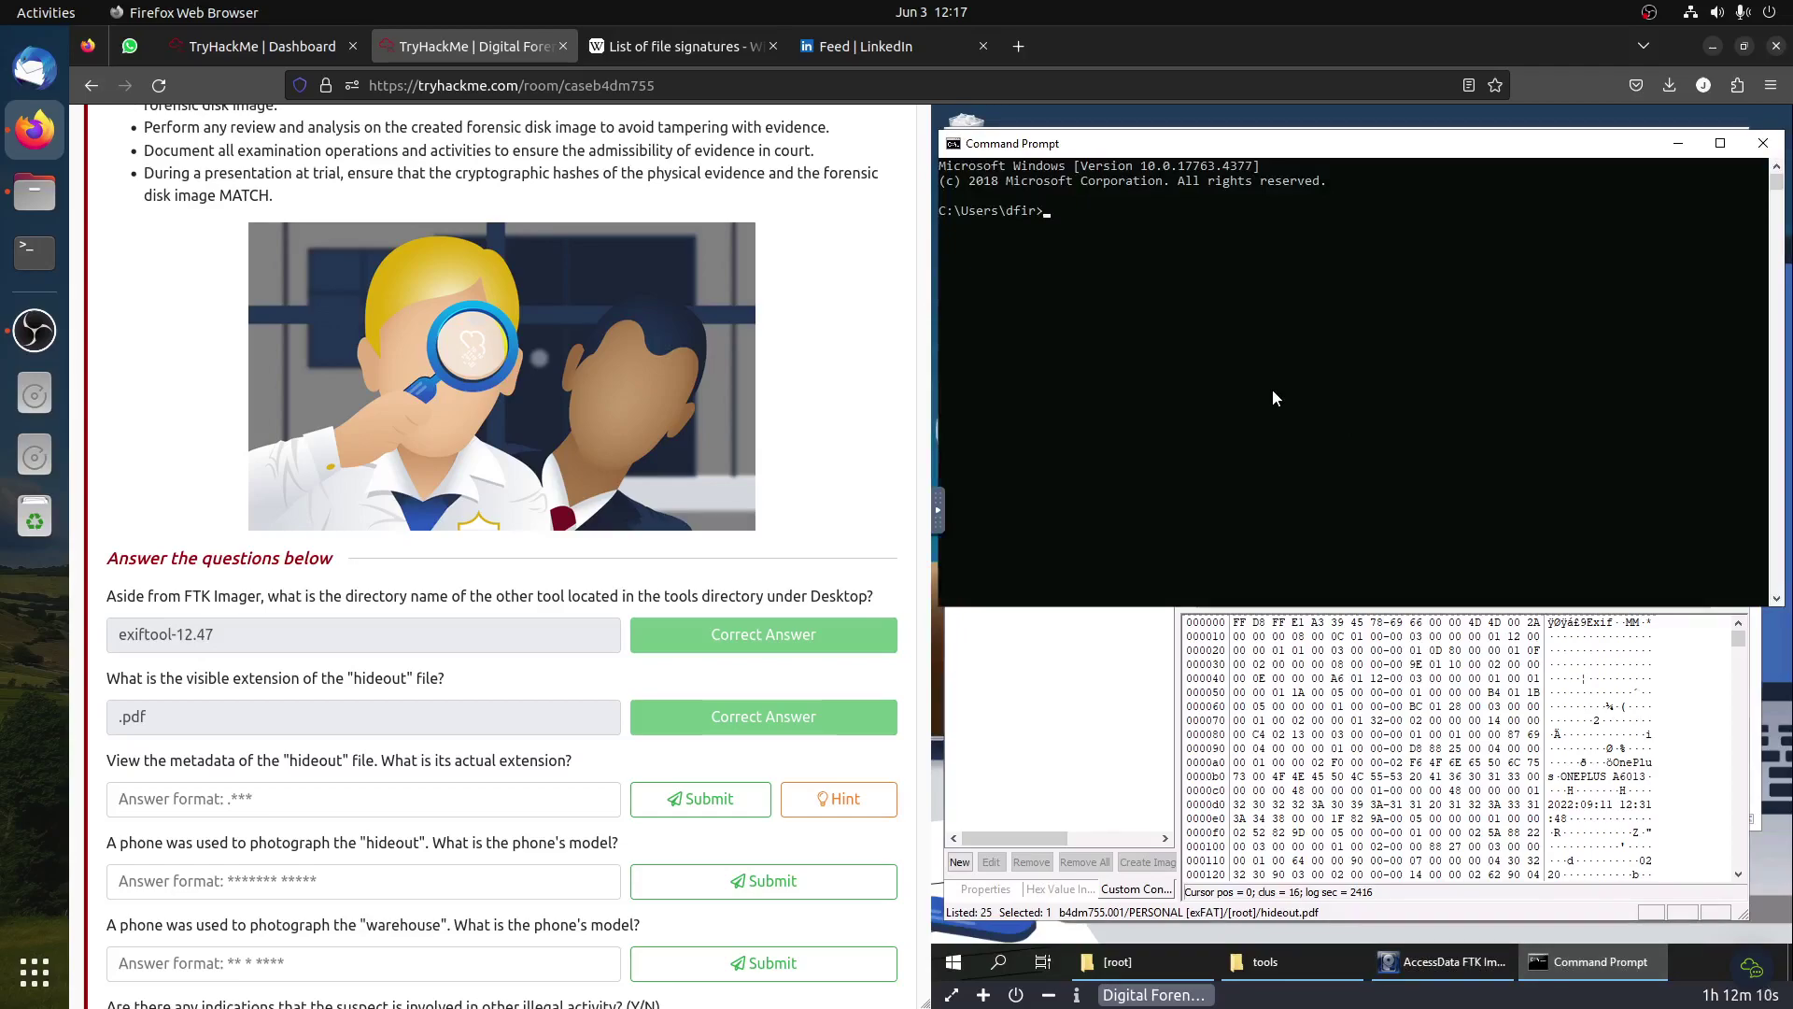
# Step: Move up to the root of C:, enter the tools folder and list its contents
pyautogui.write('.\\Template')
pyautogui.press('BackSpace')
pyautogui.press('BackSpace')
pyautogui.press('BackSpace')
pyautogui.press('BackSpace')
pyautogui.press('BackSpace')
pyautogui.press('BackSpace')
pyautogui.press('BackSpace')
pyautogui.press('BackSpace')
pyautogui.write('C')
pyautogui.press('Tab')
pyautogui.press('BackSpace')
pyautogui.press('BackSpace')
pyautogui.press('BackSpace')
pyautogui.press('BackSpace')
pyautogui.press('BackSpace')
pyautogui.press('BackSpace')
pyautogui.press('BackSpace')
pyautogui.press('BackSpace')
pyautogui.press('BackSpace')
pyautogui.press('BackSpace')
pyautogui.write('cd ..')
pyautogui.press('Return')
pyautogui.write('cd ..')
pyautogui.press('Return')
pyautogui.write('cd tools')
pyautogui.press('Return')
pyautogui.write('dir')
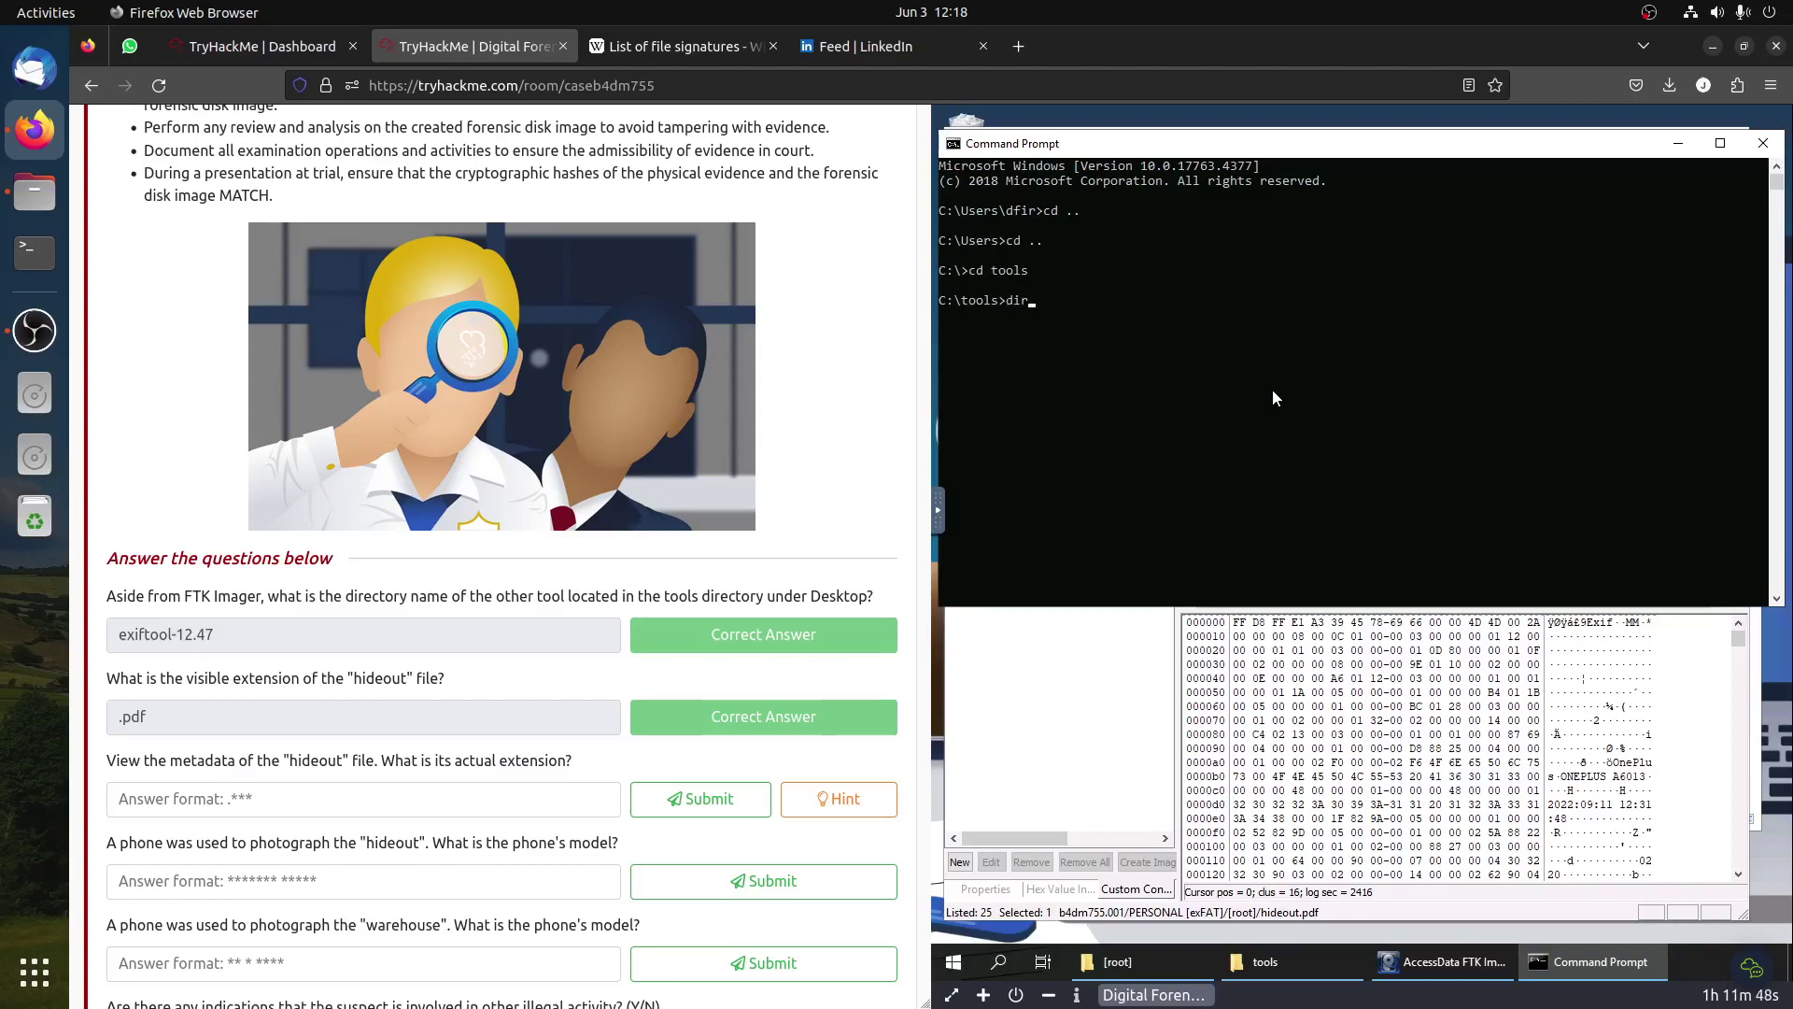
pyautogui.press('Return')
# Step: Enter the exiftool-12.47 folder and list it, showing exiftool.exe
pyautogui.write('cd exiftool-12.47')
pyautogui.press('Tab')
pyautogui.press('Return')
pyautogui.write('dir')
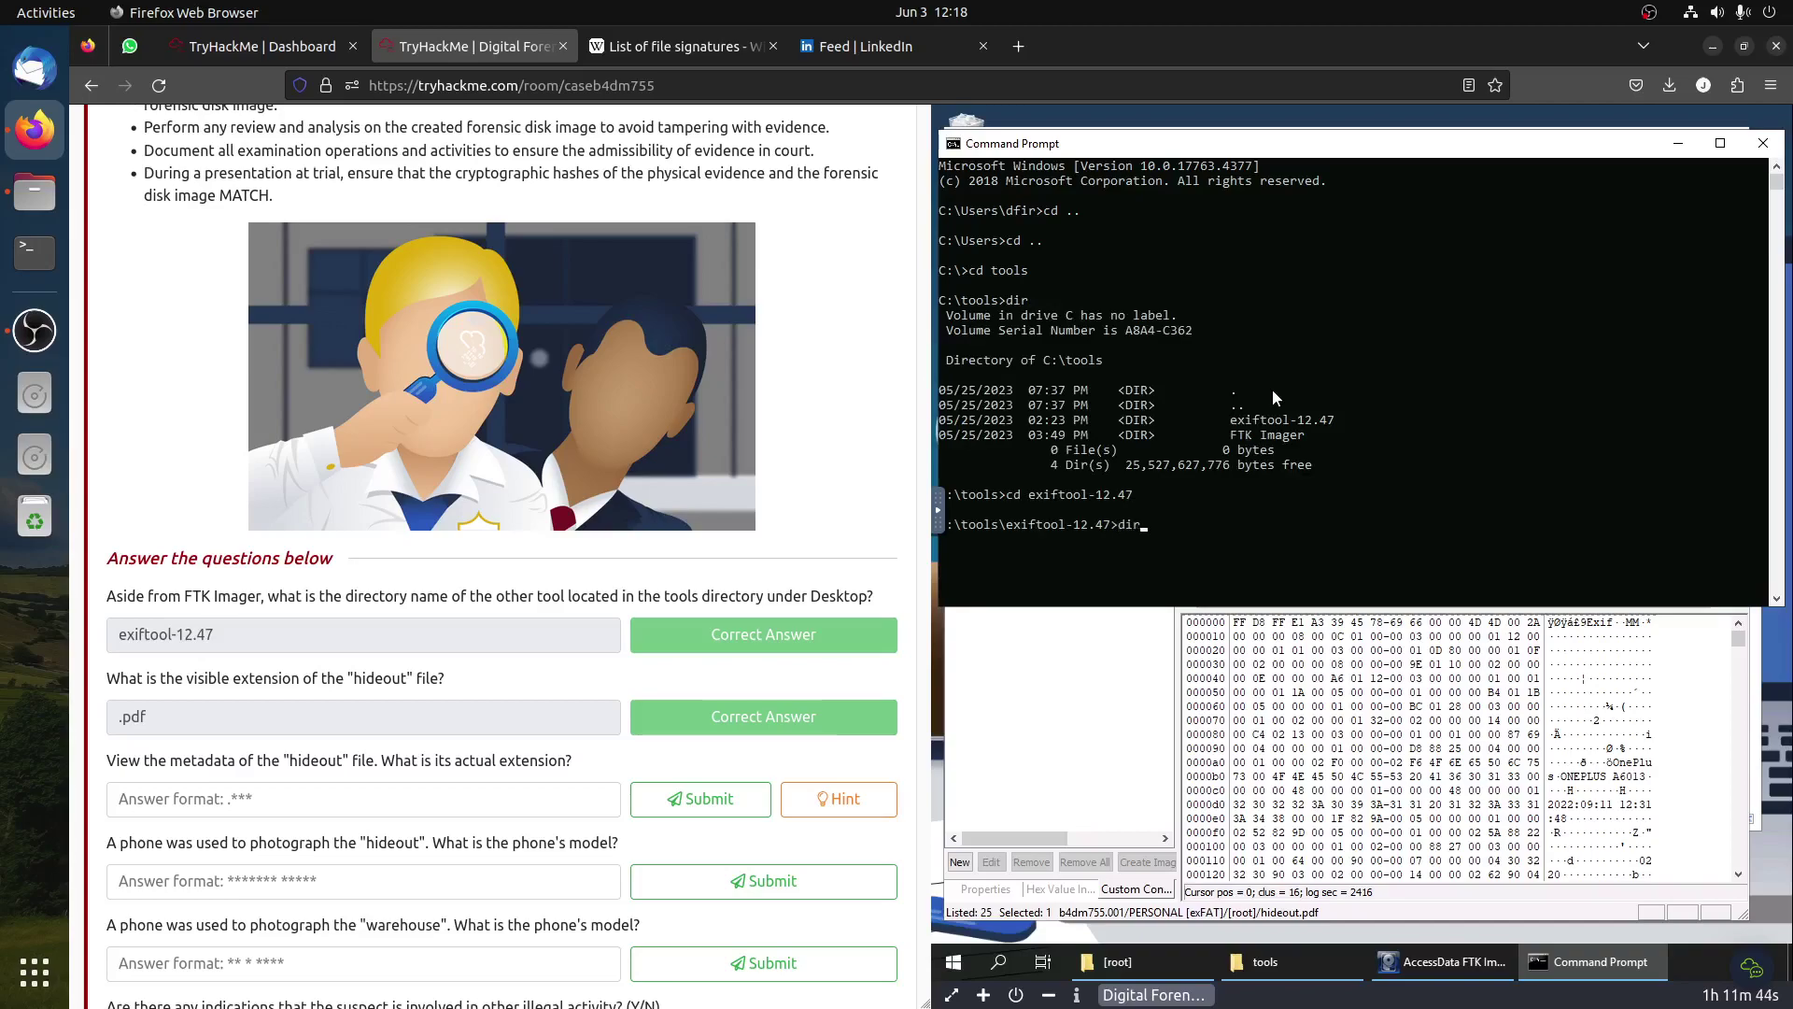
pyautogui.press('Return')
# Step: Start an exiftool.exe command with a C:\Users\ path argument
pyautogui.write('e')
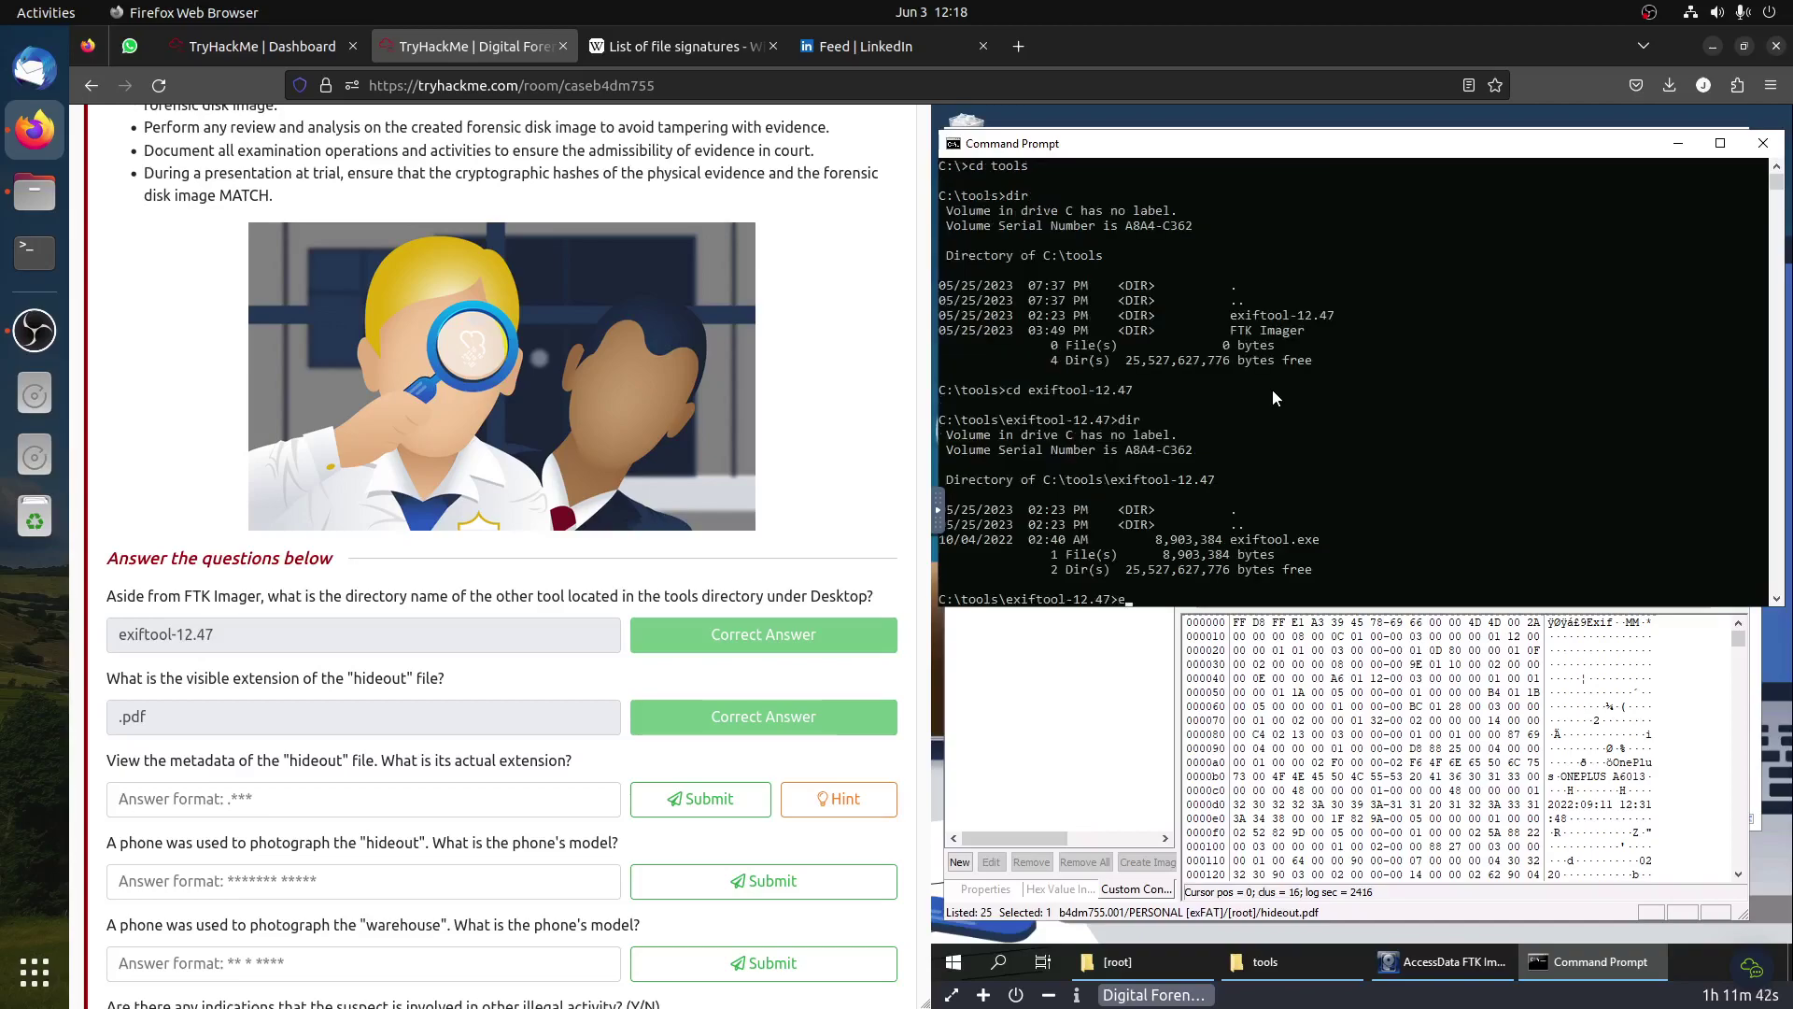
pyautogui.press('Tab')
pyautogui.write('C:e')
pyautogui.press('Tab')
pyautogui.press('BackSpace')
pyautogui.press('BackSpace')
pyautogui.press('BackSpace')
pyautogui.press('BackSpace')
pyautogui.press('BackSpace')
pyautogui.press('BackSpace')
pyautogui.press('BackSpace')
pyautogui.press('BackSpace')
pyautogui.press('BackSpace')
pyautogui.press('BackSpace')
pyautogui.press('BackSpace')
pyautogui.press('BackSpace')
pyautogui.write('\\Users\\A')
pyautogui.press('Tab')
pyautogui.press('BackSpace')
pyautogui.press('BackSpace')
pyautogui.press('BackSpace')
pyautogui.press('BackSpace')
pyautogui.press('BackSpace')
pyautogui.press('BackSpace')
pyautogui.press('BackSpace')
pyautogui.press('BackSpace')
pyautogui.press('BackSpace')
pyautogui.press('BackSpace')
pyautogui.press('BackSpace')
pyautogui.press('BackSpace')
pyautogui.press('BackSpace')
pyautogui.press('BackSpace')
pyautogui.press('BackSpace')
pyautogui.write('\\a')
pyautogui.press('BackSpace')
pyautogui.write('A')
pyautogui.press('BackSpace')
# Step: Correct the exiftool path argument to C:\Users\dfir
pyautogui.scroll(2, 1091, 329)
pyautogui.scroll(-8, 1212, 406)
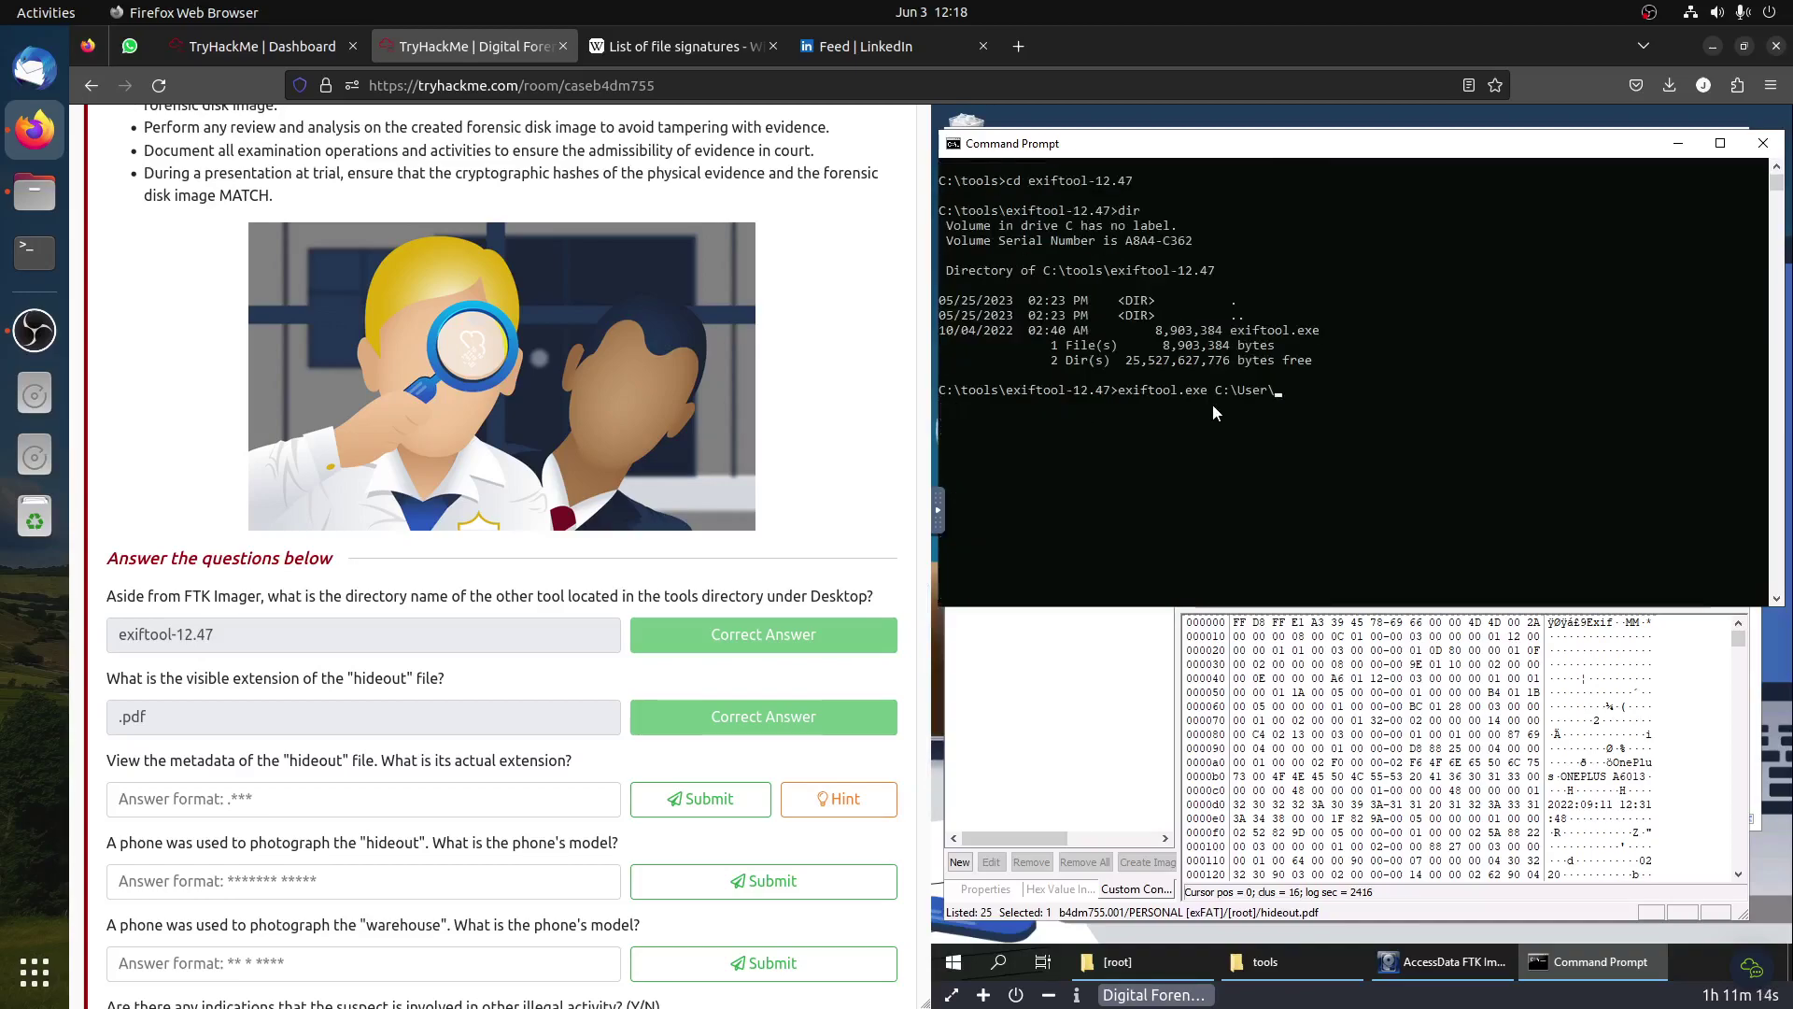
pyautogui.write('df')
pyautogui.press('BackSpace')
pyautogui.press('BackSpace')
pyautogui.press('BackSpace')
pyautogui.write('s\\Default')
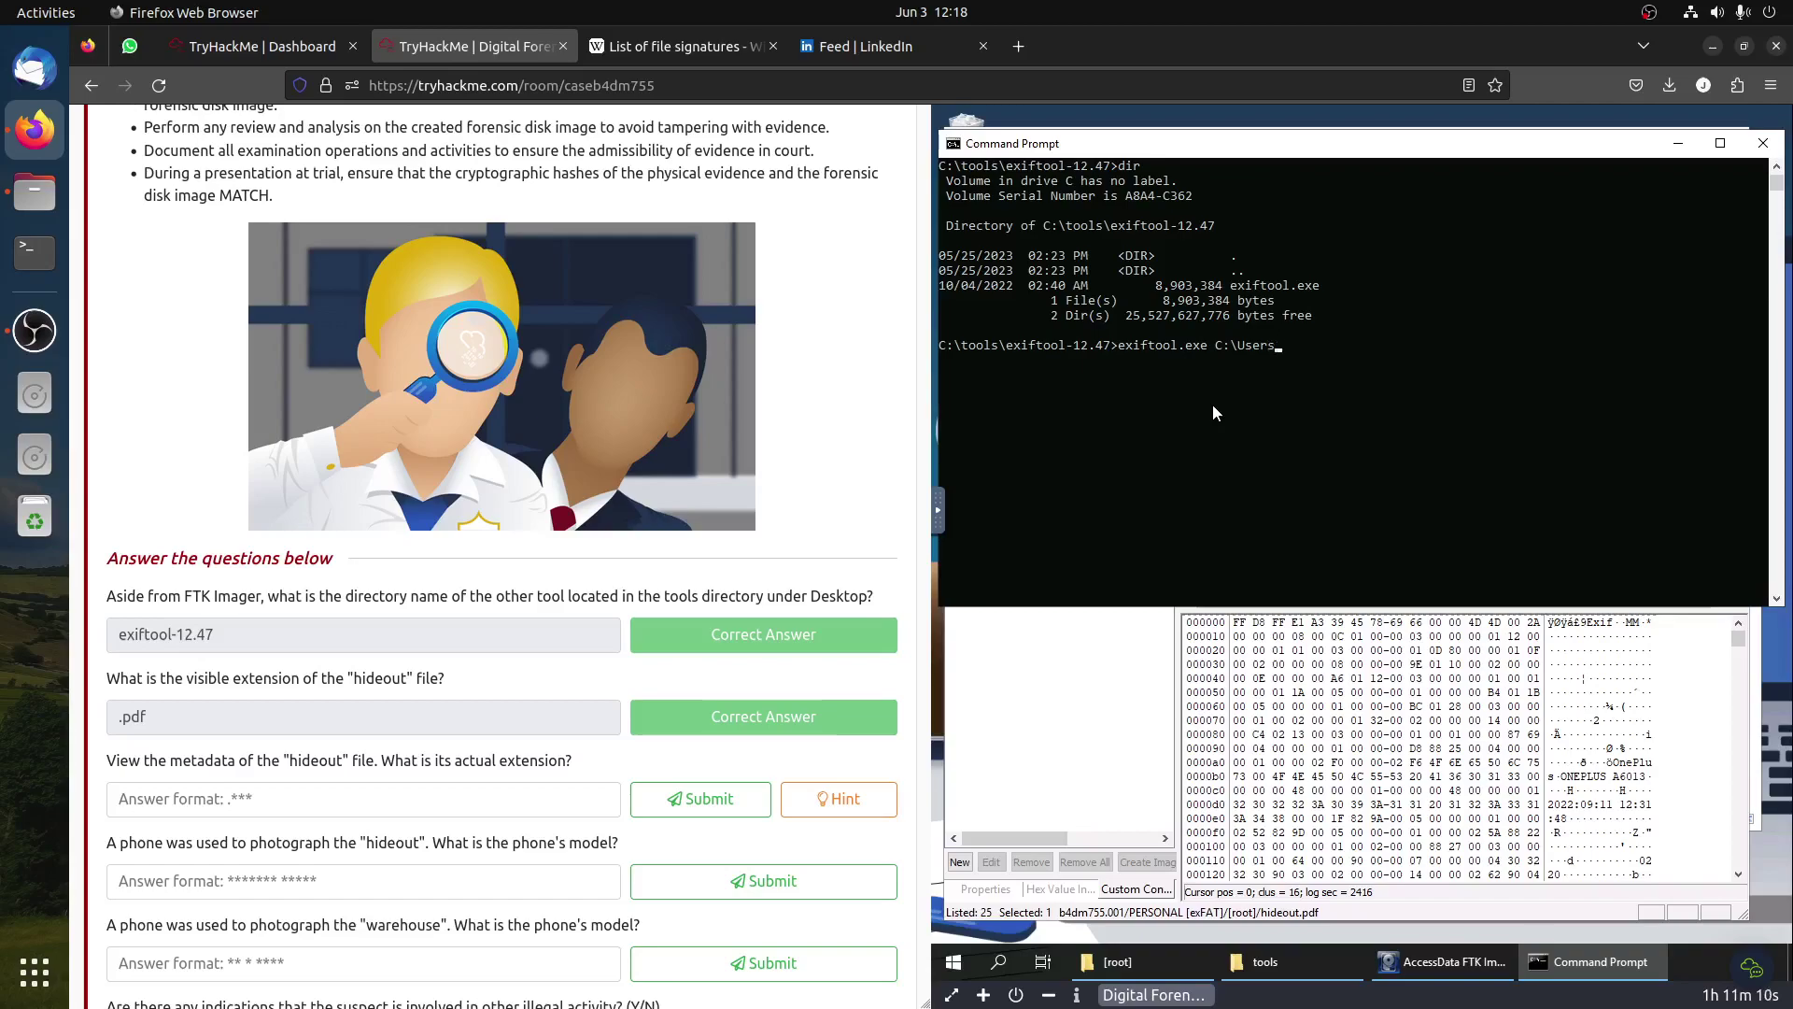
pyautogui.press('BackSpace')
pyautogui.press('BackSpace')
pyautogui.press('BackSpace')
pyautogui.press('BackSpace')
pyautogui.press('BackSpace')
pyautogui.press('BackSpace')
pyautogui.scroll(7, 1261, 402)
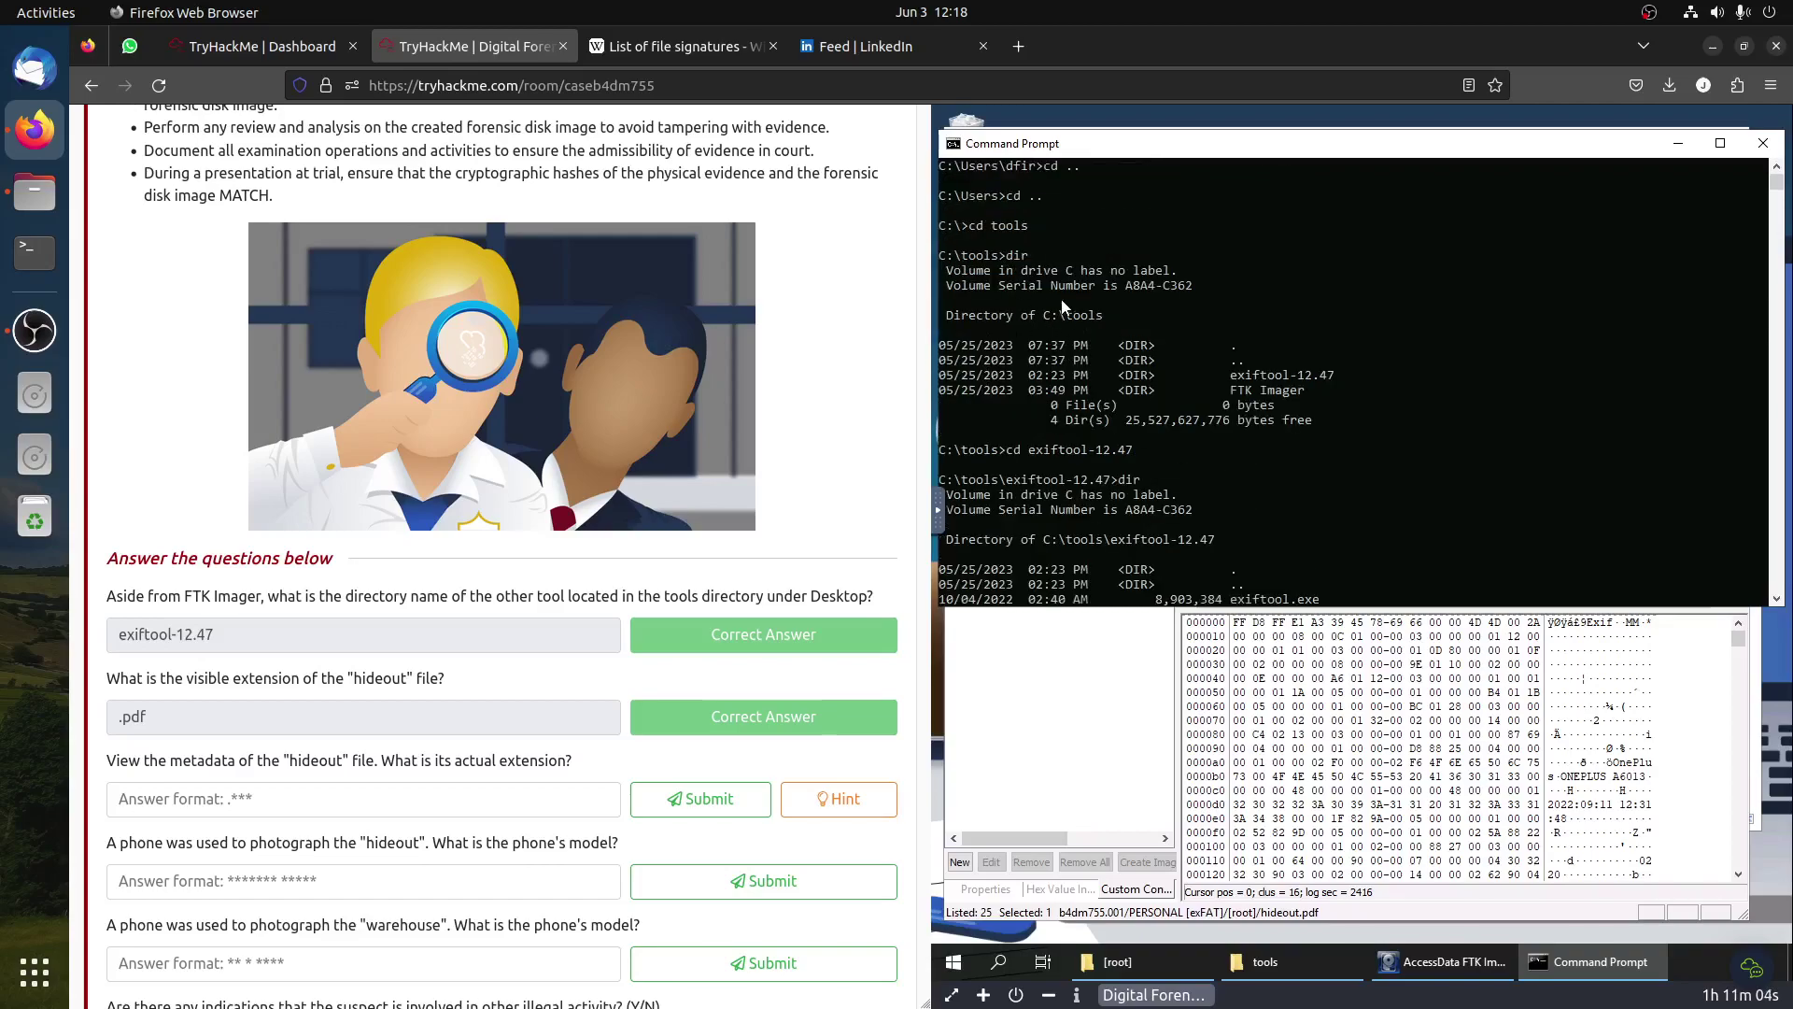
pyautogui.scroll(1, 1061, 299)
pyautogui.scroll(-5, 1377, 452)
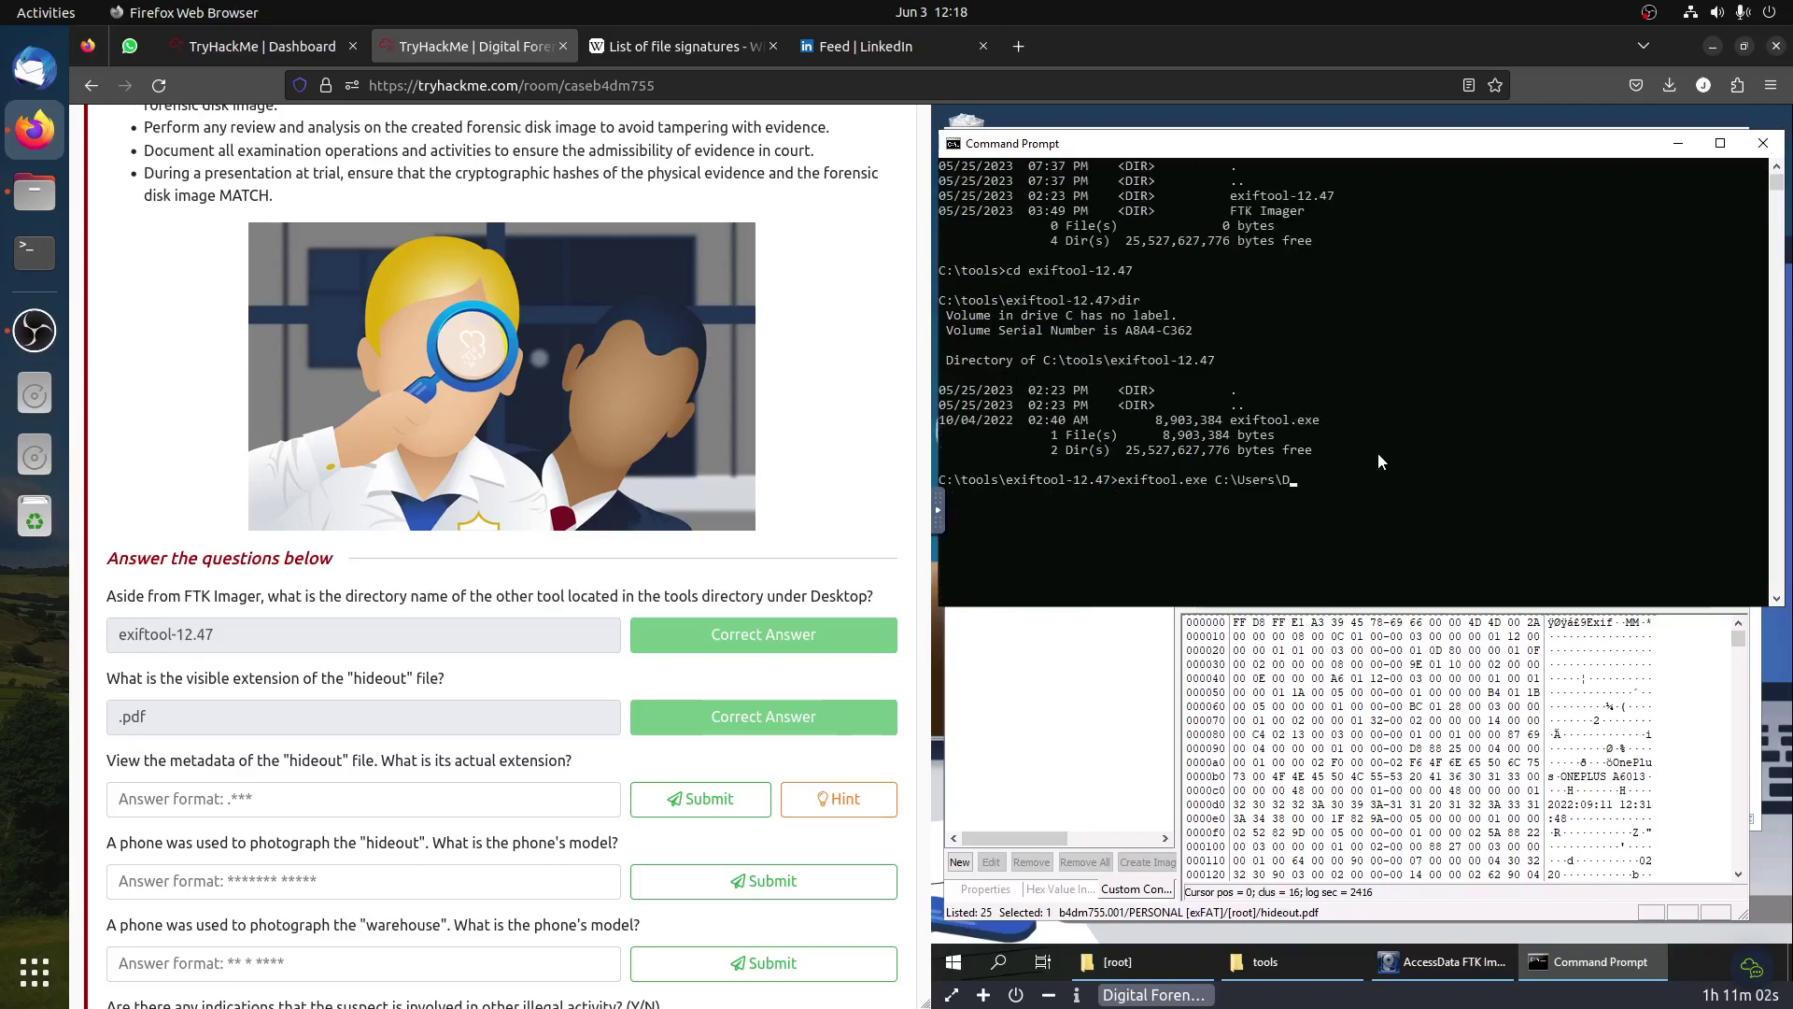
pyautogui.press('BackSpace')
pyautogui.write('e')
pyautogui.press('BackSpace')
pyautogui.write('dfir')
# Step: Extend the path to C:\Users\dfir\Desktop, trimming the extra THM\b4dm755.001 part
pyautogui.scroll(5, 1377, 462)
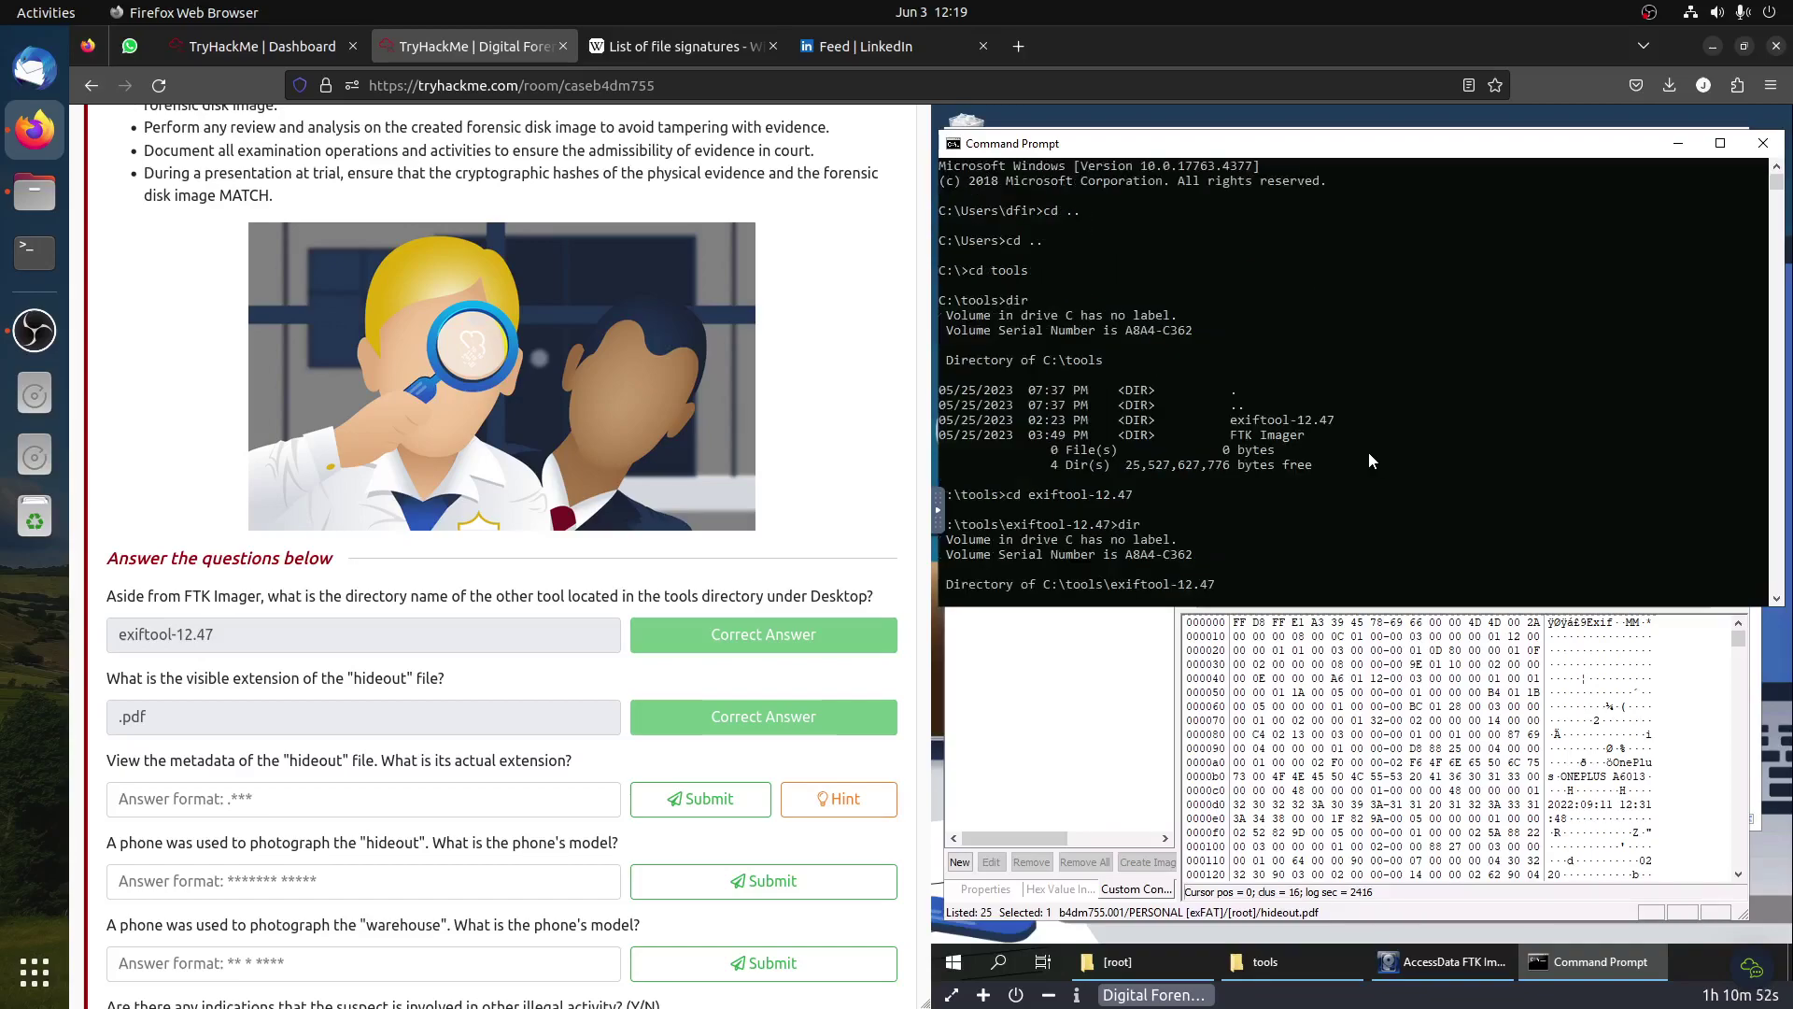
pyautogui.scroll(-12, 1369, 452)
pyautogui.scroll(4, 1375, 456)
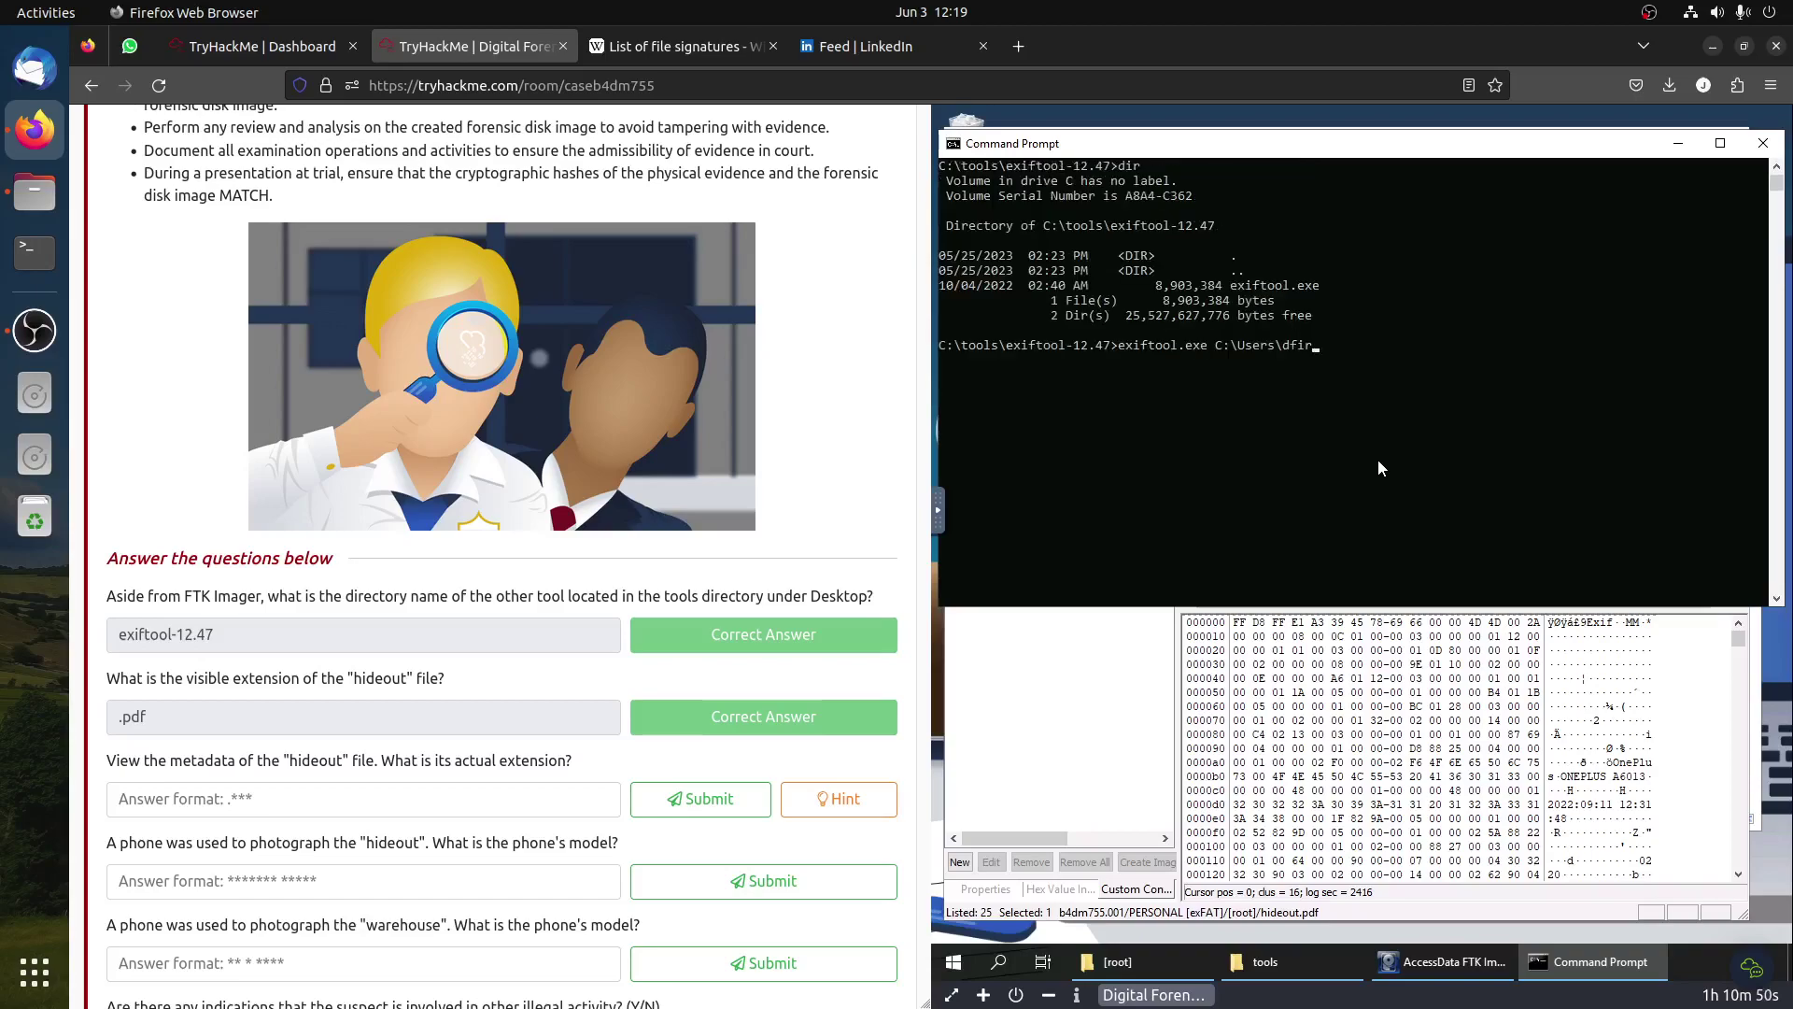
pyautogui.write('\\Desktop\\THM\\b4dm755.001.cs')
pyautogui.press('BackSpace')
pyautogui.press('BackSpace')
pyautogui.press('BackSpace')
pyautogui.press('BackSpace')
pyautogui.press('BackSpace')
pyautogui.press('BackSpace')
pyautogui.press('BackSpace')
pyautogui.press('BackSpace')
pyautogui.press('BackSpace')
pyautogui.press('BackSpace')
pyautogui.press('BackSpace')
pyautogui.press('BackSpace')
pyautogui.press('BackSpace')
pyautogui.press('BackSpace')
pyautogui.press('BackSpace')
pyautogui.press('BackSpace')
pyautogui.press('BackSpace')
pyautogui.press('BackSpace')
pyautogui.press('BackSpace')
# Step: Run exiftool on THMAll file\[root]\hideout.pdf, revealing a 4608x3456 photo created 2022:09:11 12:31:48
pyautogui.click(1249, 960)
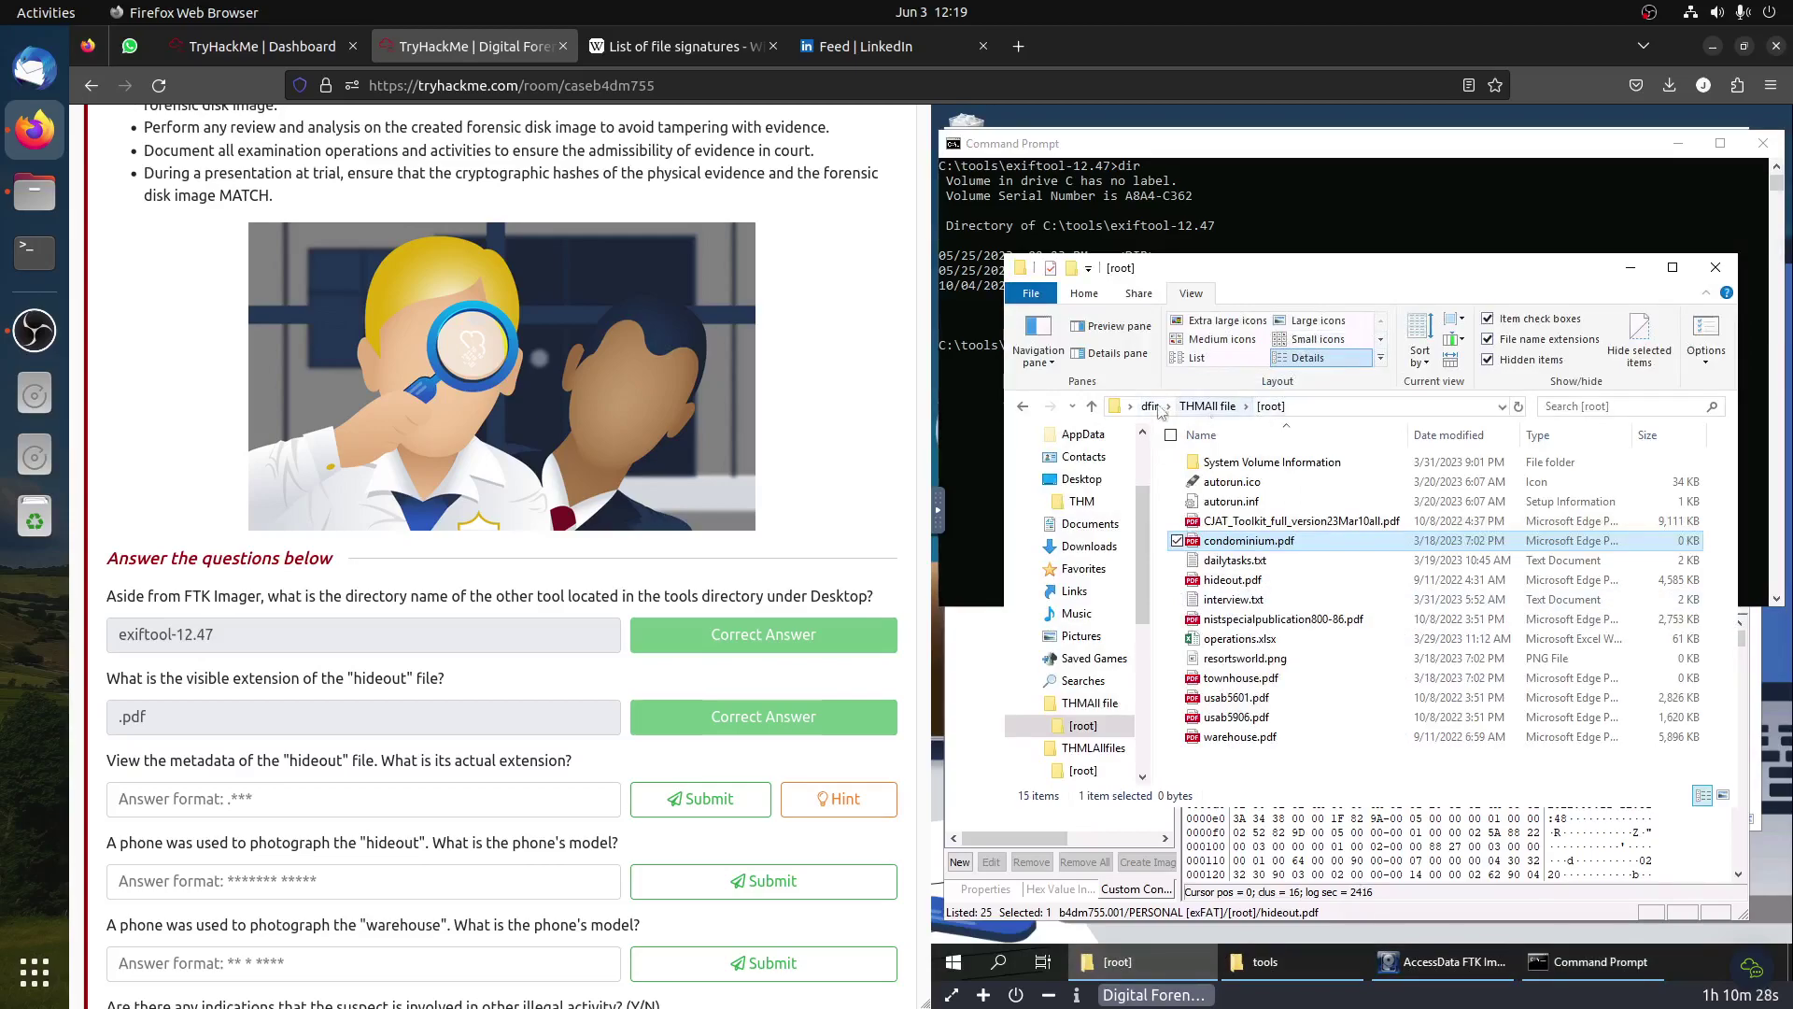
pyautogui.click(973, 406)
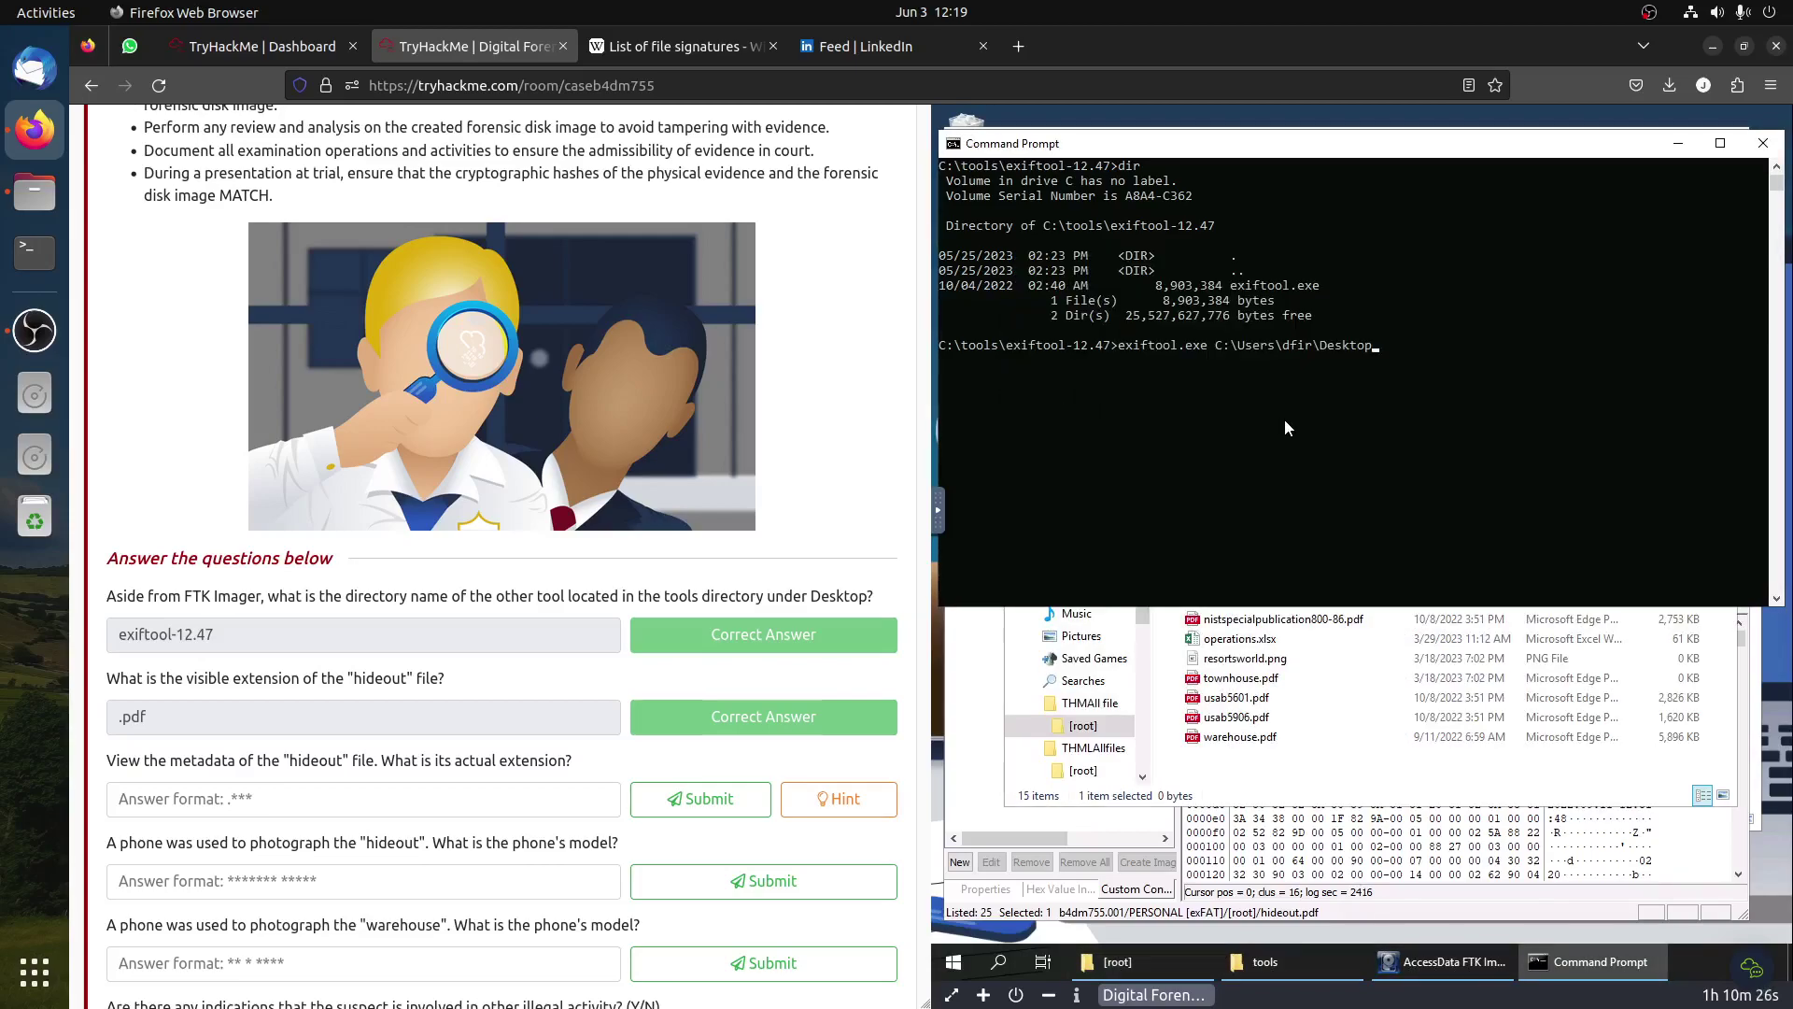
pyautogui.write('\\THMA')
pyautogui.press('BackSpace')
pyautogui.press('BackSpace')
pyautogui.press('BackSpace')
pyautogui.press('BackSpace')
pyautogui.press('BackSpace')
pyautogui.press('BackSpace')
pyautogui.press('BackSpace')
pyautogui.press('BackSpace')
pyautogui.press('BackSpace')
pyautogui.press('BackSpace')
pyautogui.press('BackSpace')
pyautogui.press('BackSpace')
pyautogui.write('T')
pyautogui.press('Tab')
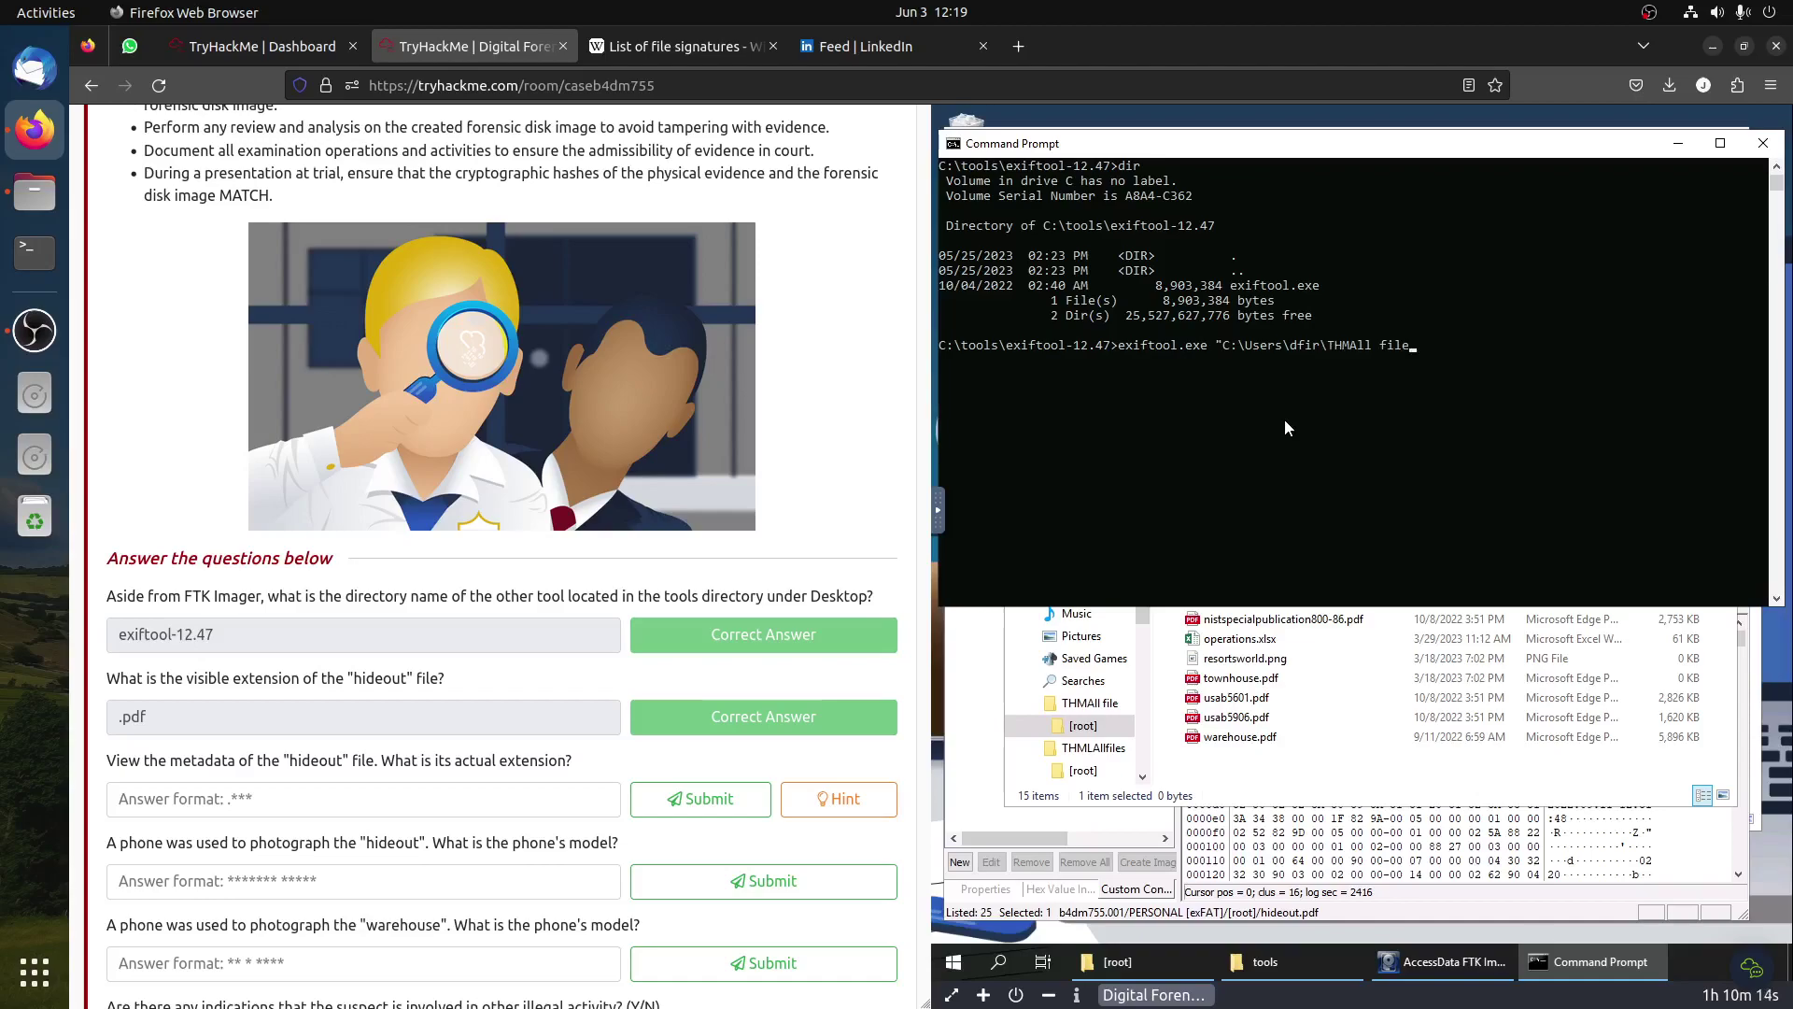
pyautogui.write('\\')
pyautogui.press('Tab')
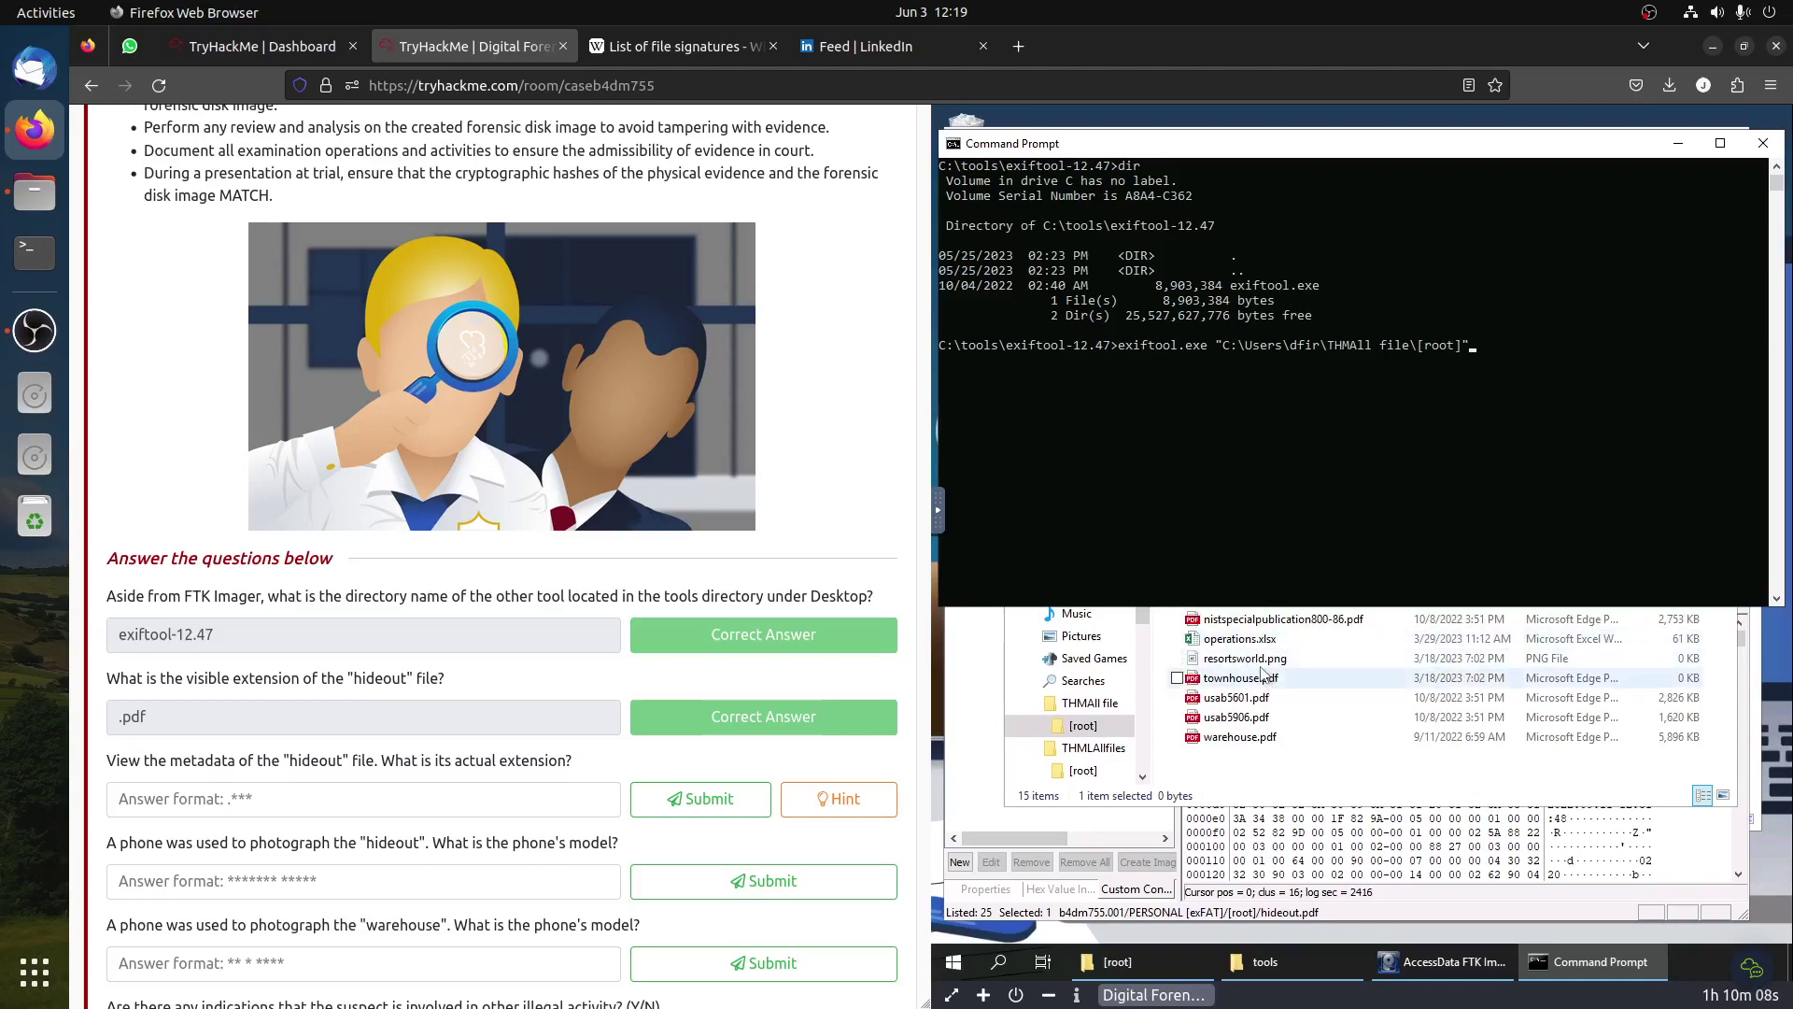
pyautogui.moveTo(1320, 509); pyautogui.dragTo(1320, 500)
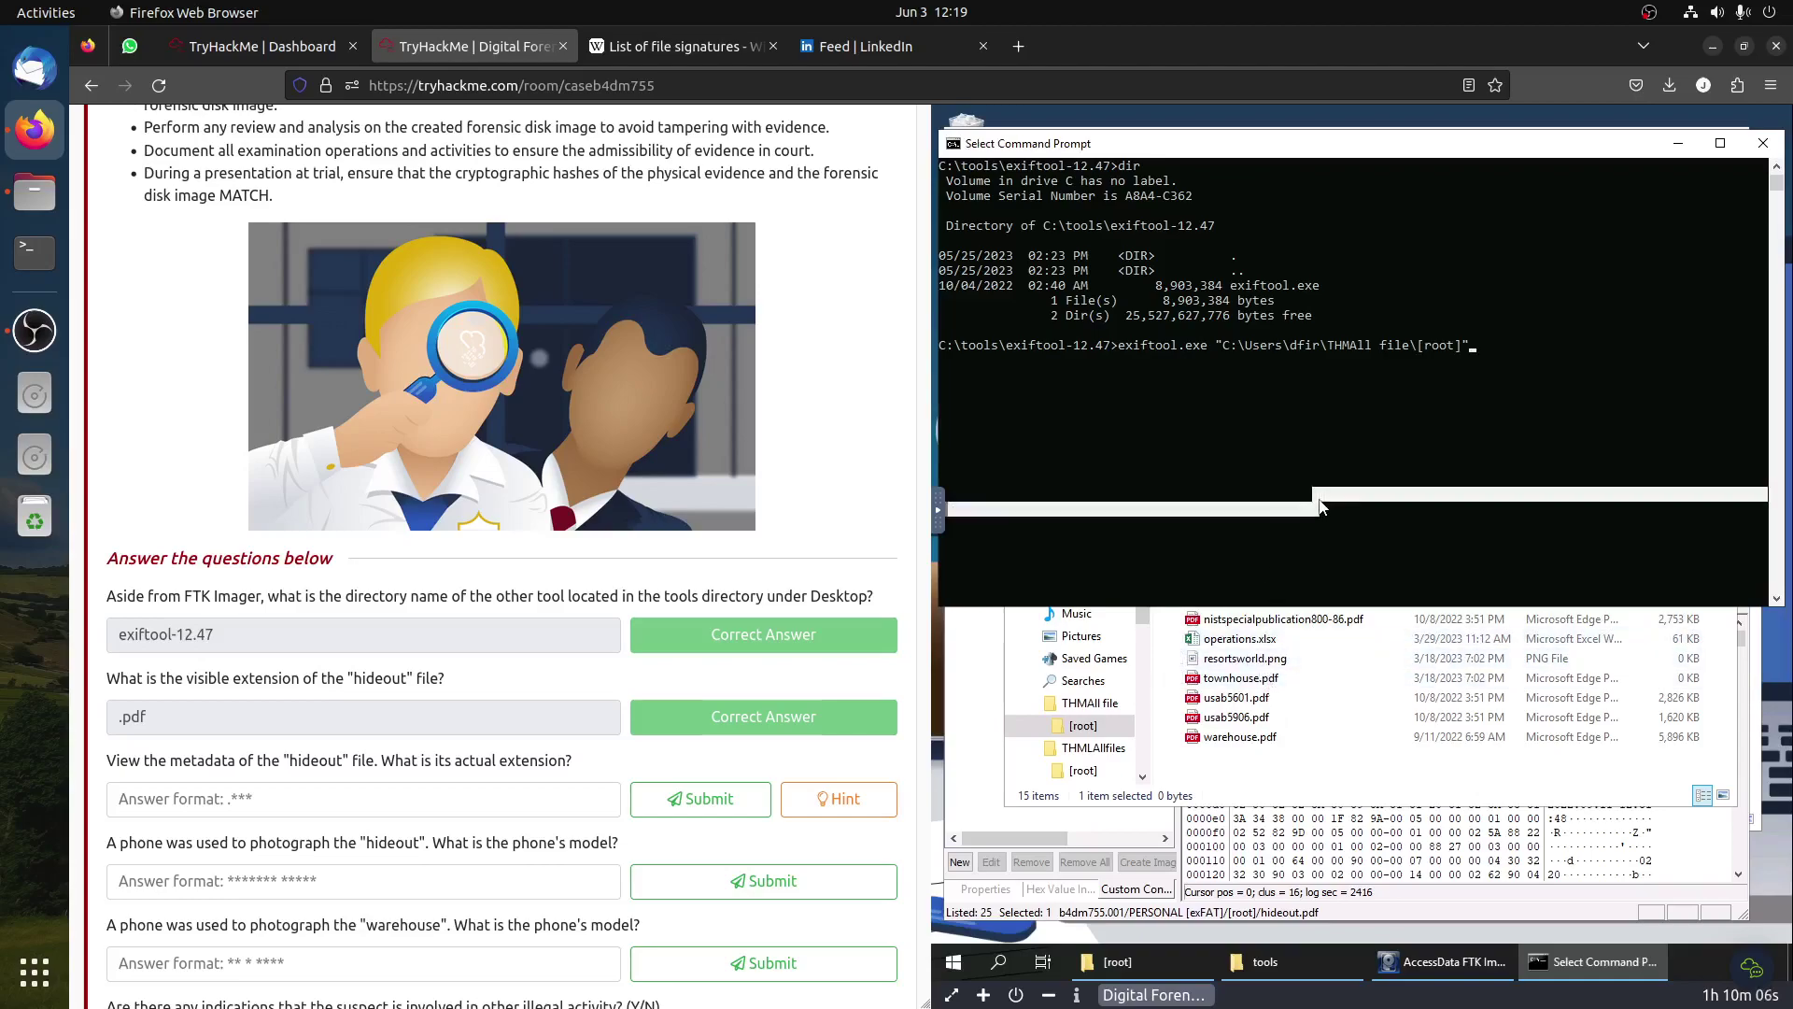
pyautogui.write('\\h')
pyautogui.press('Tab')
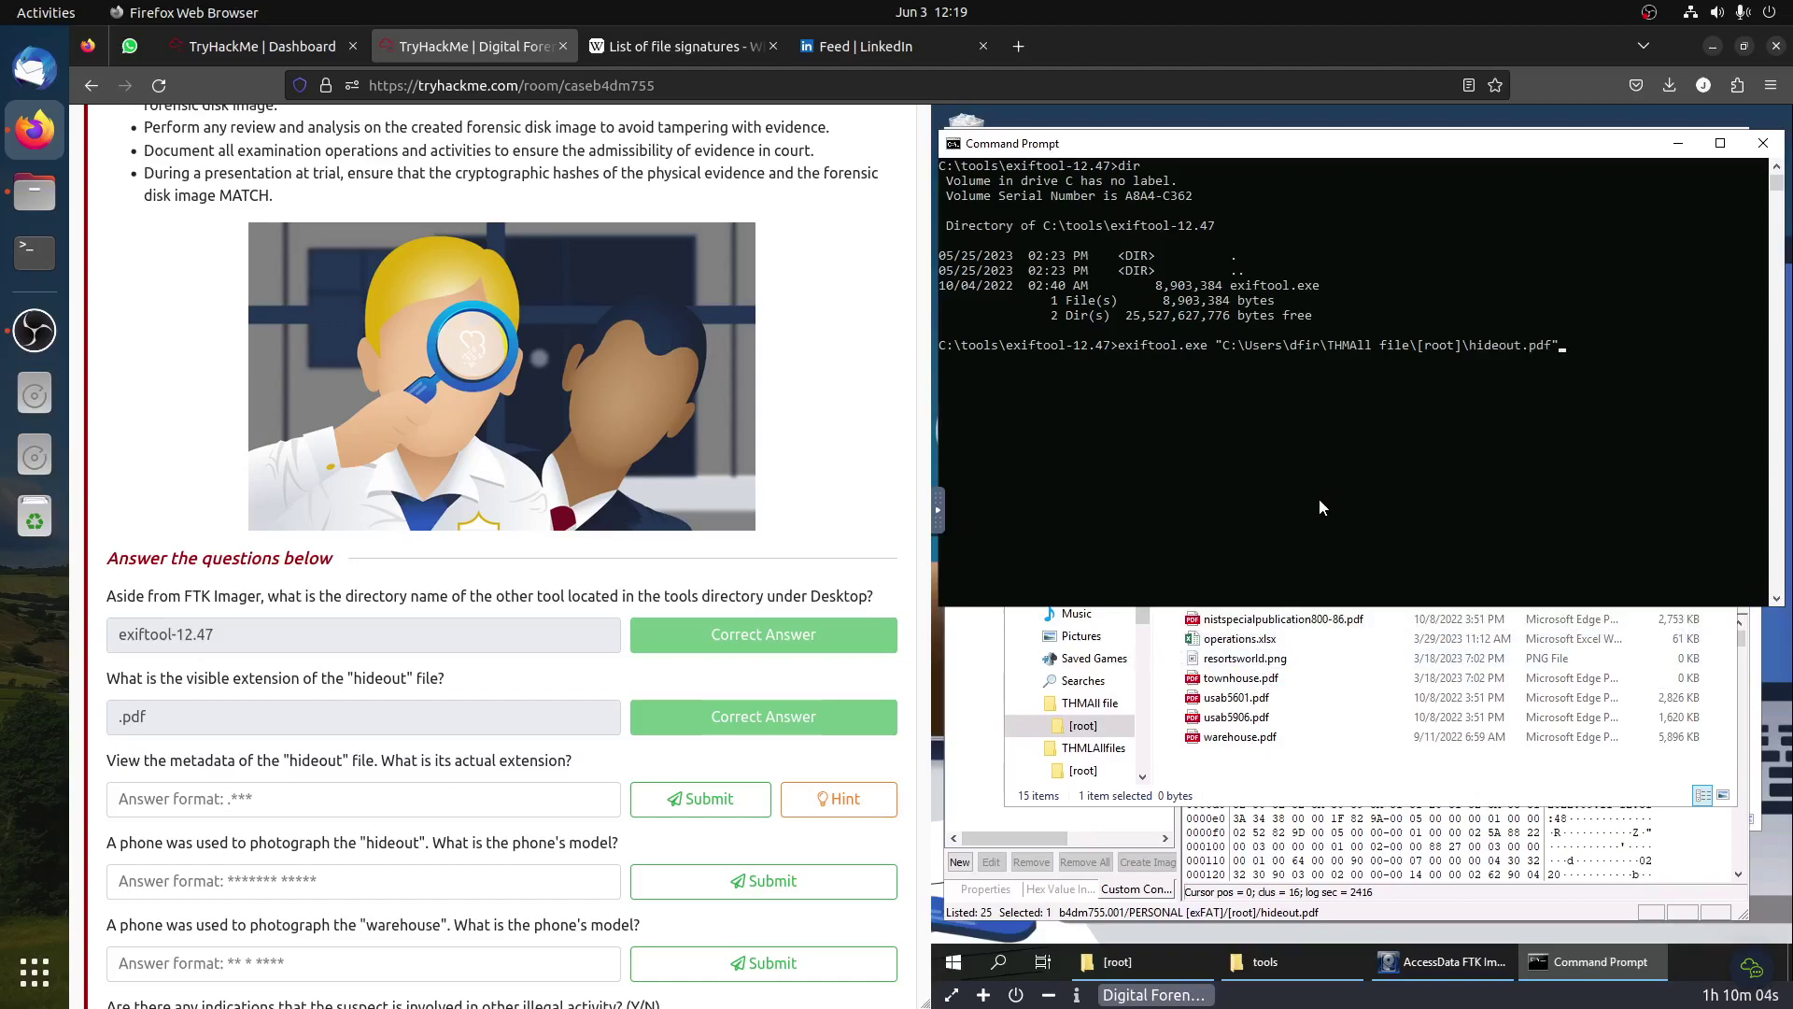
pyautogui.press('Return')
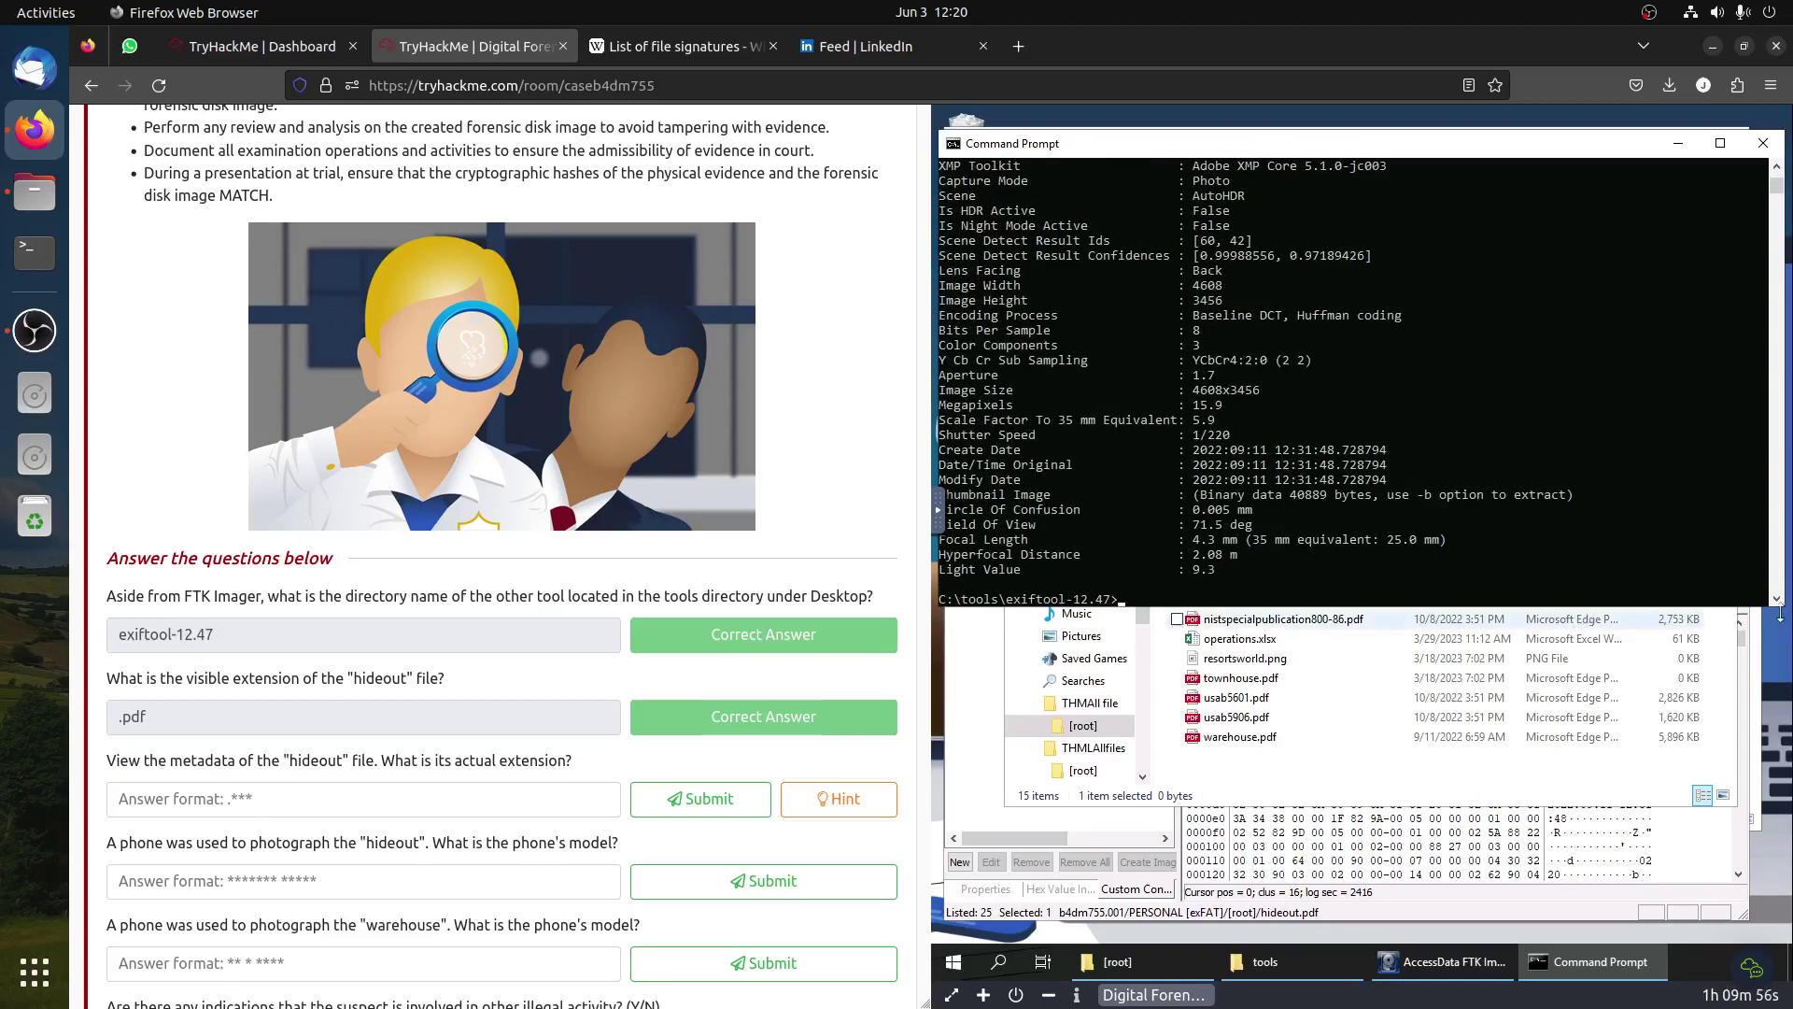
# Step: Scroll hideout.pdf's exiftool output to the File Type Extension line and highlight jpg
pyautogui.moveTo(1752, 608); pyautogui.dragTo(1748, 689)
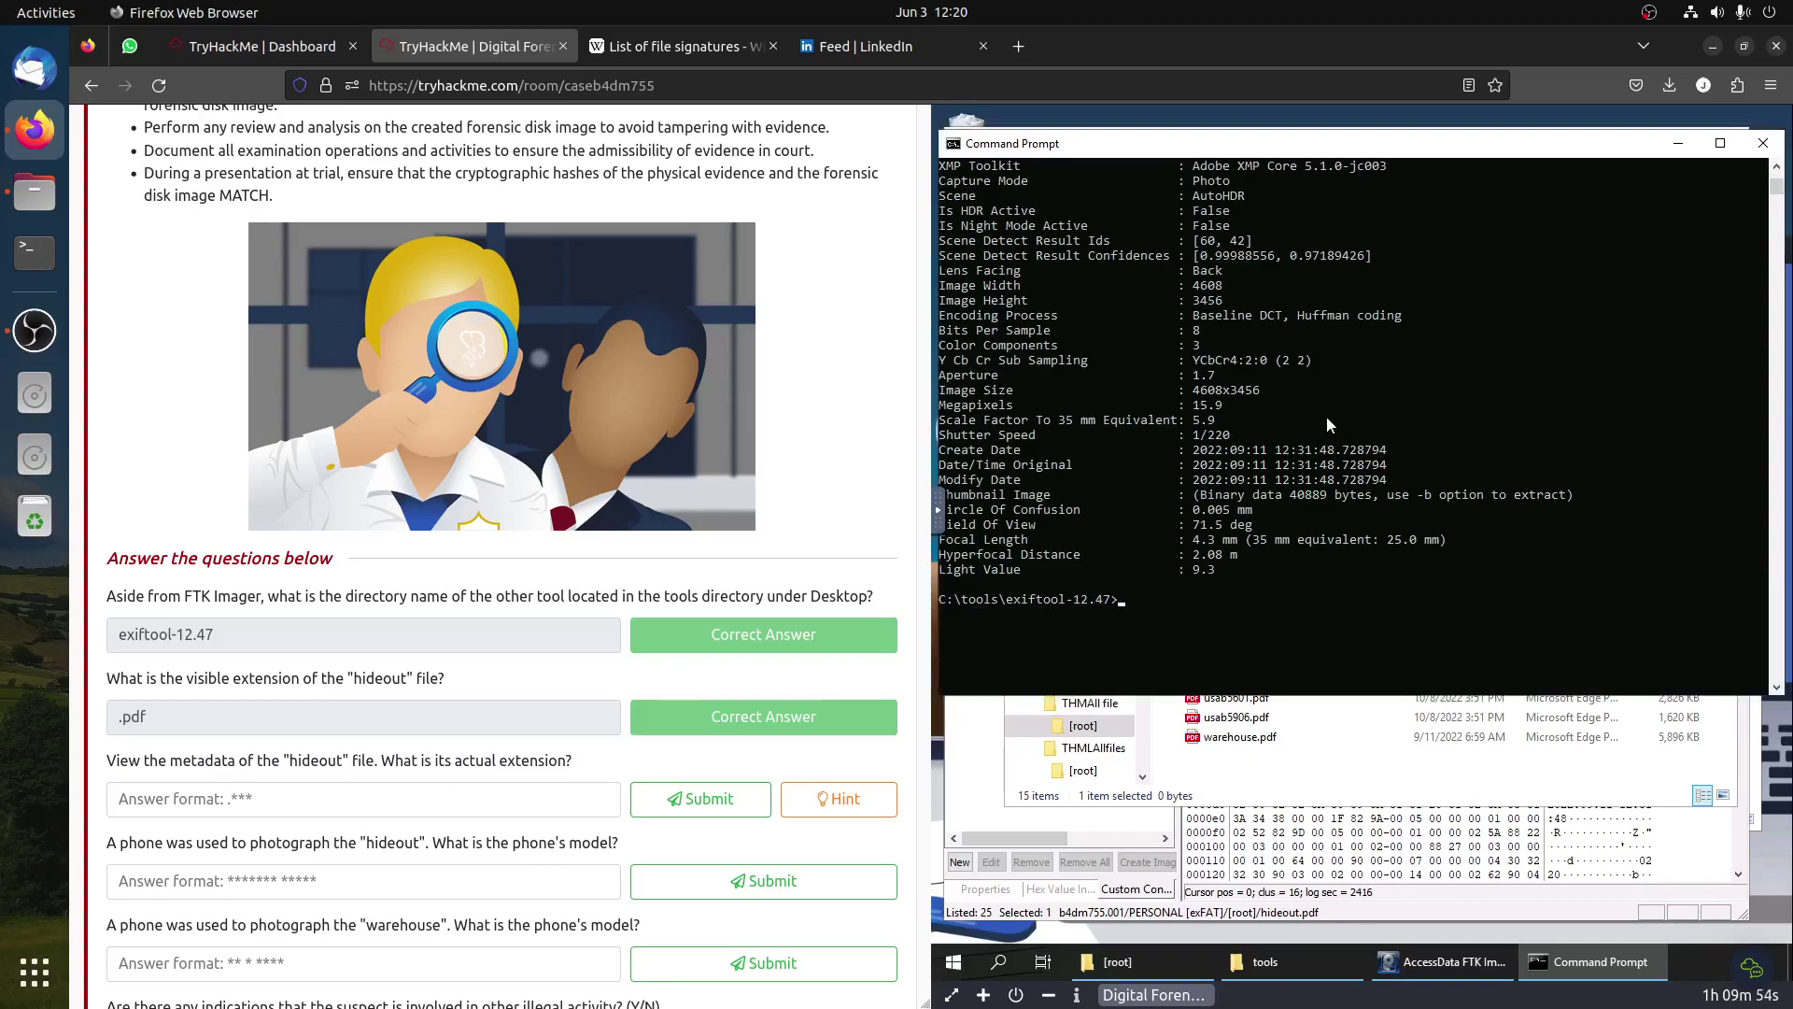
pyautogui.scroll(6, 1327, 417)
pyautogui.scroll(7, 1329, 417)
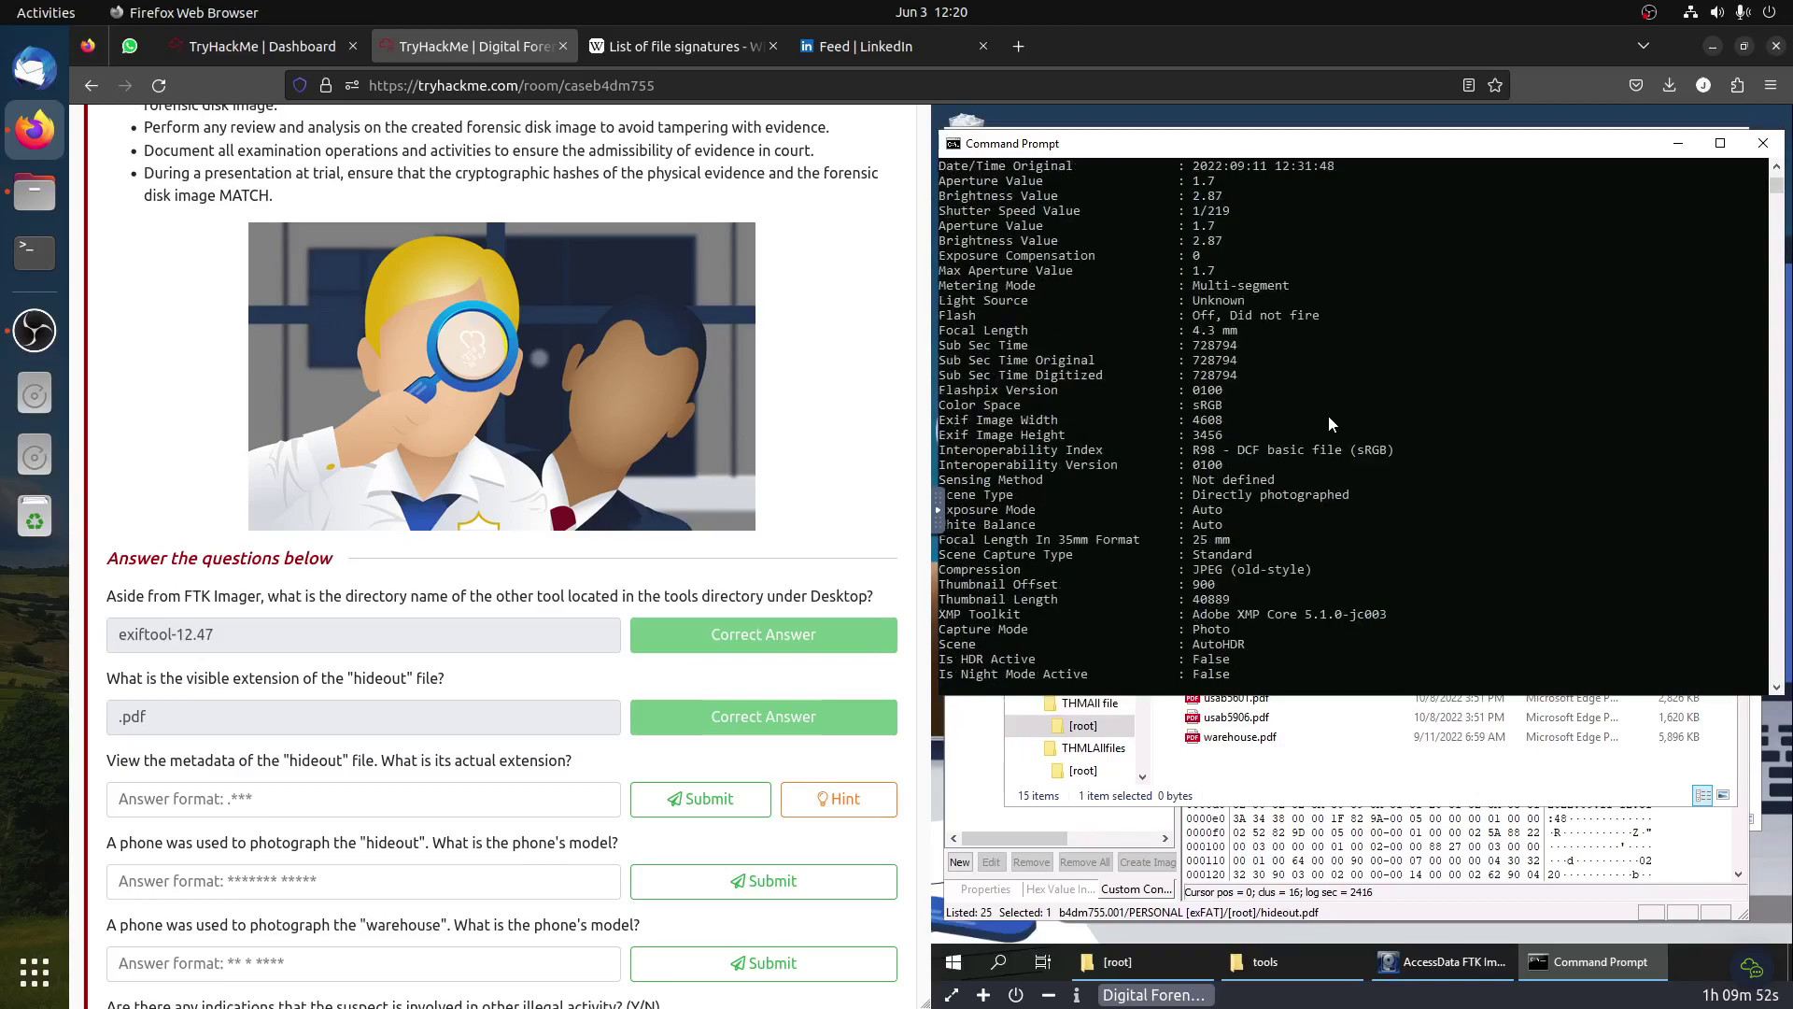
pyautogui.scroll(4, 1332, 421)
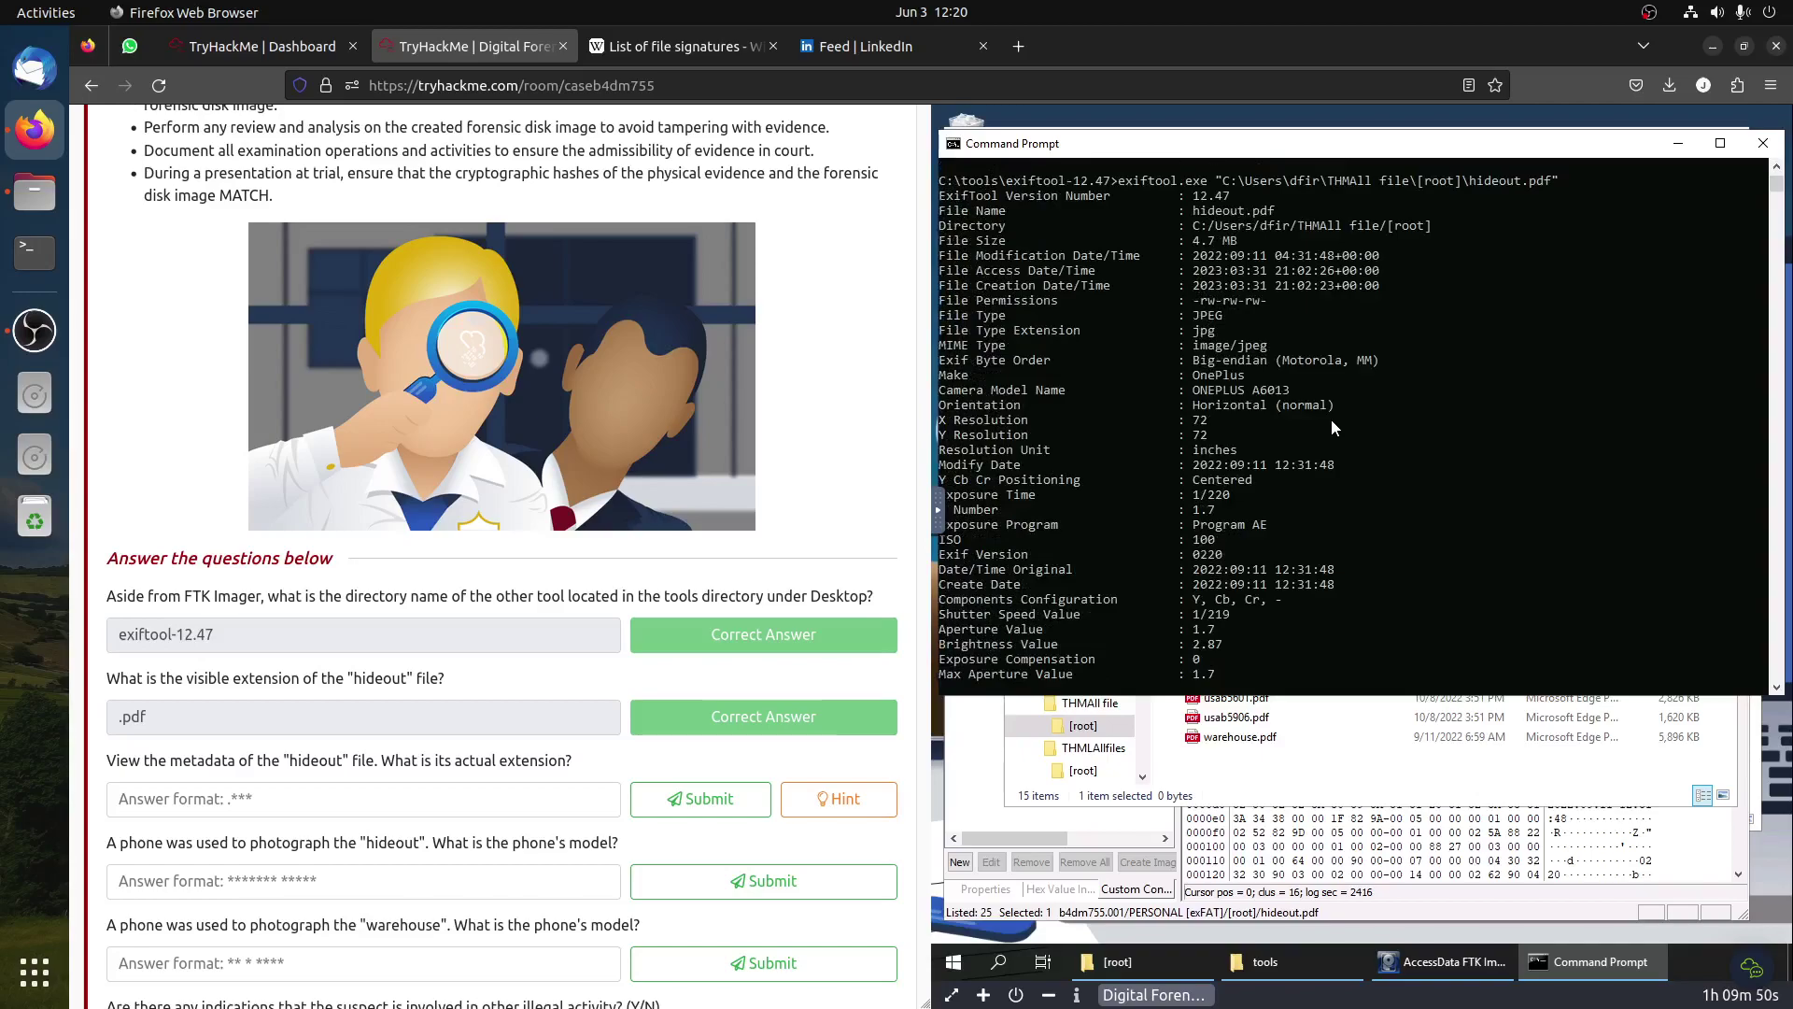
pyautogui.moveTo(1196, 332); pyautogui.dragTo(1220, 334)
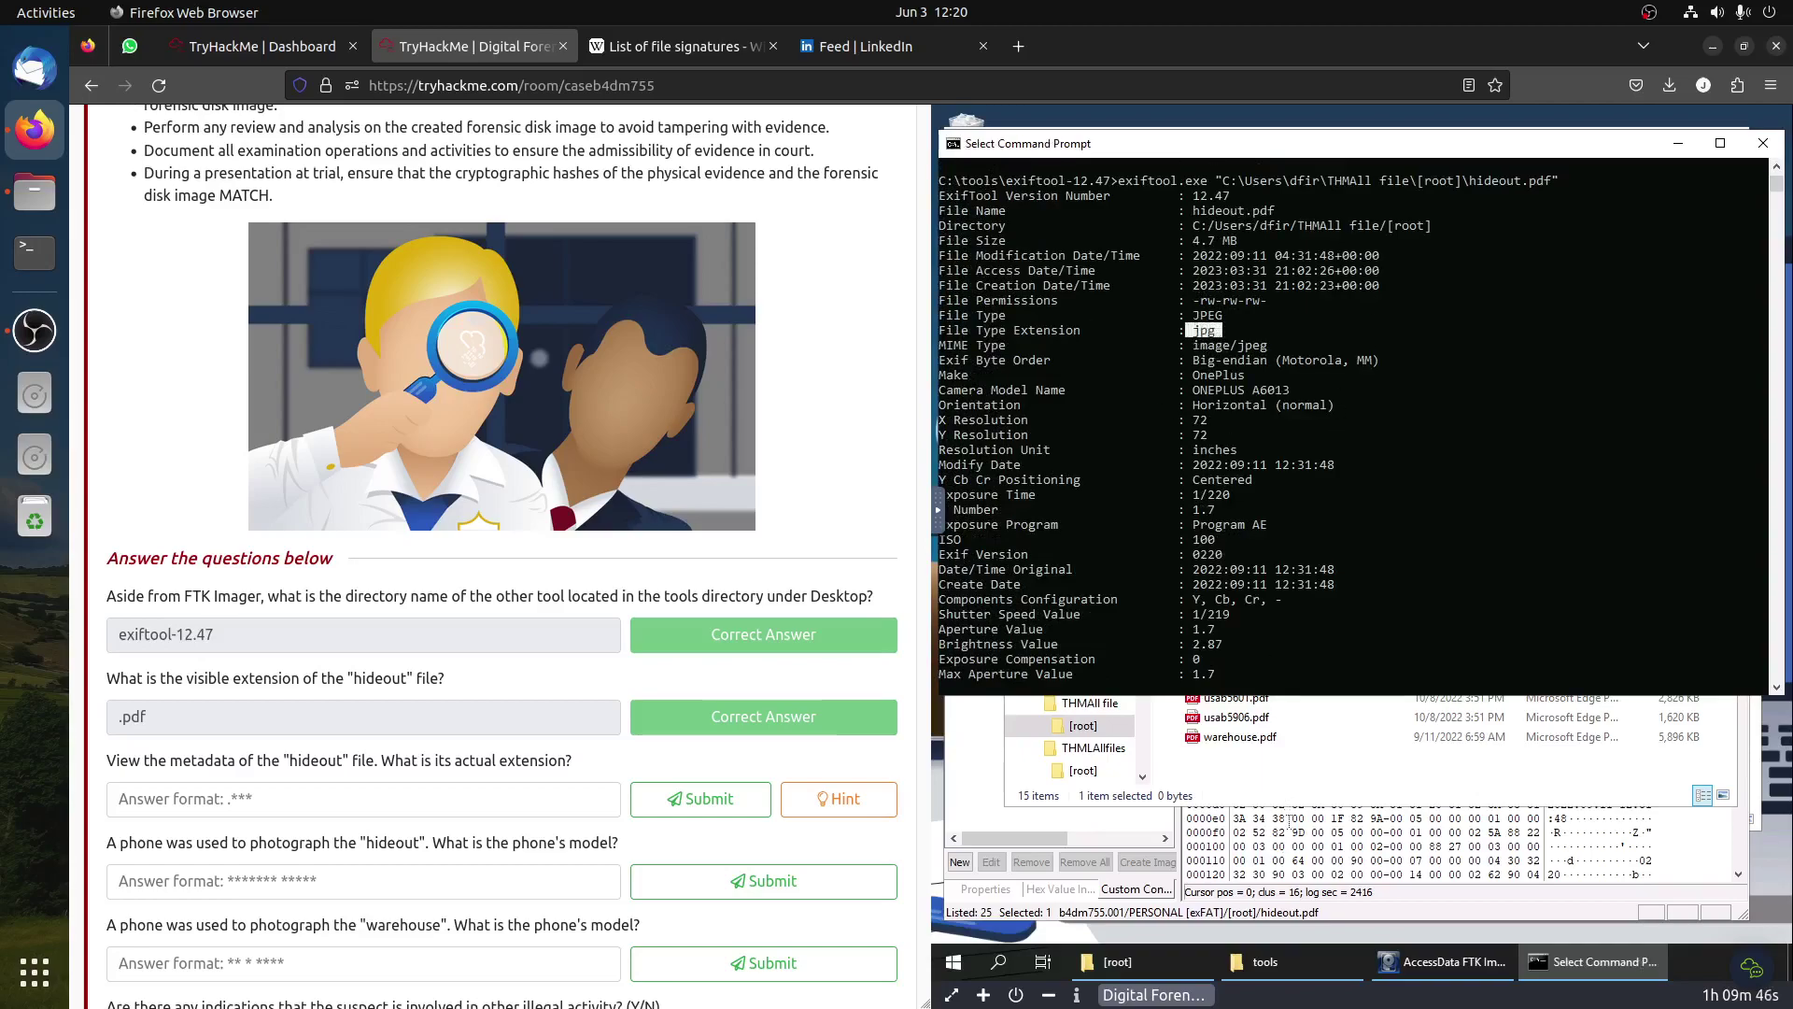
pyautogui.click(1294, 819)
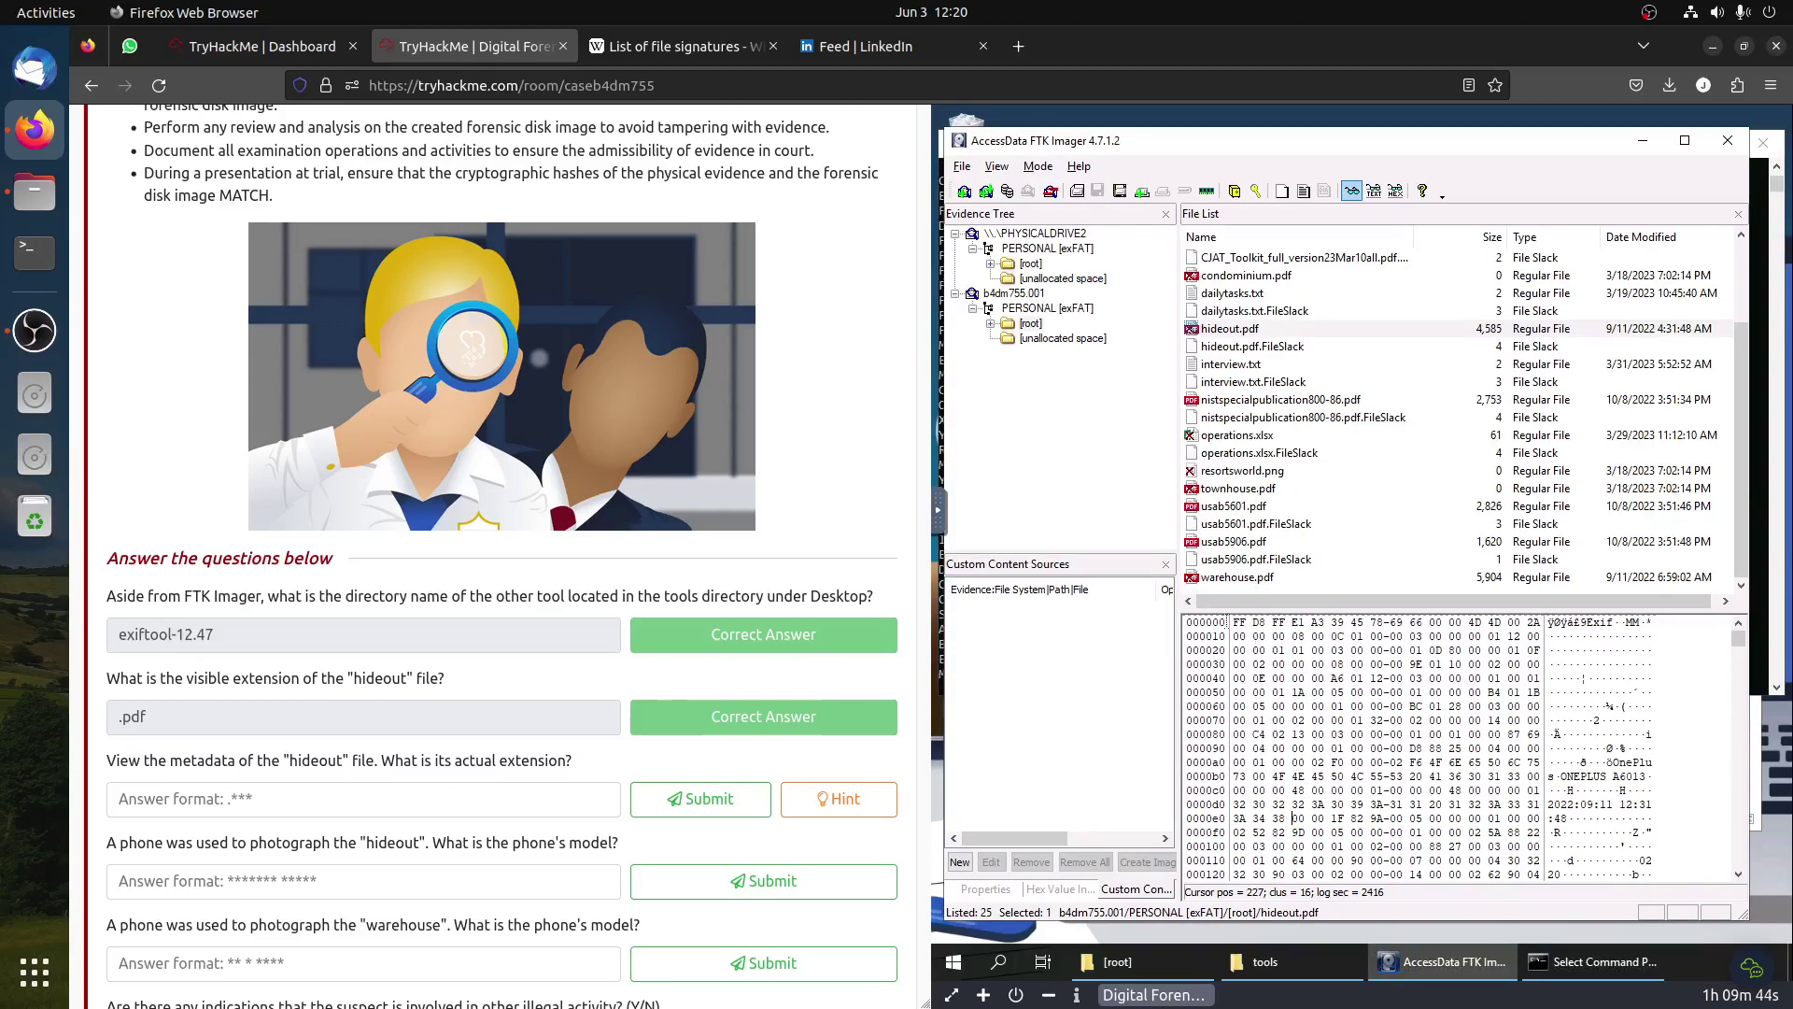
# Step: Search Wikipedia's List of file signatures for jpg and highlight the FF D8 FF E0 signature
pyautogui.click(682, 46)
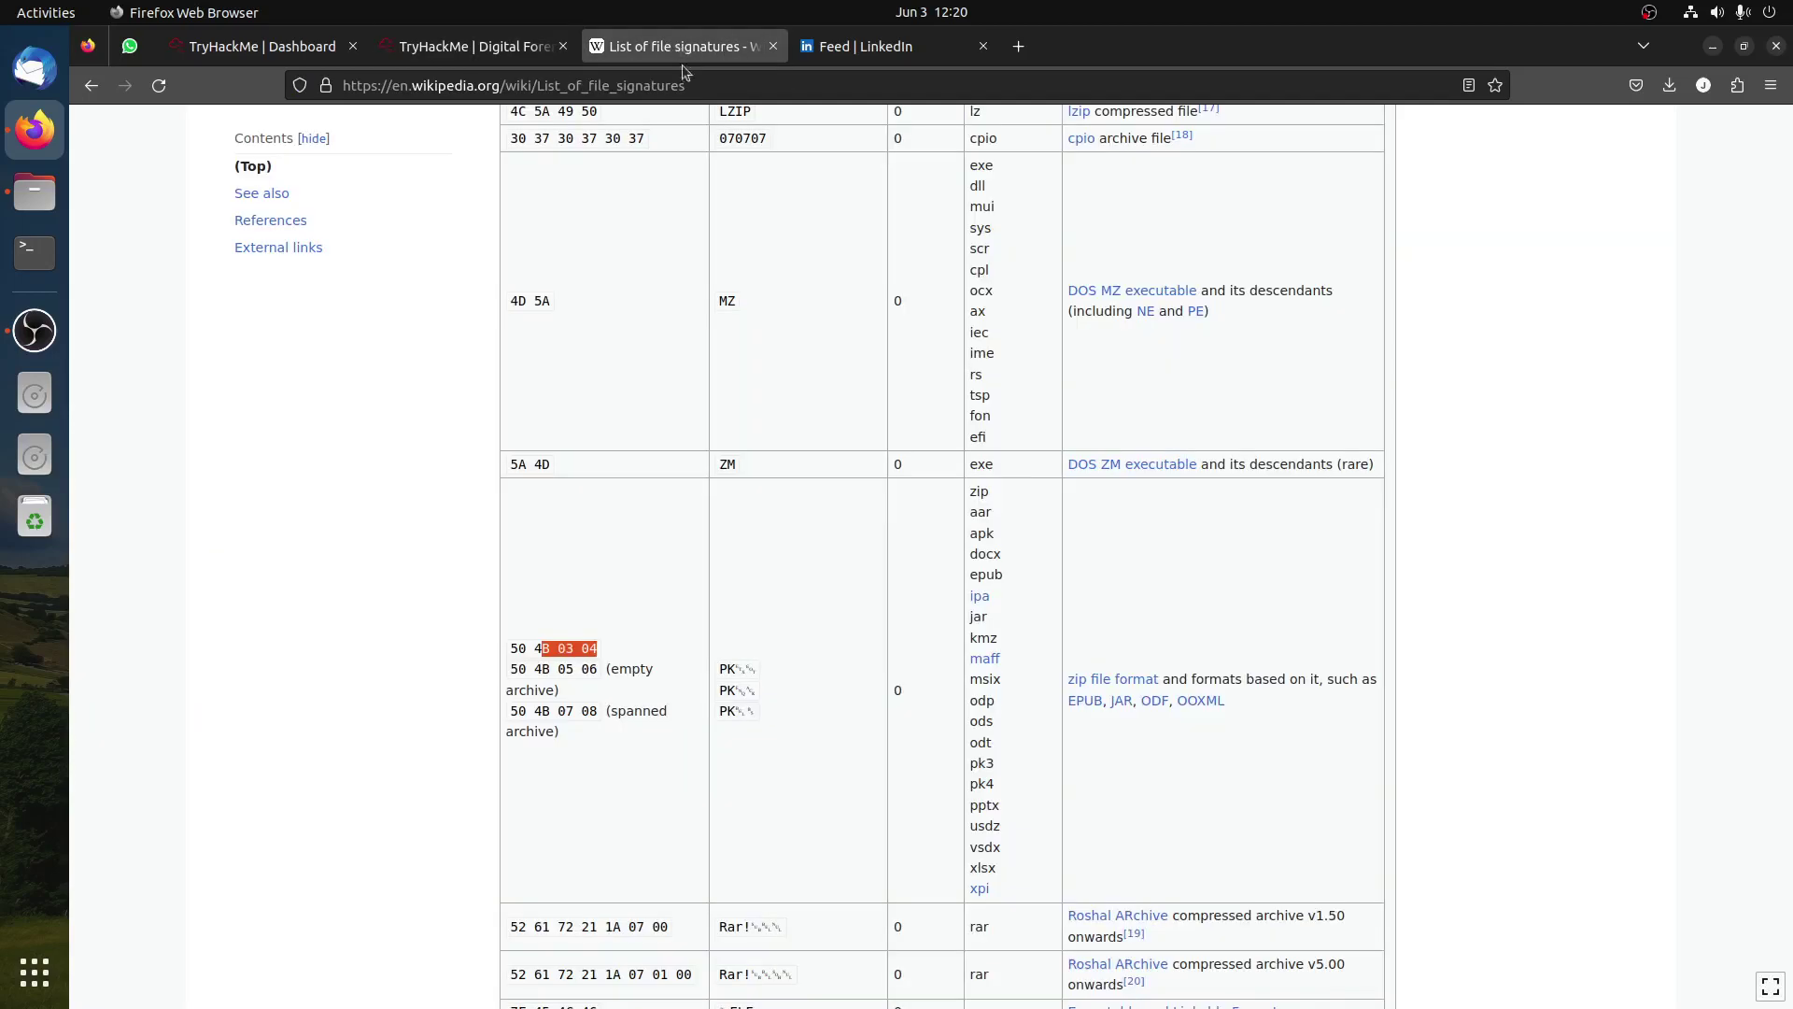
pyautogui.hotkey('ctrl', 'f')
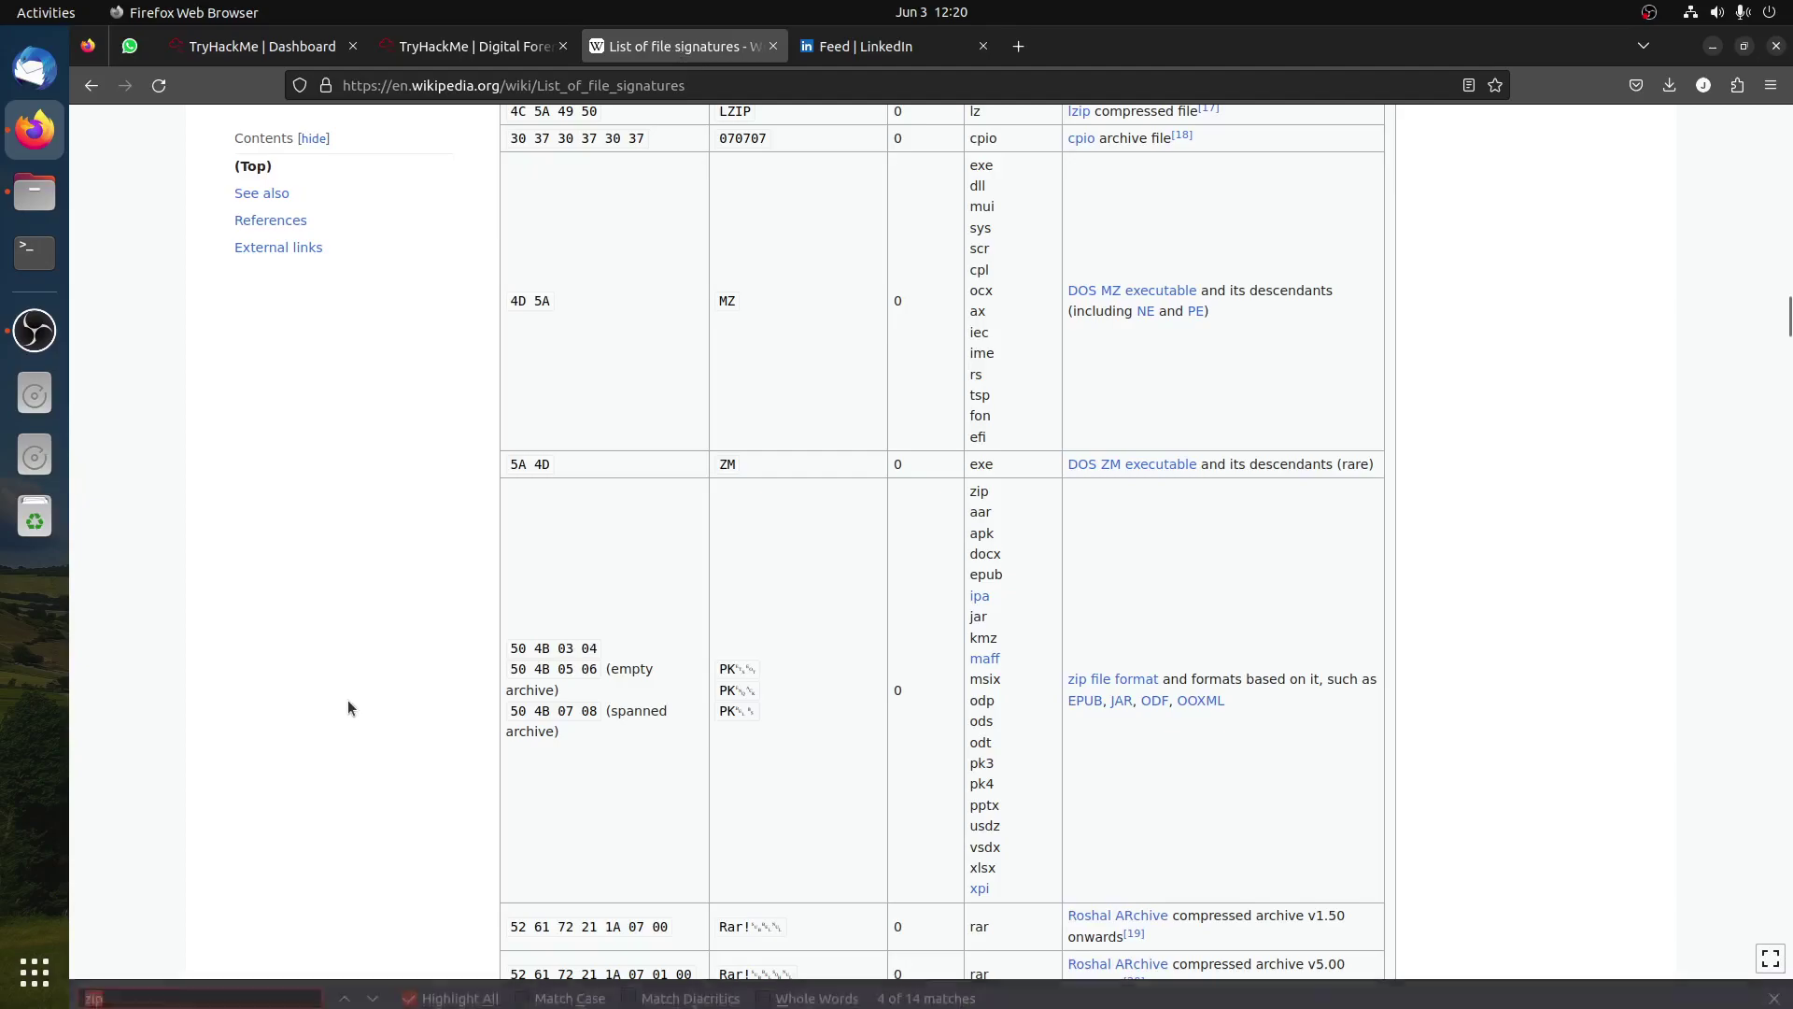
pyautogui.write('jpg')
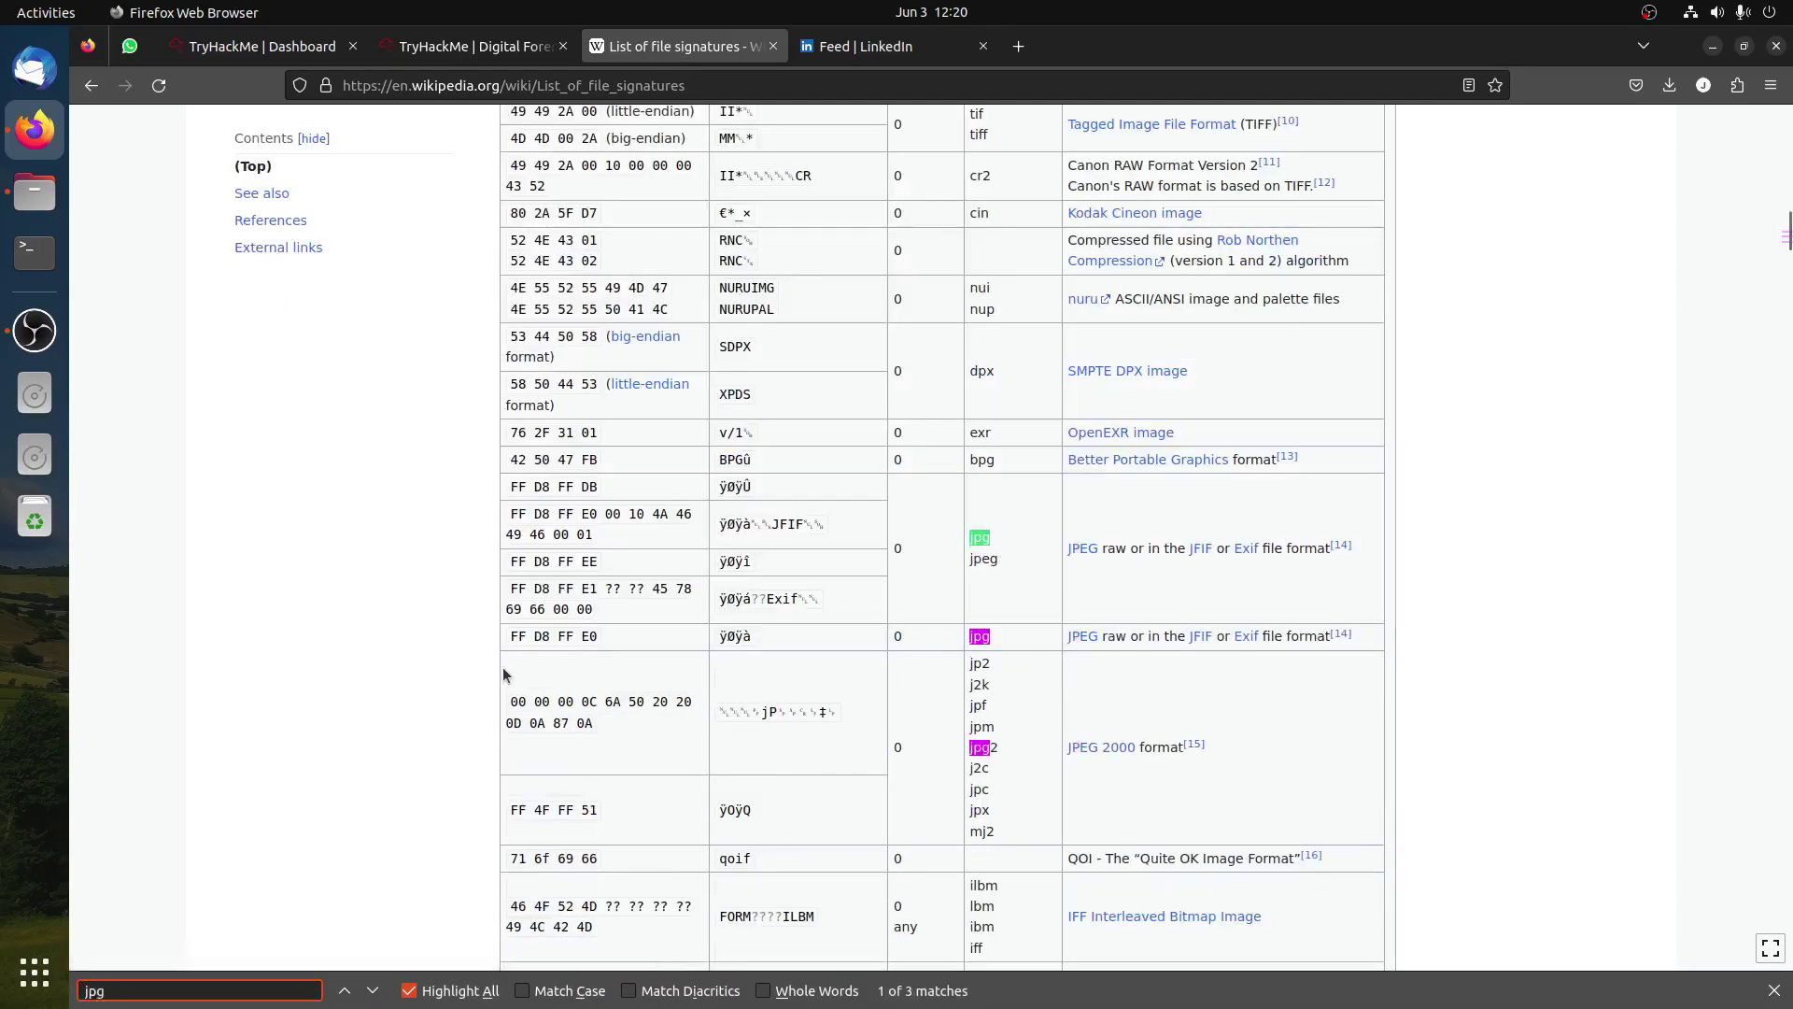
pyautogui.scroll(-5, 509, 674)
pyautogui.scroll(3, 693, 651)
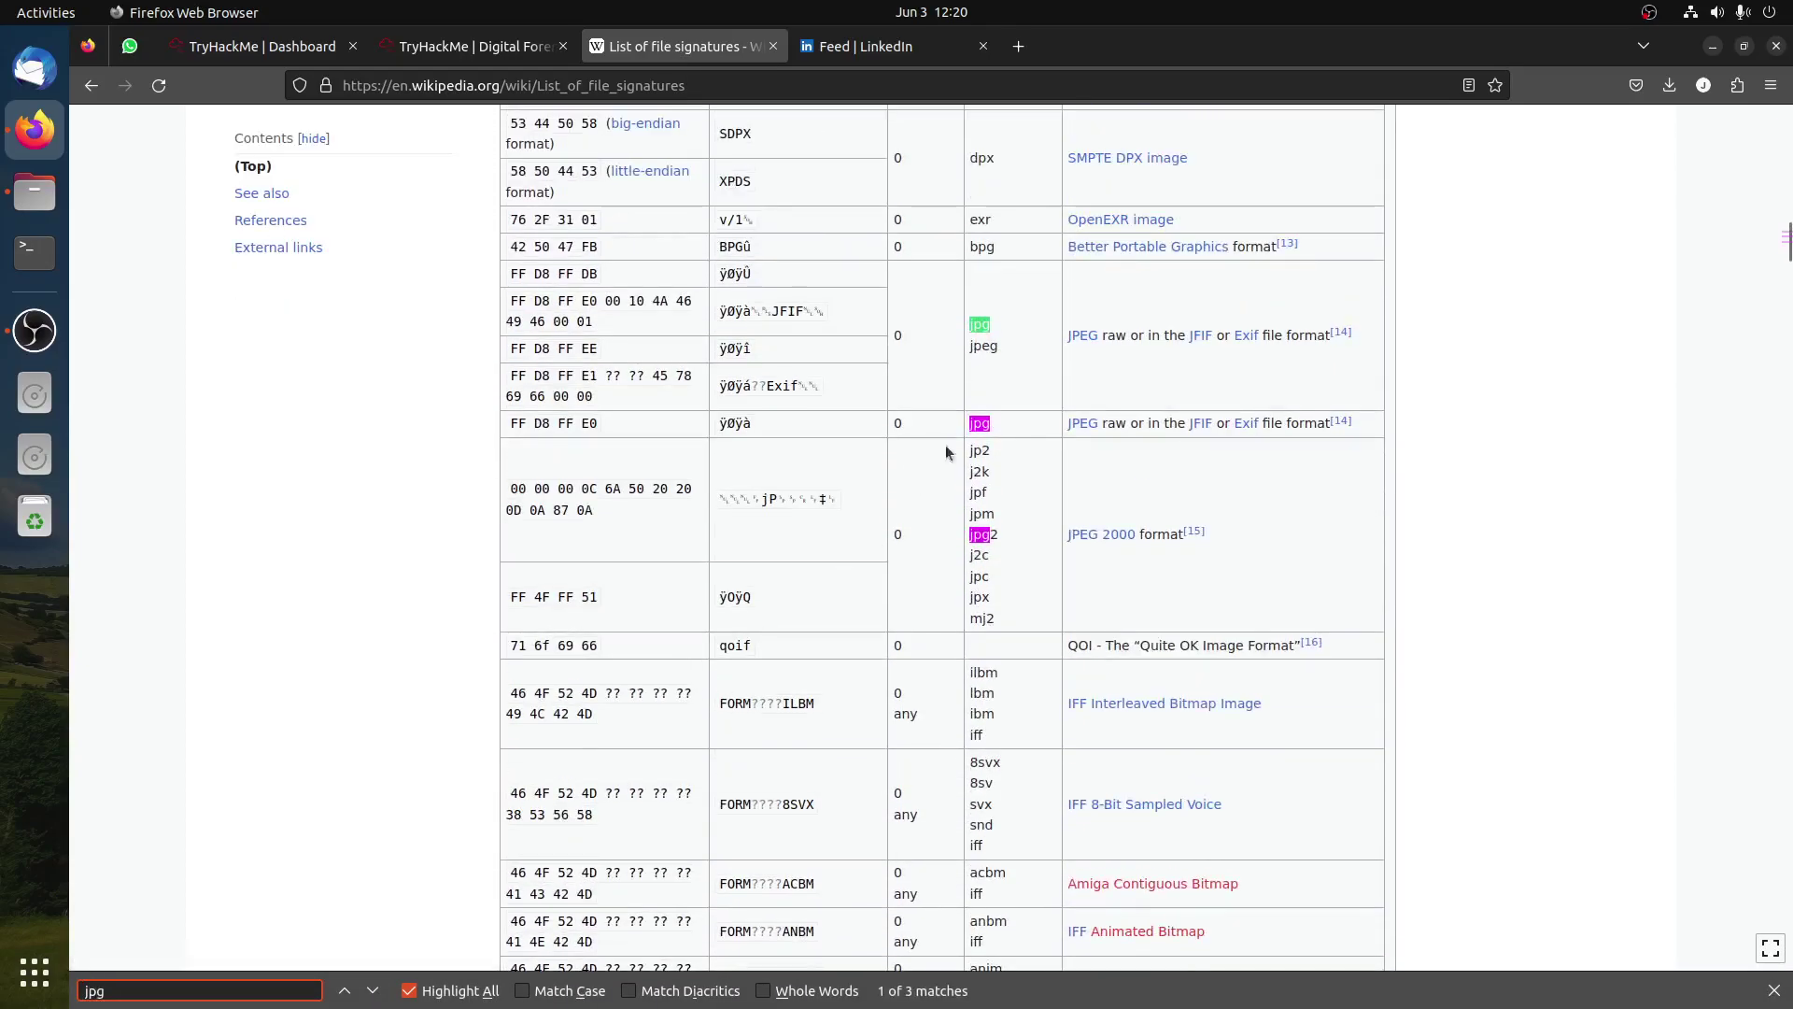
pyautogui.moveTo(513, 423); pyautogui.dragTo(599, 425)
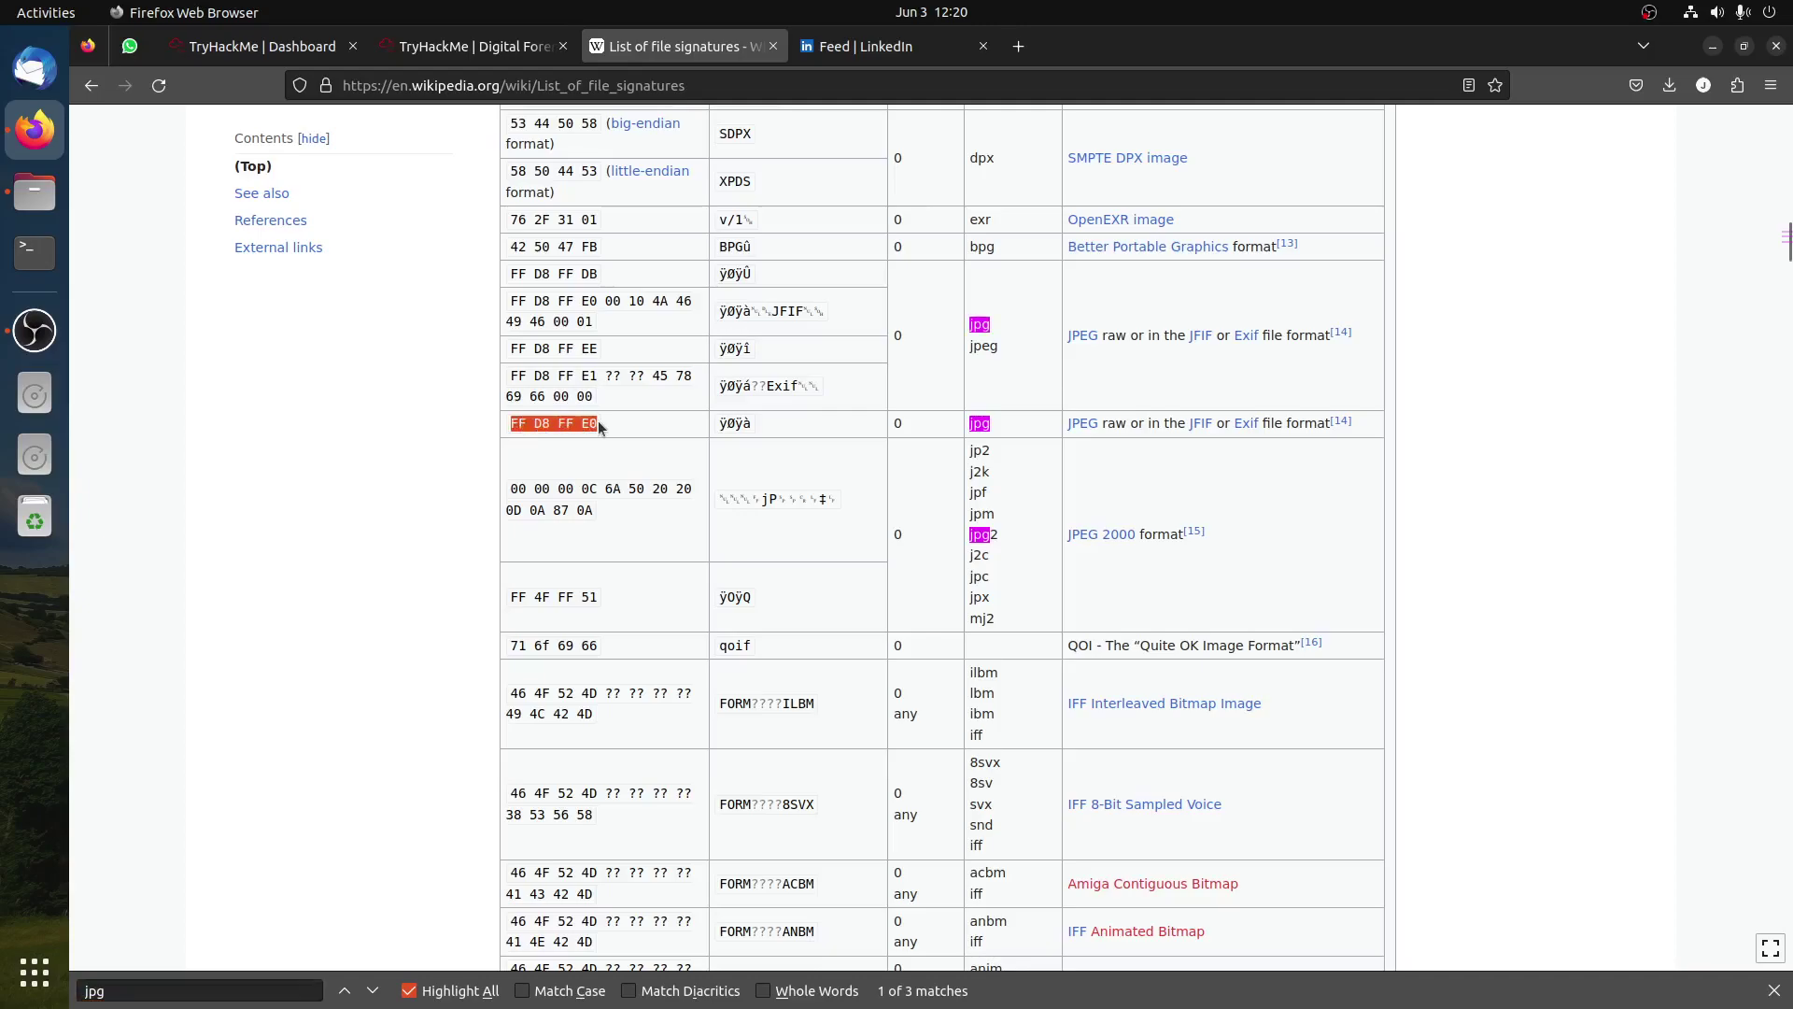
# Step: Compare with hideout.pdf's header bytes and mark the Exif JPEG signature FF D8 FF E1
pyautogui.click(472, 46)
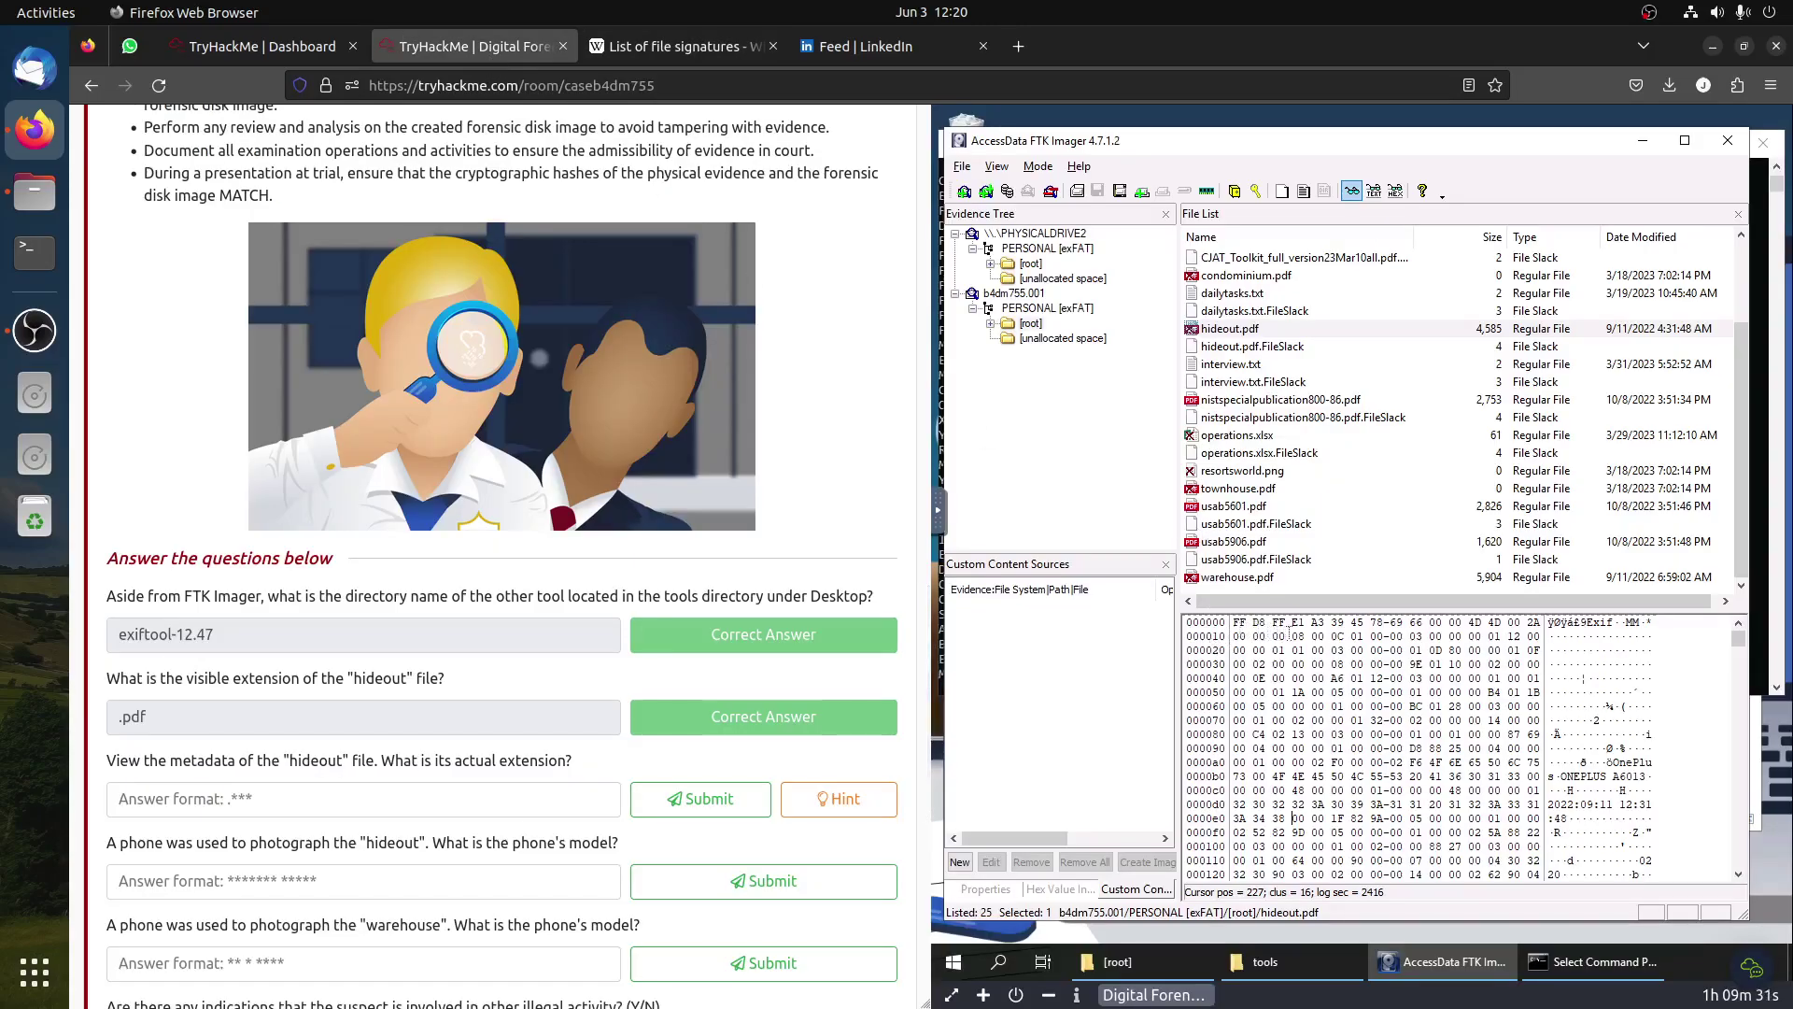
pyautogui.click(687, 46)
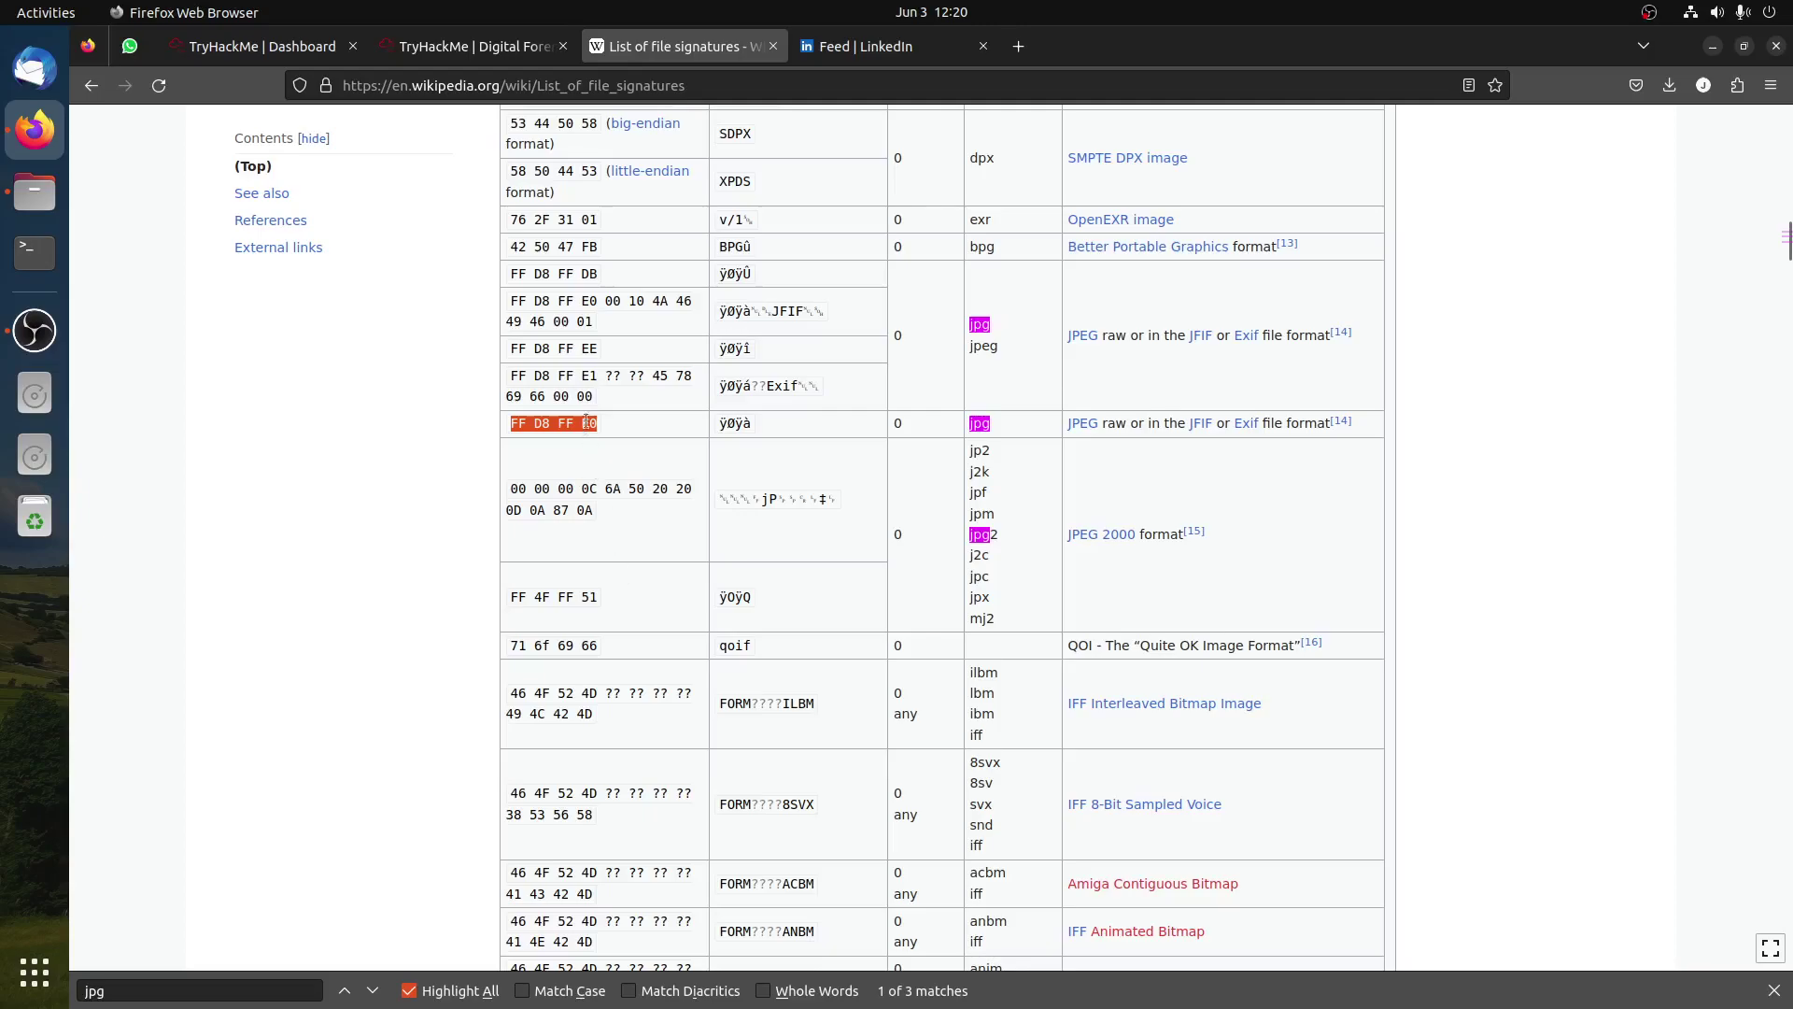
pyautogui.click(472, 46)
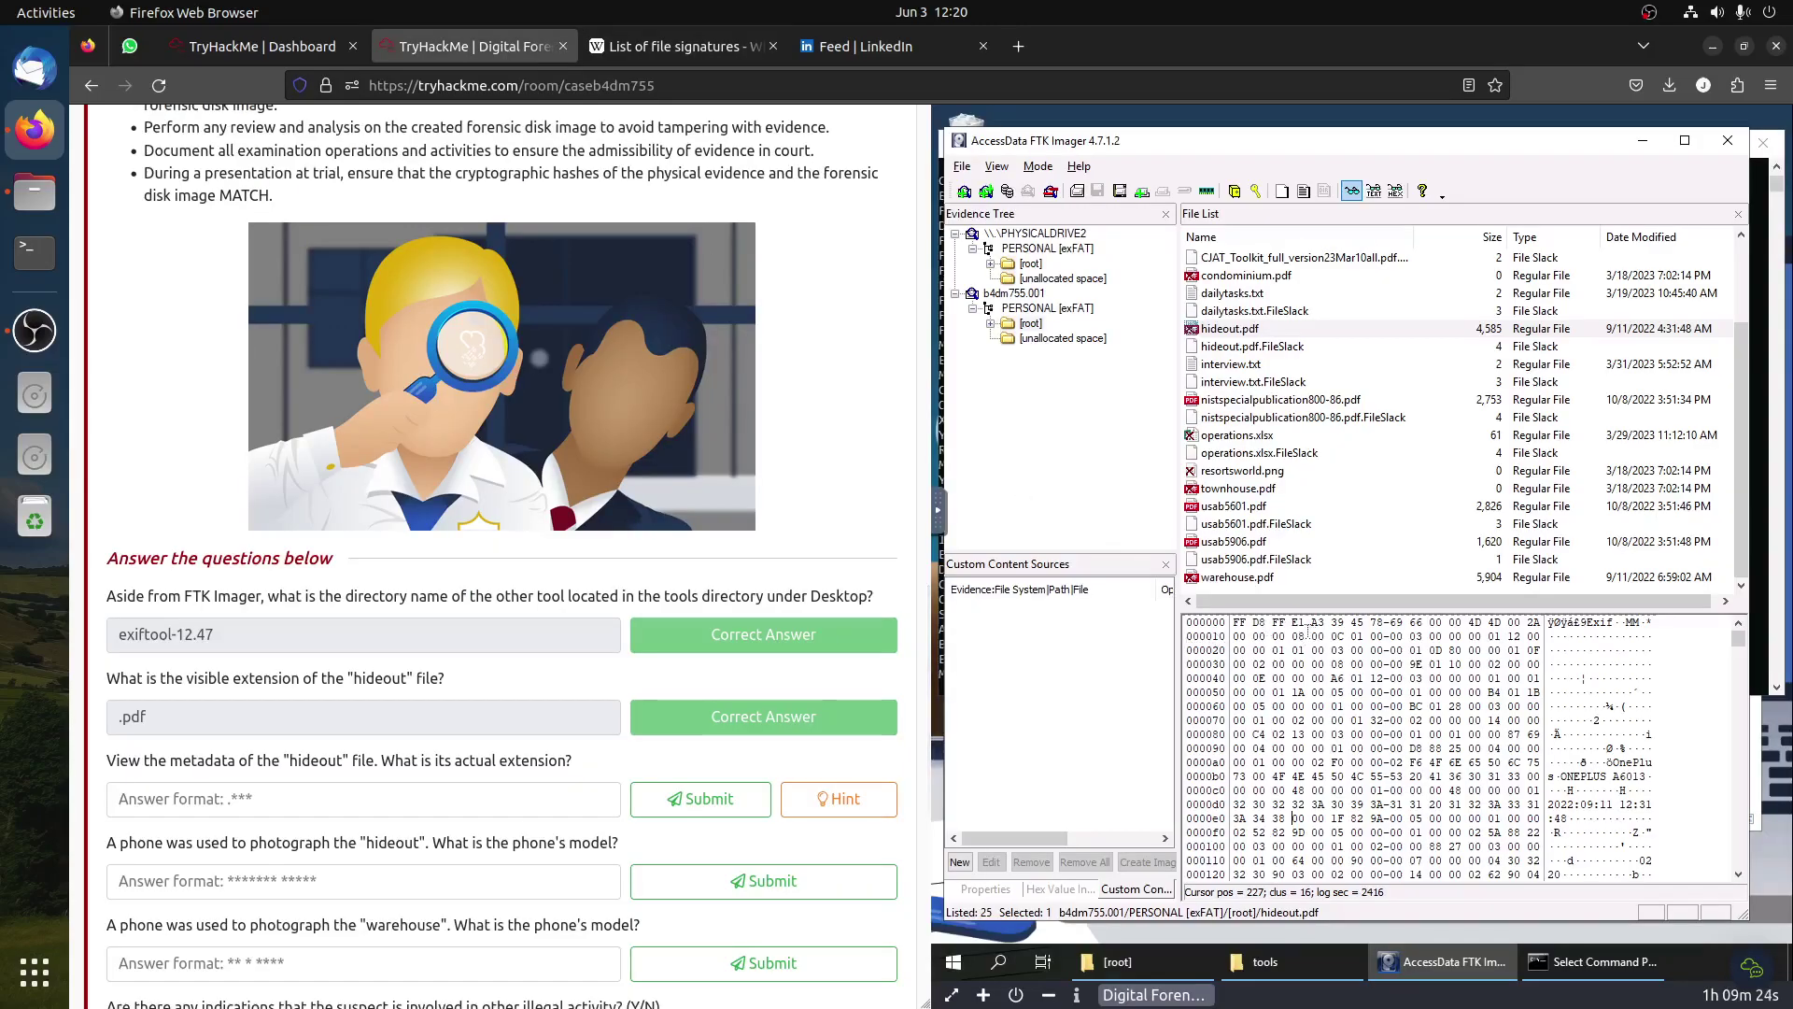
pyautogui.click(660, 56)
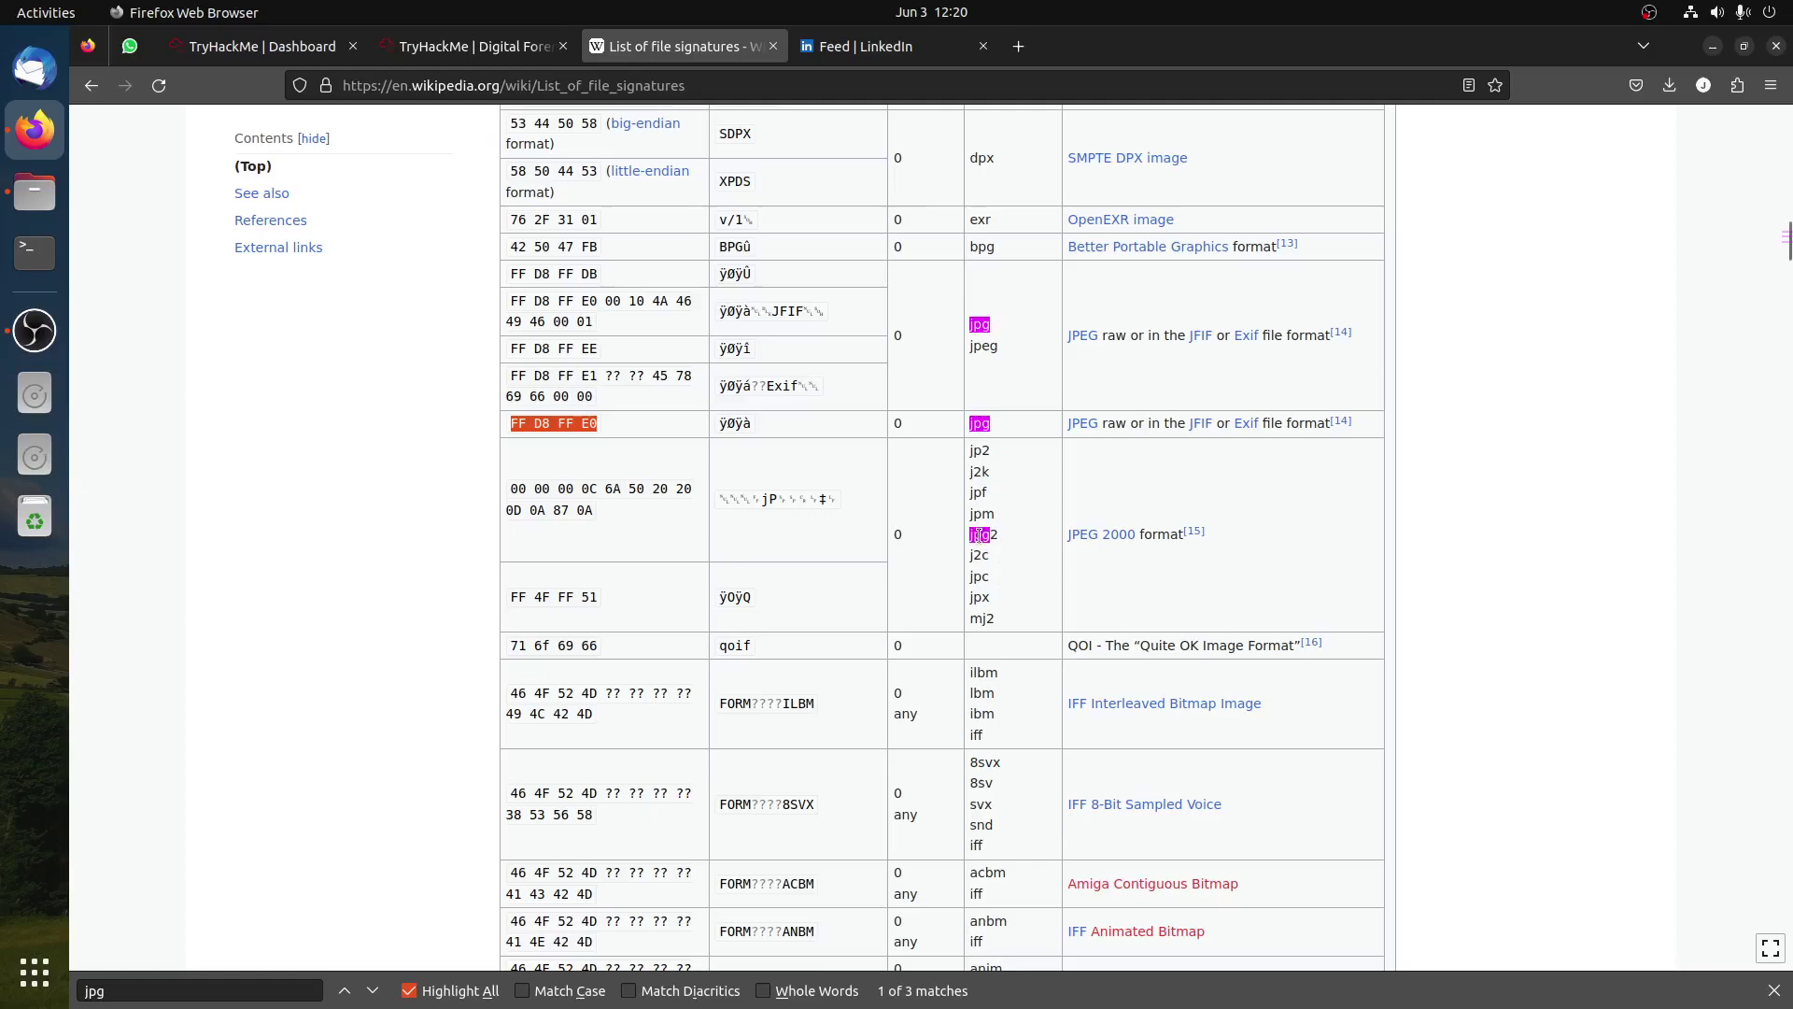
pyautogui.scroll(3, 978, 535)
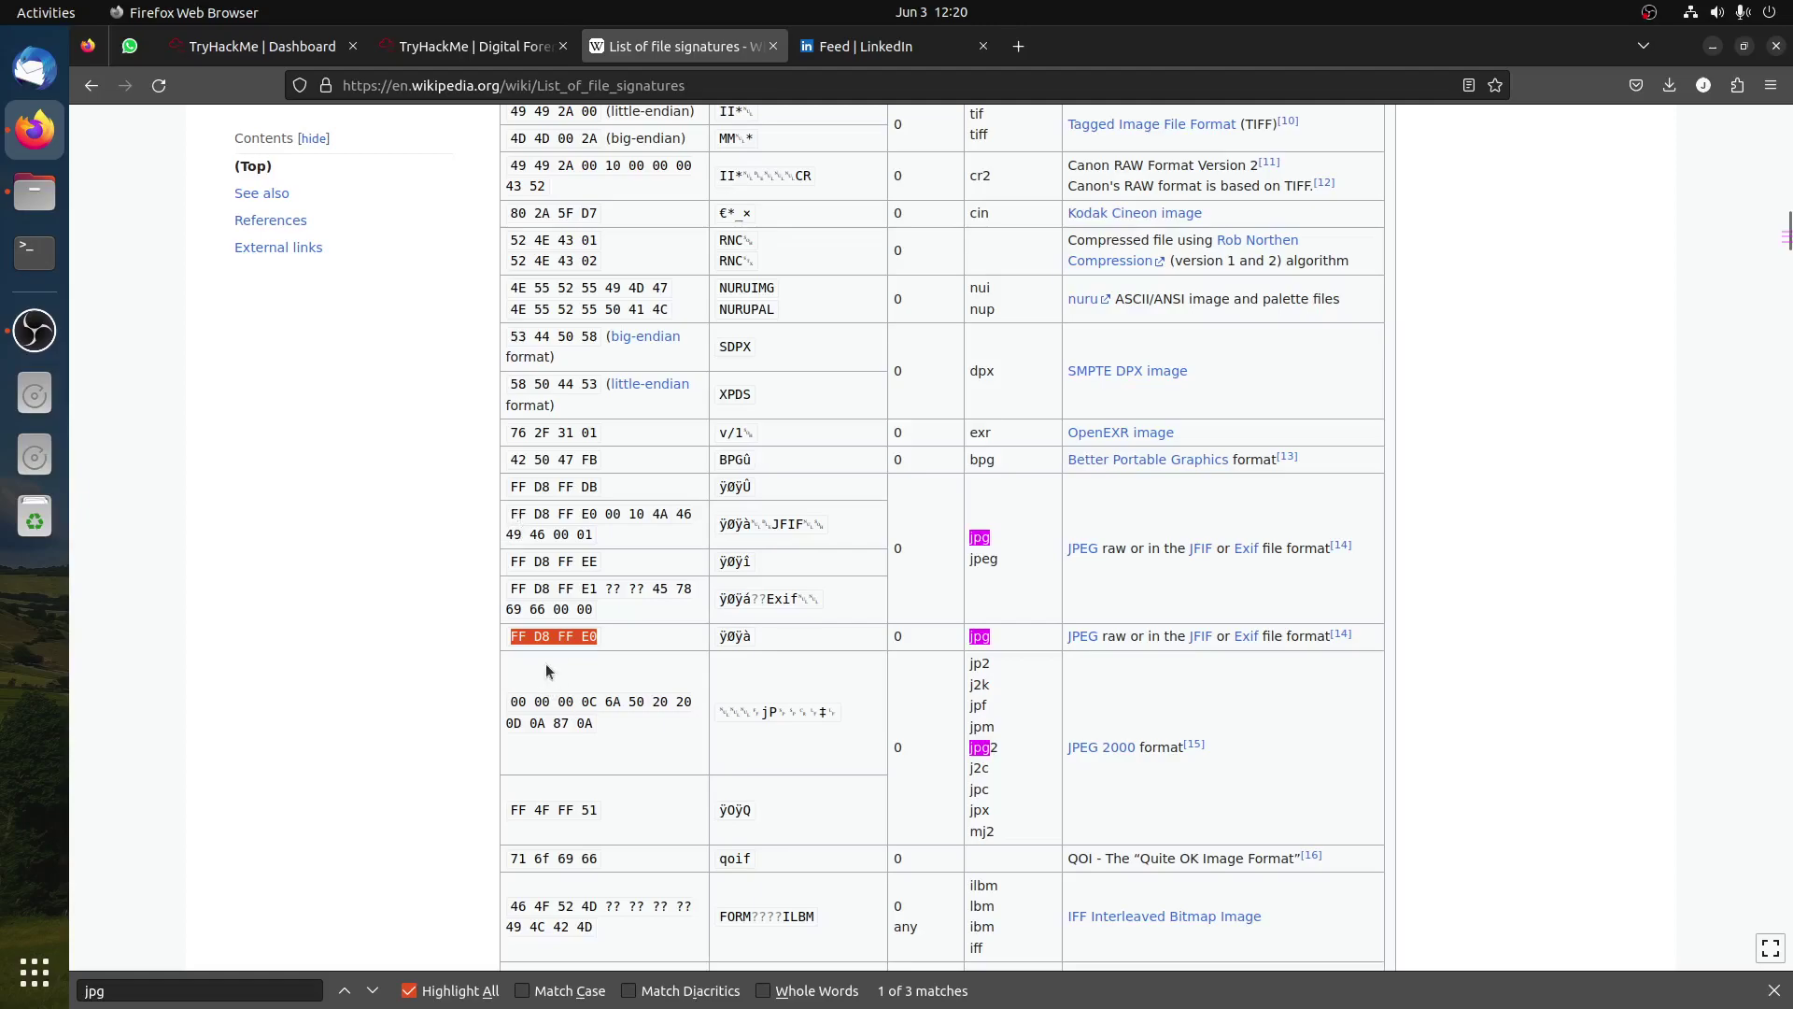
pyautogui.click(592, 644)
pyautogui.moveTo(596, 589); pyautogui.dragTo(509, 591)
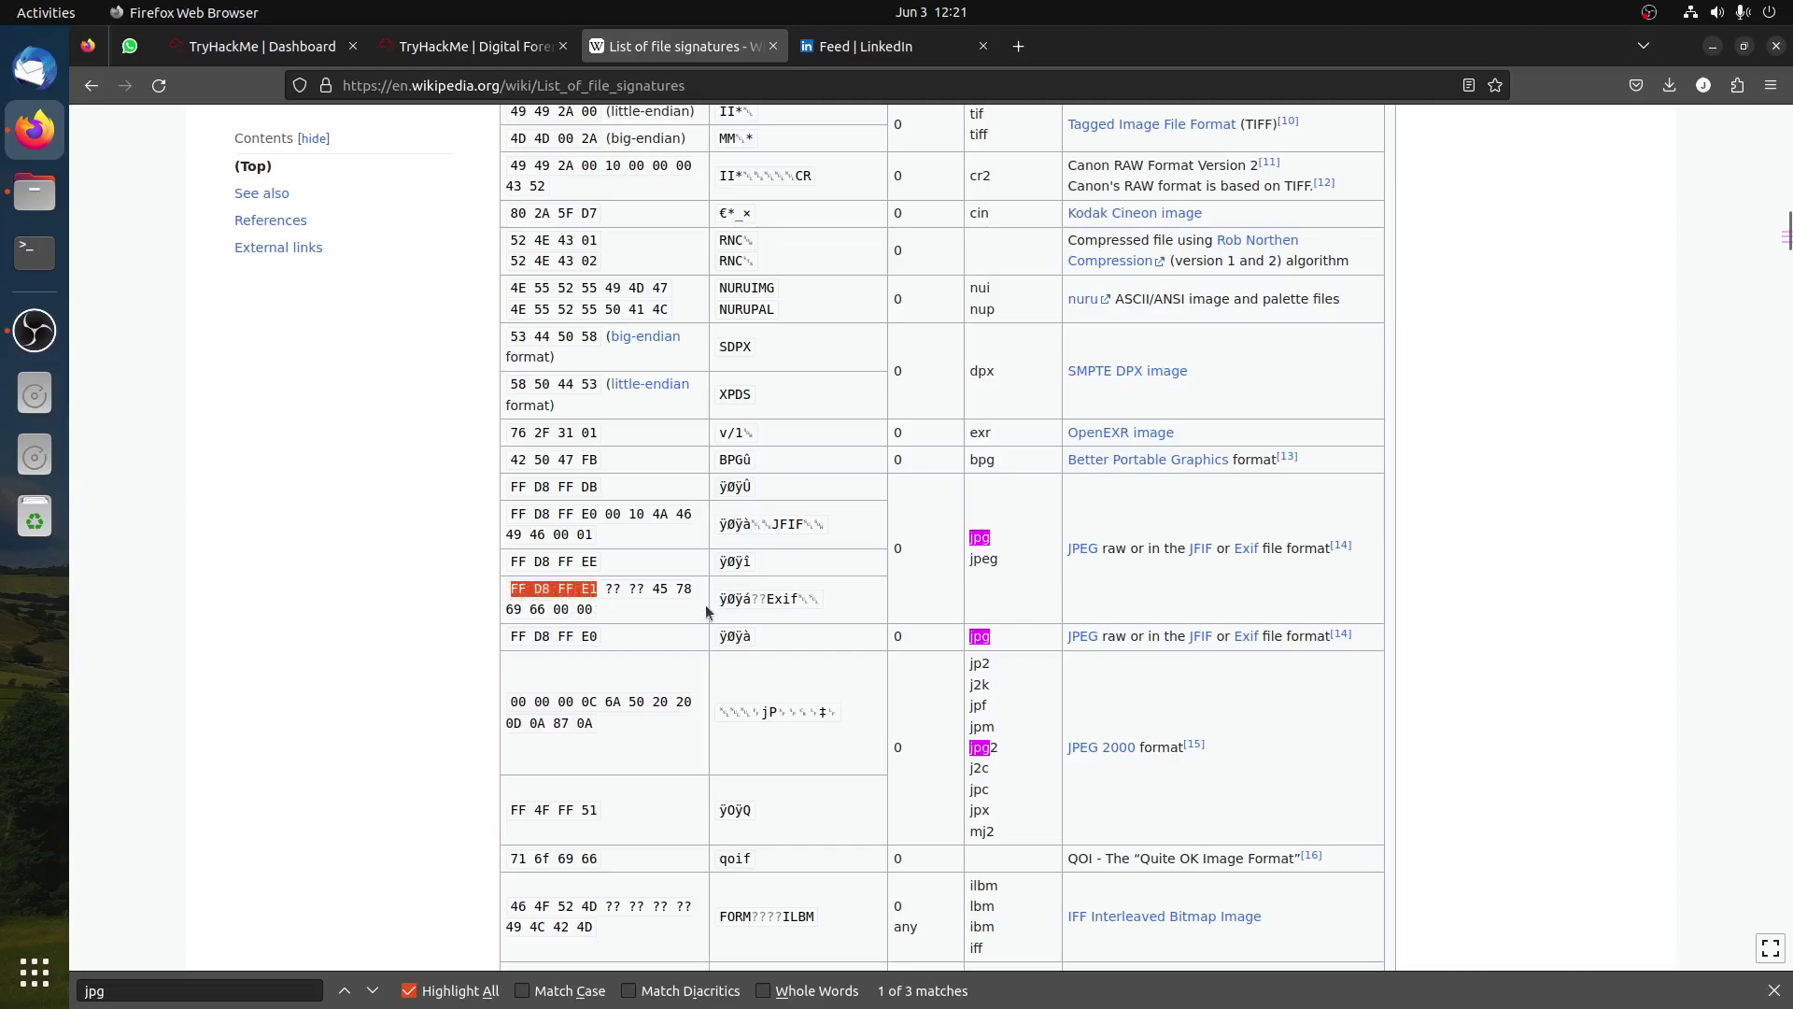
pyautogui.click(474, 46)
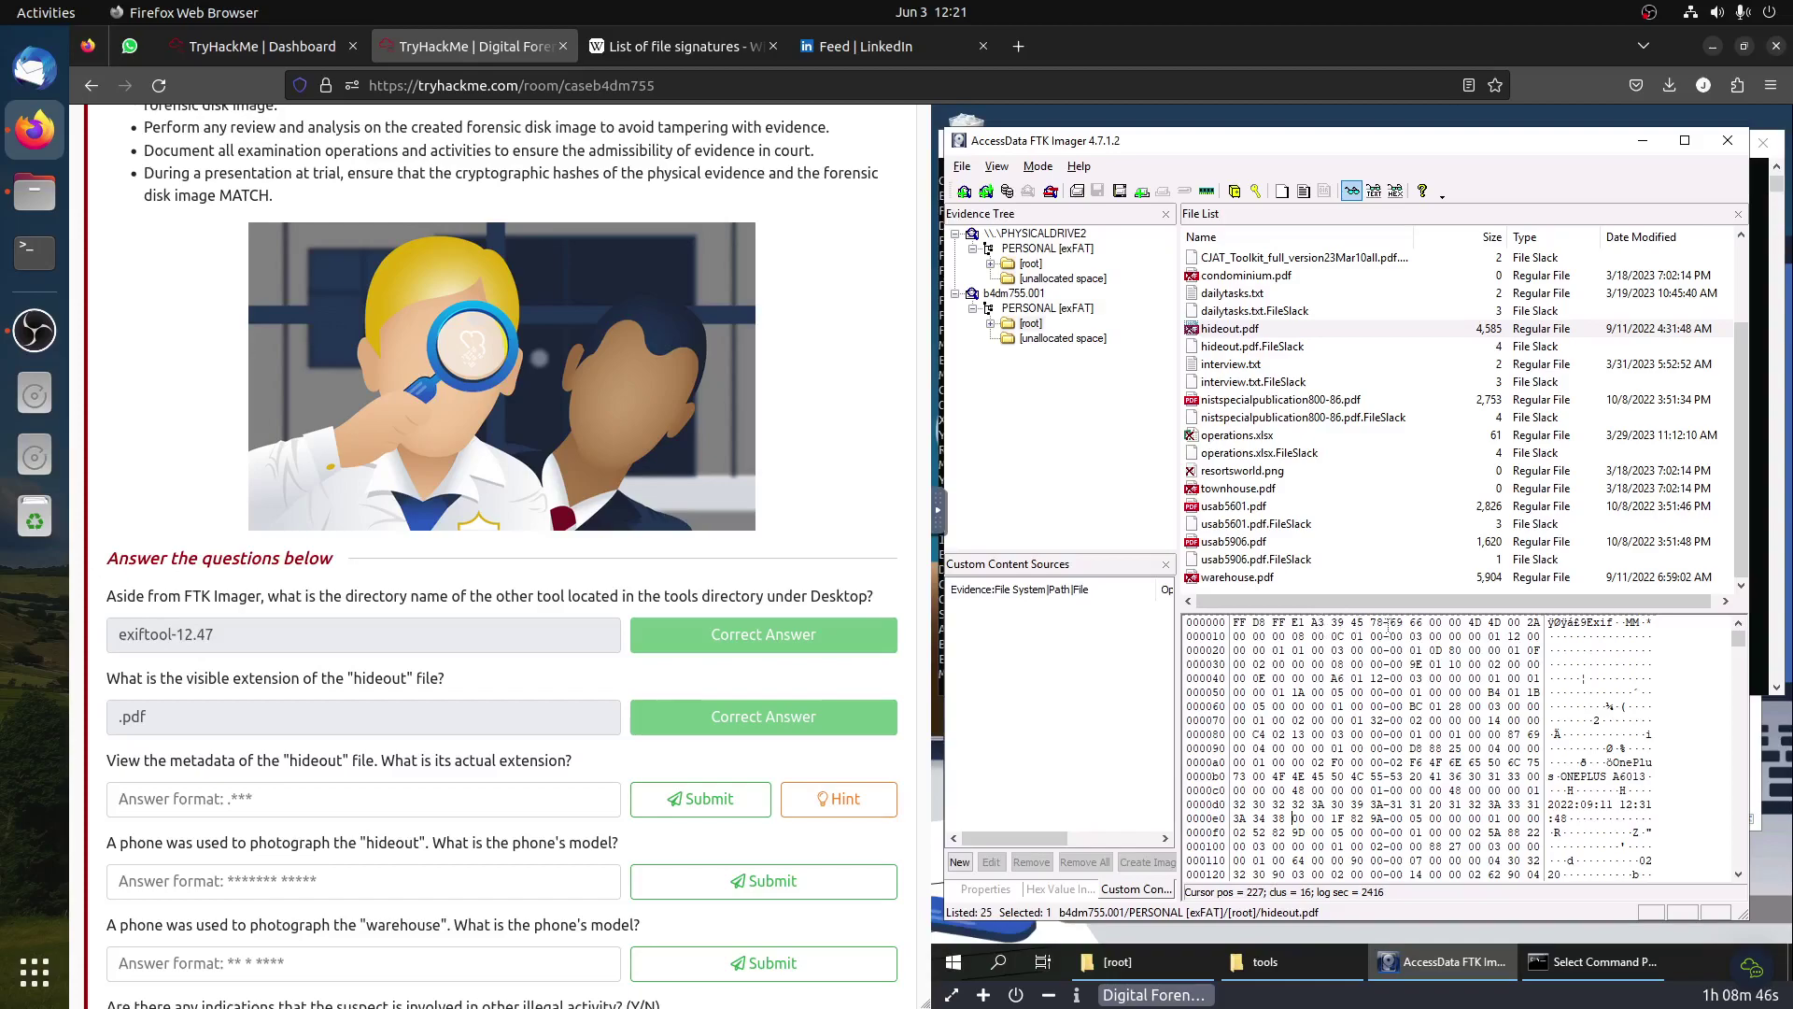
# Step: Submit .jpg as the hideout file's actual extension
pyautogui.click(461, 803)
pyautogui.write('.jpg')
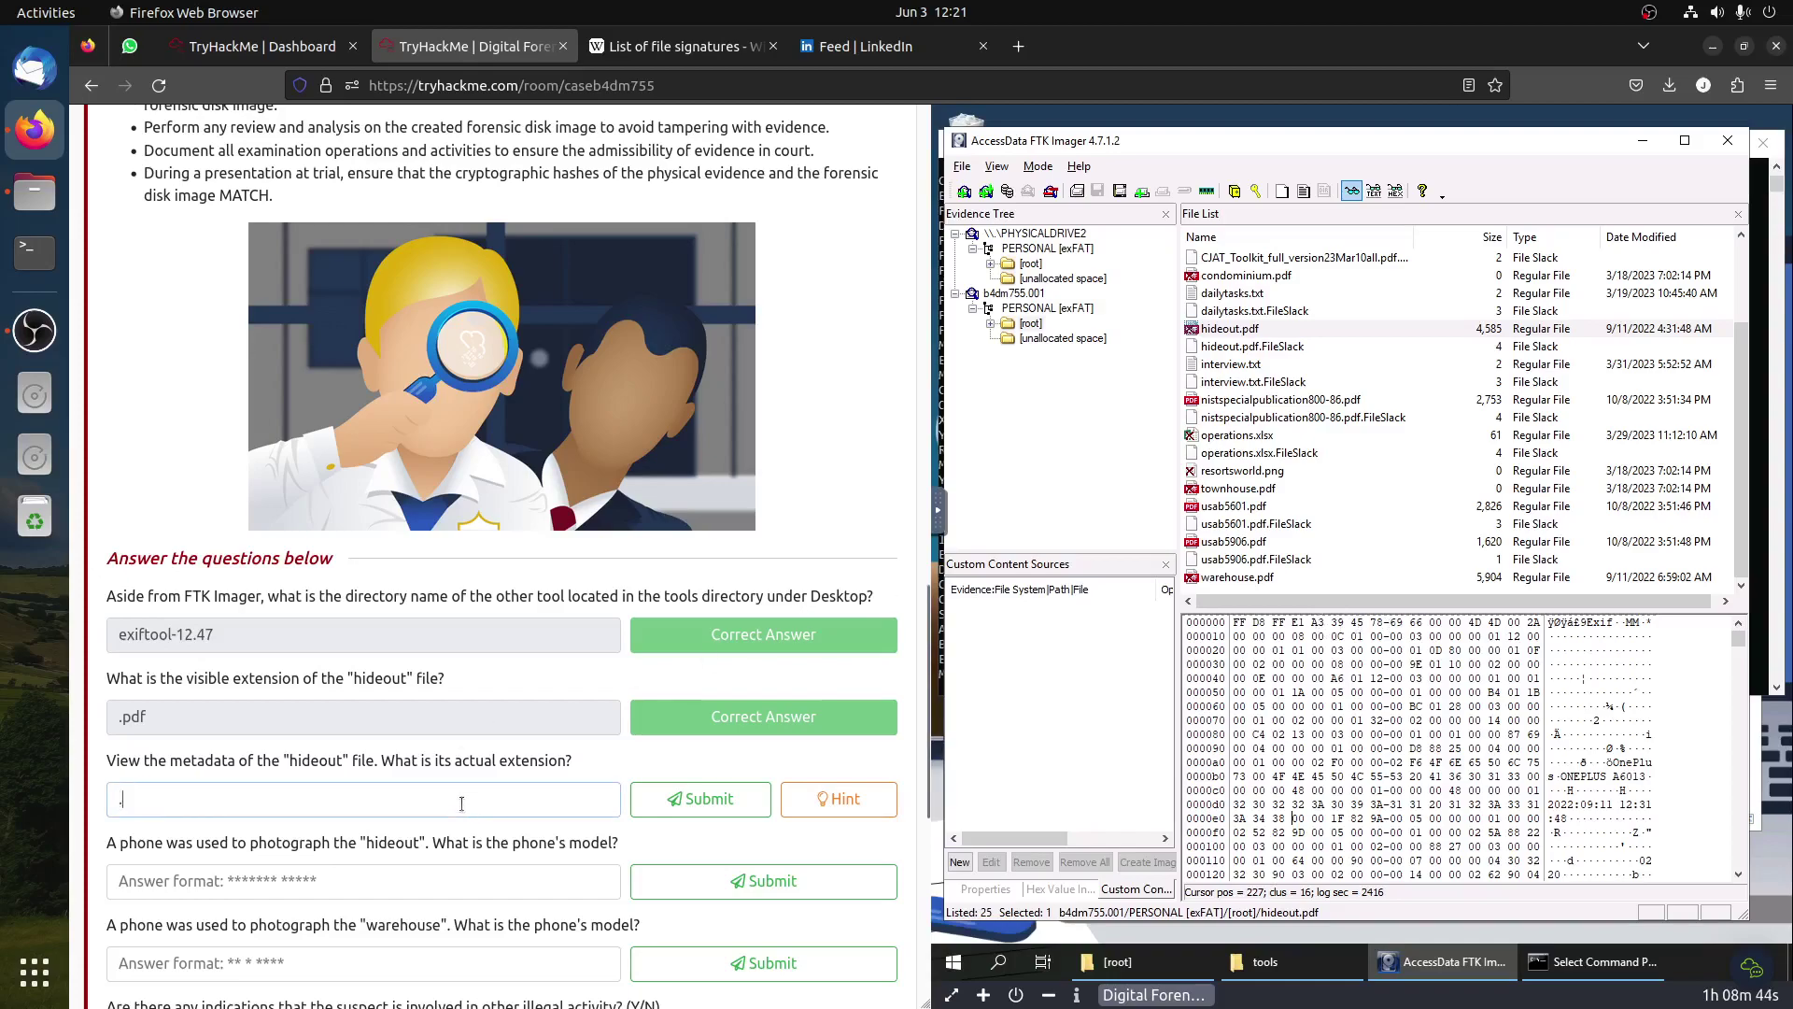
pyautogui.click(675, 800)
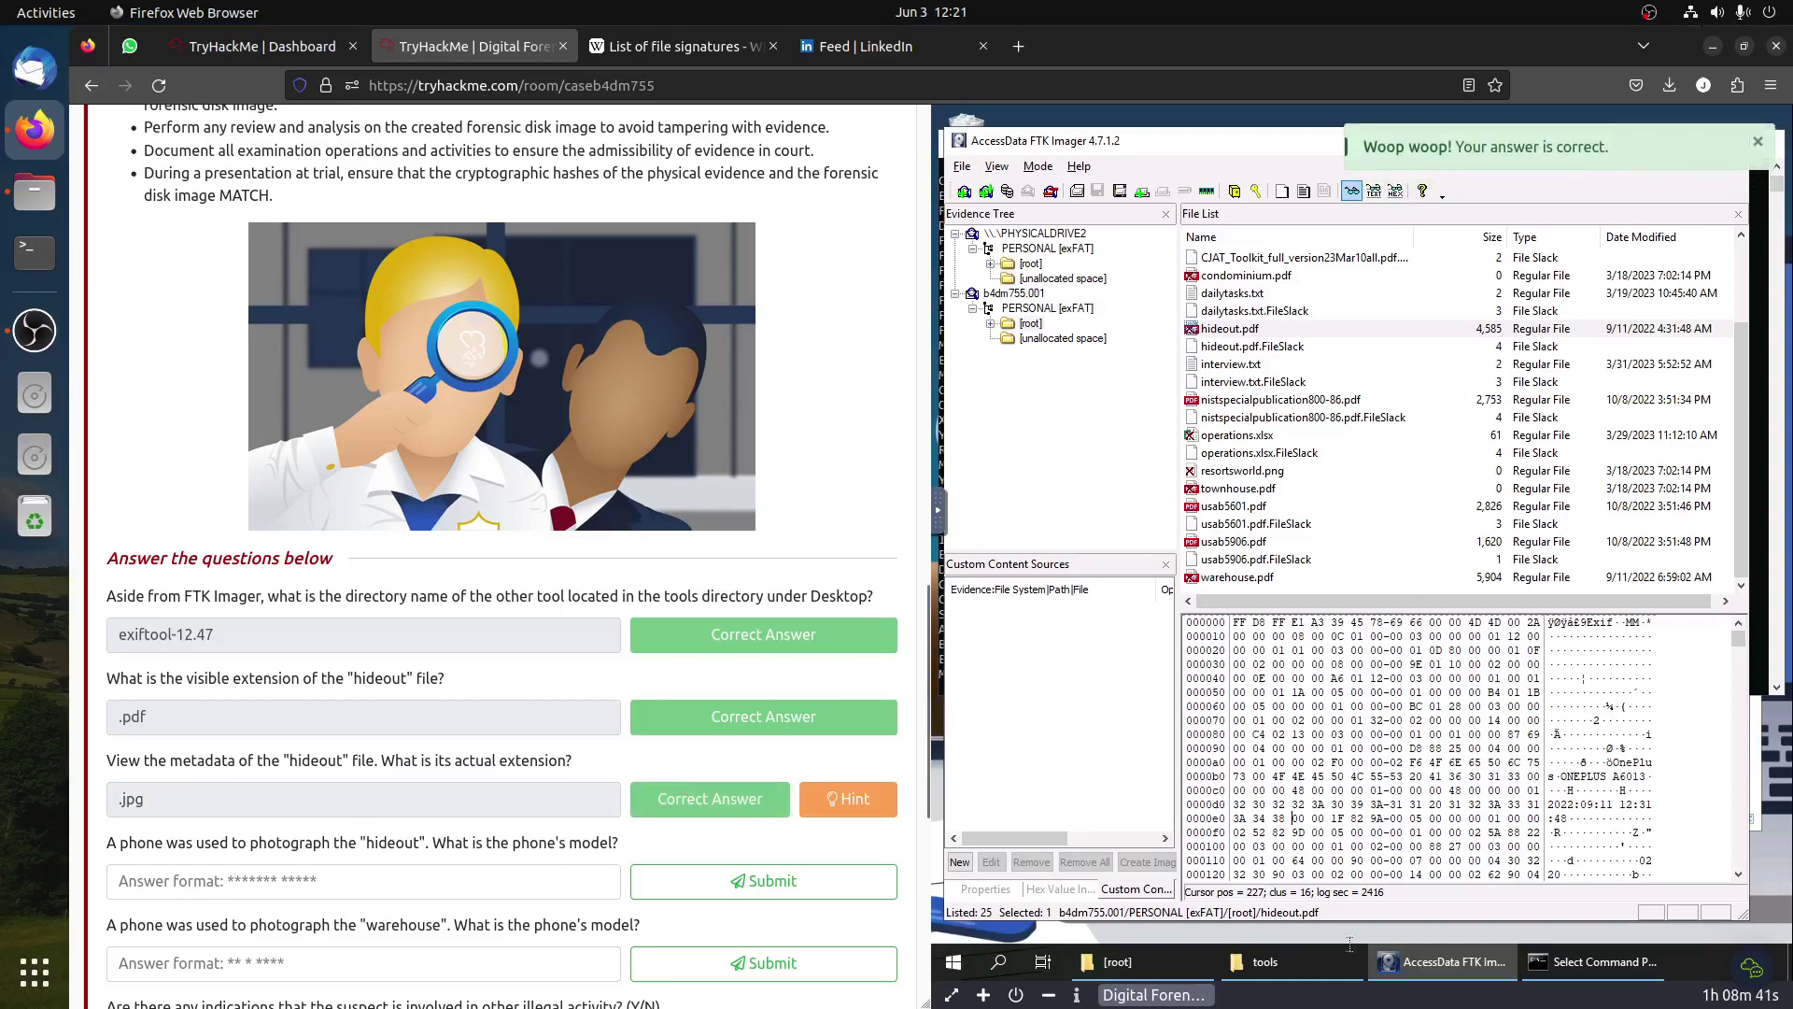
pyautogui.click(1117, 961)
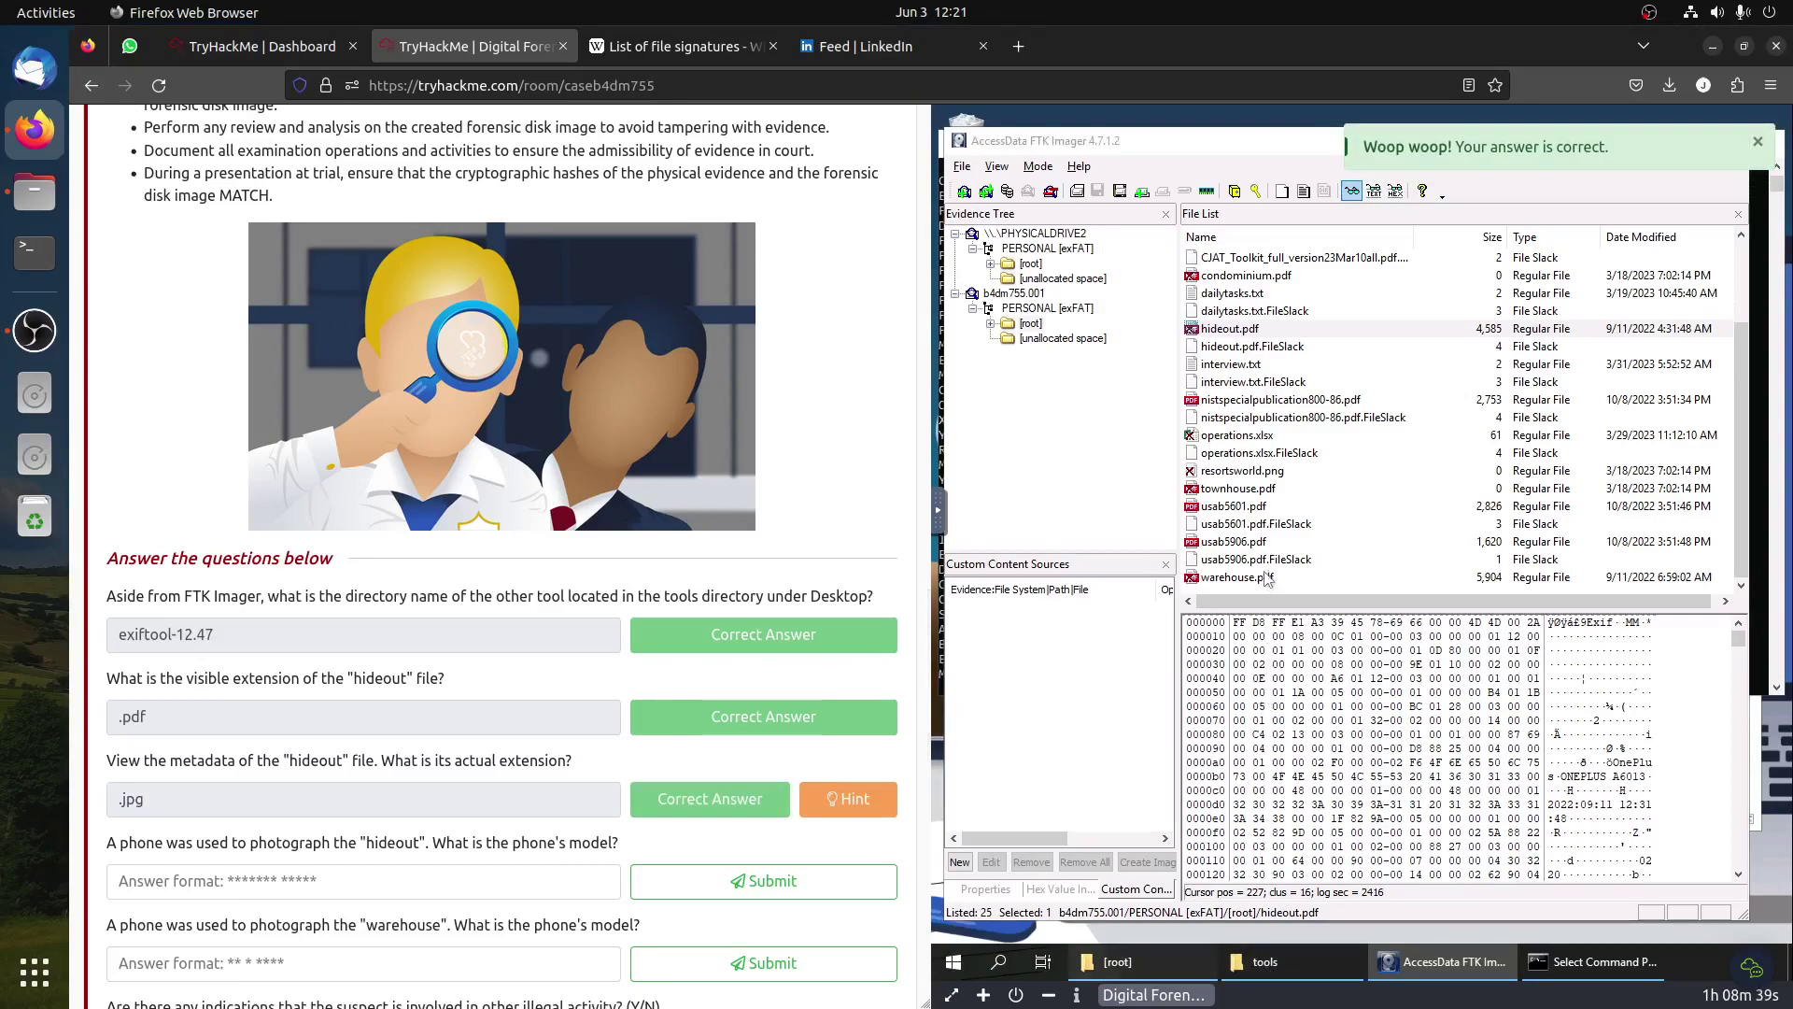
# Step: Rename hideout.pdf to hideout.jpg, accepting the extension-change warning
pyautogui.click(1233, 581)
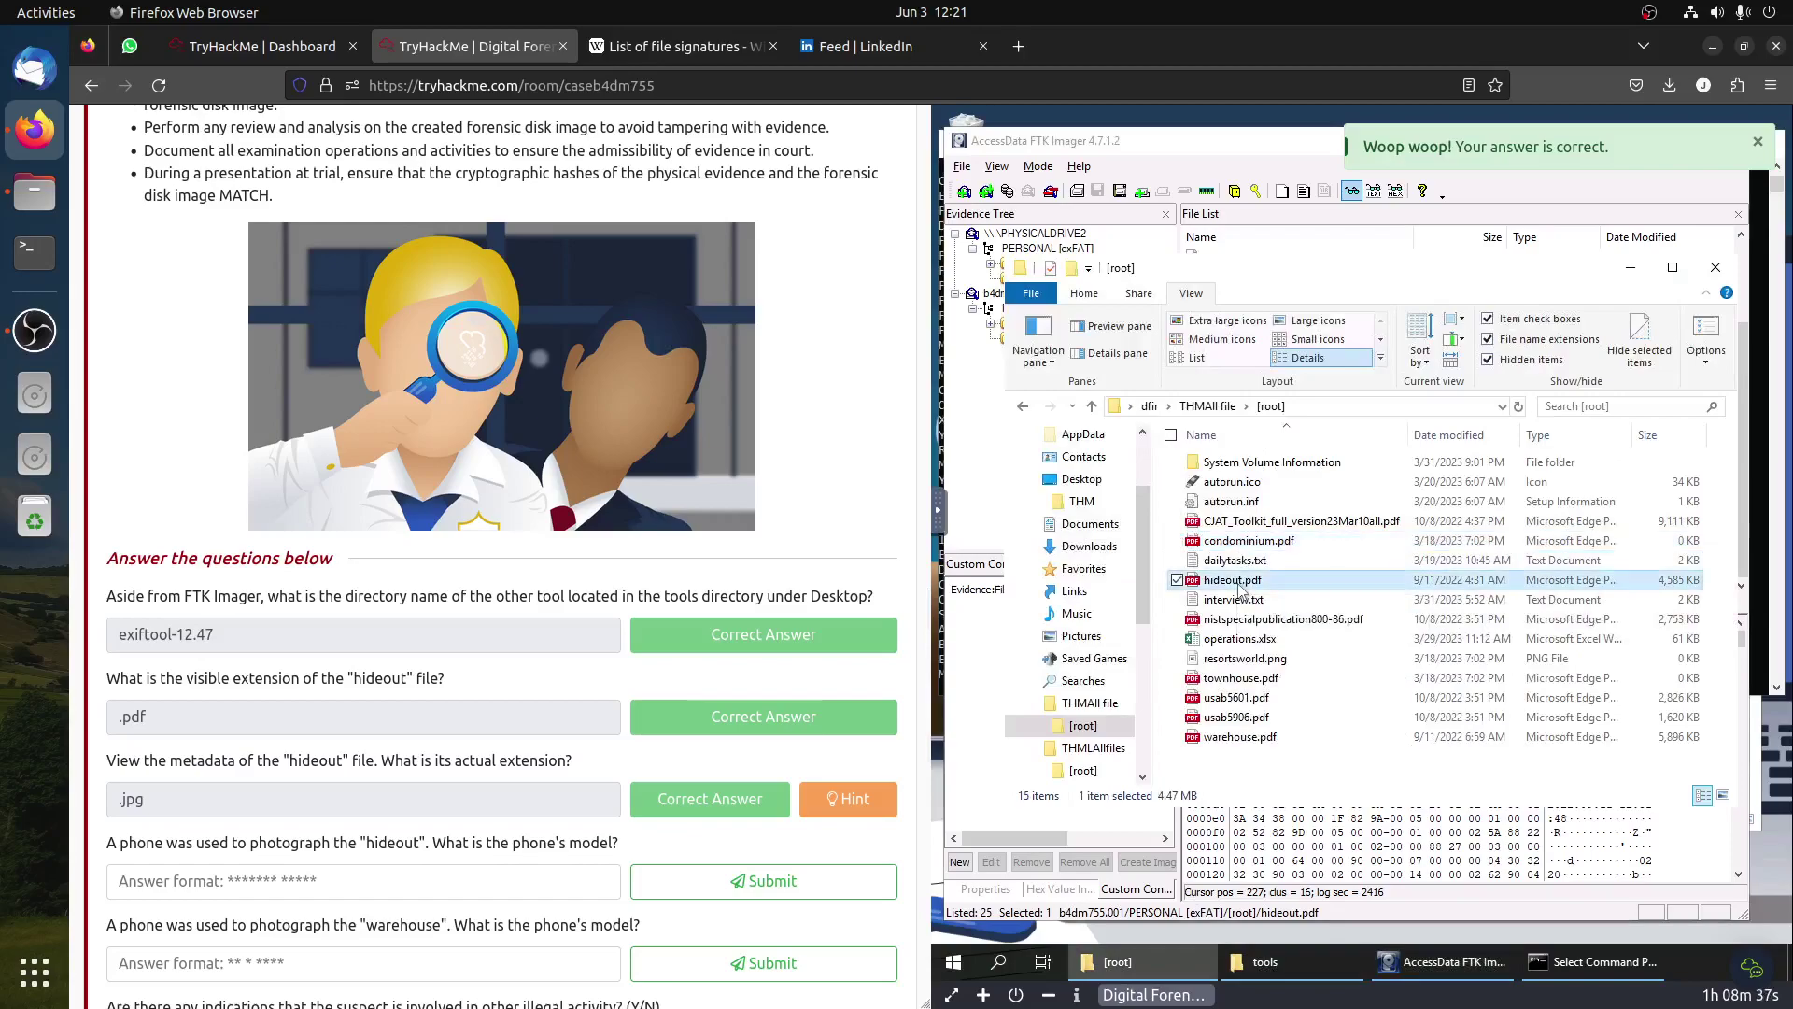
pyautogui.rightClick(1239, 586)
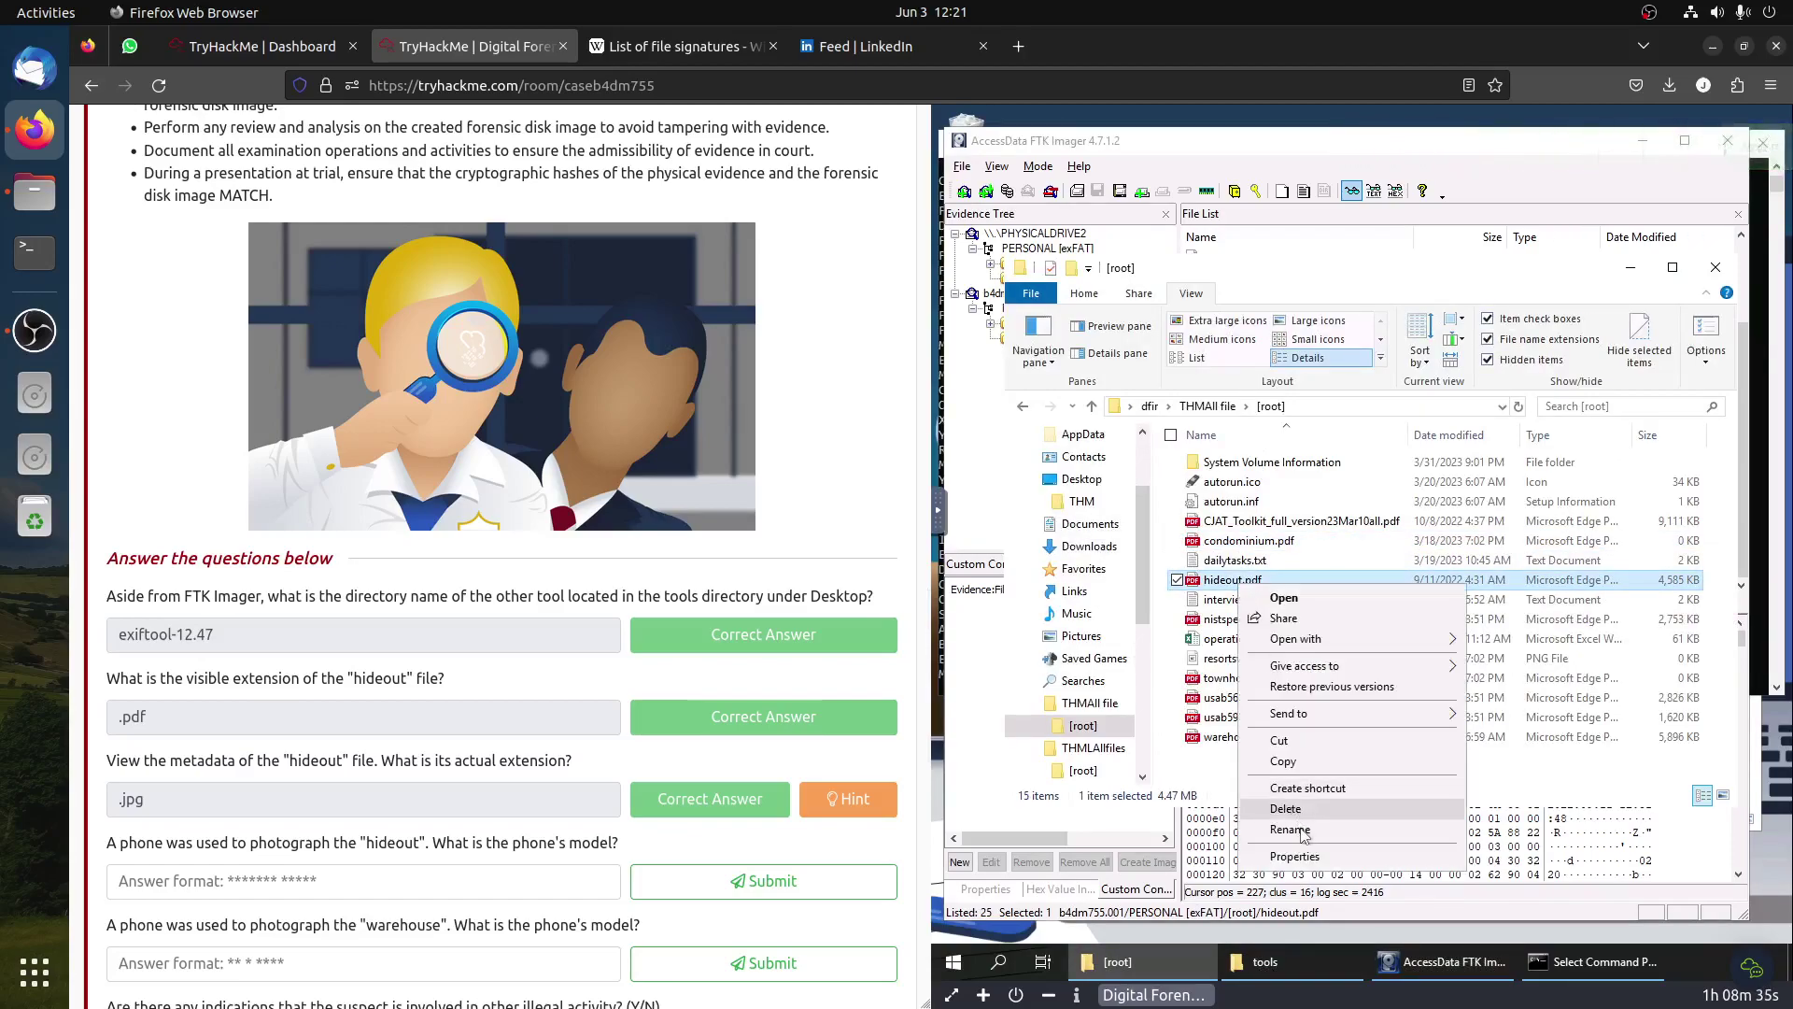
pyautogui.click(1303, 830)
pyautogui.click(1276, 579)
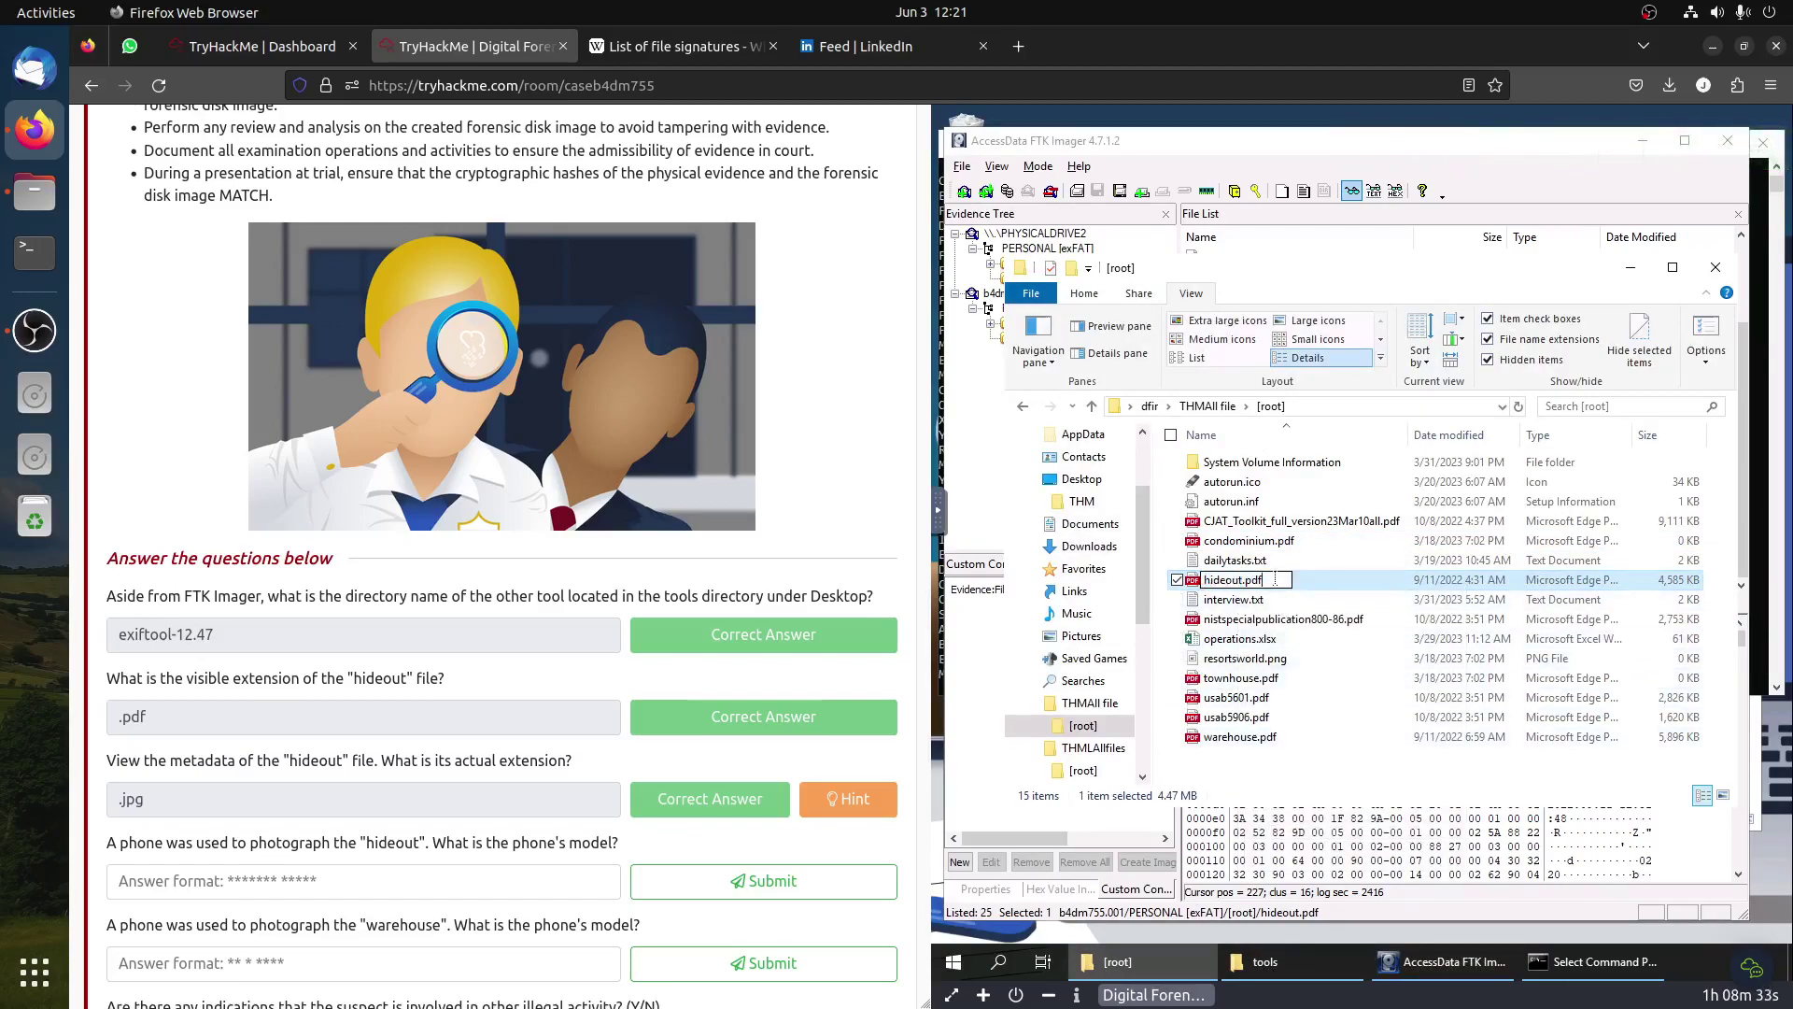
pyautogui.press('BackSpace')
pyautogui.press('BackSpace')
pyautogui.press('BackSpace')
pyautogui.write('jpg')
pyautogui.press('Return')
pyautogui.click(1446, 542)
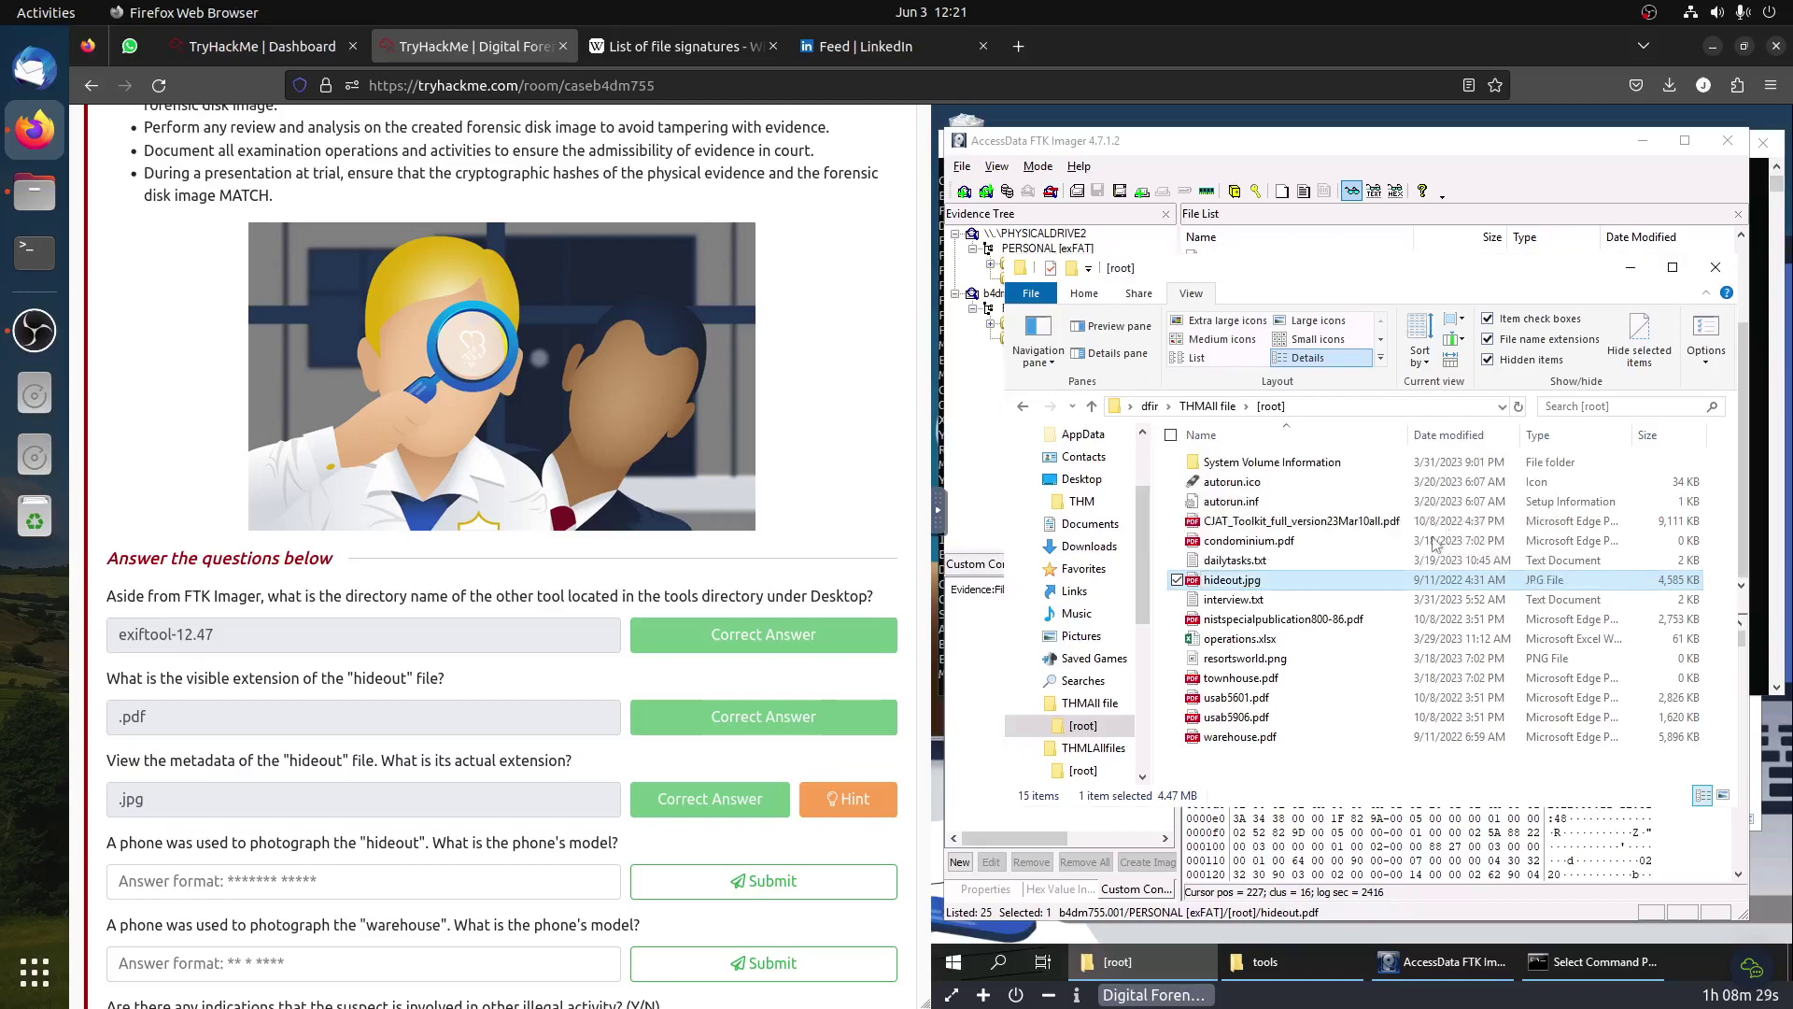
# Step: Open hideout.jpg in Paint and zoom out to 12.5% to see the whole house photo
pyautogui.doubleClick(1232, 580)
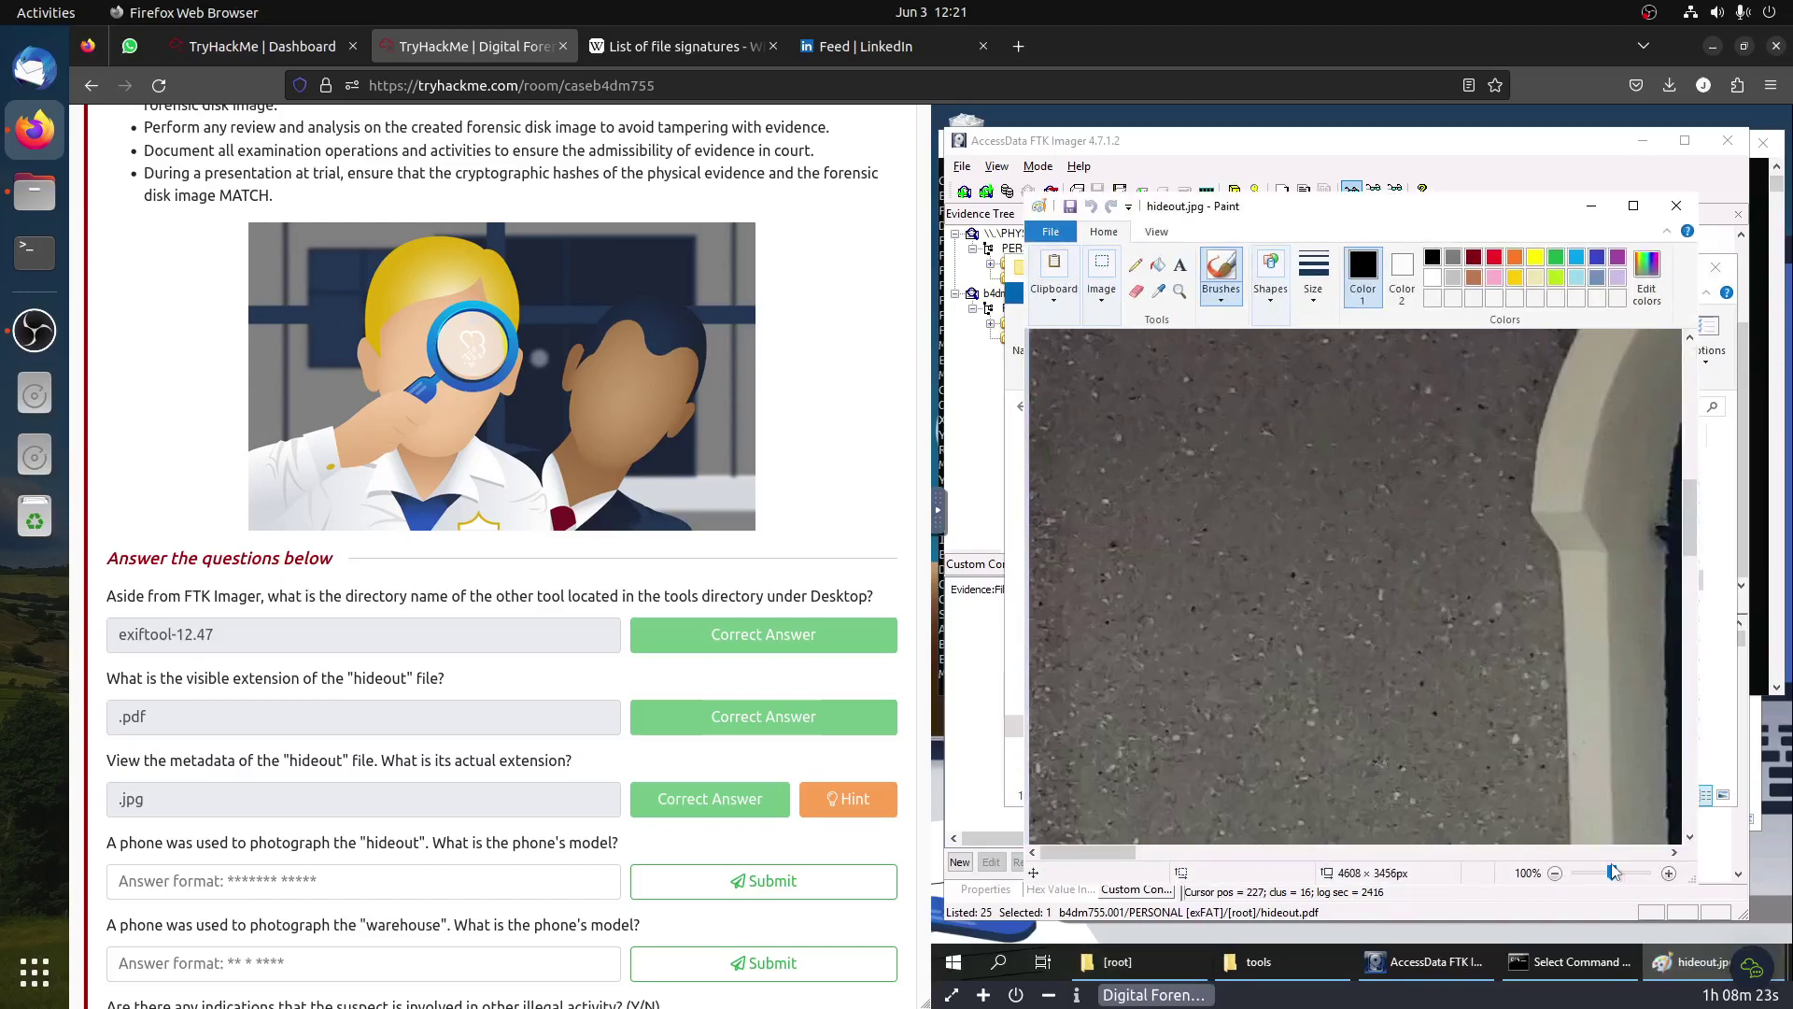
pyautogui.moveTo(1613, 873); pyautogui.dragTo(1583, 875)
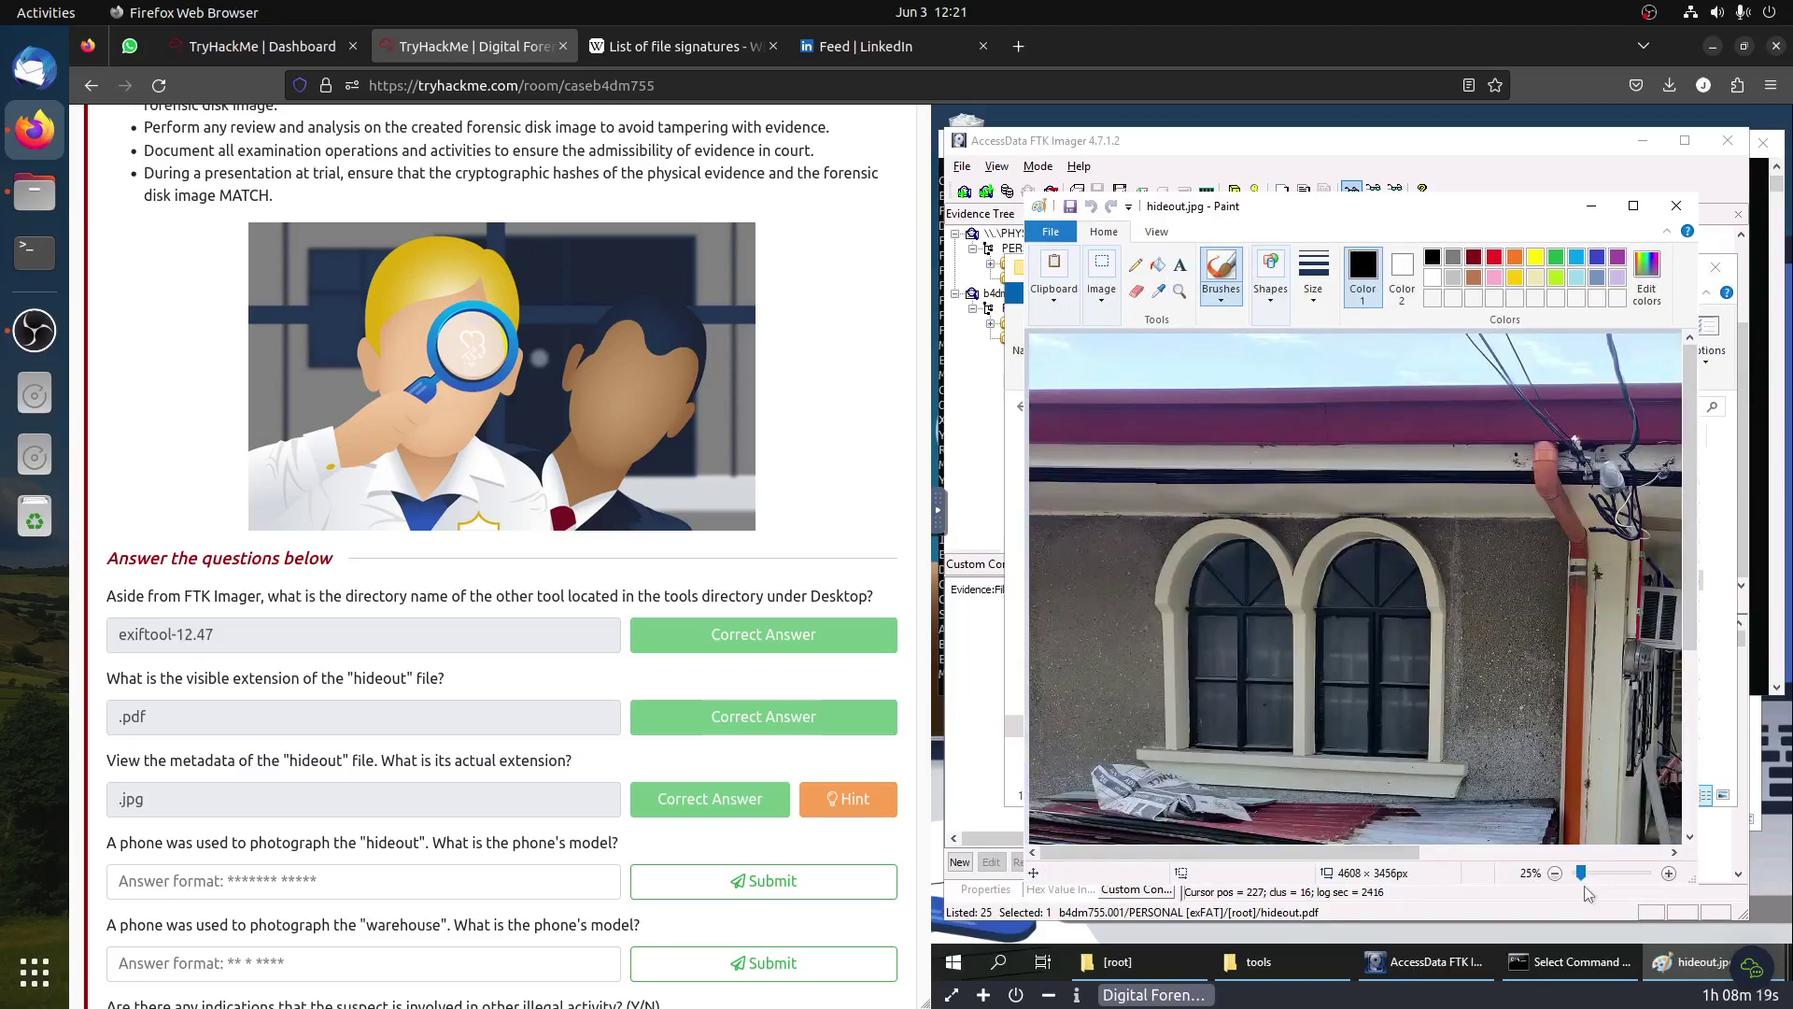
pyautogui.click(1555, 874)
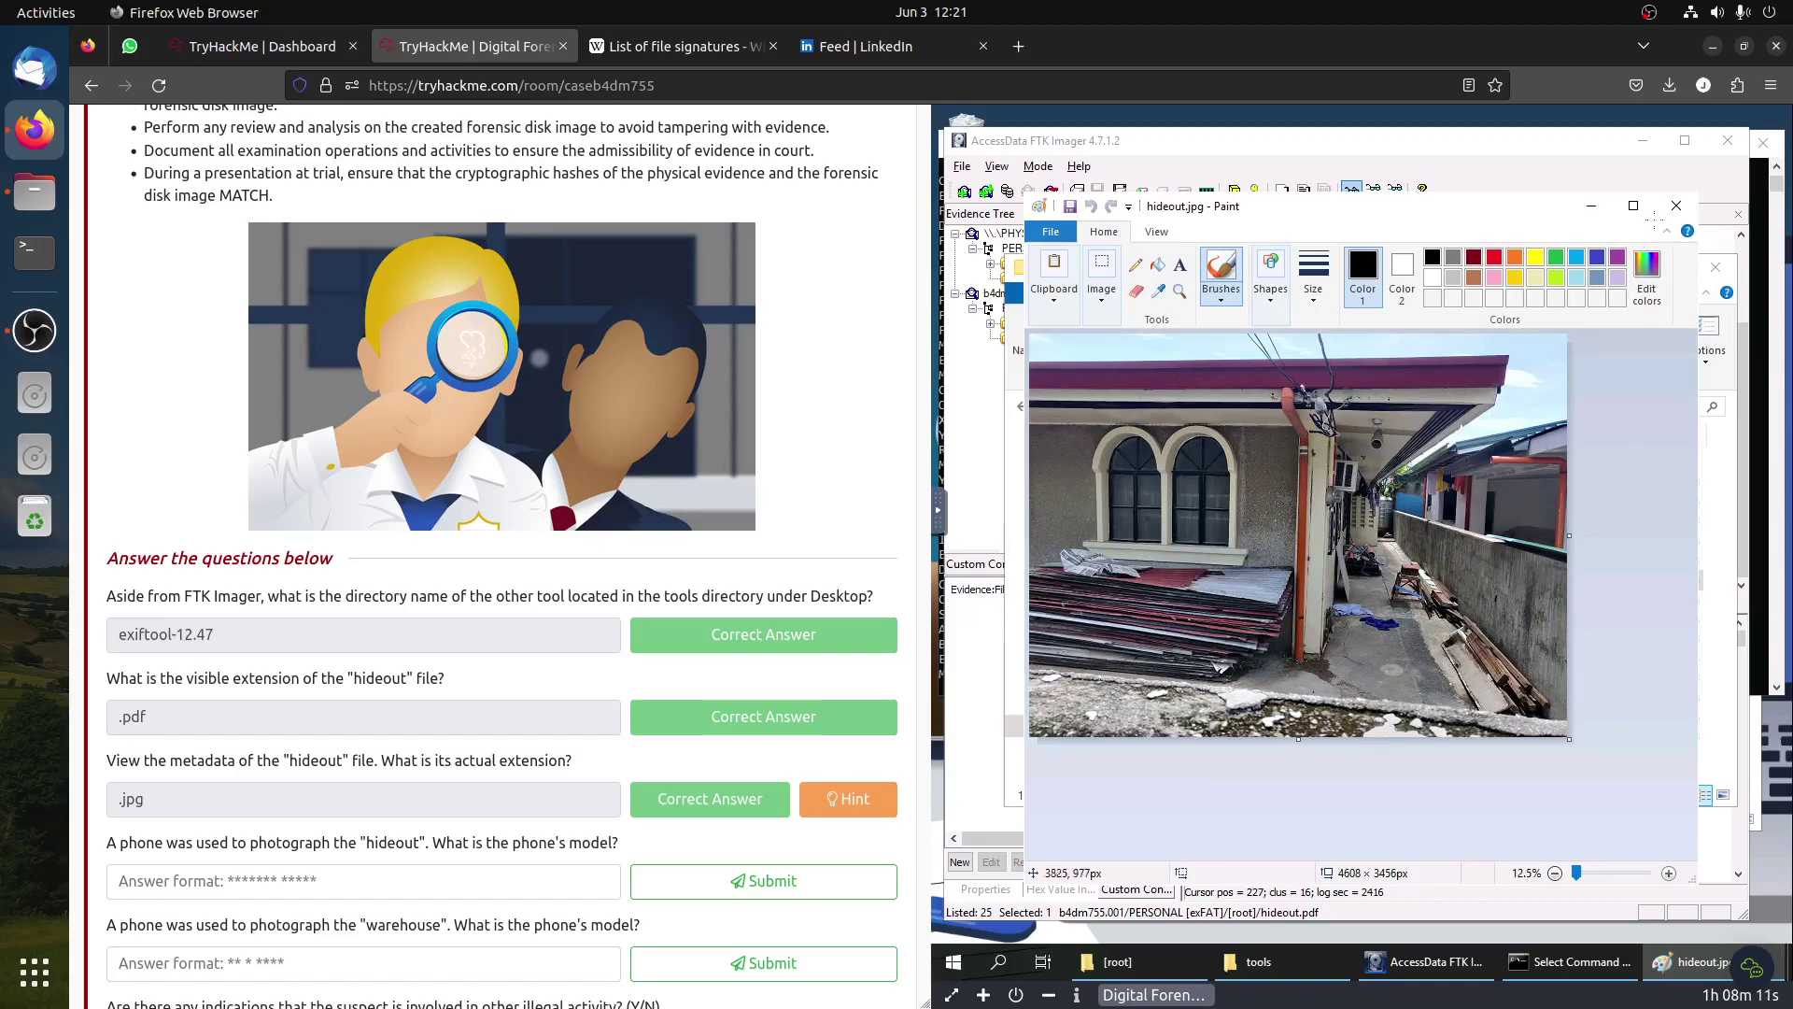
pyautogui.scroll(-3, 199, 701)
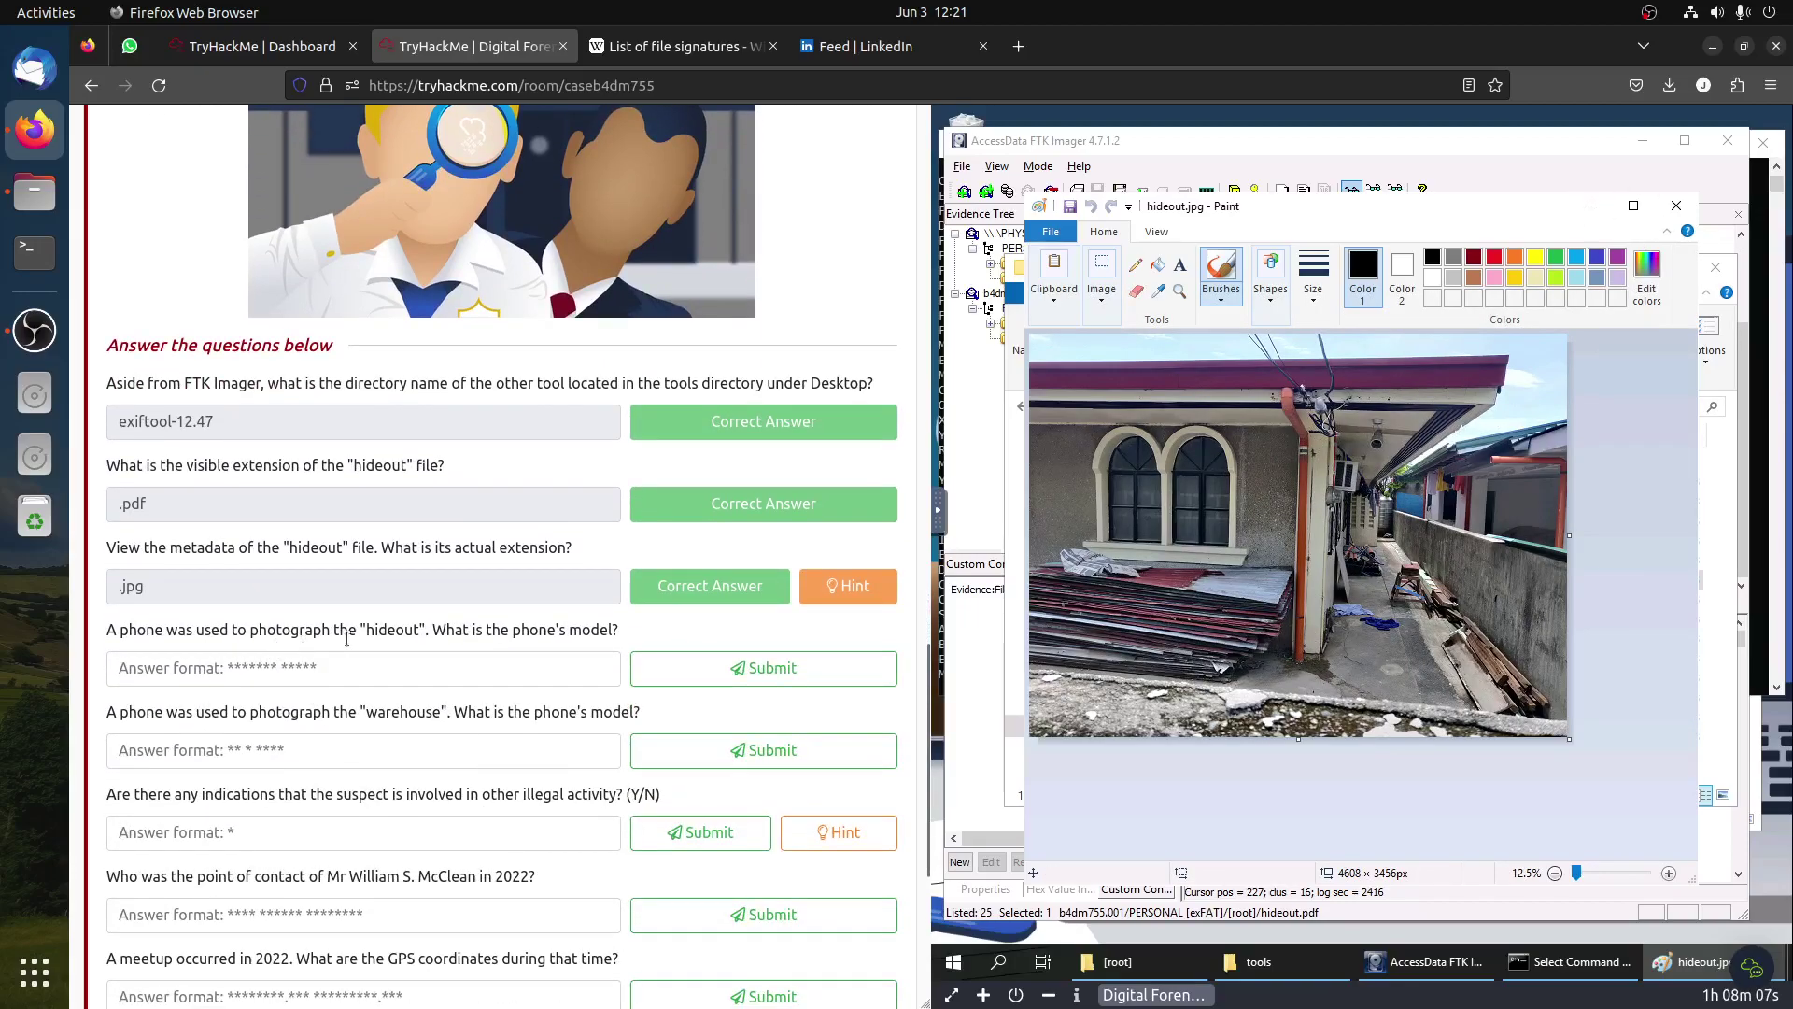
pyautogui.moveTo(376, 631); pyautogui.dragTo(471, 633)
pyautogui.click(471, 634)
pyautogui.click(1540, 971)
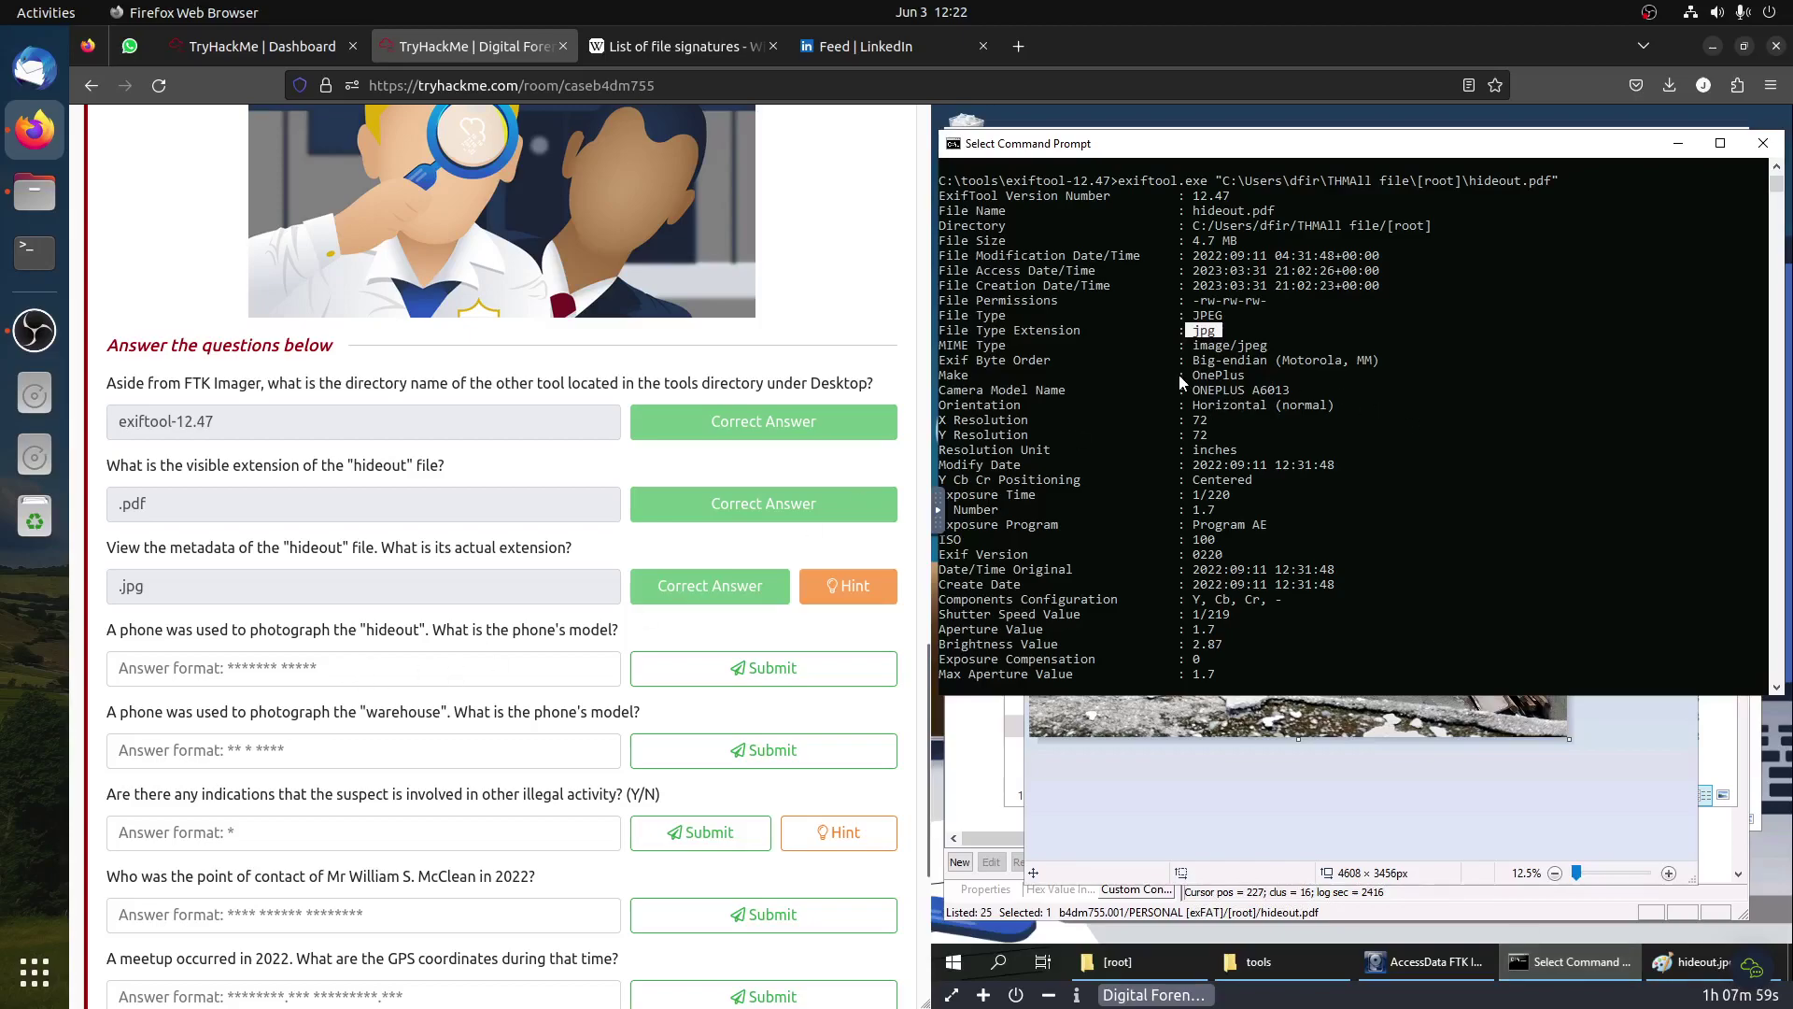
# Step: Copy ONEPLUS A6013 from the exiftool output and submit it as the hideout phone model
pyautogui.click(1192, 388)
pyautogui.click(1202, 392)
pyautogui.moveTo(1195, 390); pyautogui.dragTo(1287, 399)
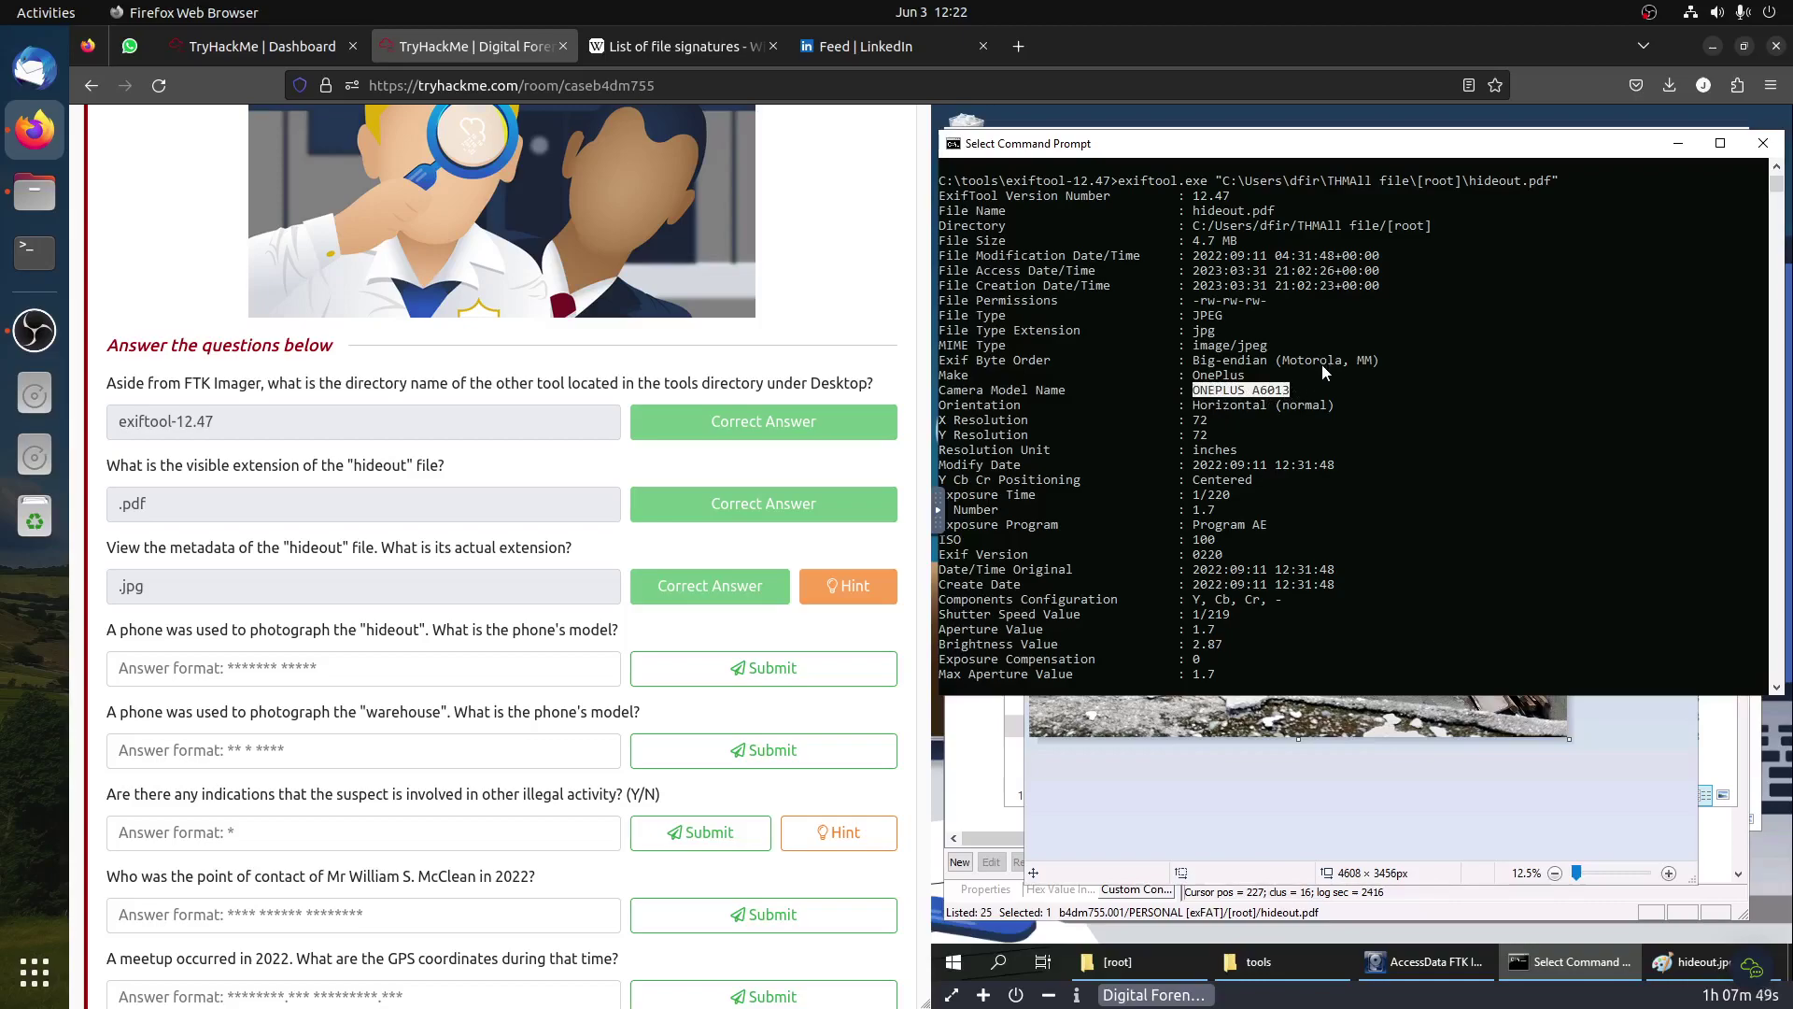
pyautogui.rightClick(1264, 402)
pyautogui.click(402, 669)
pyautogui.write('ONEPLUS A6013')
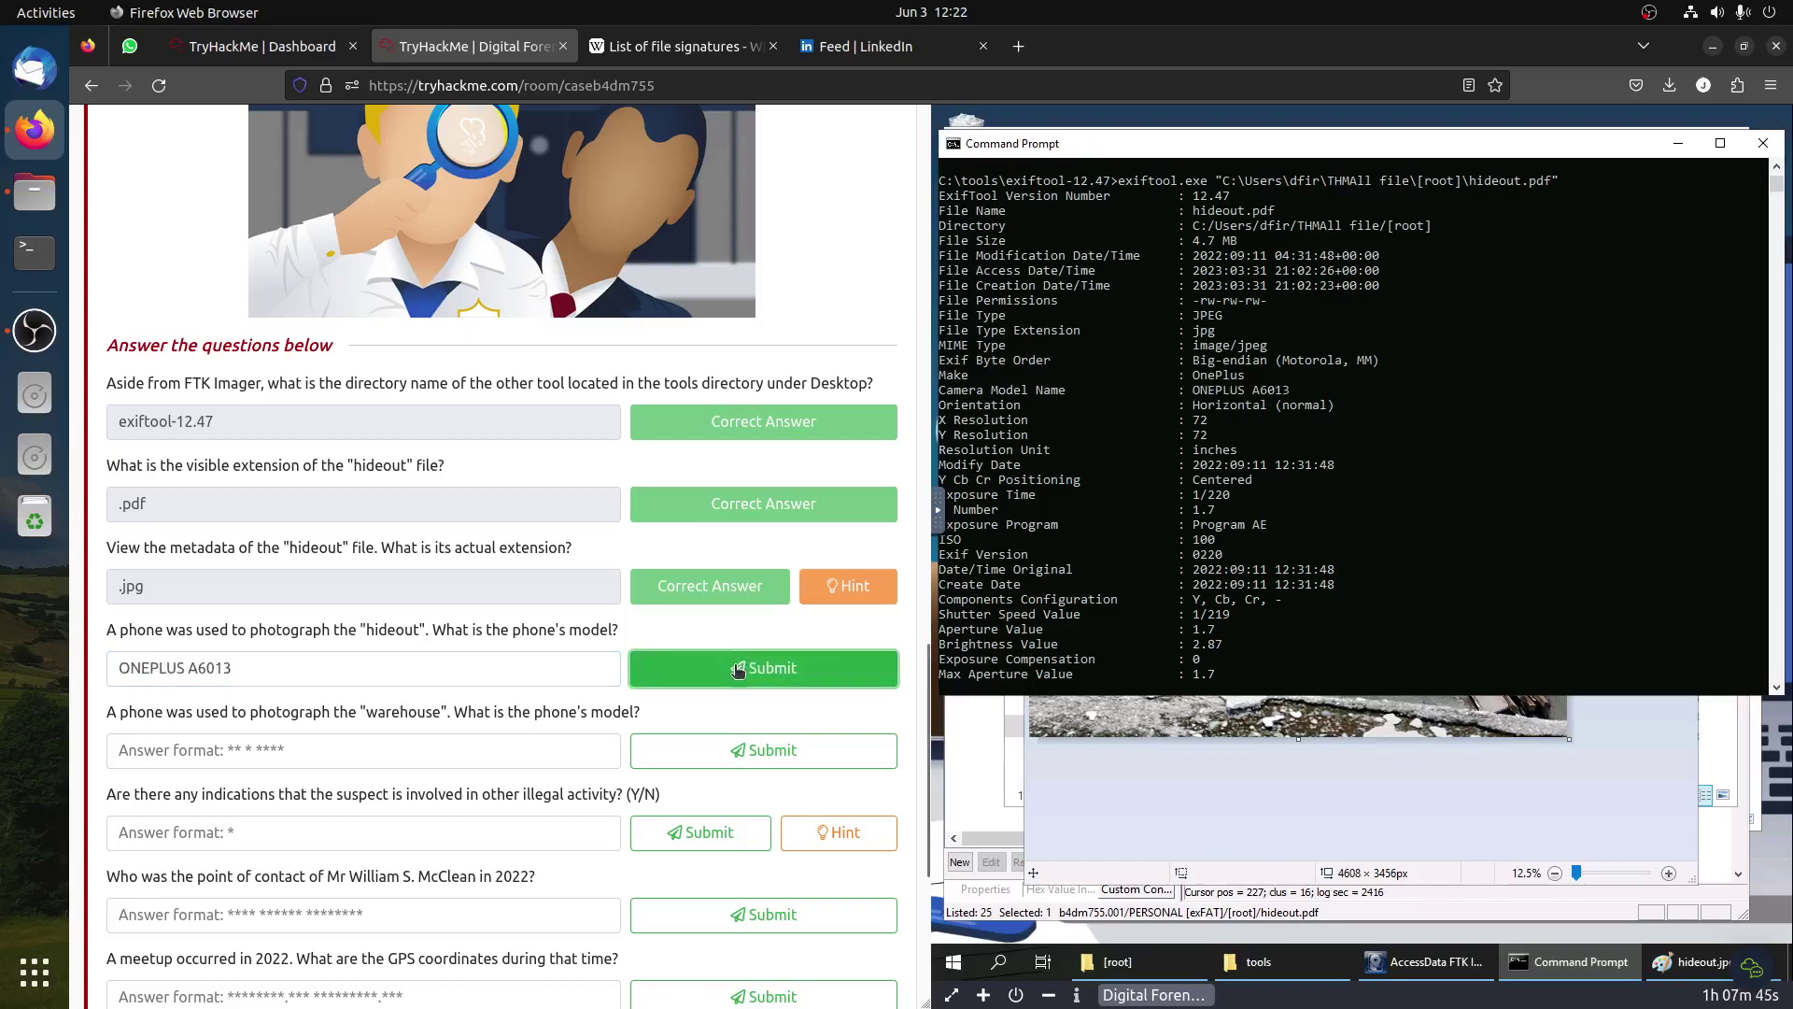
pyautogui.click(738, 669)
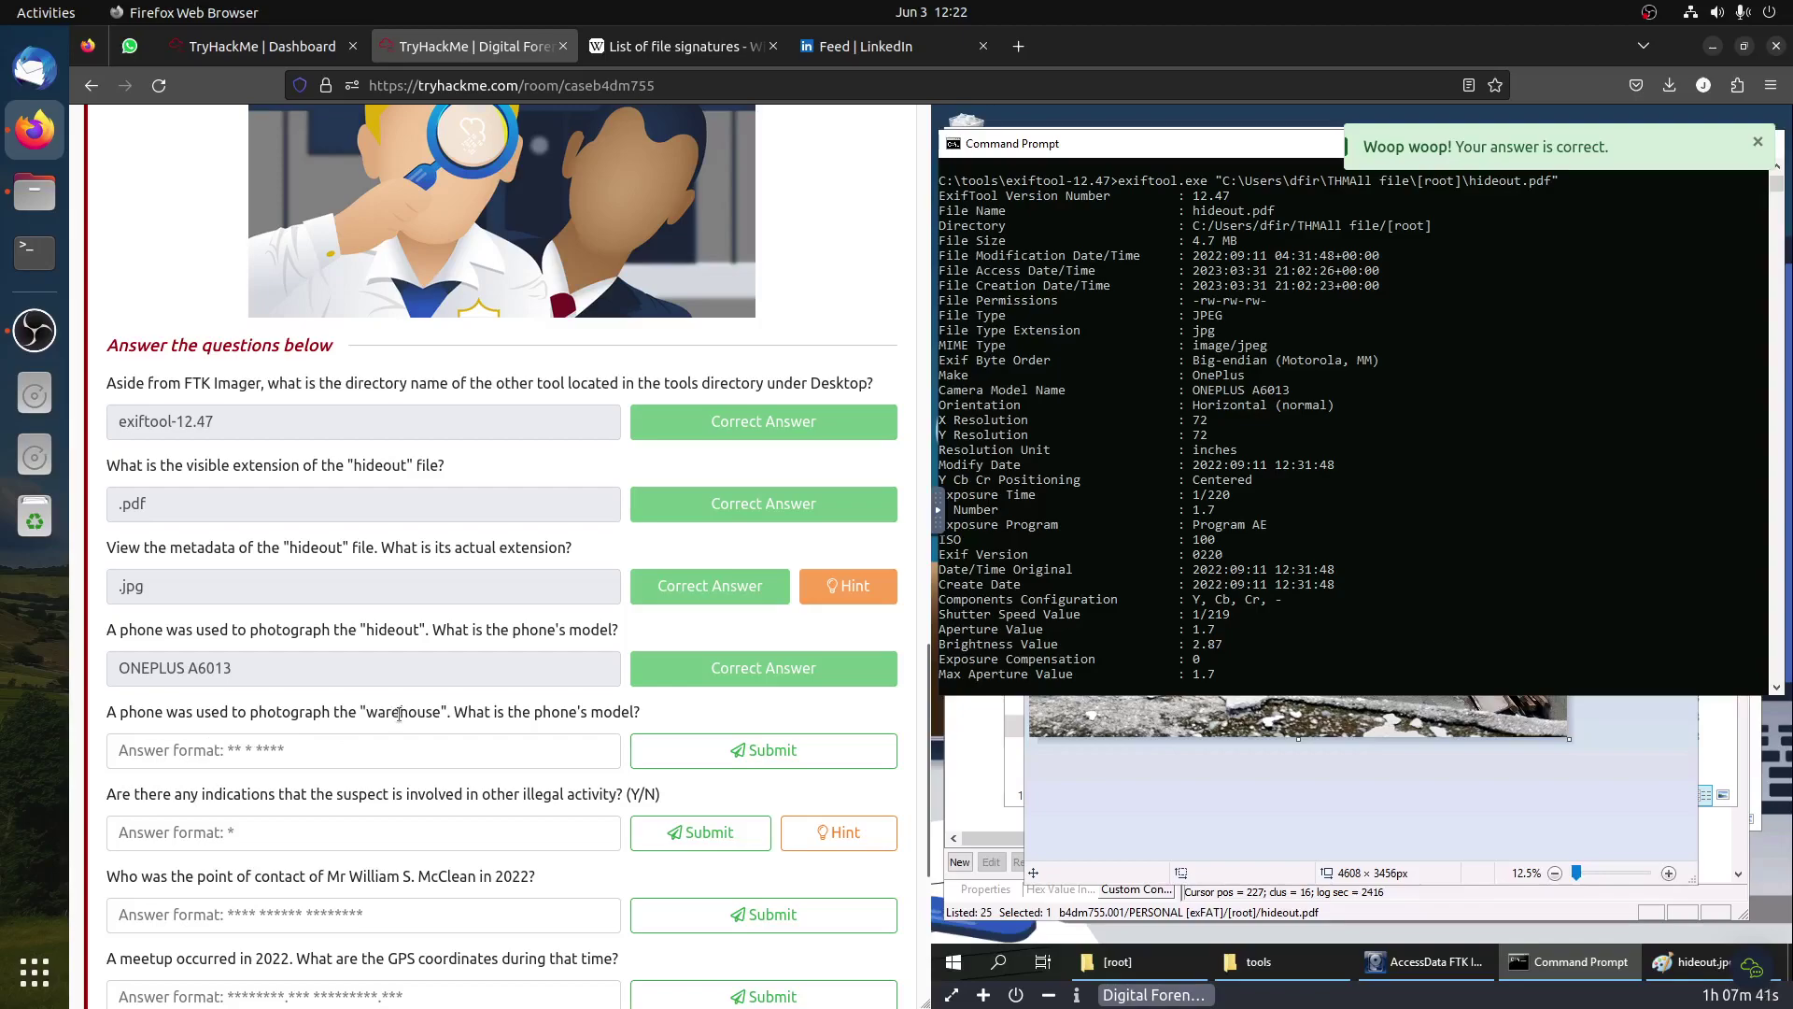
pyautogui.click(1180, 564)
pyautogui.press('Up')
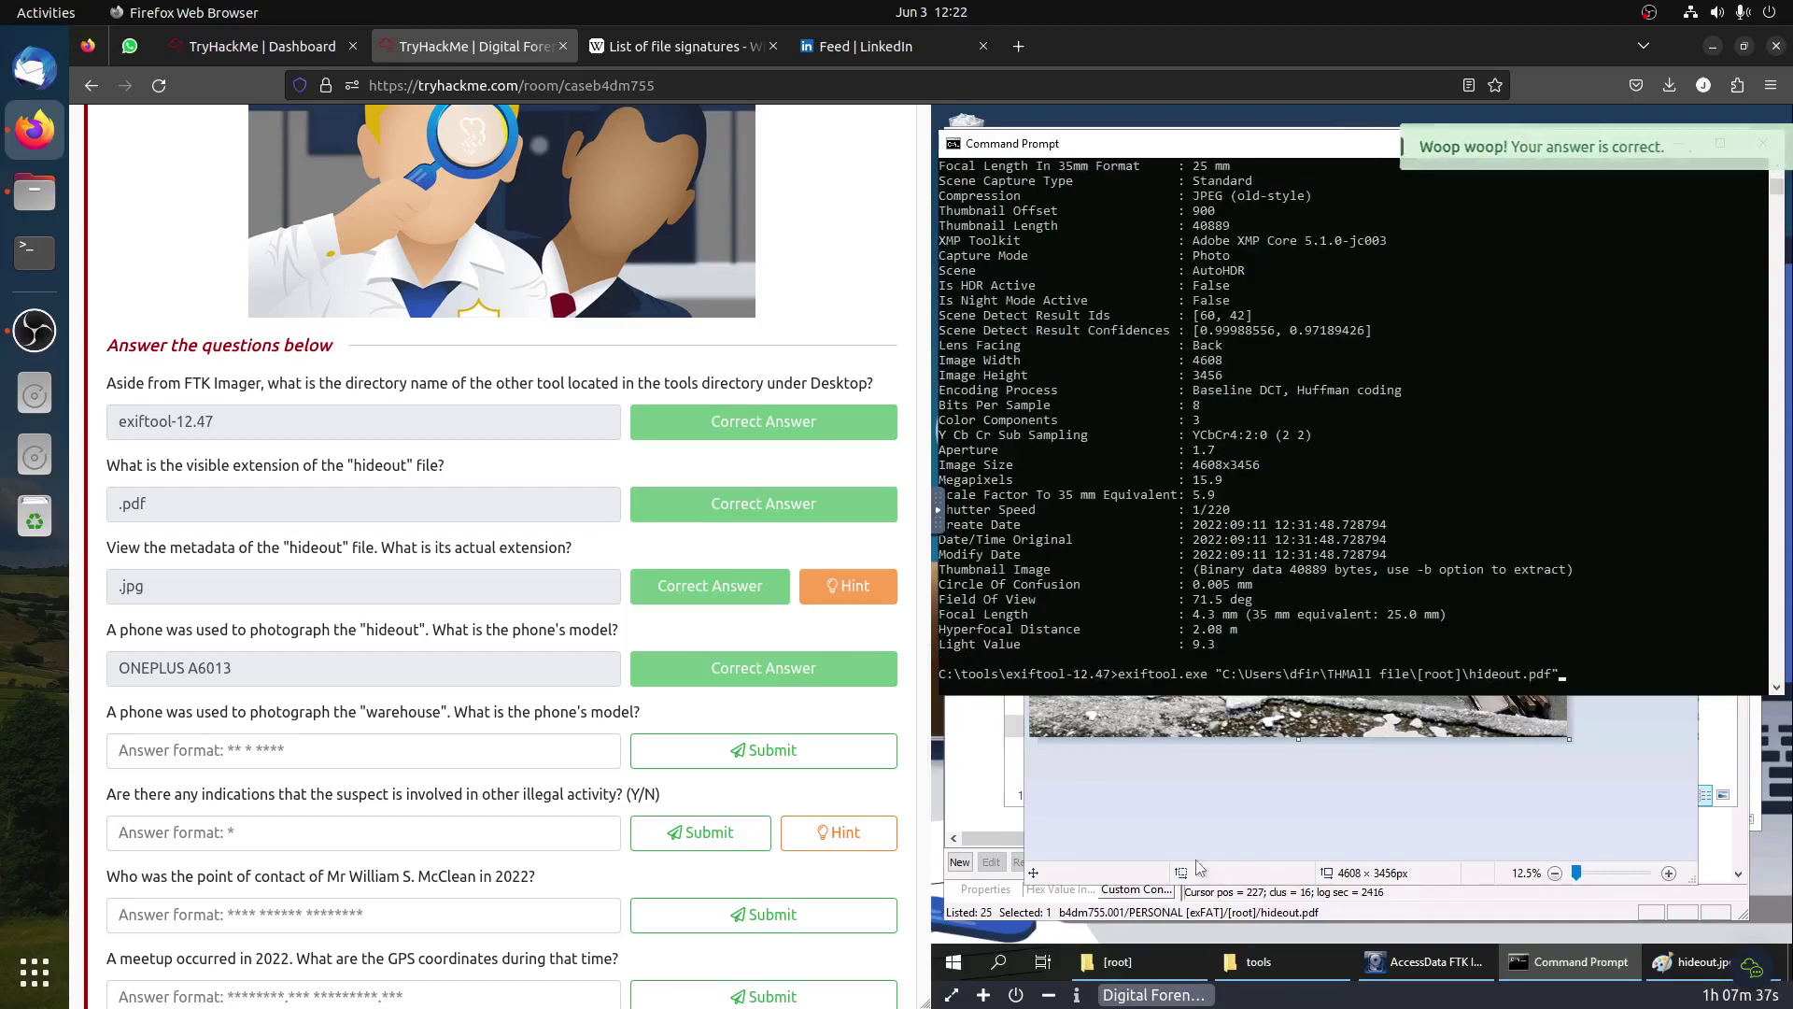
# Step: Rerun the exiftool command on warehouse.pdf instead of hideout.pdf
pyautogui.click(972, 803)
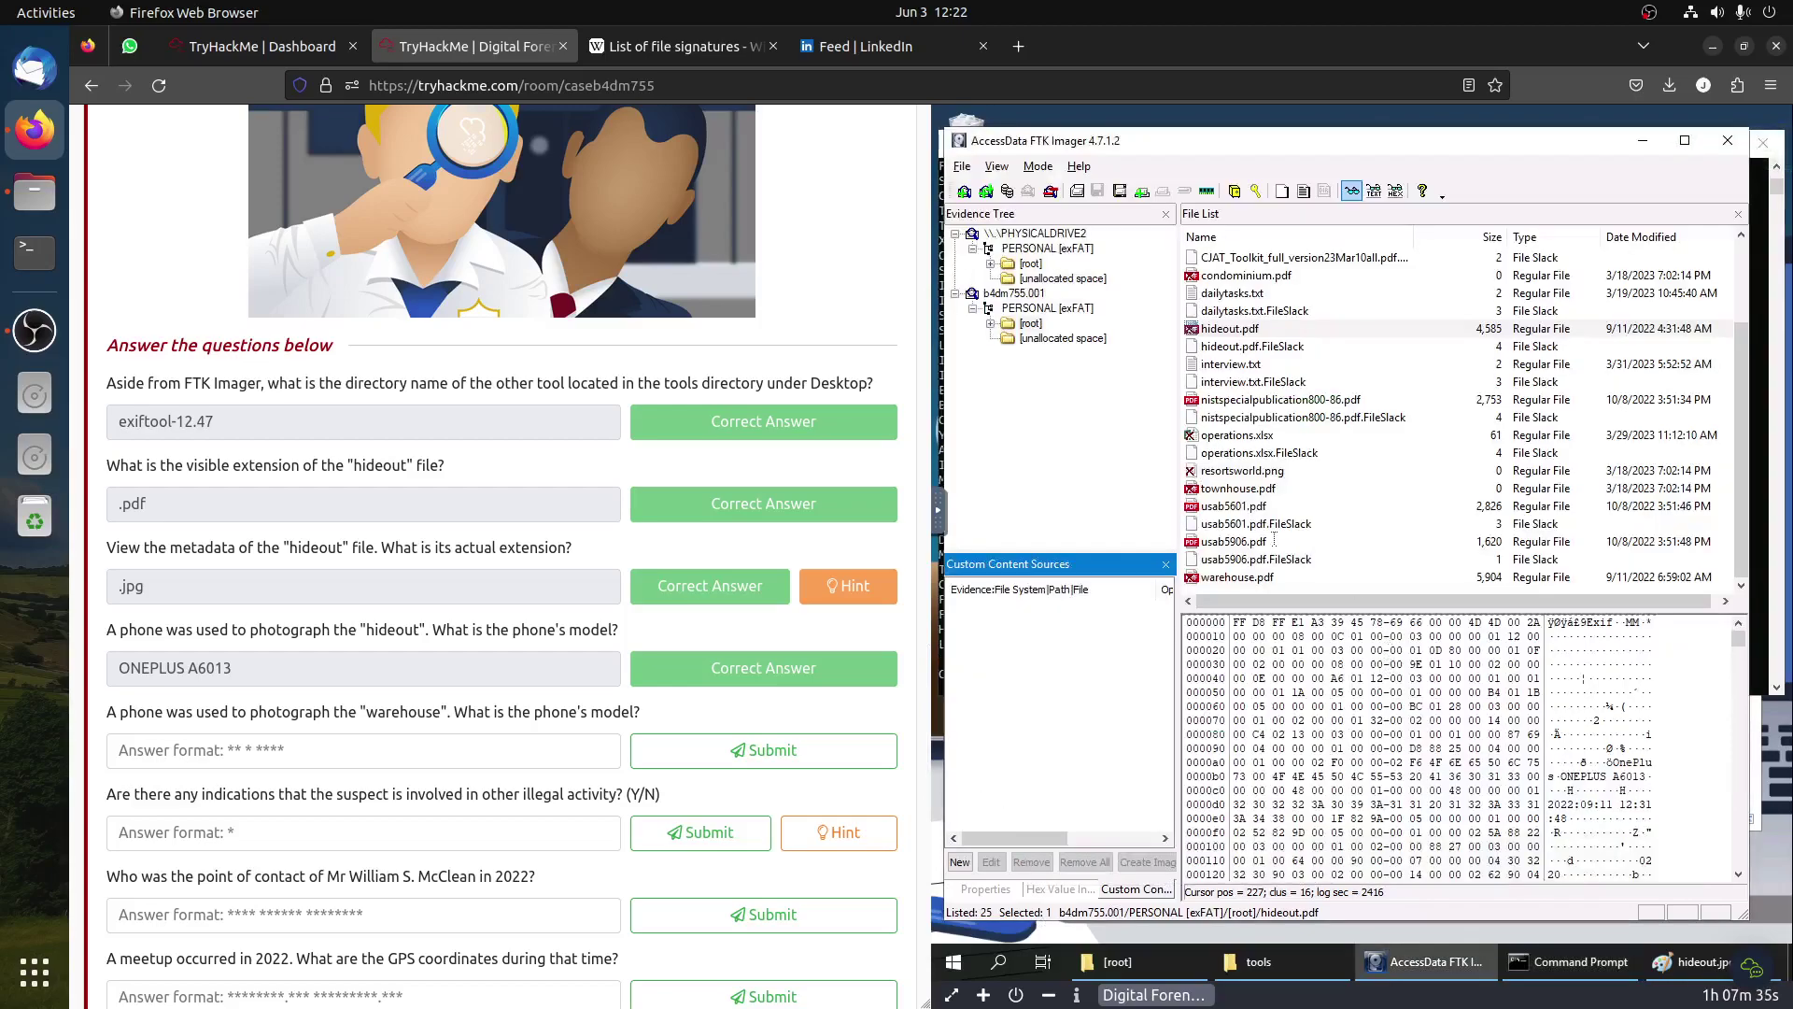
pyautogui.click(1269, 579)
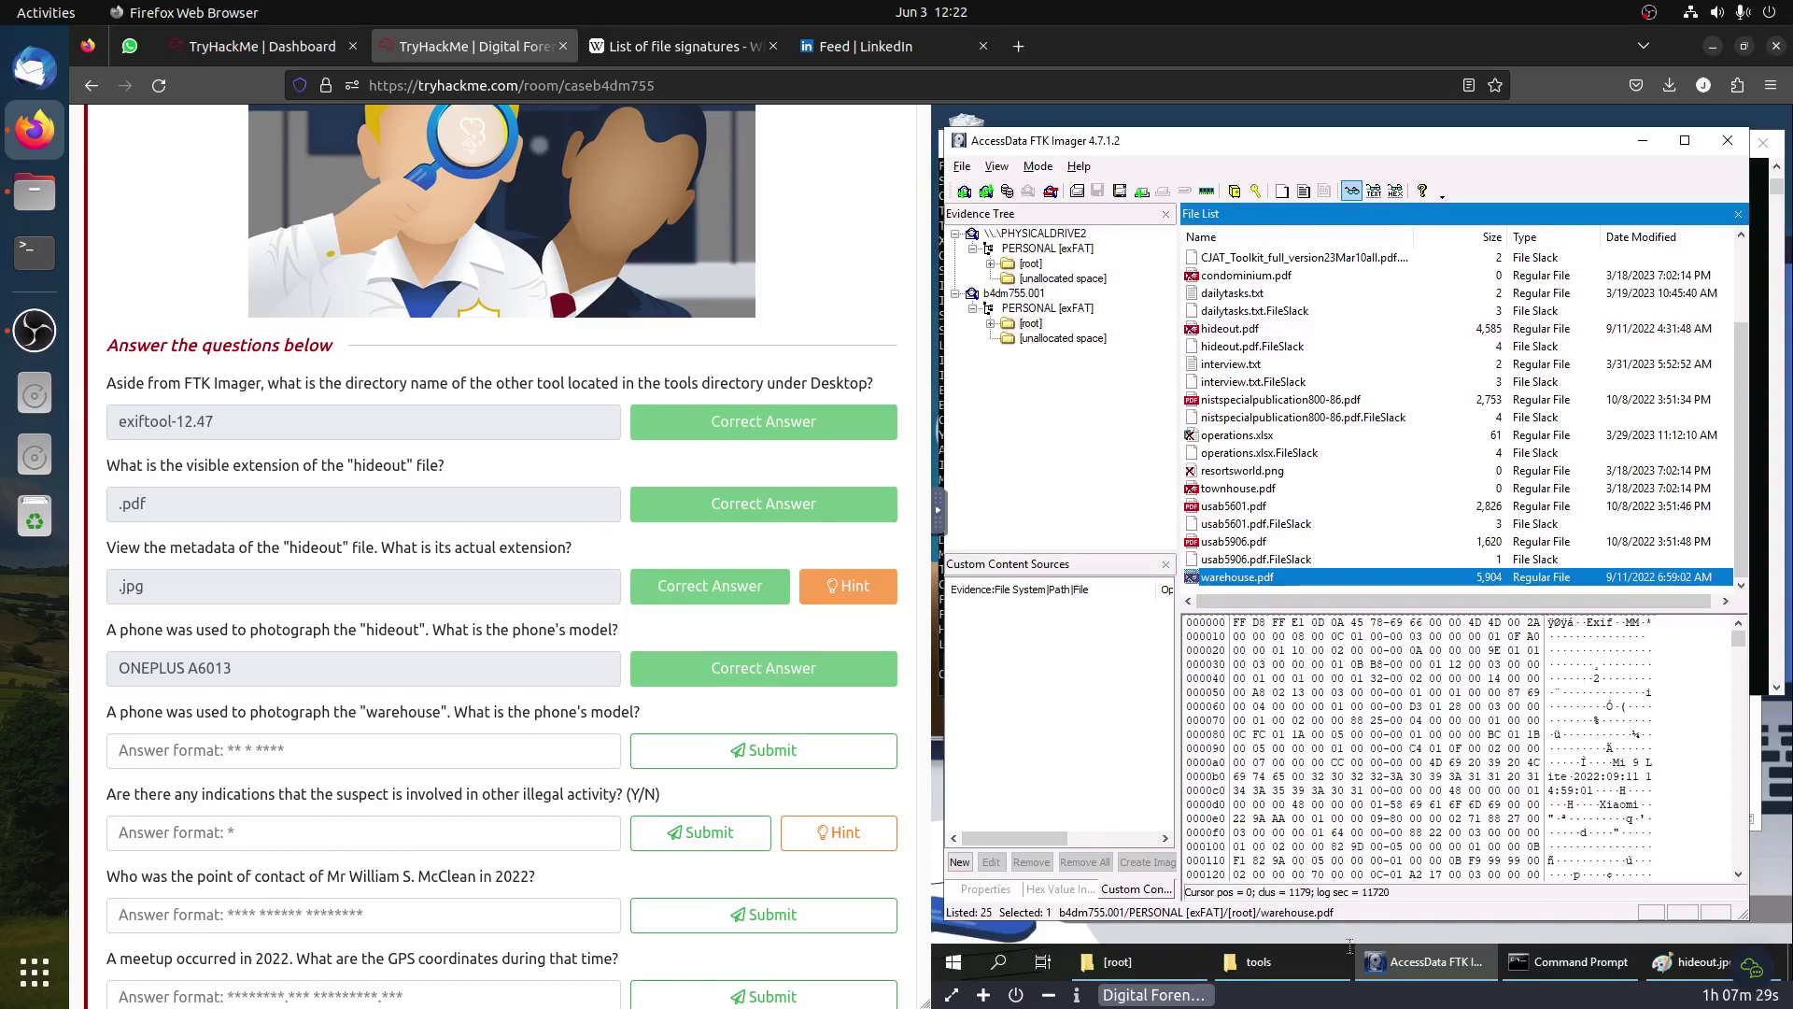
pyautogui.click(1571, 961)
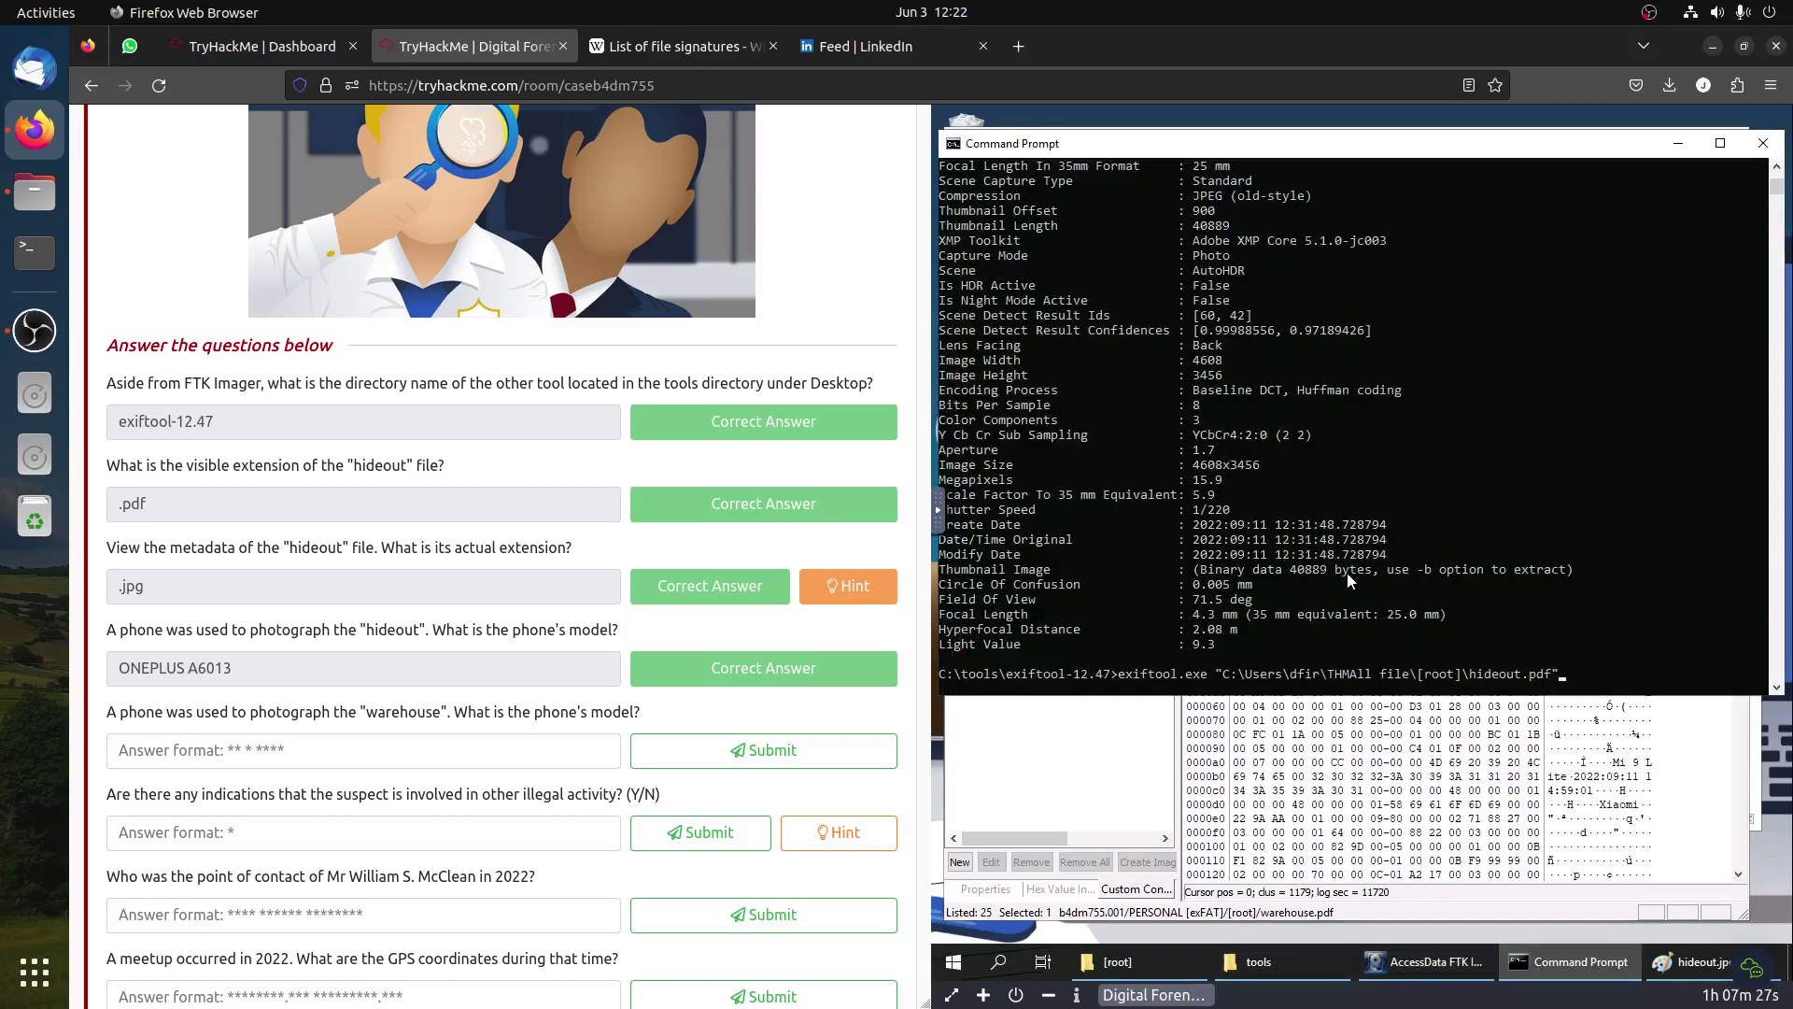
pyautogui.press('BackSpace')
pyautogui.press('BackSpace')
pyautogui.press('BackSpace')
pyautogui.press('BackSpace')
pyautogui.press('BackSpace')
pyautogui.press('BackSpace')
pyautogui.press('BackSpace')
pyautogui.press('BackSpace')
pyautogui.press('BackSpace')
pyautogui.press('BackSpace')
pyautogui.press('BackSpace')
pyautogui.press('BackSpace')
pyautogui.write('wa')
pyautogui.press('Tab')
pyautogui.press('Return')
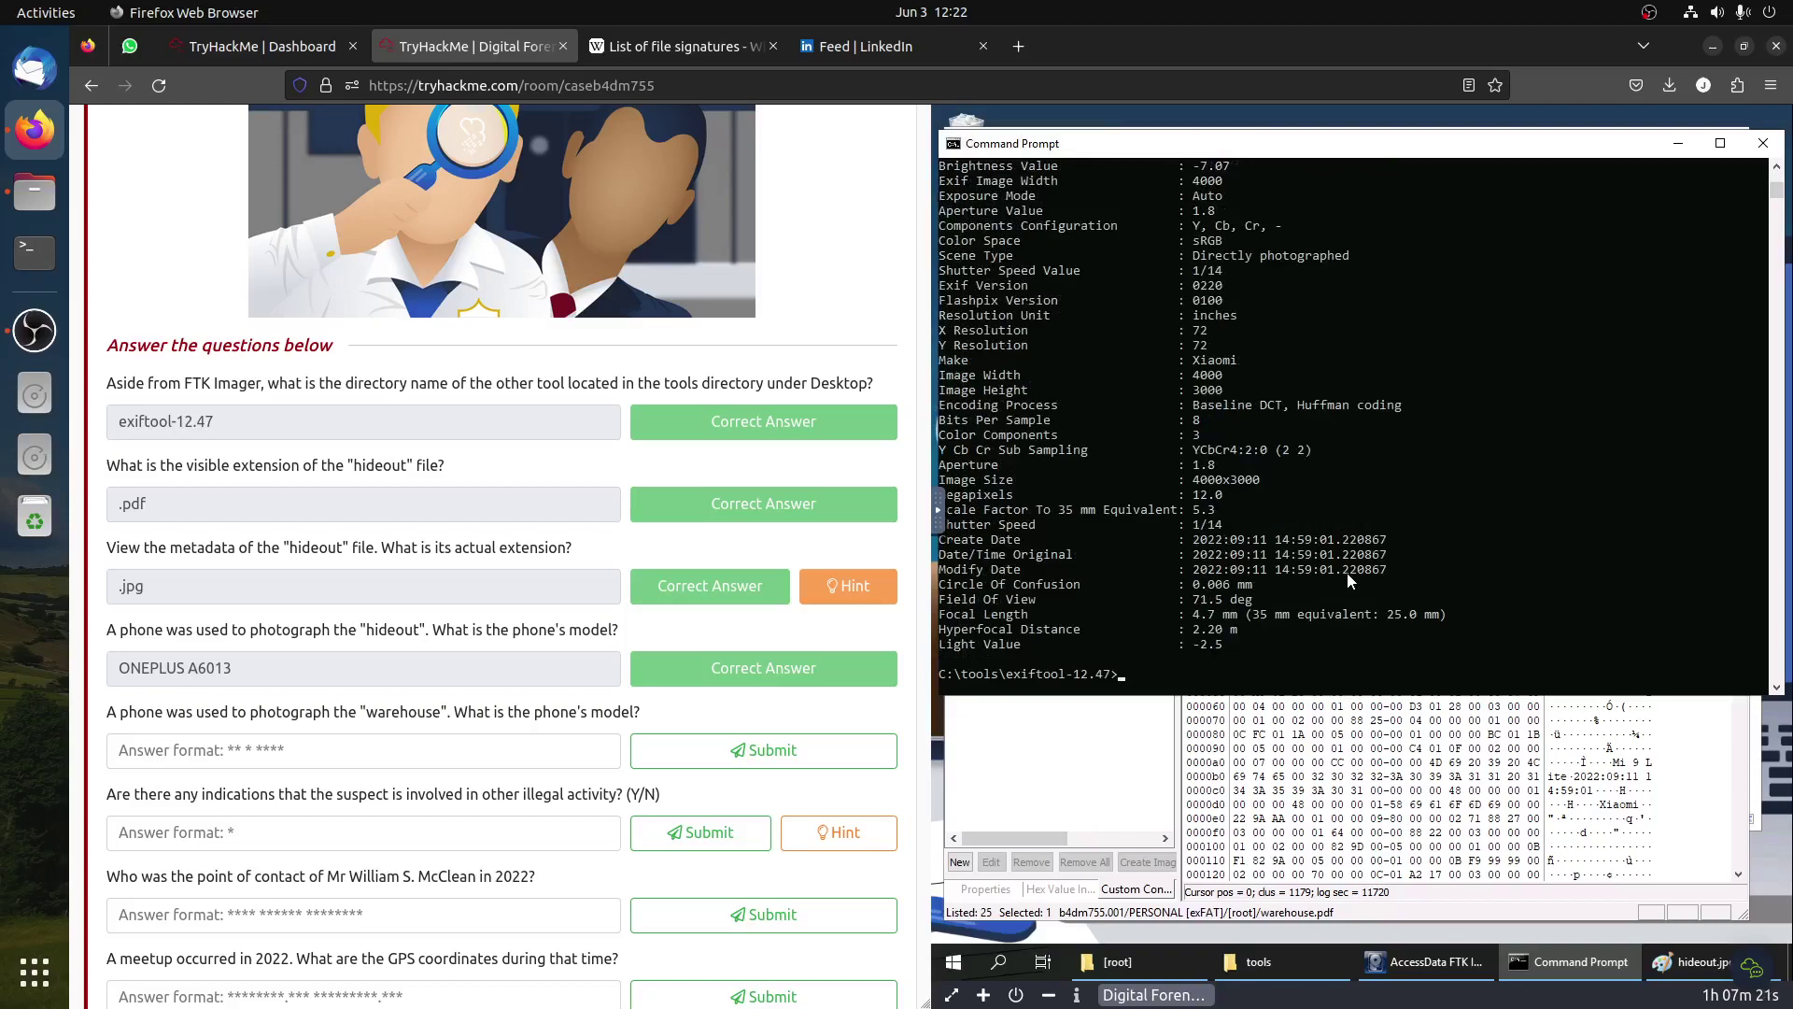
# Step: Confirm warehouse's jpg extension and submit Mi 9 Lite as its phone model
pyautogui.scroll(6, 1336, 553)
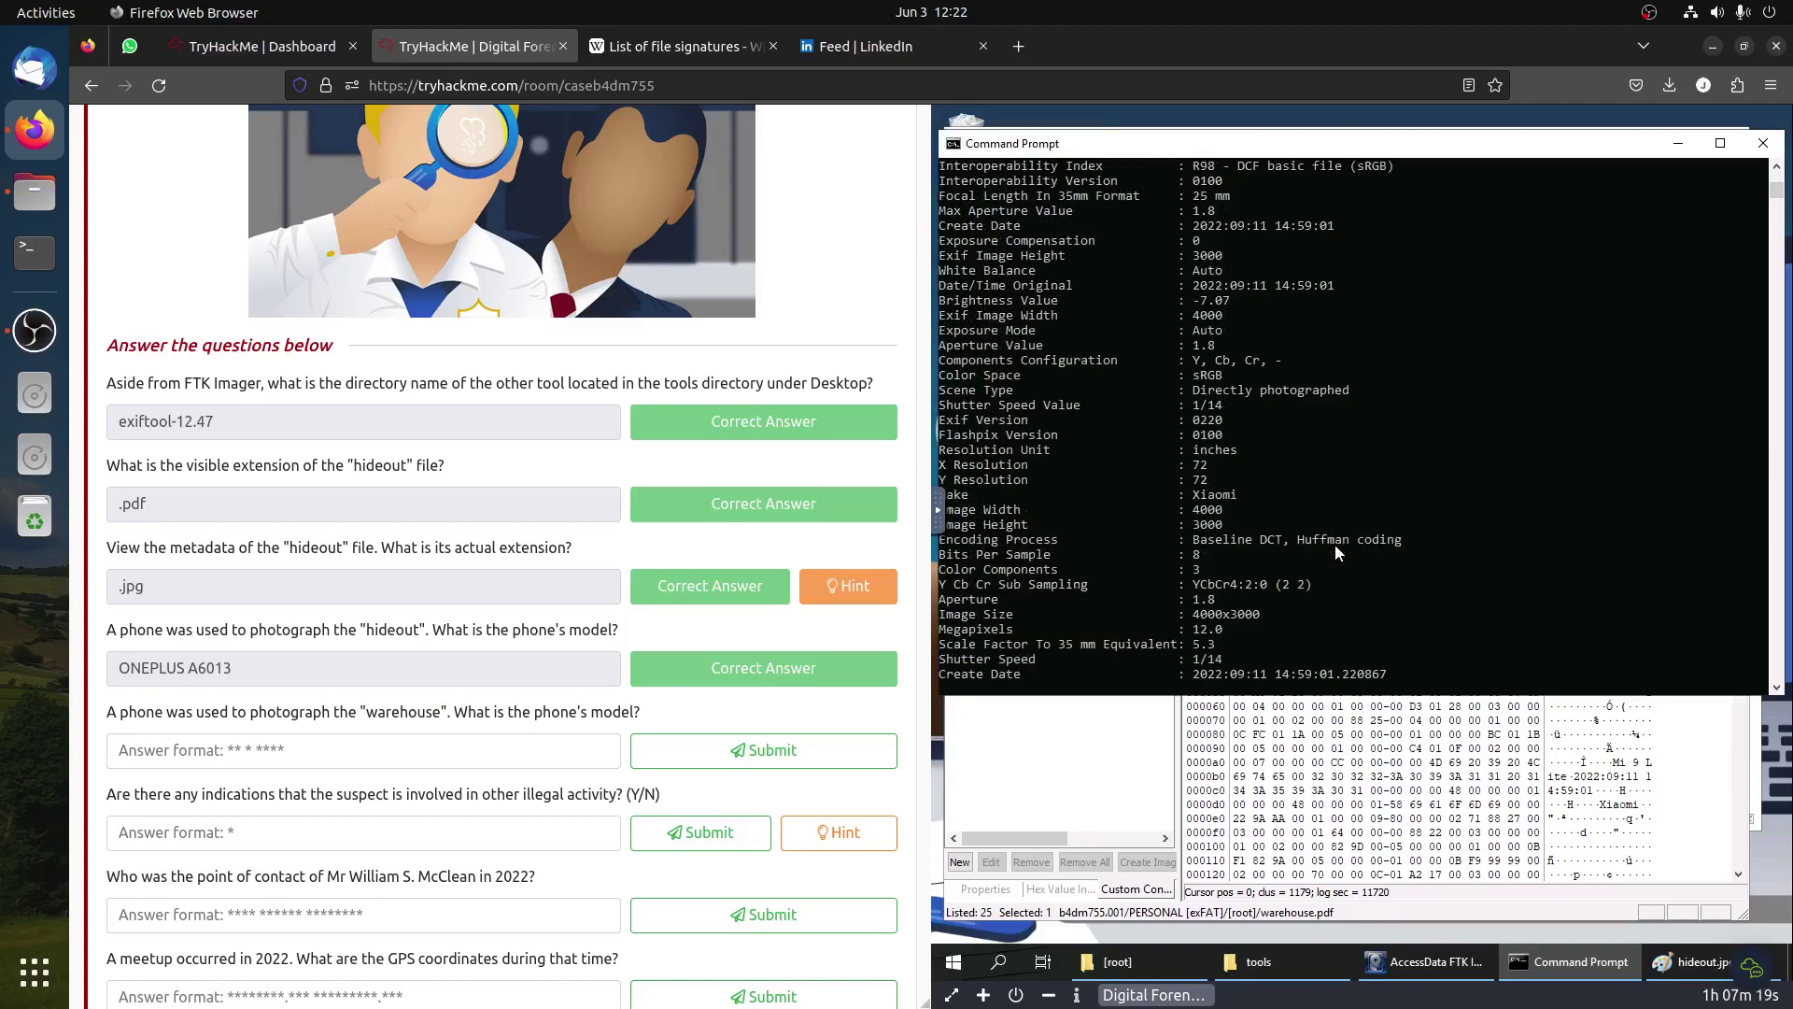
pyautogui.scroll(3, 1343, 552)
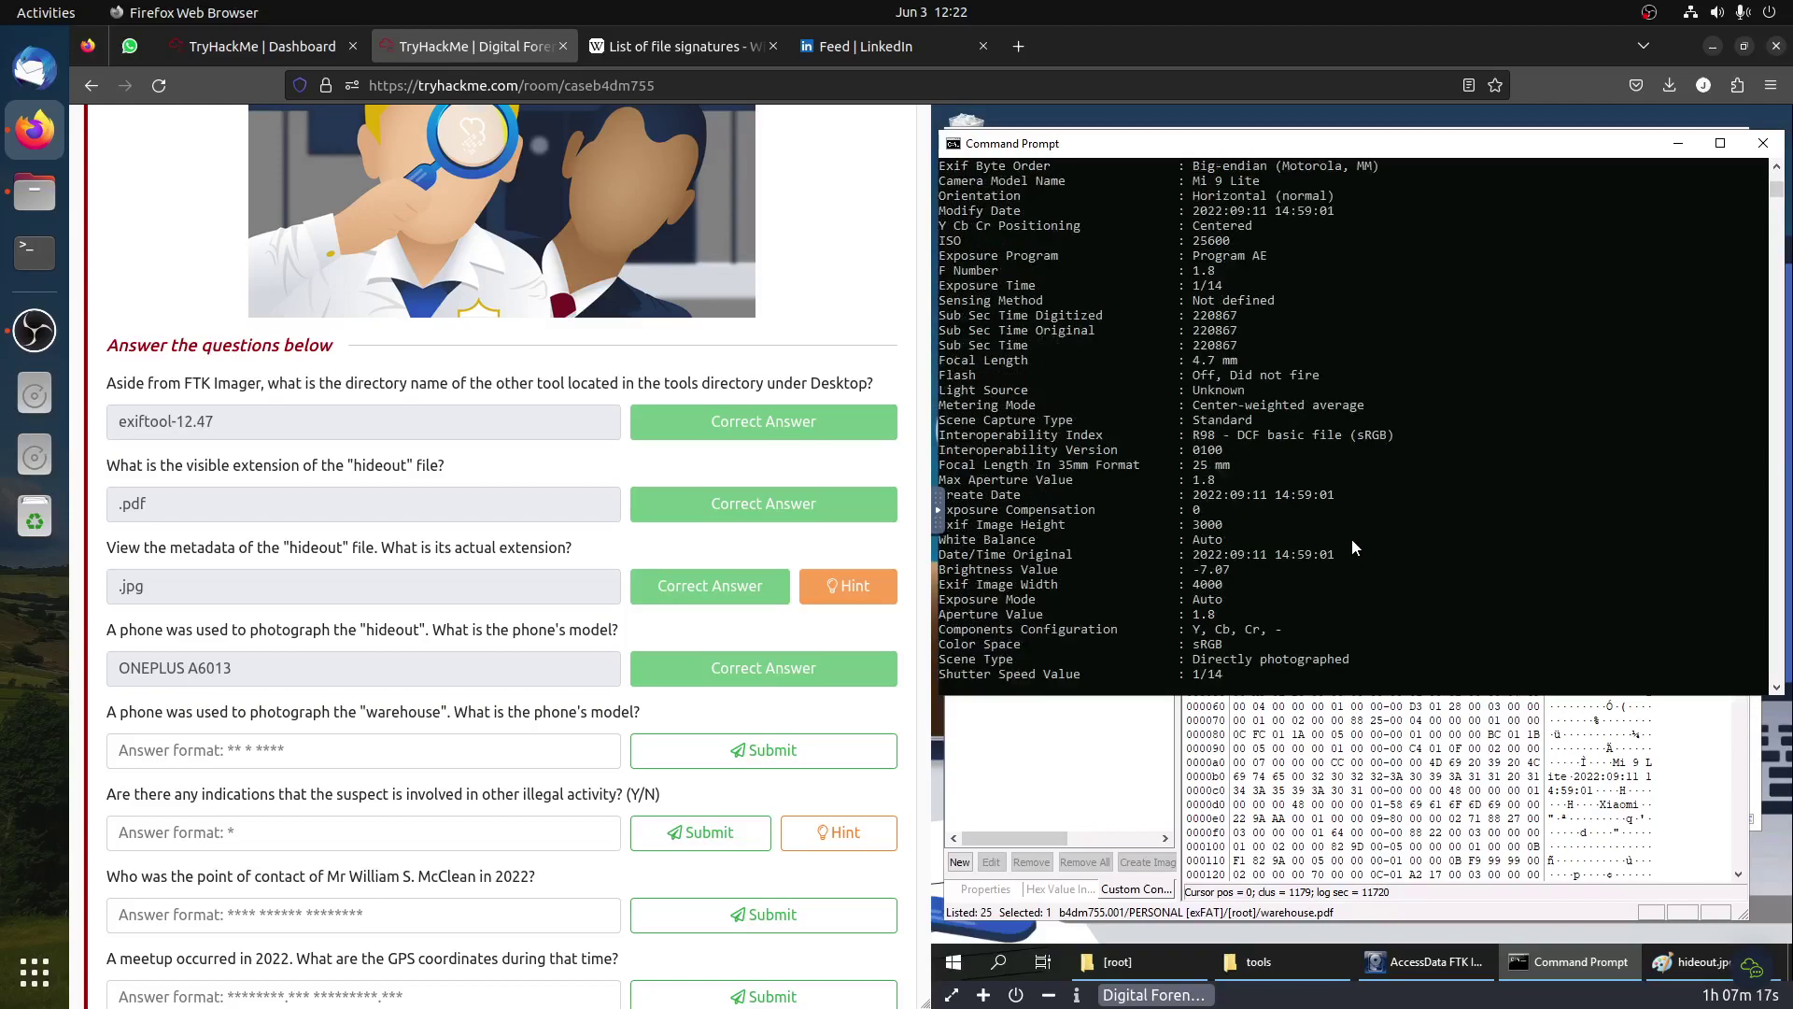
pyautogui.scroll(3, 1360, 536)
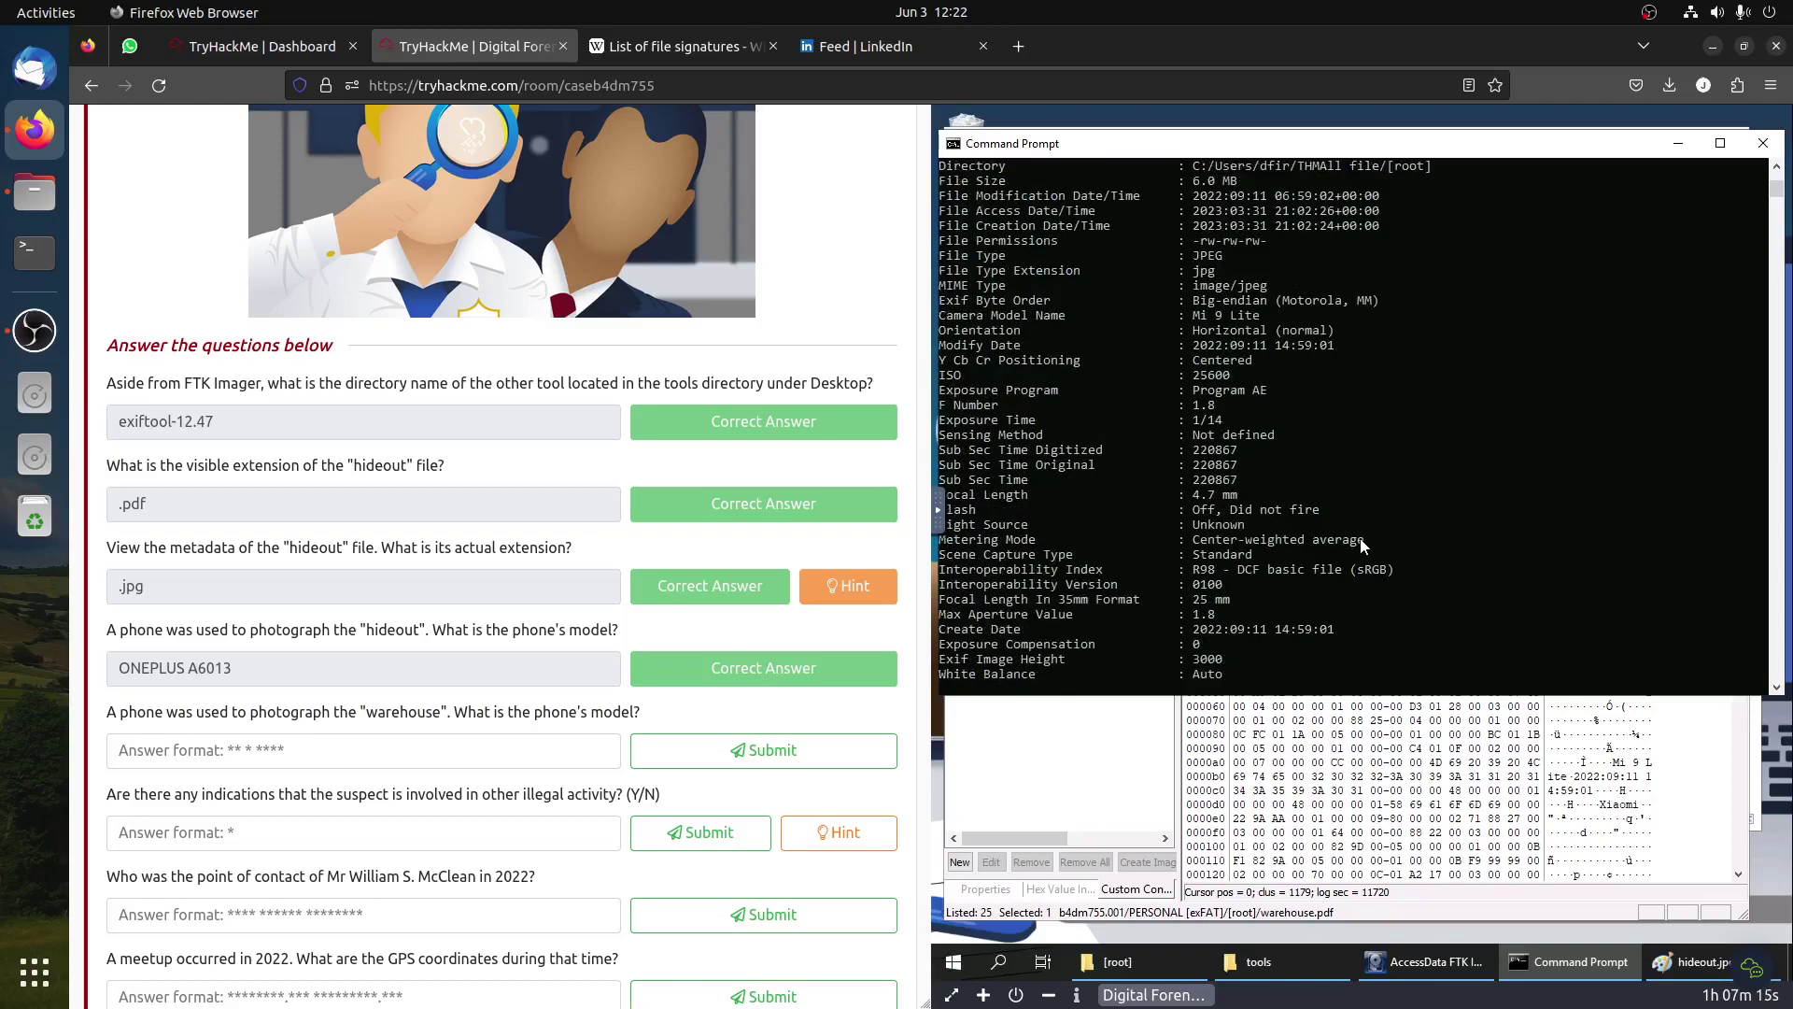
pyautogui.scroll(3, 1360, 538)
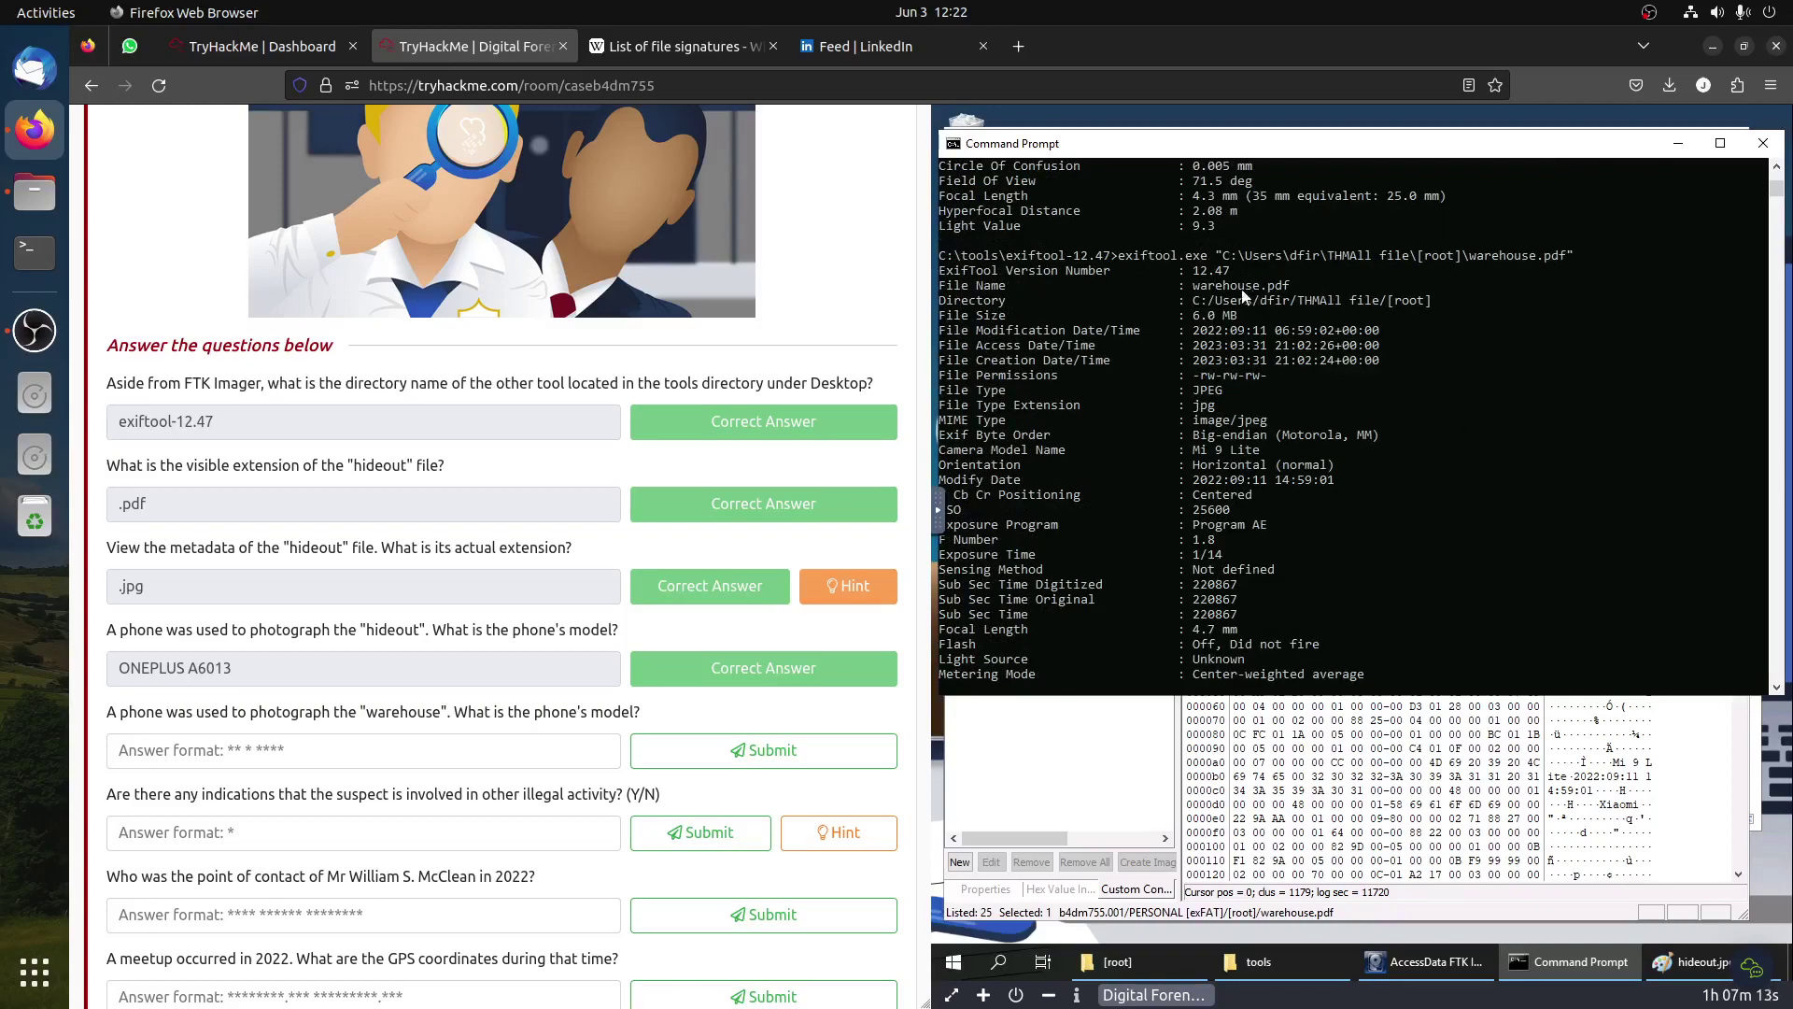
pyautogui.moveTo(1220, 406); pyautogui.dragTo(1195, 408)
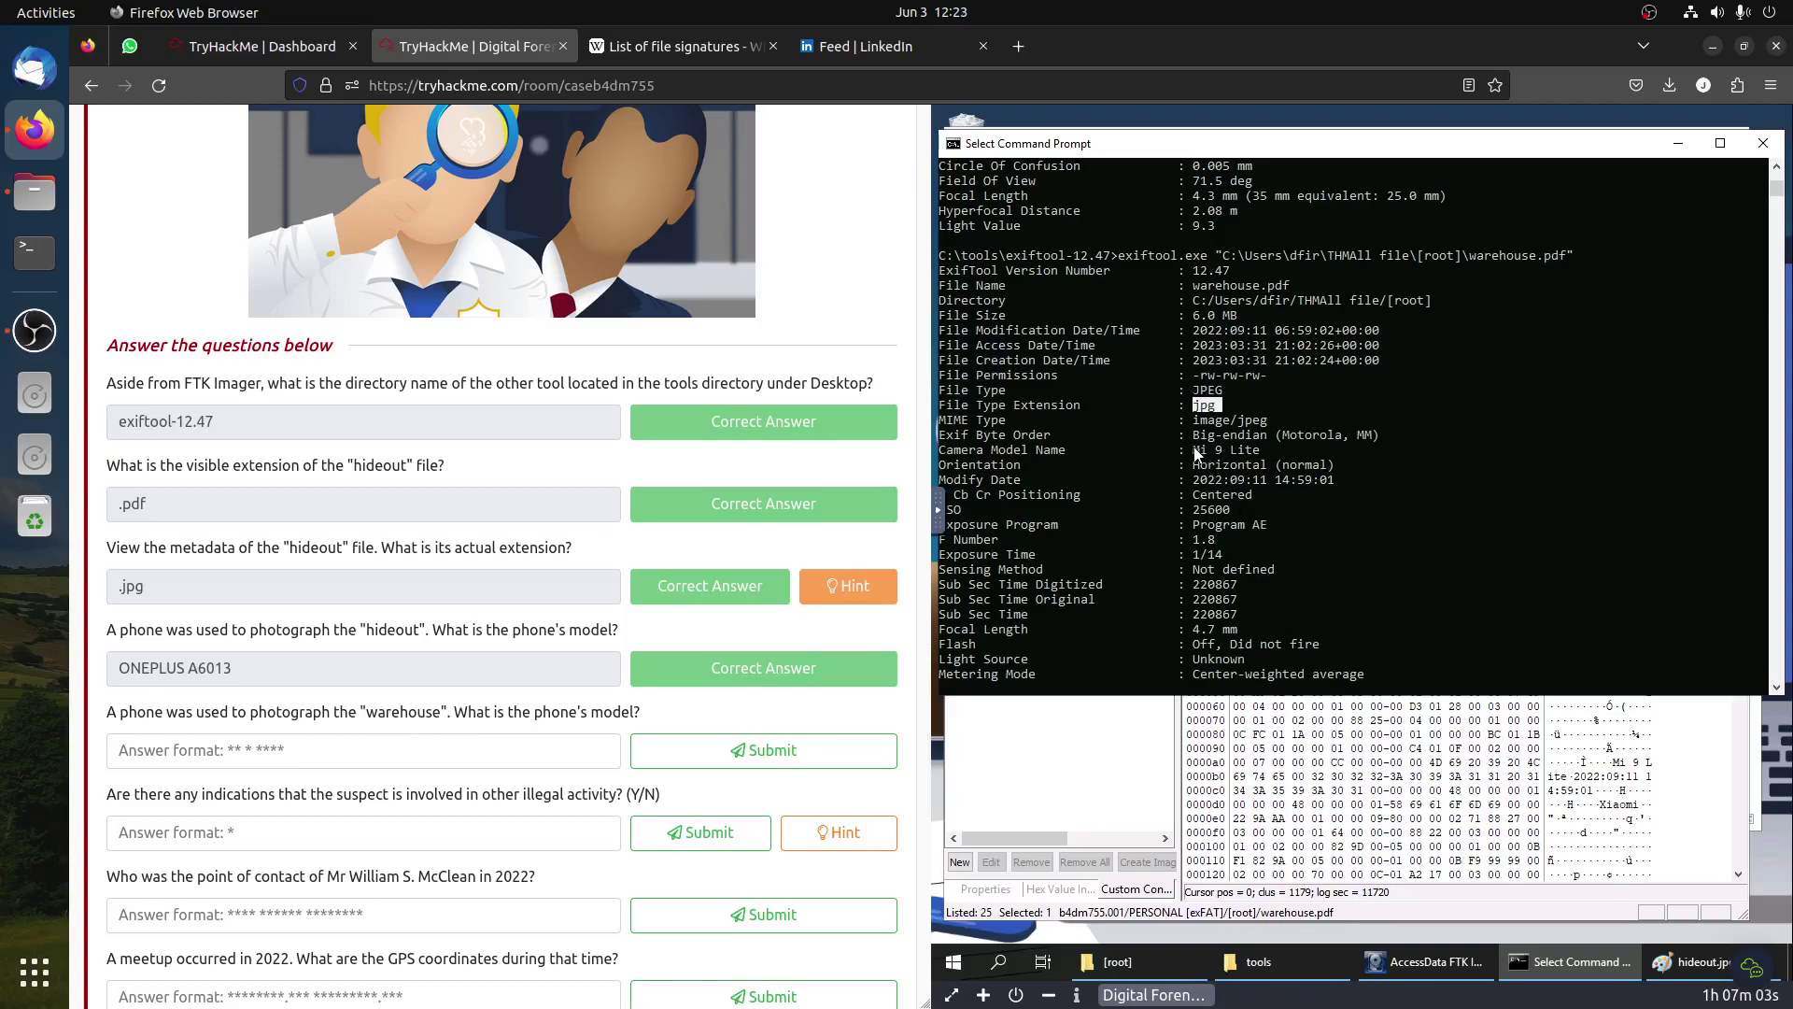
pyautogui.moveTo(1194, 452); pyautogui.dragTo(1258, 457)
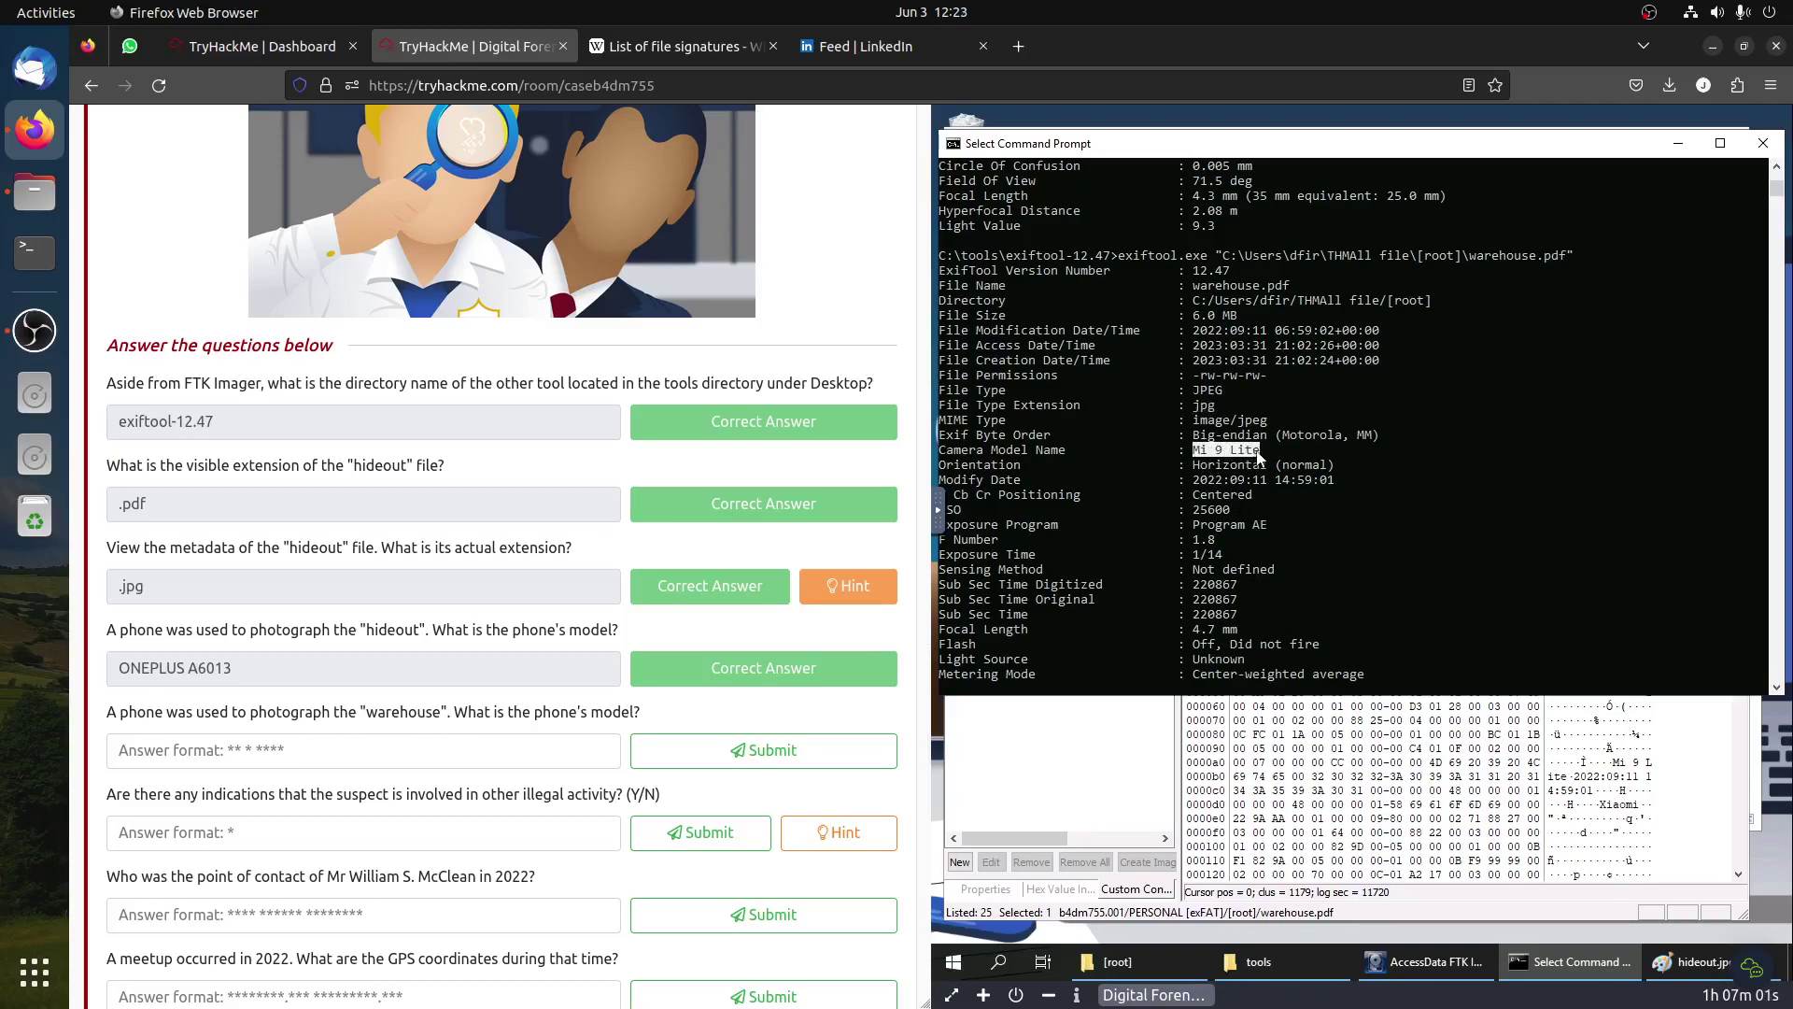
pyautogui.rightClick(1223, 456)
pyautogui.click(451, 749)
pyautogui.write('Mi 9 Lite')
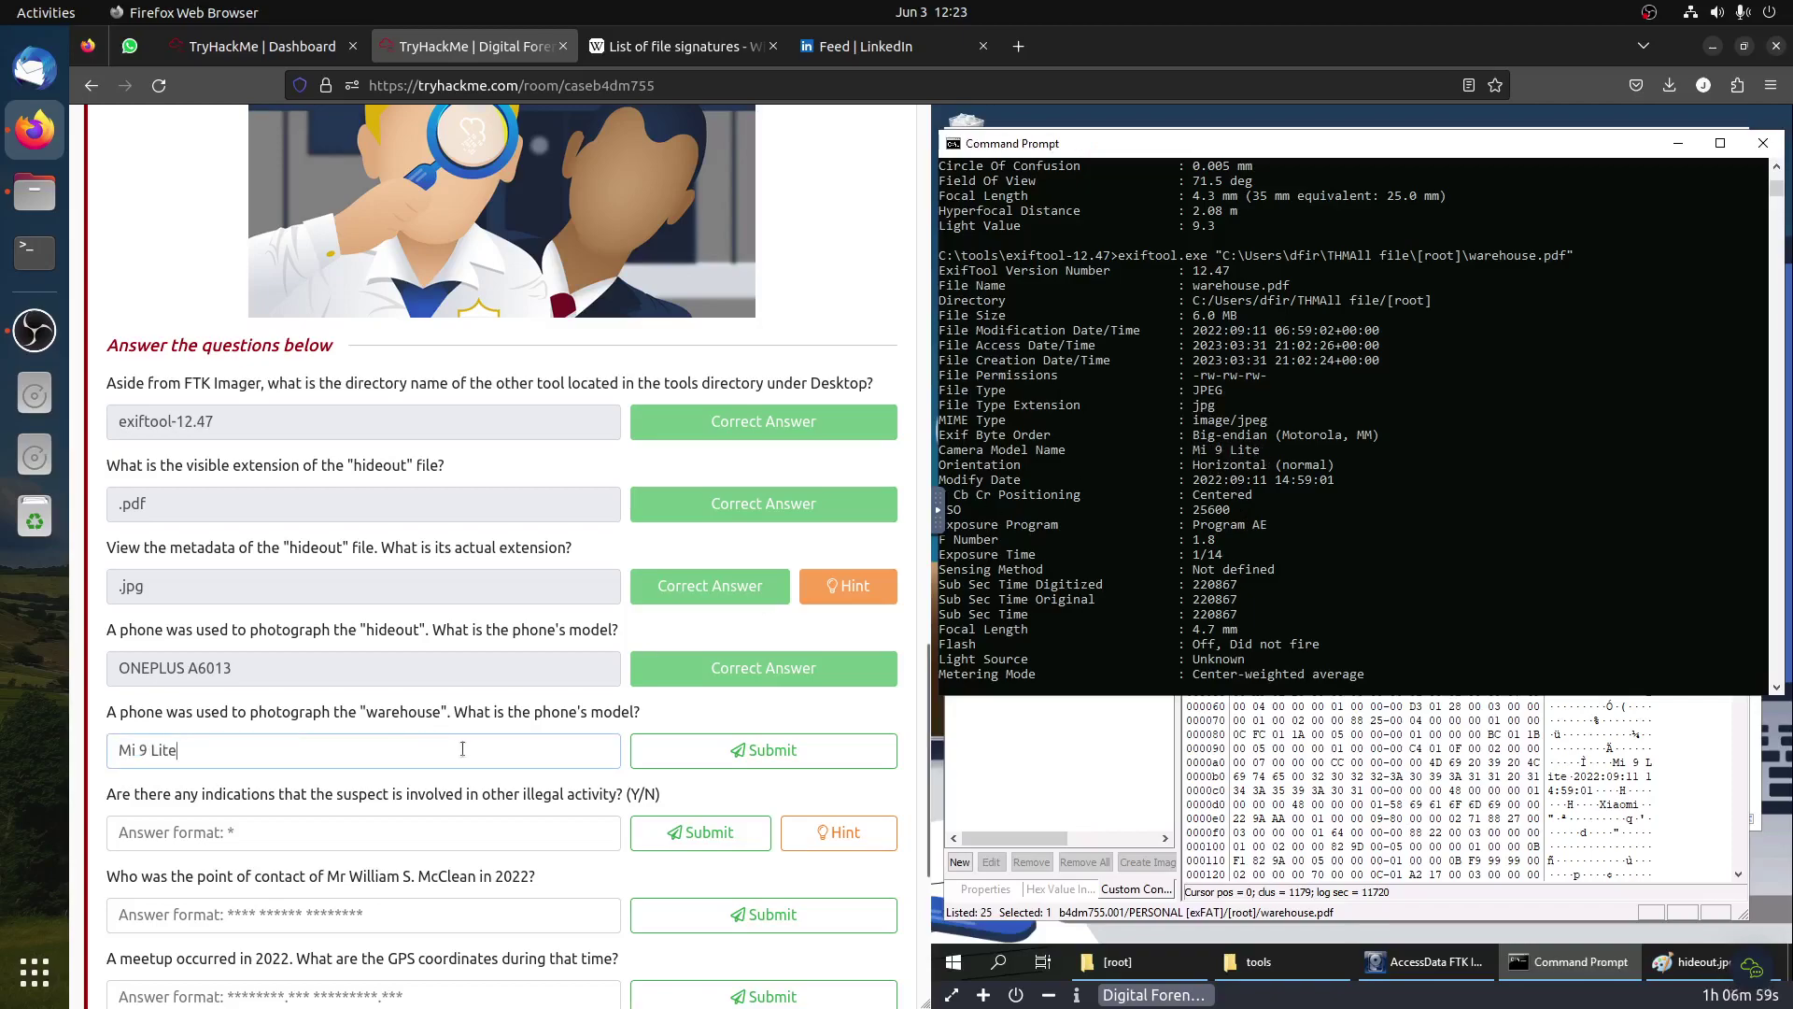
pyautogui.click(768, 750)
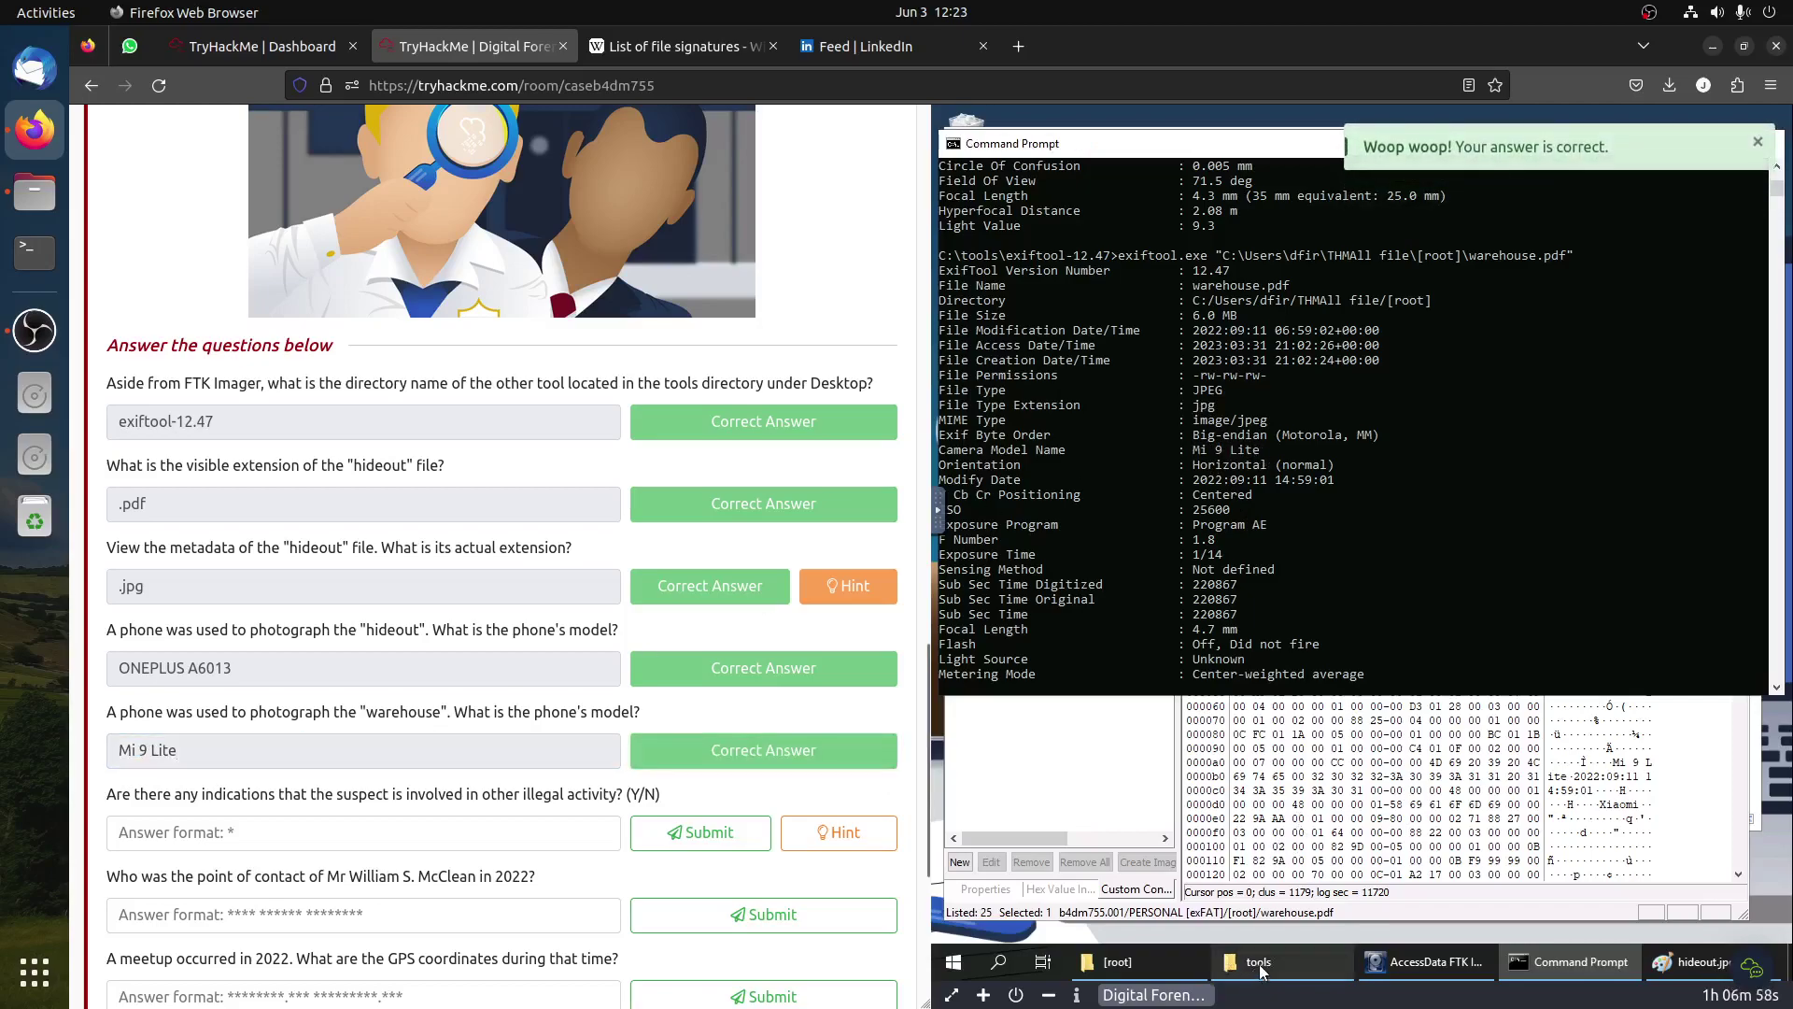
# Step: Rename warehouse.pdf to warehouse.jpg, accepting the extension-change warning
pyautogui.click(1114, 962)
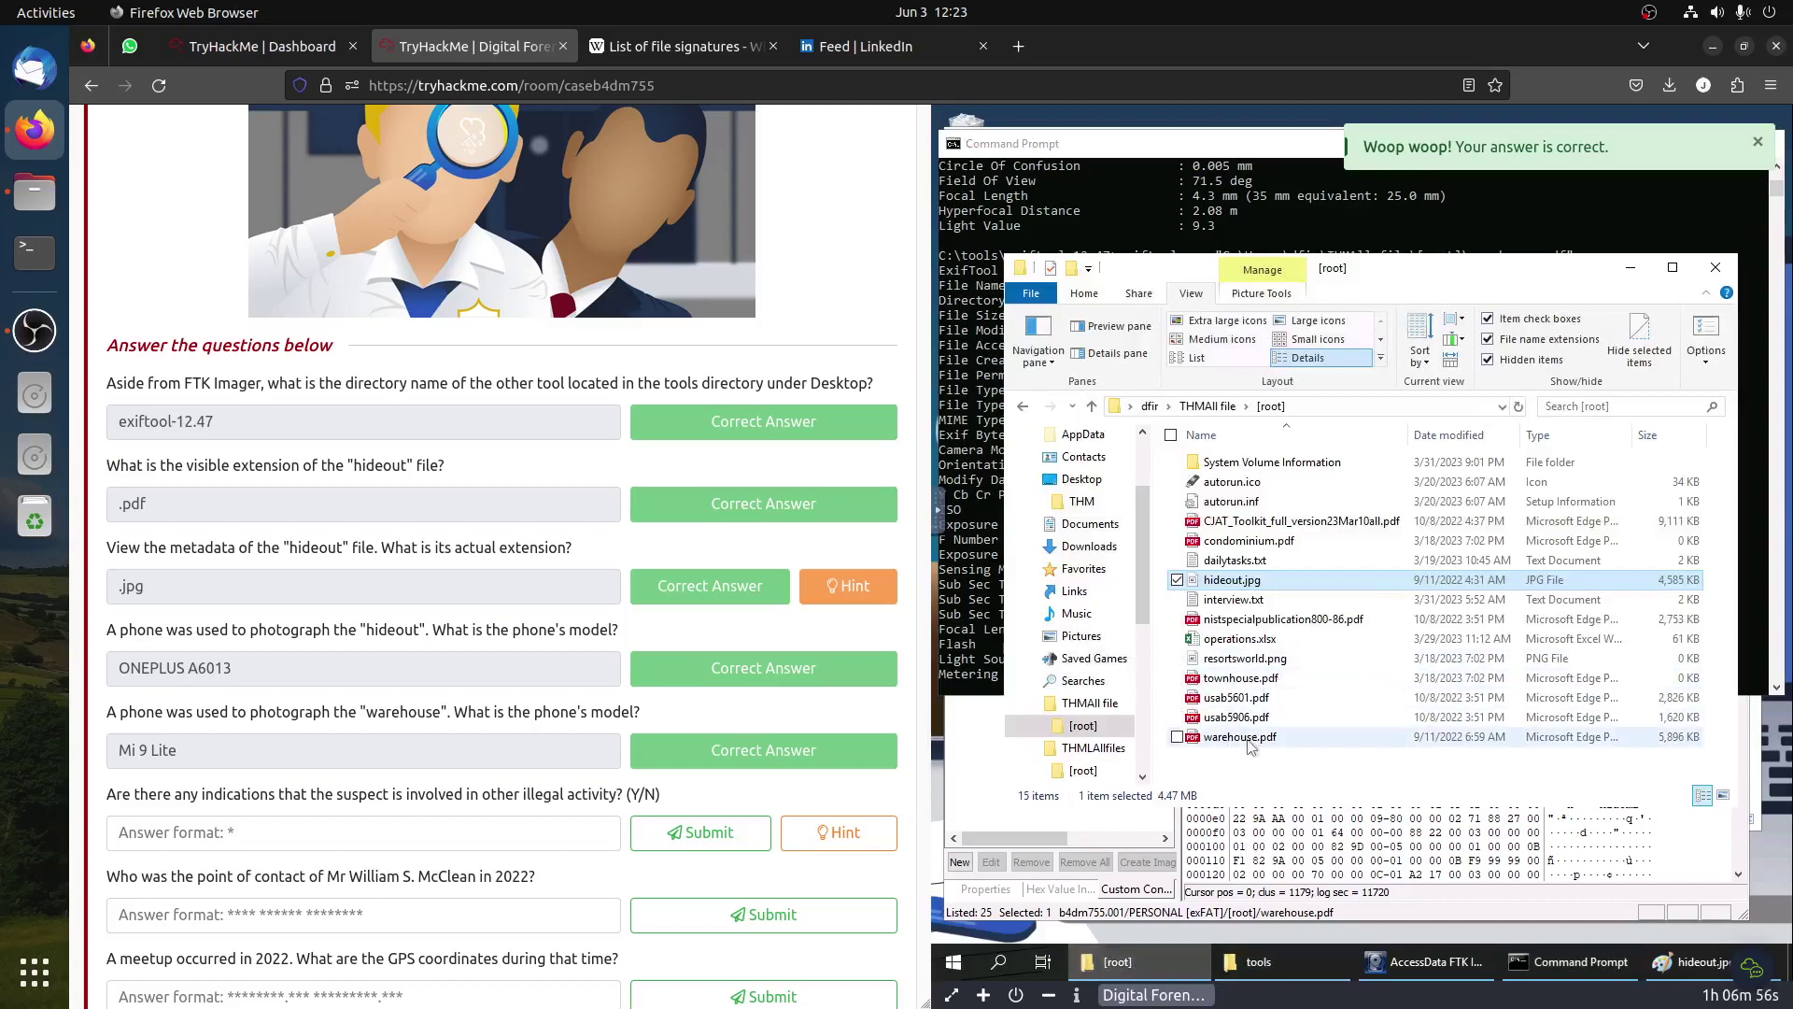
pyautogui.rightClick(1243, 737)
pyautogui.click(1298, 699)
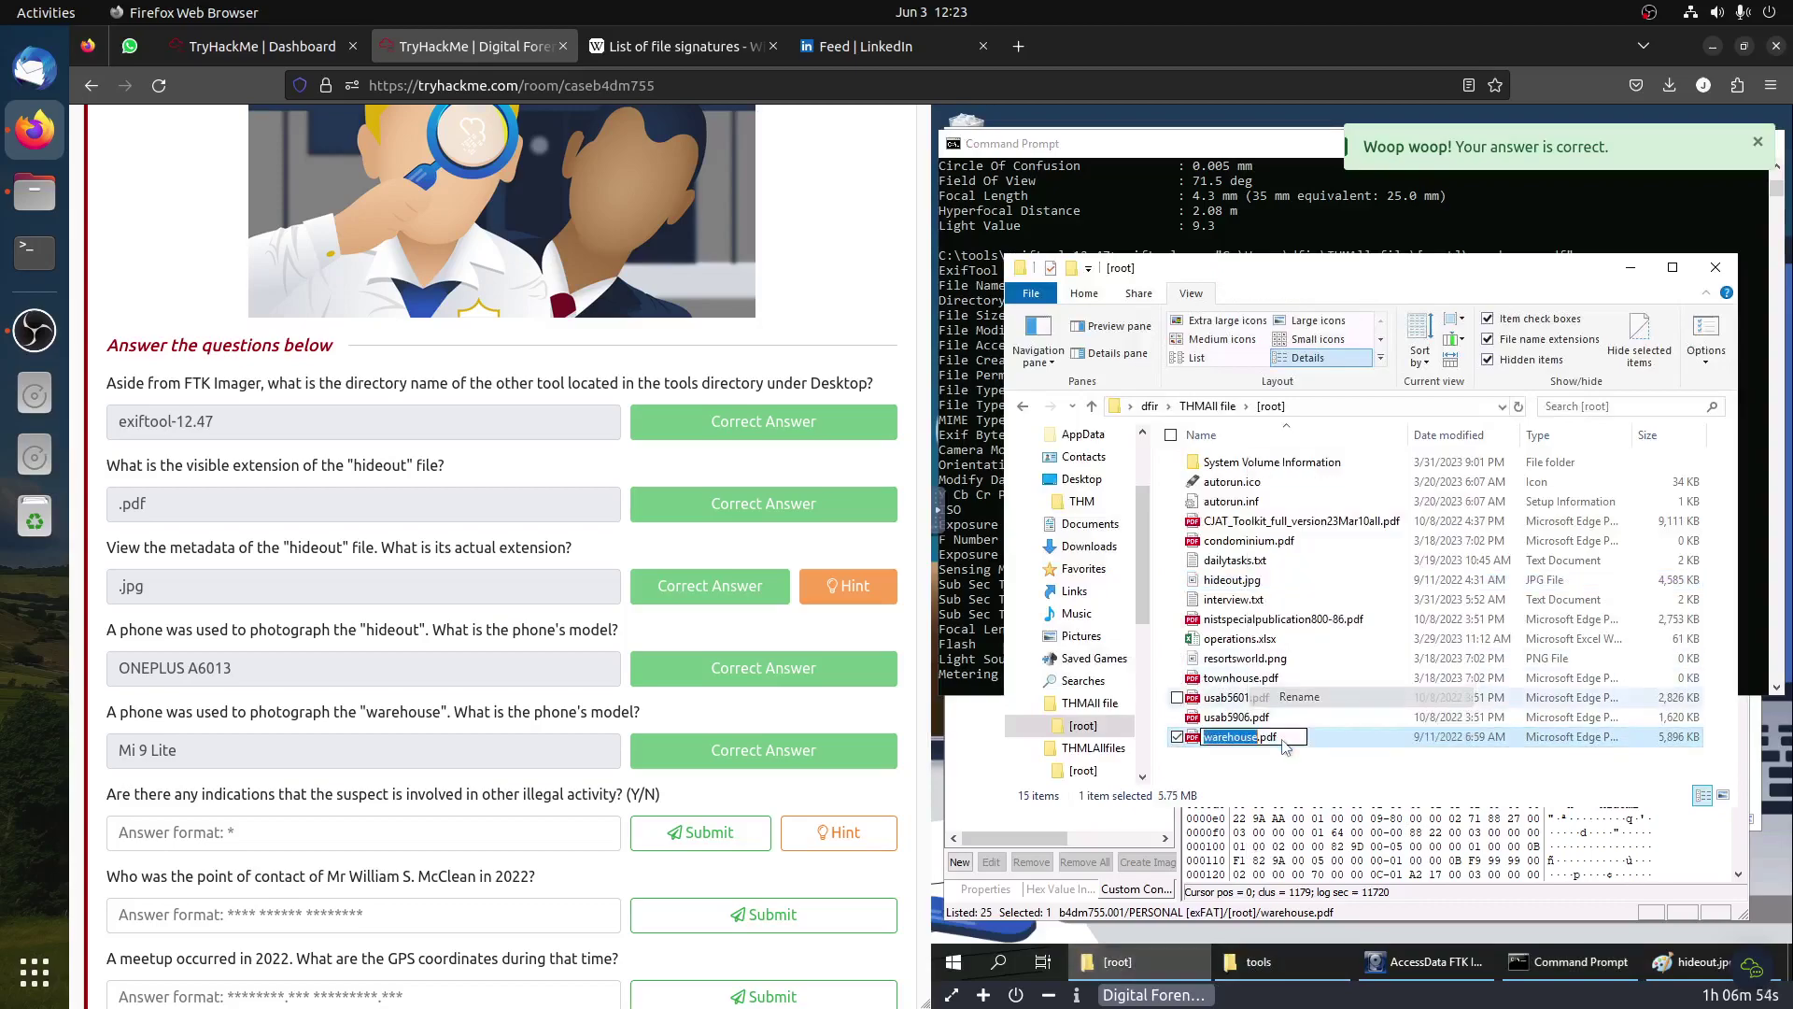
pyautogui.click(1283, 736)
pyautogui.press('BackSpace')
pyautogui.press('BackSpace')
pyautogui.write('jpg')
pyautogui.press('Return')
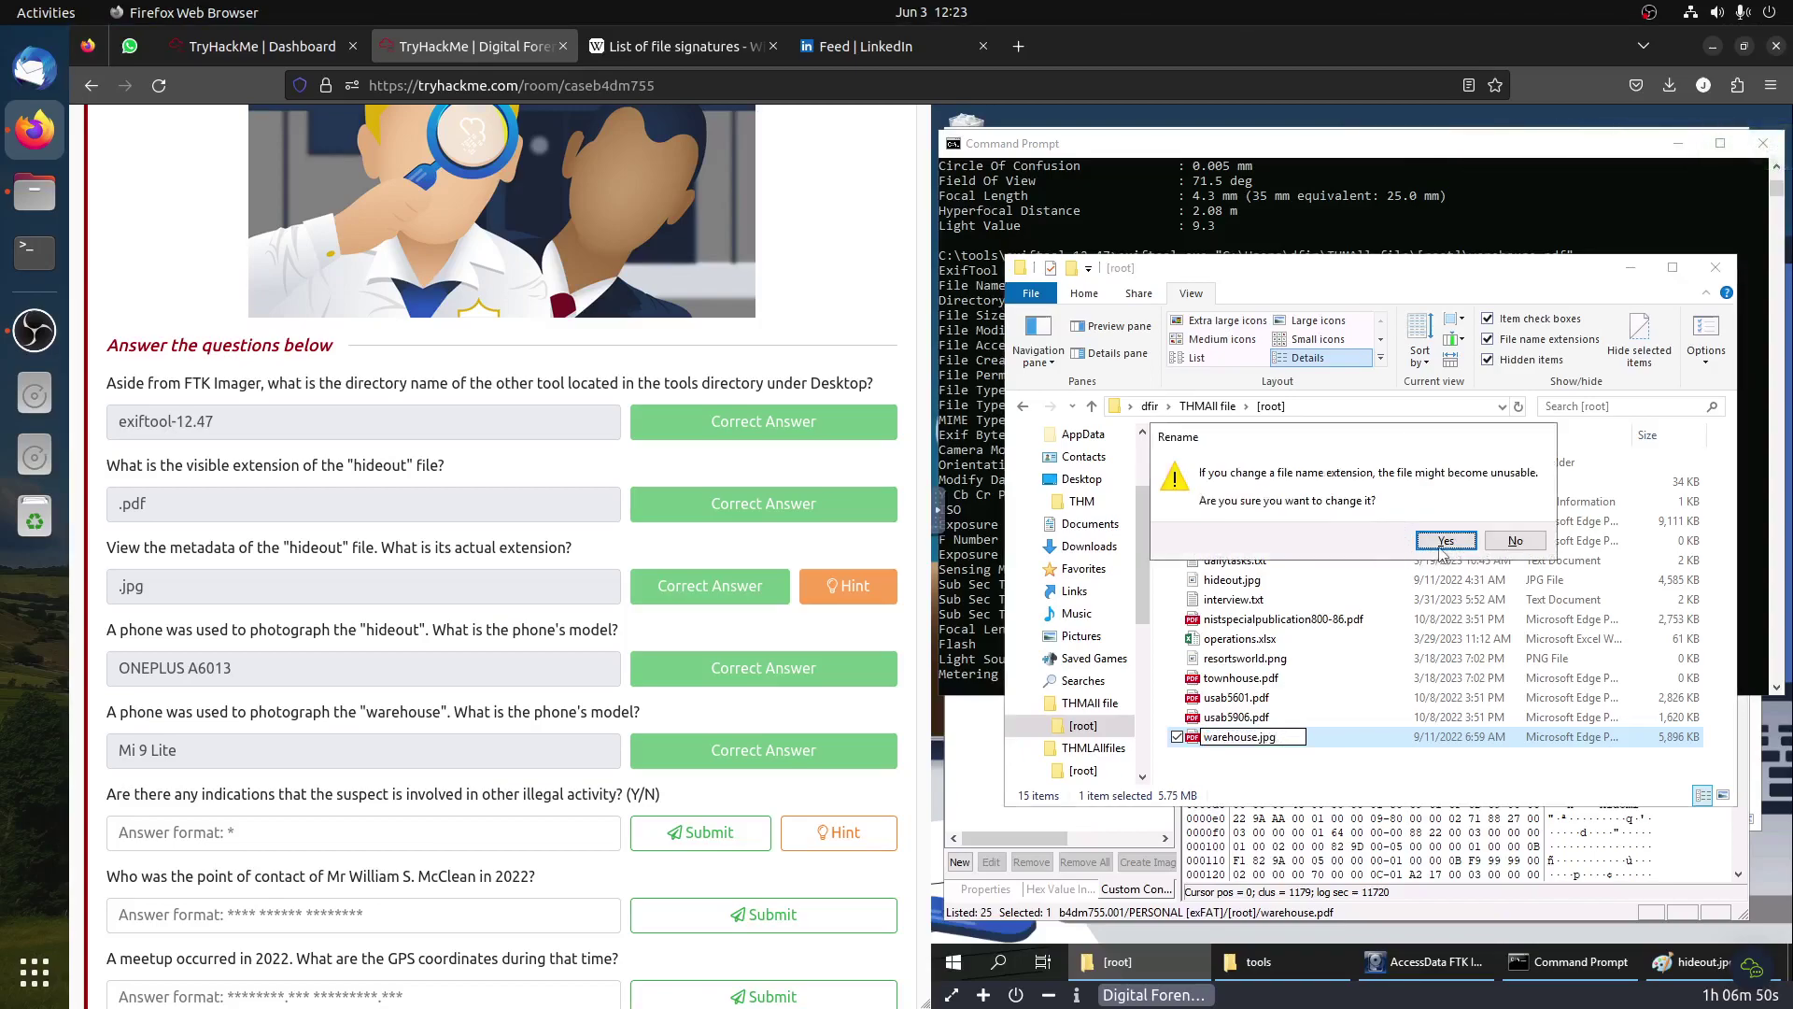
pyautogui.click(1446, 541)
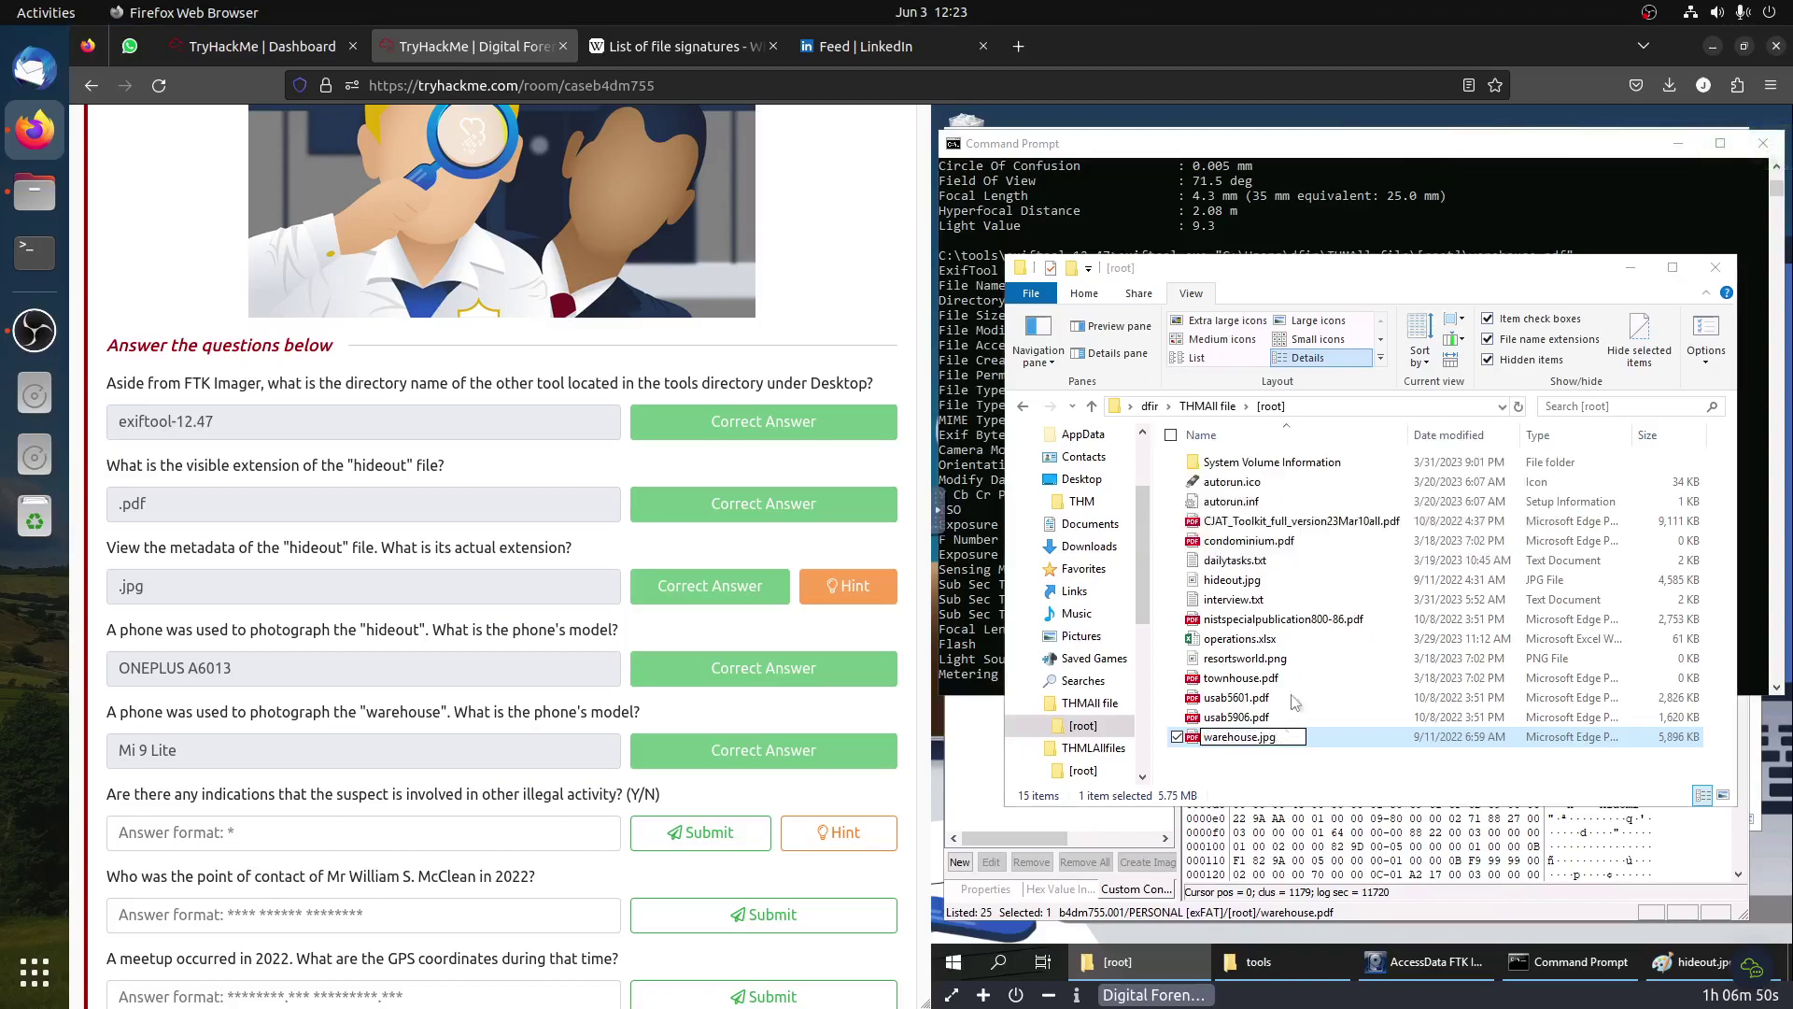
# Step: Open warehouse.jpg in Paint, zoom out to see it whole, then zoom in on details
pyautogui.doubleClick(1242, 738)
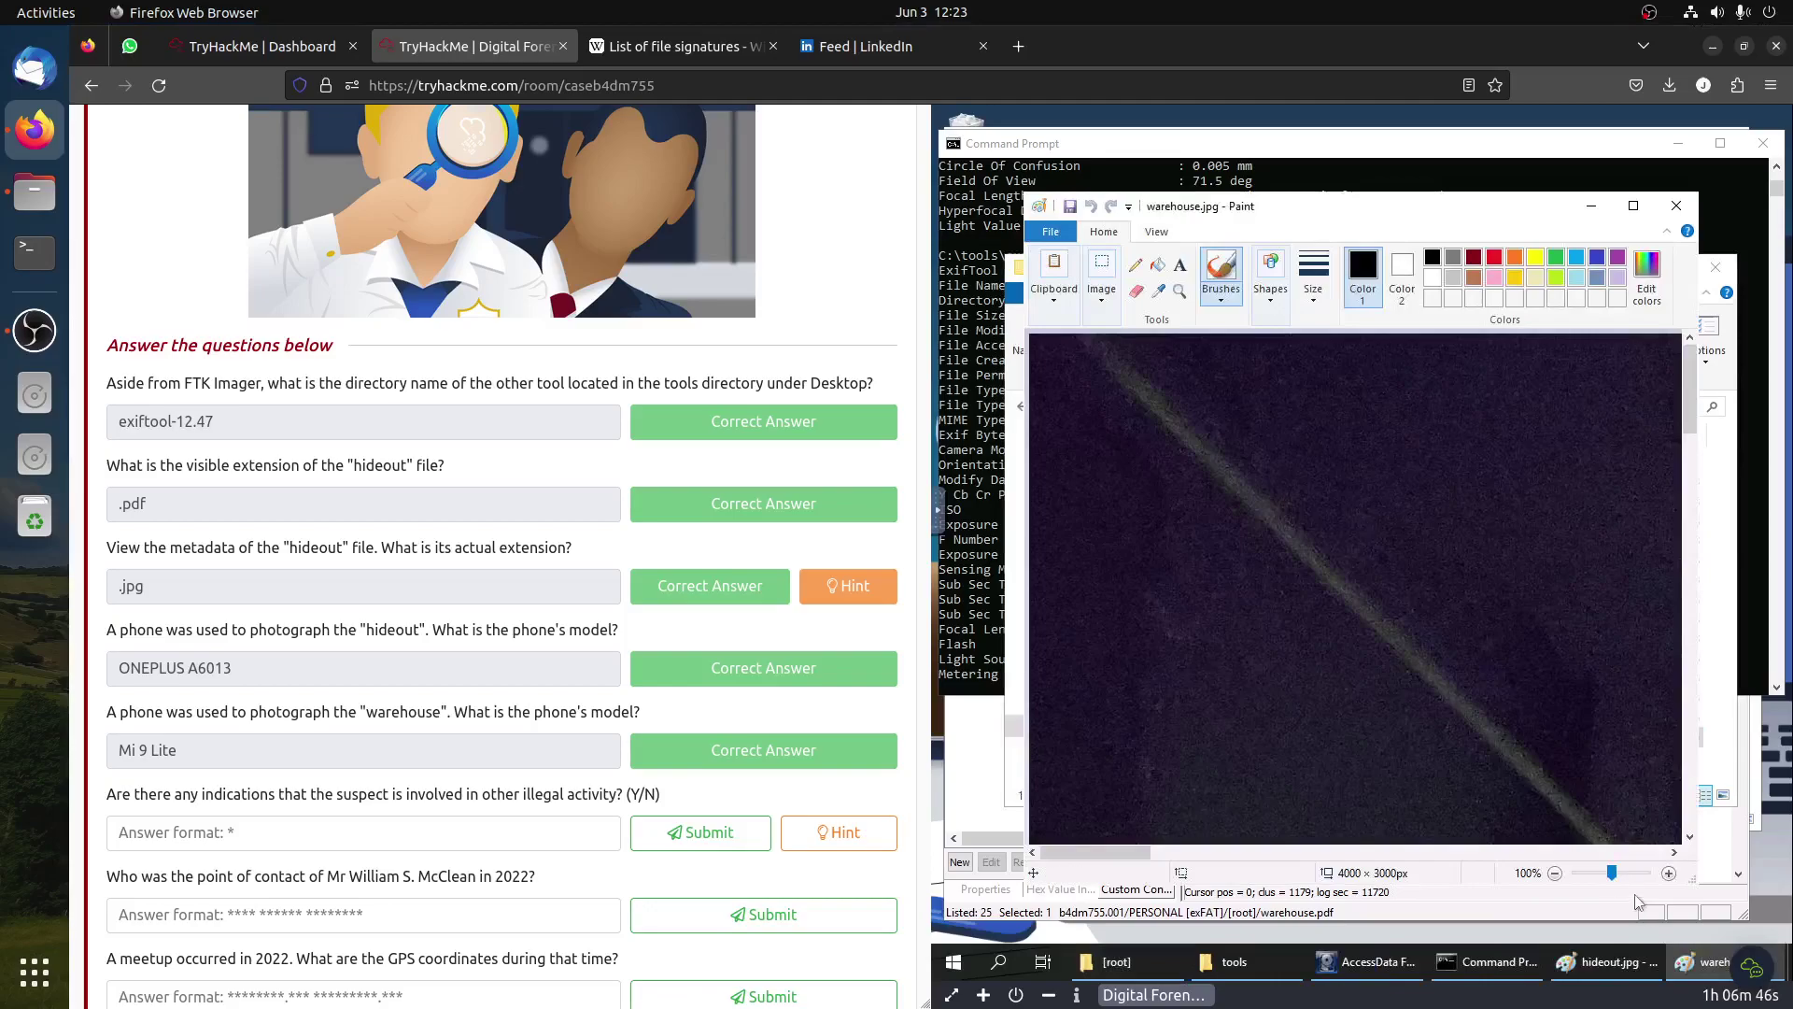
pyautogui.click(1555, 874)
pyautogui.click(1555, 874)
pyautogui.click(1555, 874)
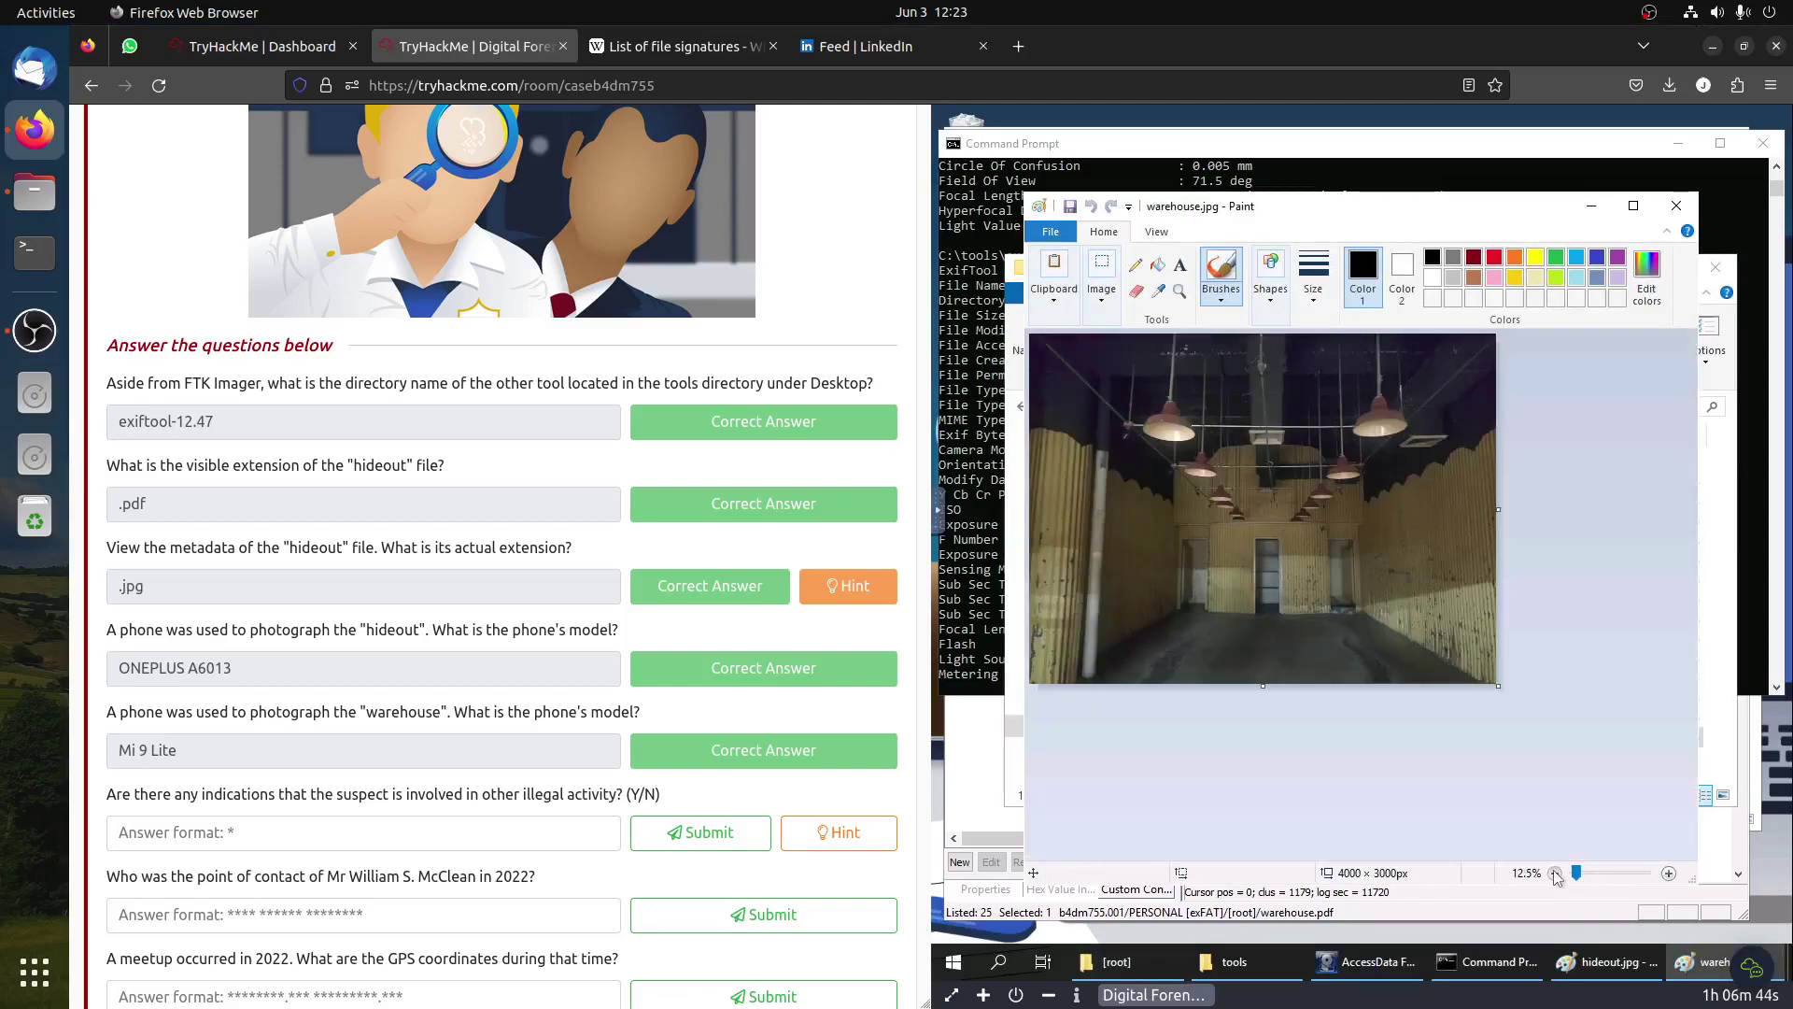
pyautogui.click(1669, 873)
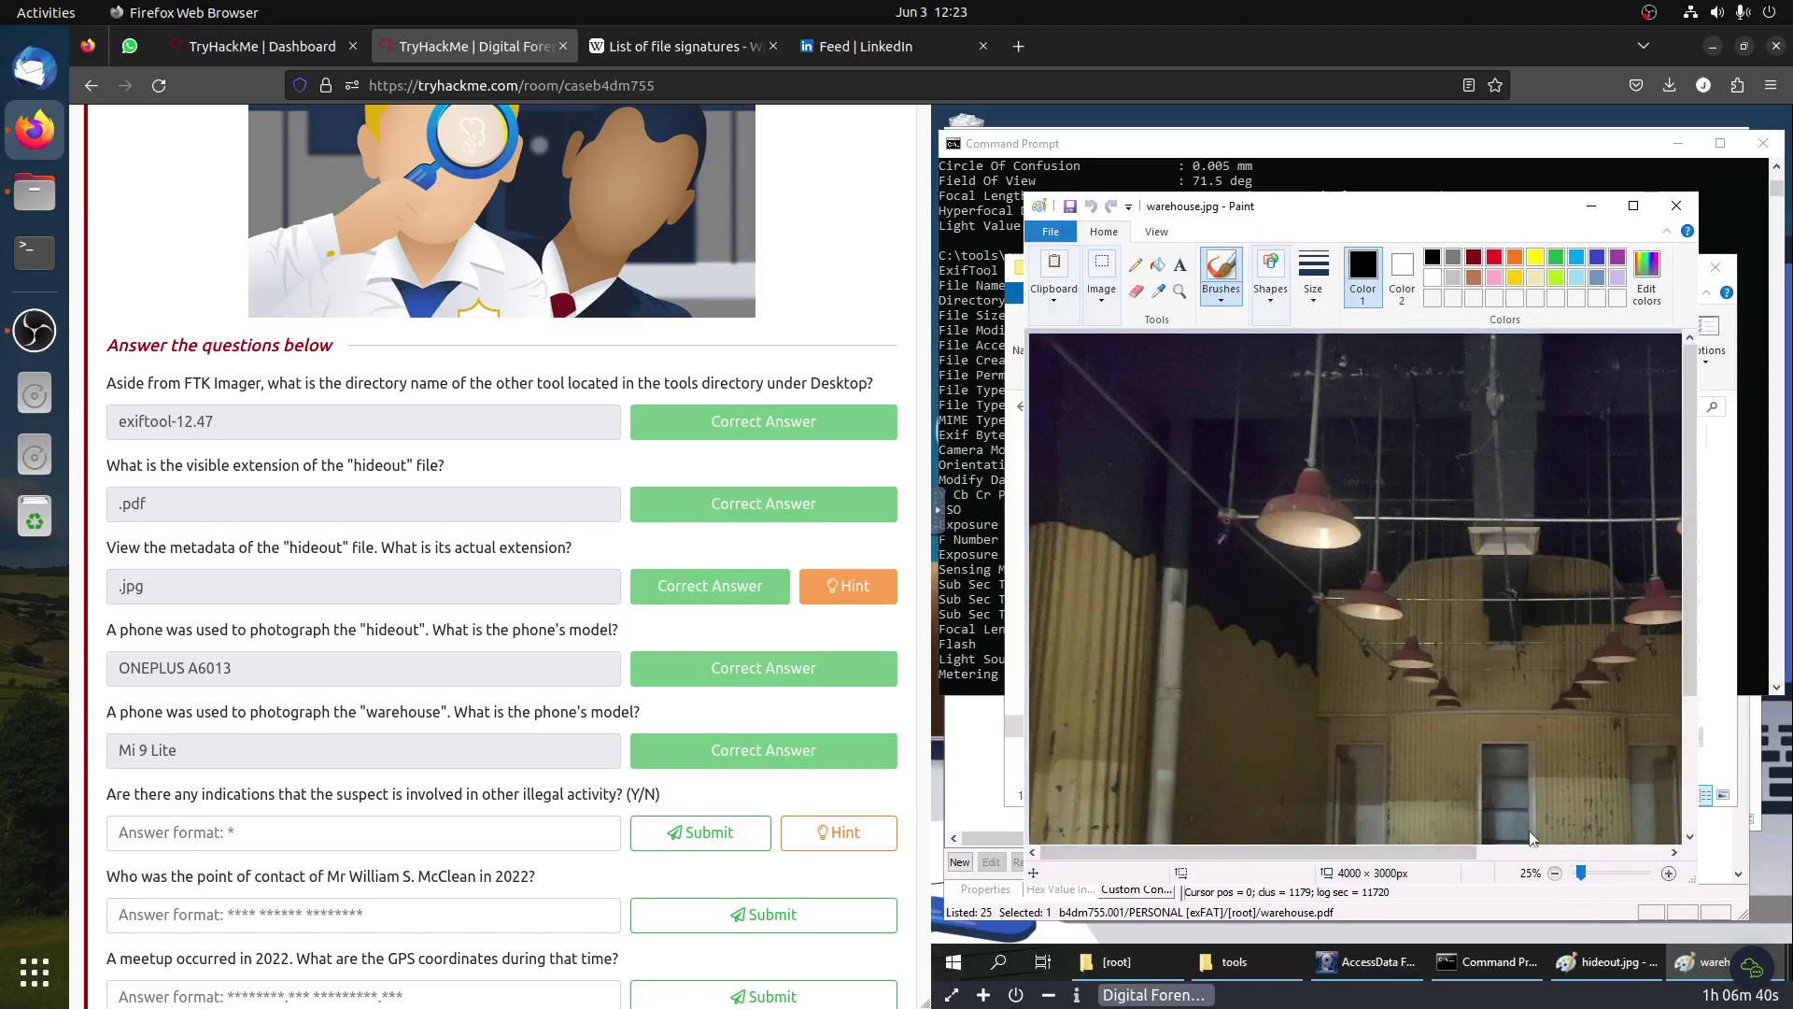
pyautogui.scroll(-1, 1365, 661)
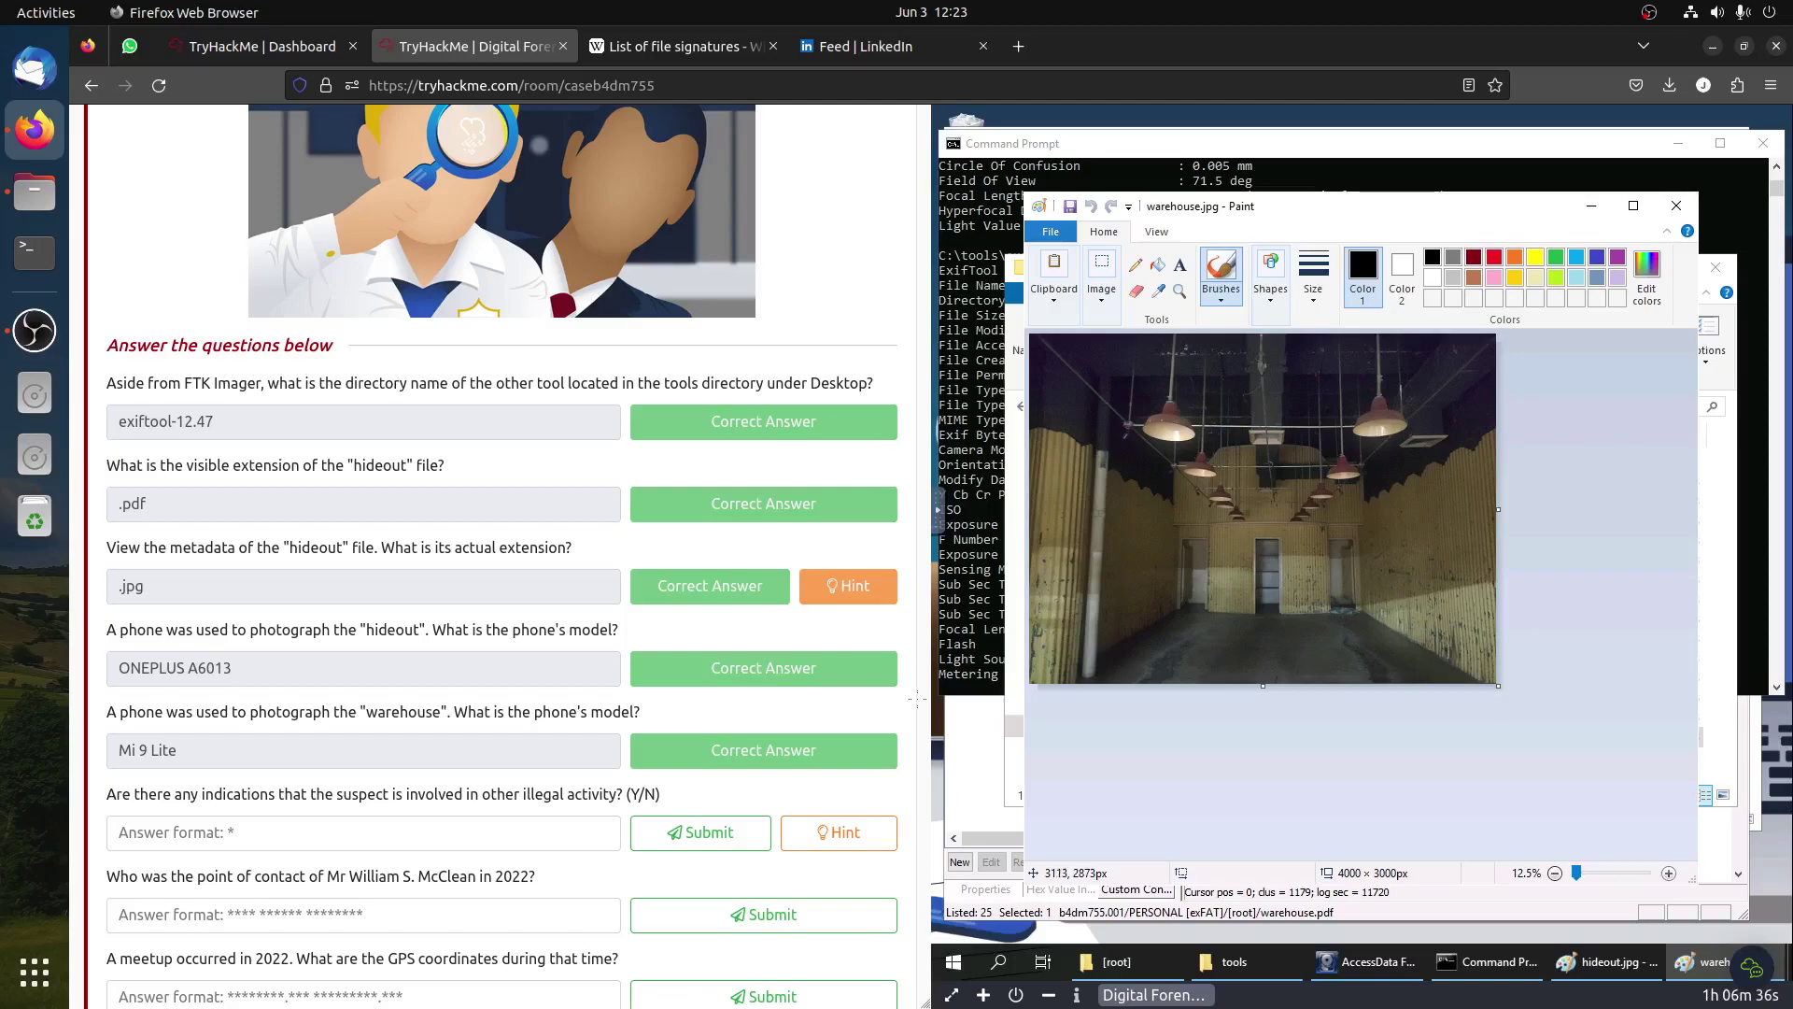
pyautogui.scroll(-2, 233, 710)
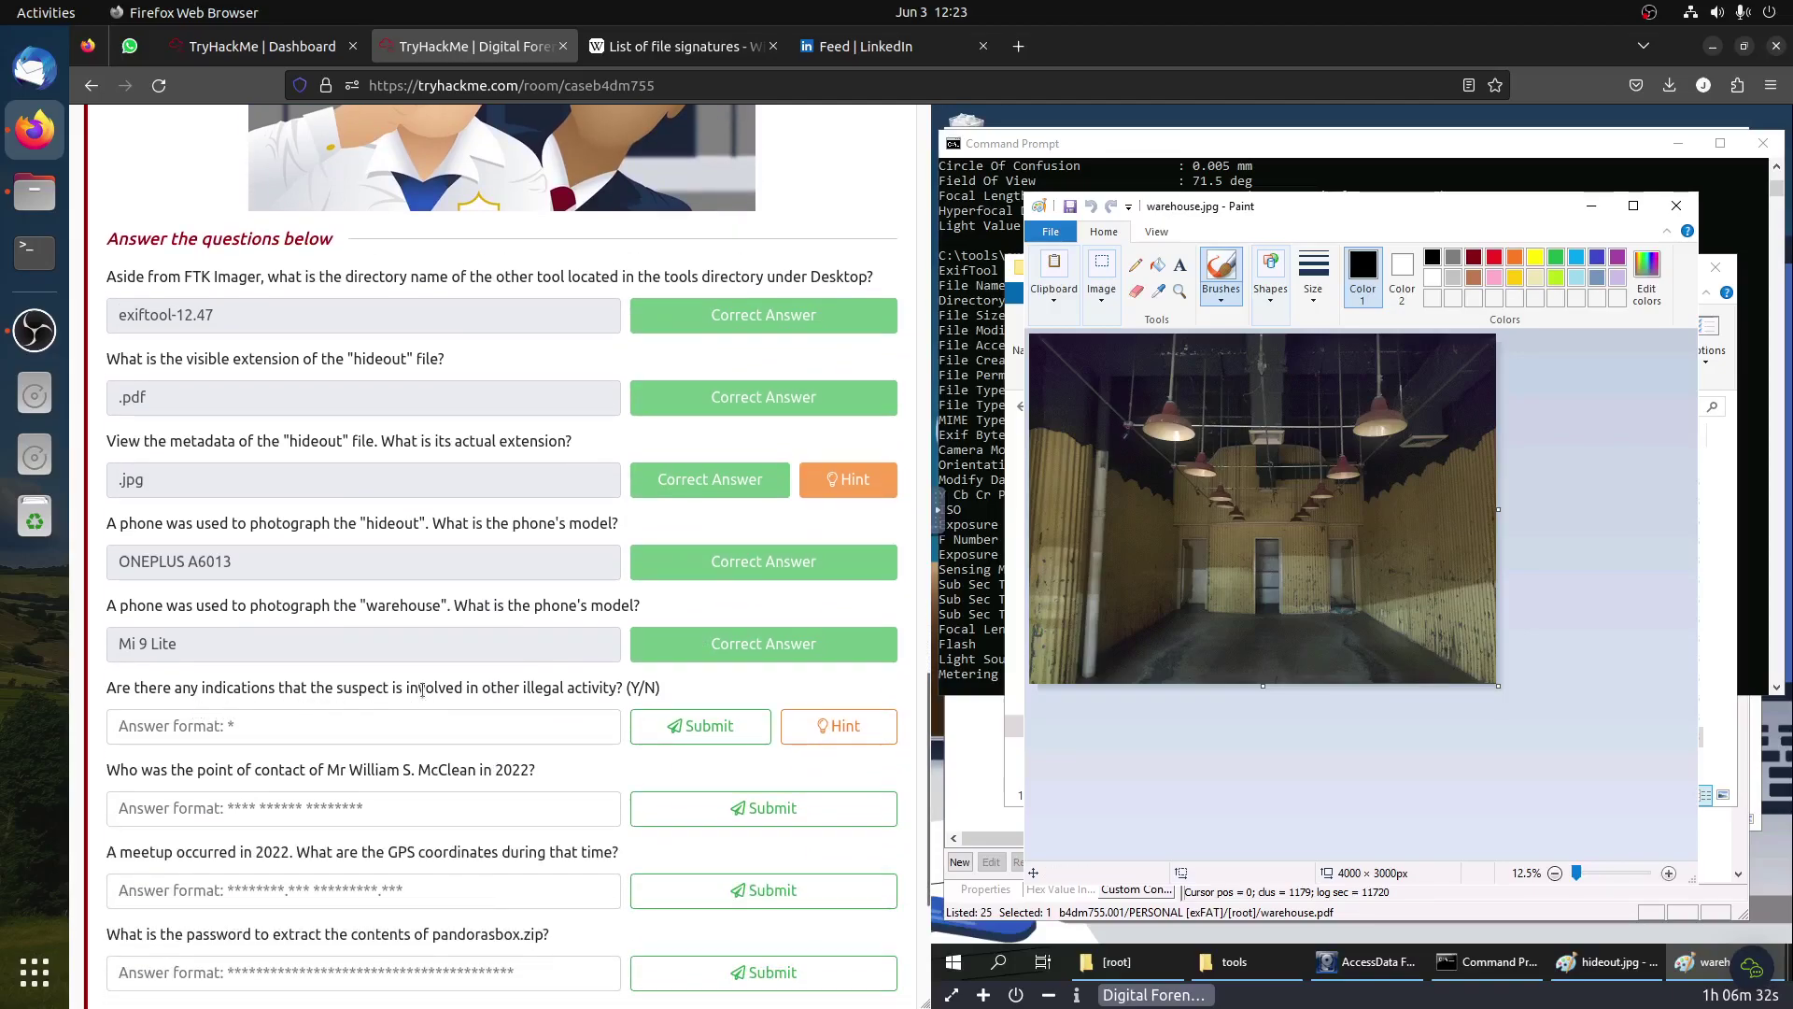
# Step: Read the illegal-activity question's hint about renaming and unpacking an obfuscated zip file
pyautogui.click(845, 733)
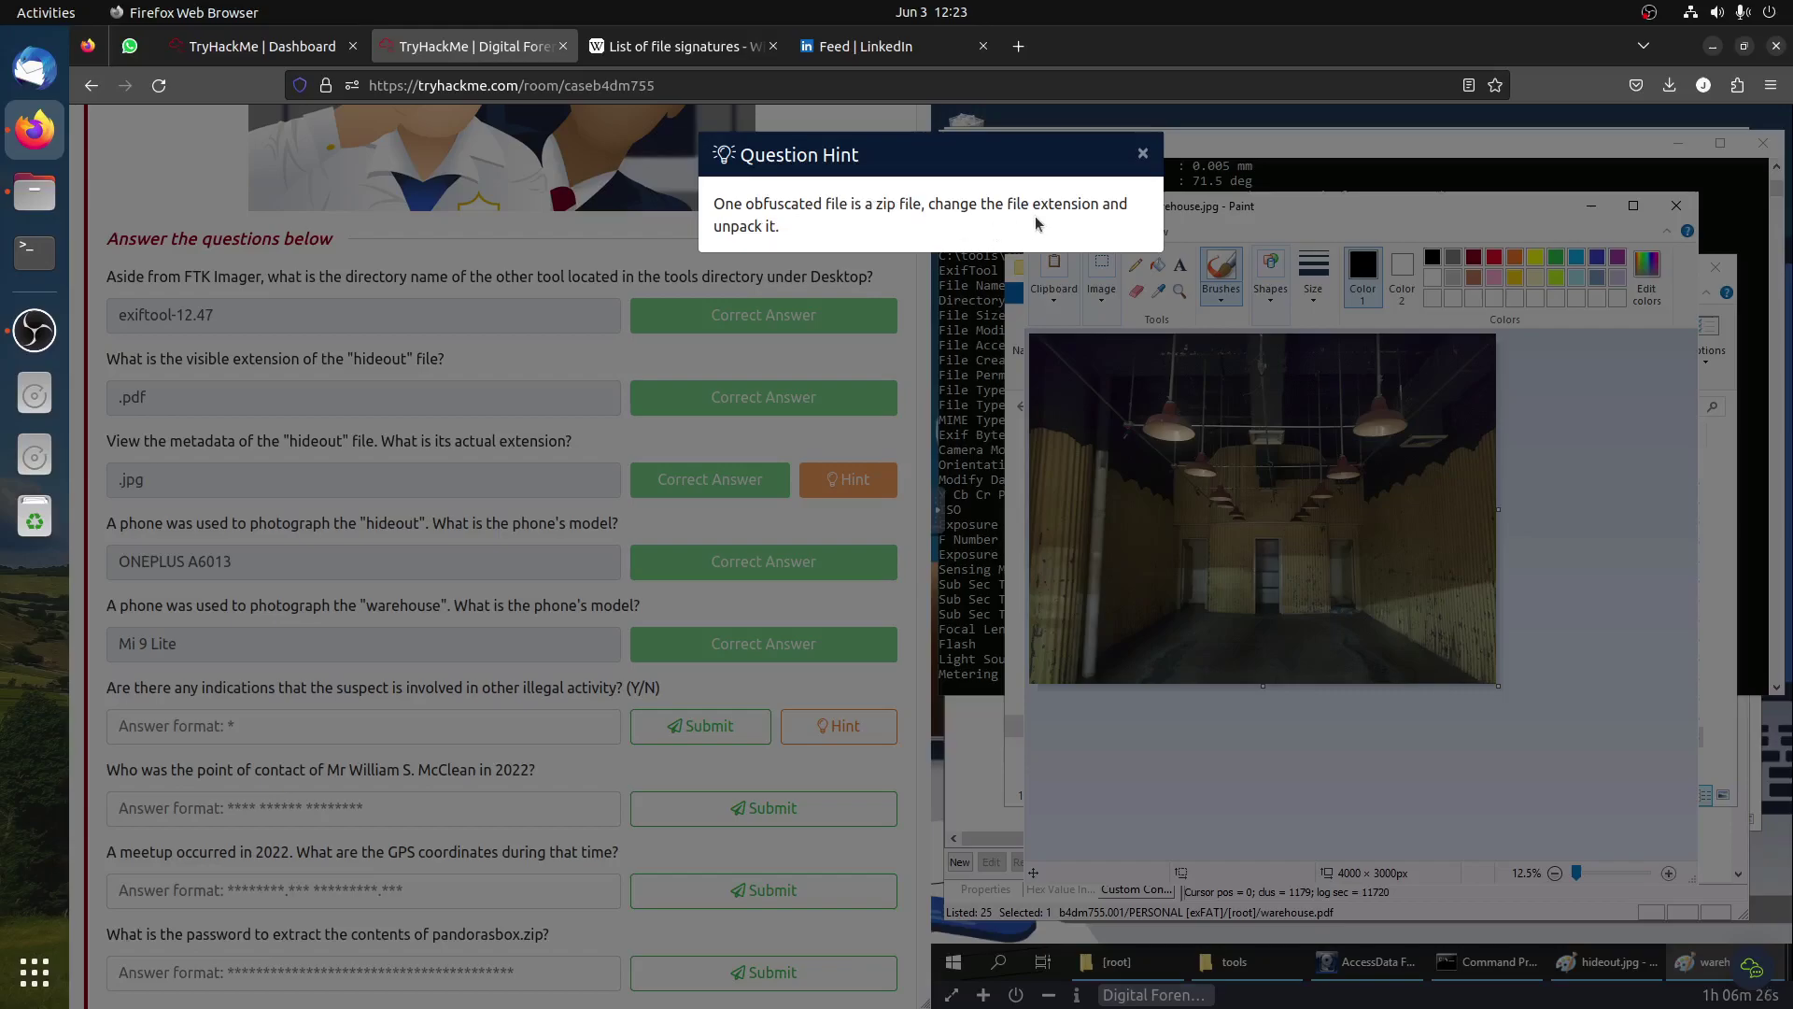
pyautogui.click(404, 491)
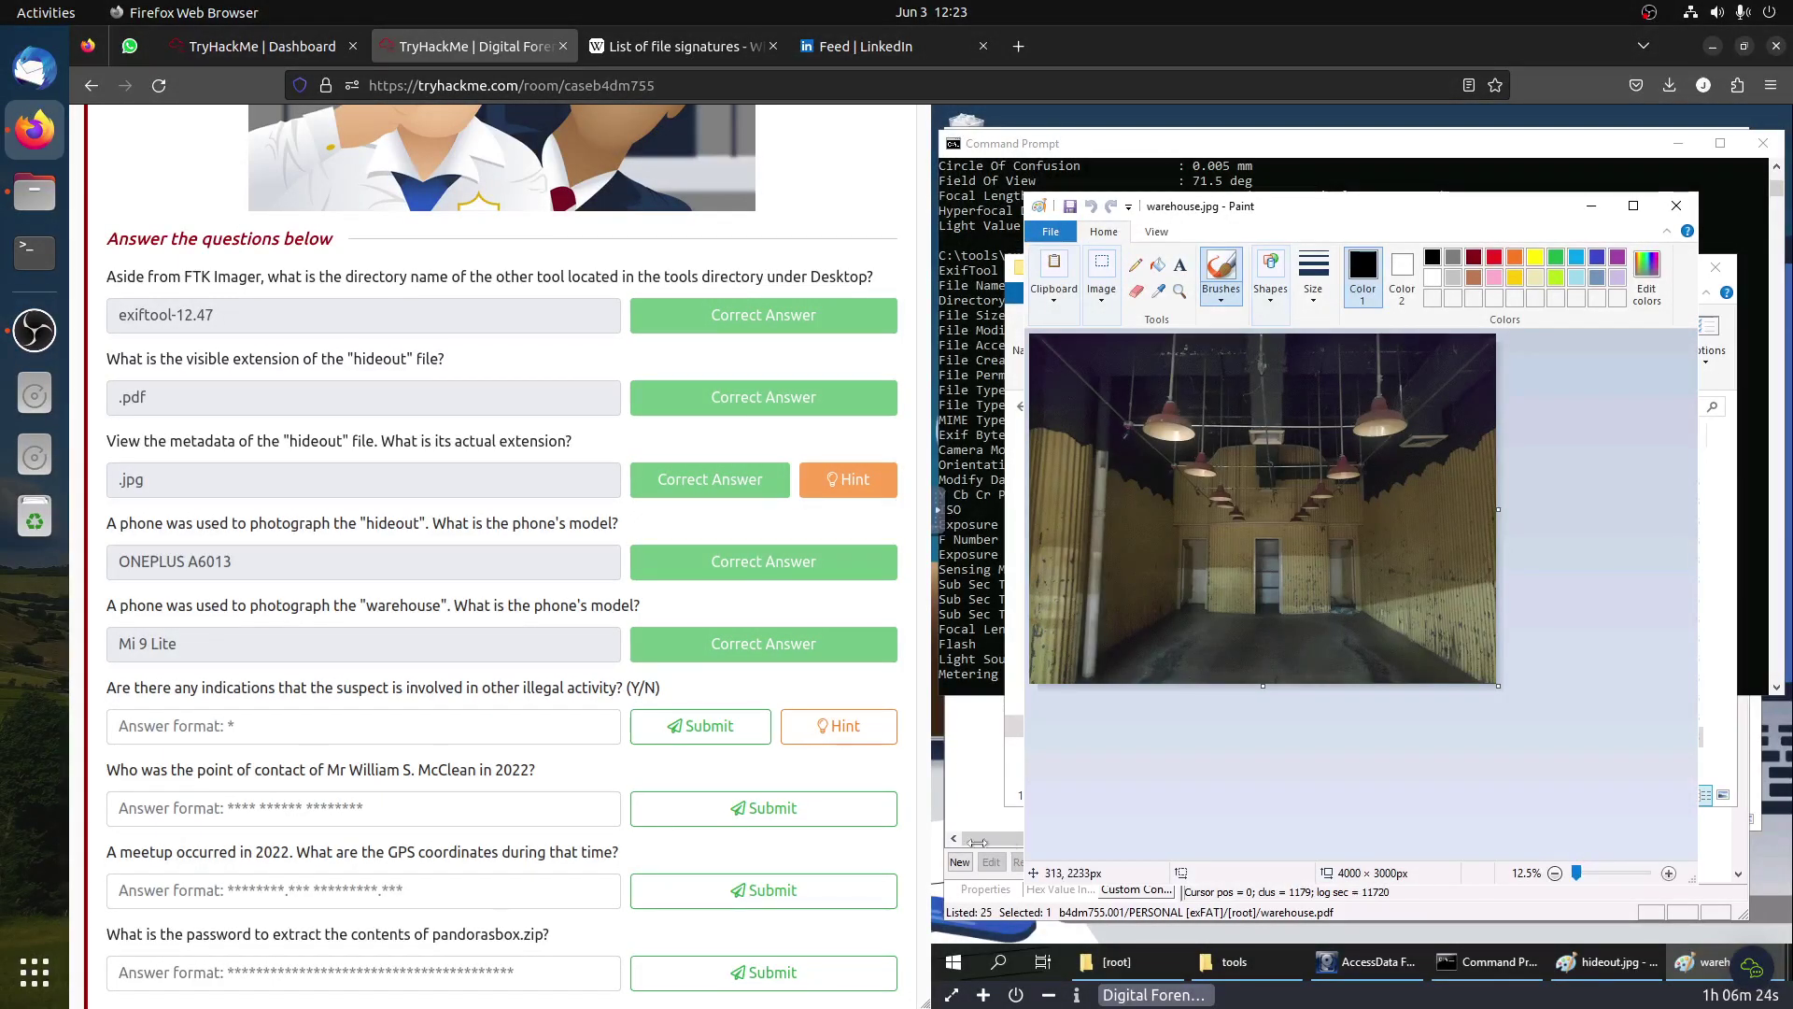
pyautogui.click(974, 804)
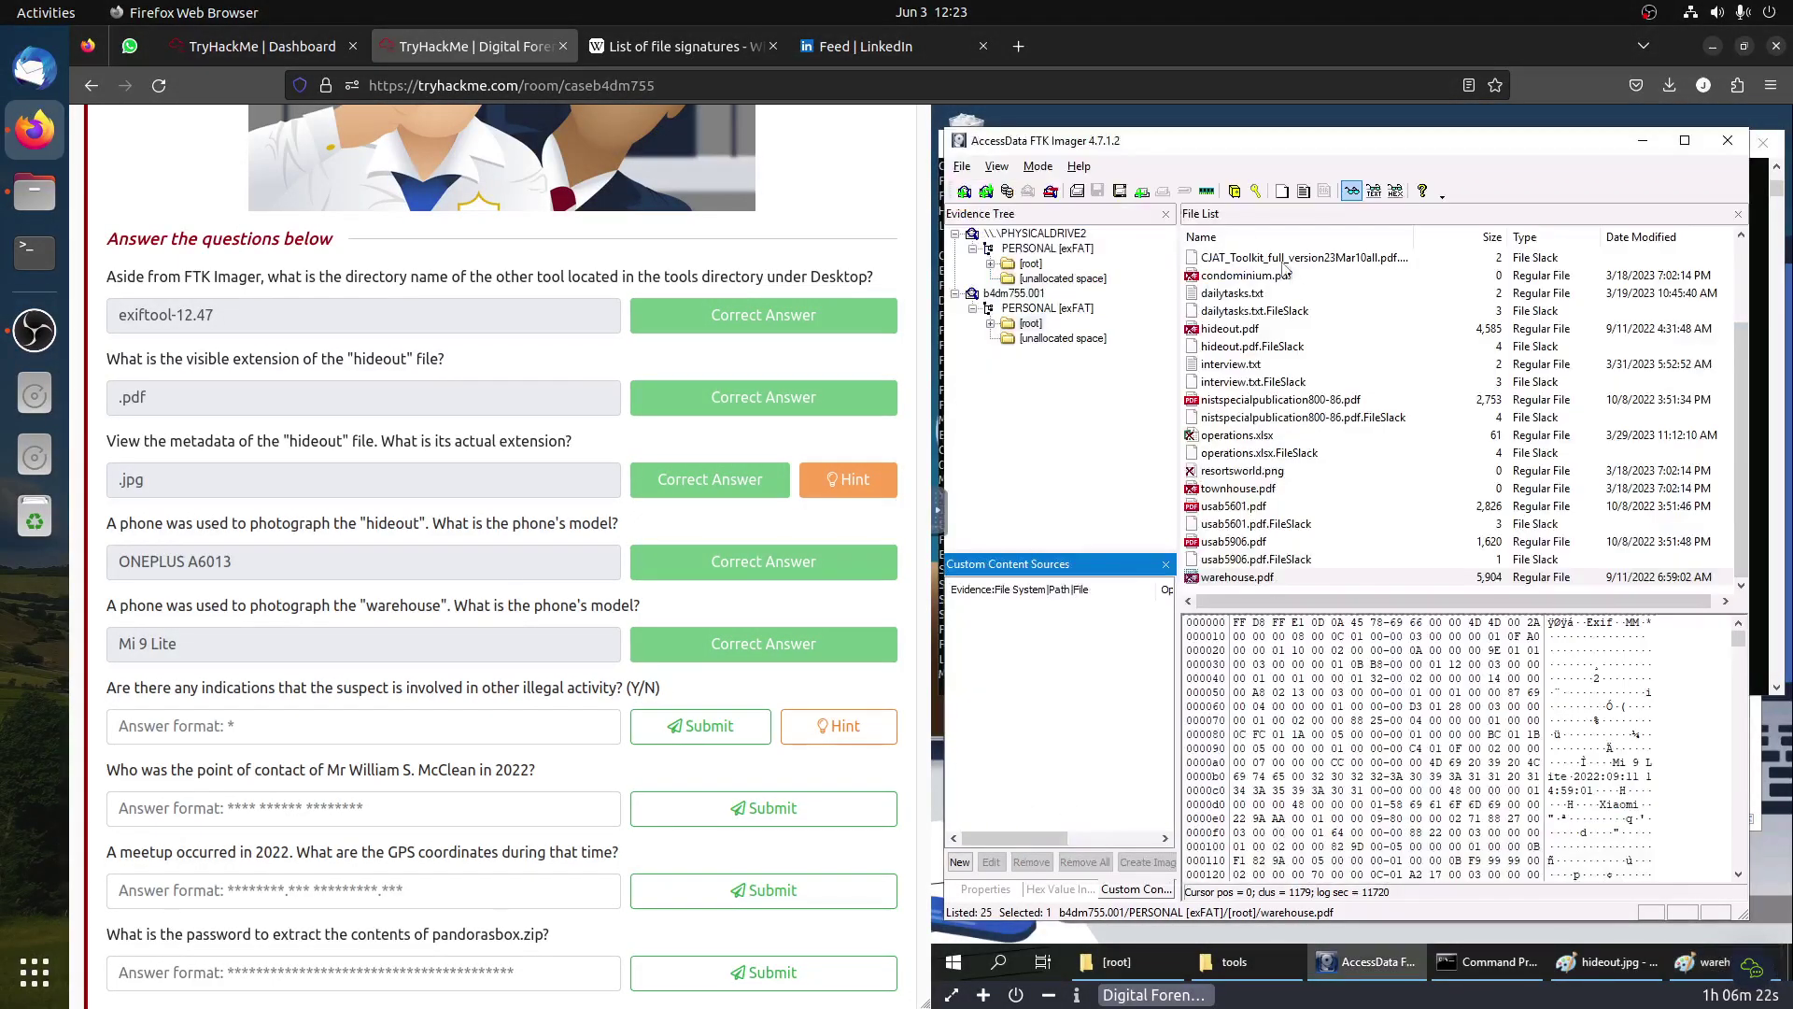
pyautogui.click(643, 58)
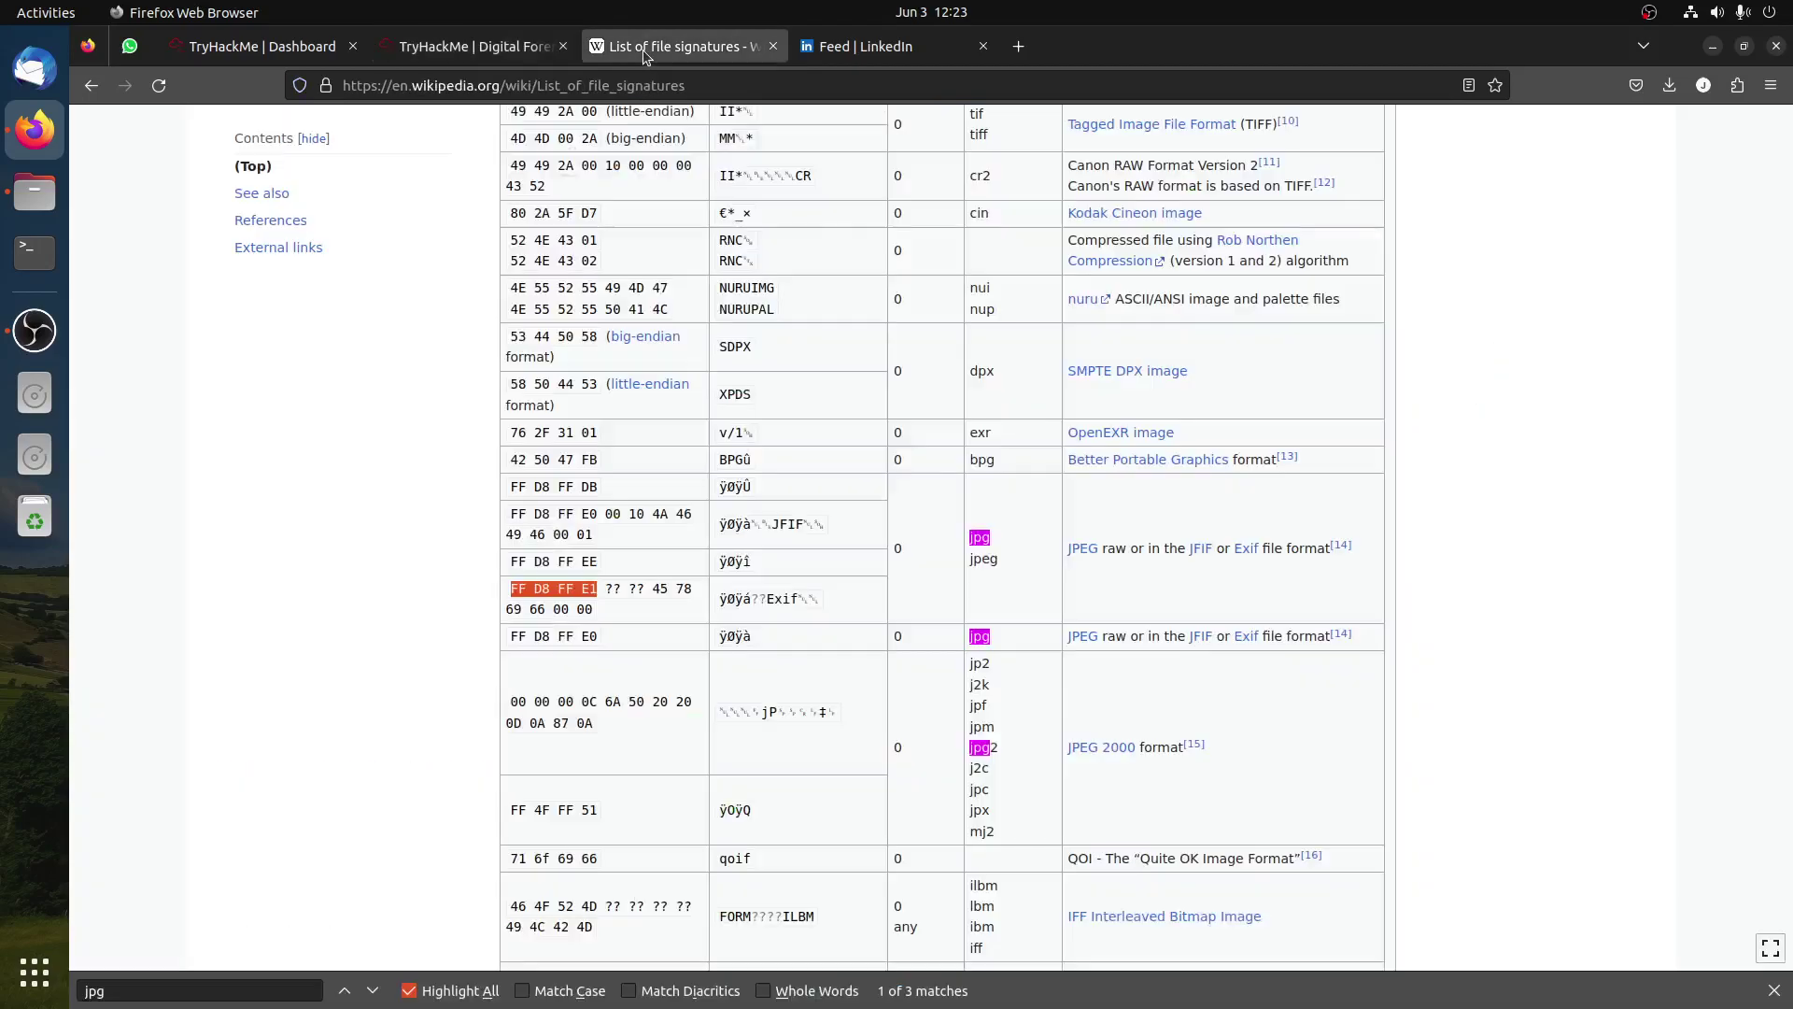
pyautogui.hotkey('ctrl', 'f')
pyautogui.write('zip')
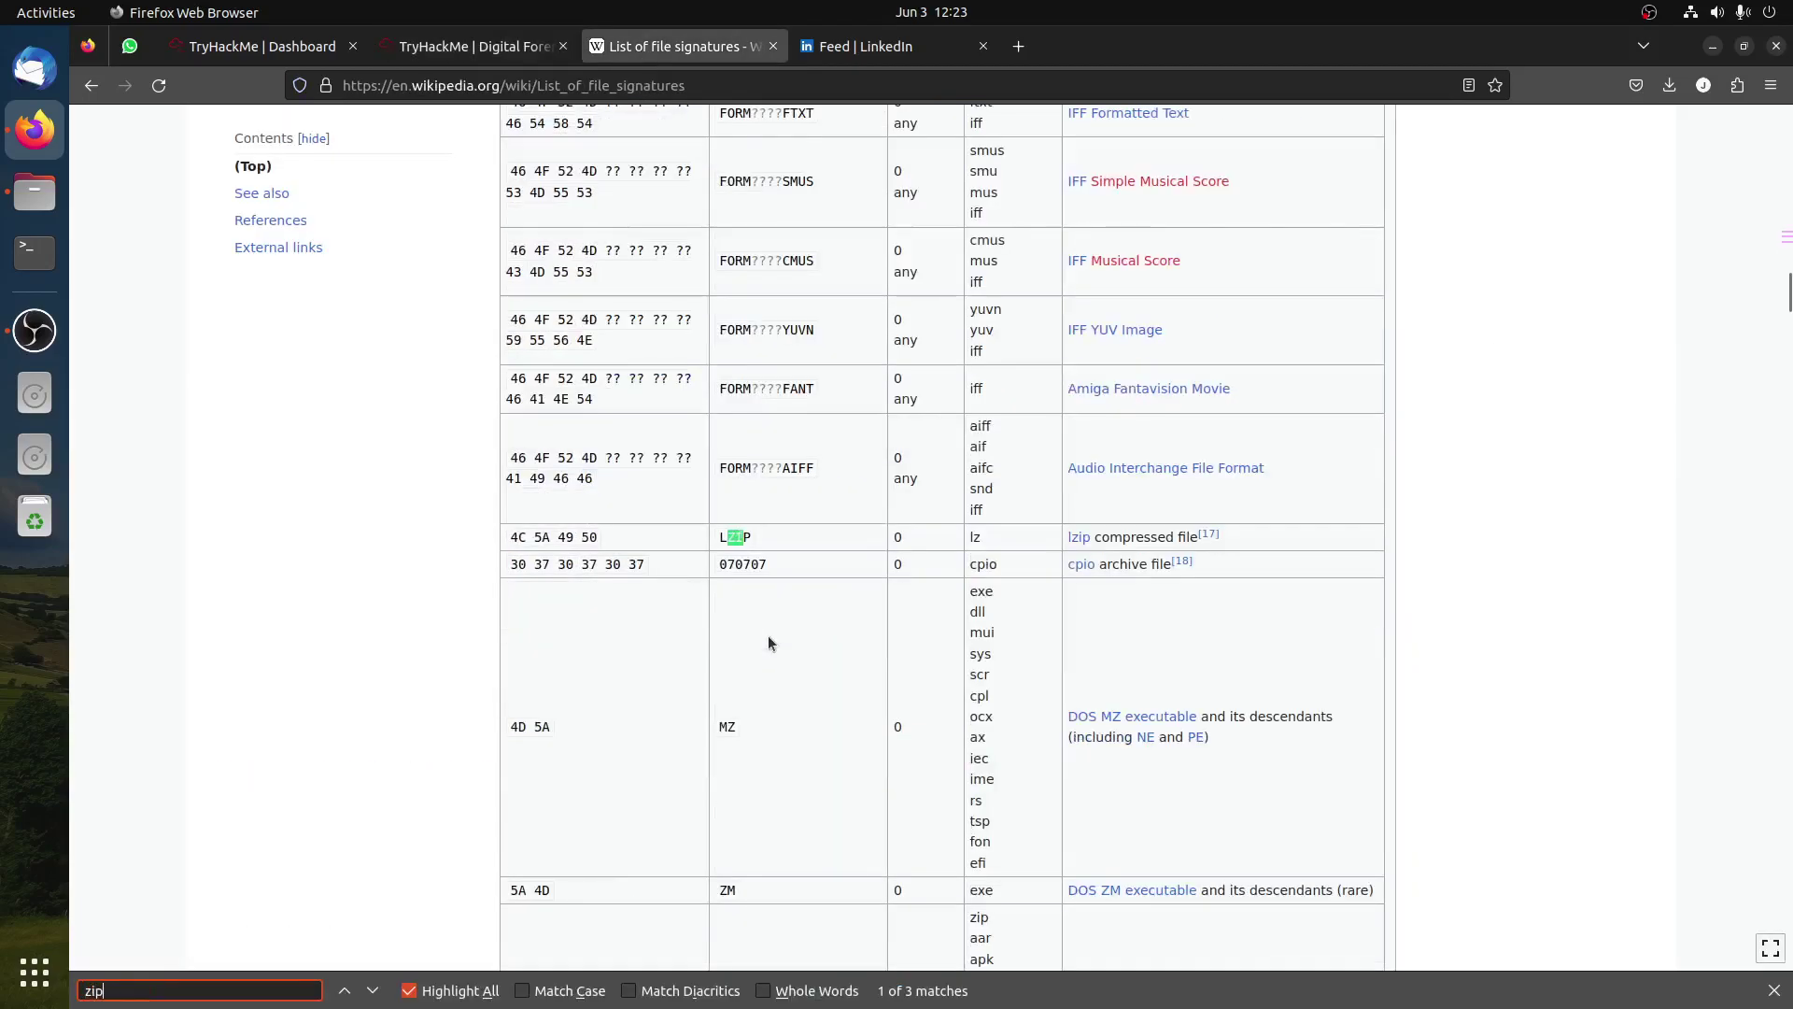
pyautogui.scroll(-5, 680, 669)
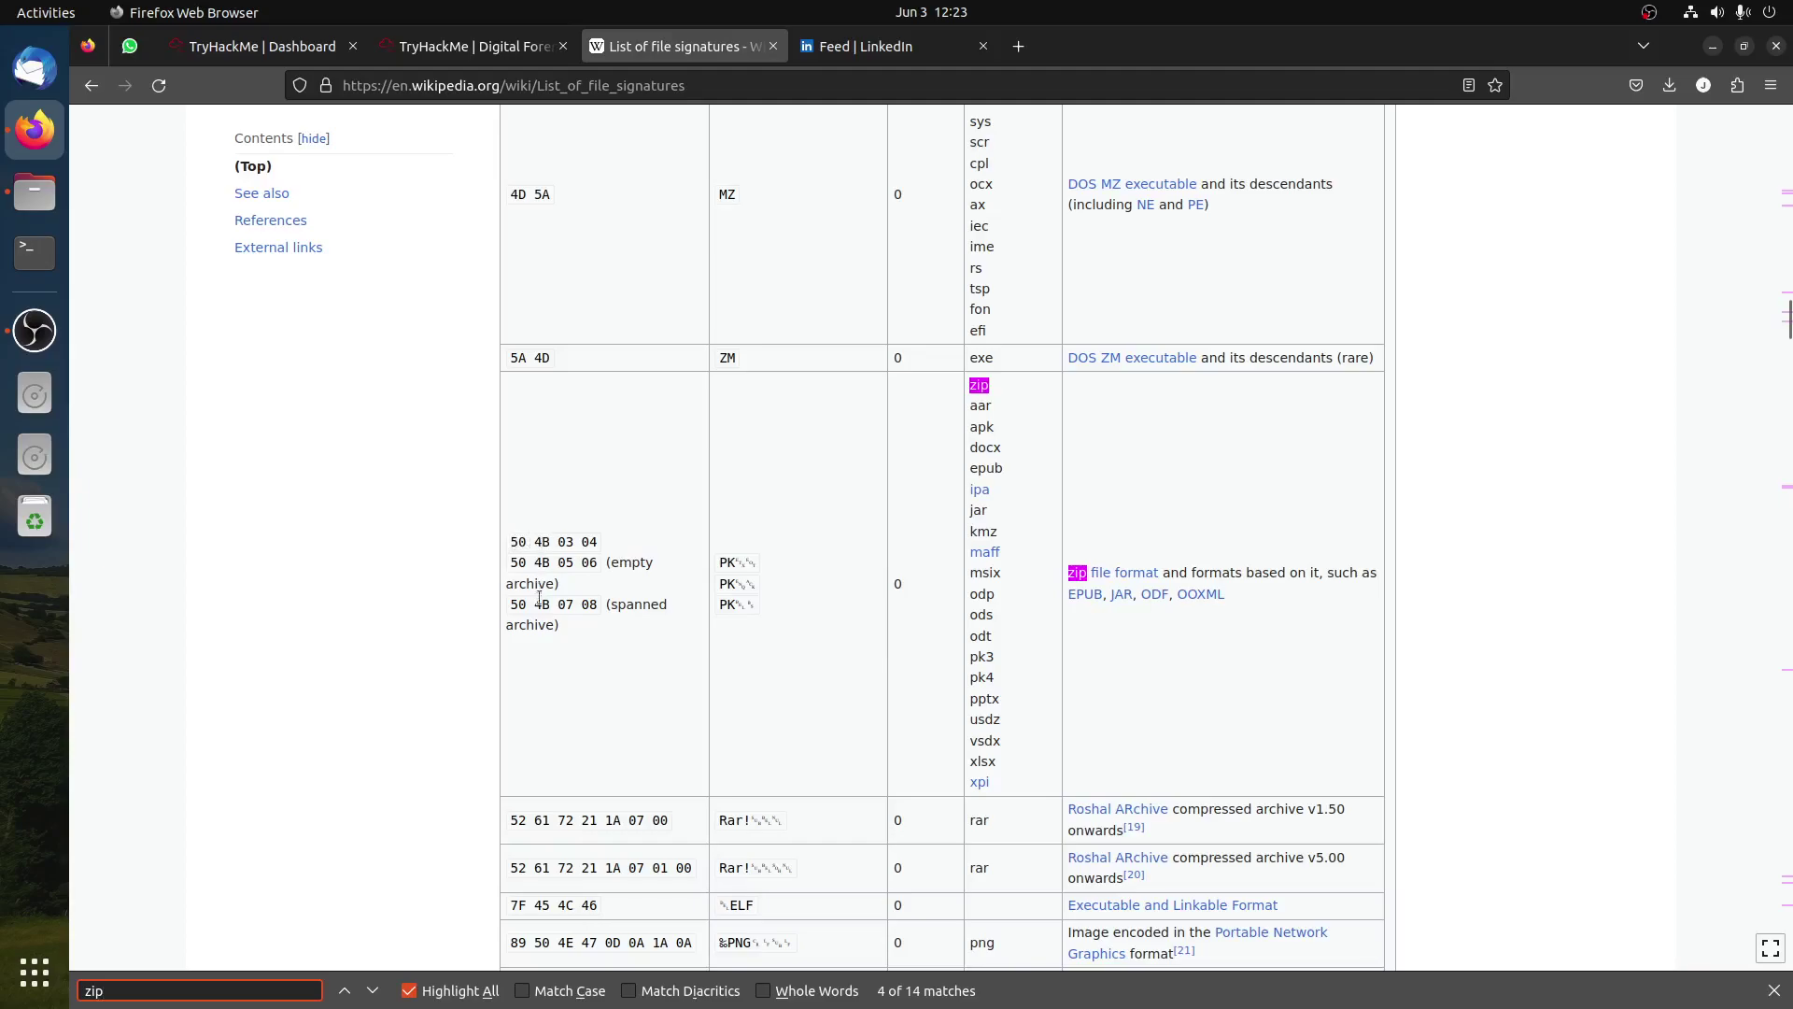
pyautogui.click(472, 46)
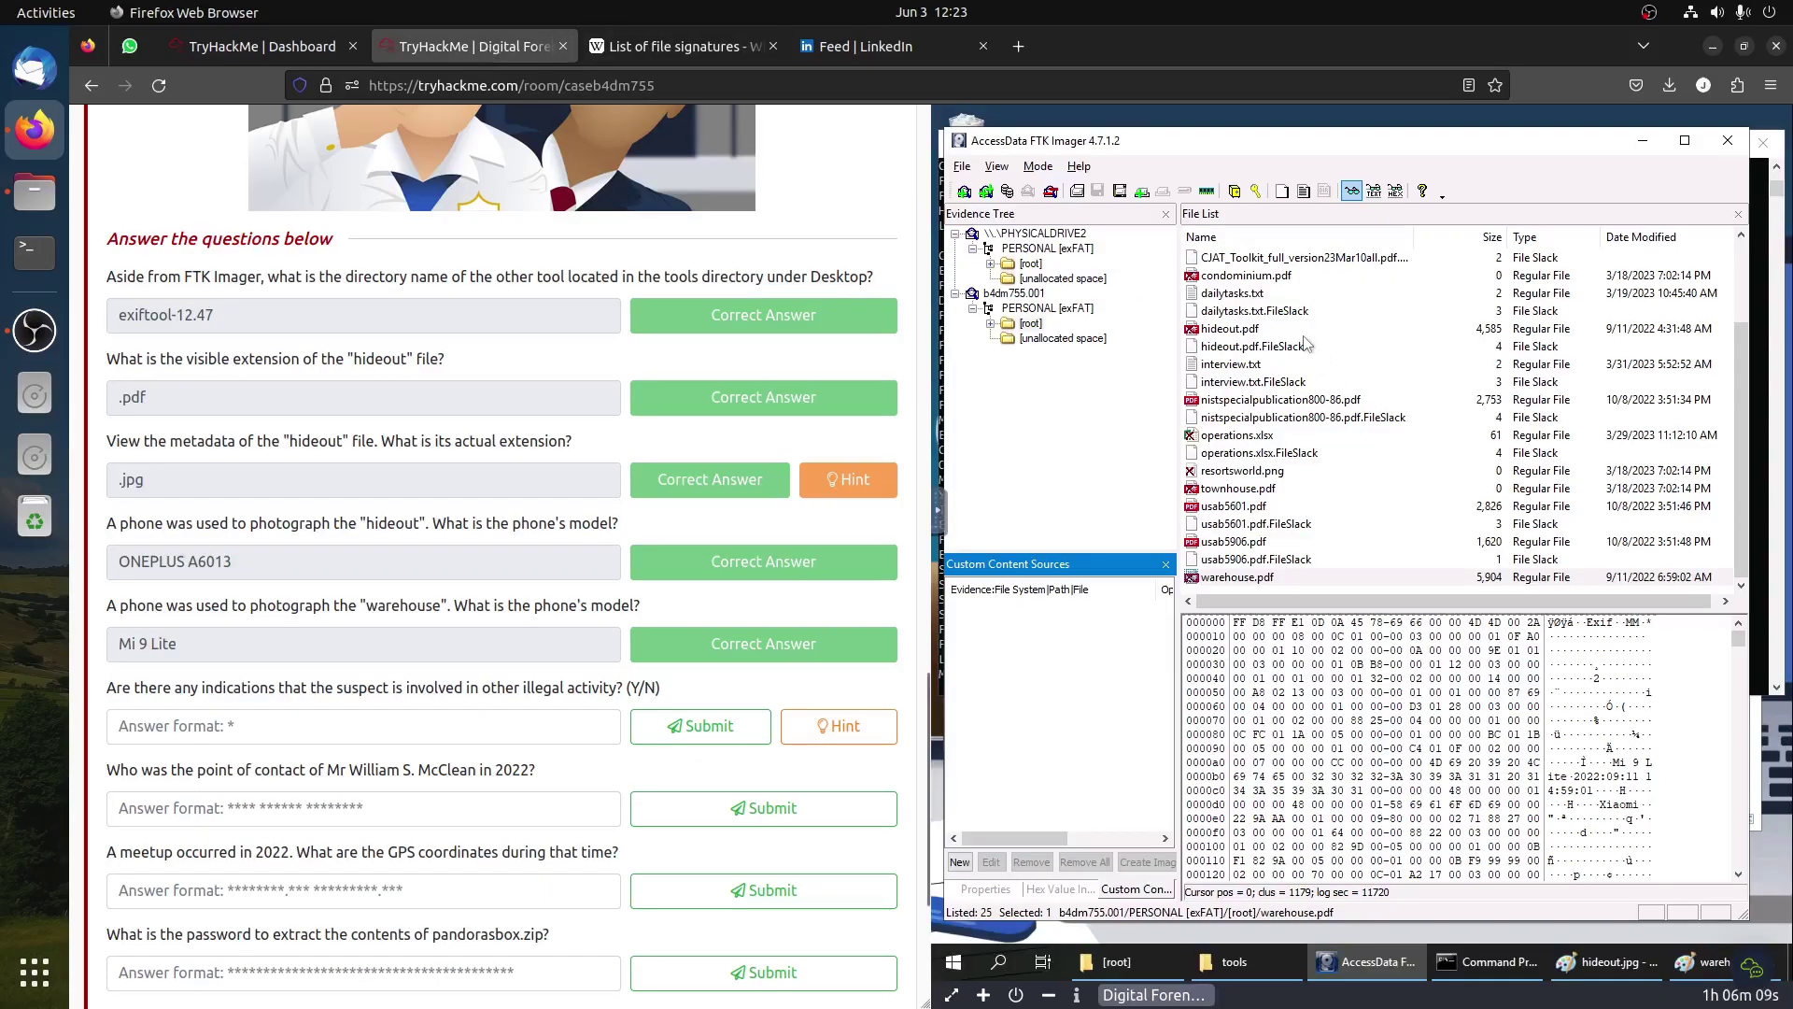
# Step: Check the hex of the autorun files, CJAT_Toolkit PDF, condominium.pdf and dailytasks.txt, including slack
pyautogui.scroll(2, 1306, 343)
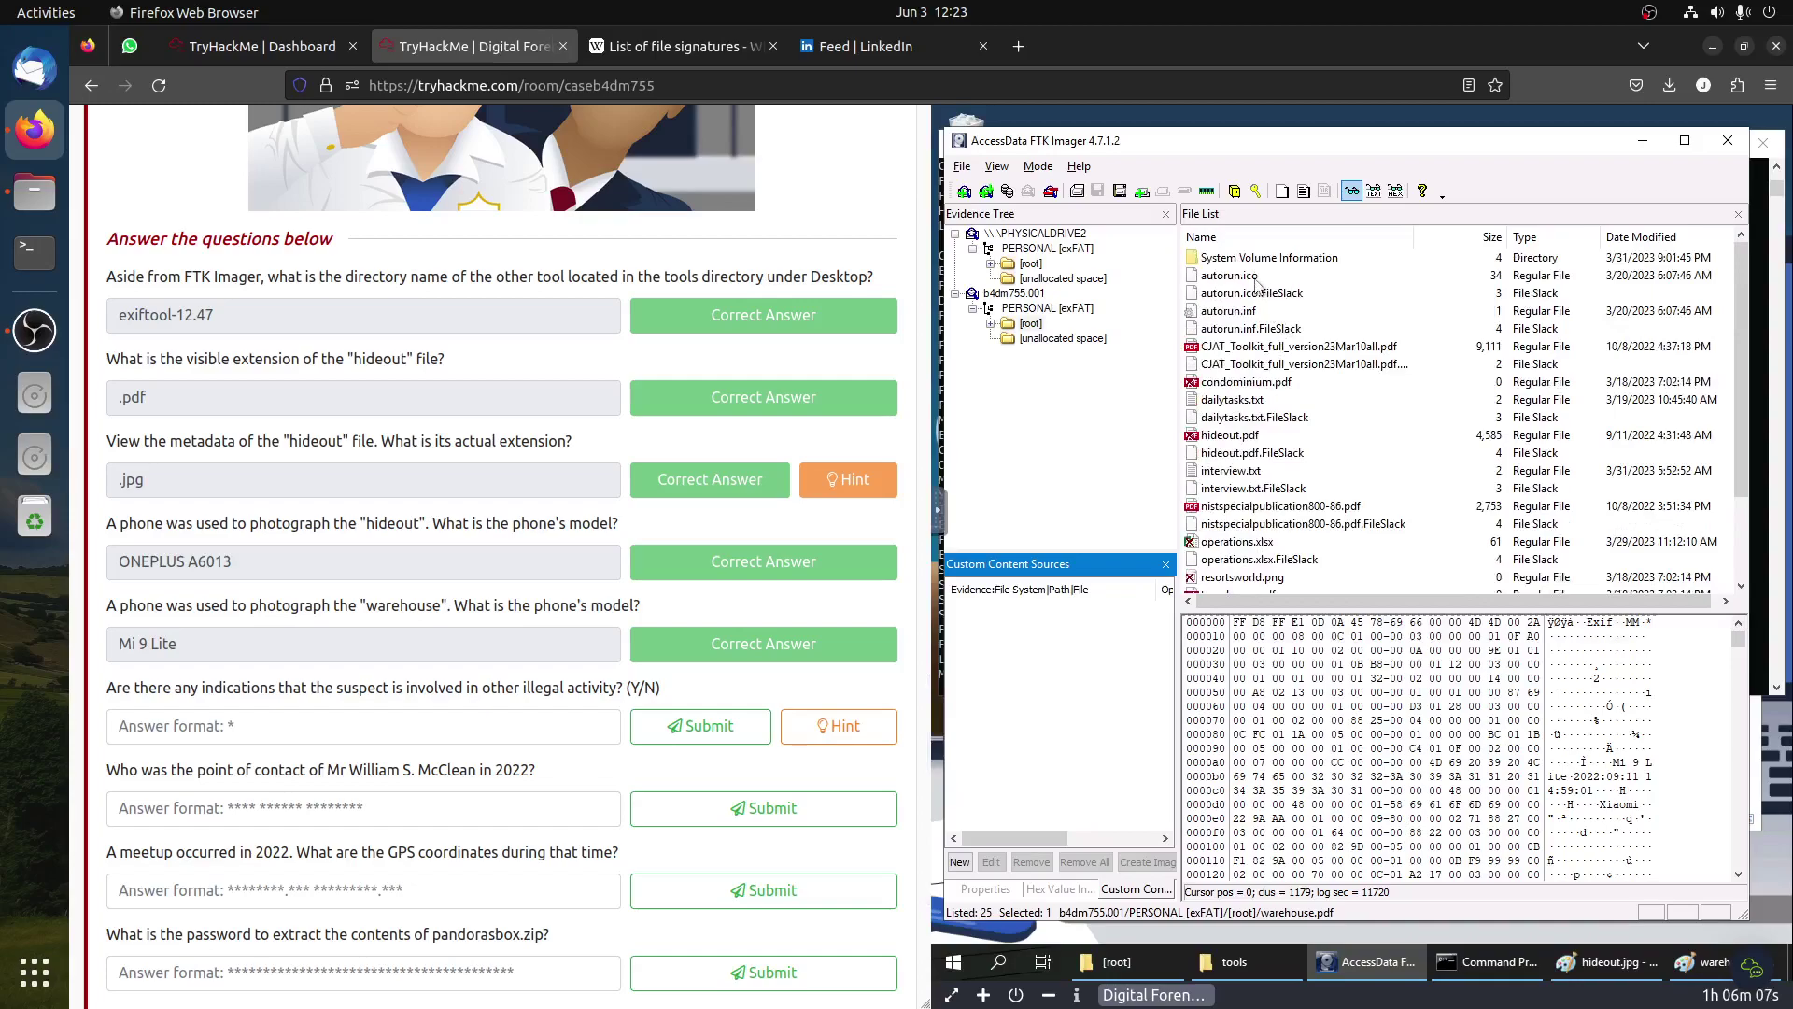
pyautogui.click(1261, 310)
pyautogui.press('Up')
pyautogui.press('Up')
pyautogui.press('Down')
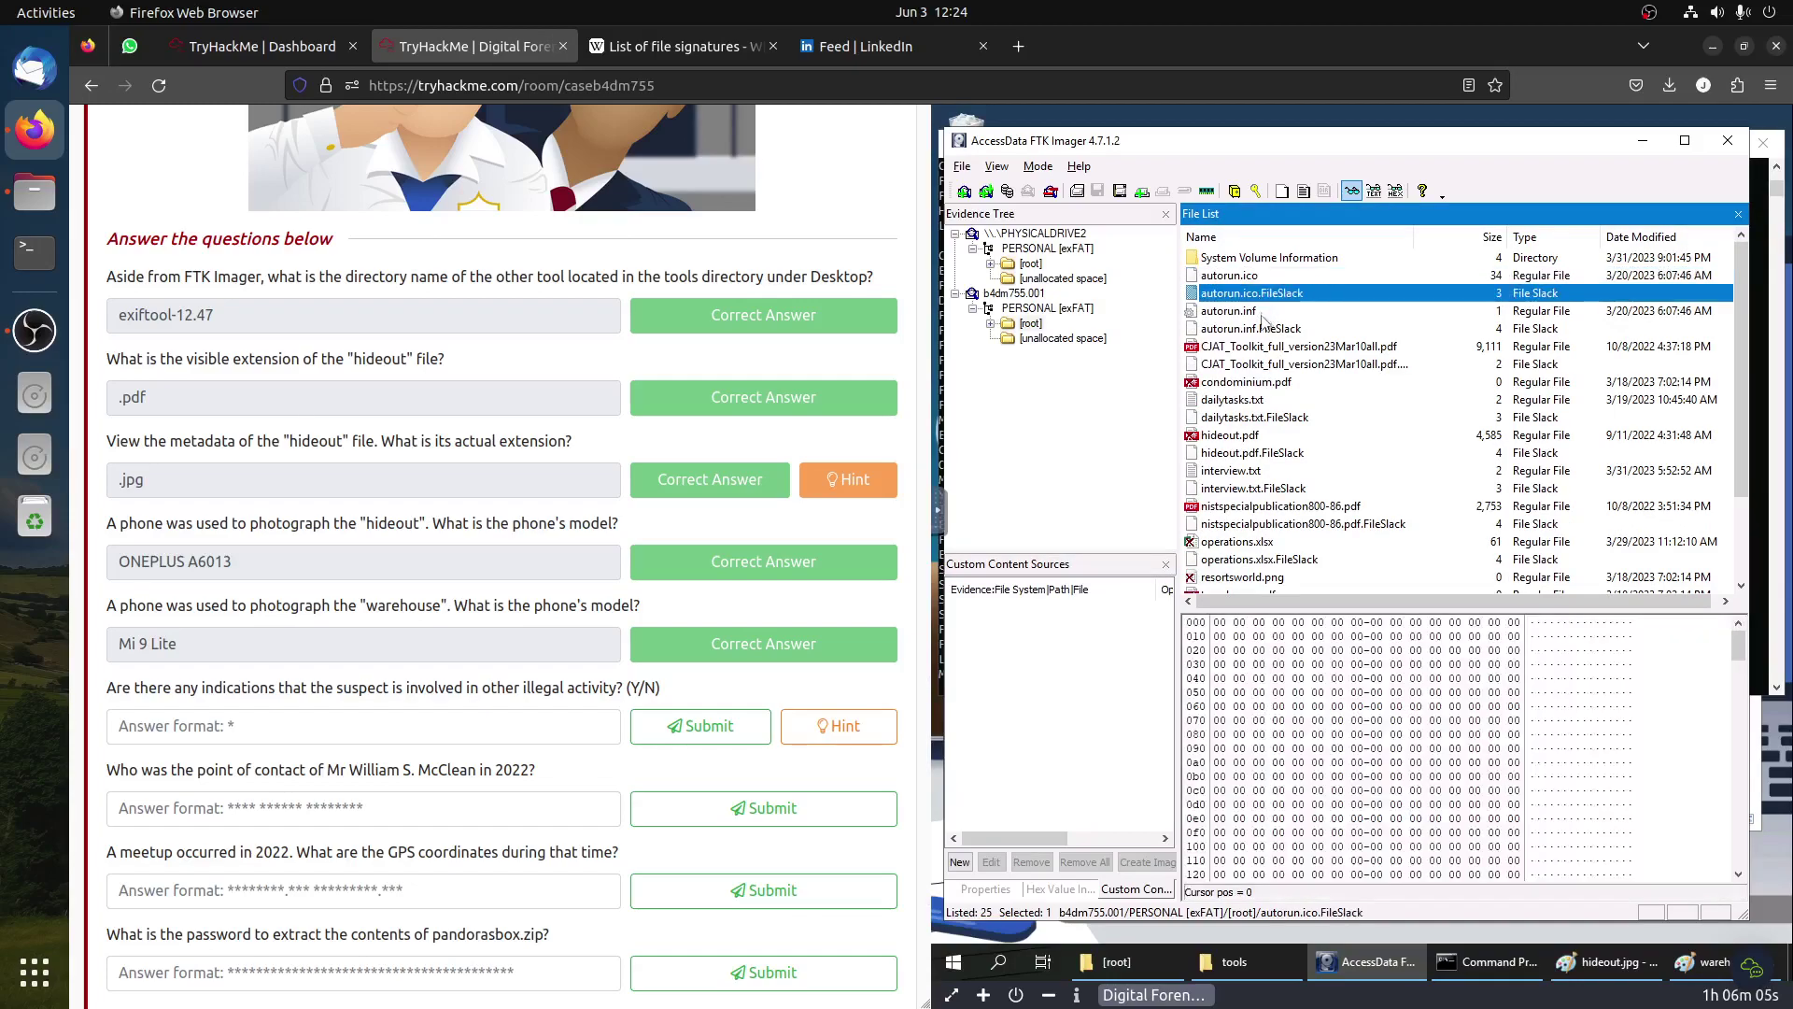
pyautogui.press('Down')
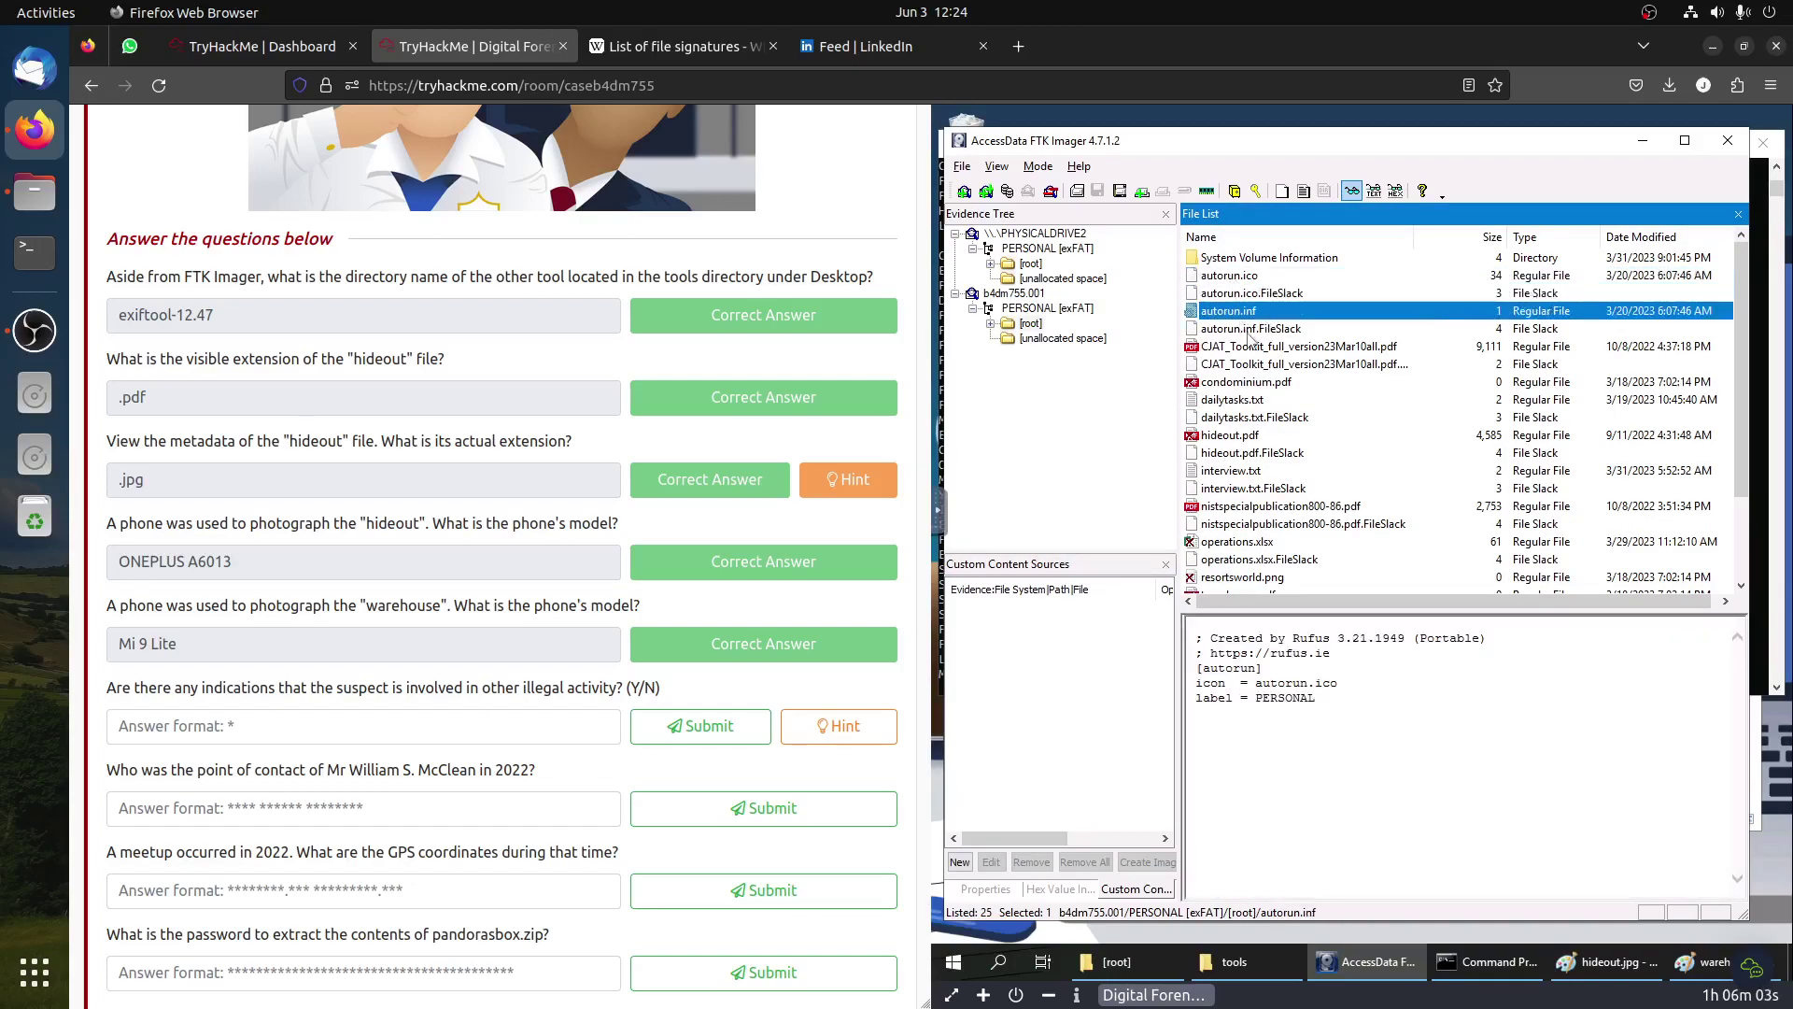
pyautogui.press('Down')
pyautogui.click(1260, 347)
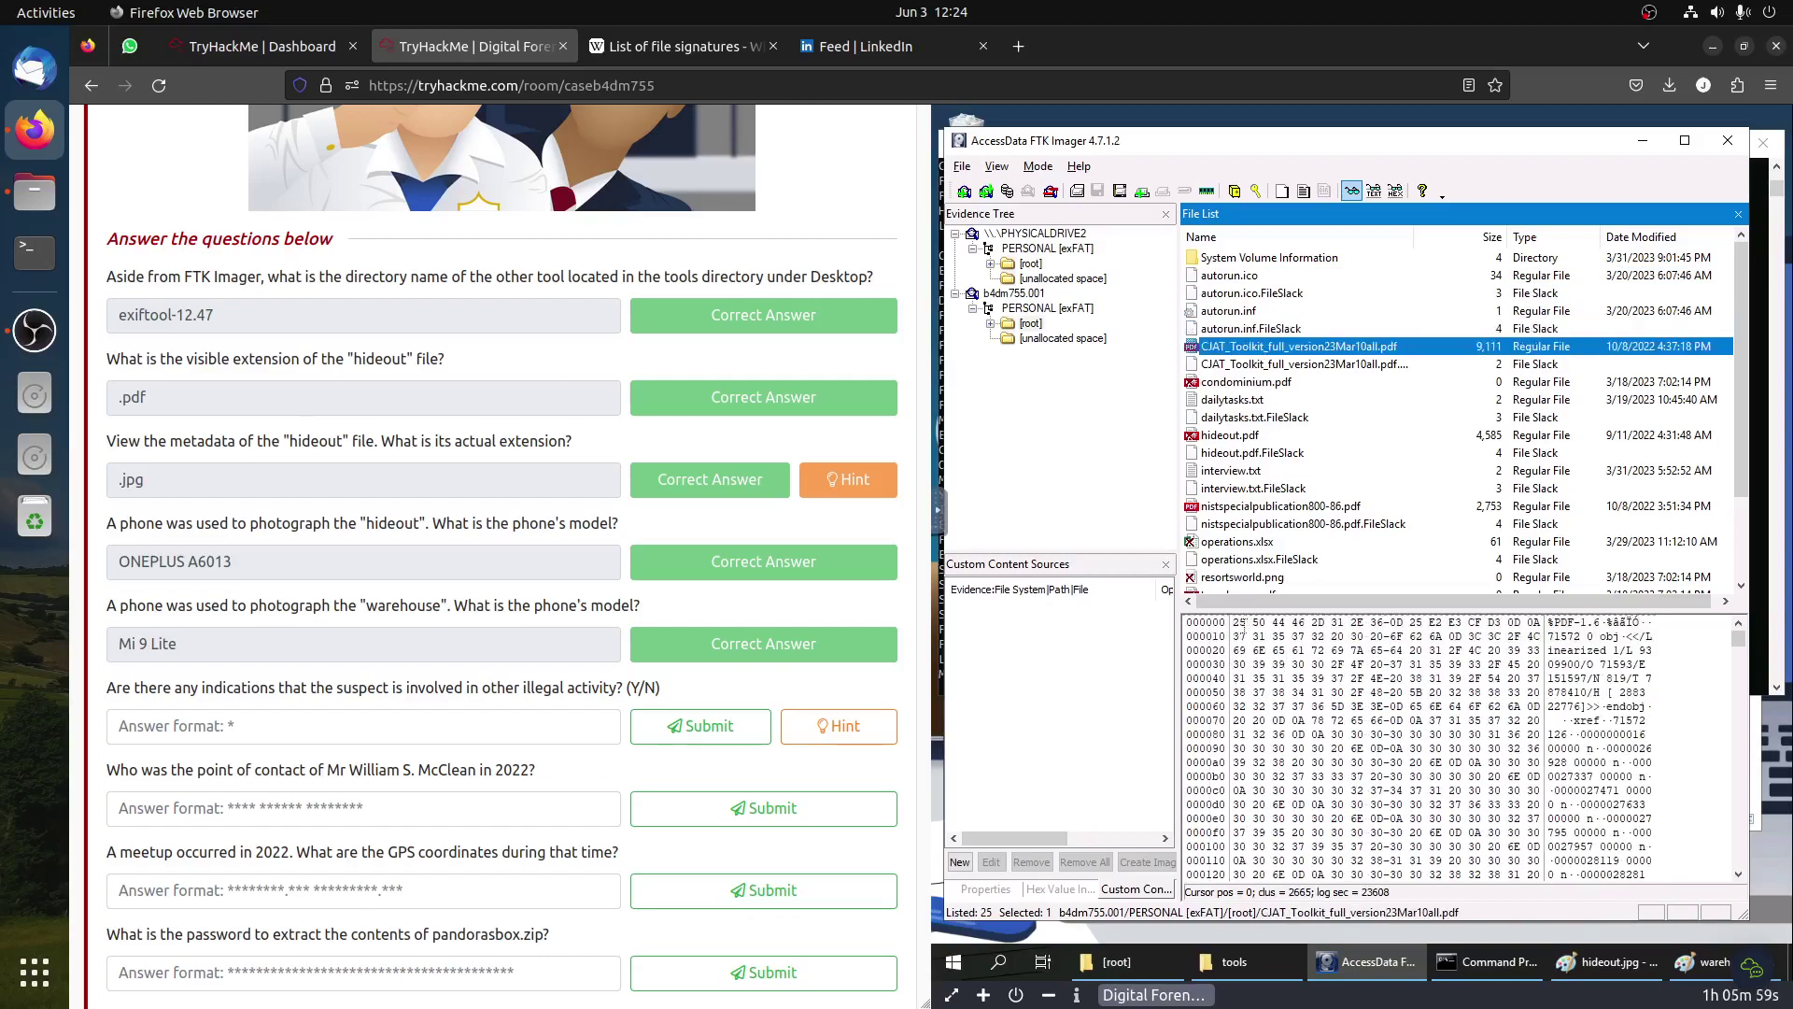
pyautogui.click(1231, 364)
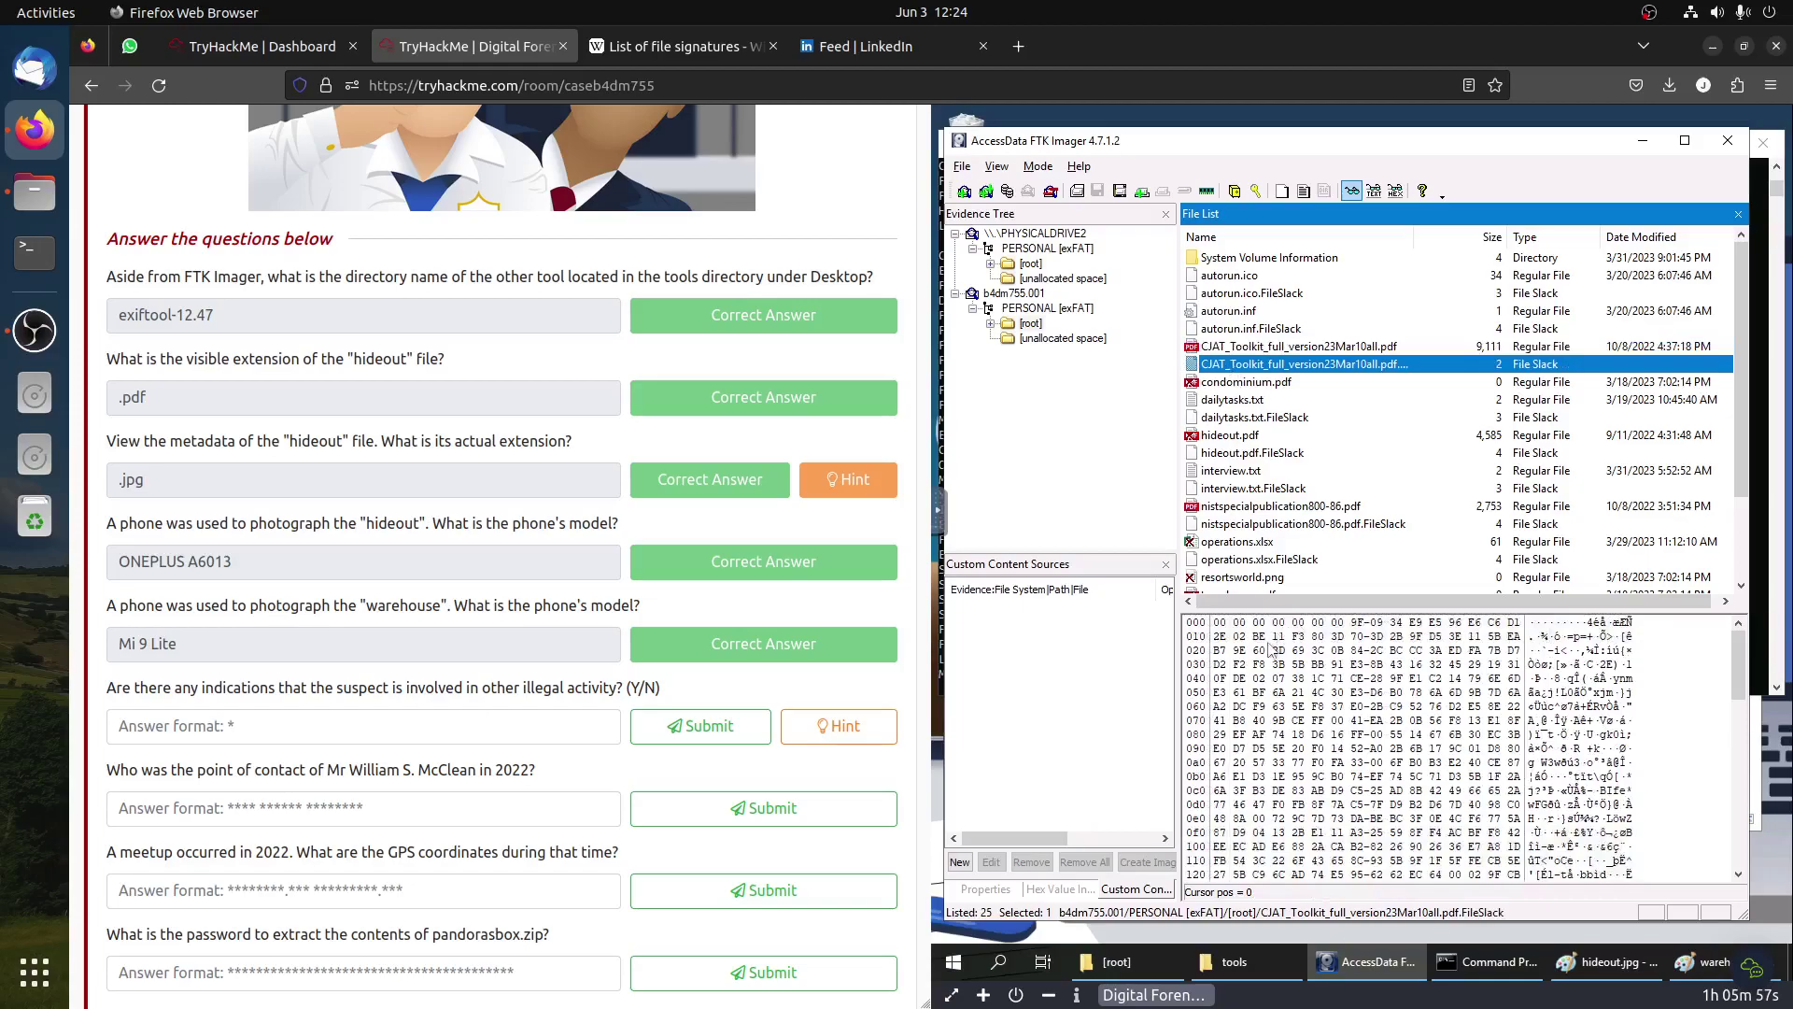
pyautogui.click(1258, 383)
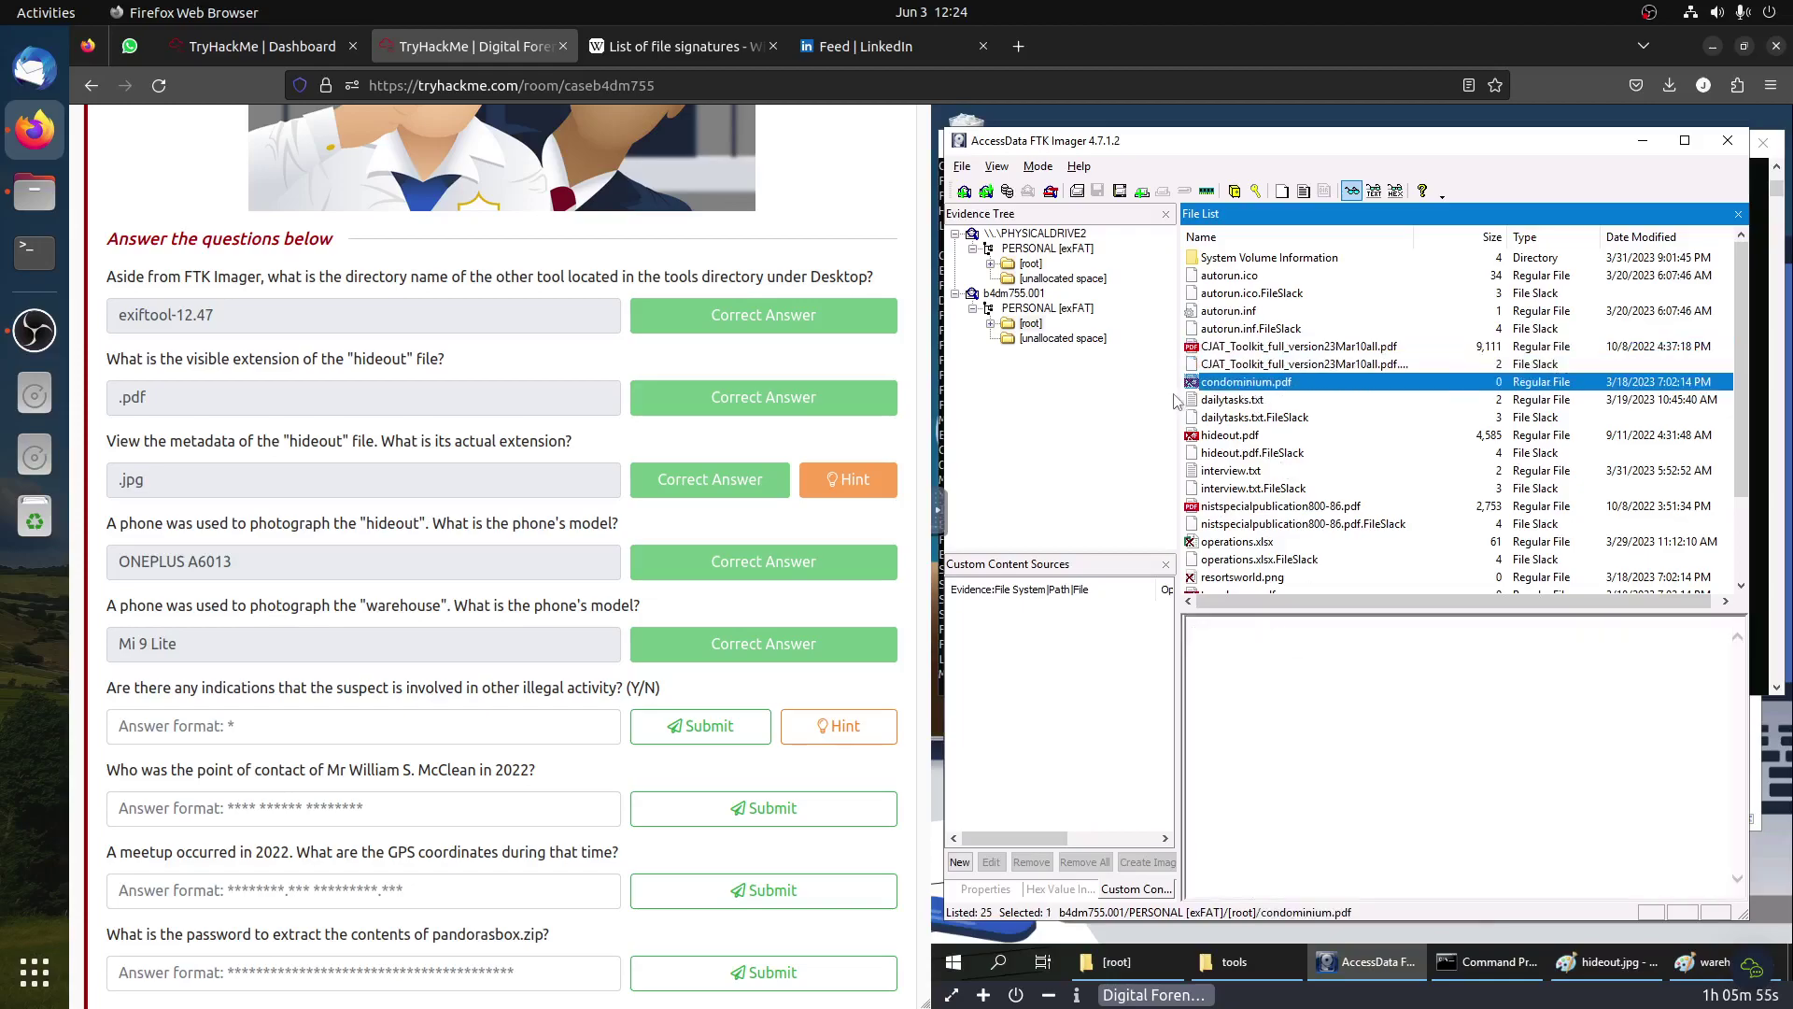
pyautogui.click(1219, 402)
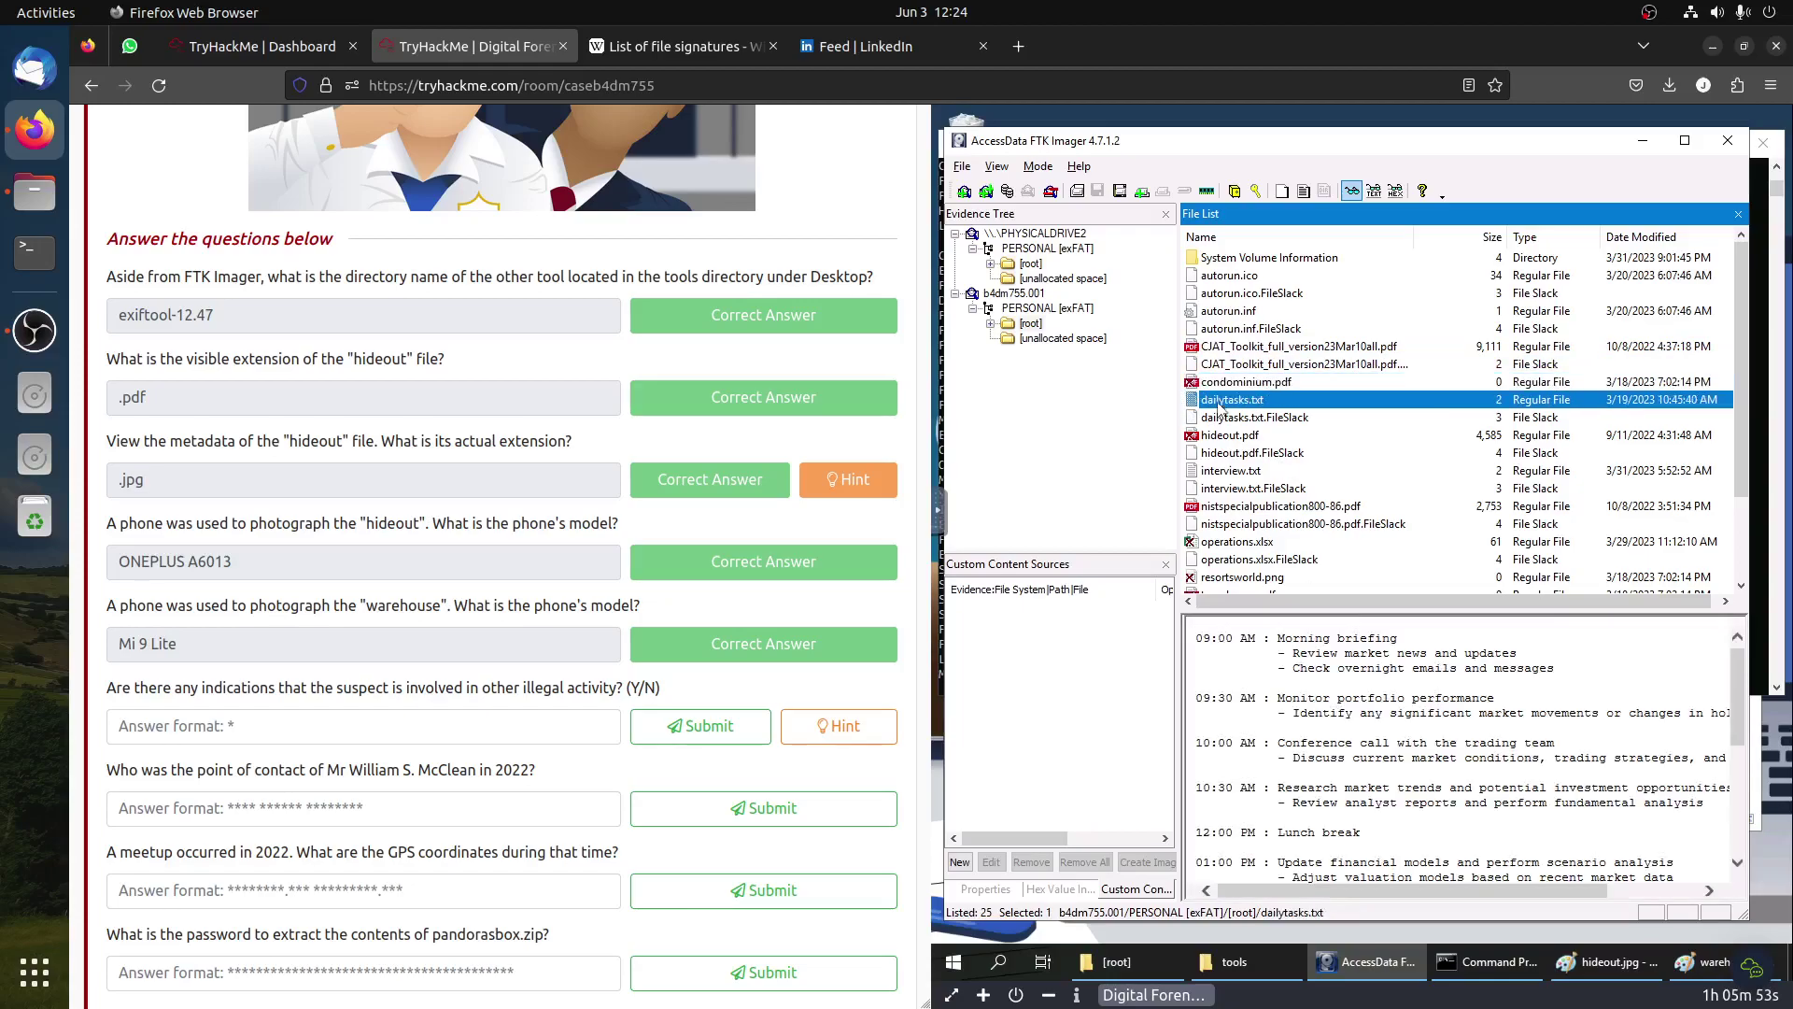
pyautogui.click(1236, 420)
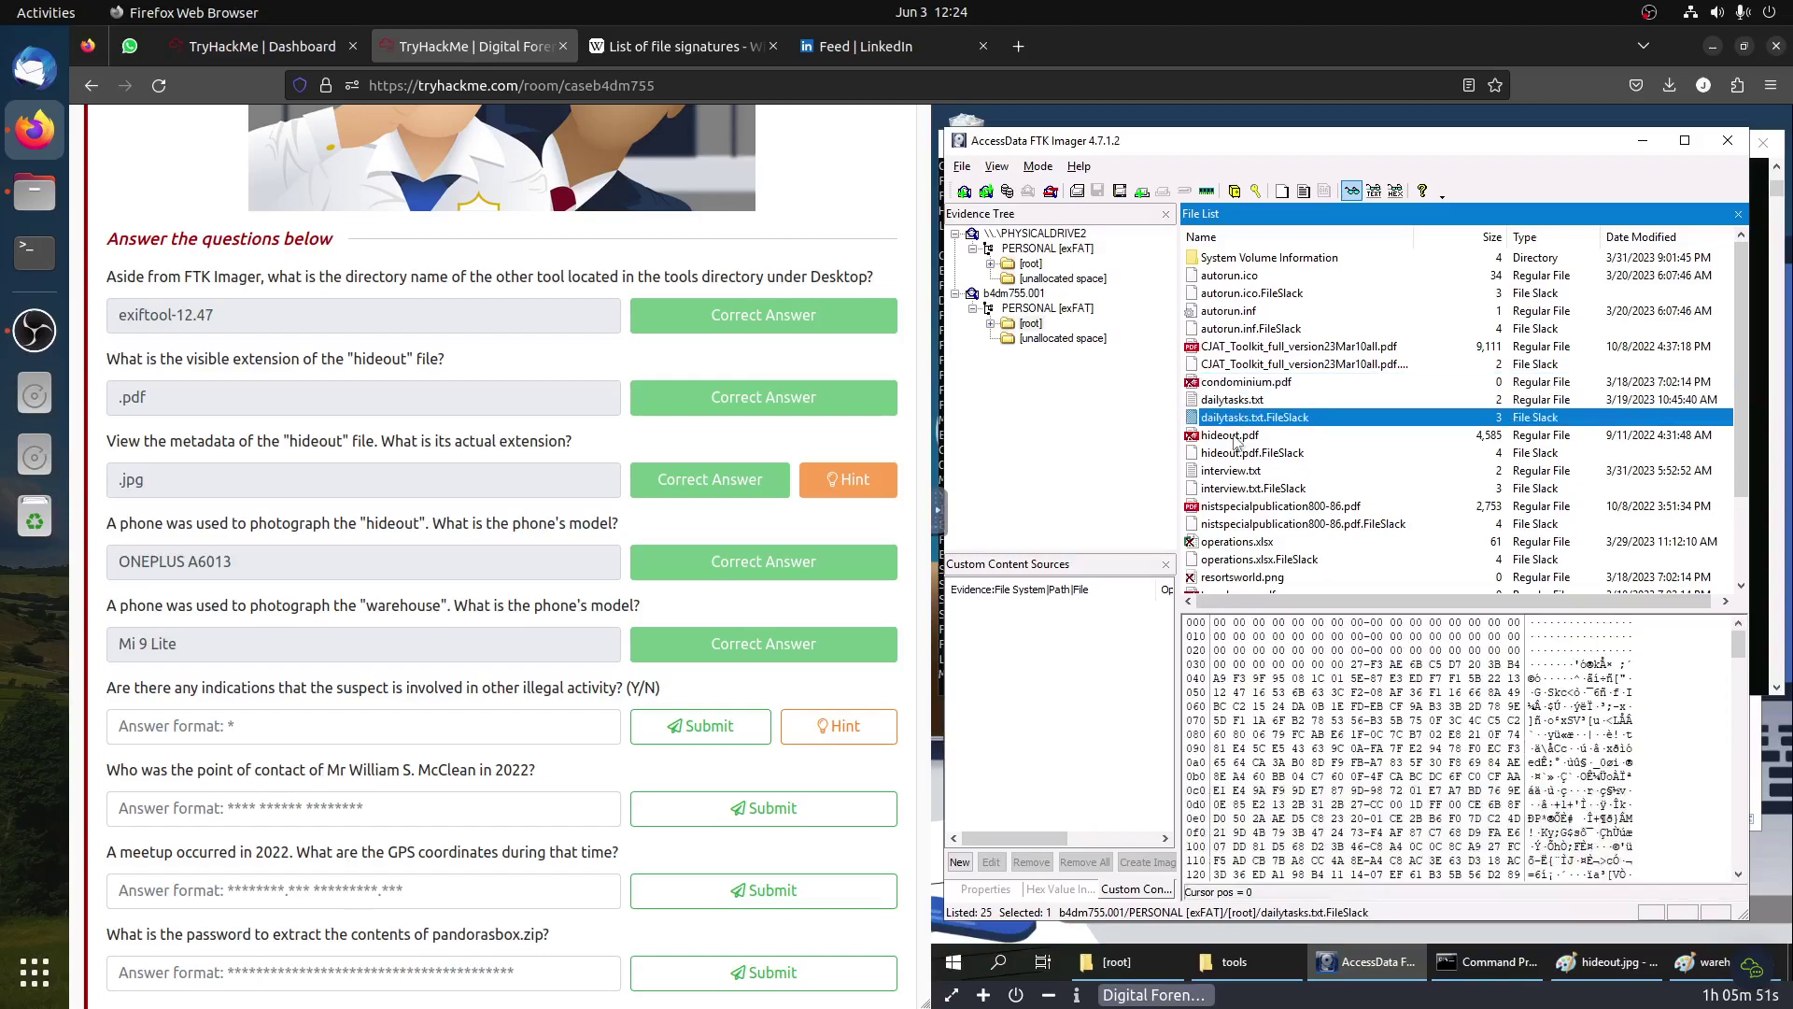
# Step: Check hideout.pdf, interview.txt and the NIST PDF, finding operations.xlsx starts with 50 4B 03 04
pyautogui.click(1242, 438)
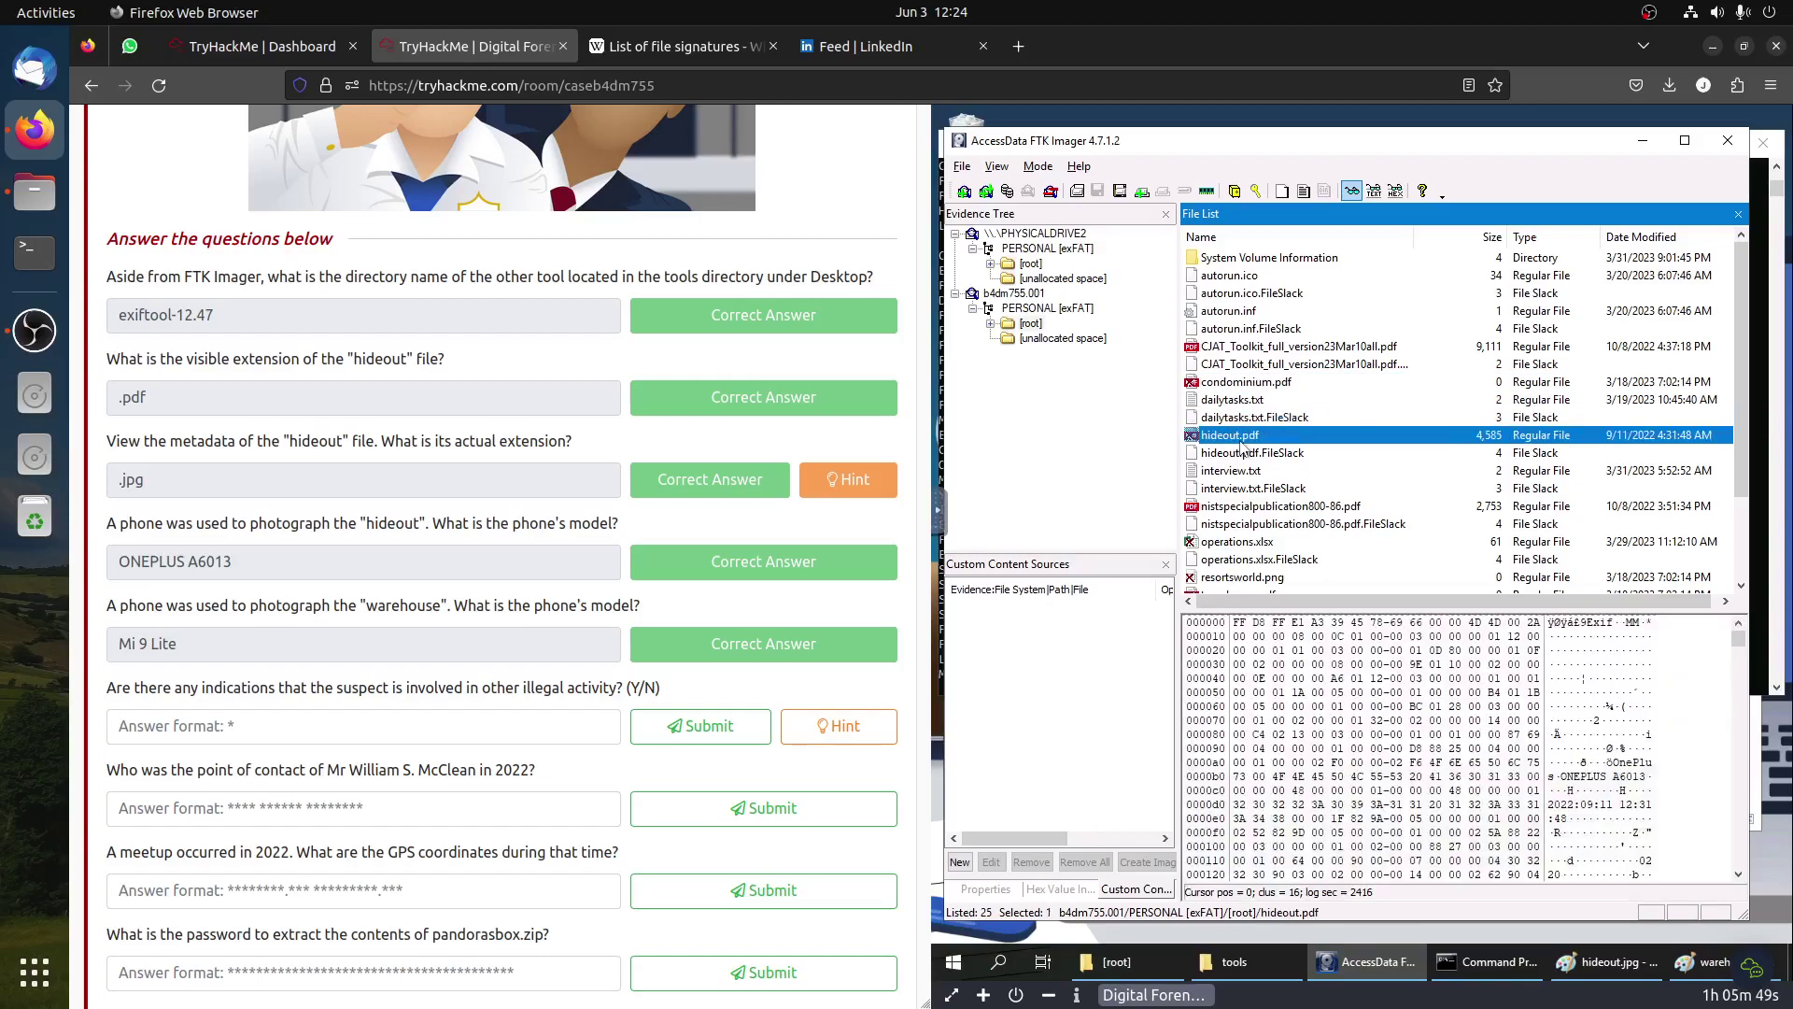
pyautogui.click(1247, 454)
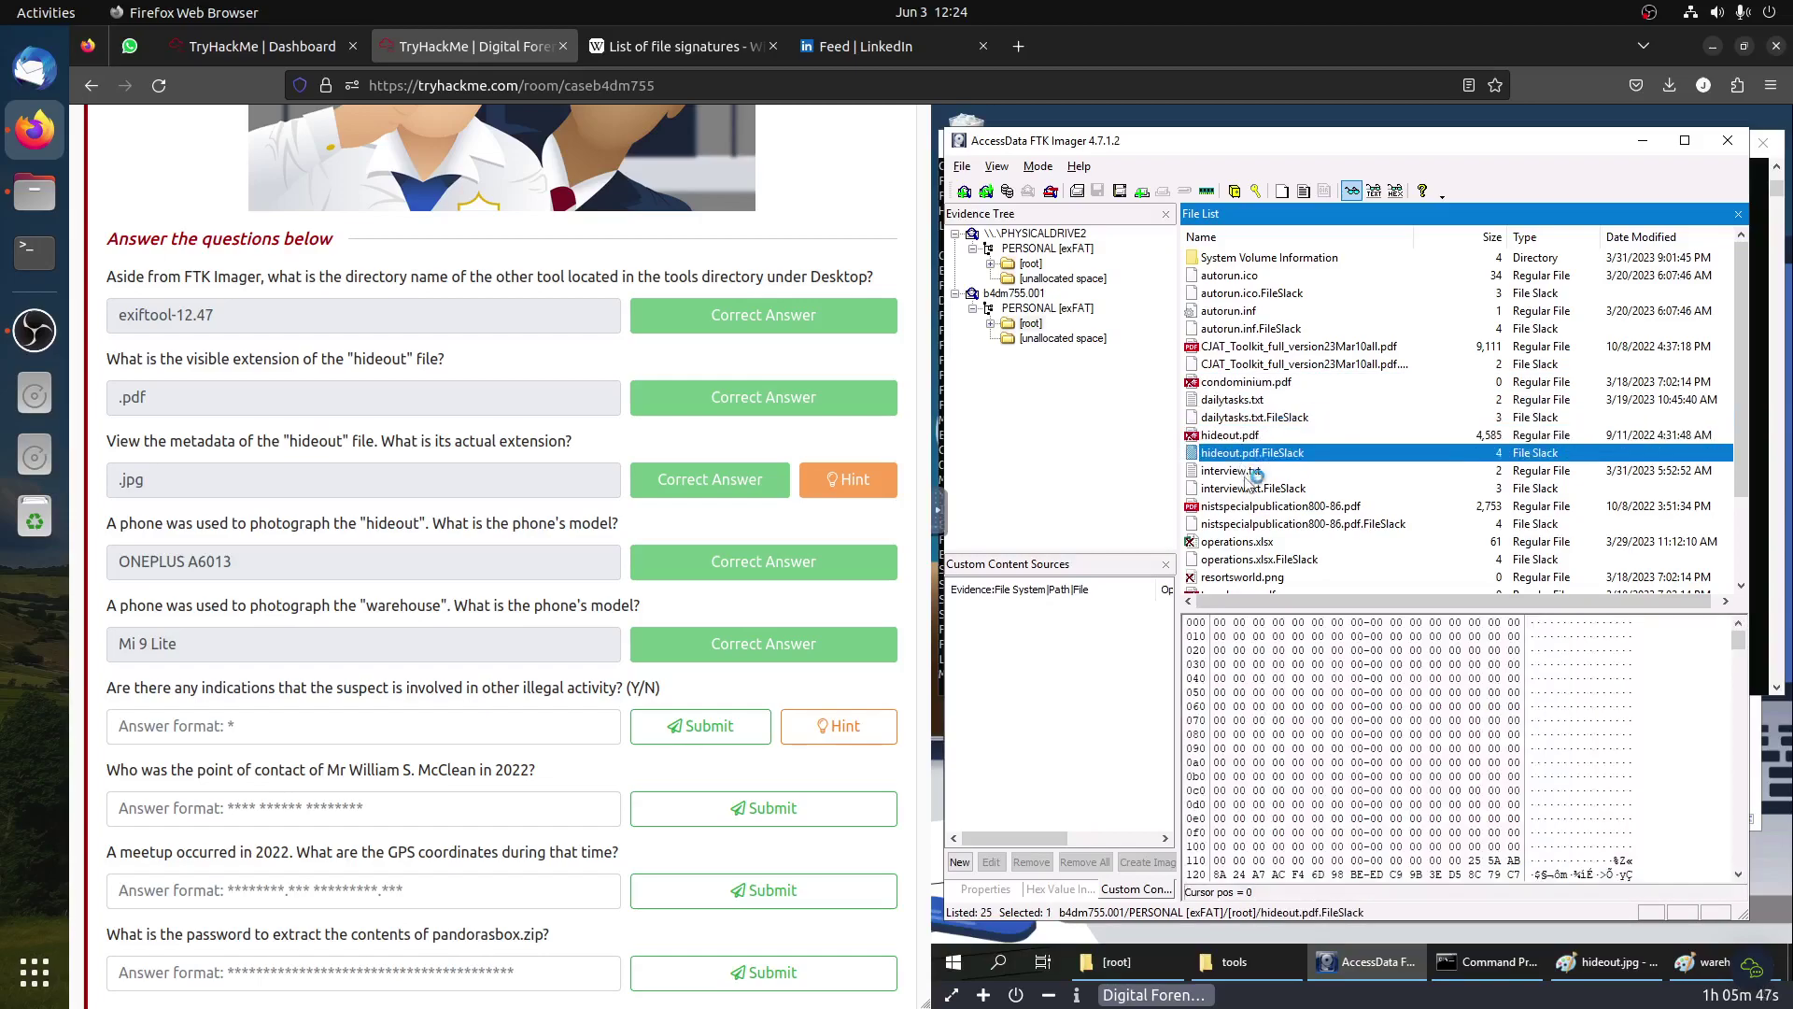
pyautogui.click(1245, 472)
pyautogui.click(1252, 488)
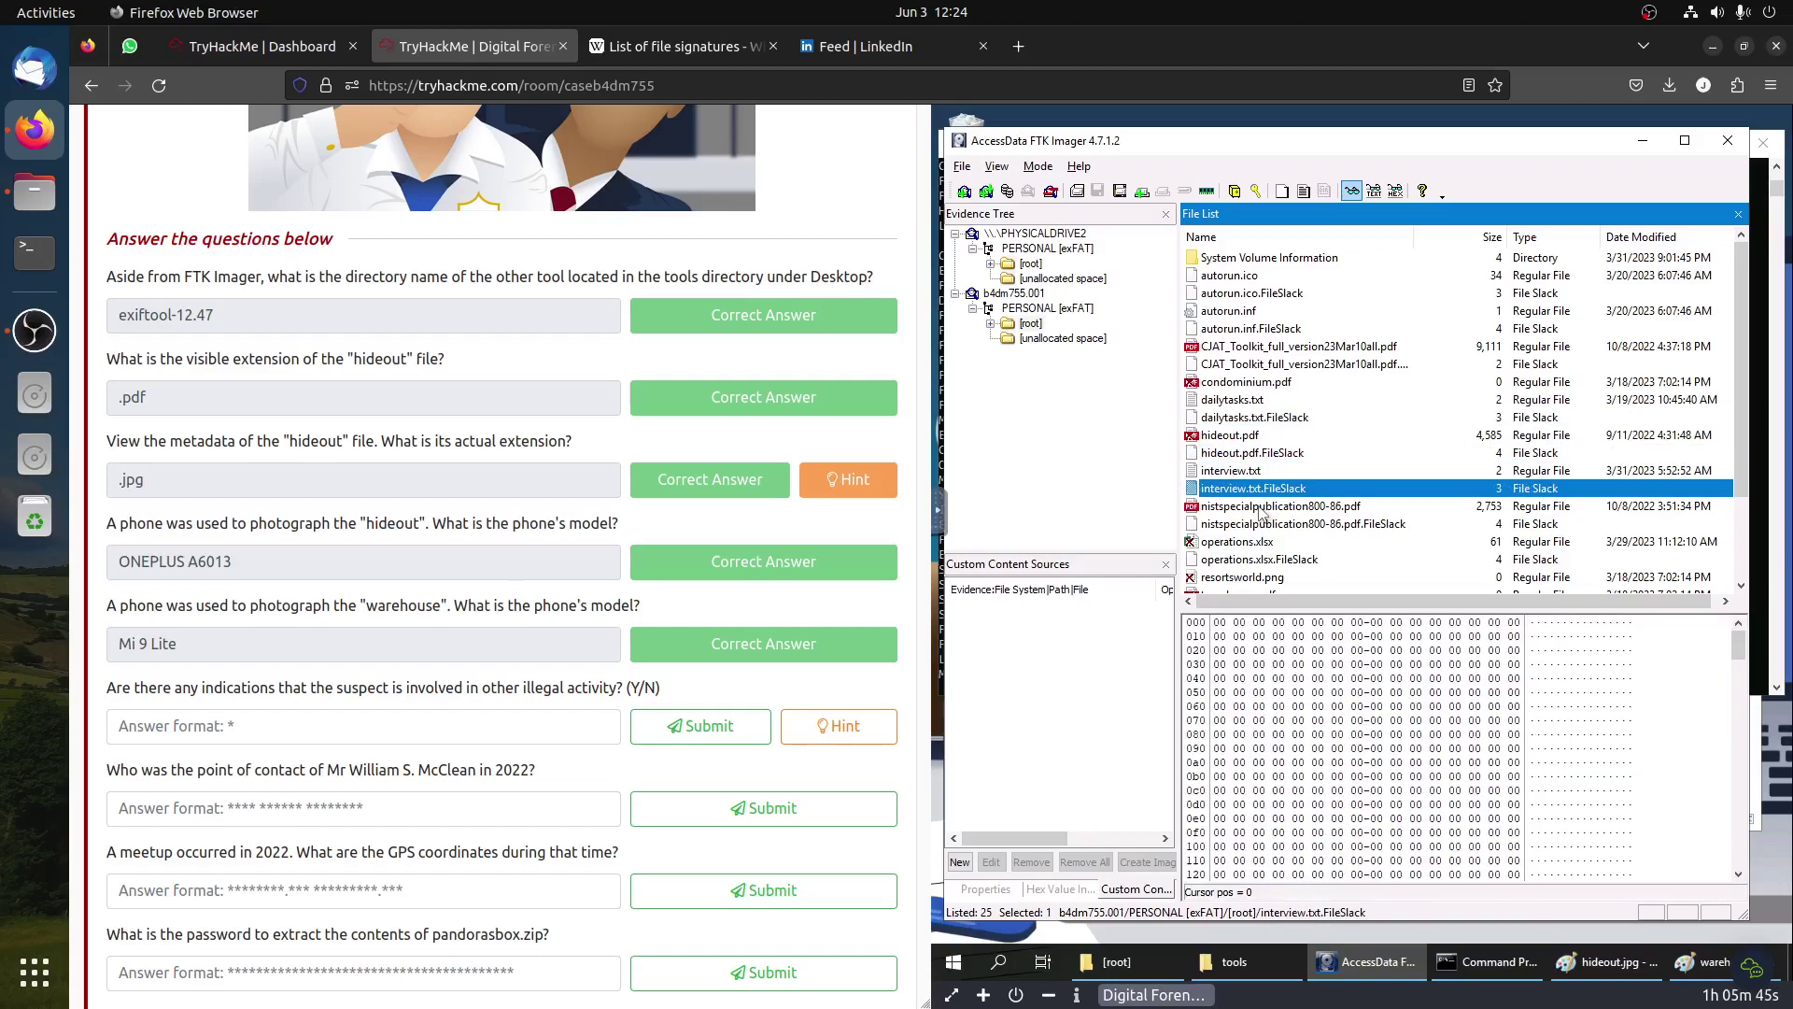
pyautogui.click(1263, 507)
pyautogui.click(1265, 526)
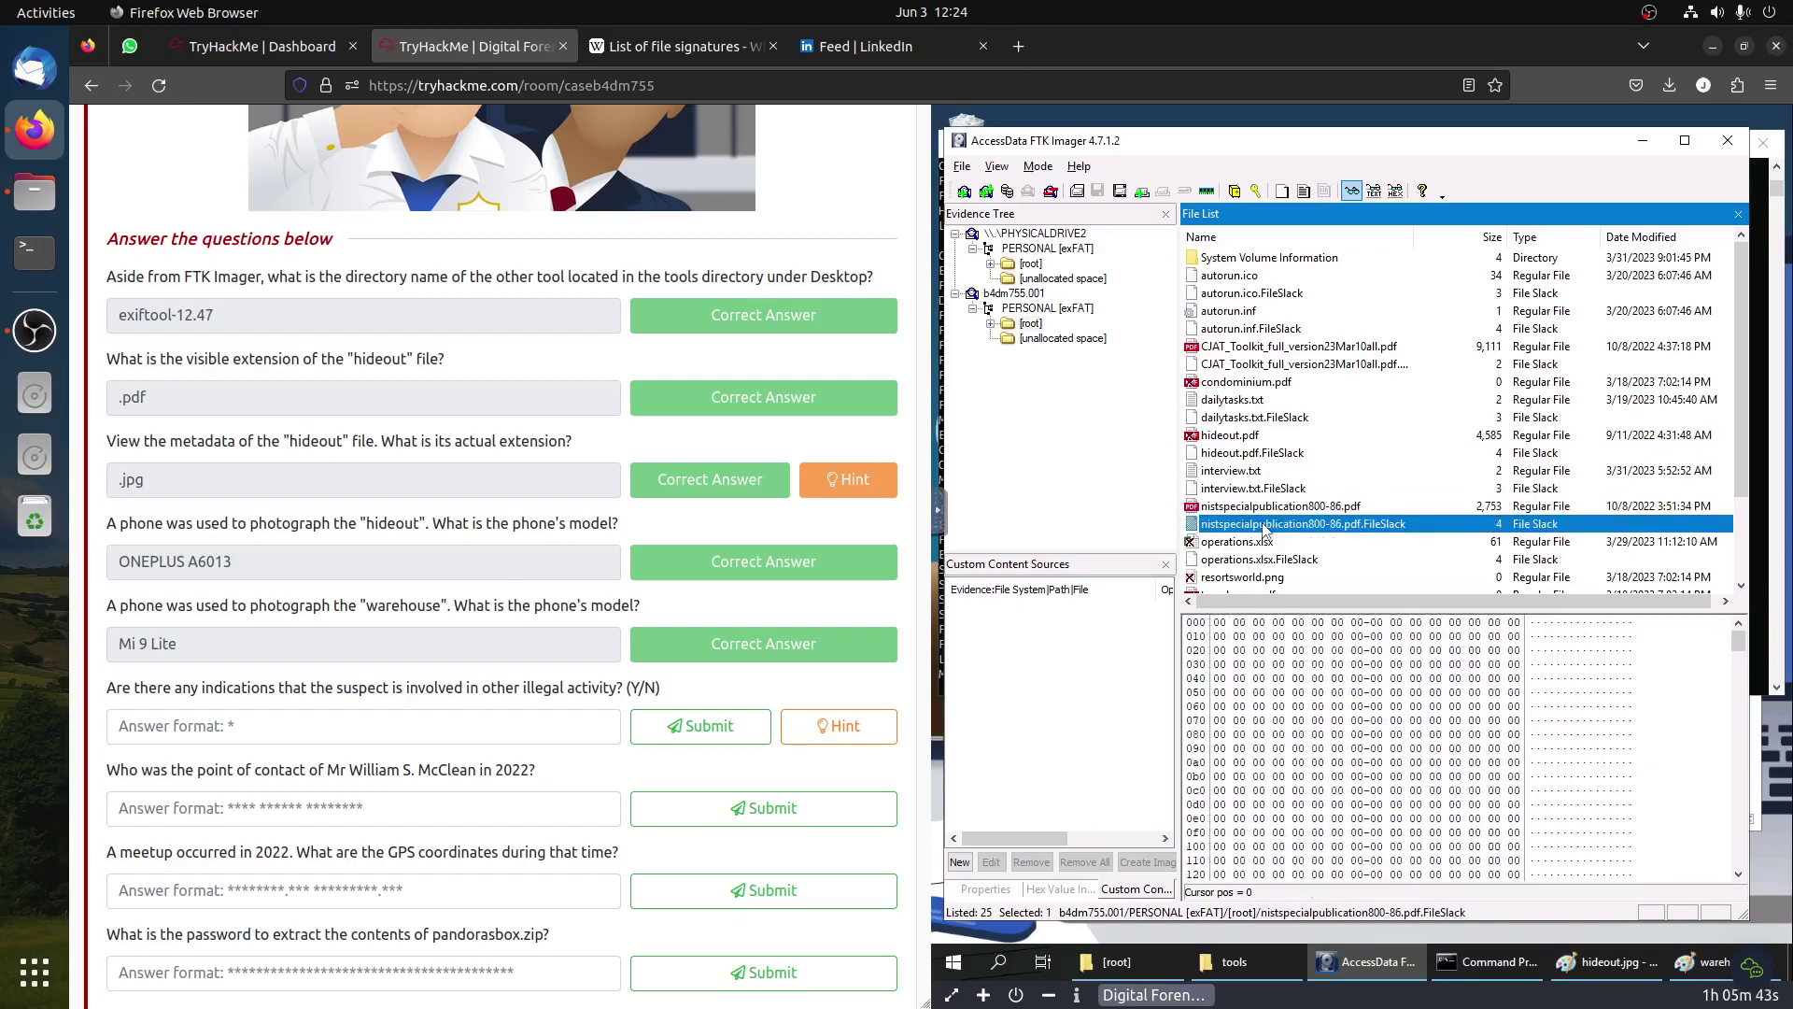
pyautogui.click(1248, 542)
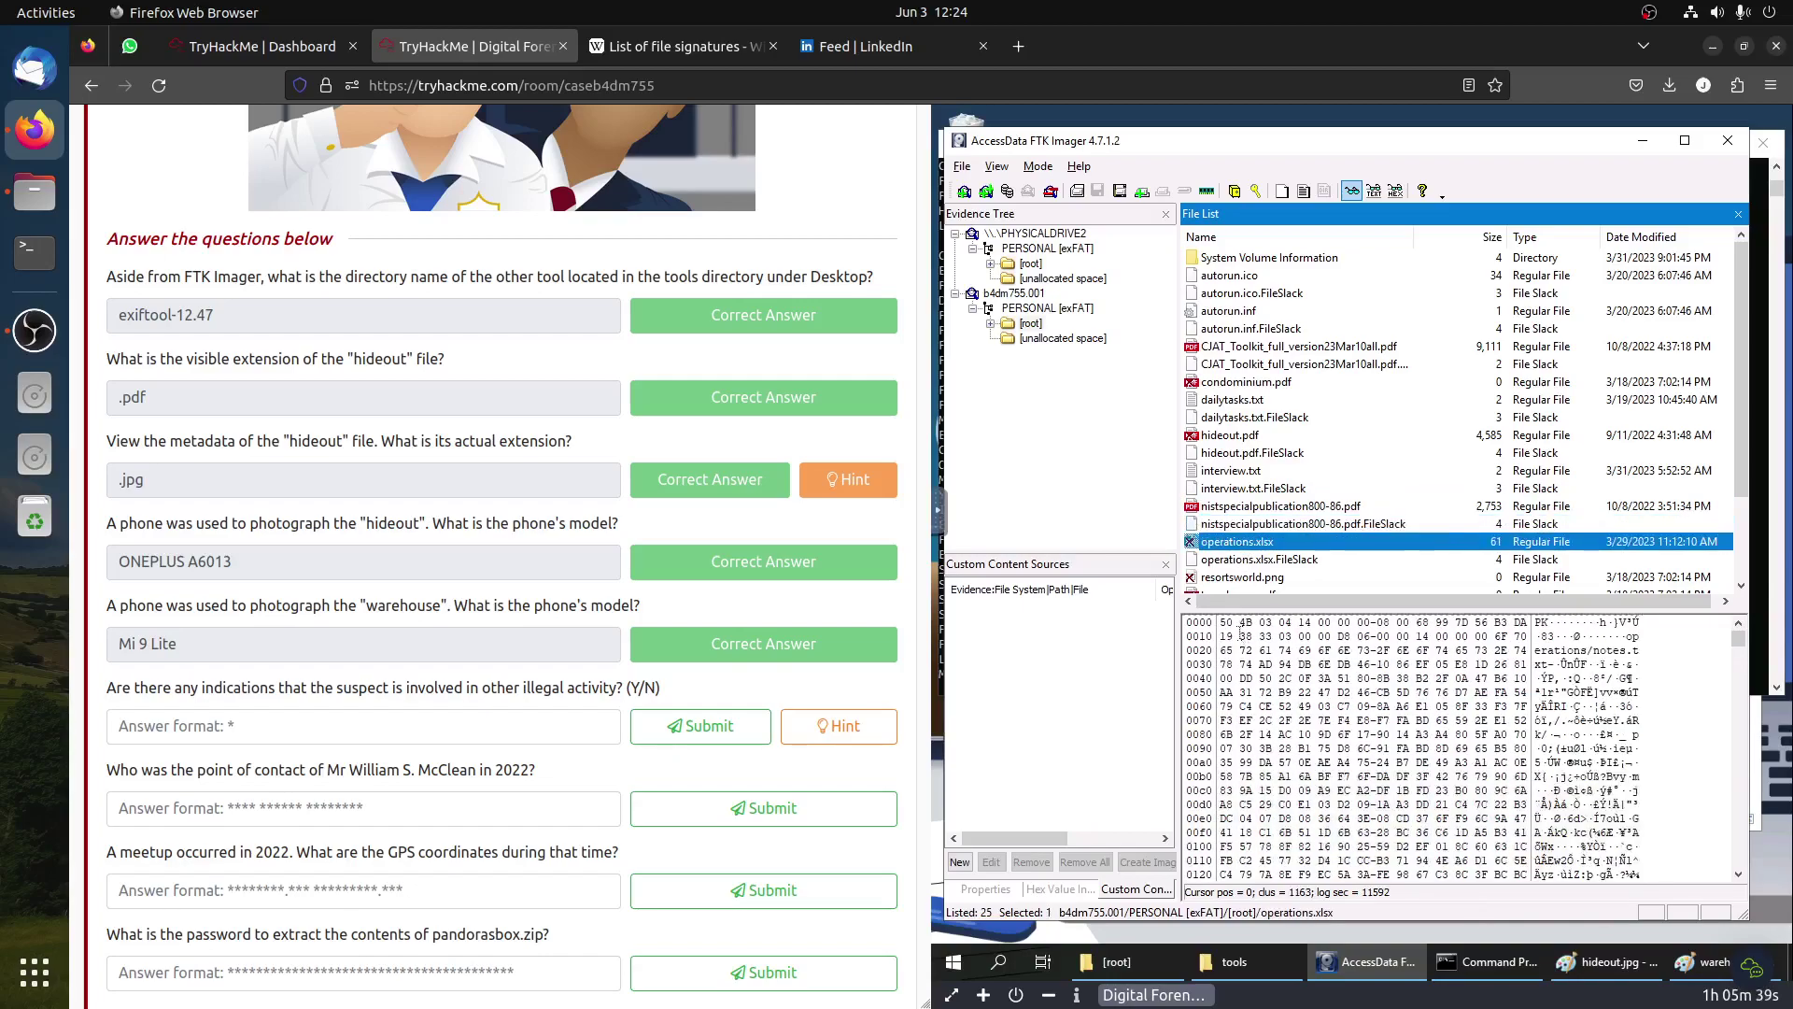
pyautogui.click(673, 46)
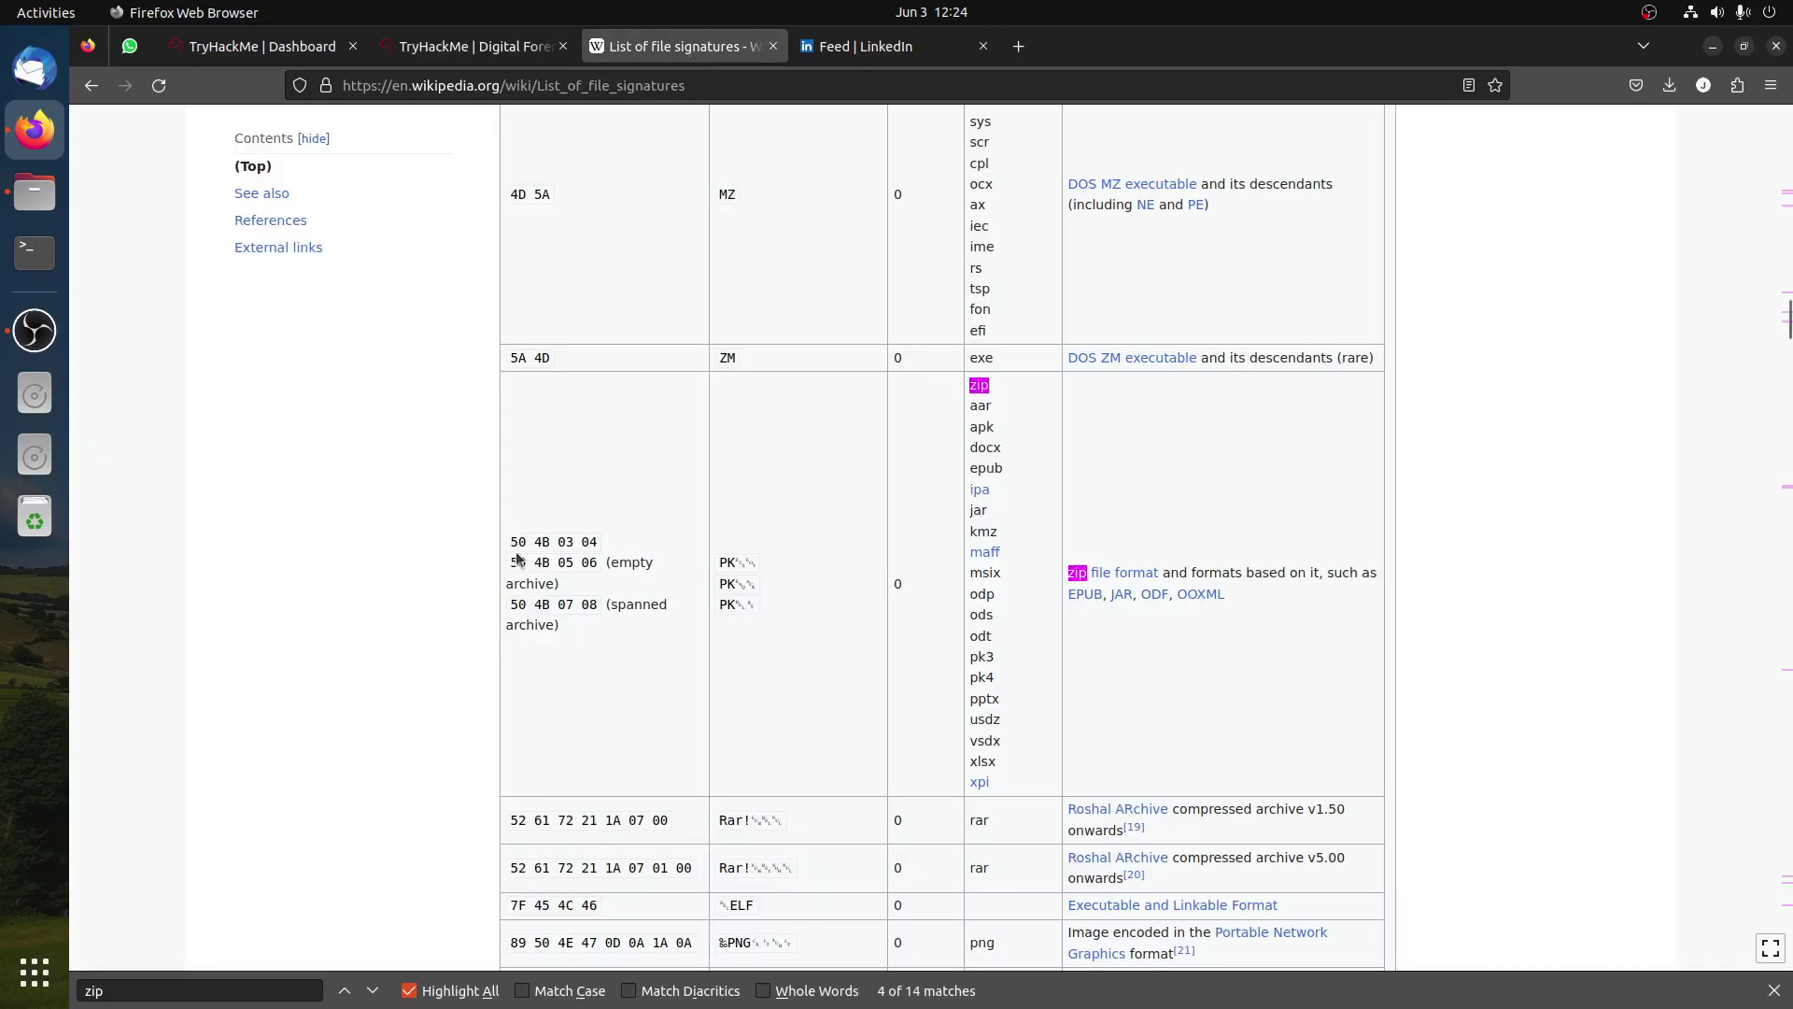
pyautogui.moveTo(510, 541); pyautogui.dragTo(601, 551)
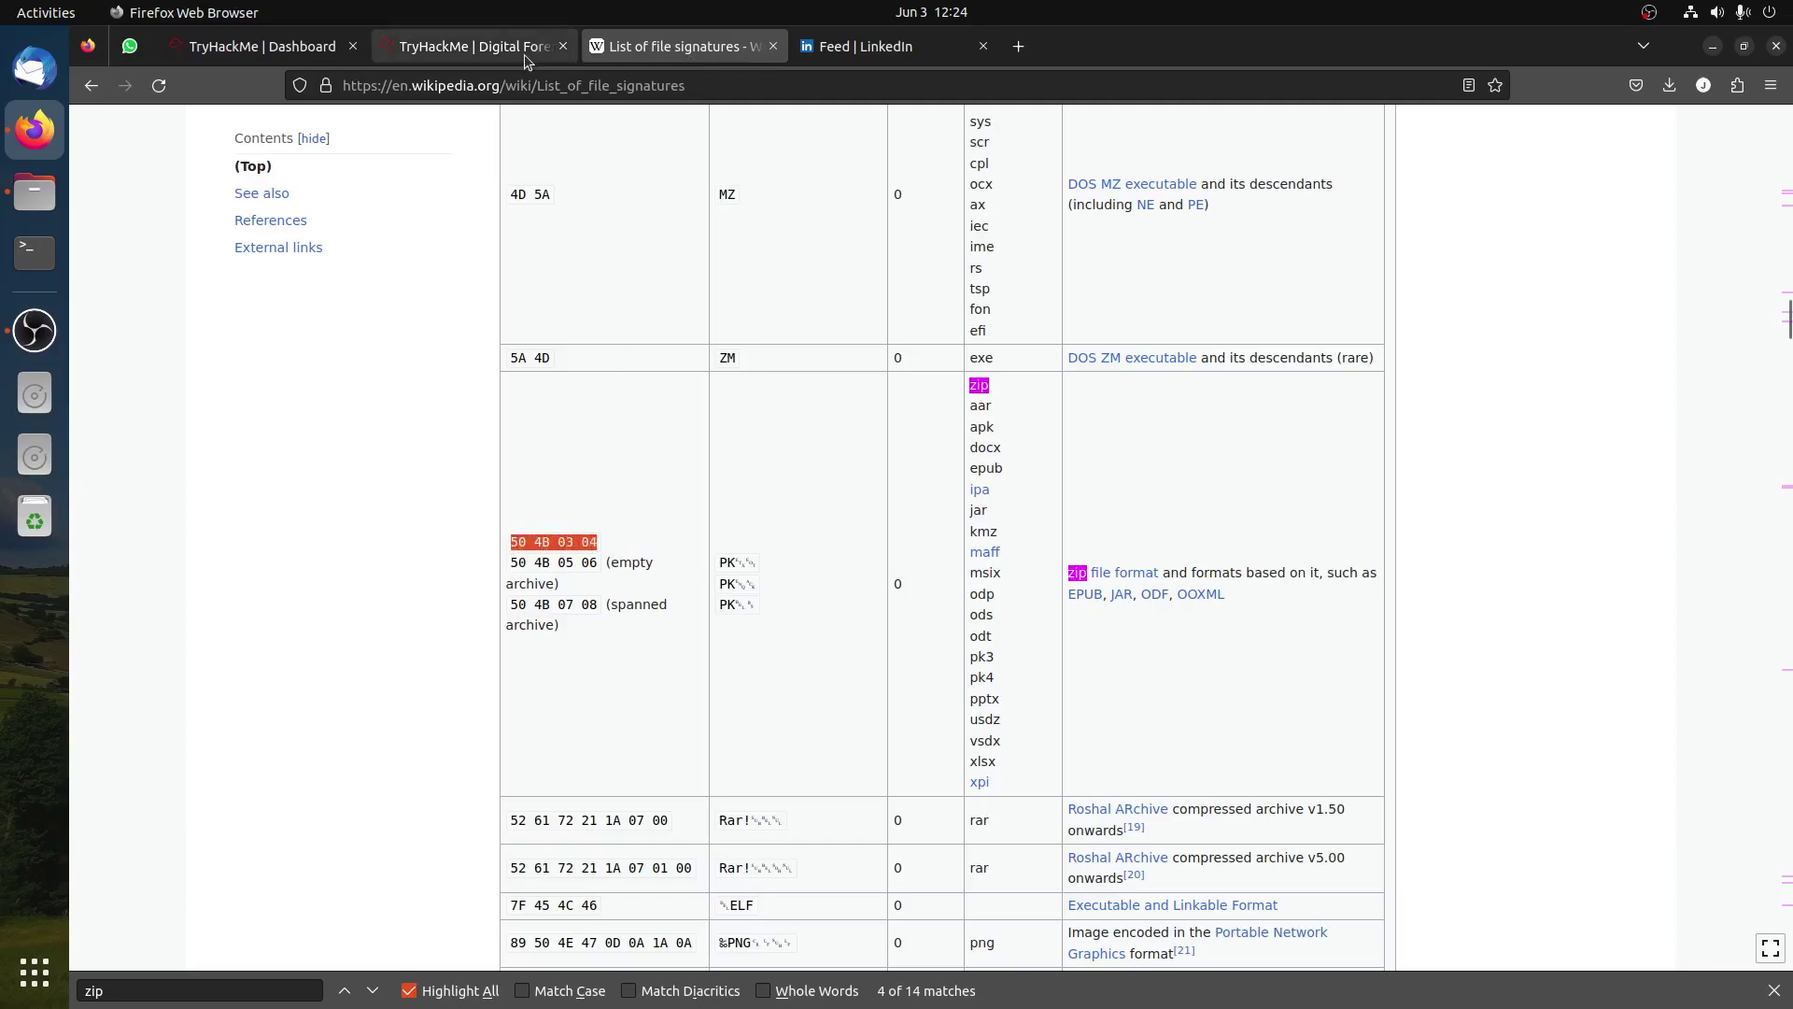
pyautogui.click(476, 46)
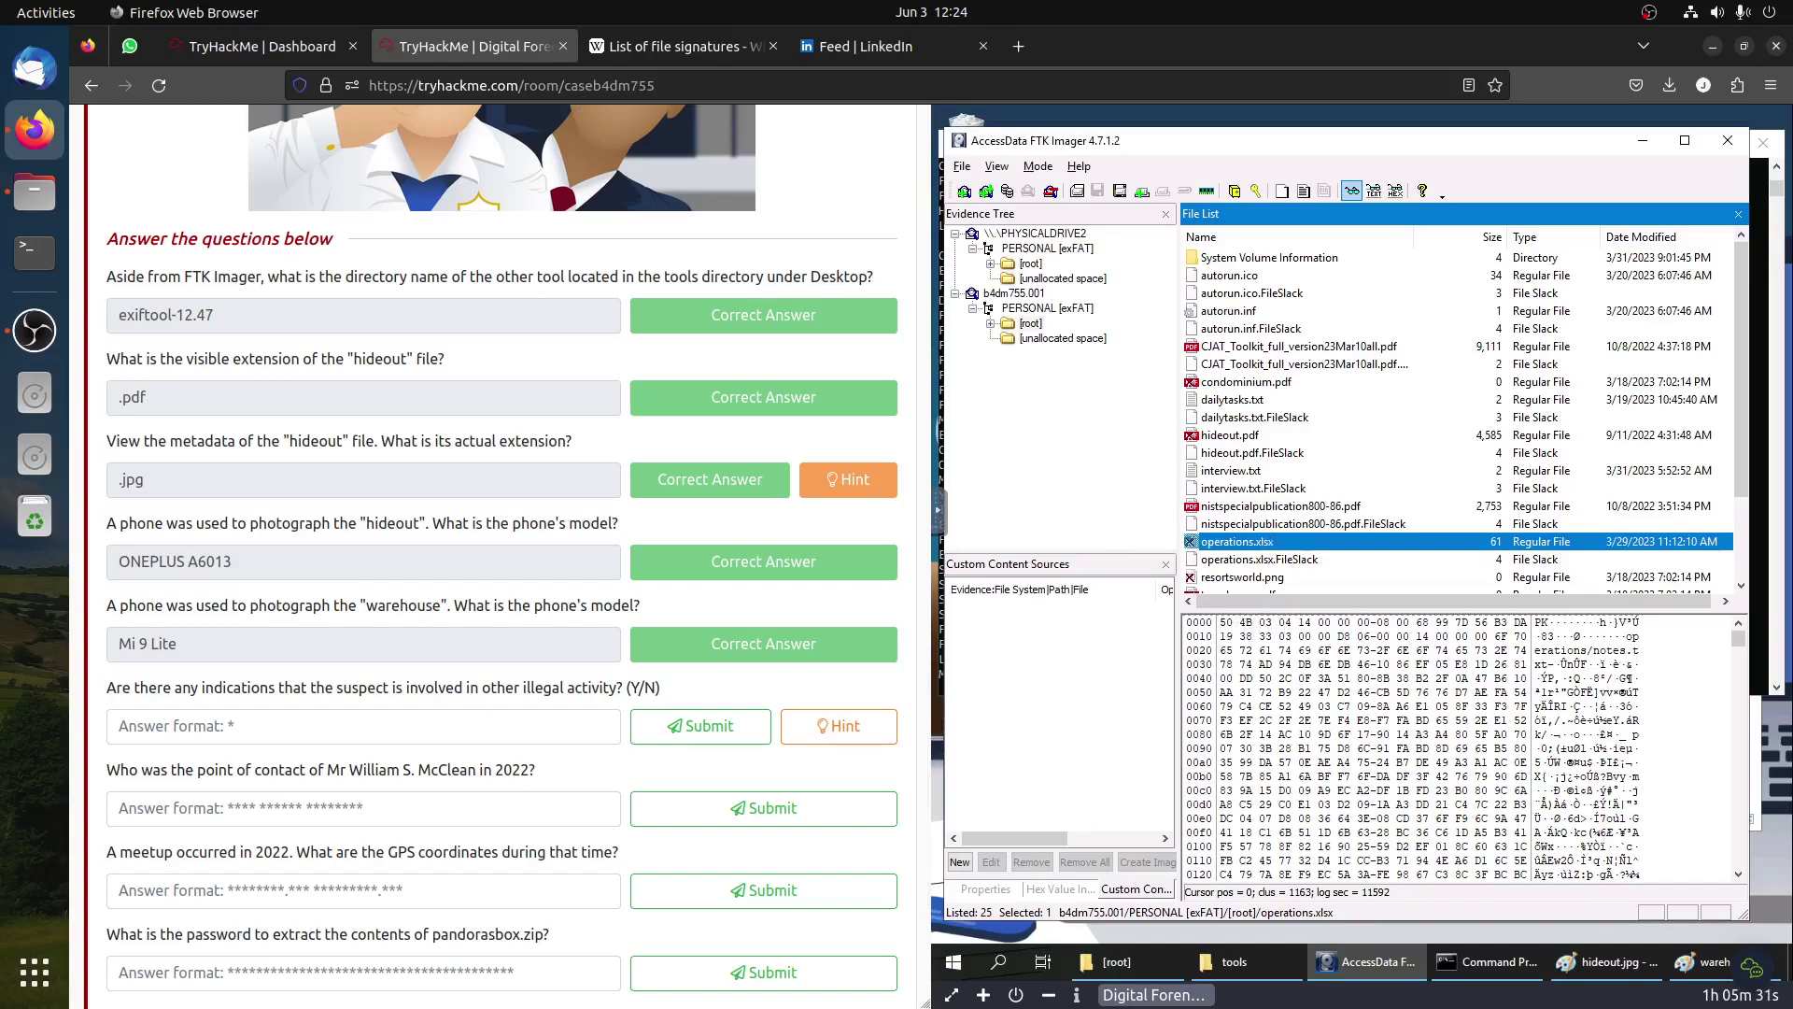
# Step: Rerun the previous exiftool command on operations.xlsx instead of warehouse.pdf
pyautogui.click(1487, 962)
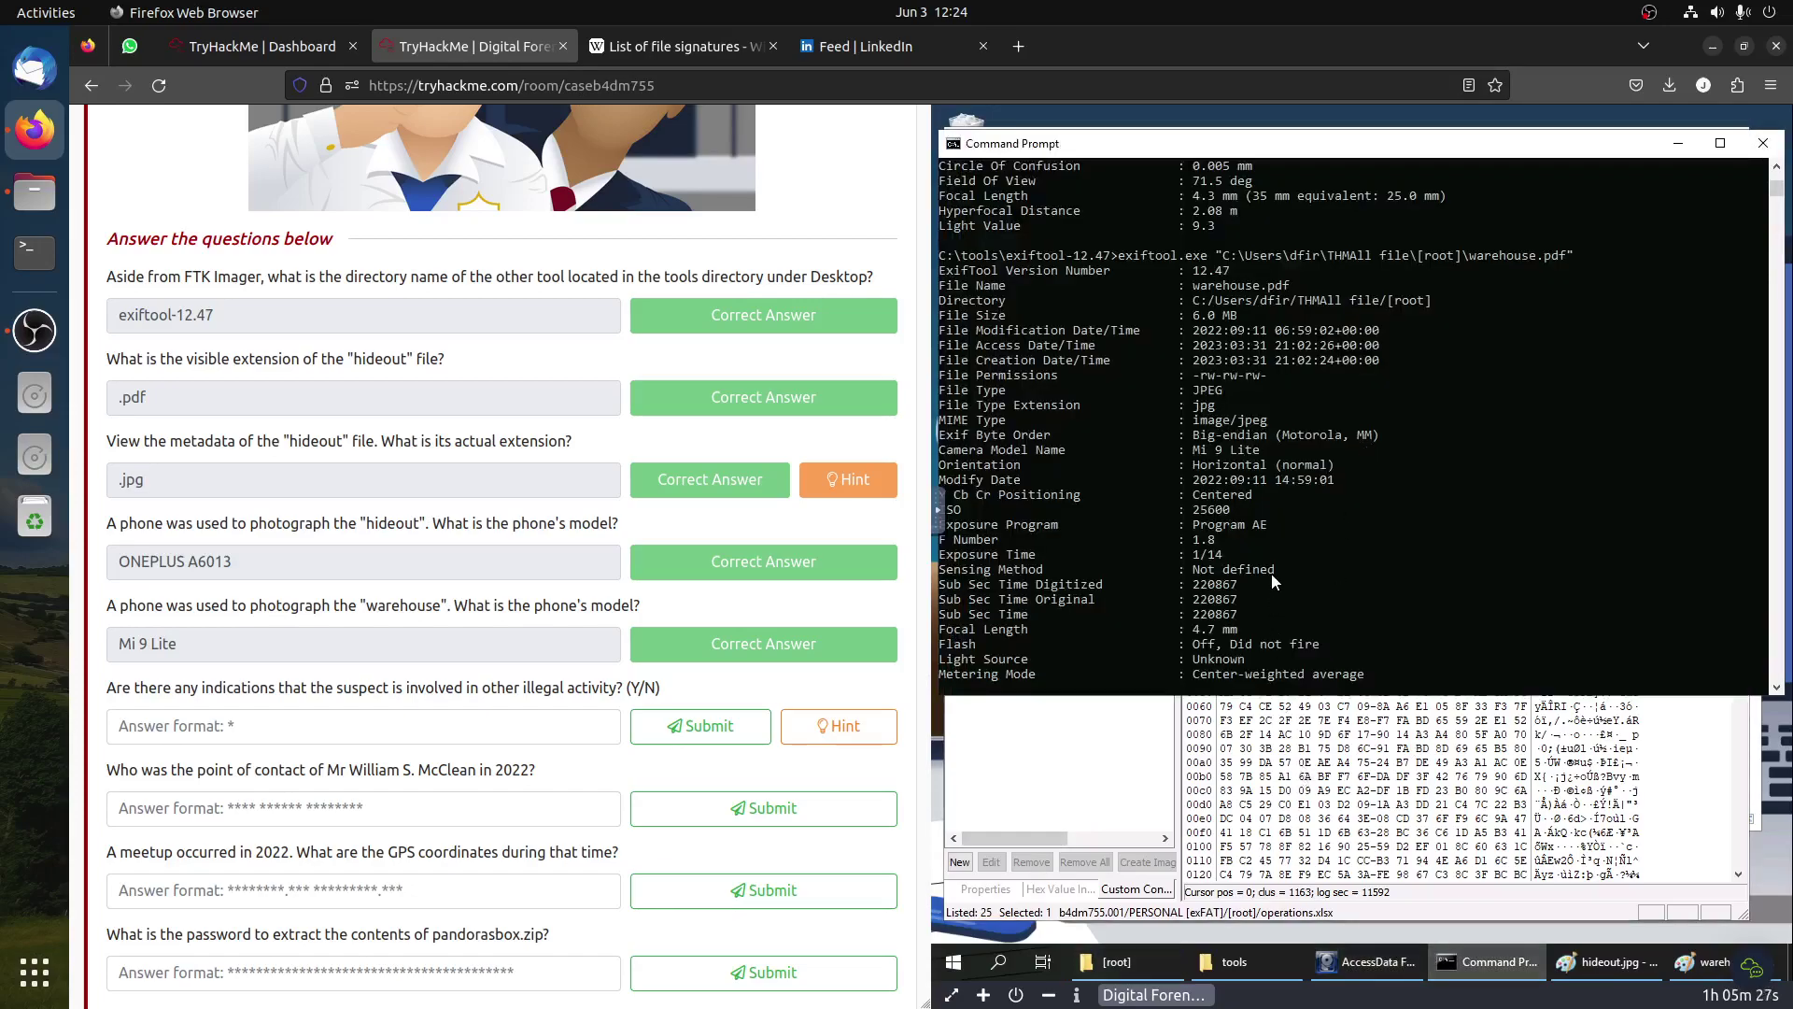
pyautogui.press('Up')
pyautogui.press('BackSpace')
pyautogui.press('BackSpace')
pyautogui.press('BackSpace')
pyautogui.press('BackSpace')
pyautogui.press('BackSpace')
pyautogui.press('BackSpace')
pyautogui.press('BackSpace')
pyautogui.press('BackSpace')
pyautogui.press('BackSpace')
pyautogui.press('BackSpace')
pyautogui.press('BackSpace')
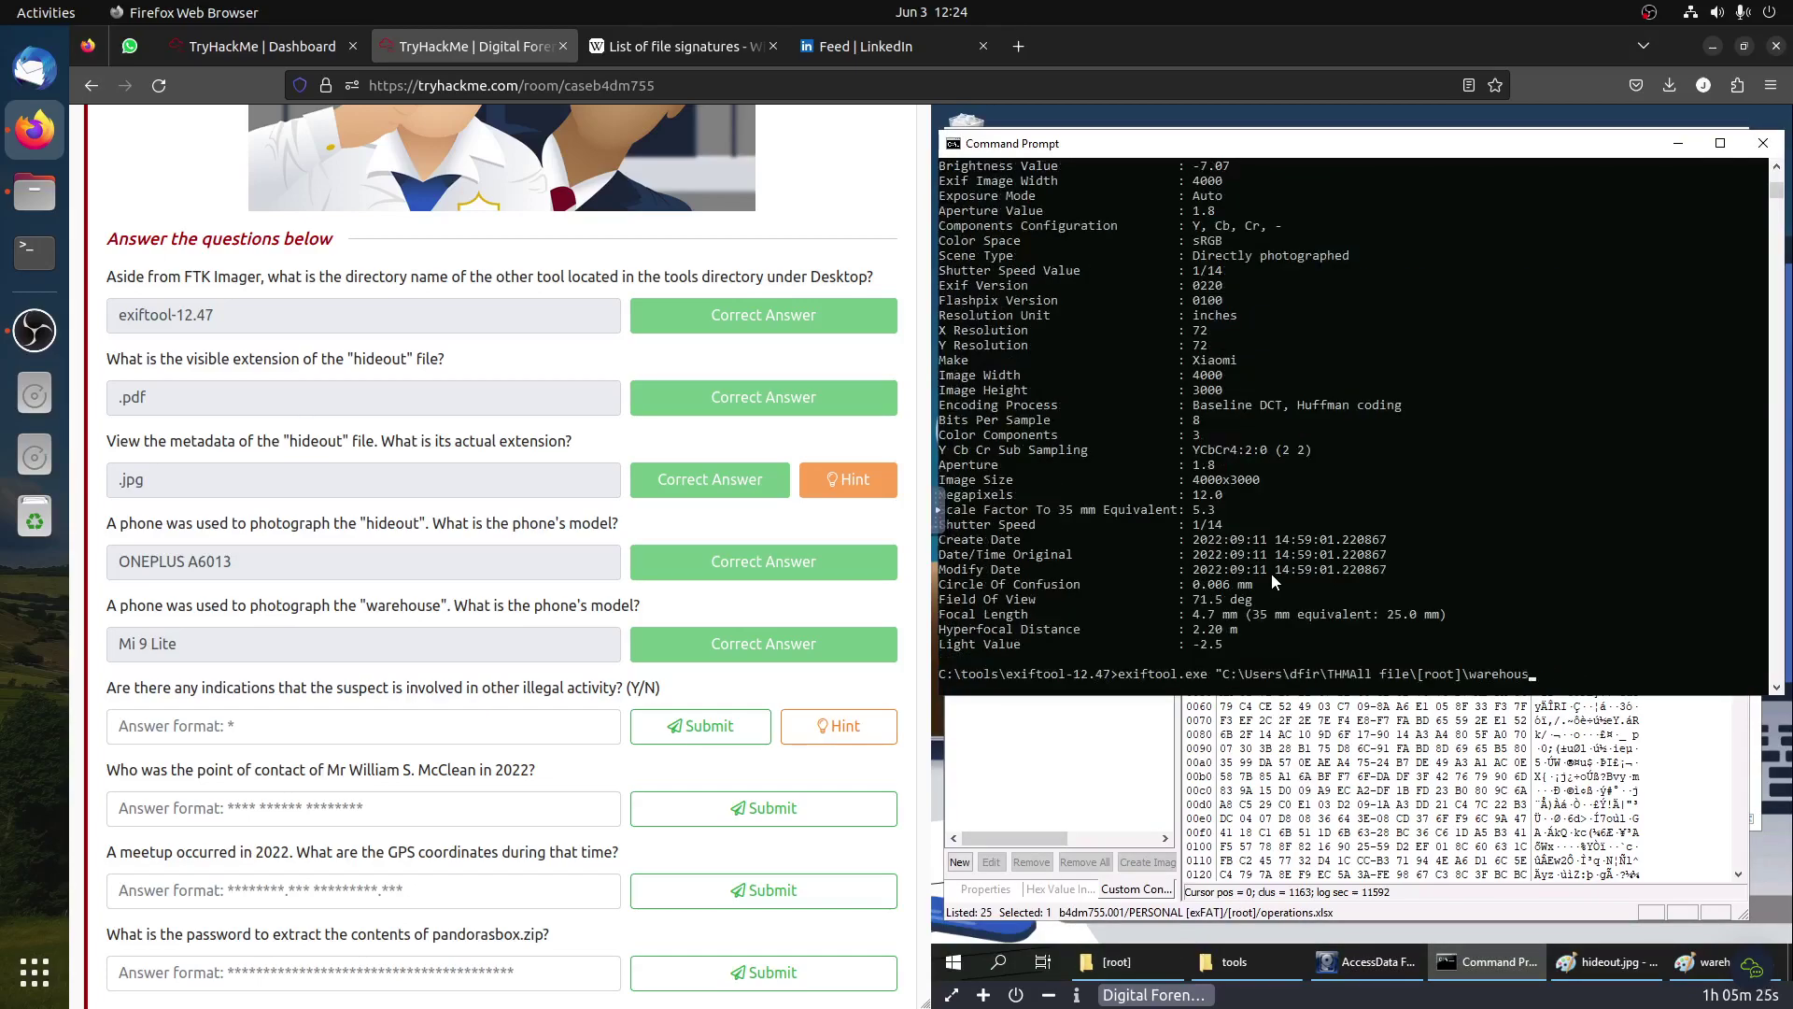
pyautogui.press('BackSpace')
pyautogui.write('op')
pyautogui.press('Tab')
pyautogui.press('Return')
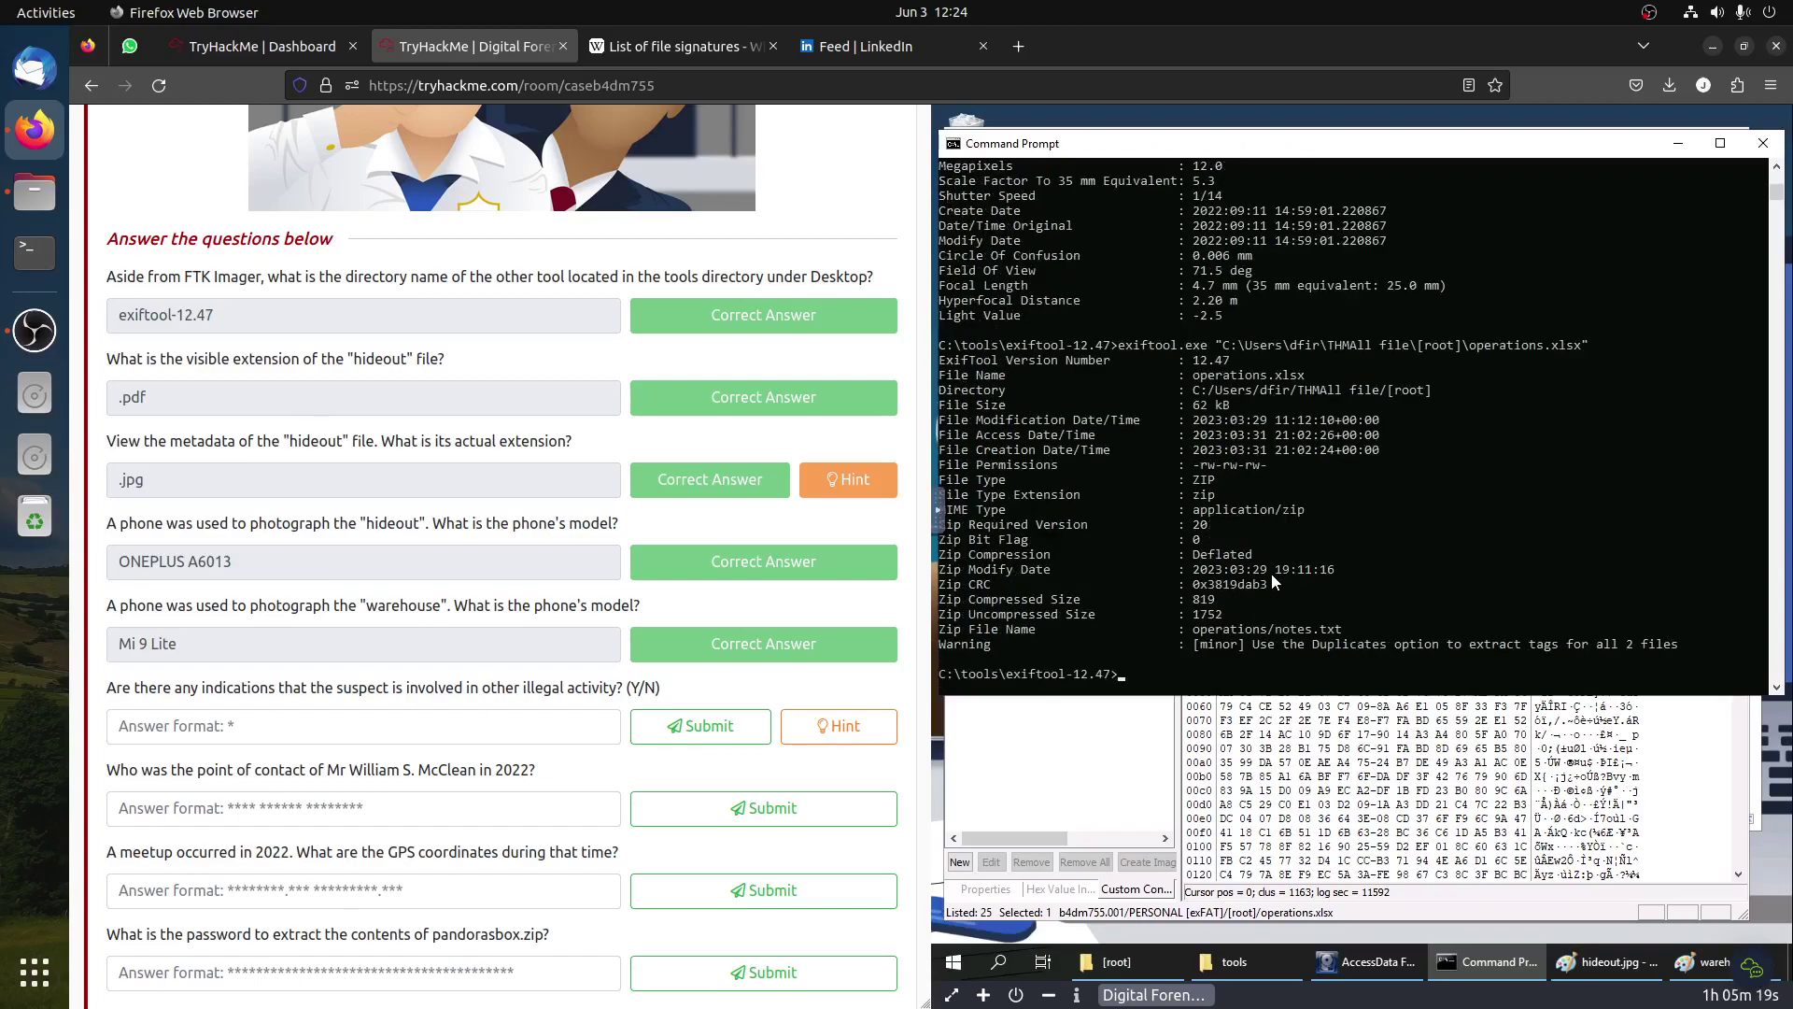
# Step: Scroll through the metadata output and highlight the lines showing File Type ZIP
pyautogui.scroll(4, 1287, 510)
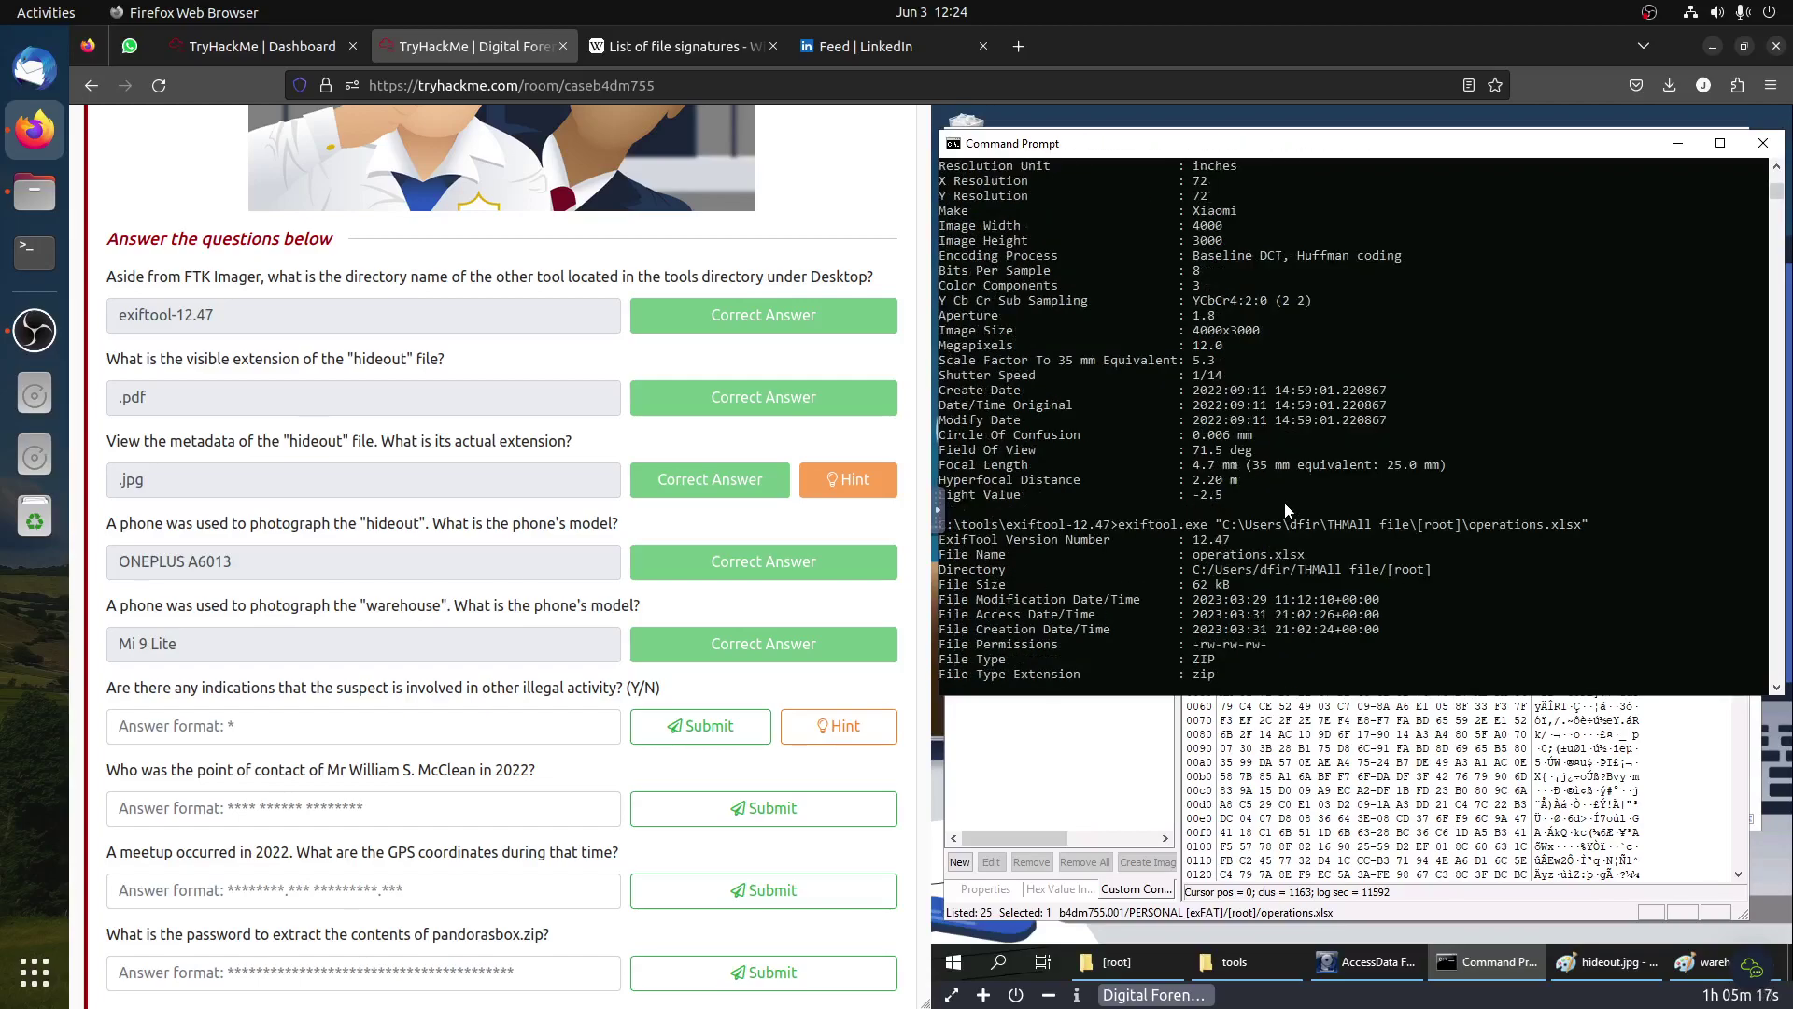
pyautogui.scroll(5, 1286, 502)
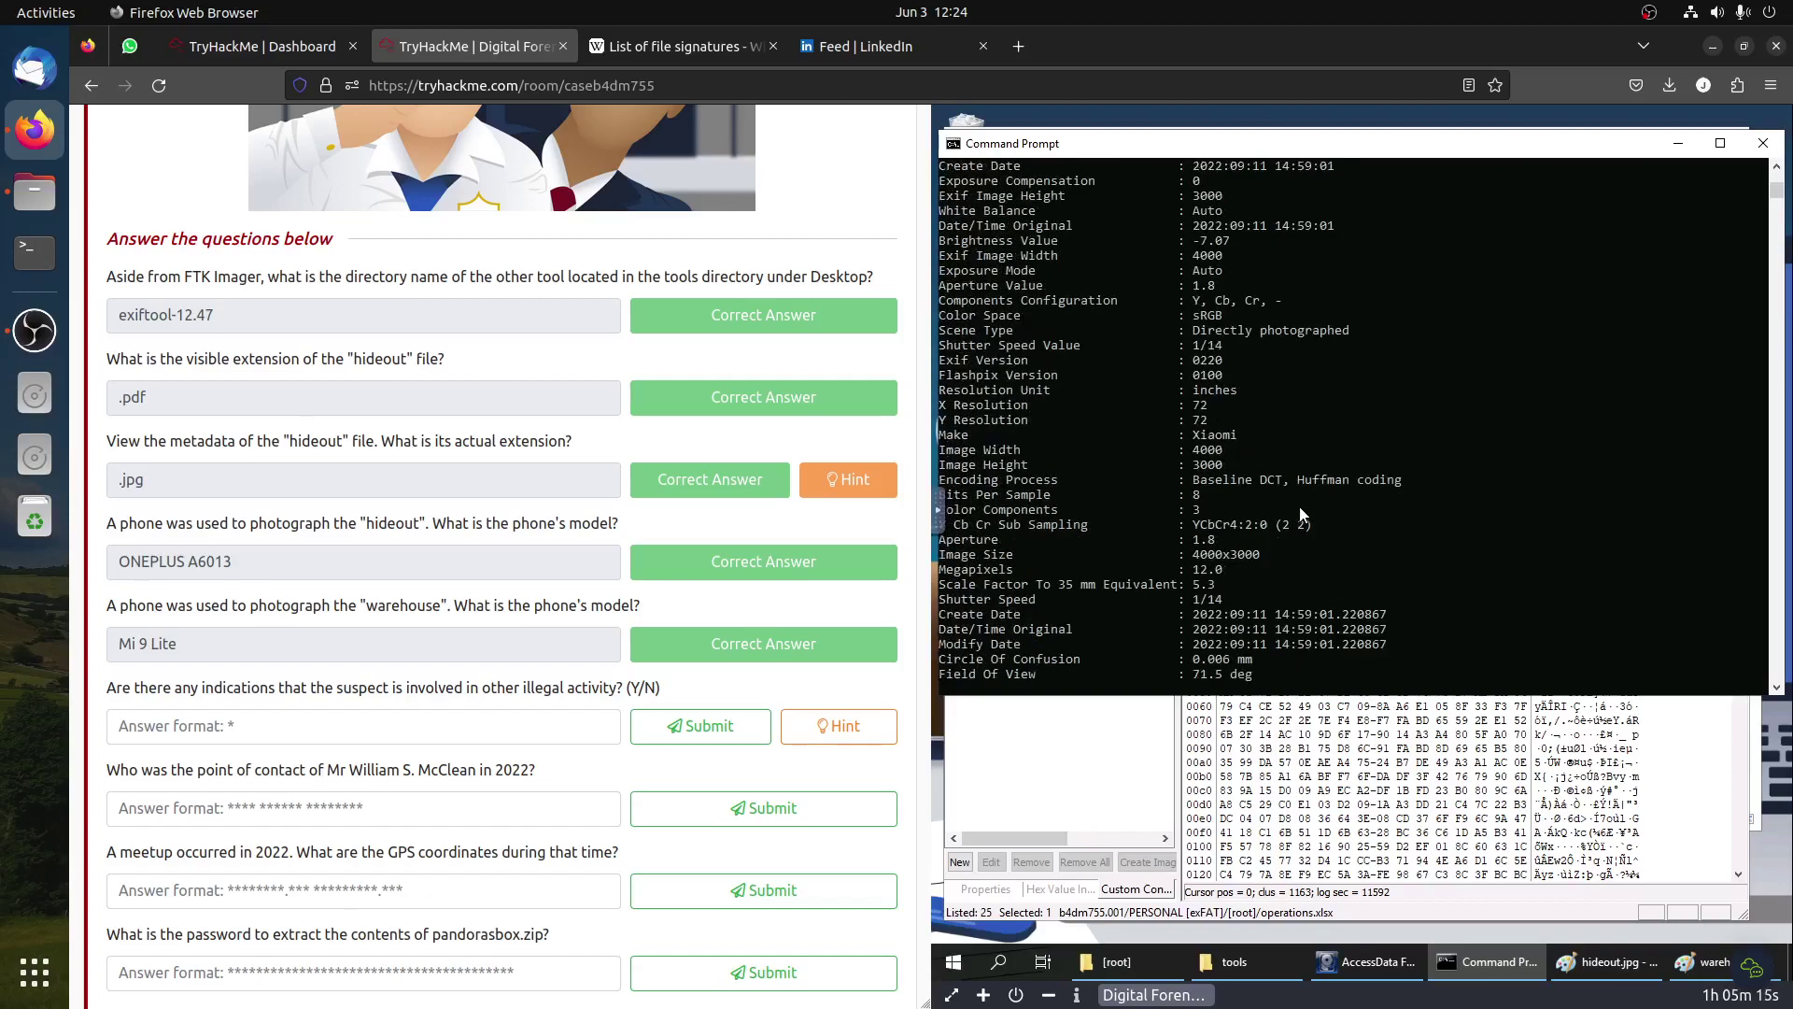
pyautogui.scroll(10, 1304, 512)
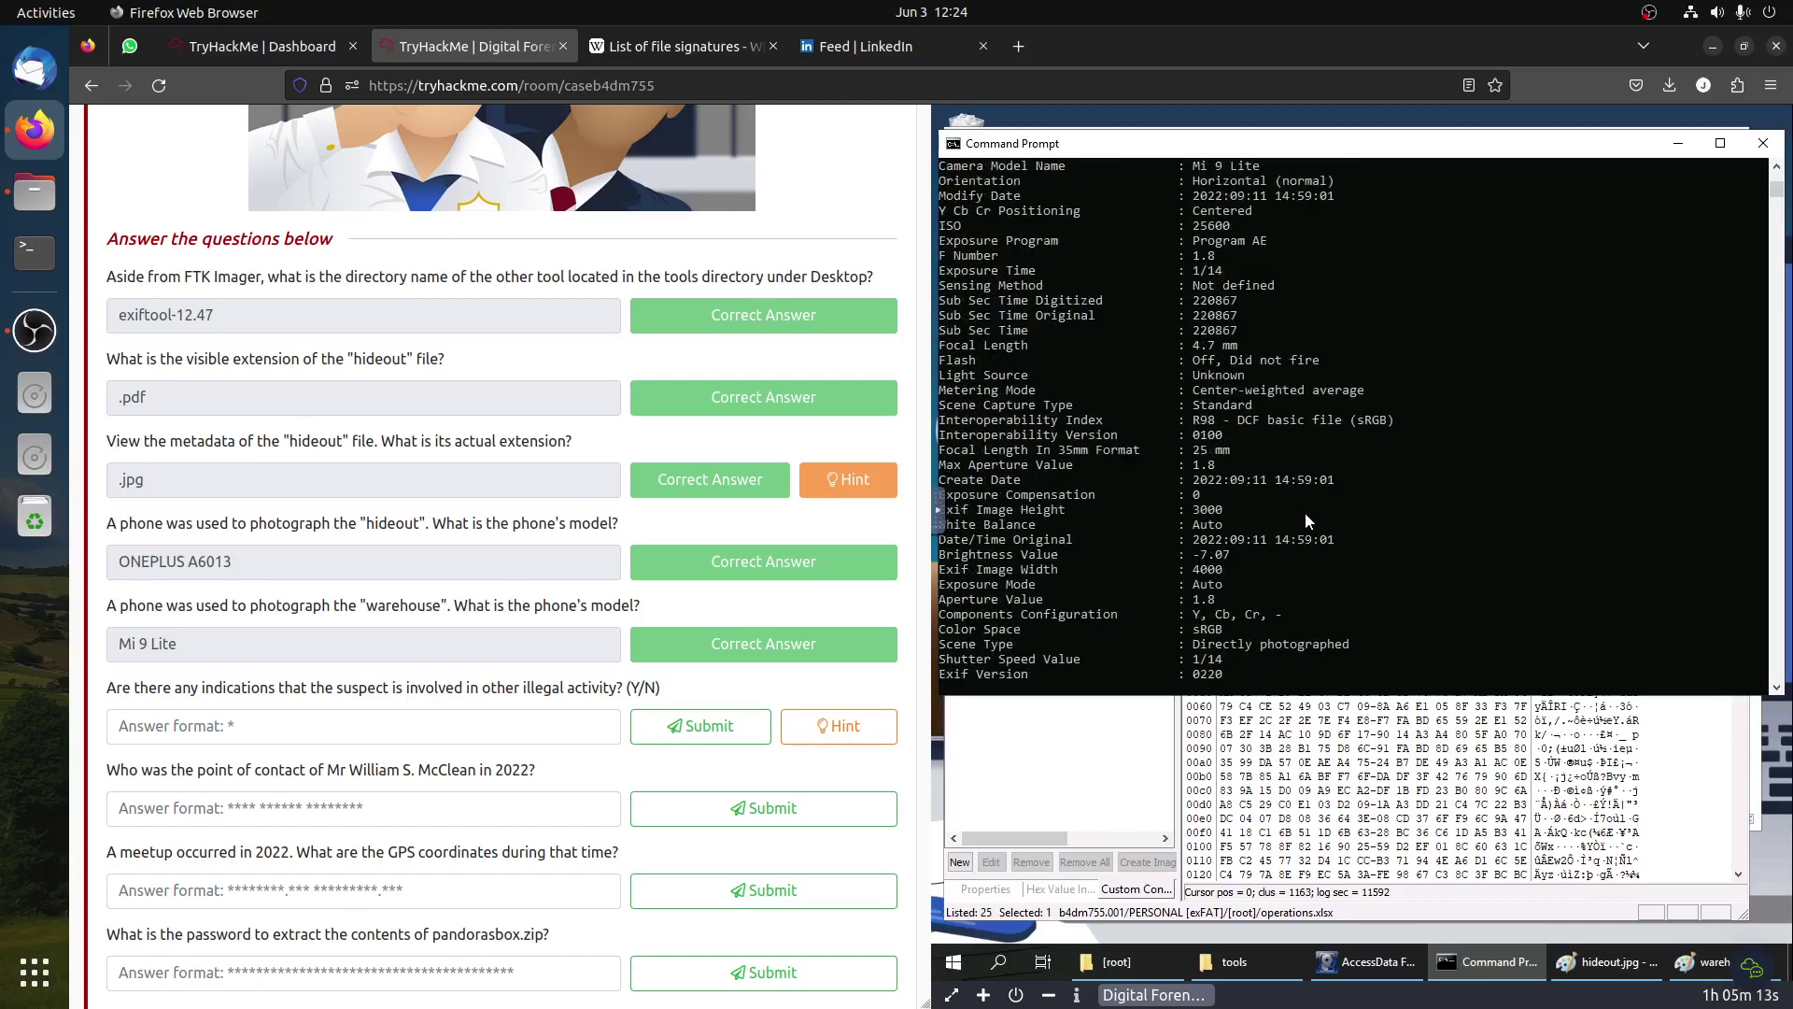
pyautogui.scroll(3, 1305, 513)
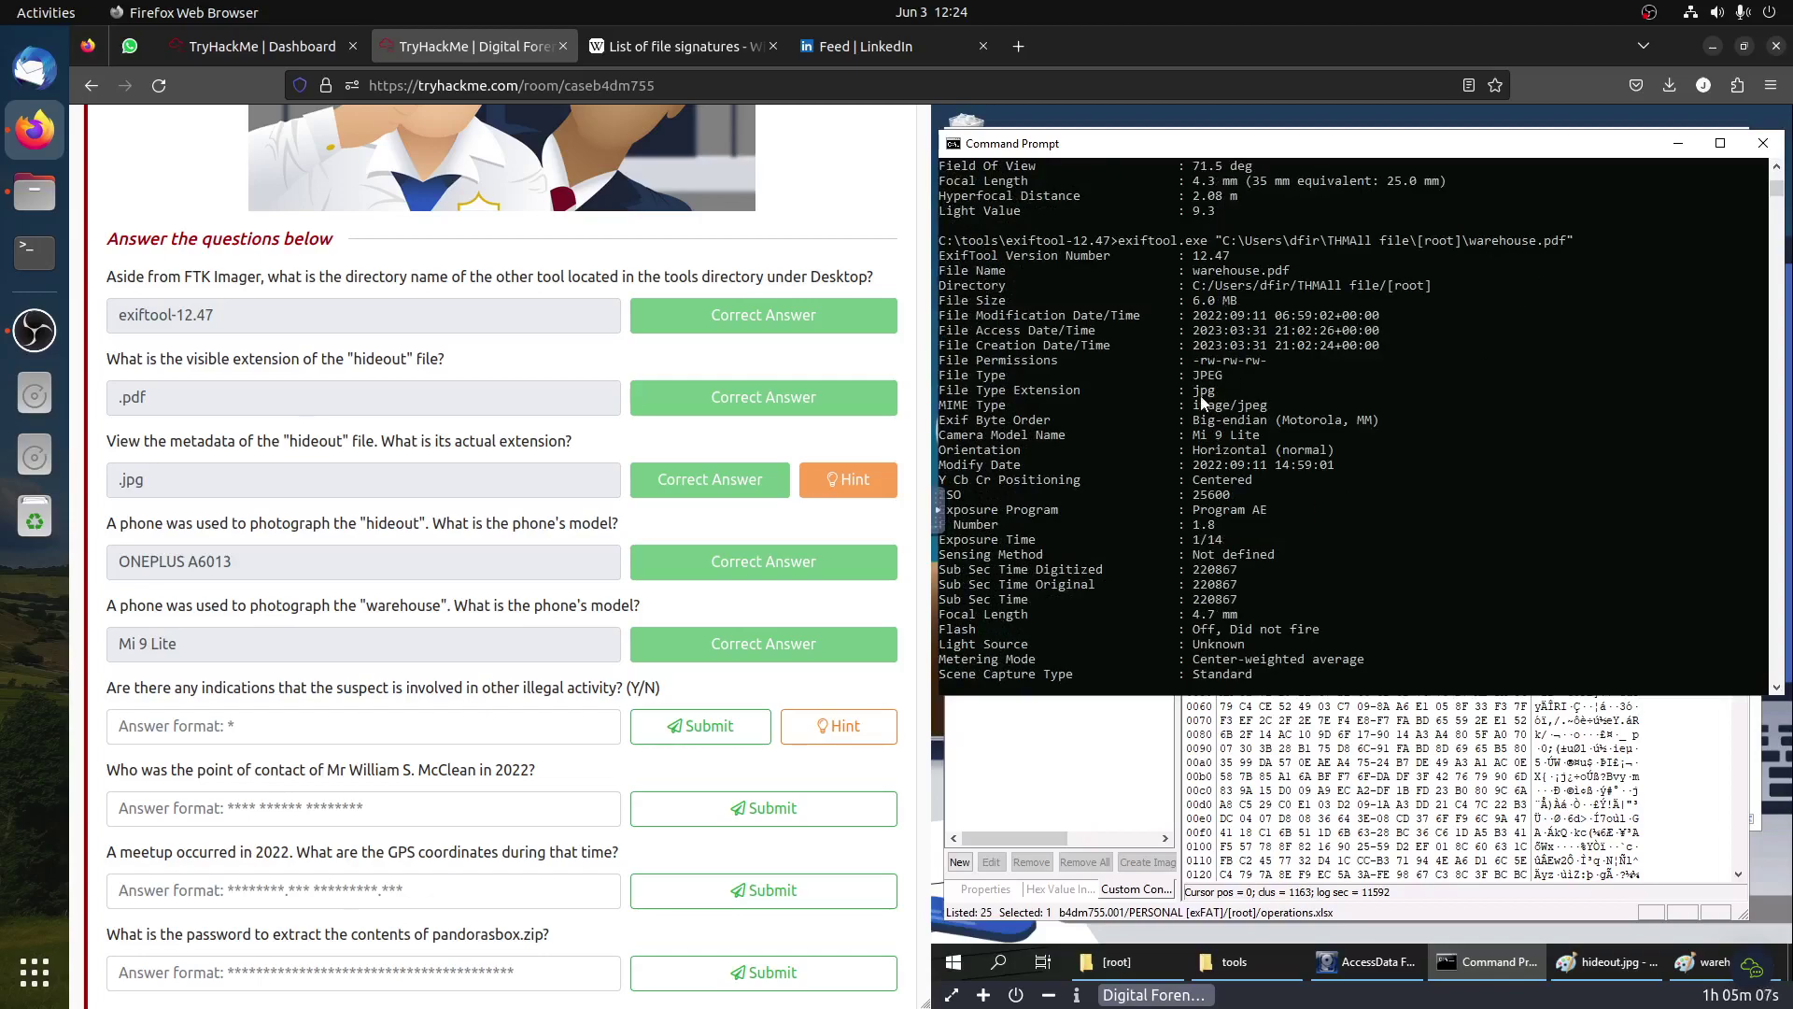
pyautogui.scroll(-8, 1202, 401)
pyautogui.scroll(-4, 1201, 402)
pyautogui.scroll(-4, 1201, 395)
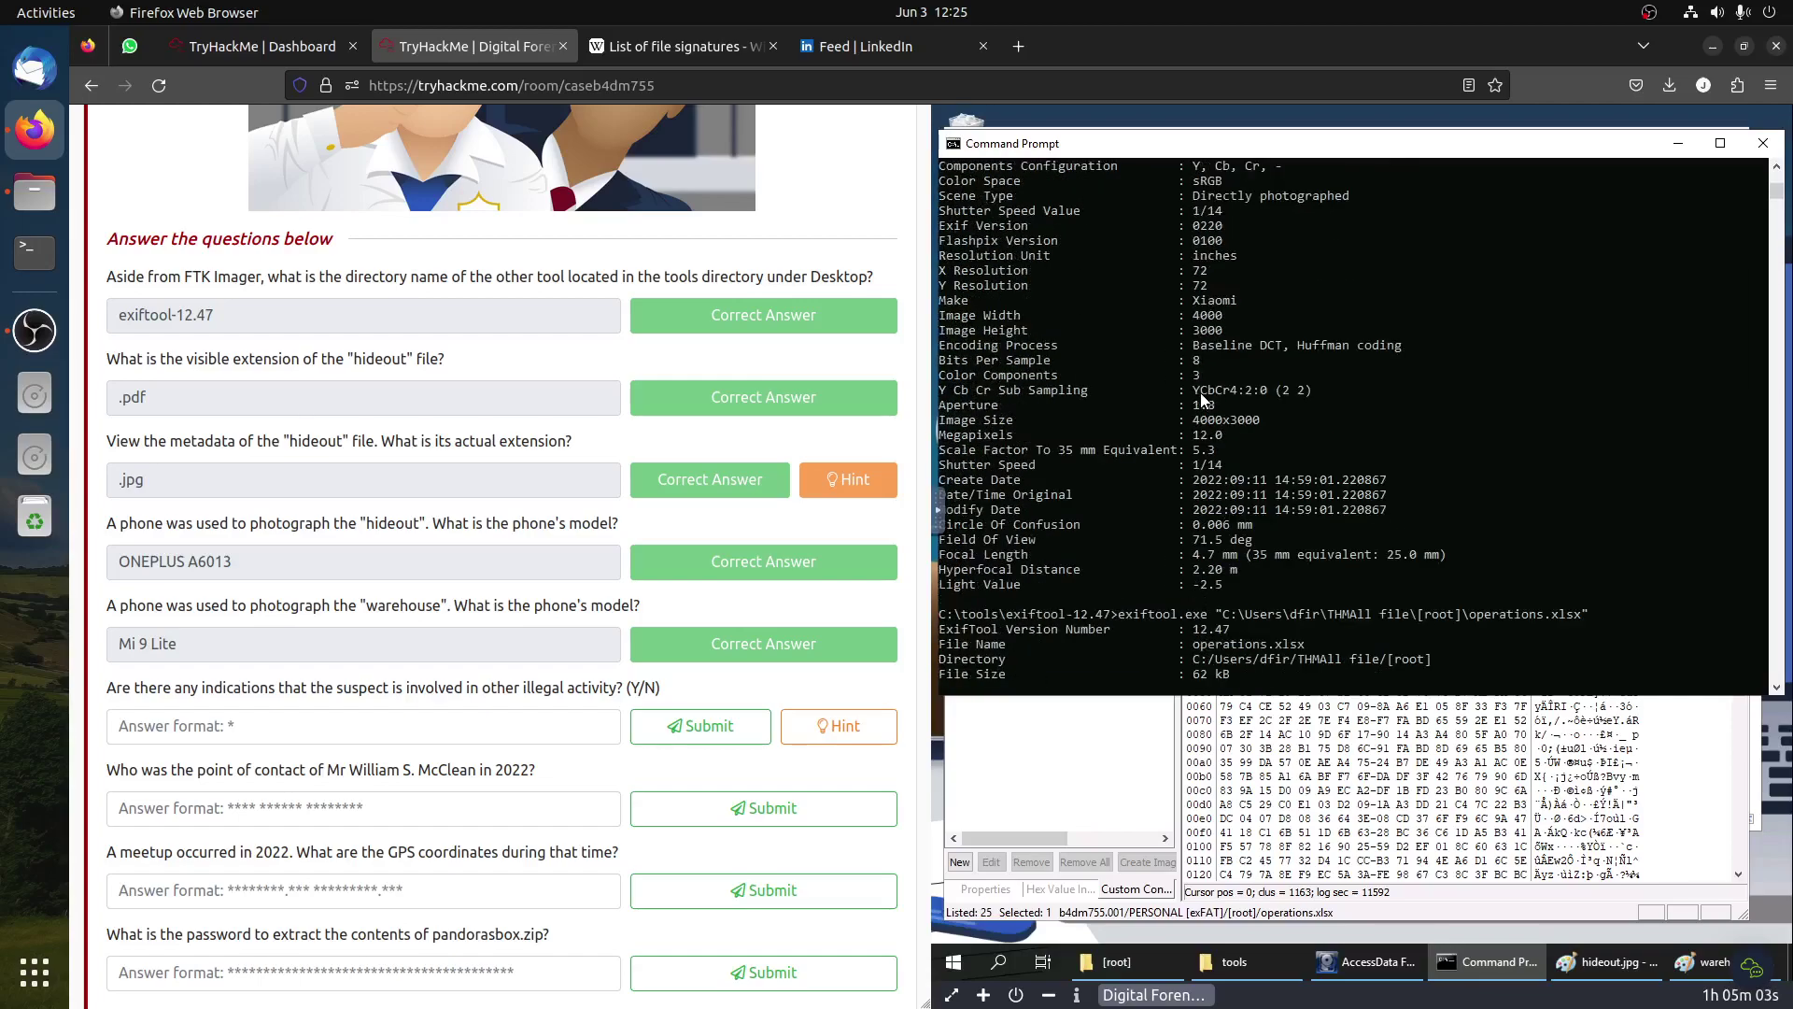
pyautogui.scroll(-2, 1493, 603)
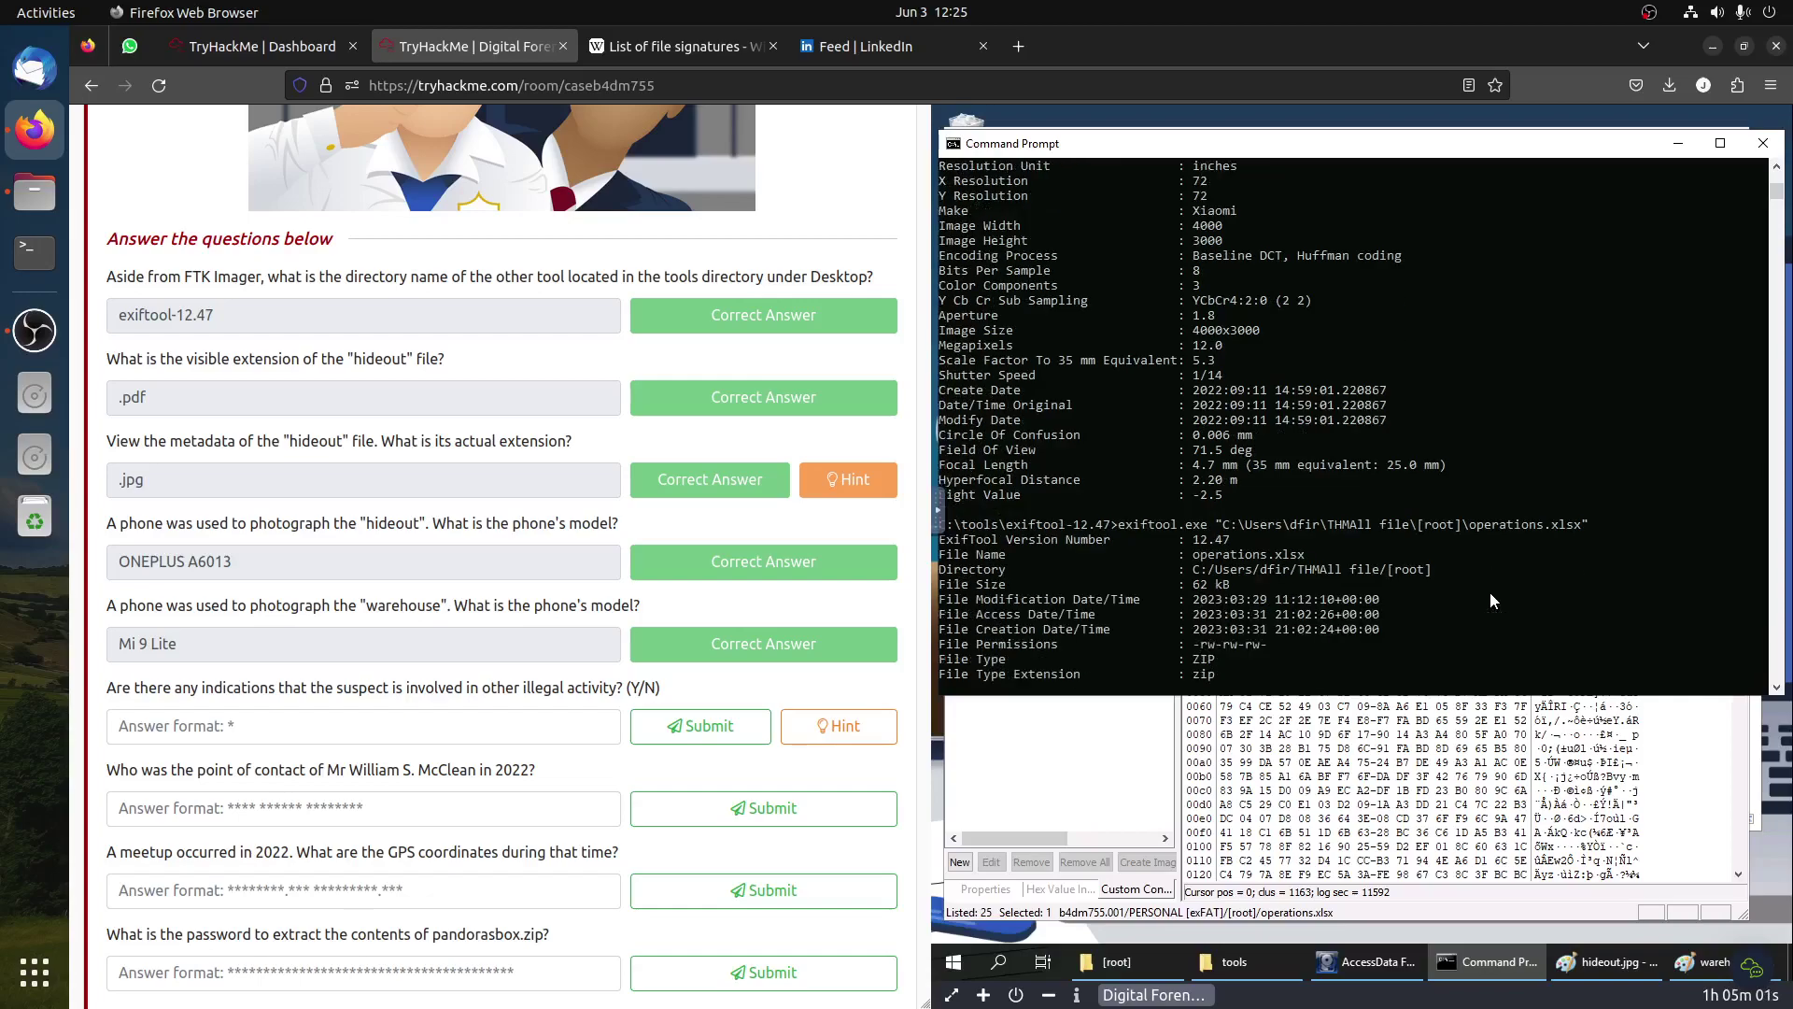
pyautogui.scroll(-2, 1483, 594)
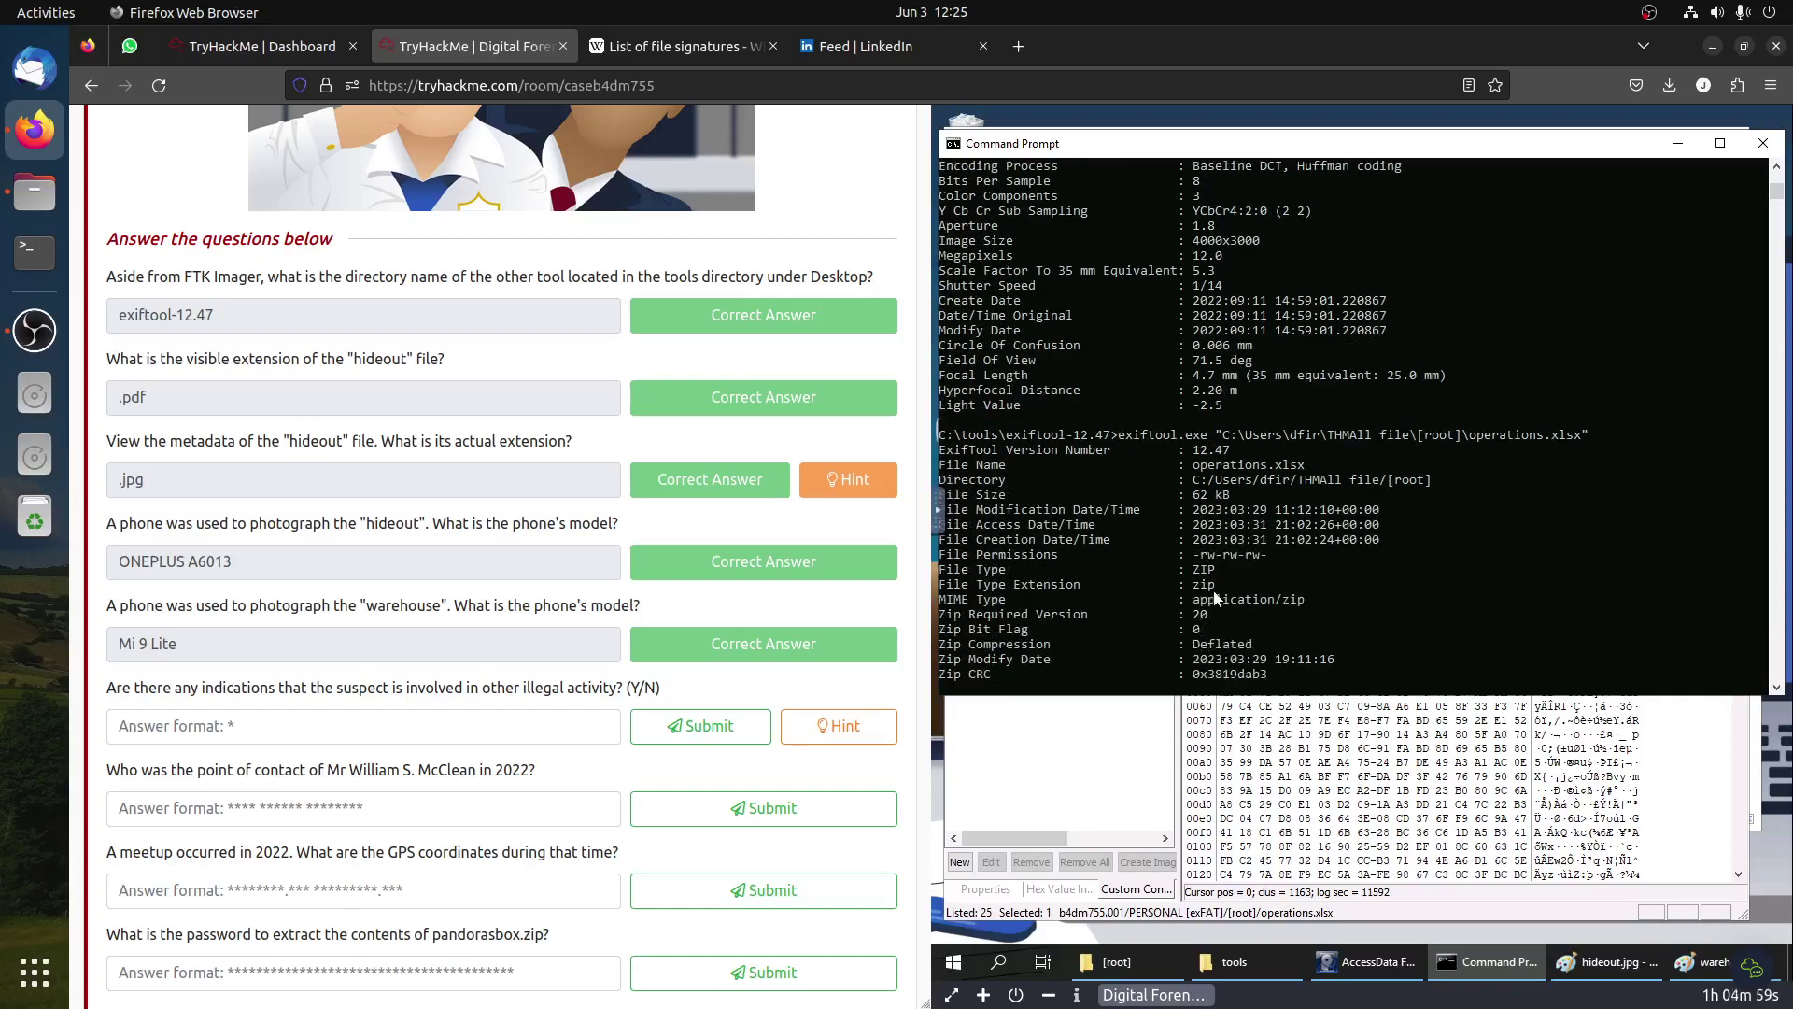
pyautogui.moveTo(1216, 585); pyautogui.dragTo(1184, 555)
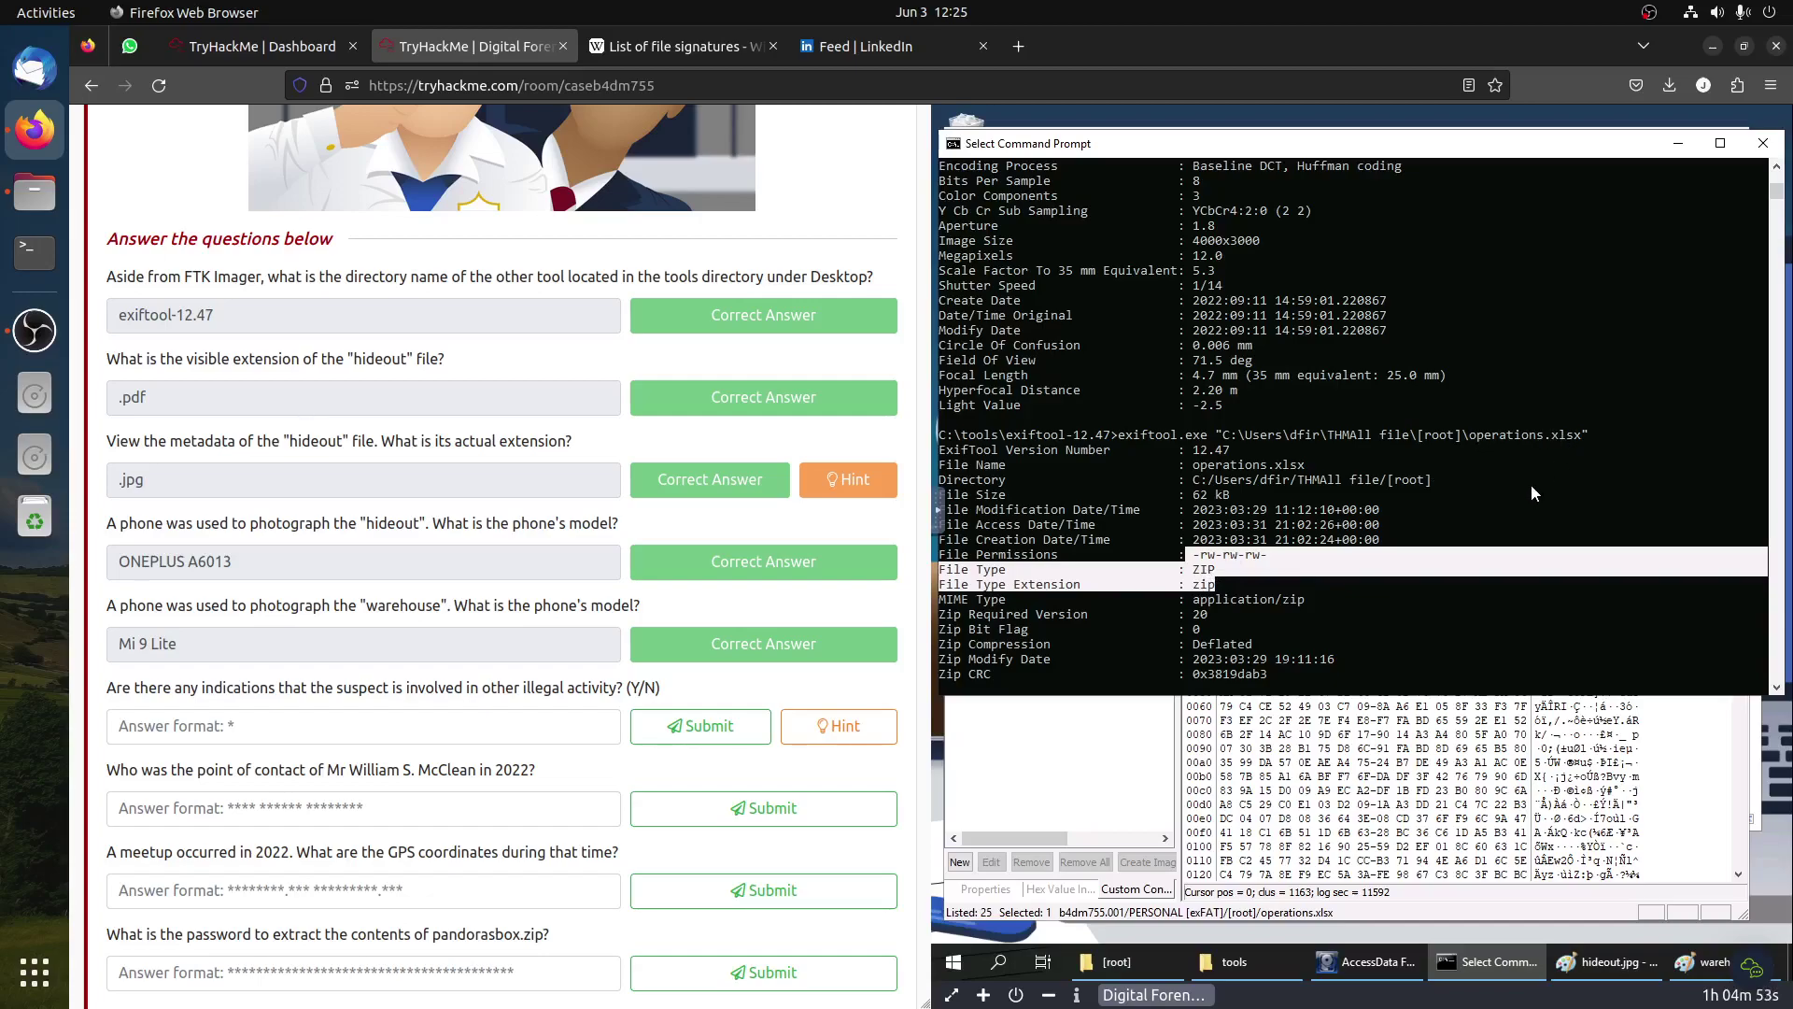
# Step: Rename operations.xlsx to operations.zip, accepting the extension-change warning
pyautogui.click(854, 743)
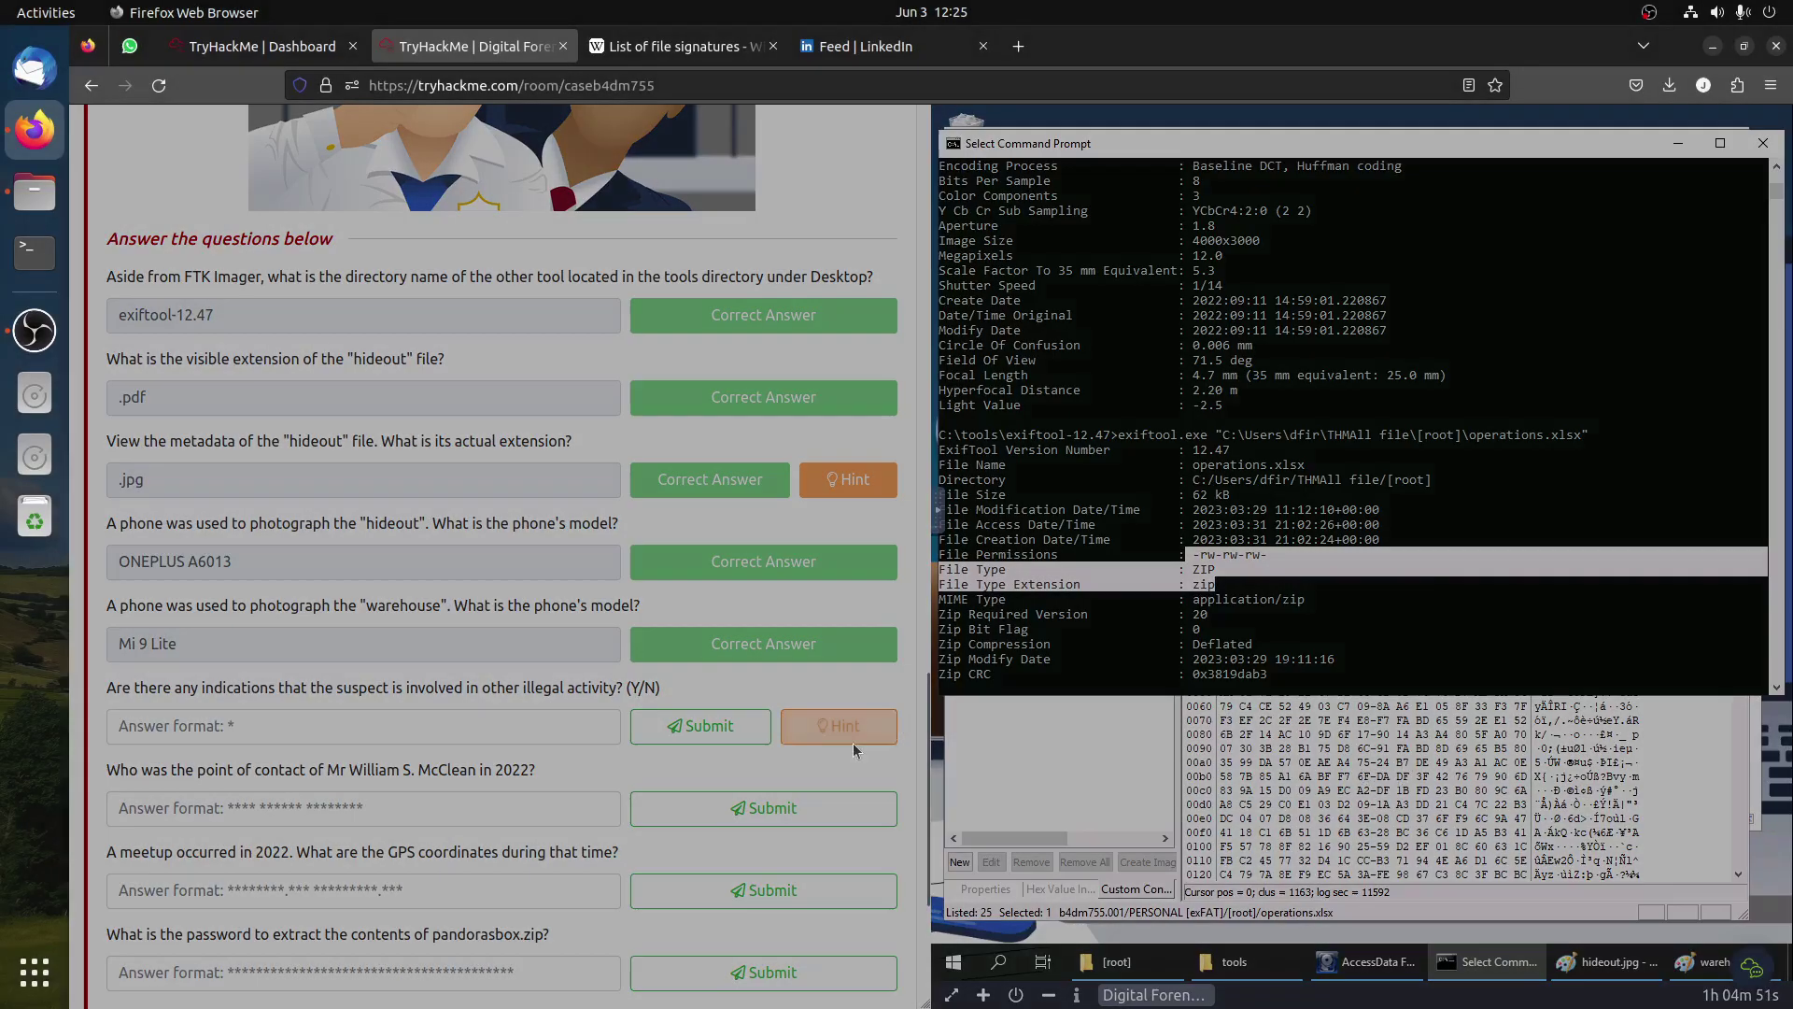
pyautogui.click(852, 736)
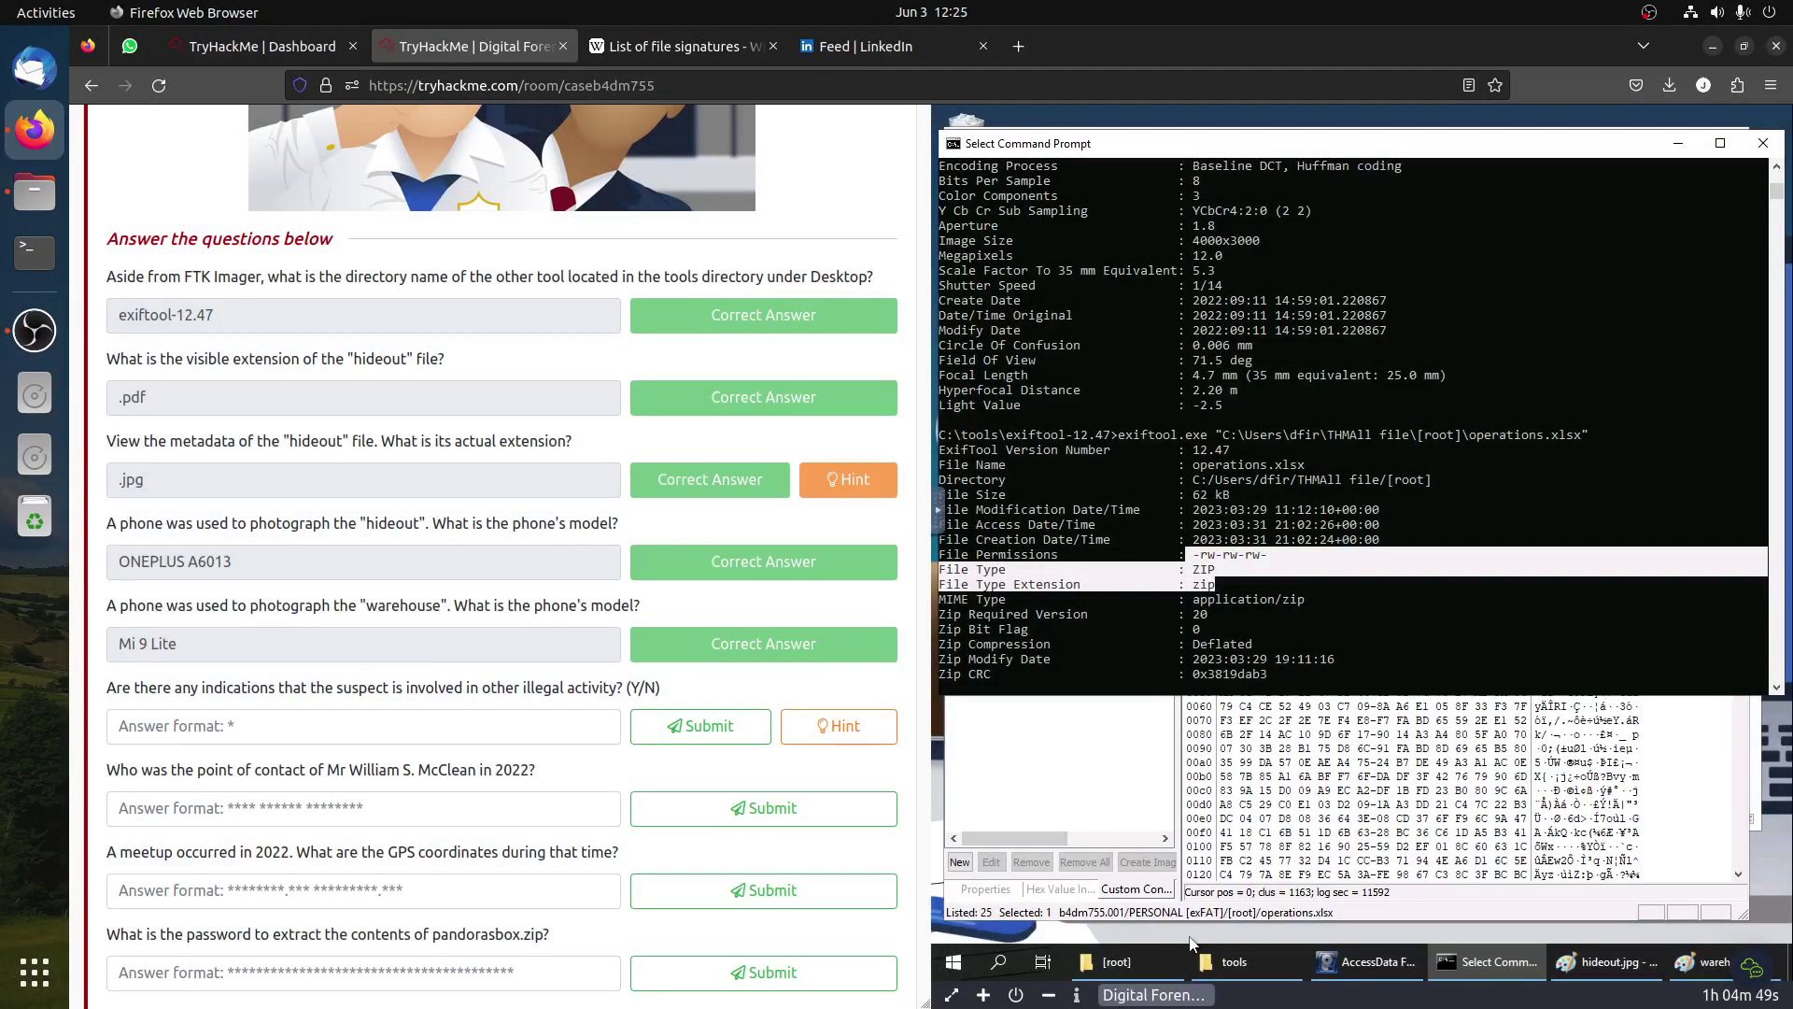
pyautogui.click(1134, 957)
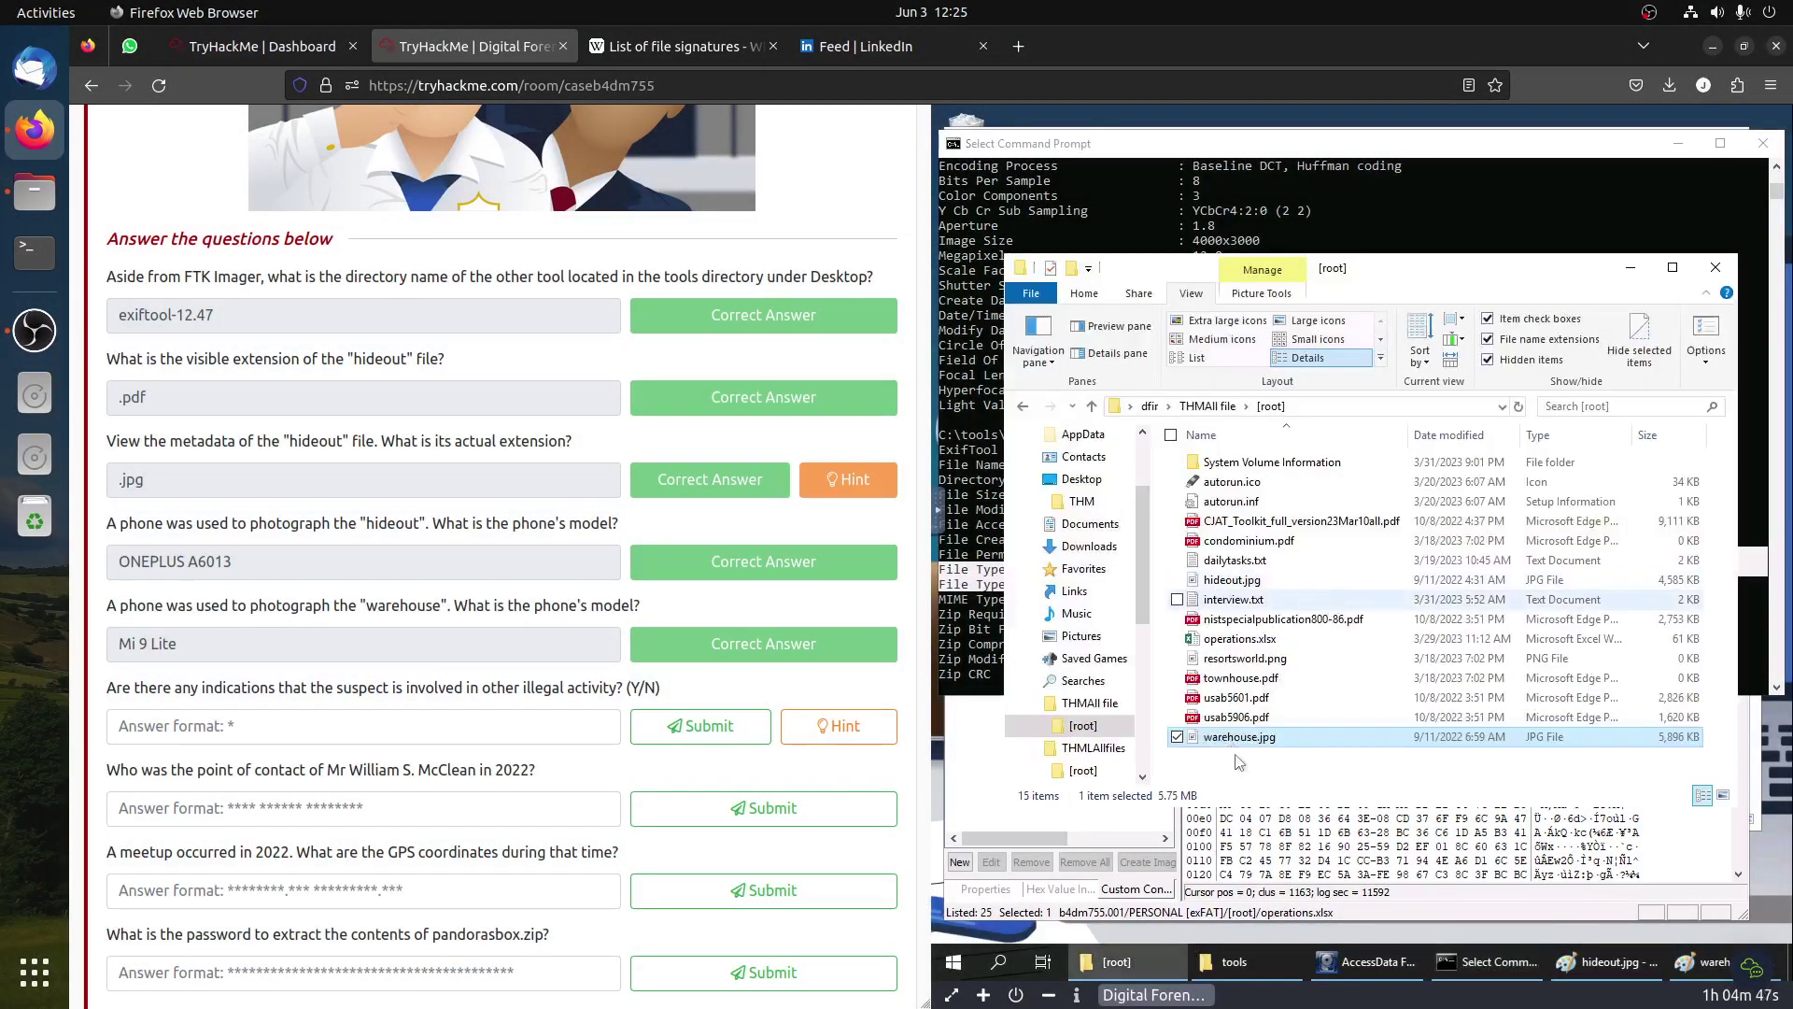
pyautogui.click(1242, 639)
pyautogui.rightClick(1242, 639)
pyautogui.click(1282, 594)
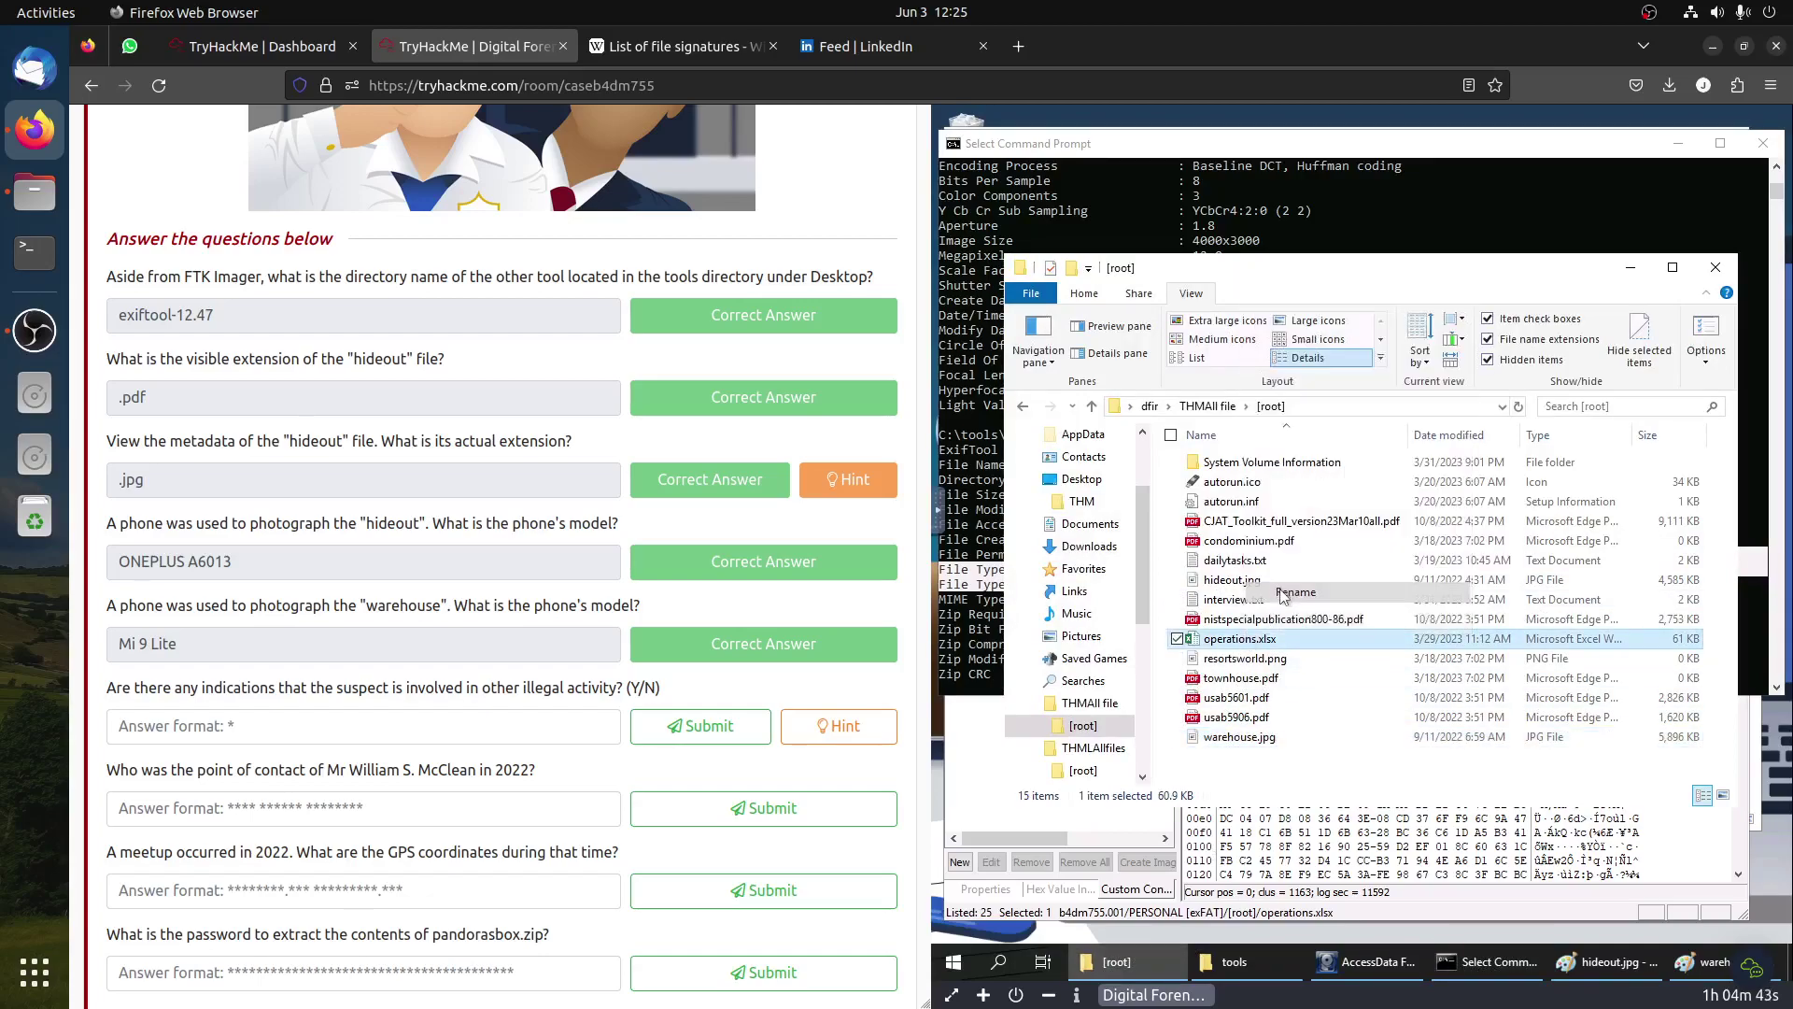
pyautogui.click(1294, 637)
pyautogui.press('BackSpace')
pyautogui.press('BackSpace')
pyautogui.press('BackSpace')
pyautogui.press('BackSpace')
pyautogui.write('z')
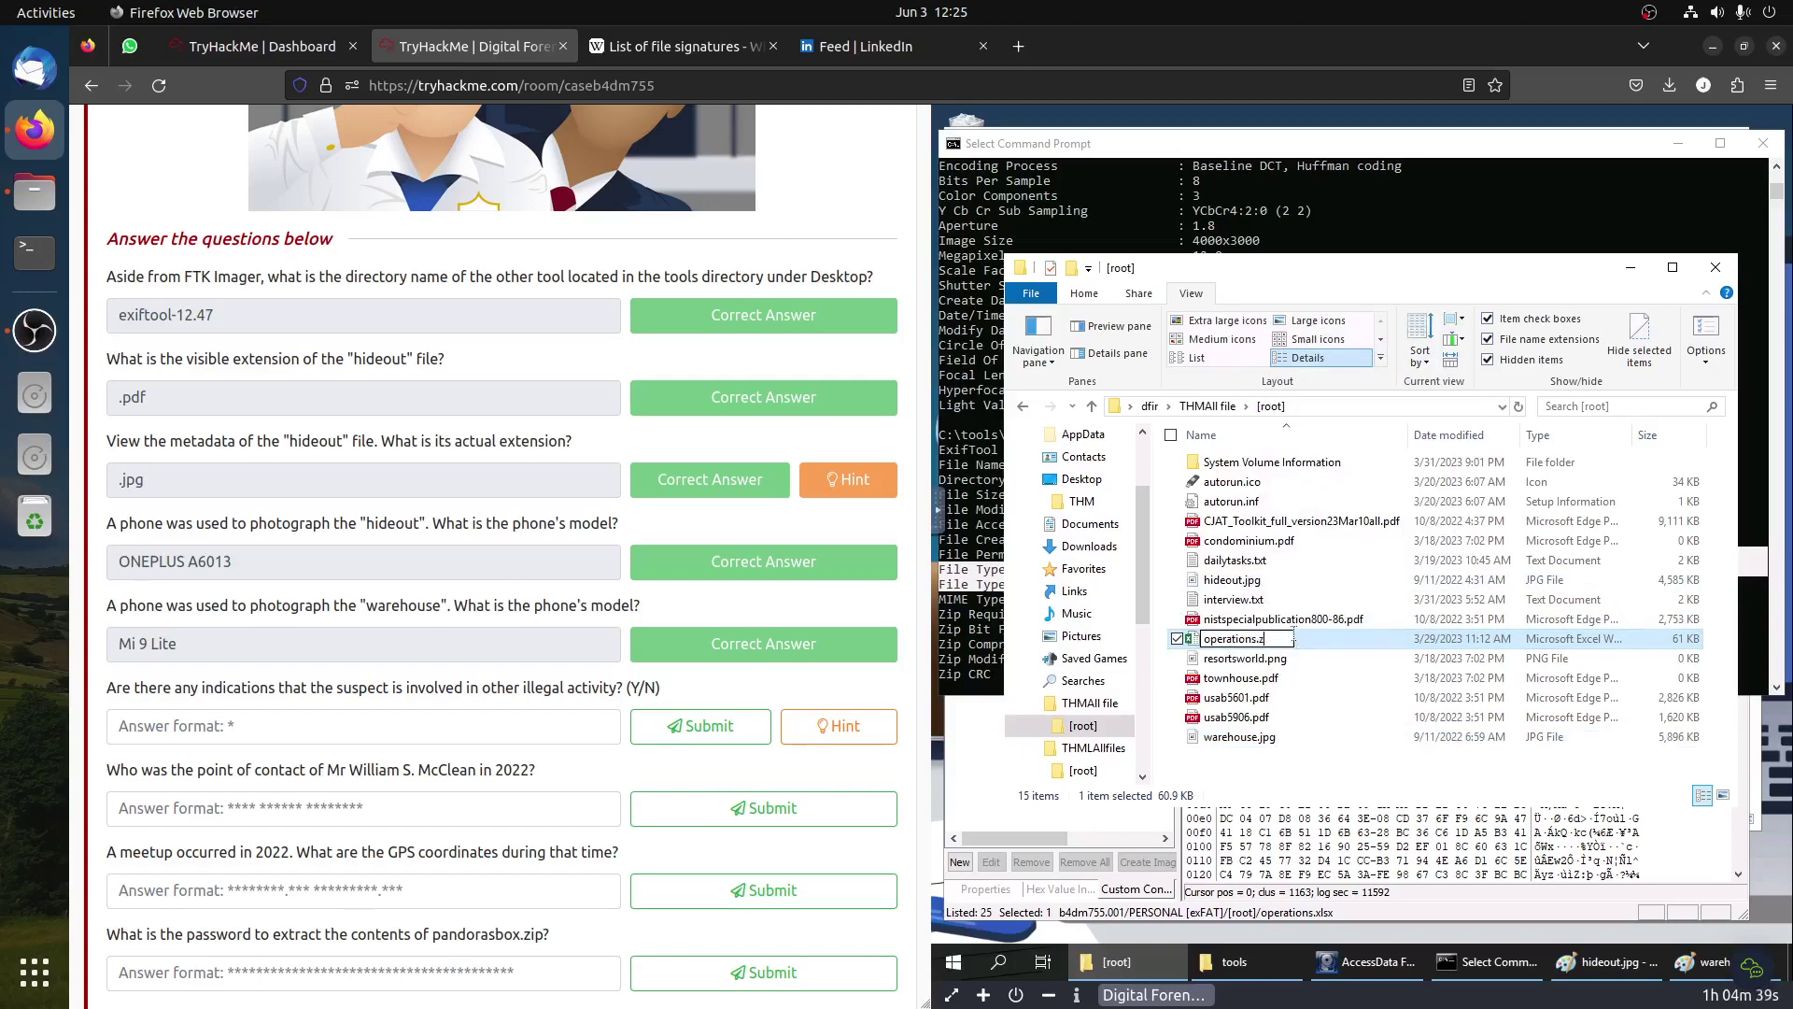
pyautogui.write('ip')
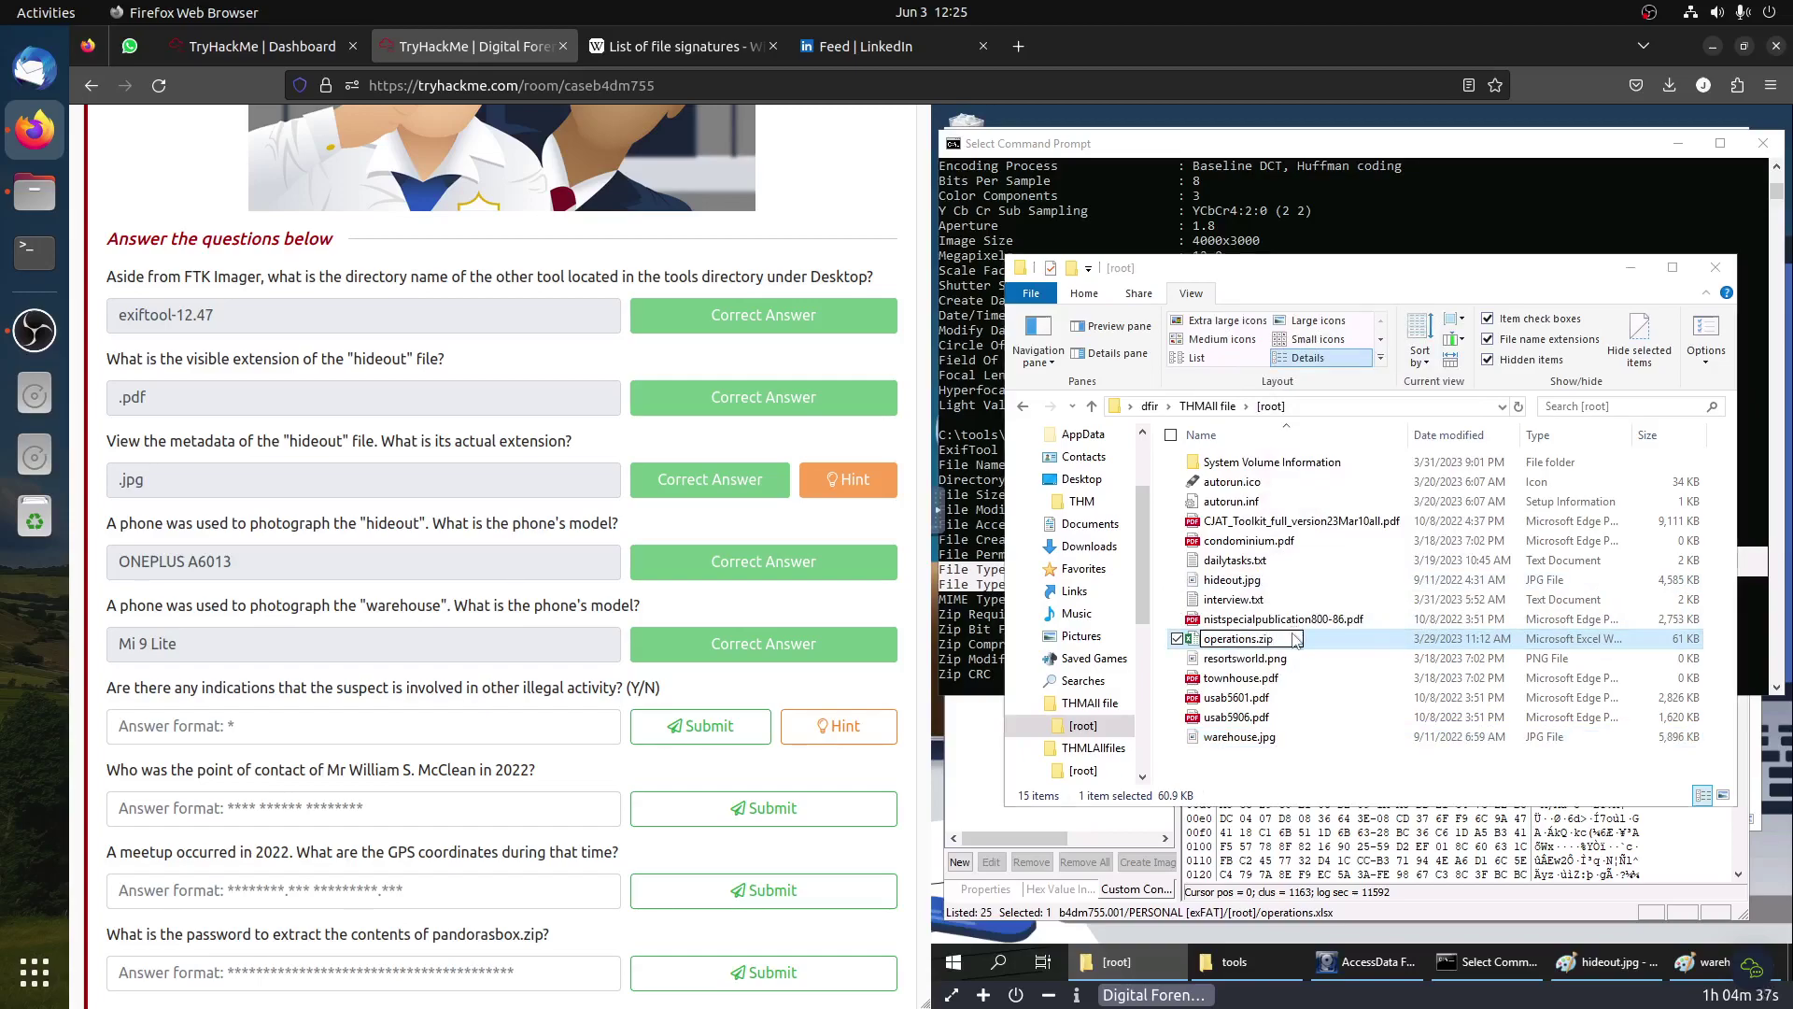
pyautogui.press('Return')
pyautogui.click(1448, 543)
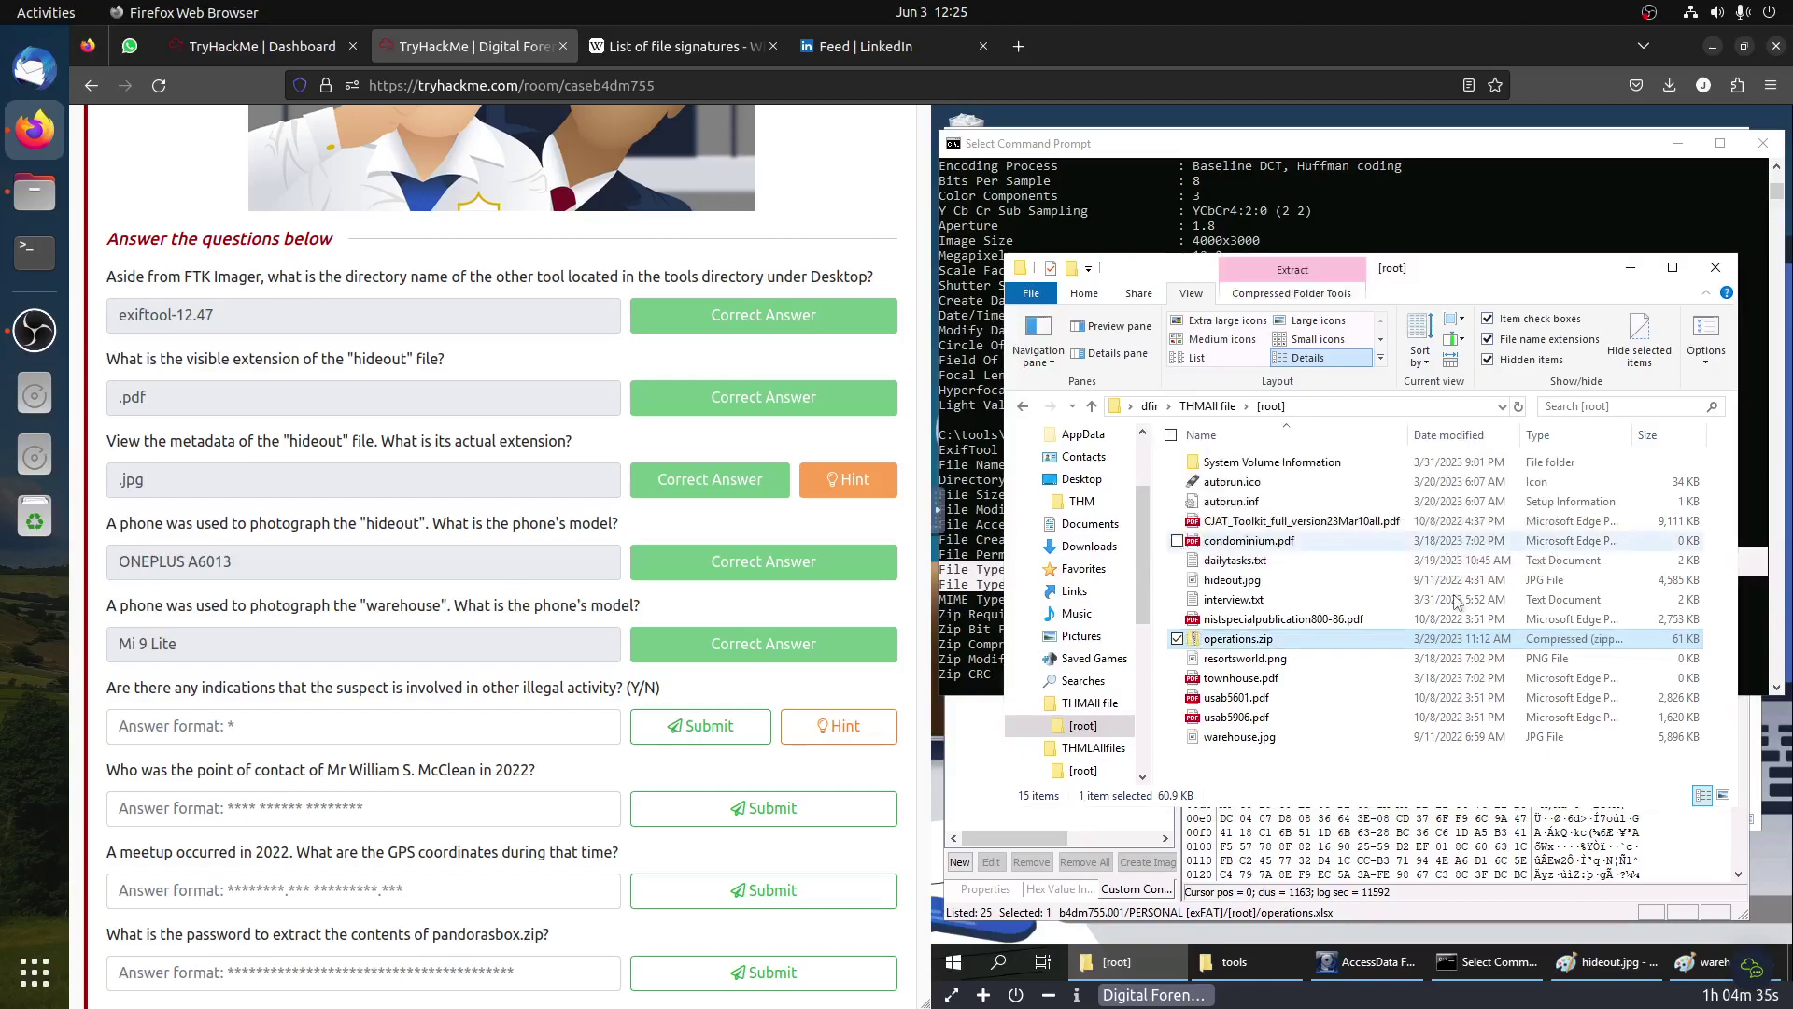
# Step: Browse operations.zip; opening notes.txt directly inside the archive fails with an error
pyautogui.doubleClick(1226, 643)
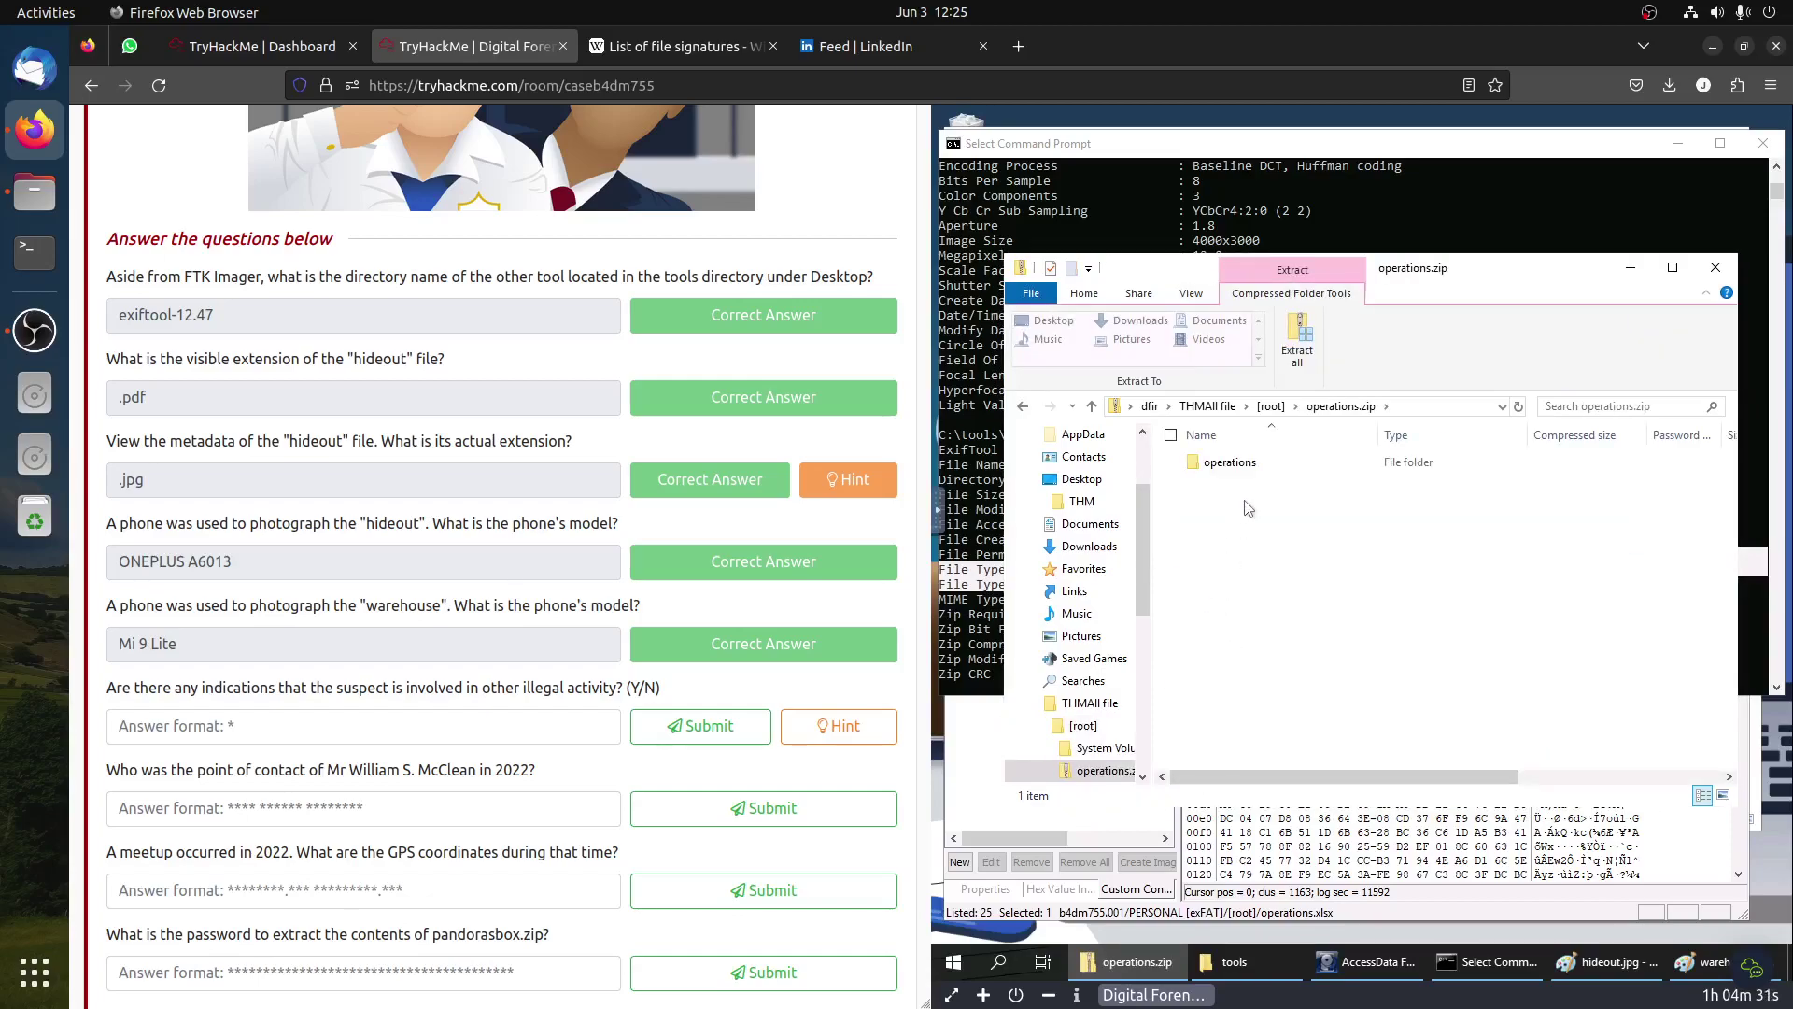
pyautogui.doubleClick(1231, 462)
pyautogui.doubleClick(1231, 463)
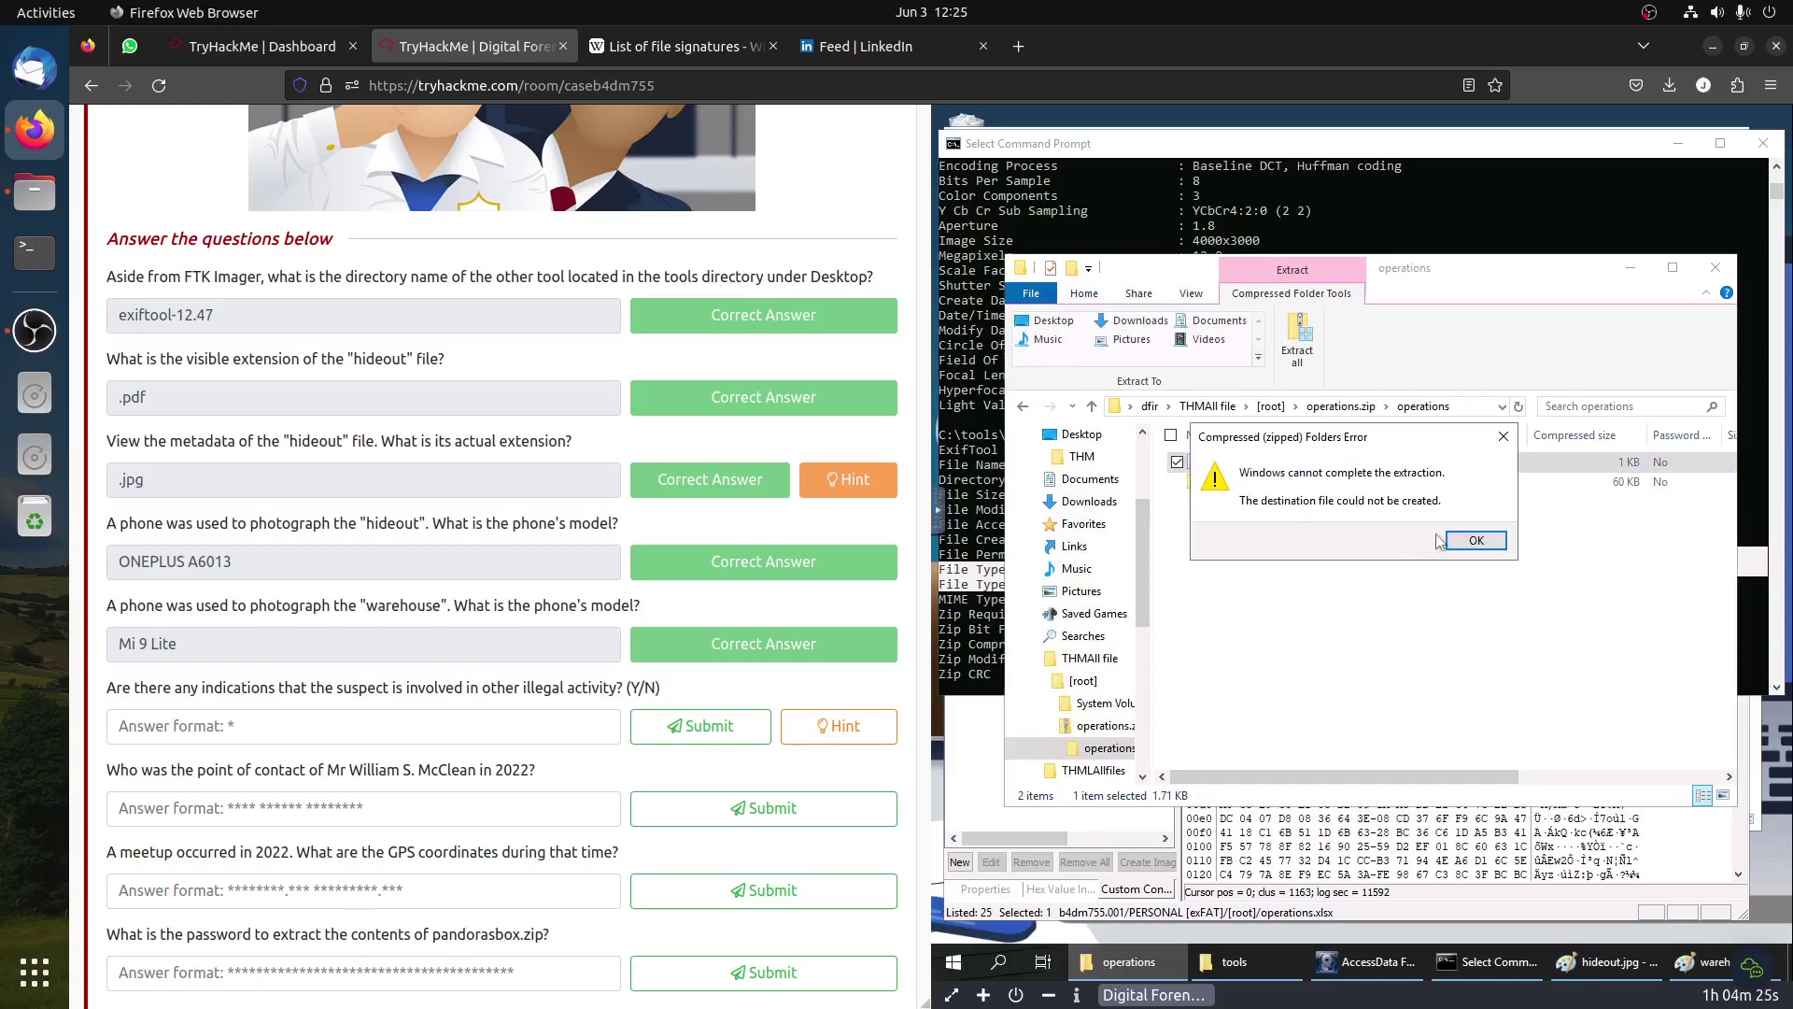
pyautogui.click(1464, 541)
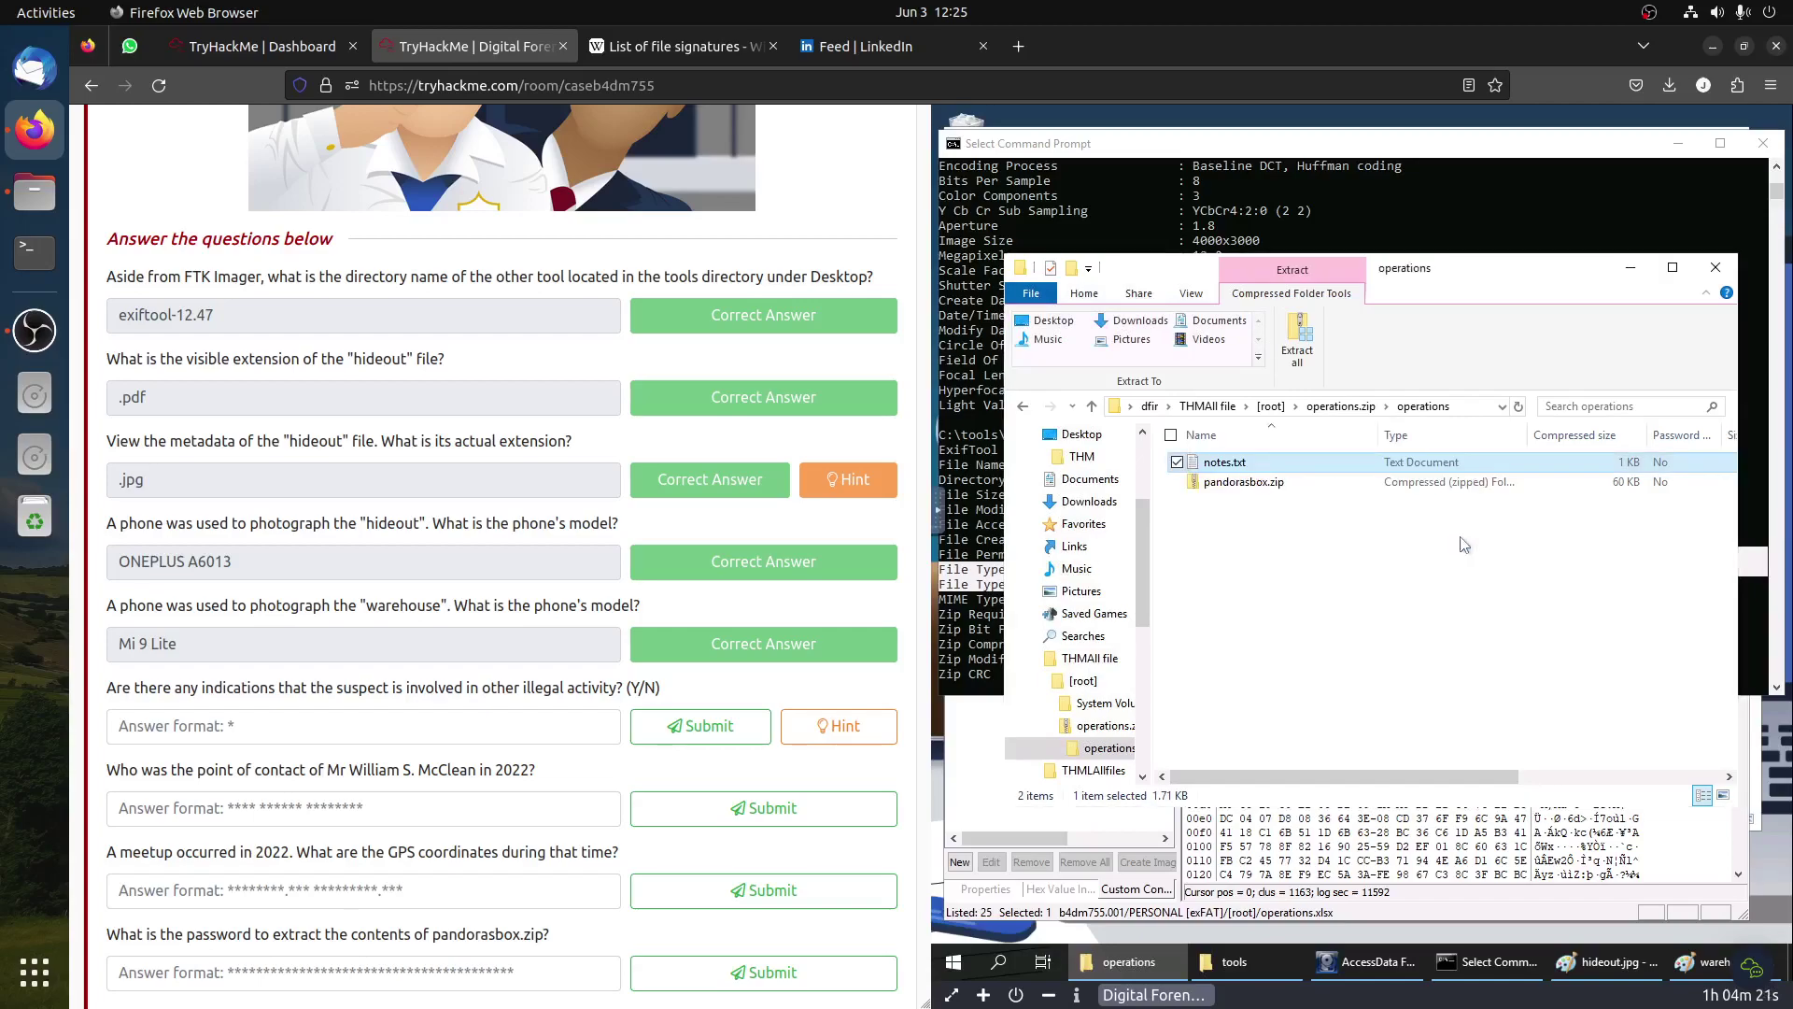
pyautogui.click(1333, 409)
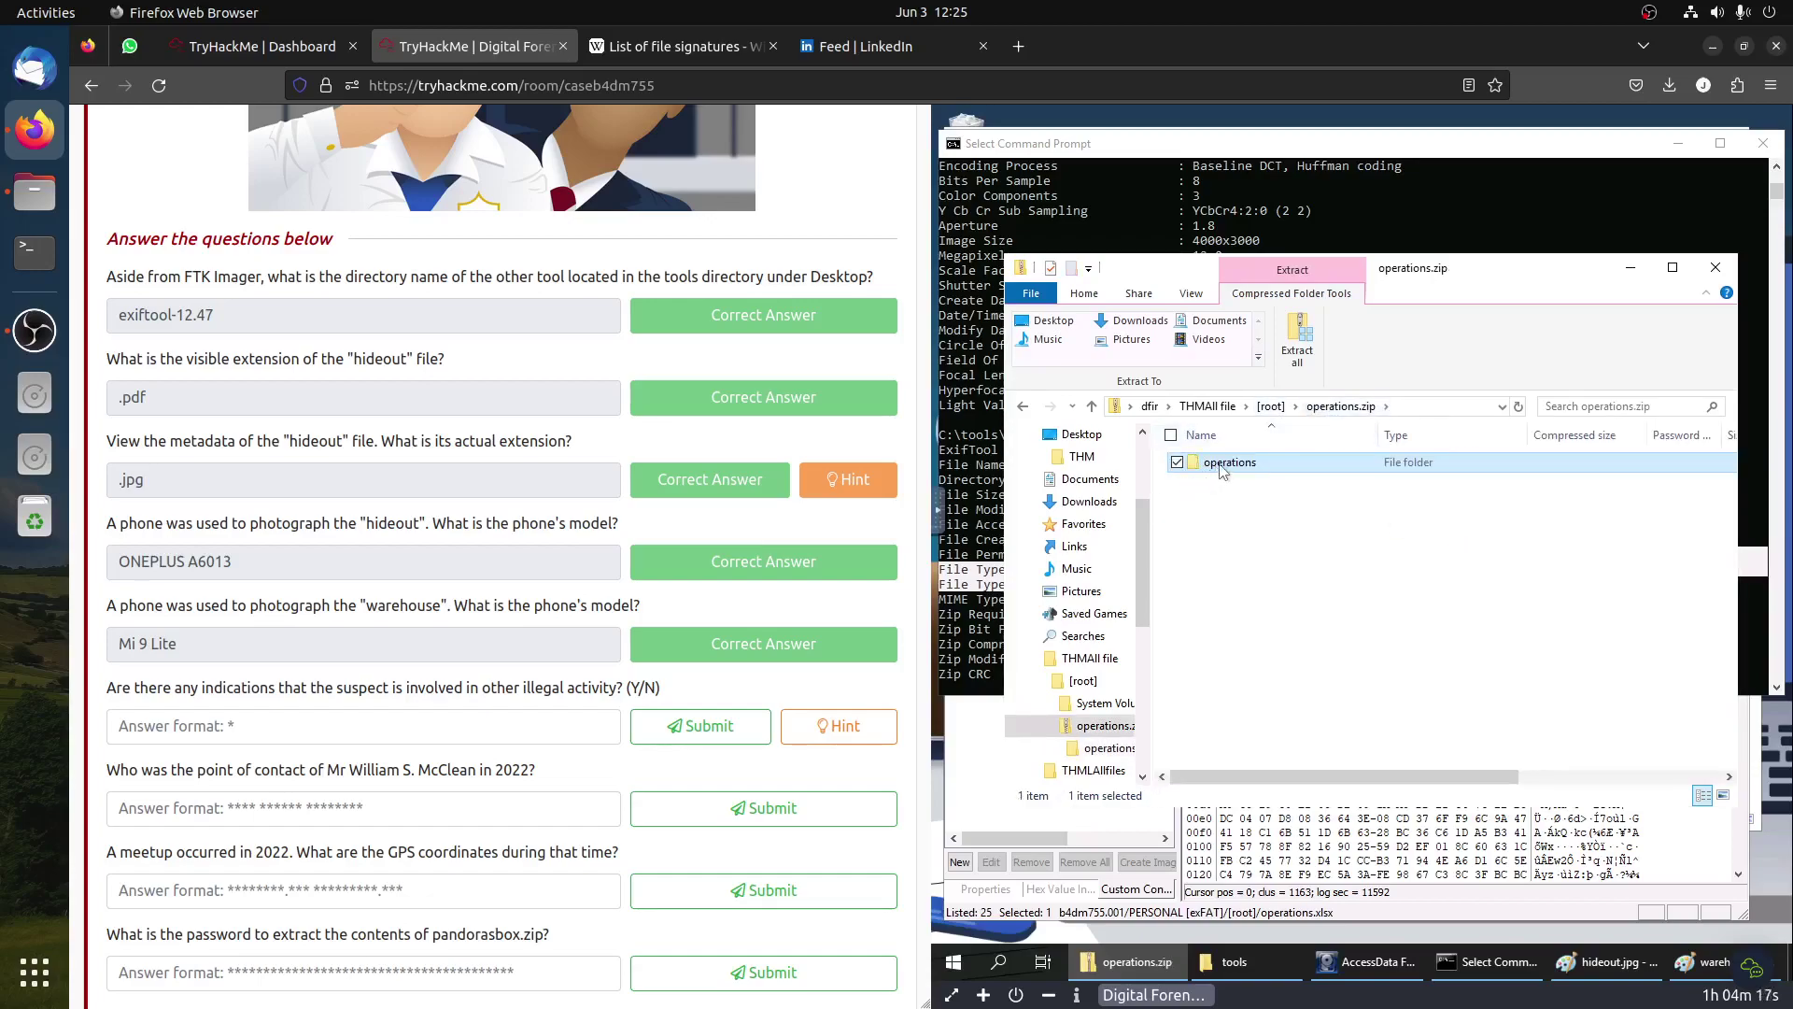
# Step: Extract the archive into the suggested operations folder and open its notes.txt
pyautogui.click(1298, 341)
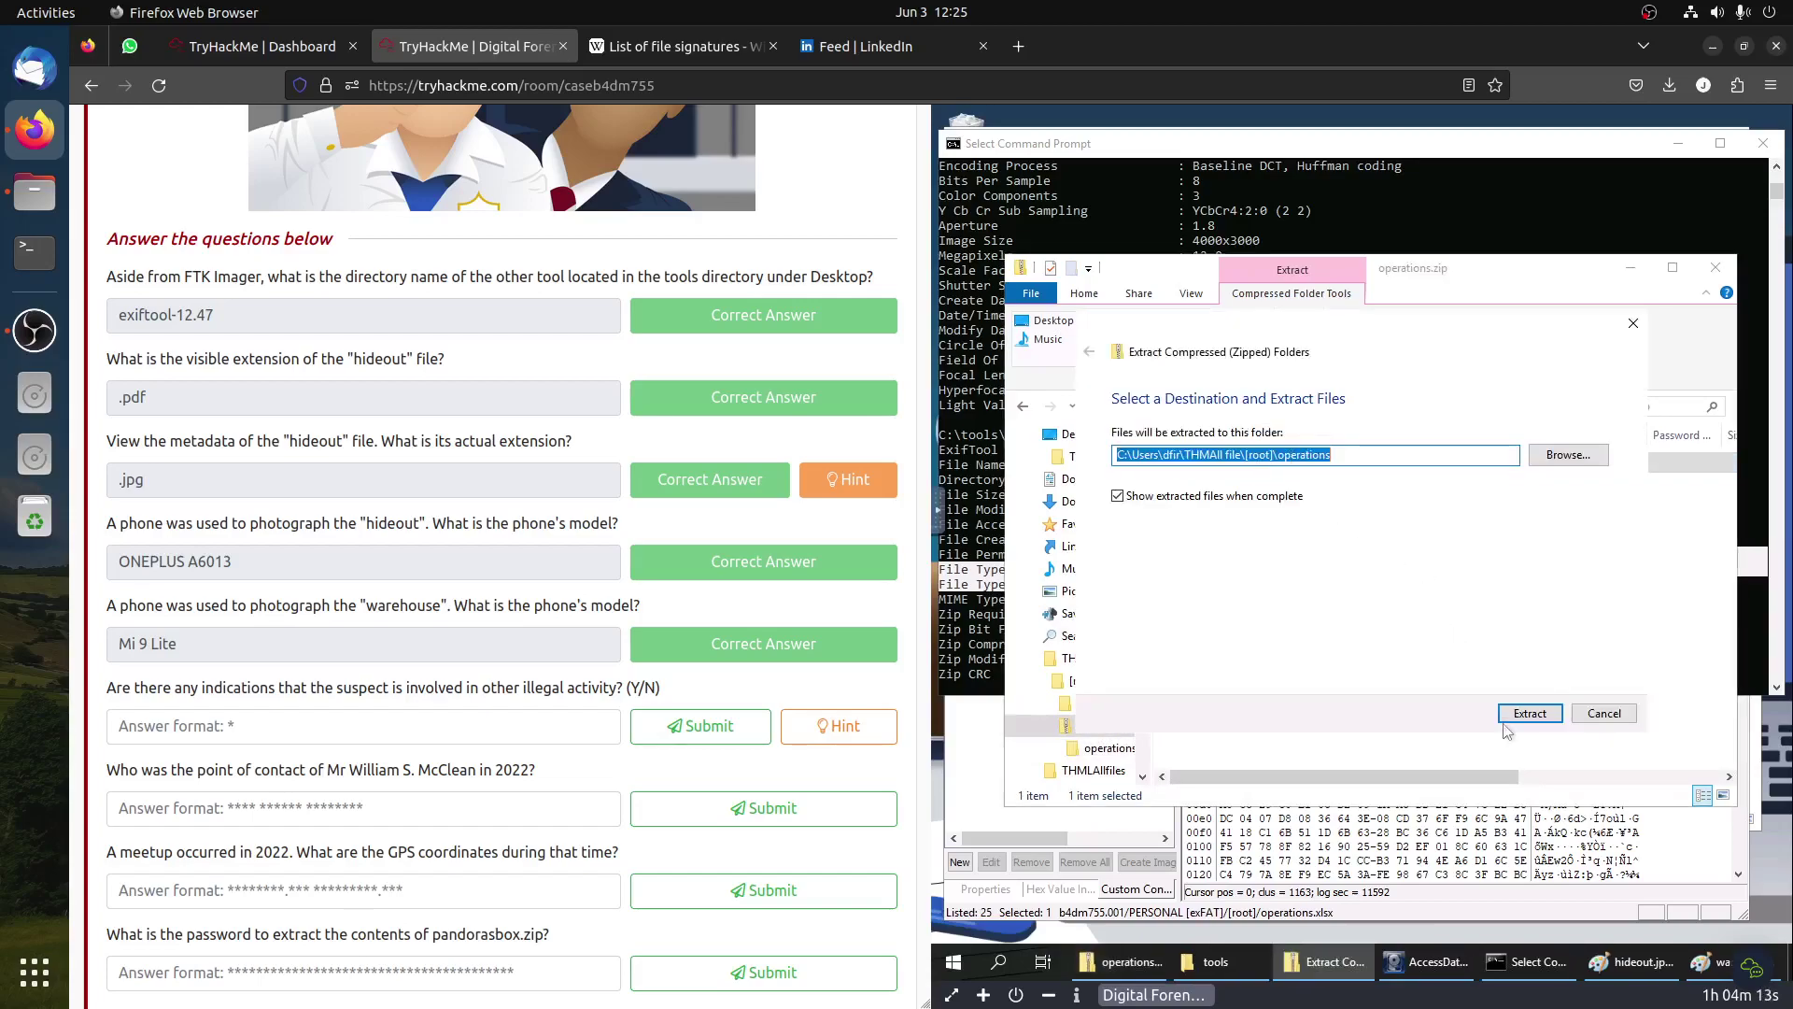
pyautogui.click(1506, 717)
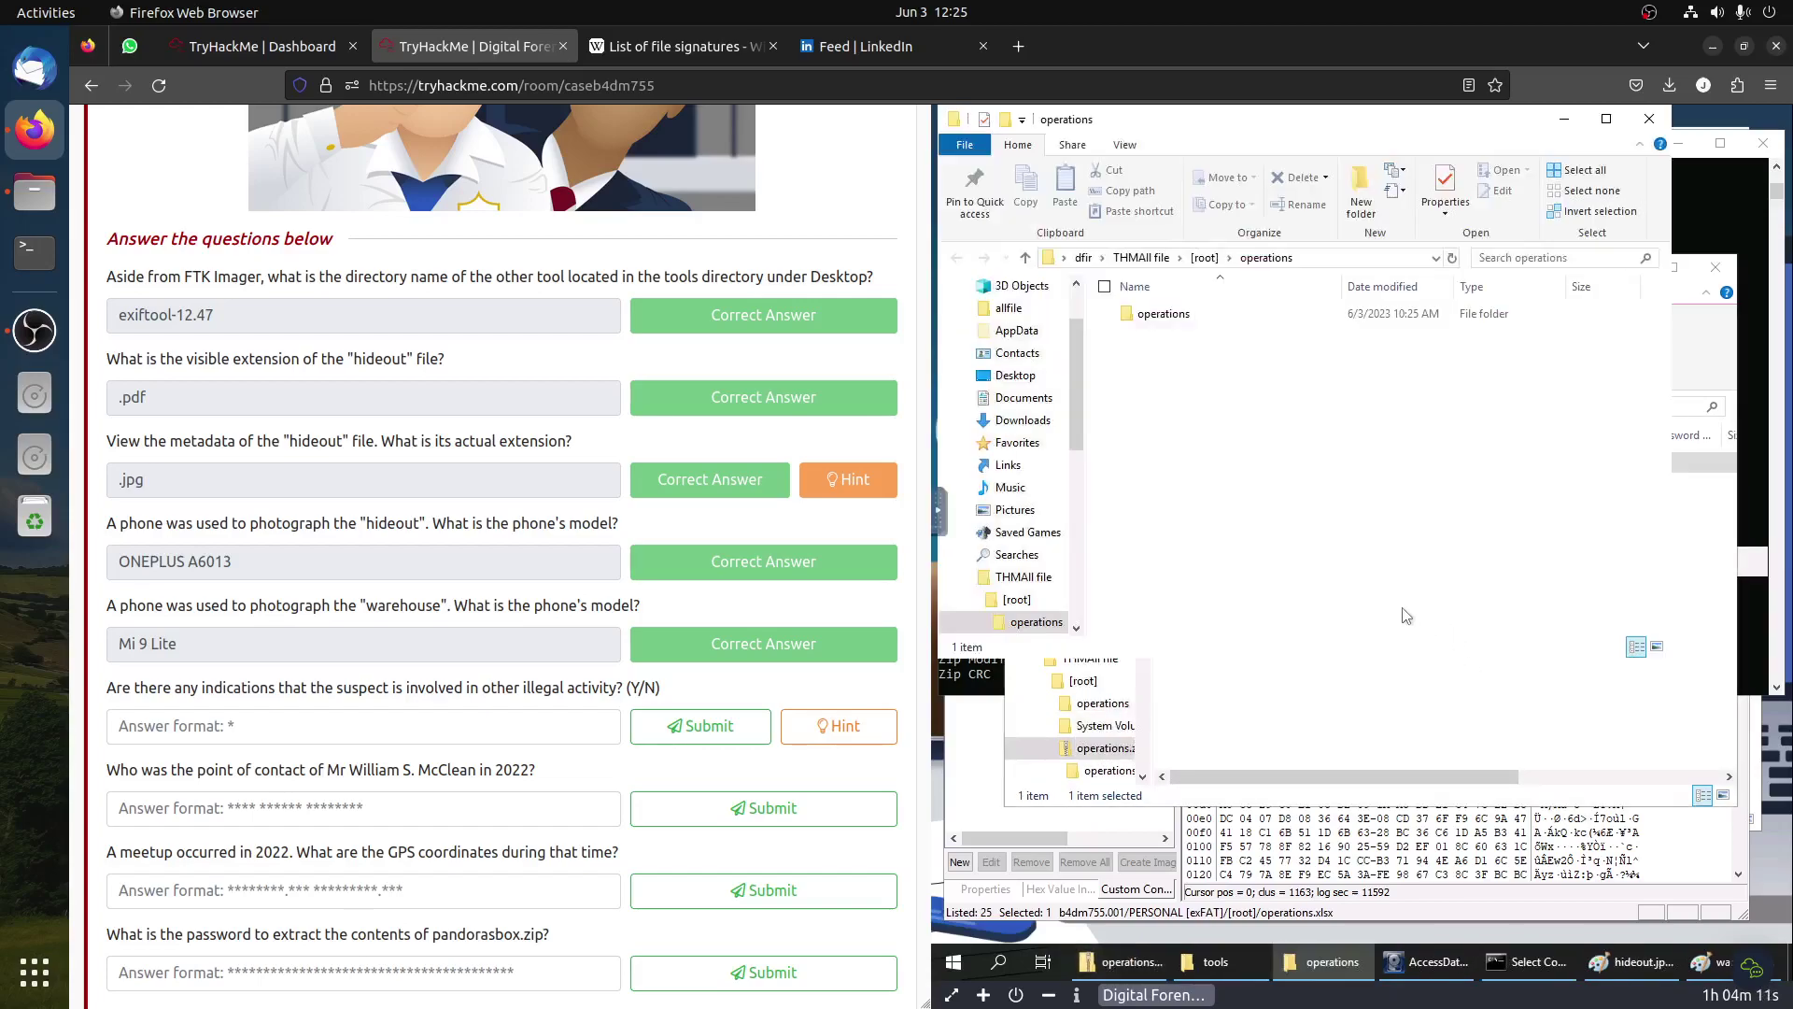
pyautogui.click(1158, 316)
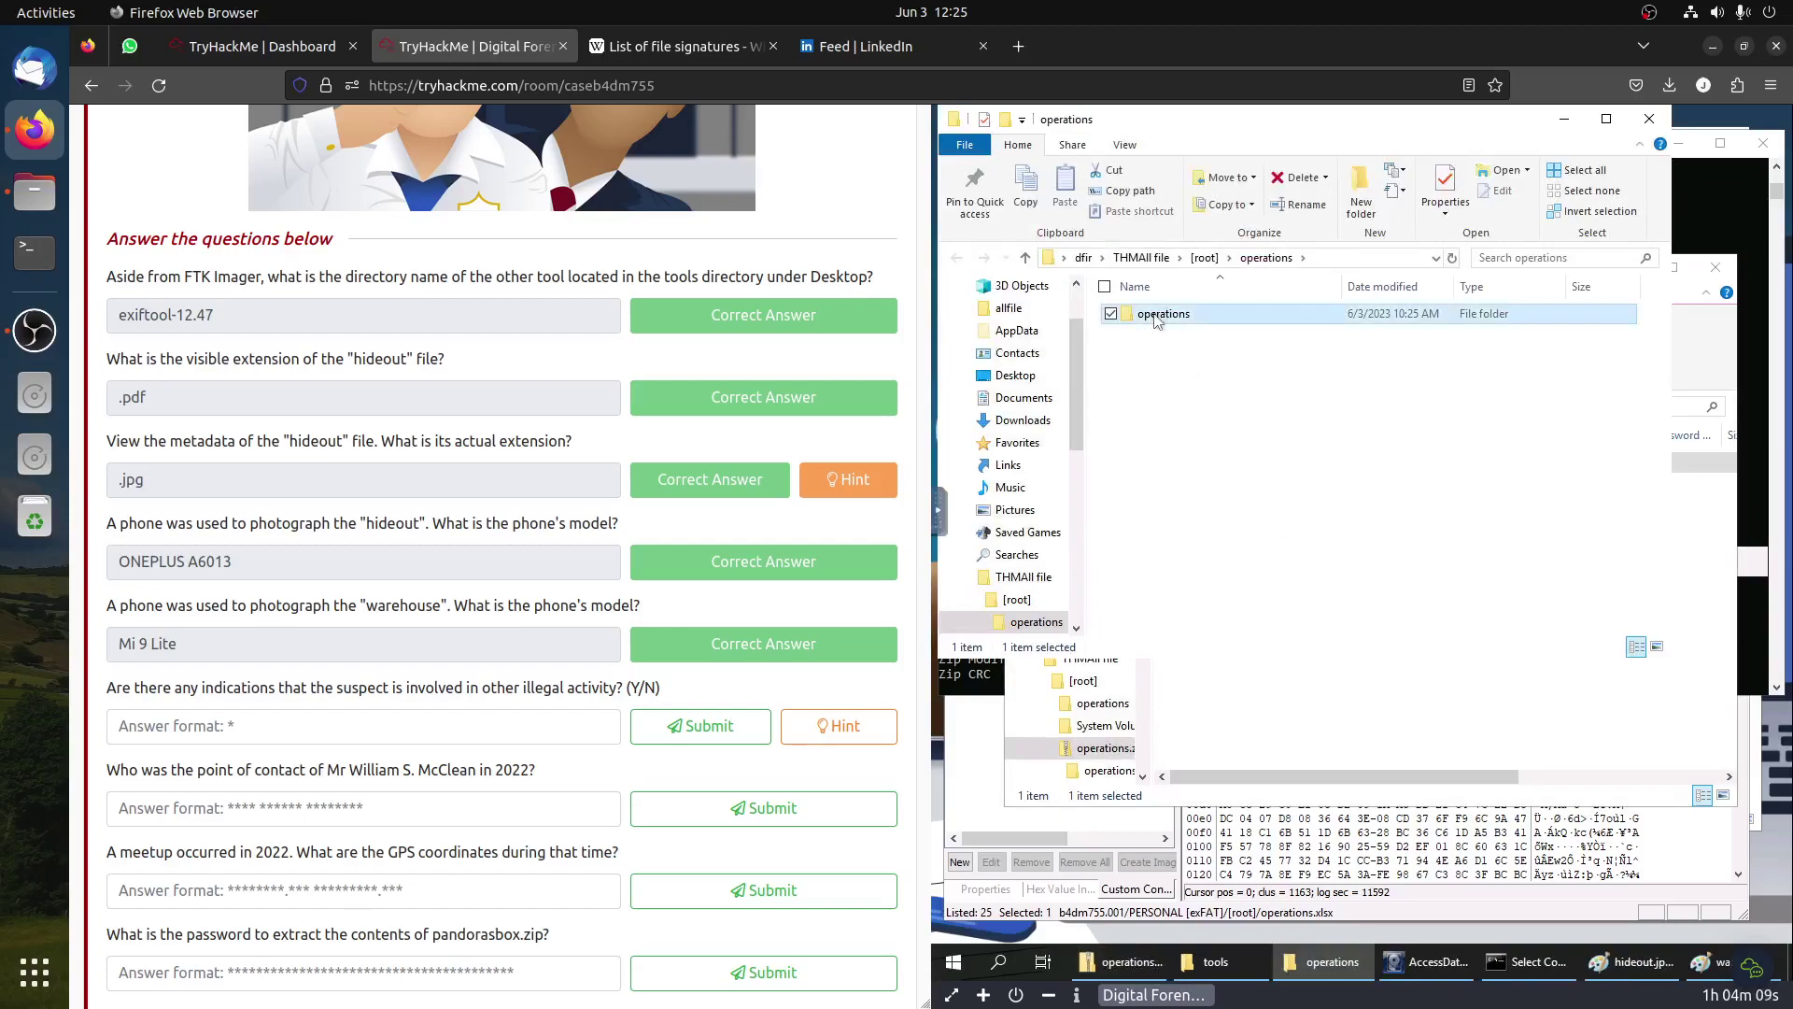
pyautogui.doubleClick(1159, 315)
pyautogui.doubleClick(1163, 315)
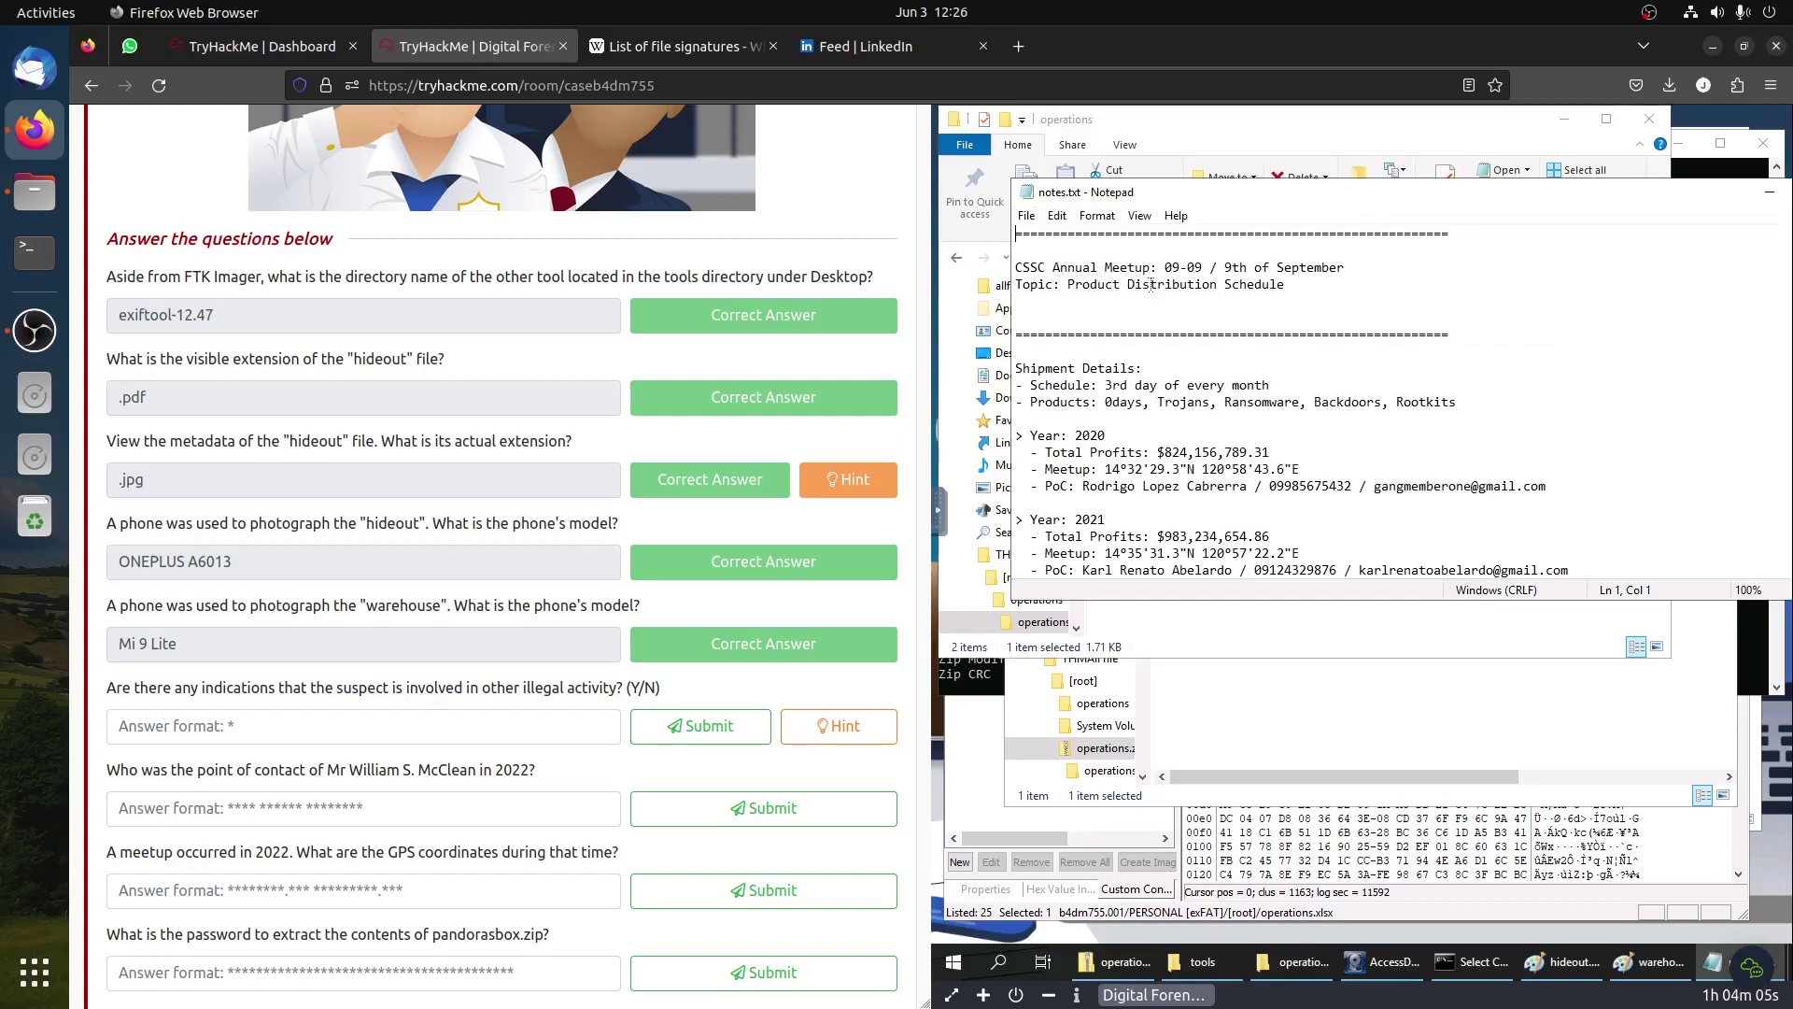
pyautogui.moveTo(1047, 384); pyautogui.dragTo(1273, 385)
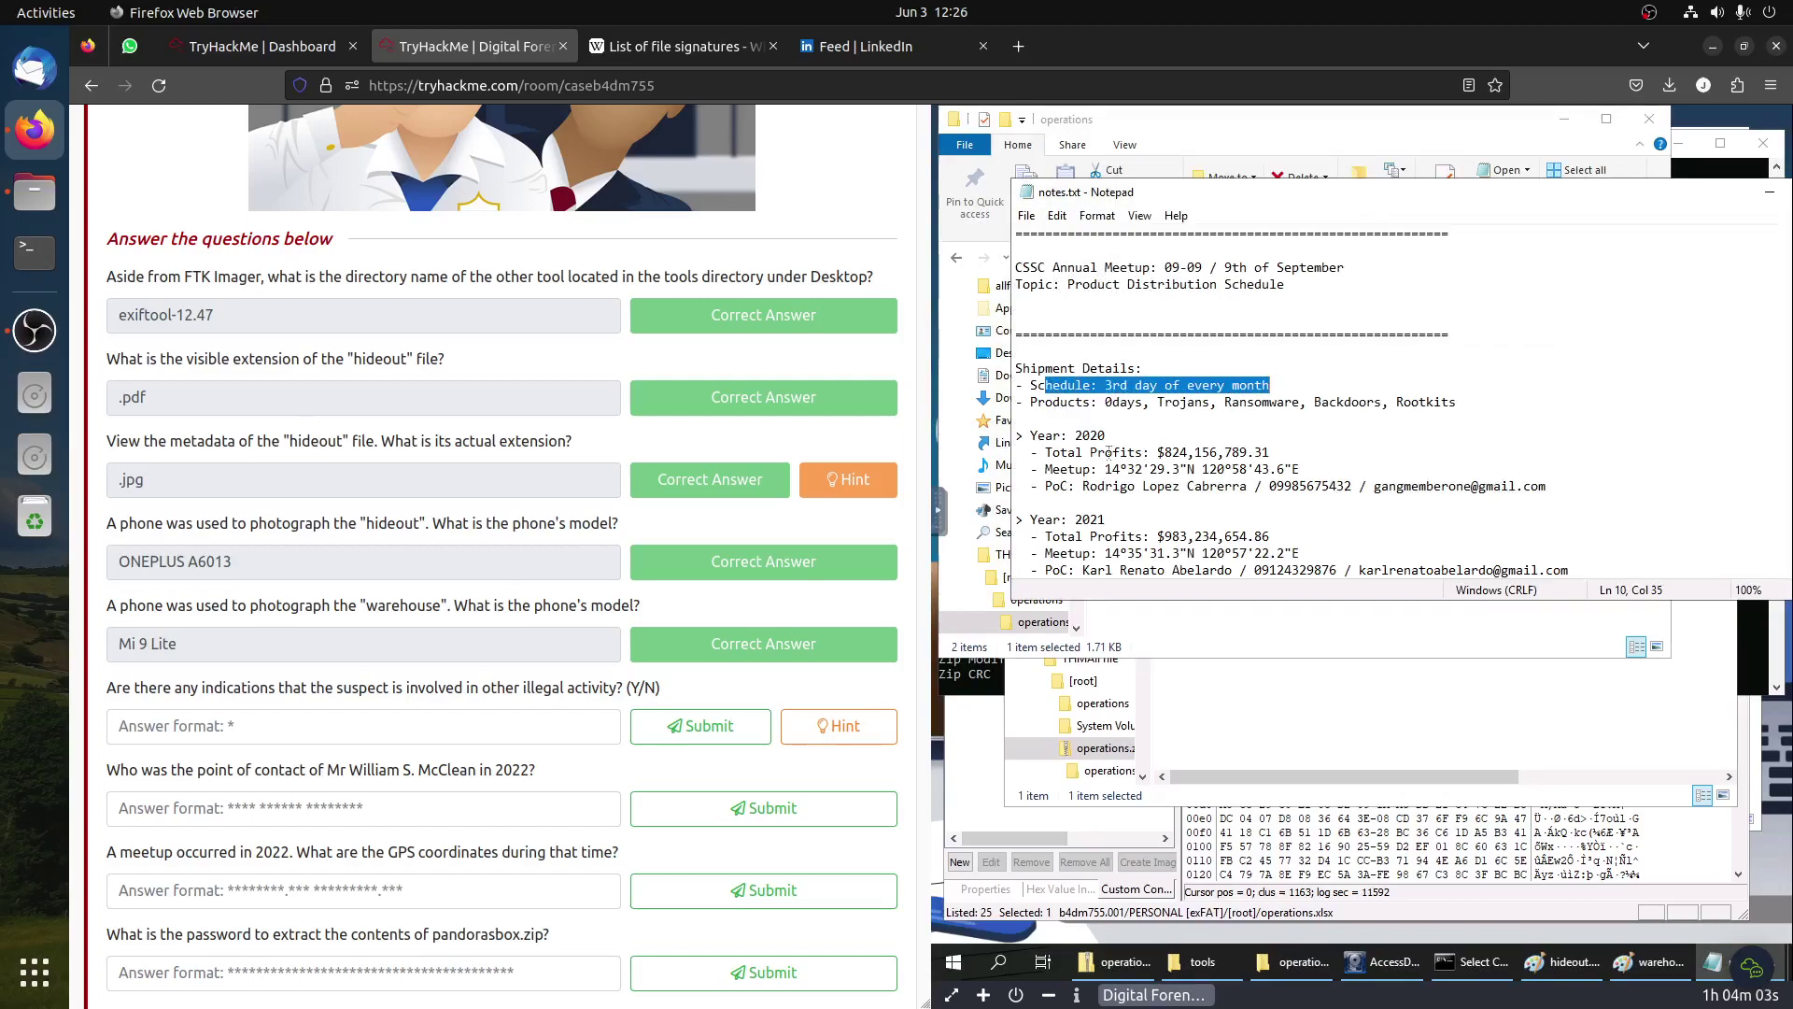
pyautogui.click(1086, 500)
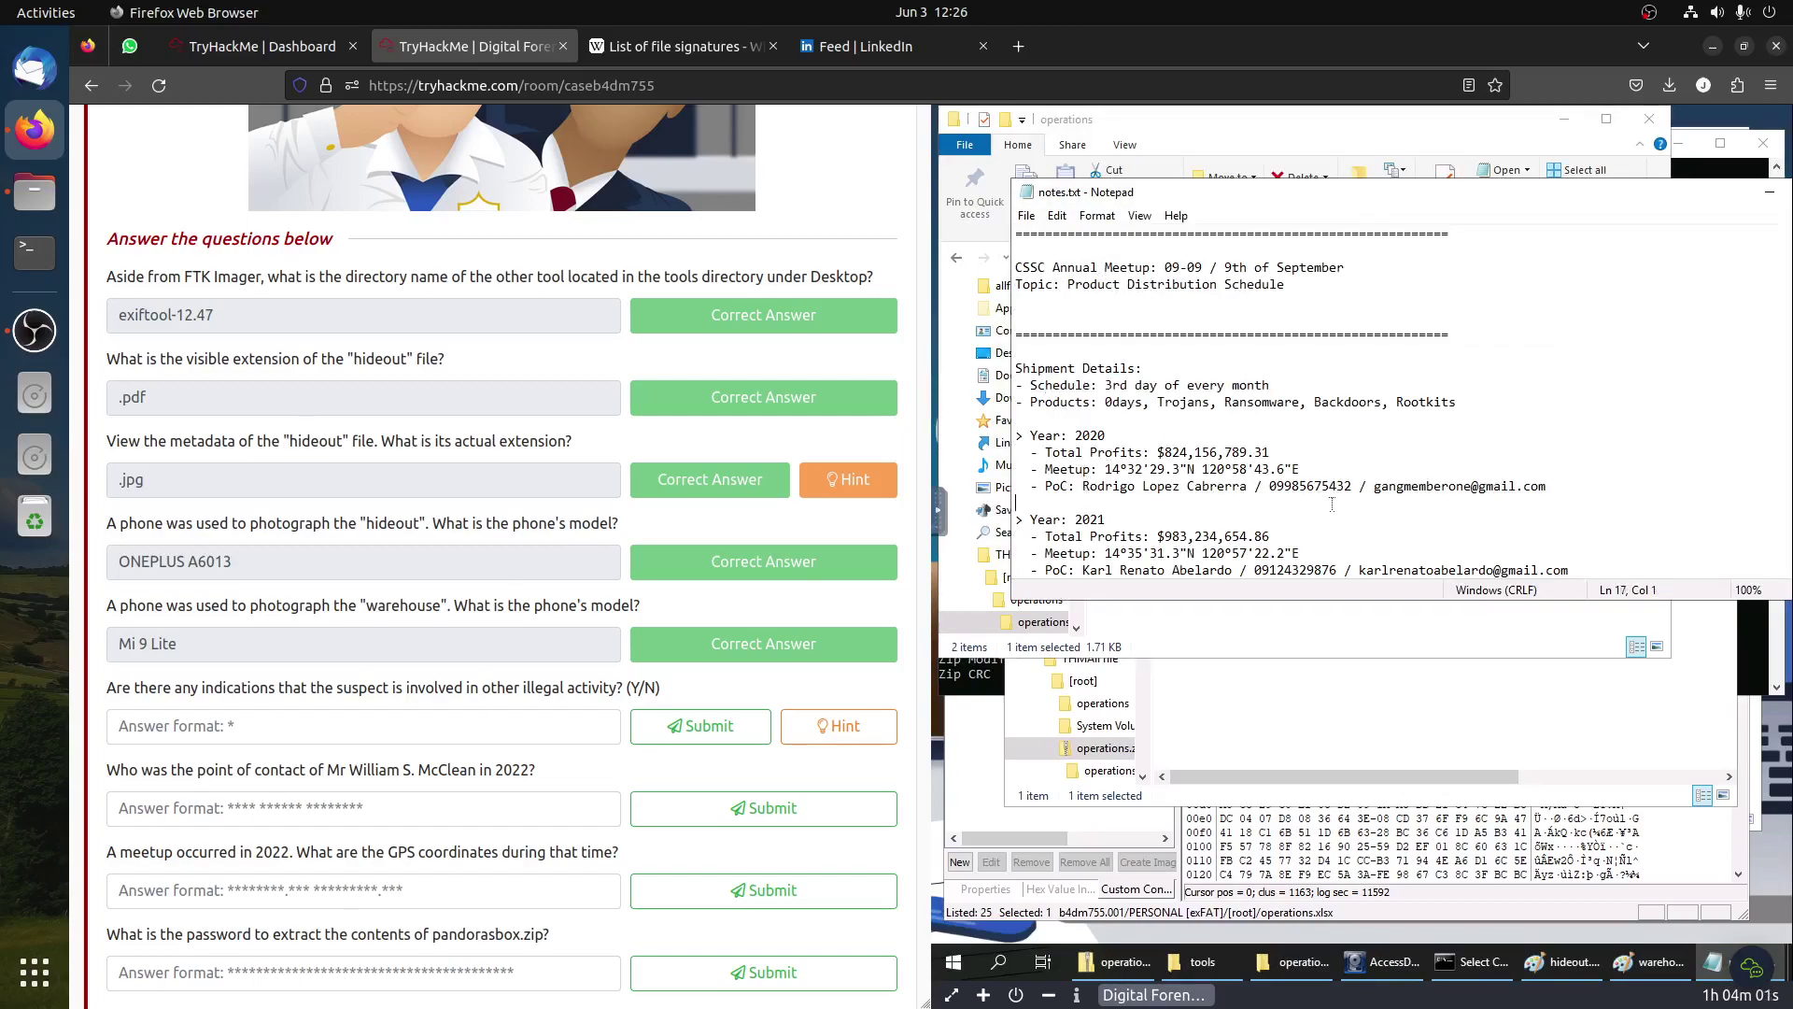
pyautogui.scroll(-4, 1336, 504)
pyautogui.scroll(-5, 1302, 413)
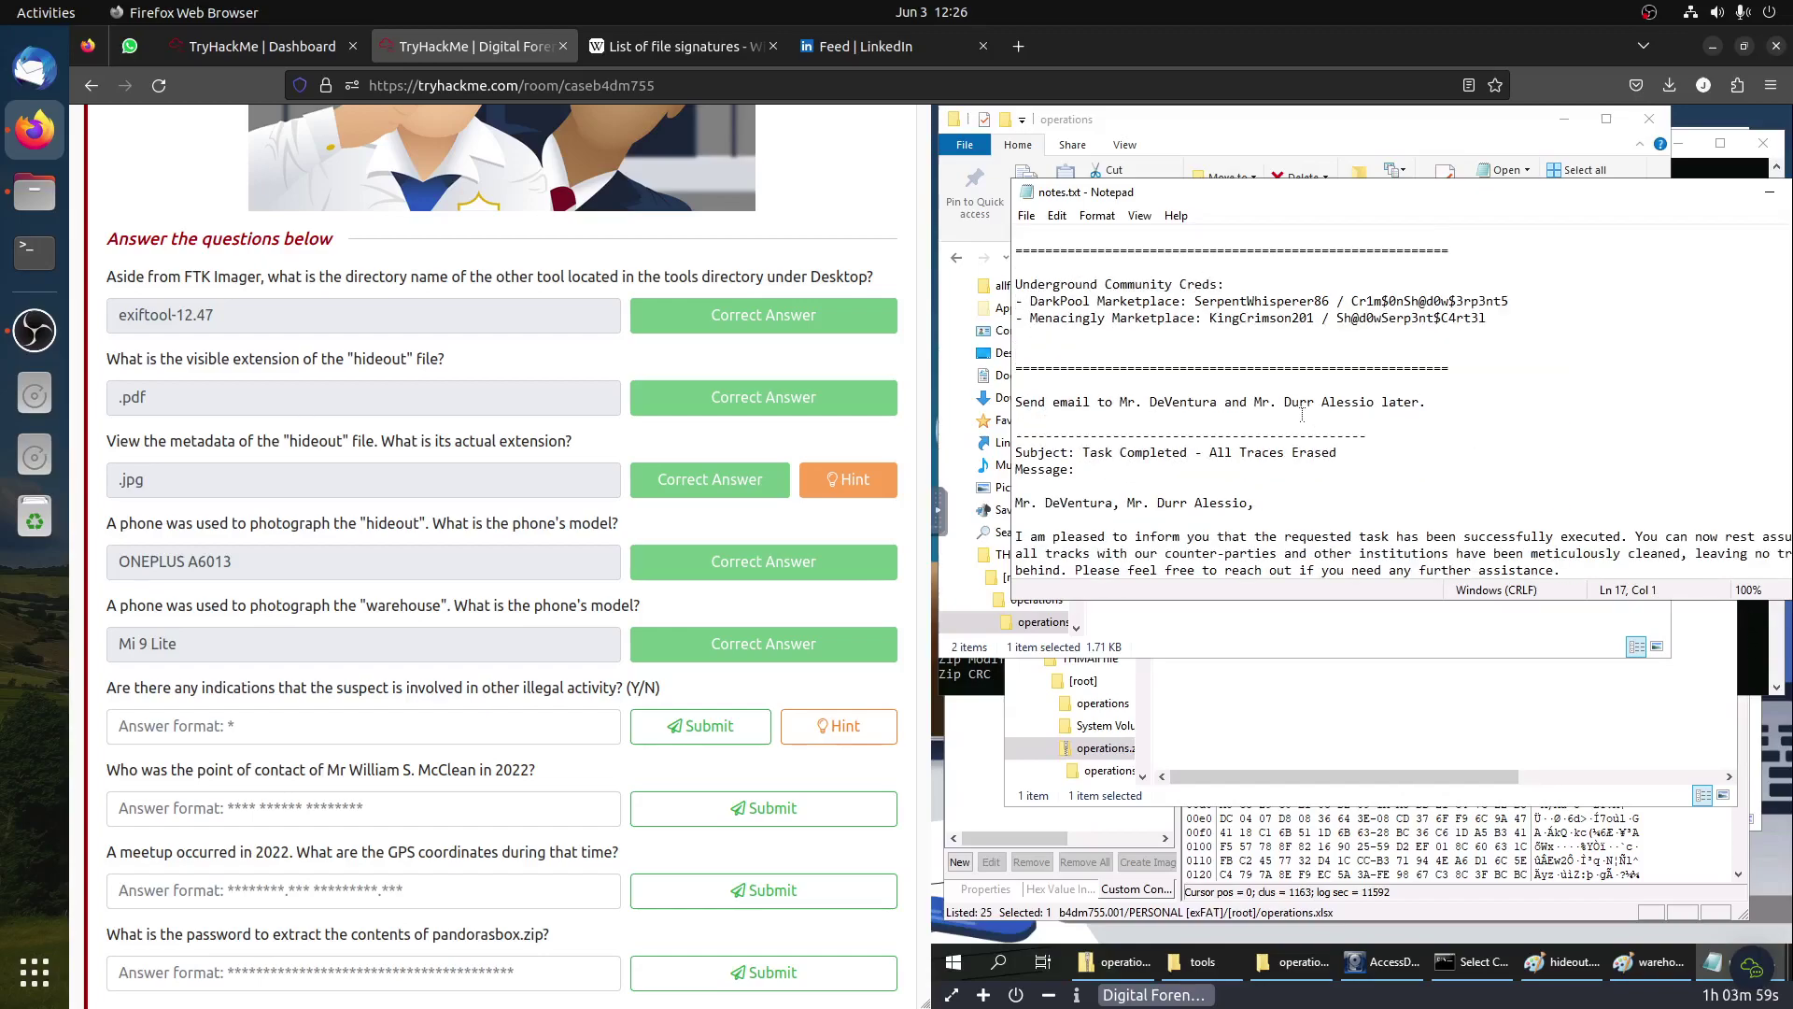
pyautogui.scroll(-2, 1201, 540)
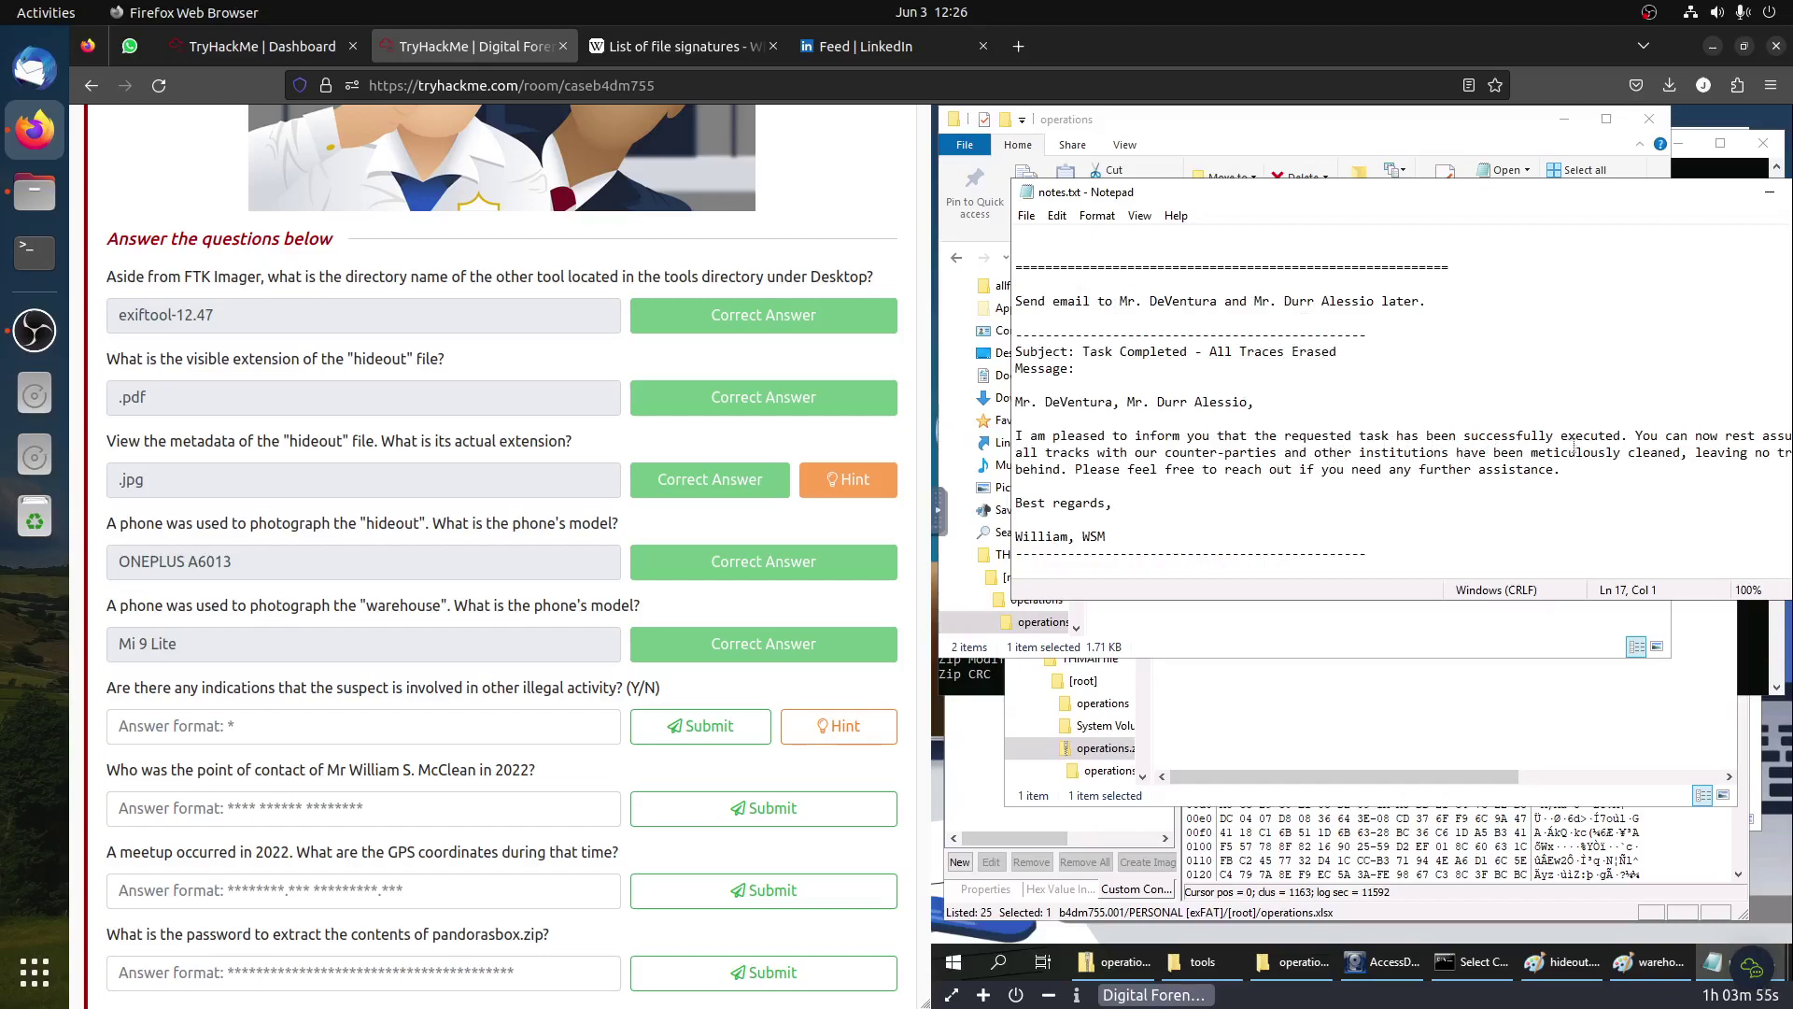
pyautogui.click(289, 721)
# Step: Answer Y for illegal activity, then submit the 2022 point of contact's name copied from the notes
pyautogui.write('Y')
pyautogui.click(705, 724)
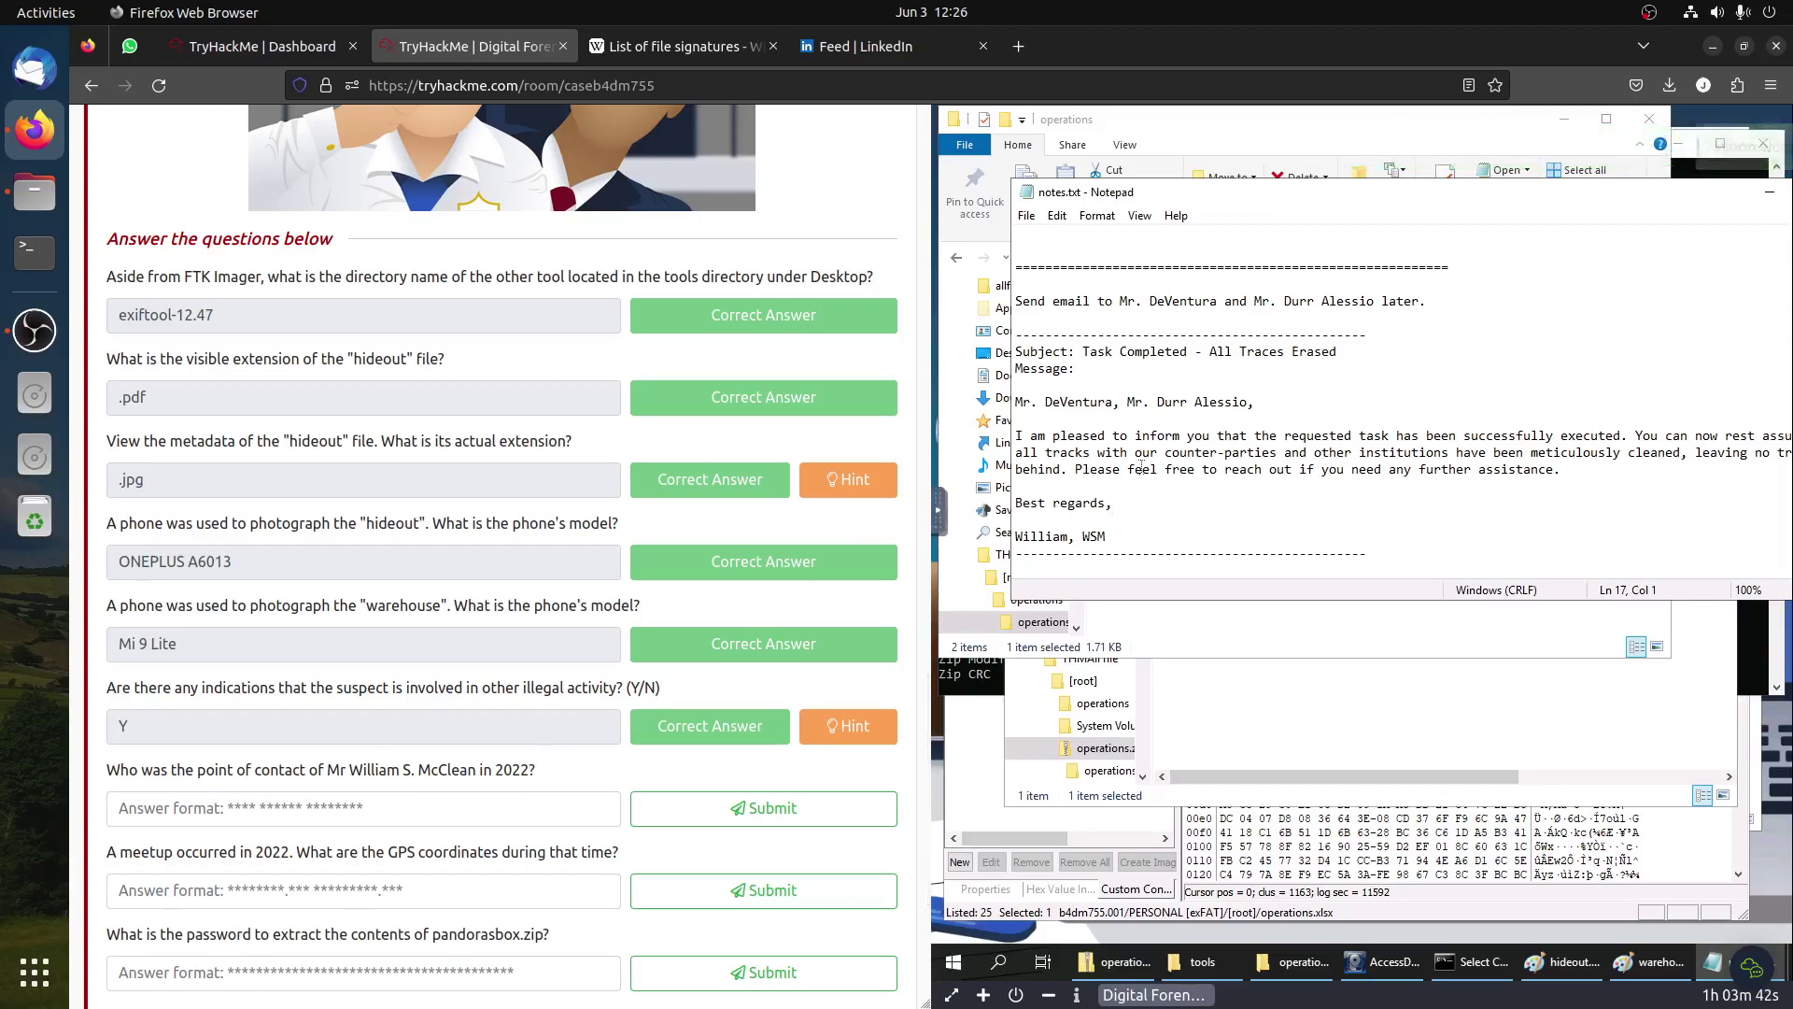
pyautogui.scroll(2, 1141, 467)
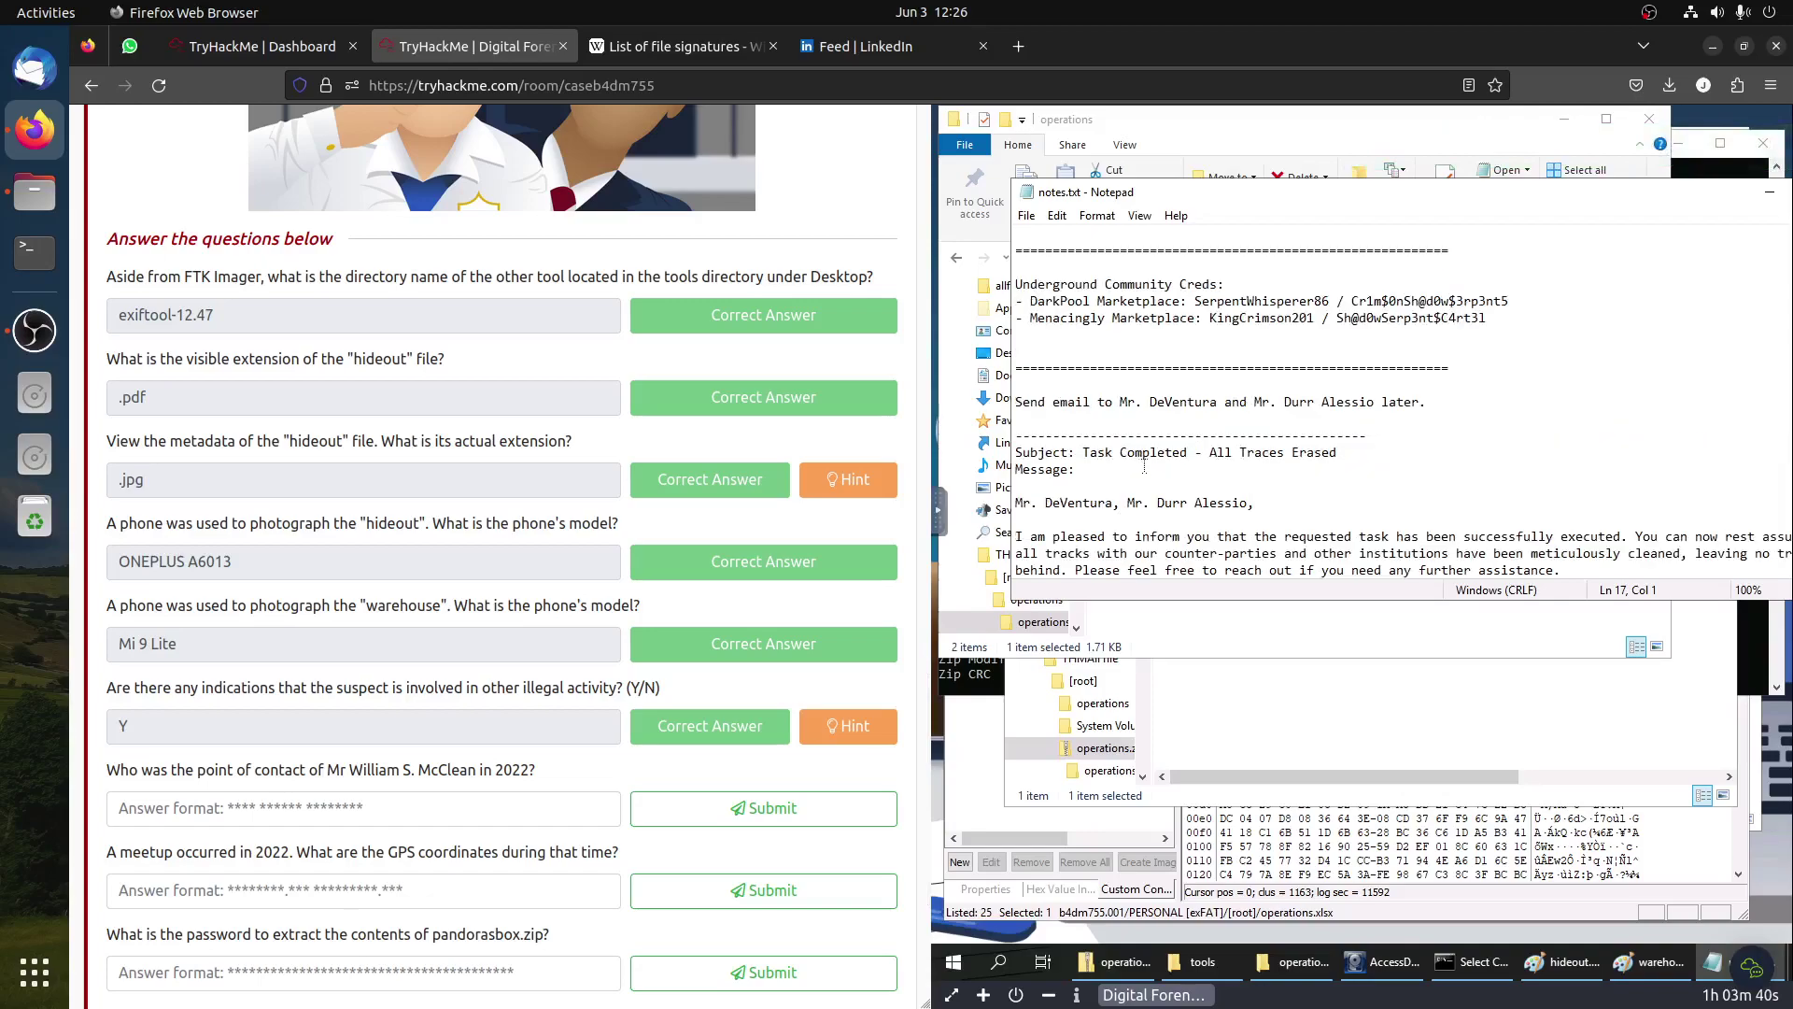
pyautogui.scroll(3, 1144, 464)
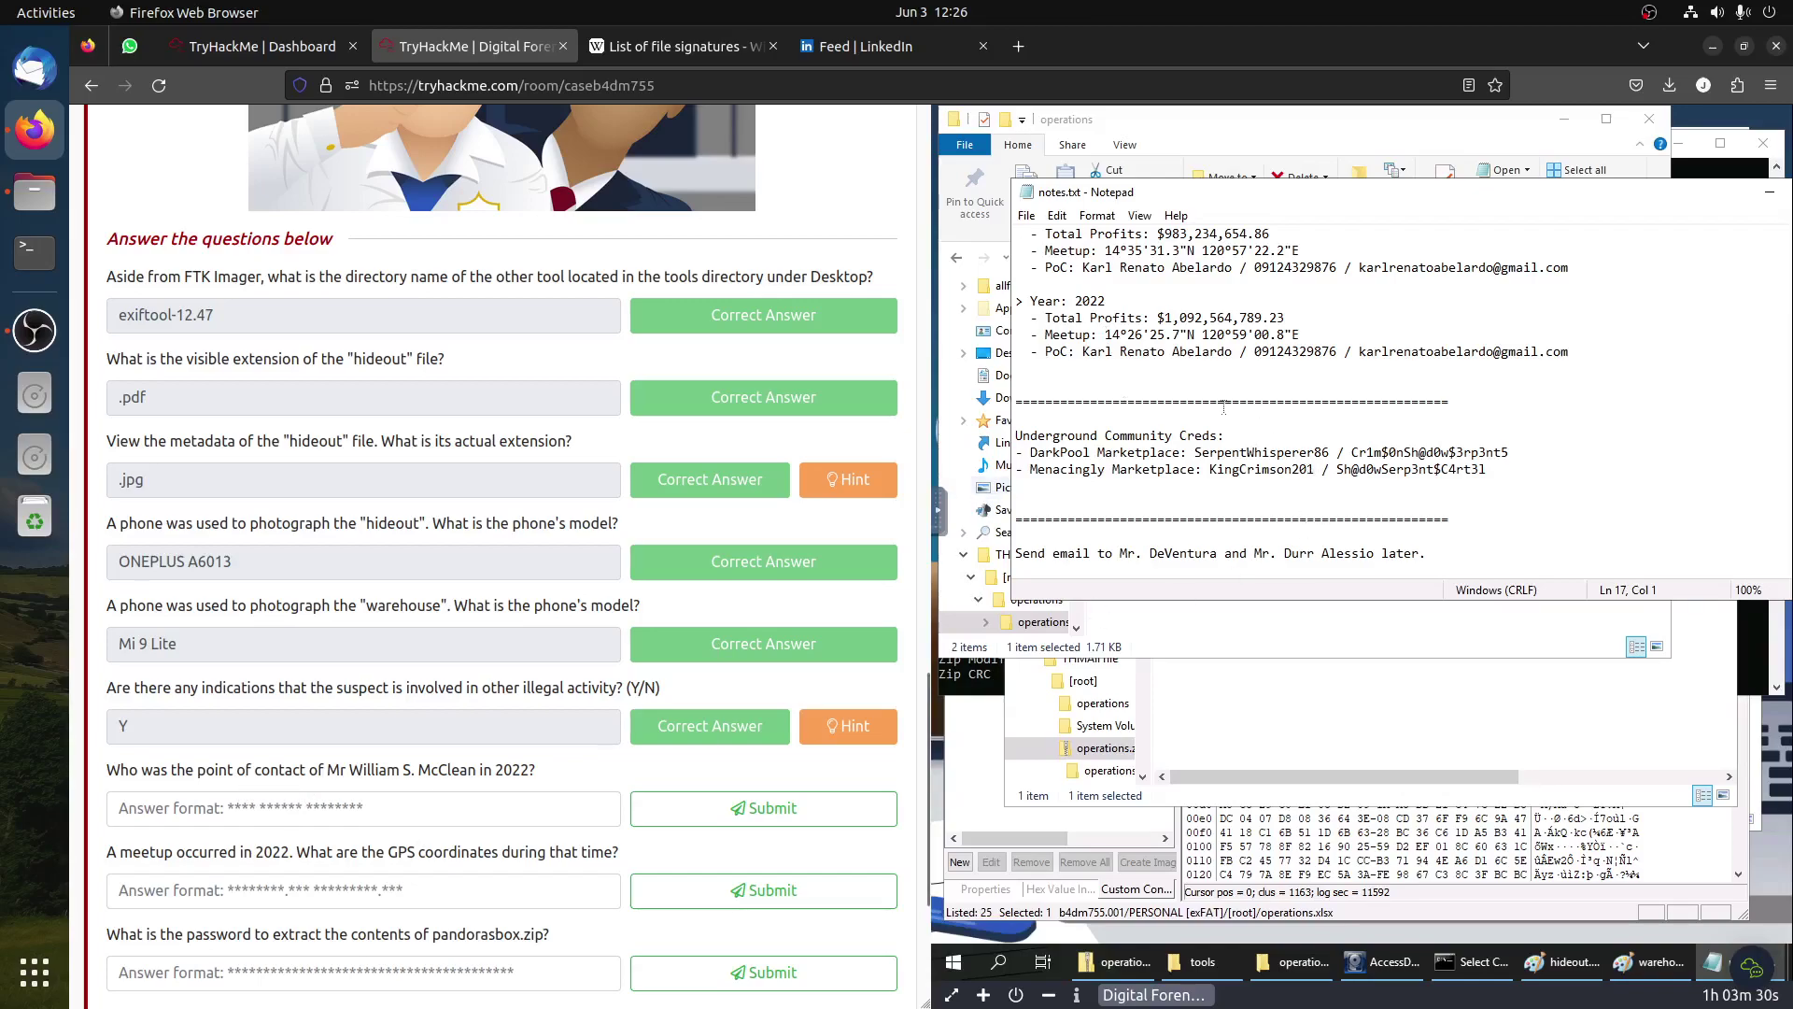
pyautogui.moveTo(1227, 349); pyautogui.dragTo(1083, 351)
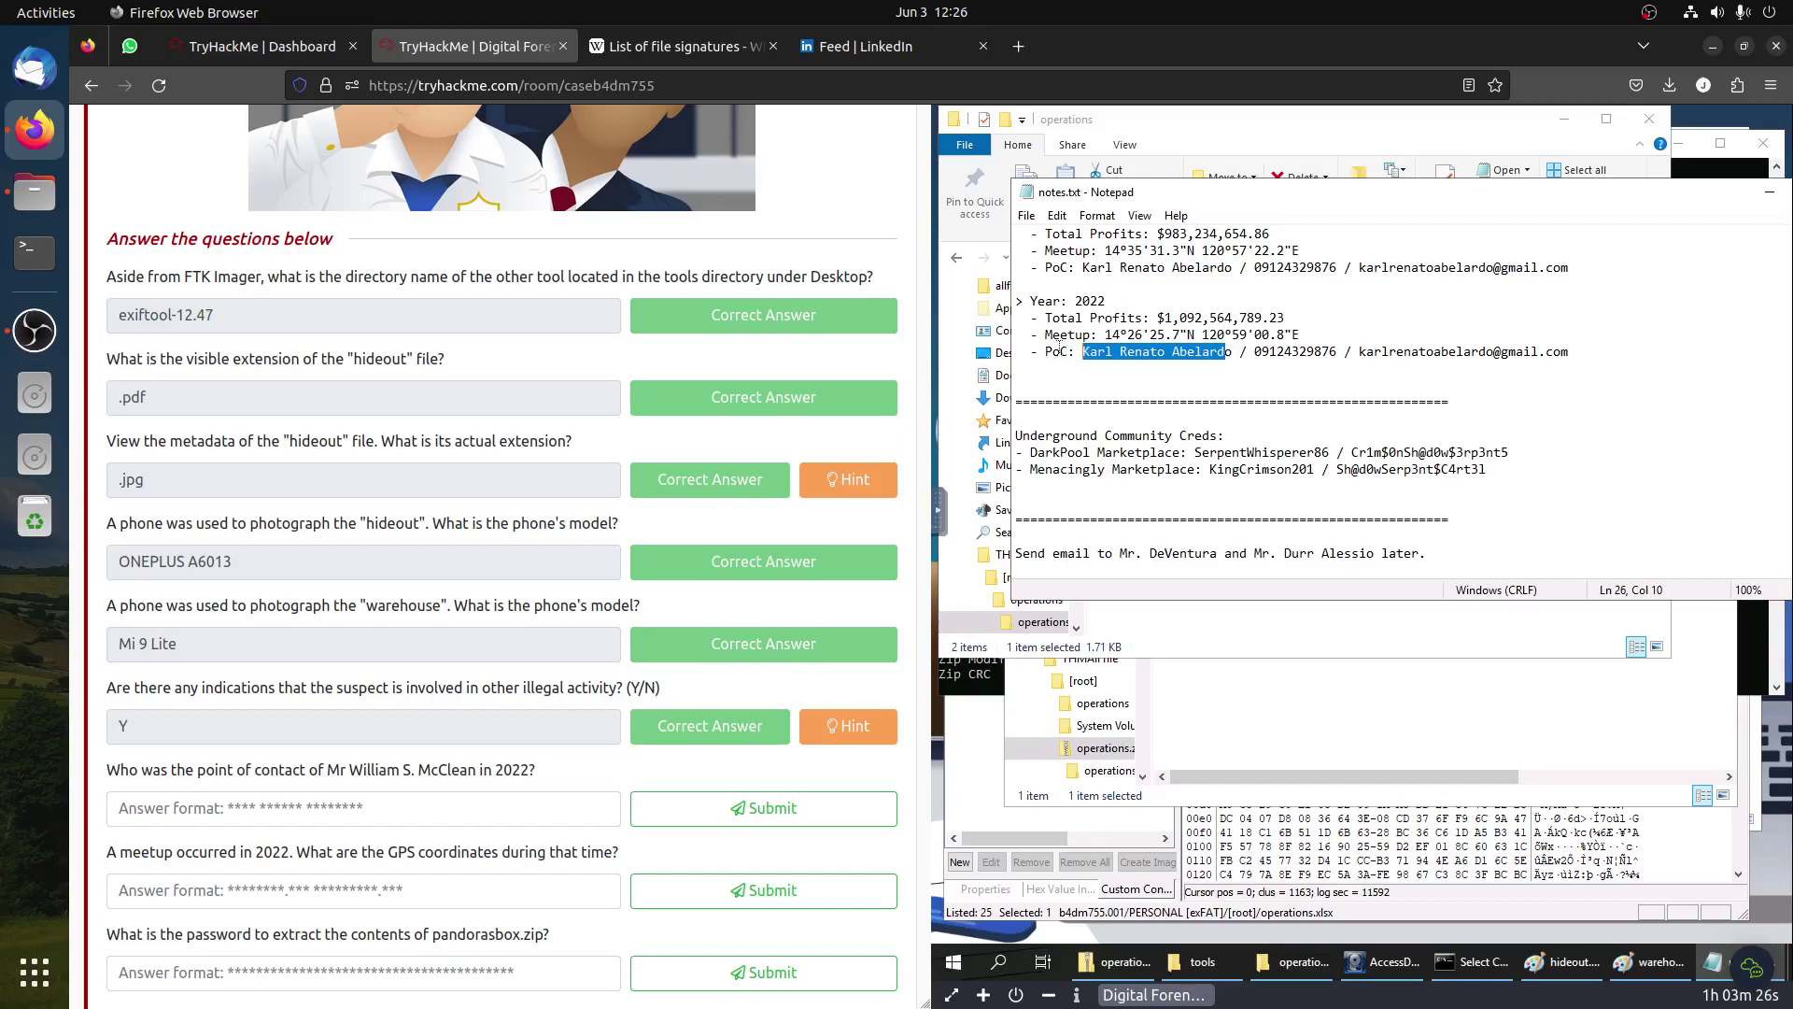
pyautogui.hotkey('ctrl', 'c')
pyautogui.click(482, 796)
pyautogui.hotkey('ctrl', 'v')
pyautogui.press('Return')
# Step: Submit the 2022 meetup coordinates 14°26'25.7"N 120°59'00.8"E as the GPS answer
pyautogui.scroll(-3, 174, 667)
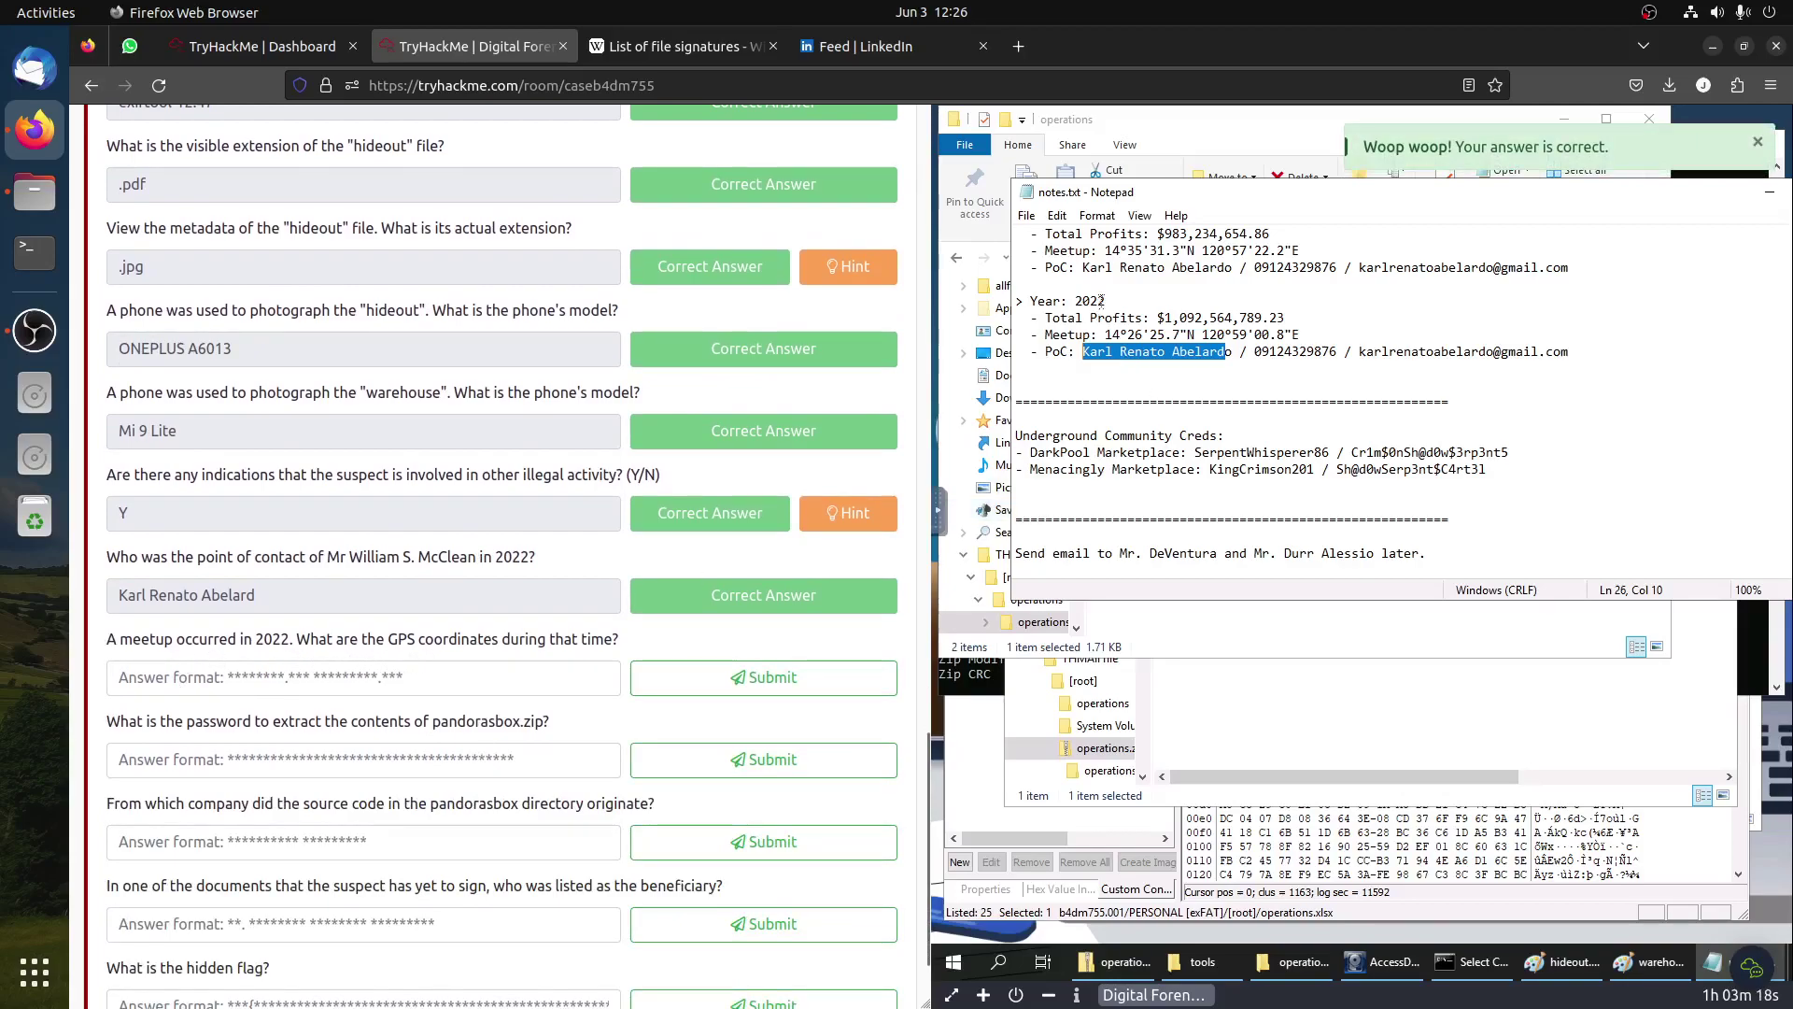
pyautogui.click(1105, 335)
pyautogui.moveTo(1105, 334); pyautogui.dragTo(1301, 332)
pyautogui.hotkey('ctrl', 'c')
pyautogui.click(398, 686)
pyautogui.hotkey('ctrl', 'v')
pyautogui.moveTo(449, 679); pyautogui.dragTo(12, 647)
pyautogui.press('BackSpace')
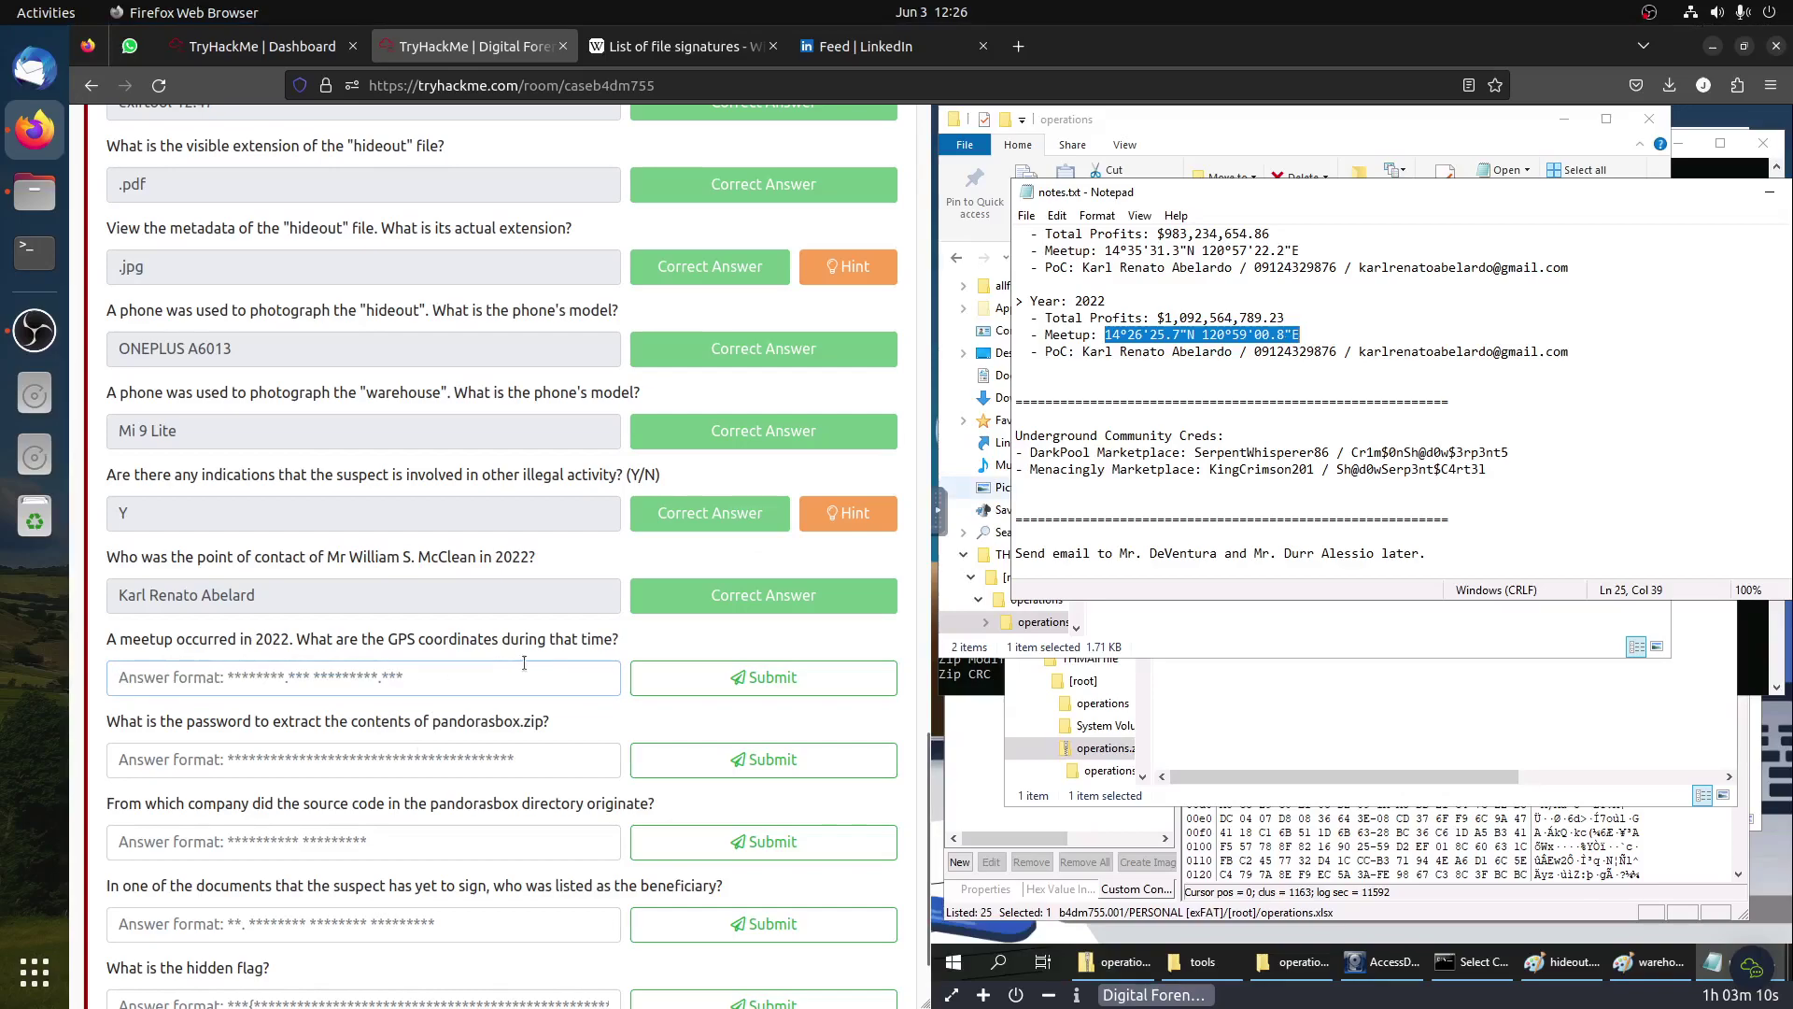
pyautogui.hotkey('ctrl', 'v')
pyautogui.press('Return')
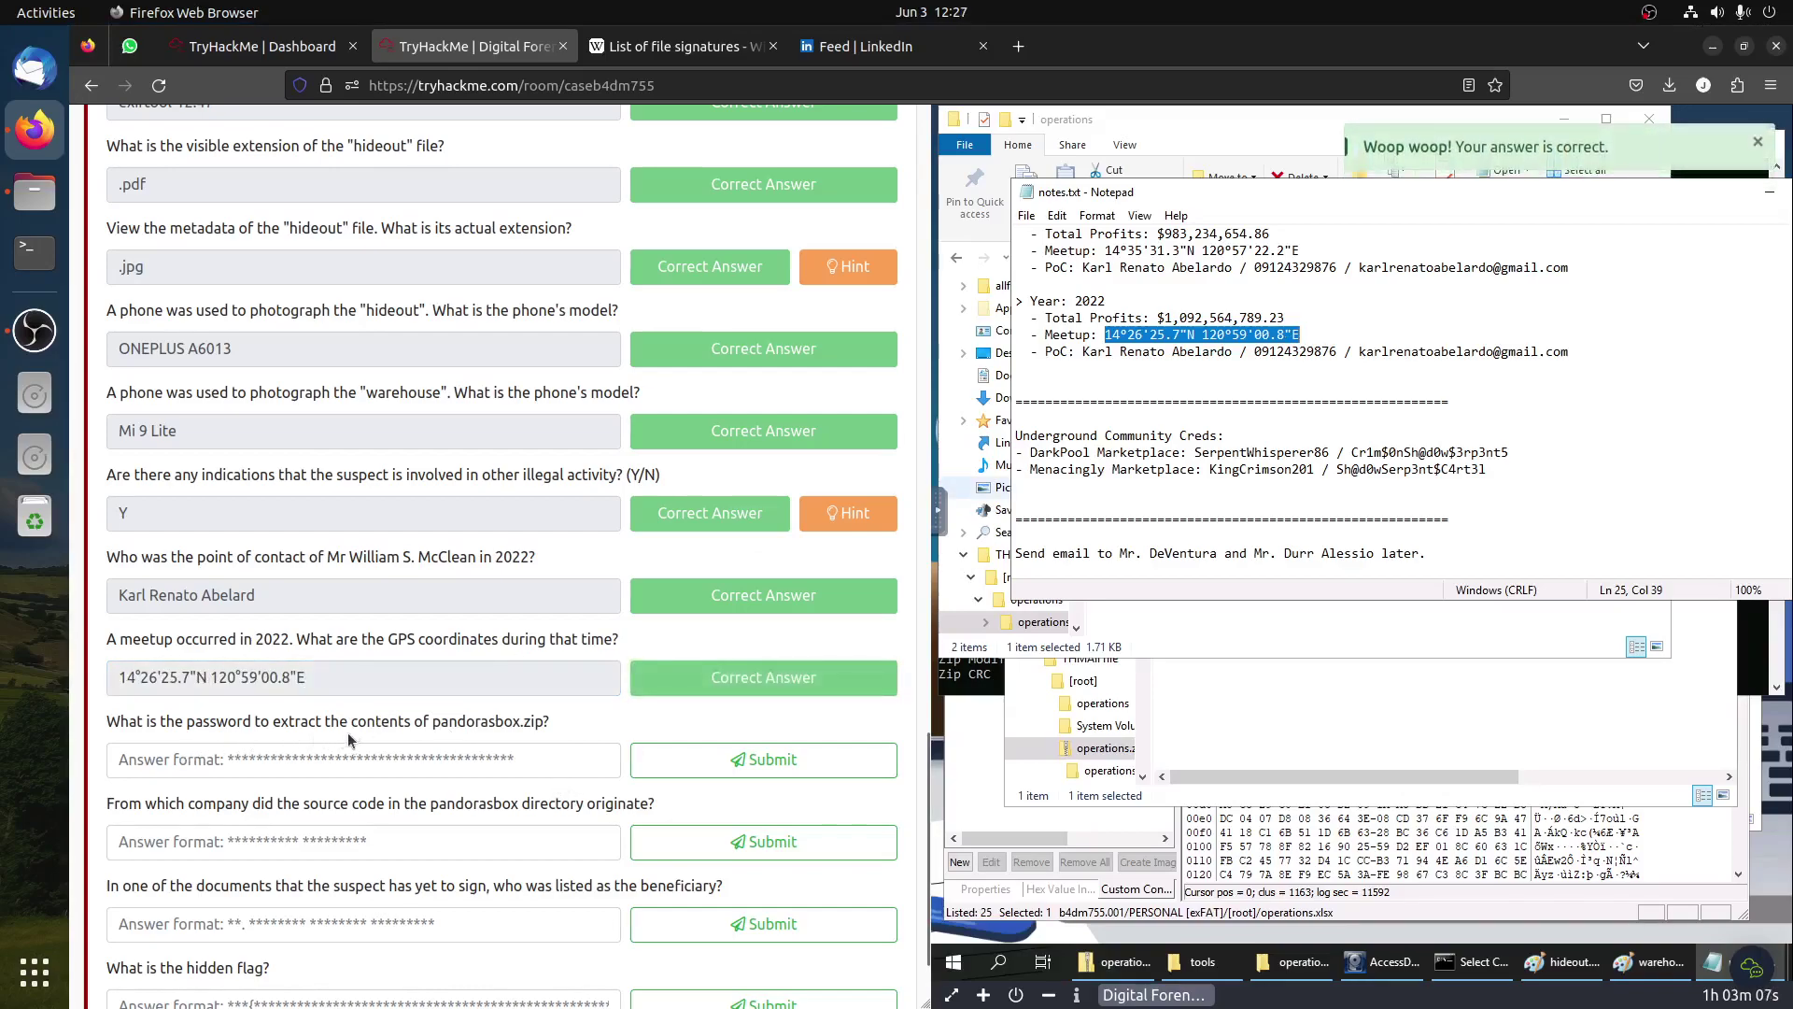
# Step: Paste the password line from the end of notes.txt as the pandorasbox.zip answer and submit
pyautogui.scroll(3, 1270, 432)
pyautogui.scroll(-9, 1273, 448)
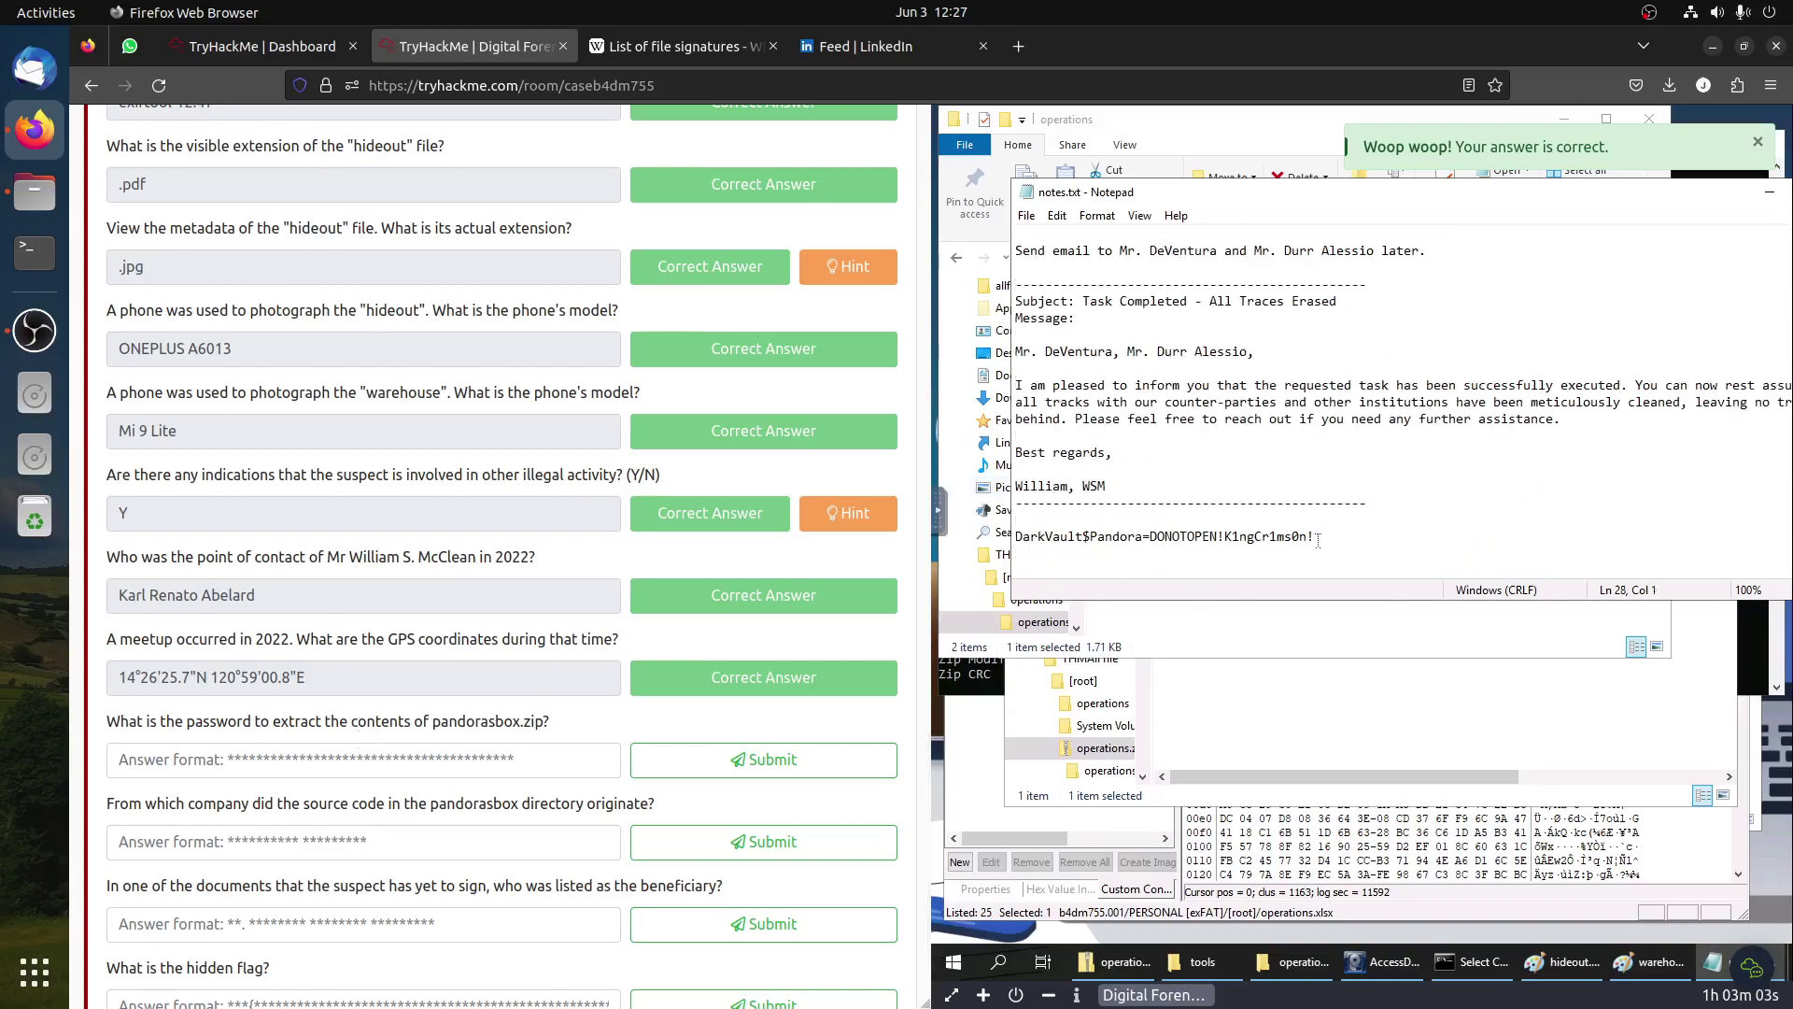
pyautogui.moveTo(1316, 537); pyautogui.dragTo(1015, 537)
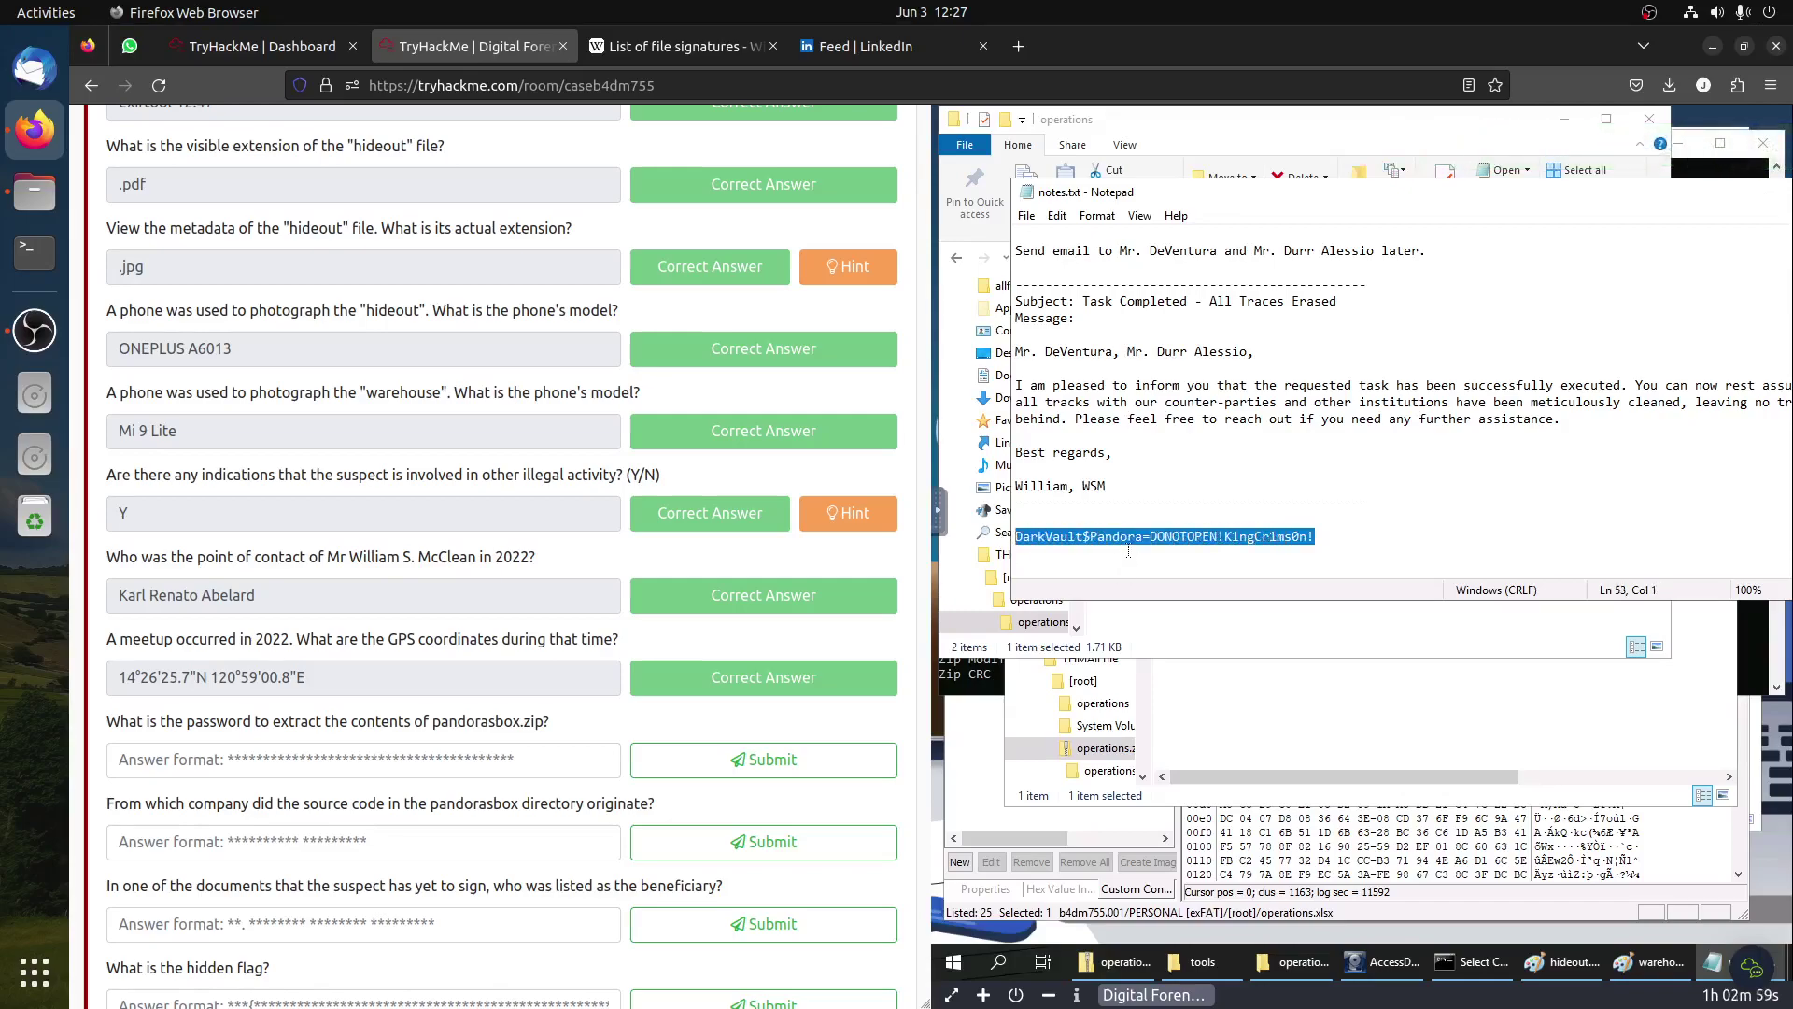
pyautogui.click(561, 759)
pyautogui.hotkey('ctrl', 'v')
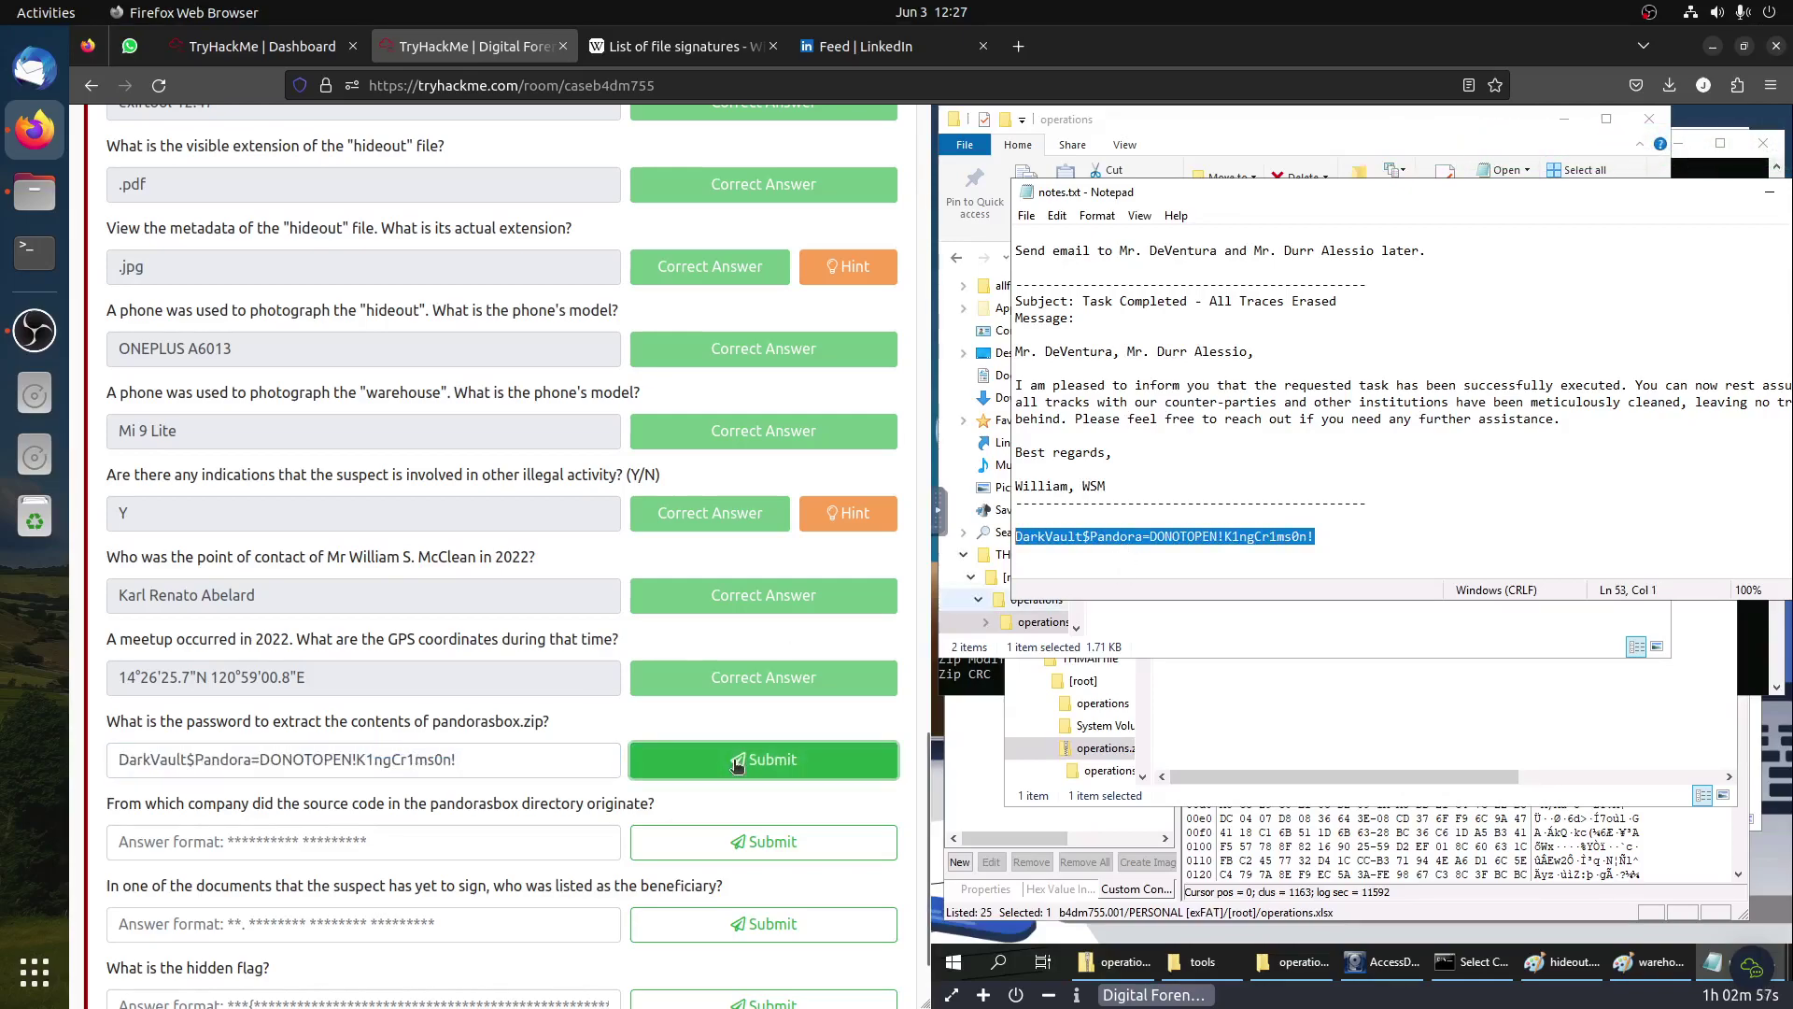
pyautogui.click(763, 759)
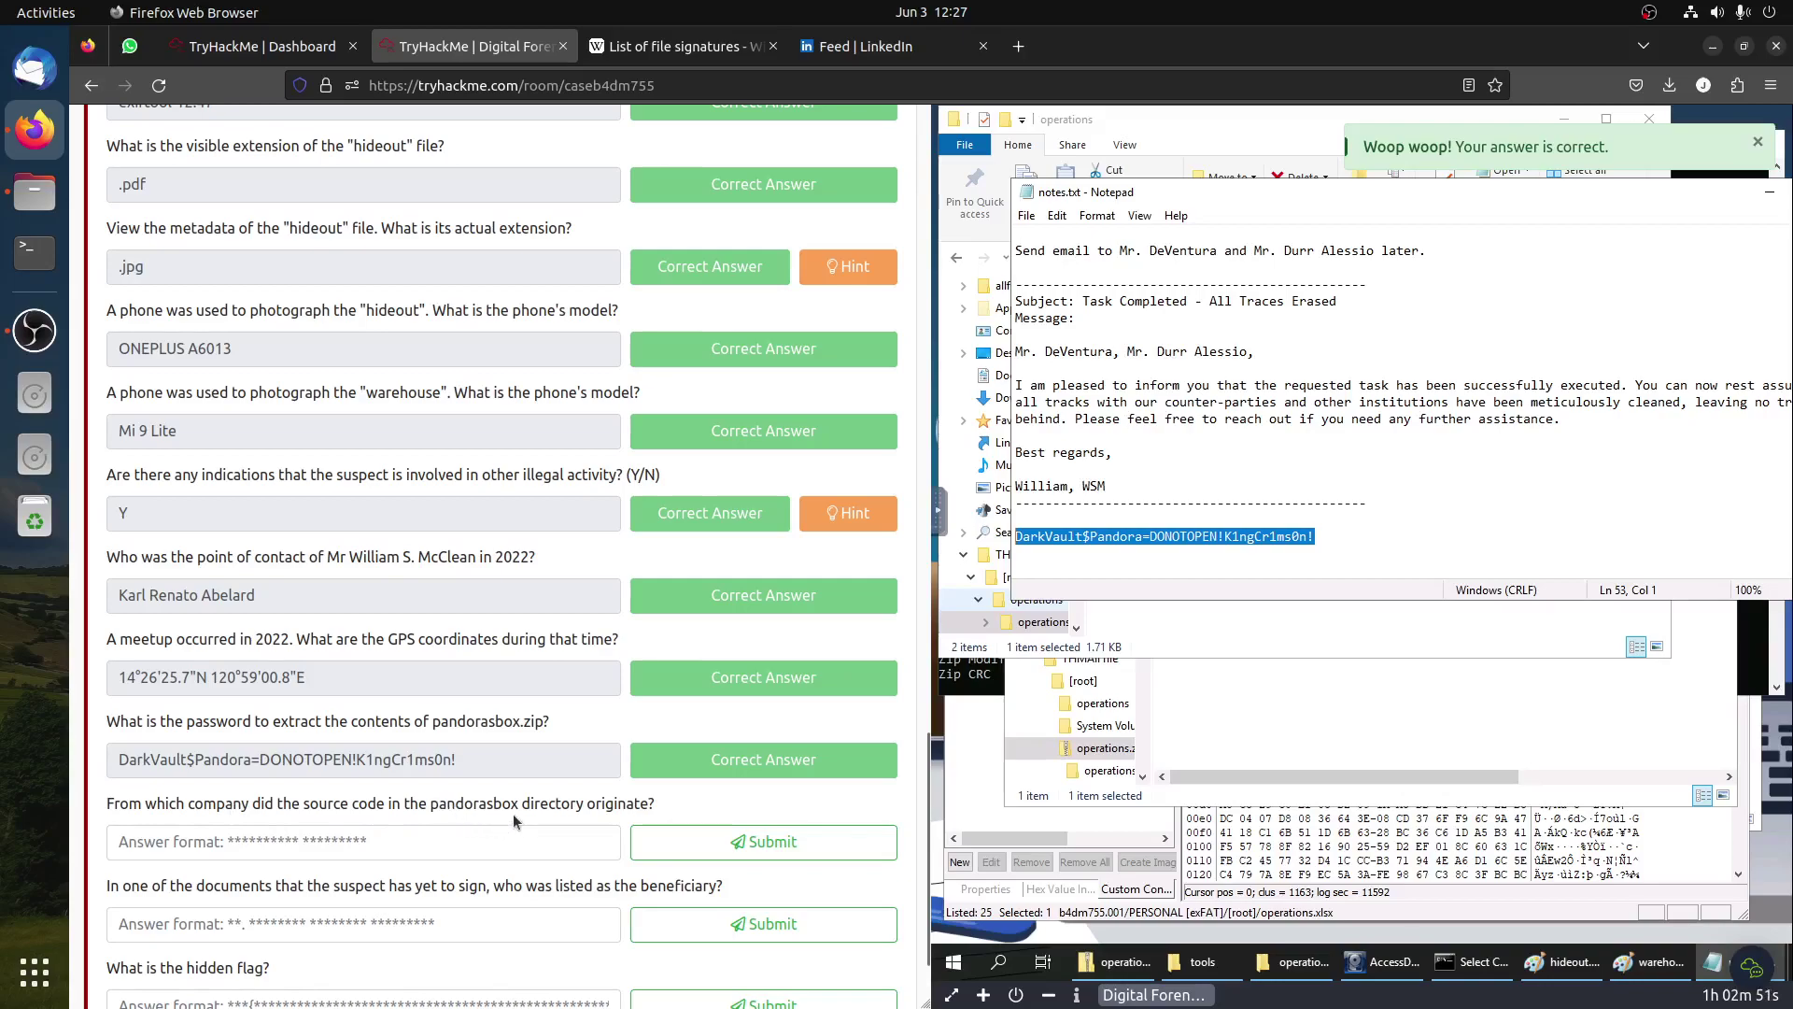
# Step: Try opening pandorasbox.zip inside the operations archive, dismiss the error, and return to the notes
pyautogui.click(1286, 733)
pyautogui.doubleClick(1240, 468)
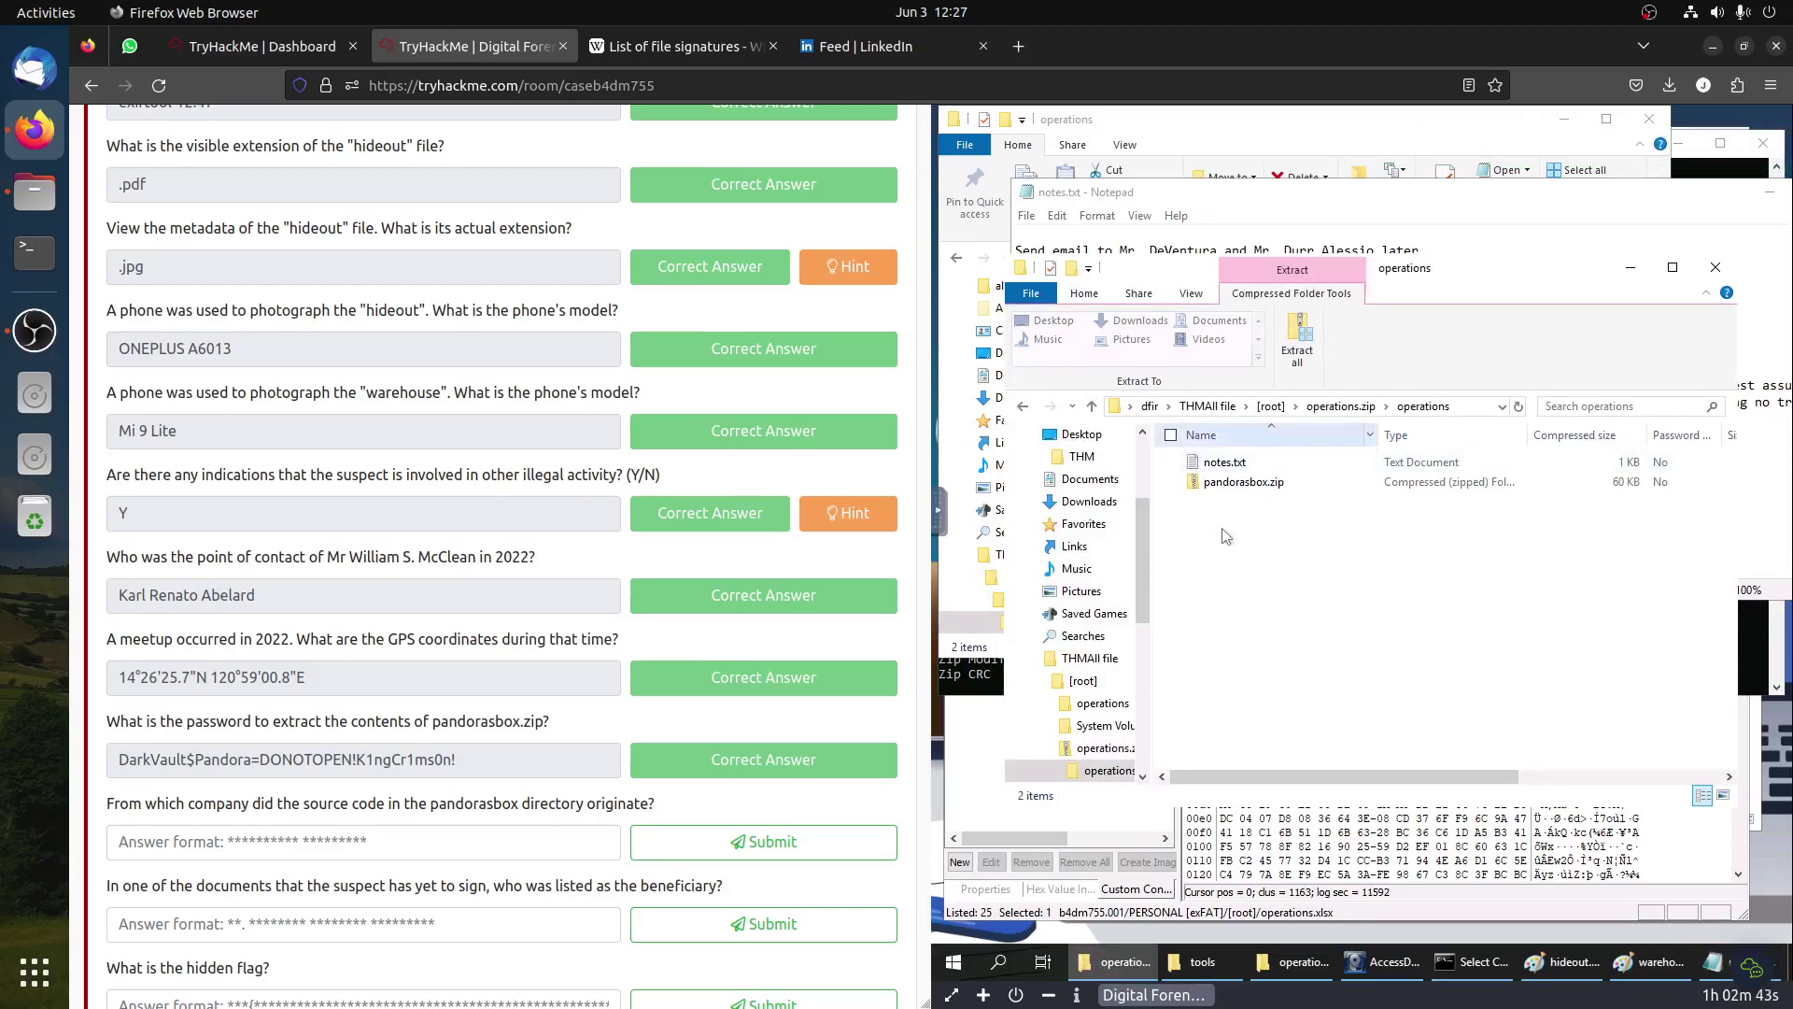
pyautogui.click(1242, 487)
pyautogui.doubleClick(1243, 487)
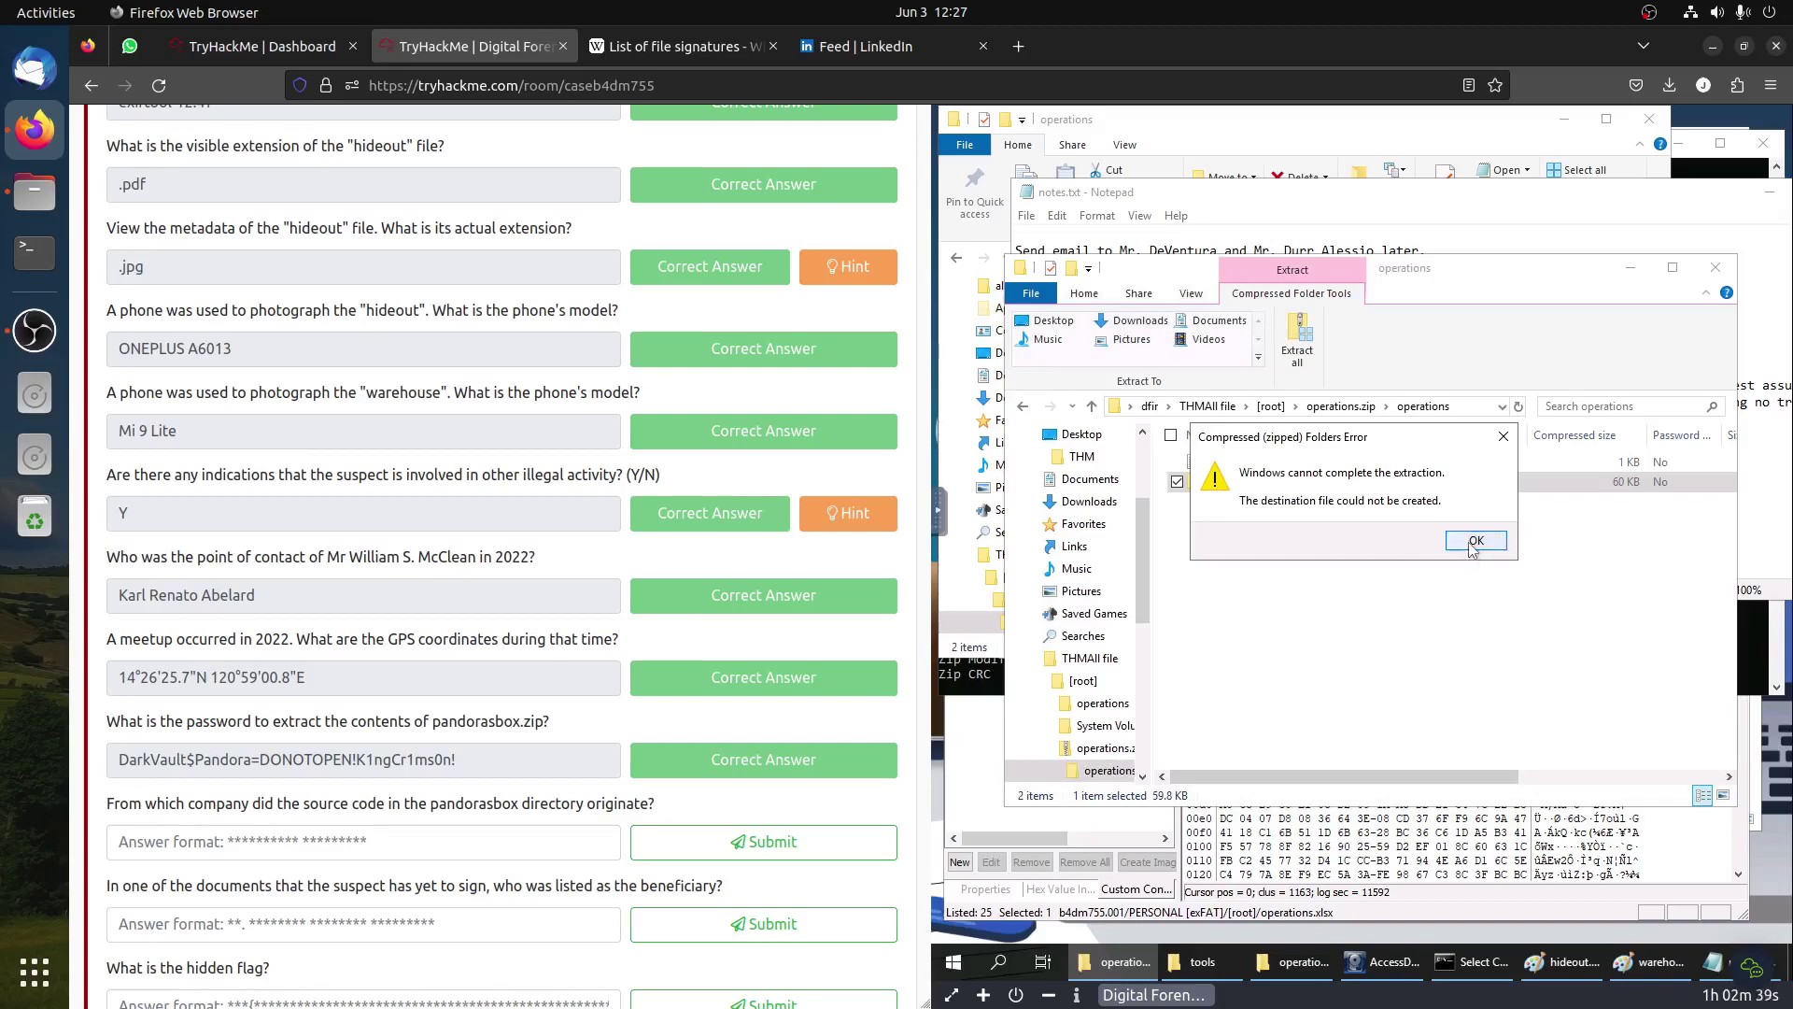
pyautogui.click(1473, 544)
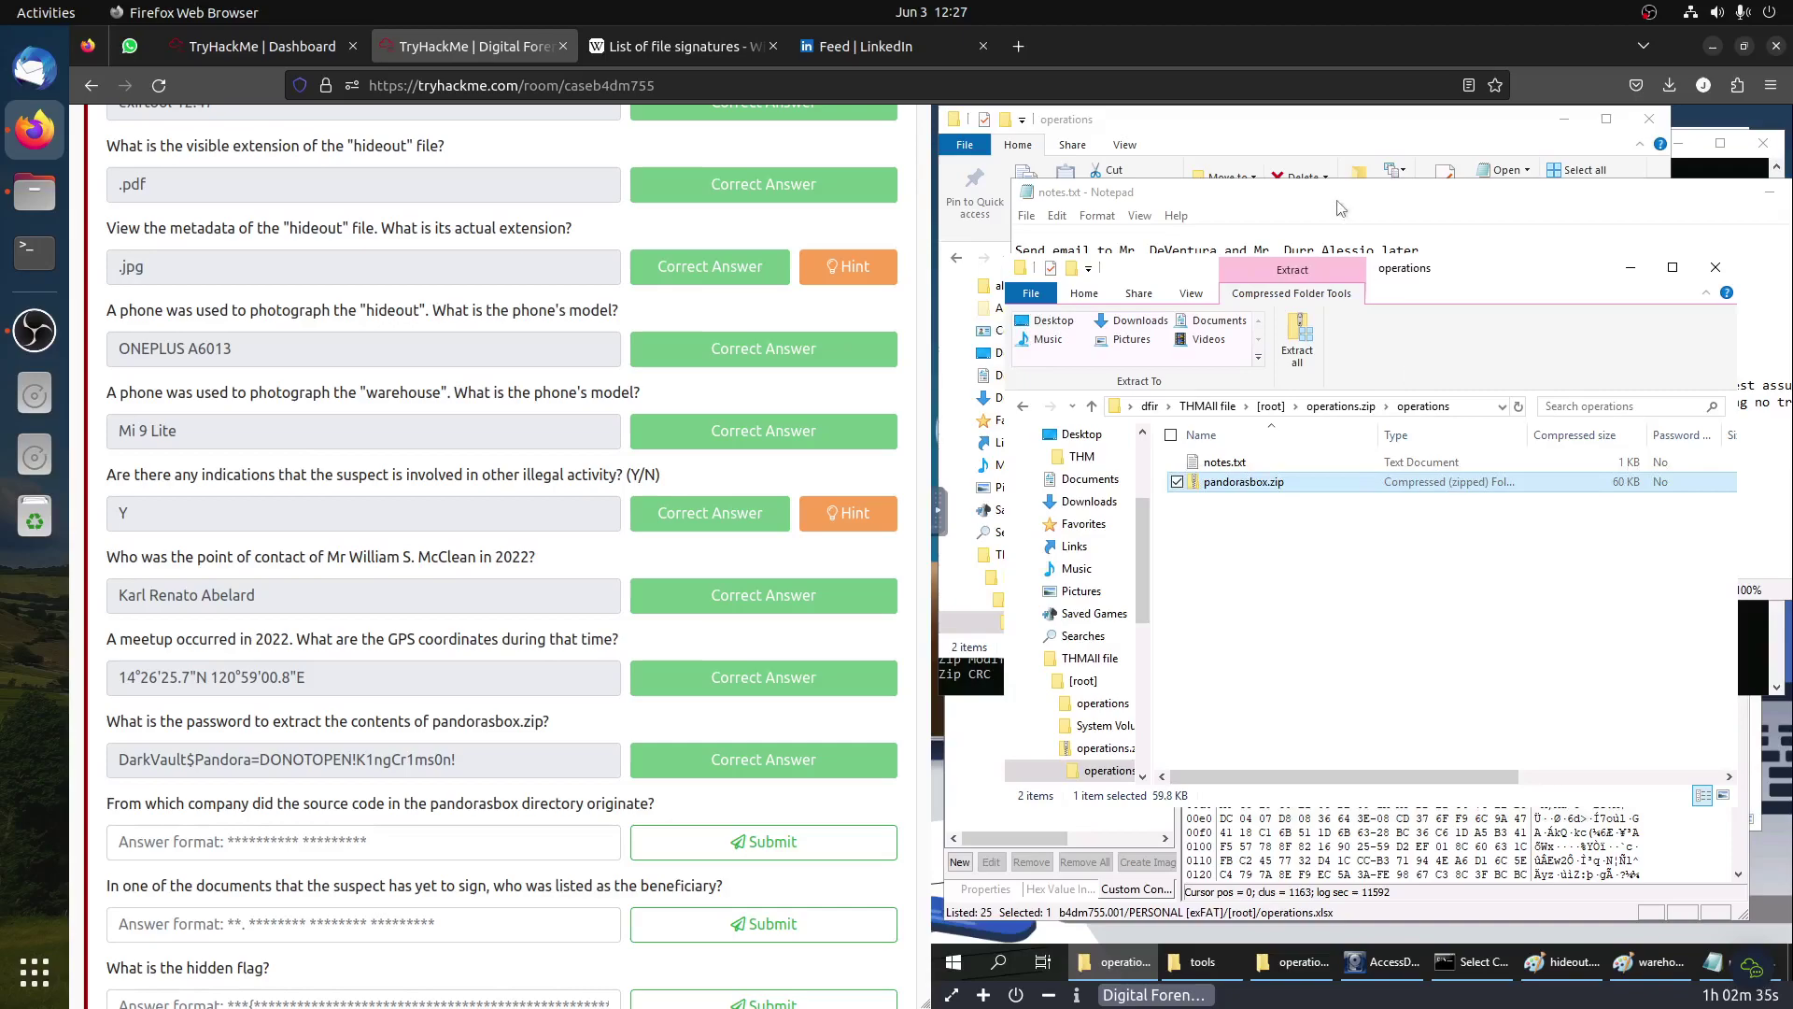
pyautogui.click(1340, 209)
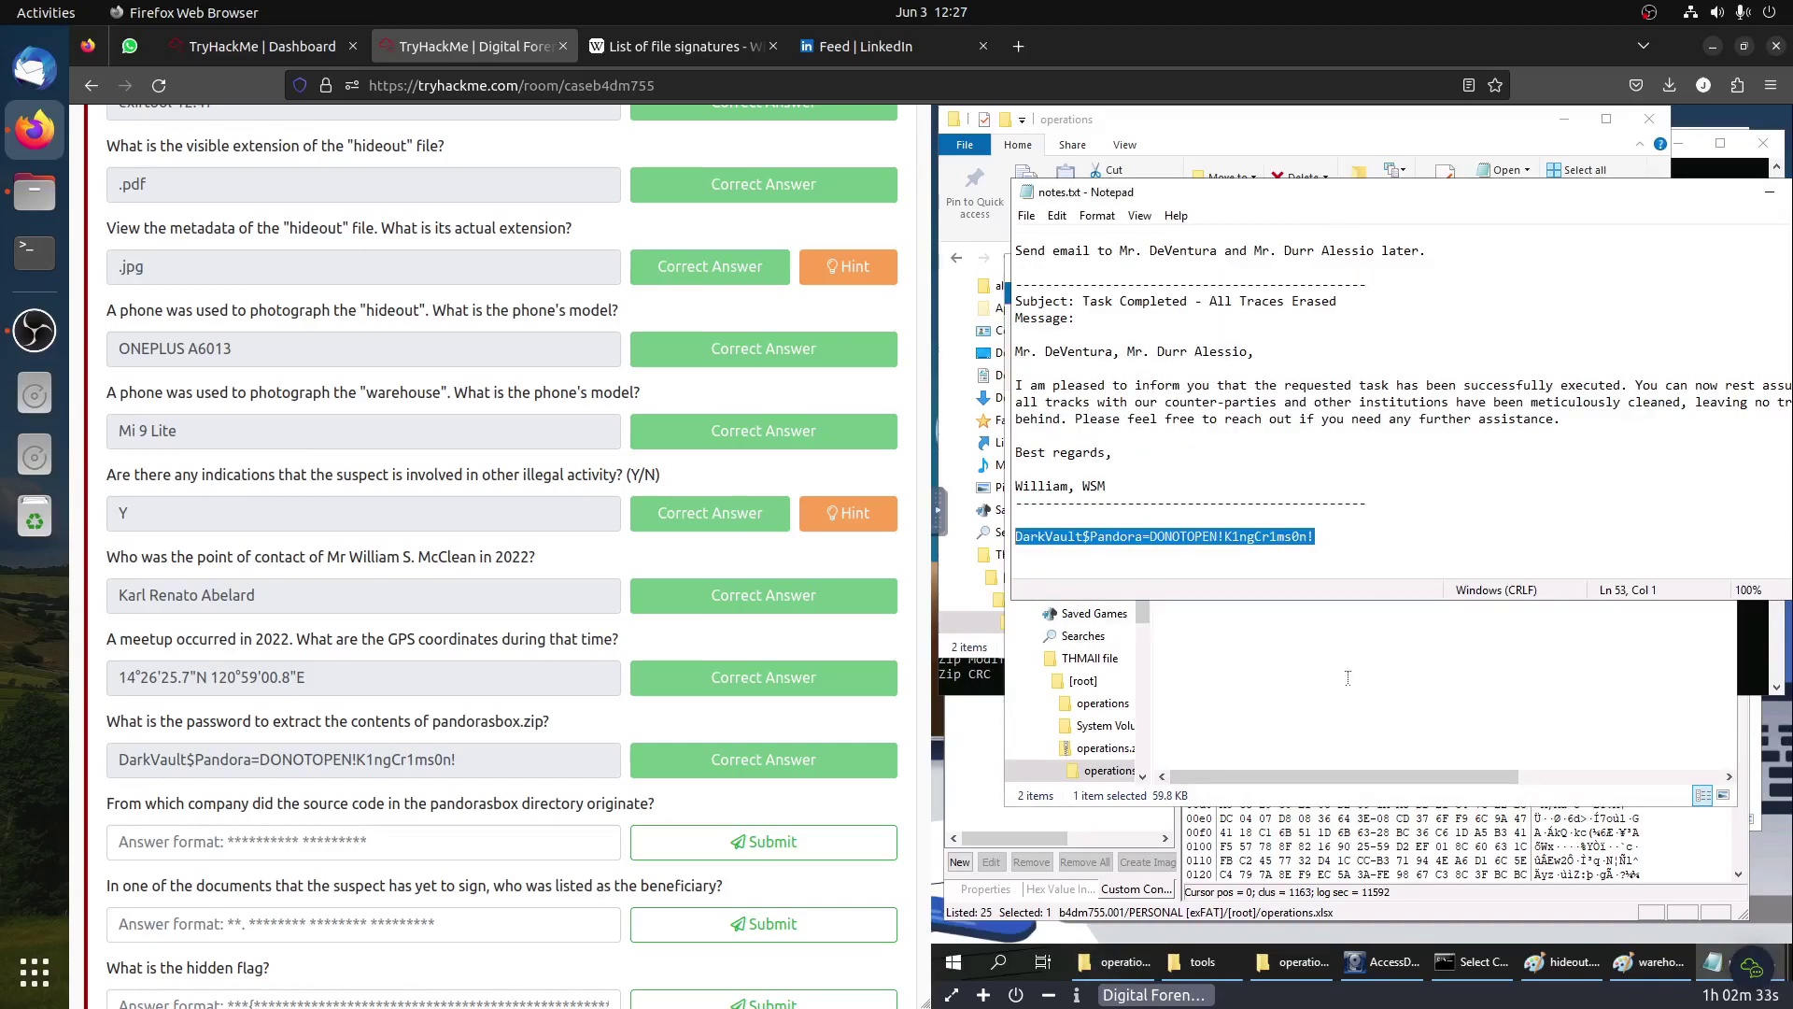
# Step: Extract pandorasbox.zip using the pasted password and open the extracted pandorasbox folder
pyautogui.click(1130, 120)
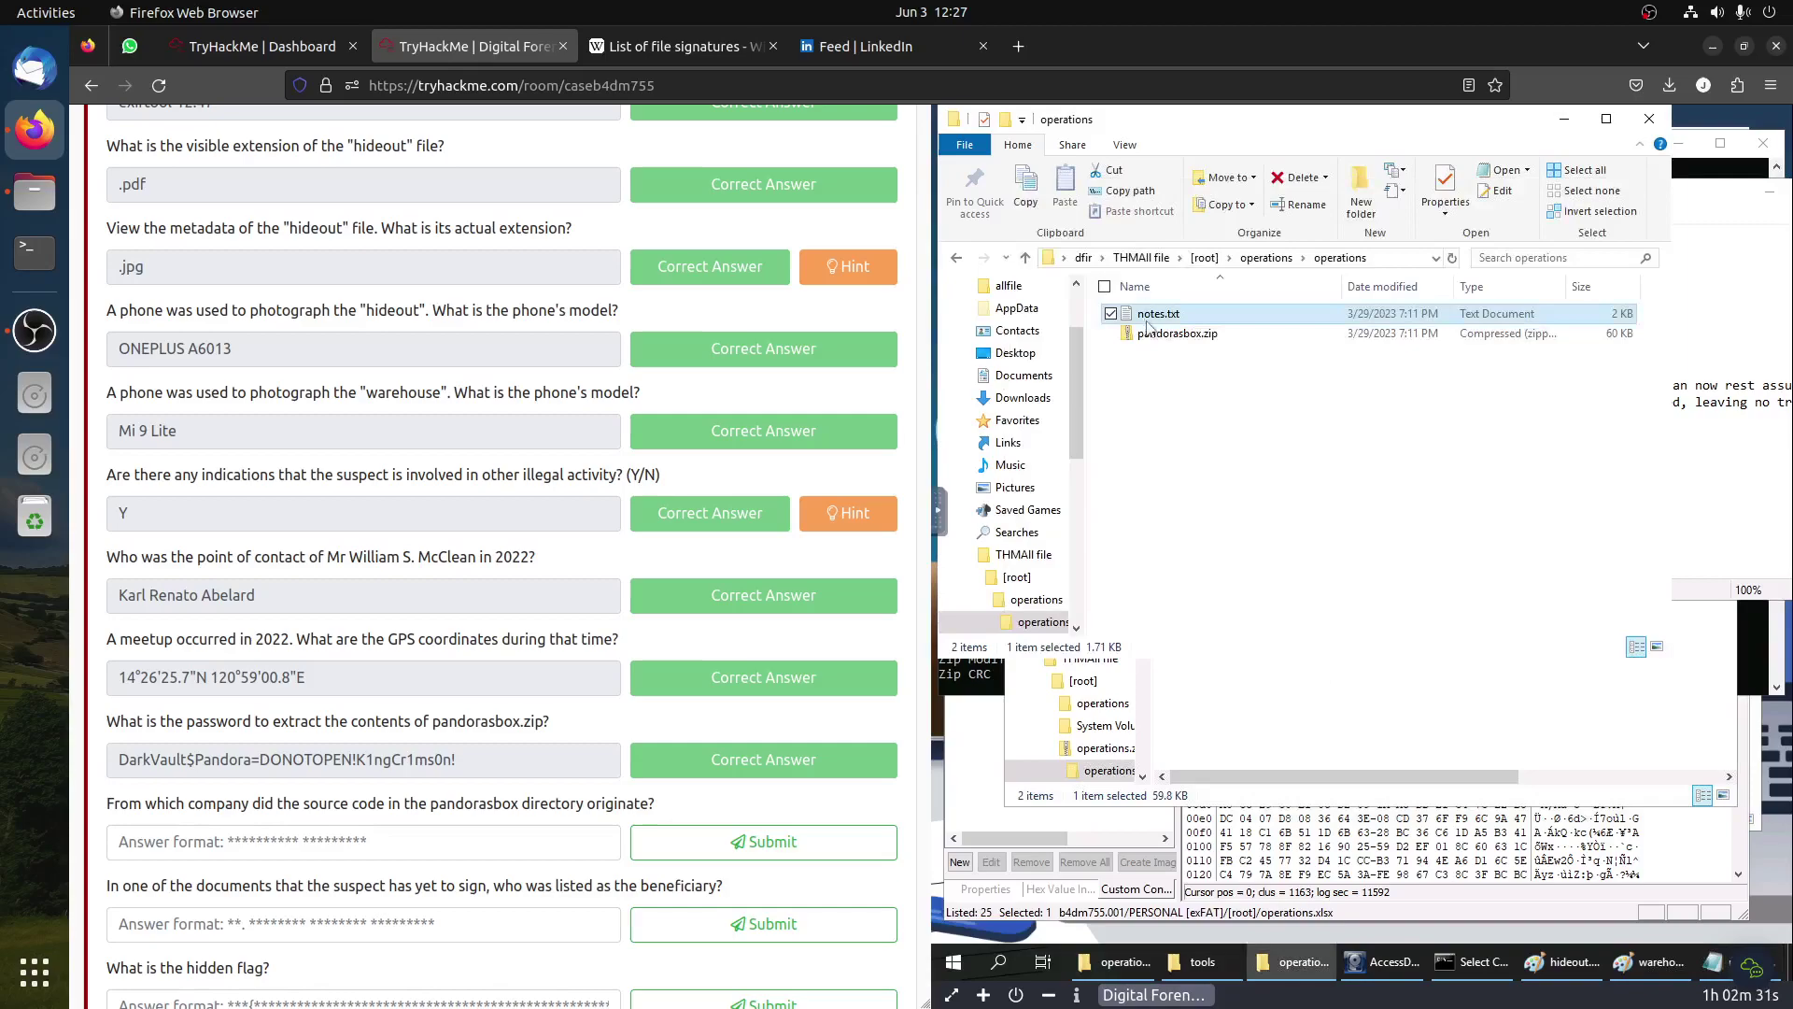
pyautogui.doubleClick(1157, 337)
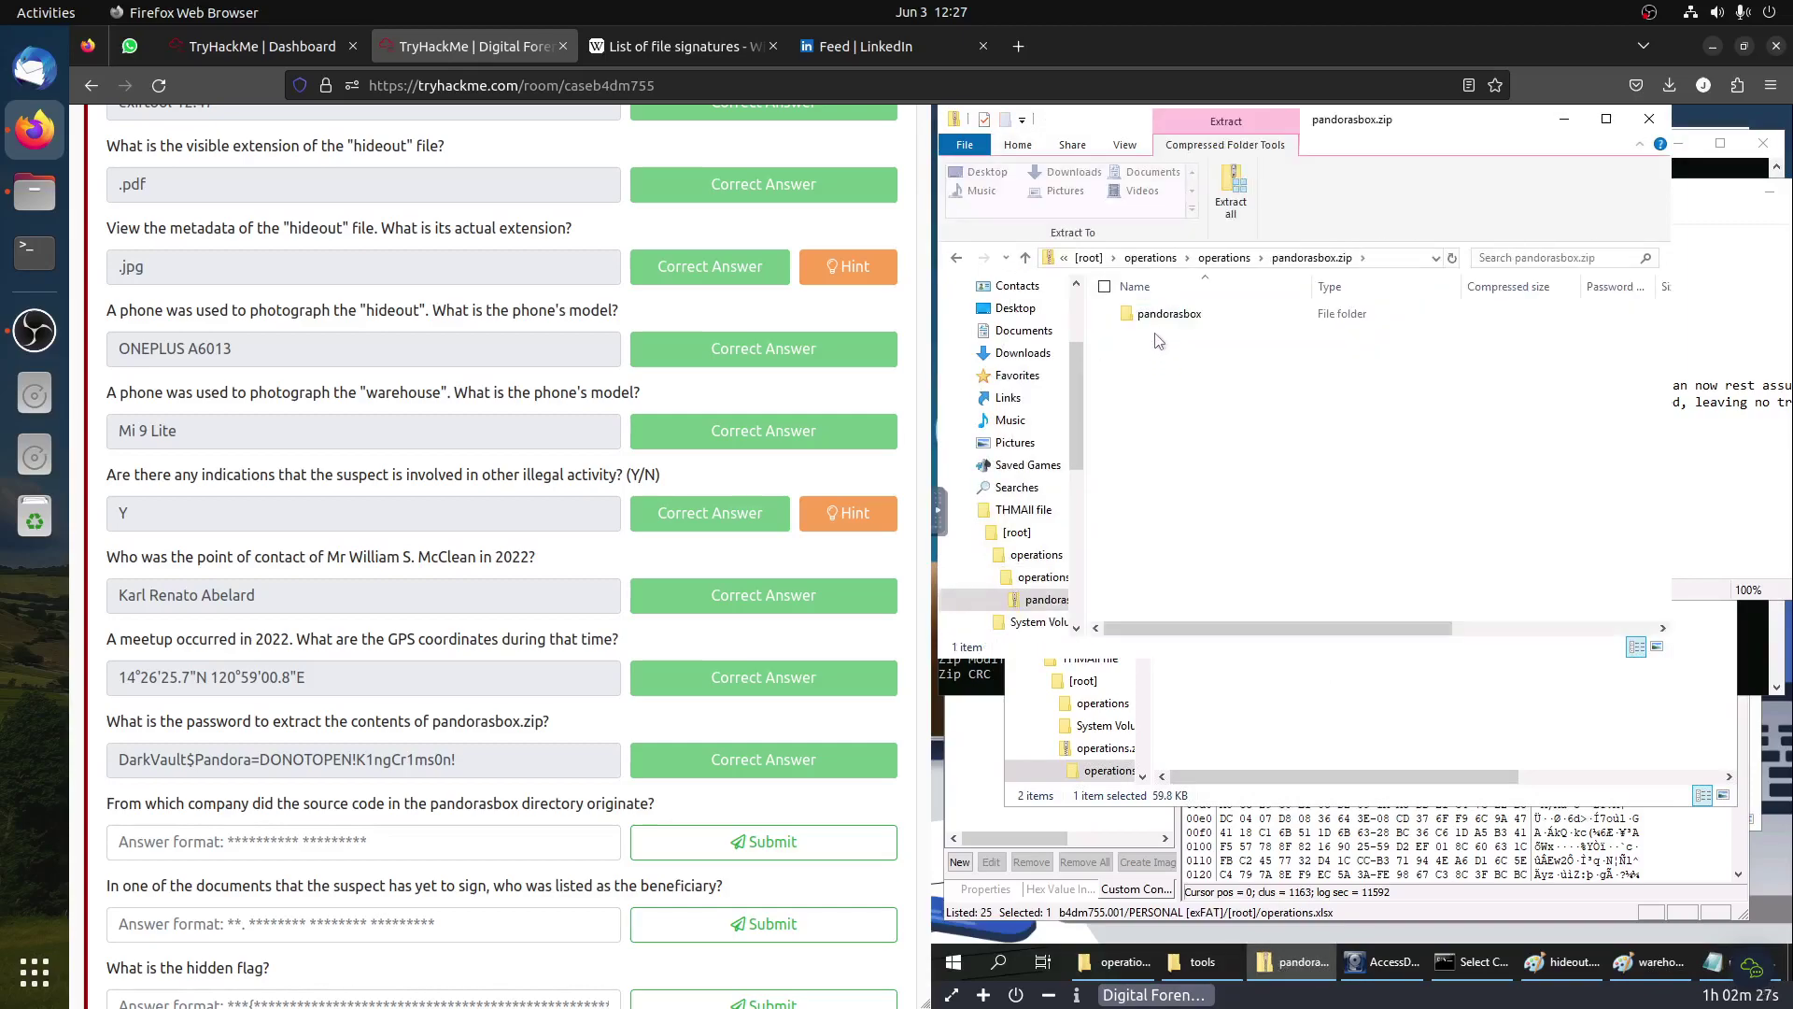
pyautogui.click(1158, 313)
pyautogui.click(1233, 201)
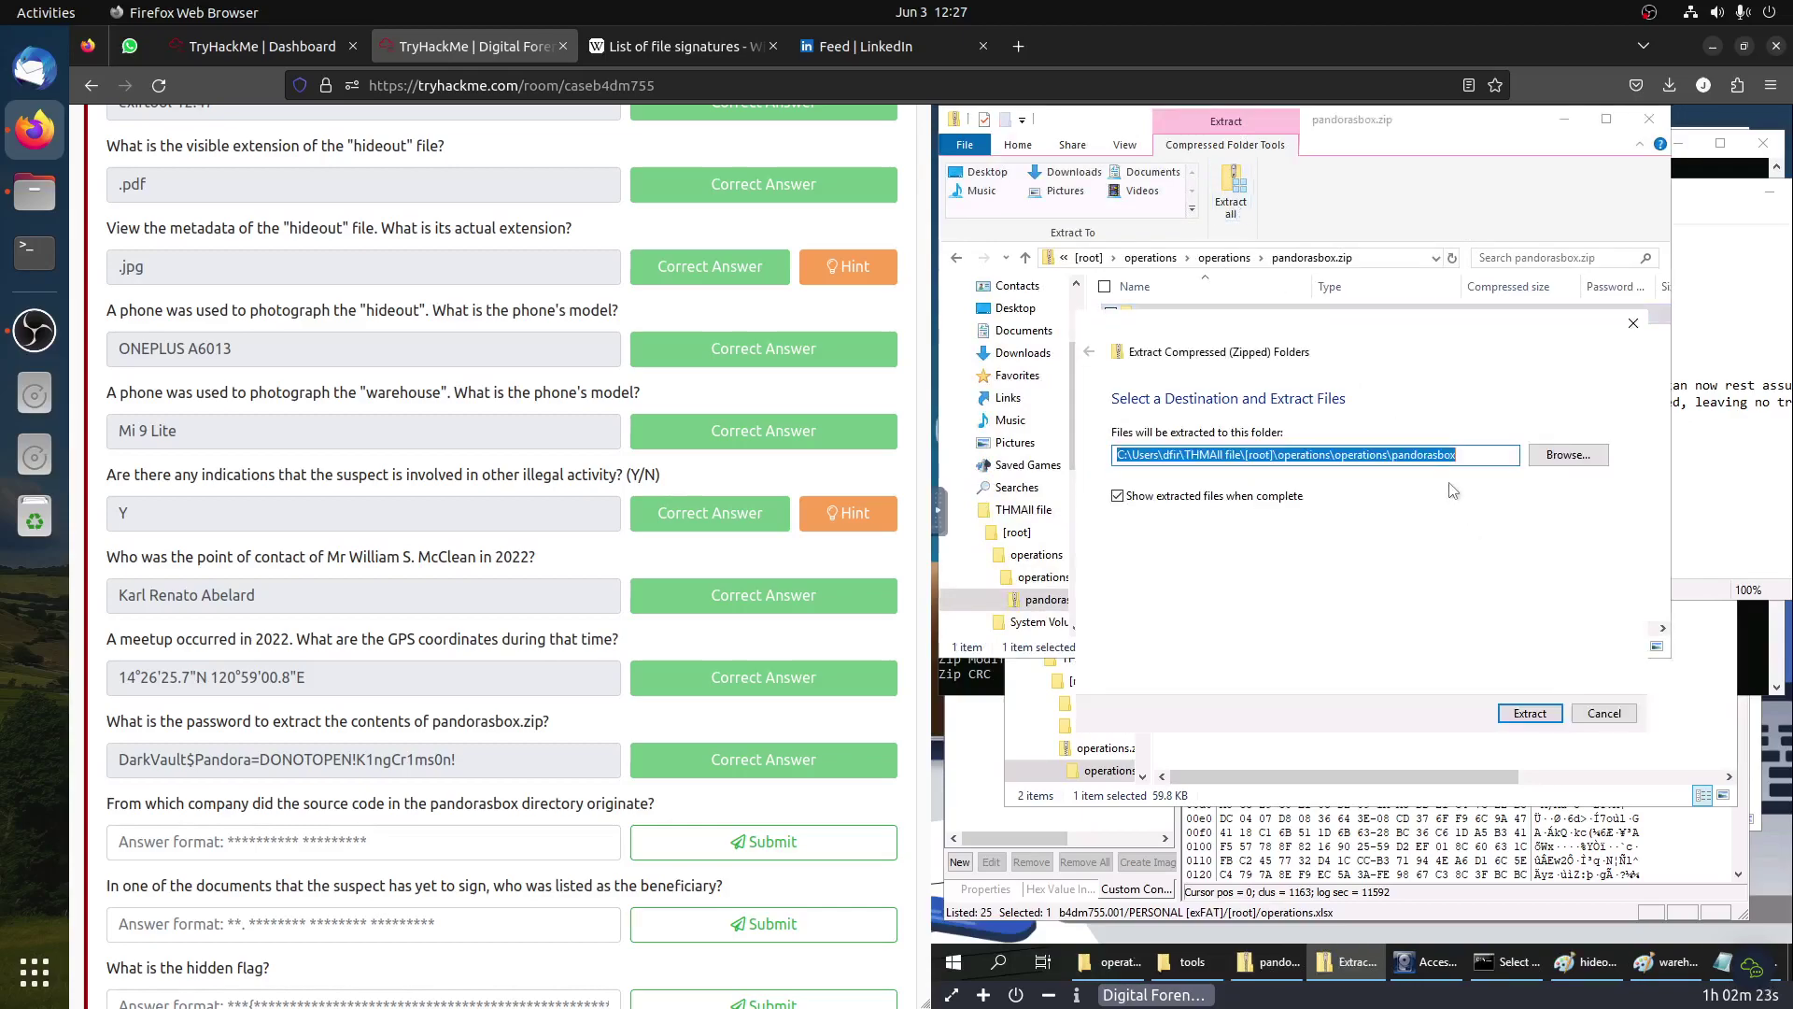
pyautogui.click(1530, 713)
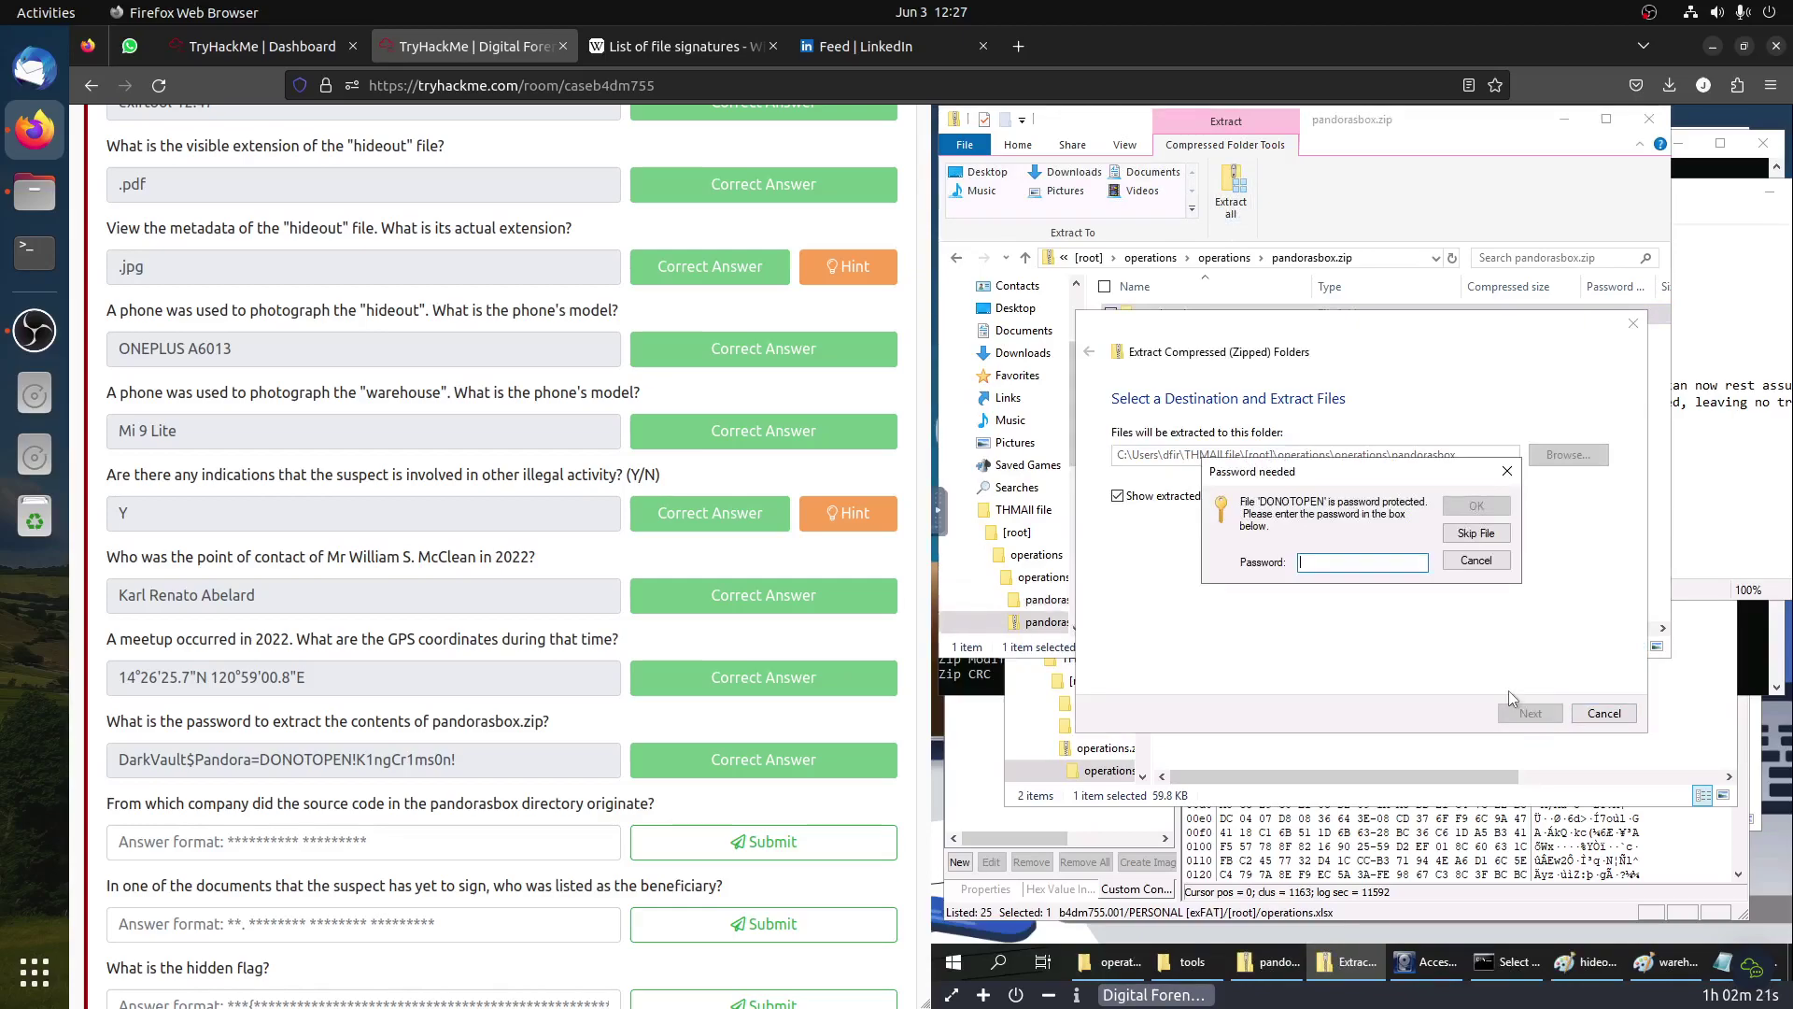
pyautogui.click(1332, 563)
pyautogui.hotkey('ctrl', 'v')
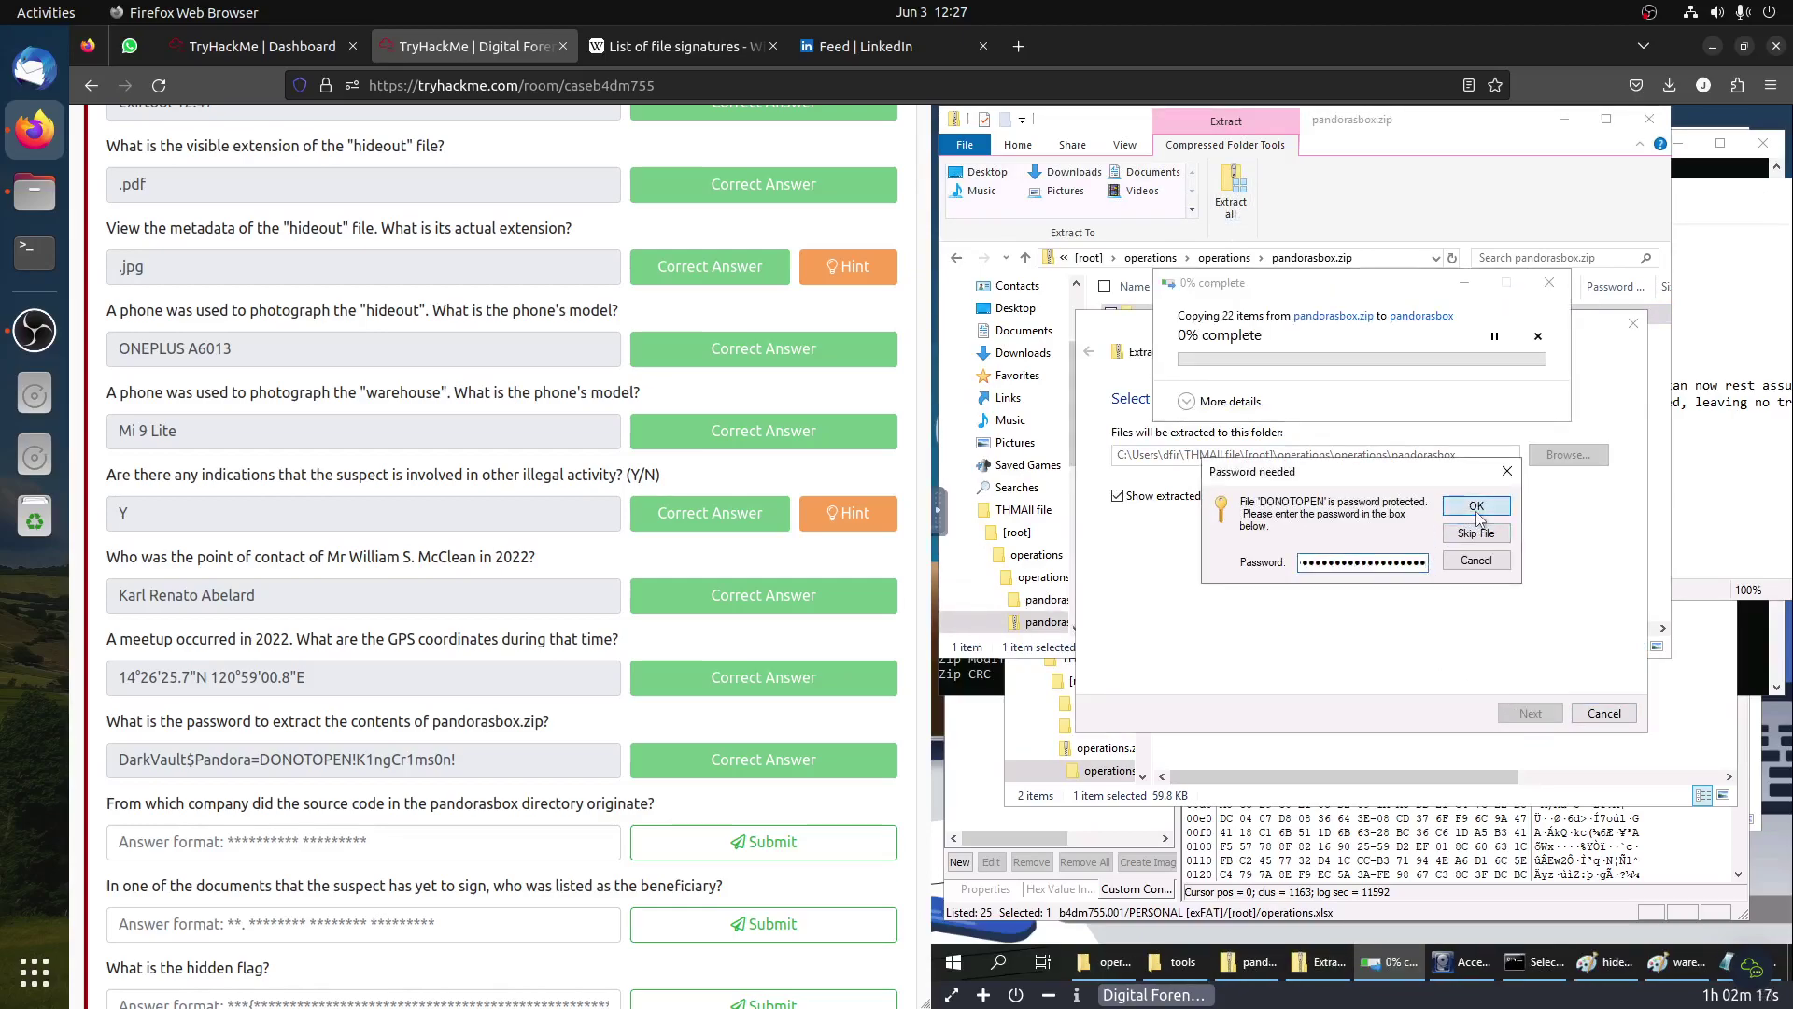
pyautogui.click(1475, 507)
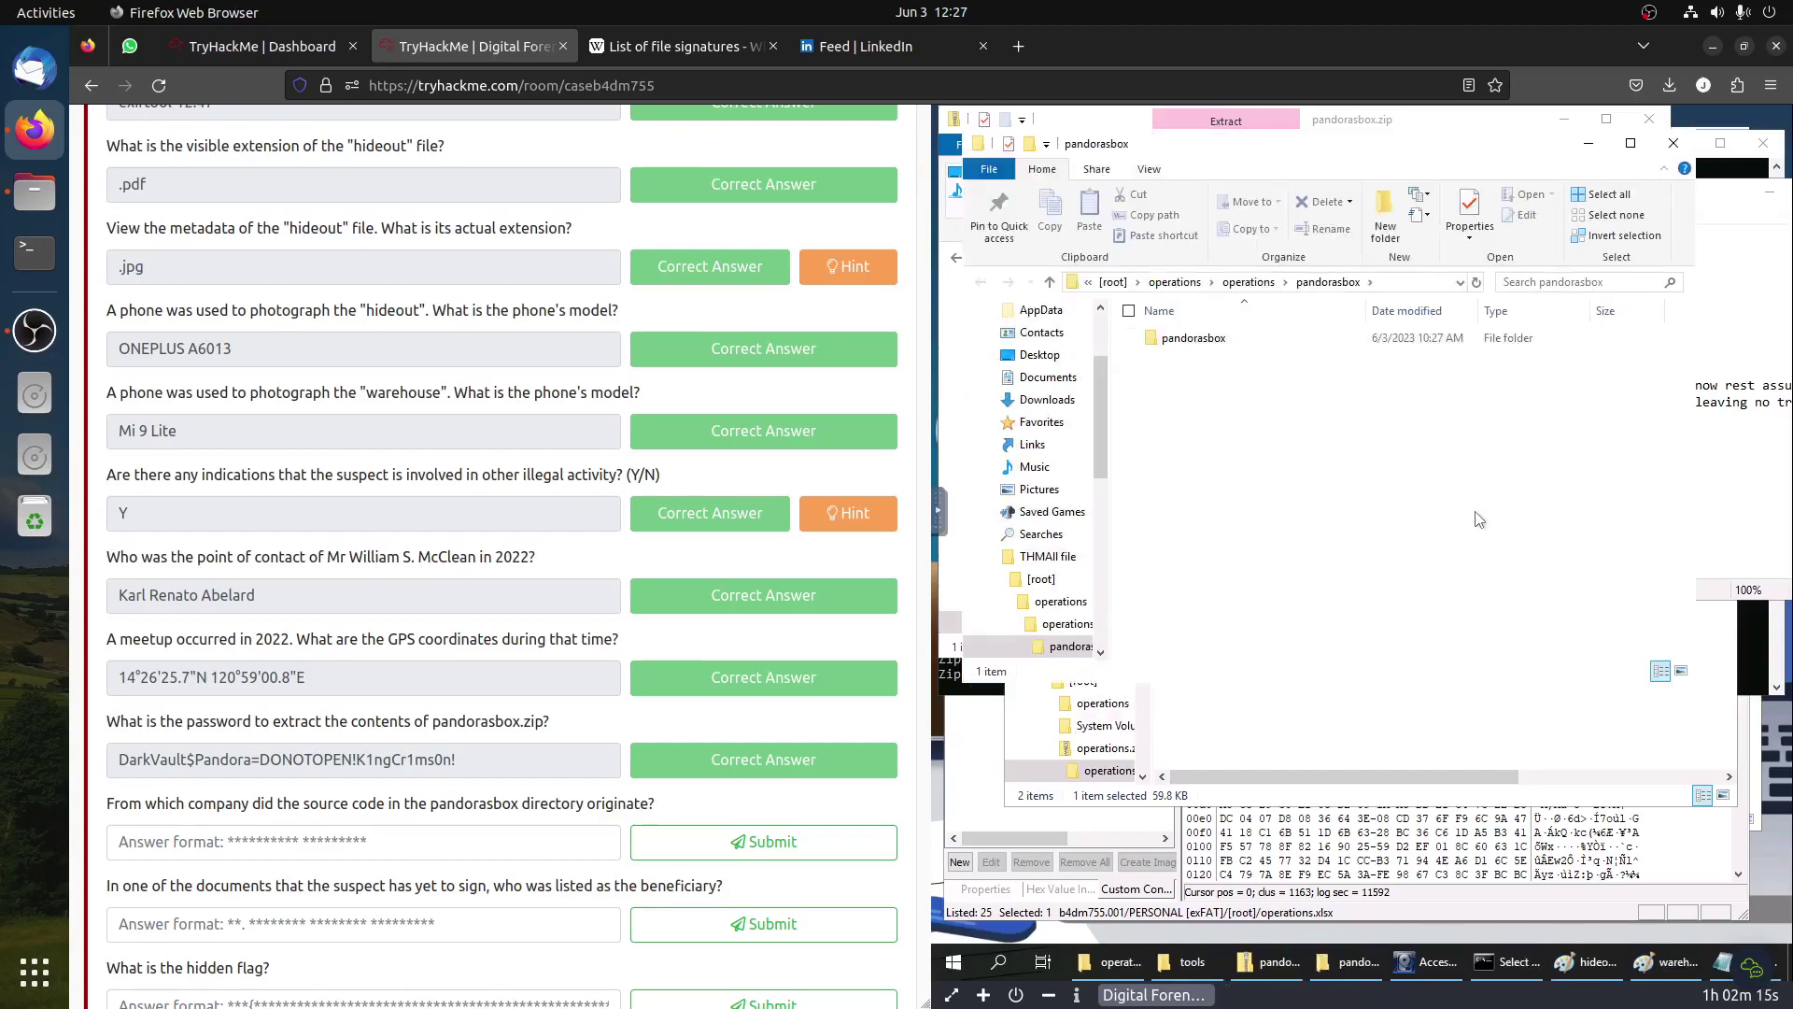
pyautogui.click(1177, 341)
pyautogui.doubleClick(1177, 342)
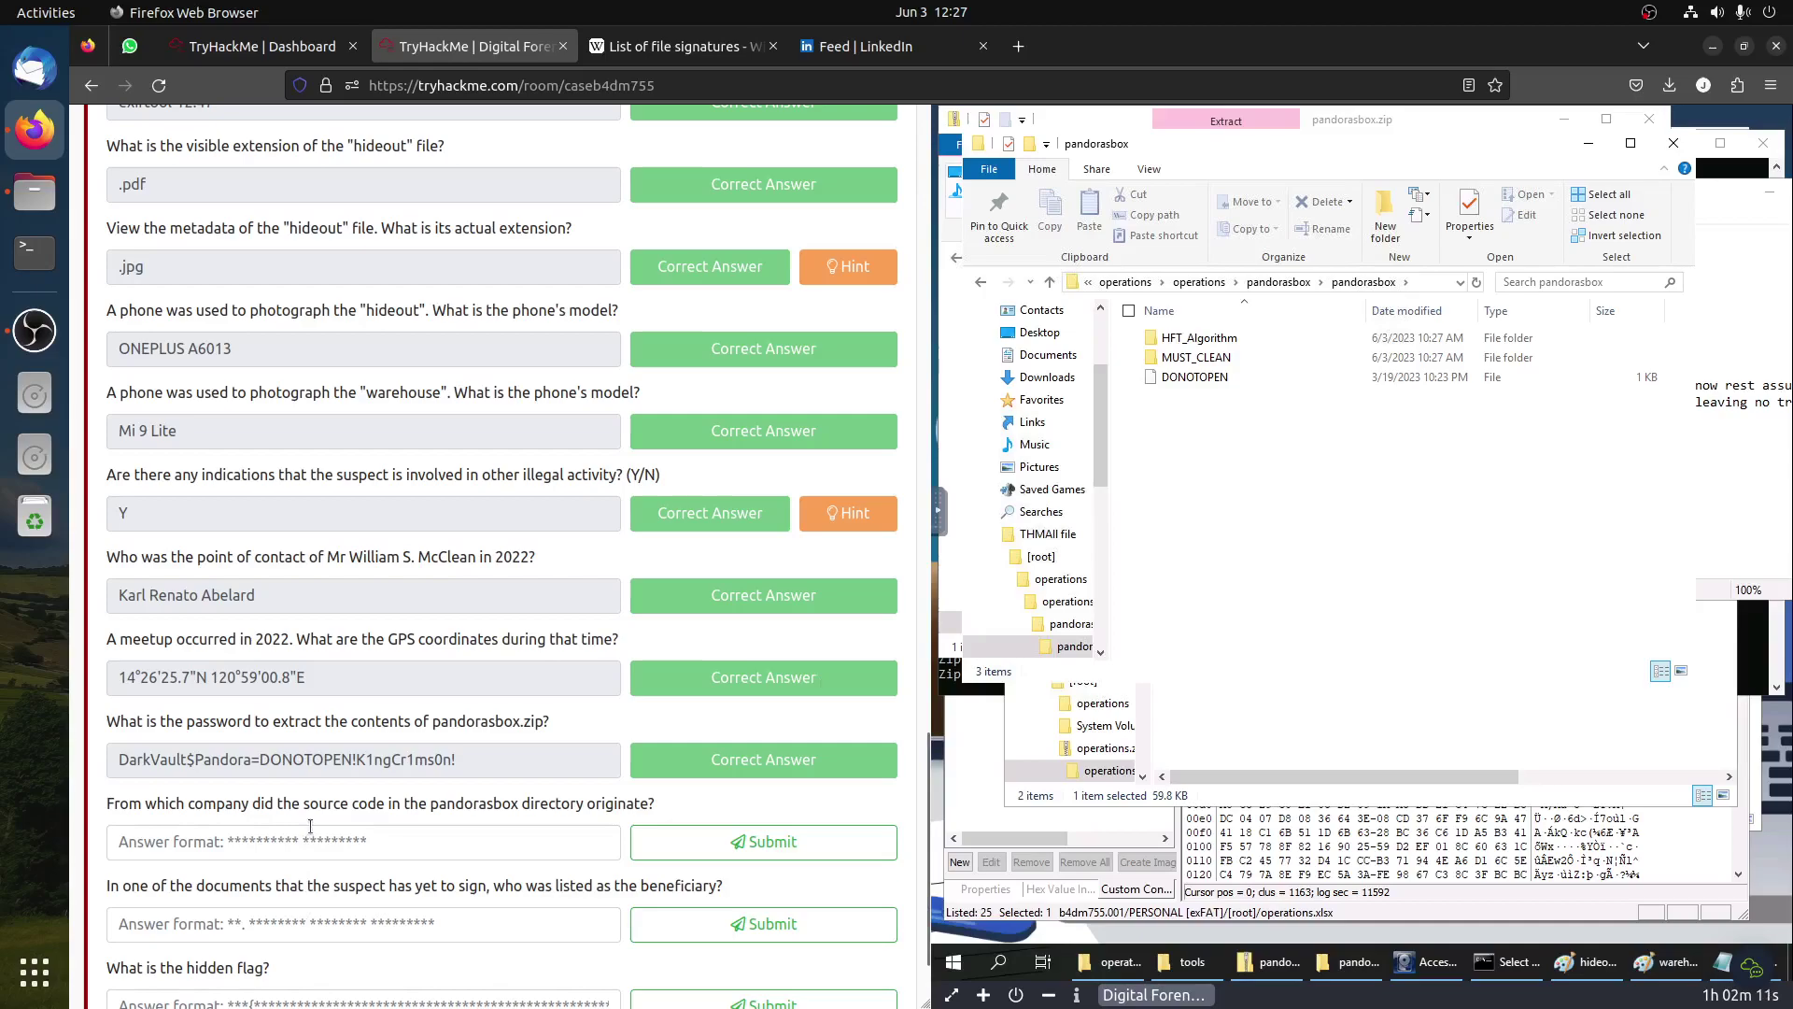
# Step: Open main.py from the HFT_Algorithm folder in Notepad
pyautogui.doubleClick(1215, 339)
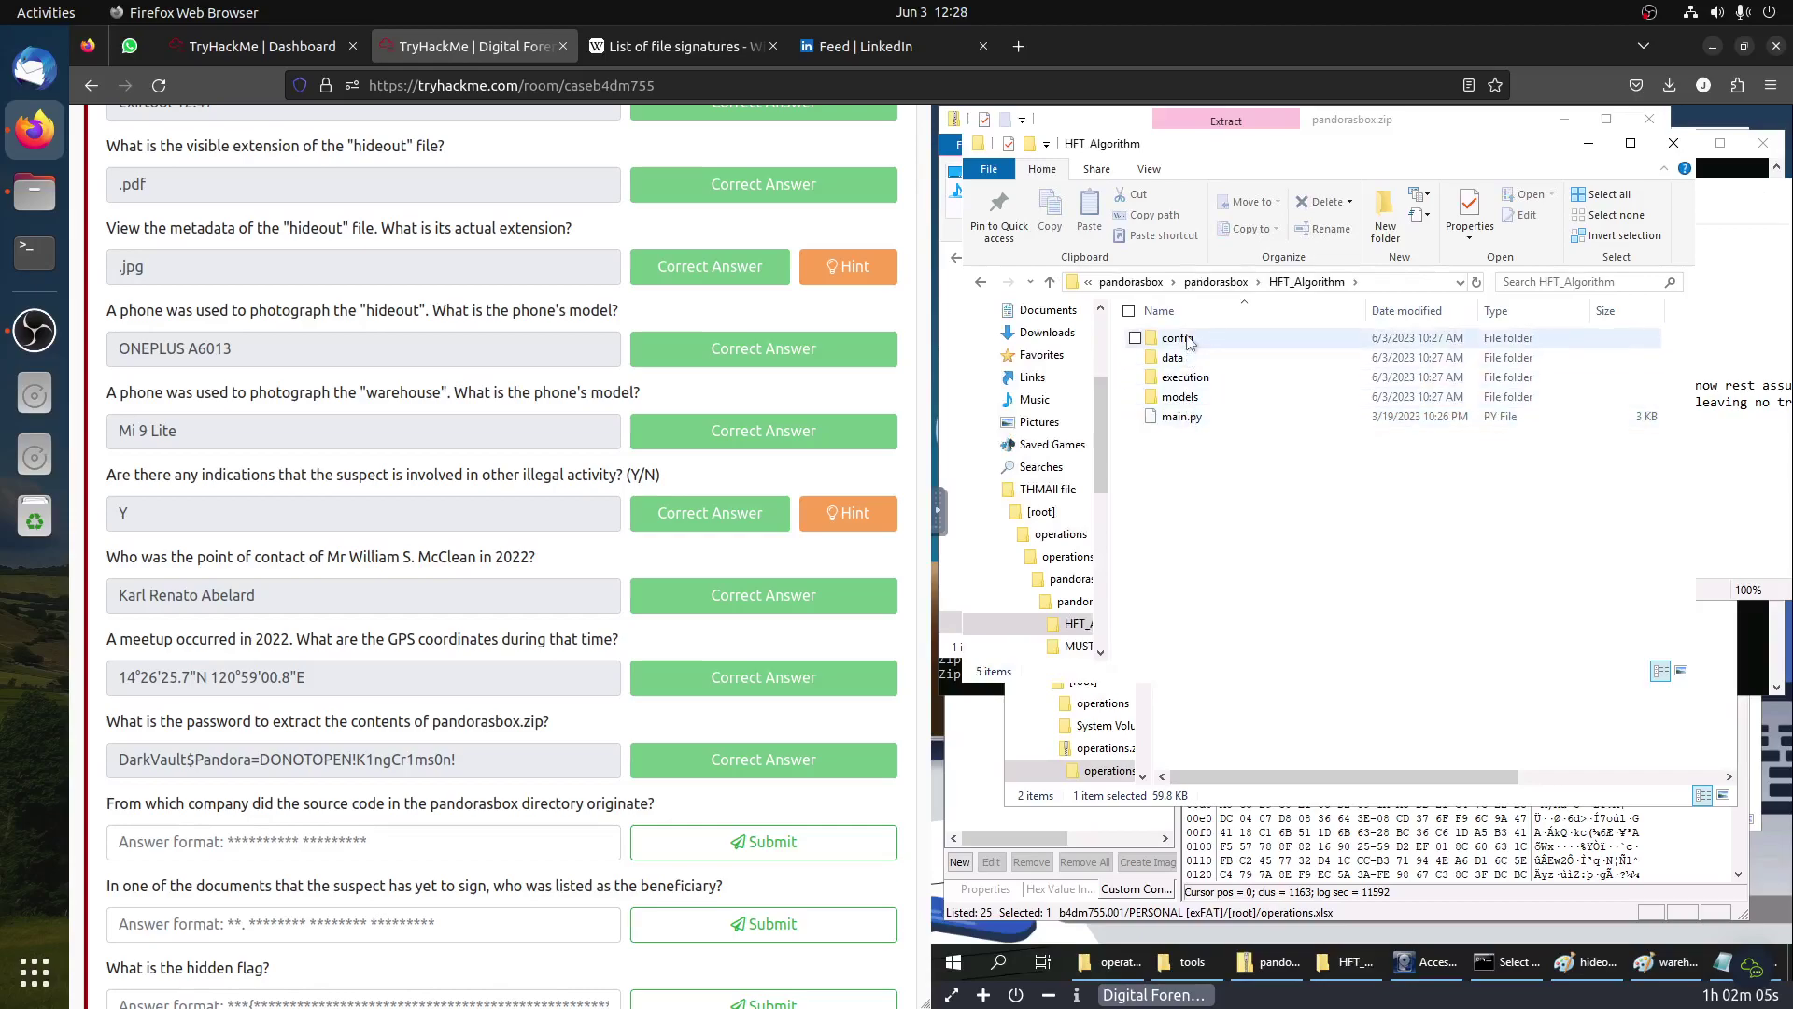
pyautogui.click(1201, 423)
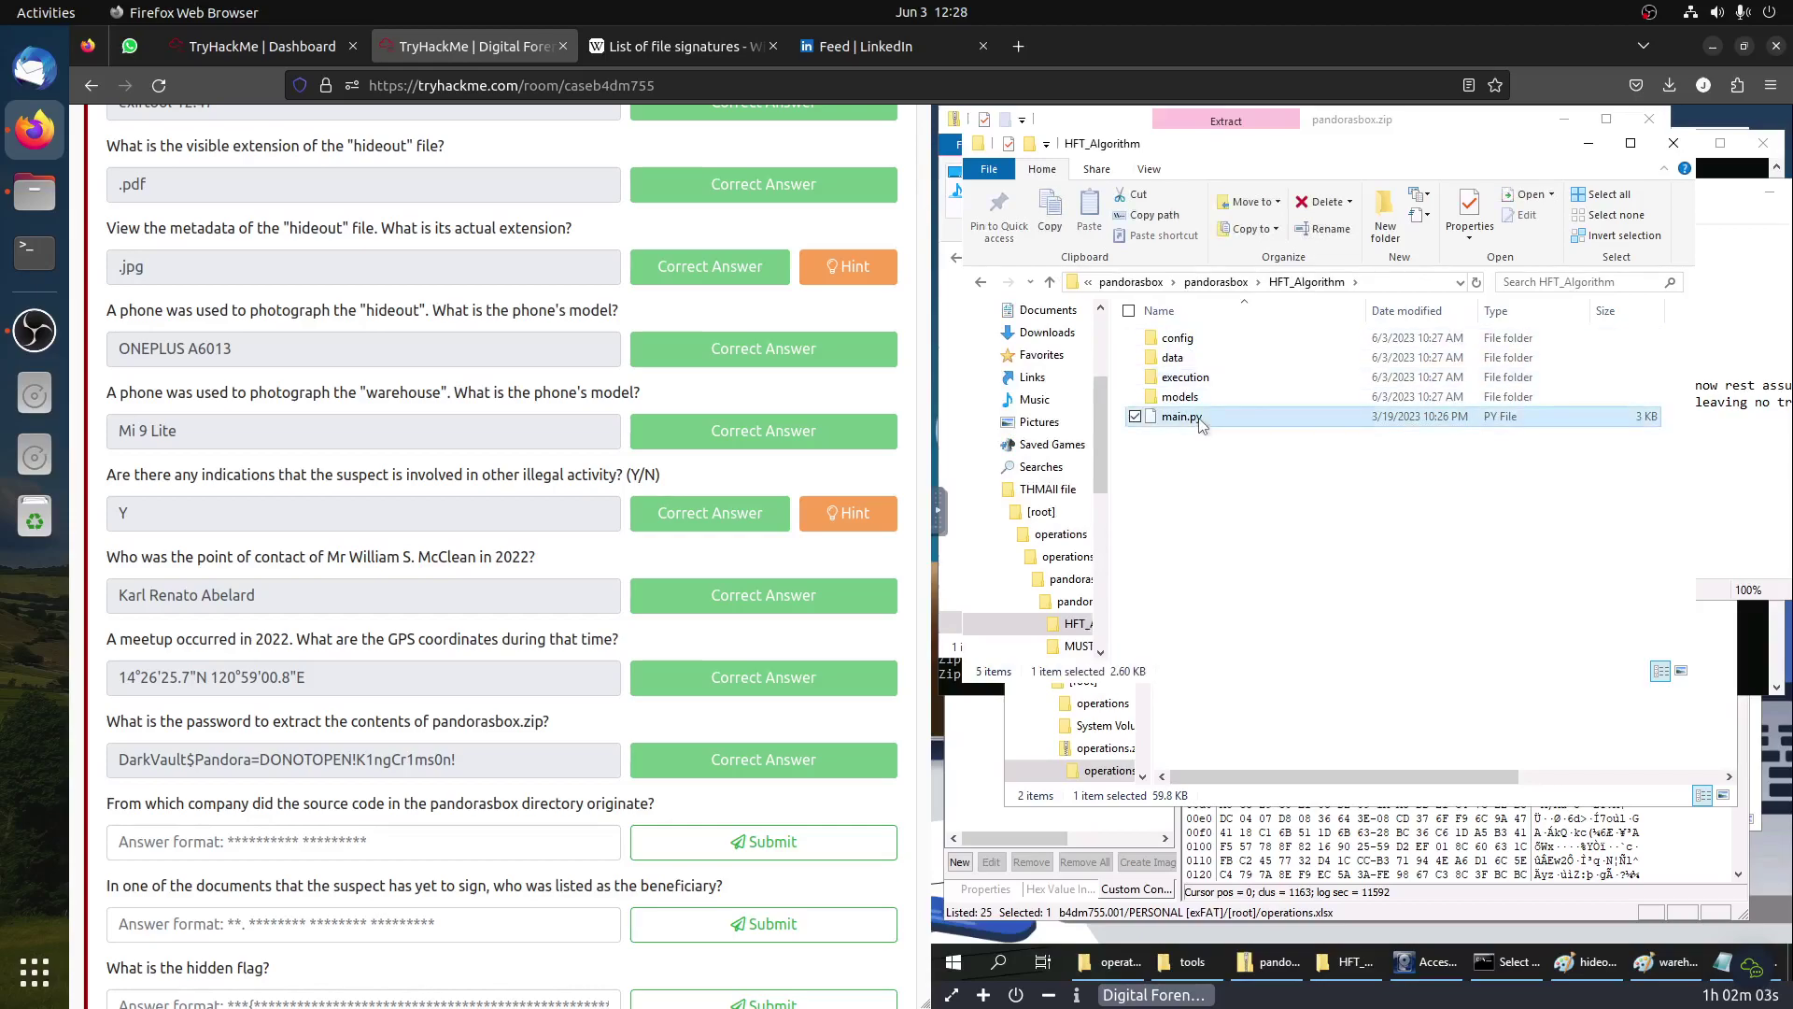
pyautogui.rightClick(1202, 425)
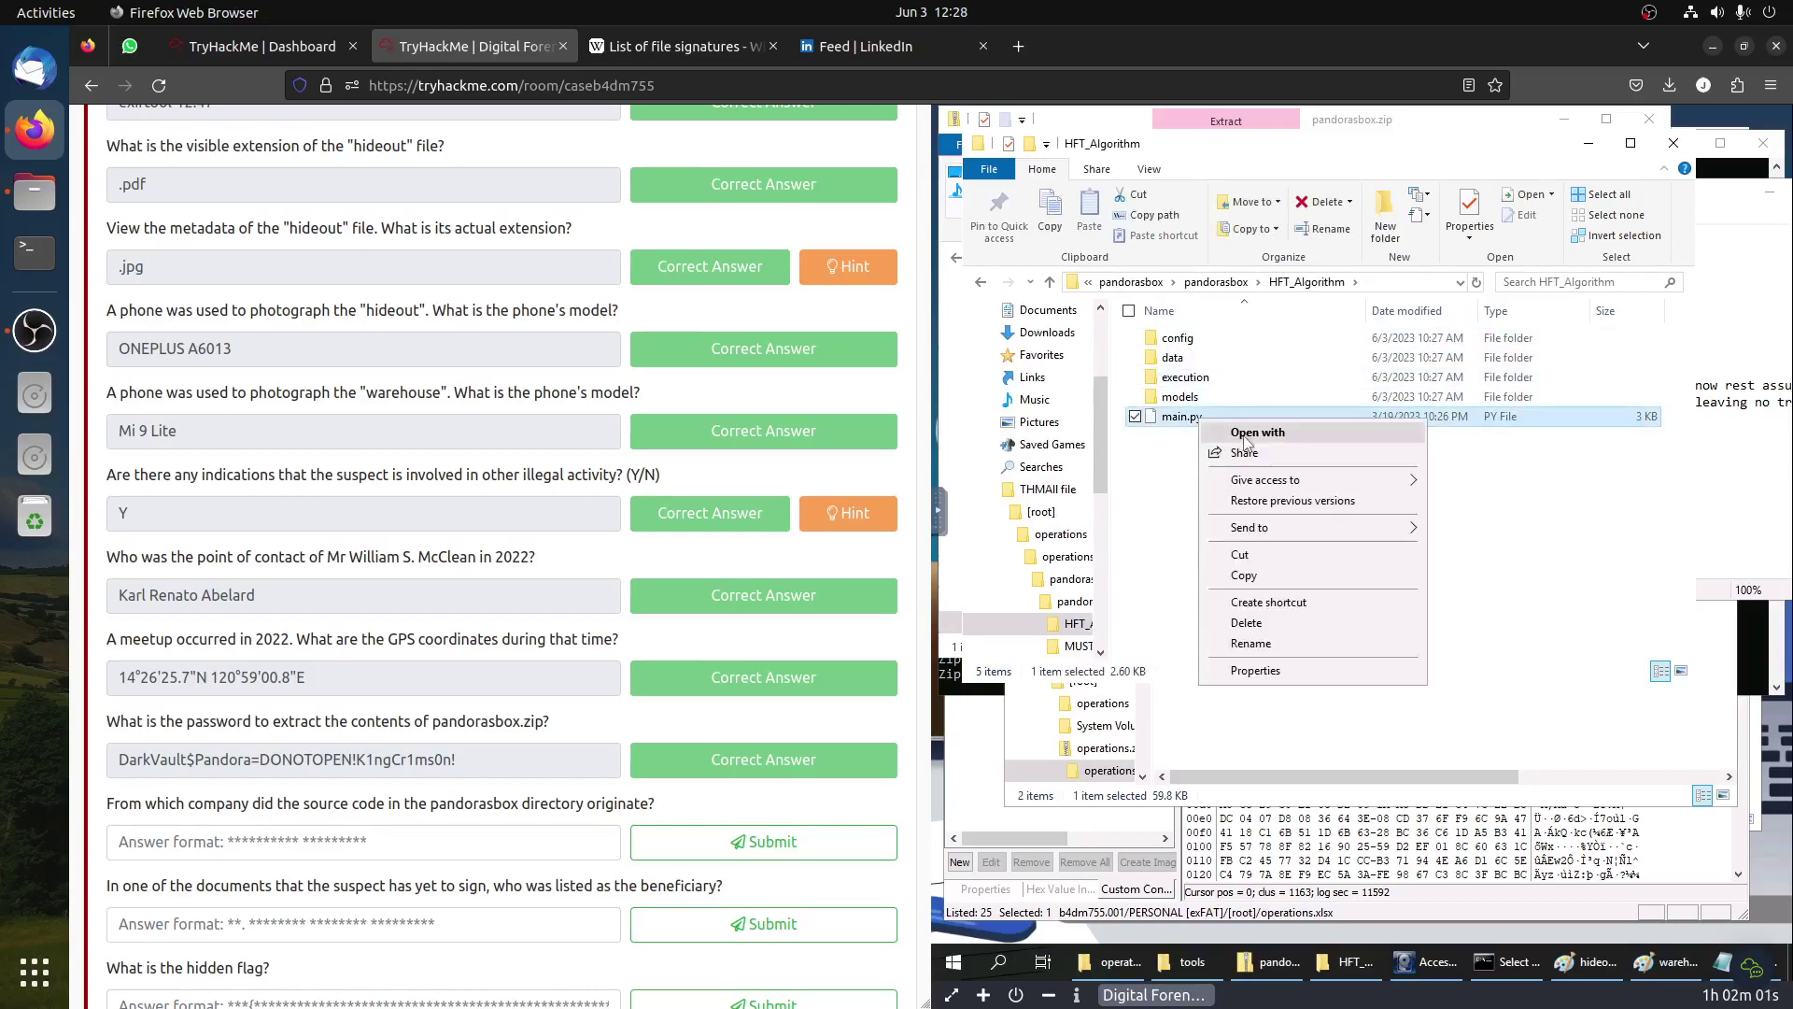
pyautogui.click(1246, 435)
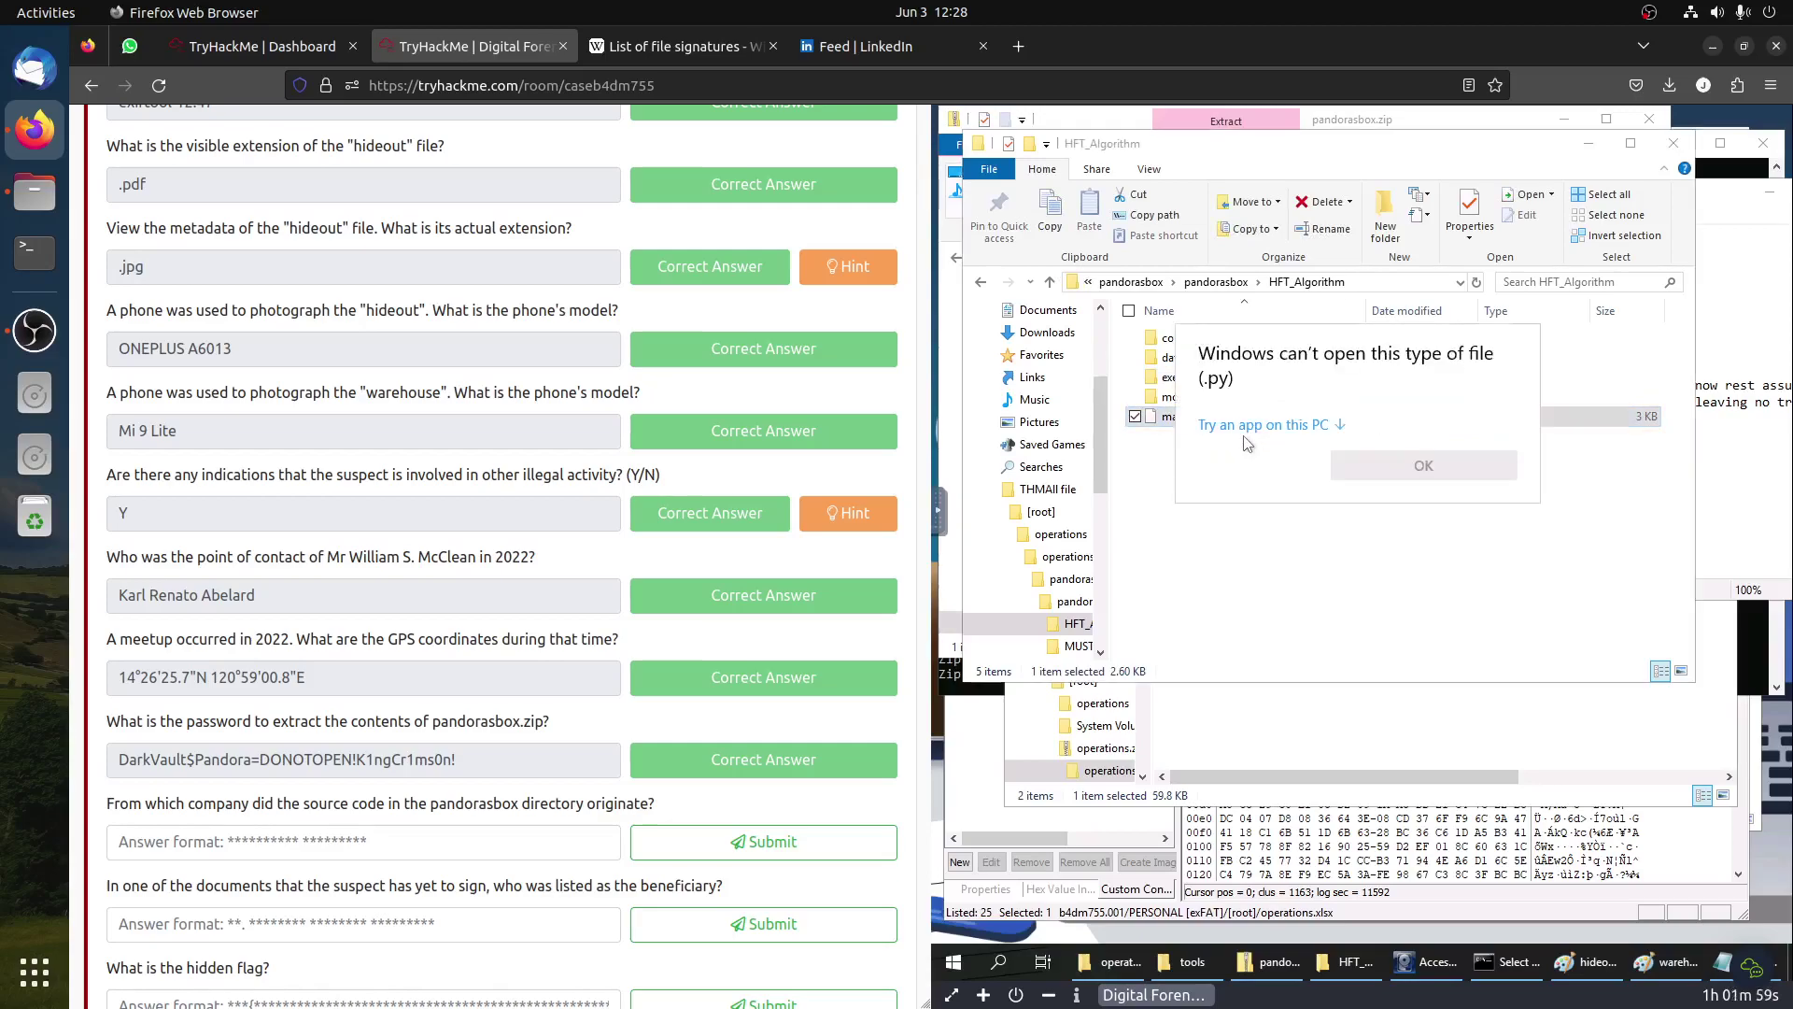
pyautogui.click(1322, 427)
pyautogui.doubleClick(1303, 487)
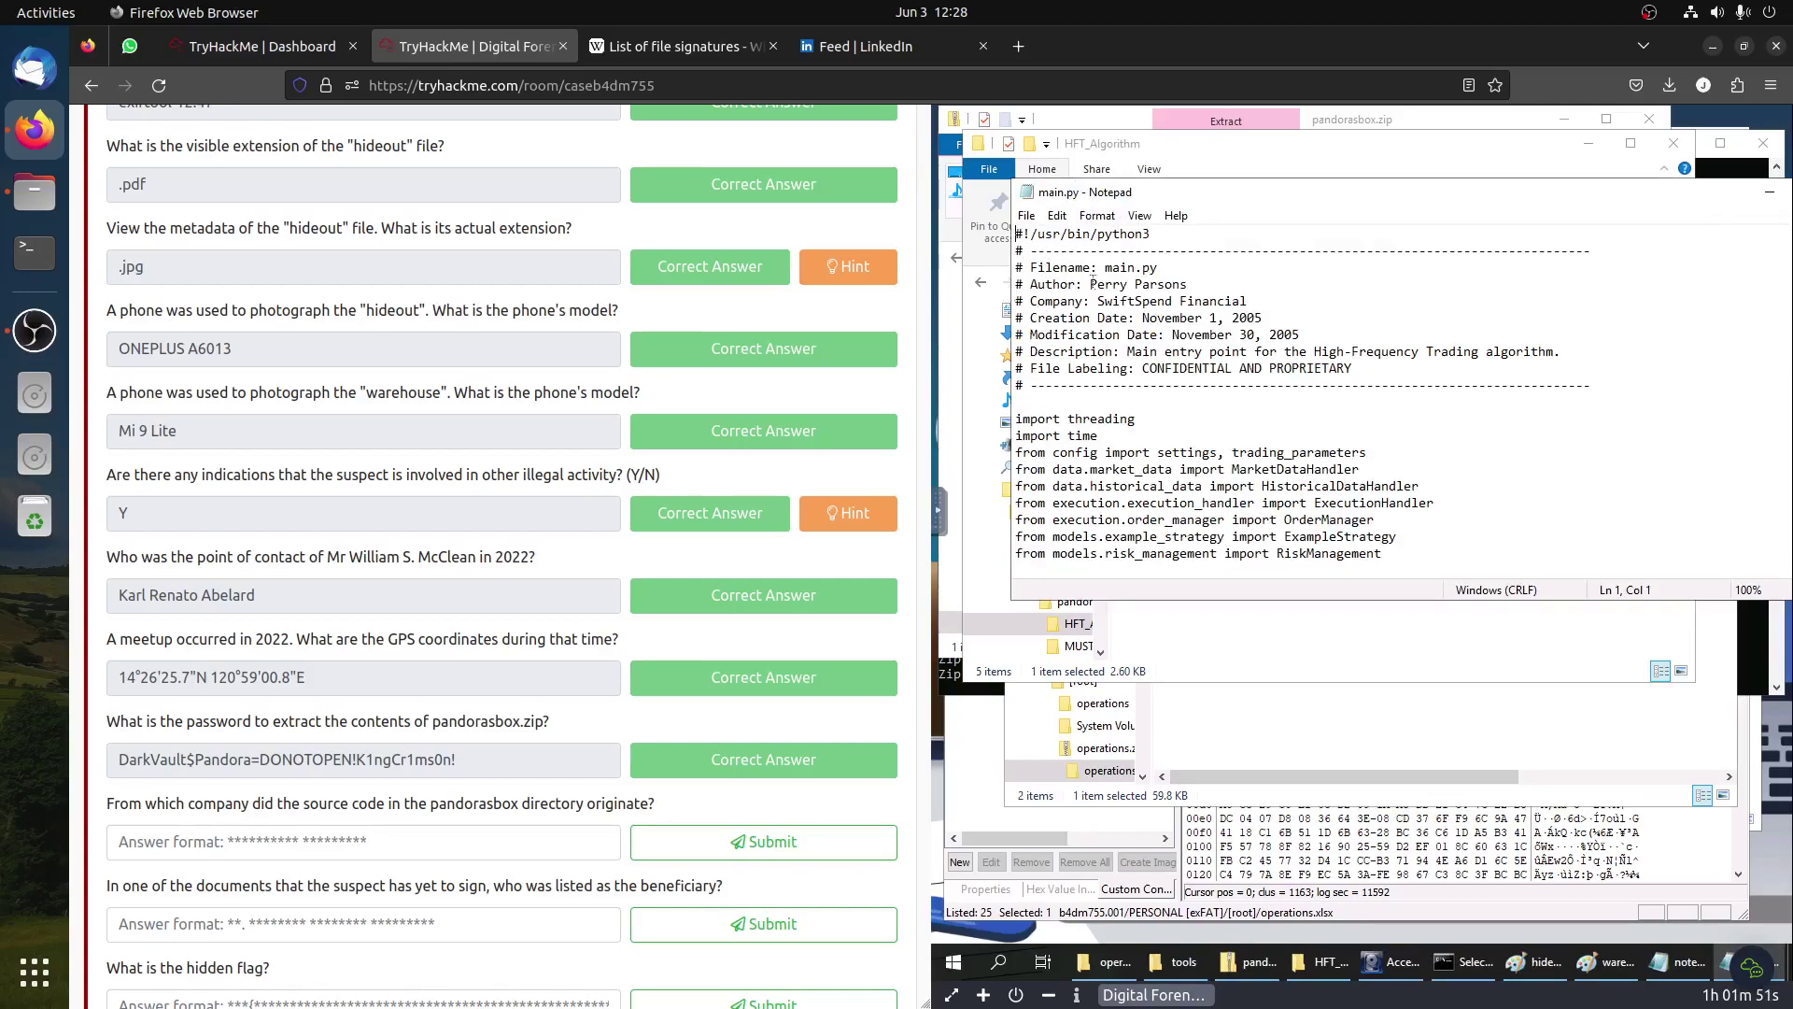
# Step: Submit SwiftSpend Financial, copied from main.py's header, as the source-code company answer
pyautogui.moveTo(1099, 302); pyautogui.dragTo(1247, 297)
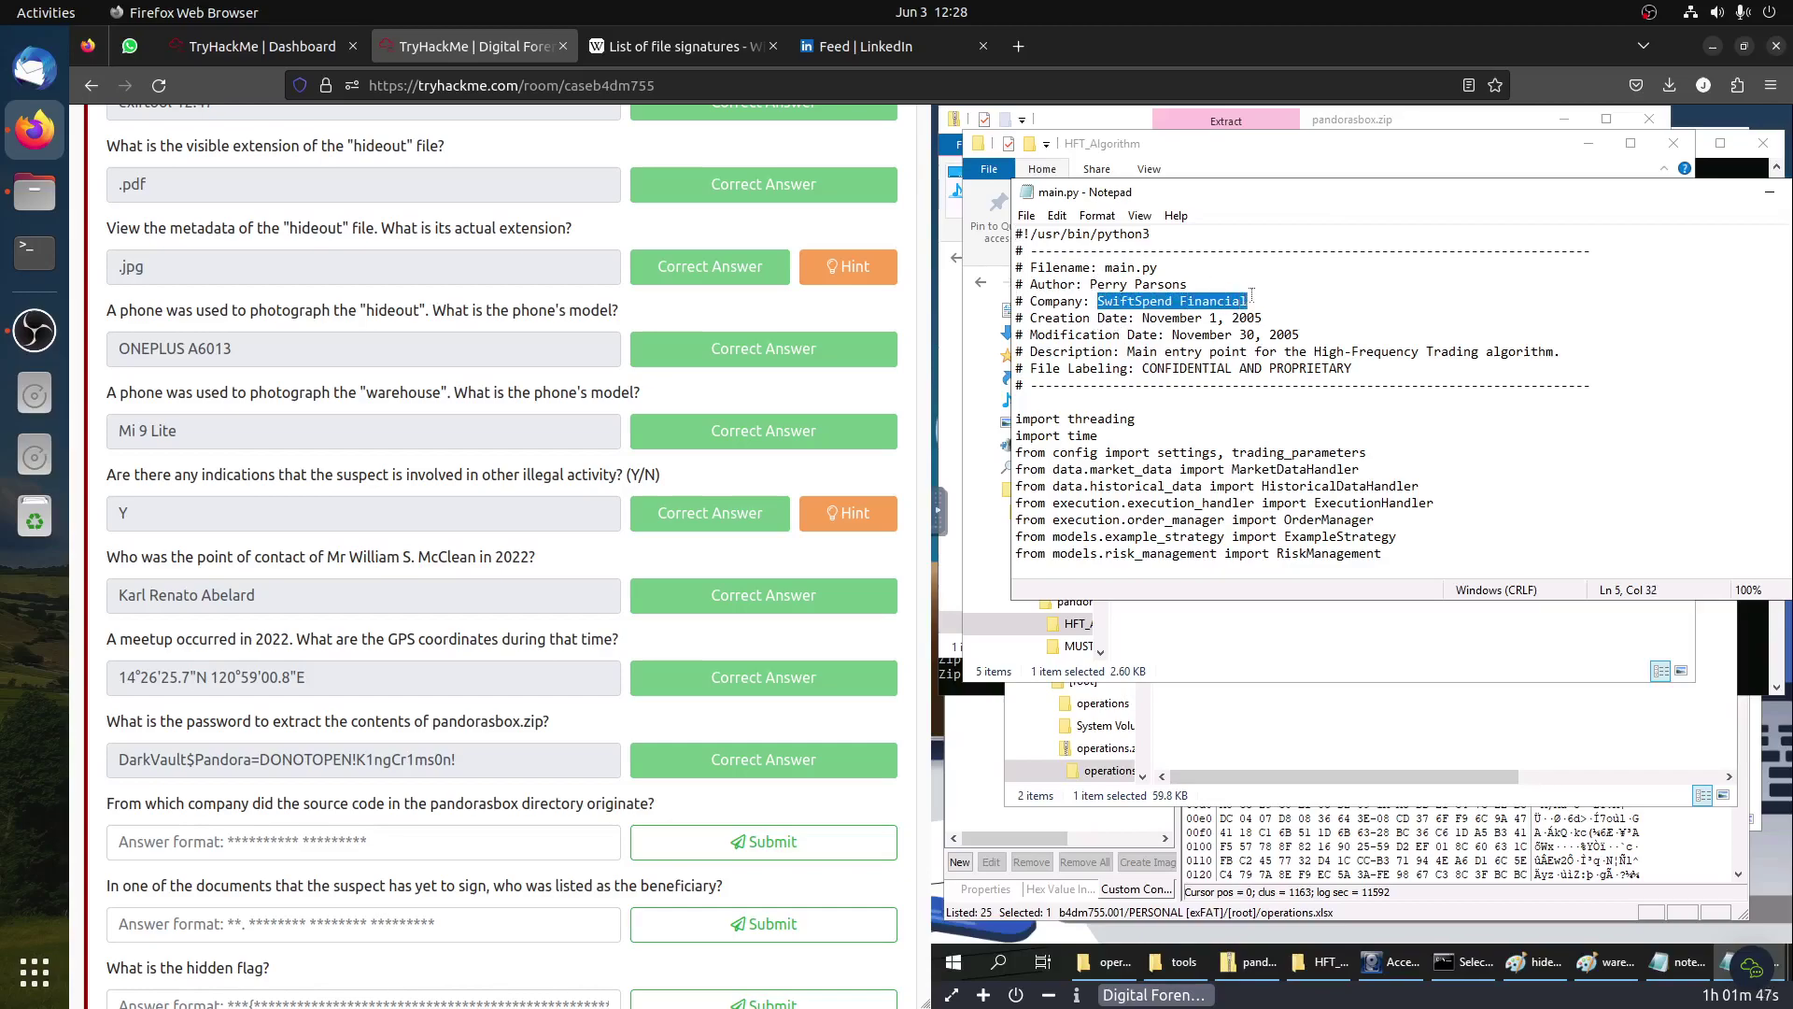
pyautogui.hotkey('ctrl', 'c')
pyautogui.click(389, 840)
pyautogui.hotkey('ctrl', 'v')
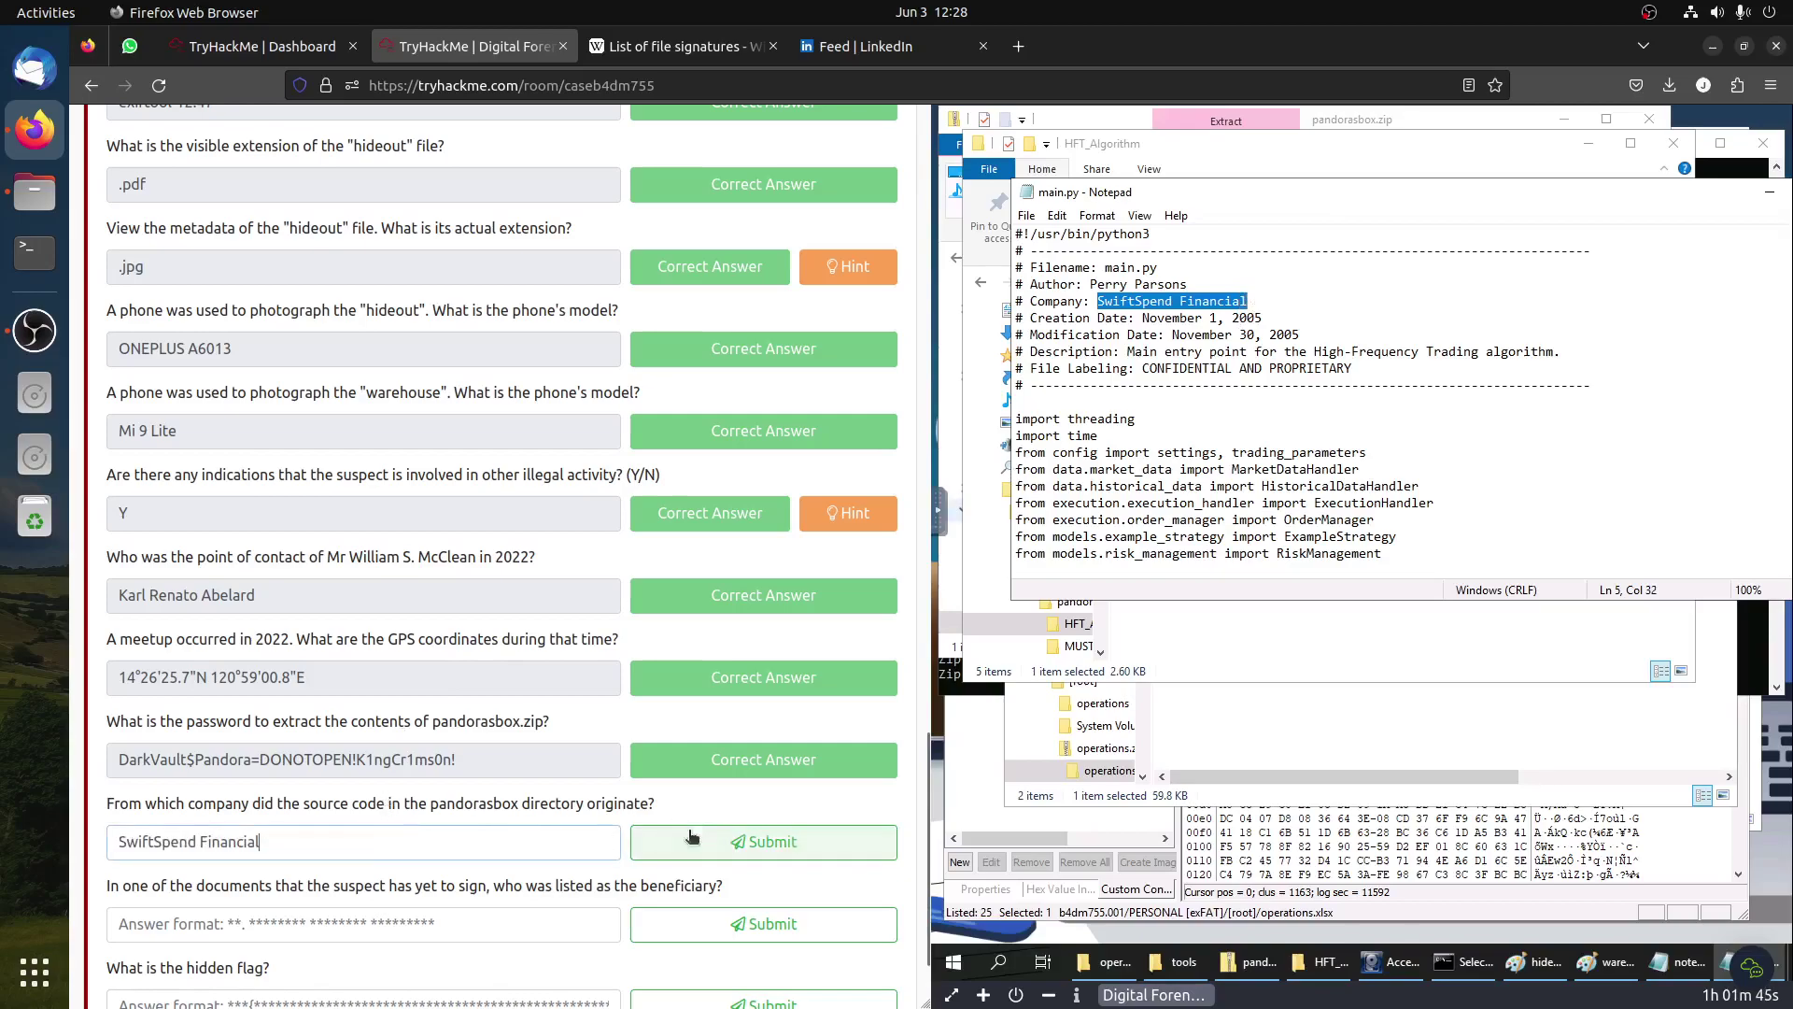
pyautogui.click(691, 841)
pyautogui.scroll(-2, 159, 801)
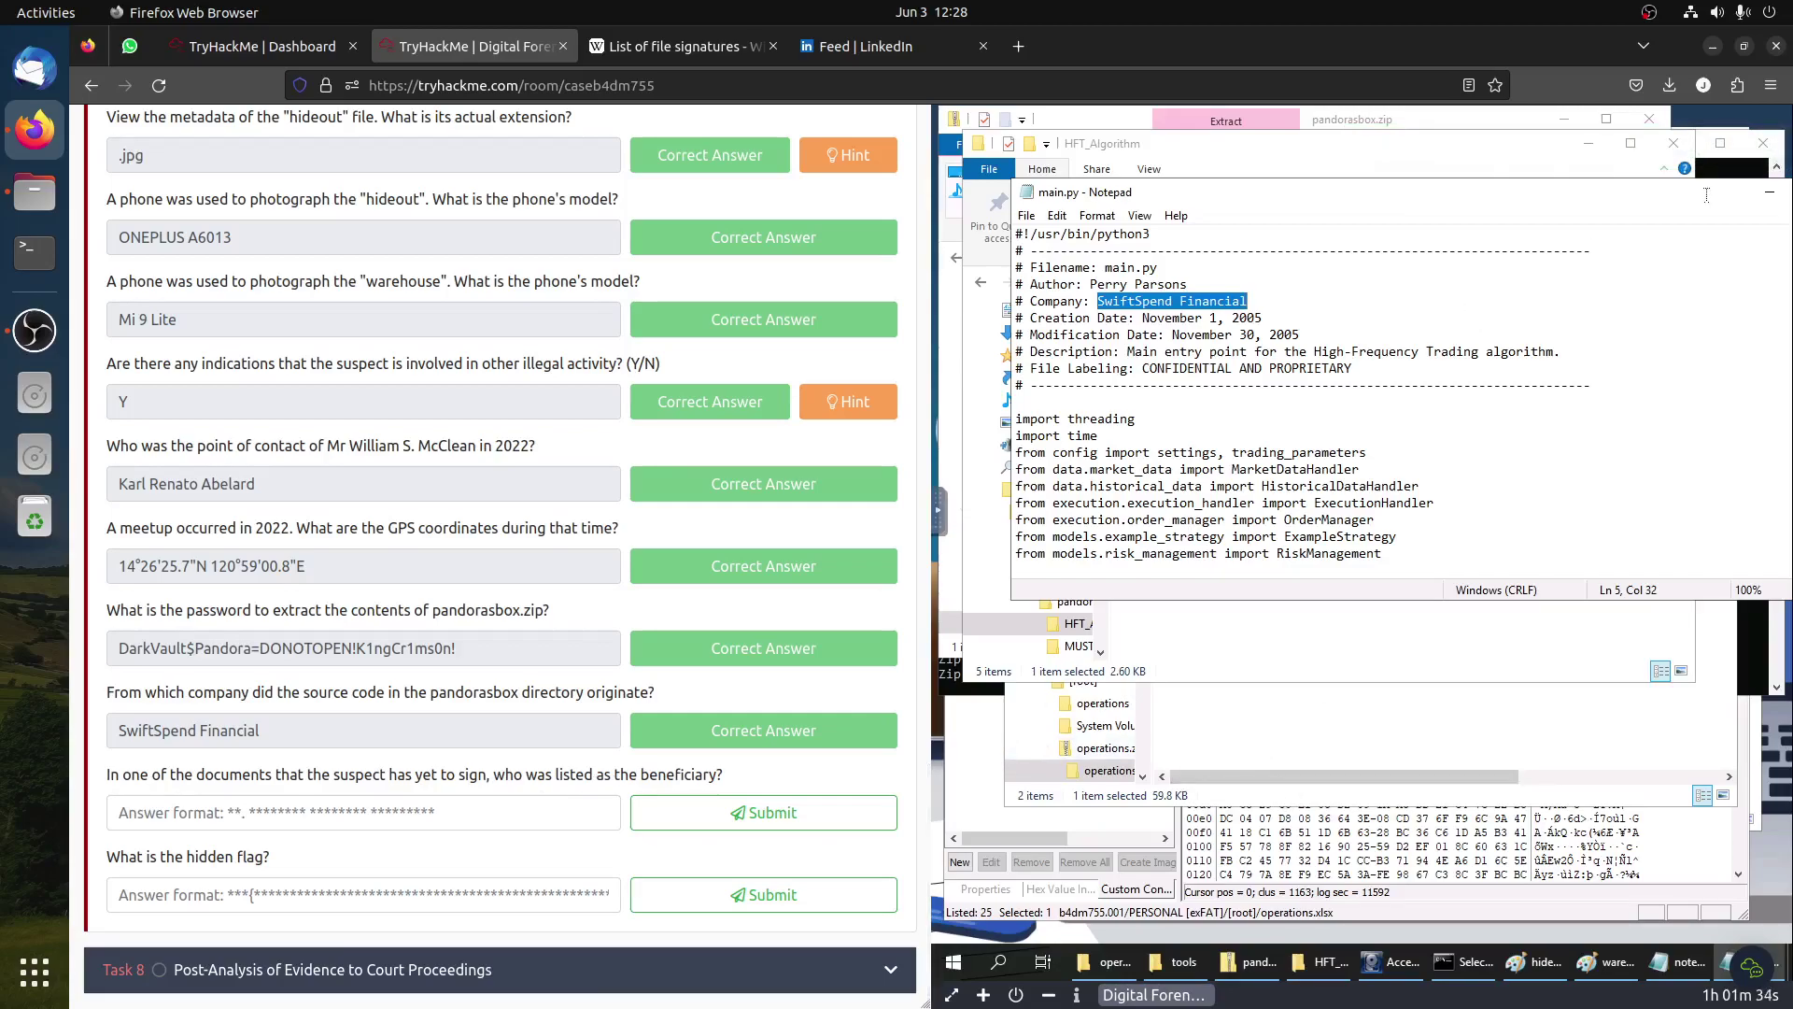
# Step: Copy the zip password line from notes.txt in Notepad
pyautogui.click(1770, 192)
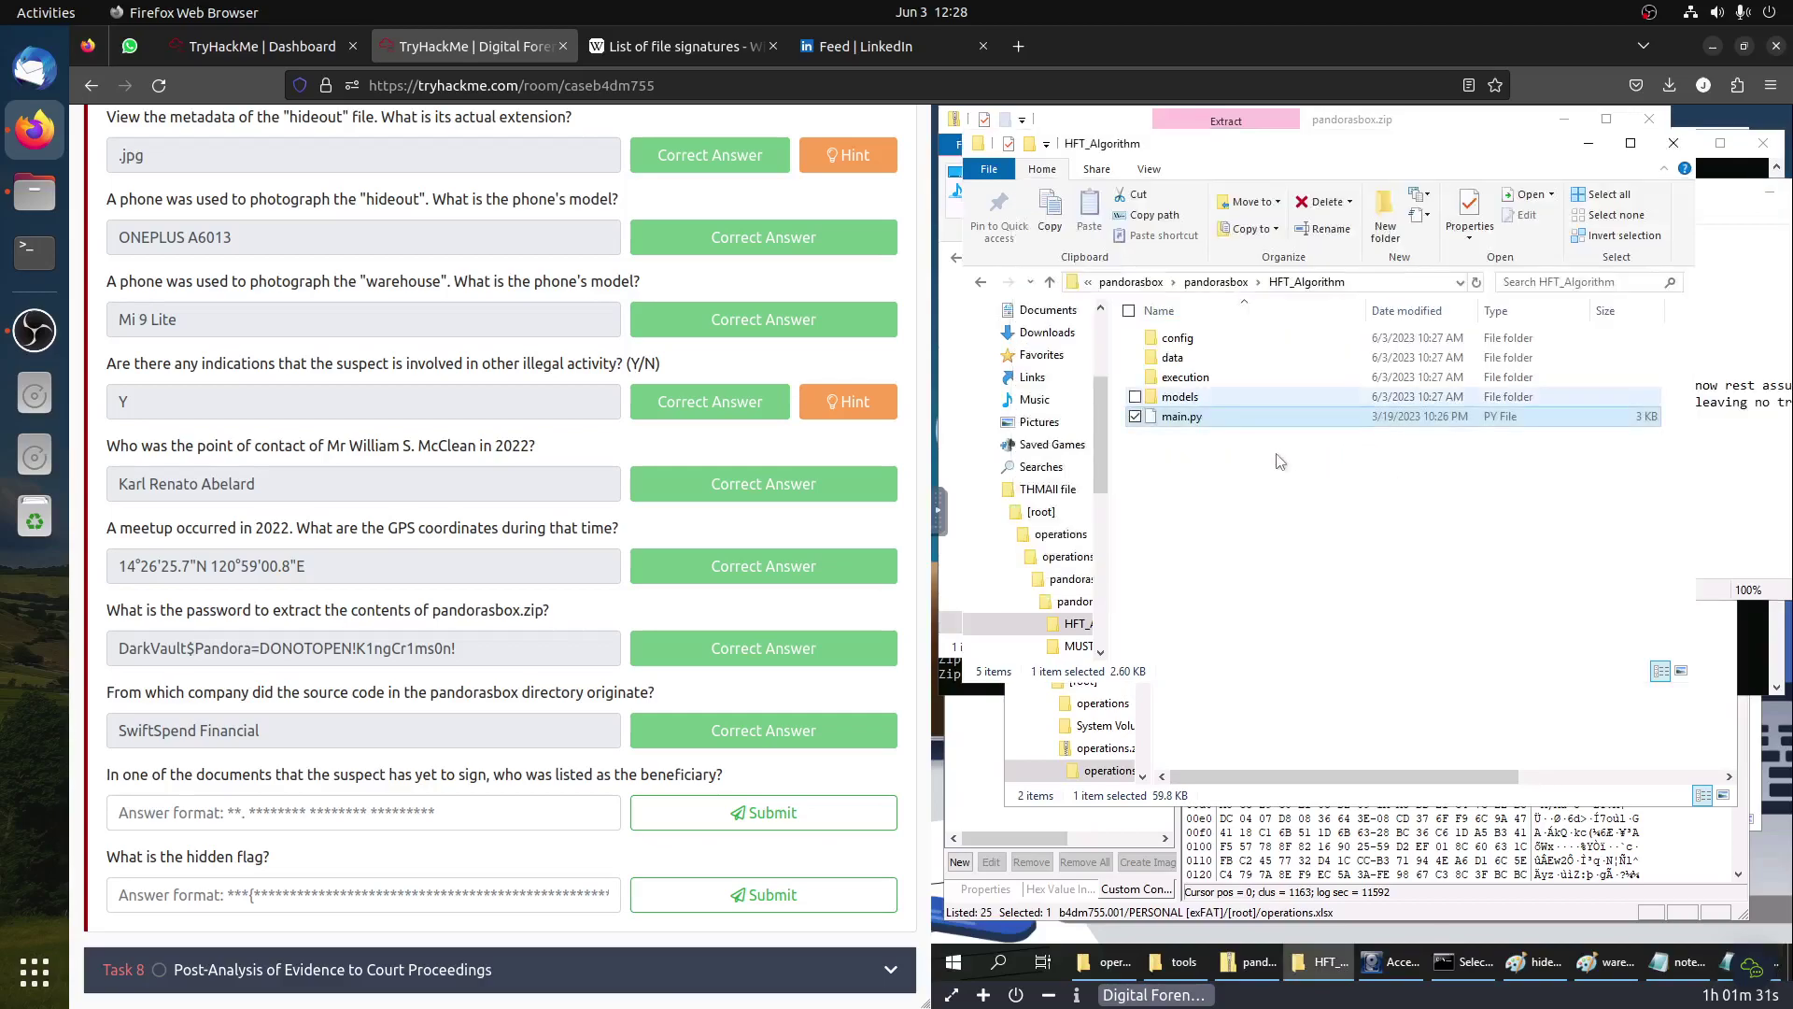
pyautogui.click(1742, 436)
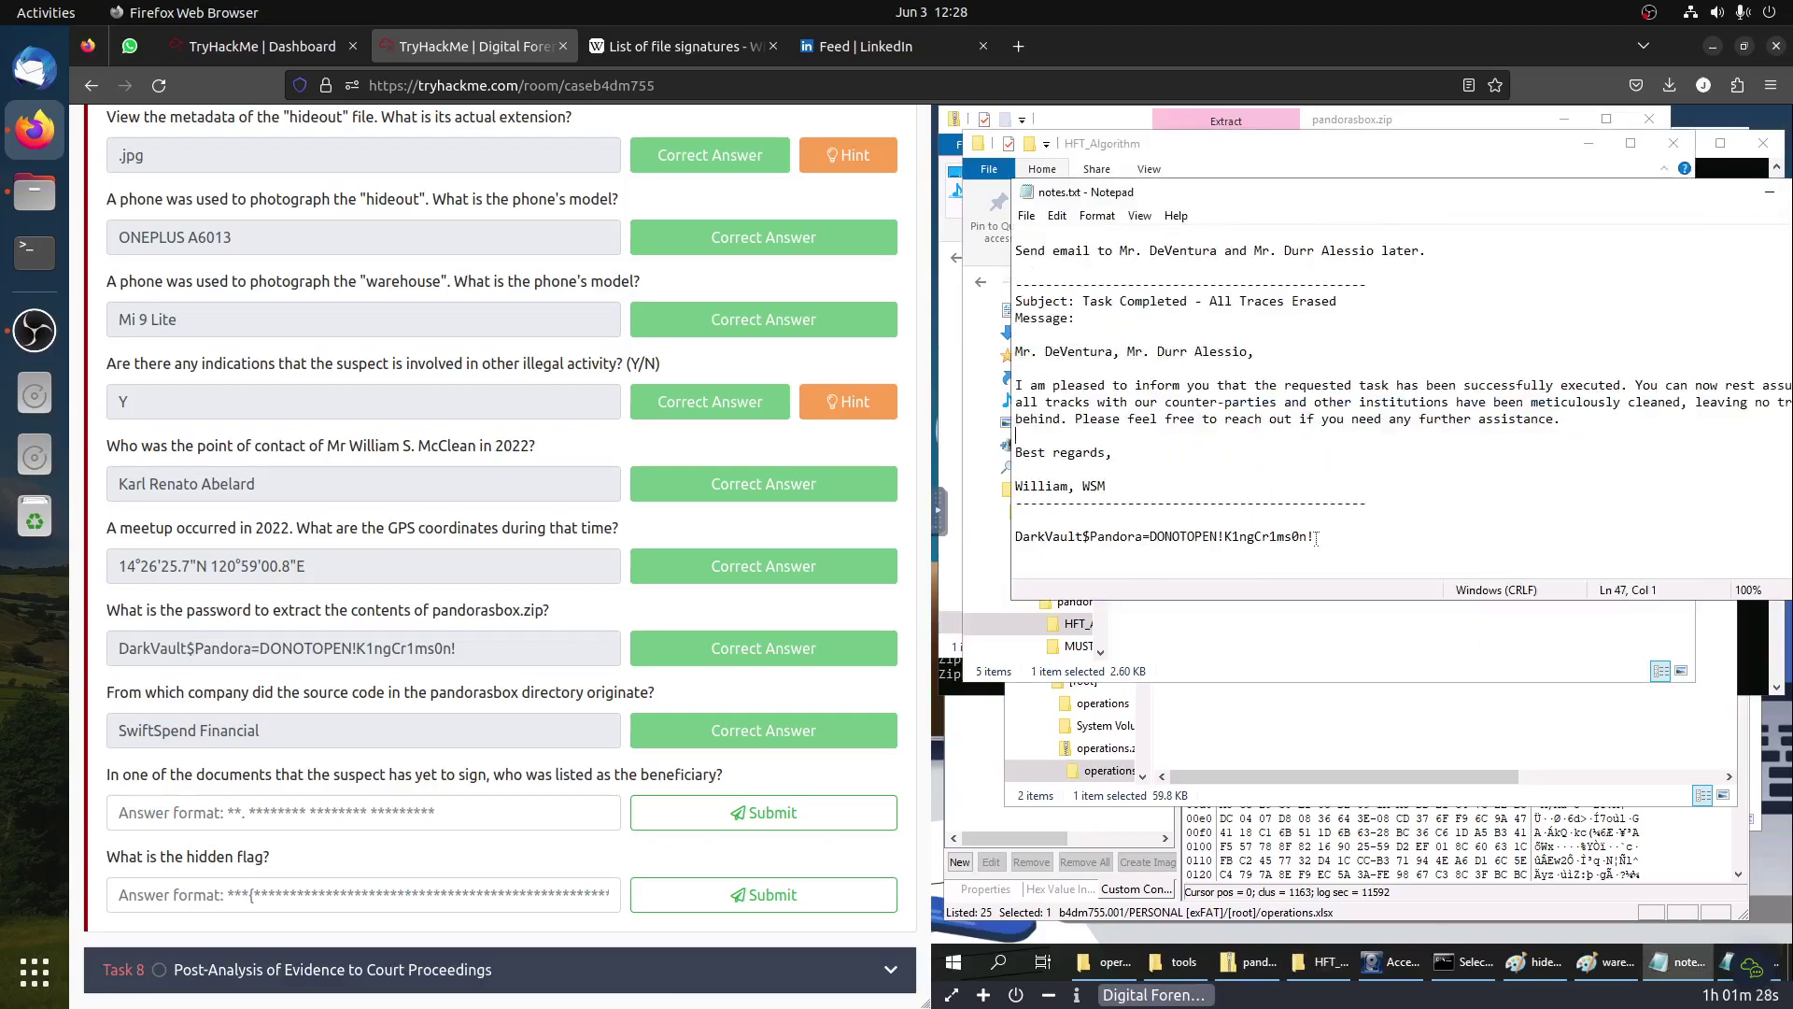
pyautogui.moveTo(1312, 534); pyautogui.dragTo(1043, 523)
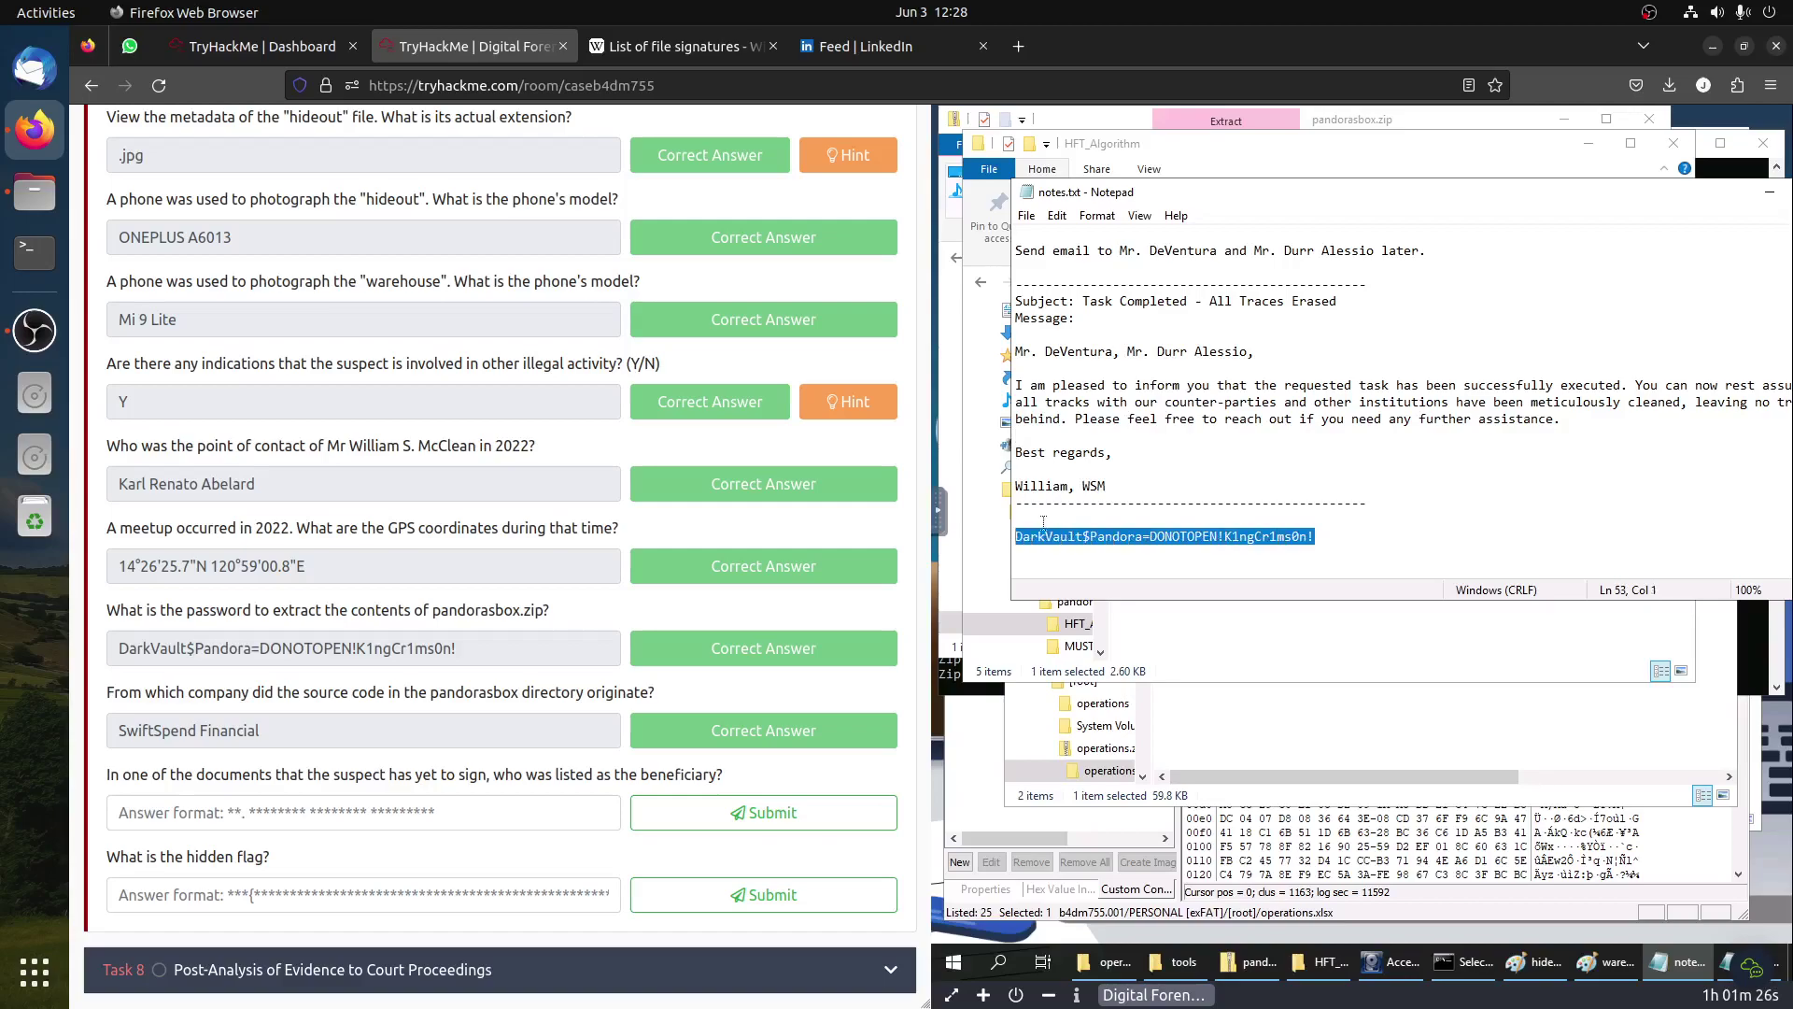
pyautogui.rightClick(1042, 536)
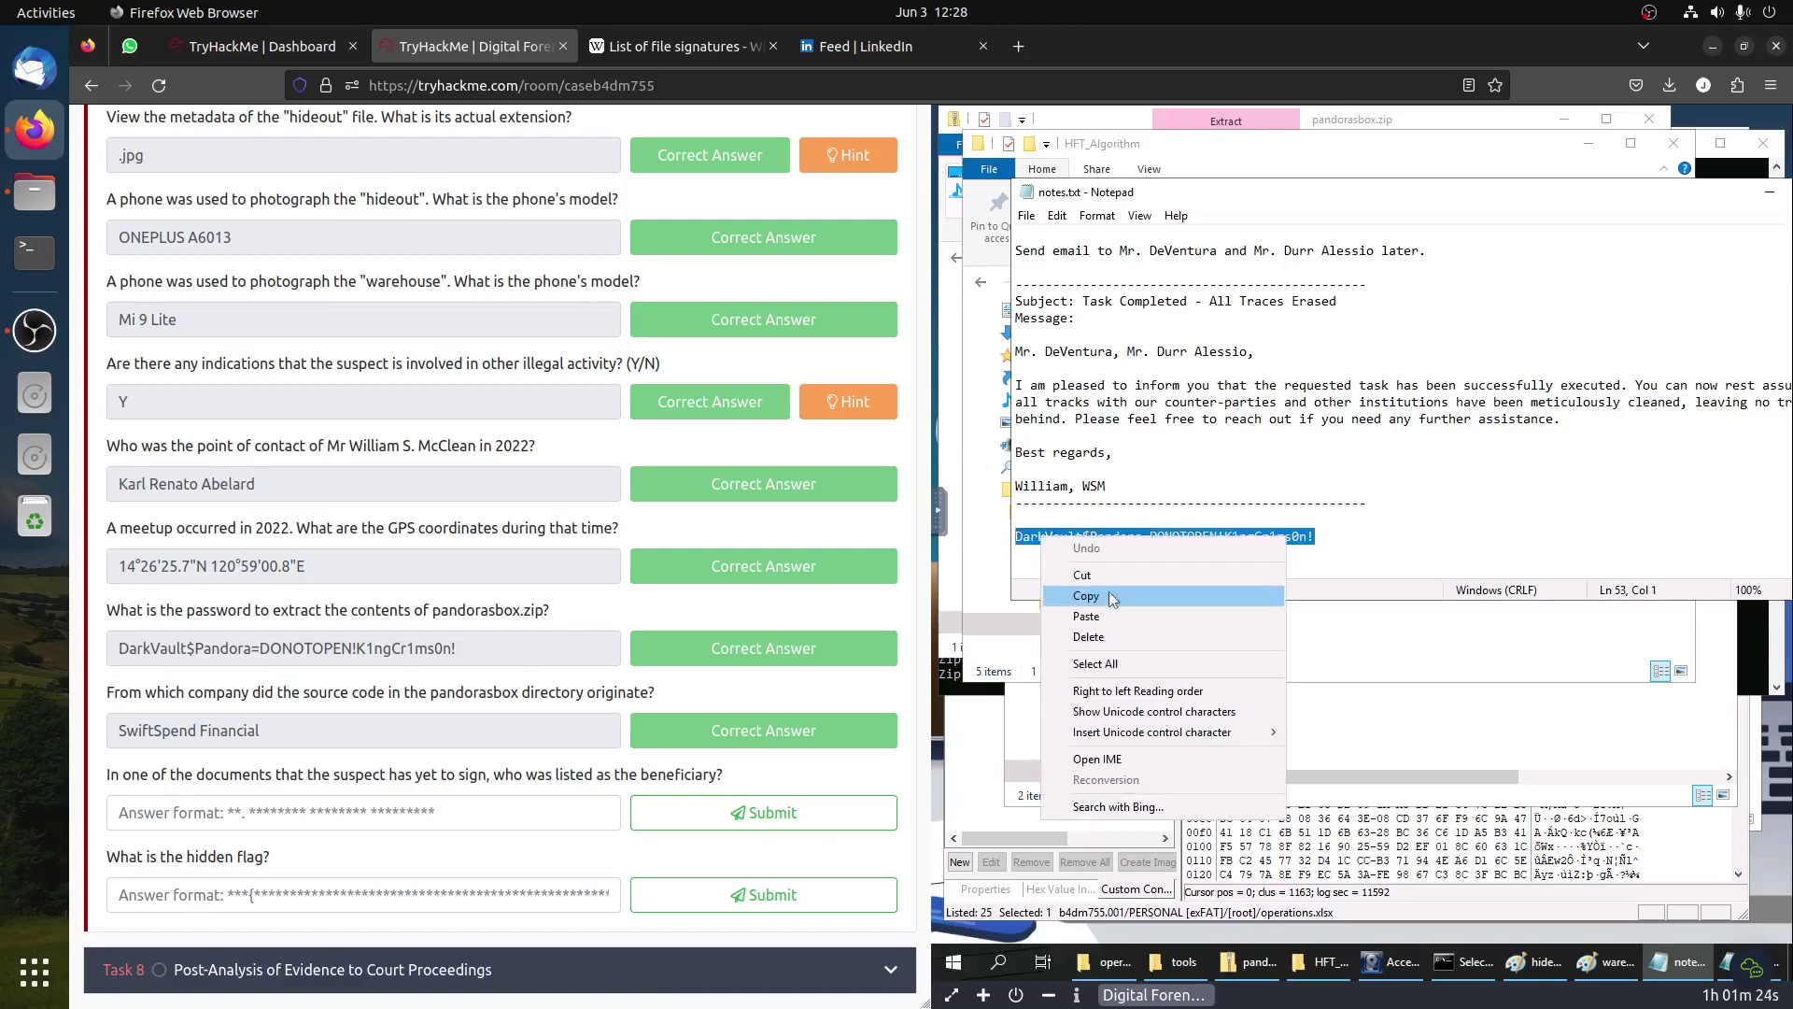
pyautogui.click(1319, 729)
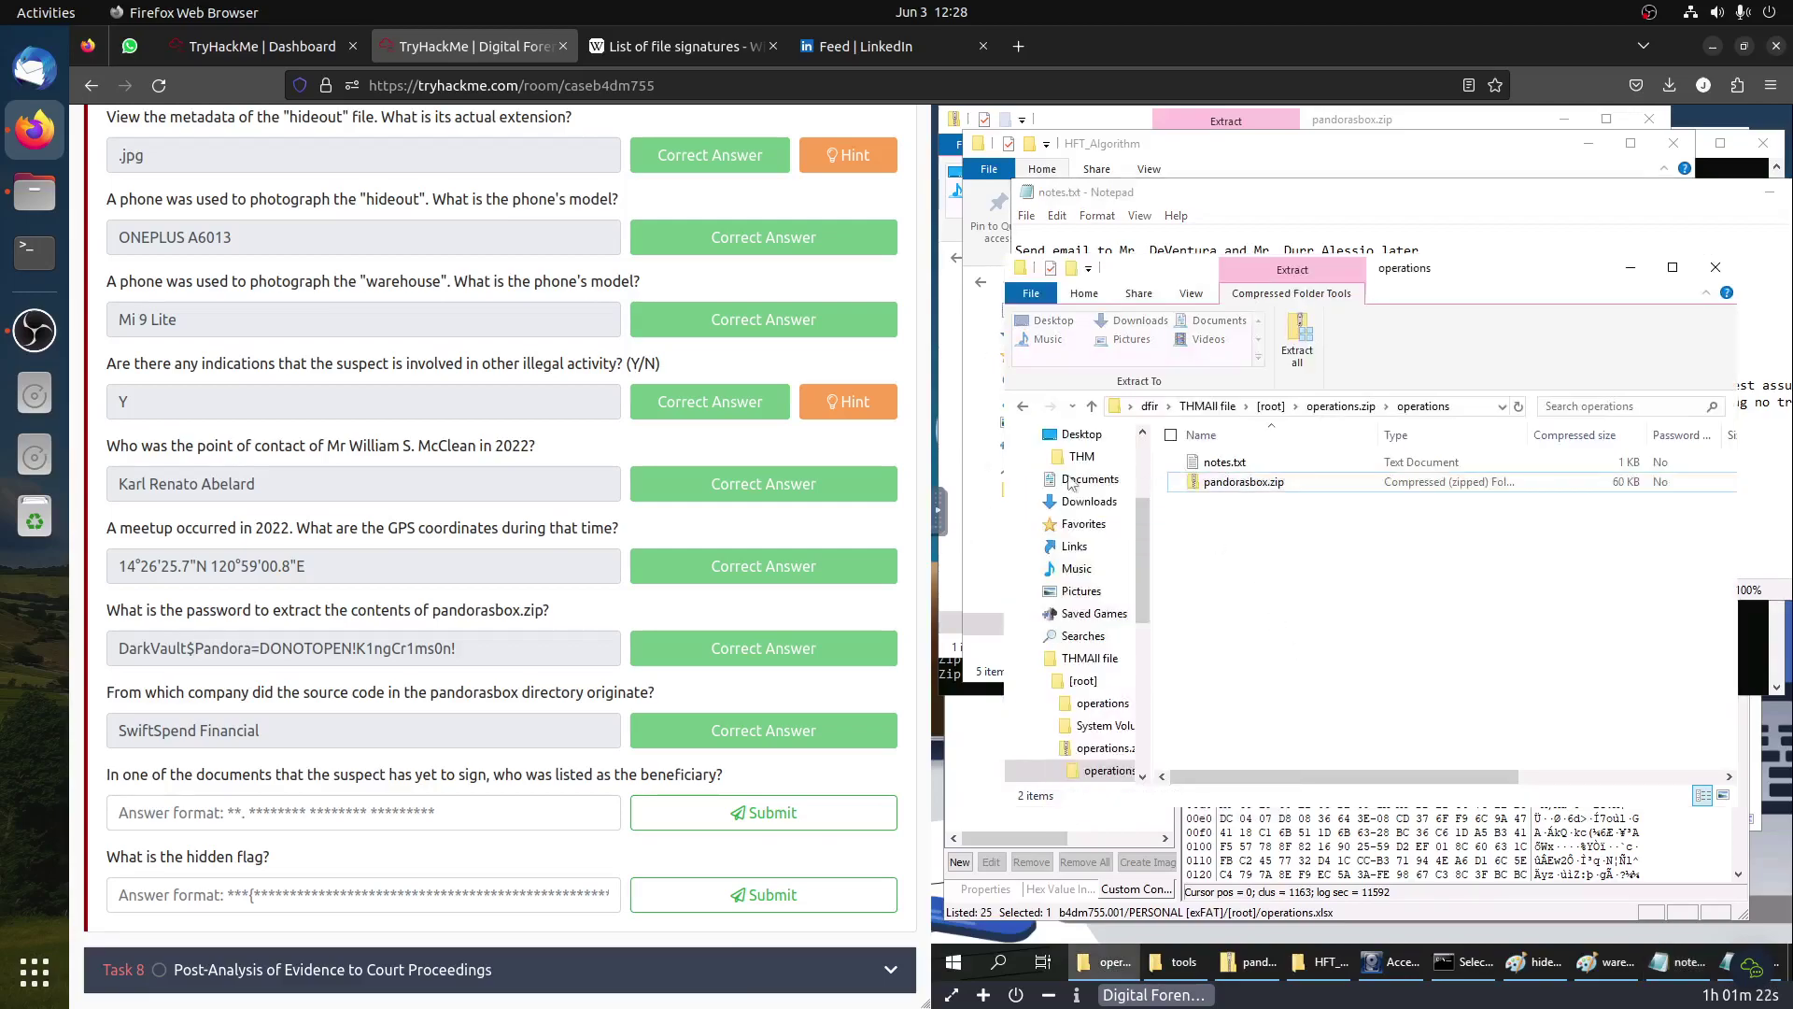
# Step: Go up to the pandorasbox folder and open MUST_CLEAN
pyautogui.click(1388, 169)
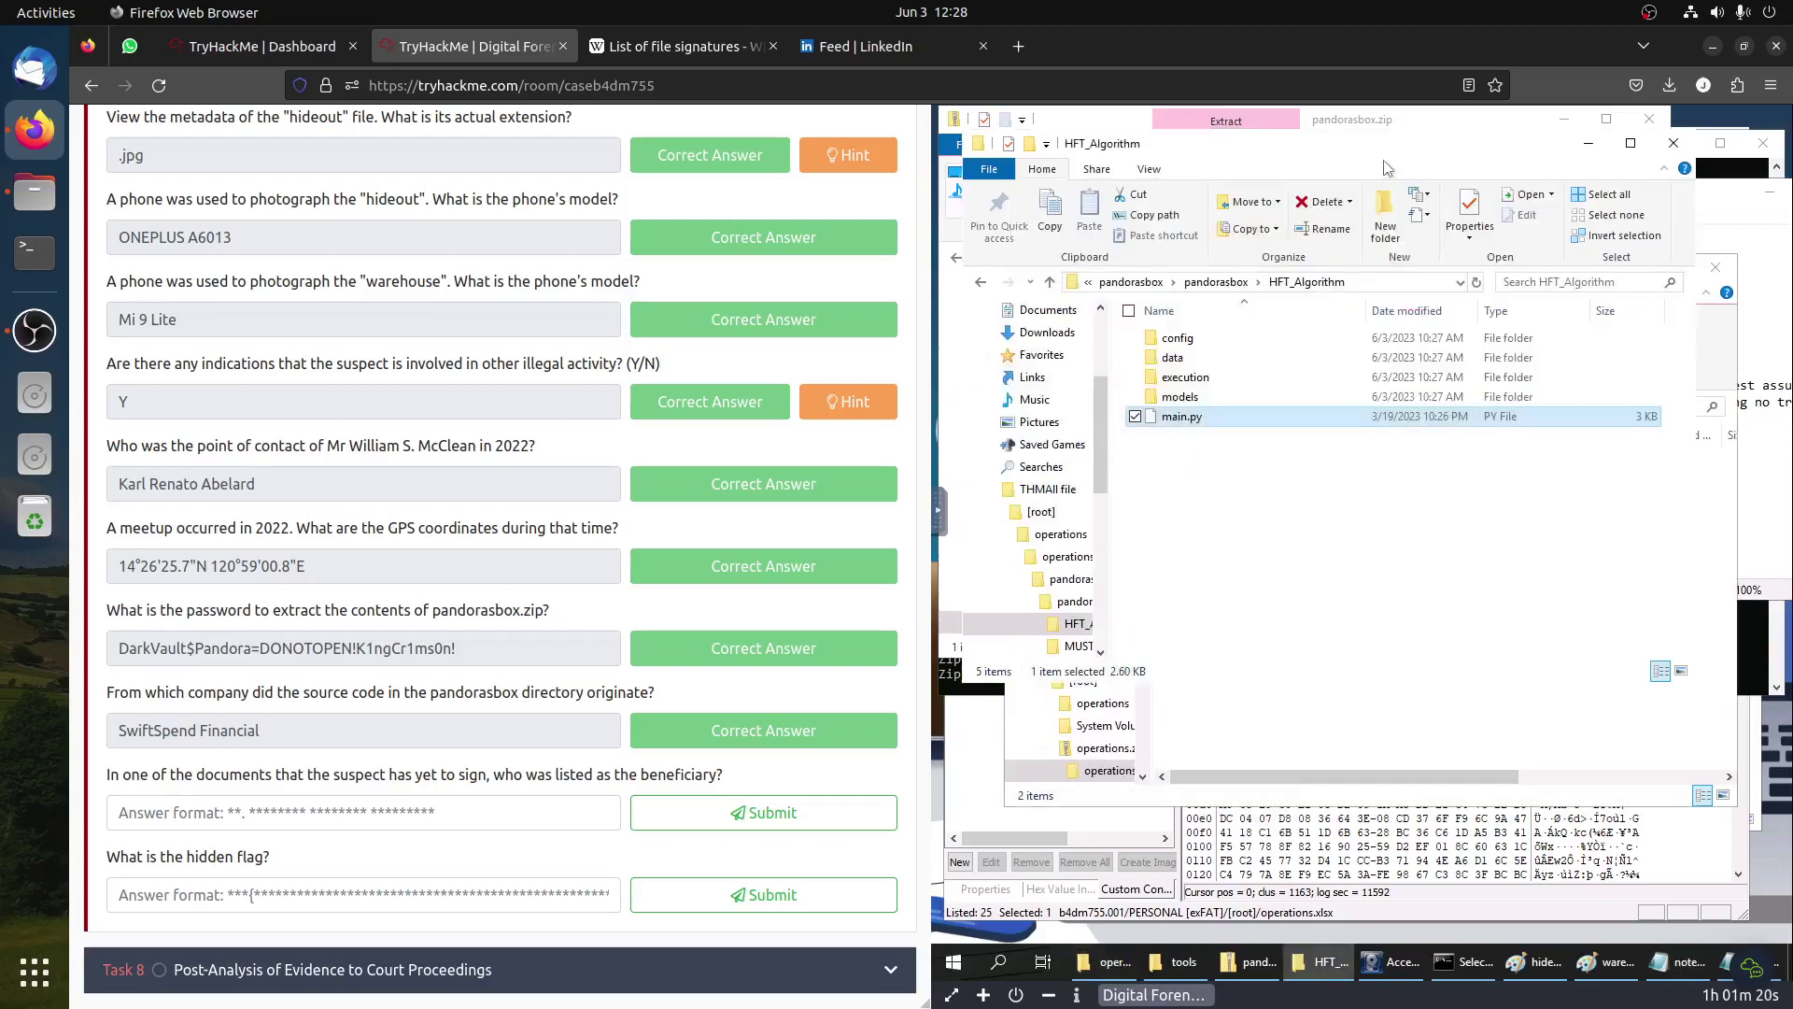
pyautogui.click(1216, 281)
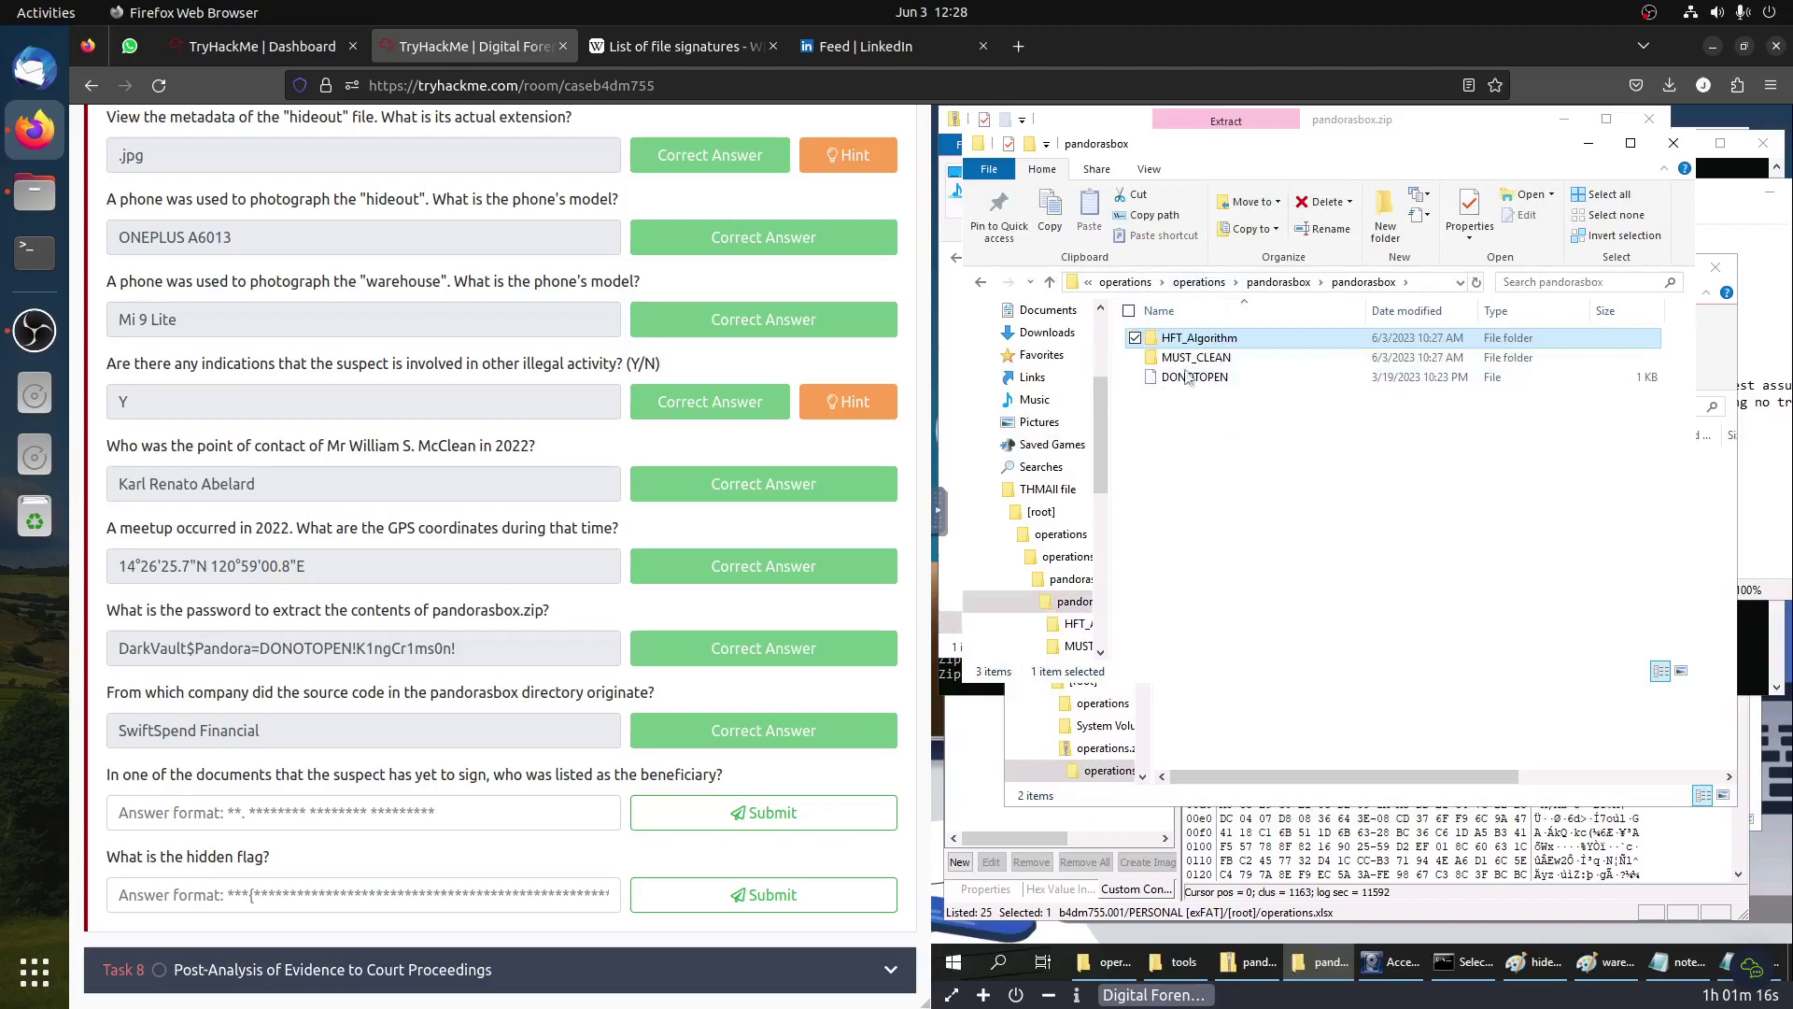
pyautogui.doubleClick(1197, 359)
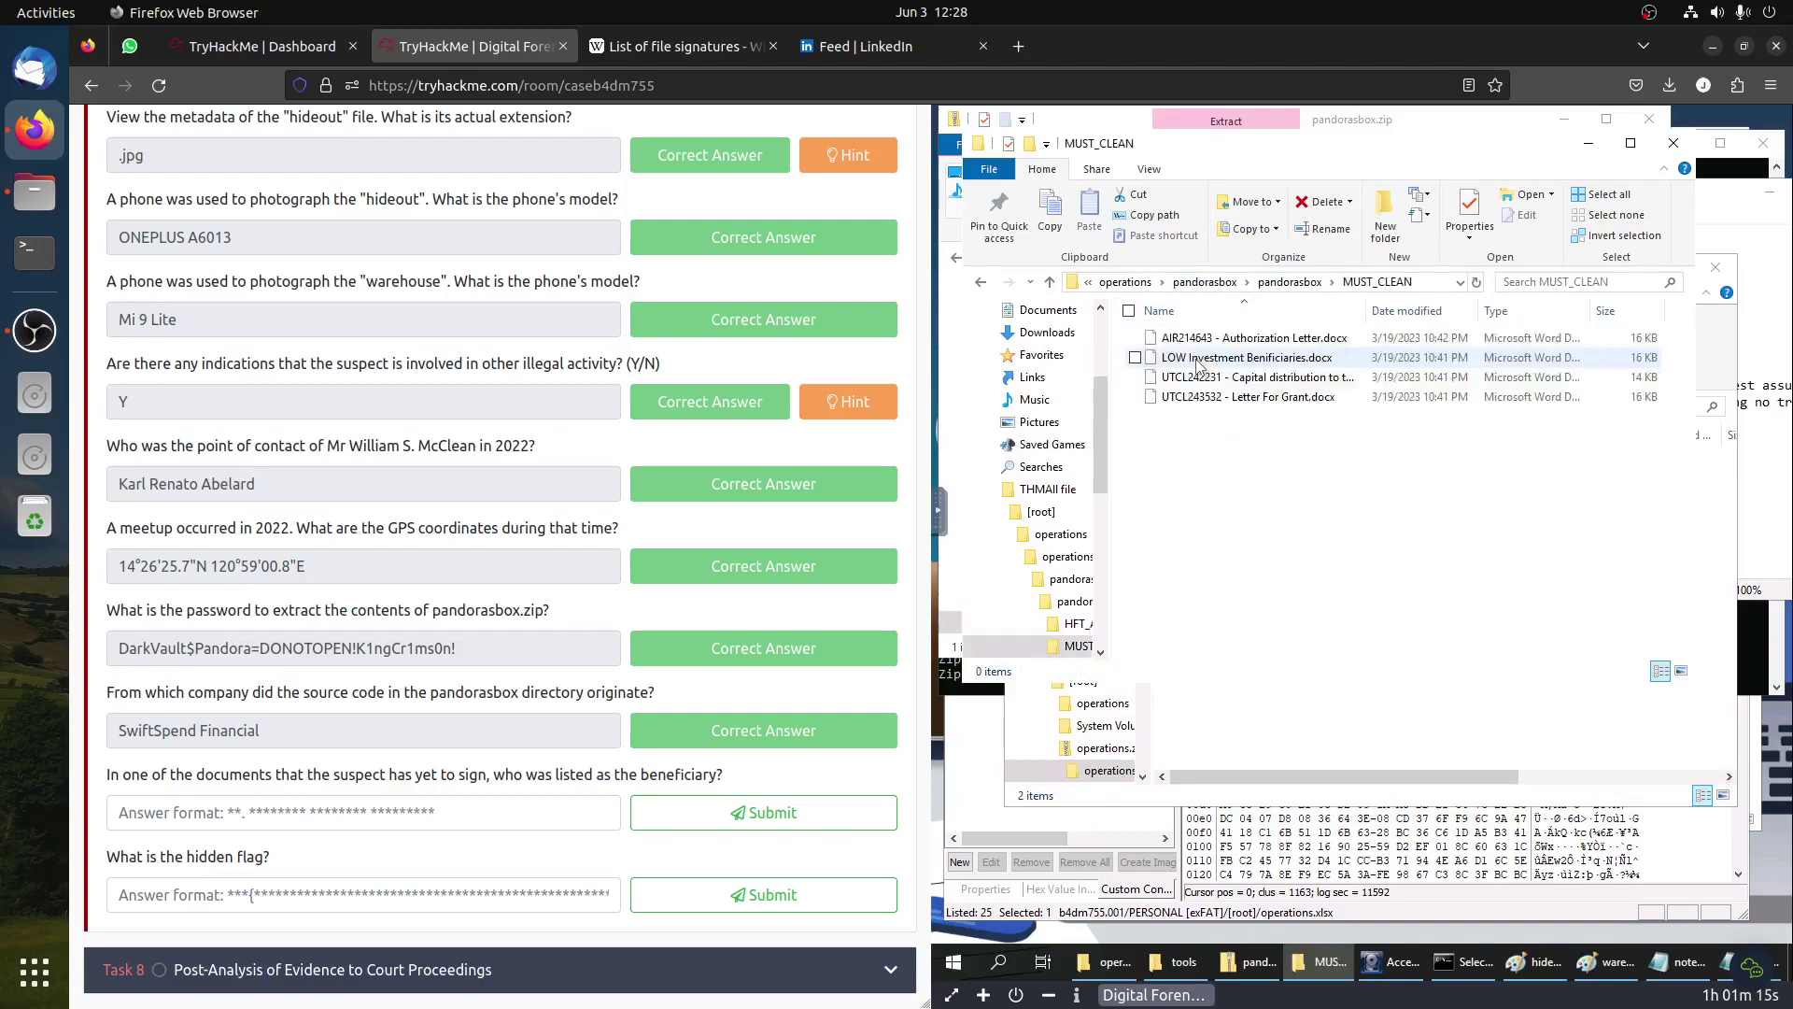
# Step: Open AIR214643 - Authorization Letter.docx, dismiss the Office sign-in prompt, and minimize it
pyautogui.doubleClick(1263, 339)
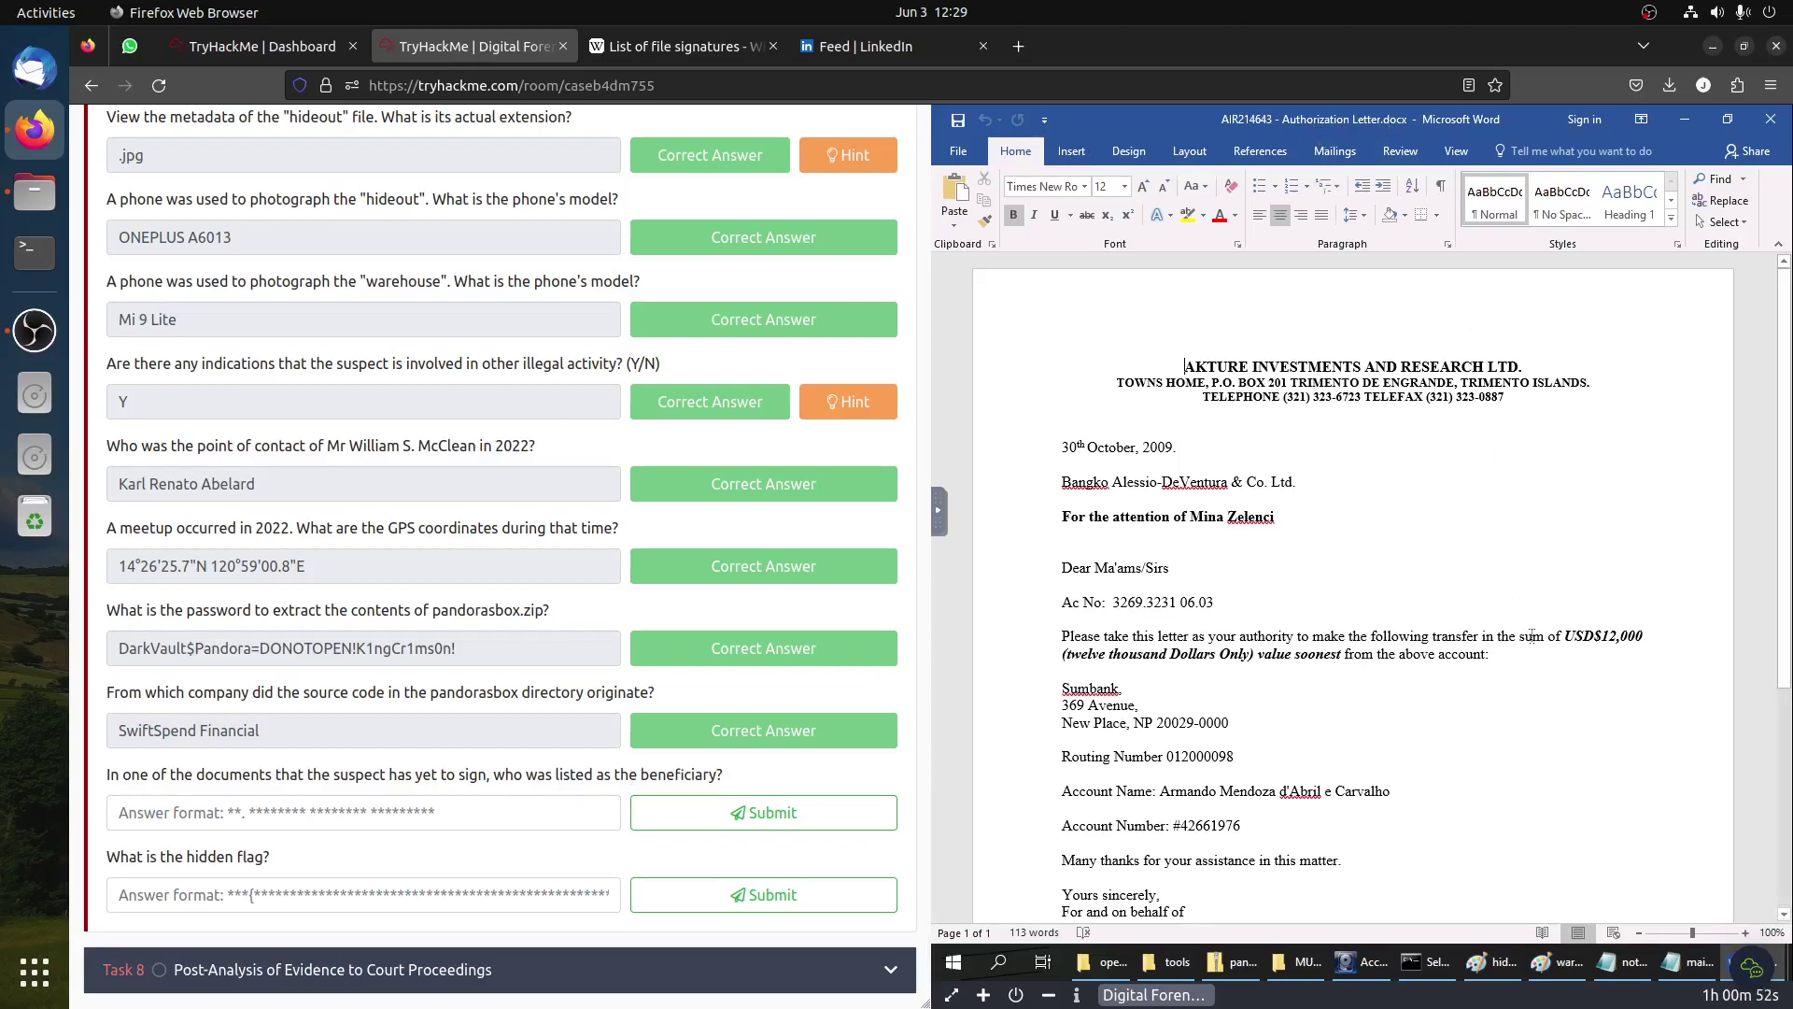
pyautogui.scroll(-5, 1532, 636)
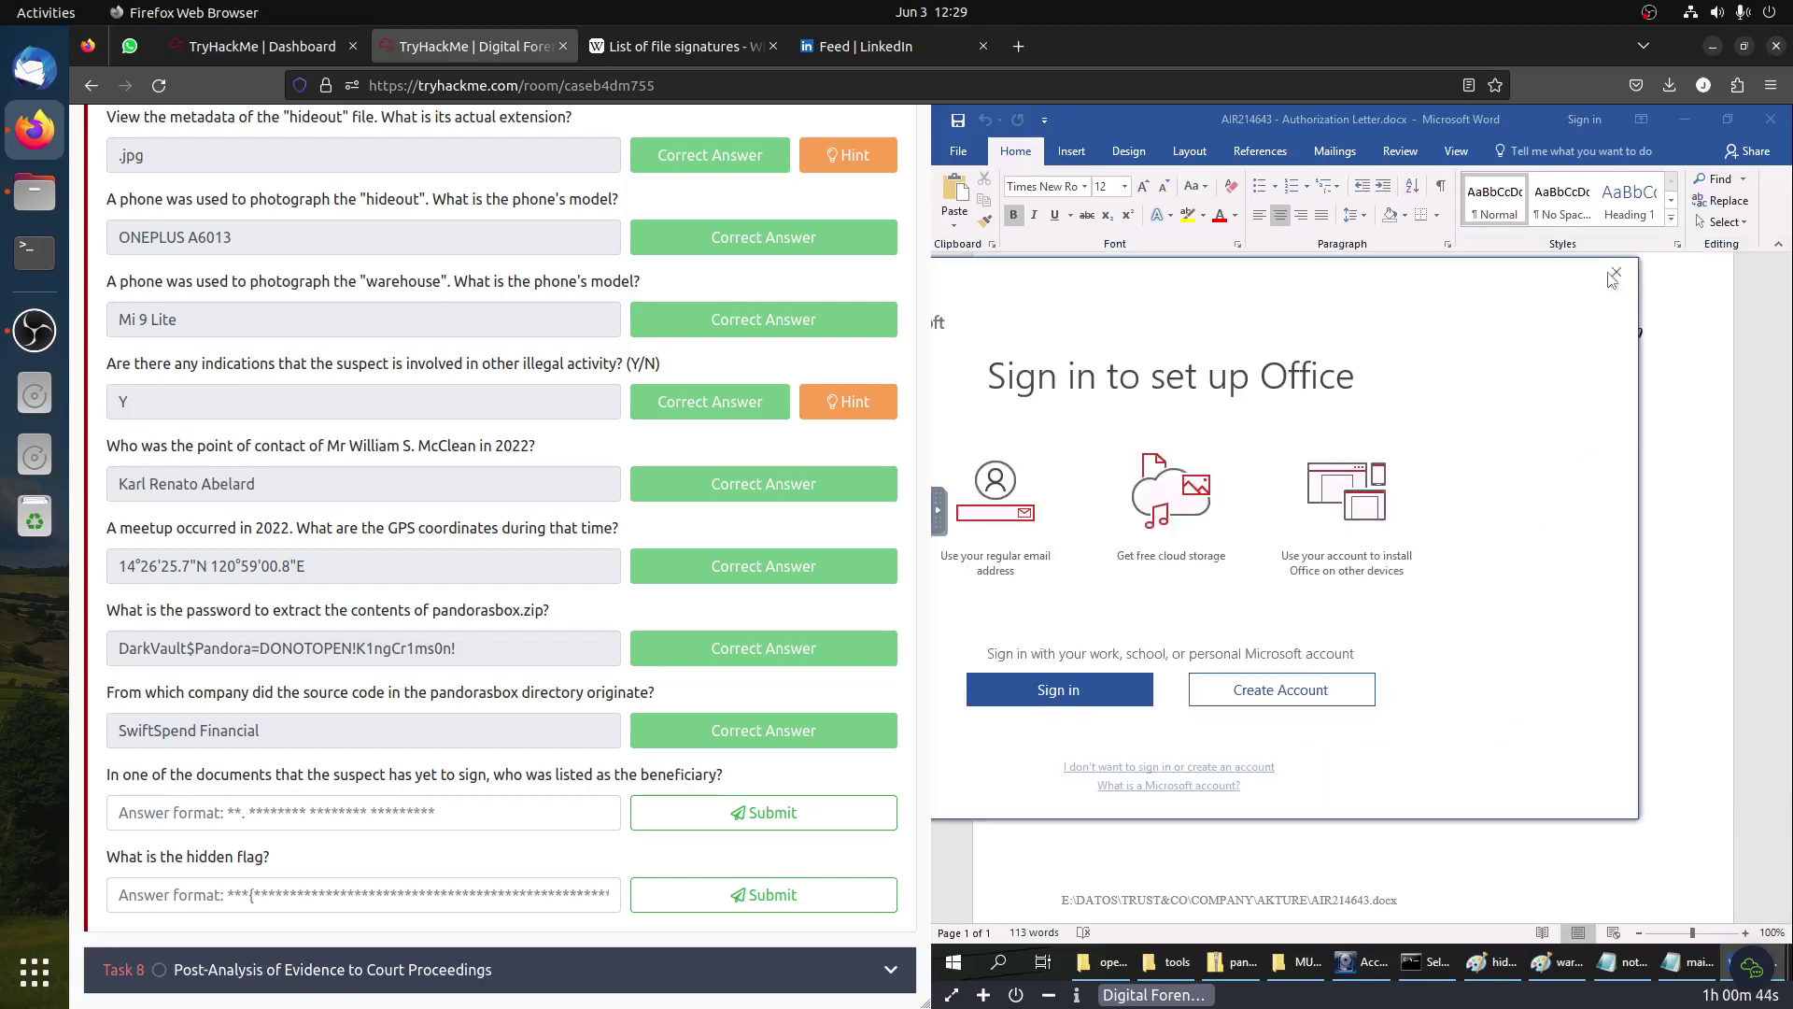
pyautogui.click(1615, 273)
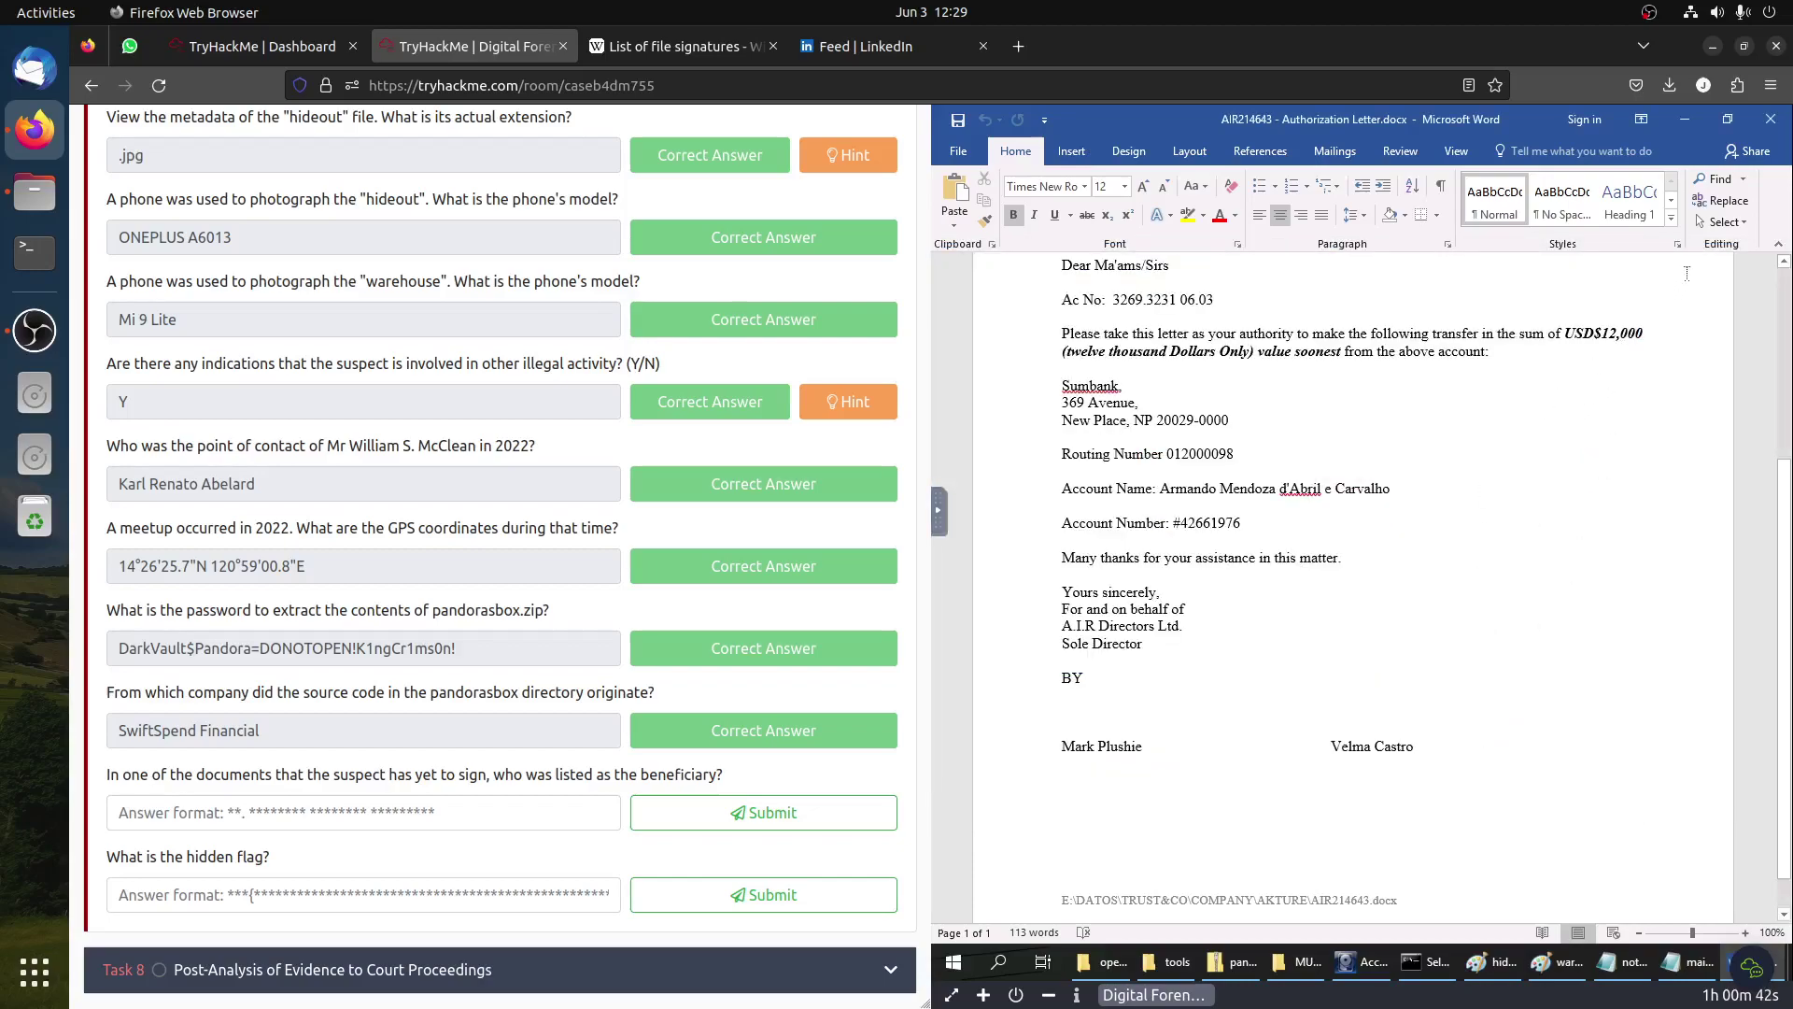
pyautogui.click(1686, 119)
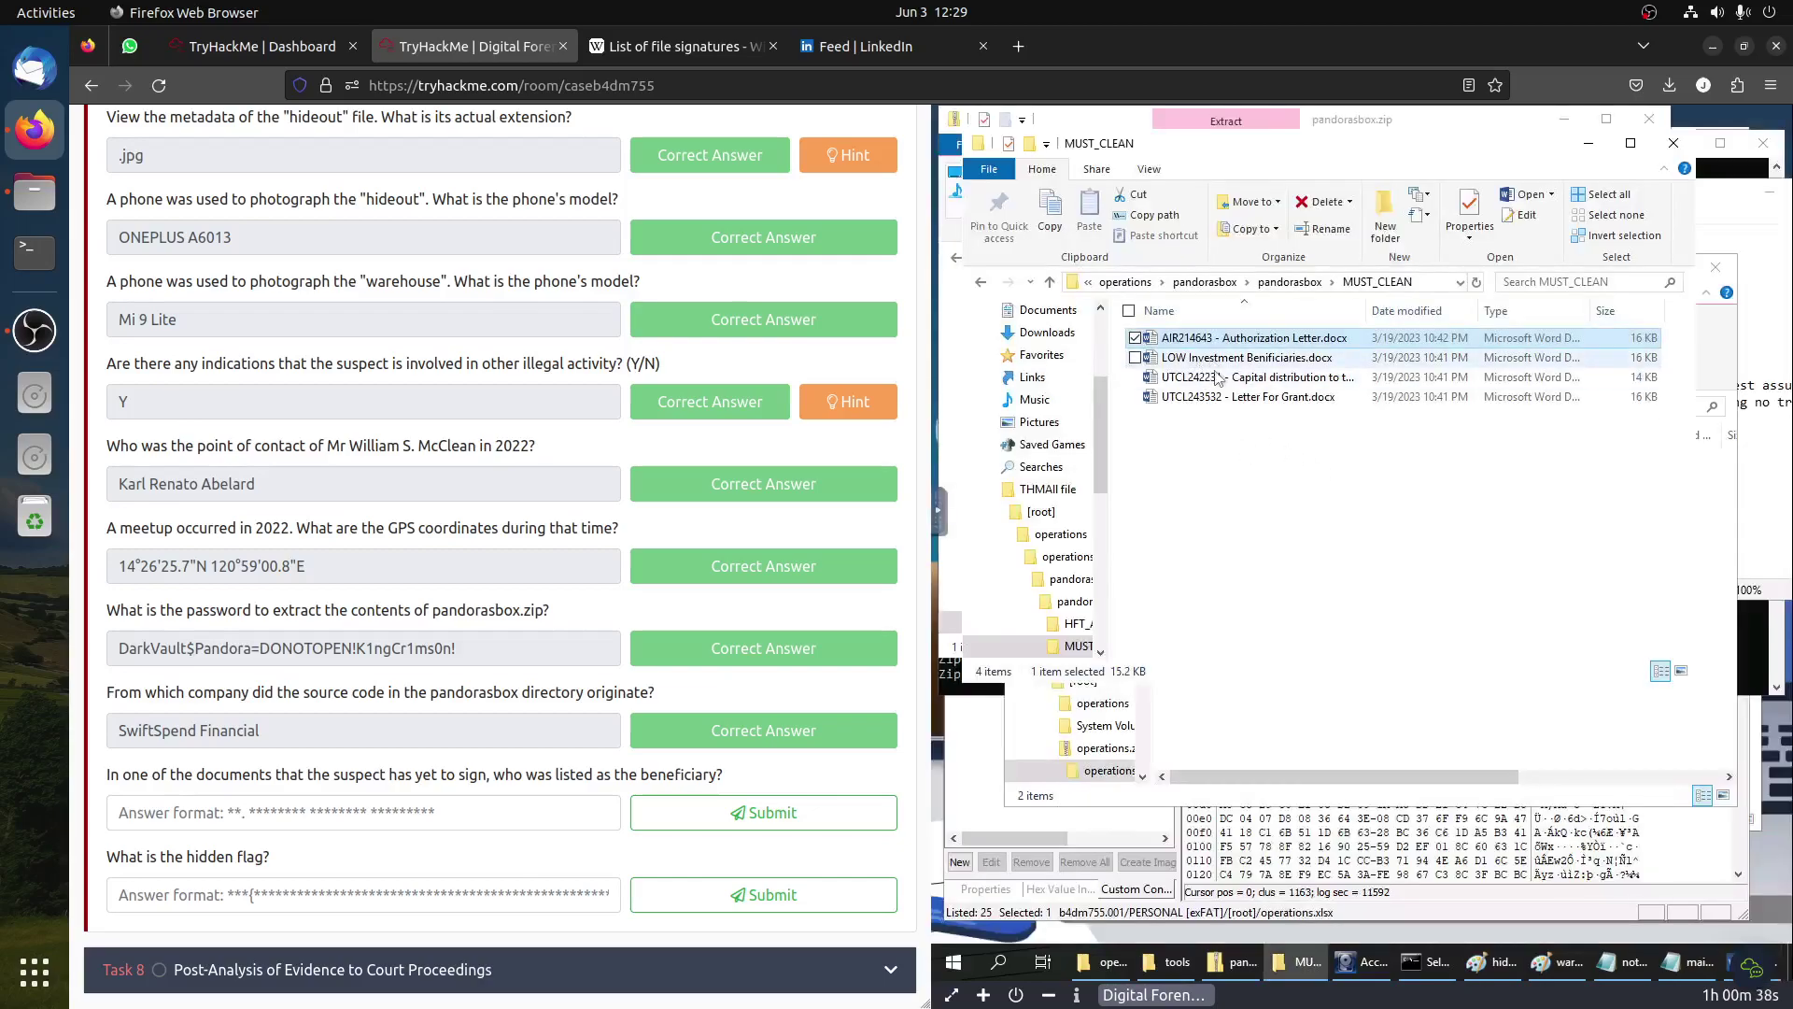
# Step: Open LOW Investment Beneficiaries, clearing the blocked-action warning and licence agreement
pyautogui.click(1302, 363)
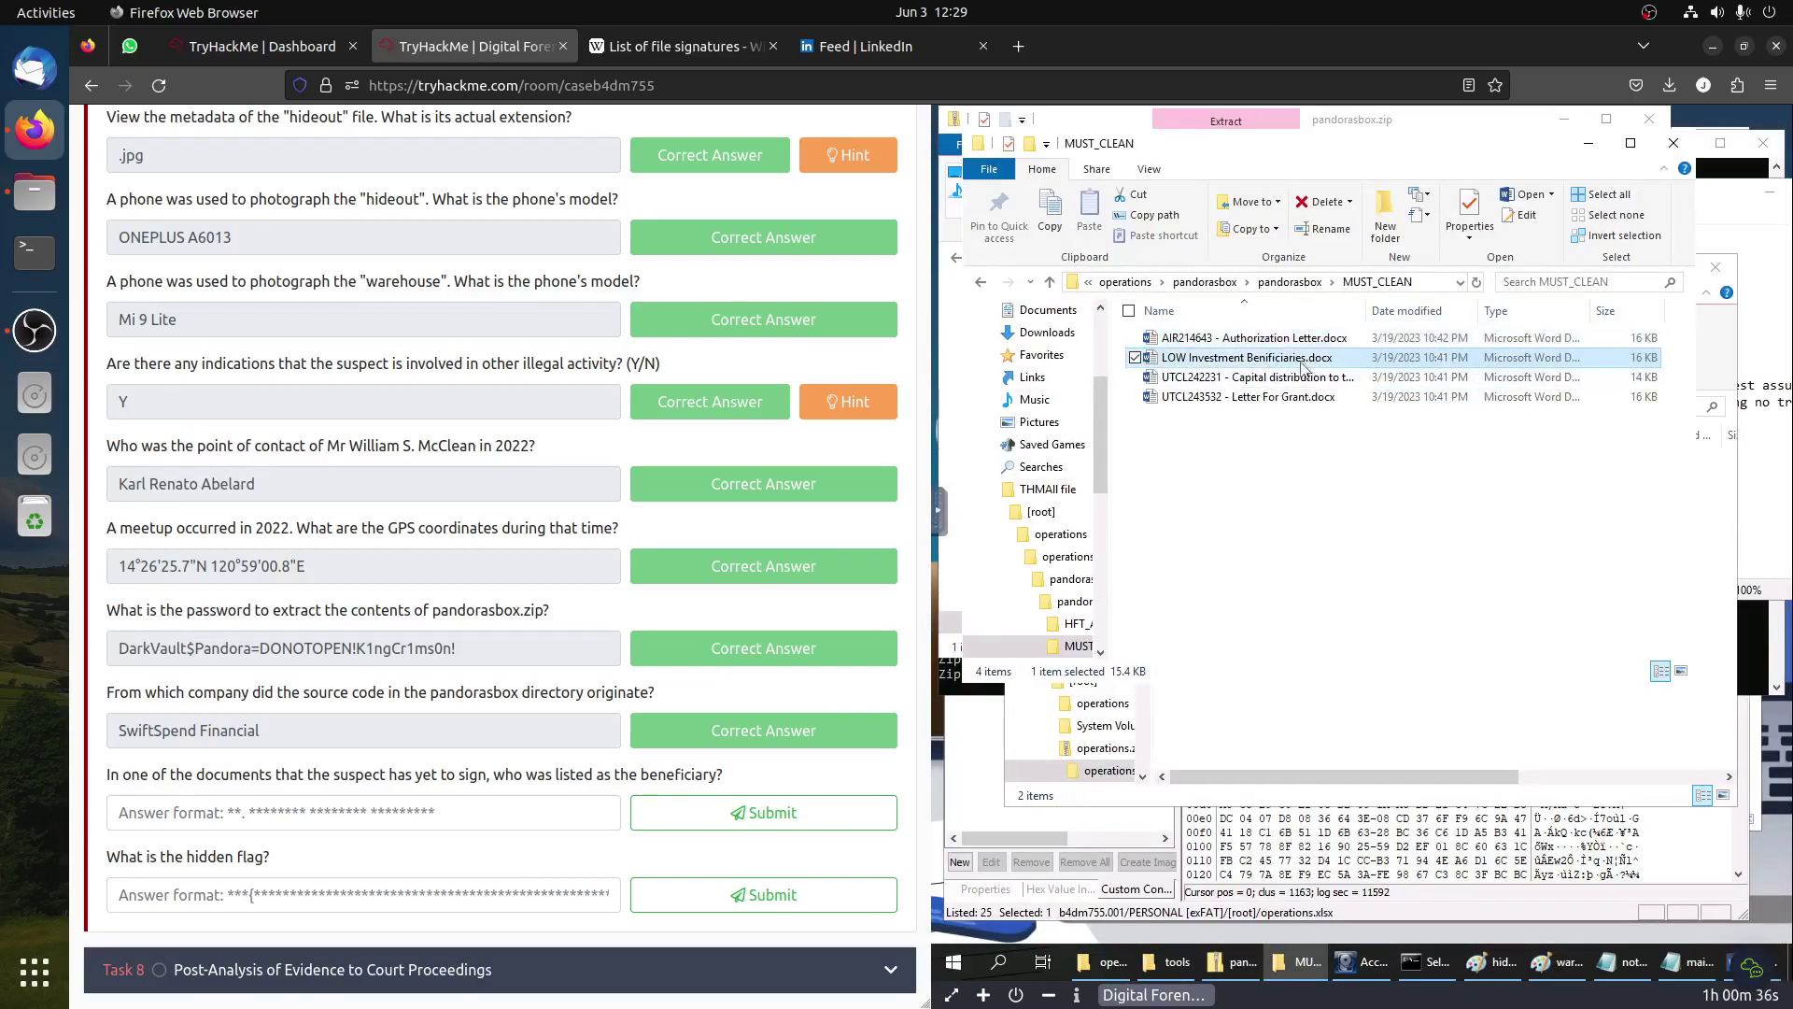
pyautogui.doubleClick(1302, 364)
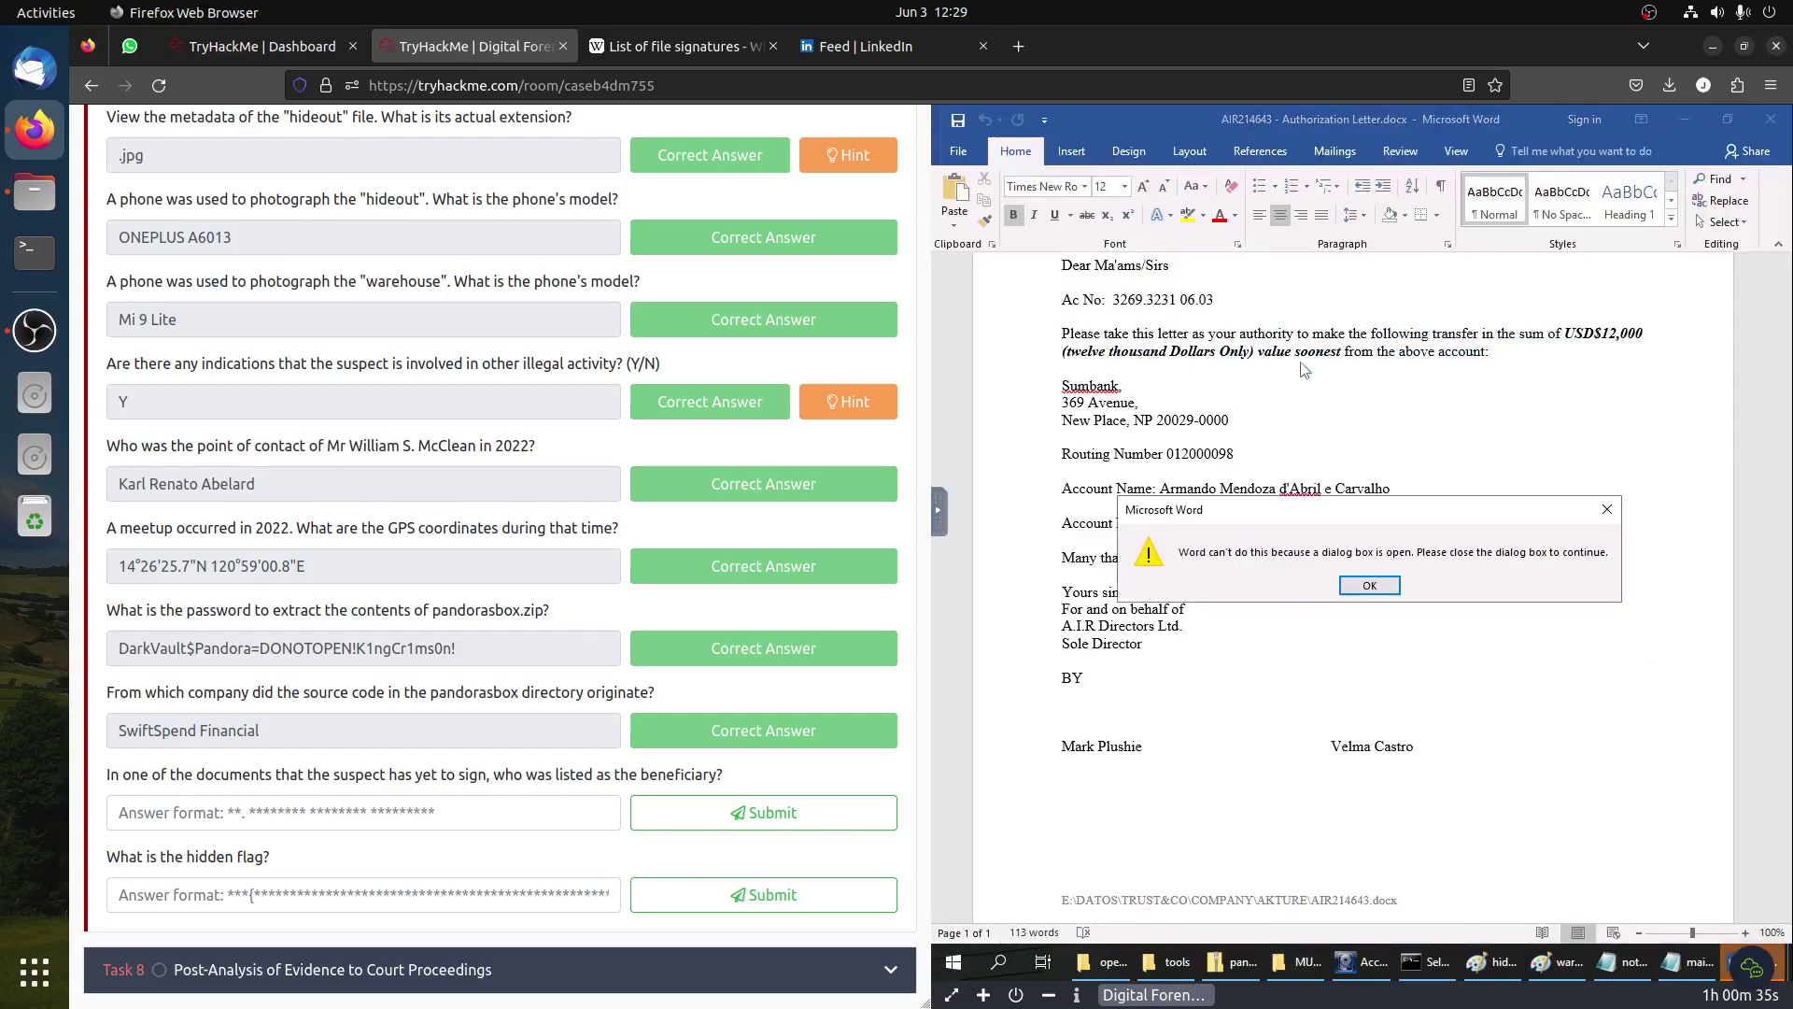
pyautogui.click(1368, 587)
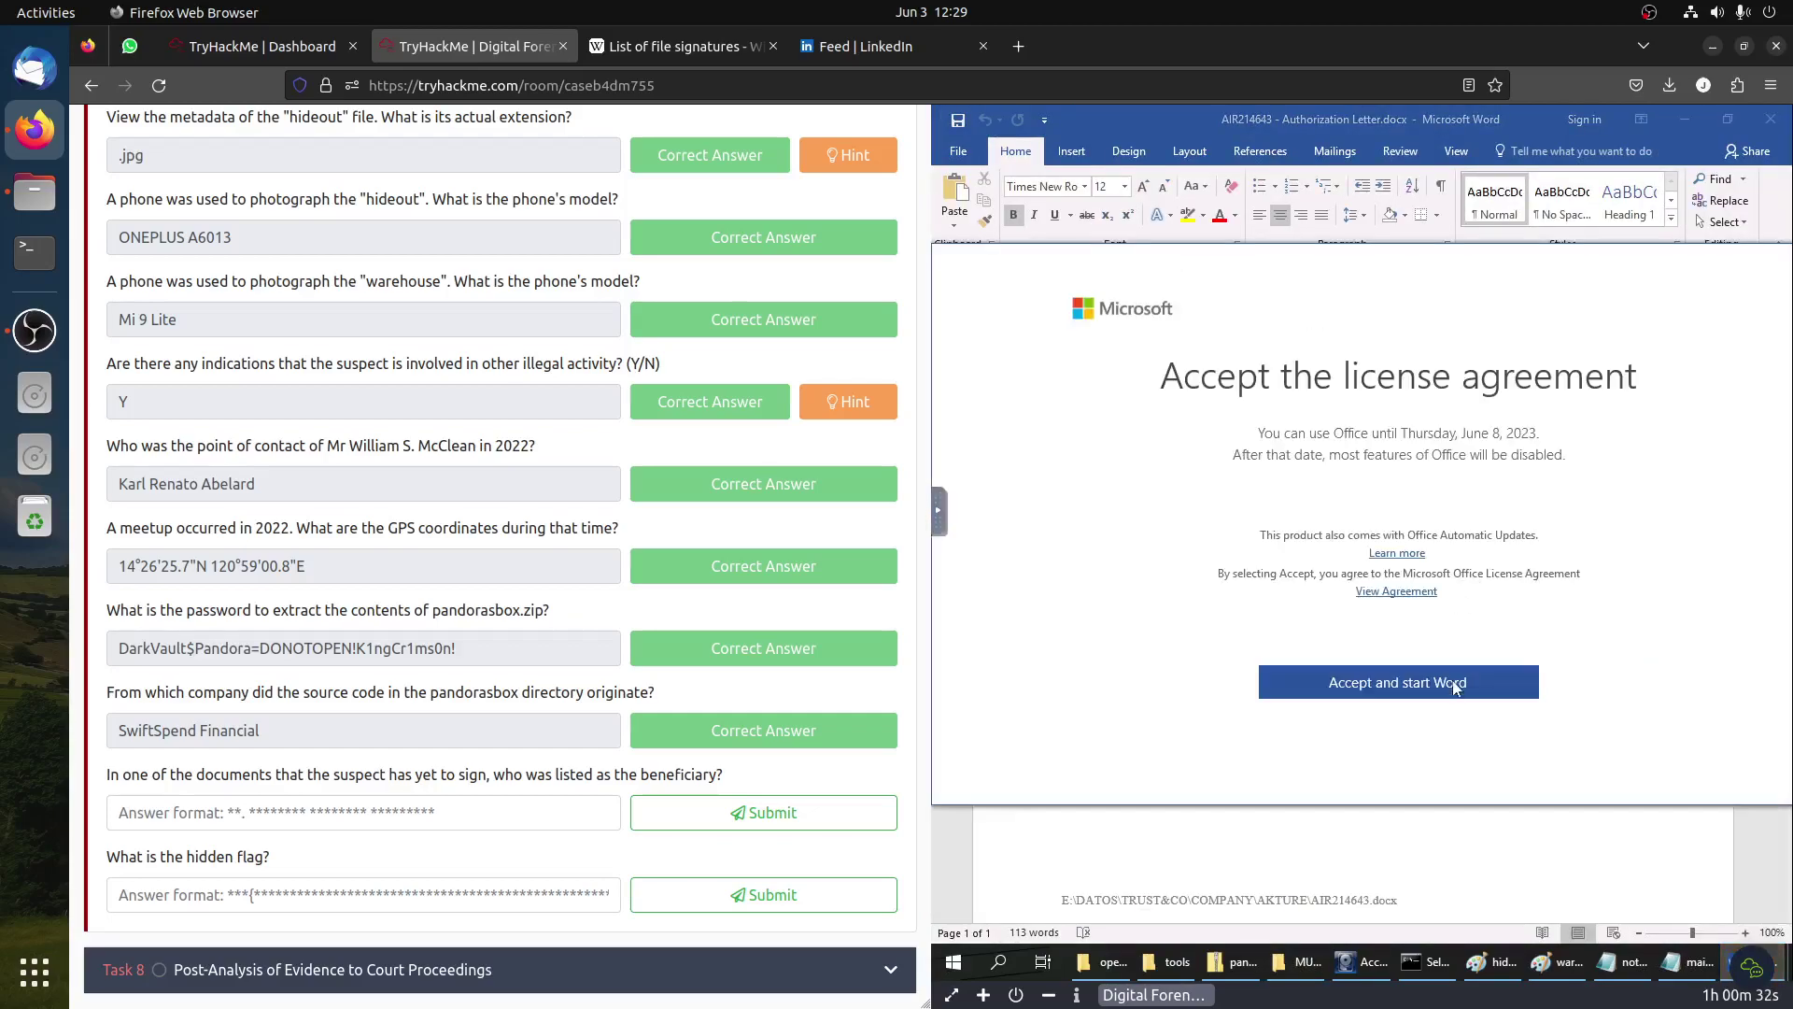
pyautogui.click(1414, 690)
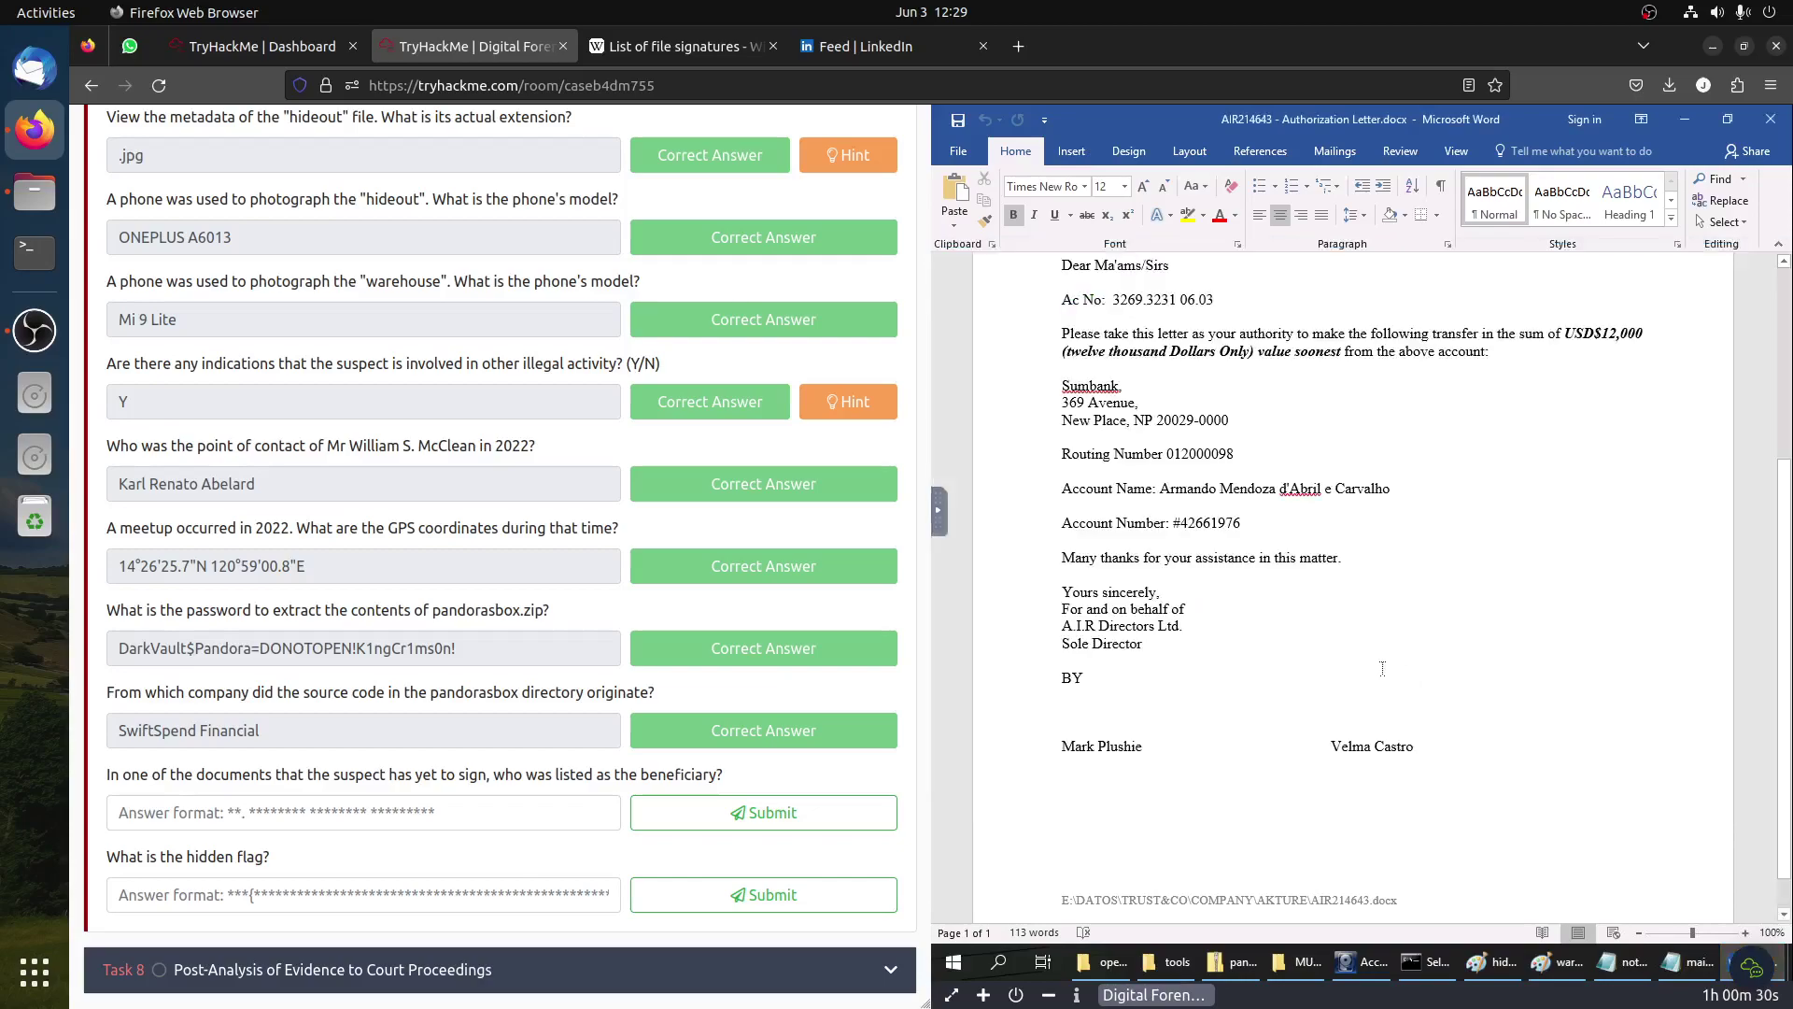
pyautogui.scroll(3, 1137, 530)
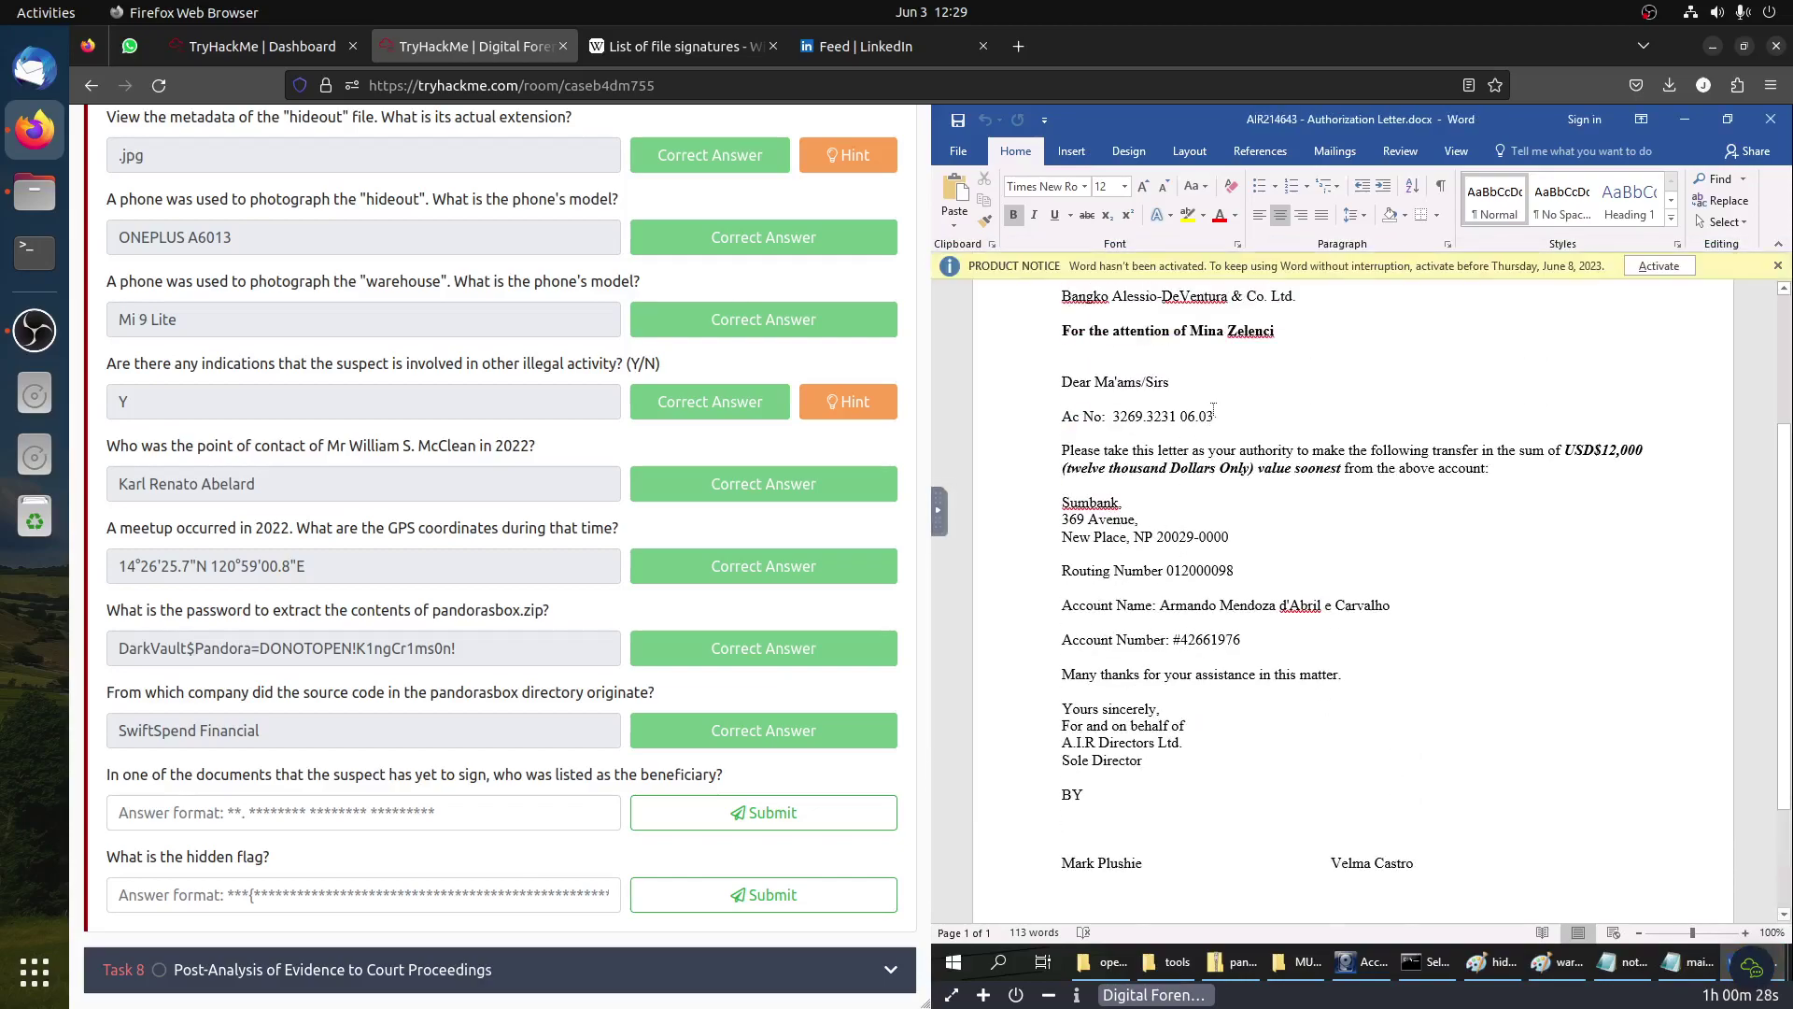
pyautogui.scroll(1, 1137, 529)
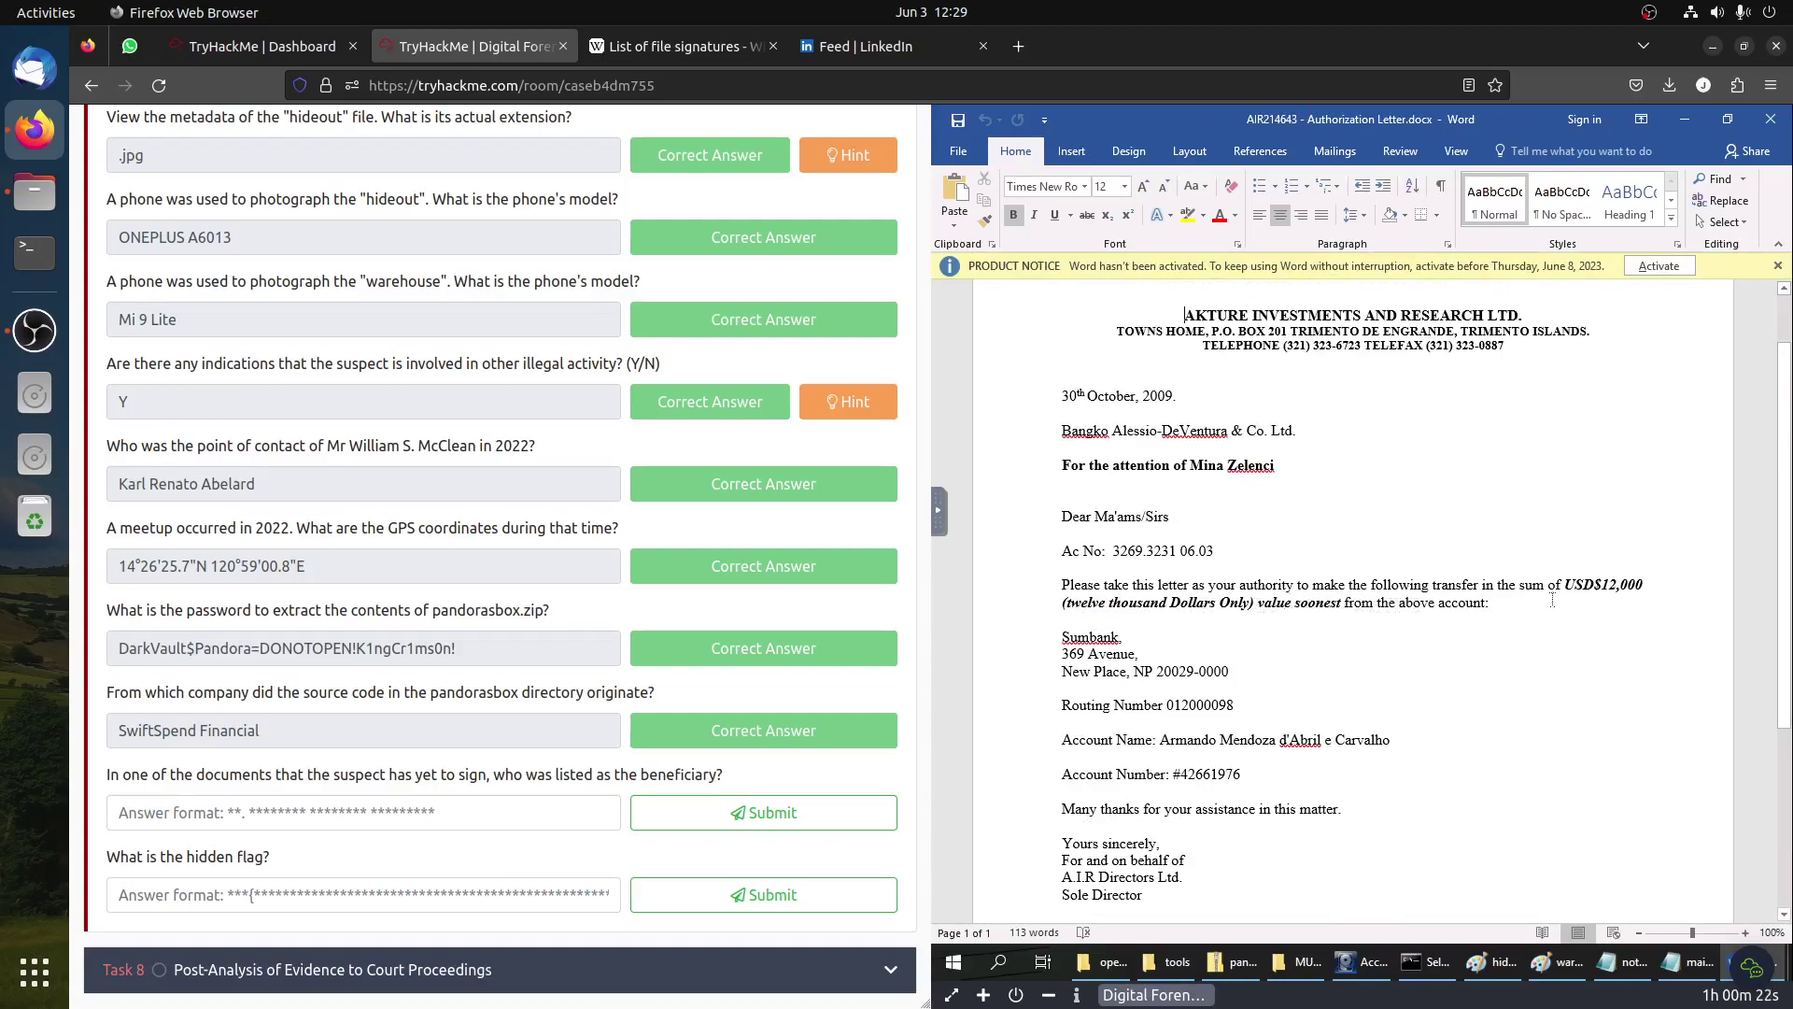
# Step: Reopen LOW Investment Beneficiaries.docx, scroll the Helios Trust memorandum, then minimize both Word windows
pyautogui.click(1685, 119)
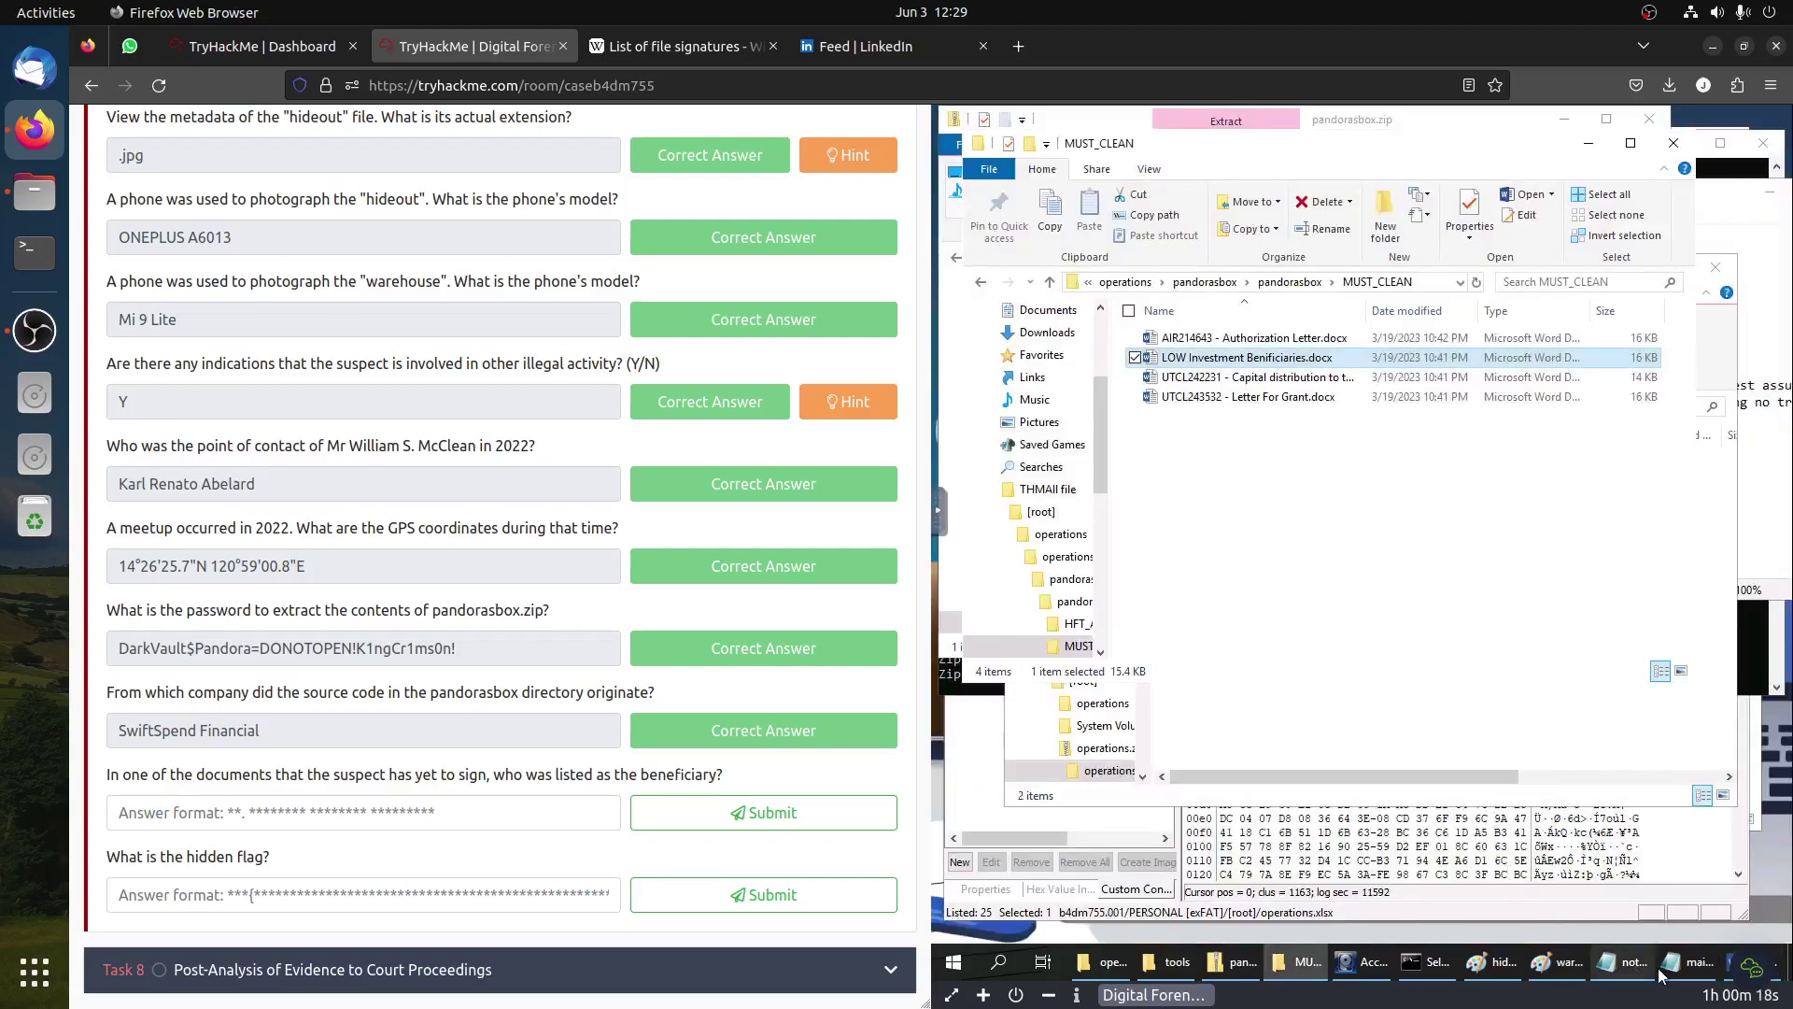
pyautogui.moveTo(1715, 967)
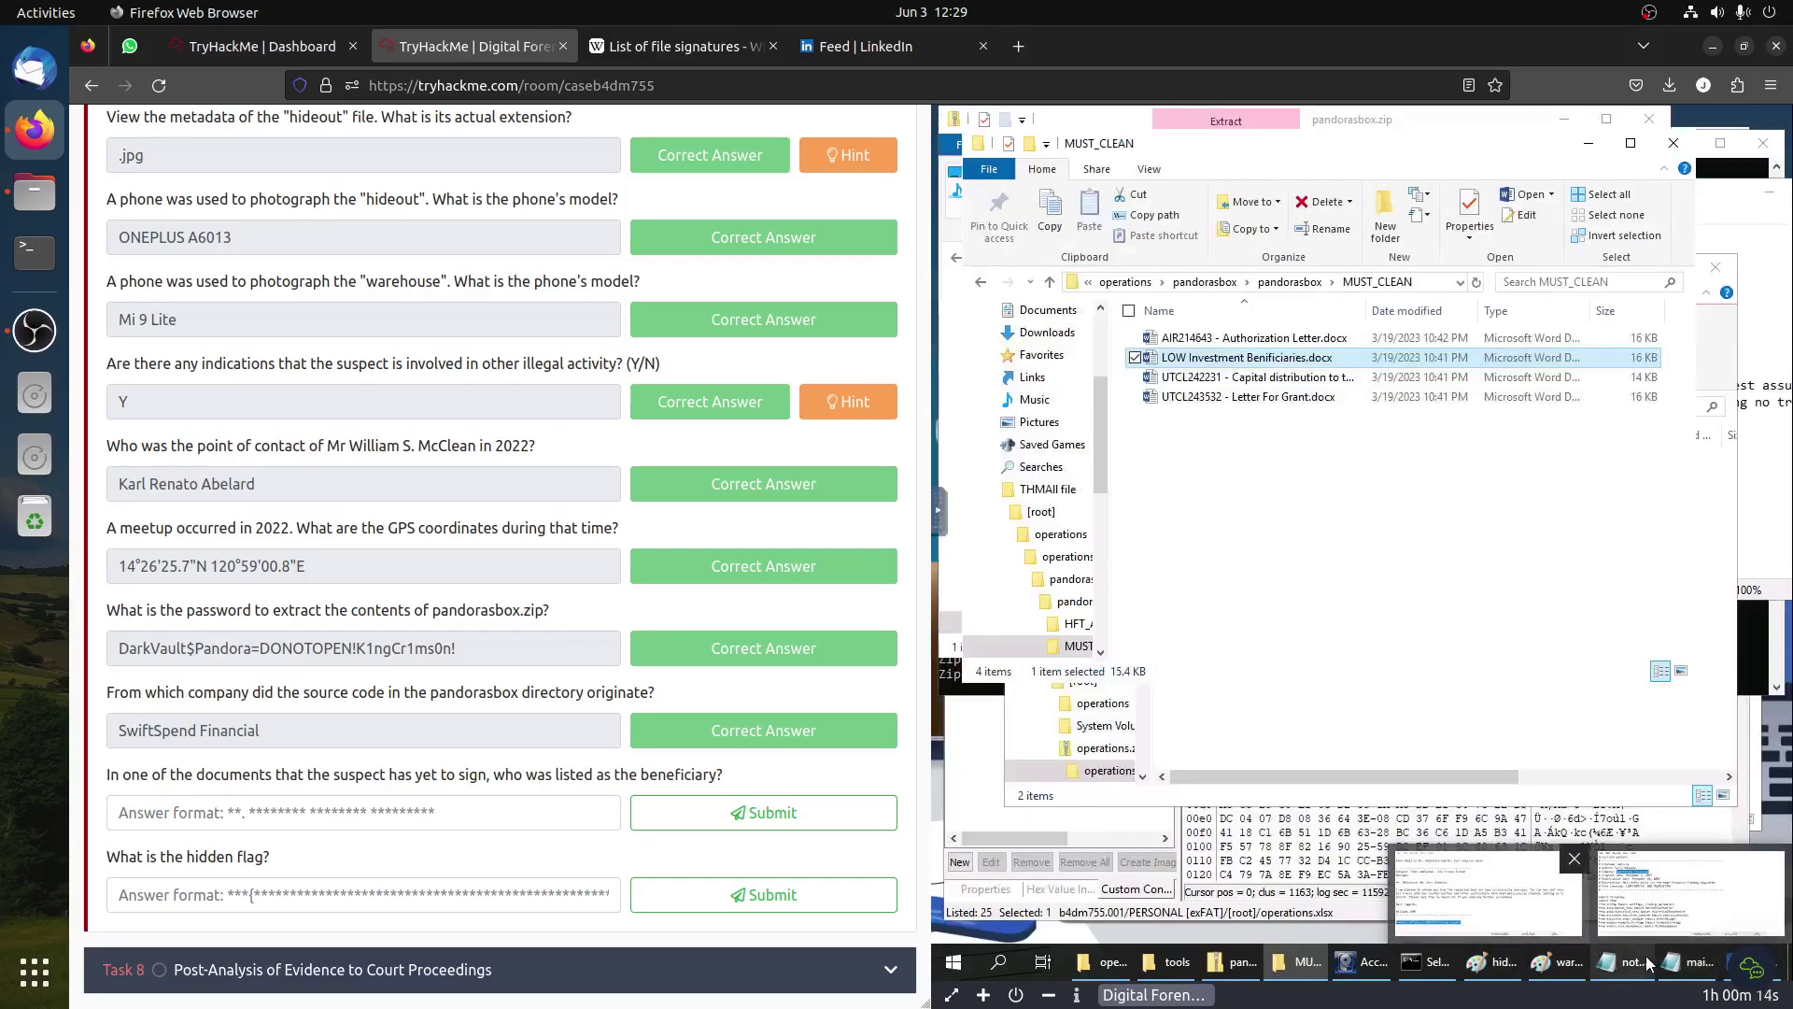
pyautogui.doubleClick(1175, 357)
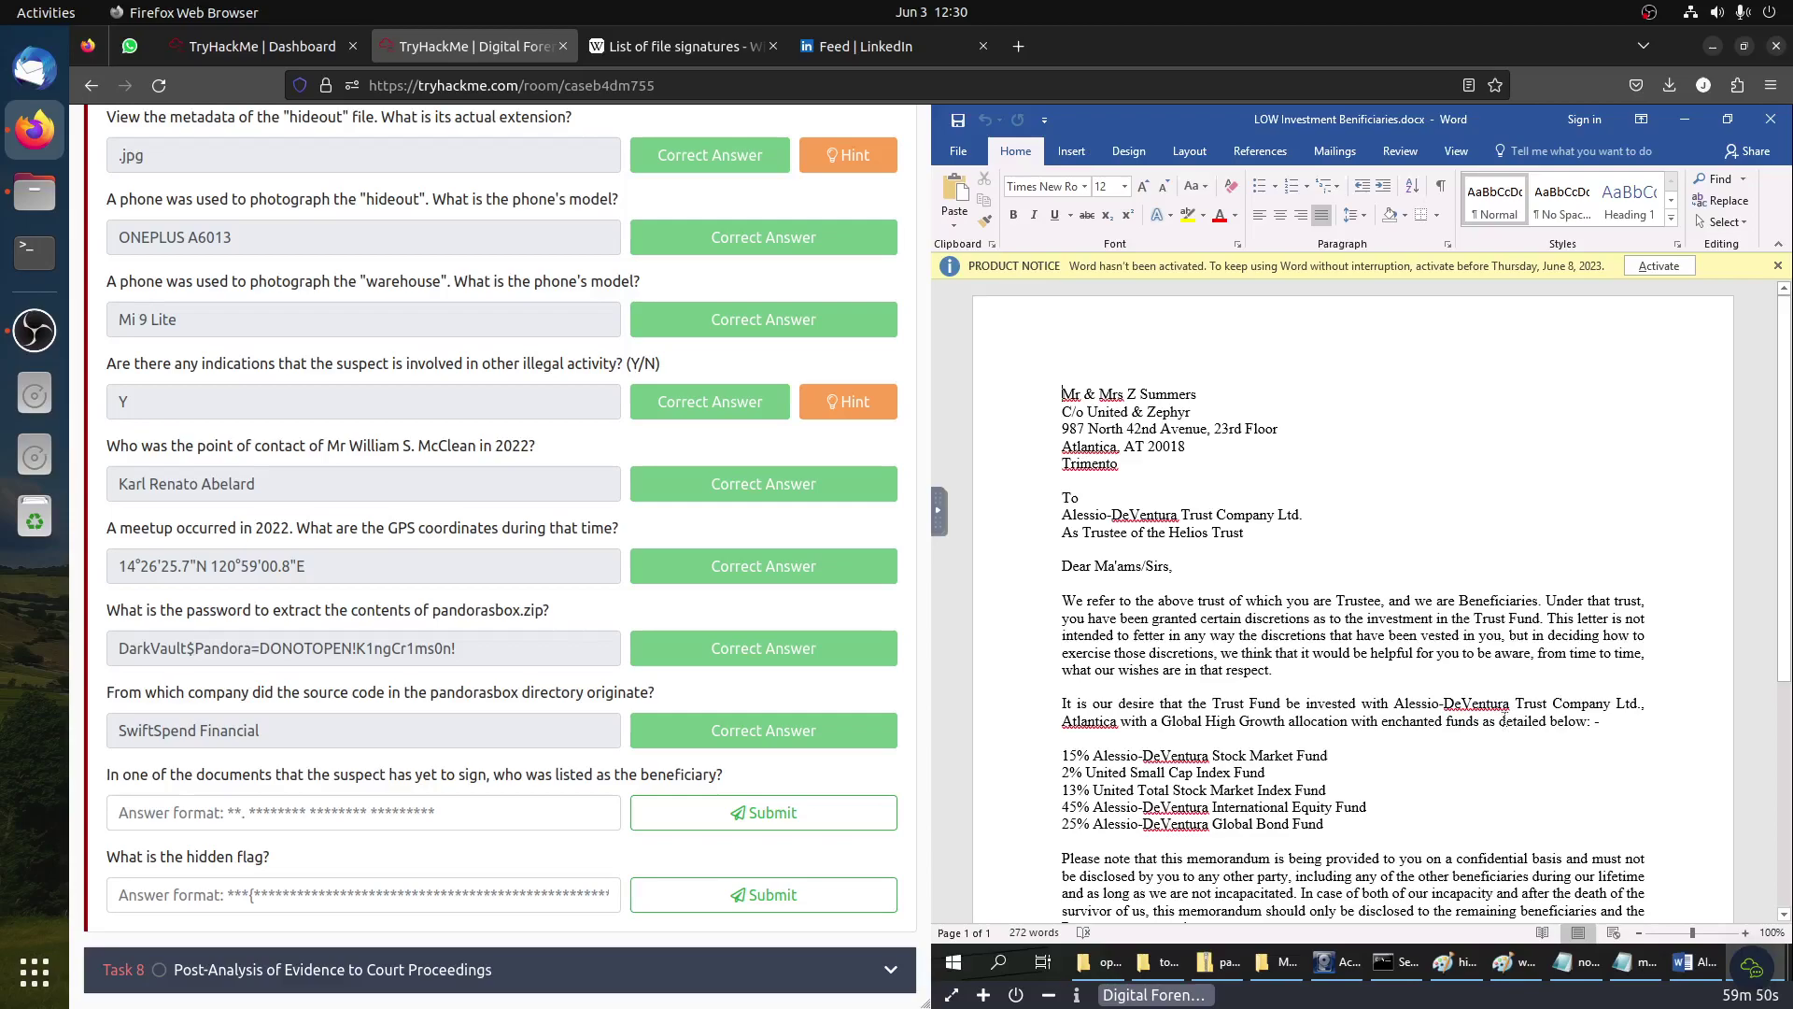
pyautogui.scroll(-7, 1502, 720)
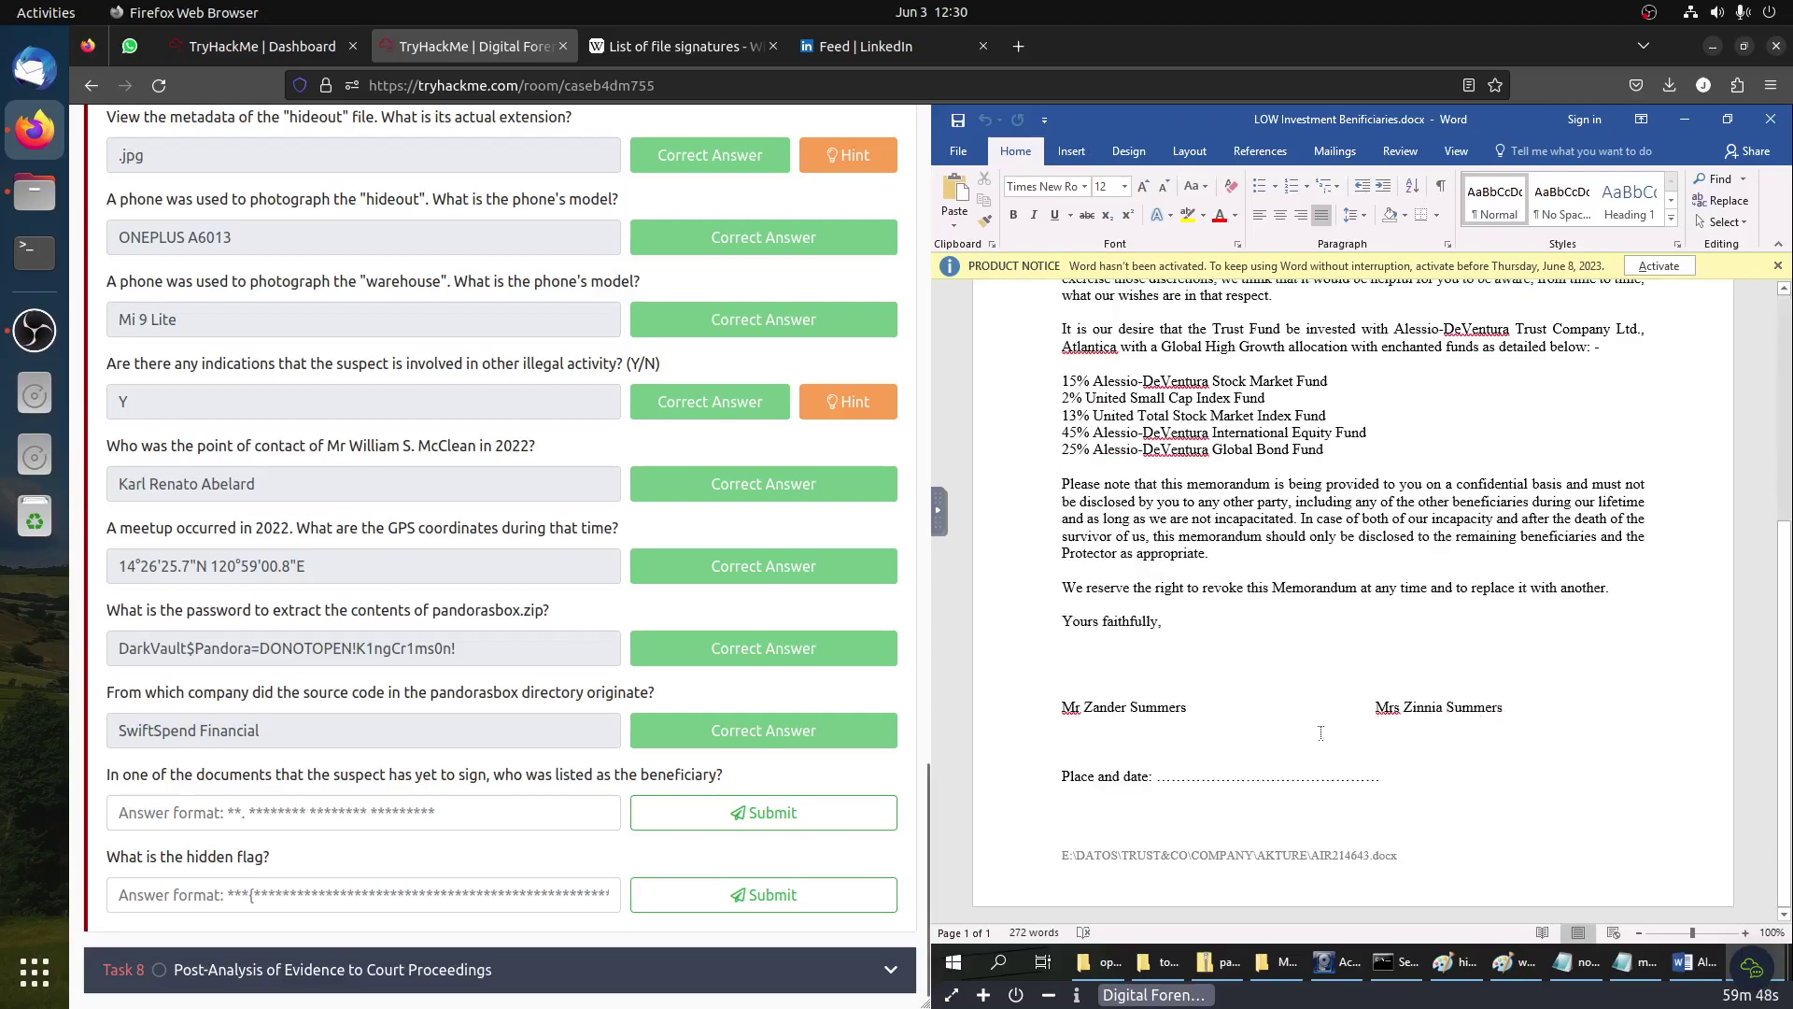
pyautogui.scroll(3, 1321, 734)
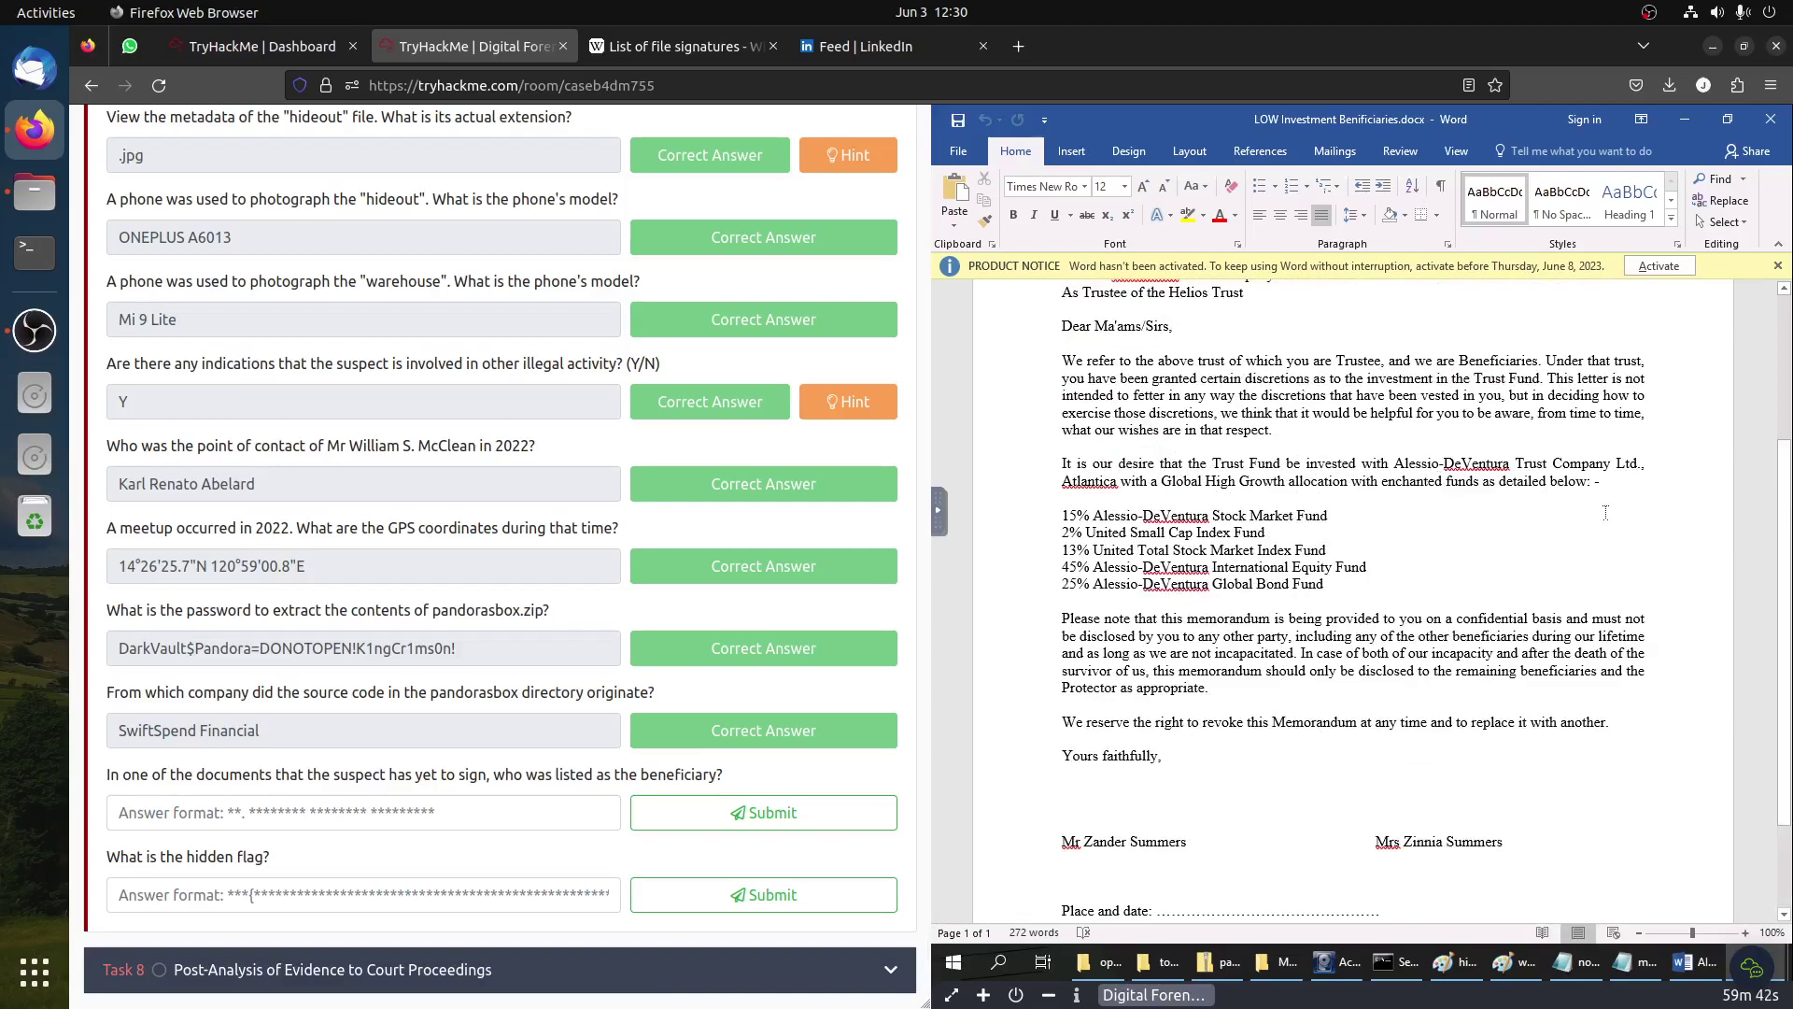
pyautogui.click(1689, 121)
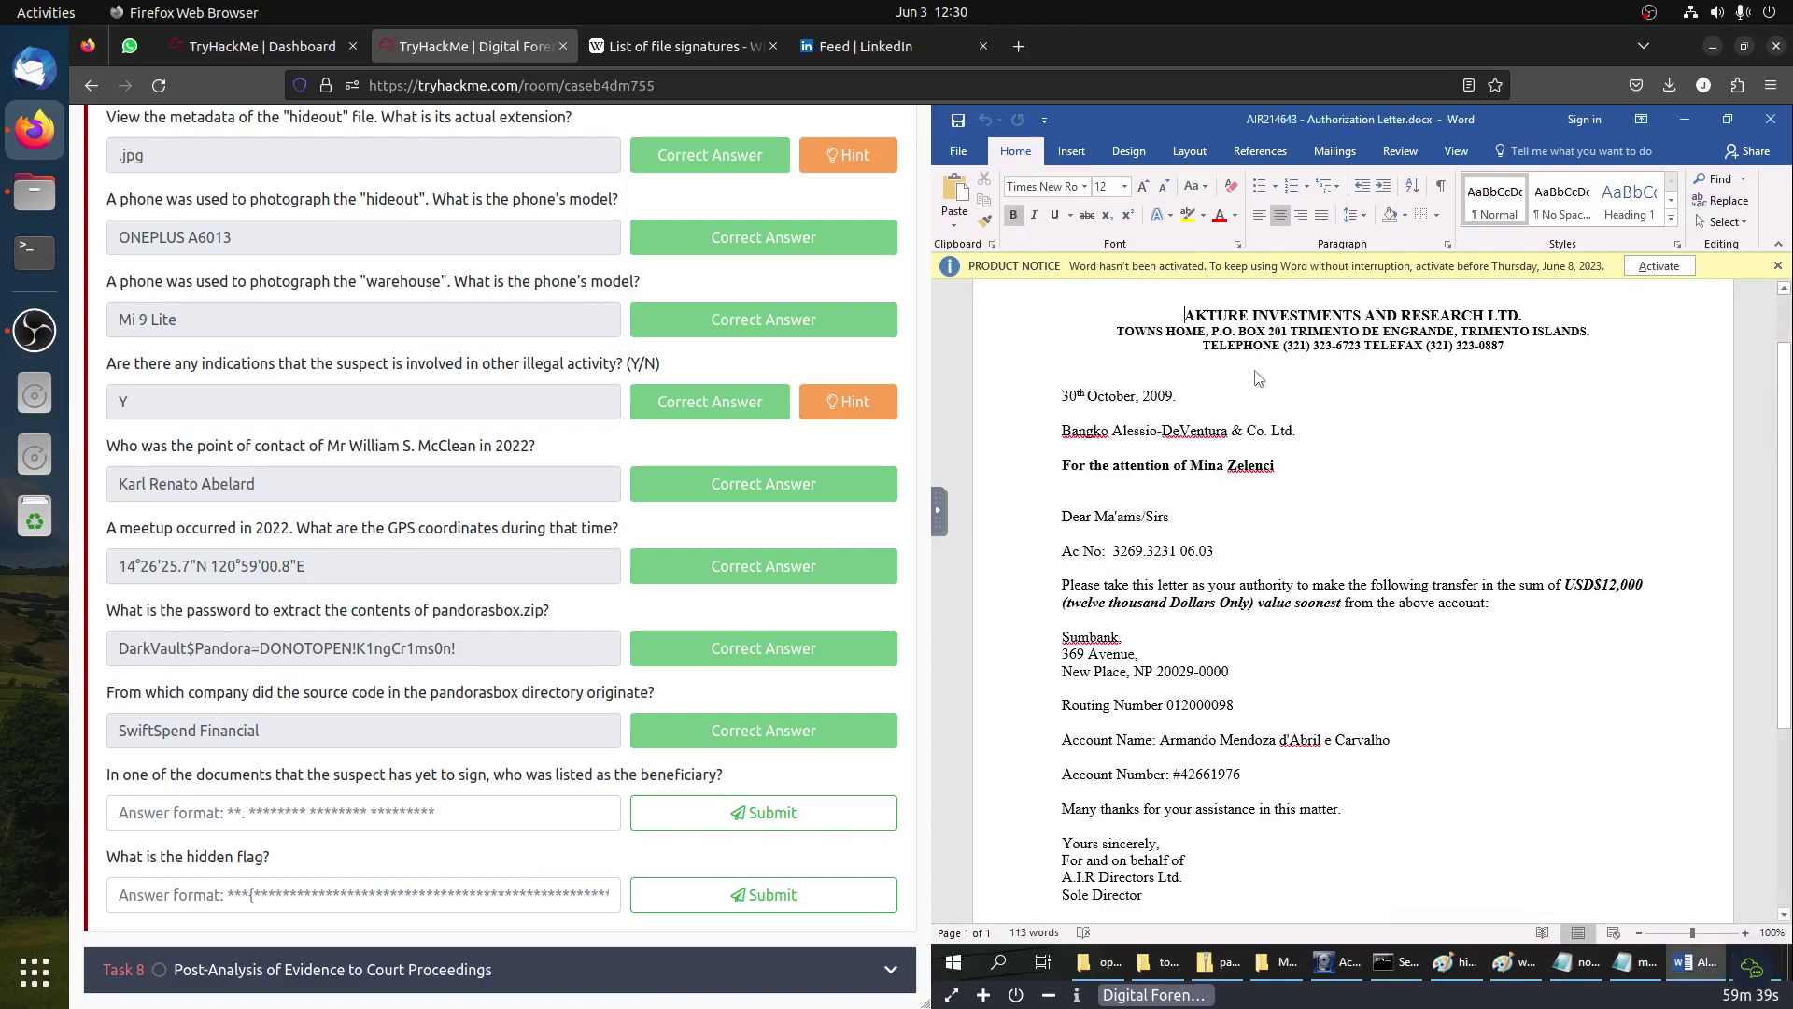
pyautogui.click(1684, 120)
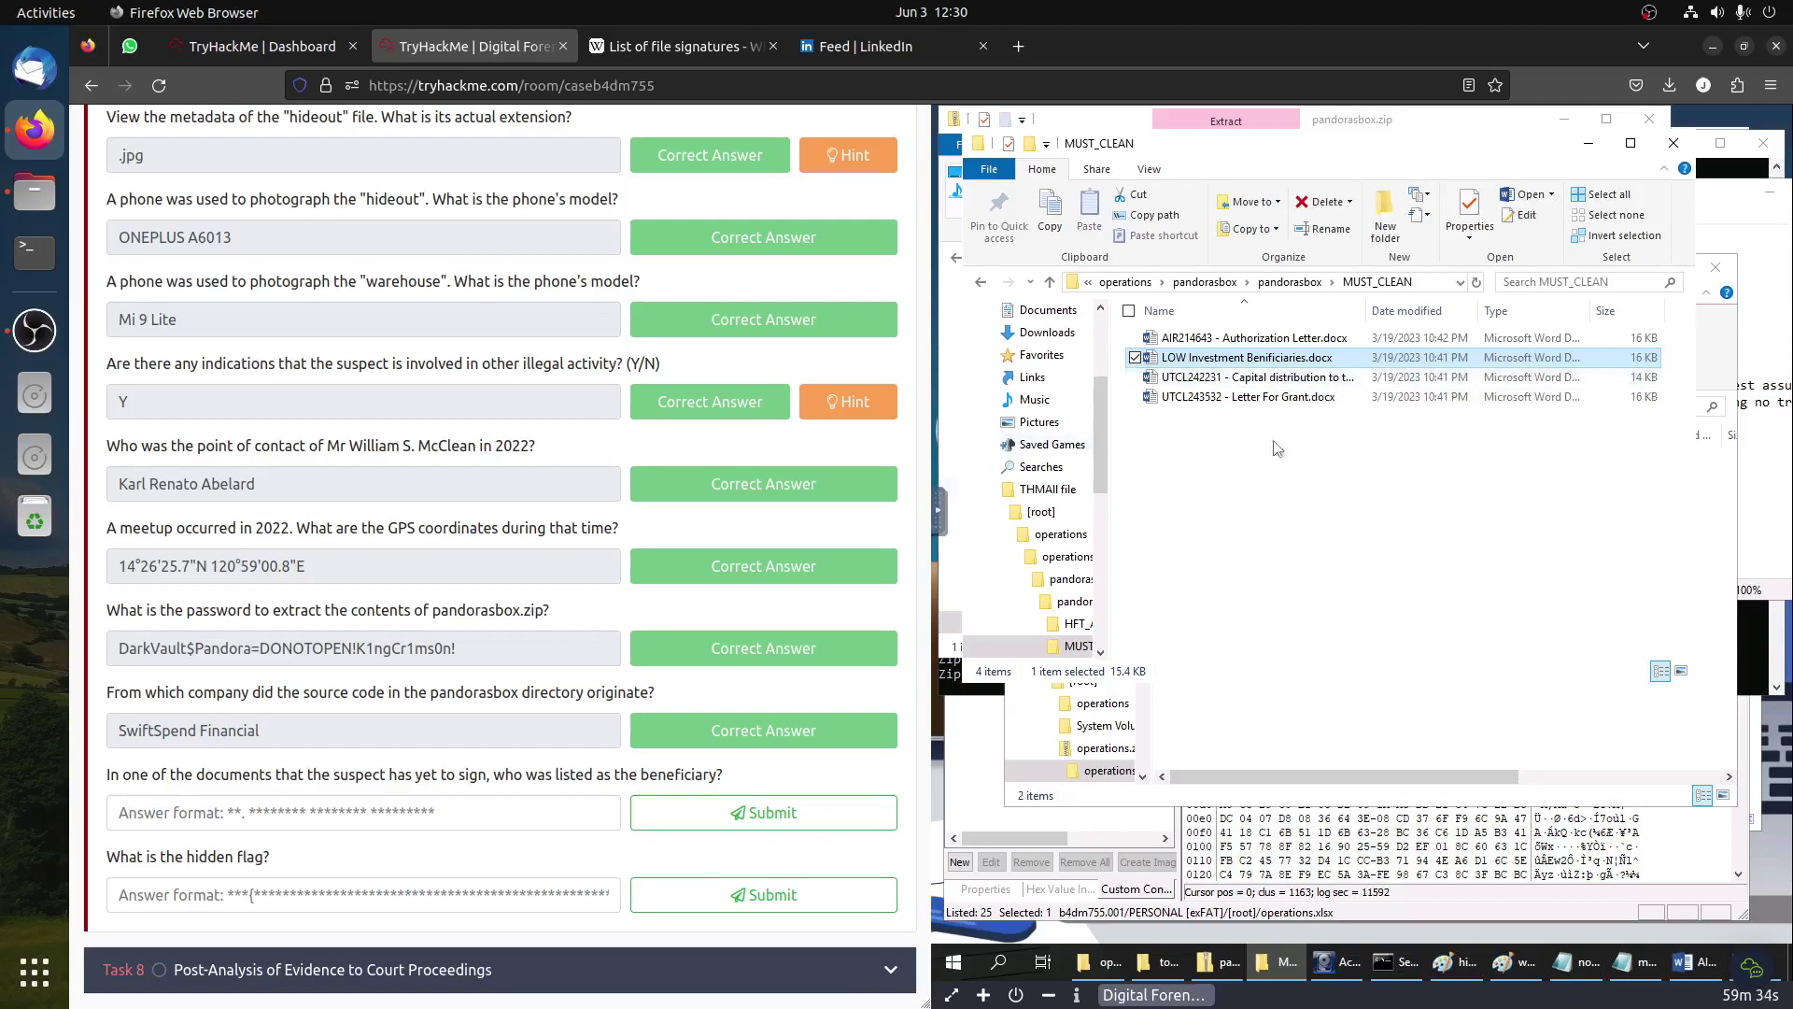
# Step: Open the UTCL242231 capital-distribution resolution and select the principal beneficiary's name
pyautogui.doubleClick(1295, 378)
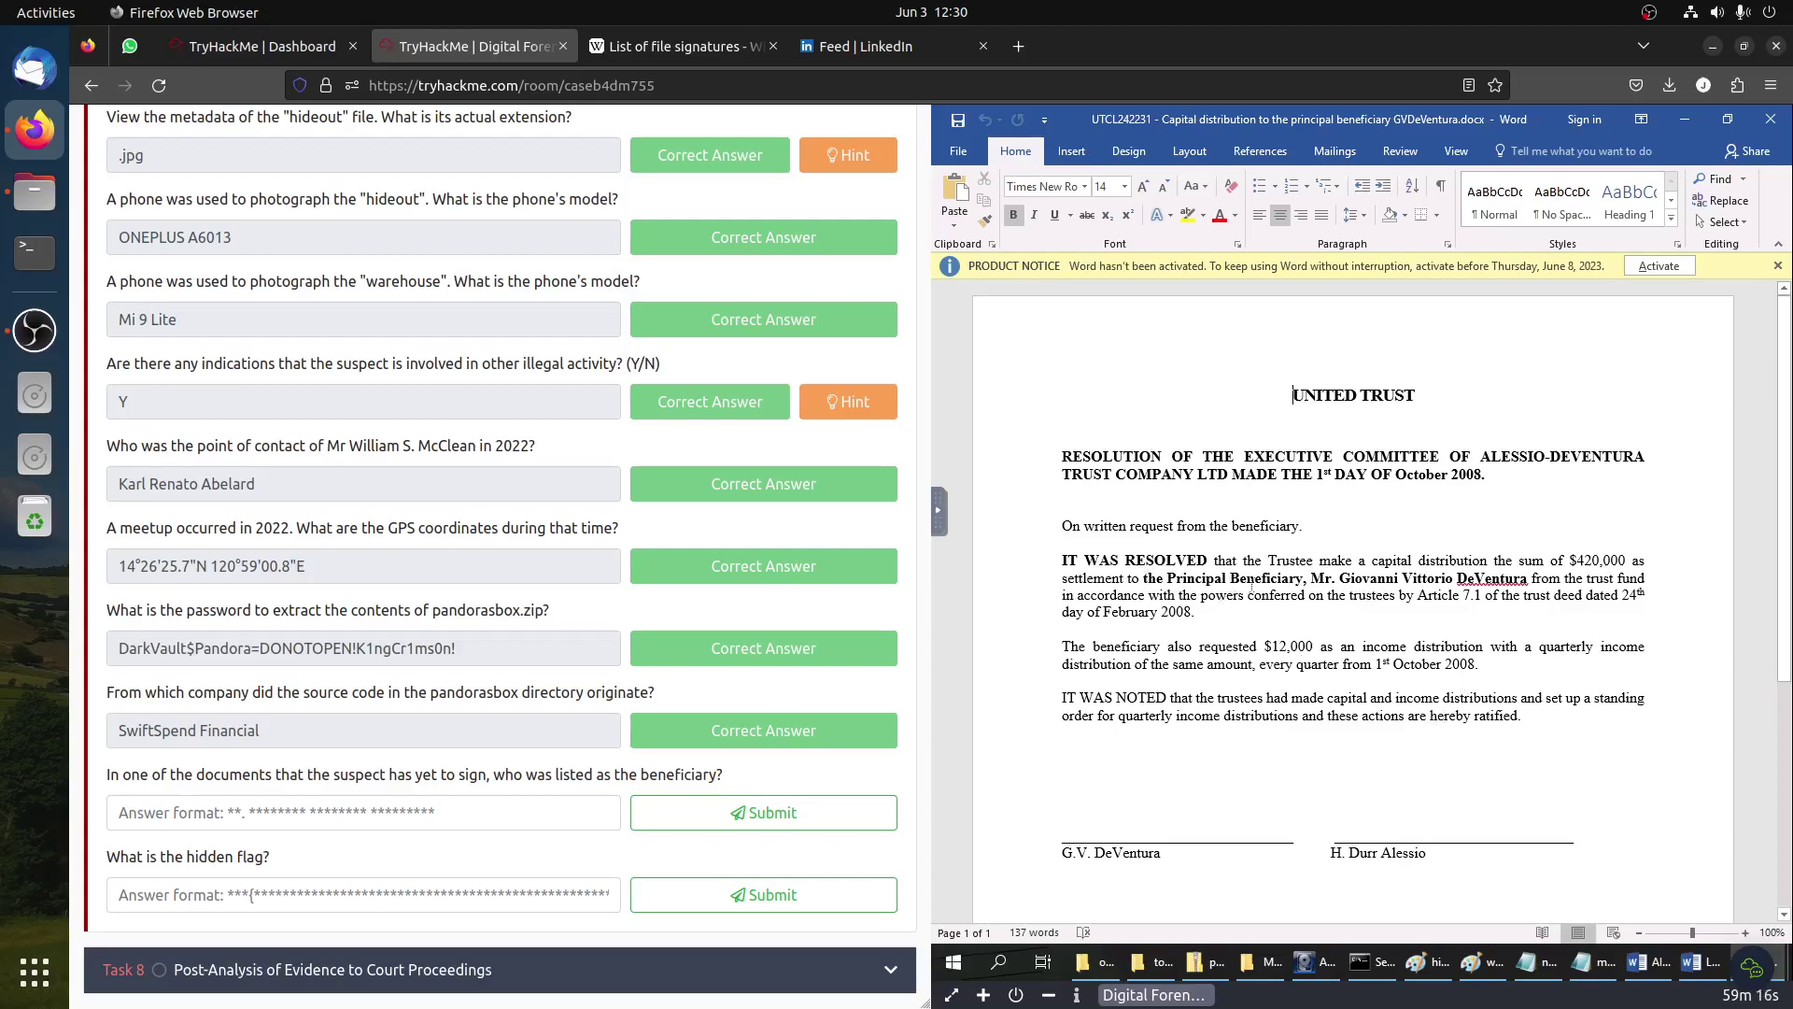
pyautogui.click(1270, 579)
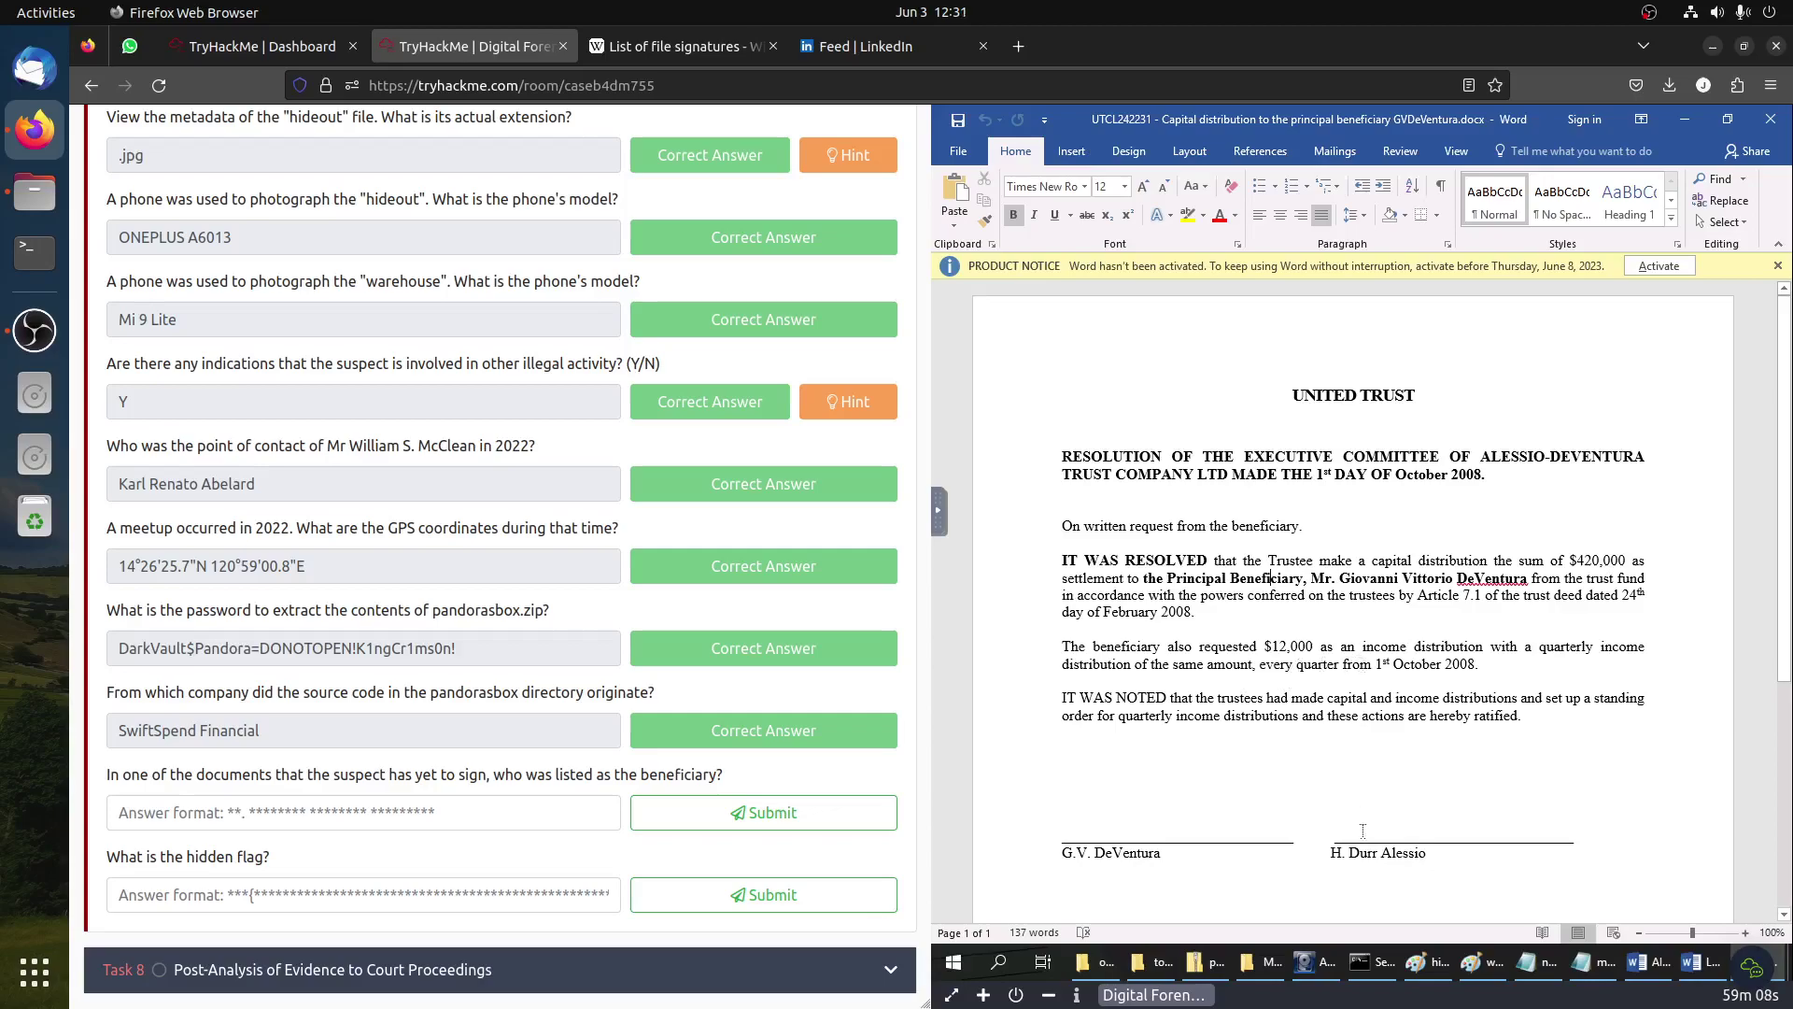
pyautogui.moveTo(1310, 577); pyautogui.dragTo(1528, 576)
pyautogui.hotkey('ctrl', 'c')
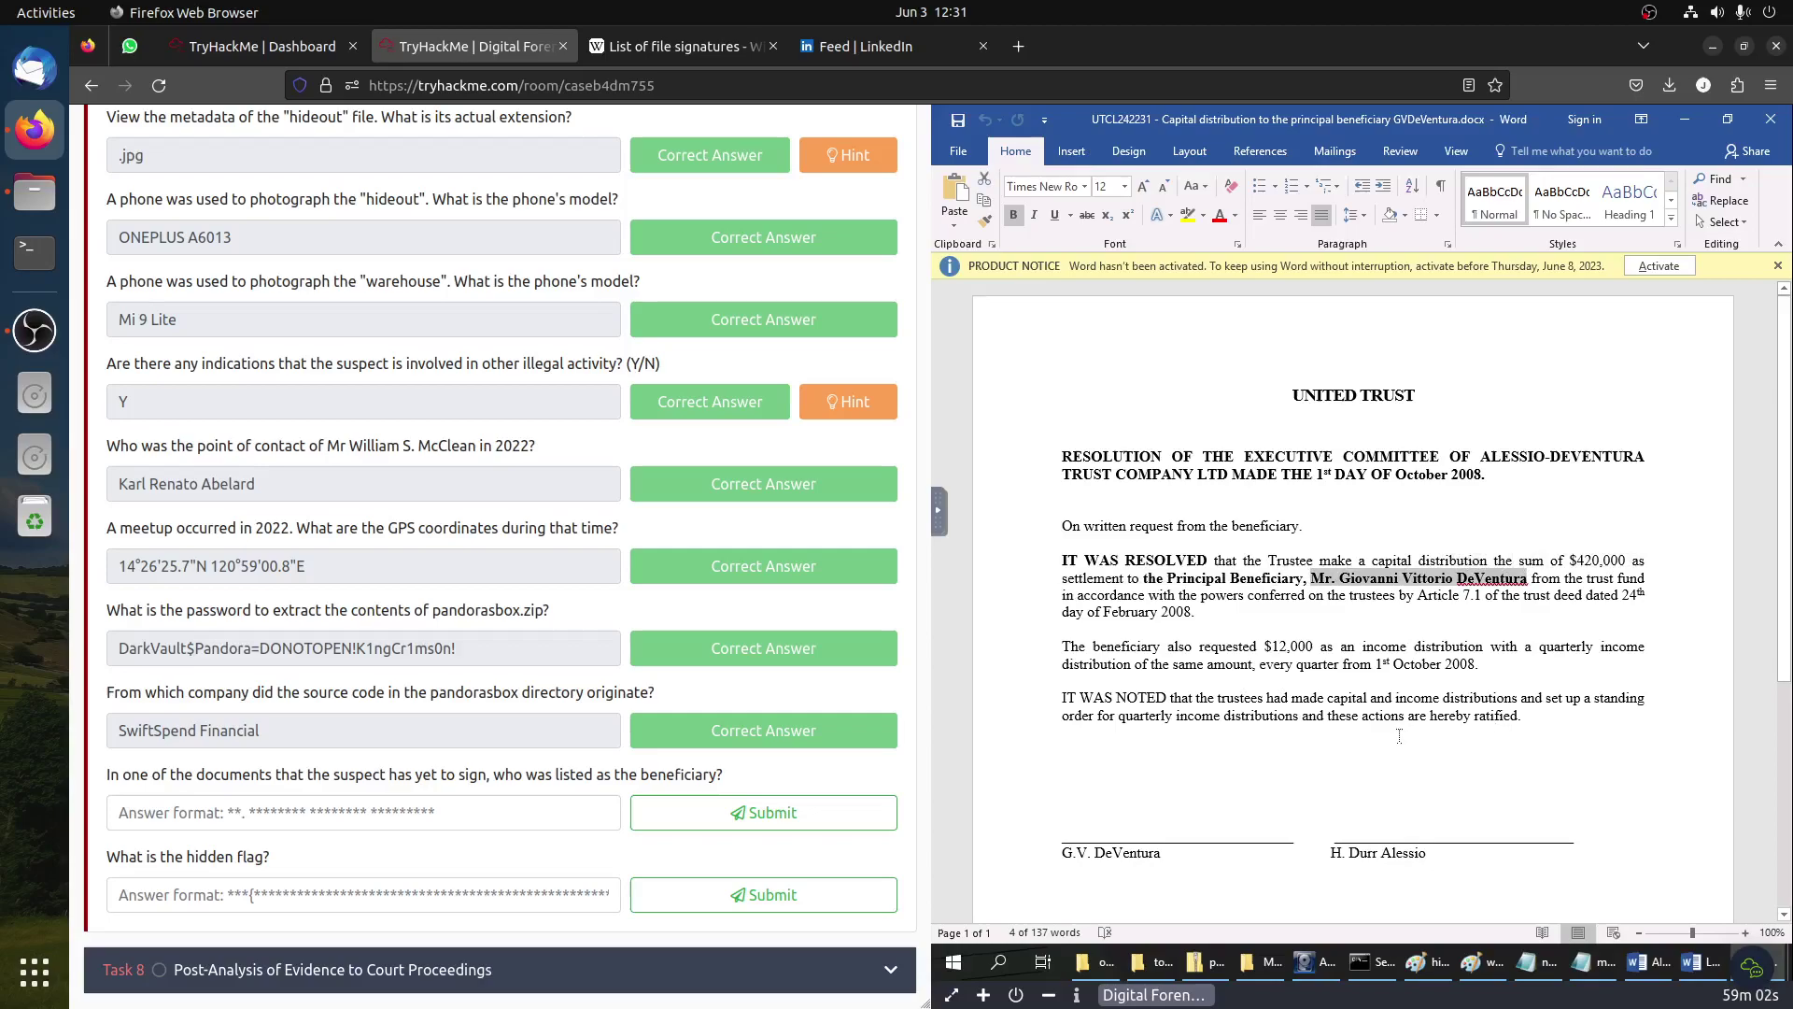
# Step: Submit the beneficiary's name as the answer, then return to the AIR214643 Authorization Letter
pyautogui.click(505, 812)
pyautogui.hotkey('ctrl', 'v')
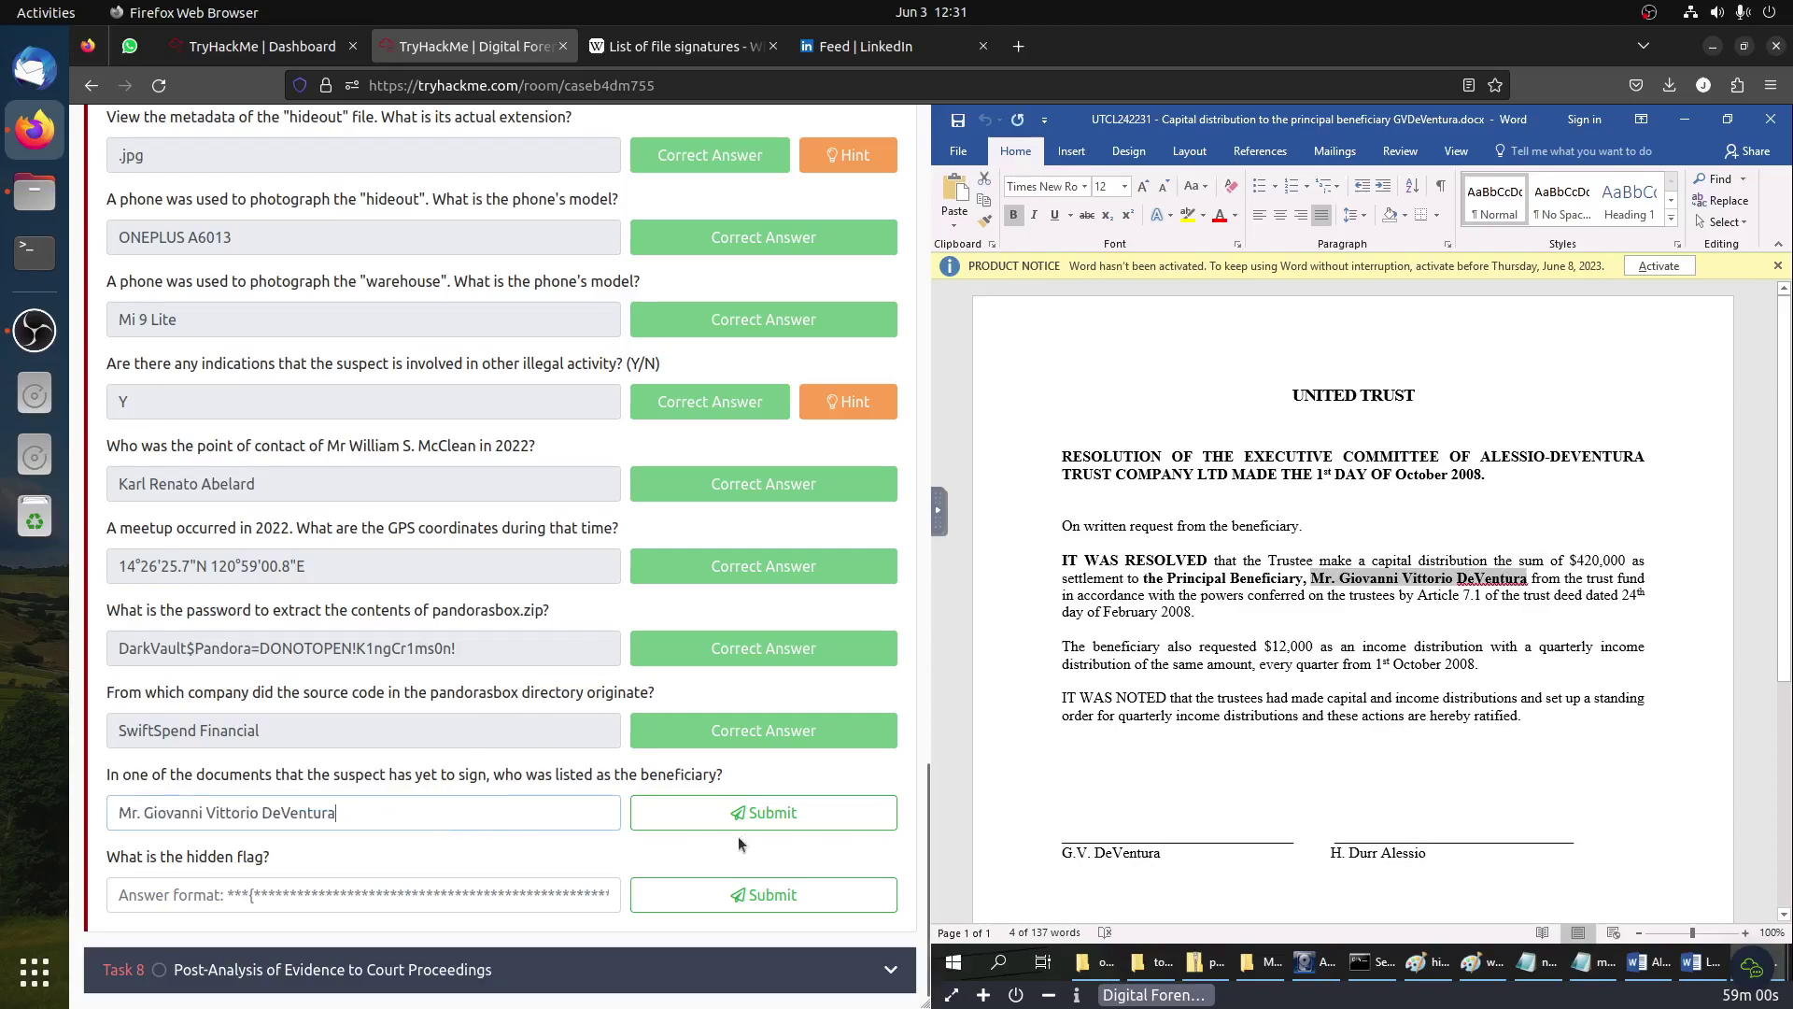
pyautogui.click(753, 812)
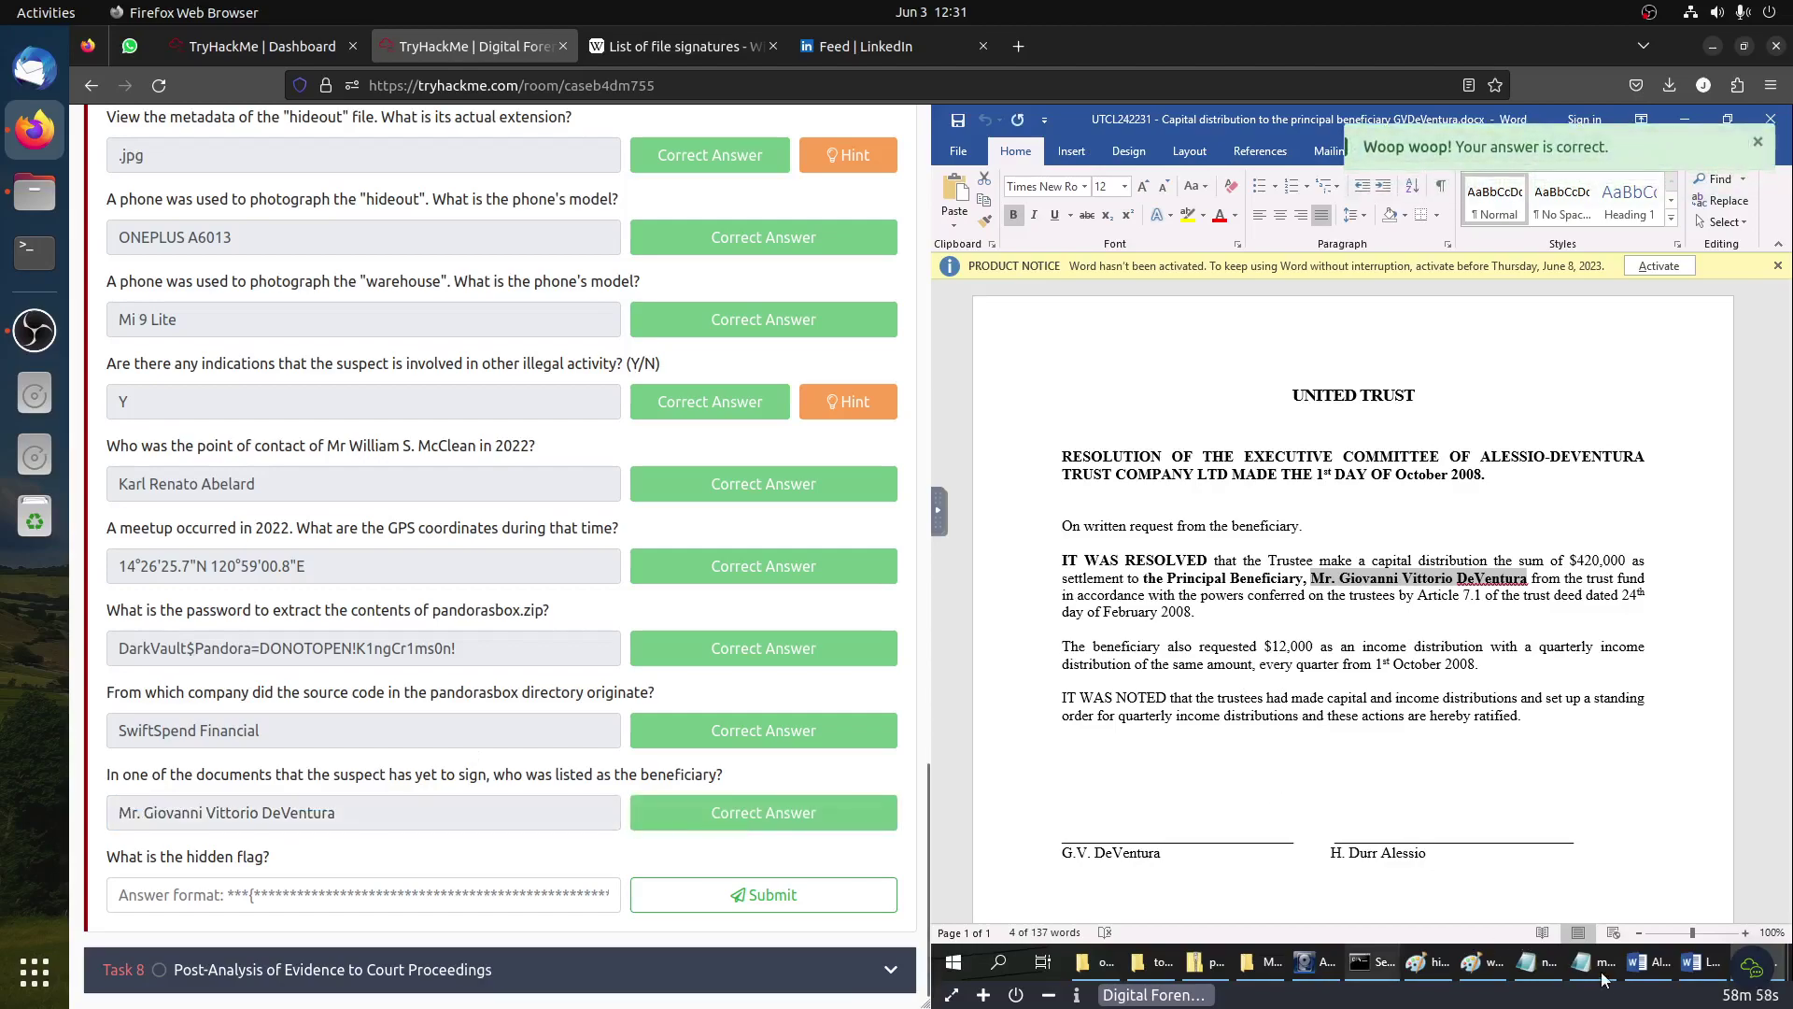
pyautogui.click(1644, 972)
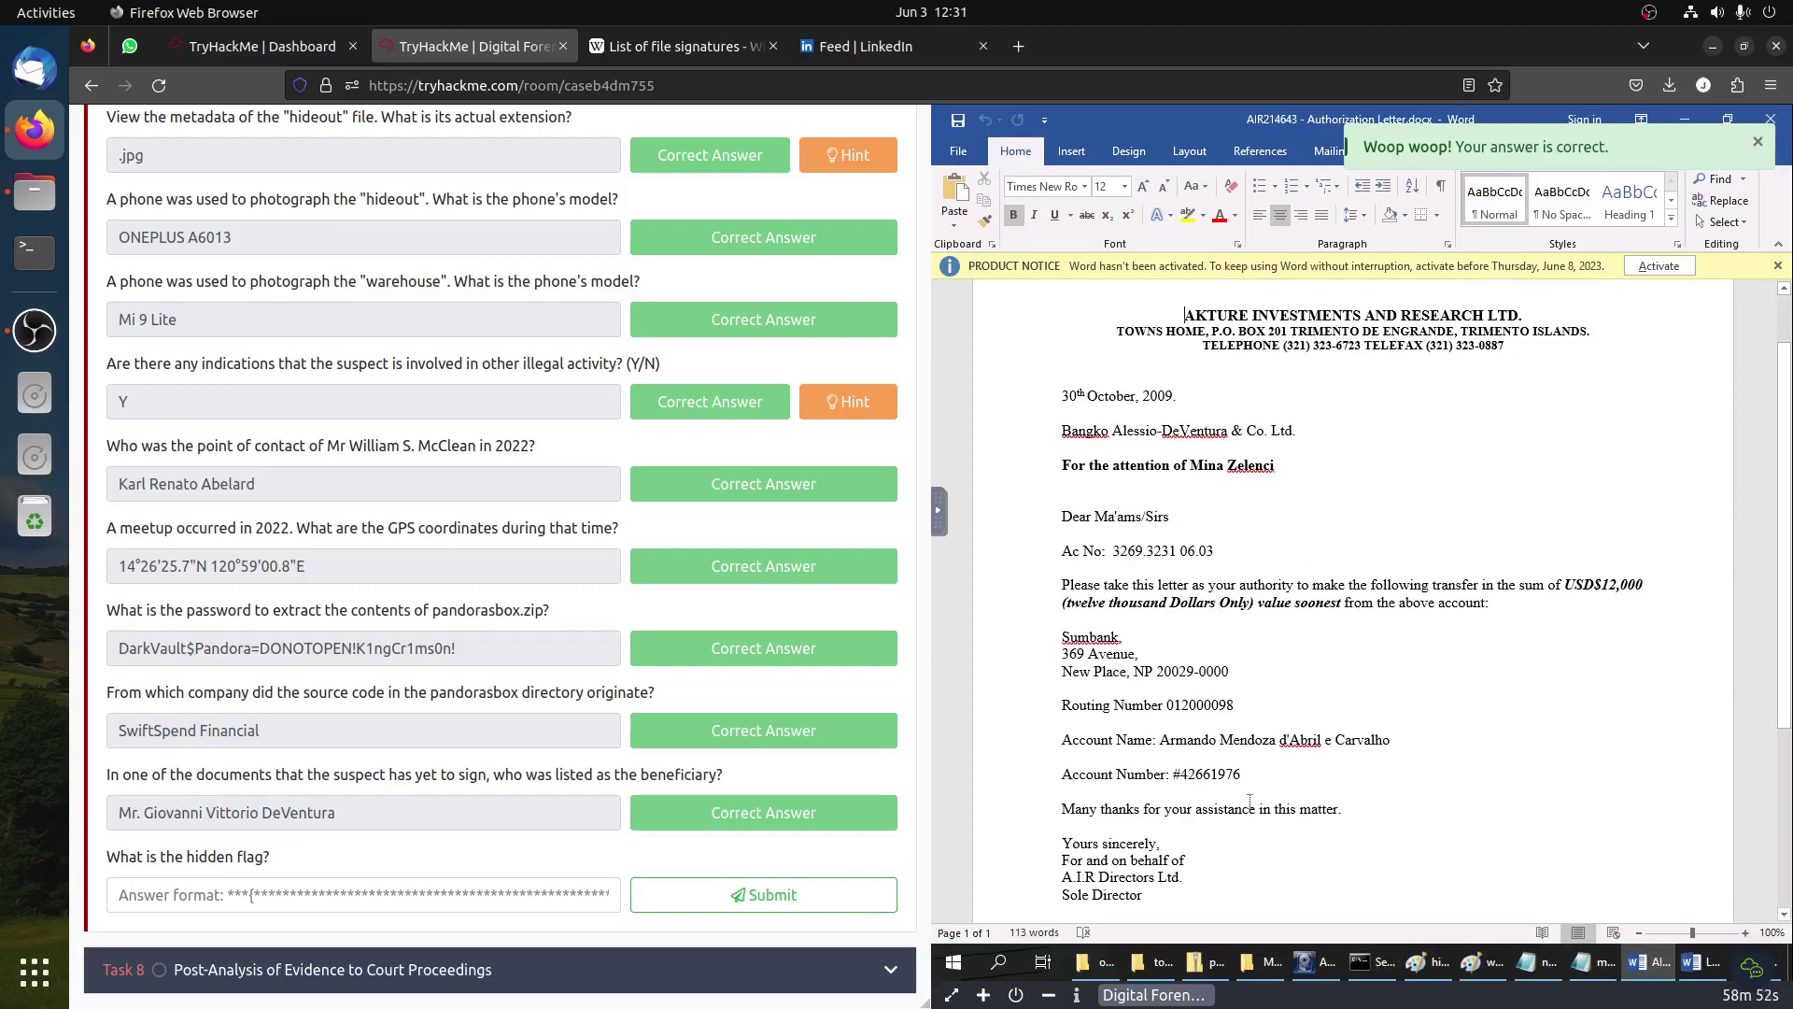
# Step: Go up to the pandorasbox folder and open the DONOTOPEN file in Notepad
pyautogui.click(1699, 962)
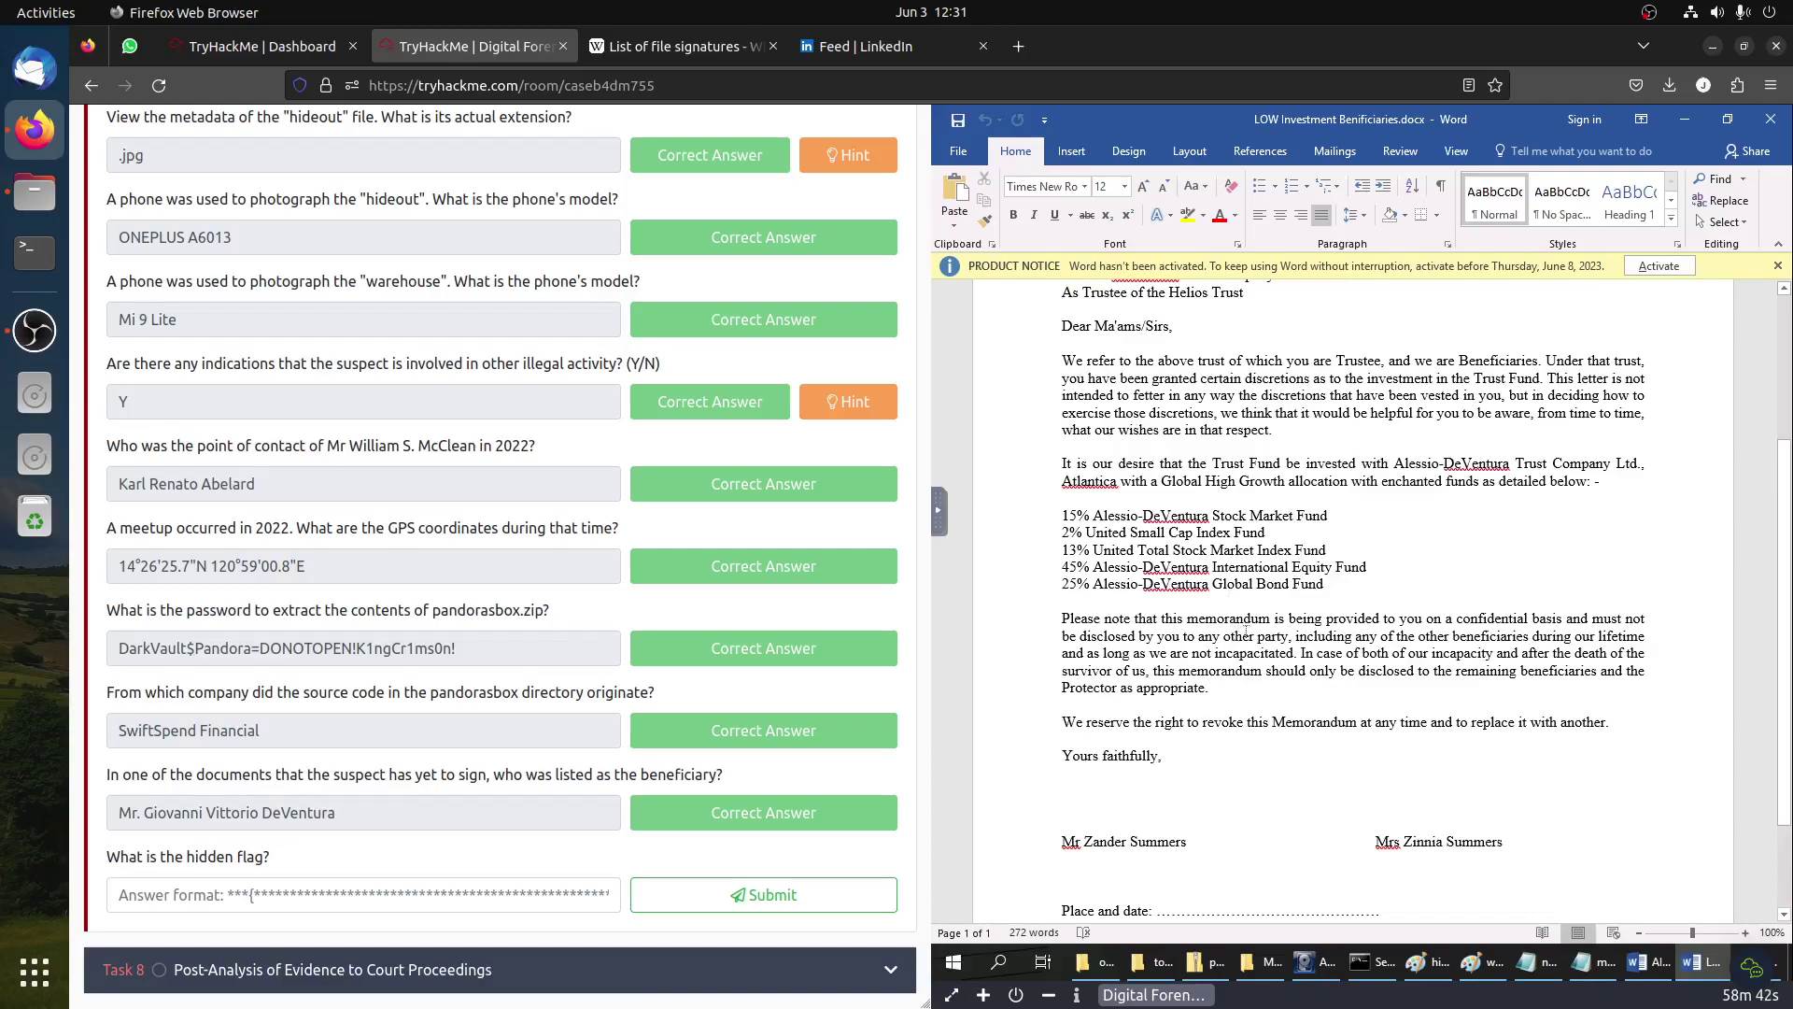
pyautogui.click(1261, 972)
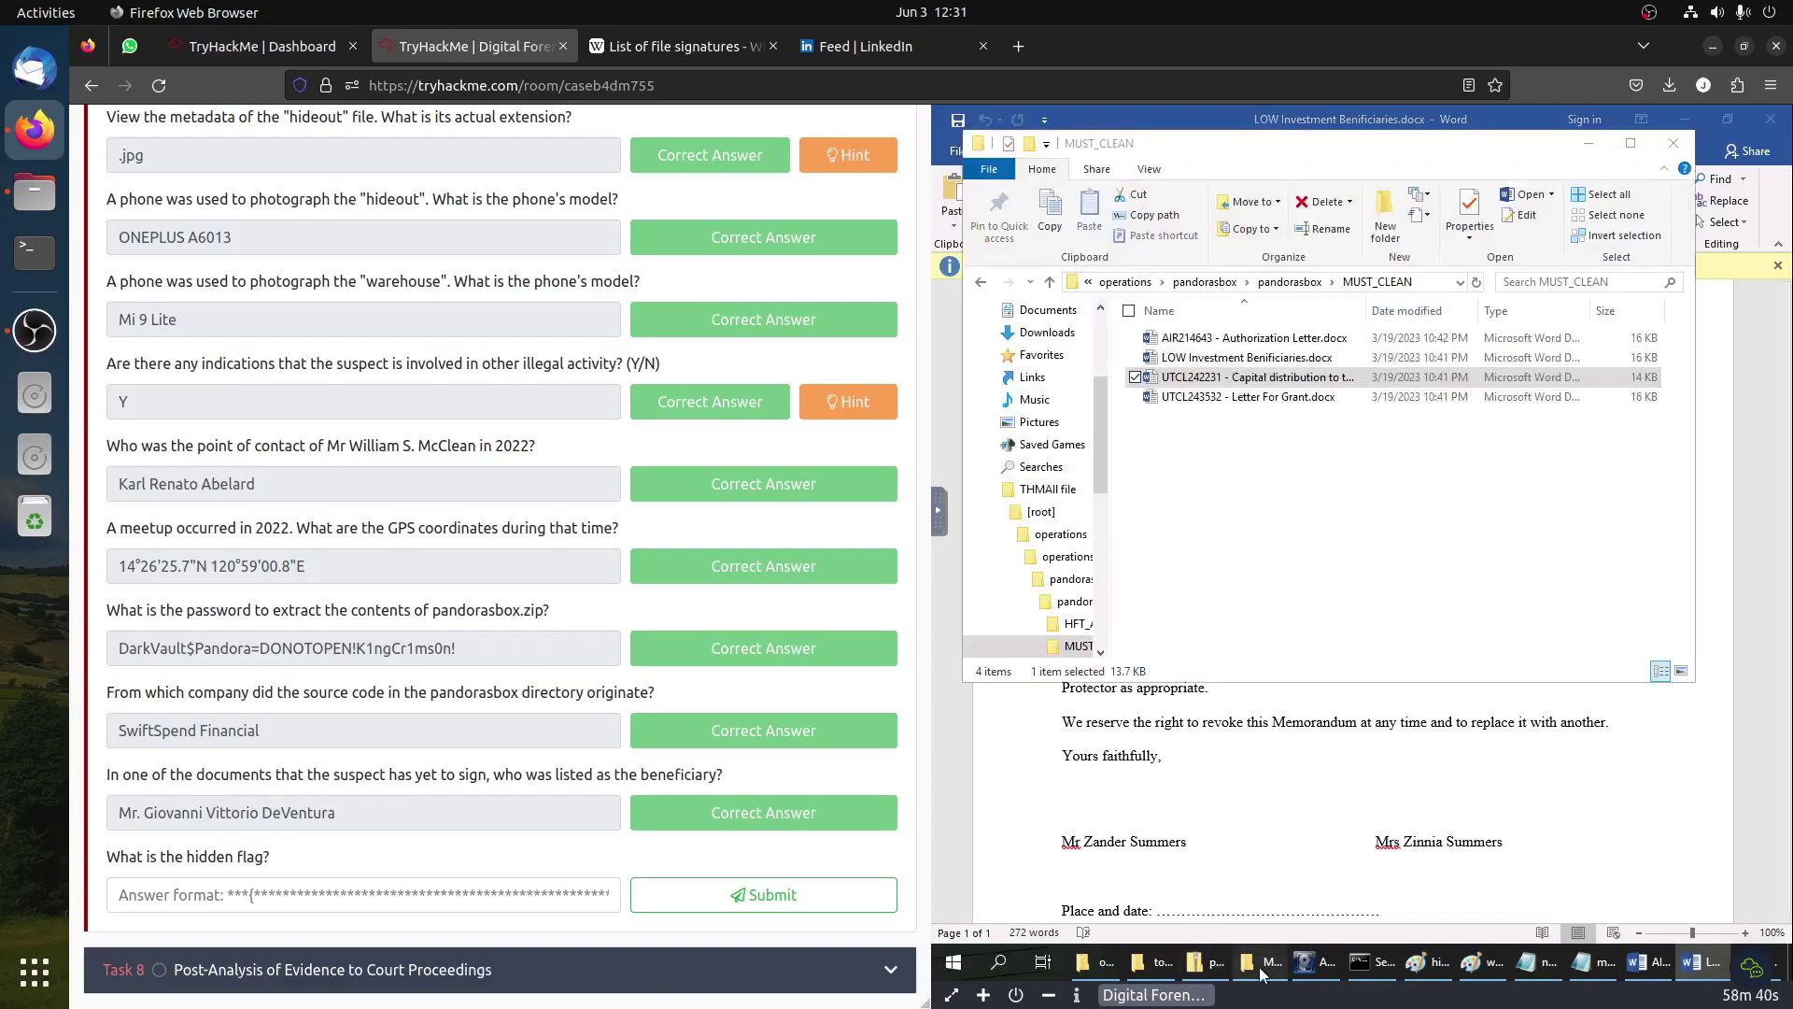
pyautogui.click(1290, 281)
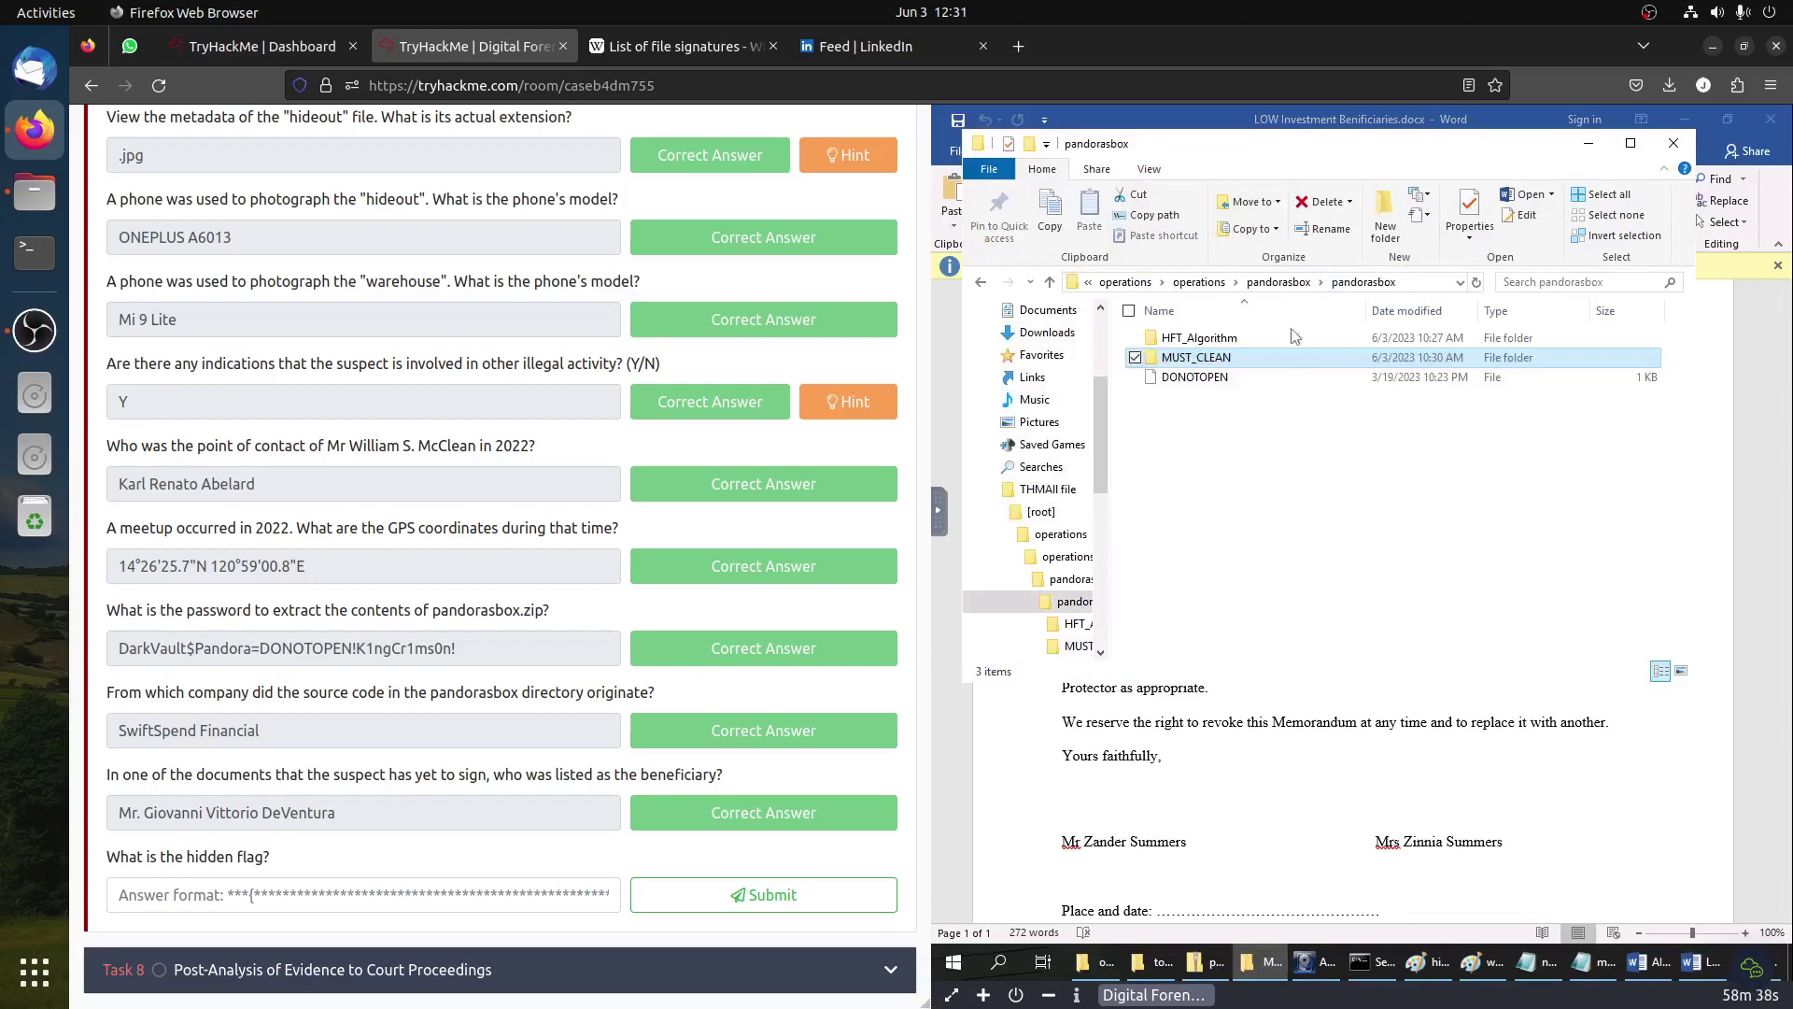
pyautogui.doubleClick(1197, 377)
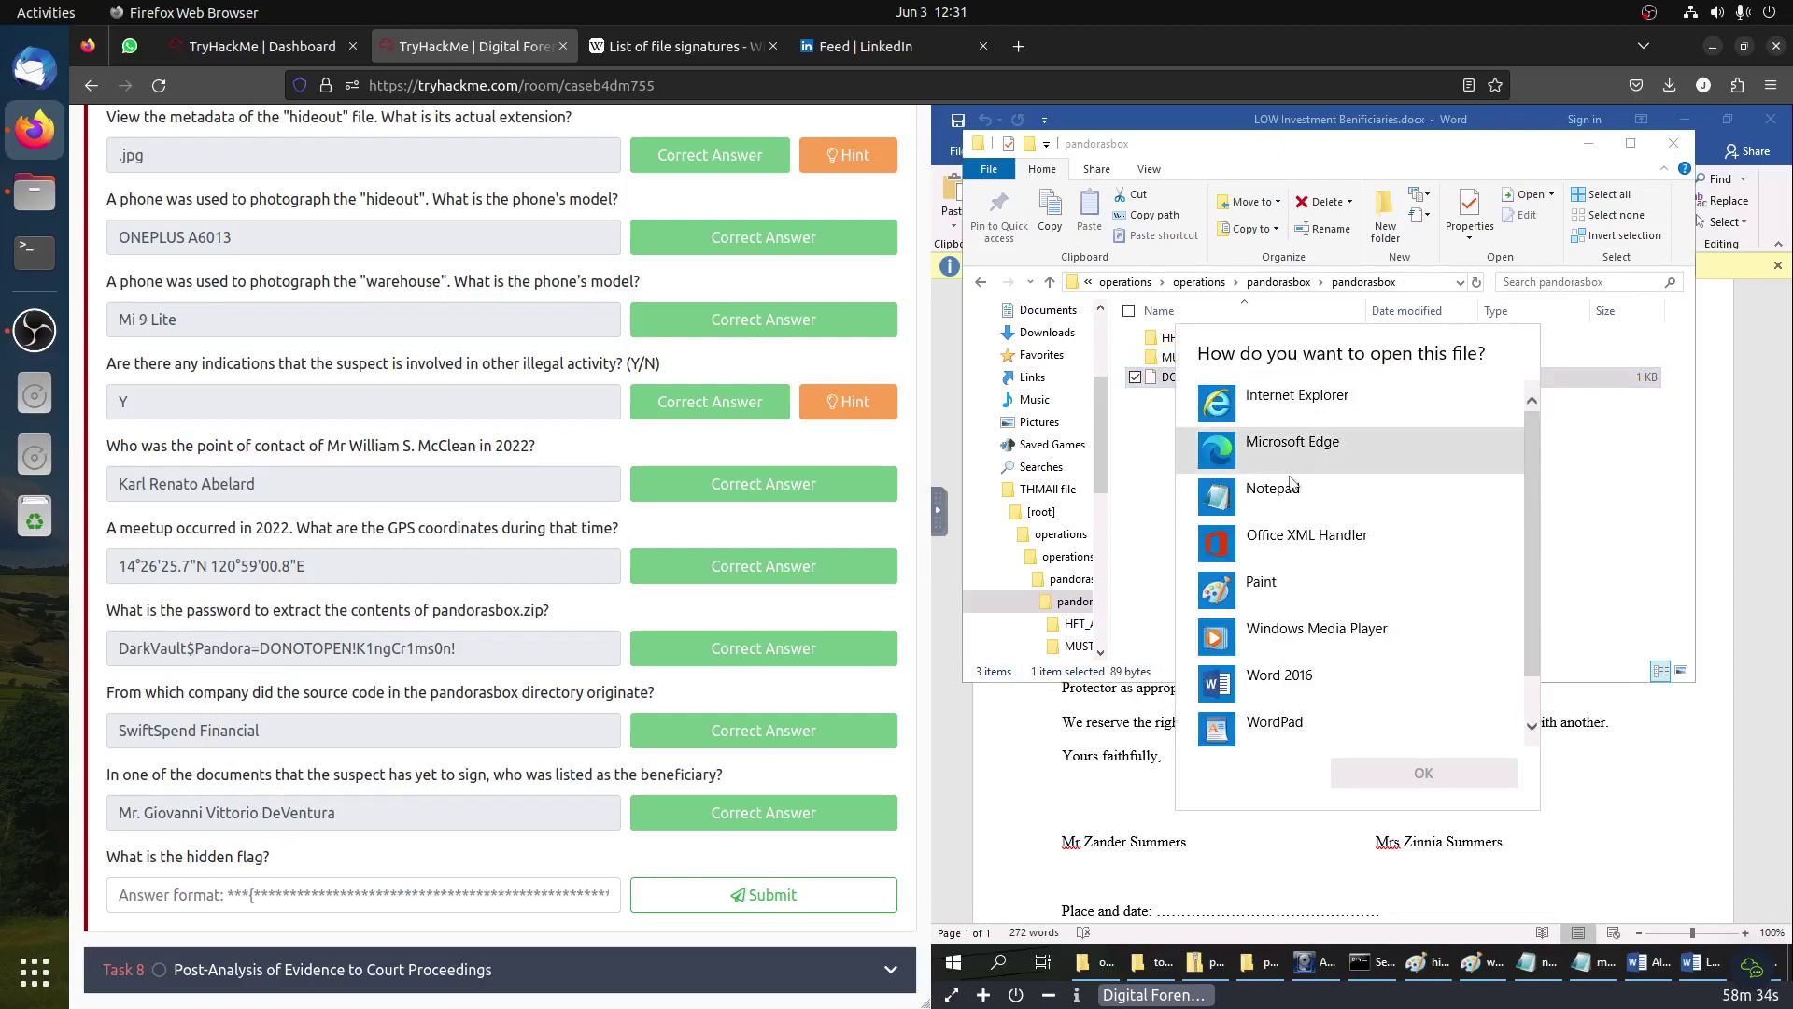
pyautogui.click(1292, 484)
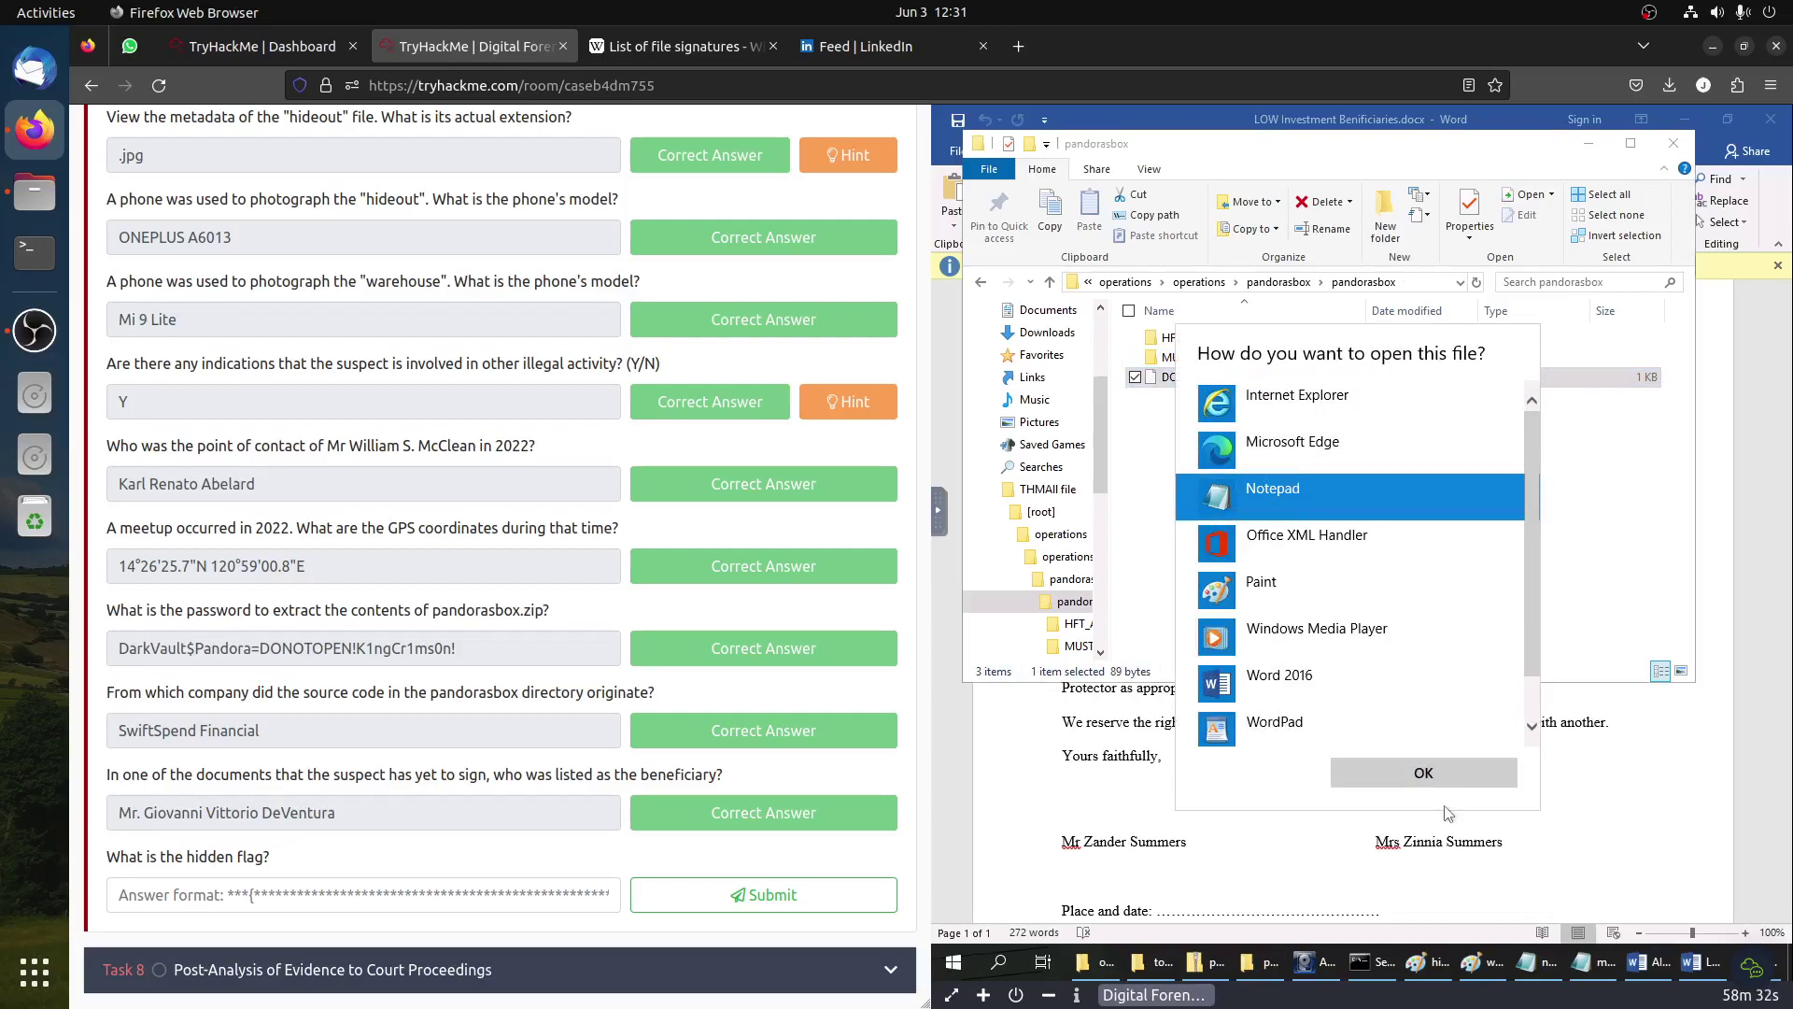
pyautogui.click(1422, 772)
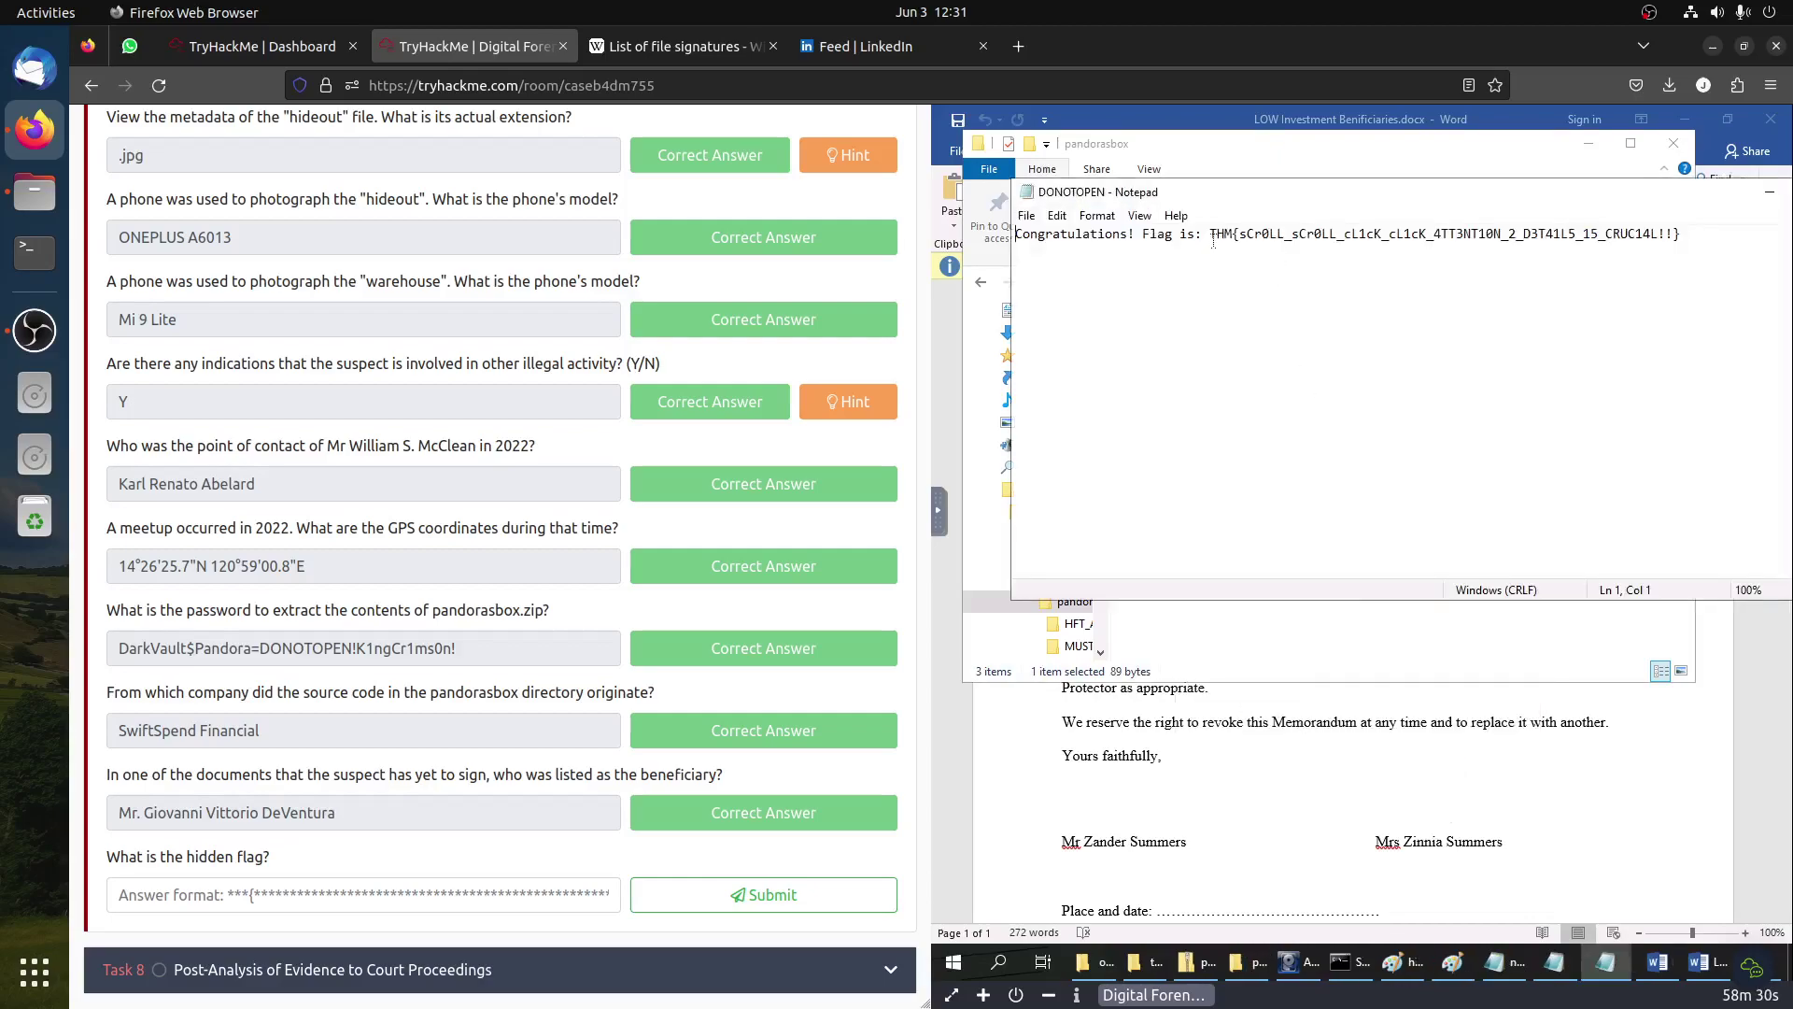
# Step: Copy the THM flag from DONOTOPEN and submit it as the hidden flag
pyautogui.moveTo(1210, 234); pyautogui.dragTo(1685, 240)
pyautogui.hotkey('ctrl', 'c')
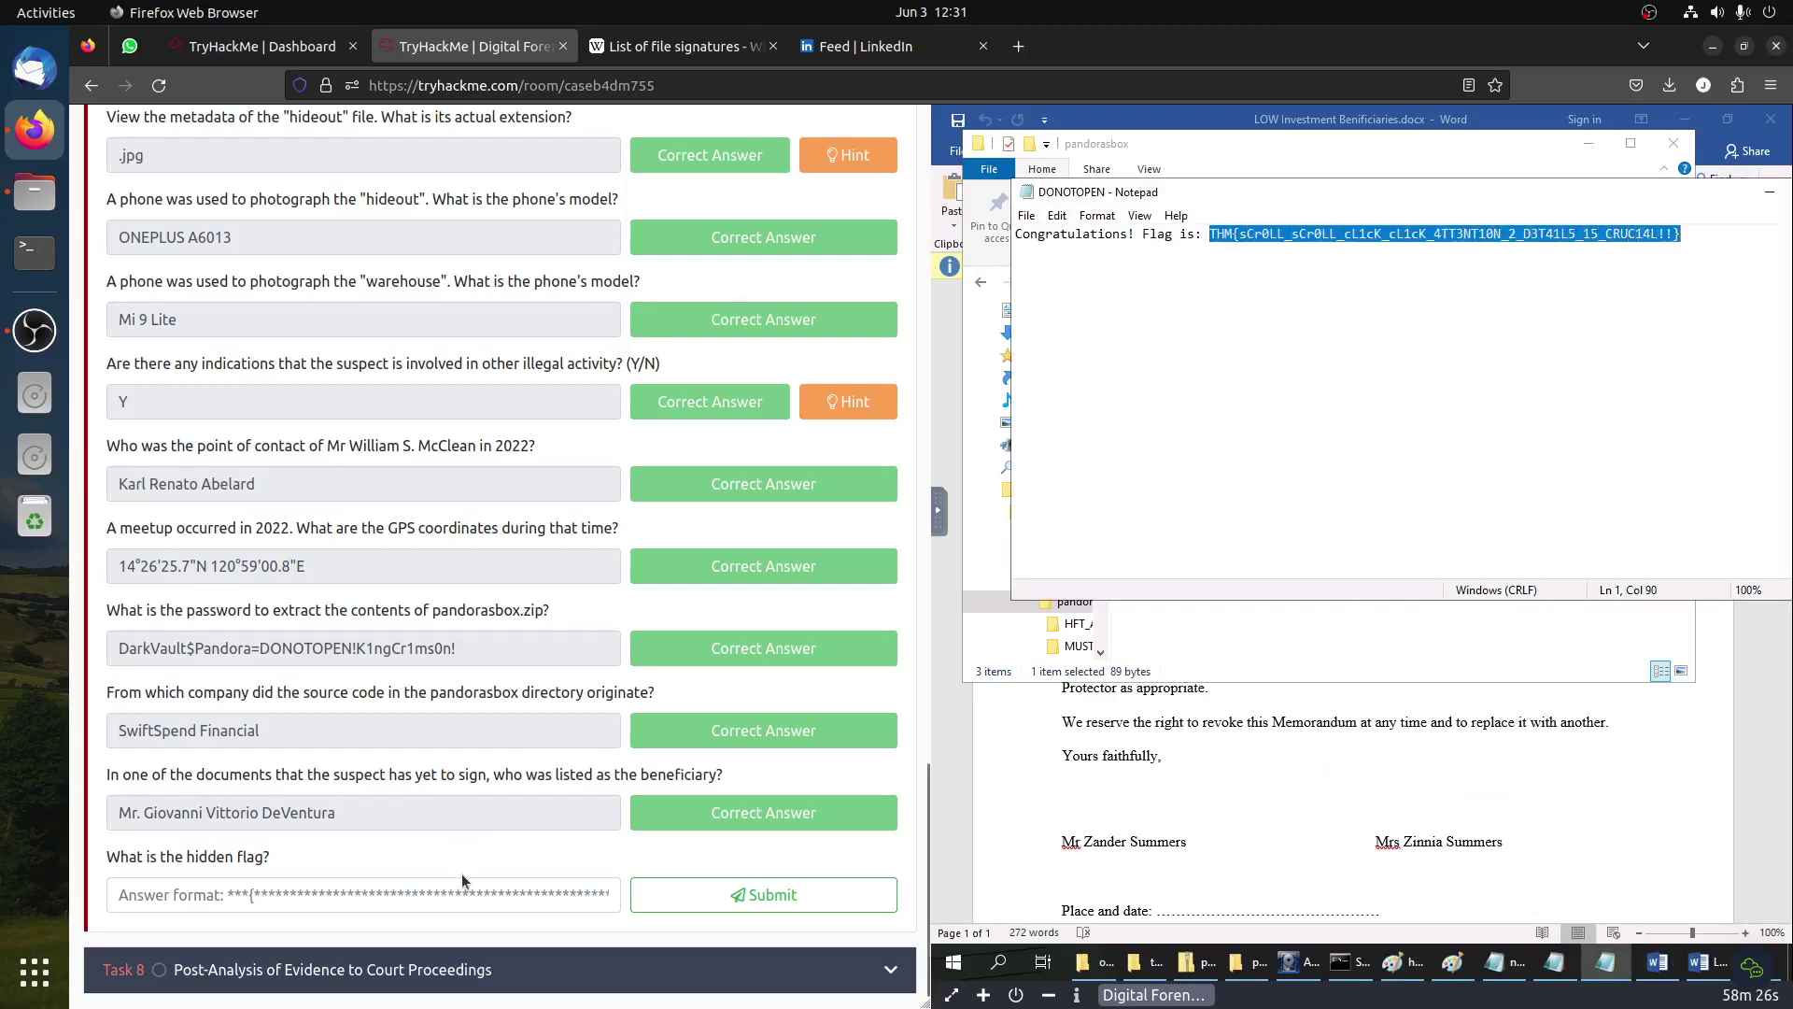
pyautogui.click(461, 892)
pyautogui.hotkey('ctrl', 'v')
pyautogui.click(743, 895)
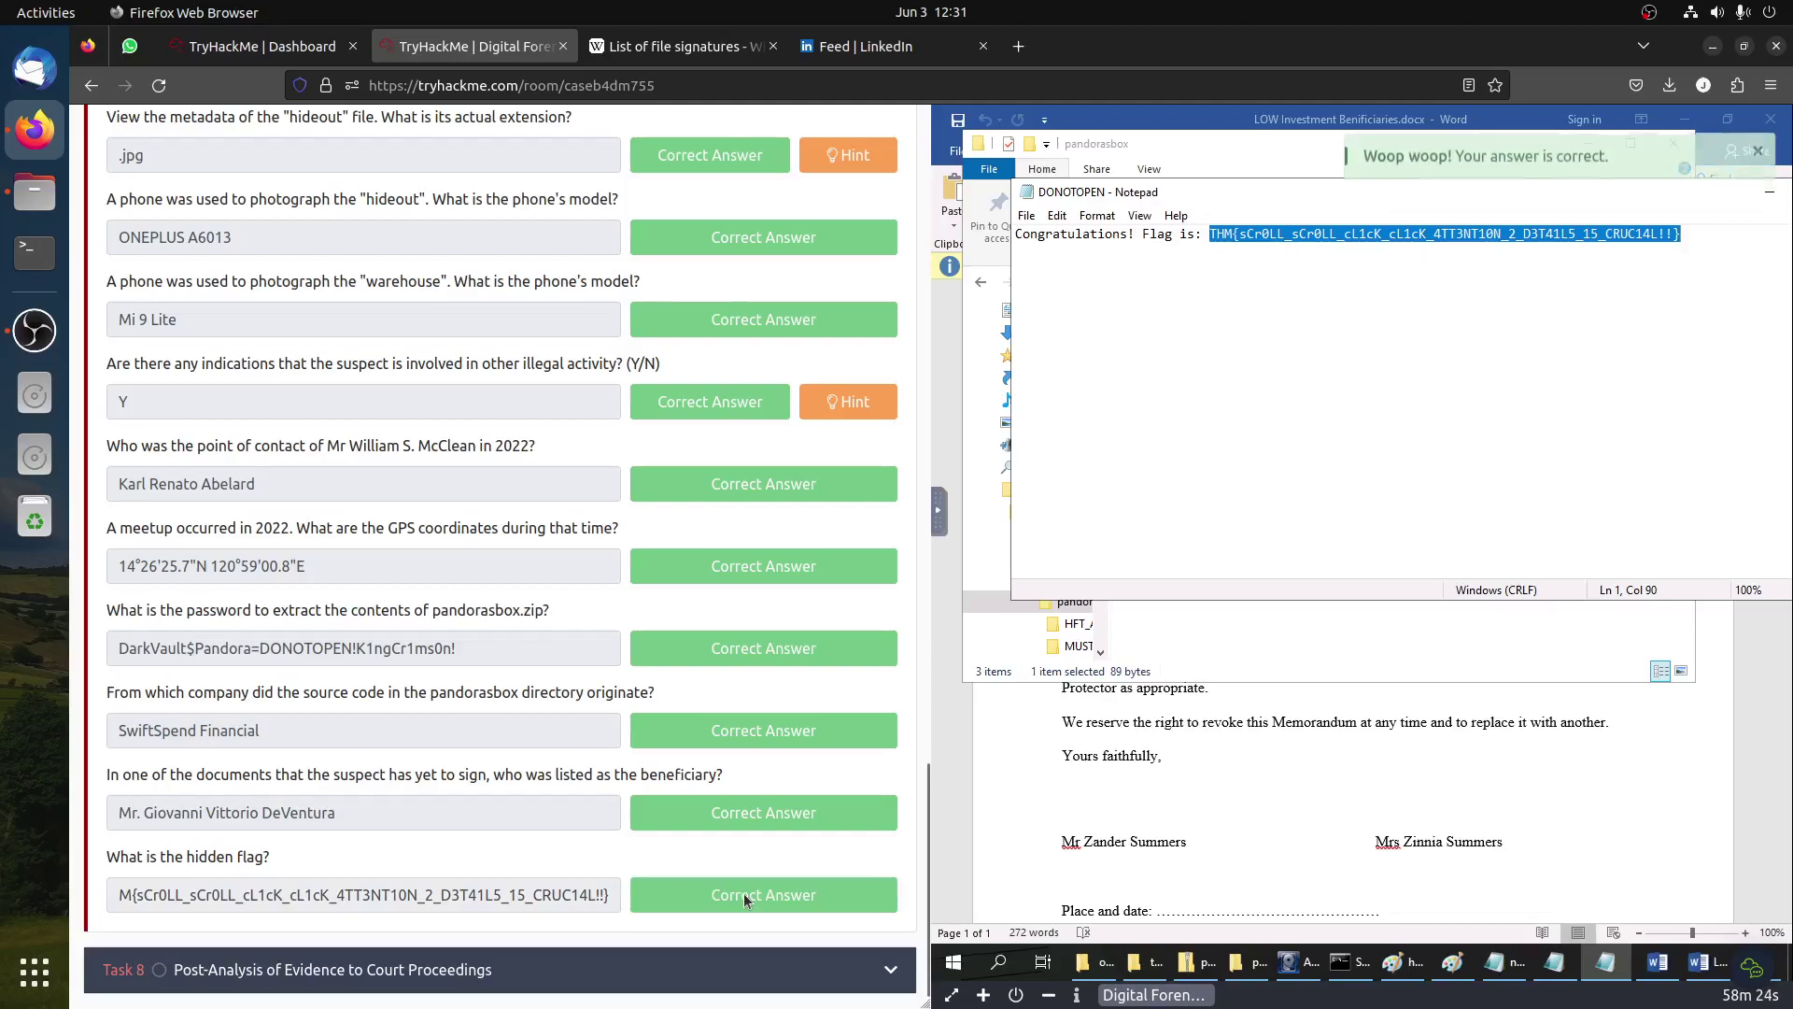
# Step: Expand Task 8 and review the four investigation phases, including Pre-search and Trial
pyautogui.click(401, 979)
pyautogui.scroll(-10, 485, 613)
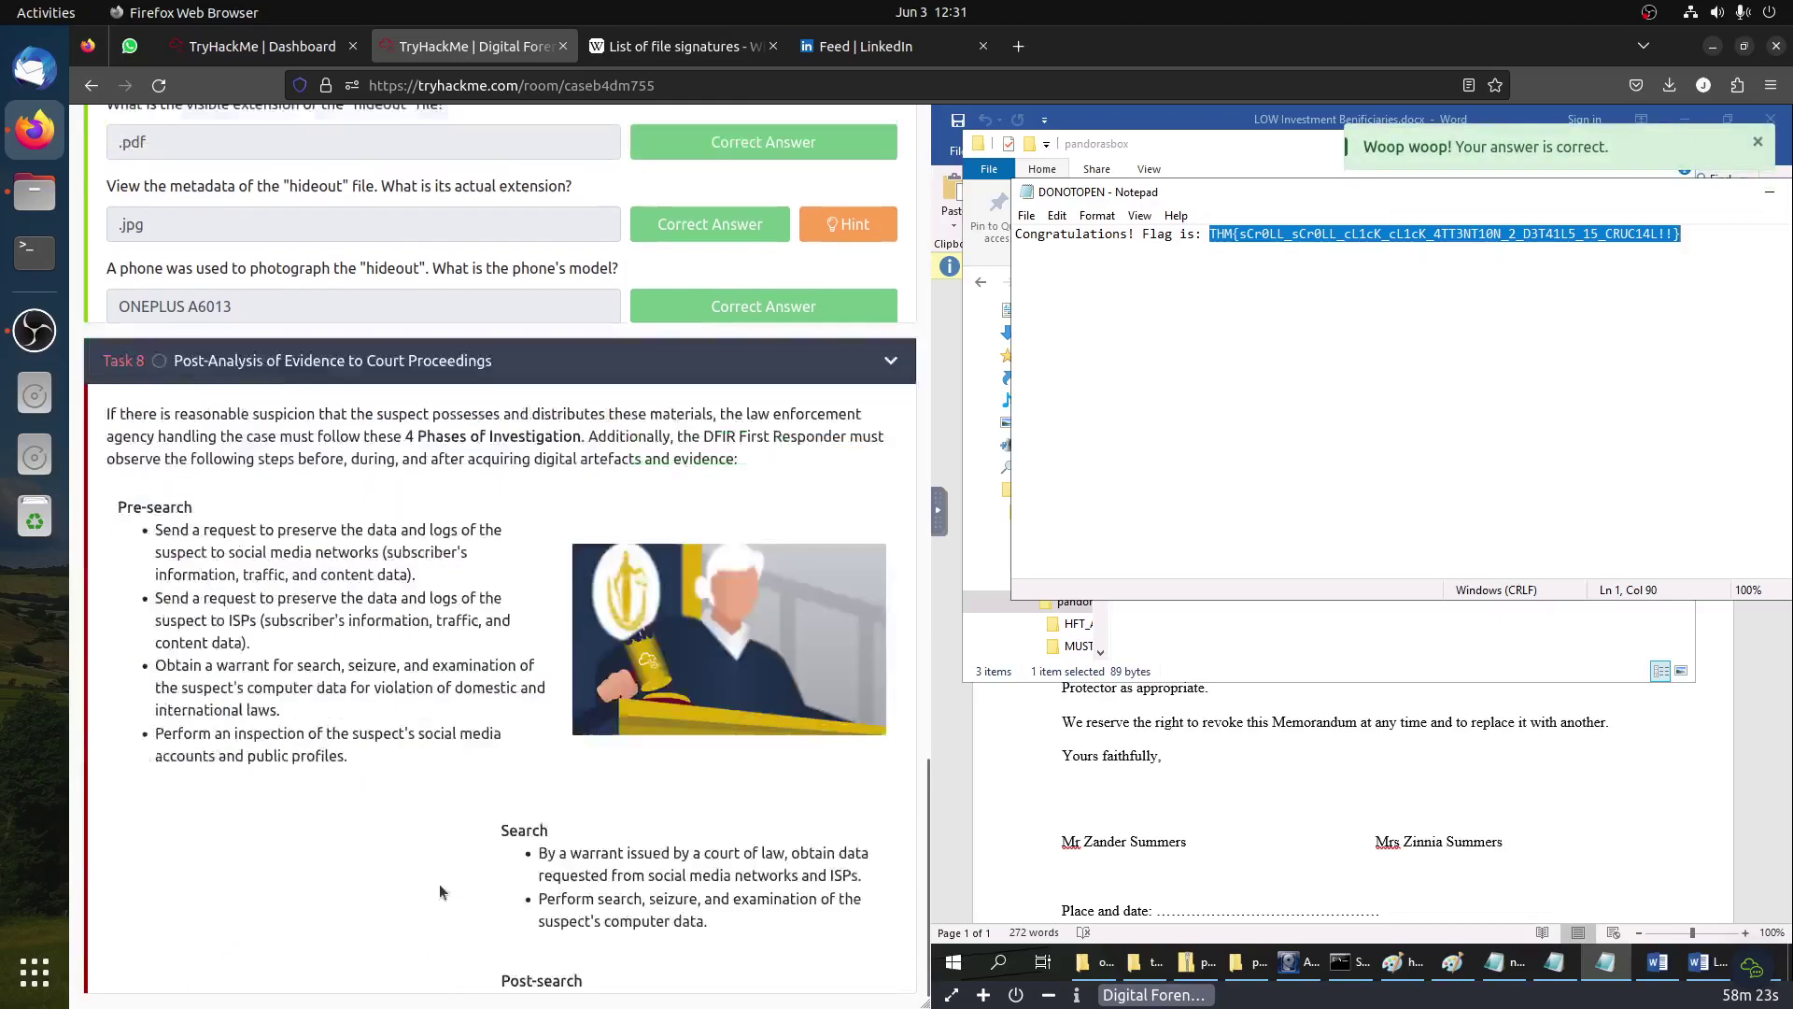
pyautogui.scroll(7, 485, 613)
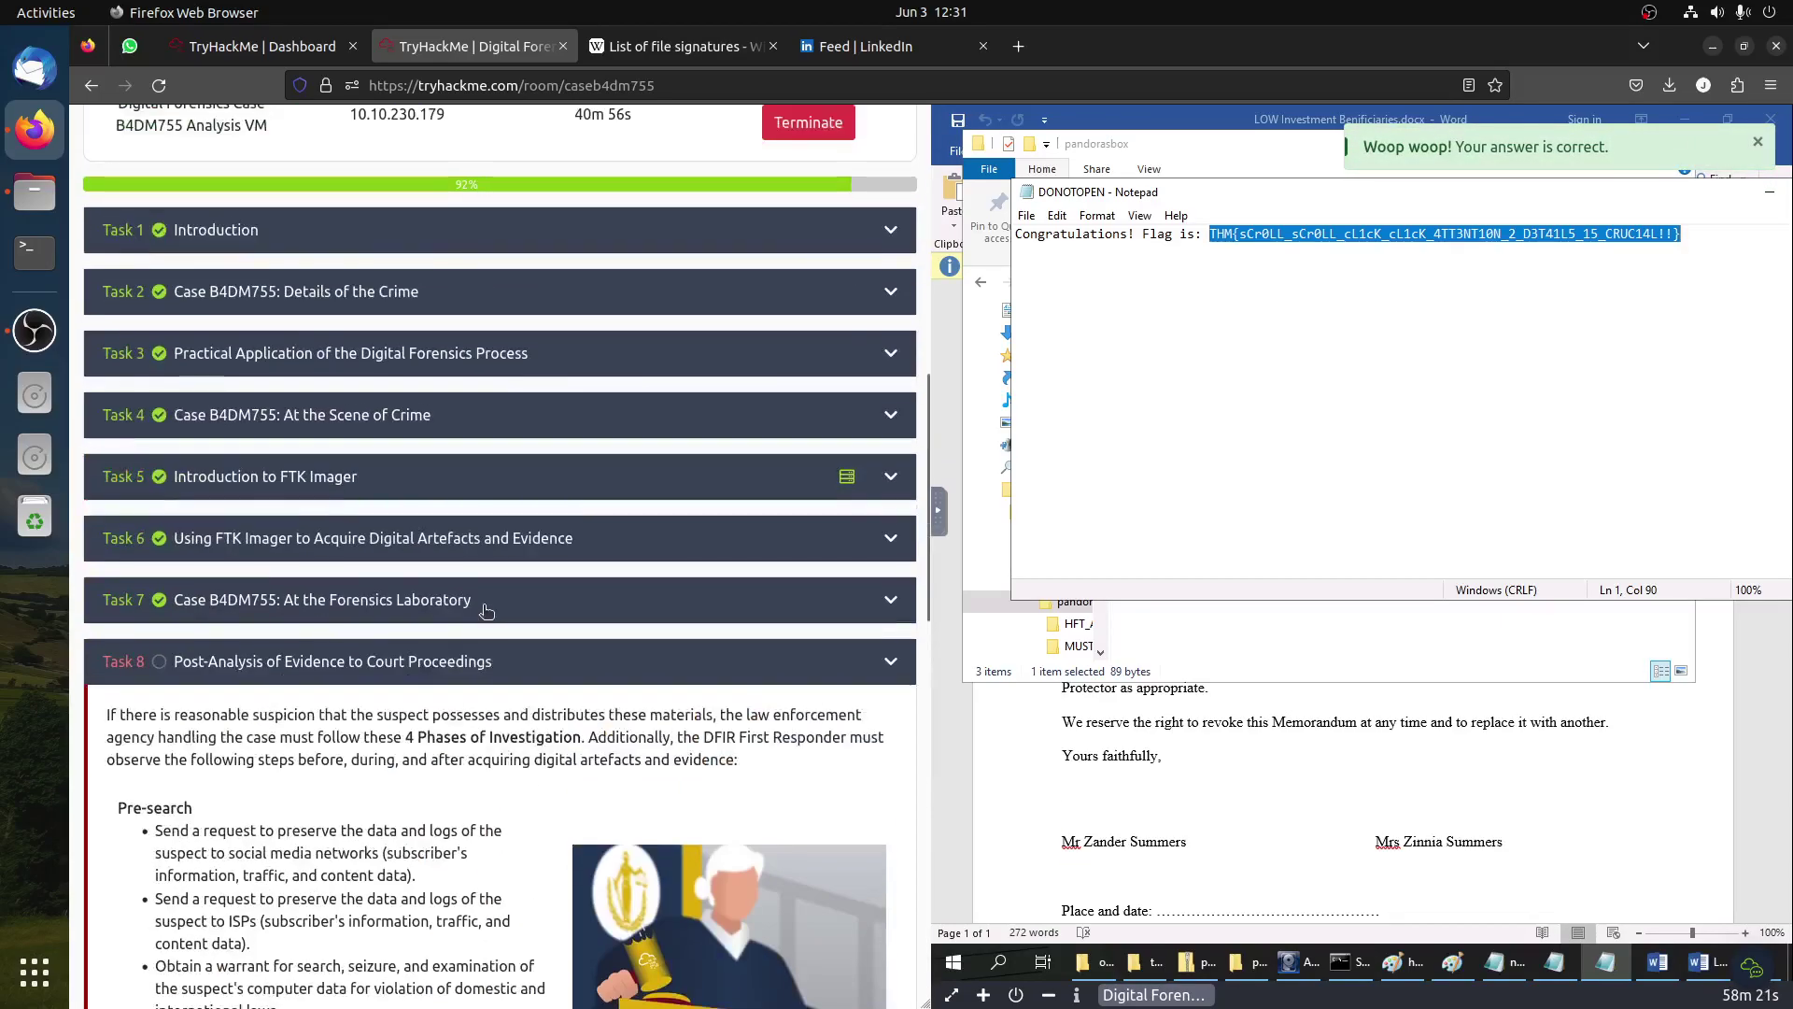
pyautogui.scroll(-5, 485, 613)
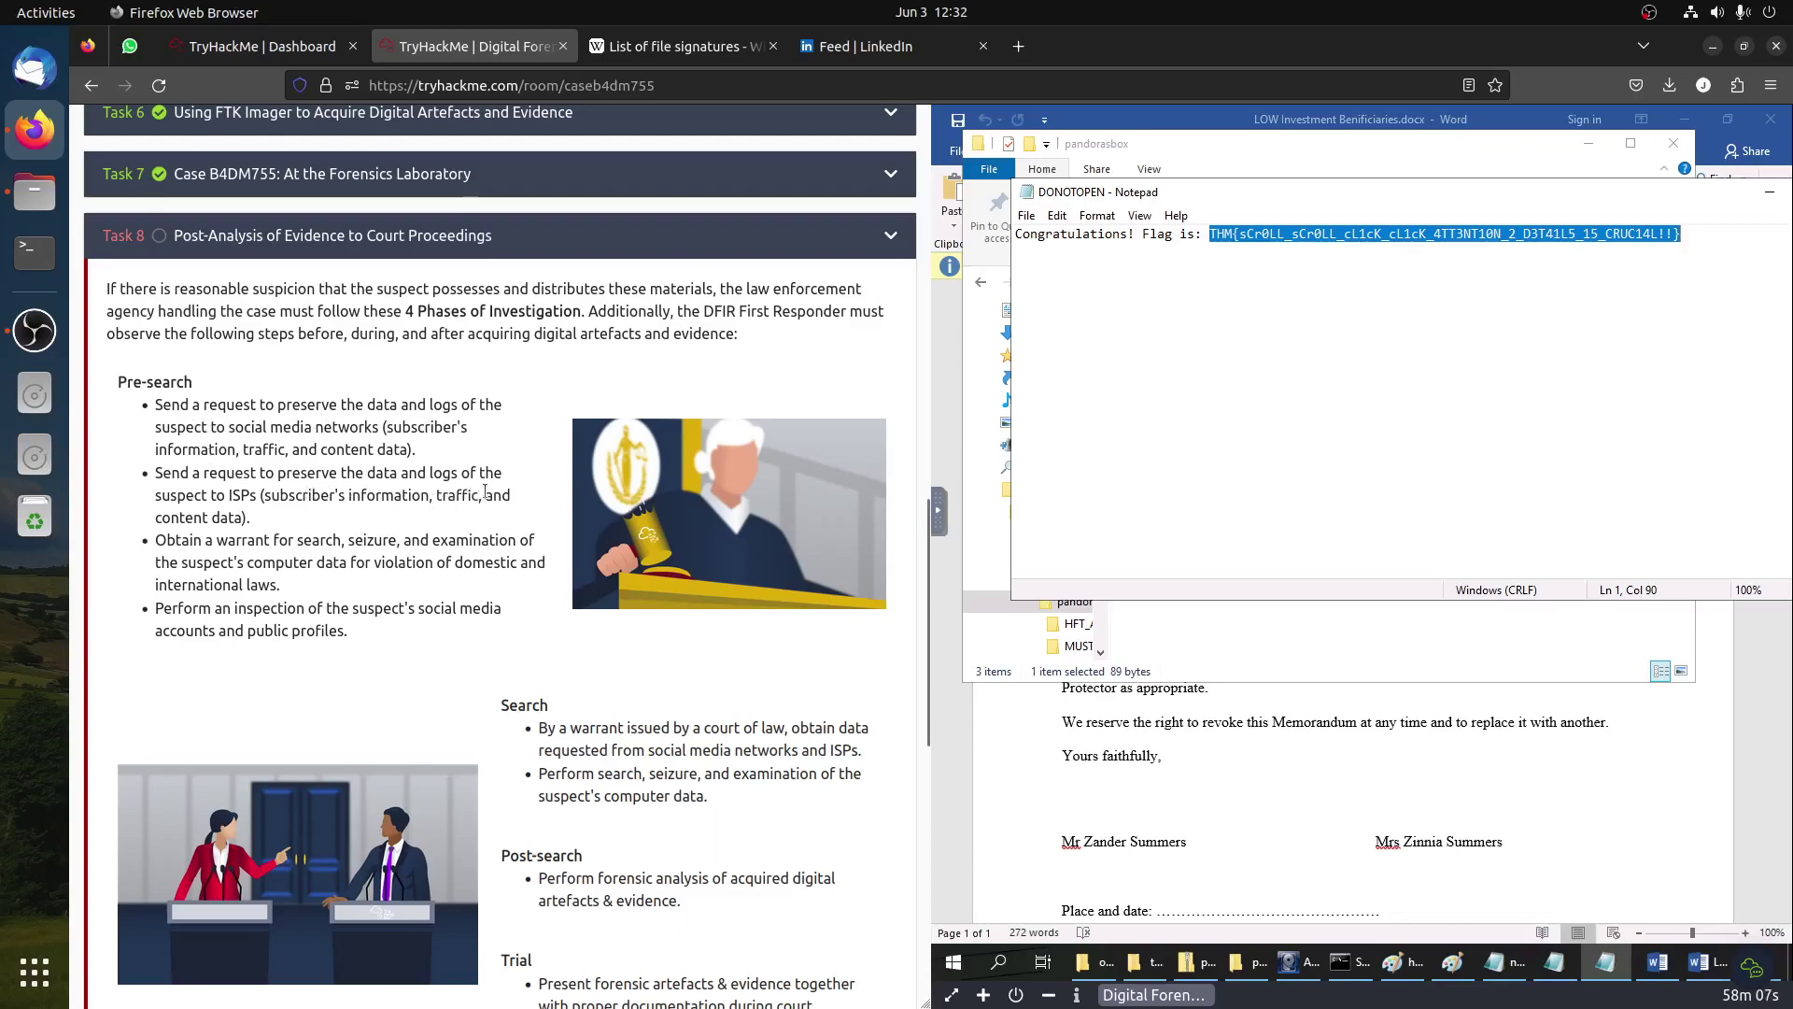
pyautogui.moveTo(297, 540); pyautogui.dragTo(434, 591)
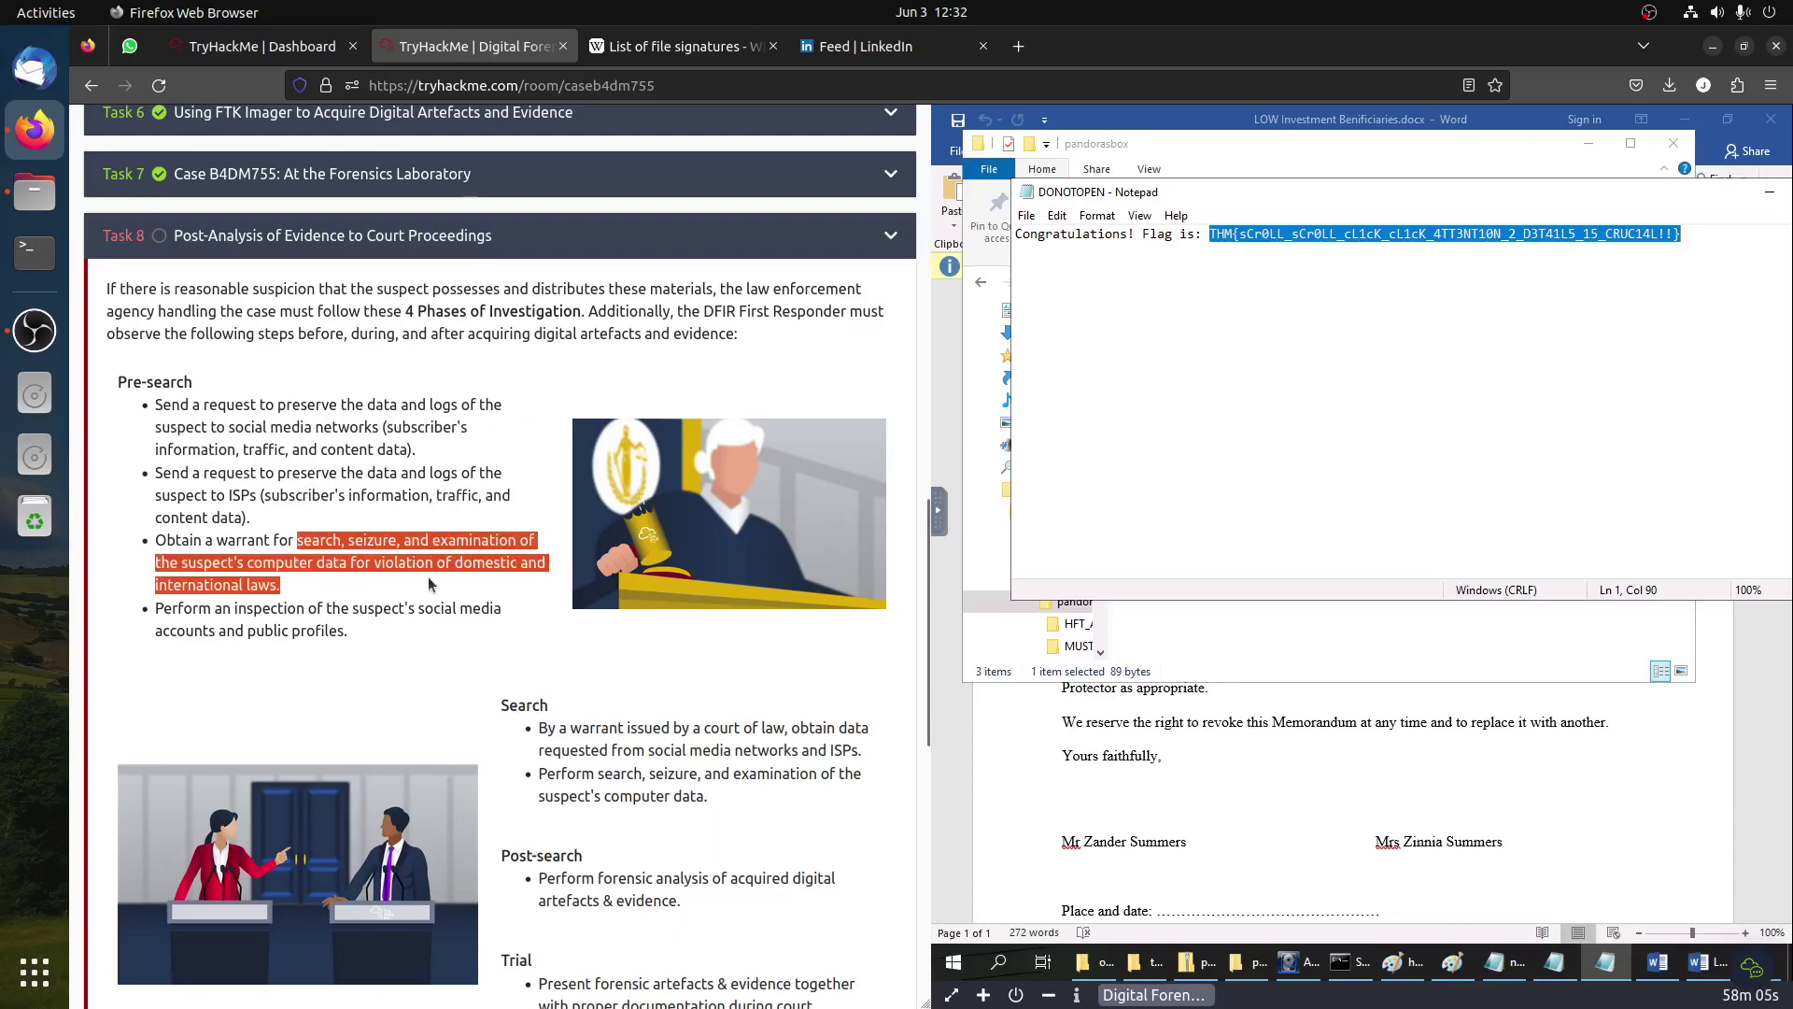
pyautogui.moveTo(156, 608); pyautogui.dragTo(311, 656)
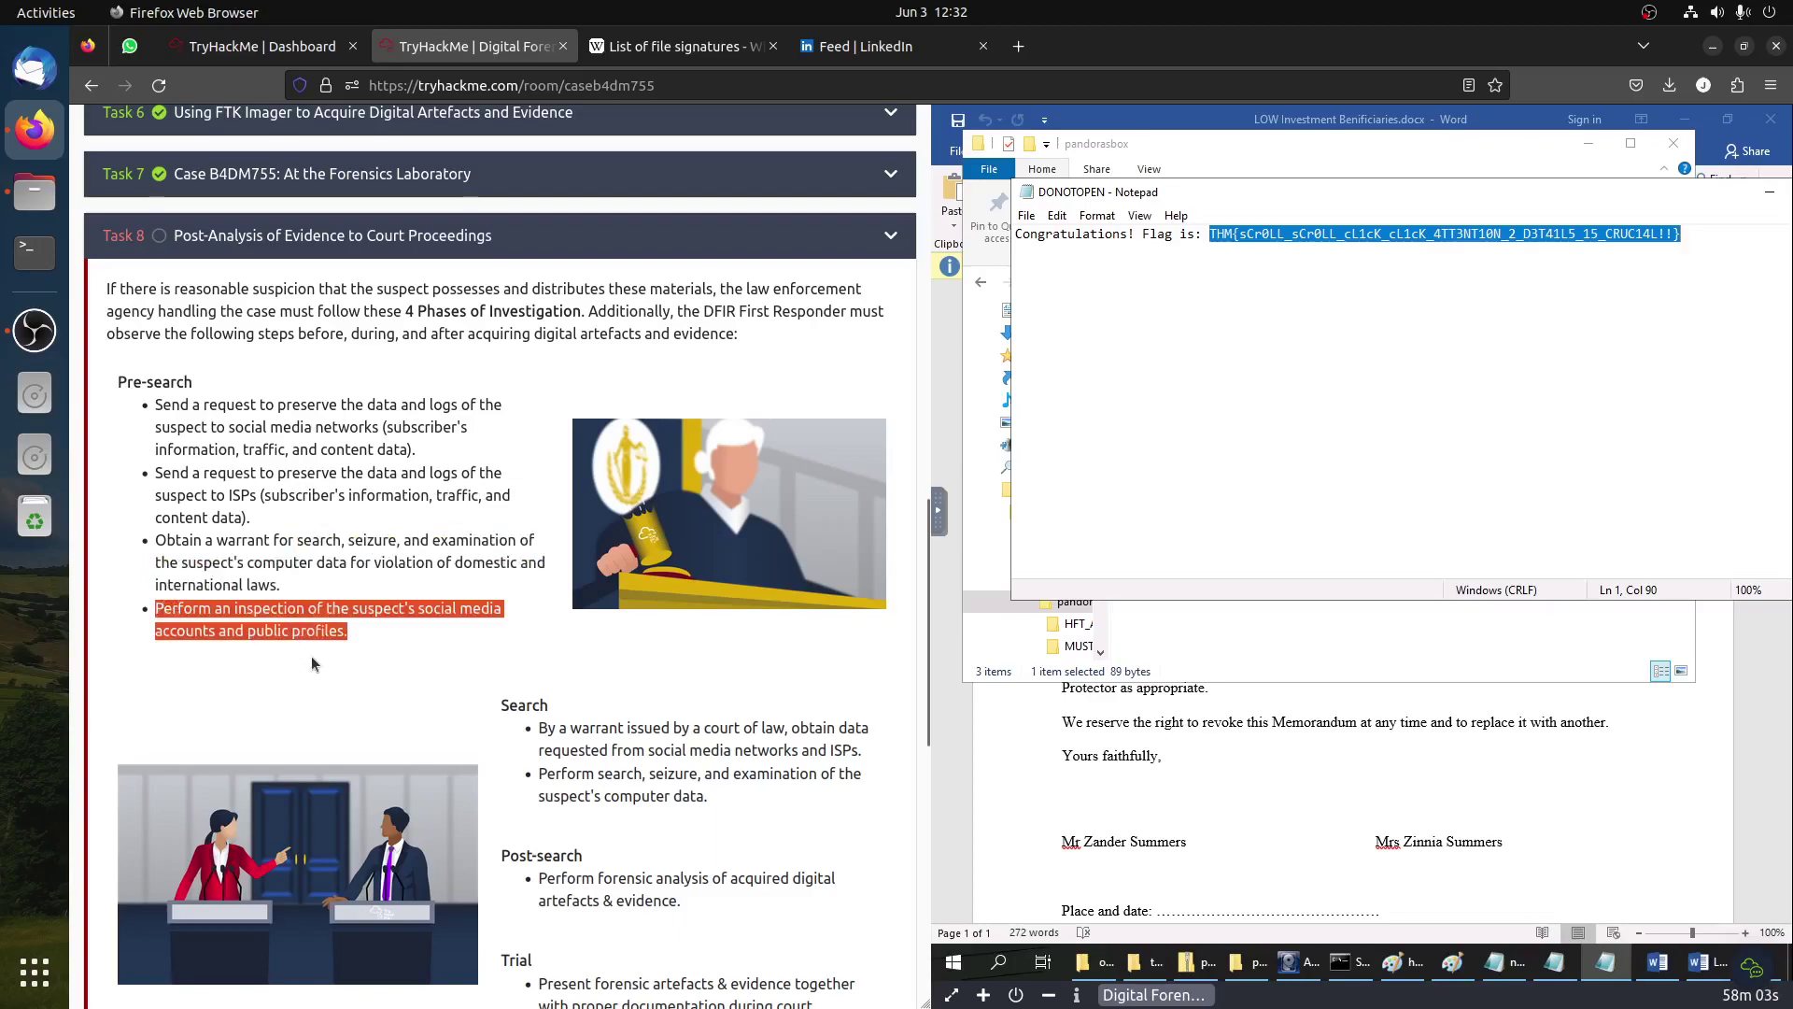
pyautogui.scroll(-3, 617, 729)
pyautogui.click(581, 559)
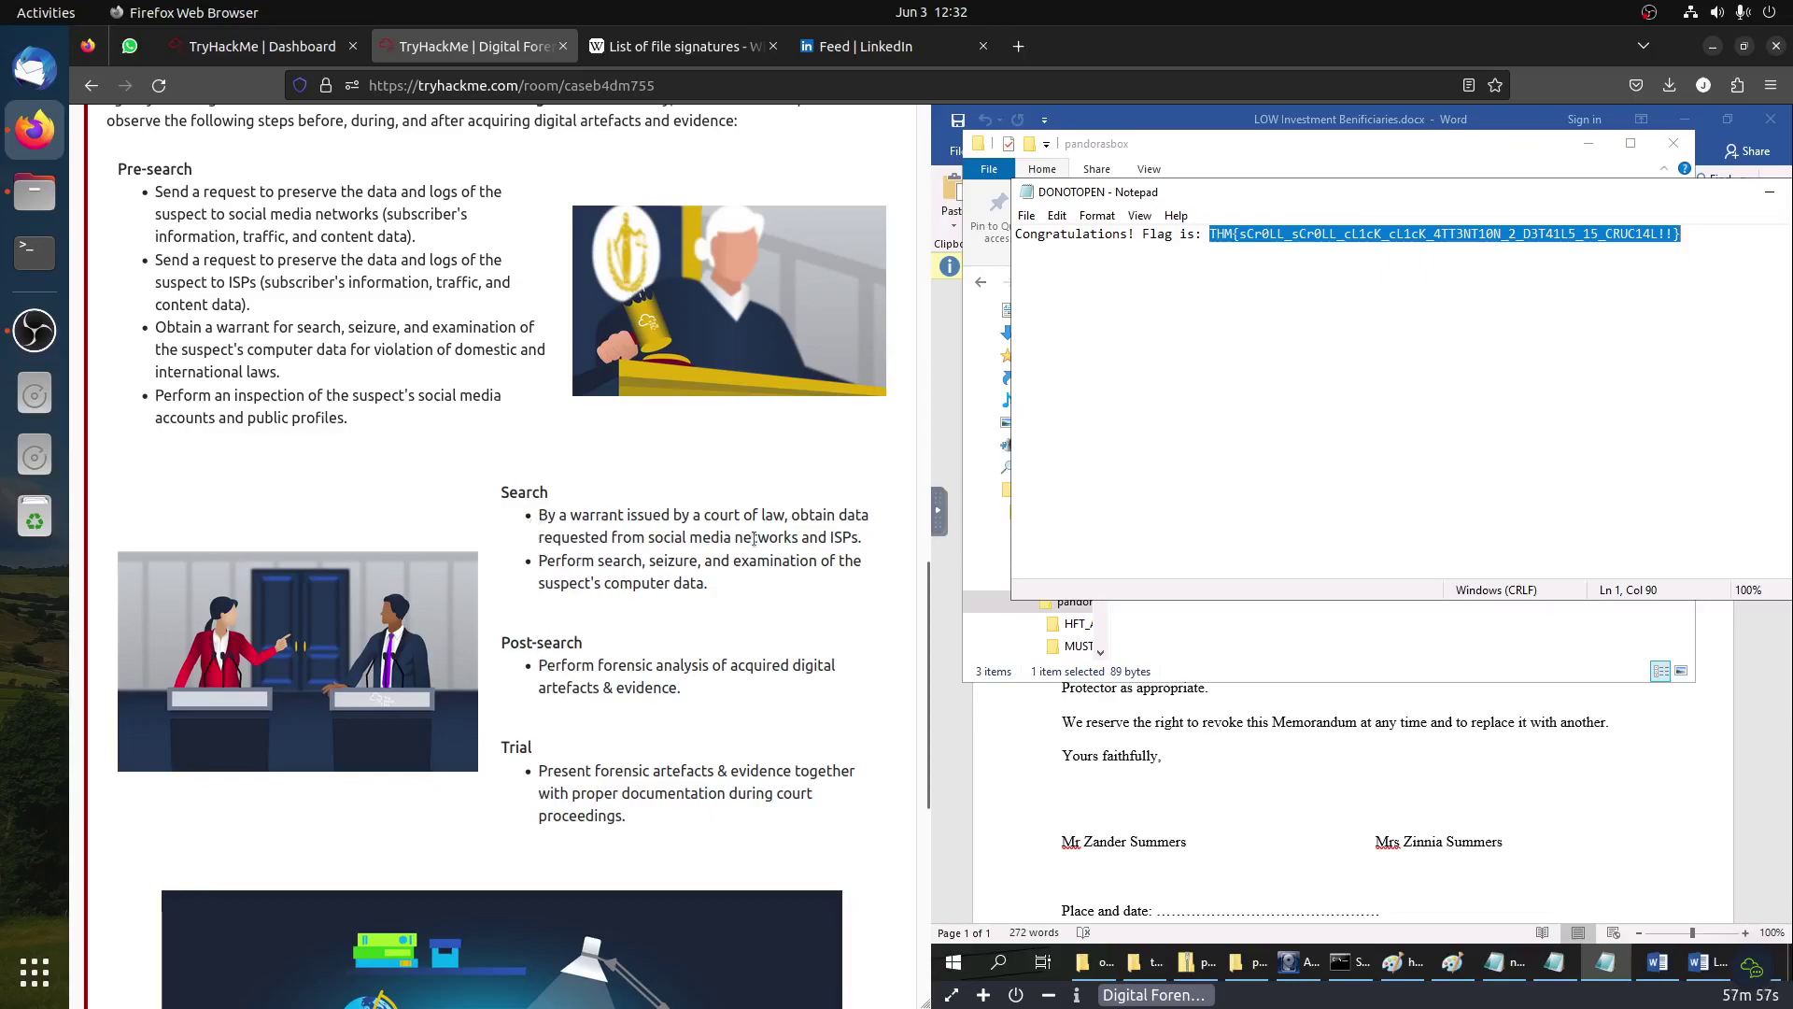
pyautogui.moveTo(510, 746); pyautogui.dragTo(779, 861)
pyautogui.scroll(-6, 676, 721)
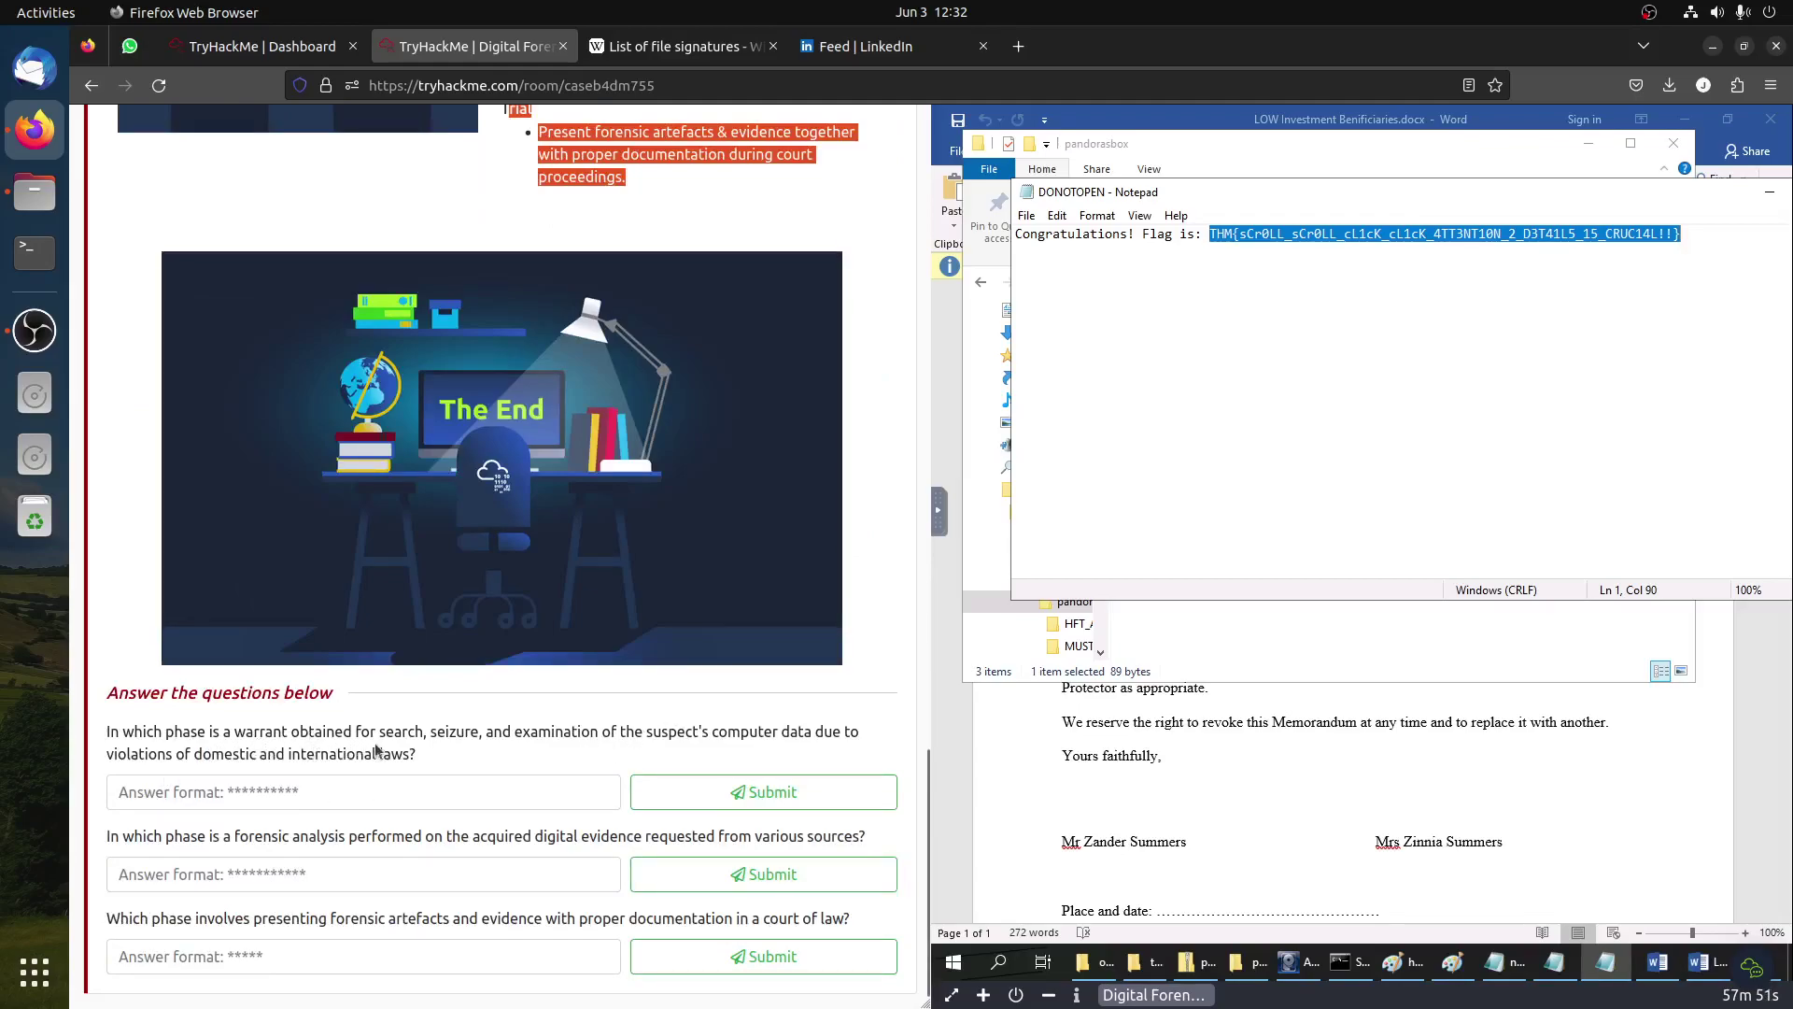
pyautogui.scroll(8, 485, 752)
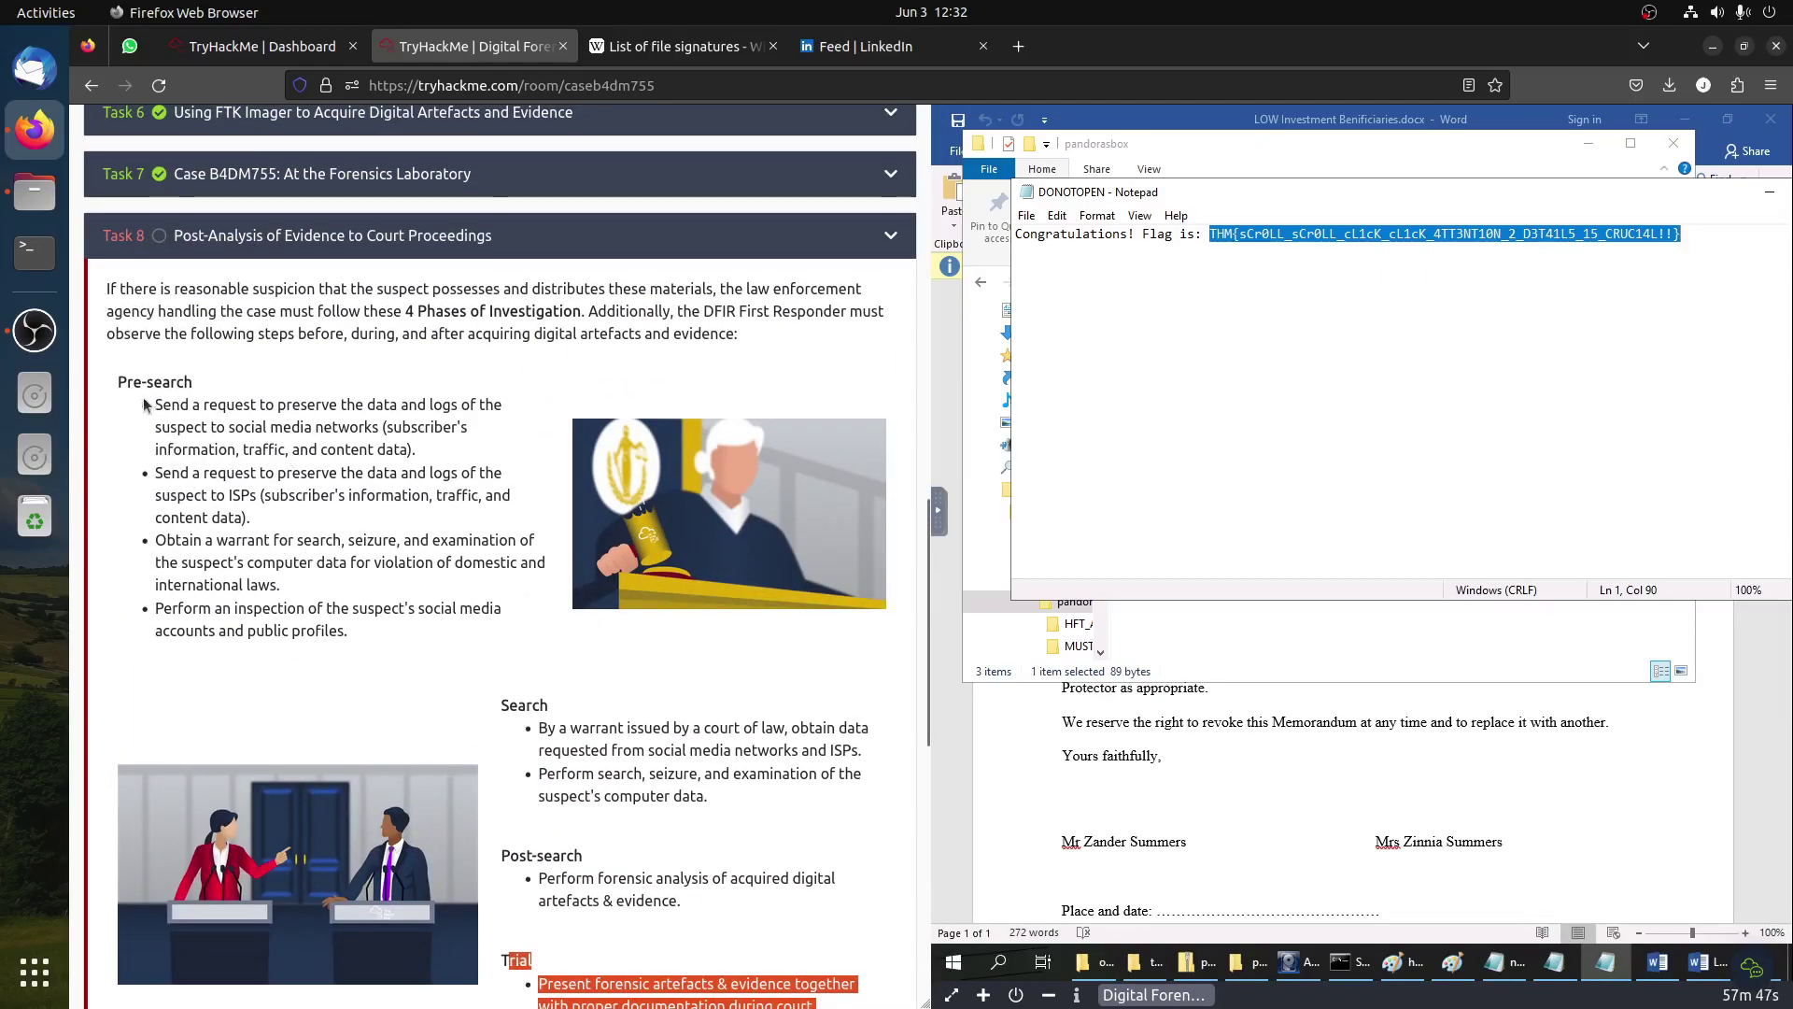
pyautogui.click(158, 383)
# Step: Copy the Pre-search heading and submit it as the warrant phase answer
pyautogui.doubleClick(158, 383)
pyautogui.rightClick(158, 383)
pyautogui.click(187, 397)
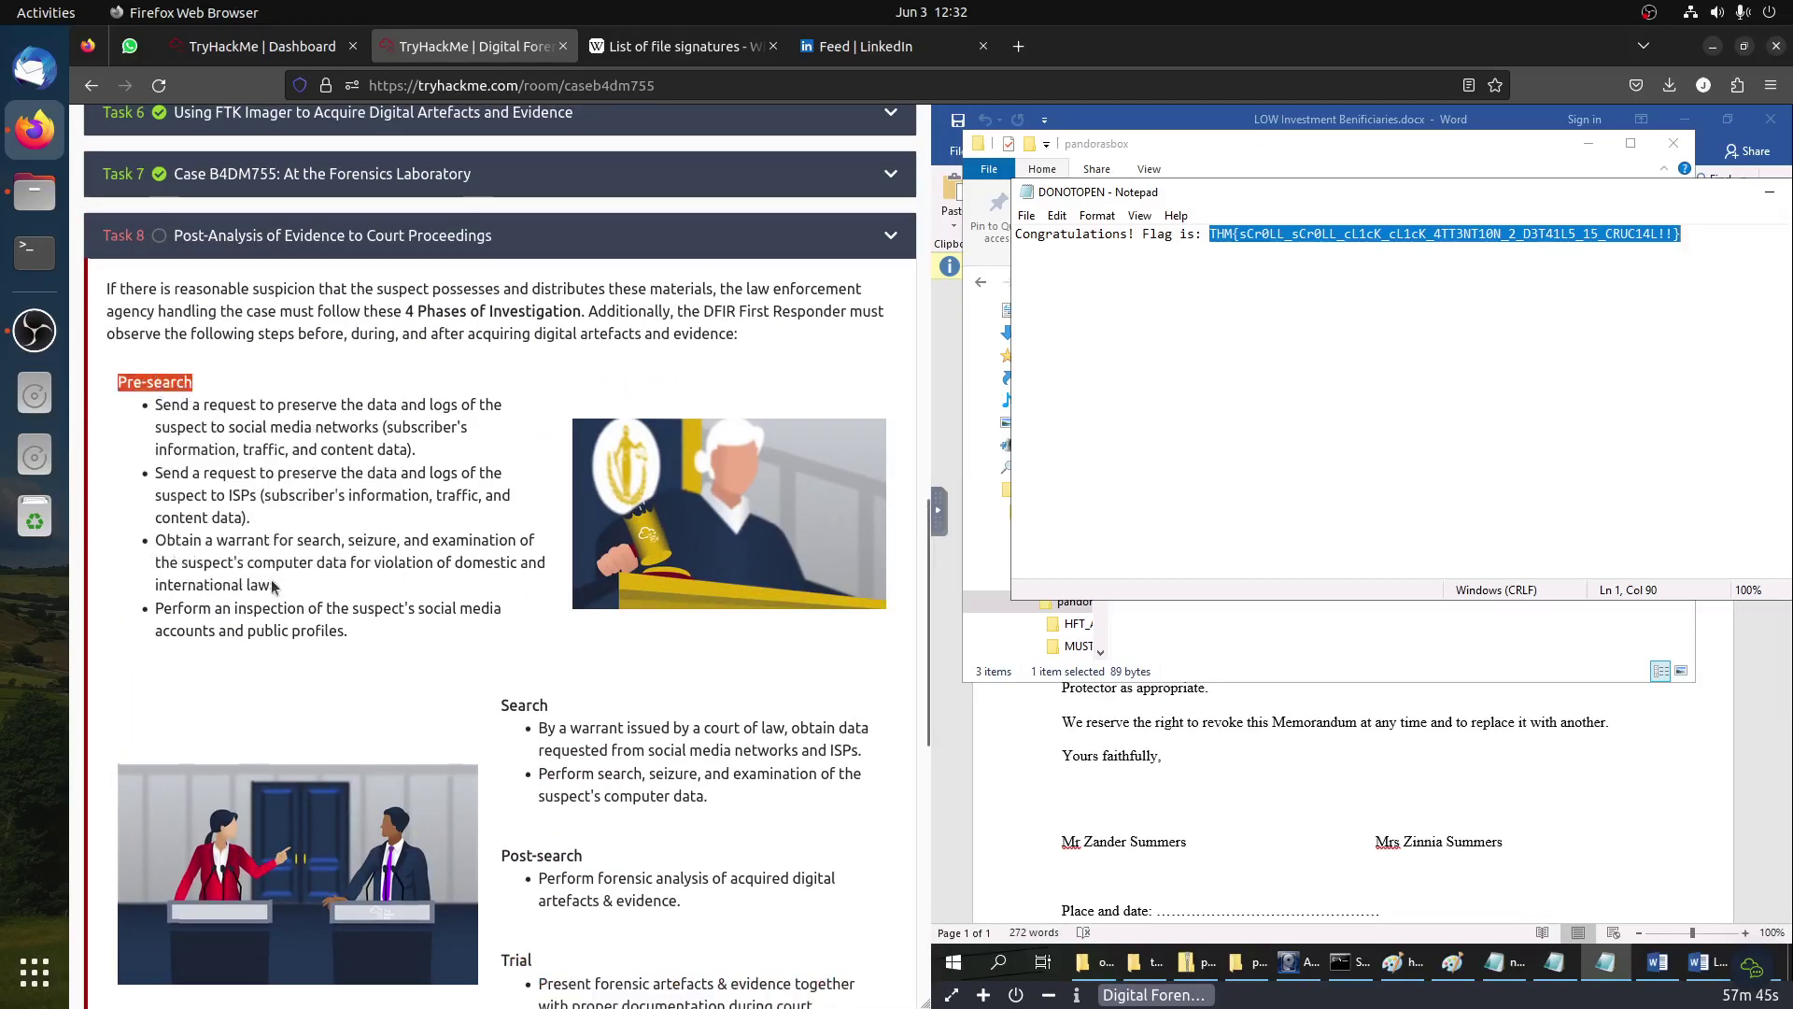
pyautogui.scroll(-9, 316, 732)
pyautogui.click(303, 794)
pyautogui.hotkey('ctrl', 'v')
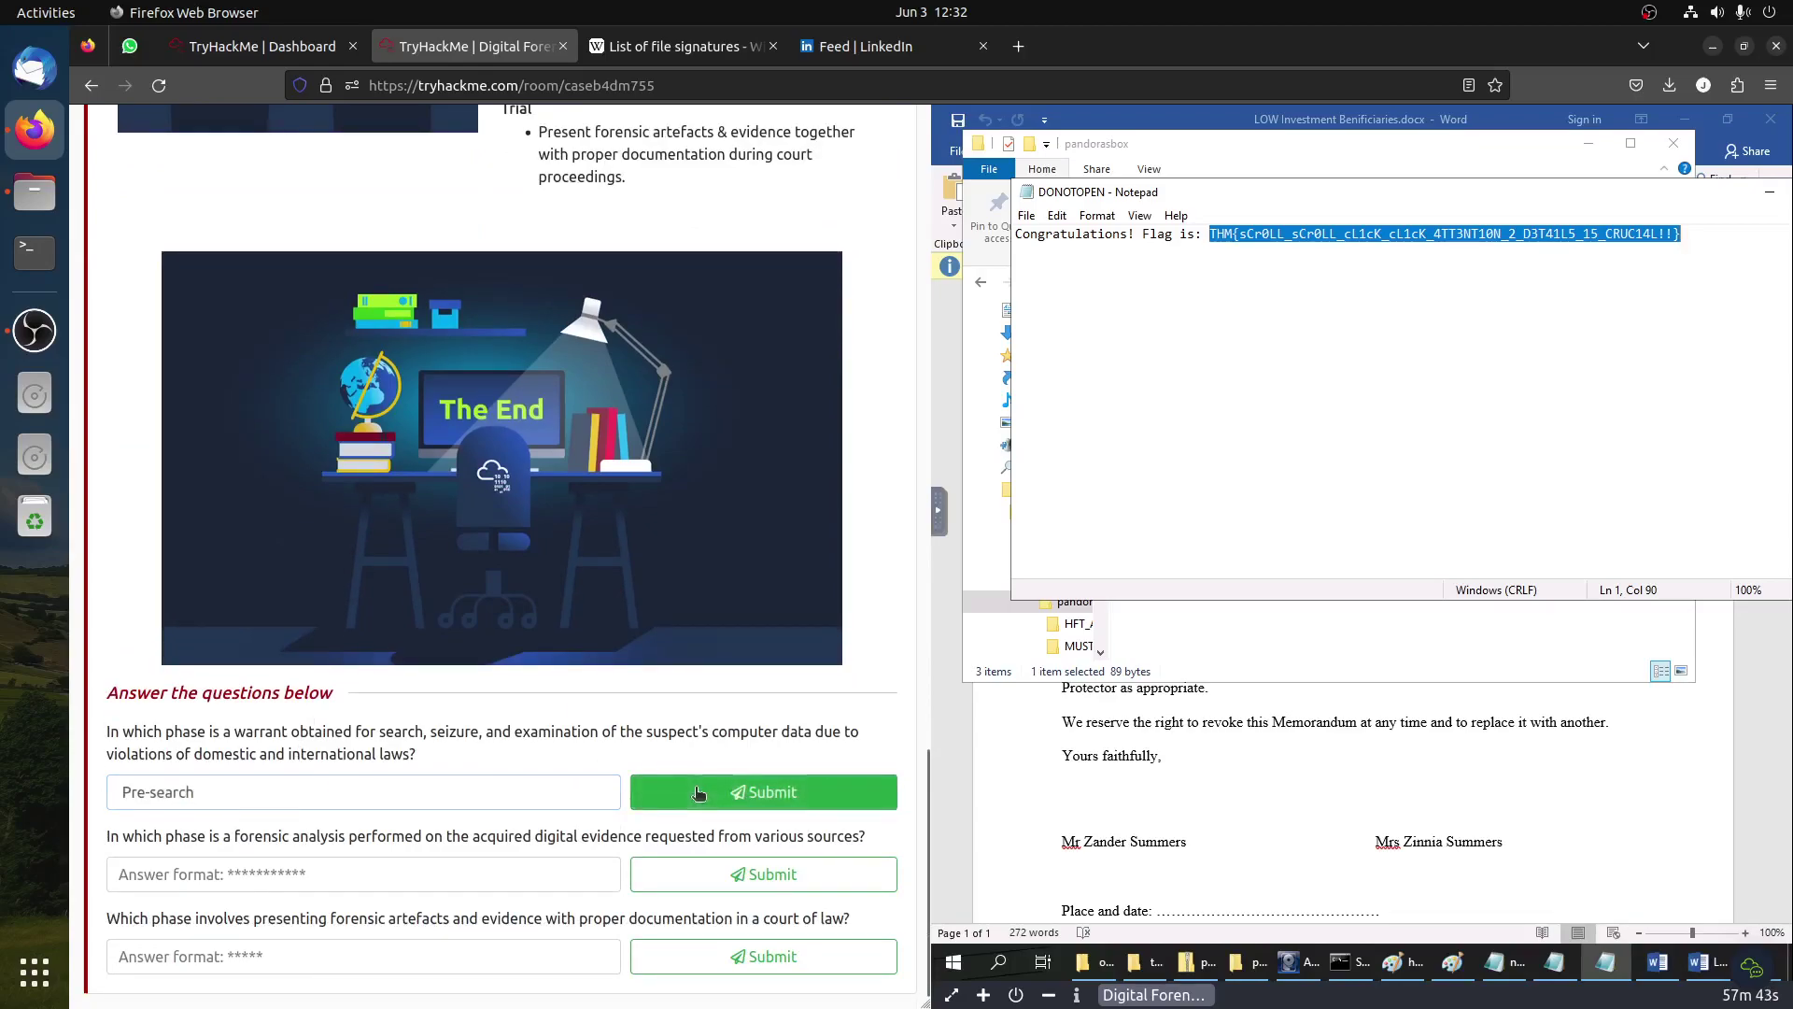
pyautogui.click(700, 793)
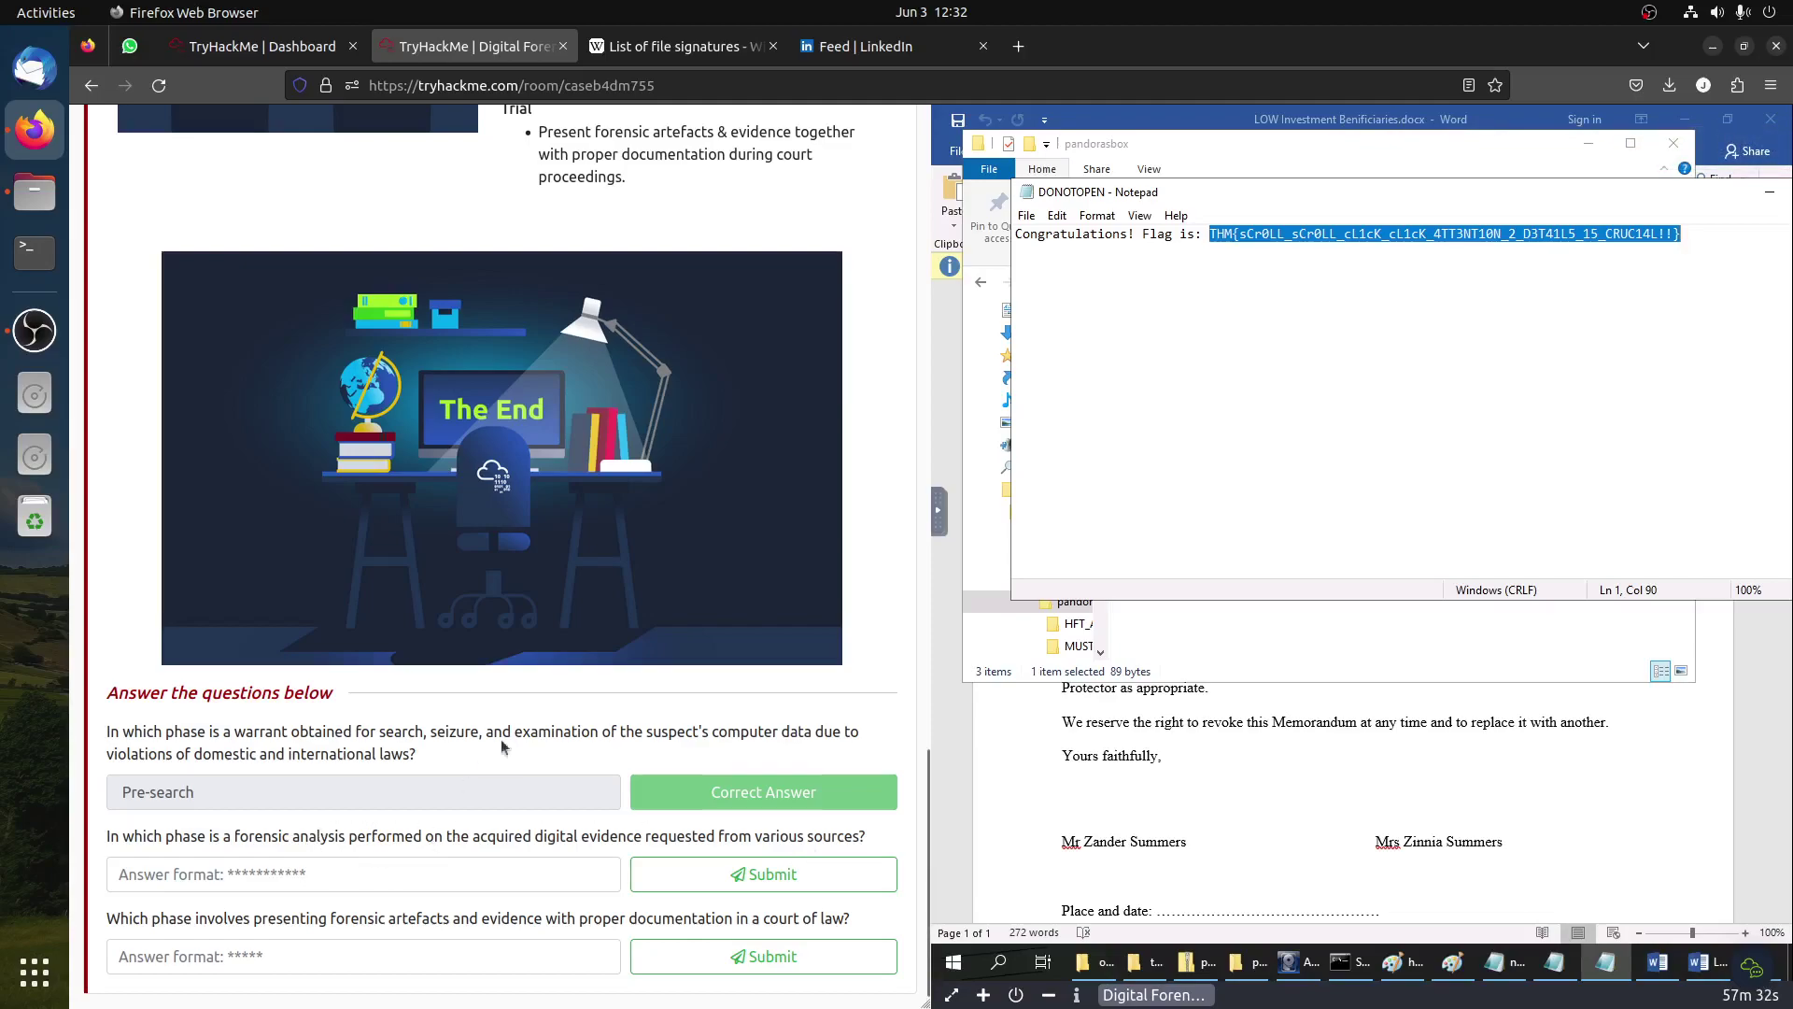
# Step: Copy the Post-search heading and submit it as the forensic analysis phase answer
pyautogui.scroll(5, 479, 755)
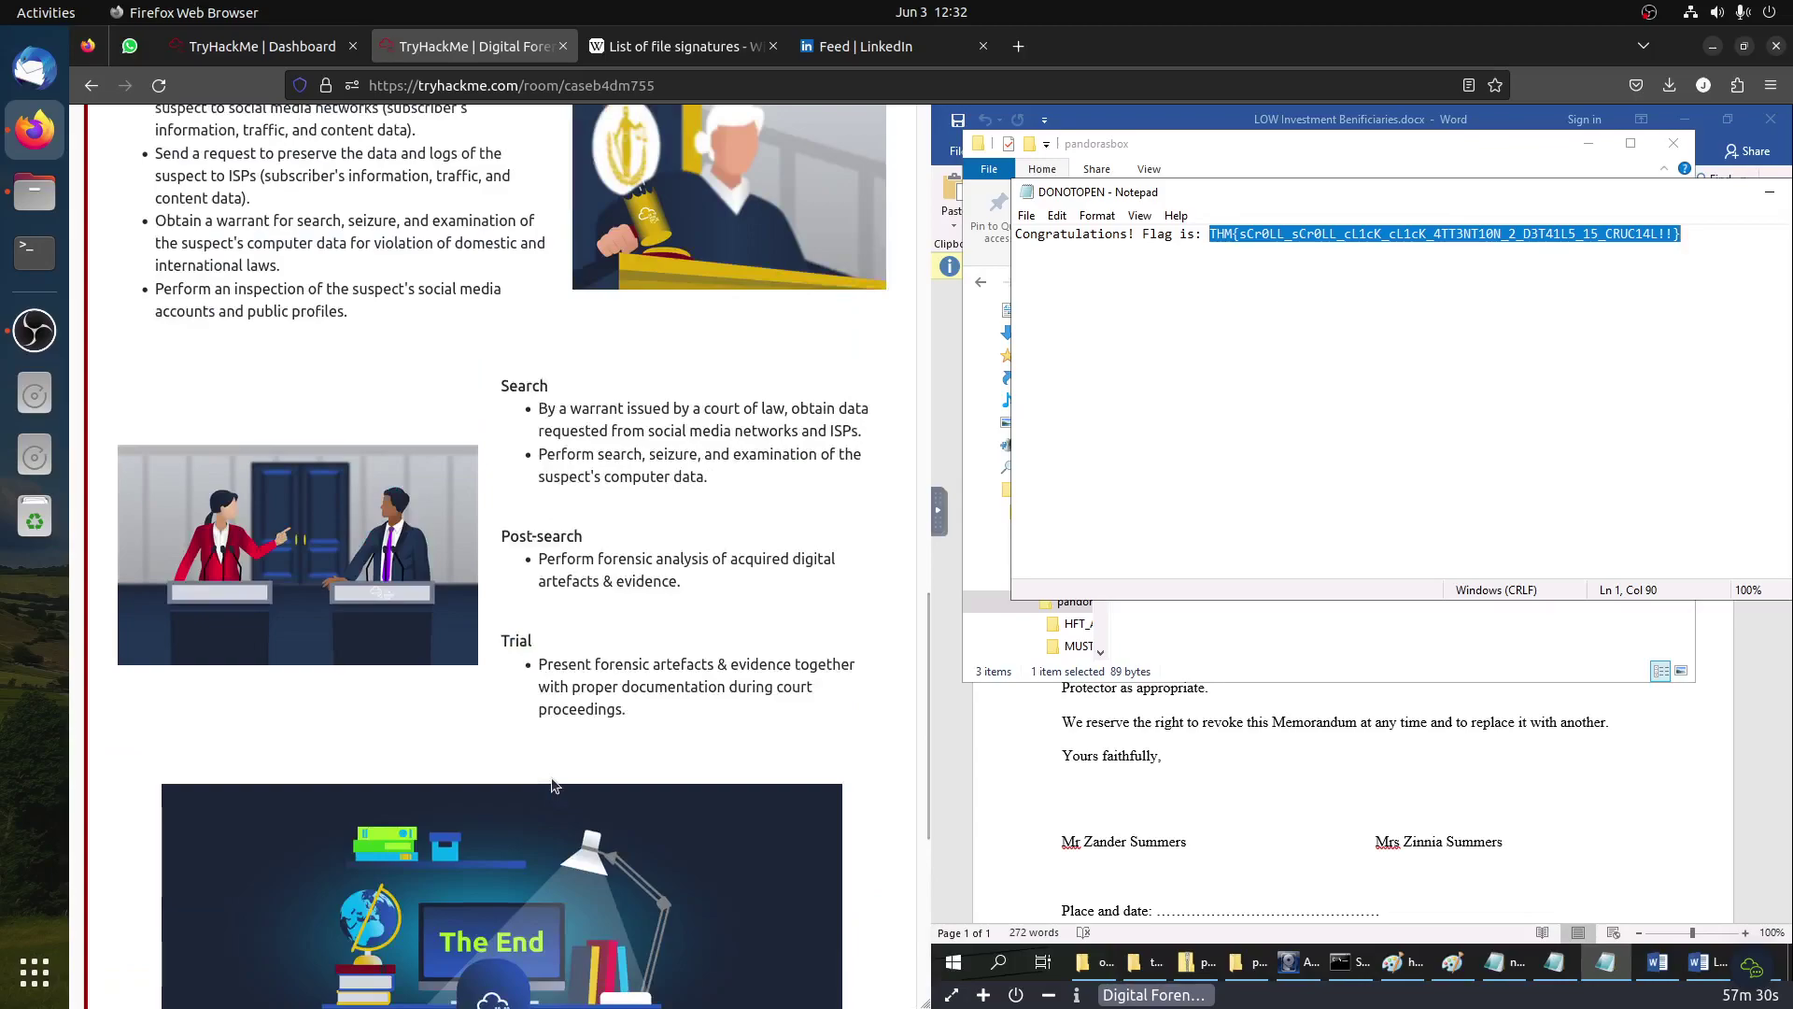
pyautogui.moveTo(686, 556); pyautogui.dragTo(732, 591)
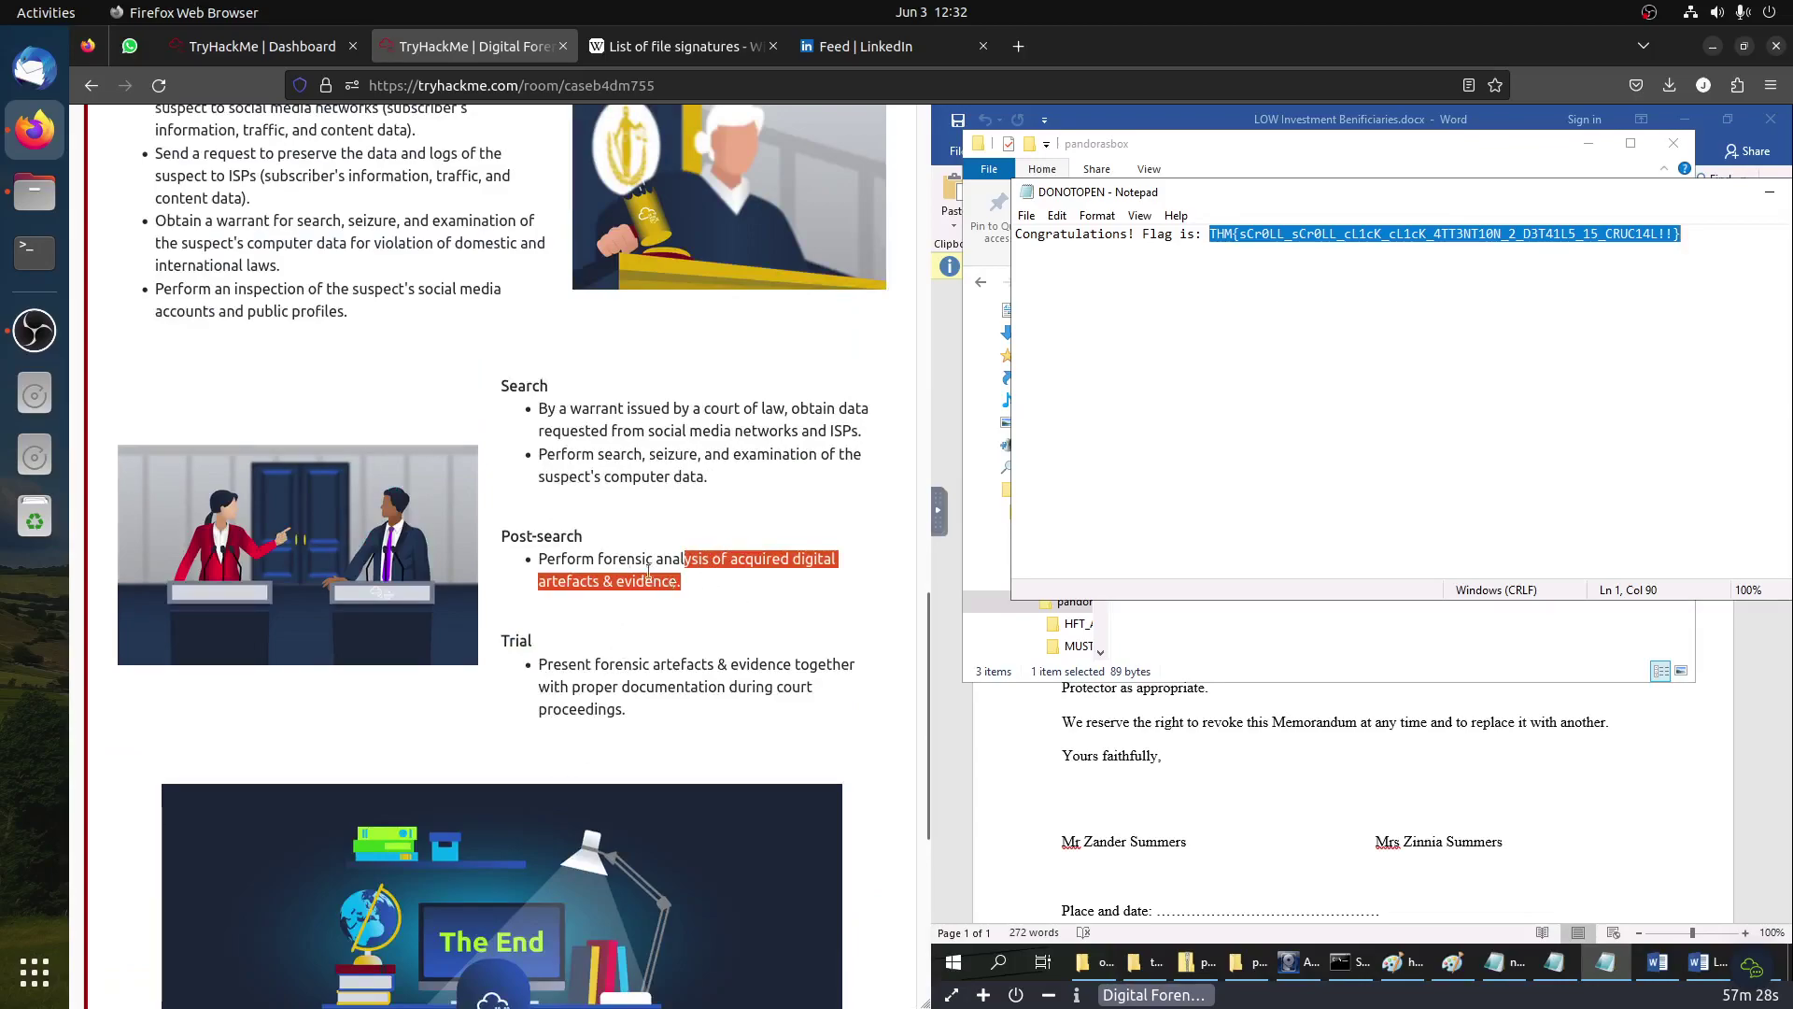
pyautogui.tripleClick(541, 536)
pyautogui.rightClick(542, 536)
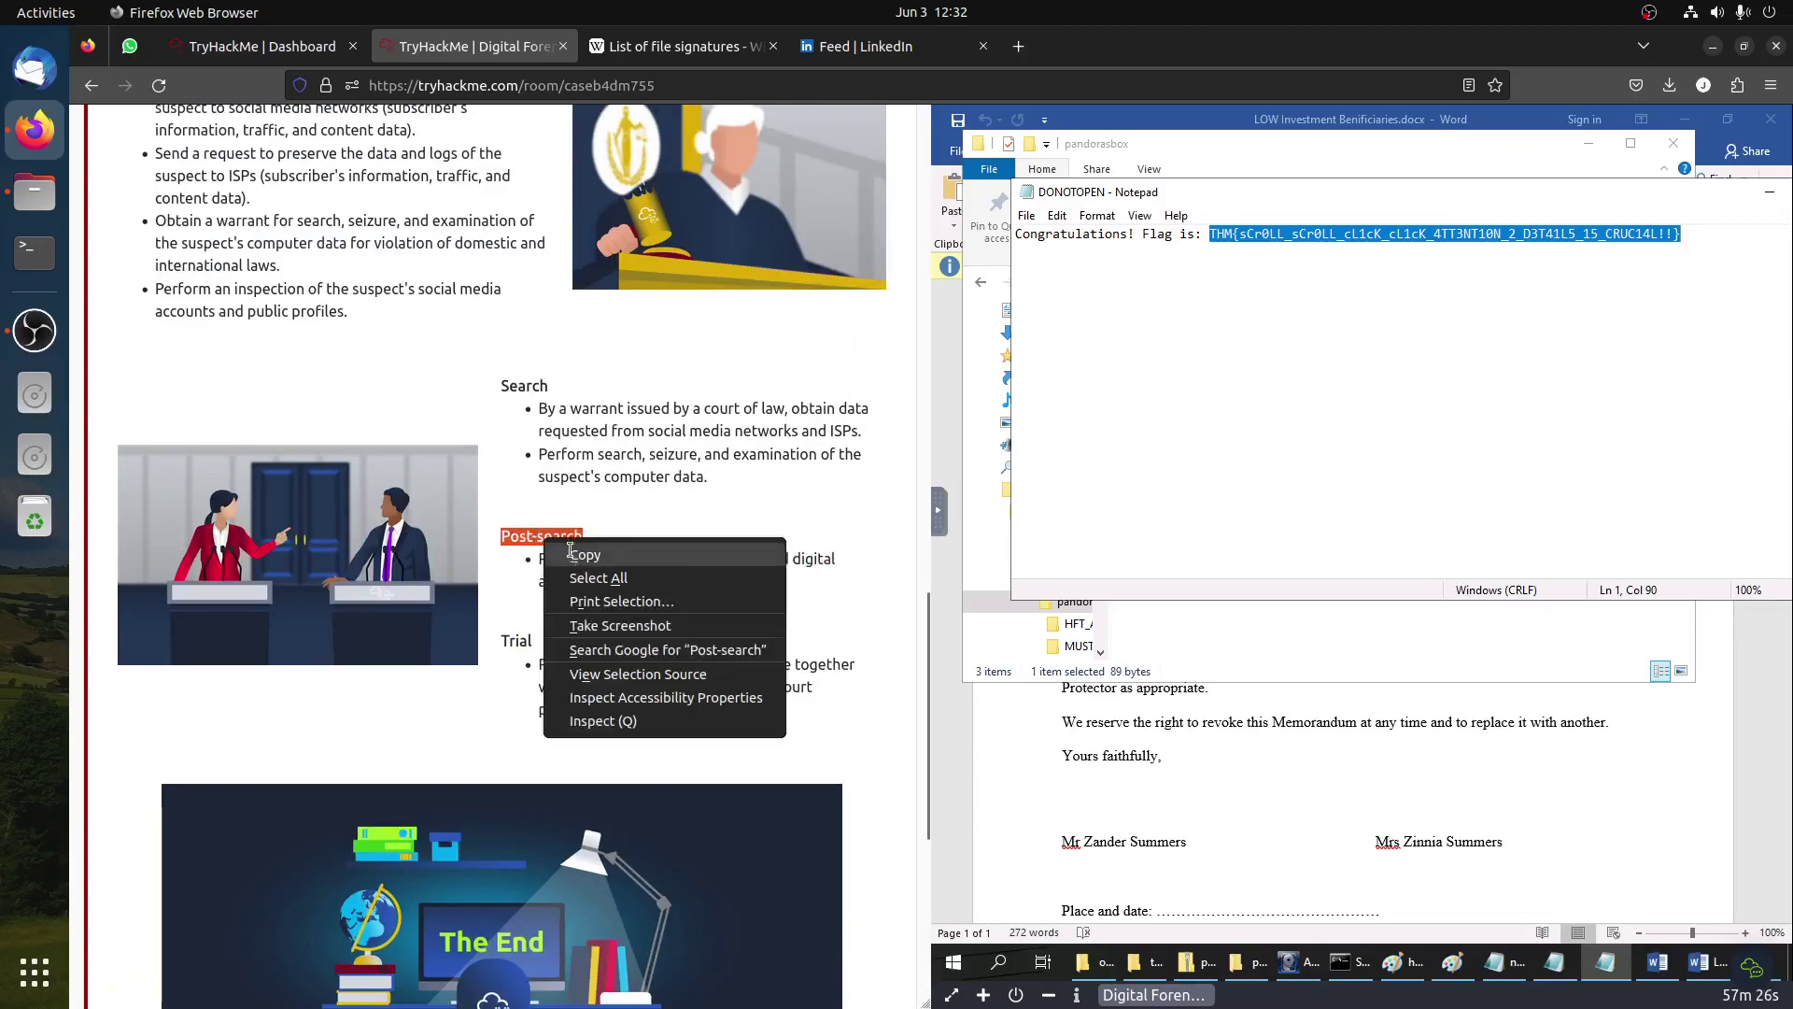
pyautogui.click(565, 552)
pyautogui.scroll(-5, 428, 776)
pyautogui.click(338, 881)
pyautogui.hotkey('ctrl', 'v')
pyautogui.press('Return')
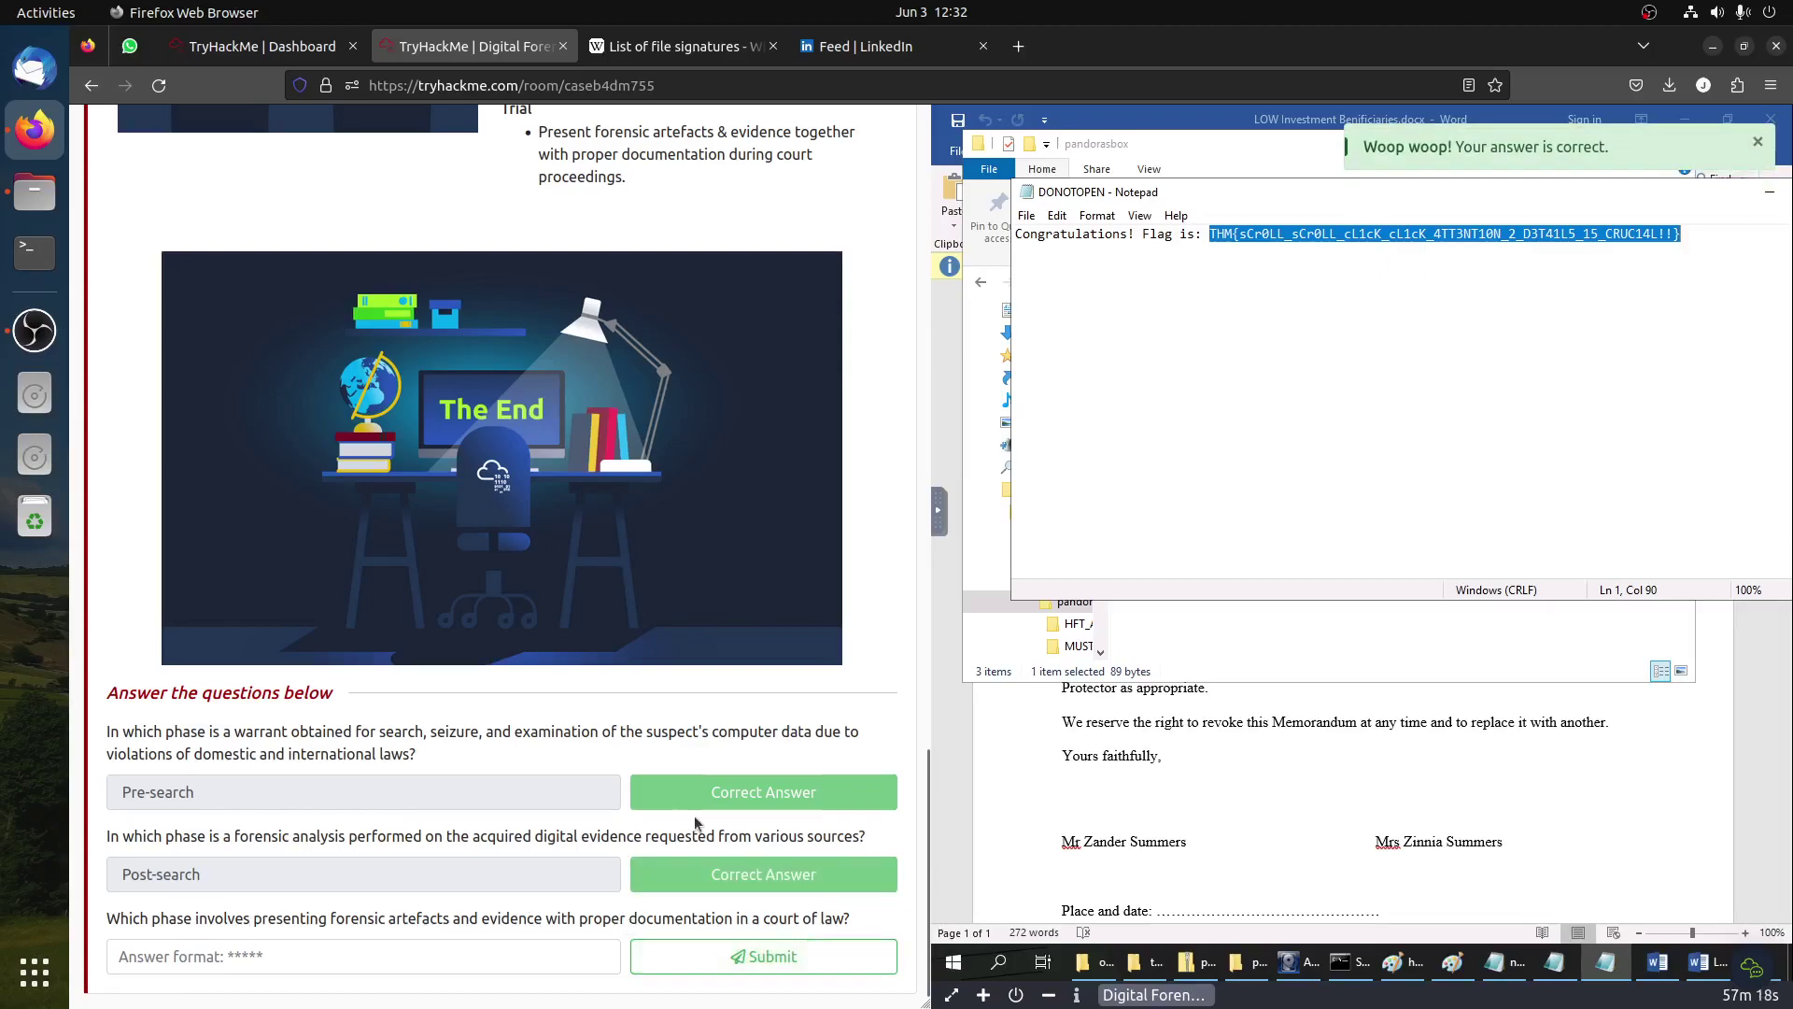
# Step: Submit Trial as the court presentation phase and dismiss the congratulations message
pyautogui.scroll(5, 469, 789)
pyautogui.doubleClick(516, 533)
pyautogui.scroll(-4, 523, 654)
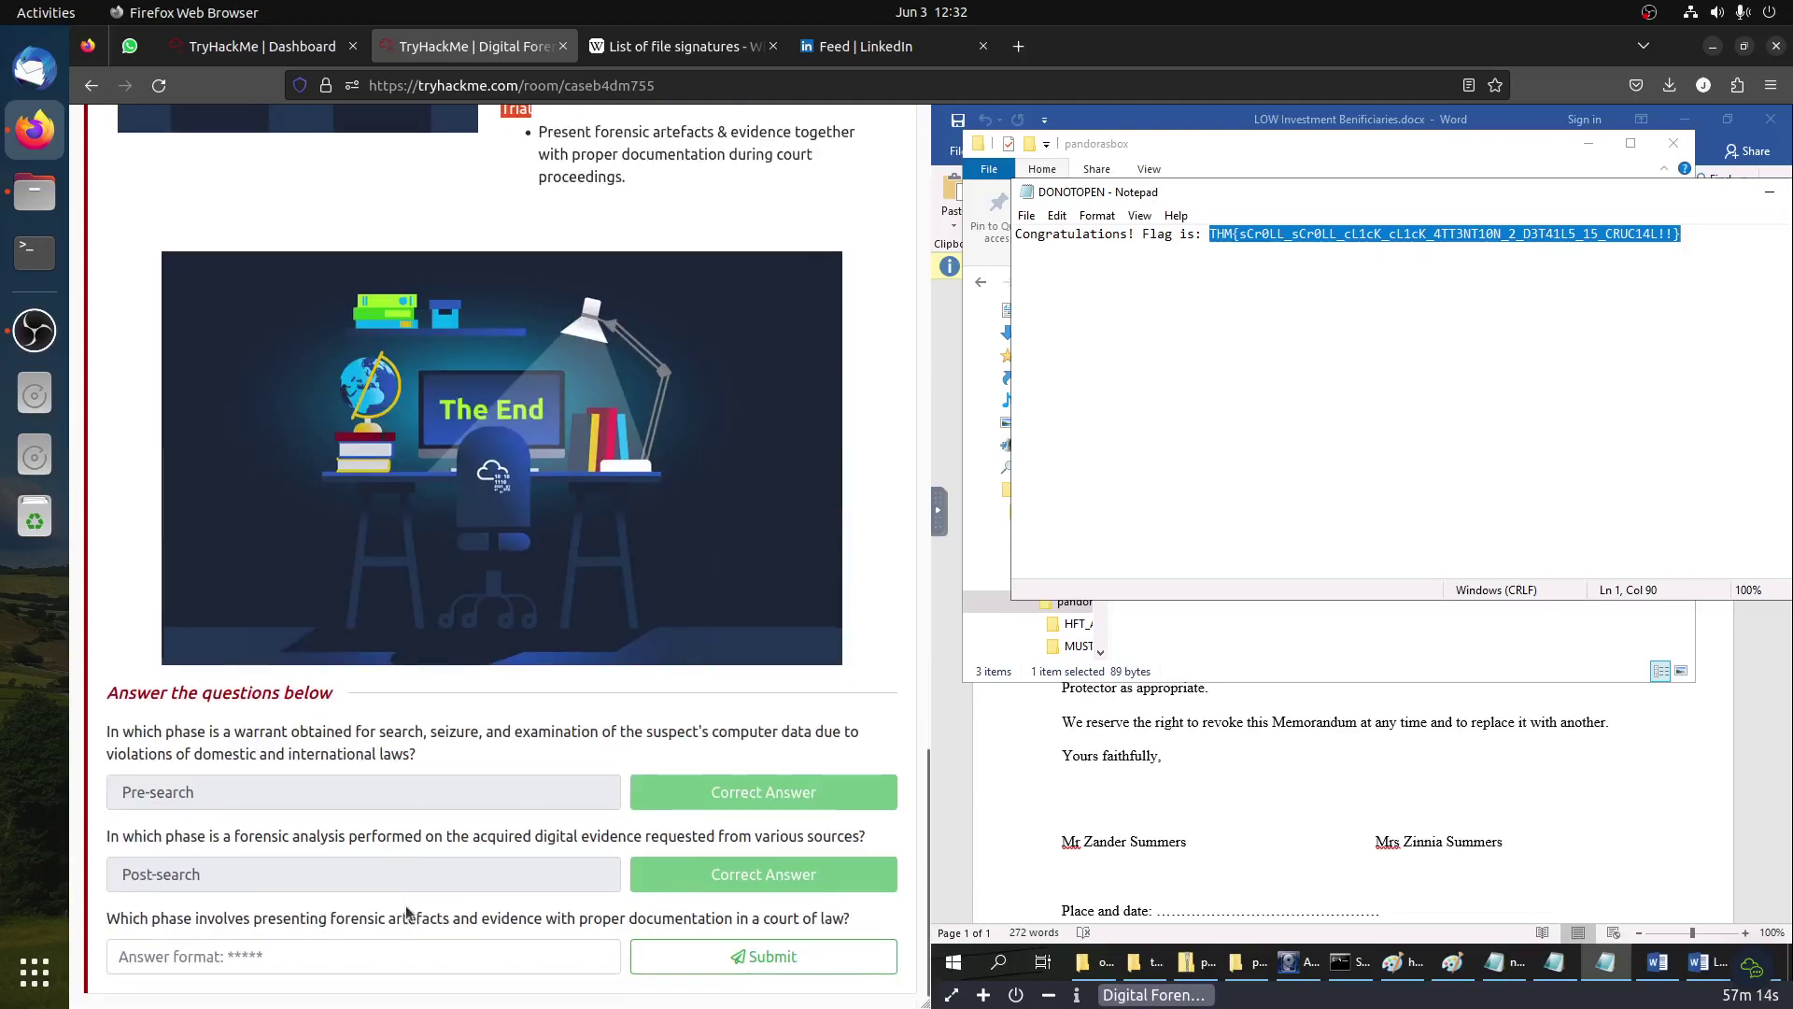
pyautogui.click(396, 956)
pyautogui.hotkey('ctrl', 'v')
pyautogui.click(752, 955)
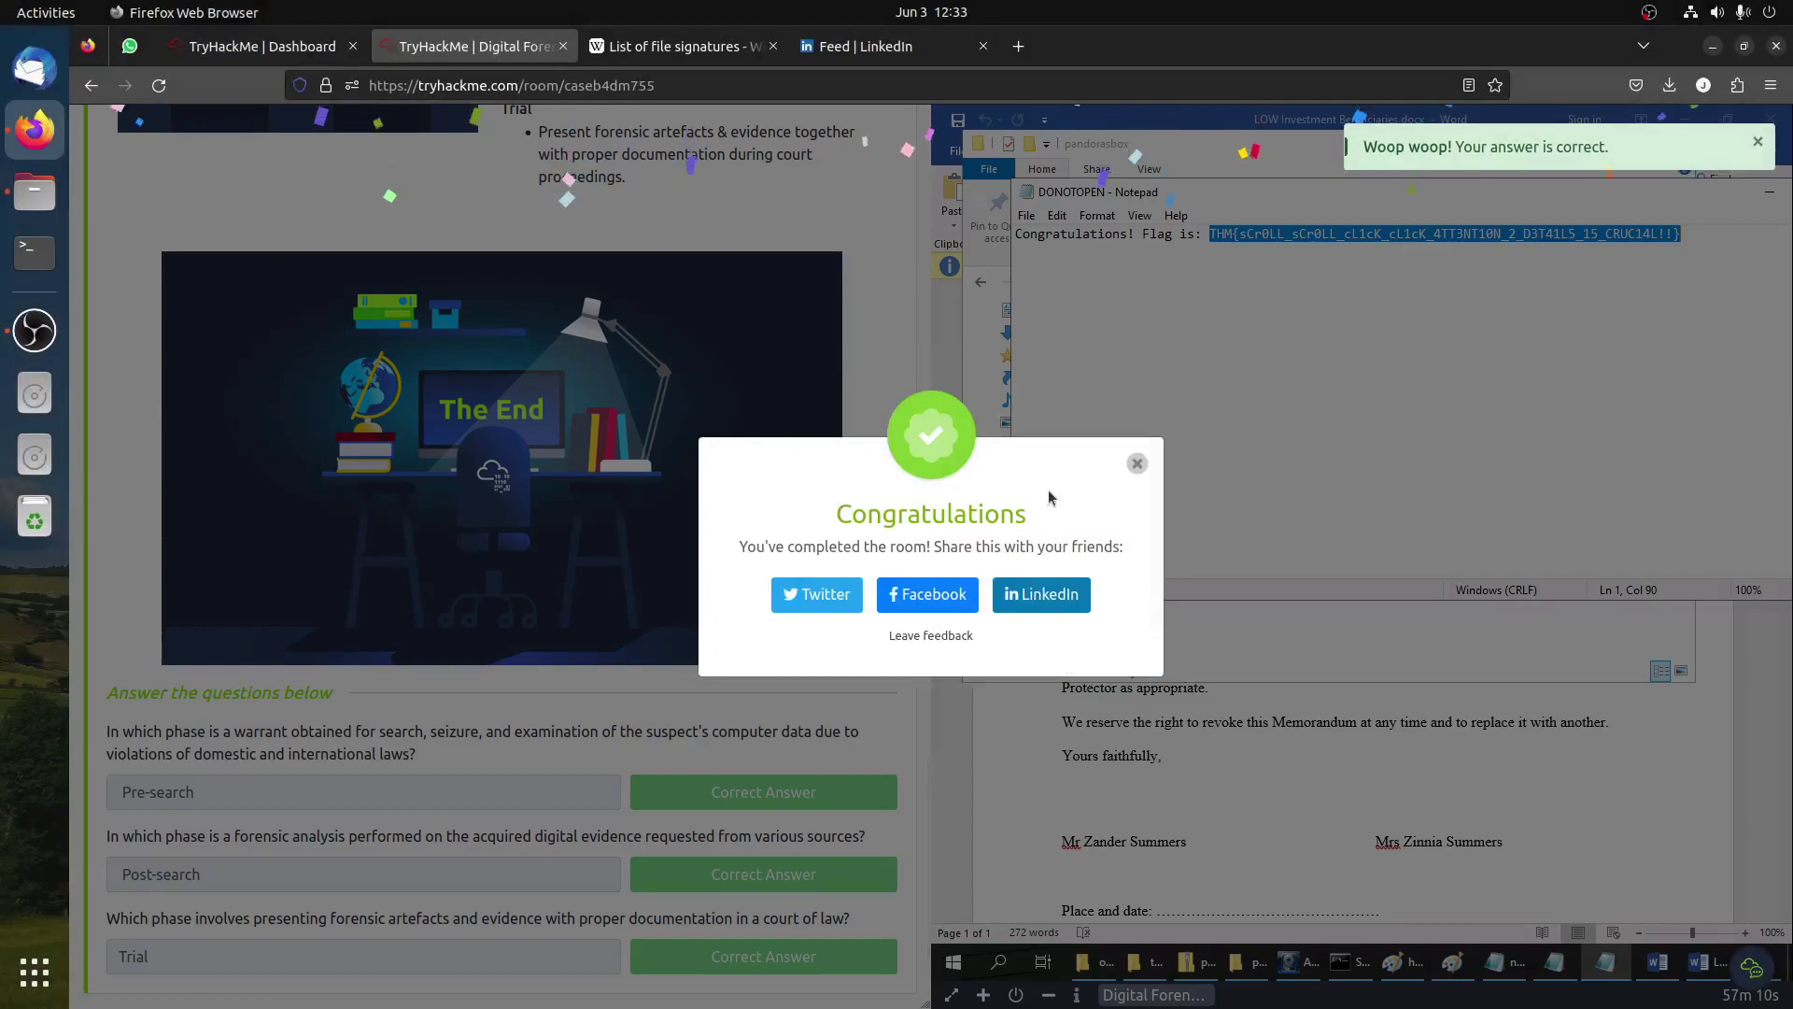
pyautogui.click(1137, 463)
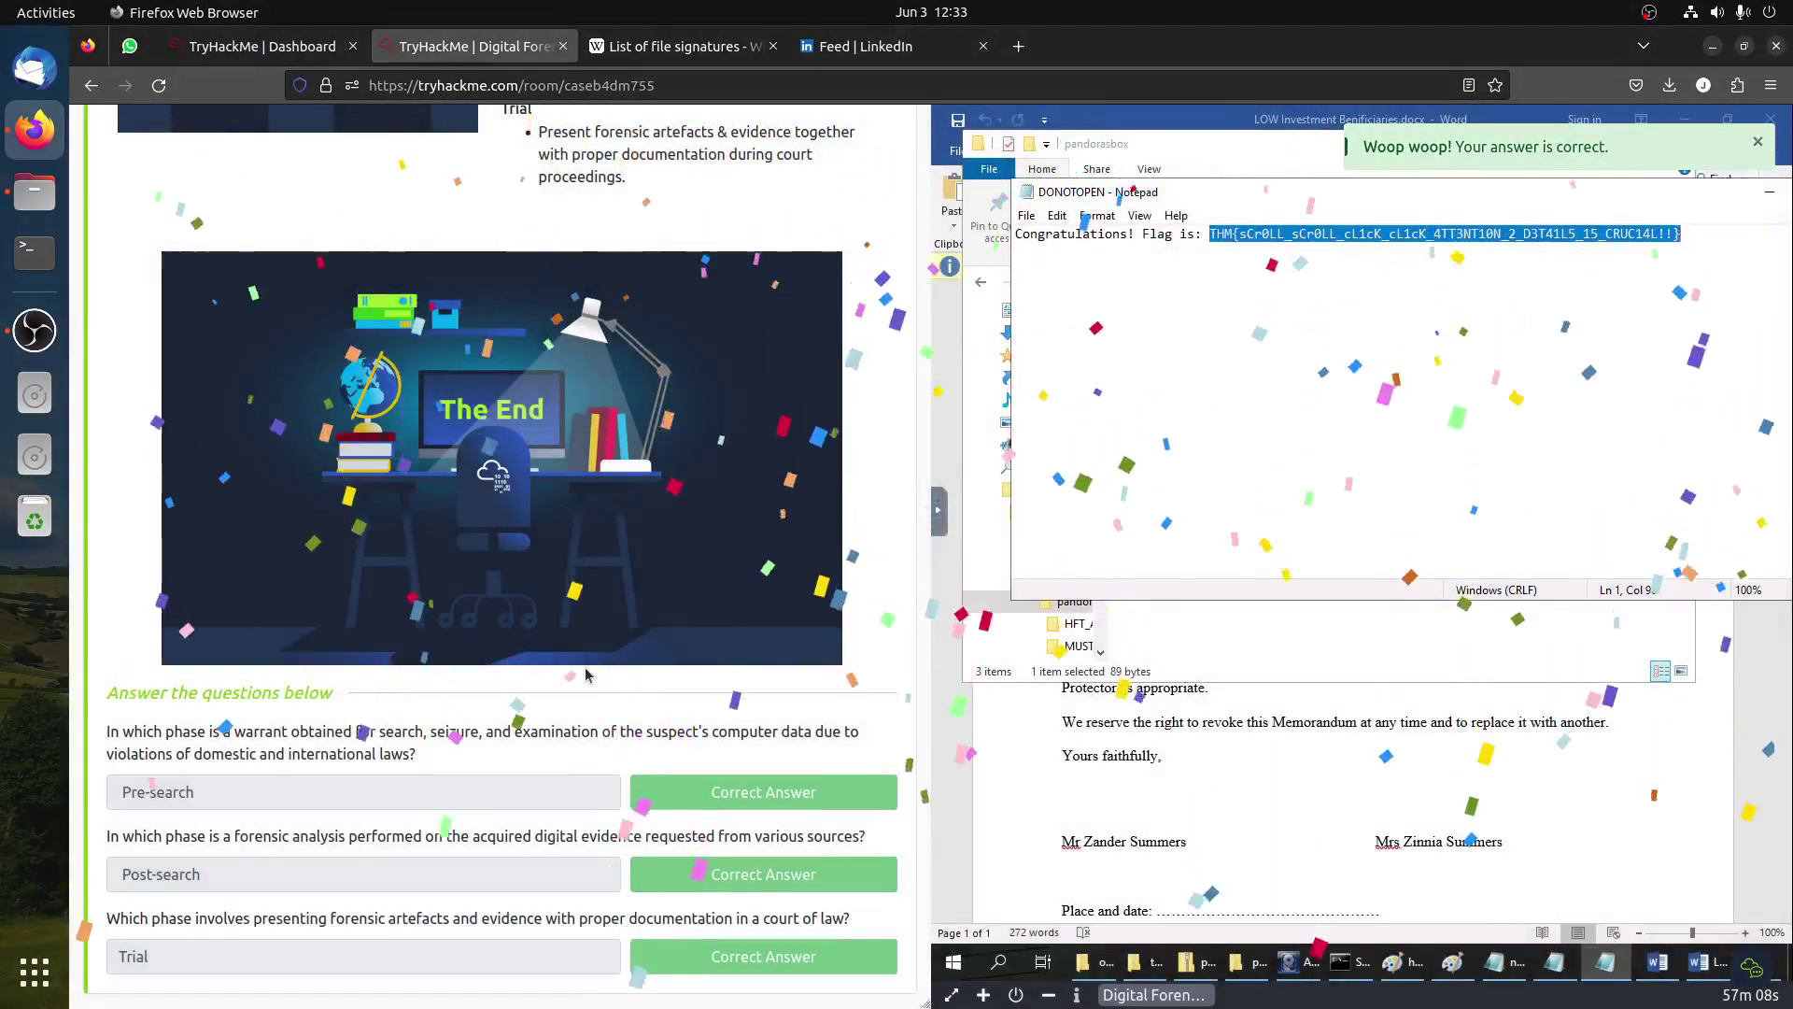